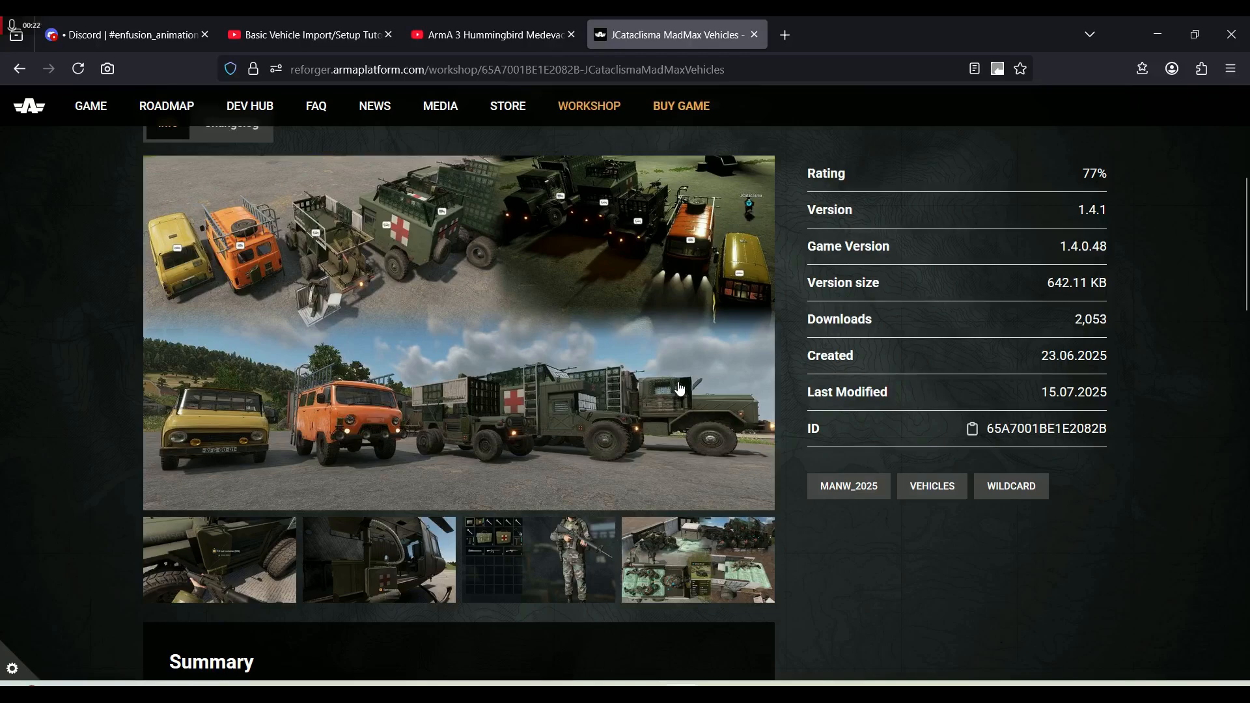
Look over the JCataclisma MadMax Vehicles workshop page and enlarge the last image of its gallery.
scroll(634, 373, down, 2)
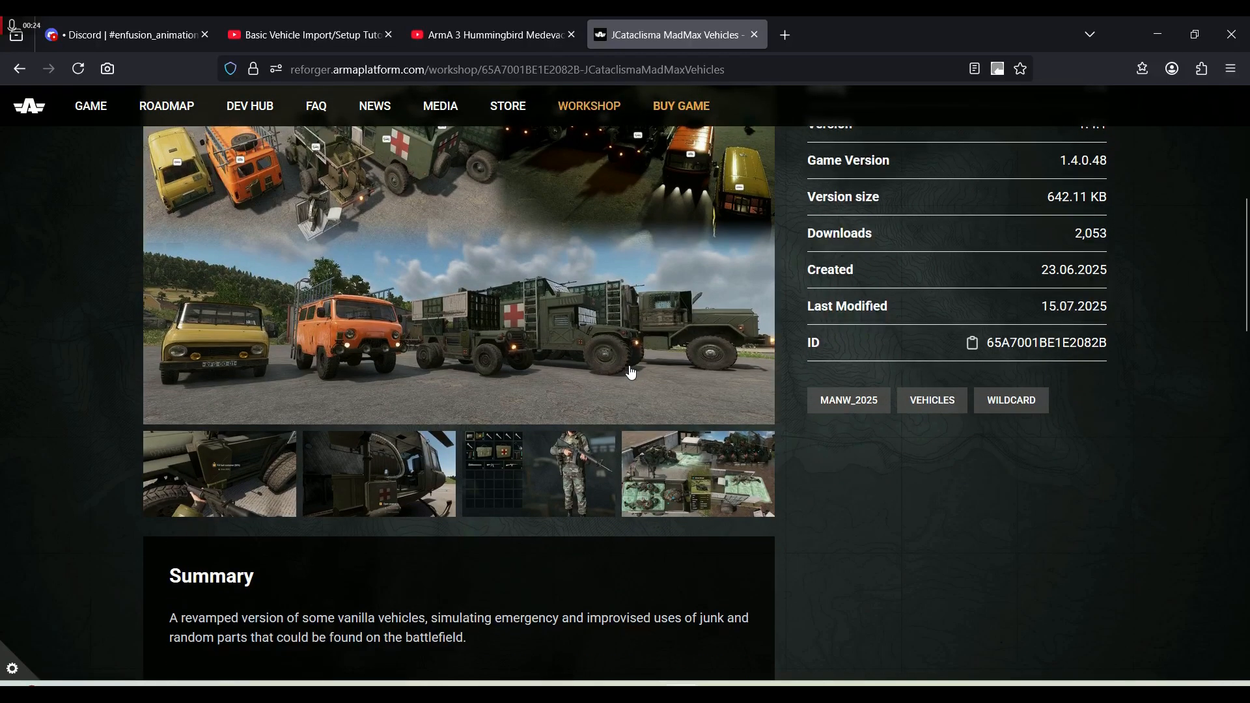
scroll(620, 380, up, 2)
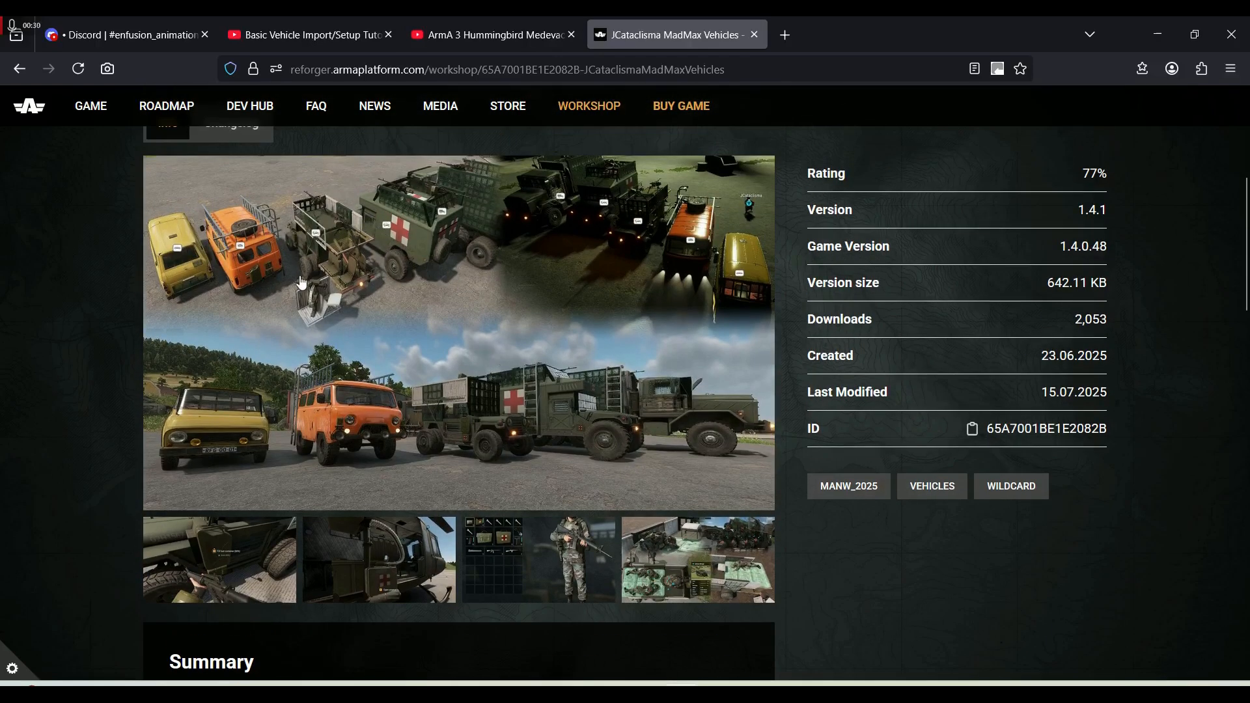
click(720, 575)
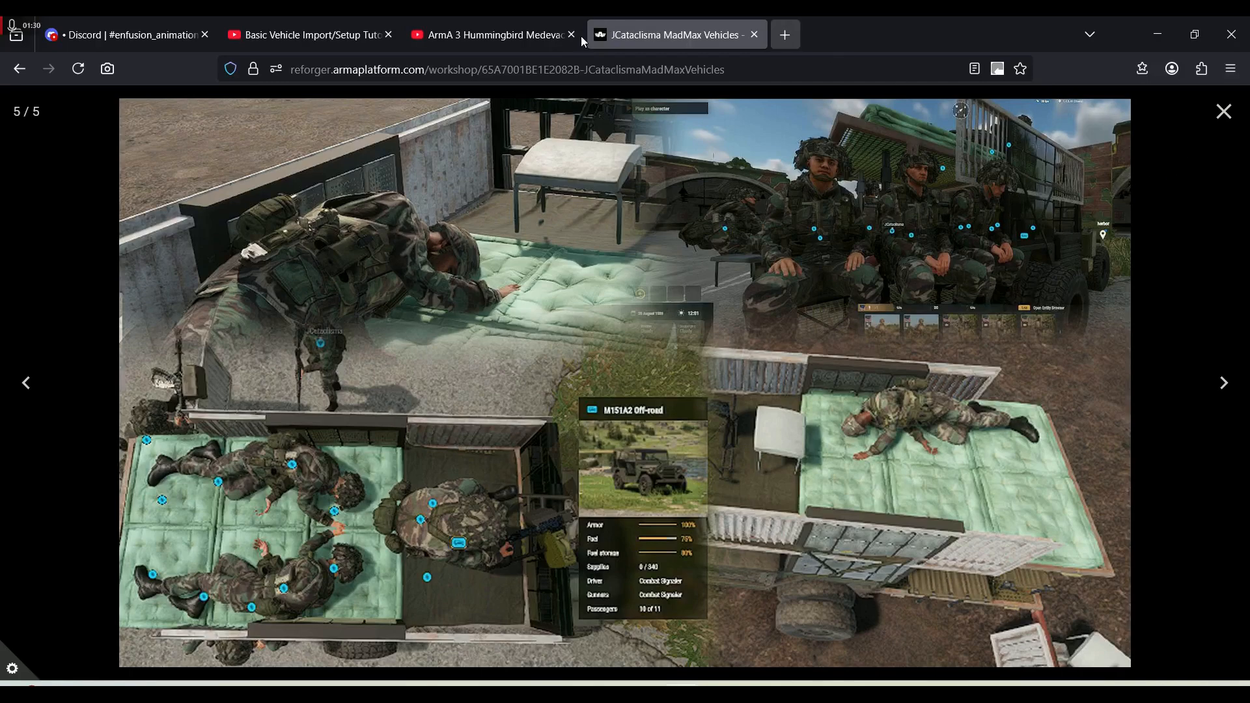
Check the description of the Basic Vehicle Import/Setup Tutorial pt.2 video and open the video list of its channel, Fountain Island Armalife.
click(303, 28)
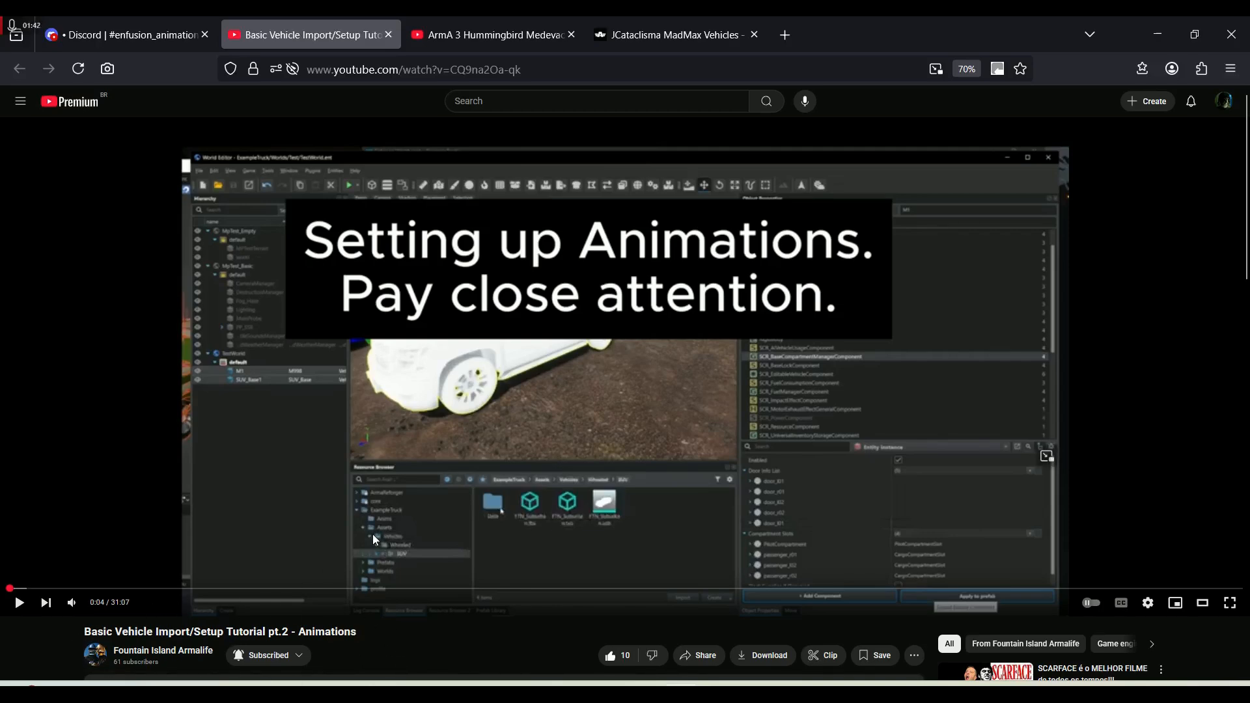
scroll(99, 680, down, 2)
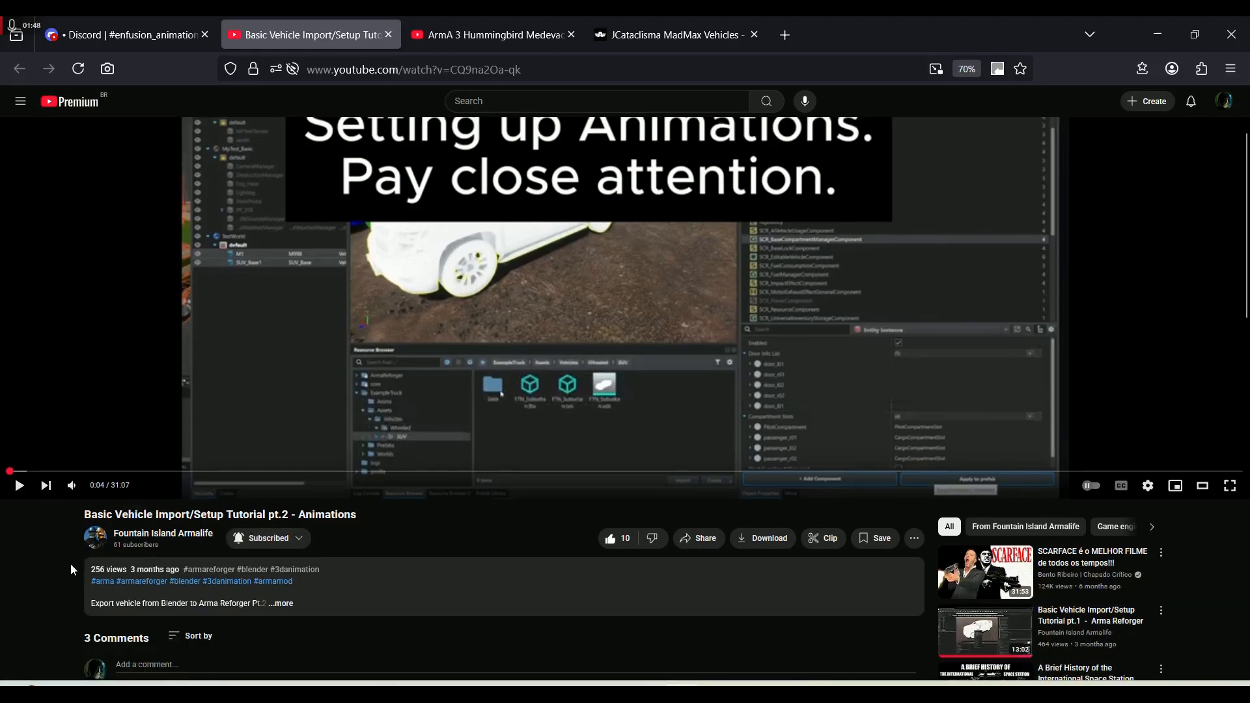
scroll(355, 390, up, 1)
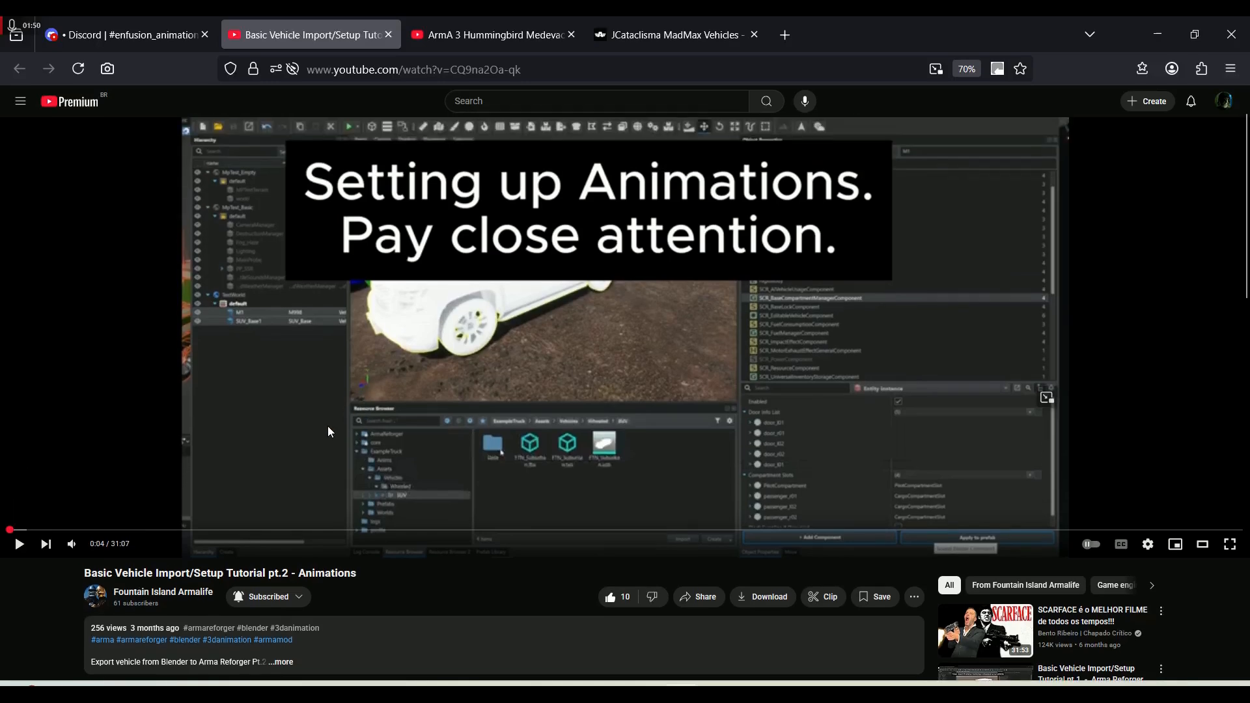
click(192, 591)
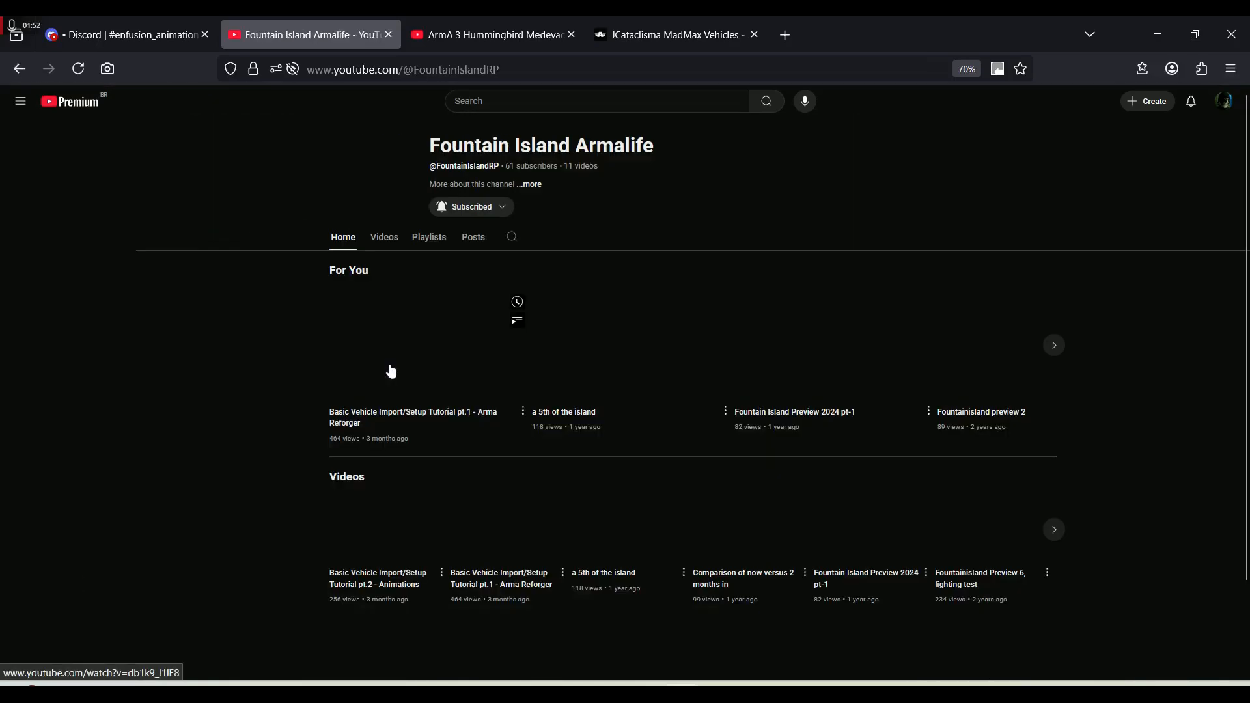
click(390, 239)
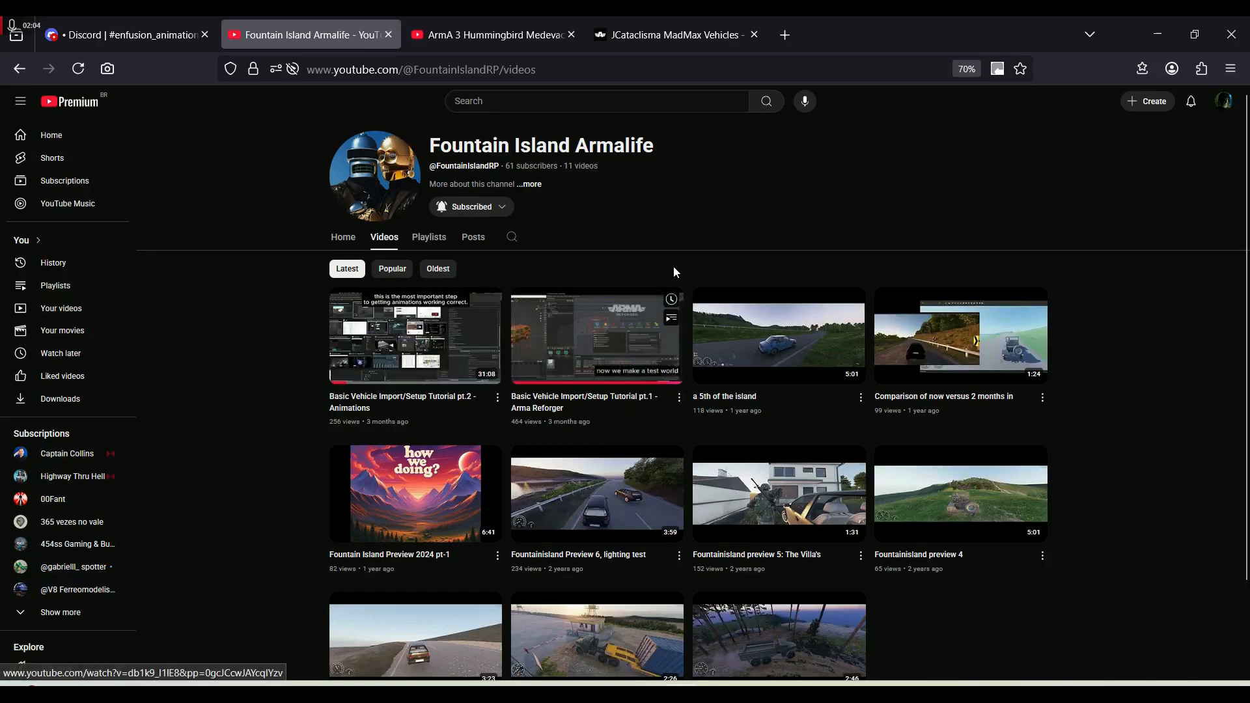
Open Basic Vehicle Import/Setup Tutorial pt.2 - Animations, skip ahead to 8:16 and pause the playback.
click(412, 332)
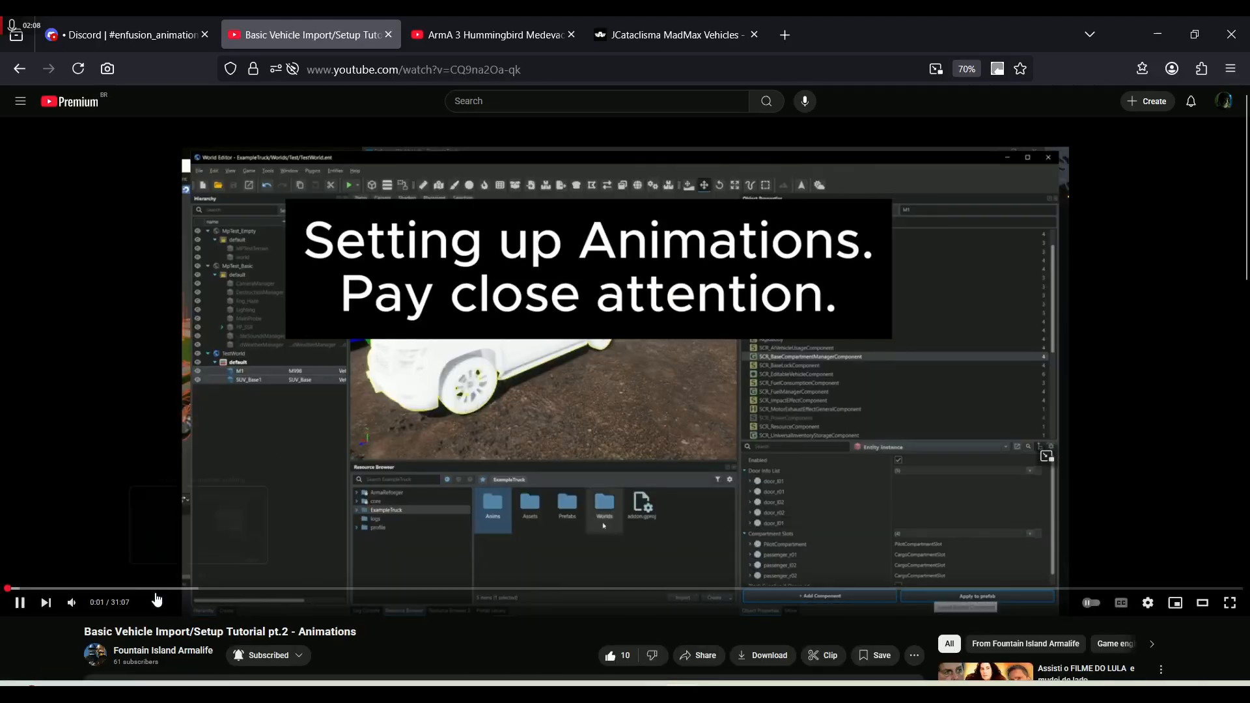
click(61, 588)
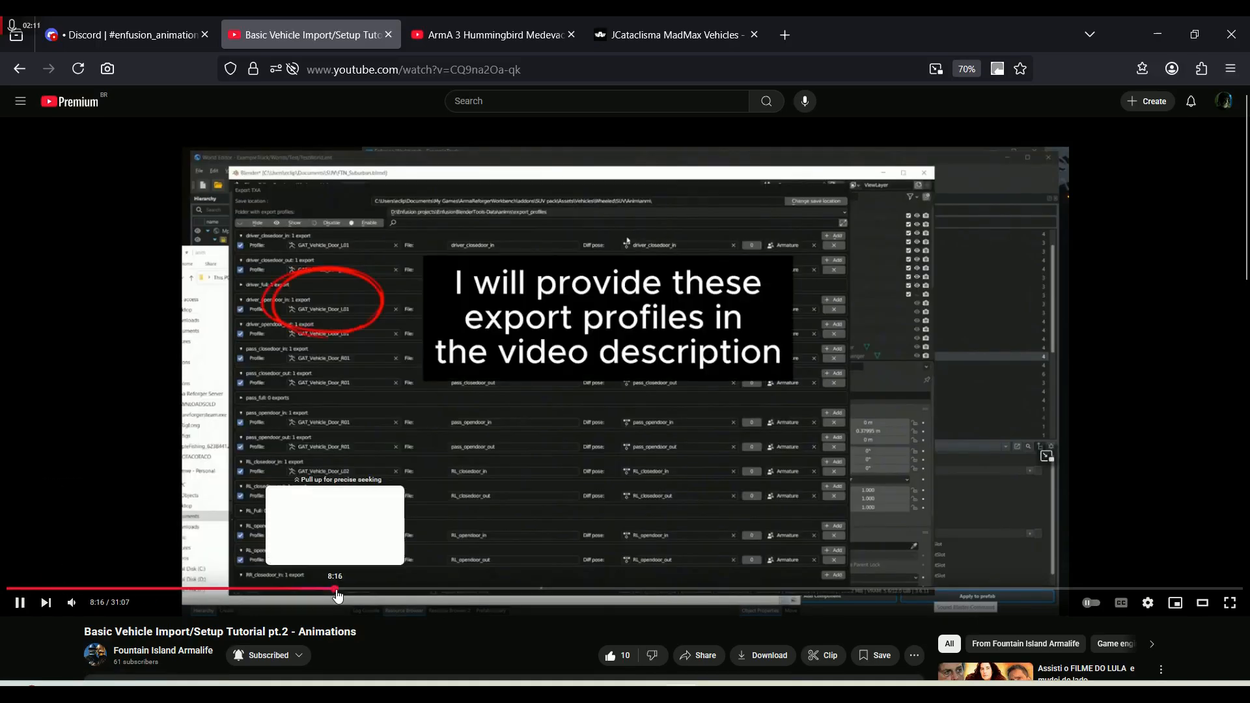
click(336, 589)
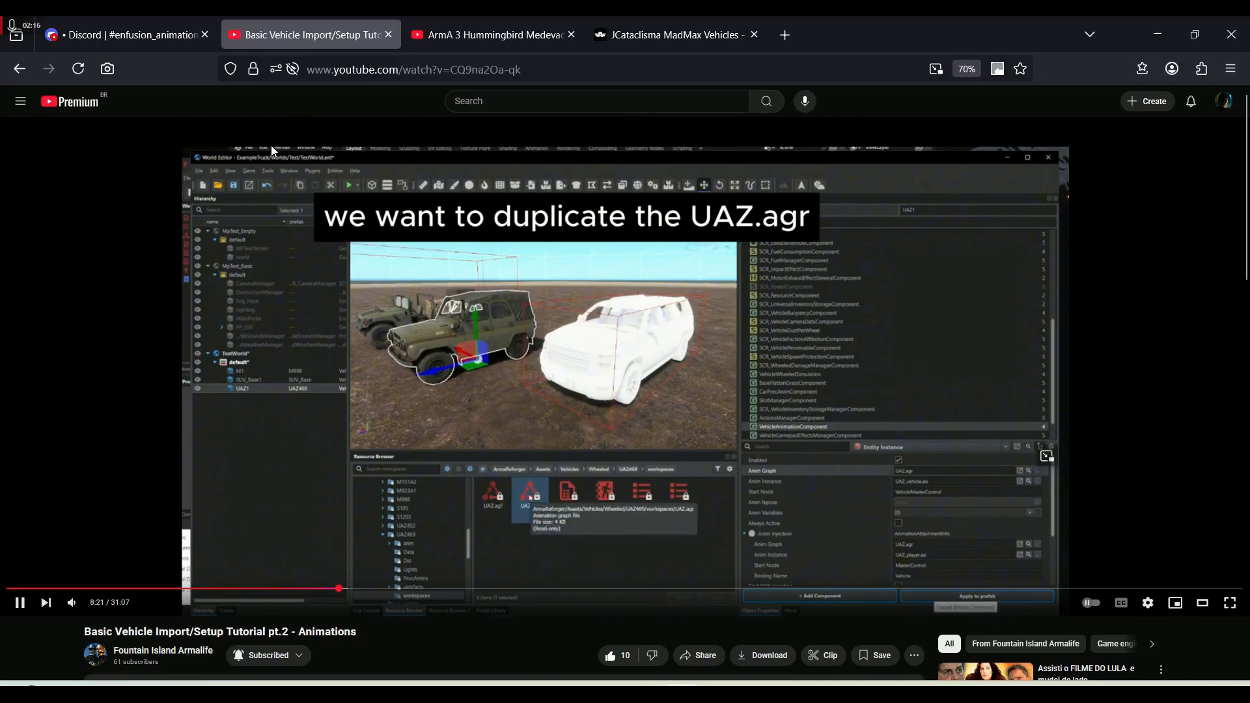
click(263, 221)
Switch to the ArmA 3 Hummingbird Medevac options video and play it in full screen.
click(467, 30)
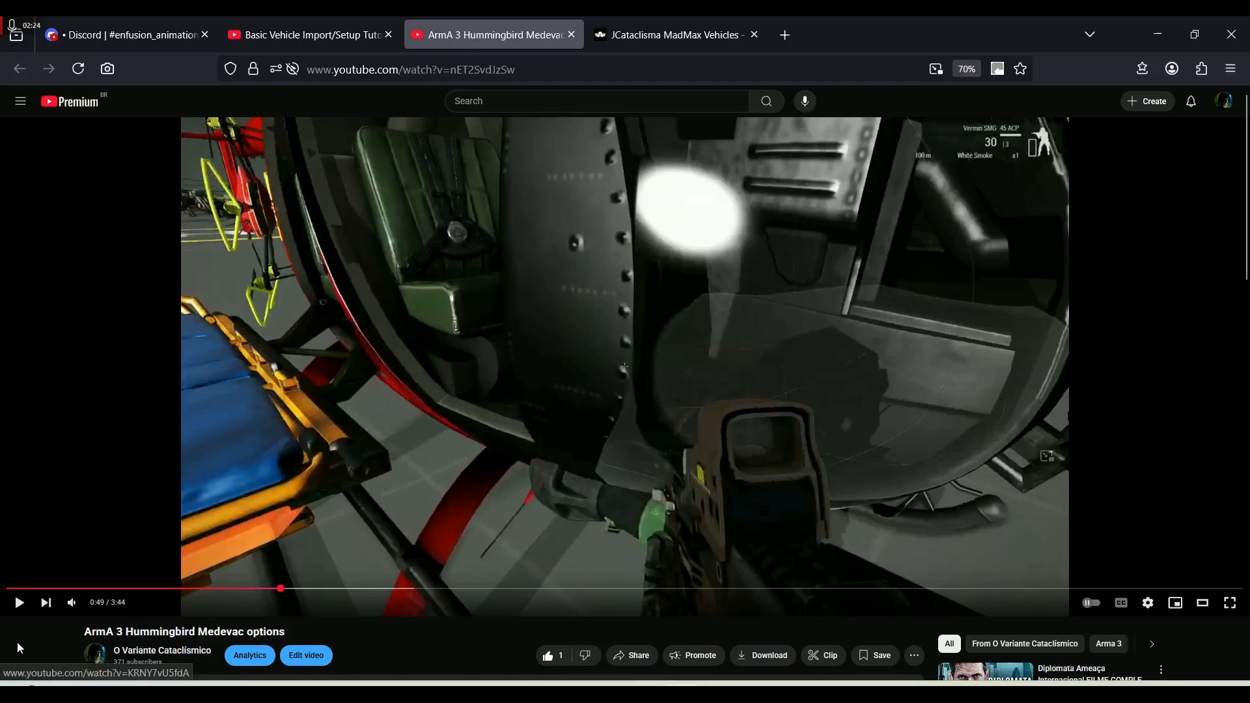
click(19, 602)
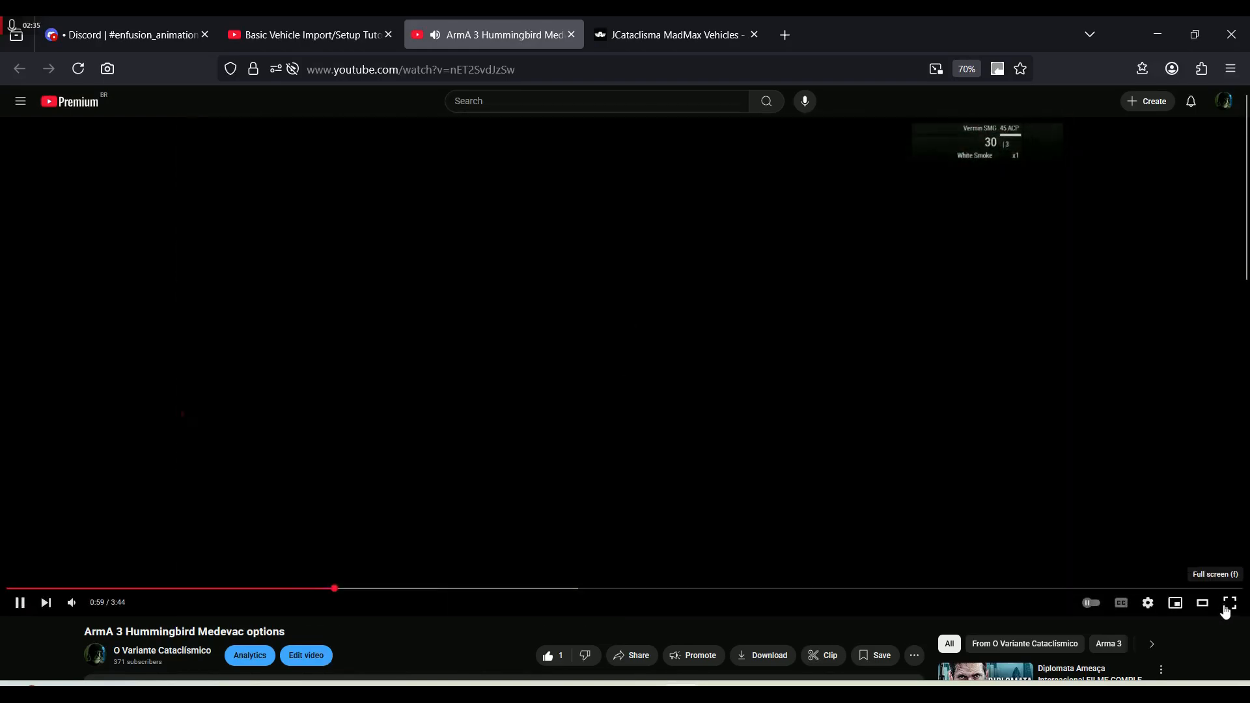
click(1228, 604)
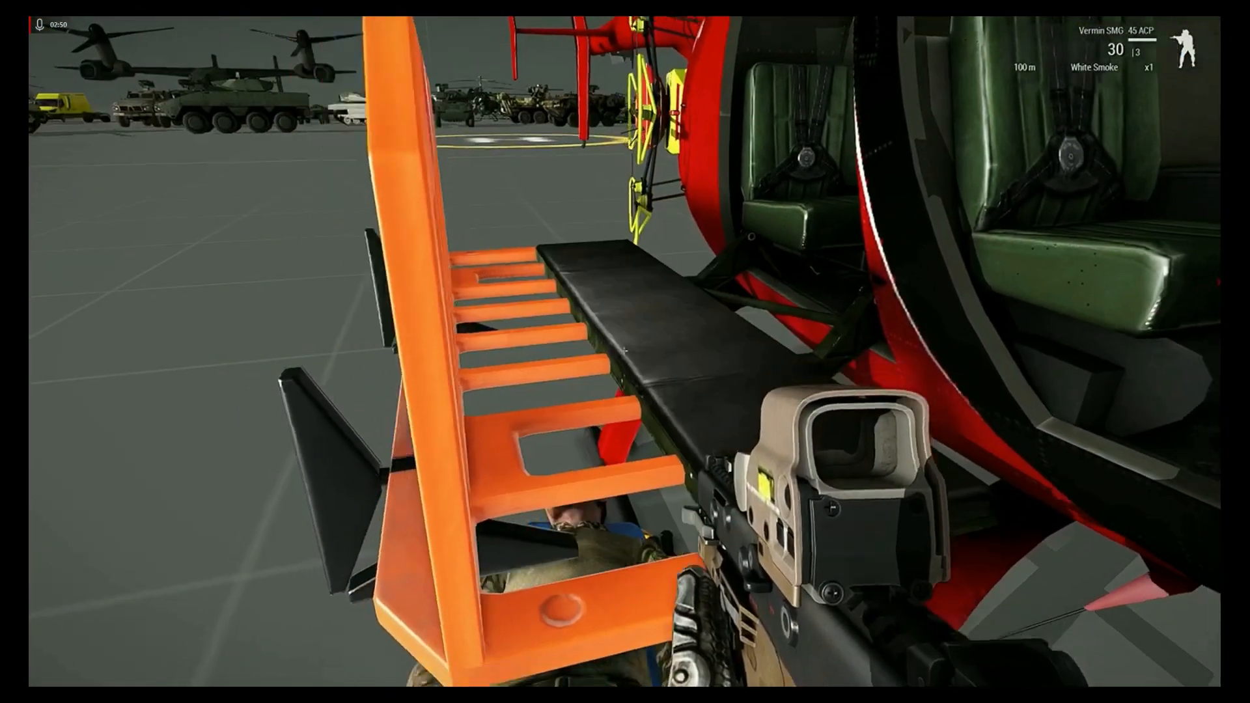
mouse_move(406, 354)
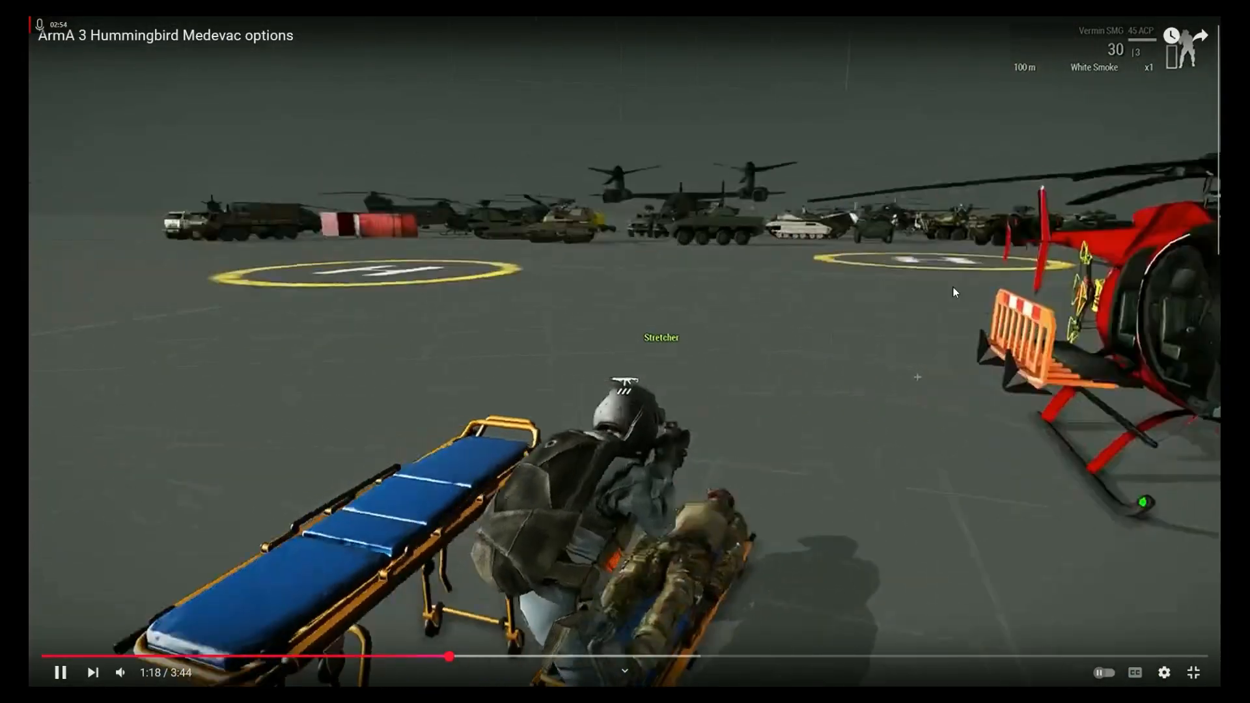
Skip through the medevac video to the patient on the helicopter's side stretcher at about 2:15, pause it and leave full screen.
click(565, 657)
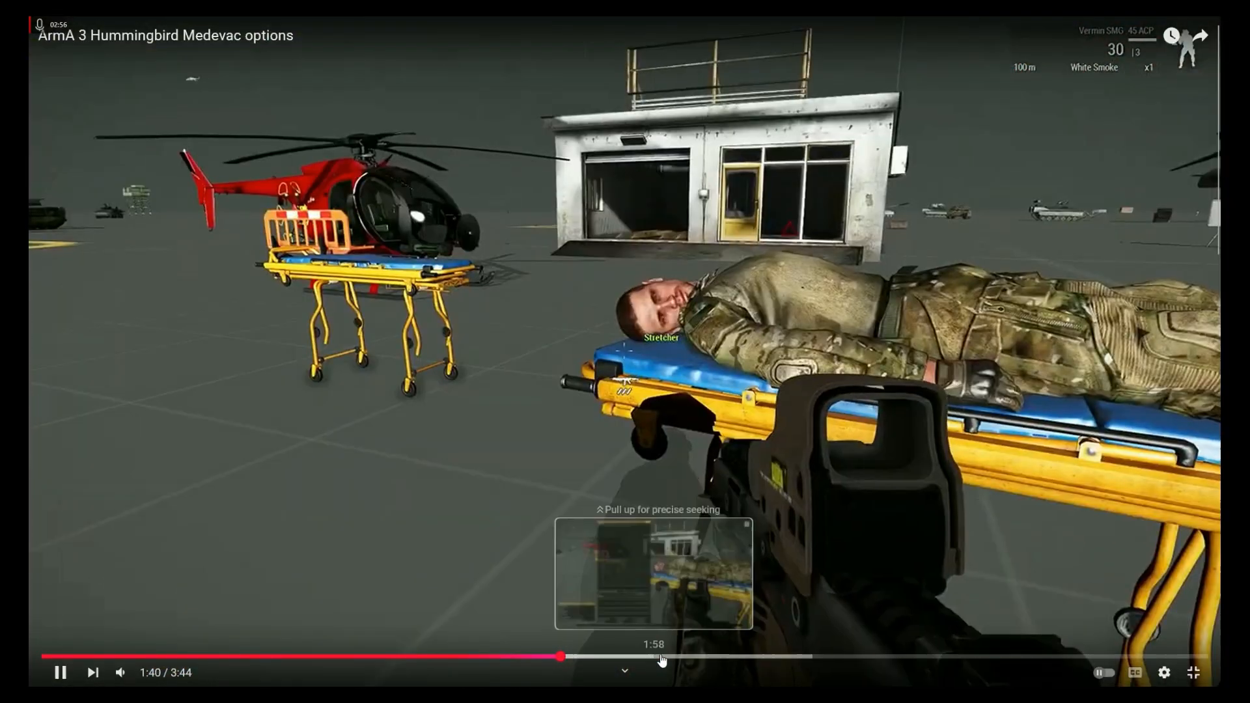
click(687, 658)
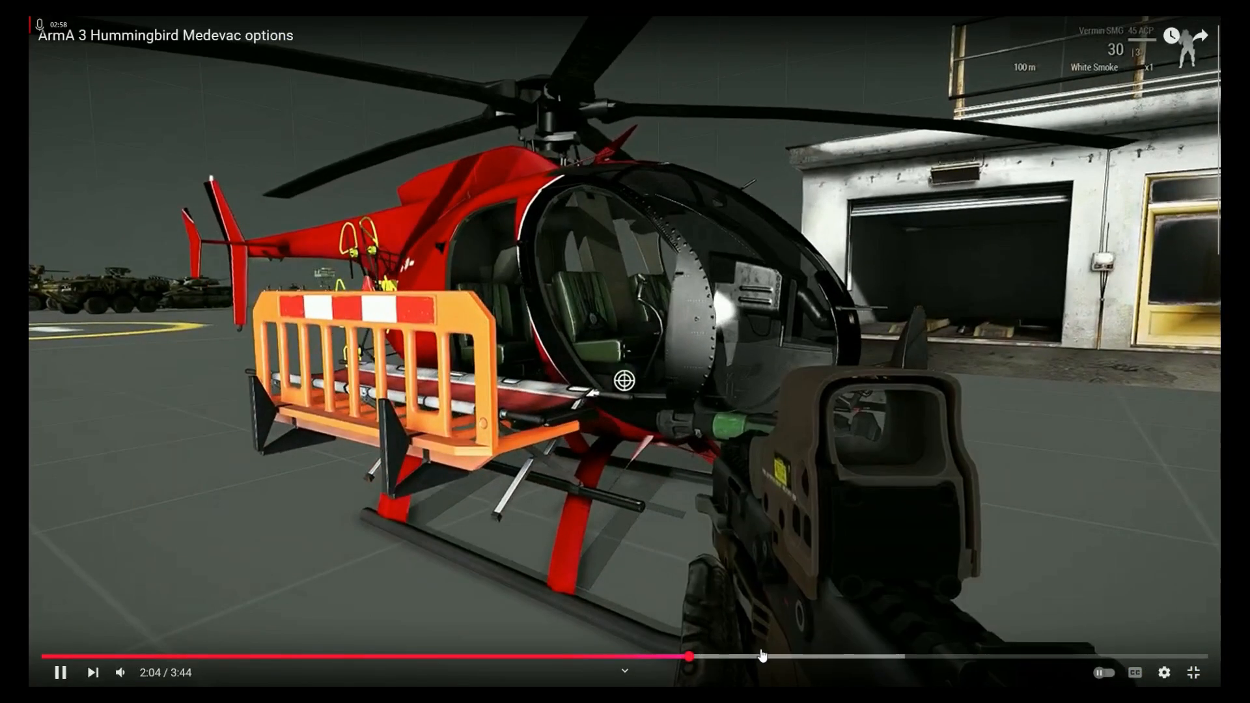
click(767, 658)
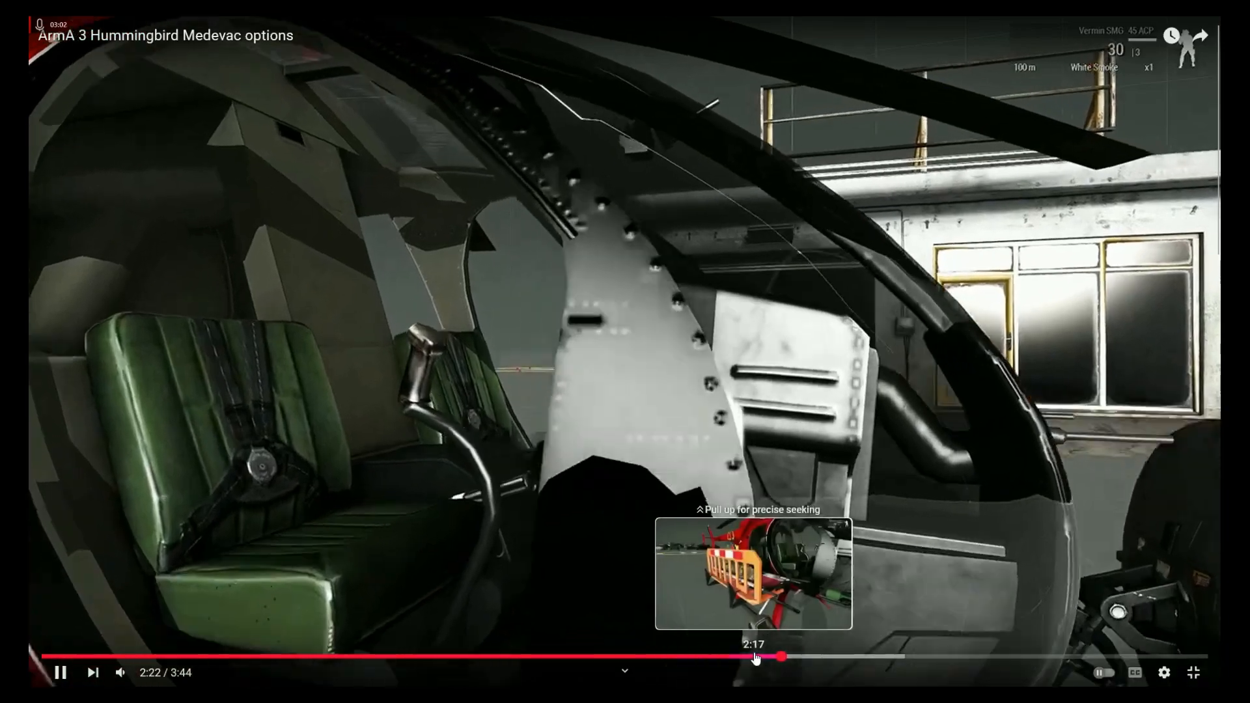
click(755, 657)
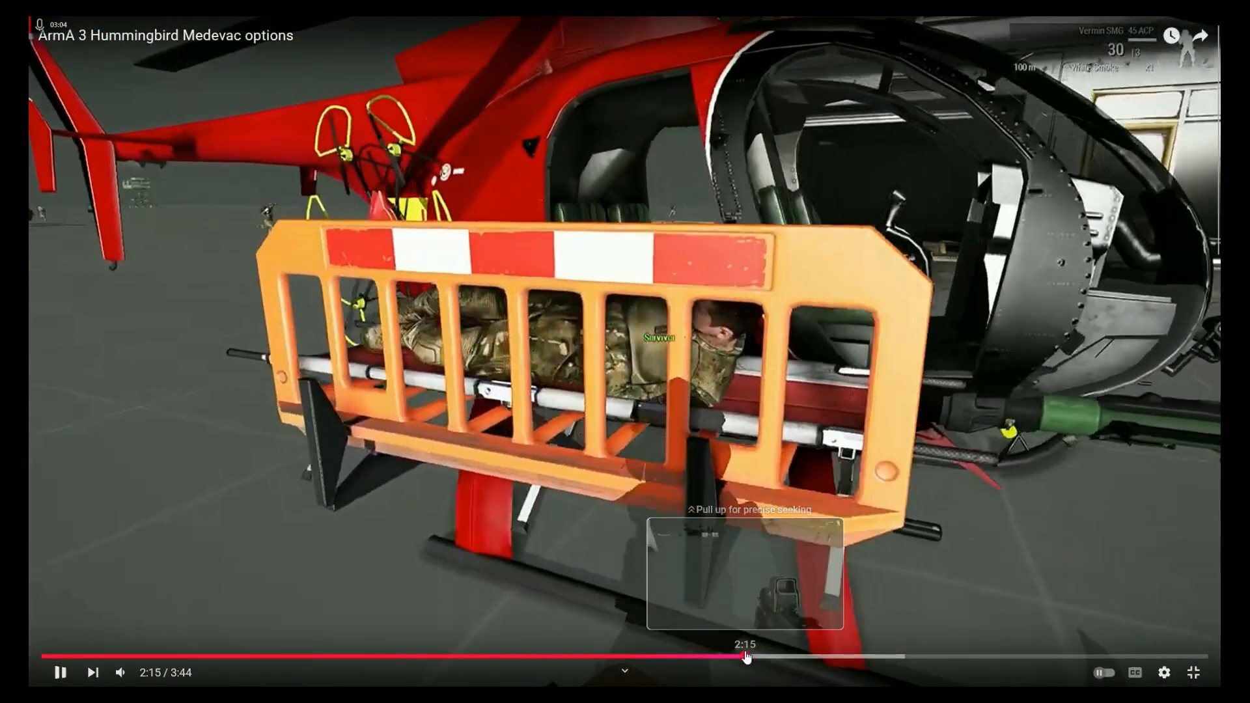
click(749, 657)
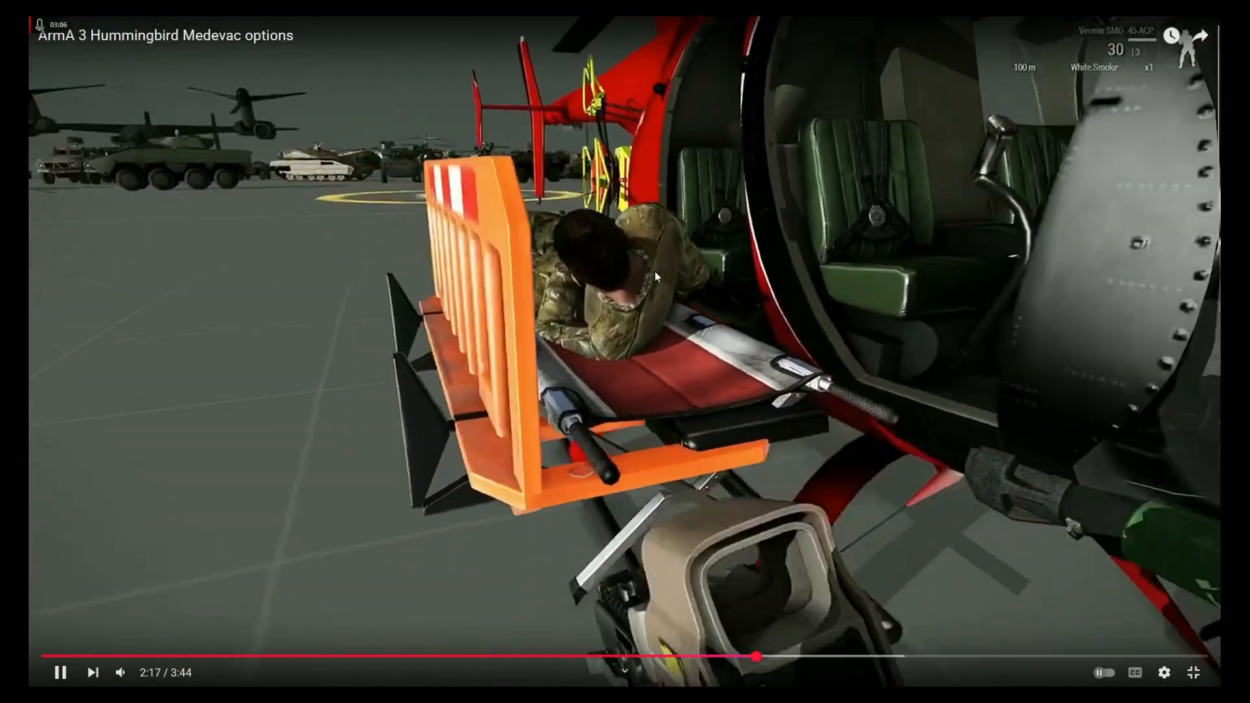
click(685, 276)
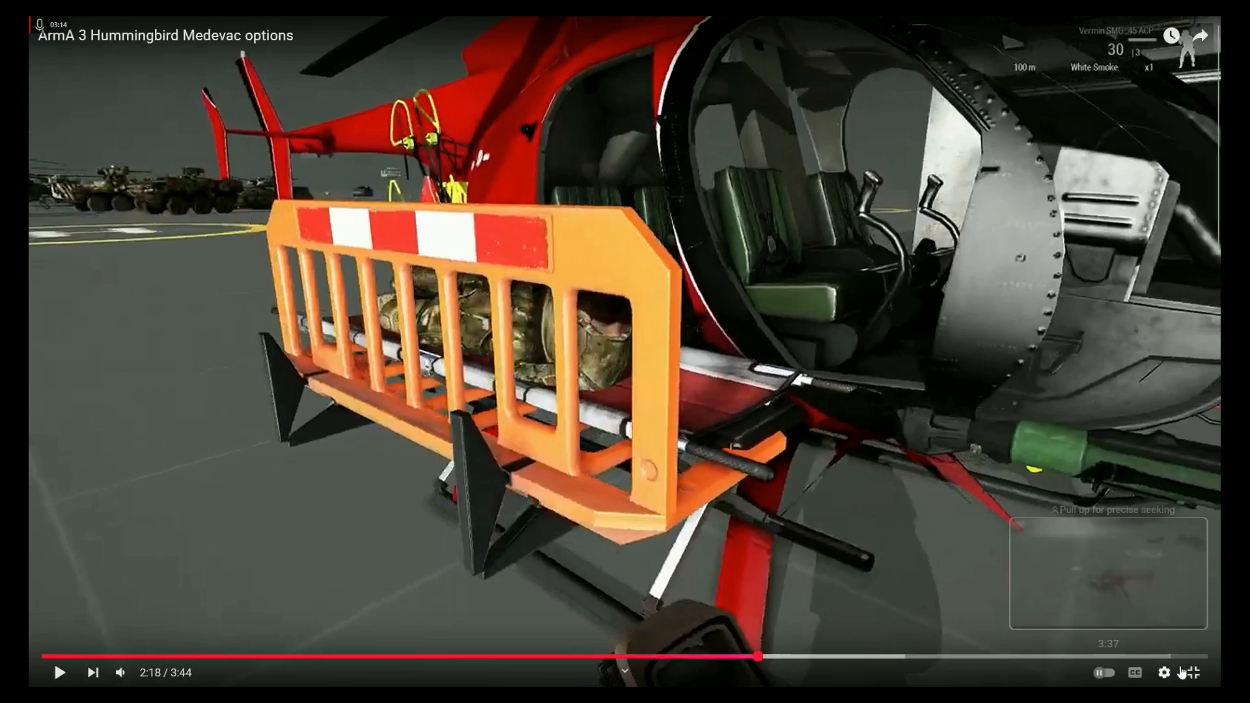
click(1194, 673)
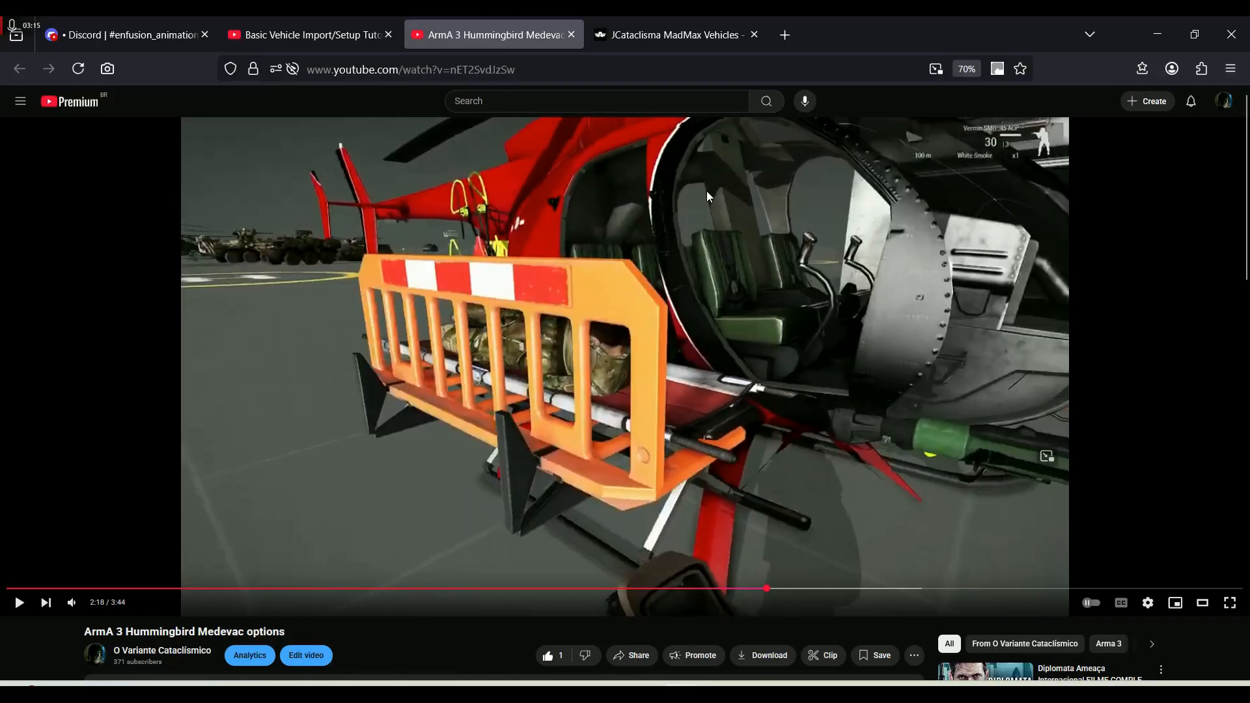
Return to the MadMax Vehicles workshop page, review the enlarged last gallery image again and close it.
click(659, 32)
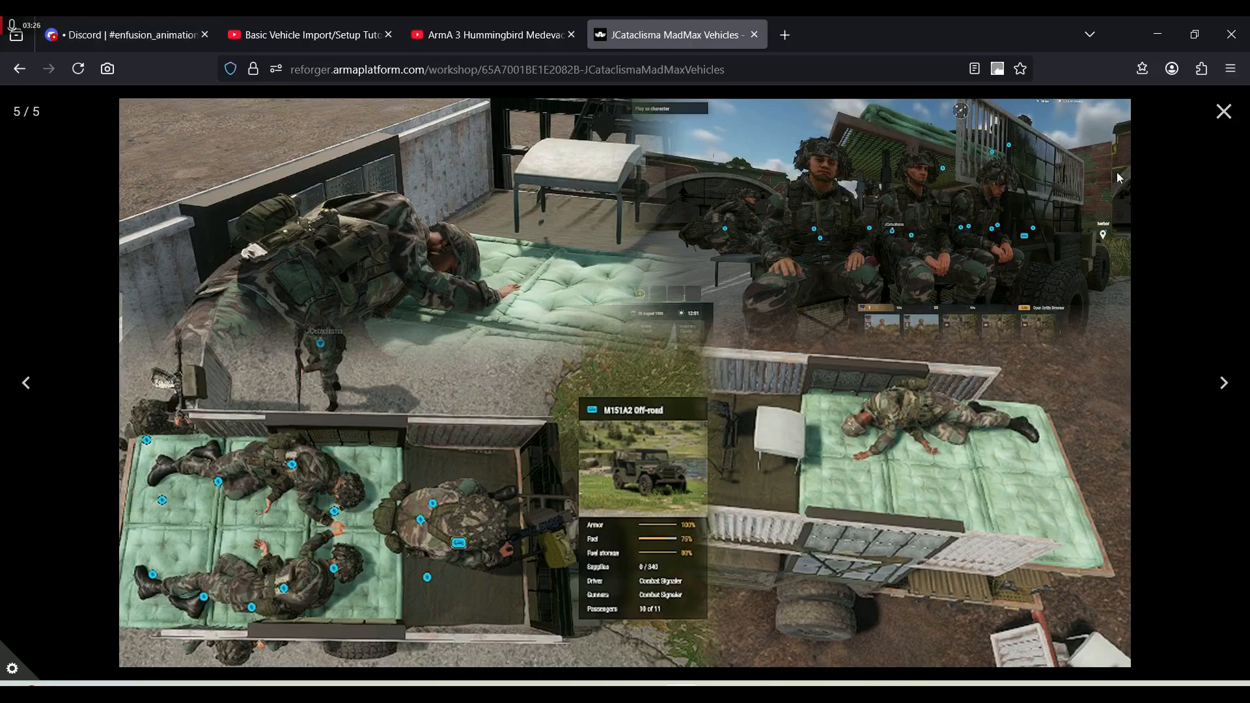
click(1223, 114)
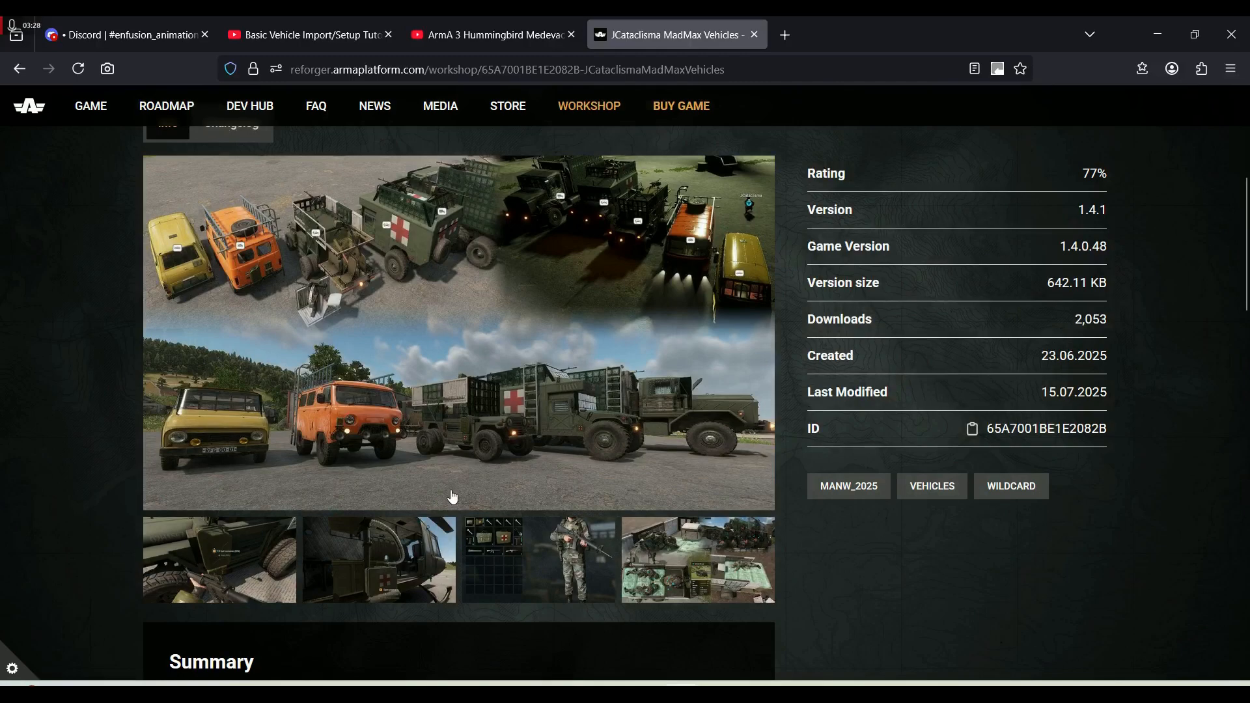
click(651, 561)
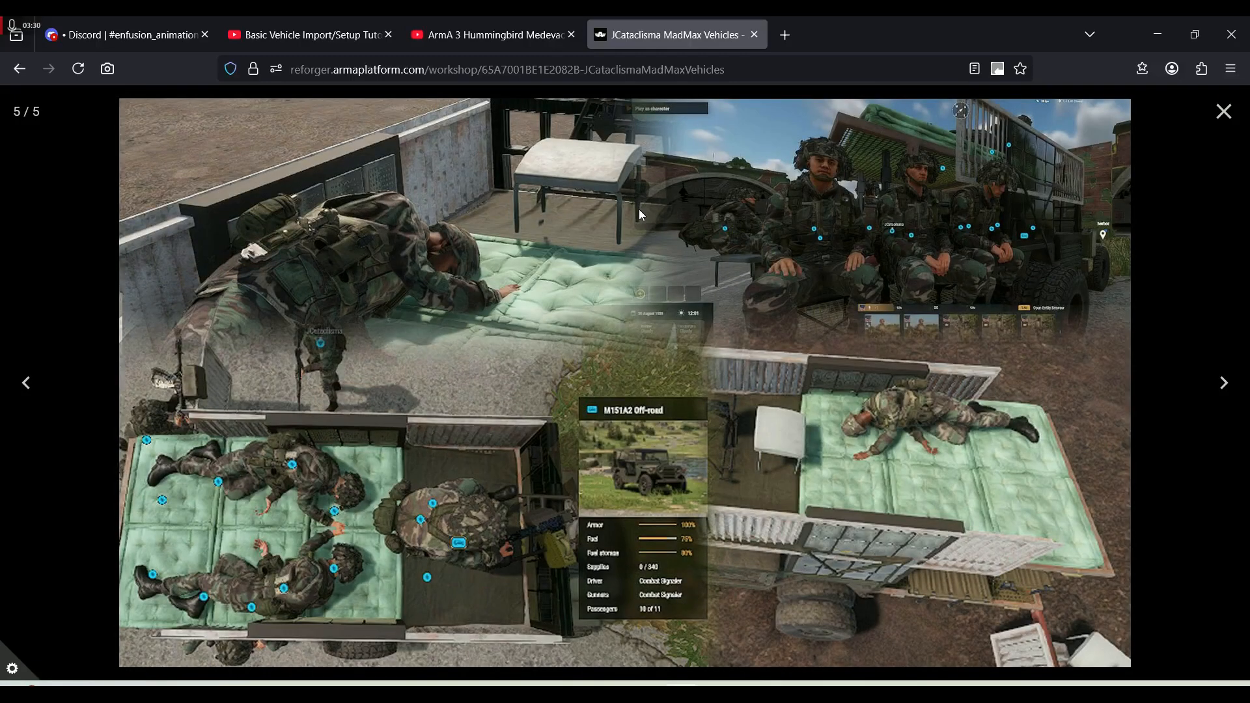
click(1223, 112)
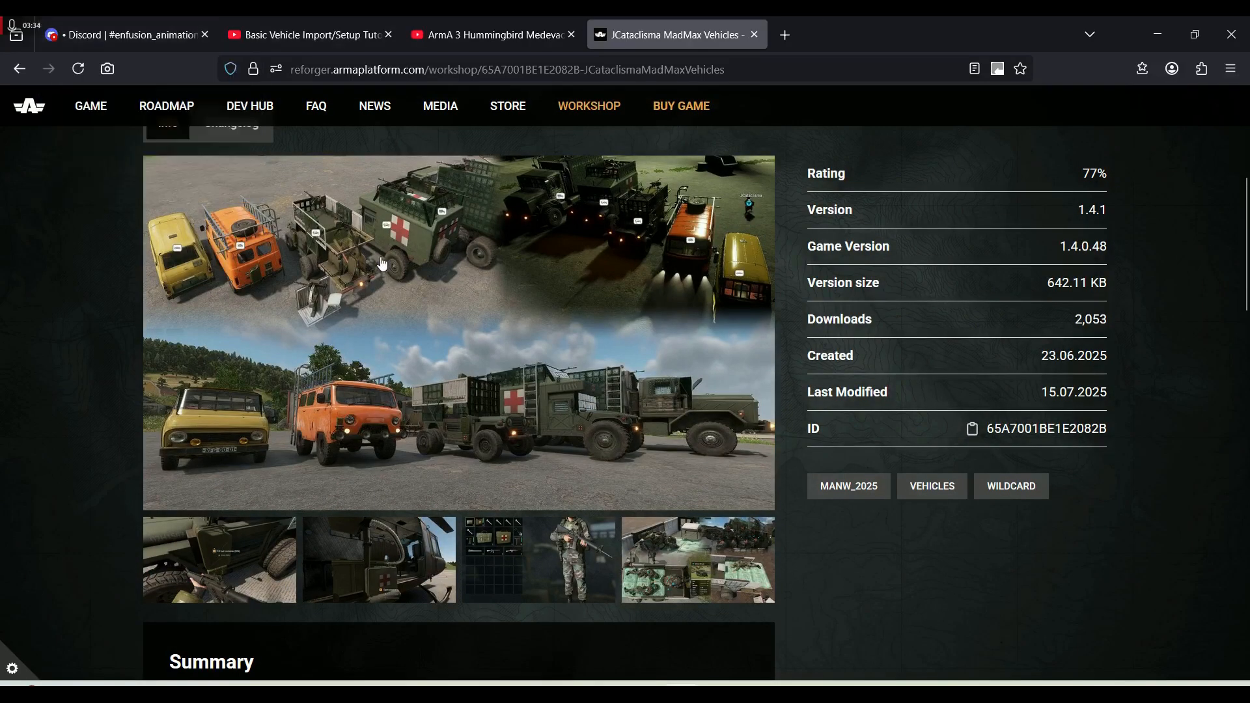
Read through the July 2025 messages in the ARMA Discord's enfusion_animation channel about vehicle get-in animations.
click(168, 20)
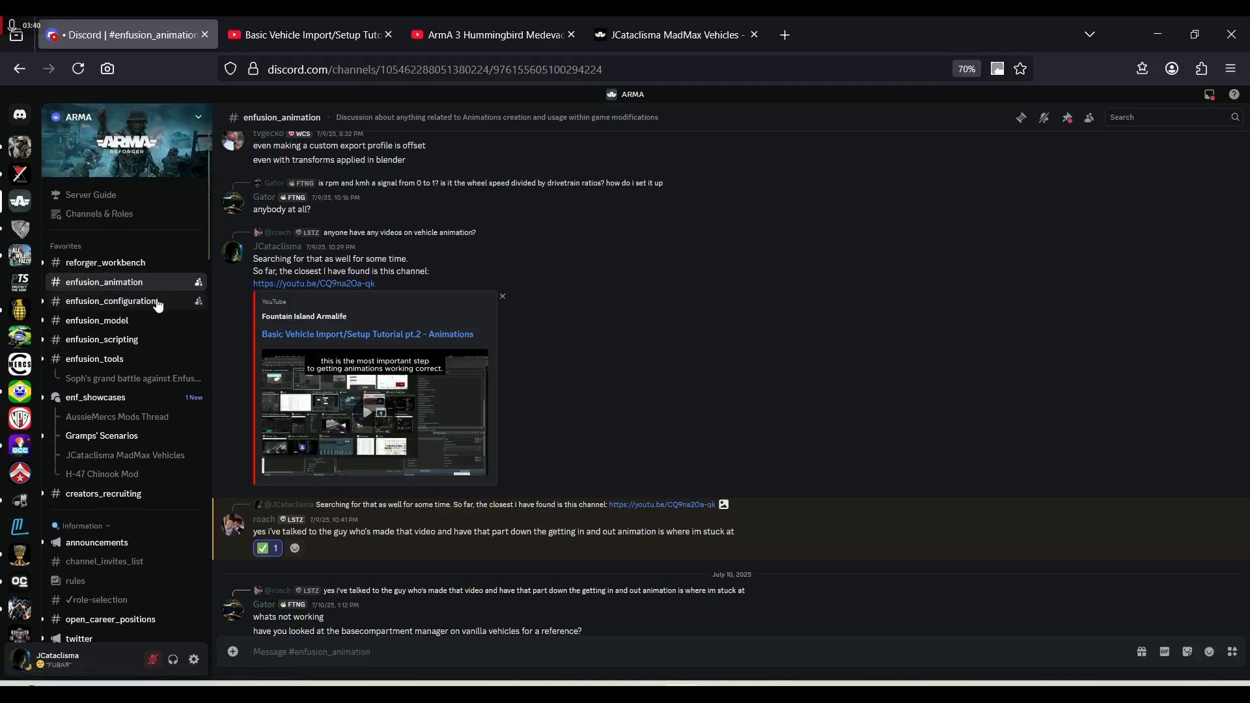
scroll(443, 493, up, 2)
scroll(417, 365, down, 4)
scroll(419, 371, down, 10)
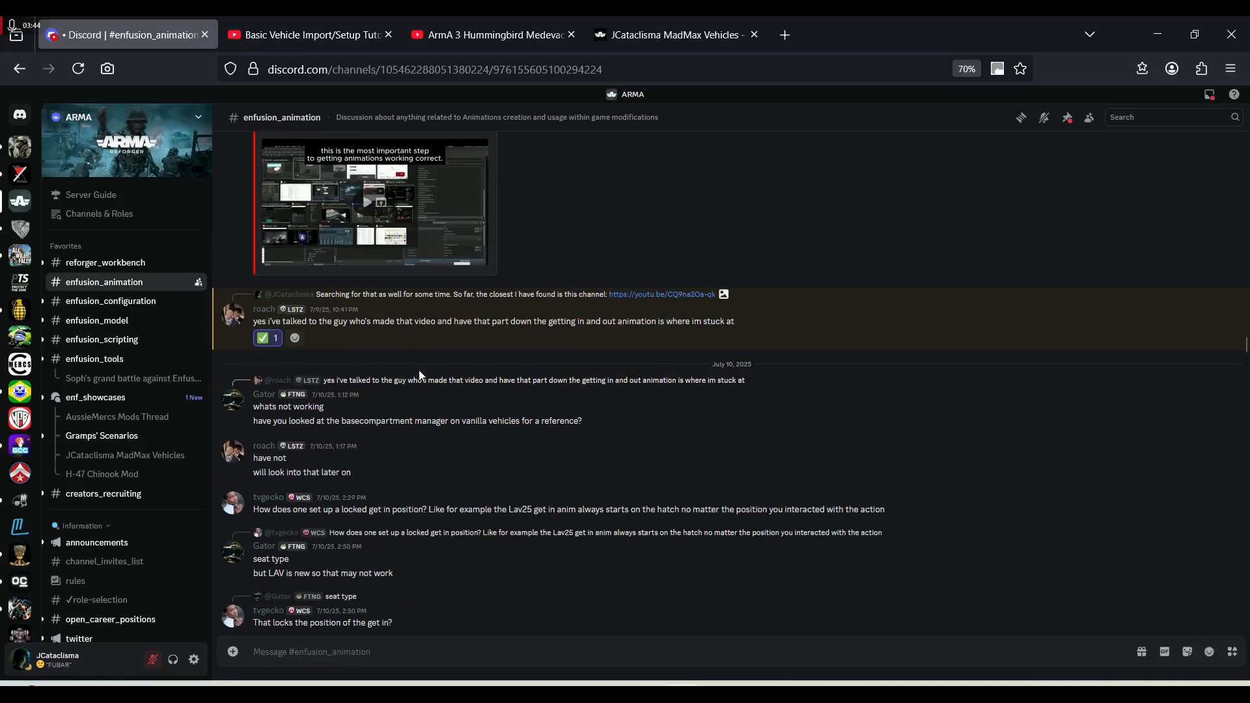
scroll(420, 374, down, 20)
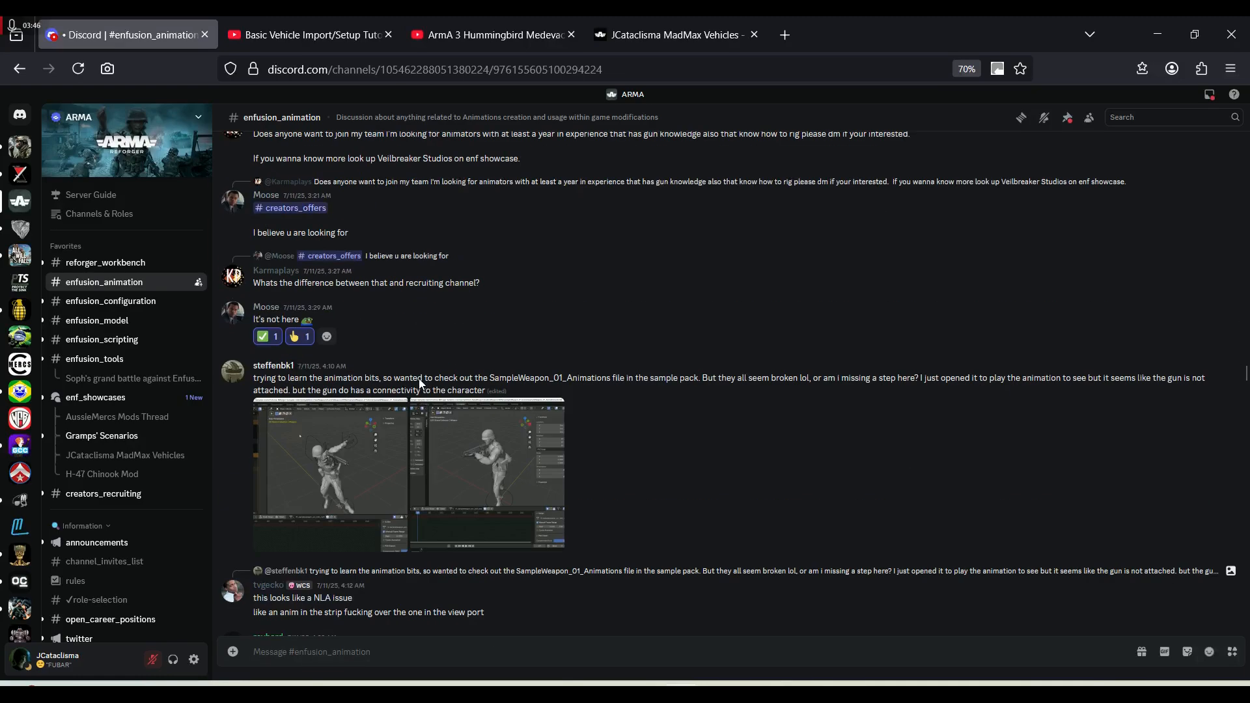
scroll(421, 386, down, 20)
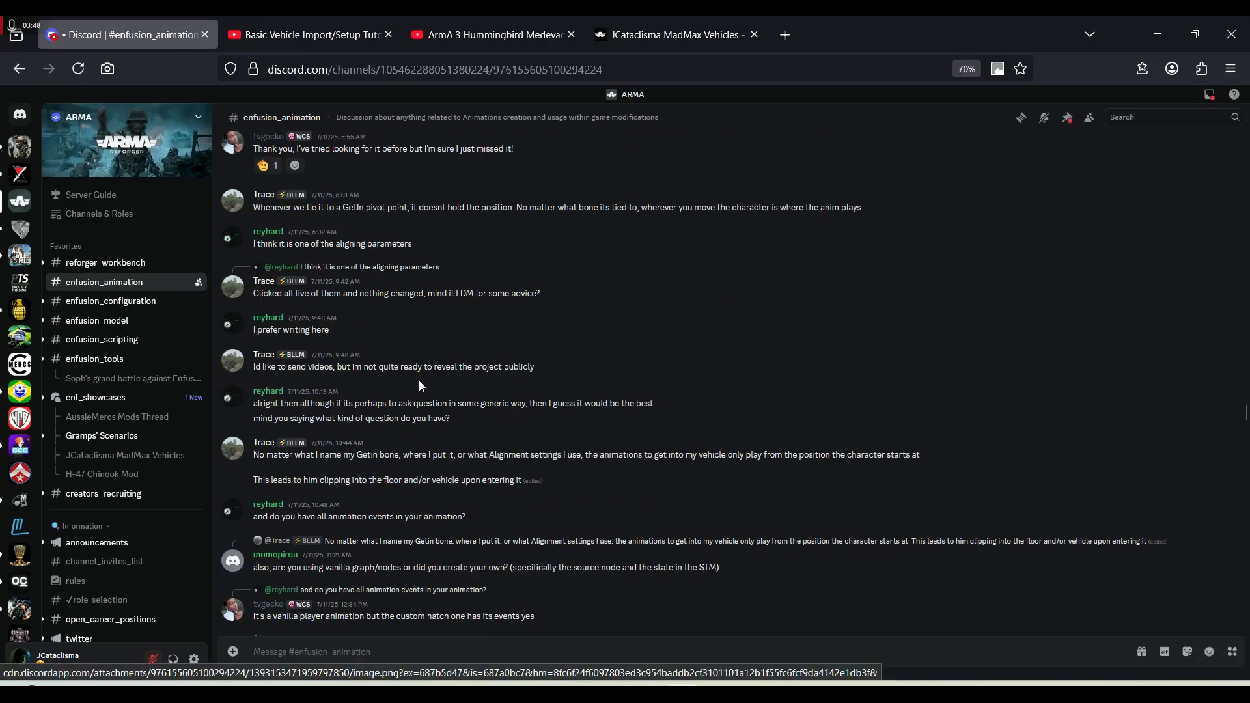
scroll(420, 385, down, 6)
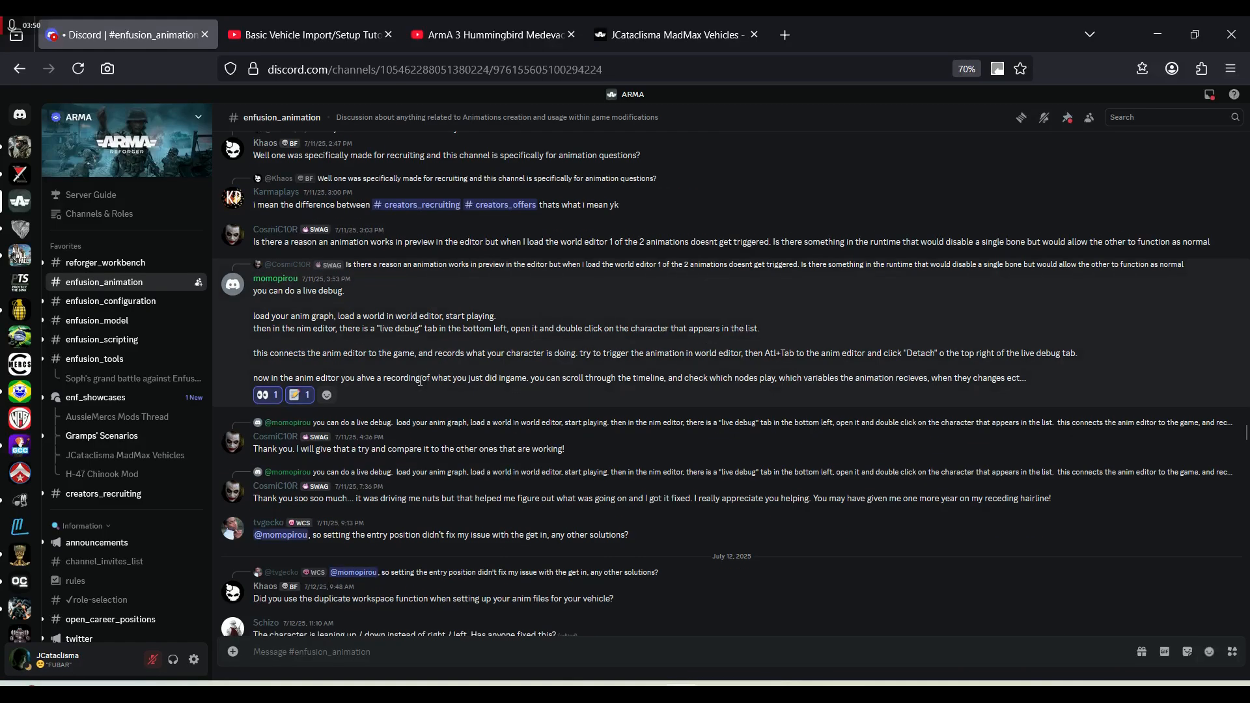
scroll(420, 385, down, 7)
scroll(419, 385, down, 8)
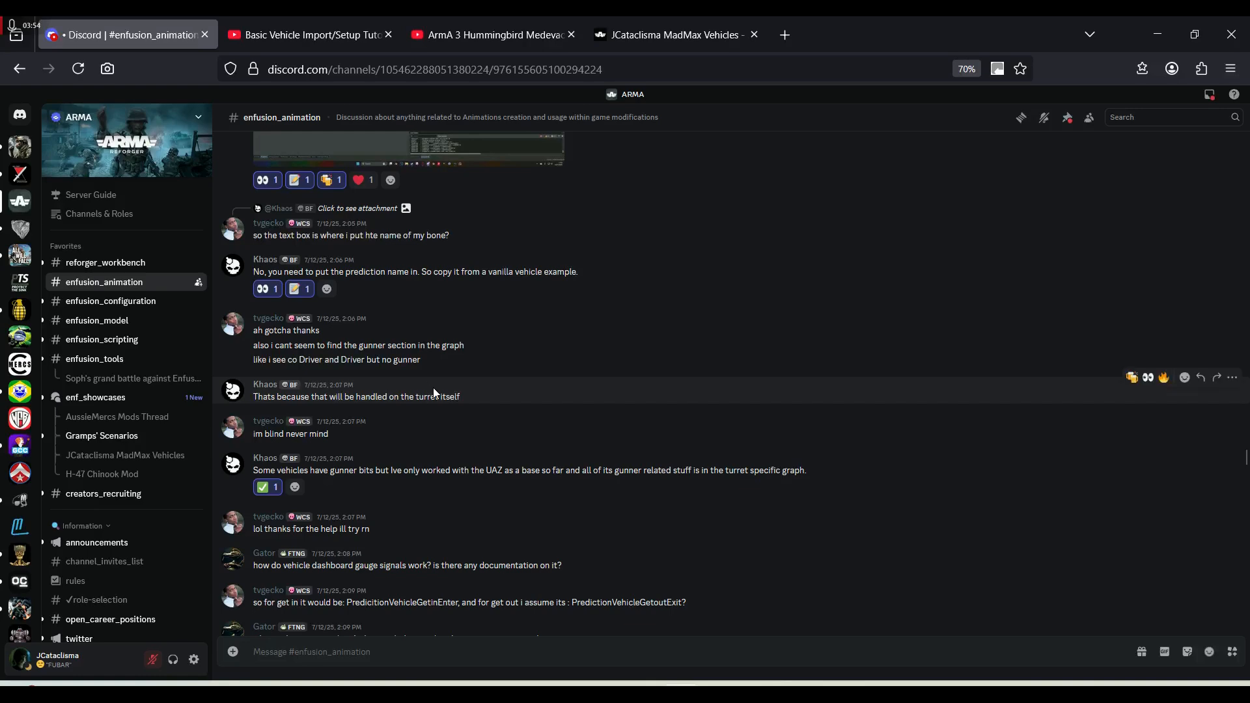
scroll(467, 441, up, 10)
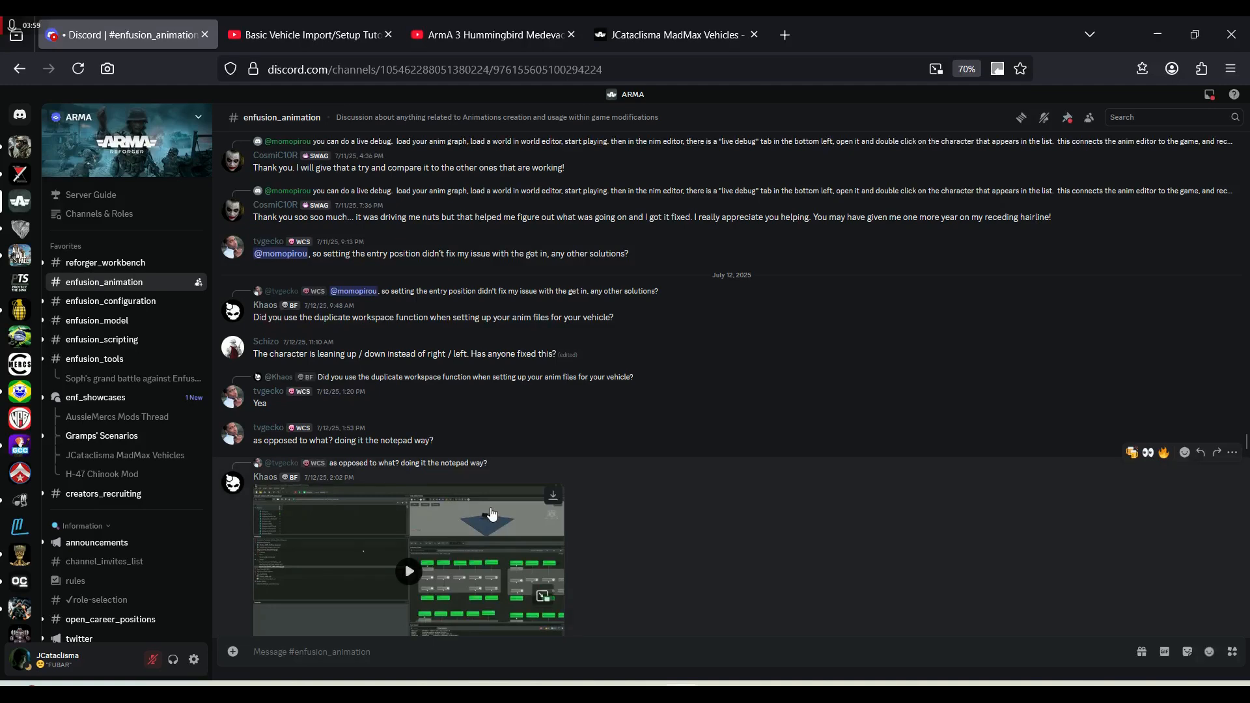
scroll(536, 444, down, 10)
scroll(545, 479, down, 4)
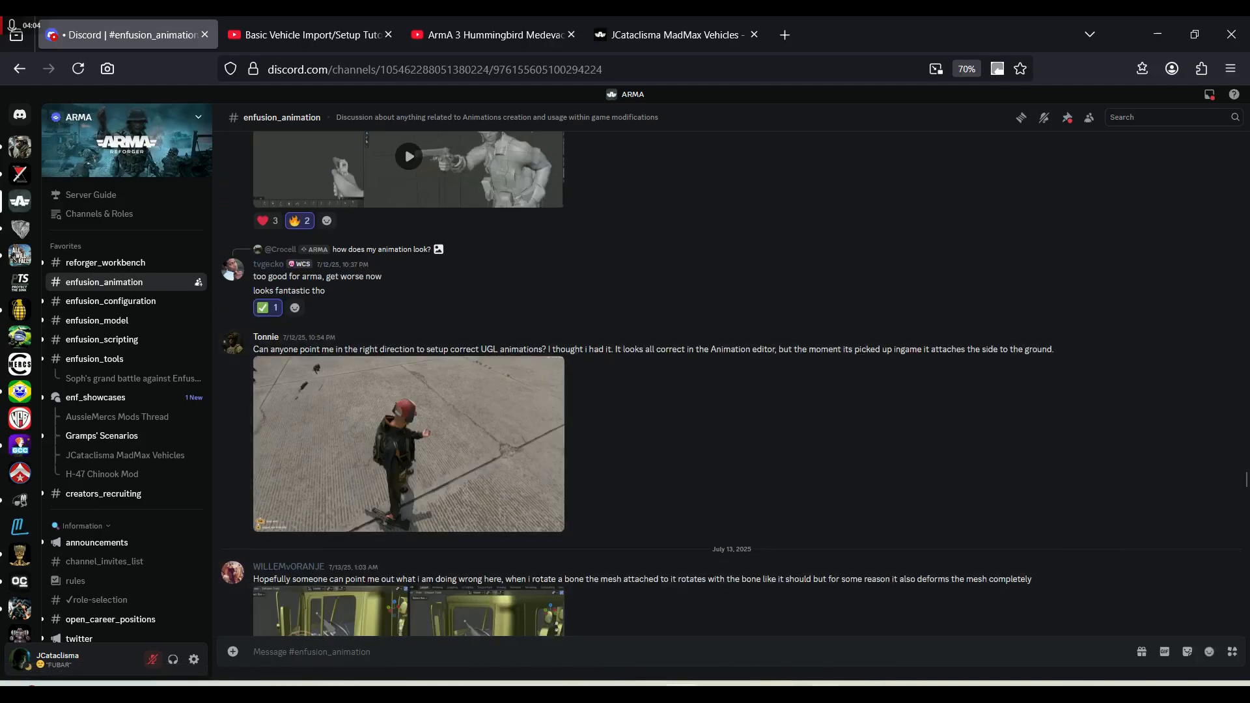
Switch to the Steam library and launch Arma Reforger Tools.
key(alt+Tab)
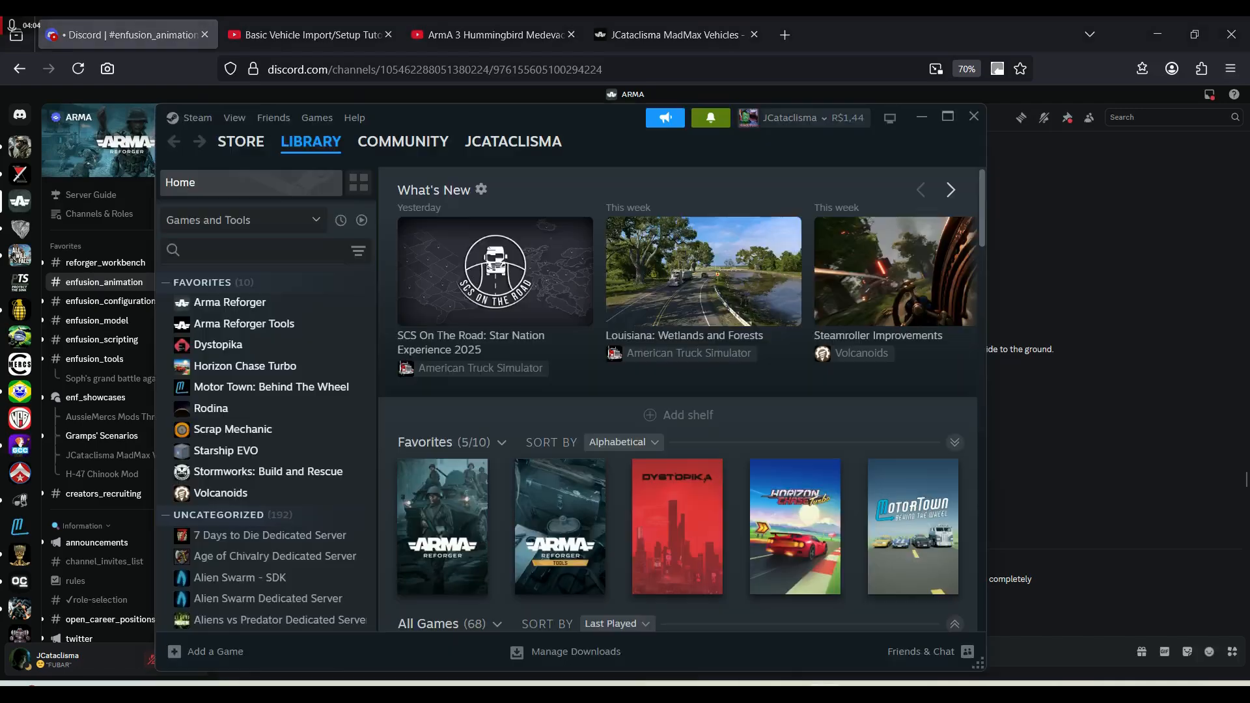
click(537, 512)
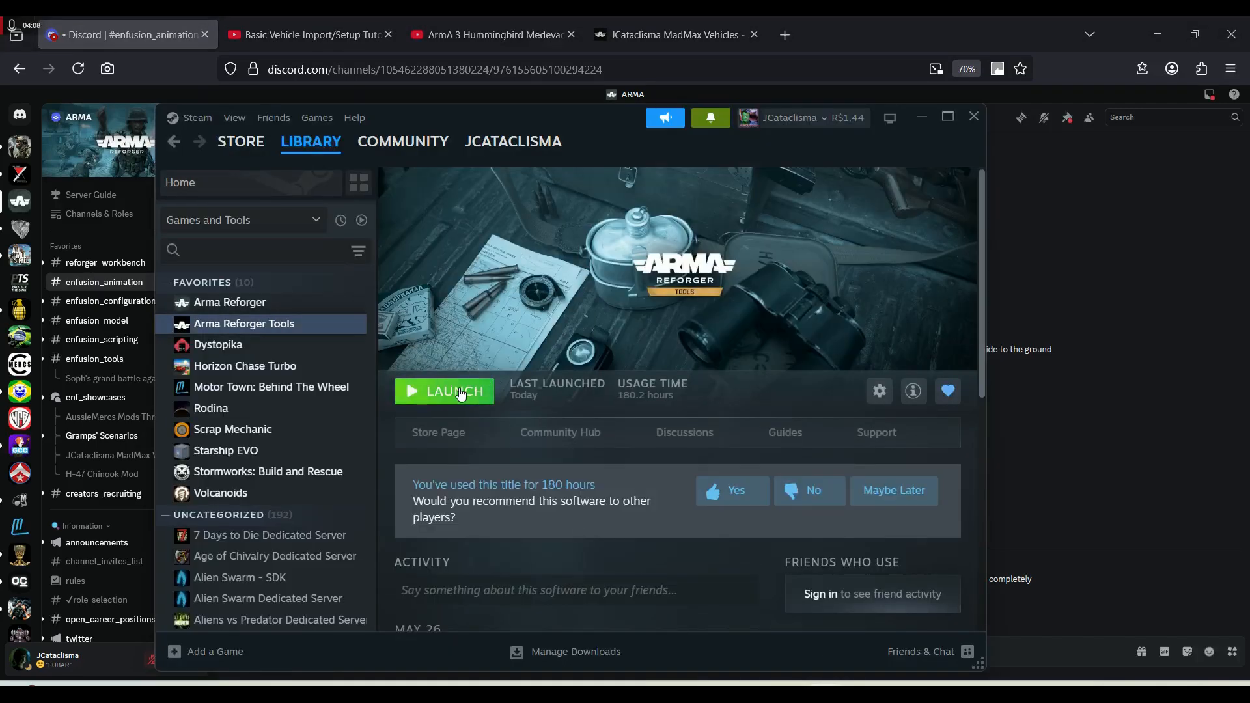
click(459, 395)
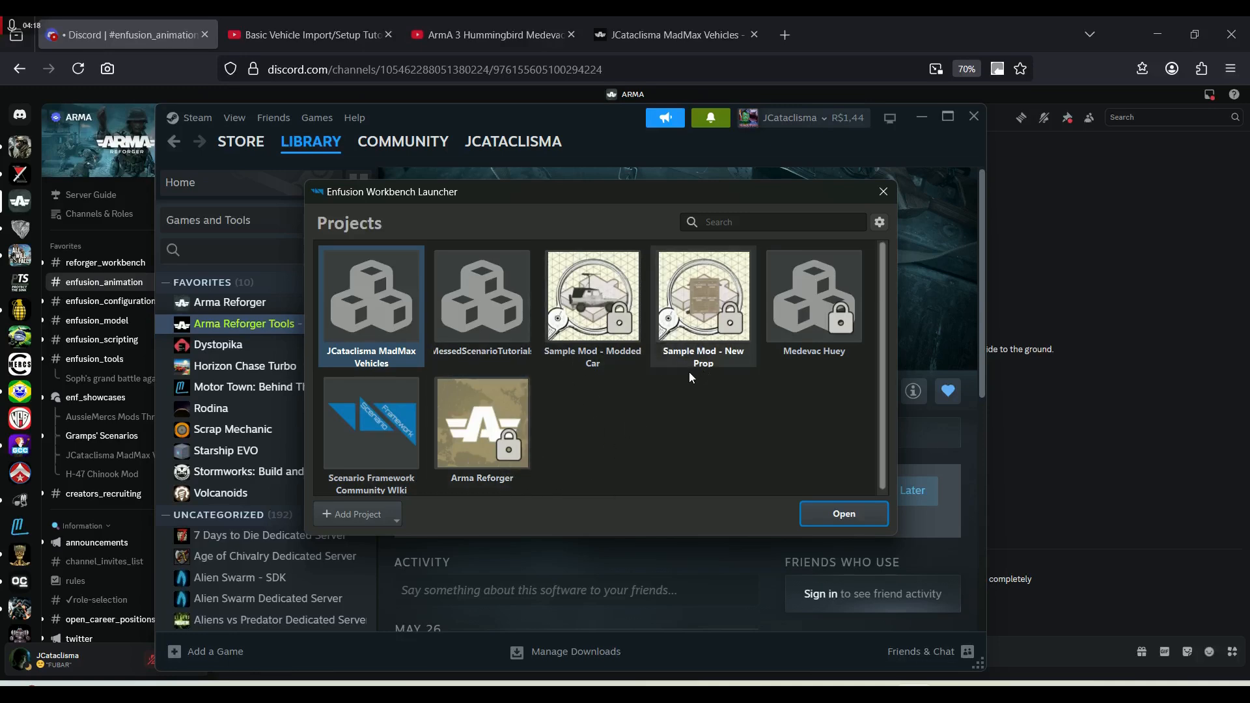
Create a new Enfusion project named VehicleAnimation_Tutorial in the default addons location with the default dependencies.
click(366, 515)
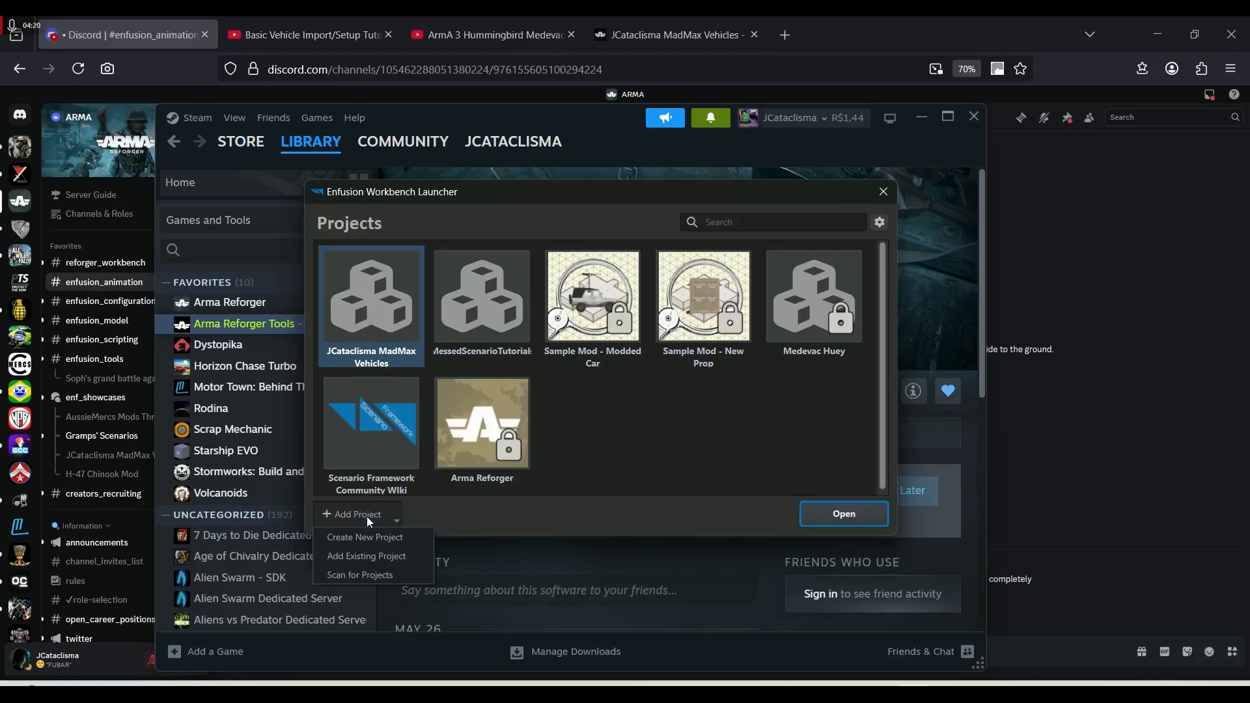
click(365, 536)
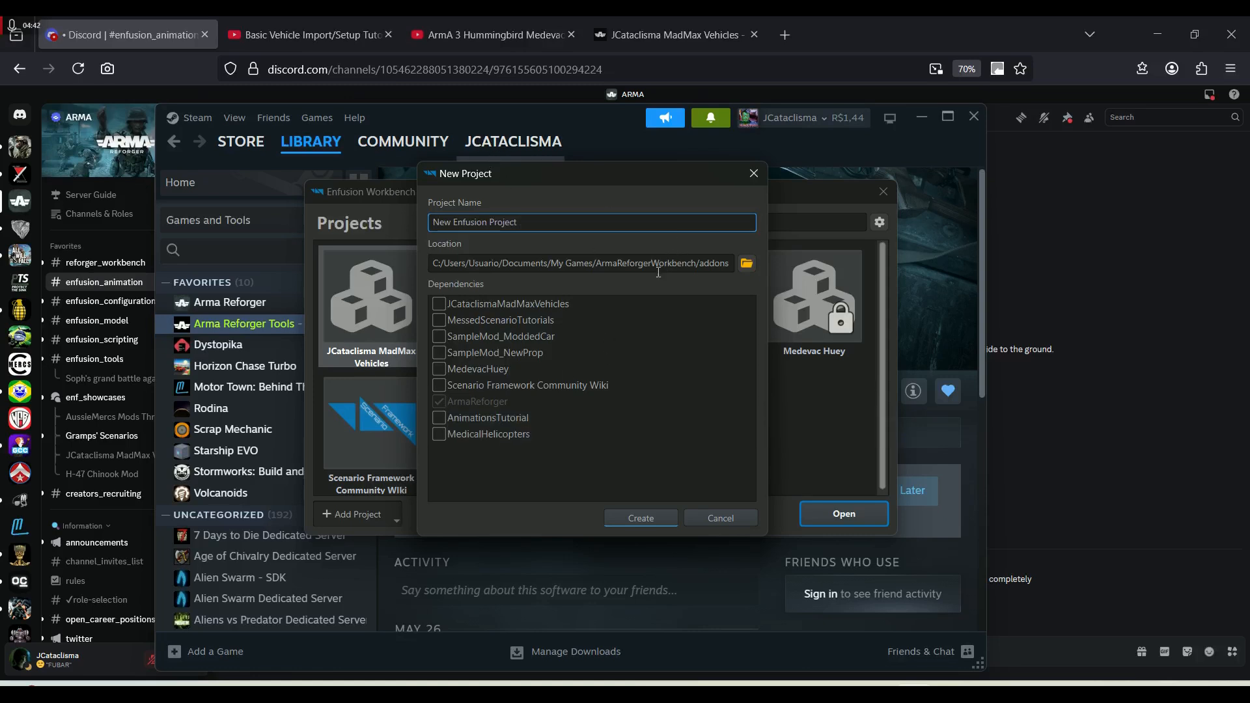
drag(598, 231, 257, 203)
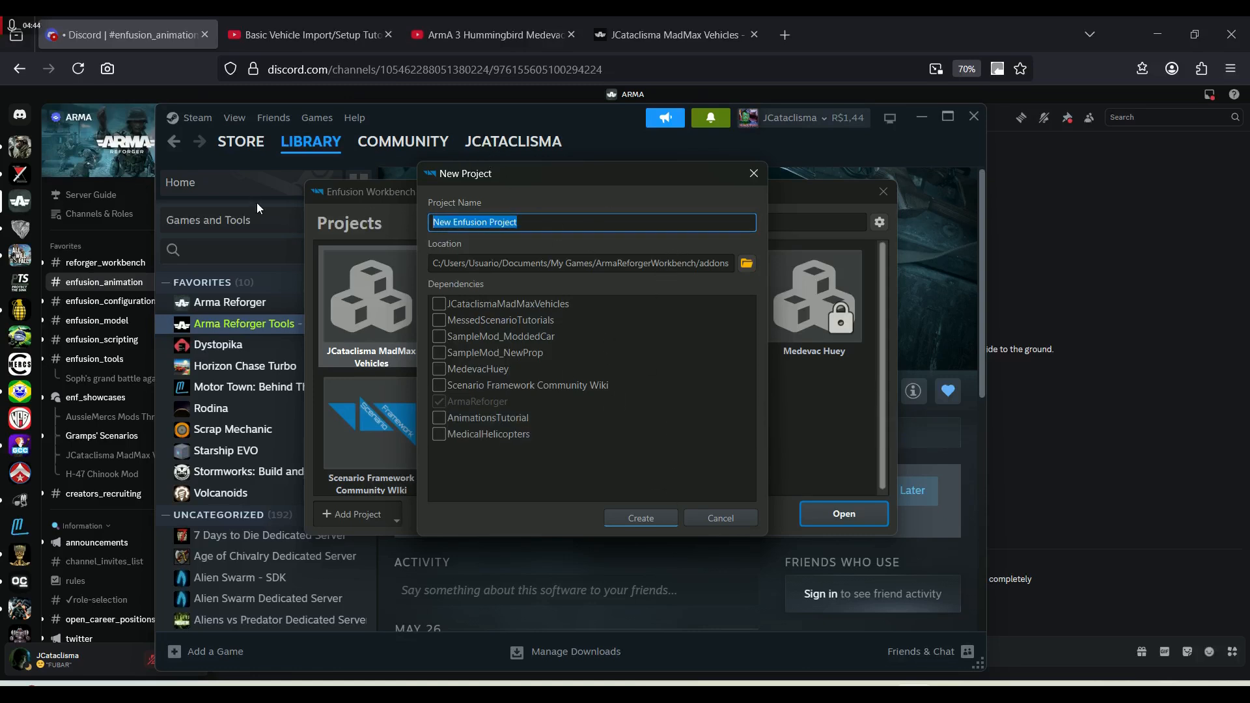
text(Anima)
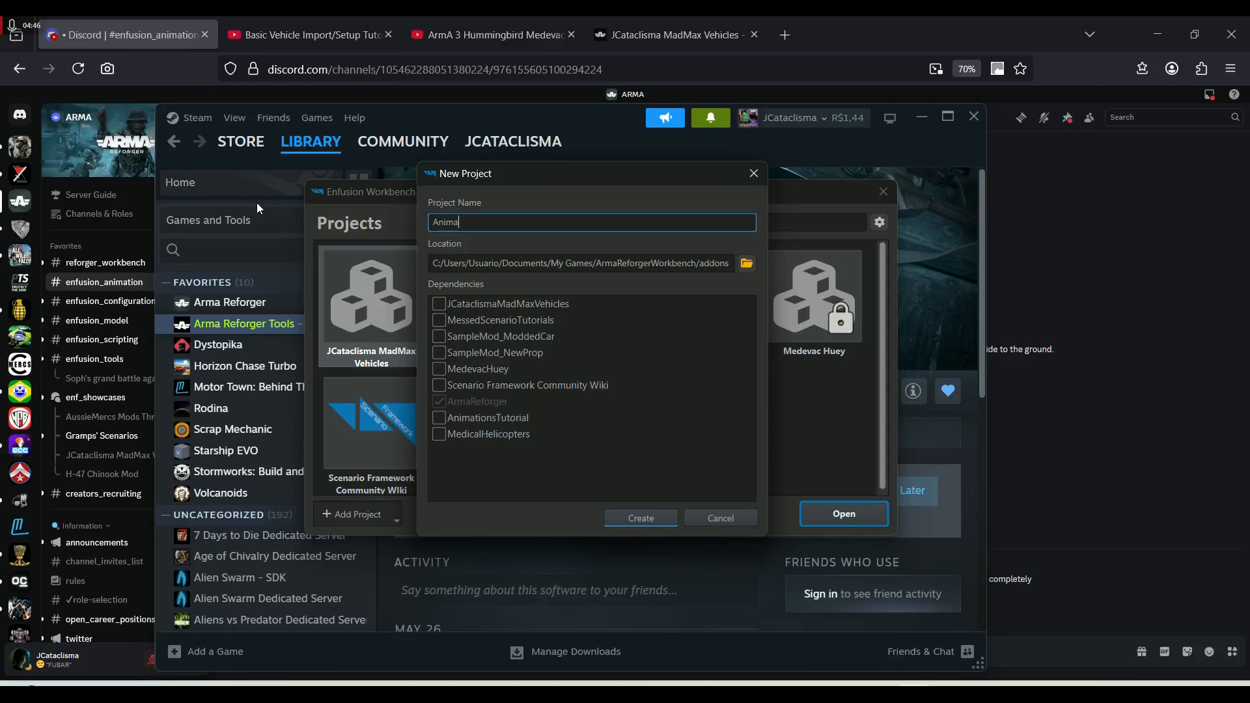
text(tion)
key(Home)
text(Vehicle)
click(641, 518)
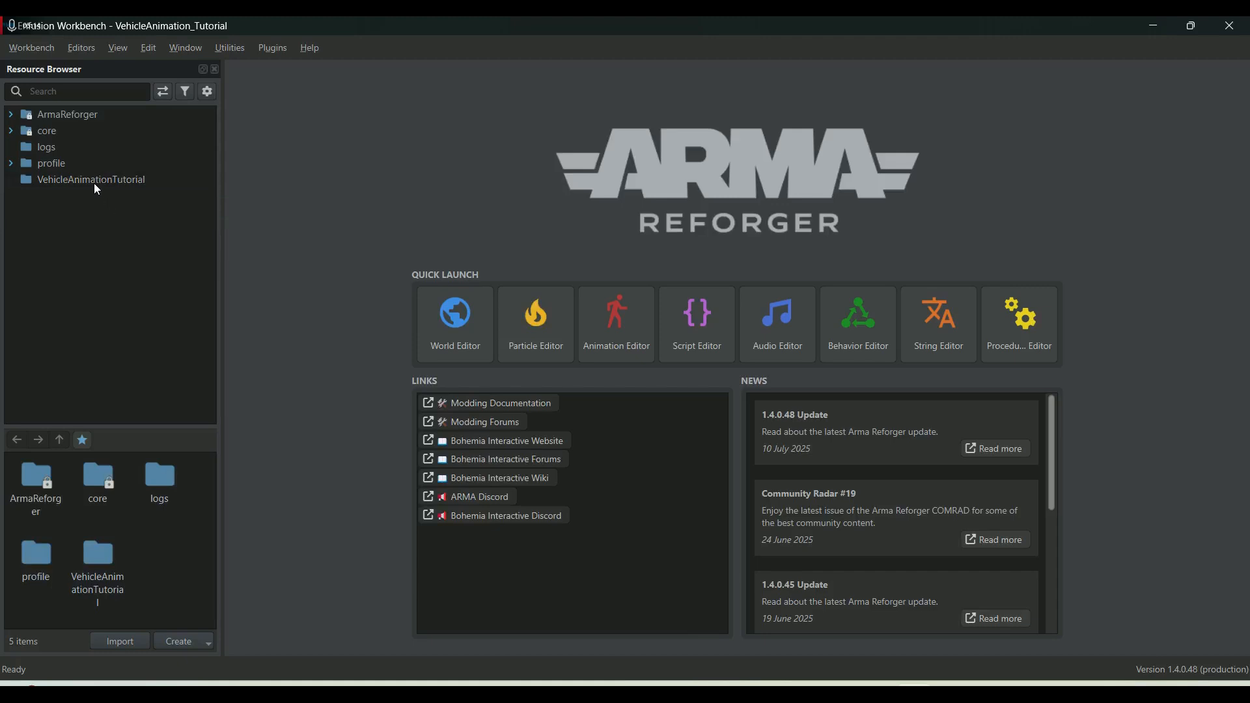
Browse the ArmaReforger resources to Prefabs/Vehicles/Wheeled and open the M151A2 folder.
click(78, 115)
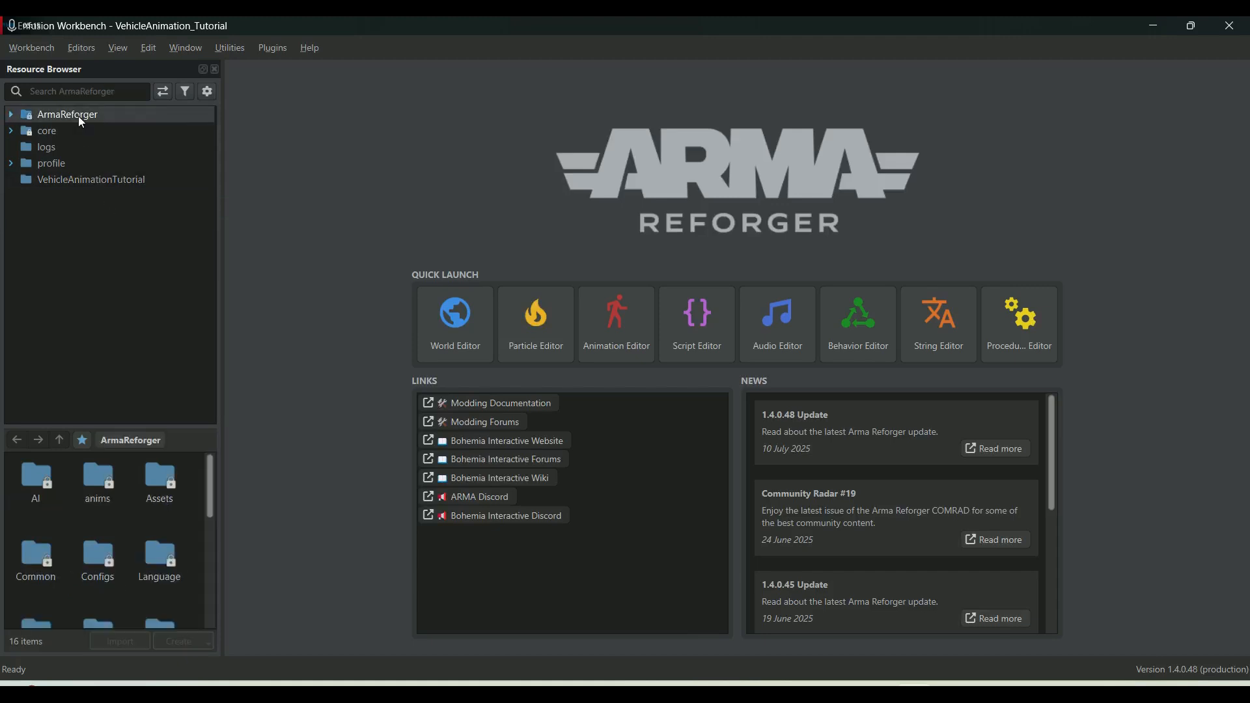
click(13, 117)
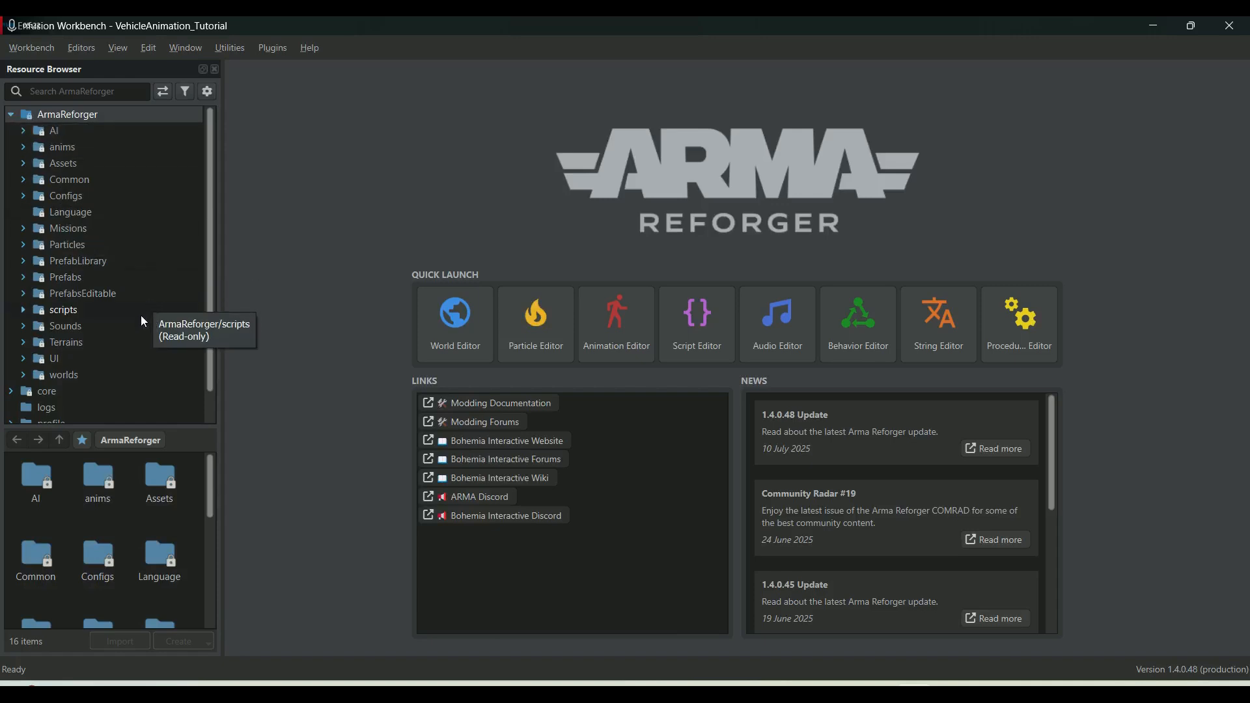
click(23, 278)
scroll(138, 339, down, 7)
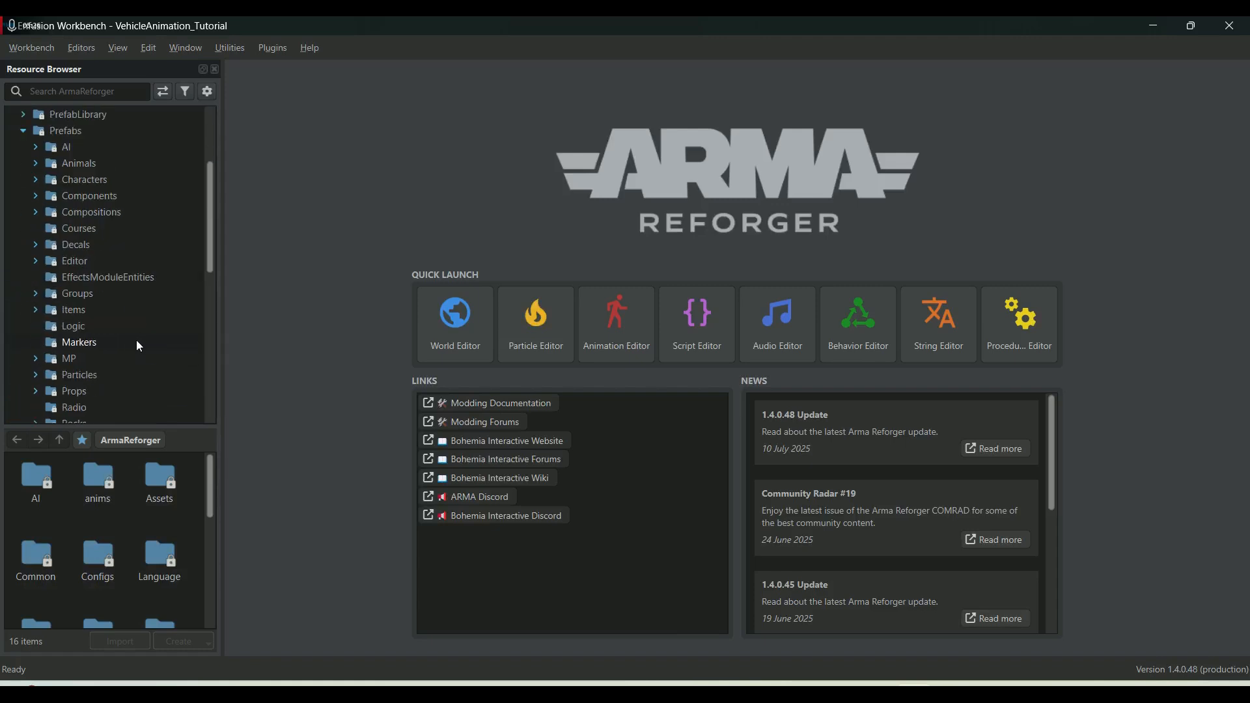
scroll(132, 343, down, 2)
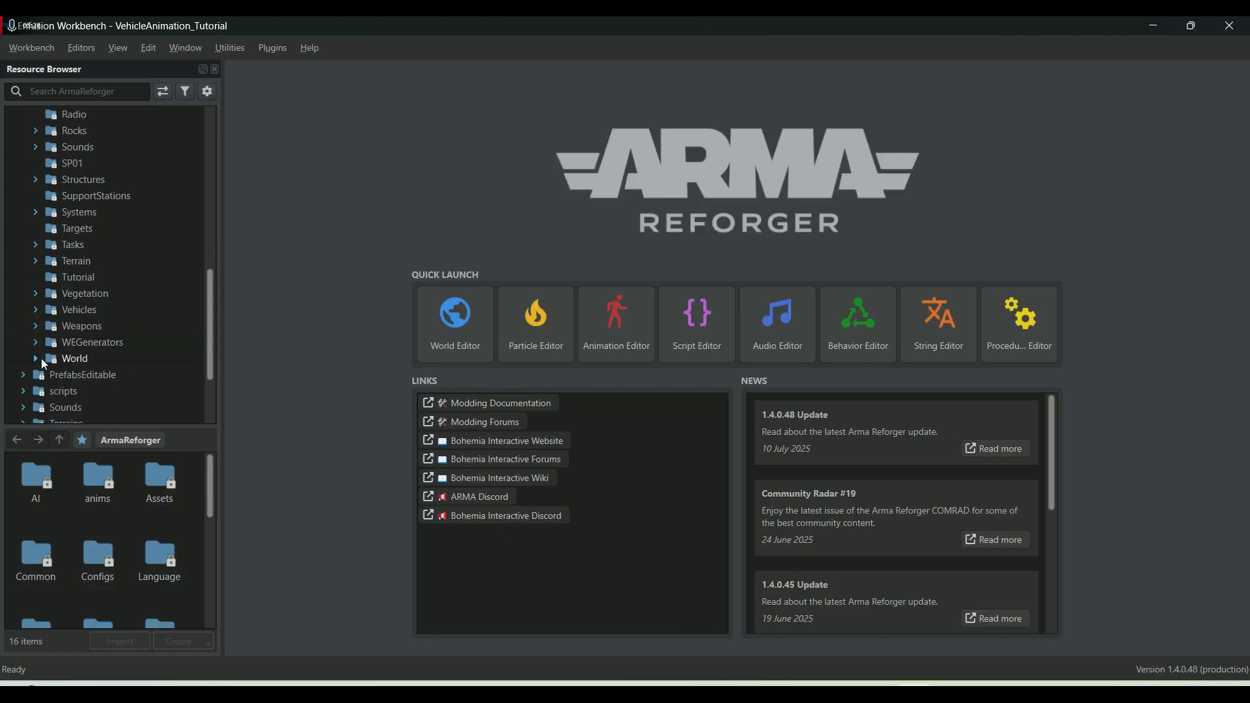
click(36, 357)
click(40, 311)
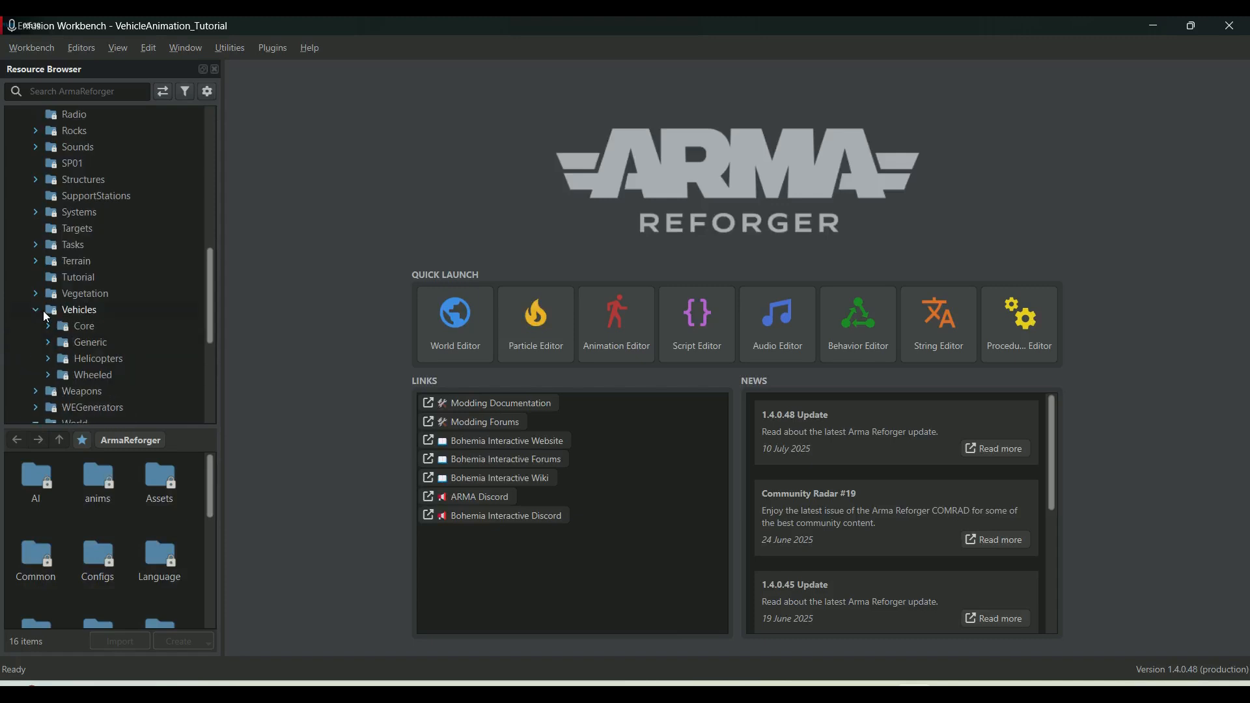
click(49, 374)
scroll(141, 354, down, 3)
scroll(141, 355, down, 1)
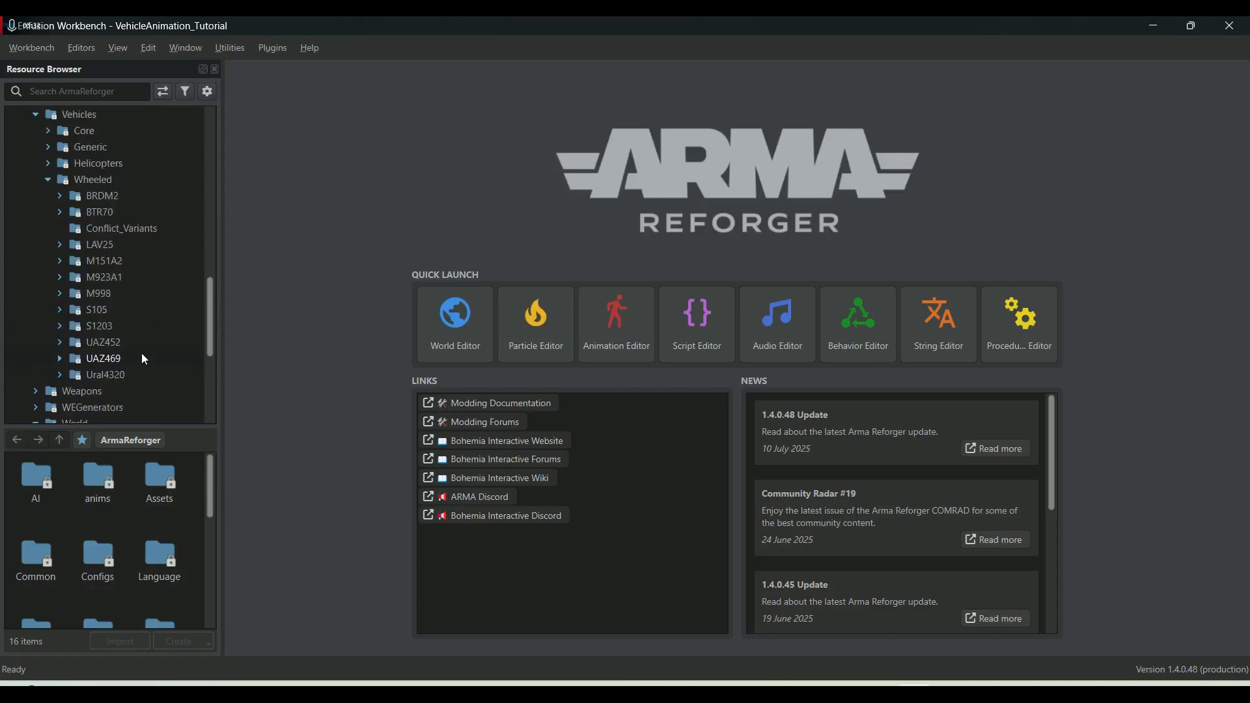
click(82, 263)
click(60, 260)
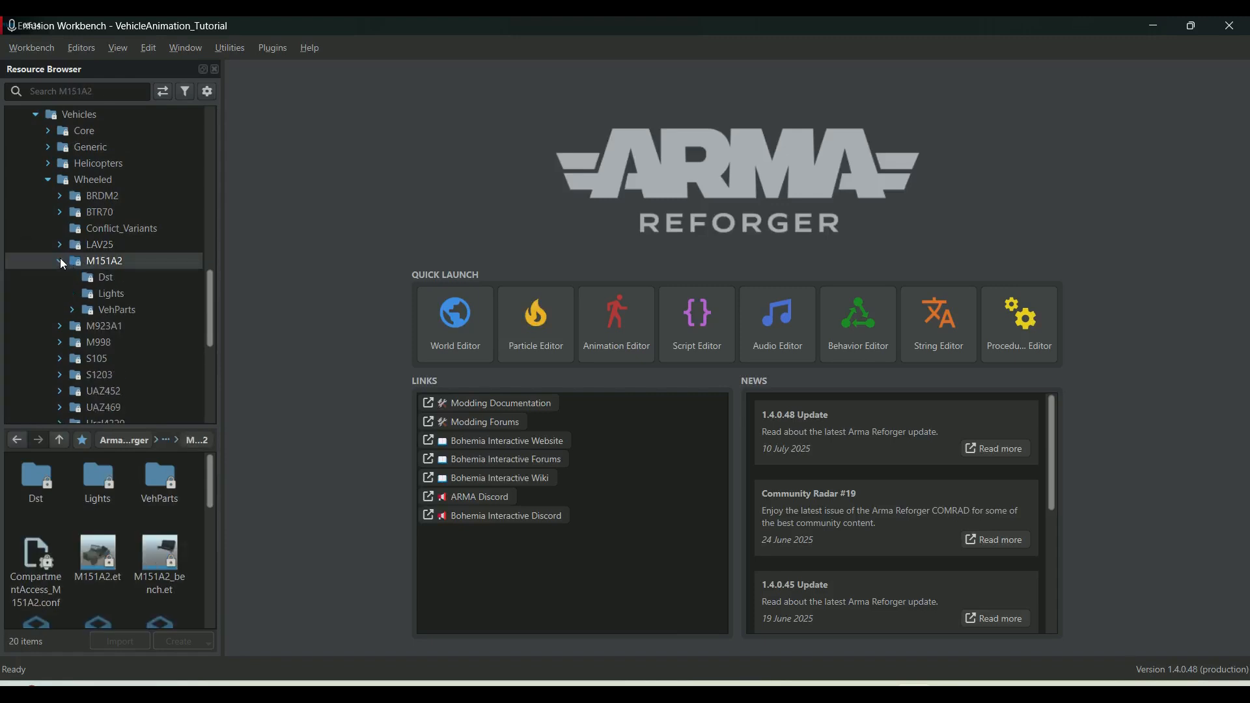
Find the M151A2_transport.et prefab among the M151A2 files and open it for preview.
scroll(158, 522, down, 2)
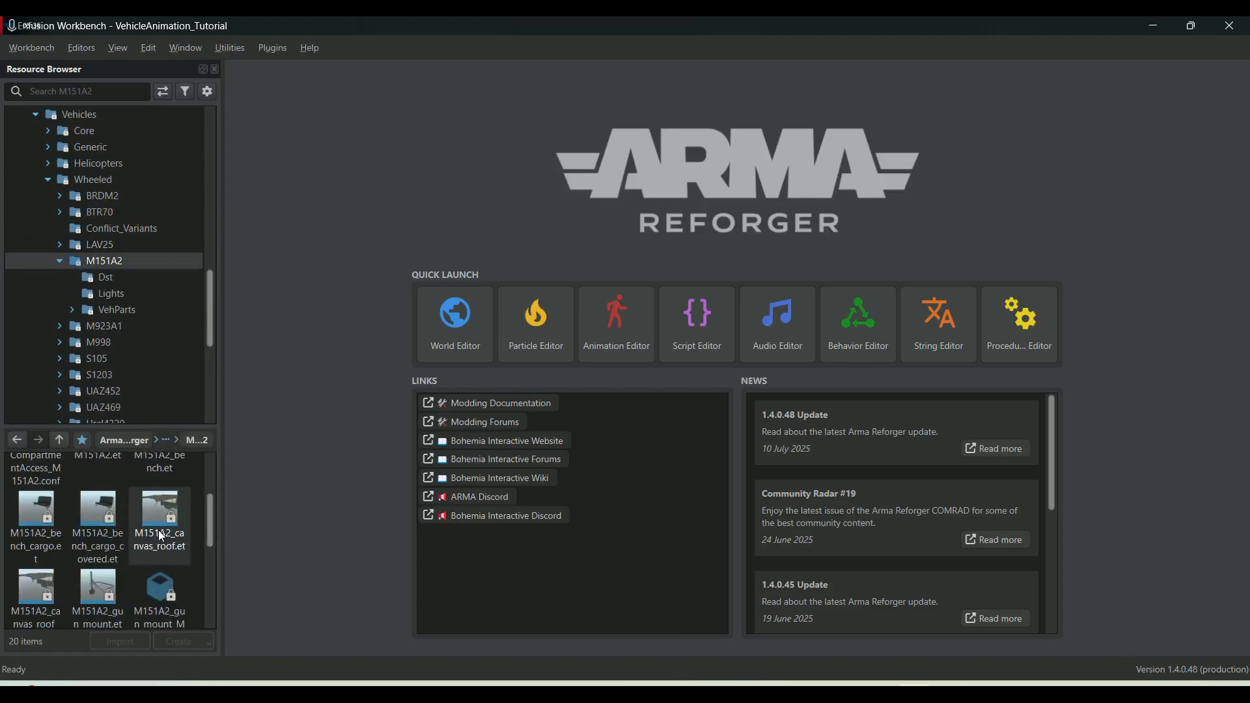
scroll(158, 528, down, 3)
scroll(189, 495, down, 2)
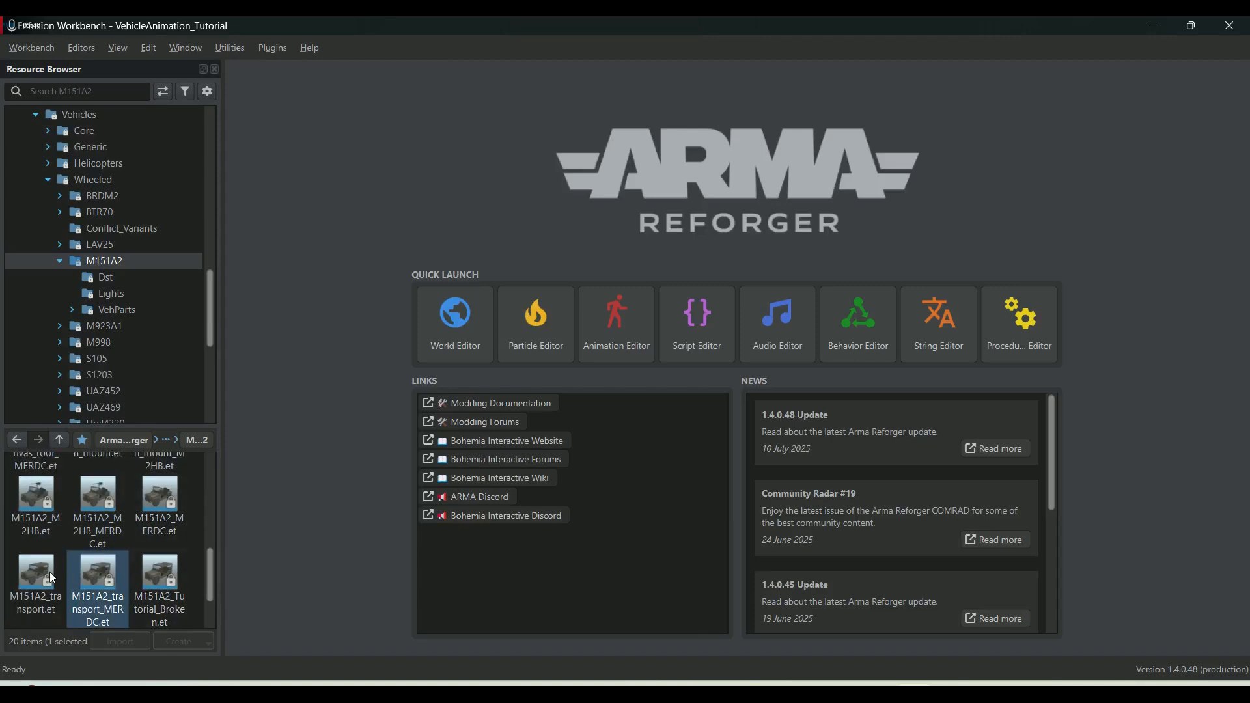
click(53, 572)
click(166, 500)
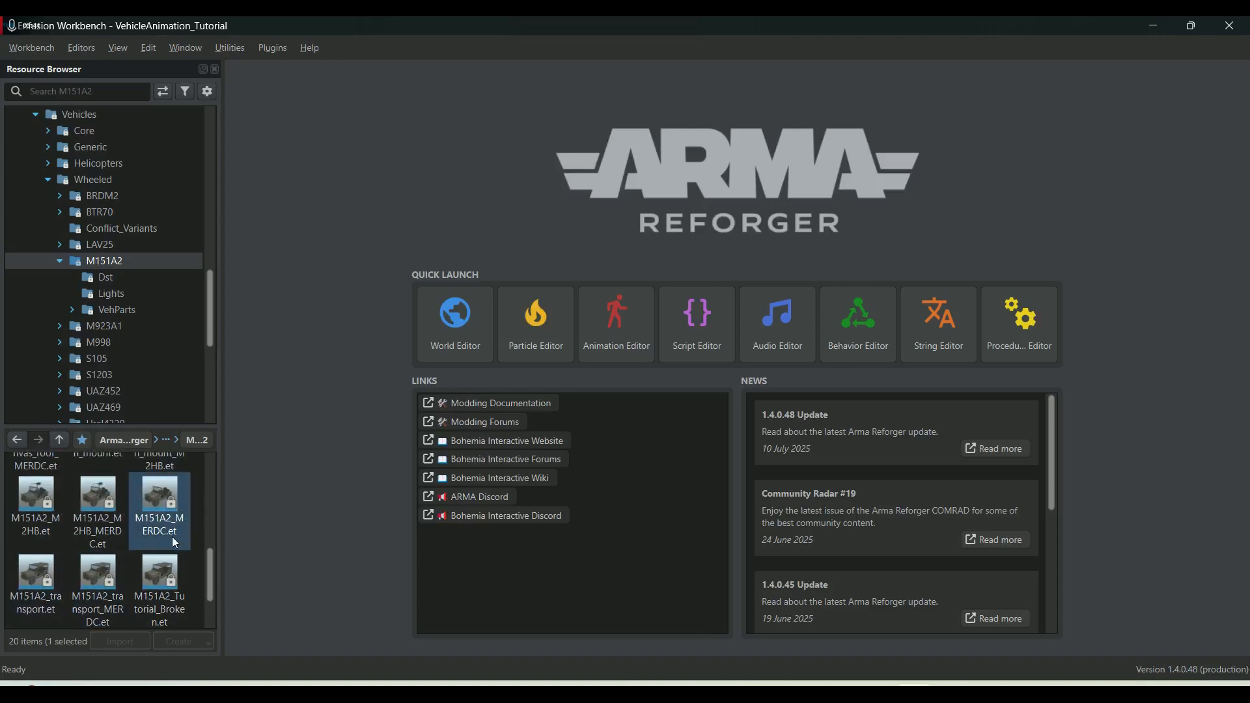
scroll(124, 536, down, 1)
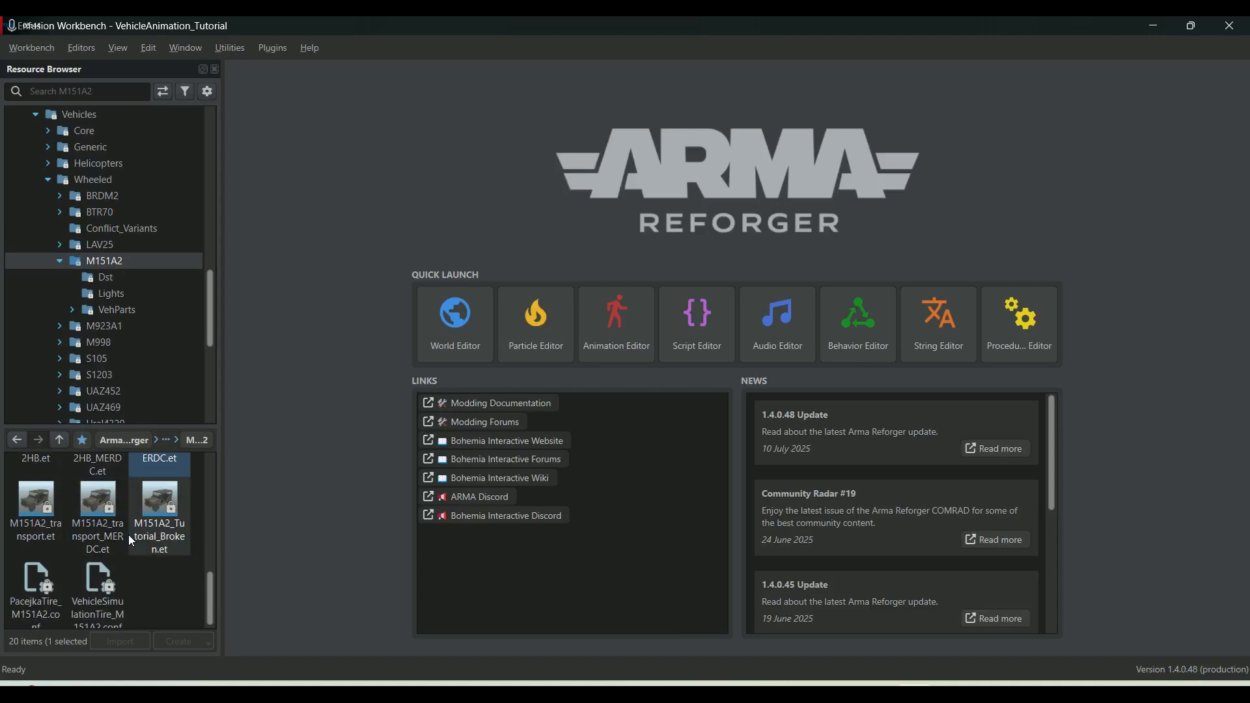
click(31, 583)
scroll(111, 549, up, 1)
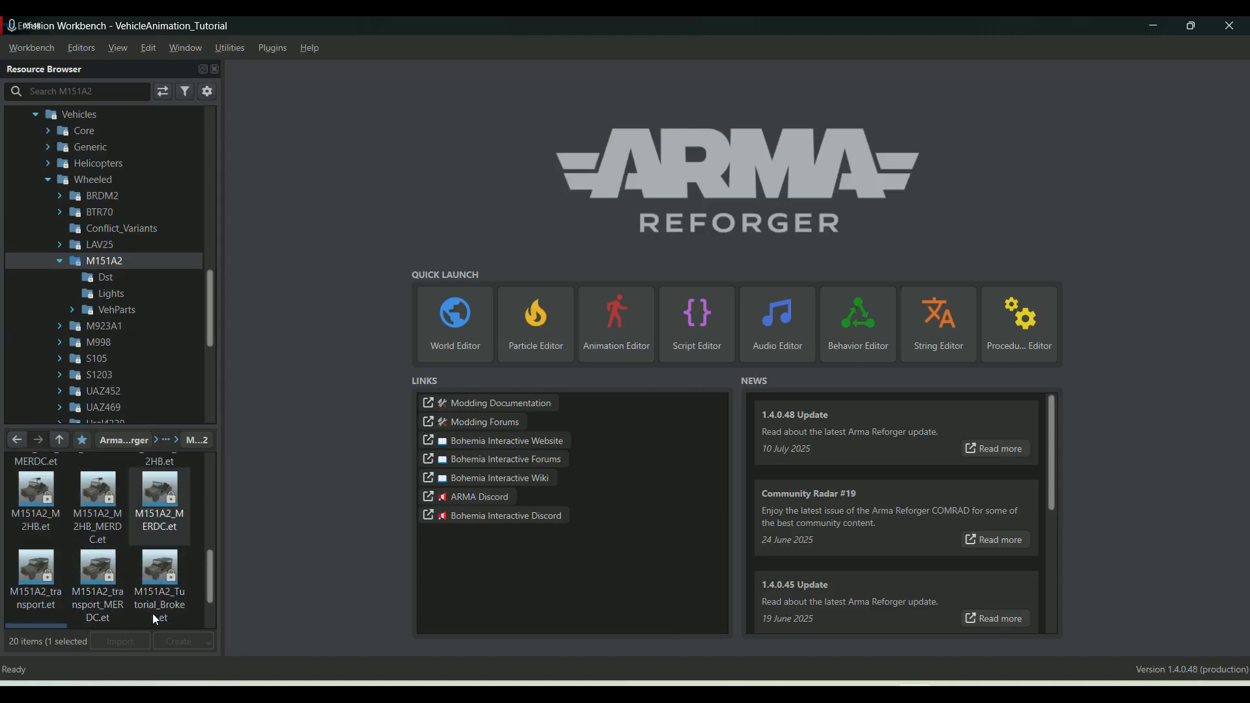
click(92, 586)
double_click(46, 575)
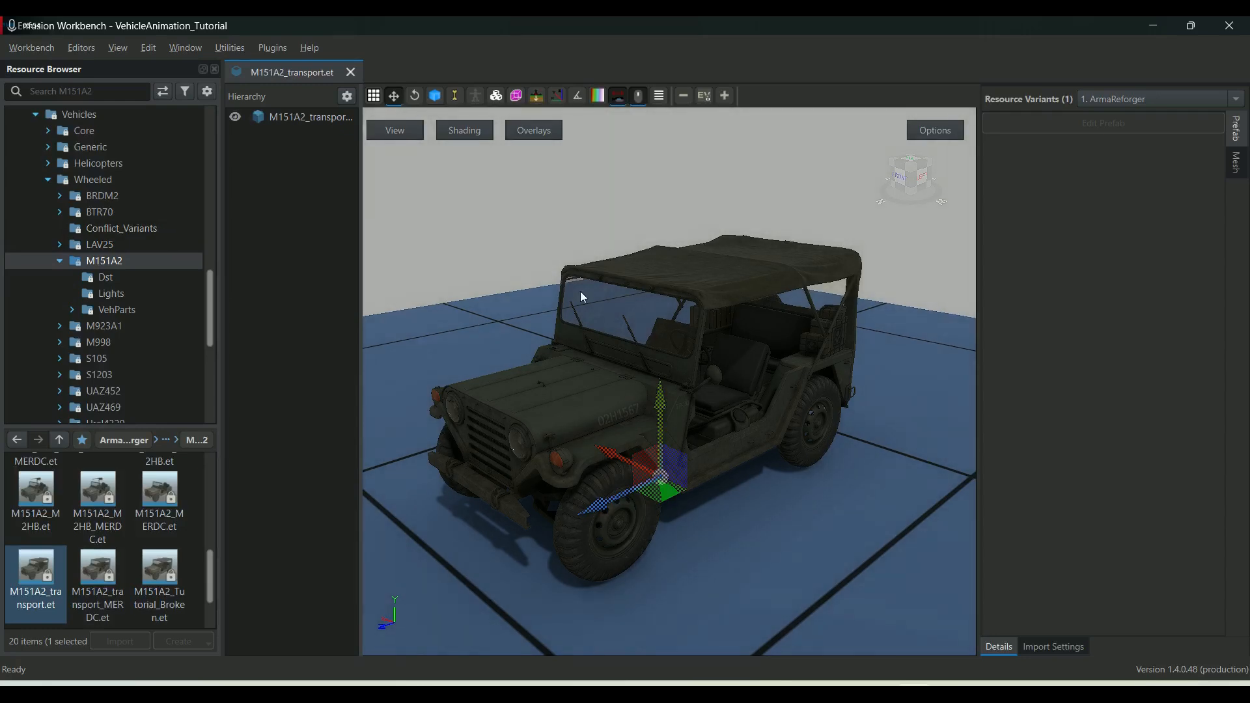
Override the M151A2_transport.et prefab in the VehicleAnimationTutorial addon.
click(313, 114)
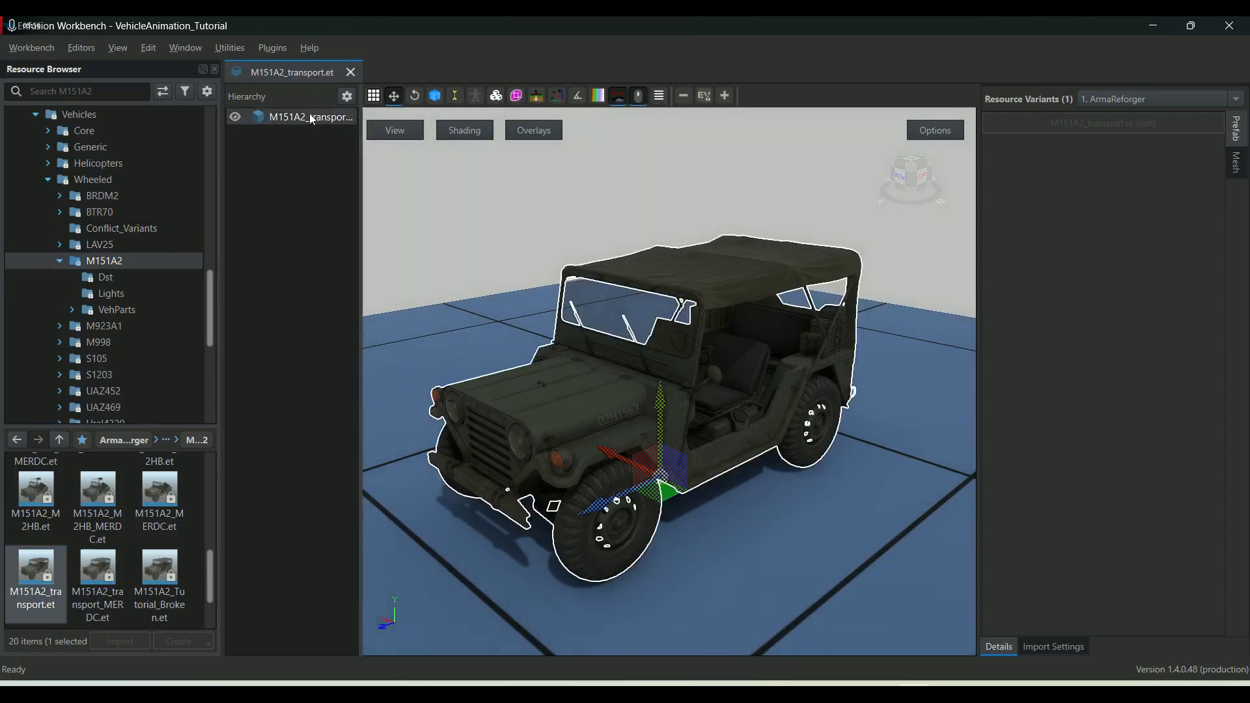
right_click(311, 116)
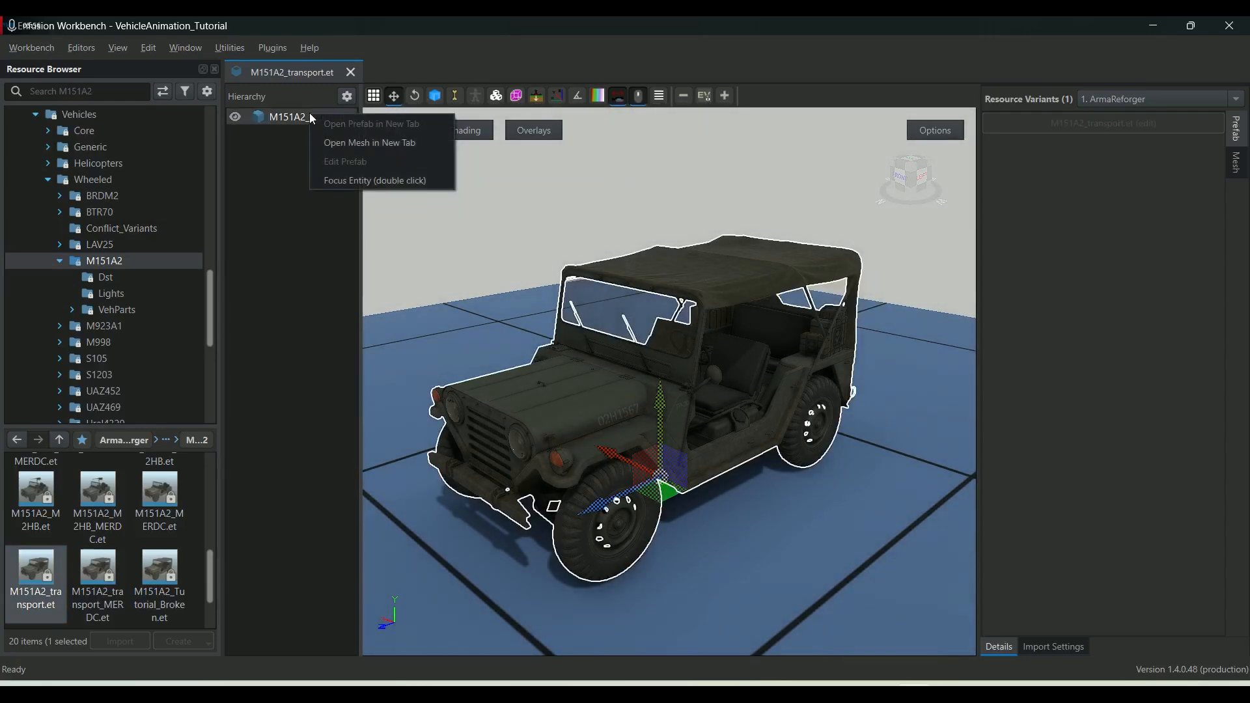
click(96, 276)
right_click(38, 576)
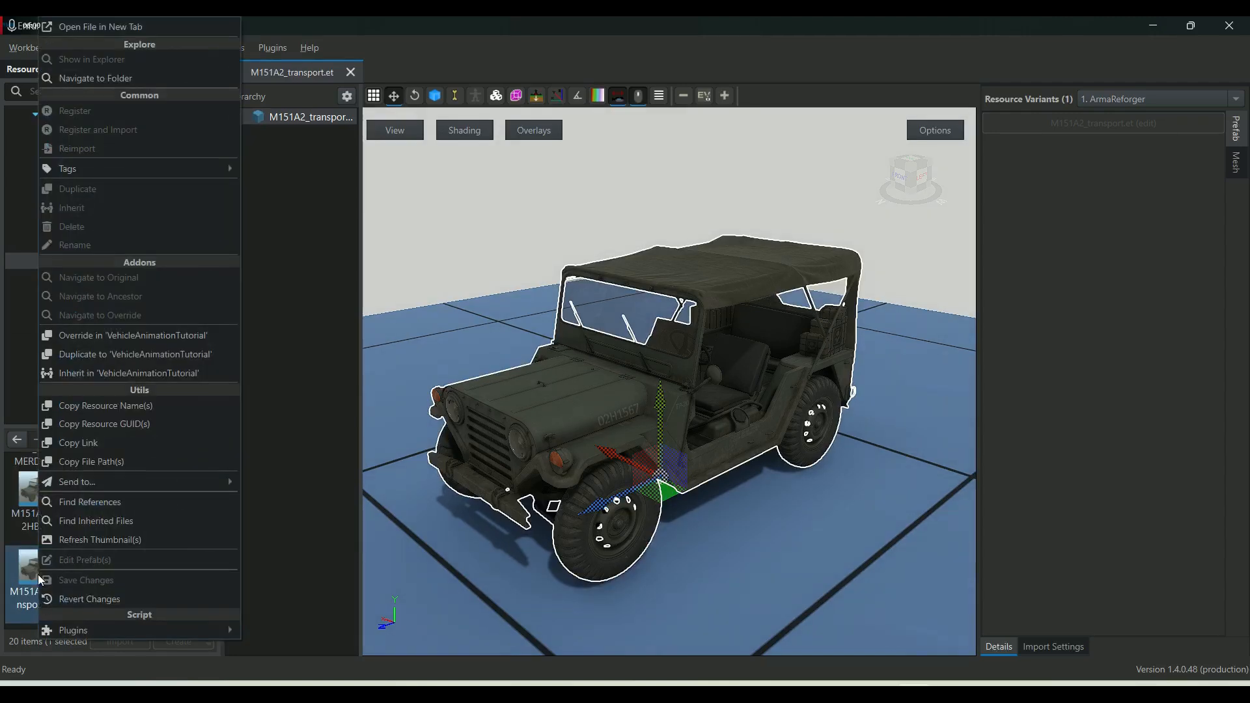
click(140, 336)
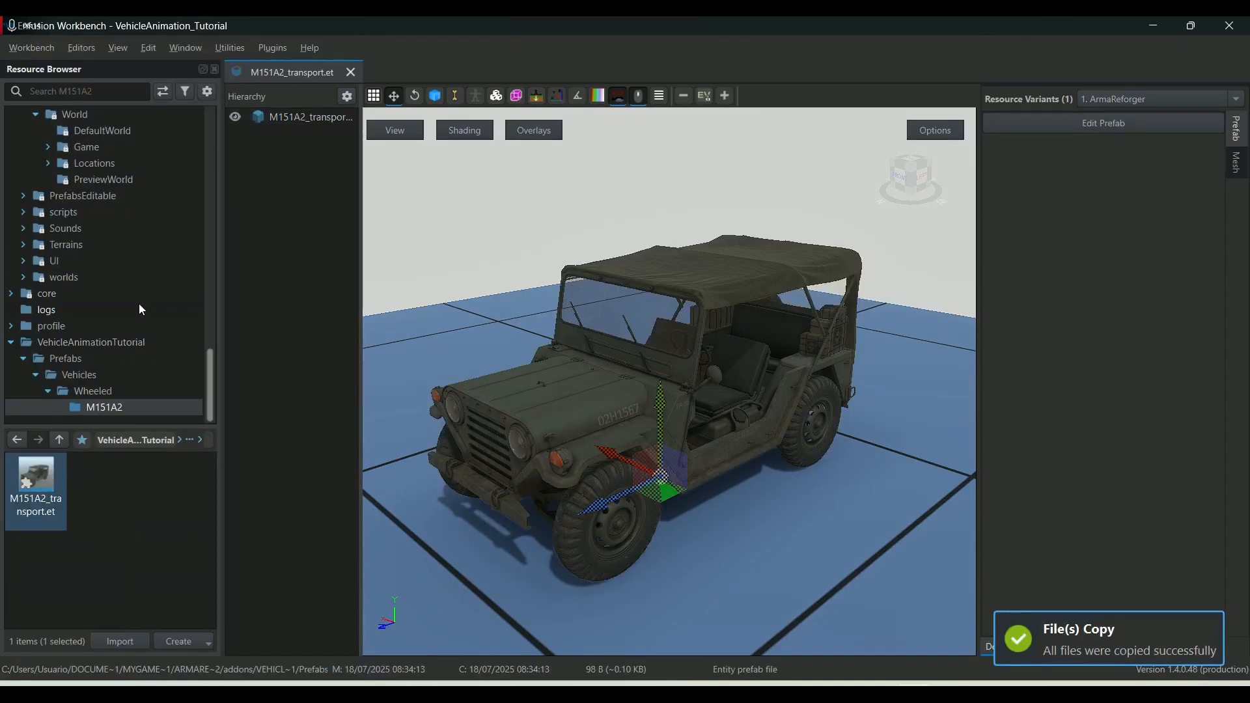
Return to the ArmaReforger wheeled vehicle prefabs and open and expand the M923A1 folder.
scroll(139, 298, up, 5)
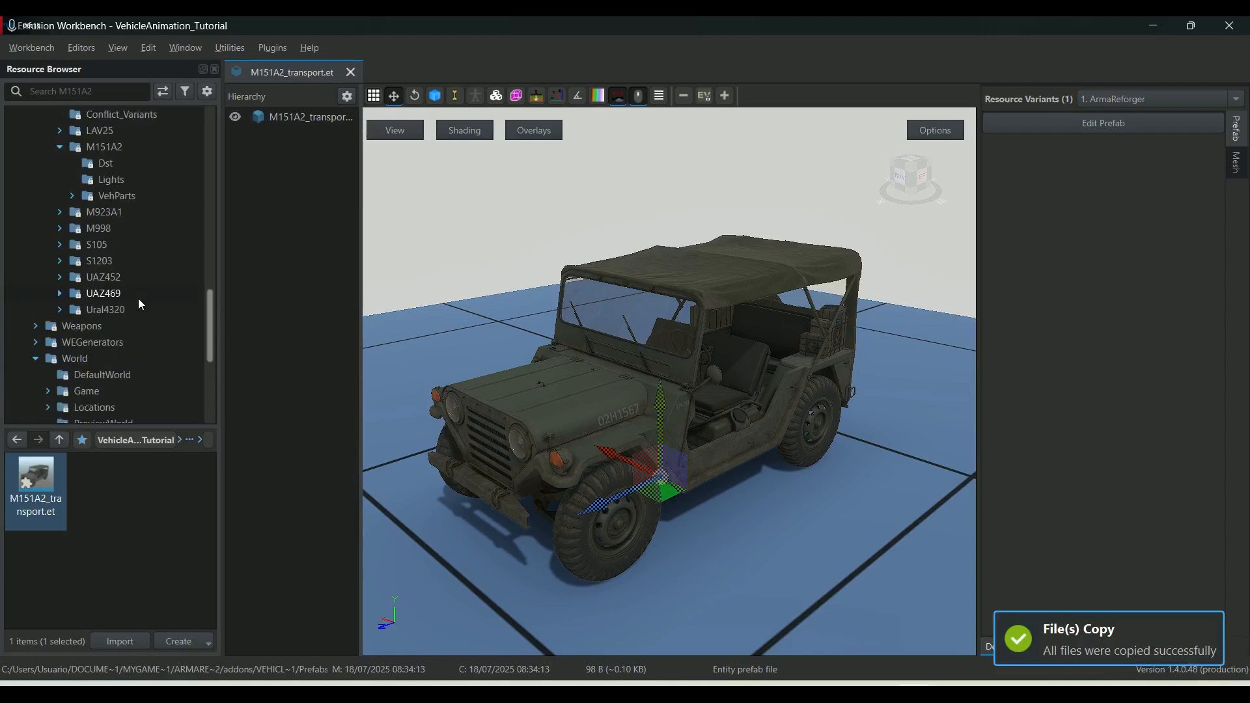
click(92, 213)
click(59, 212)
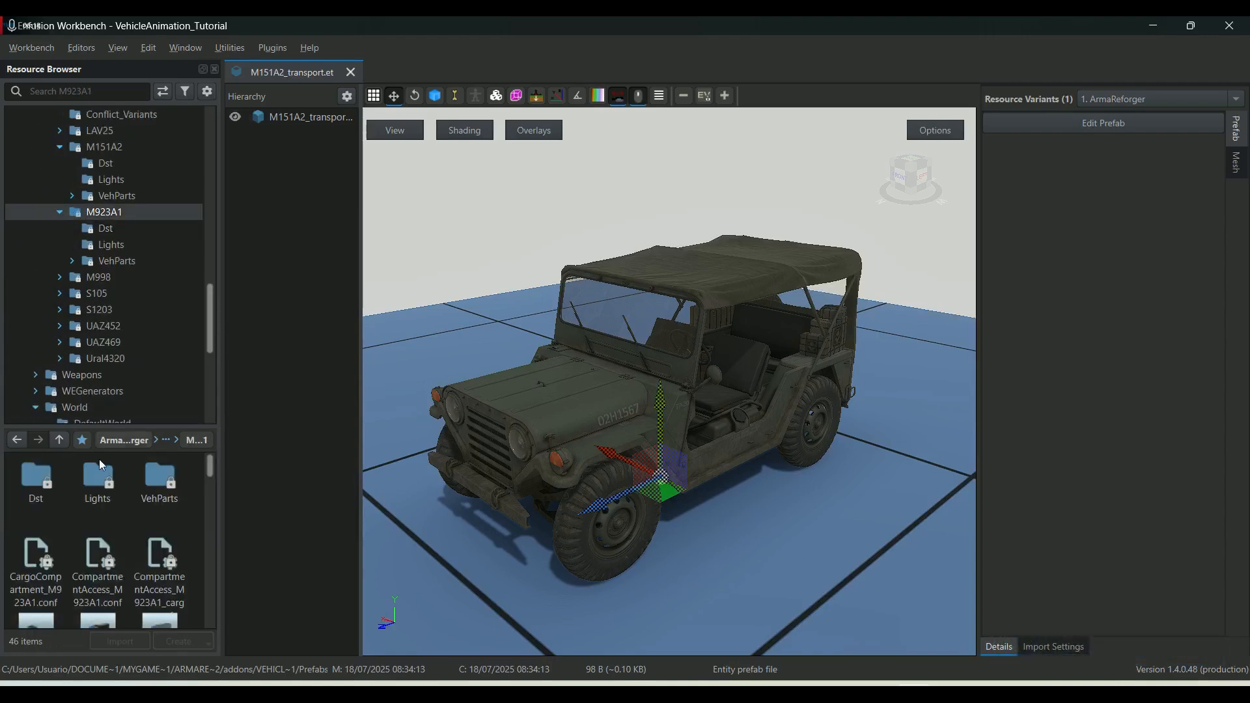
Look through the M923A1 files for the transport variants and open the M923A1_transport_covered_closed_MERDC.et prefab.
scroll(146, 503, down, 2)
scroll(174, 557, down, 1)
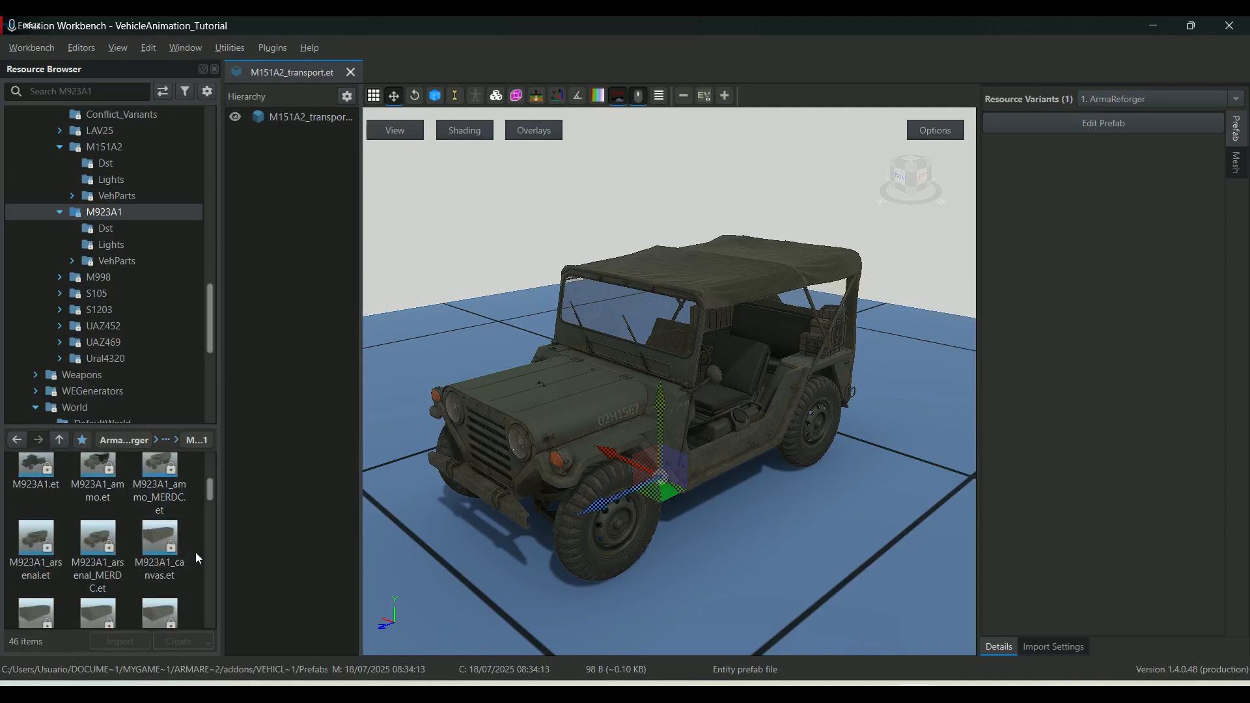
scroll(195, 553, down, 1)
scroll(196, 552, down, 2)
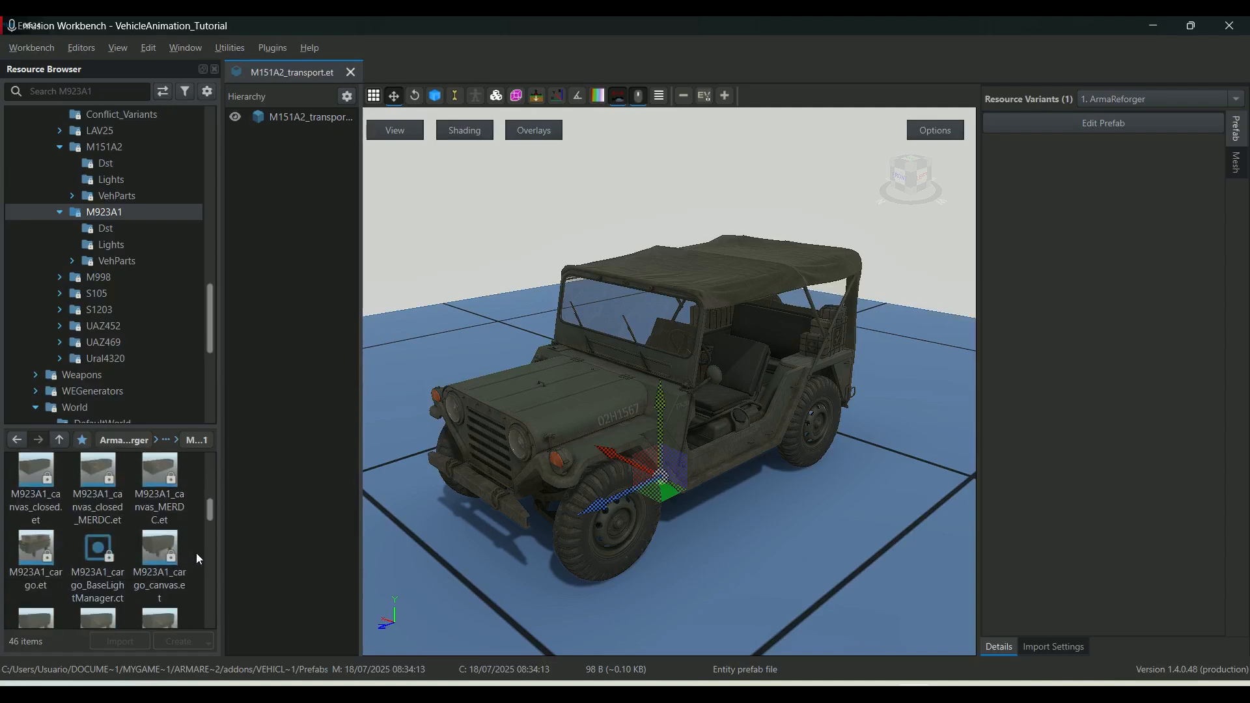
scroll(196, 553, down, 2)
scroll(197, 552, down, 2)
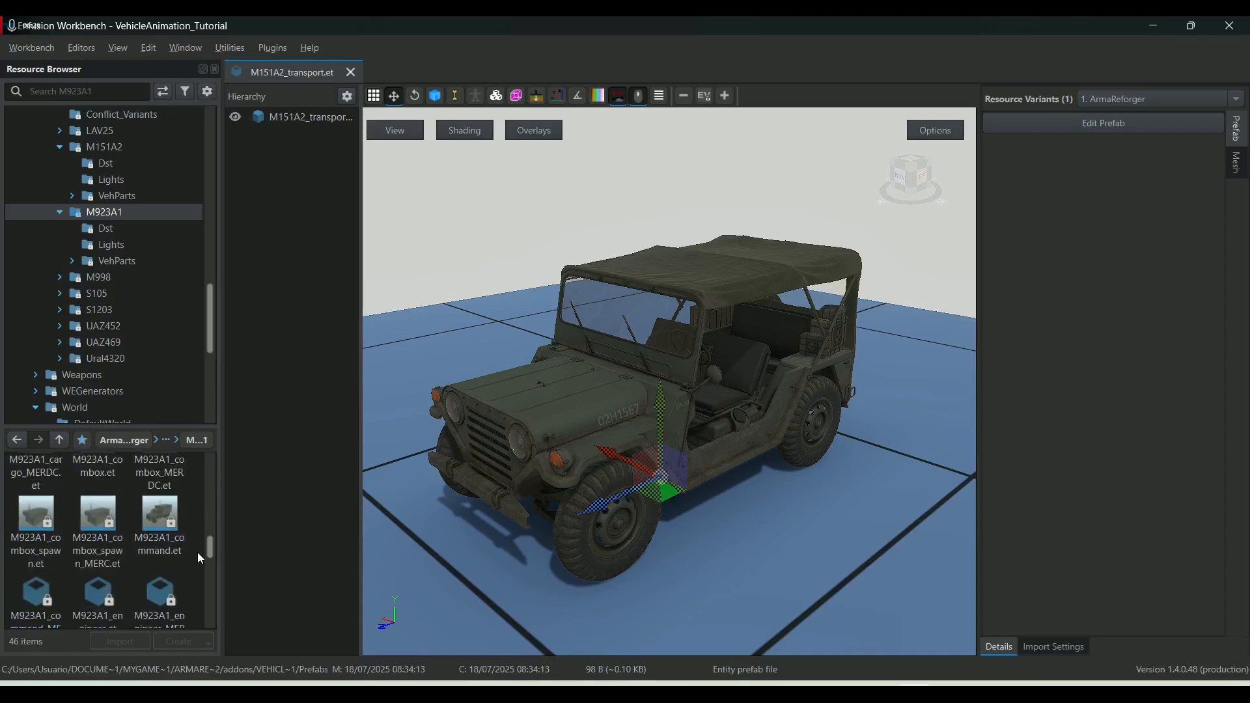
scroll(198, 552, down, 2)
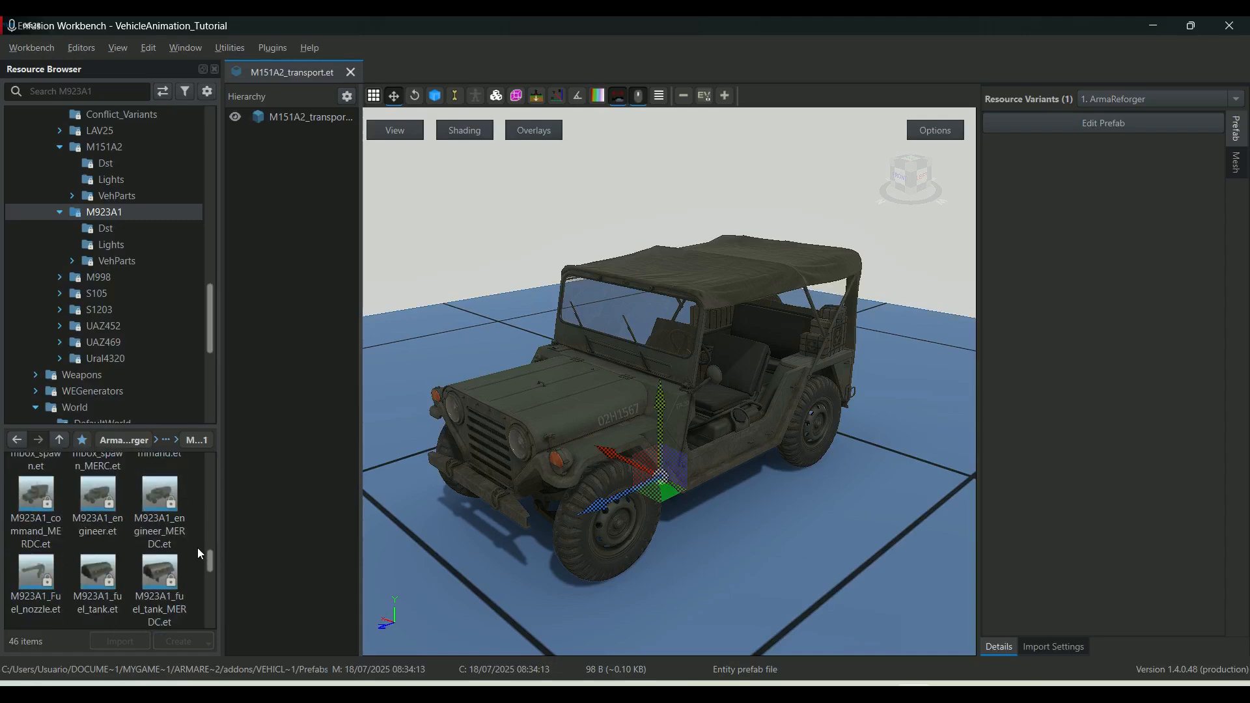
scroll(197, 548, down, 3)
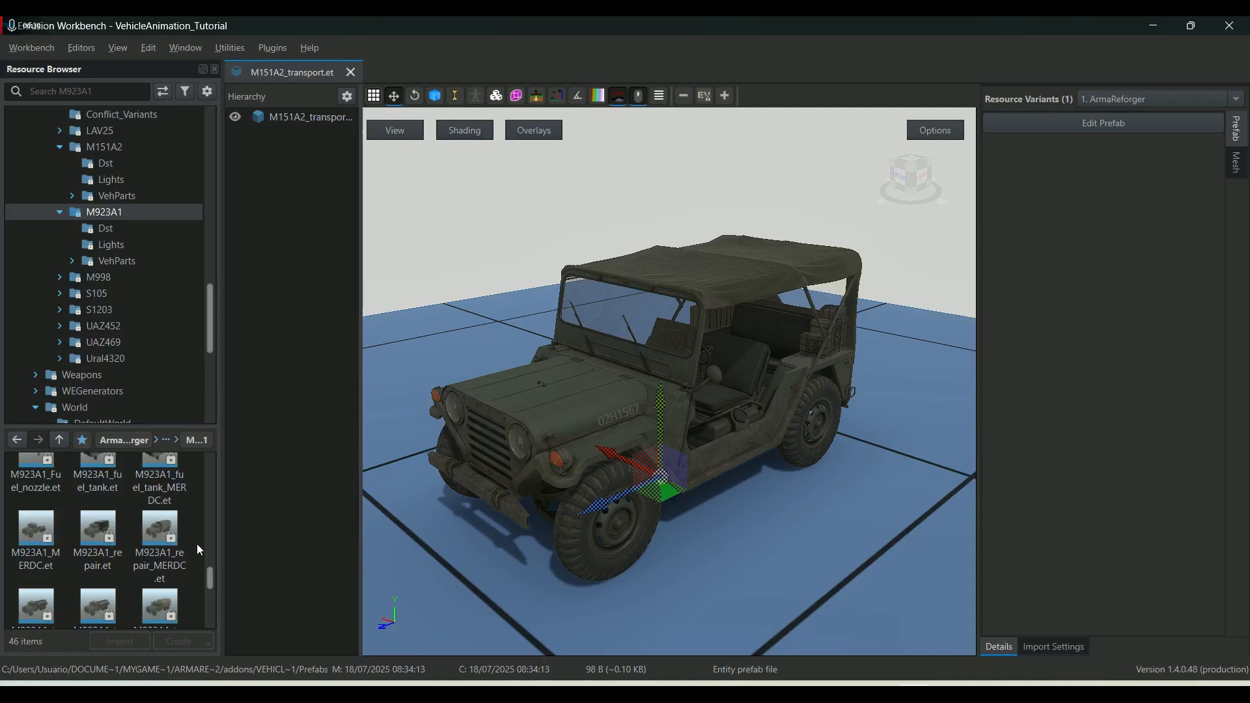
scroll(197, 545, down, 2)
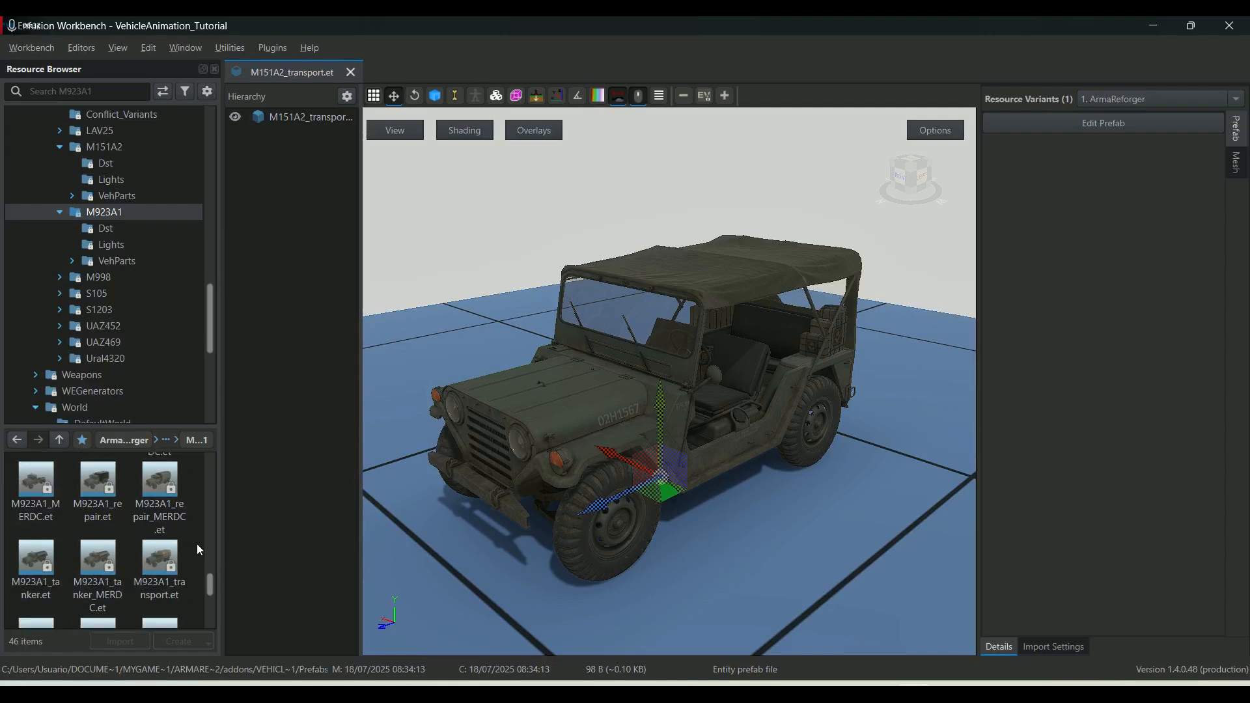
click(151, 531)
scroll(182, 526, down, 2)
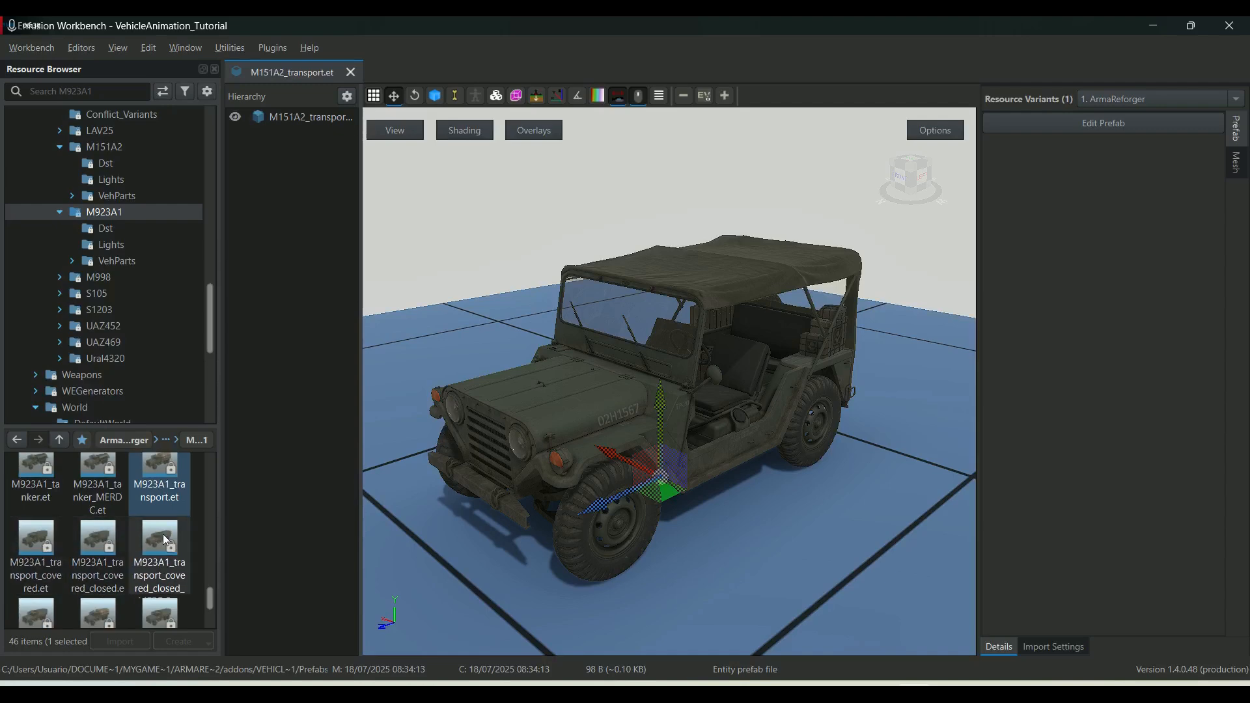
double_click(164, 540)
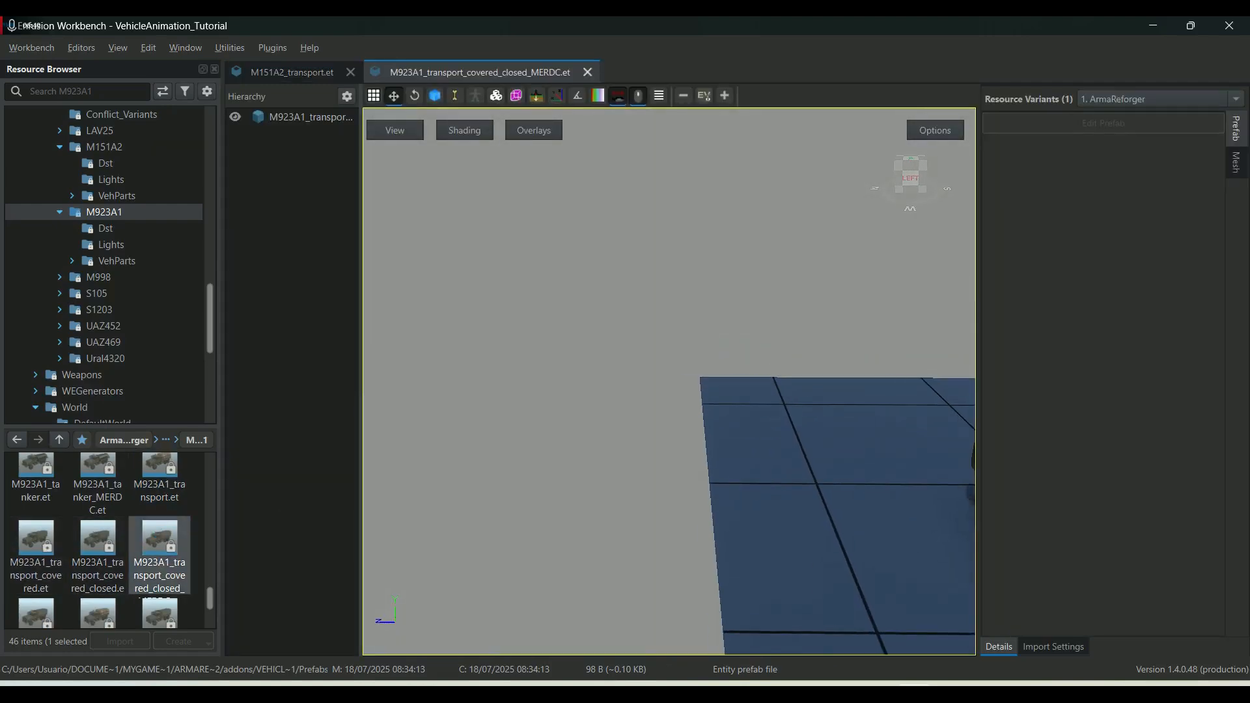
Open the M923A1_transport_covered.et prefab, examine the truck's rear, and close the M923A1_transport_covered_closed_MERDC.et preview.
scroll(172, 539, down, 1)
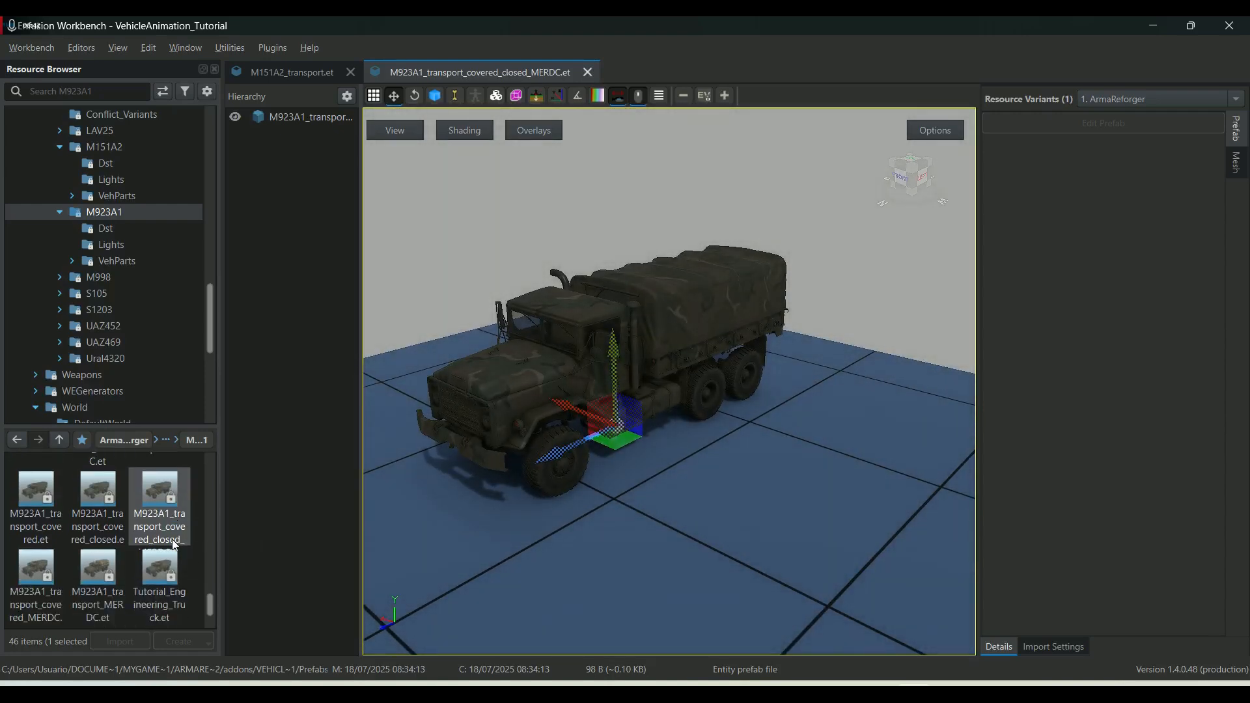
click(101, 574)
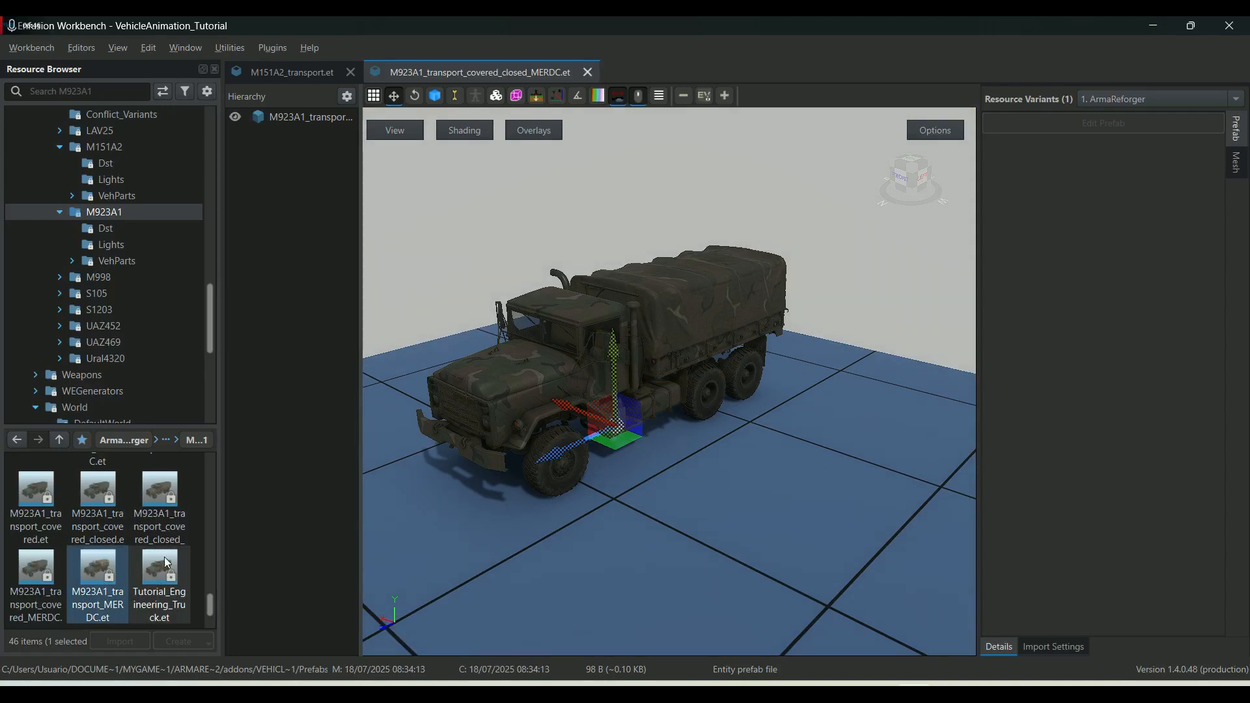
click(98, 499)
click(44, 507)
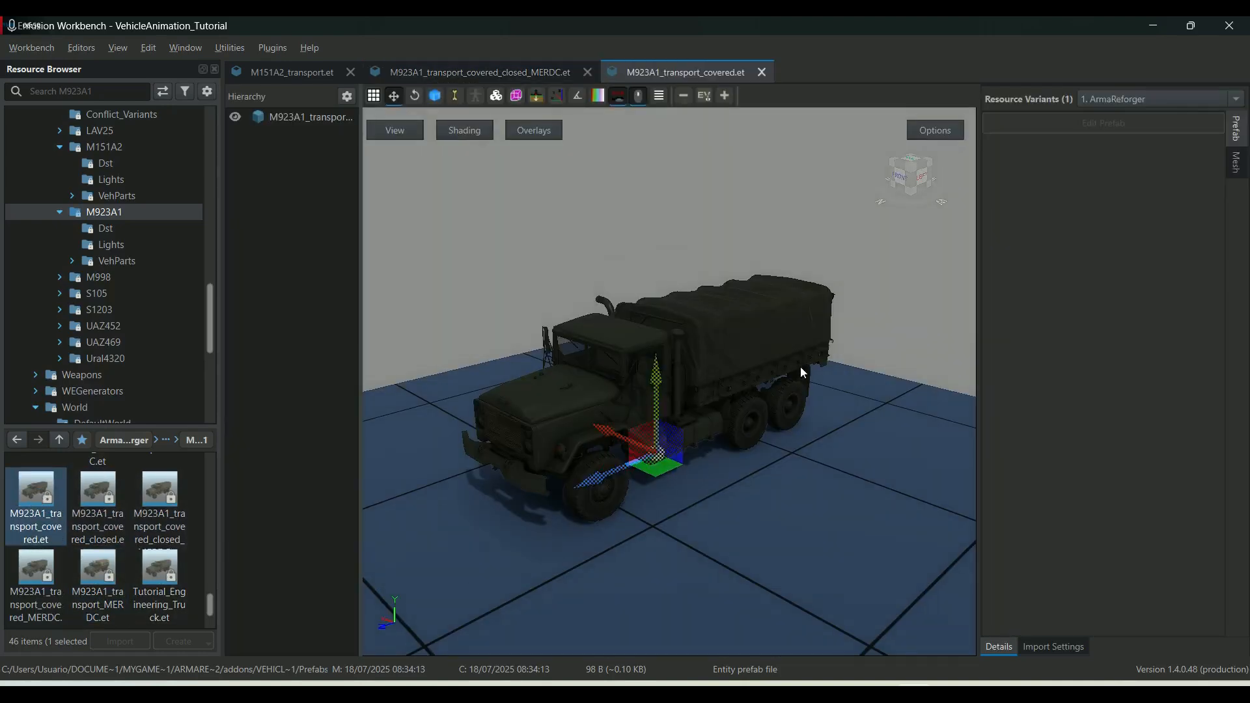
right_drag(784, 347, 613, 430)
click(585, 72)
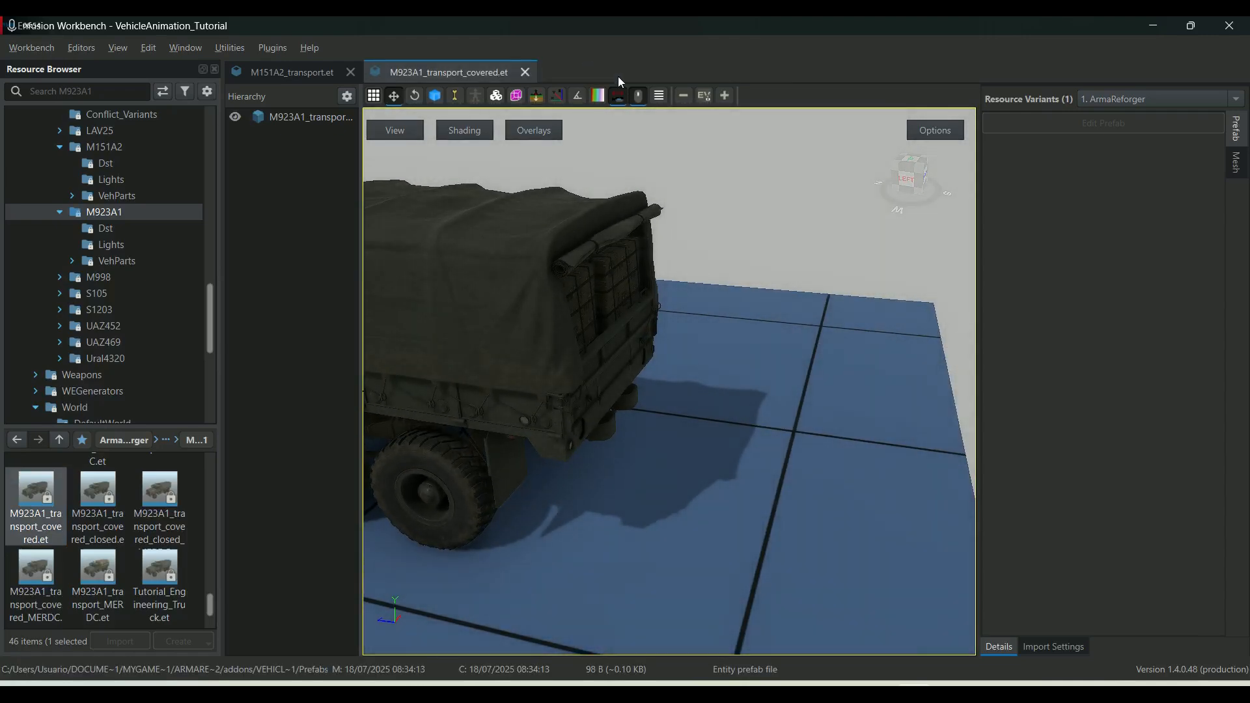
Override M923A1_transport_covered.et in the VehicleAnimationTutorial addon and close both open prefab previews.
right_click(33, 484)
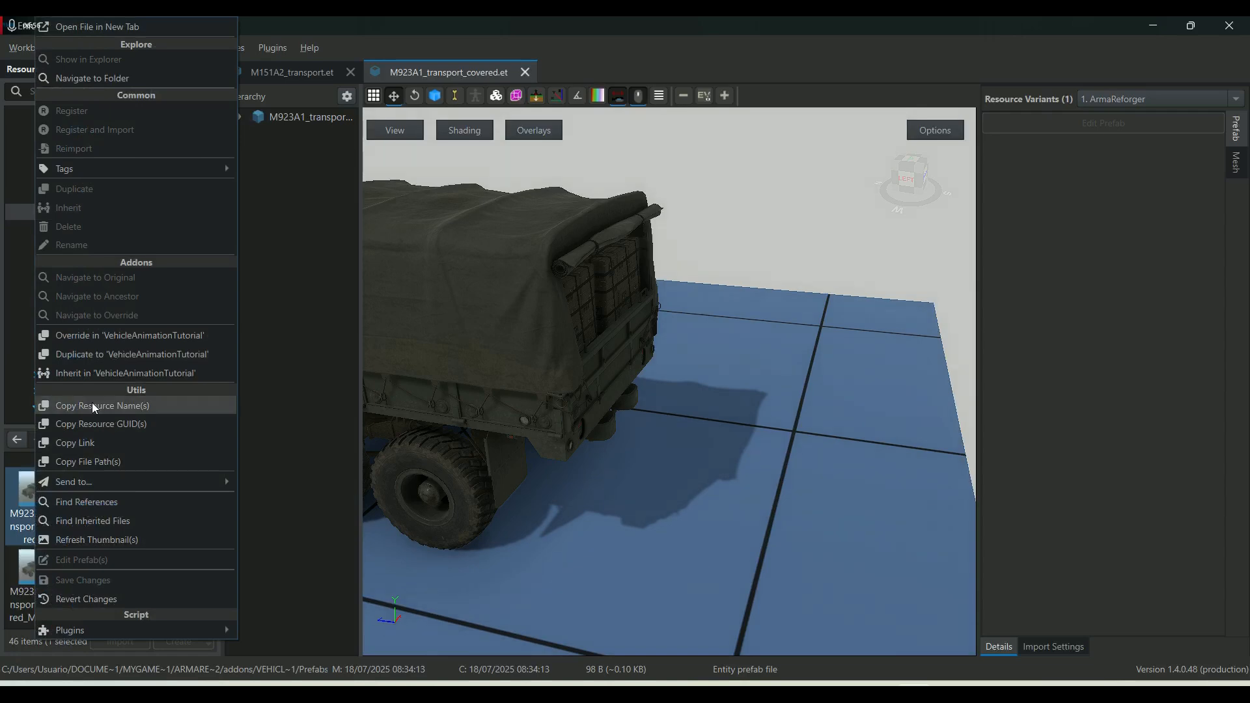
click(98, 337)
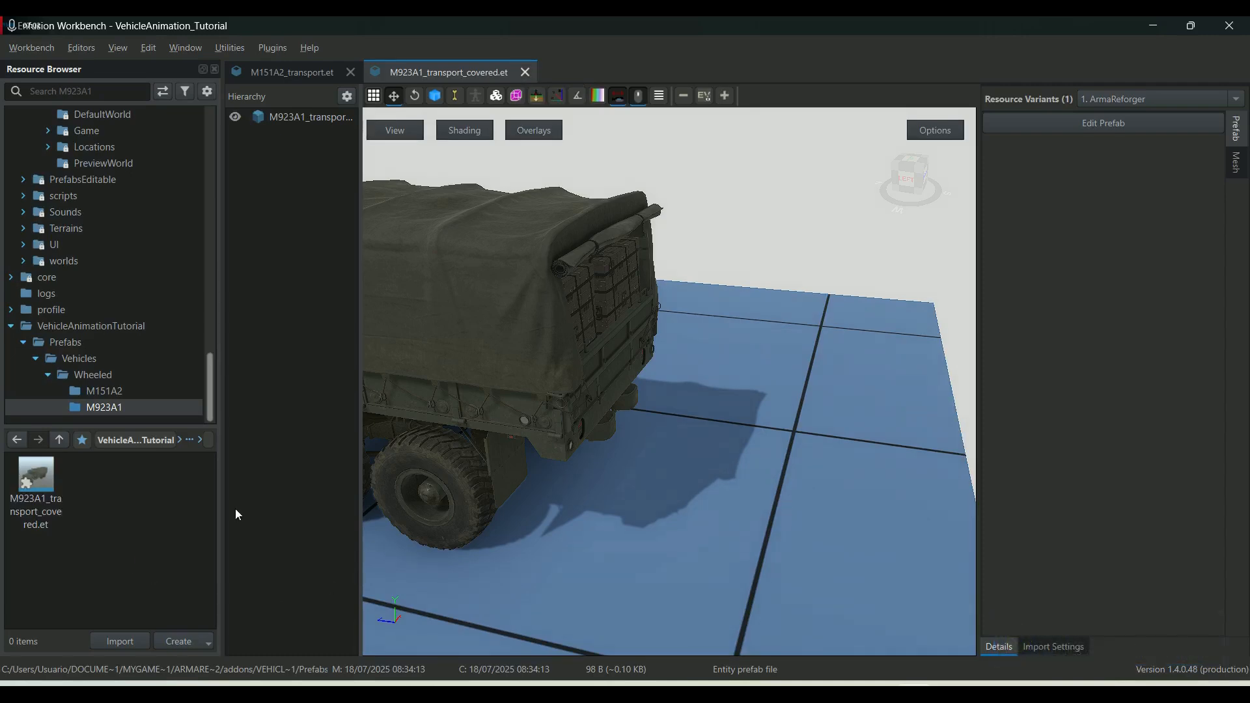
click(526, 72)
click(351, 71)
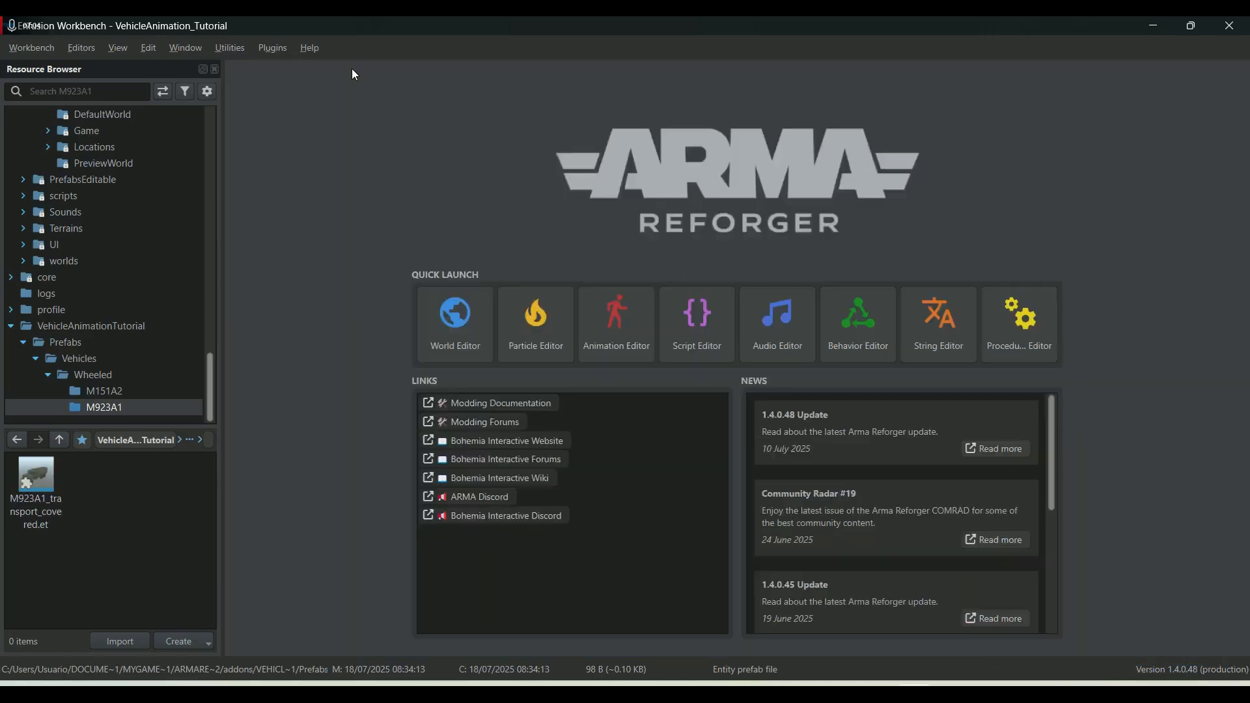
Open the overridden M923A1_transport_covered.et from the VehicleAnimationTutorial addon and bring it into prefab edit mode in the World Editor.
double_click(36, 479)
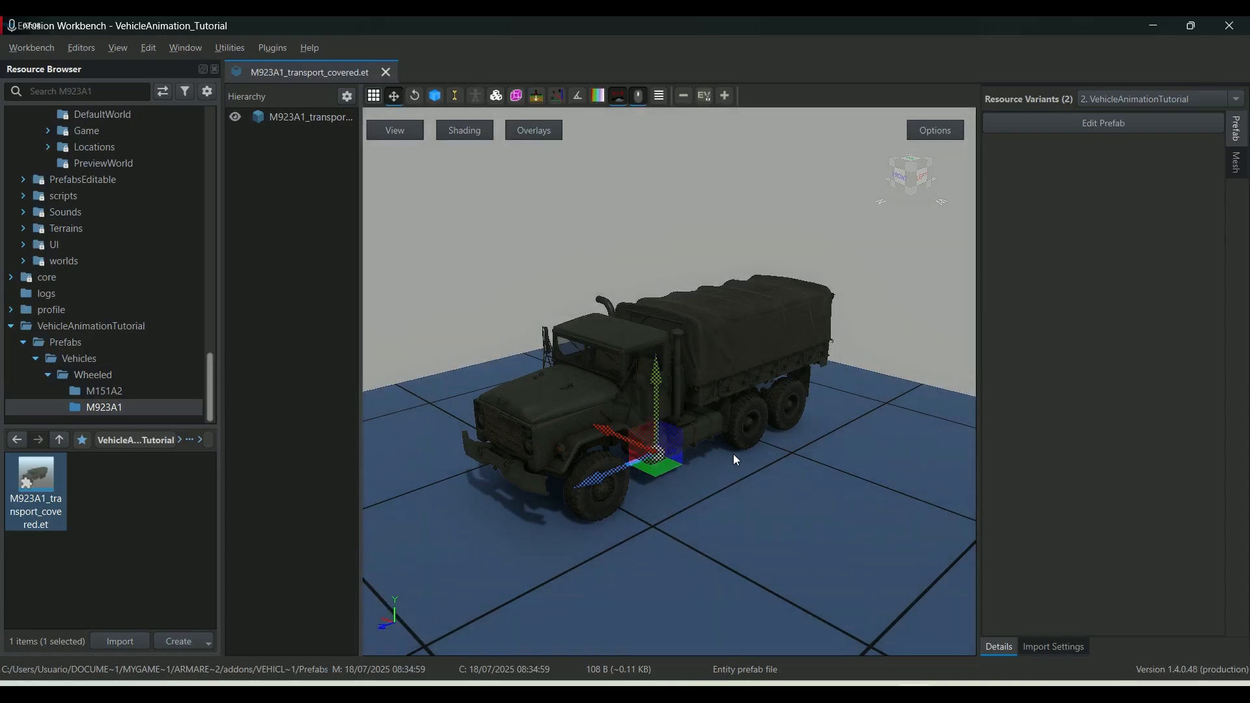
right_drag(865, 447, 629, 432)
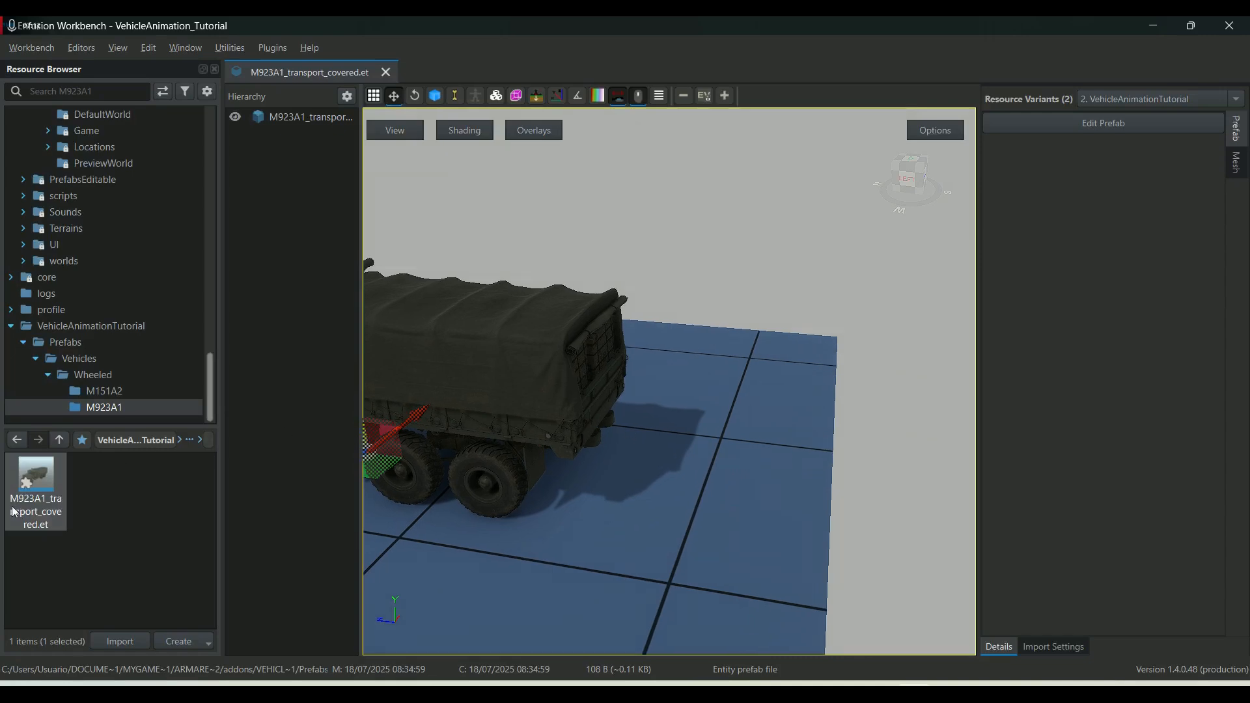
right_click(299, 120)
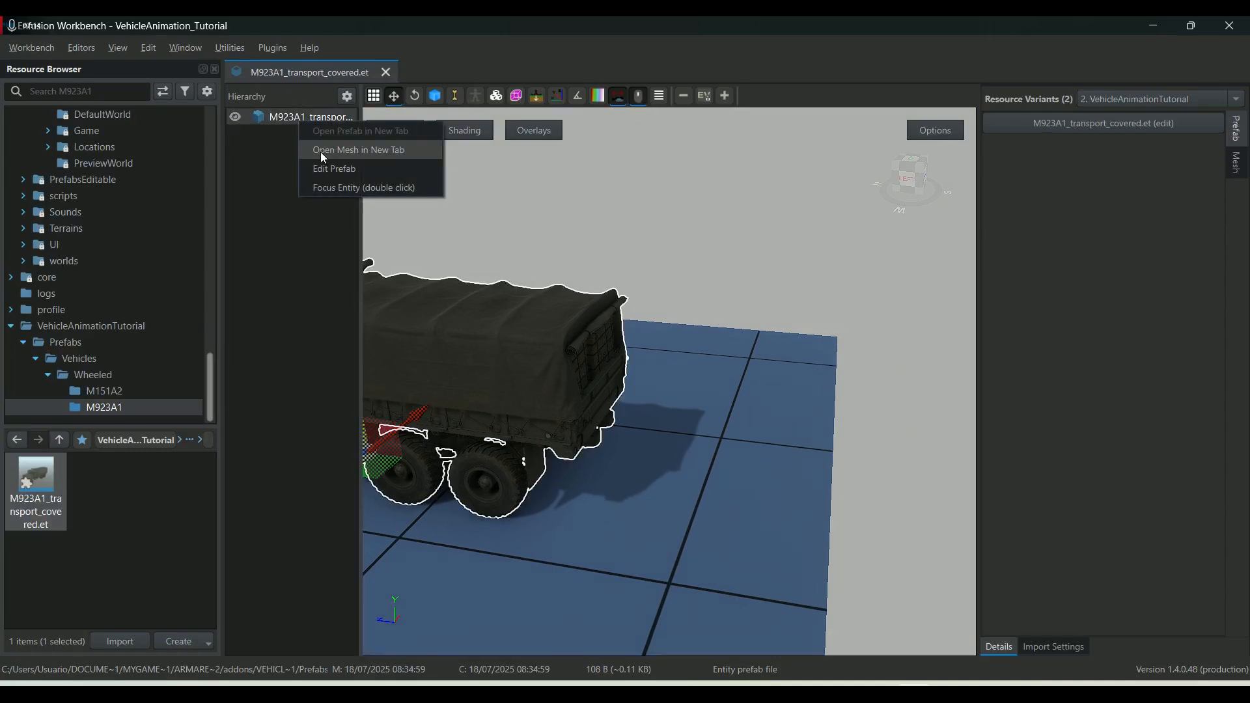
click(319, 164)
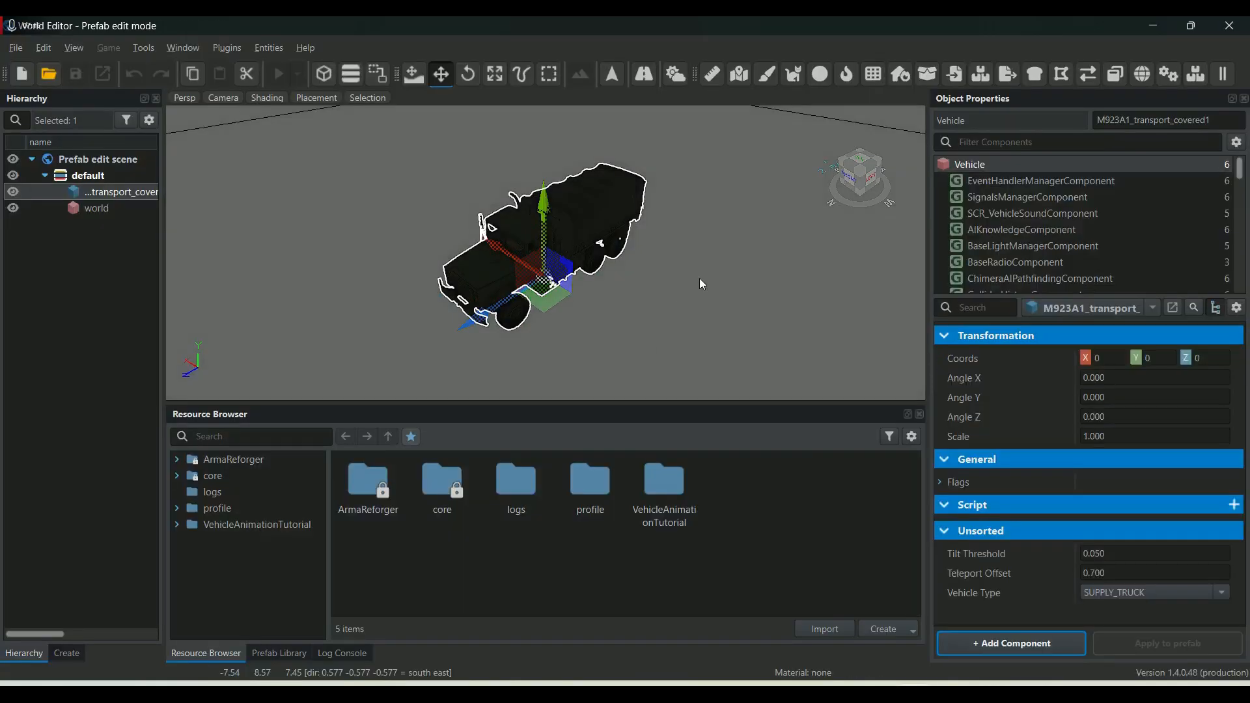
scroll(557, 167, up, 4)
scroll(556, 167, down, 5)
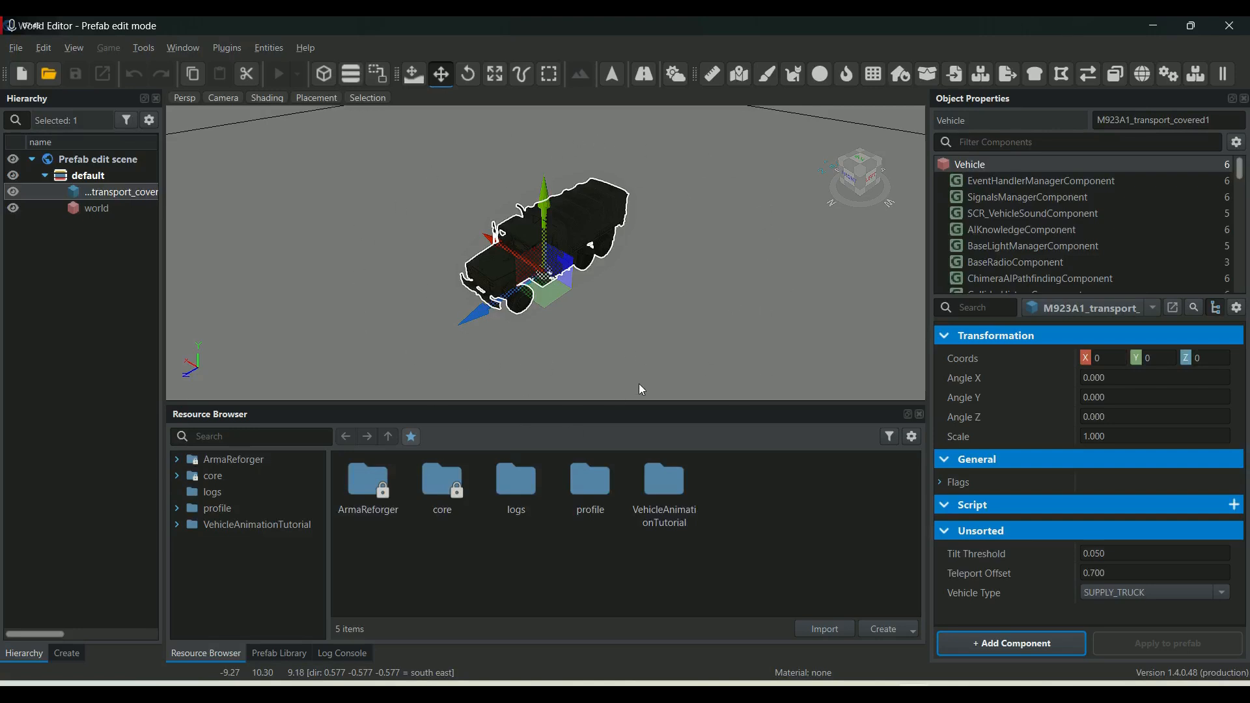
Load the MpTest_Basic.ent world from ArmaReforger/worlds/MP/MpTest.
click(51, 77)
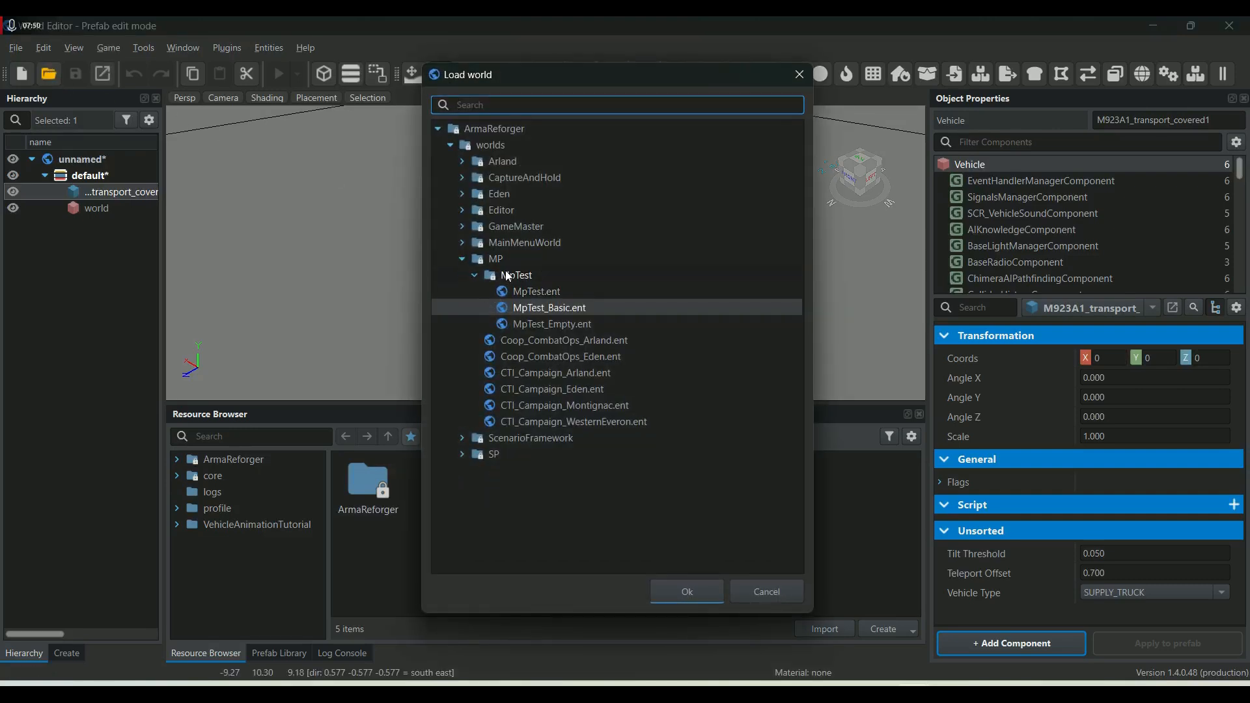
click(450, 145)
click(450, 146)
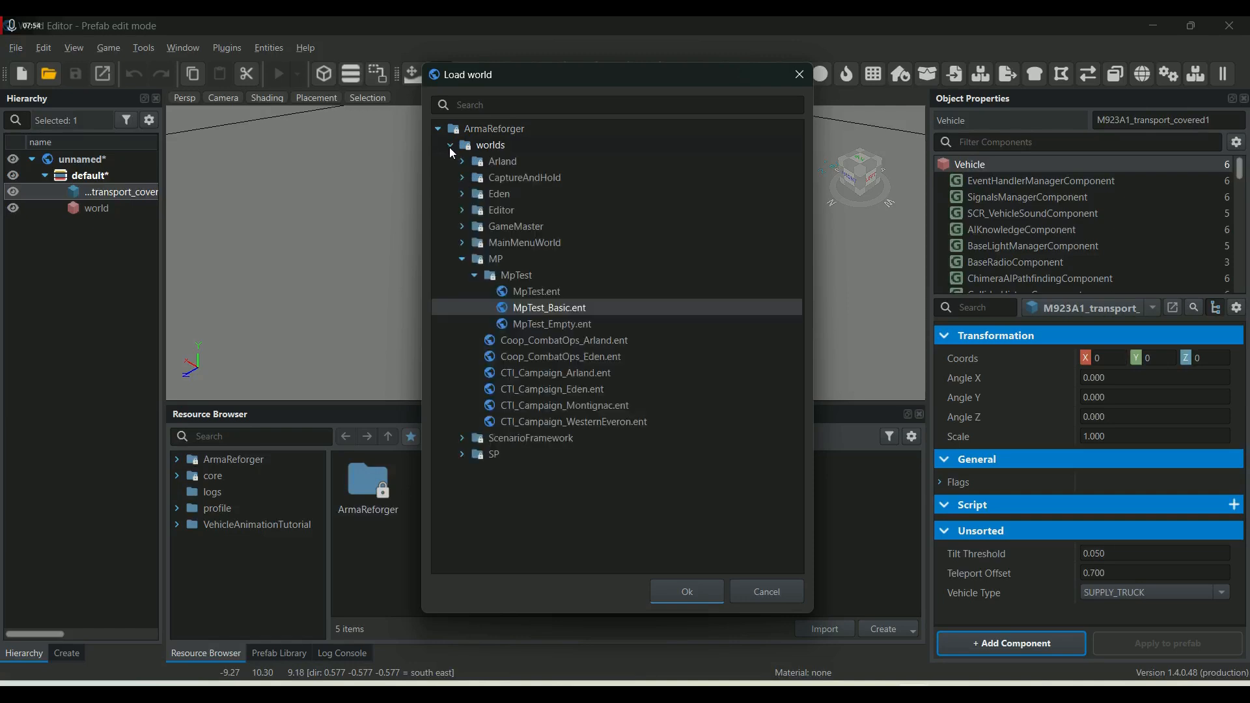
click(462, 259)
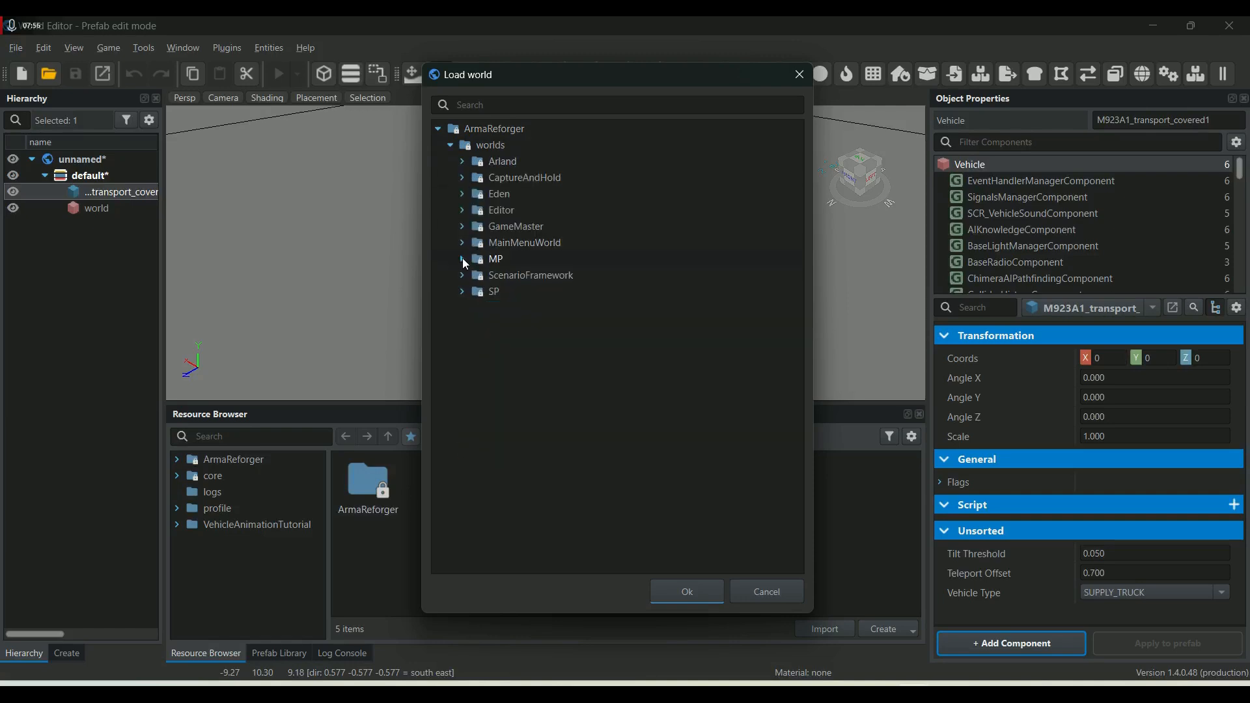
click(461, 259)
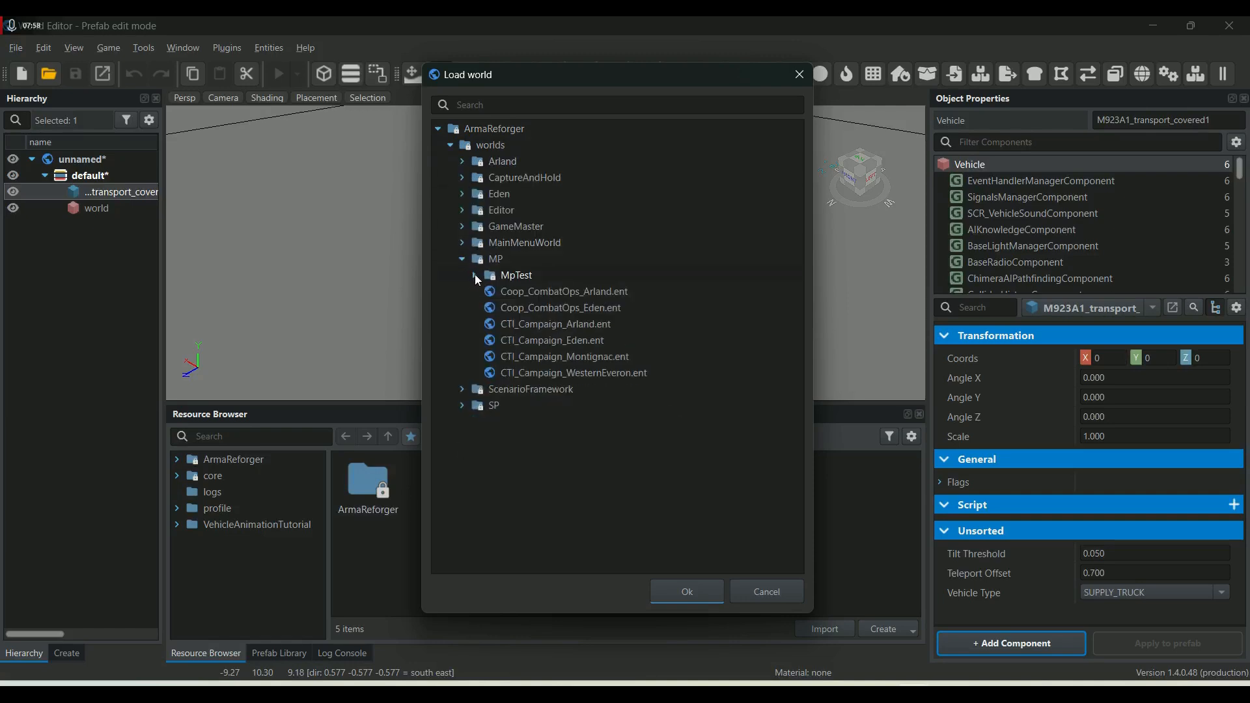
click(475, 274)
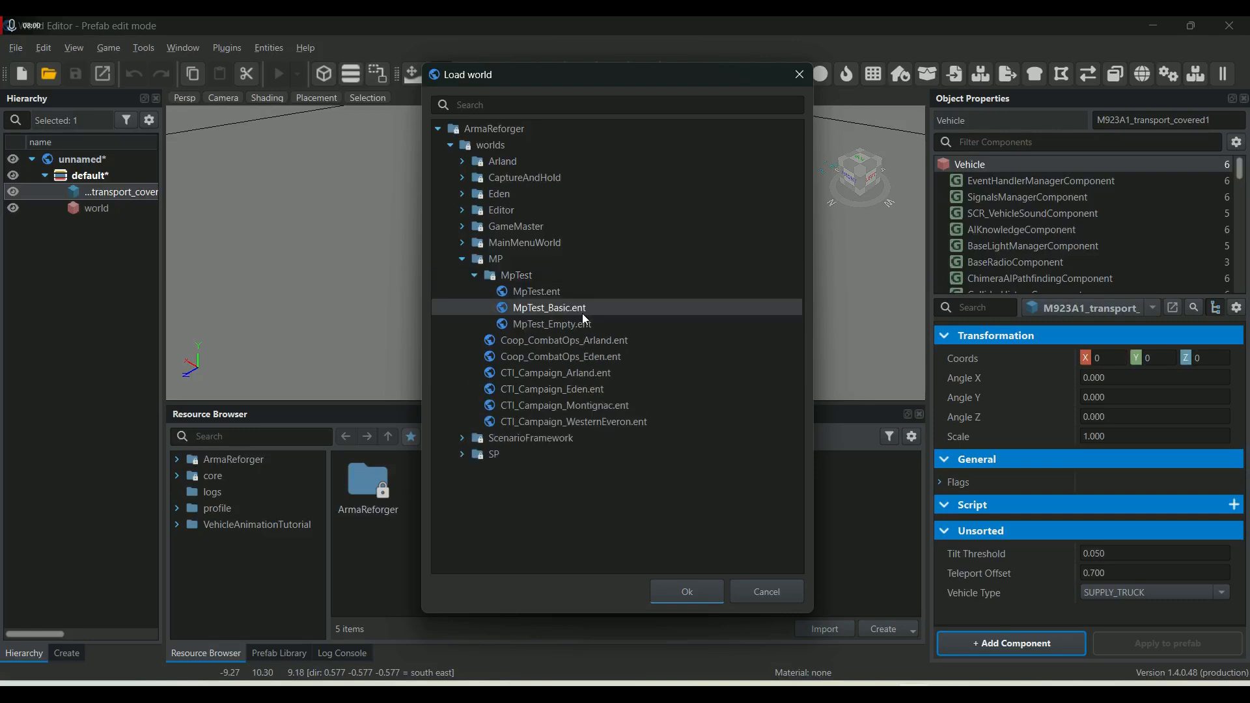
click(697, 594)
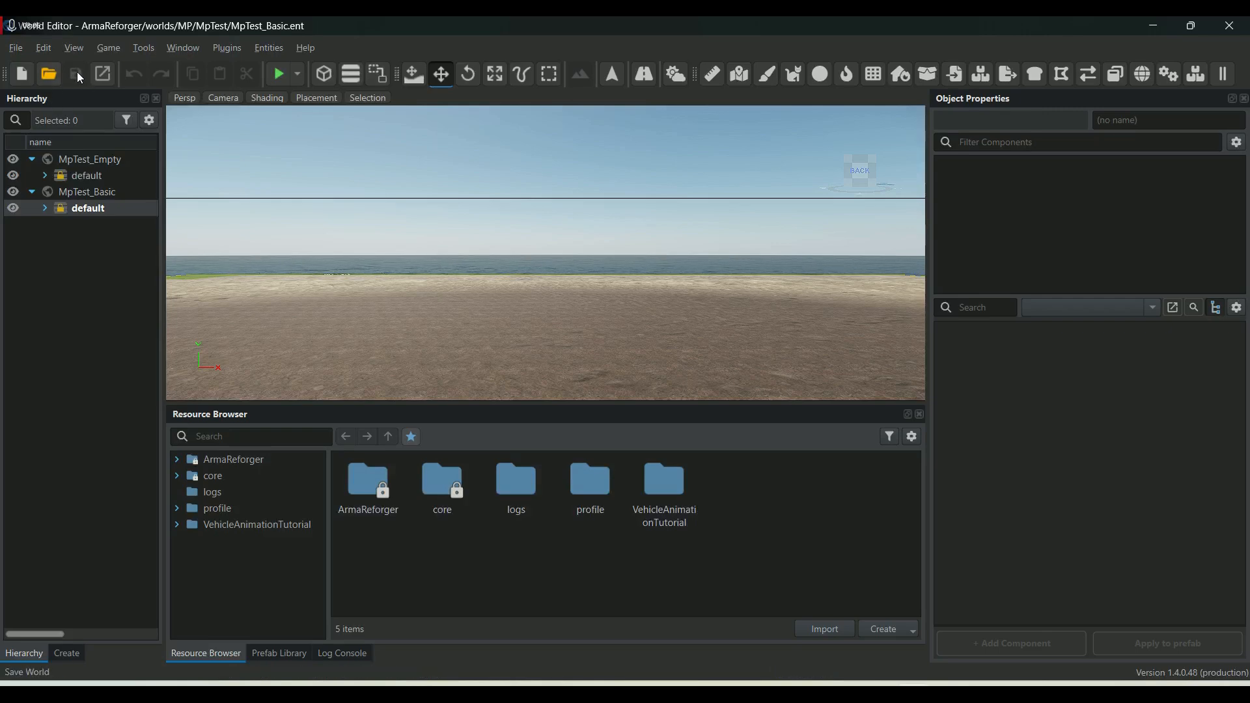
right_drag(562, 255, 561, 281)
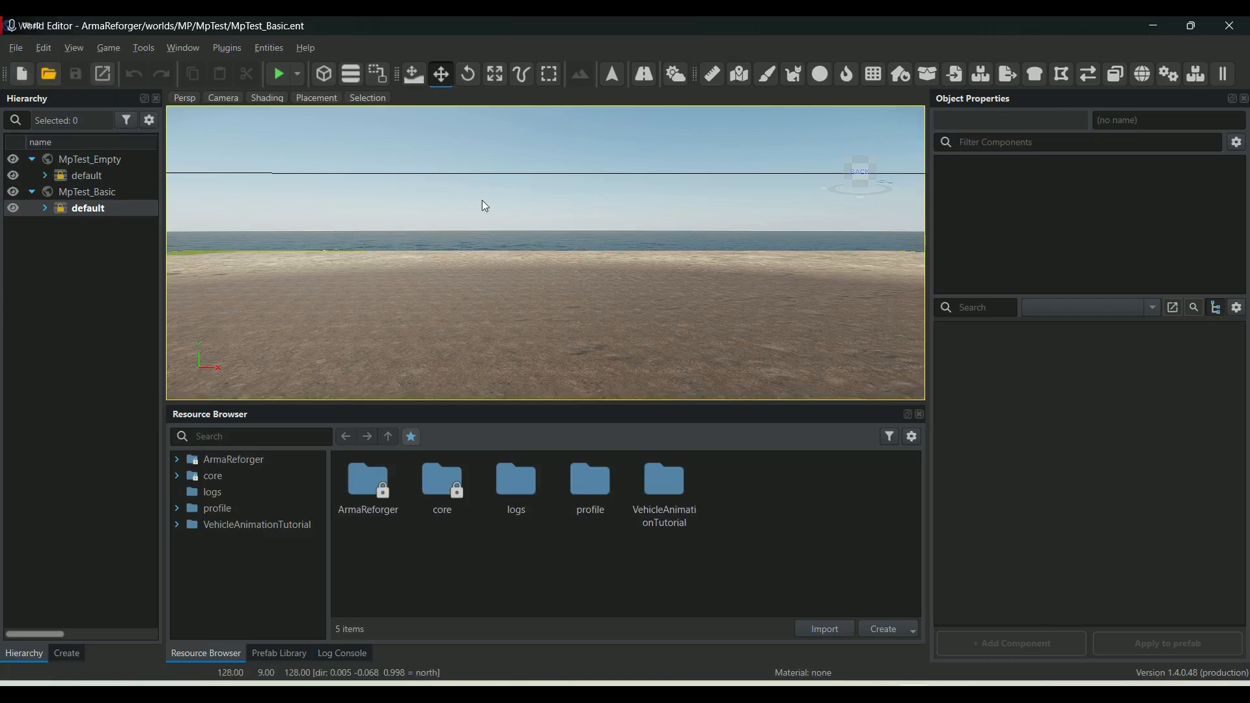
Create a new world as a sub-scene of the loaded MpTest_Basic world.
click(23, 75)
click(474, 353)
click(483, 391)
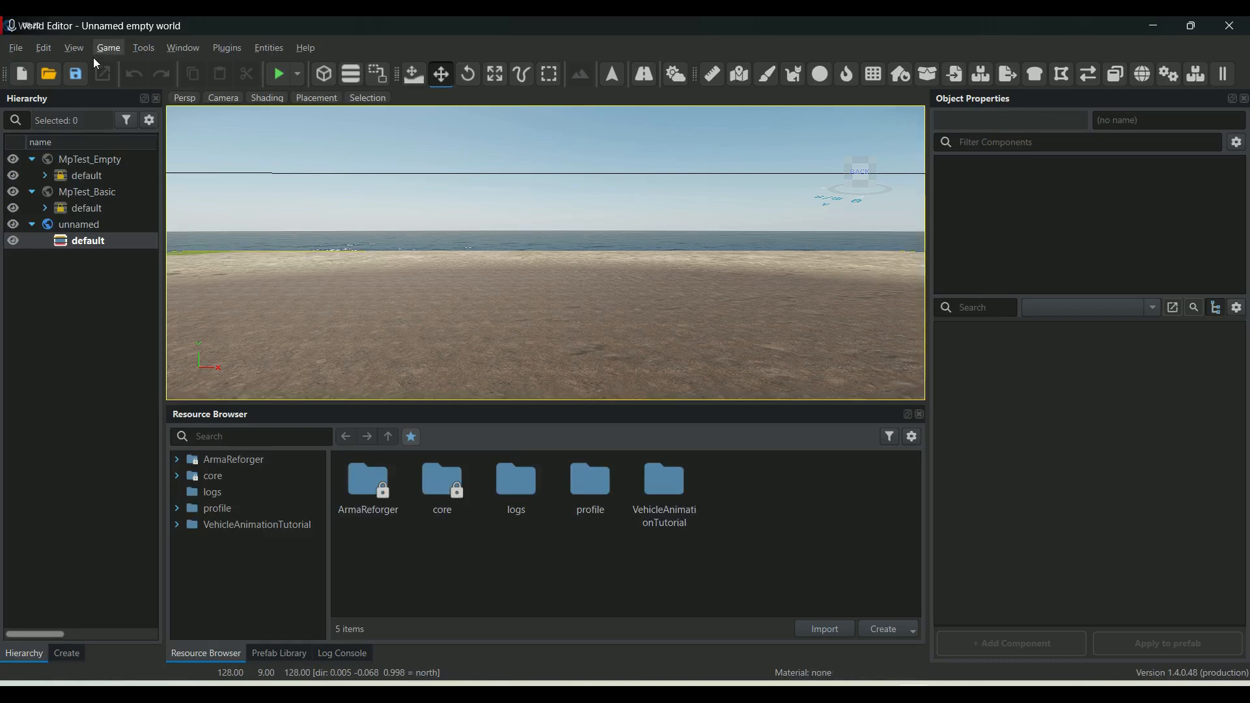
Save the new sub-scene in the VehicleAnimationTutorial root folder under the file name Worlds.
click(75, 77)
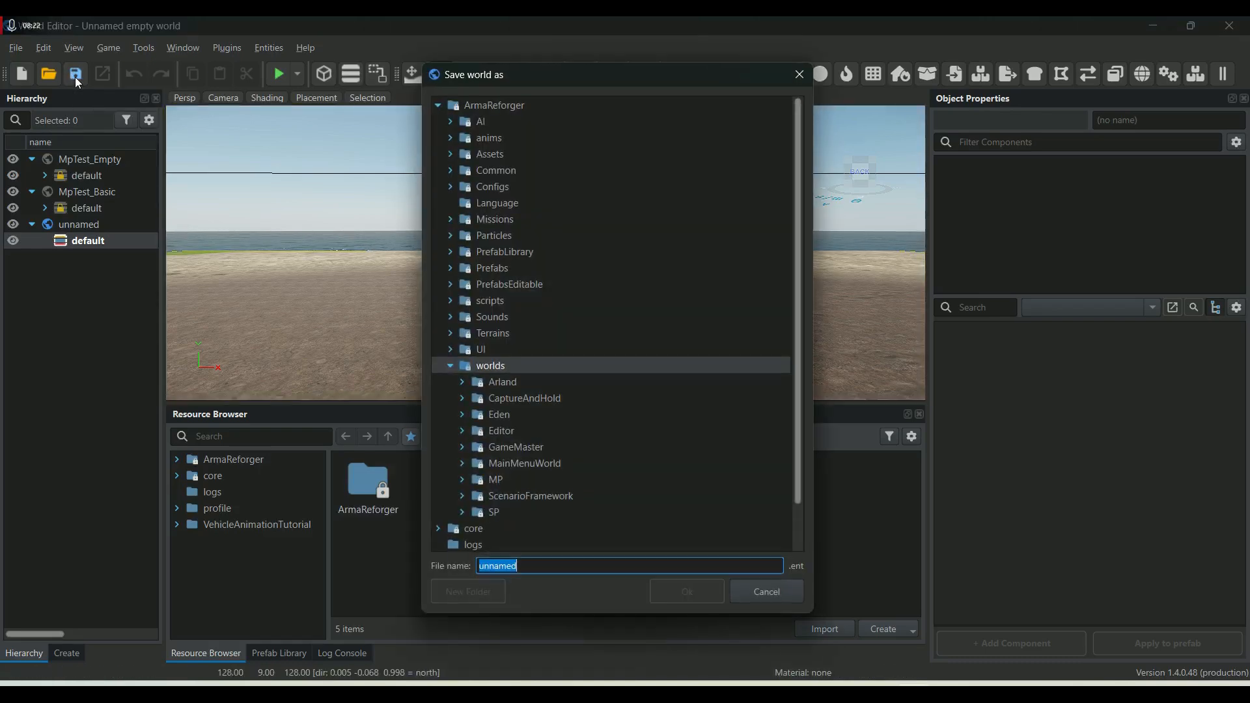
scroll(497, 459, down, 1)
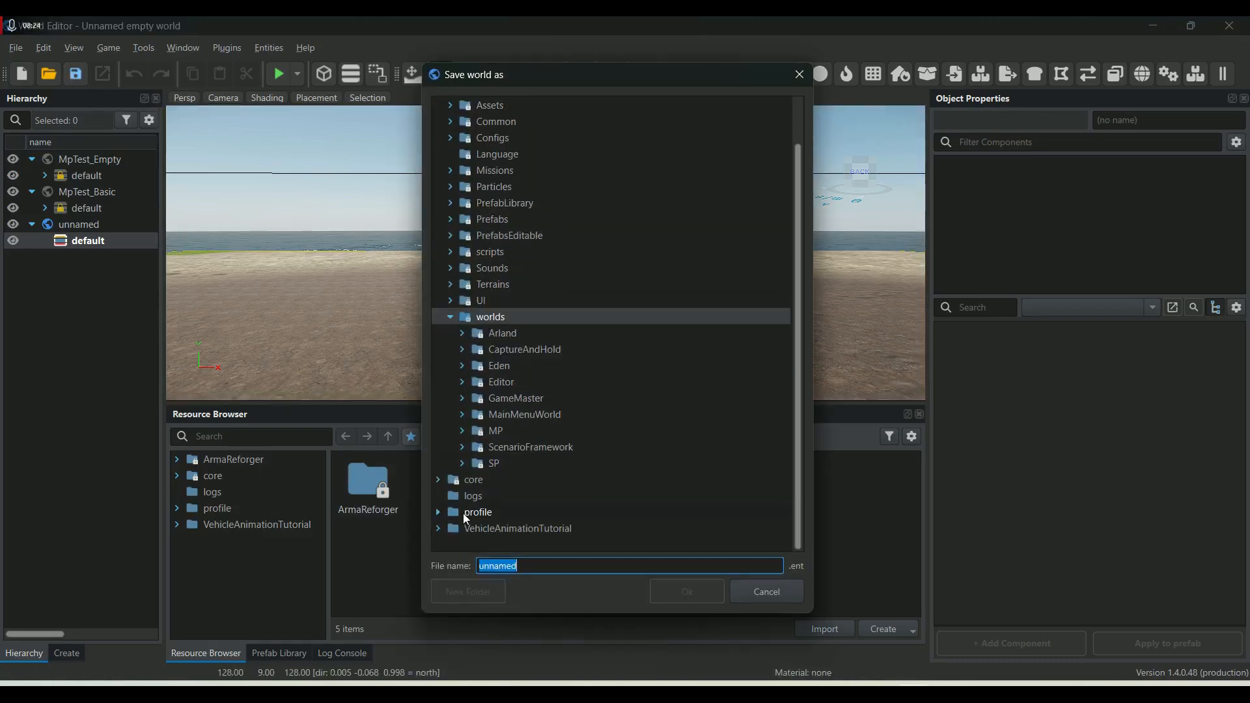
click(437, 528)
click(489, 528)
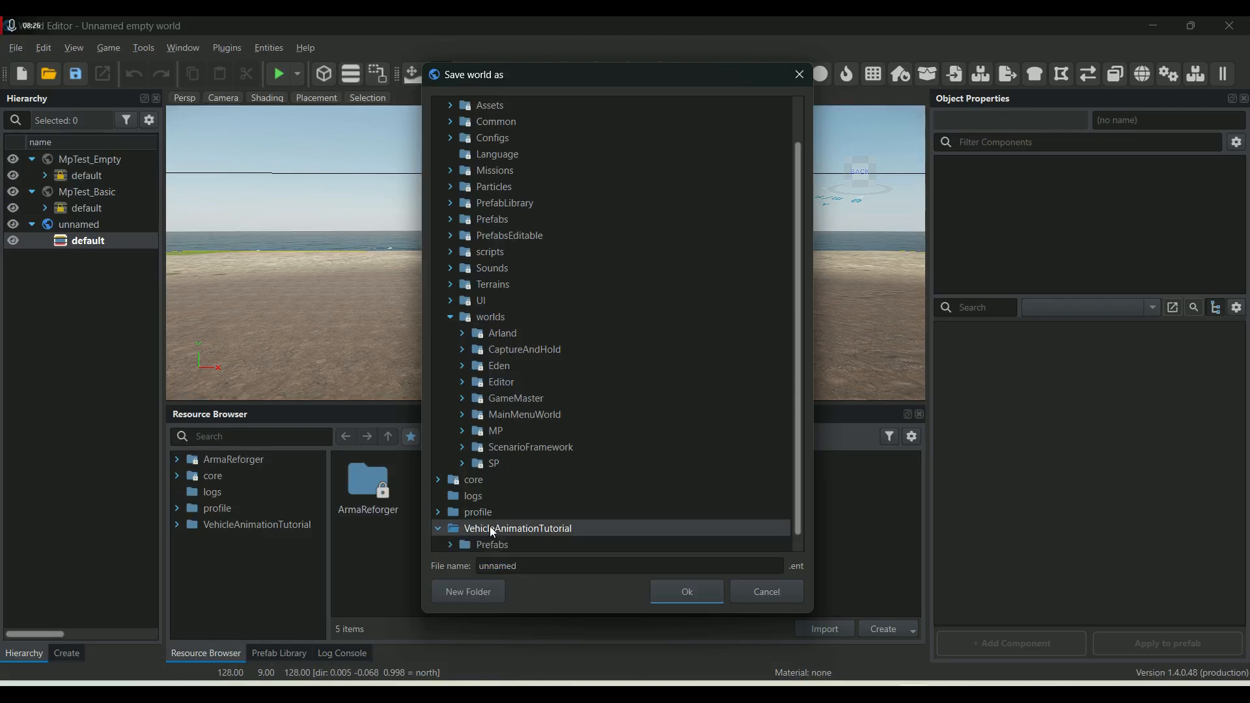
scroll(572, 511, down, 1)
drag(555, 565, 417, 555)
text(Worlds)
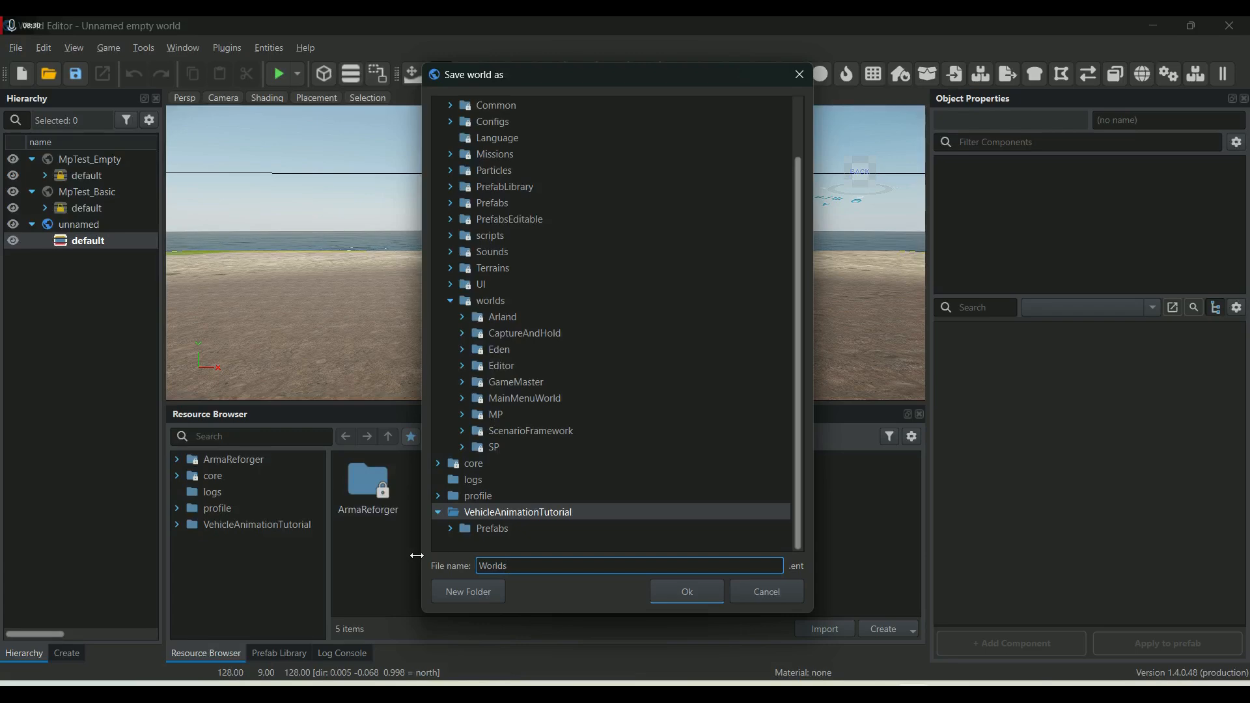
key(Return)
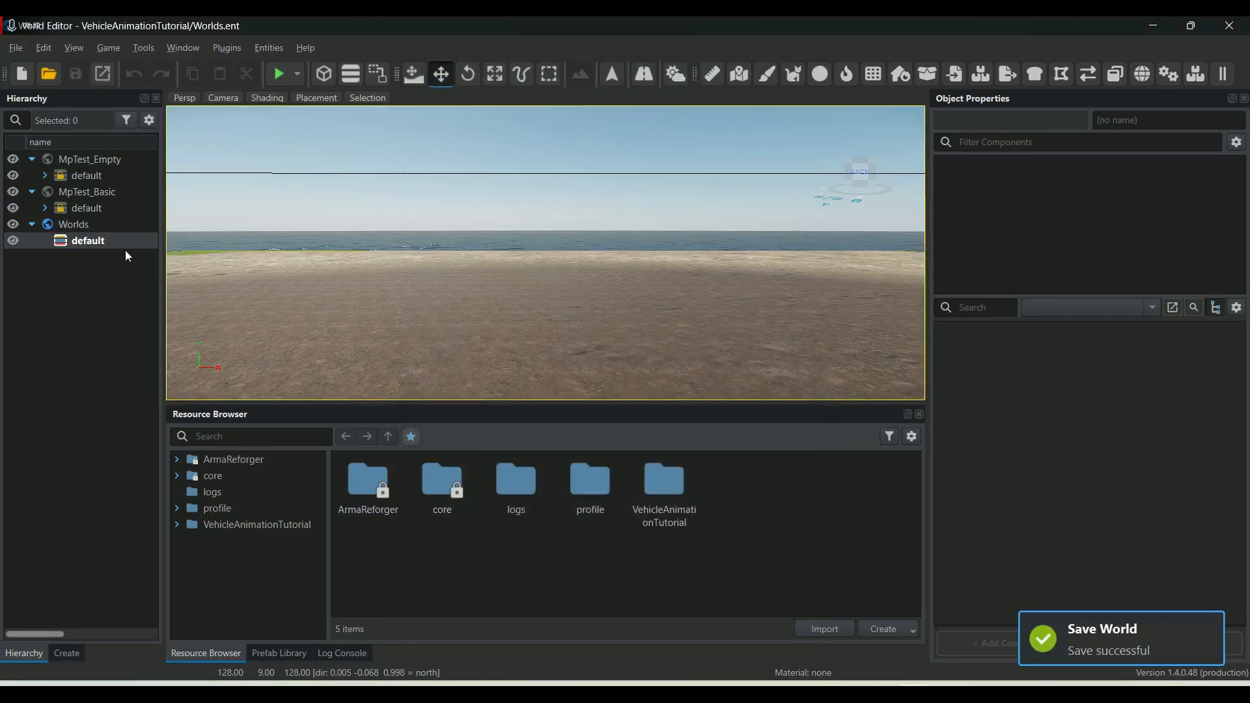
Create another sub-scene of the current Worlds world.
click(22, 73)
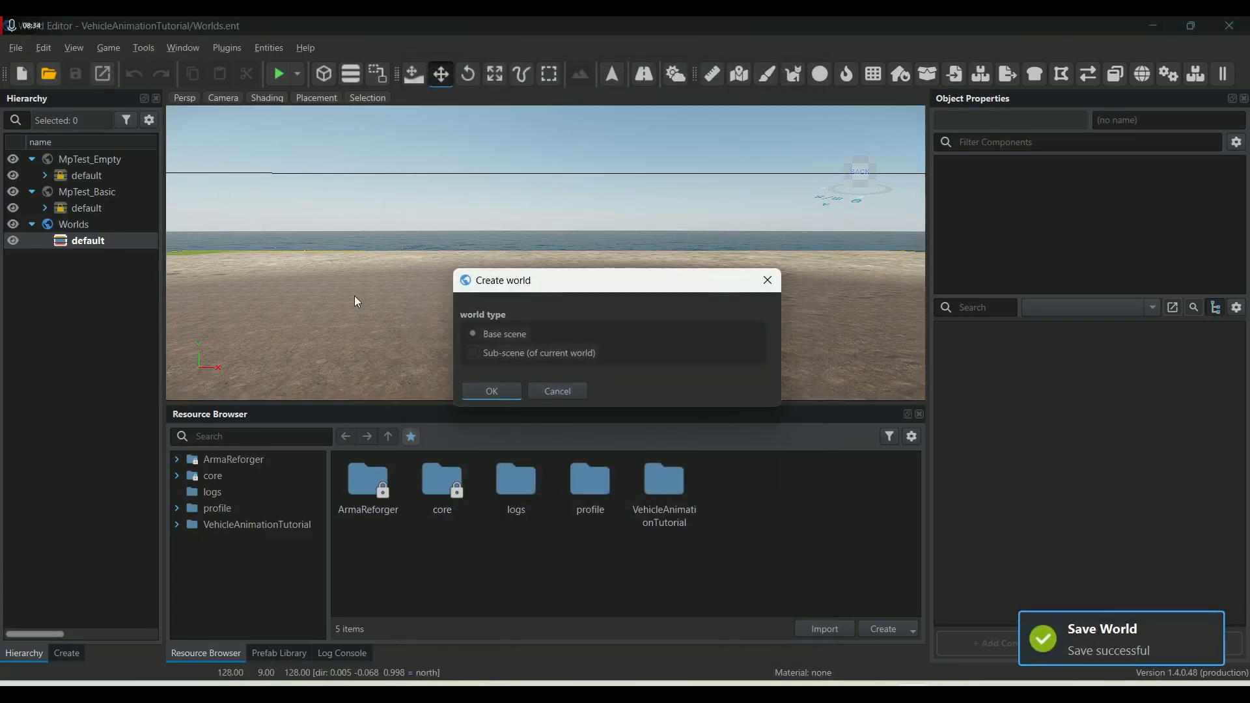
click(519, 354)
click(493, 392)
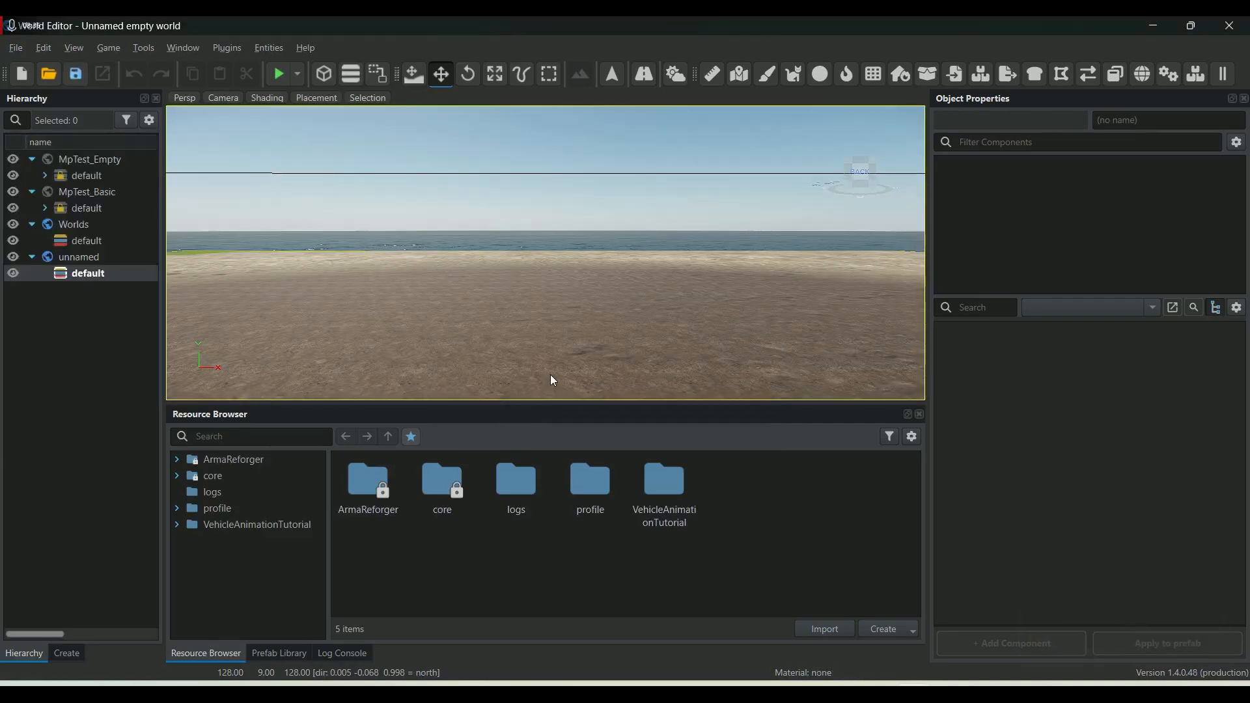
Start saving the unnamed sub-scene and create a Worlds folder in VehicleAnimationTutorial for it.
click(76, 74)
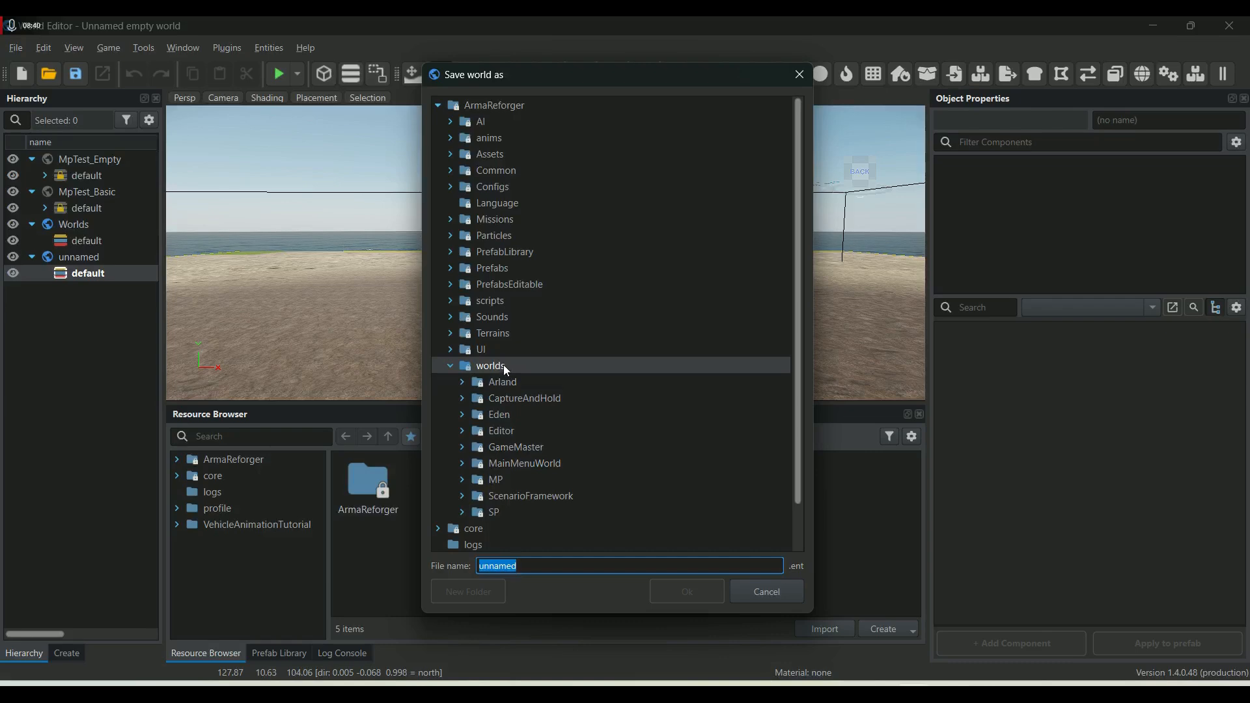
scroll(505, 397, down, 1)
click(440, 526)
scroll(495, 528, down, 1)
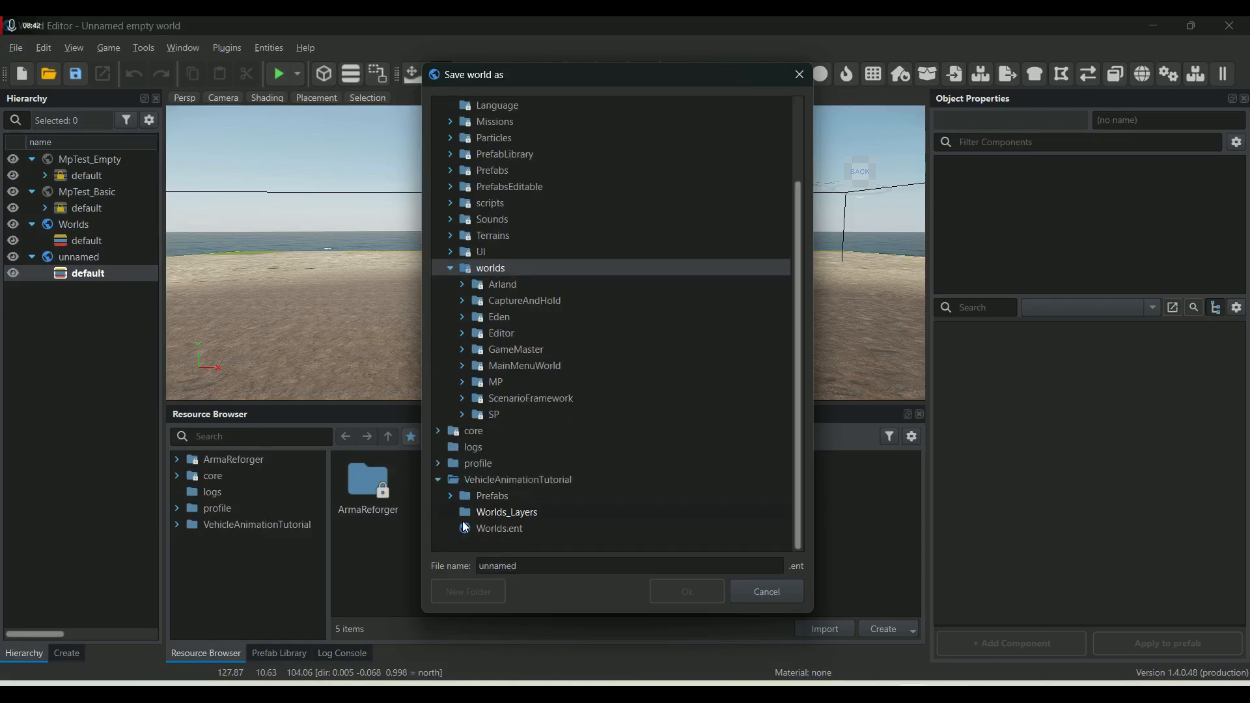
click(478, 515)
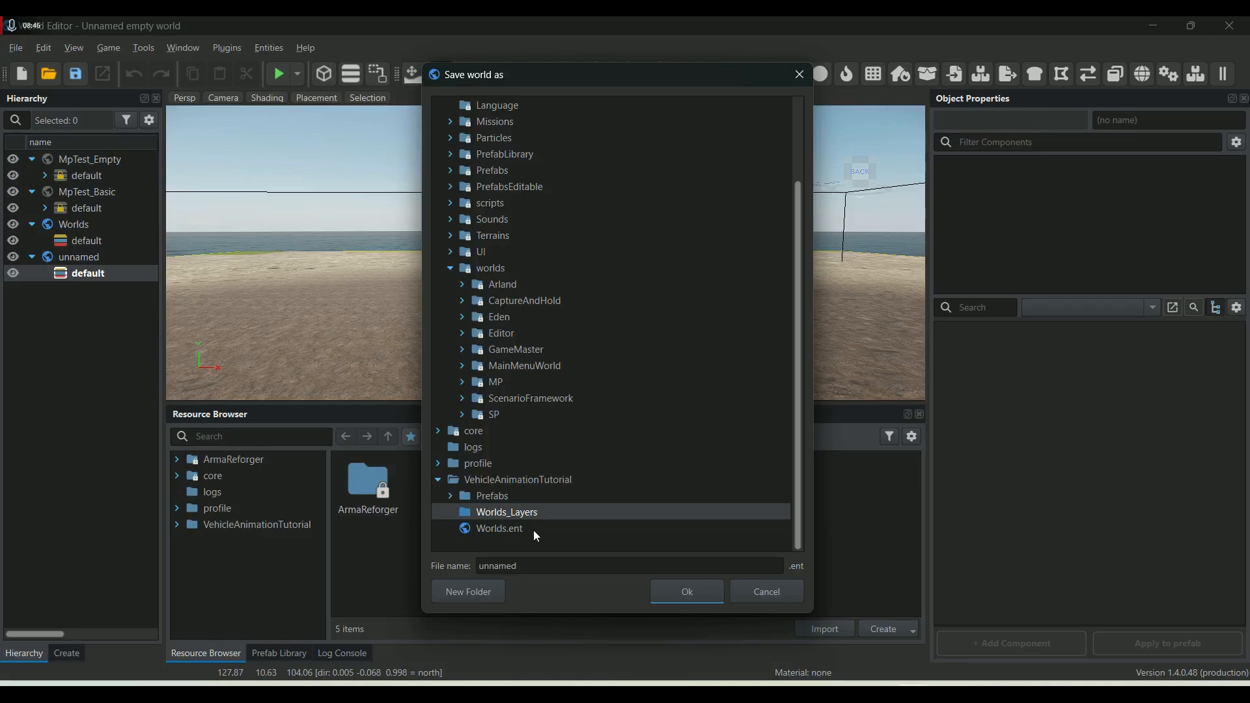
click(497, 484)
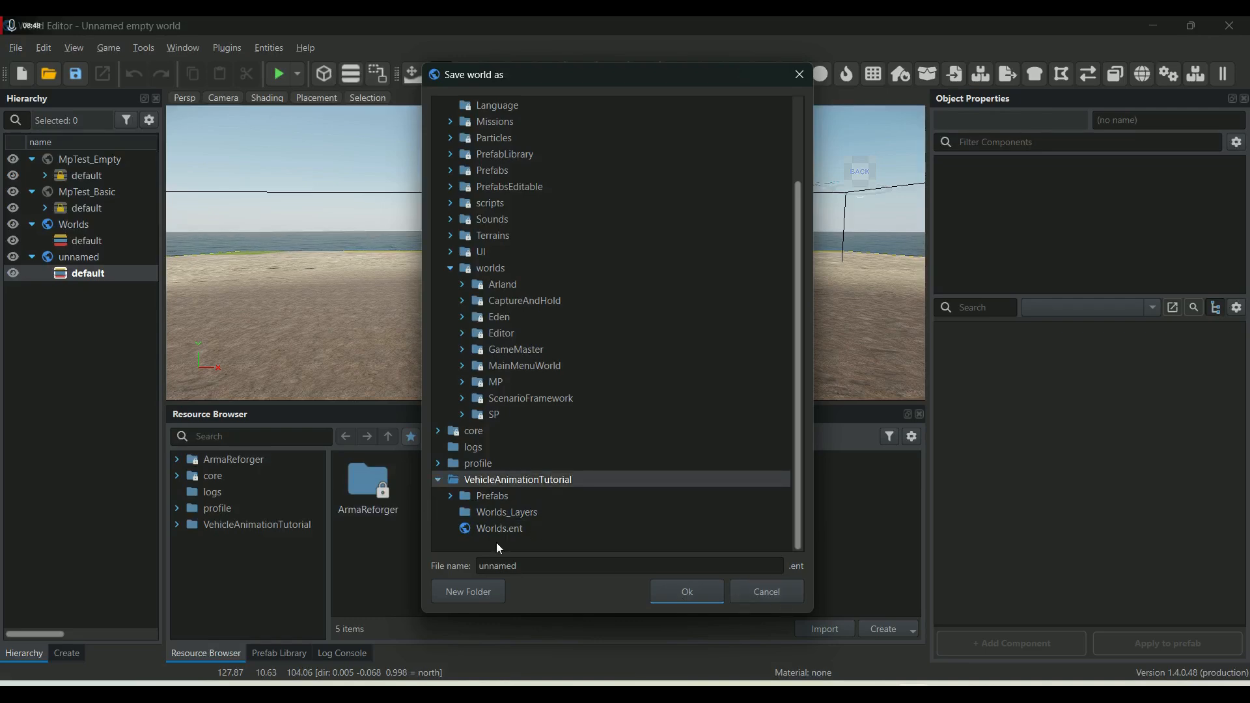
click(481, 593)
text(Worlds)
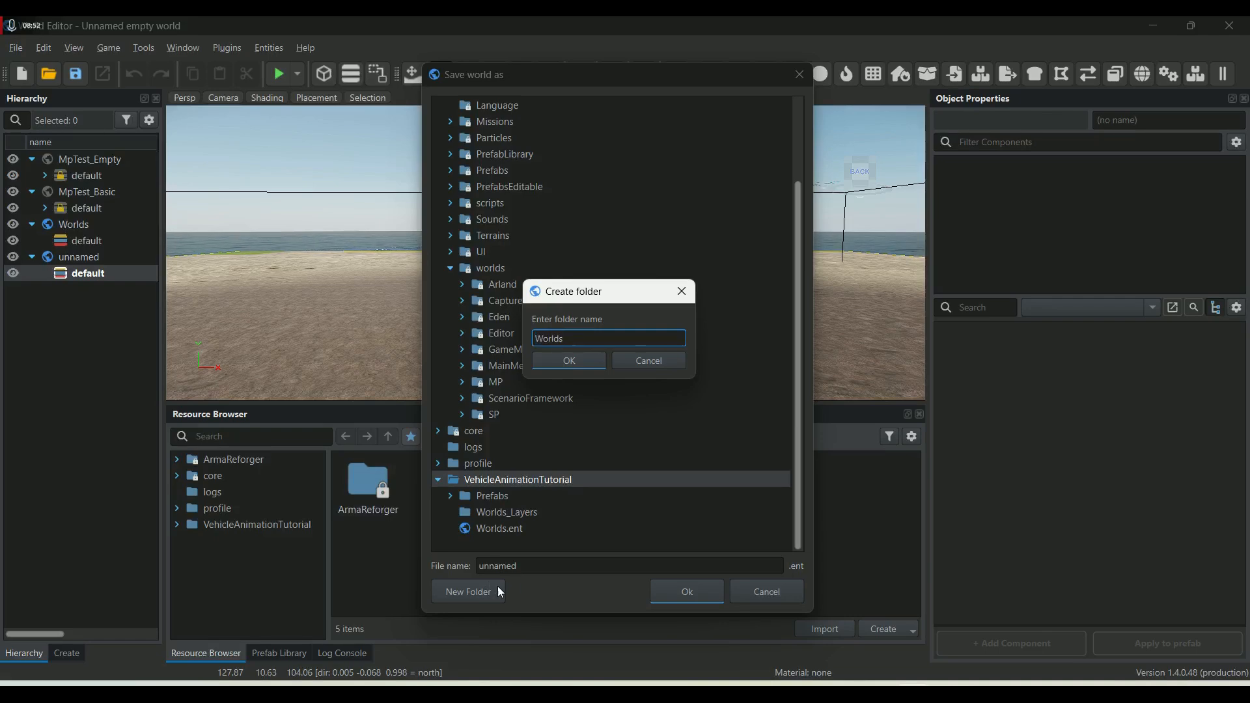
click(556, 362)
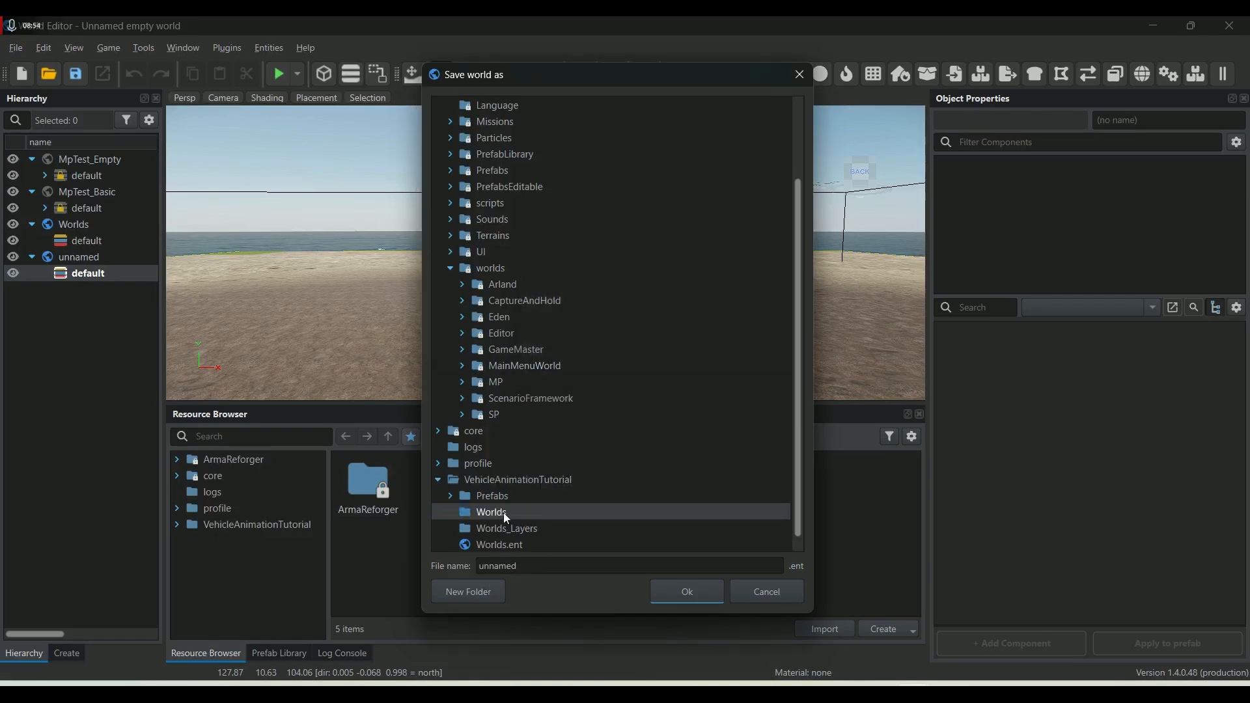
Create a test folder inside VehicleAnimationTutorial's Worlds folder and save the sub-scene there as tutorial_TestingGrounds.
click(473, 588)
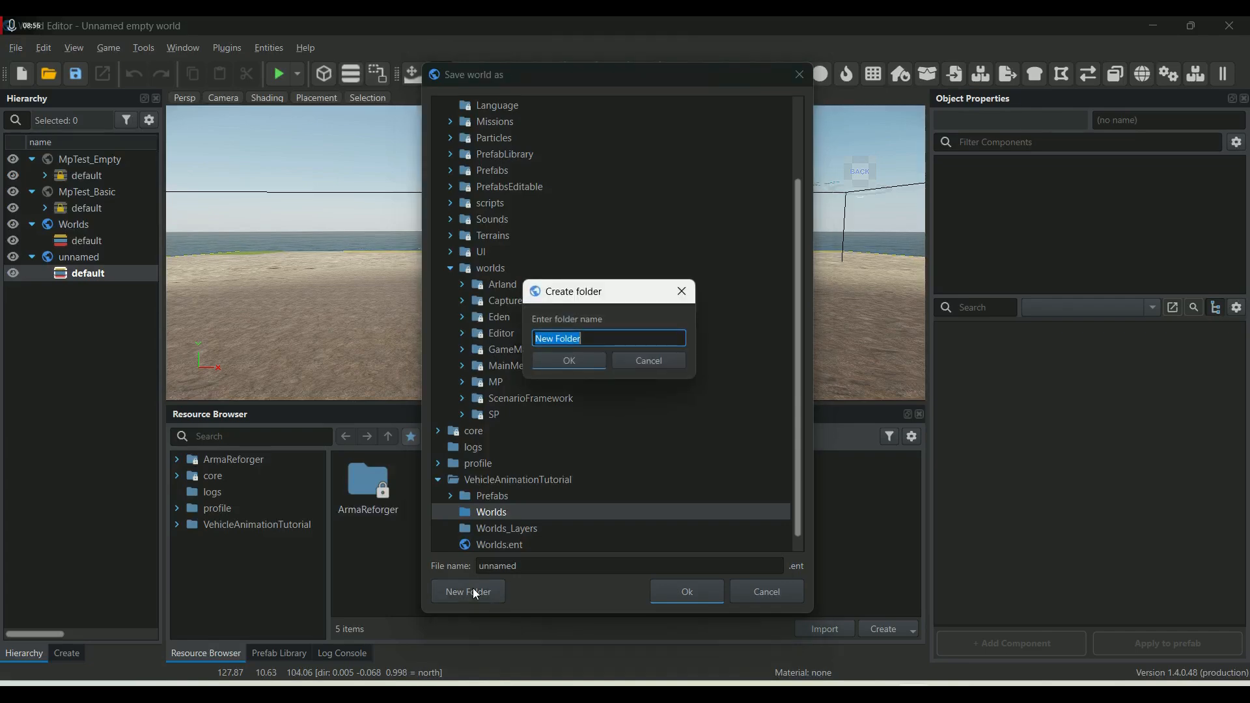
text(test)
click(580, 360)
drag(521, 565, 446, 559)
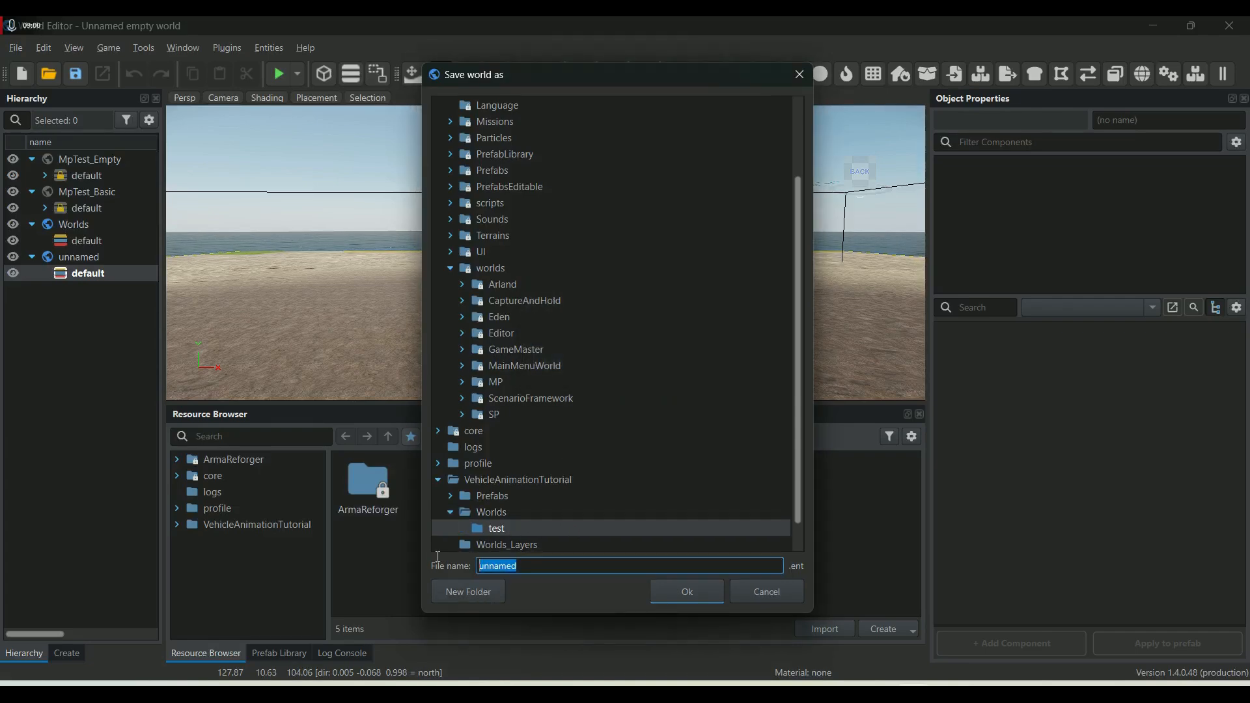
text(tutorial_TestingGrounds)
click(684, 590)
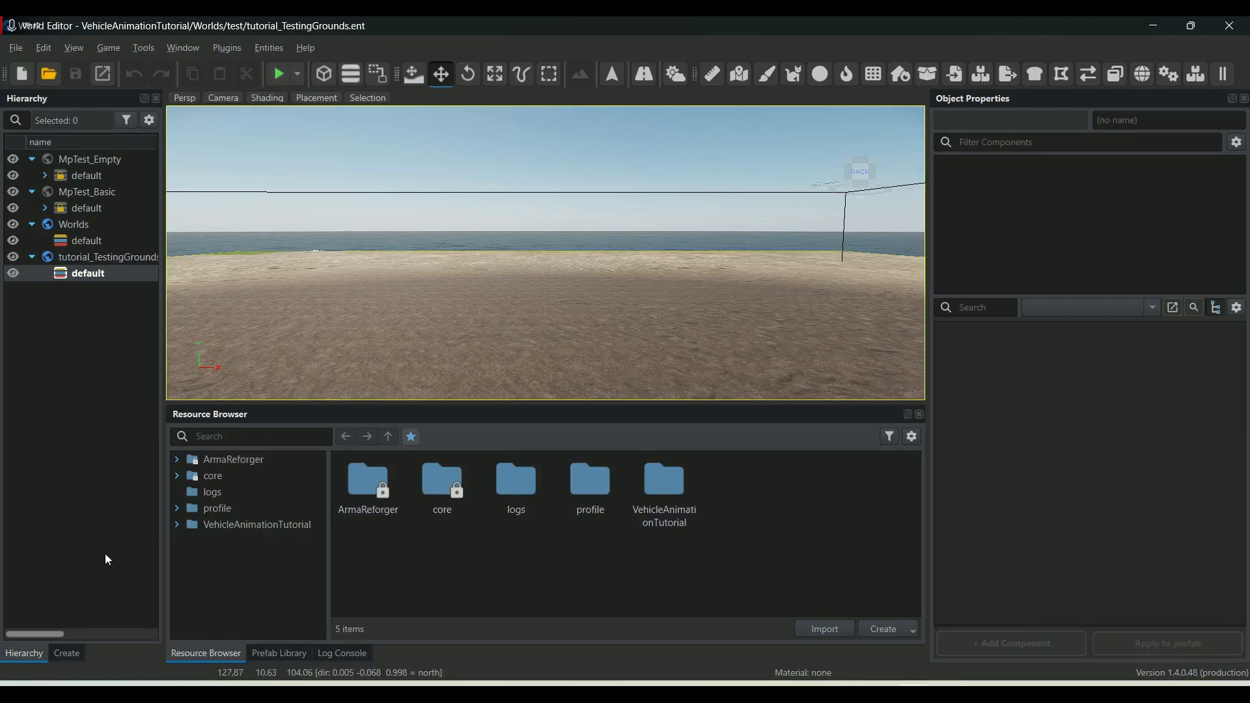
Place two M151A2_transport jeeps from VehicleAnimationTutorial's Prefabs/Vehicles/Wheeled/M151A2 folder side by side on the terrain.
click(207, 527)
click(178, 525)
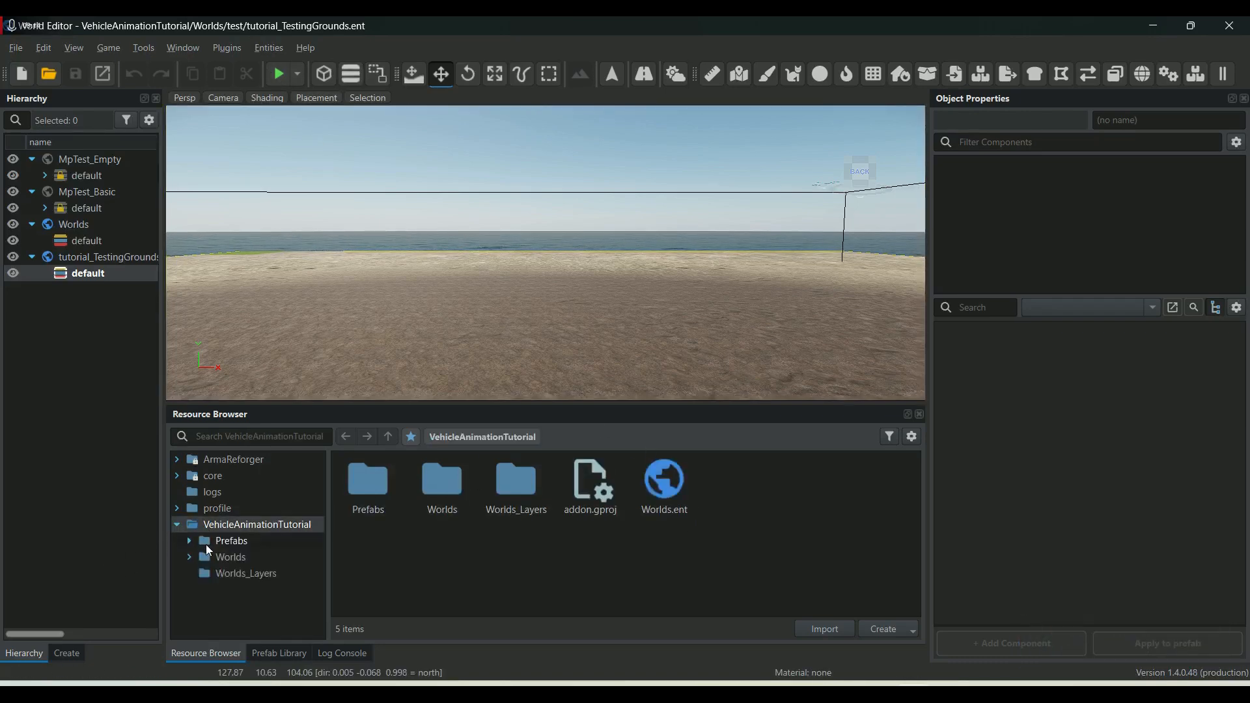
click(189, 541)
click(218, 557)
double_click(219, 556)
click(237, 573)
click(213, 574)
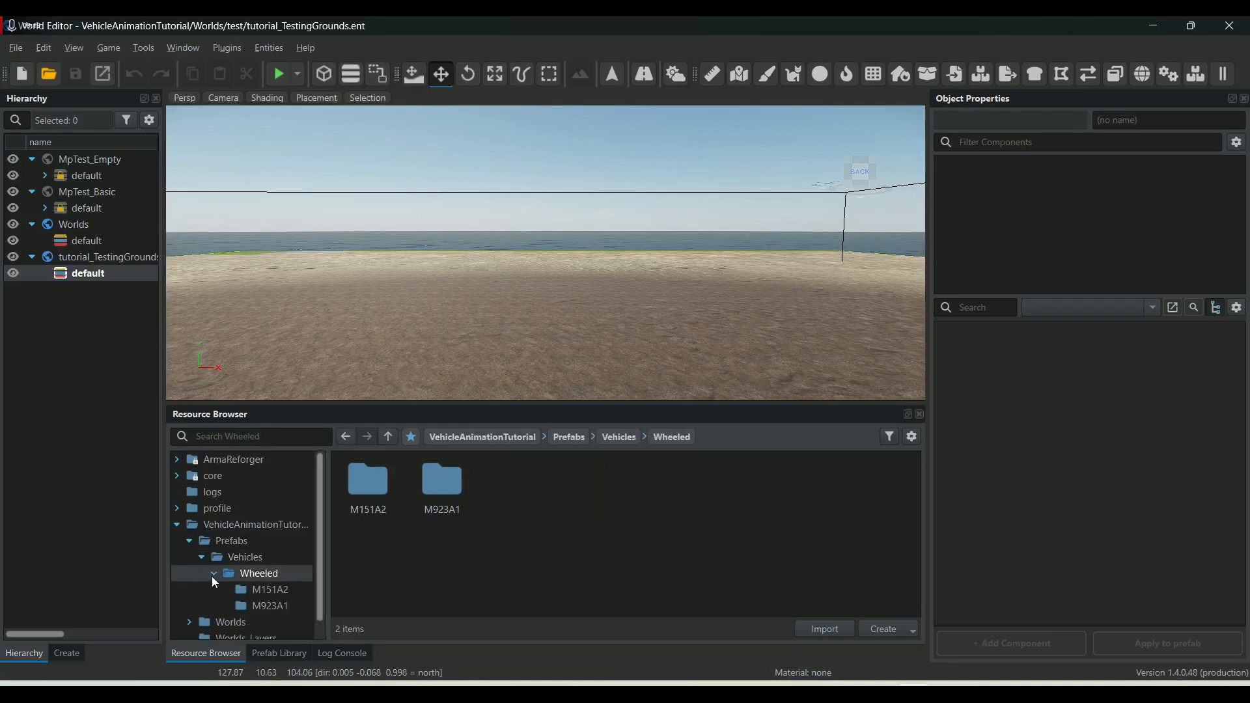
click(266, 590)
right_drag(571, 215, 528, 310)
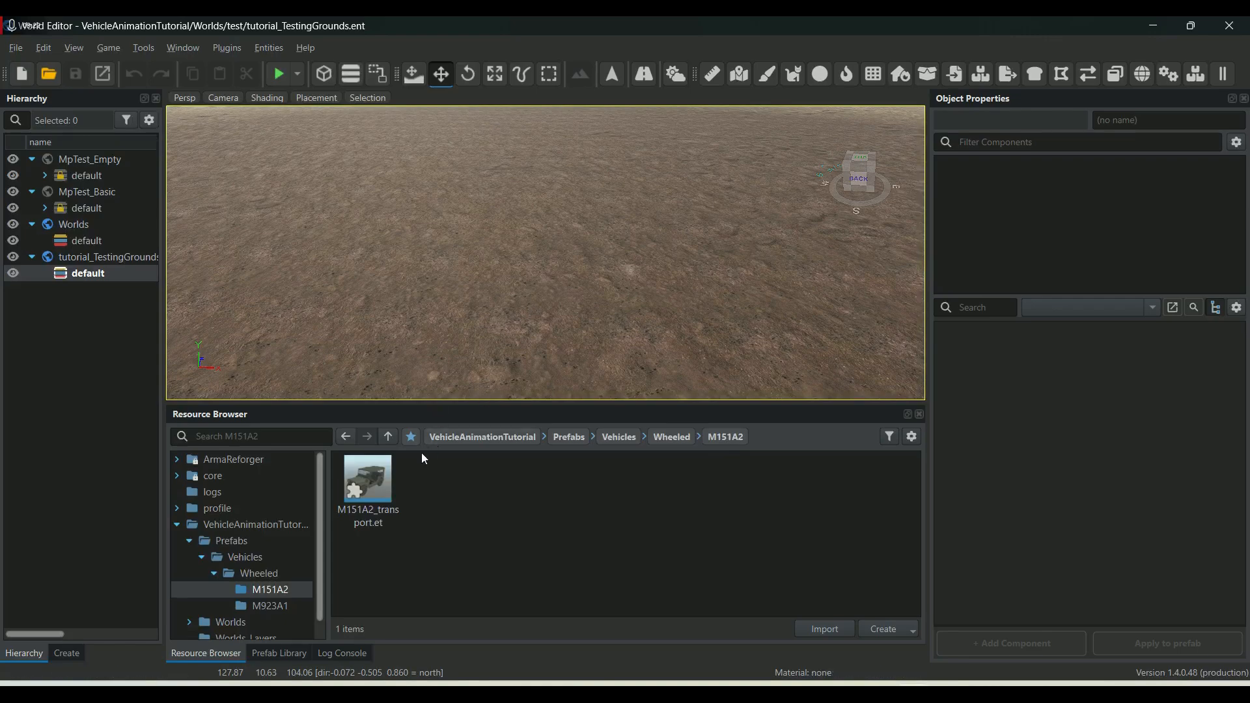
drag(379, 487, 449, 256)
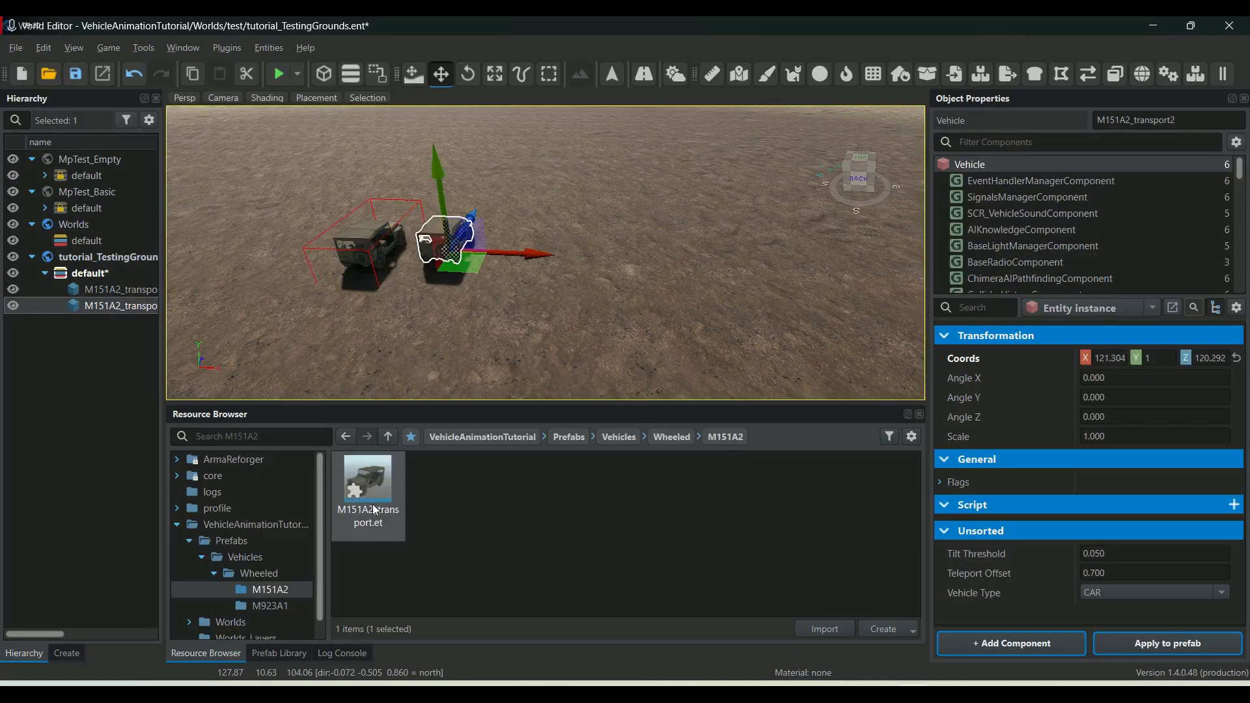
Place two M923A1_transport_covered trucks from the M923A1 folder beside the jeeps and save the world.
click(276, 609)
drag(368, 482, 668, 323)
drag(689, 245, 691, 246)
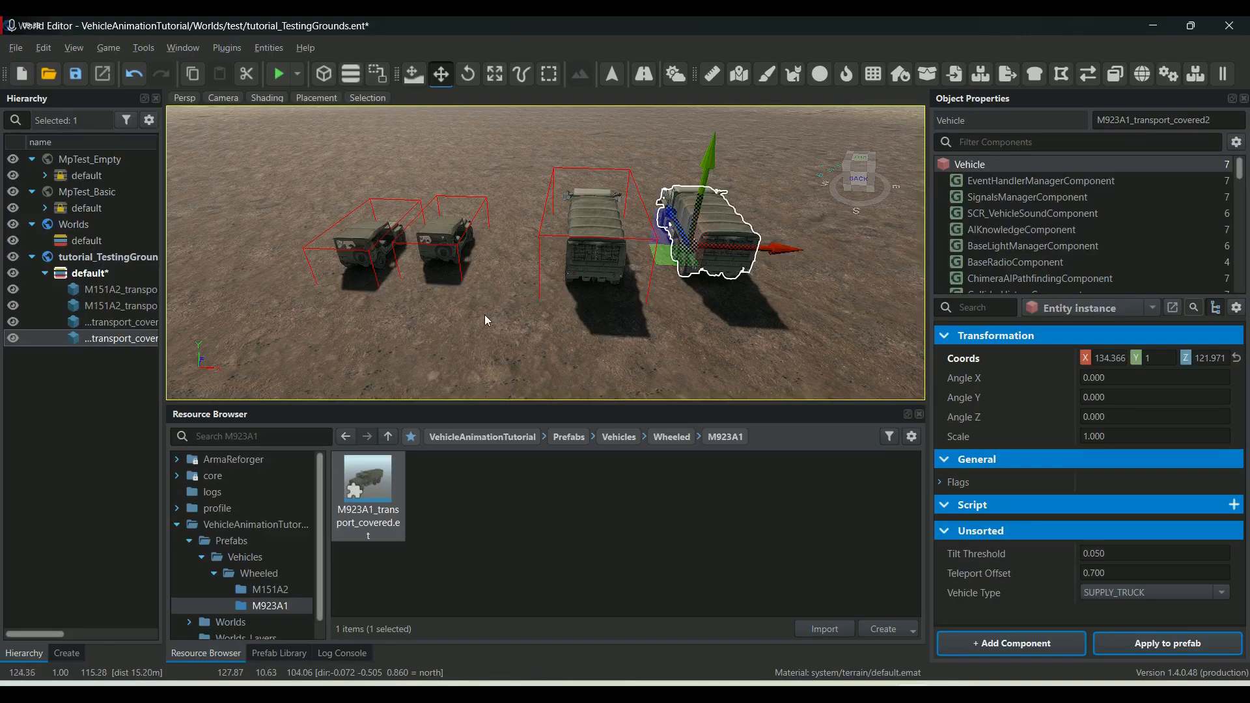
right_drag(487, 316, 560, 287)
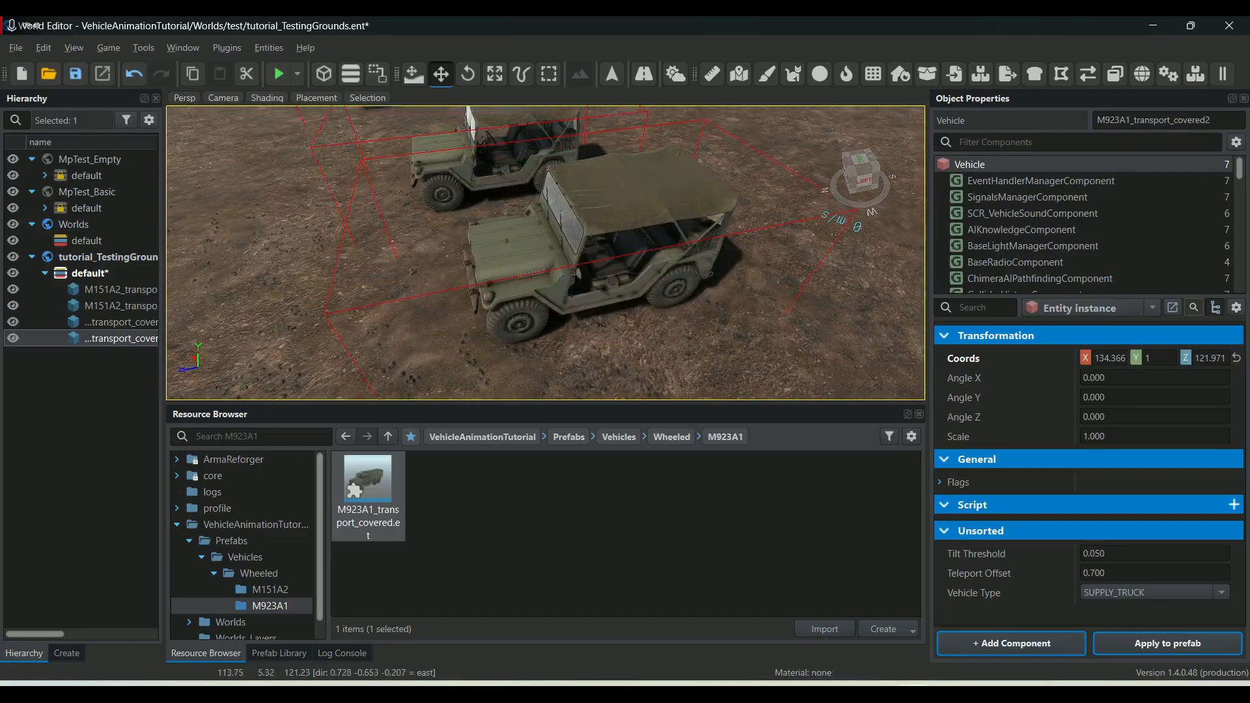
click(77, 74)
Show the M151A2_transport1 jeep's properties at the M151A2_transport.et (VehicleAnimationTutorial) prefab level.
scroll(432, 272, down, 5)
right_drag(432, 273, 567, 283)
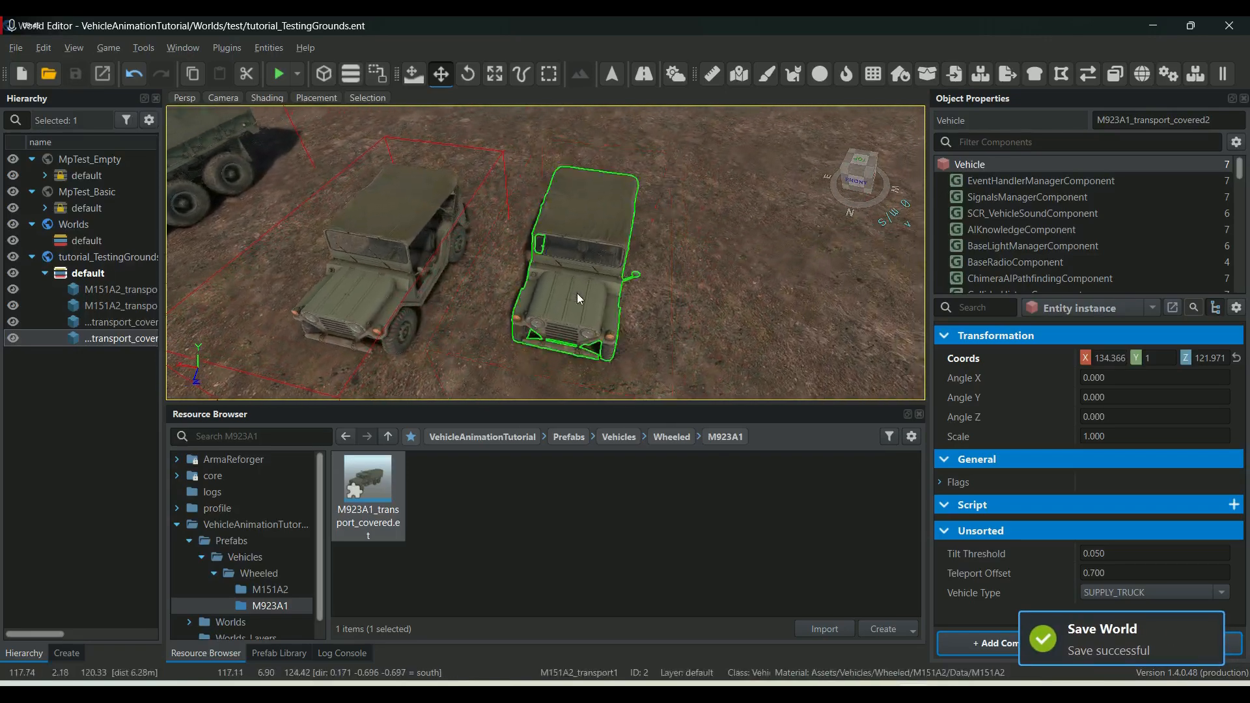
click(598, 259)
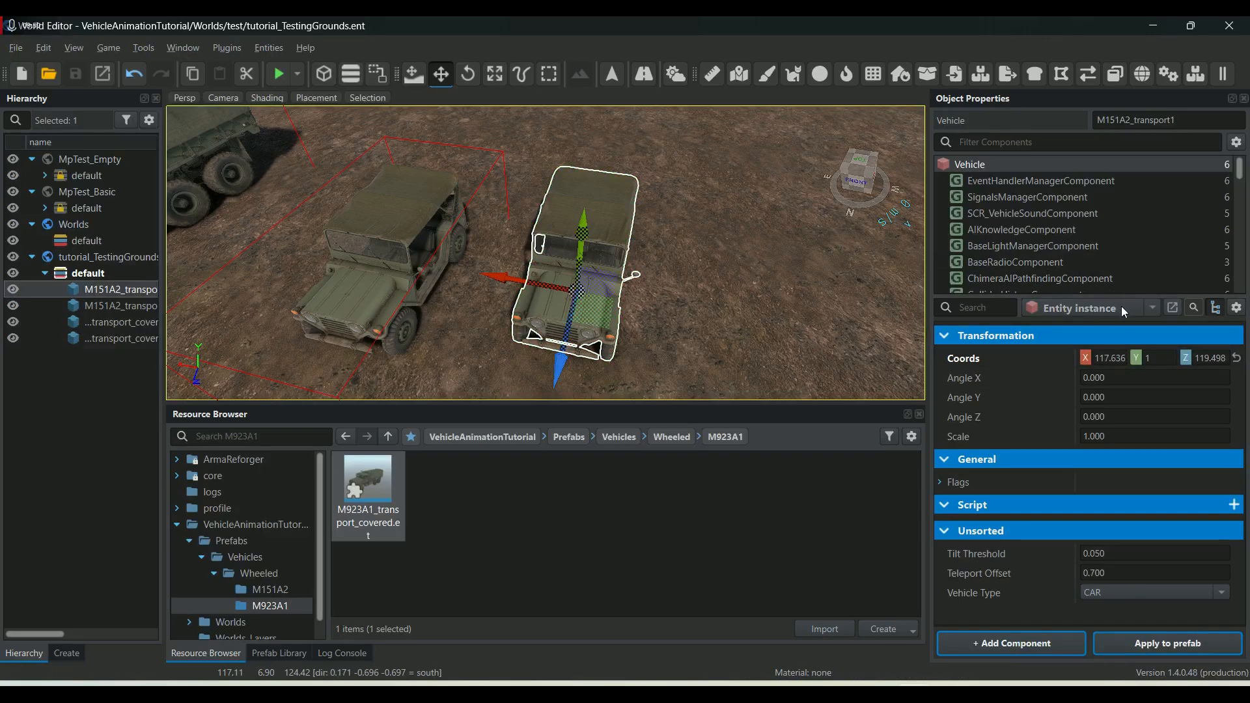
click(1153, 307)
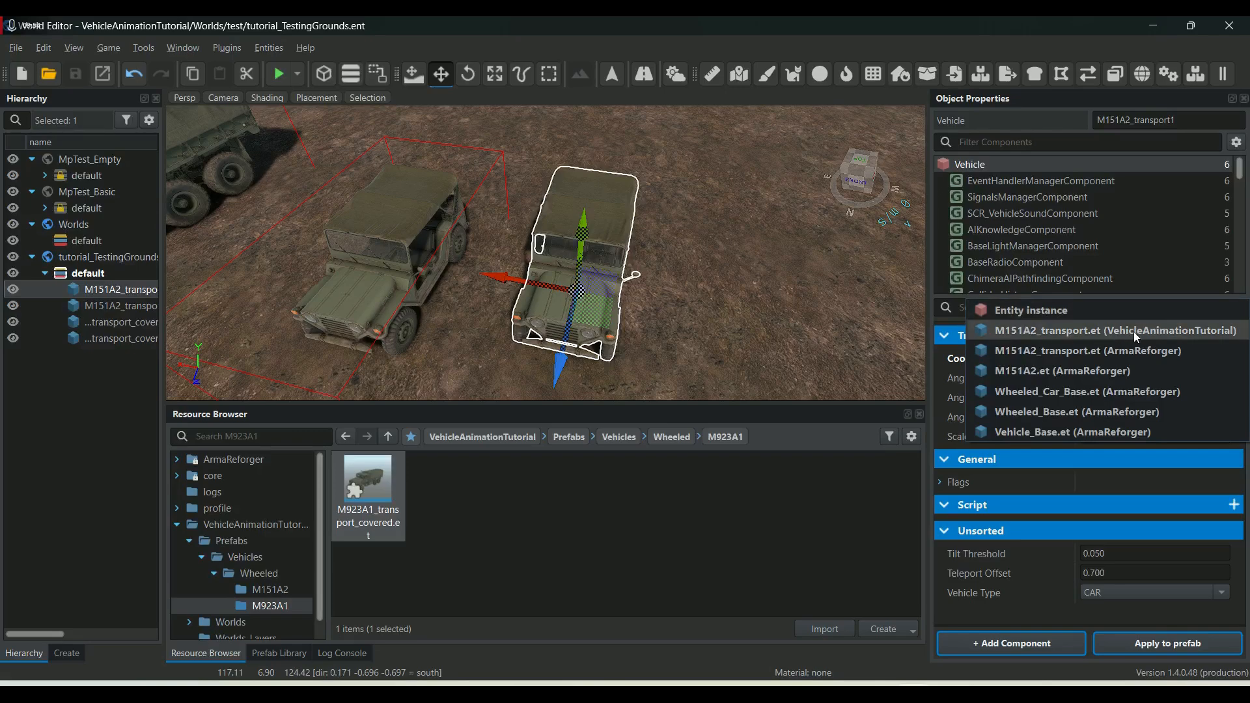
click(1142, 331)
right_drag(781, 326, 813, 319)
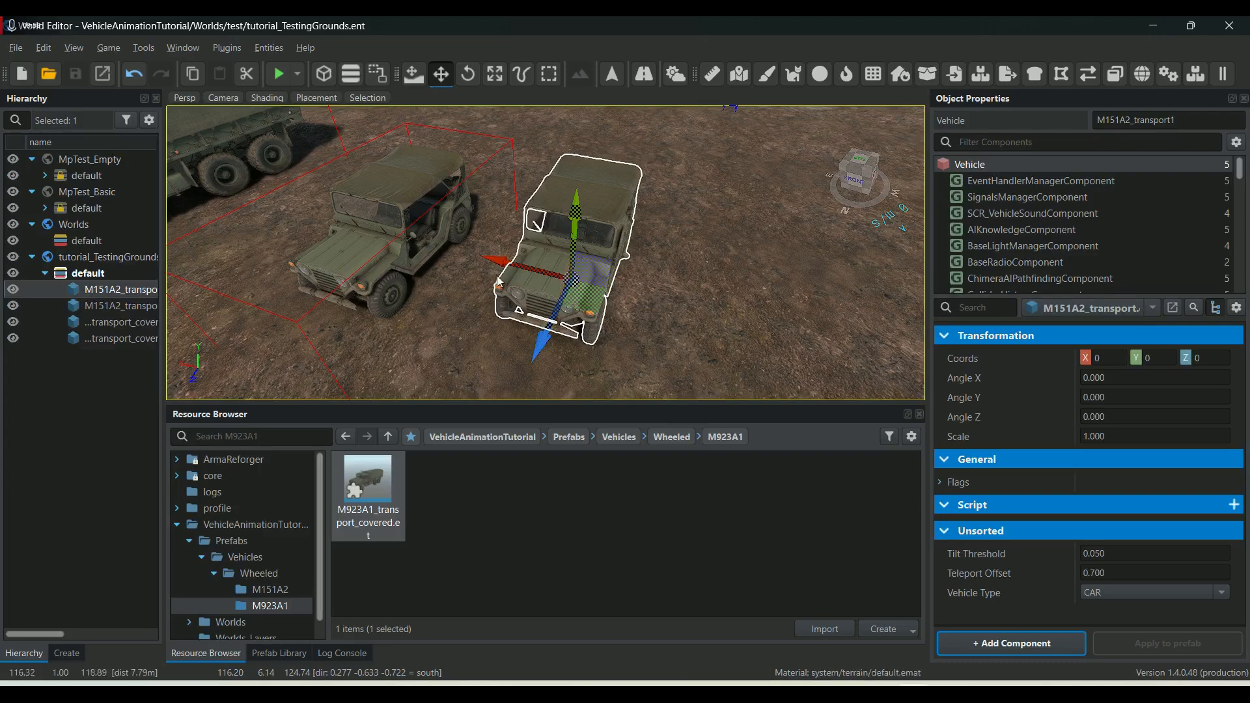
Compare the entity instance properties of the two M151A2 jeeps, ending with M151A2_transport1 selected.
click(399, 245)
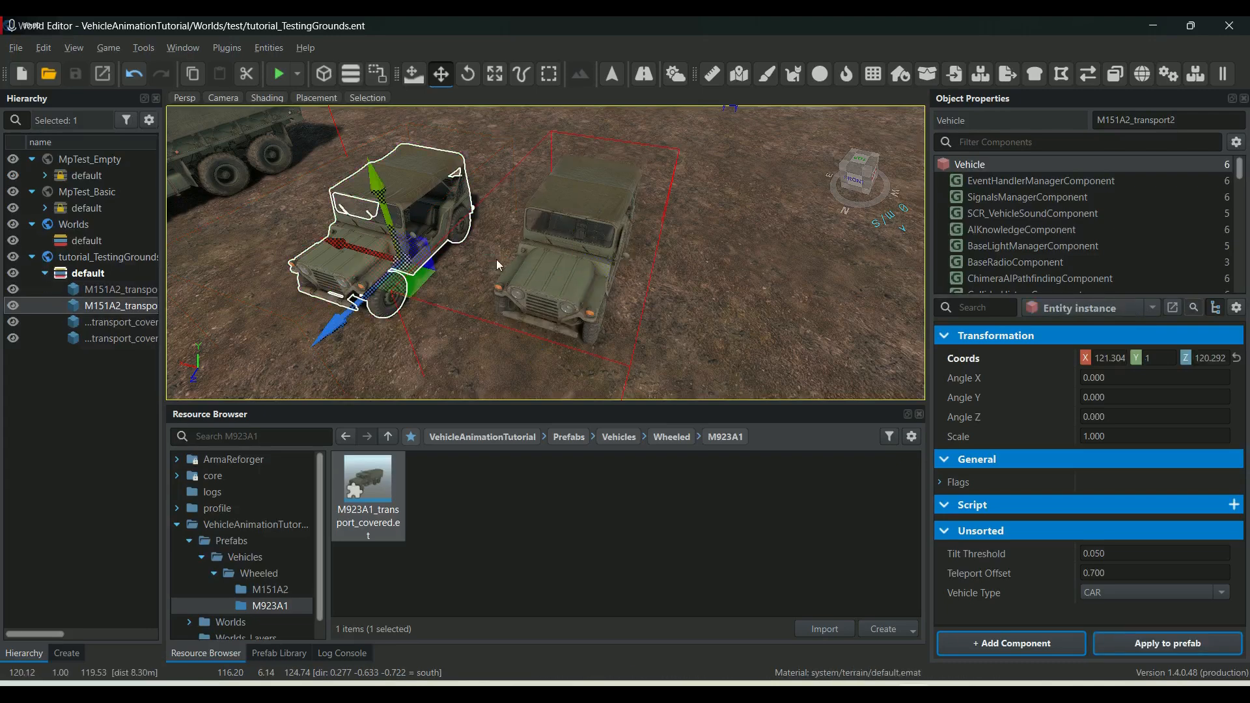
drag(394, 238, 393, 234)
click(573, 261)
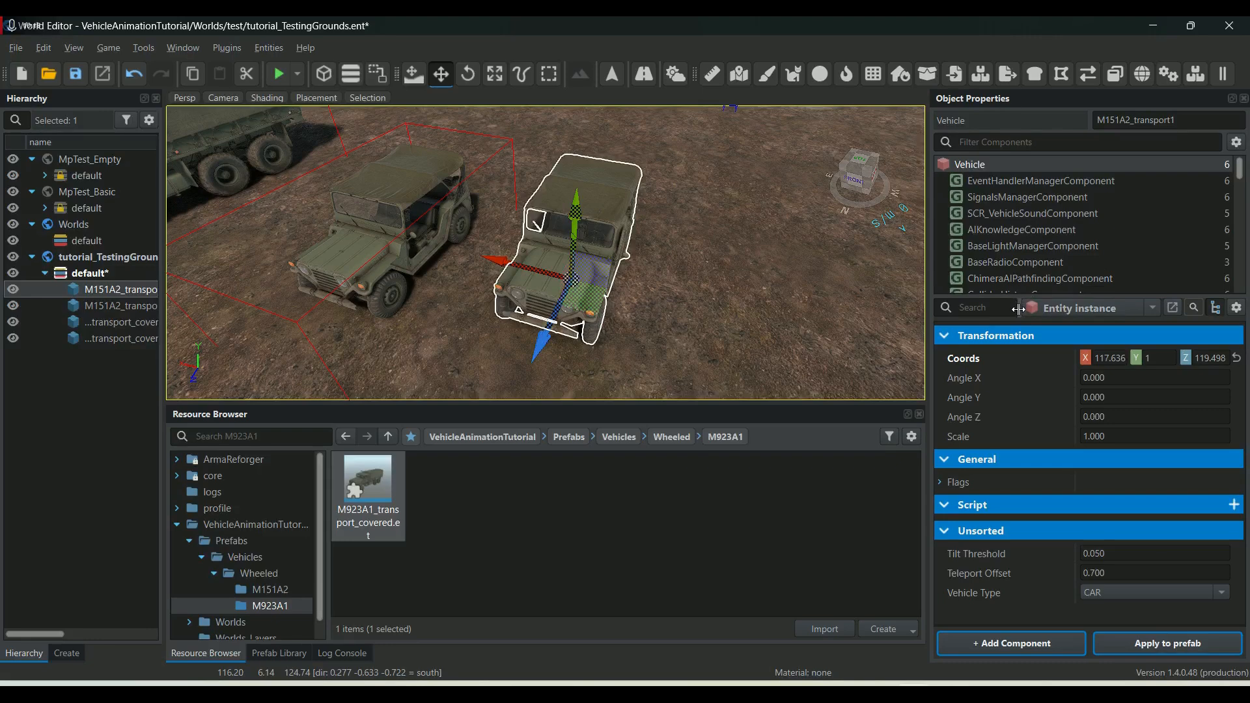
click(454, 237)
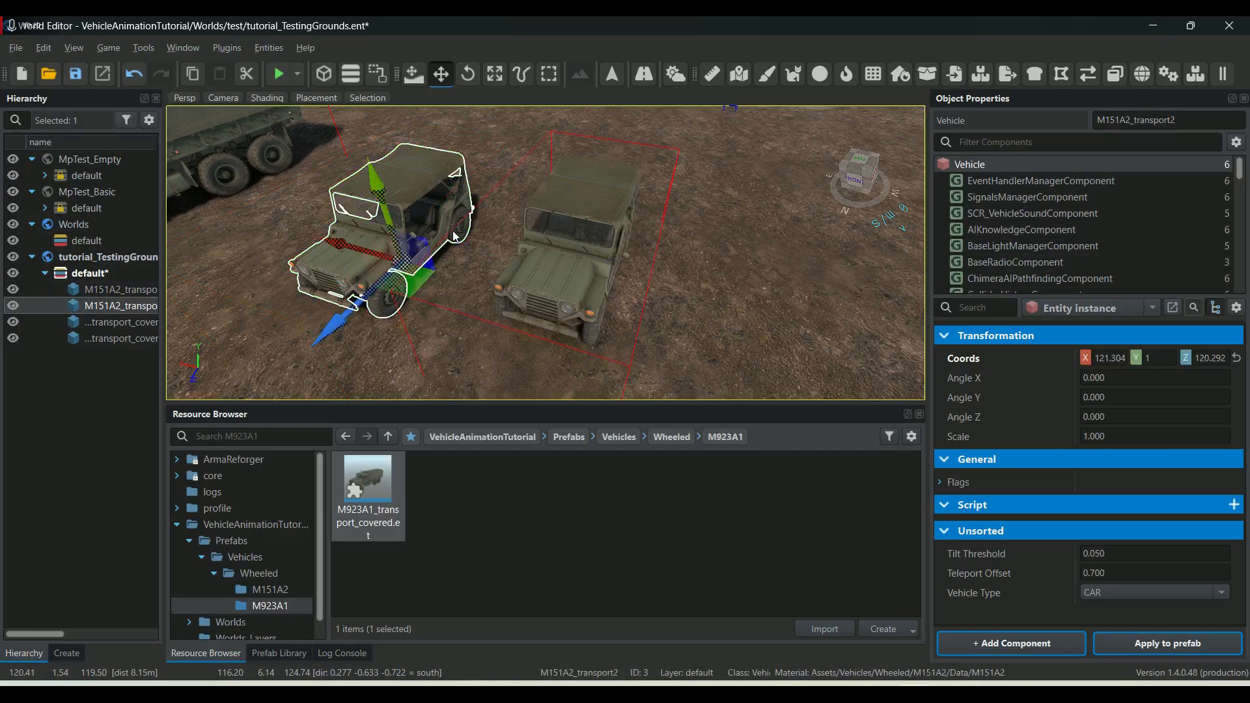
click(575, 264)
right_drag(575, 263, 474, 284)
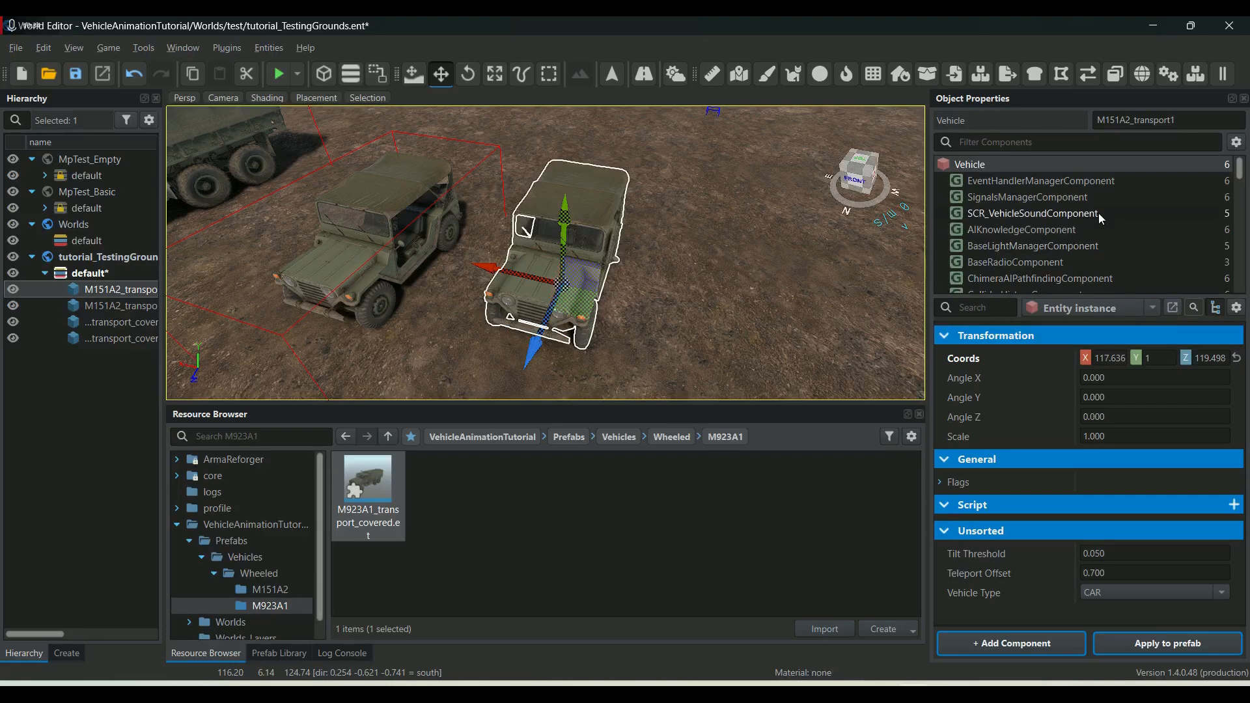
Filter the M151A2_transport1 jeep's components by "slot" and show the Bench slot's settings in its SlotManagerComponent.
click(1000, 142)
text(slotys)
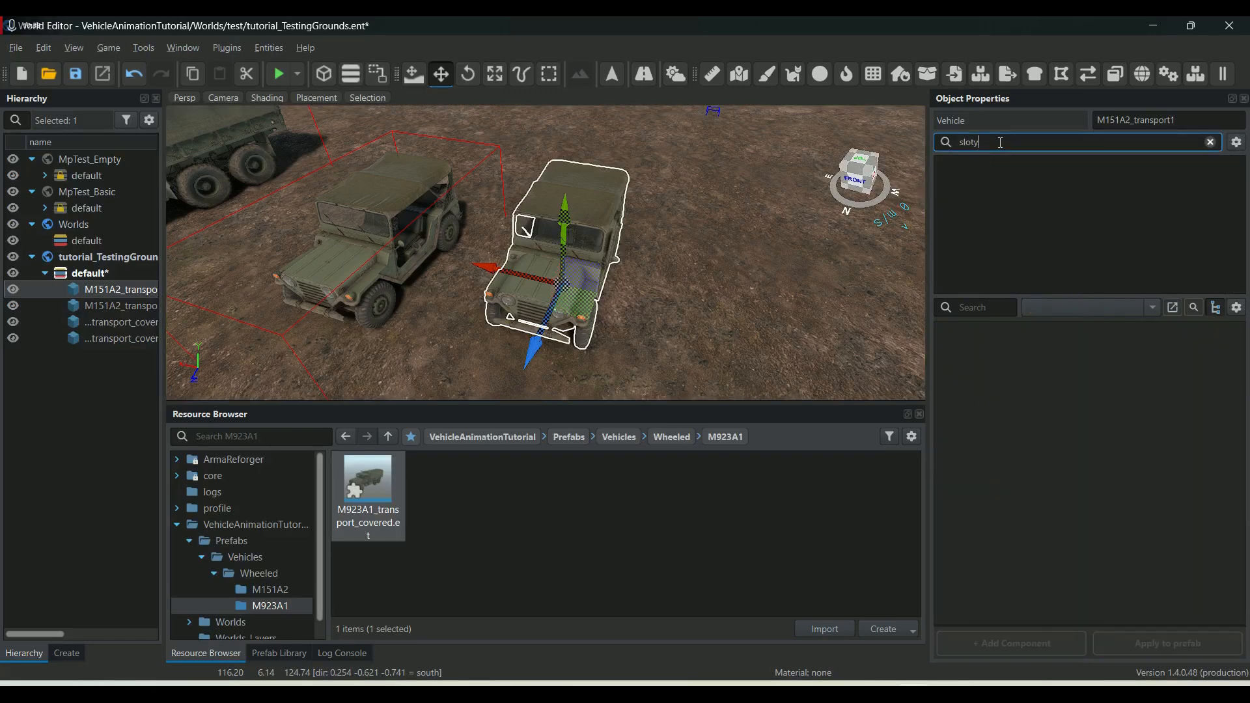
key(BackSpace)
click(999, 182)
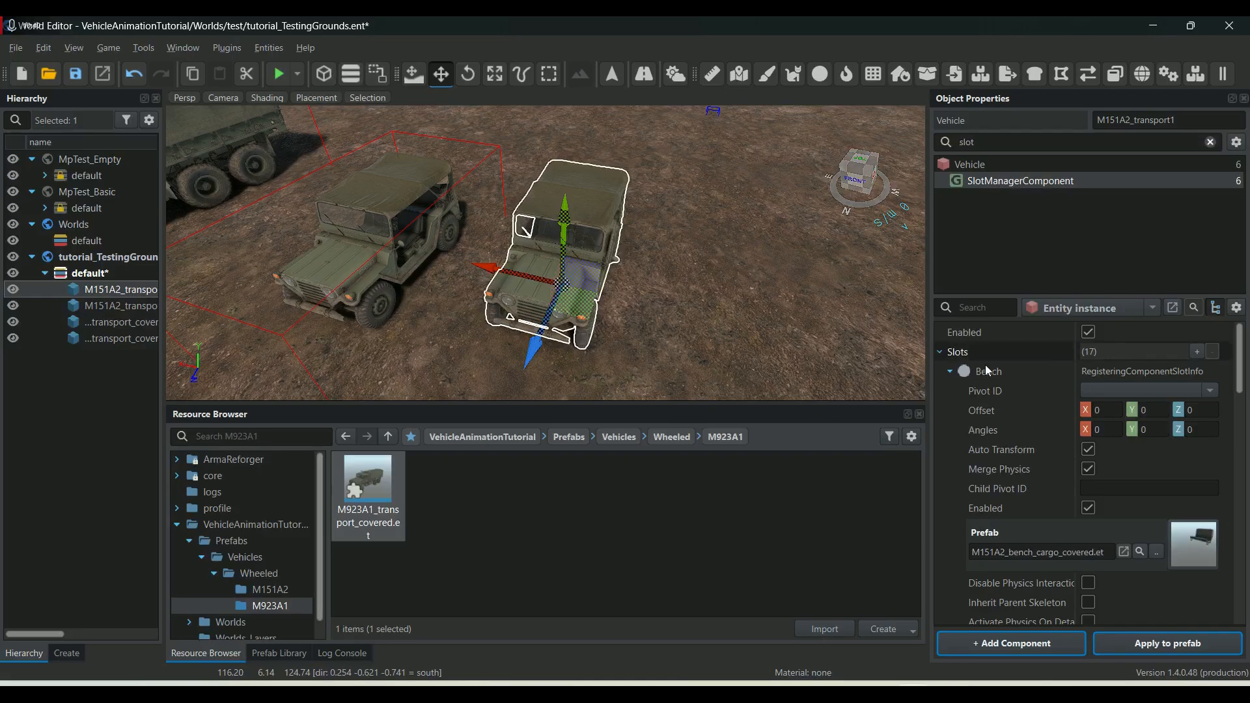
key(d)
right_drag(730, 367, 632, 361)
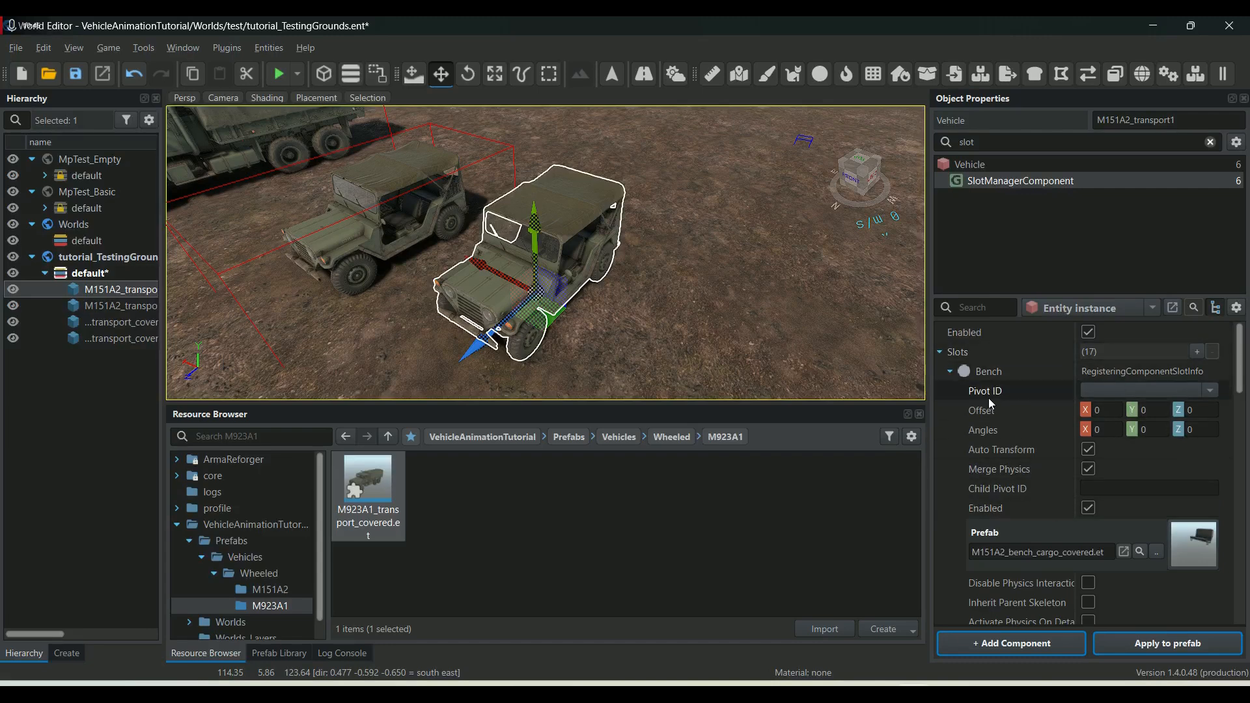
click(947, 372)
click(950, 373)
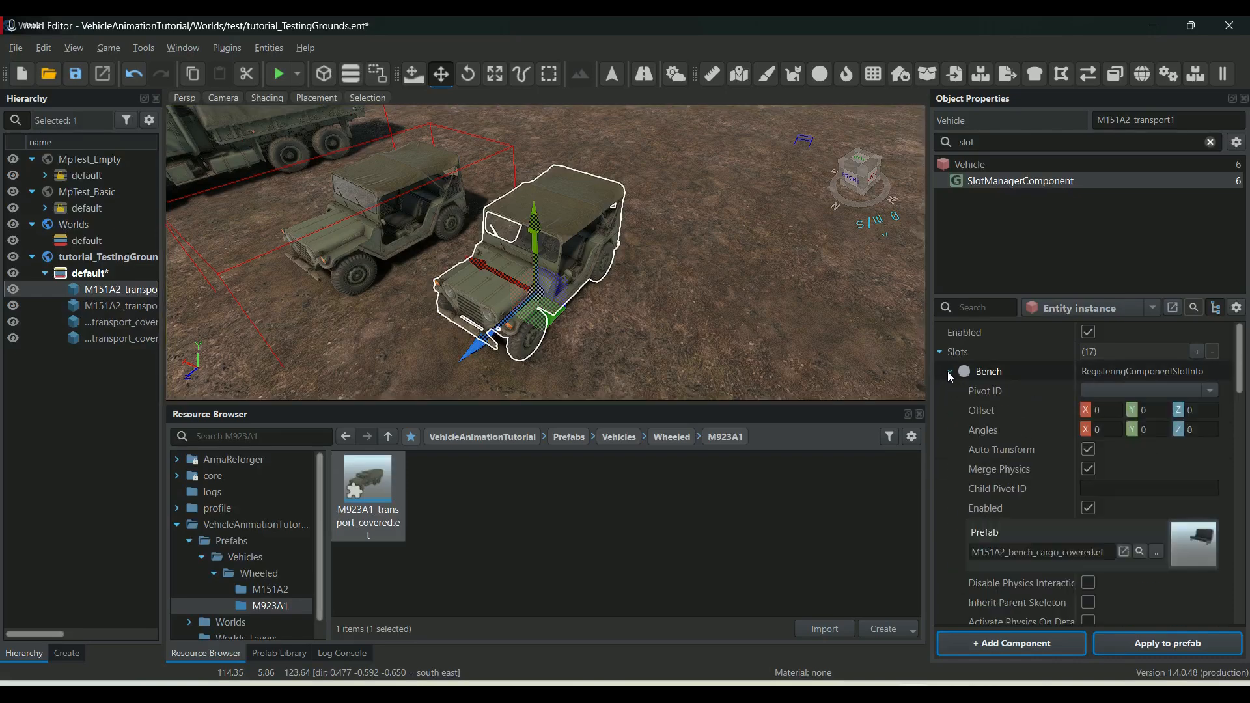
Disable the Bench slot on the M151A2_transport1 entity instance and inspect the jeep in the viewport.
right_drag(754, 316, 722, 303)
scroll(764, 356, up, 3)
scroll(763, 354, down, 5)
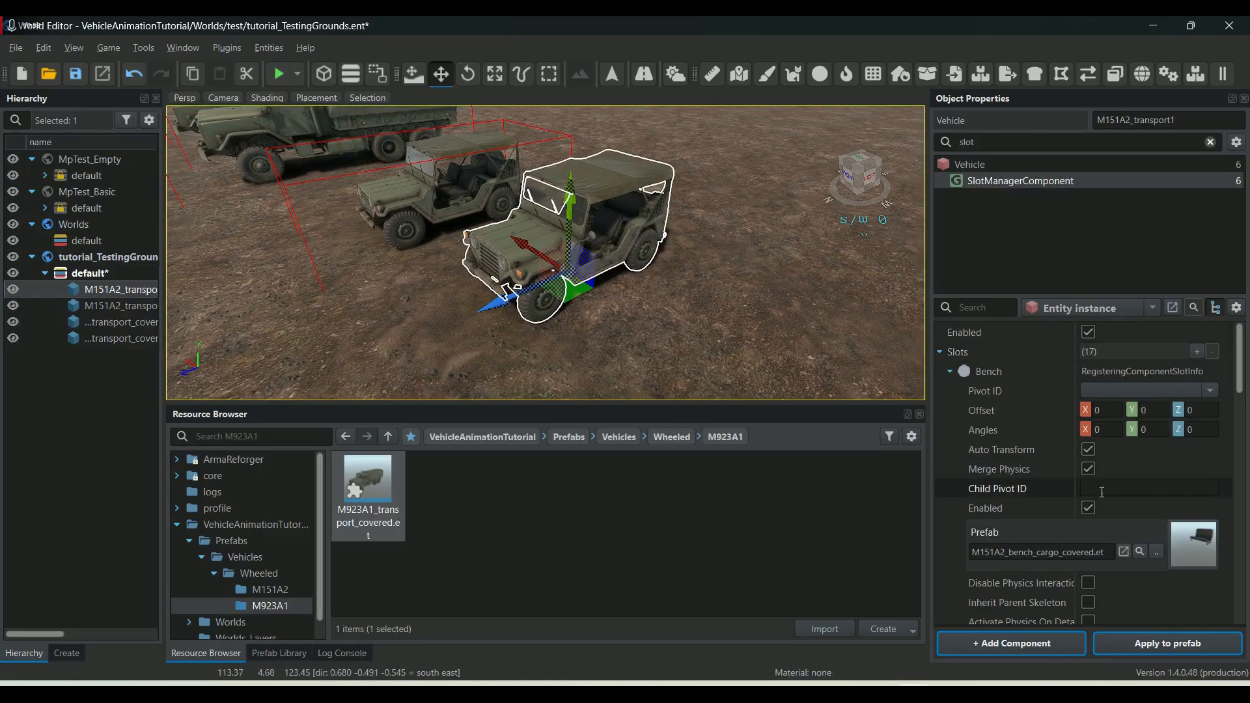
click(1088, 507)
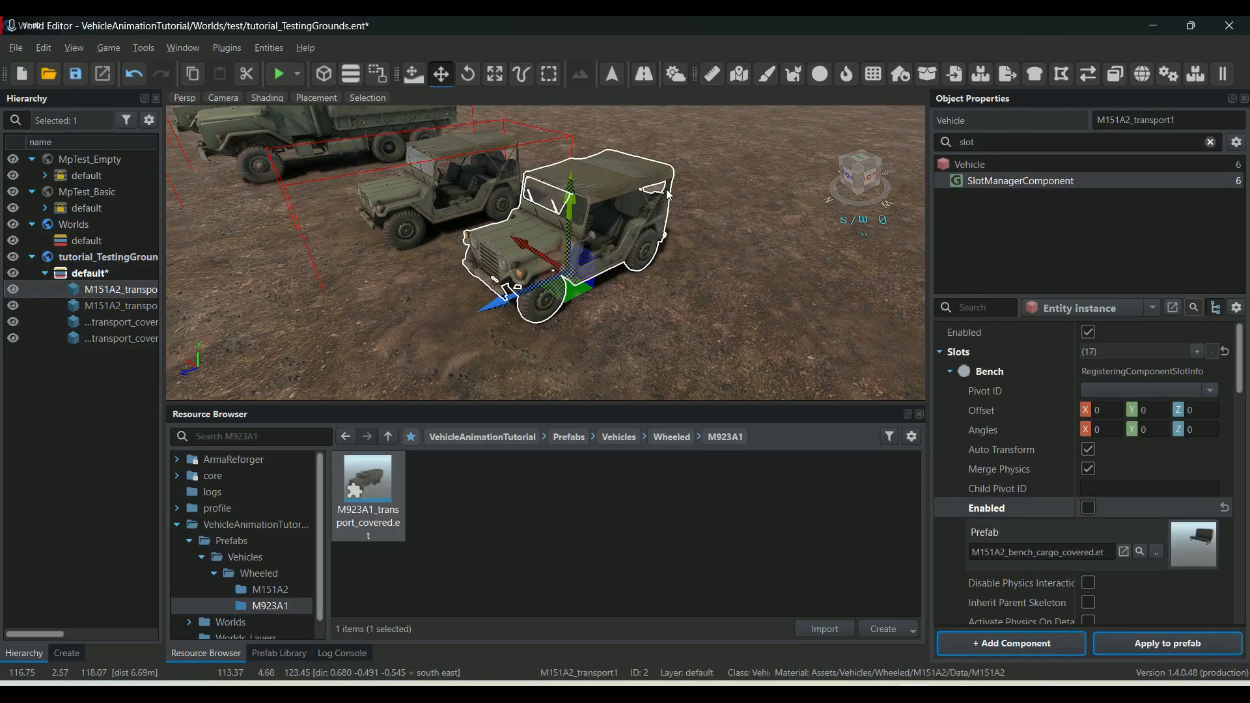
scroll(674, 154, up, 5)
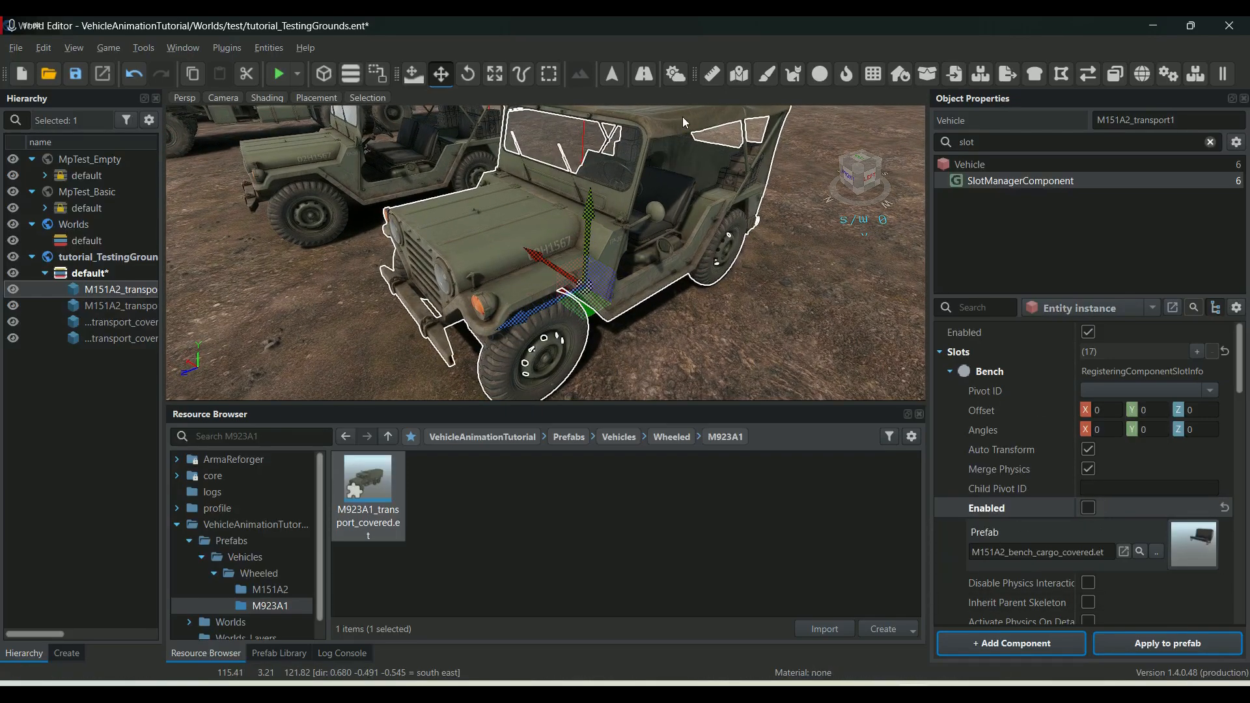
middle_drag(739, 184, 653, 240)
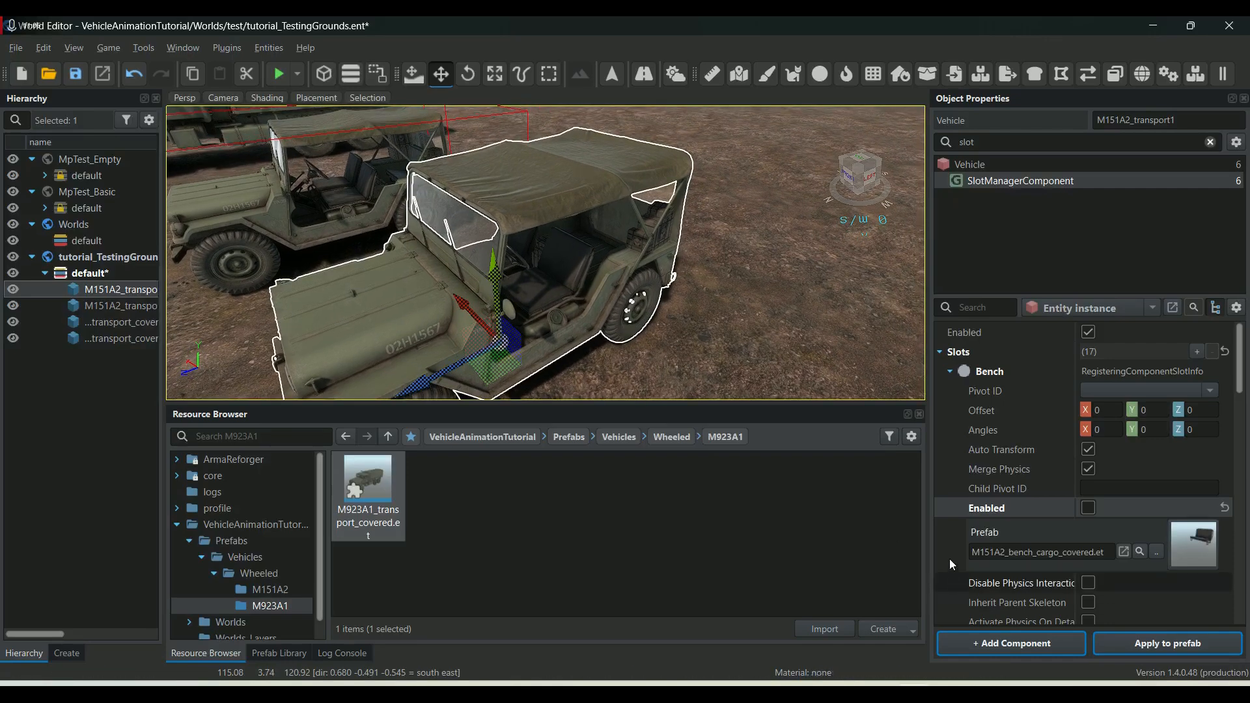
Toggle the instance's Bench slot on and off twice to compare the jeep with and without it.
click(1088, 508)
click(1088, 508)
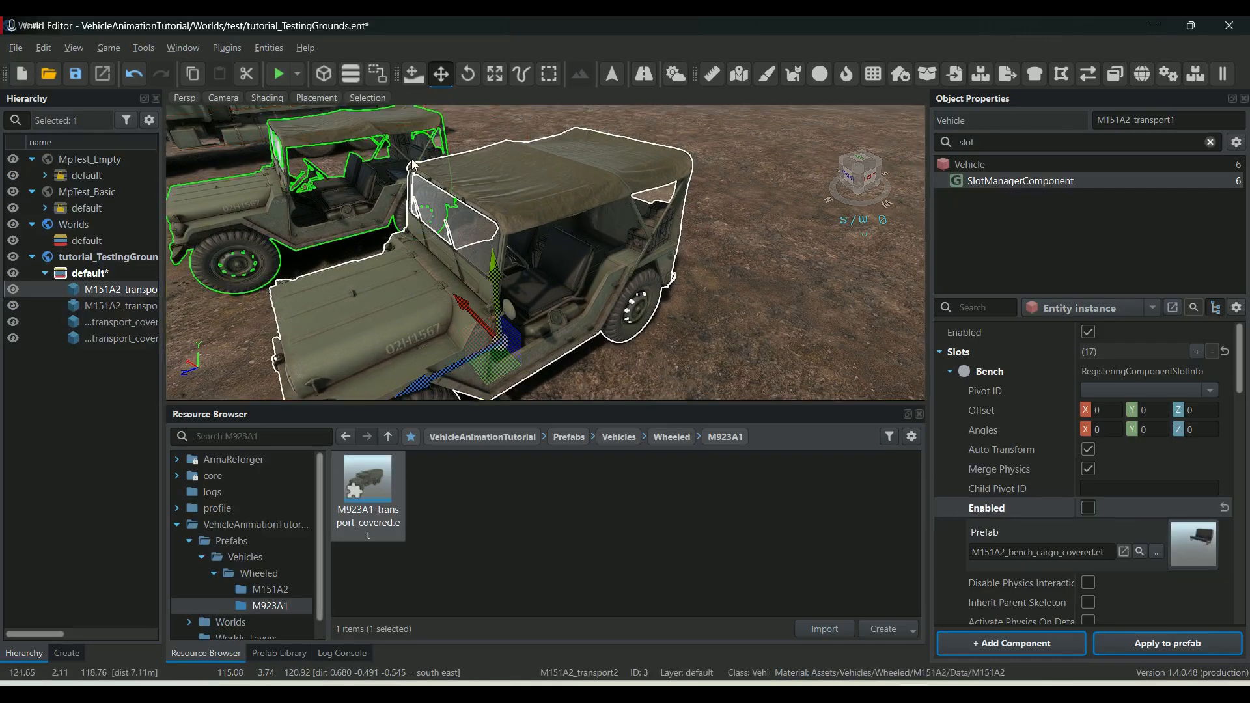
middle_drag(436, 283, 449, 162)
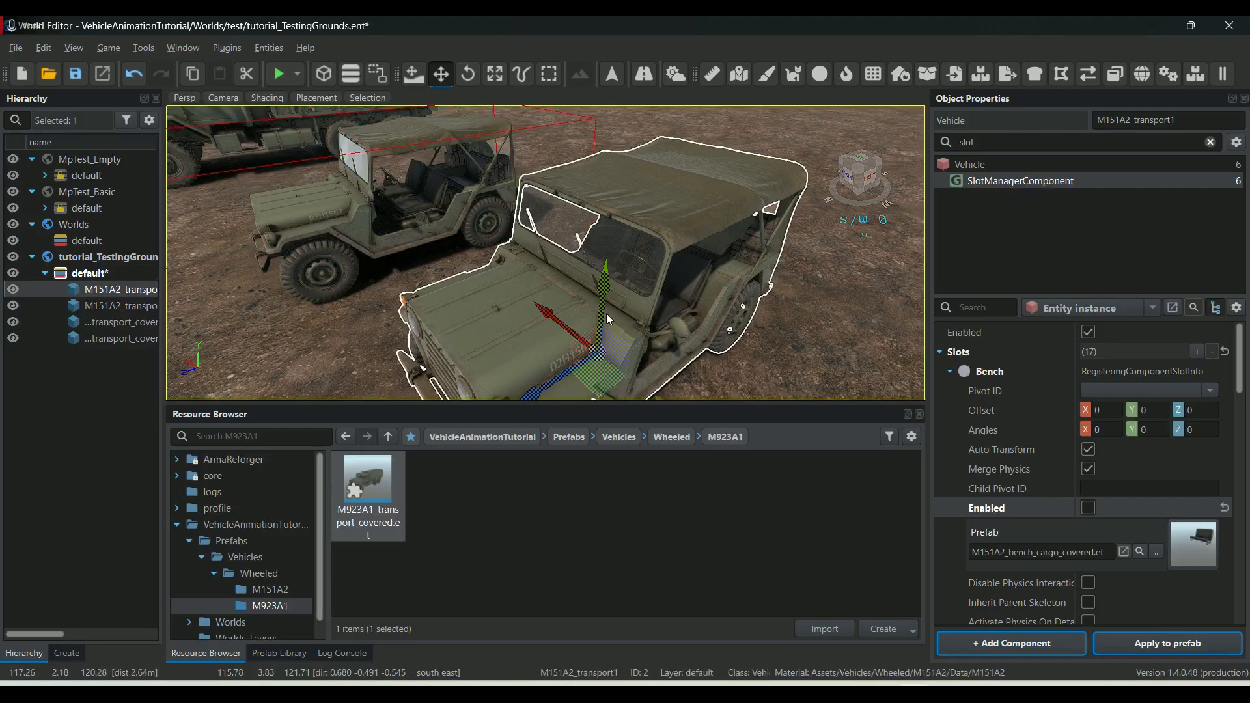
click(1088, 508)
click(1088, 509)
middle_drag(846, 340, 793, 305)
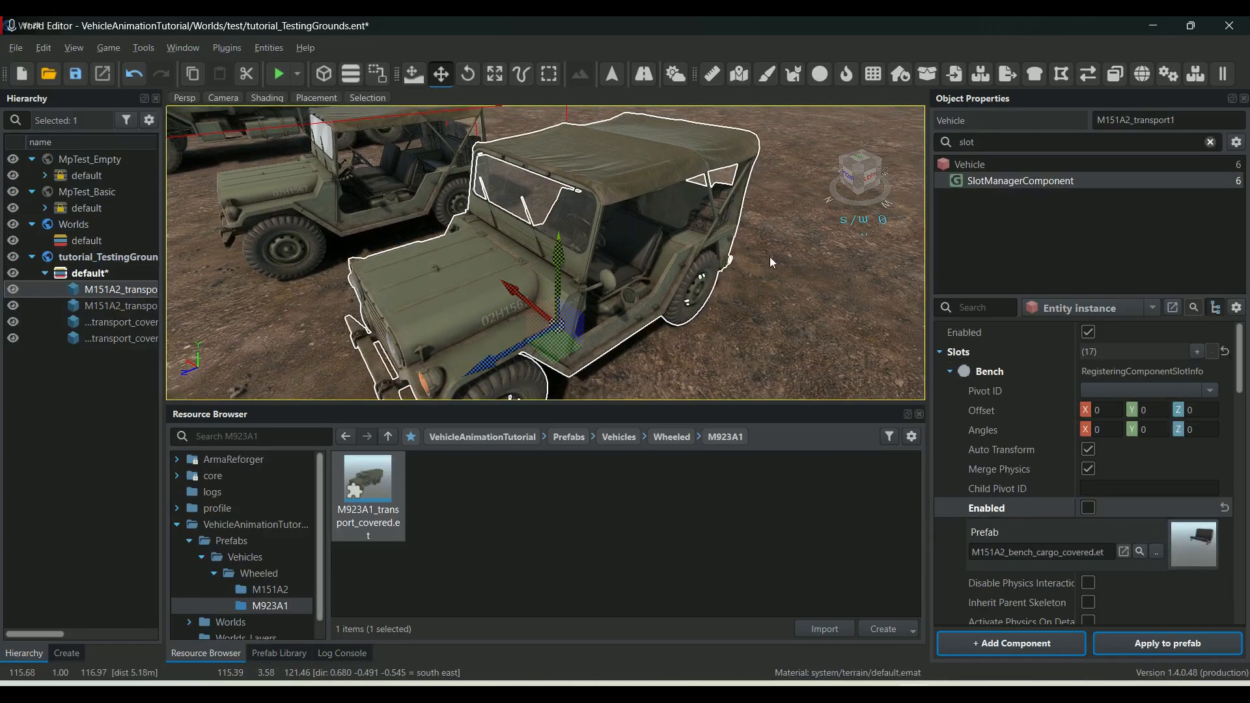
Switch the jeep's properties to M151A2_transport.et (VehicleAnimationTutorial) and disable the Bench slot at that prefab level.
click(1152, 307)
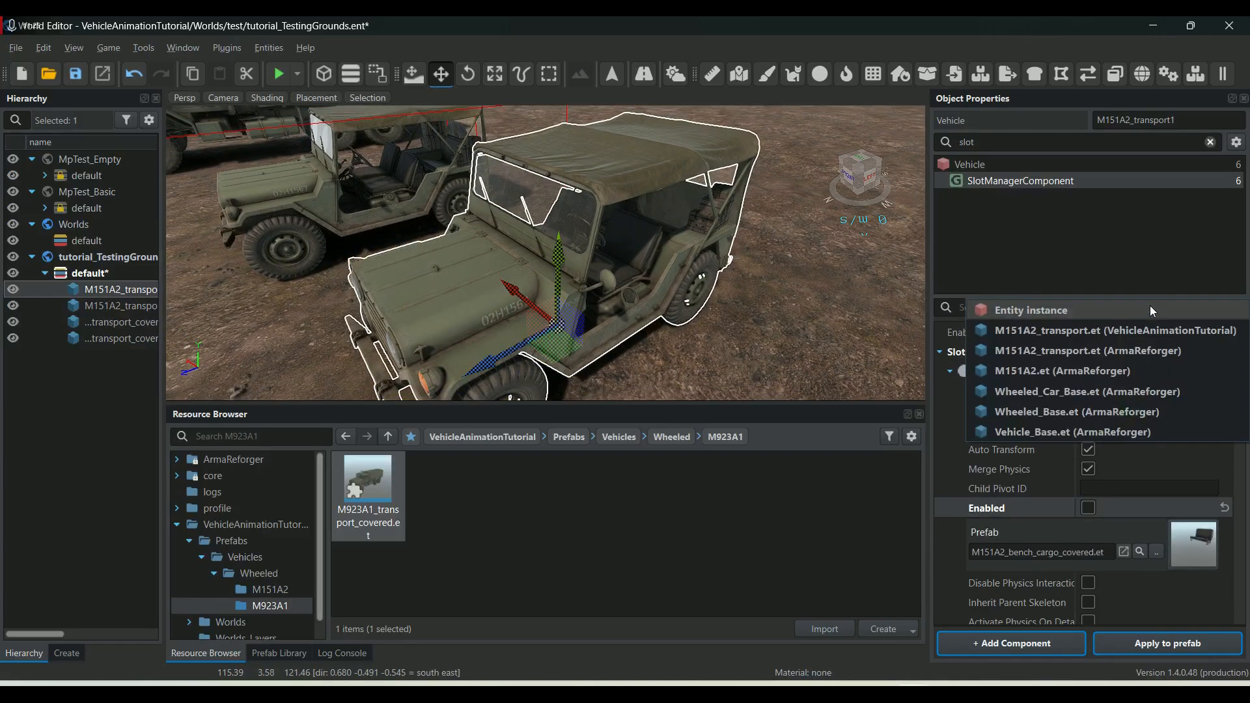
click(1116, 335)
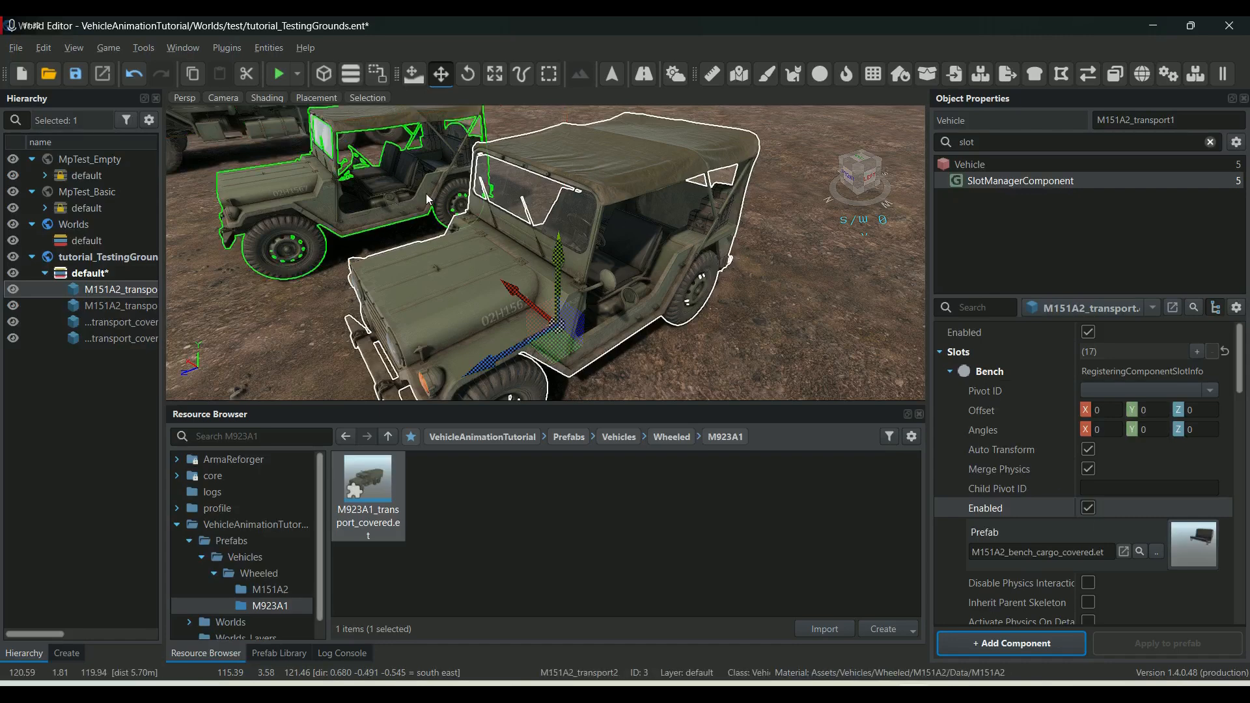
click(526, 280)
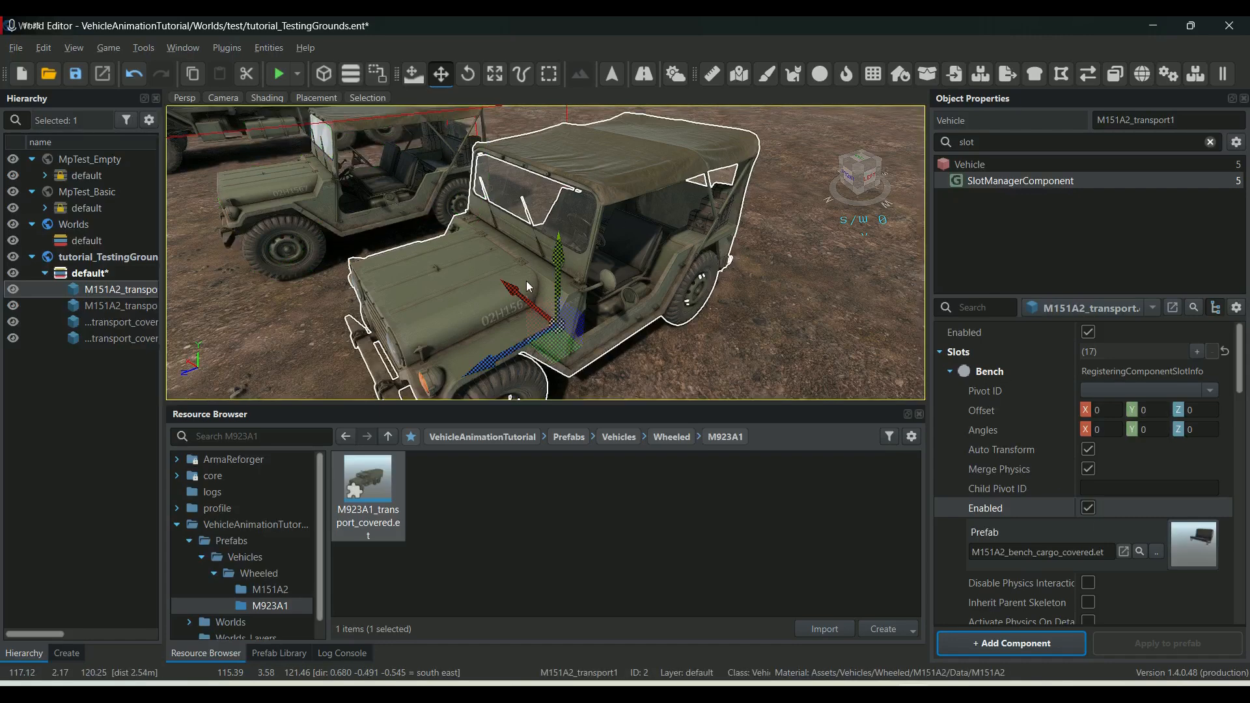
click(1153, 308)
click(1157, 310)
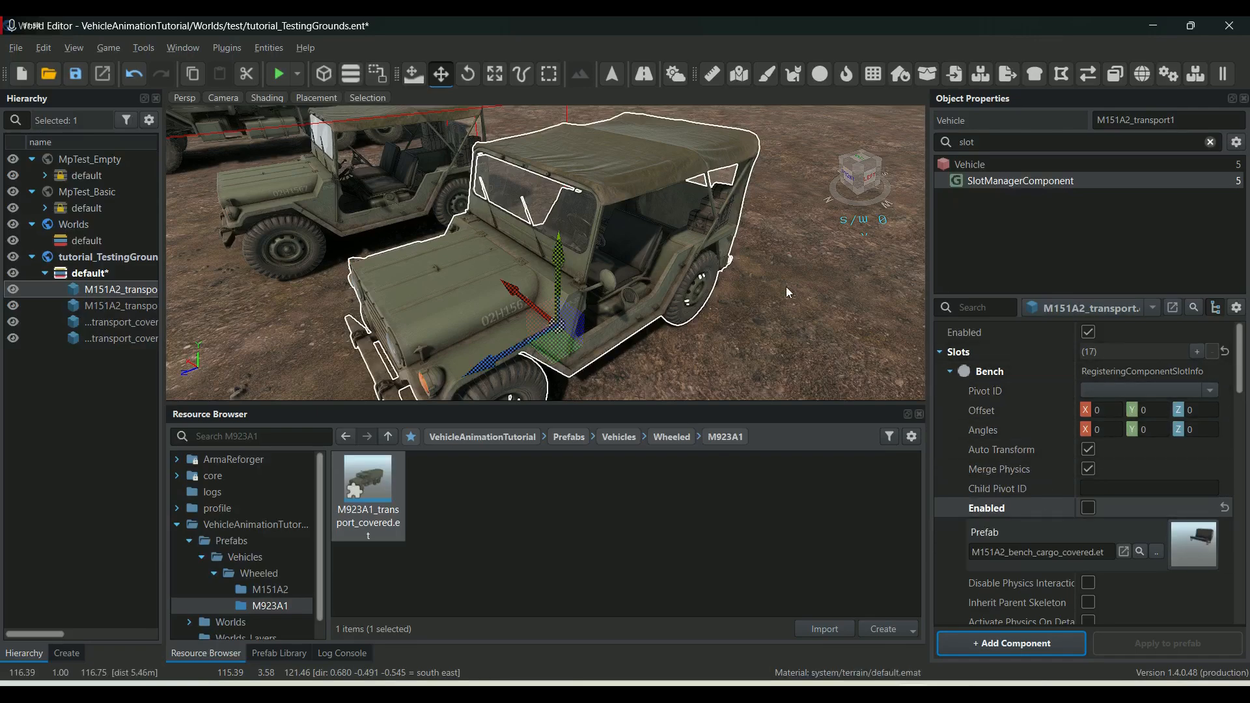
Check the M151A2_transport1 jeep's instance slots, and select the M923A1_transport_covered1 truck to examine its SlotManagerComponent slots.
scroll(784, 287, down, 5)
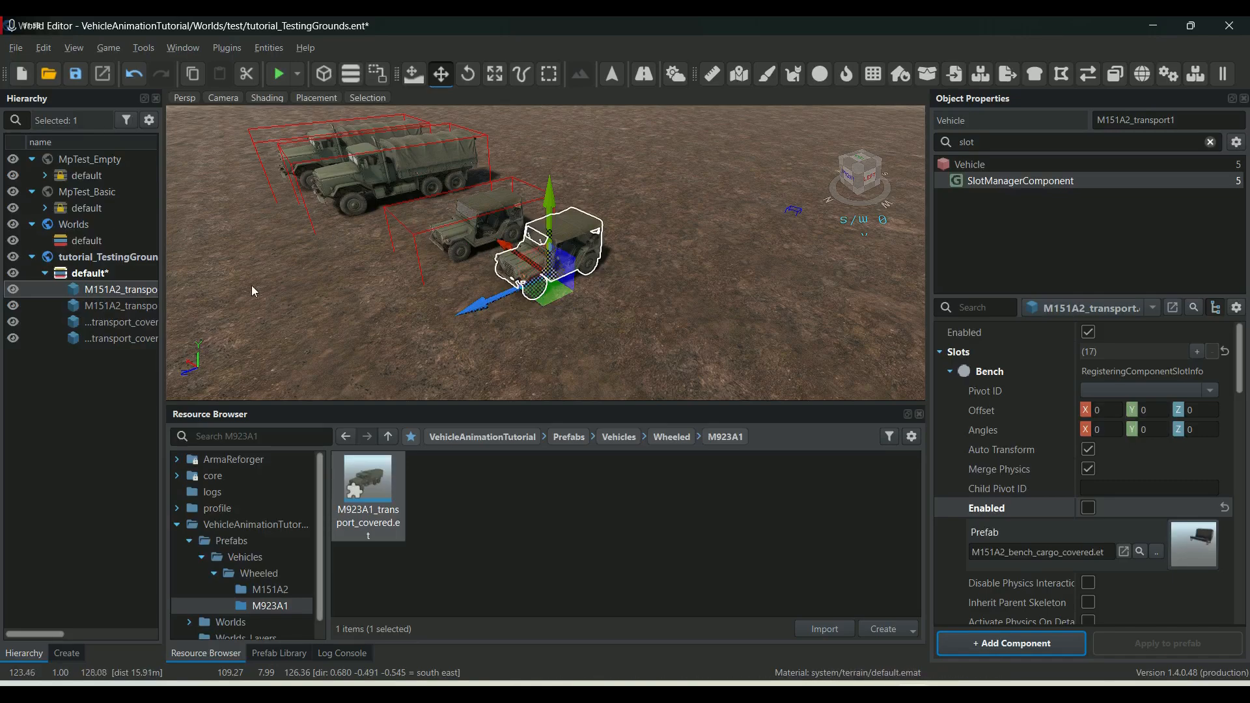
click(370, 193)
click(555, 277)
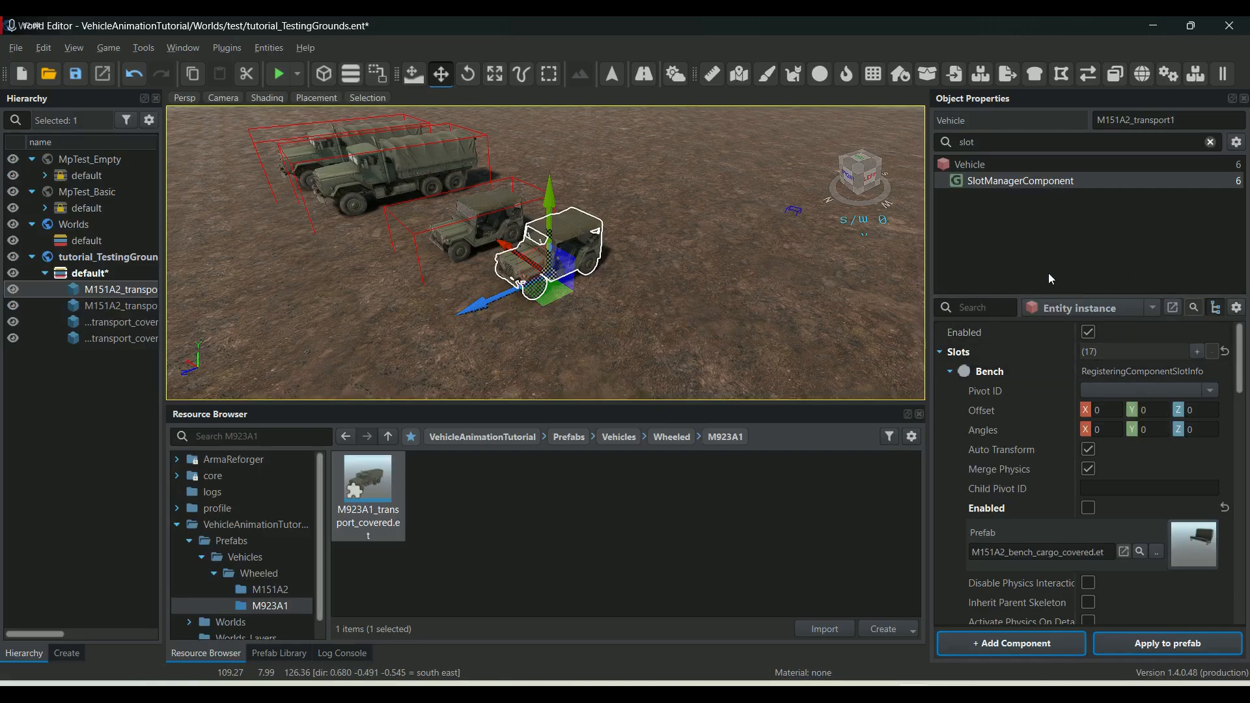
right_drag(599, 312, 710, 311)
key(a)
middle_drag(447, 245, 607, 327)
click(607, 326)
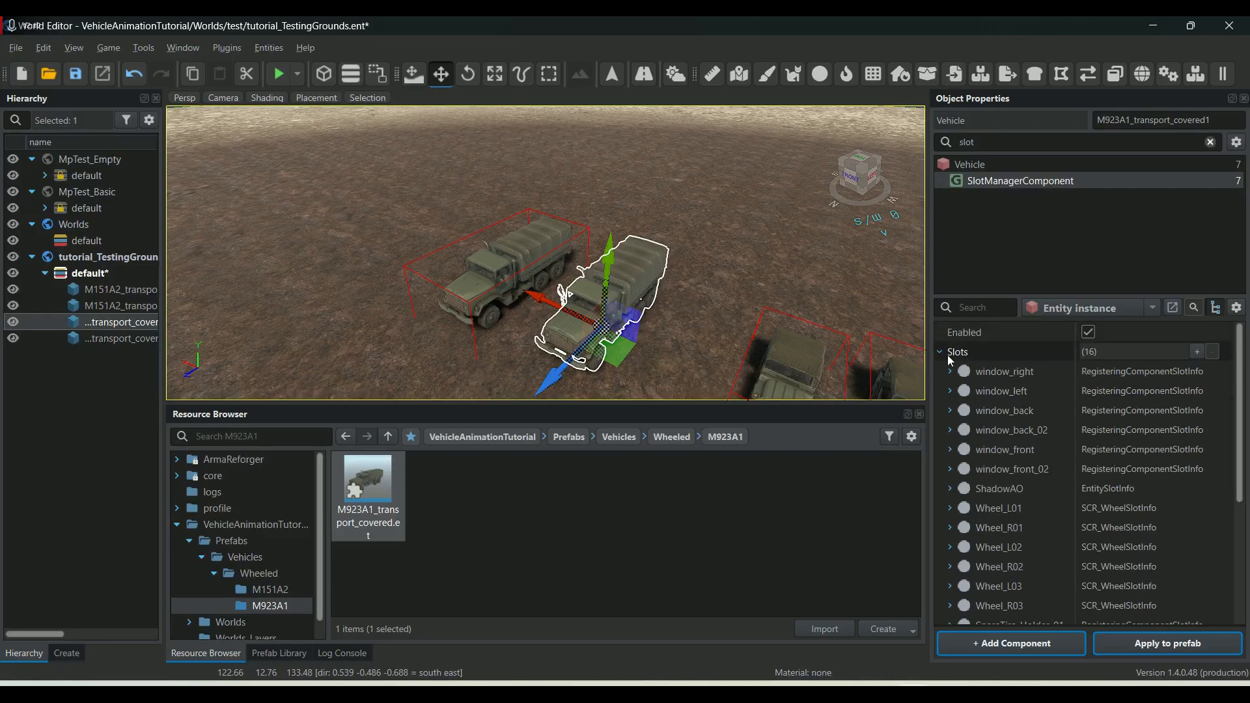
Search the M923A1_transport_covered1 instance's slots for "canv", clear the filter, and toggle its Cargo slot off and back on.
click(984, 306)
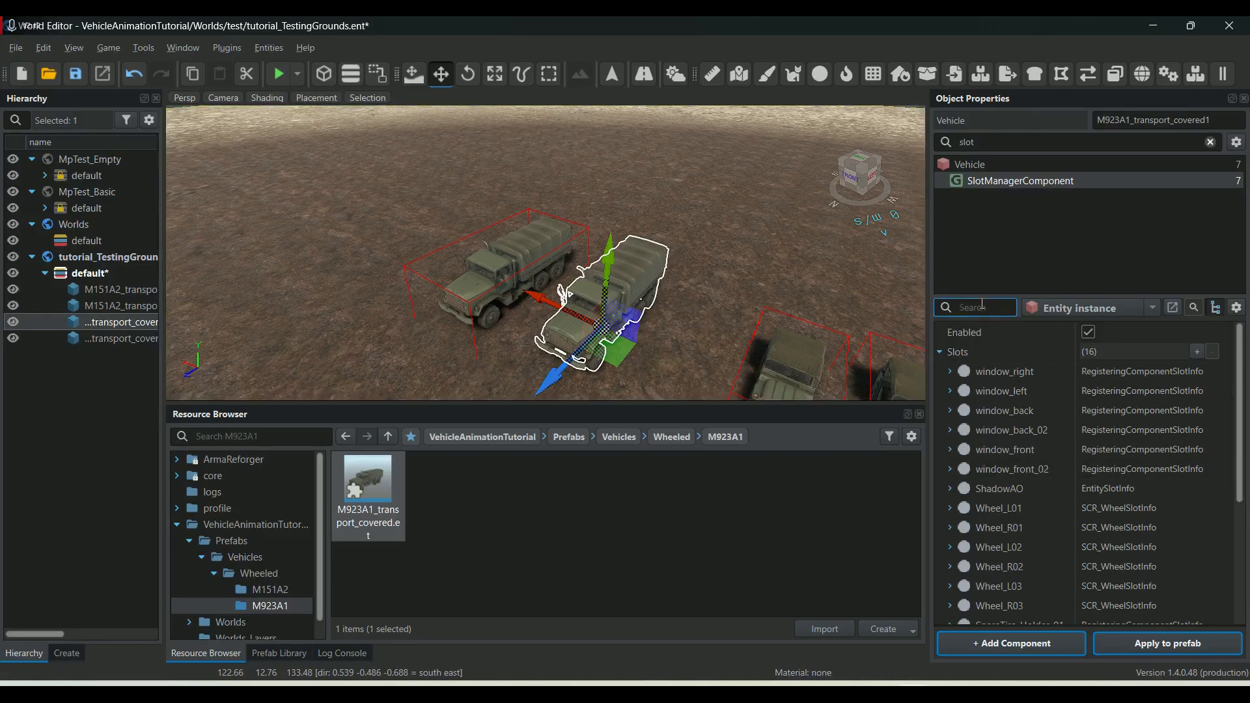
text(canv)
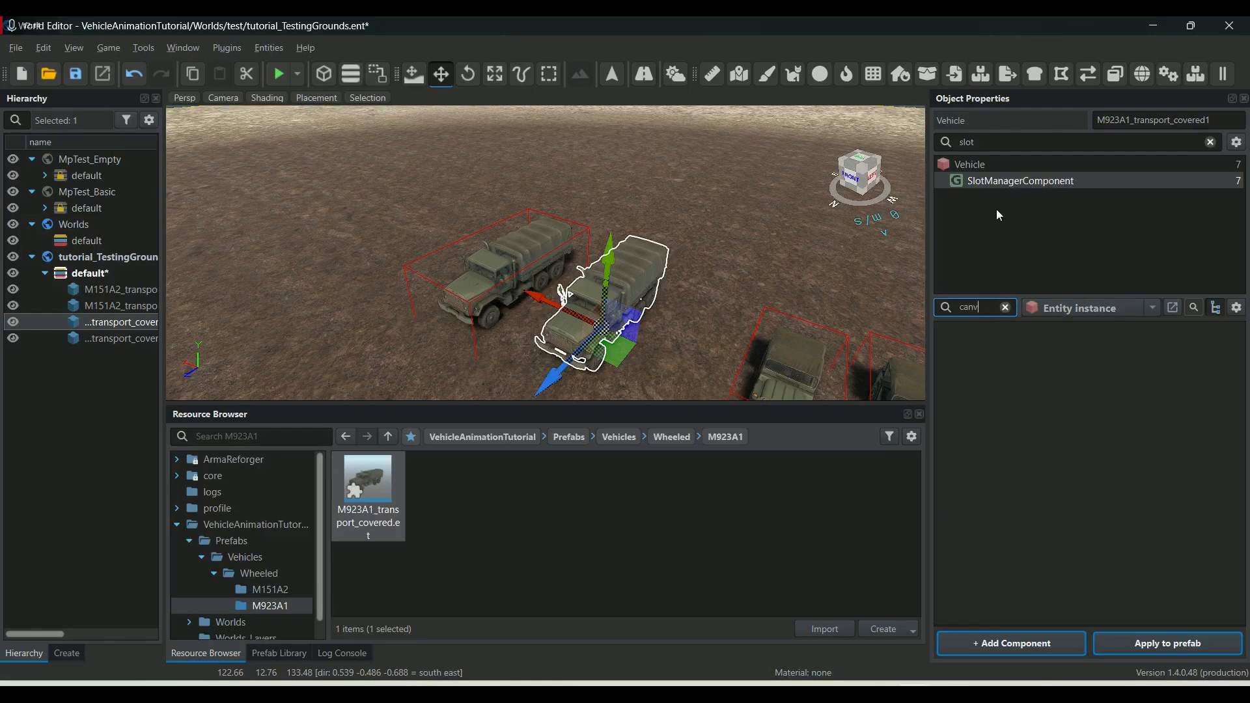
click(1006, 307)
scroll(1029, 415, down, 5)
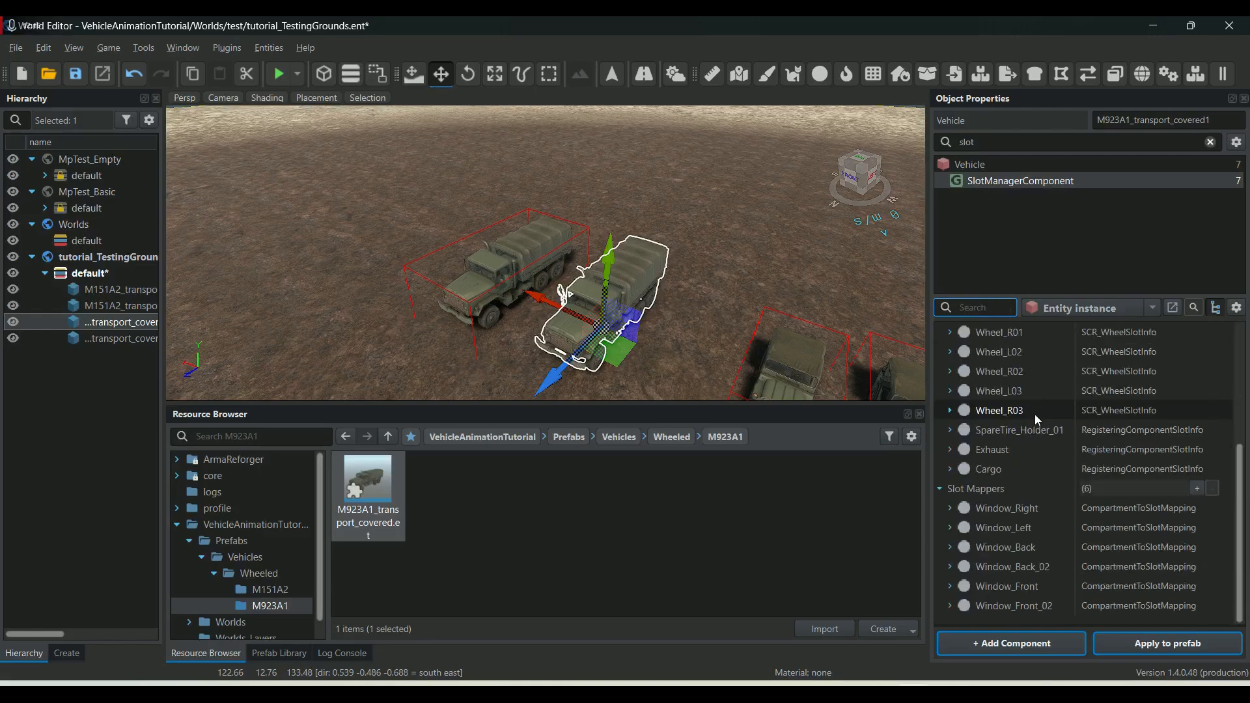
click(949, 469)
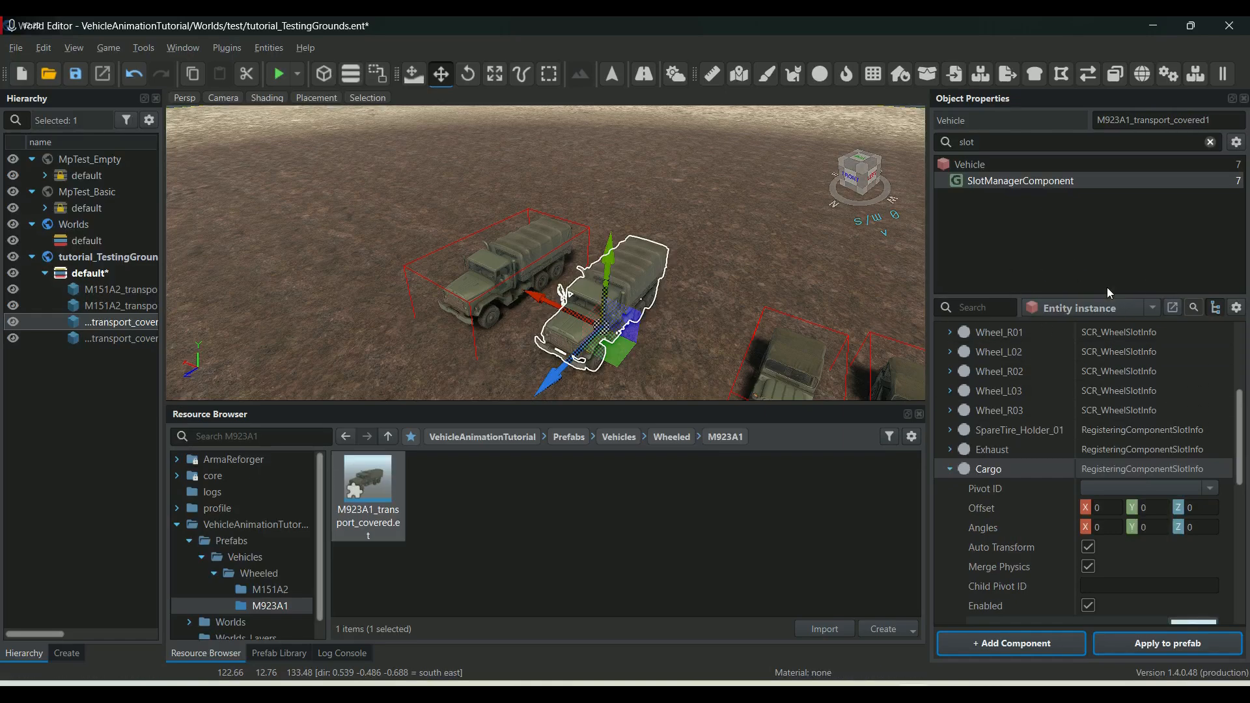
click(1088, 605)
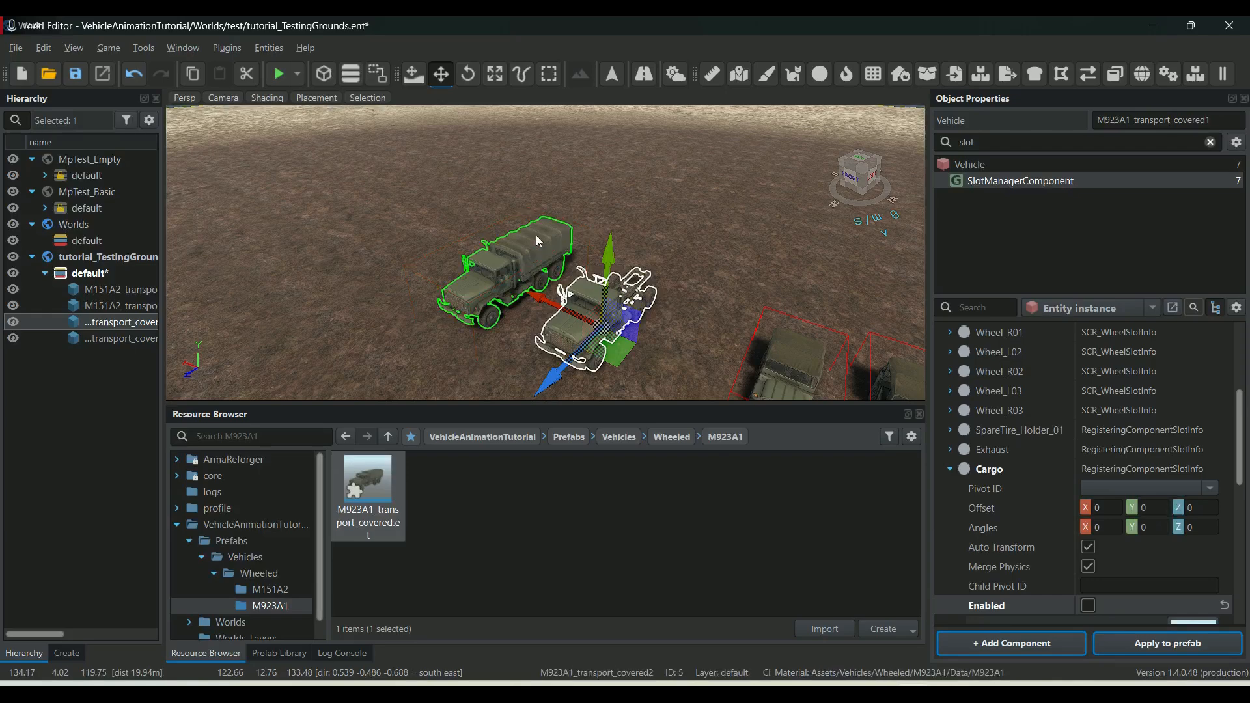
click(1088, 606)
Switch the truck's properties to M923A1_transport_covered.et (VehicleAnimationTutorial) and toggle the Cargo slot off and back on at that prefab level.
click(1146, 309)
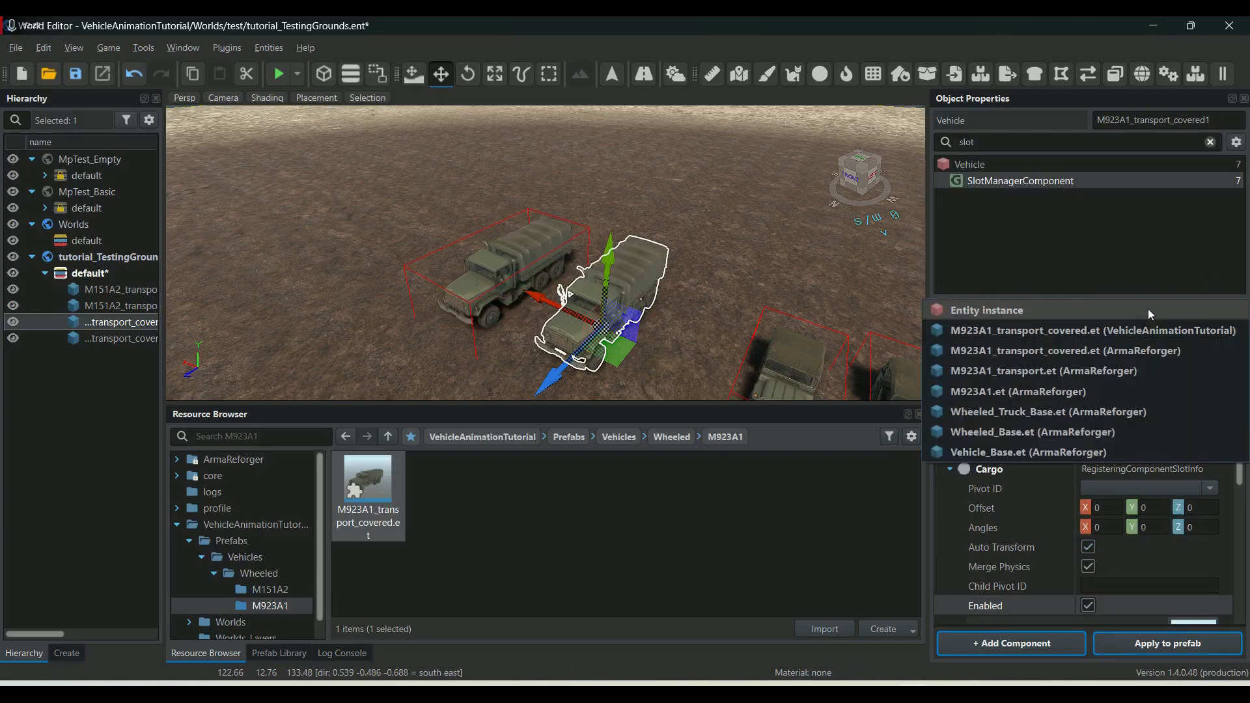
click(1080, 331)
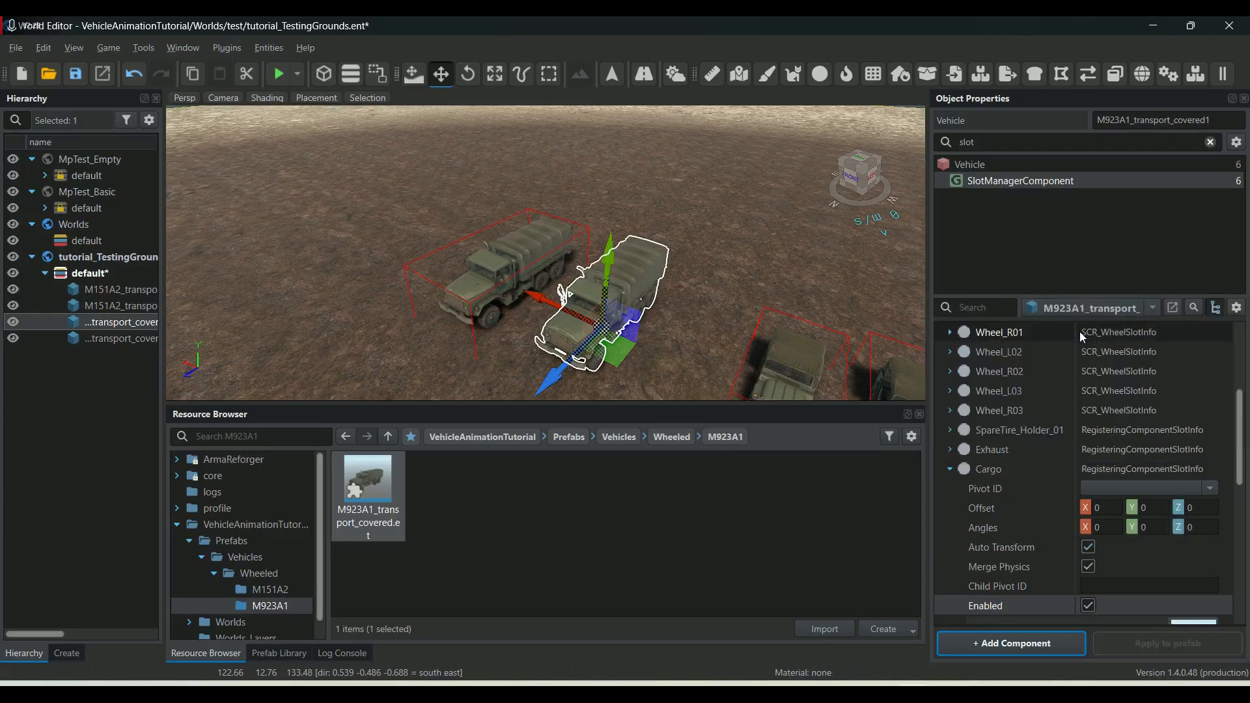
click(1089, 606)
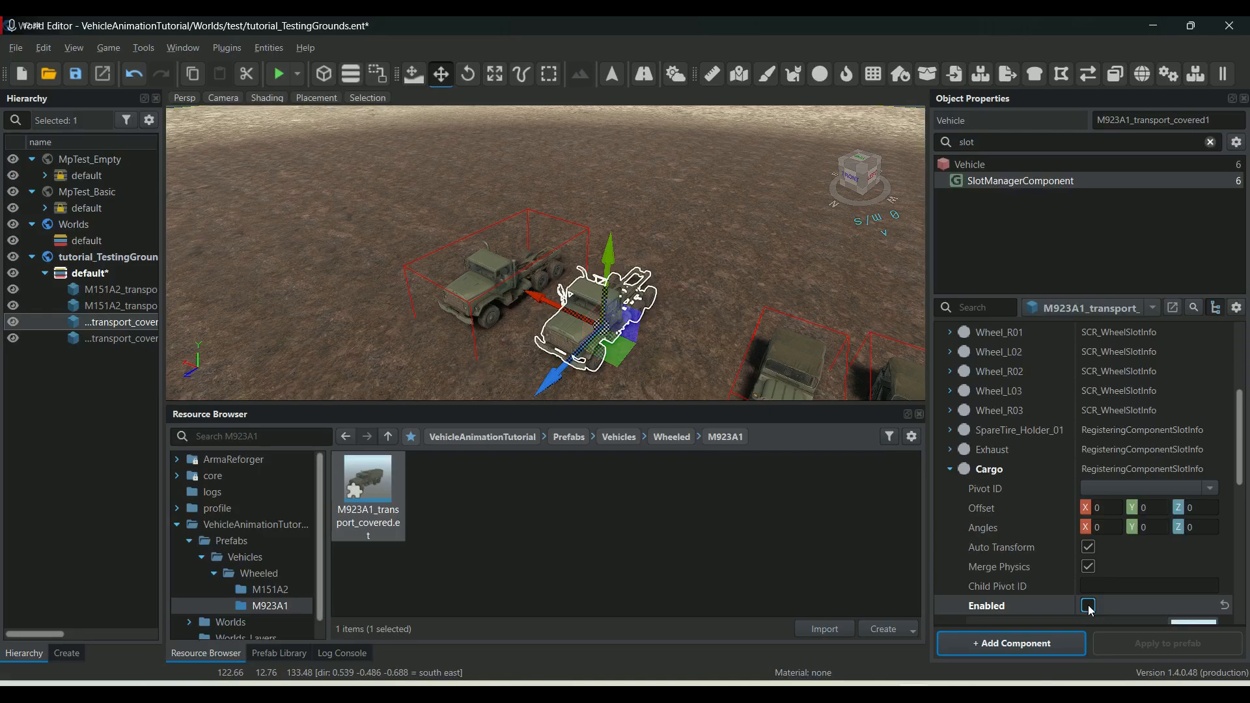
click(950, 469)
Remove the existing jeeps and trucks from the test world.
middle_drag(771, 321, 732, 302)
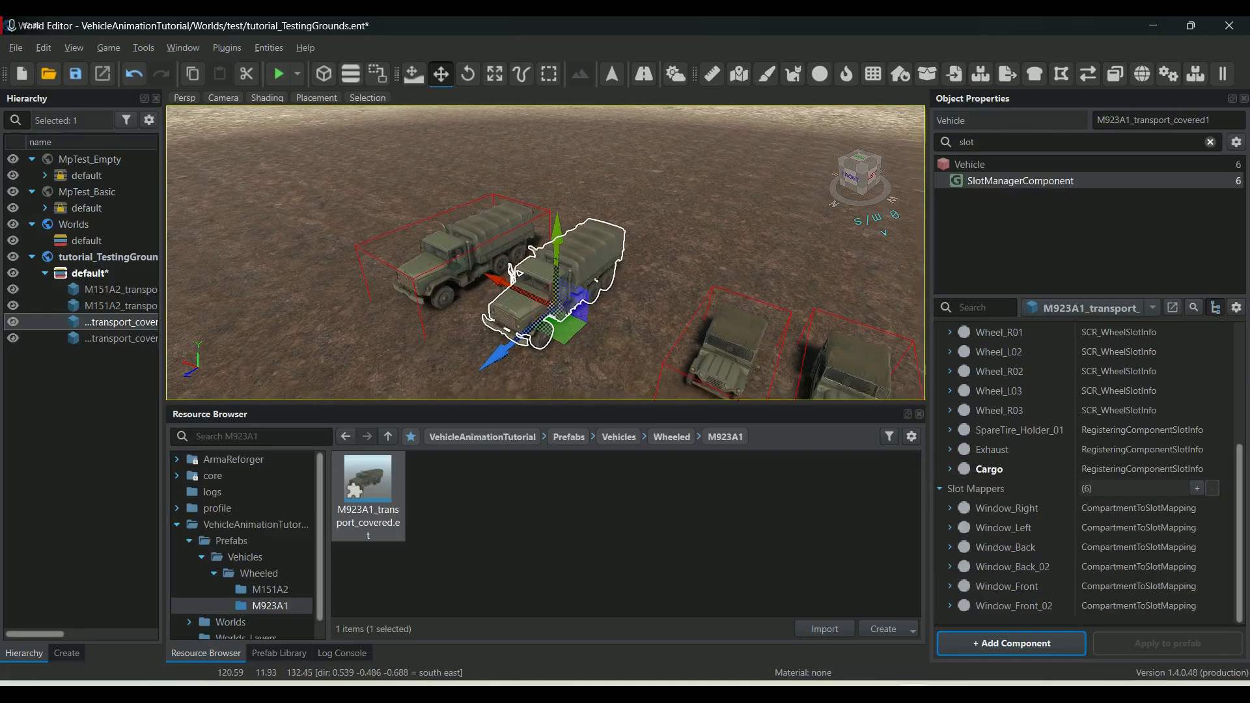
middle_drag(517, 240, 327, 162)
scroll(328, 162, down, 2)
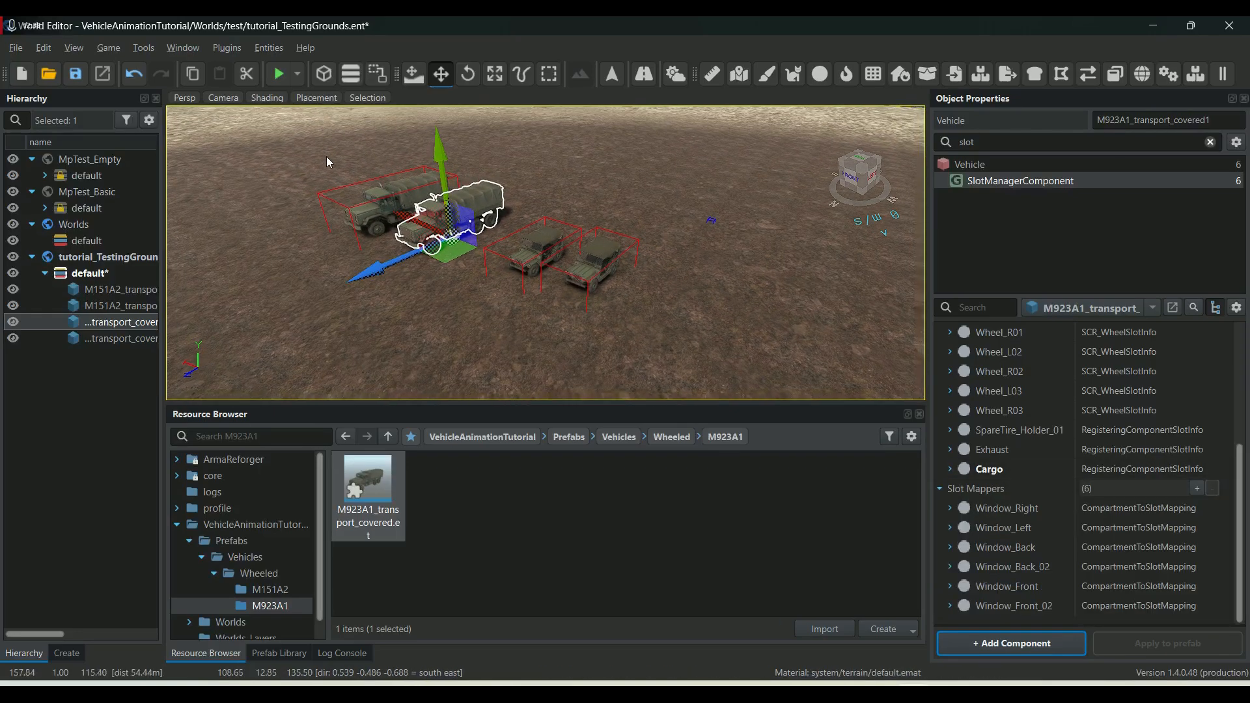
drag(307, 147, 776, 355)
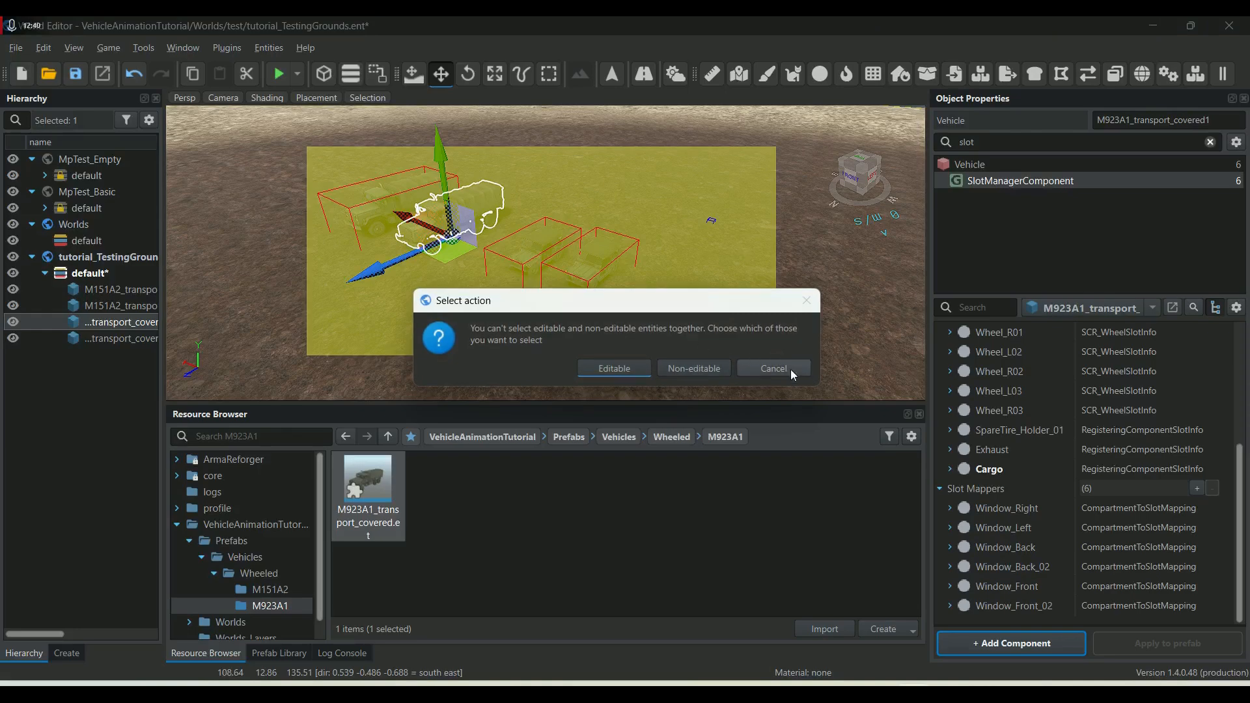
click(774, 369)
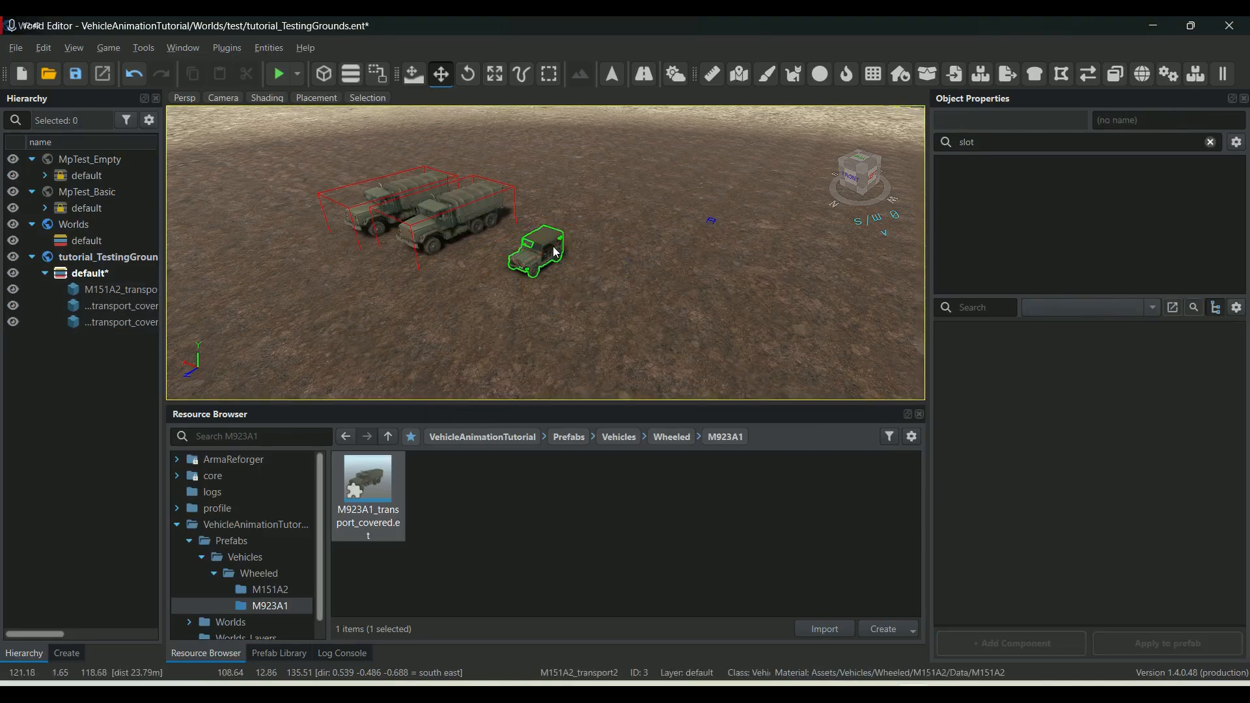
key(ctrl+z)
key(ctrl+z)
key(ctrl+z)
key(ctrl+z)
Place one M923A1_transport_covered truck and one M151A2_transport jeep side by side from the VehicleAnimationTutorial prefabs and save the world.
drag(399, 468, 457, 334)
click(266, 590)
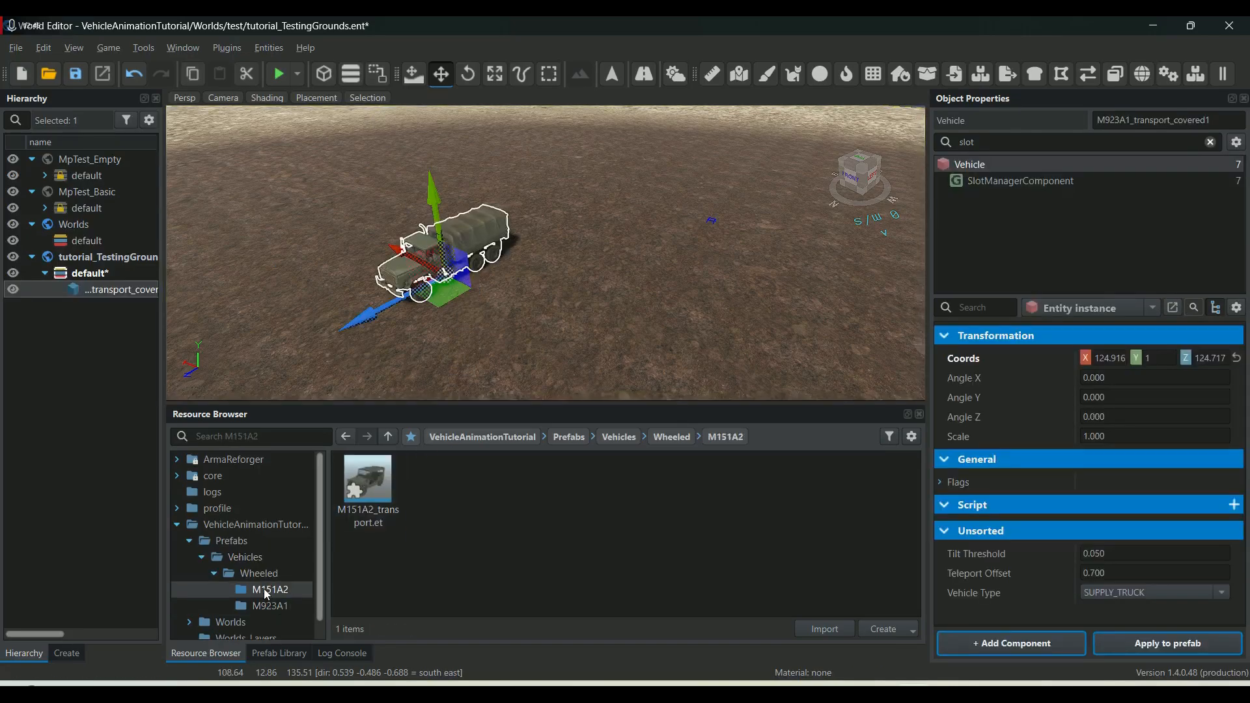
drag(368, 482, 557, 303)
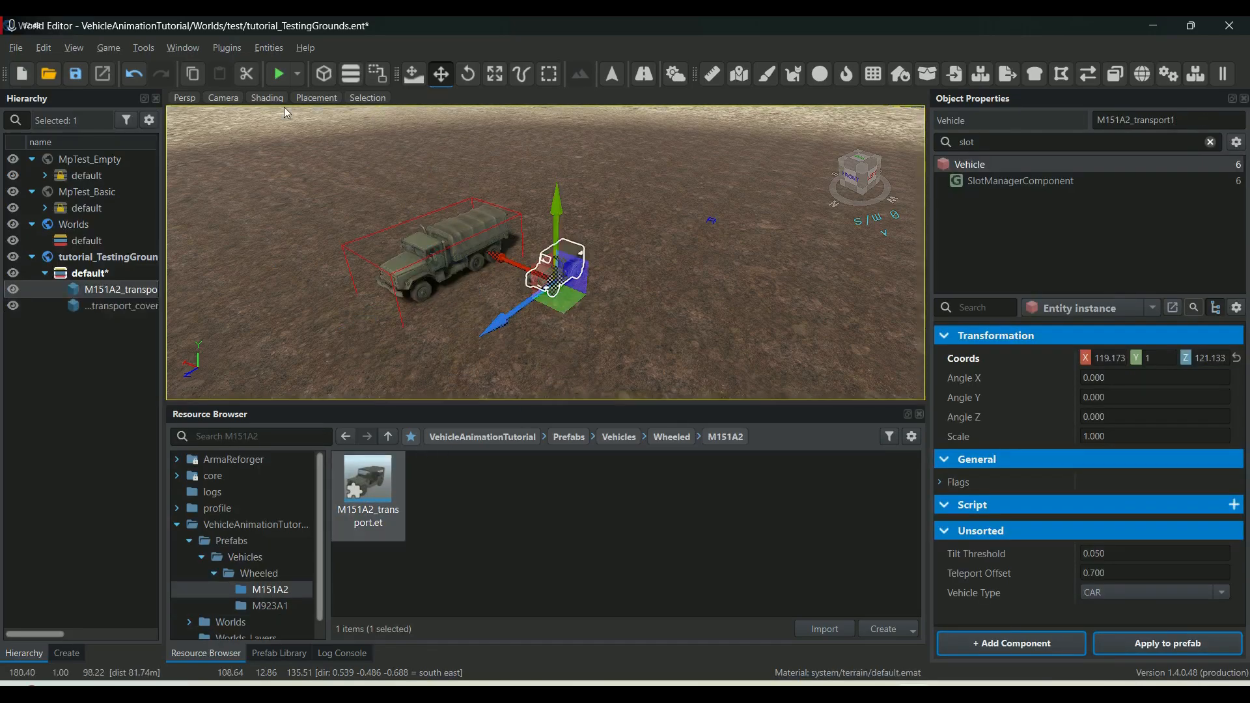
click(76, 74)
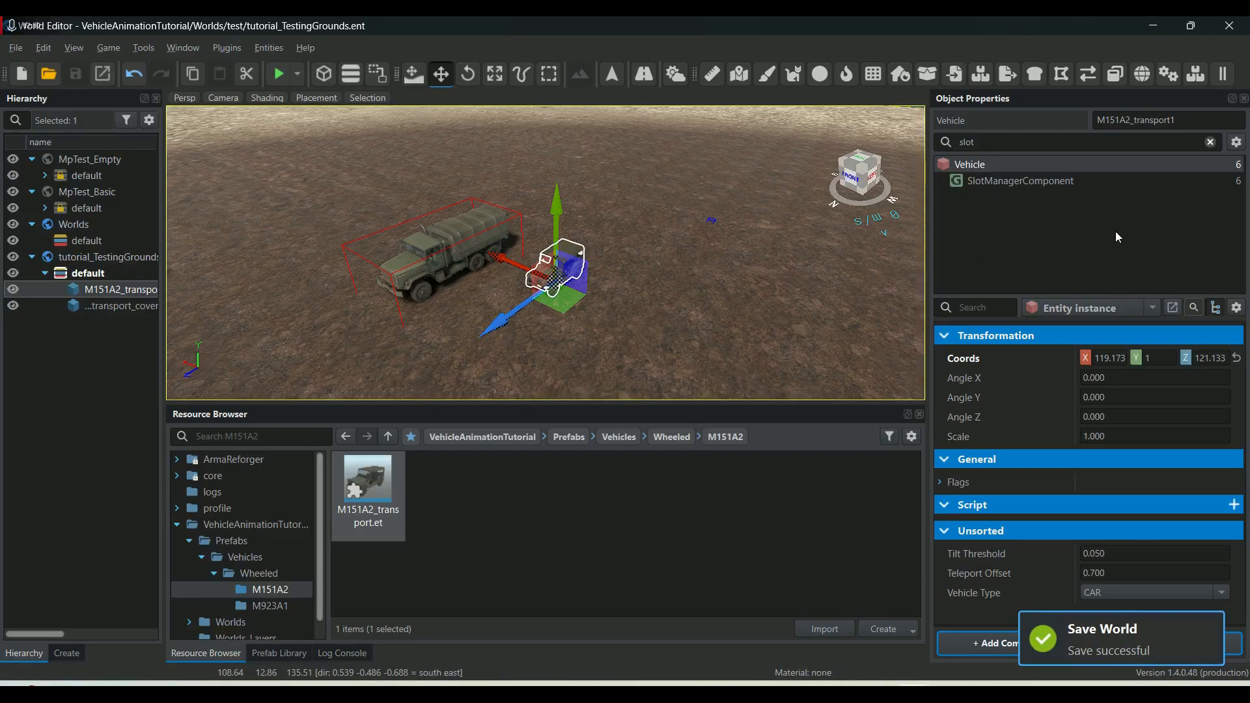
Filter the components by "anima" and compare the VehicleAnimationComponent settings of the jeep and the truck.
double_click(1036, 140)
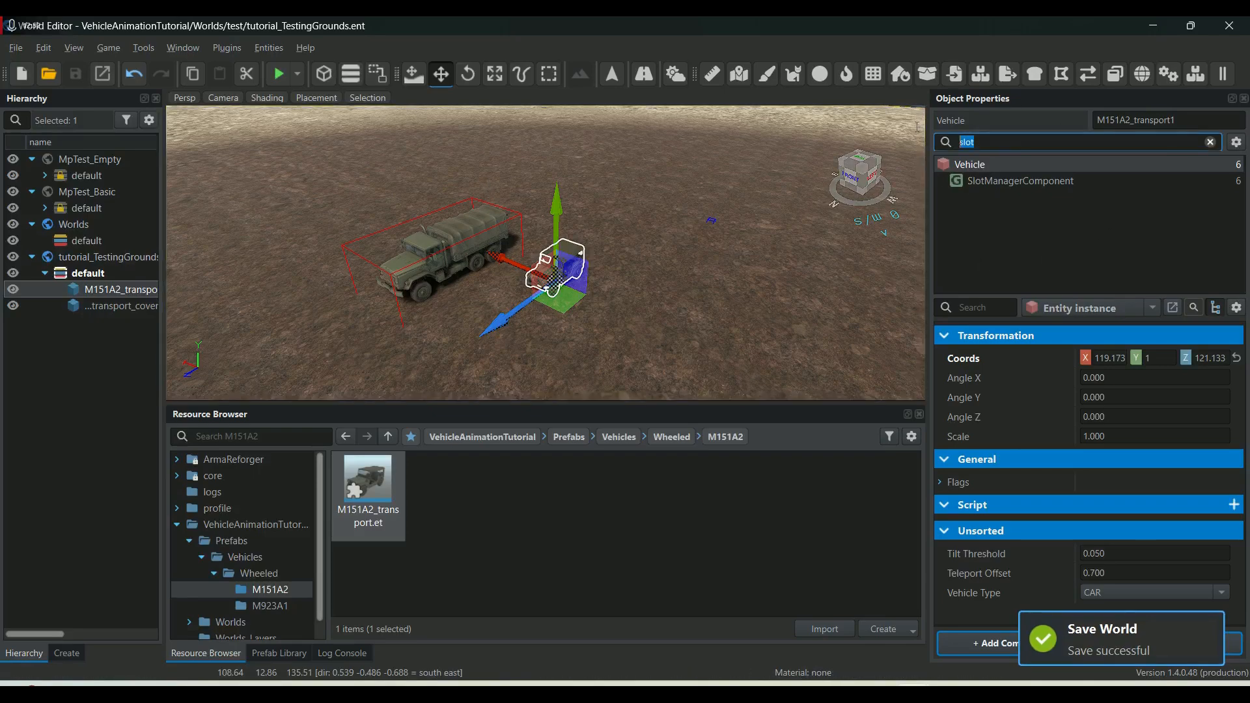
text(anima)
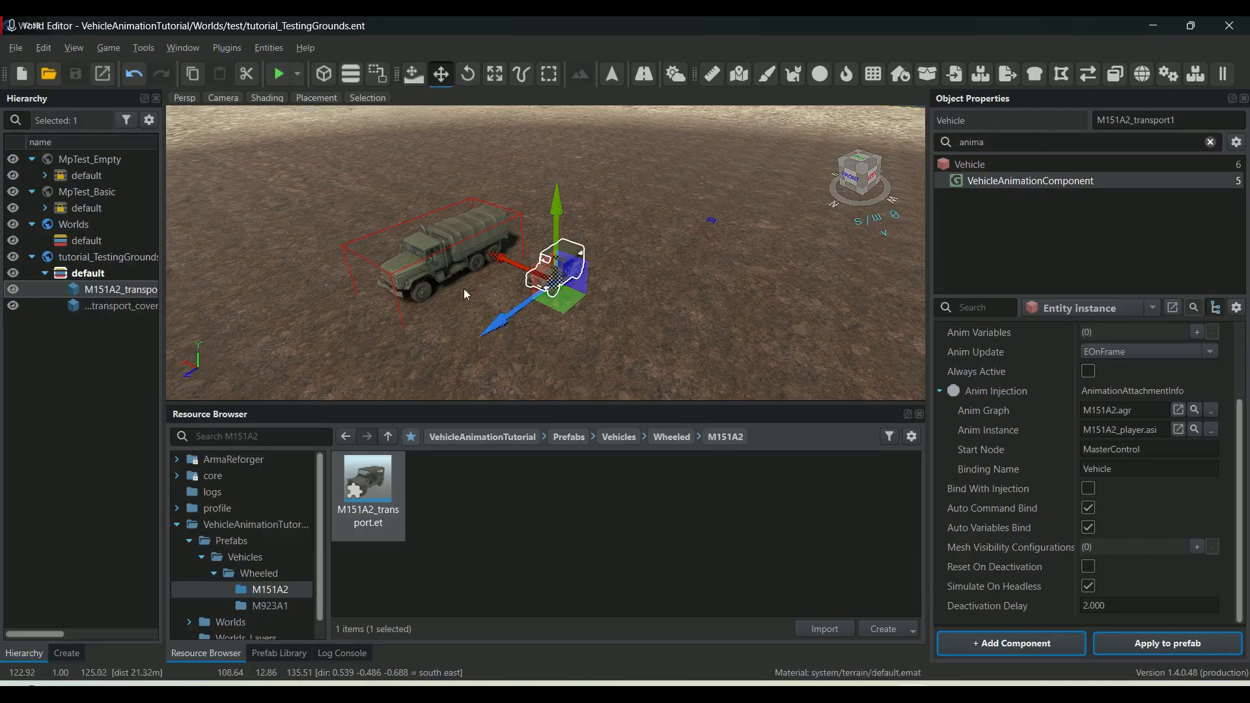
click(432, 260)
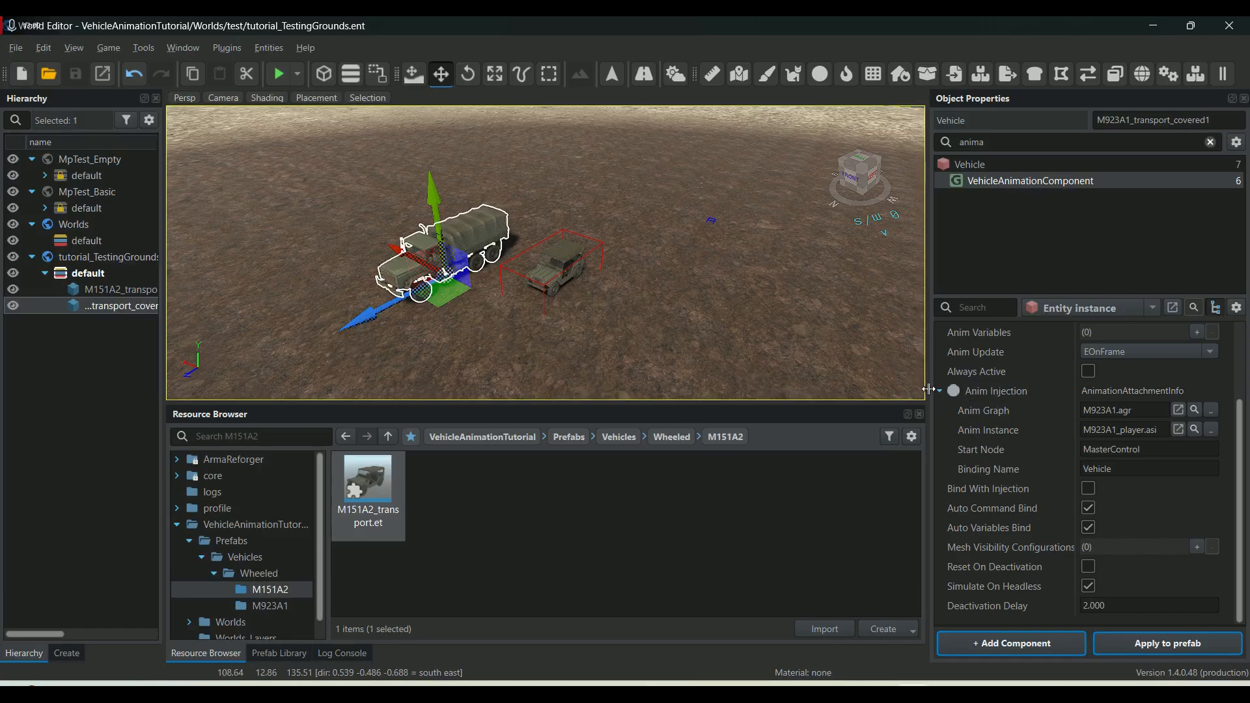
drag(928, 391, 737, 391)
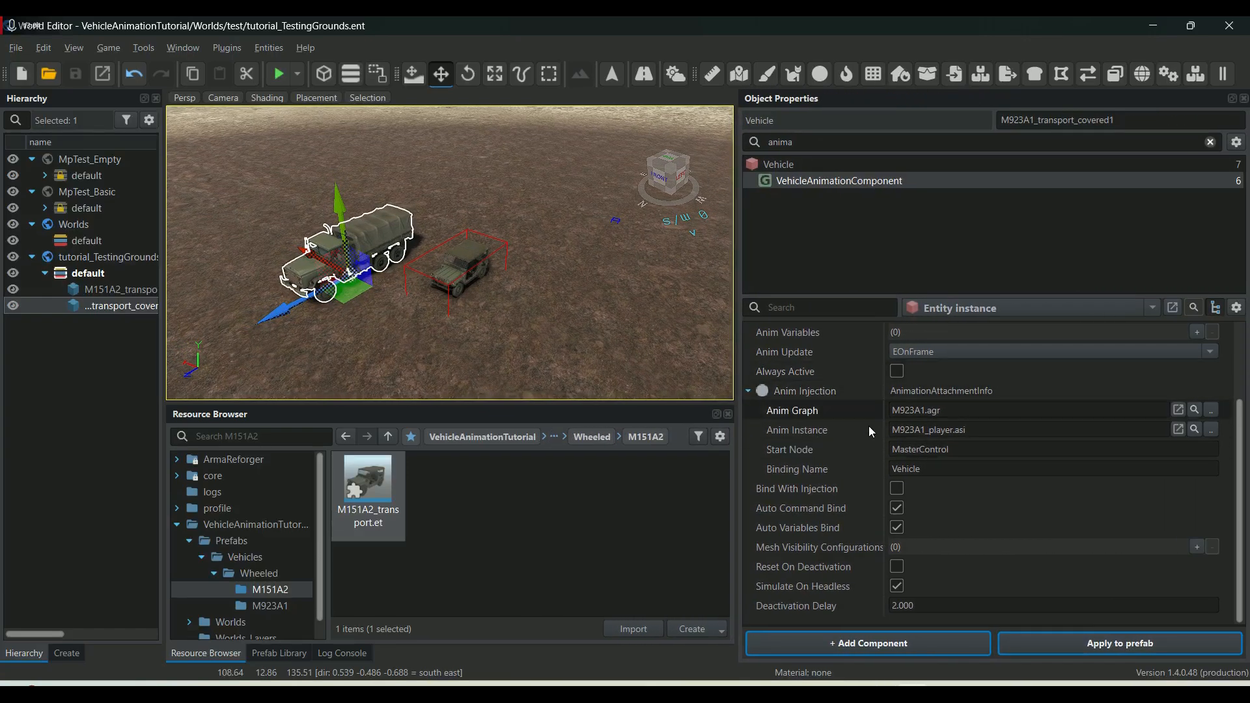
scroll(1024, 454, up, 2)
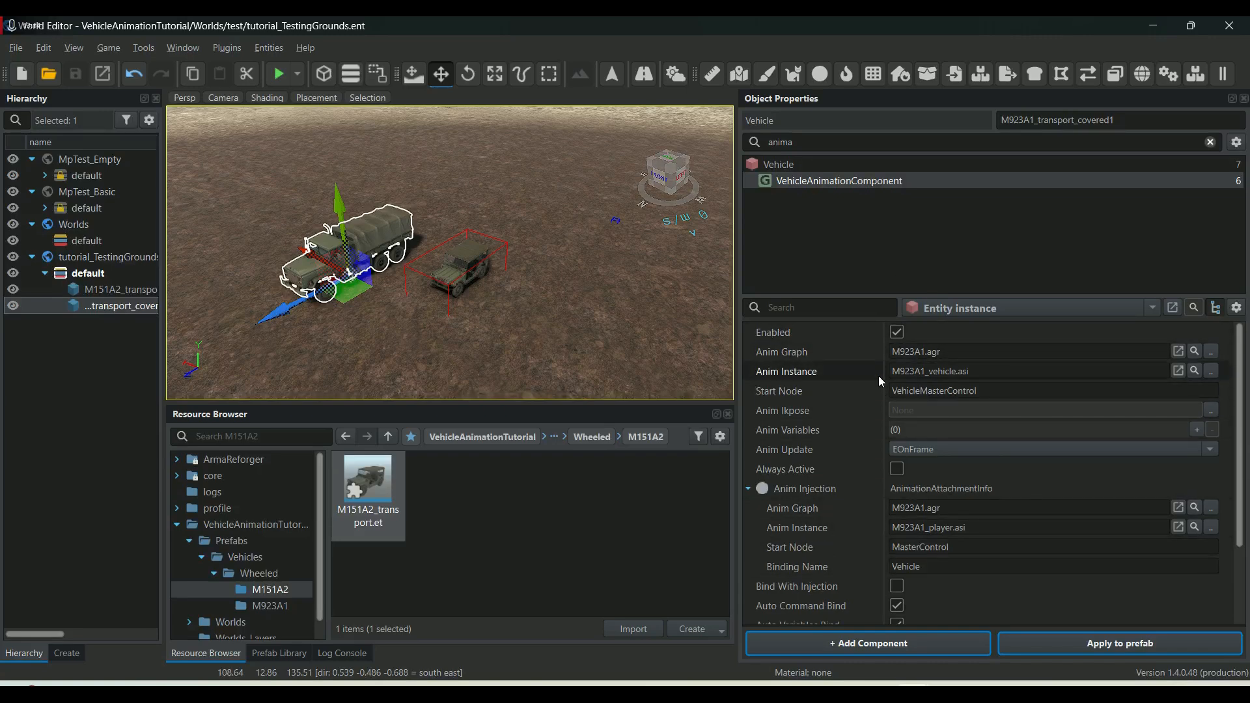
click(459, 273)
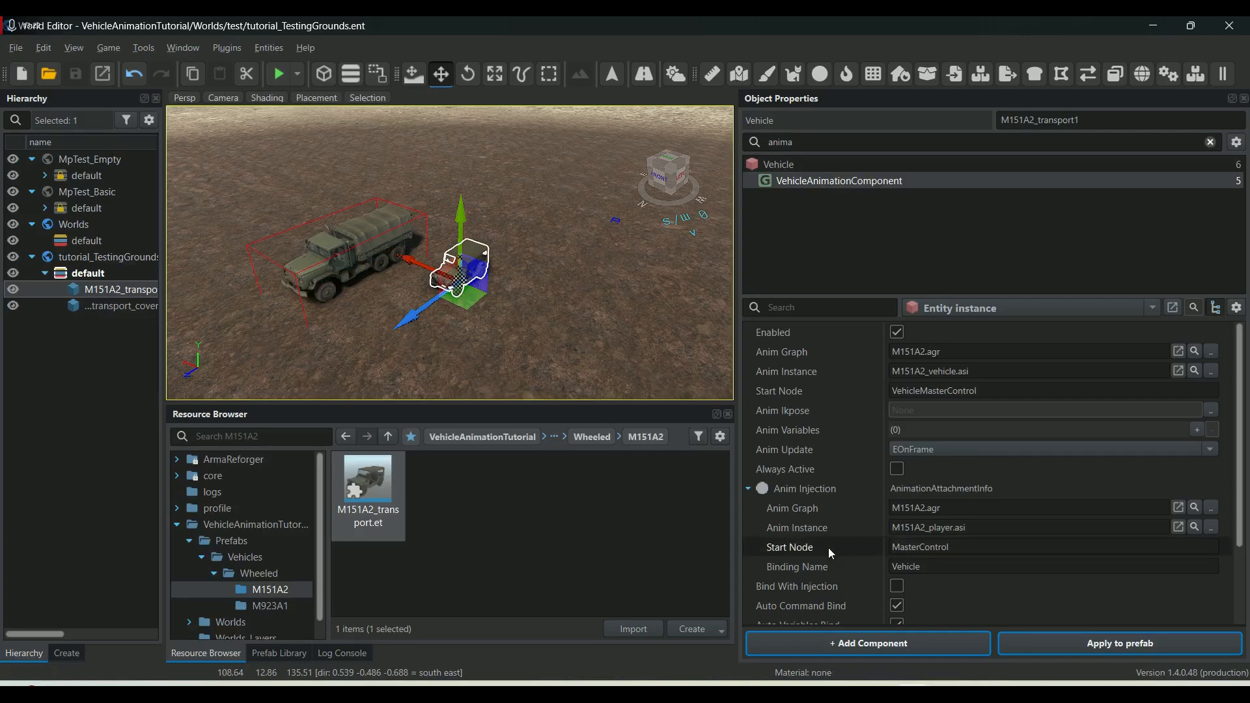
mouse_move(911, 683)
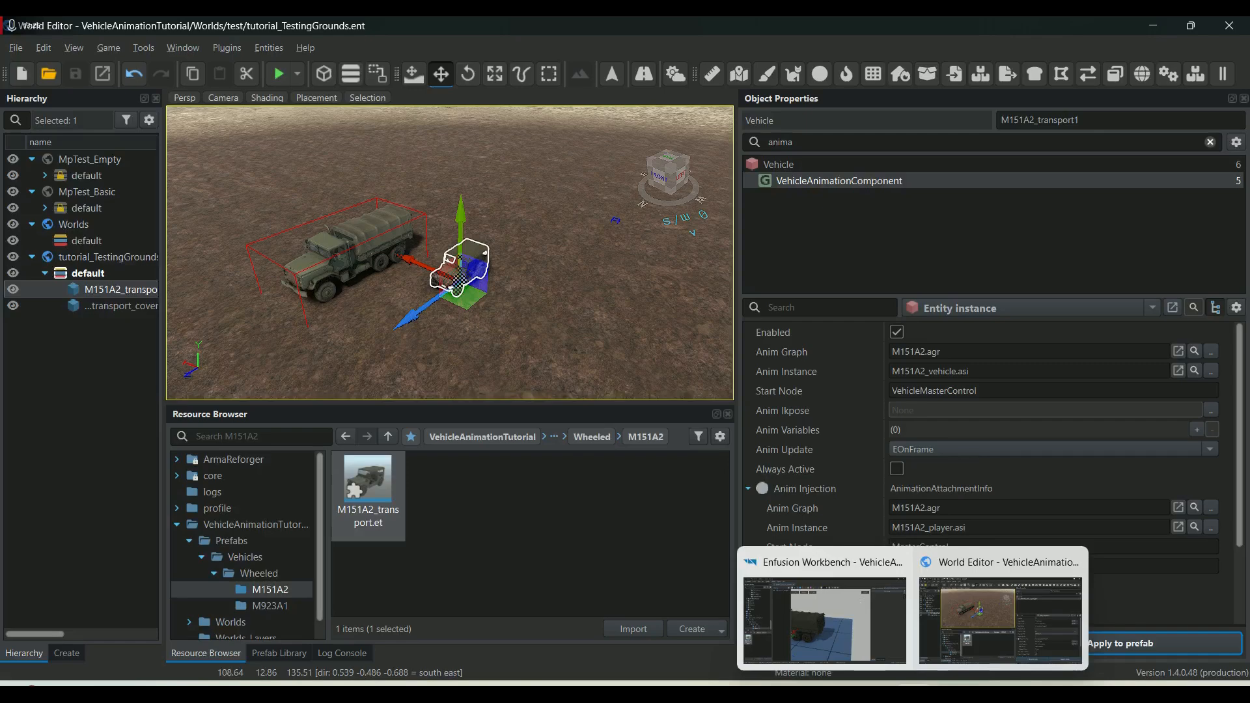
click(845, 564)
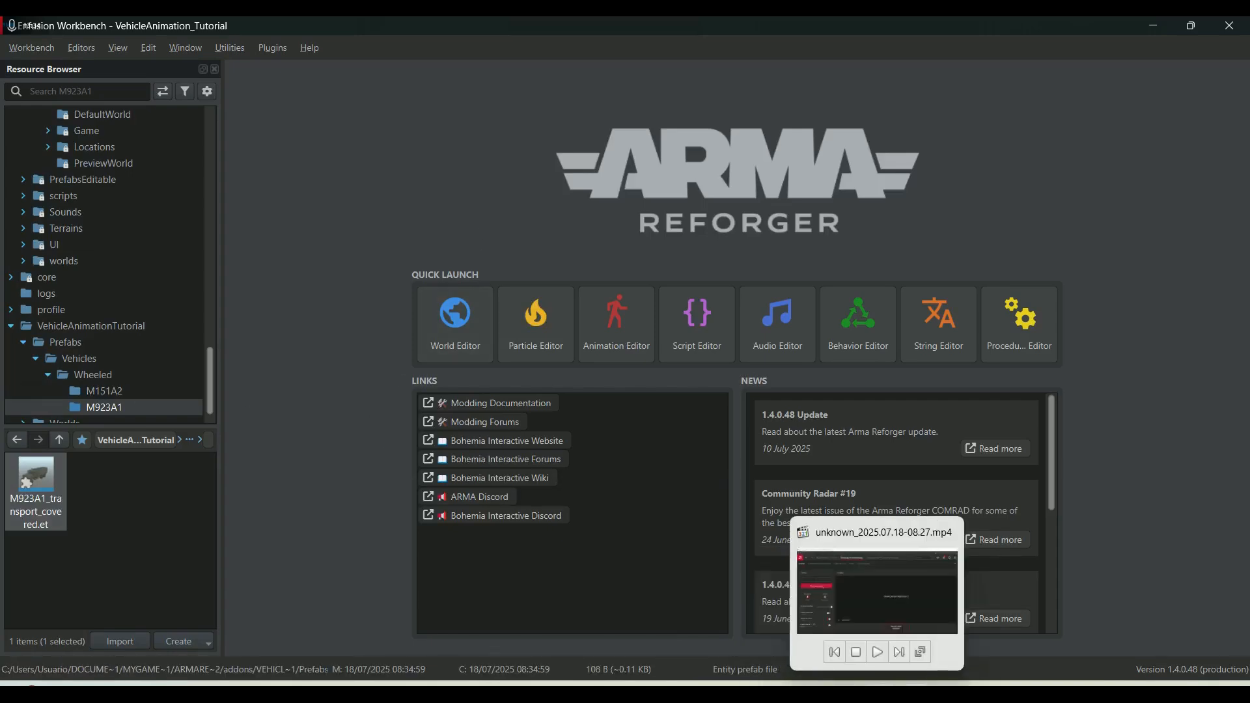
mouse_move(913, 682)
click(1003, 576)
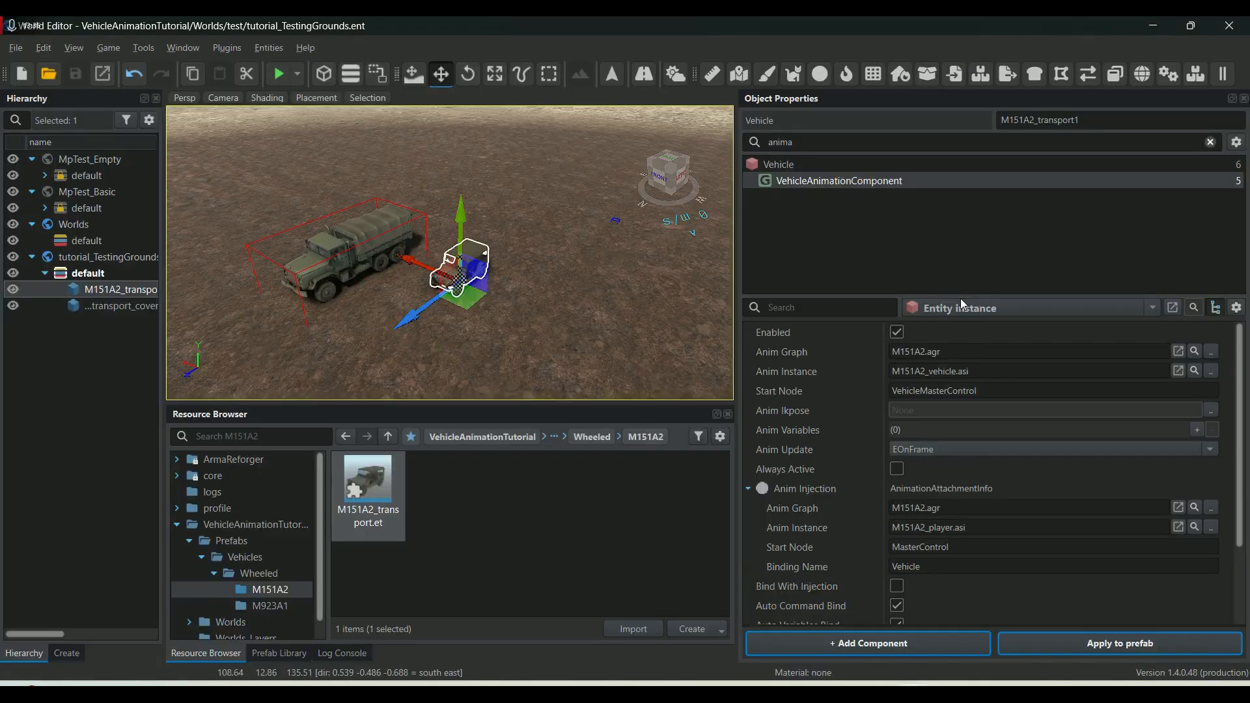
Locate the jeep's M151A2.agr anim graph, open the M151A2.aw workspace beside it in Animation Editor, and return to World Editor.
click(1195, 353)
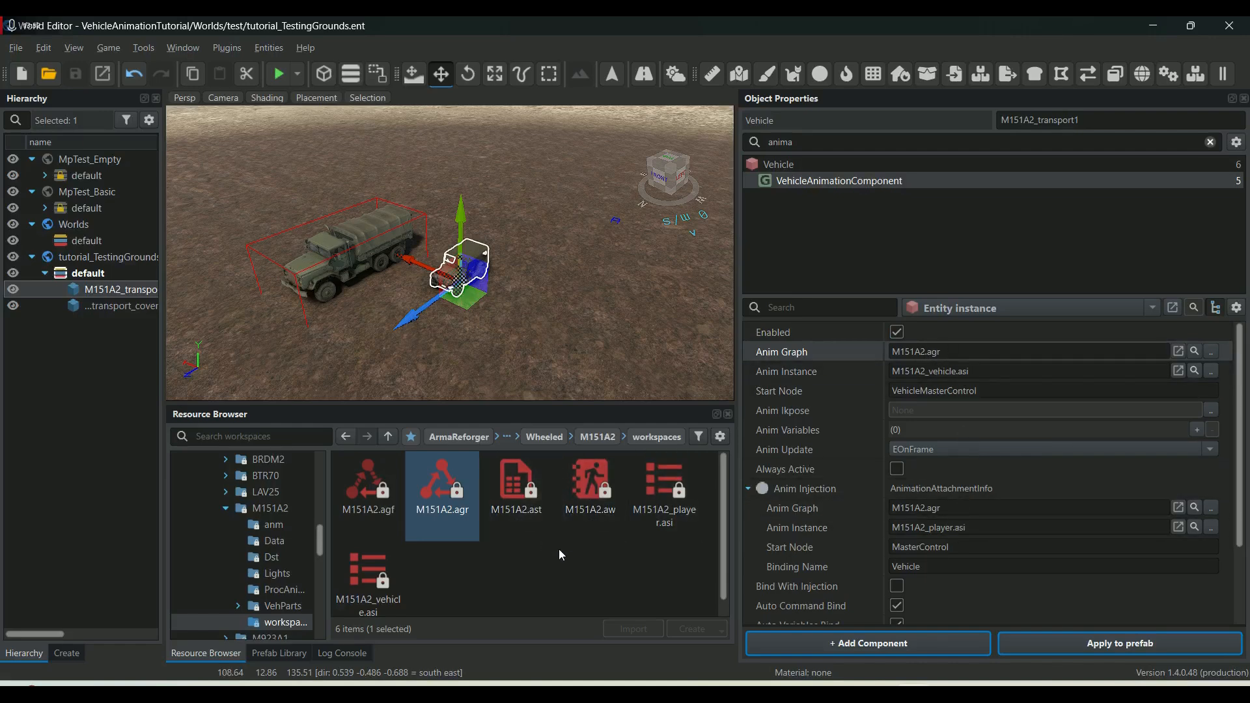
click(602, 518)
double_click(589, 478)
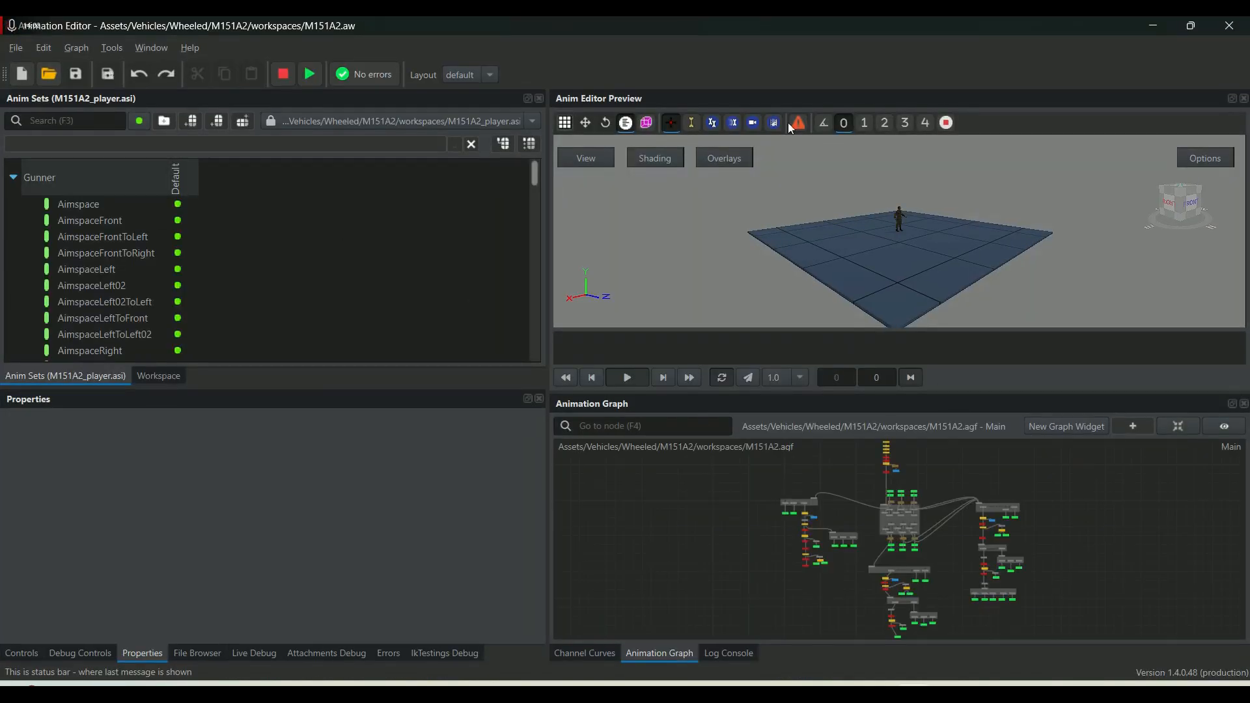
mouse_move(915, 690)
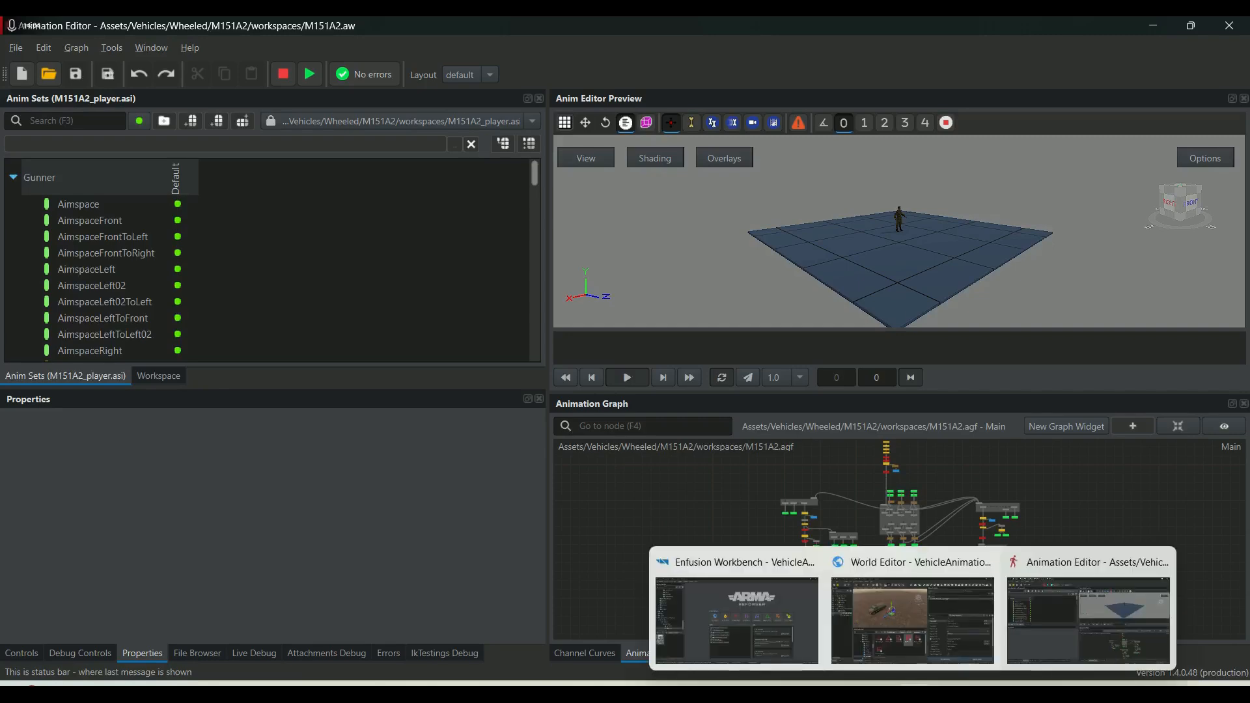
click(924, 573)
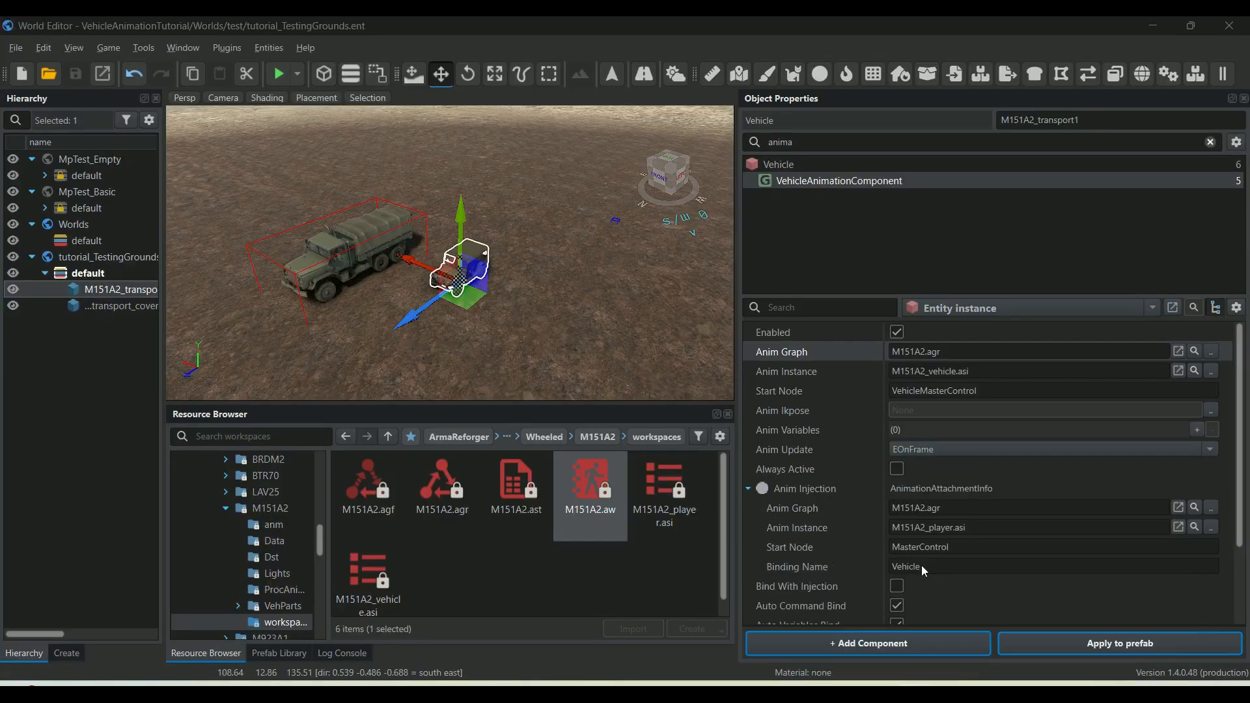
Locate the truck's M923A1.agr anim graph, open the M923A1.aw workspace in Animation Editor to inspect it, and close that editor.
click(334, 248)
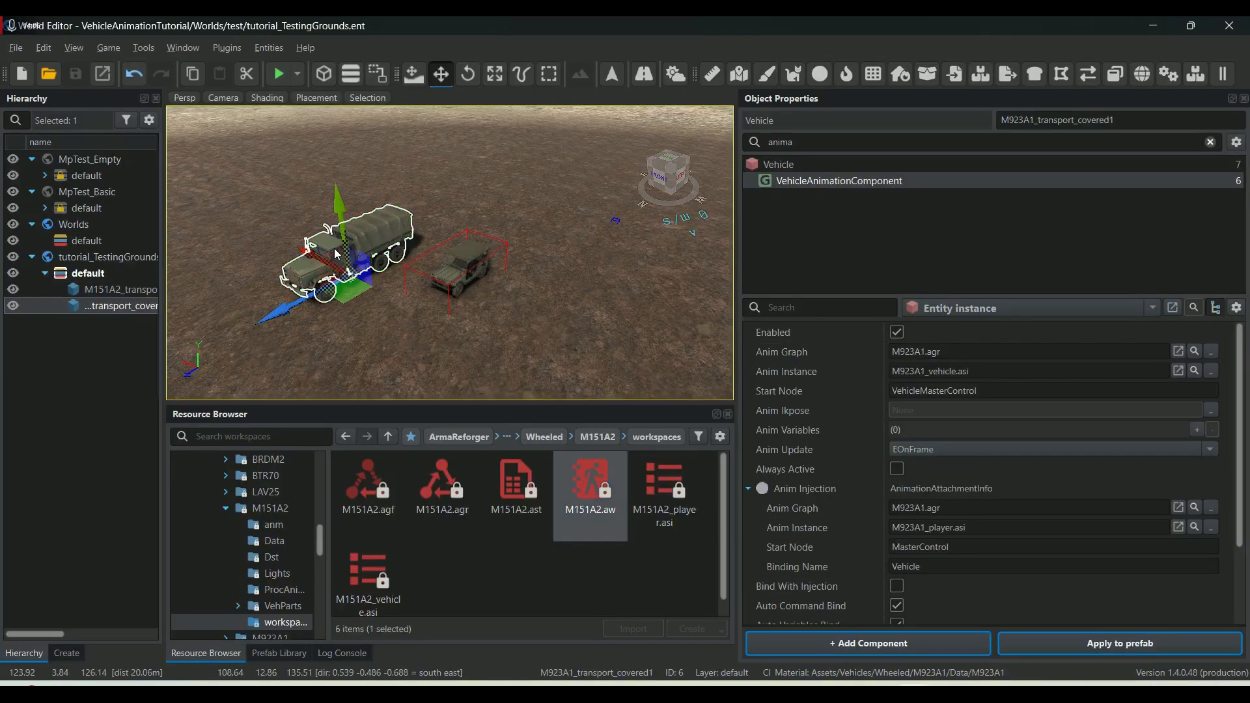
click(1194, 351)
double_click(589, 503)
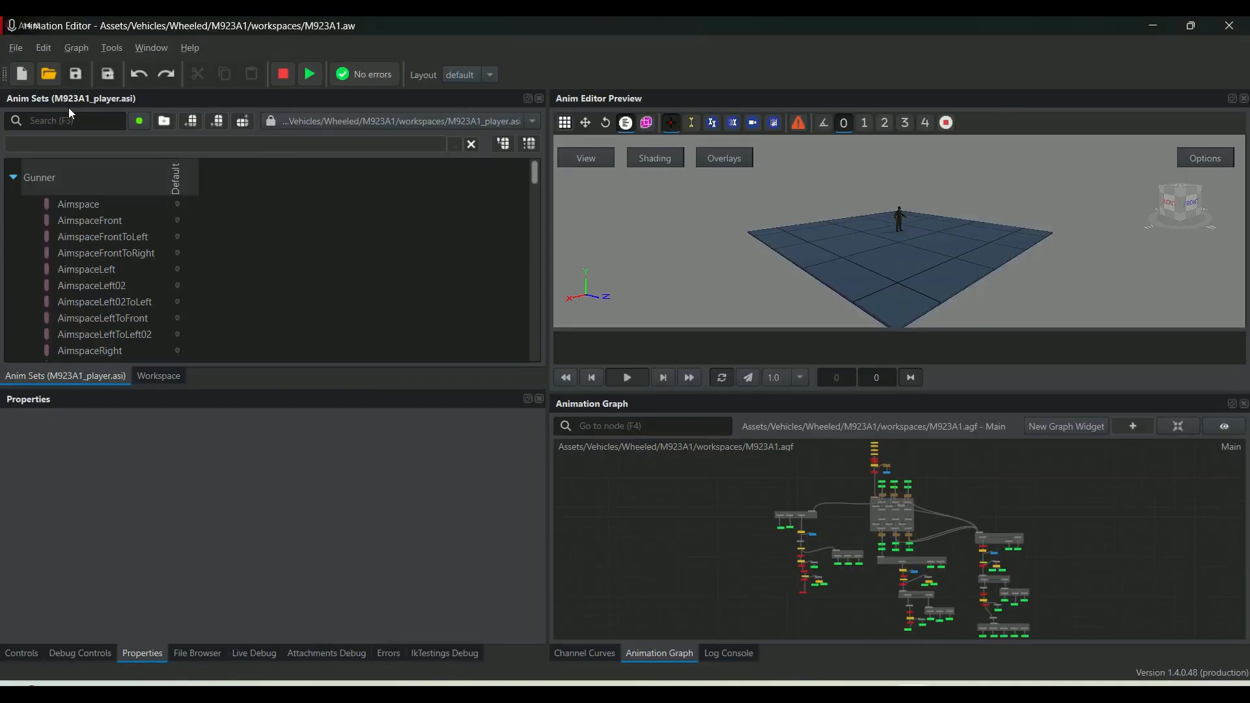
click(1230, 26)
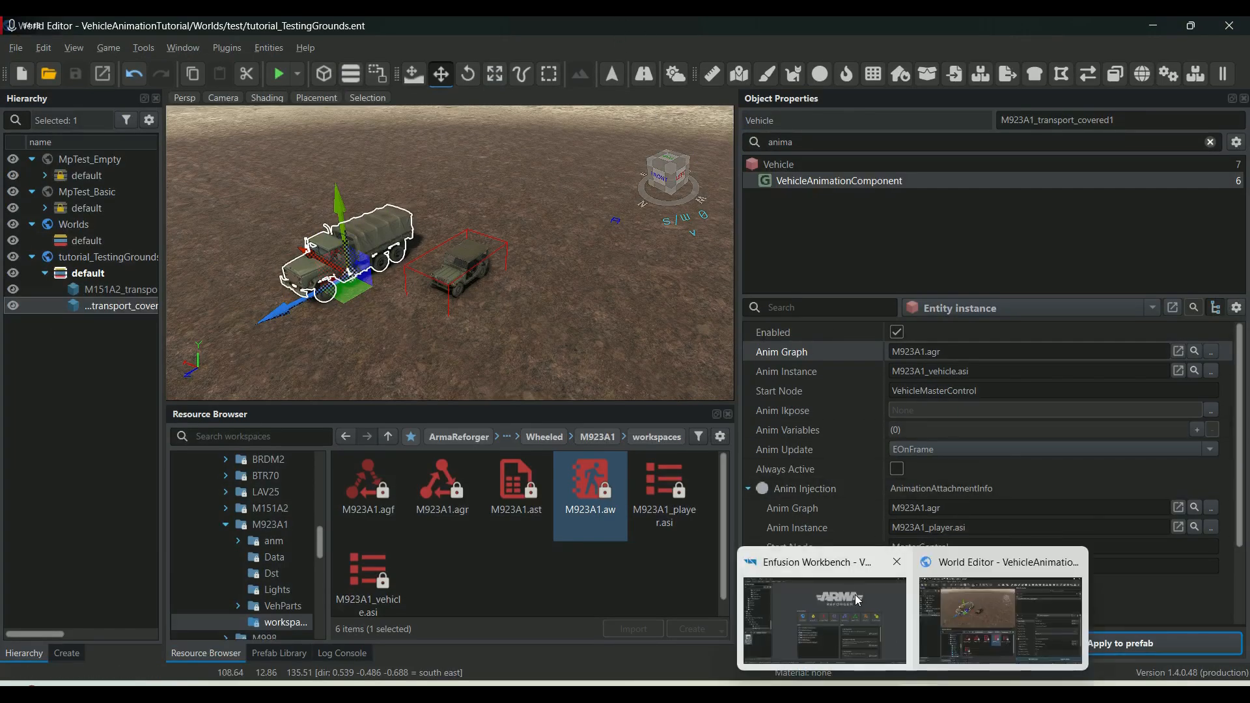
click(837, 568)
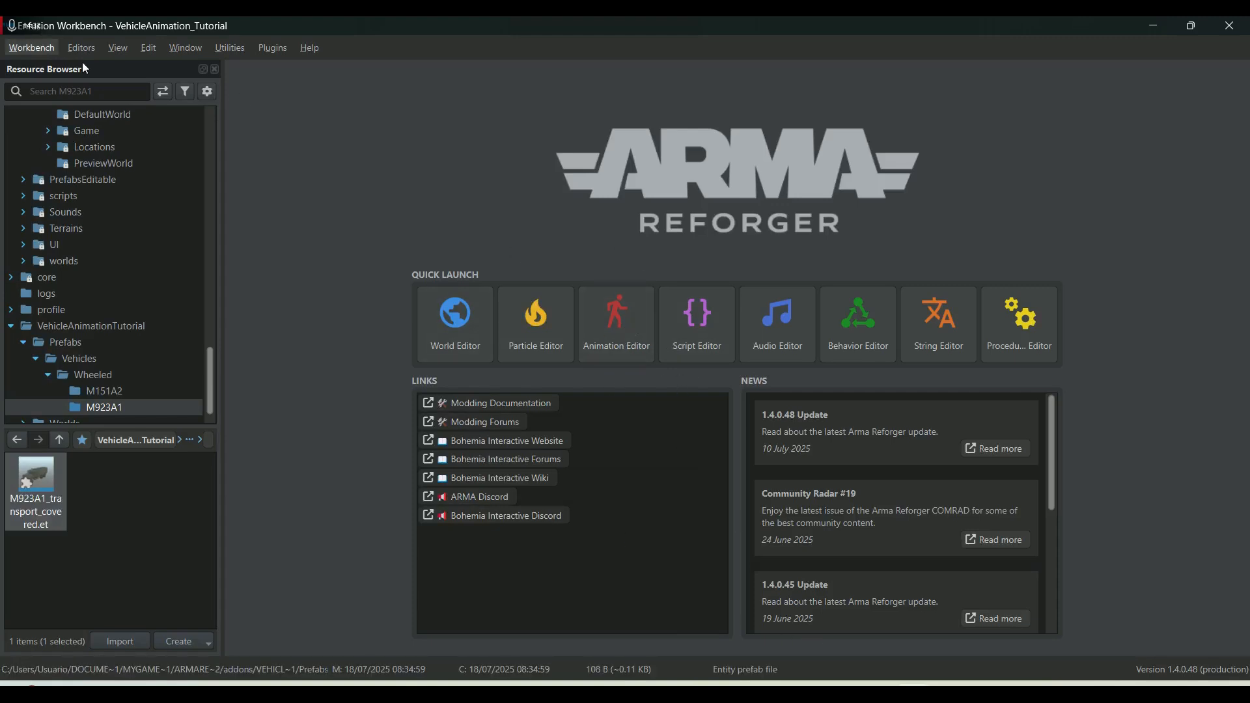
mouse_move(913, 695)
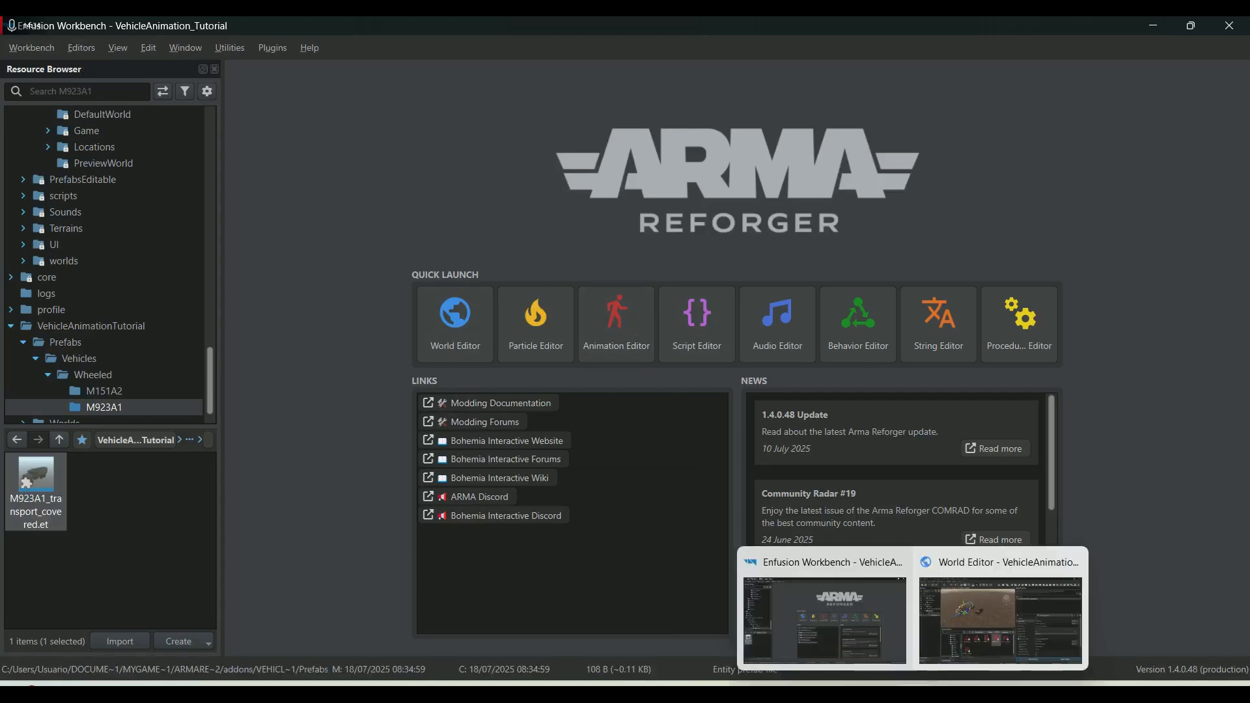
click(1000, 618)
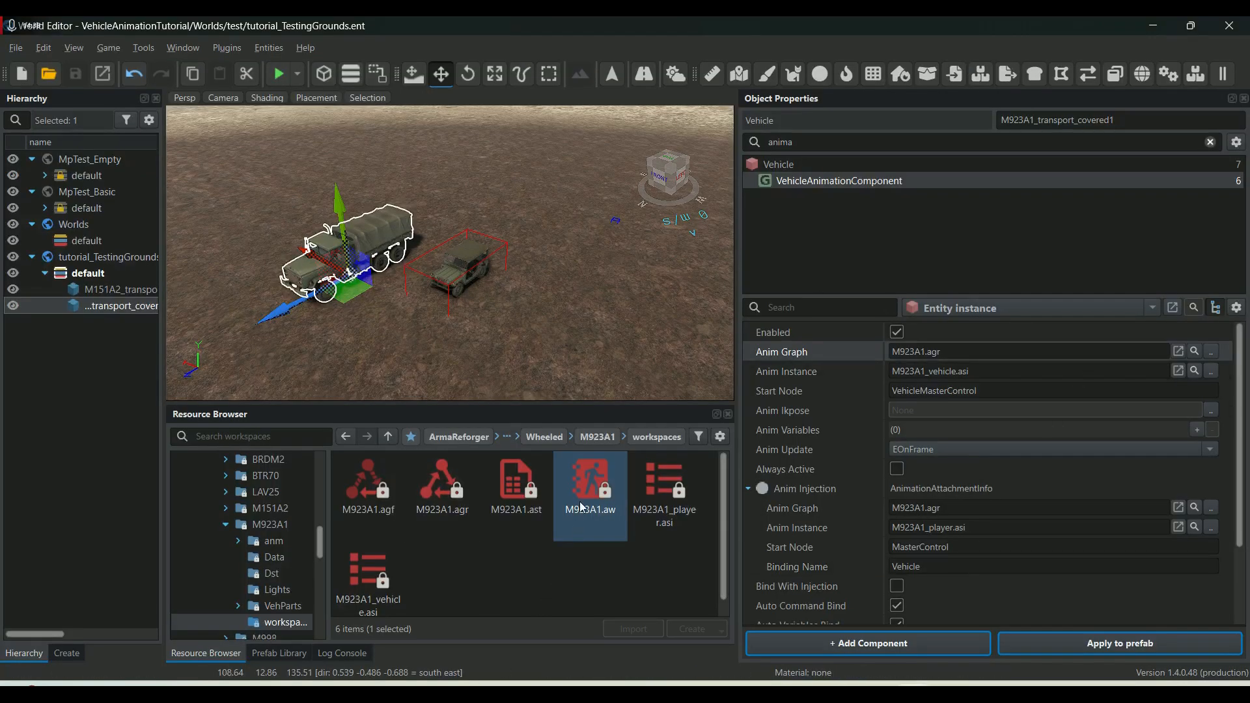
Copy the resource GUID of the truck's M923A1.aw workspace file.
right_click(593, 479)
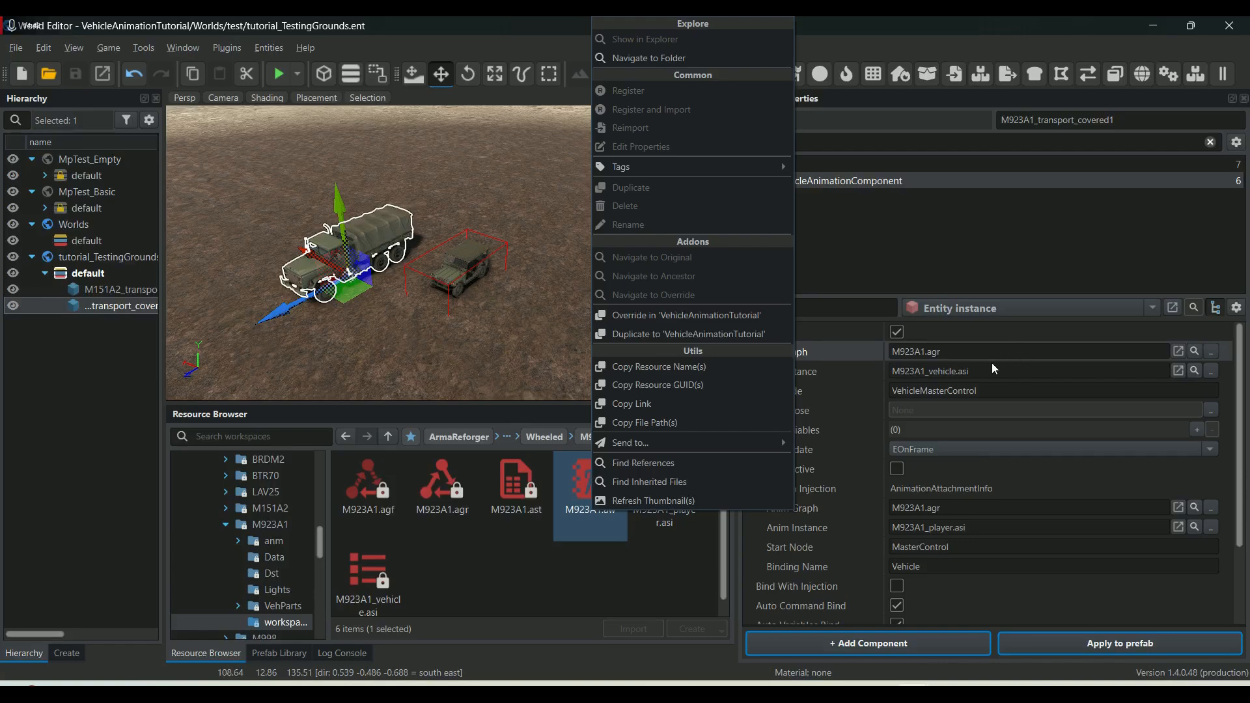
click(534, 554)
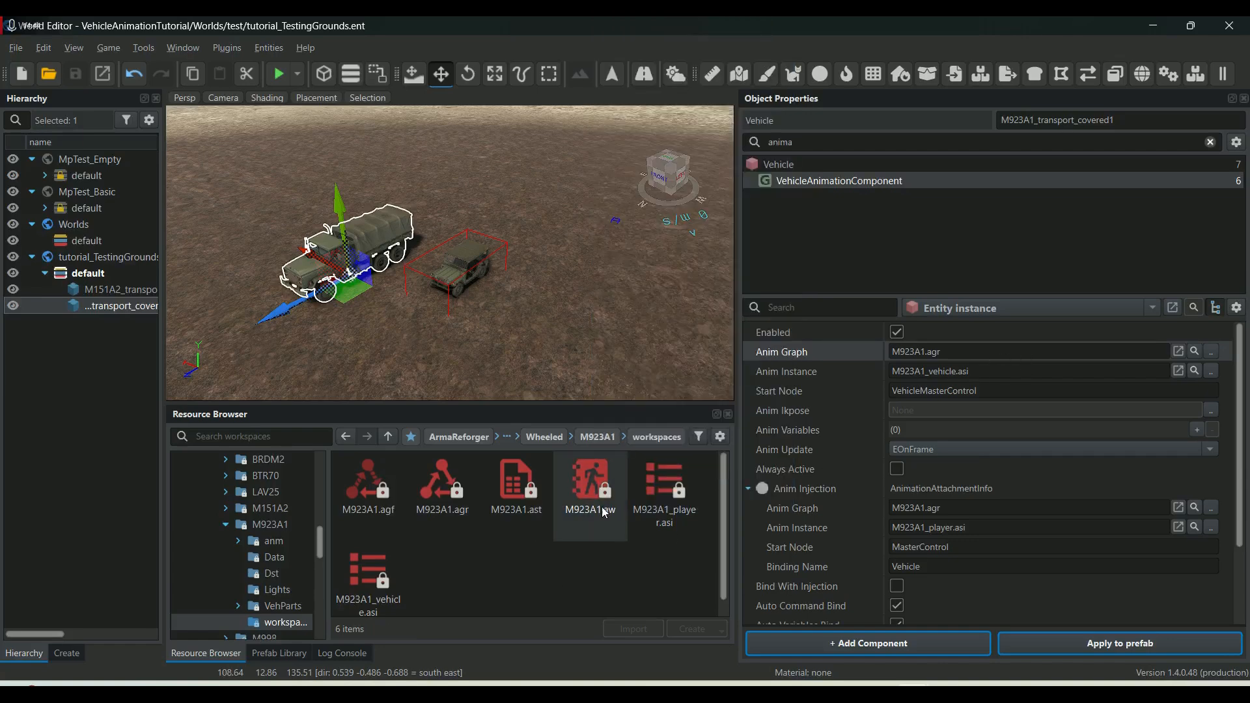
right_click(616, 465)
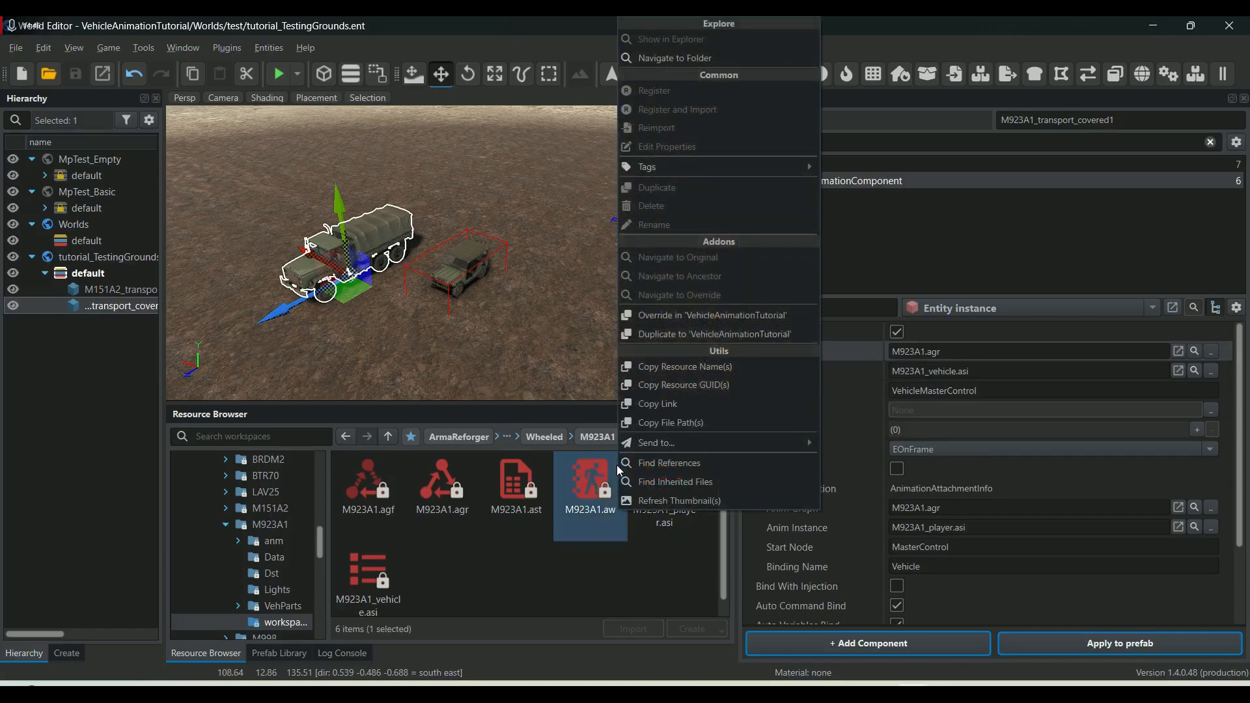
click(683, 384)
Switch to Enfusion Workbench, launch Animation Editor, and open the M923A1.aw workspace by searching for the copied GUID.
mouse_move(912, 693)
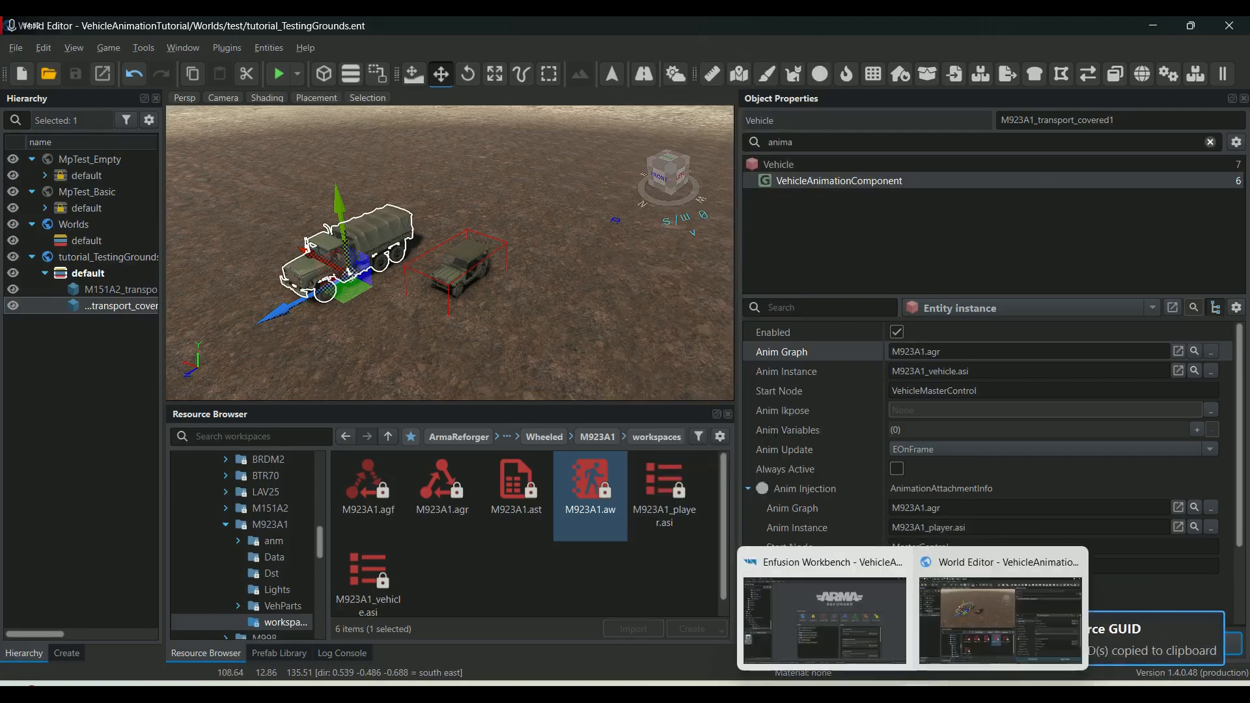
click(837, 564)
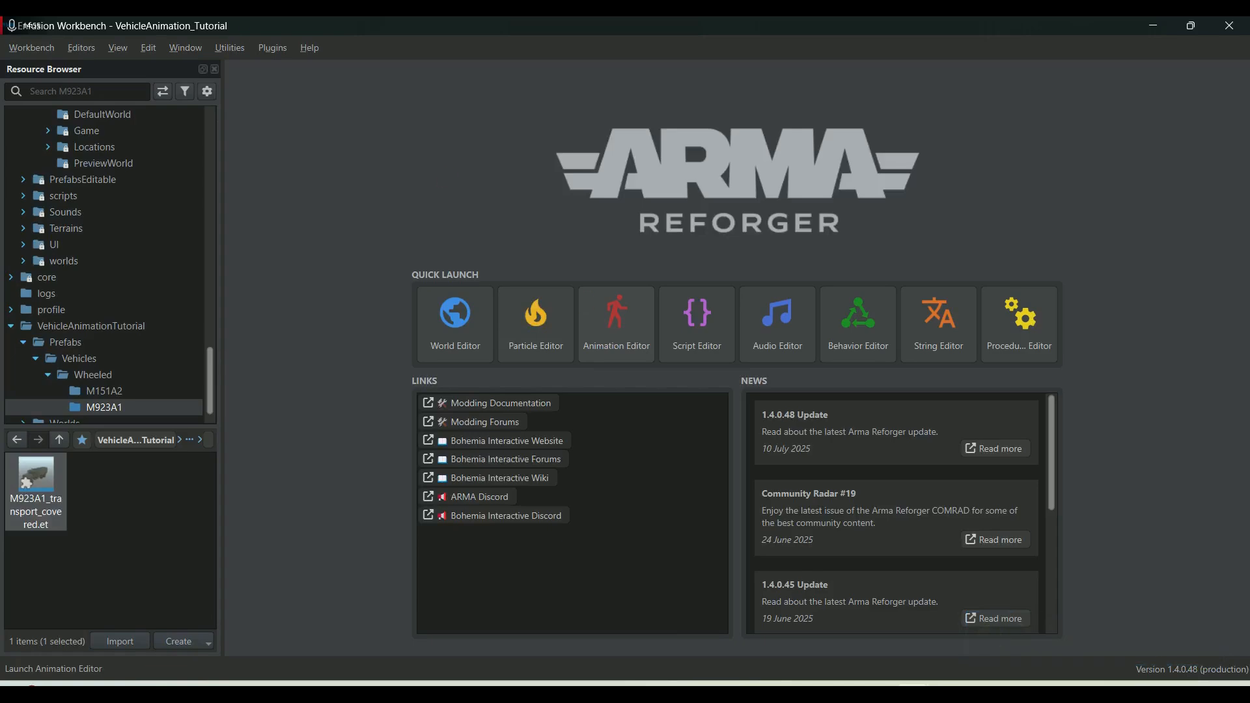
click(76, 50)
click(96, 108)
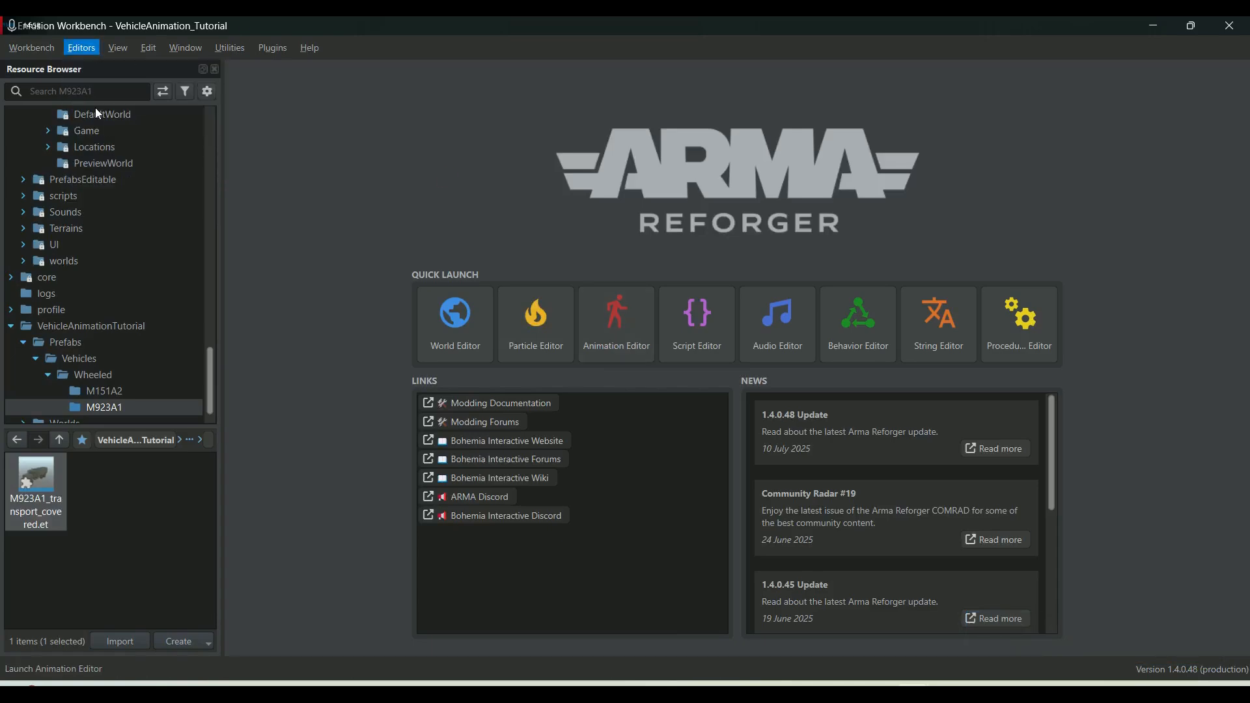
click(53, 75)
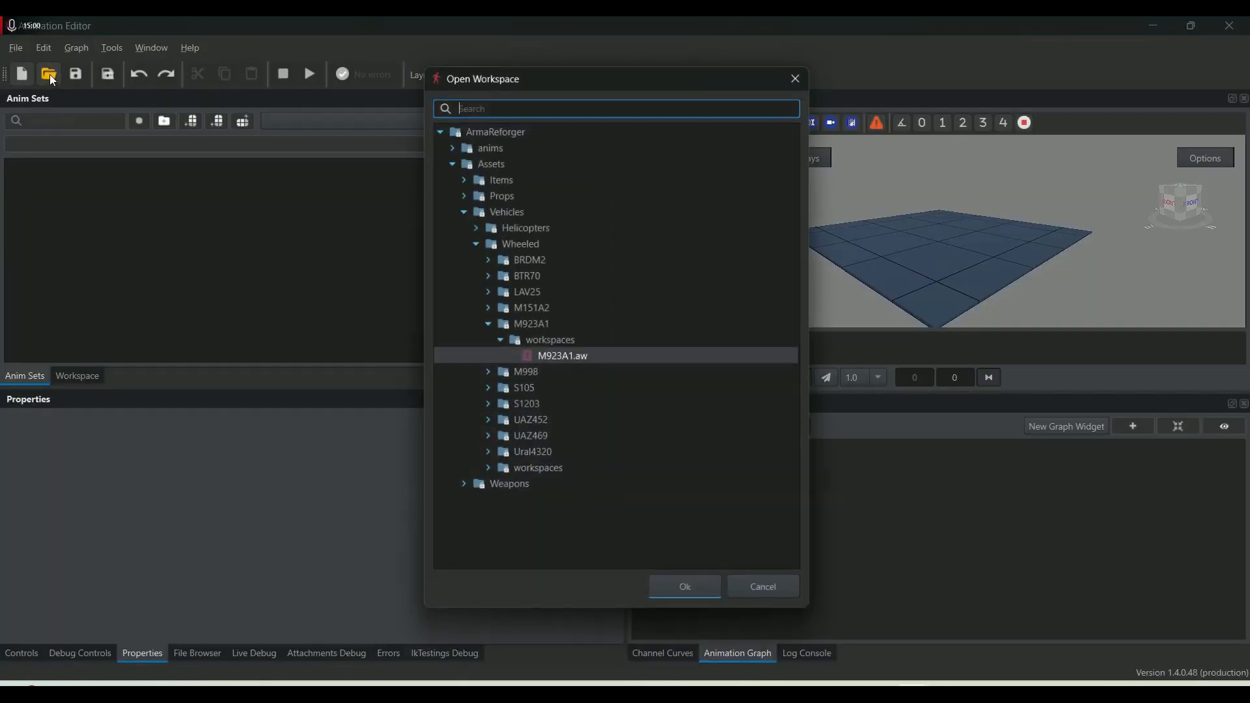
right_click(499, 112)
click(531, 200)
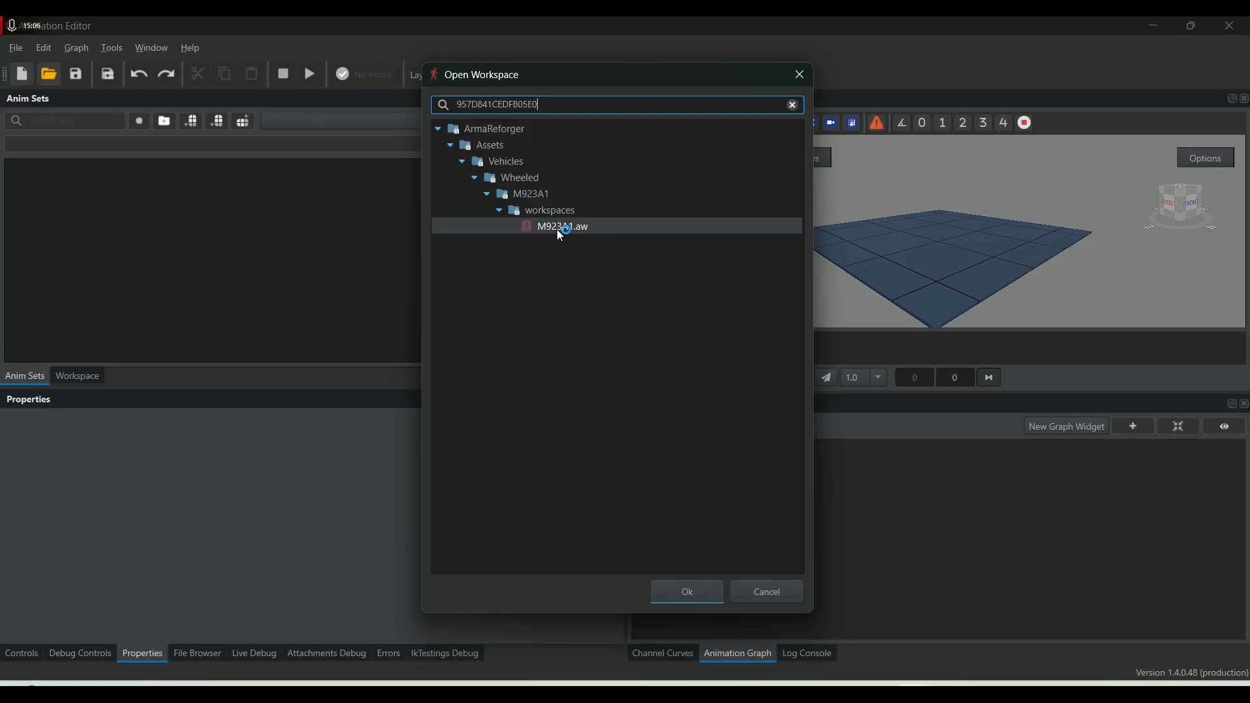
click(695, 594)
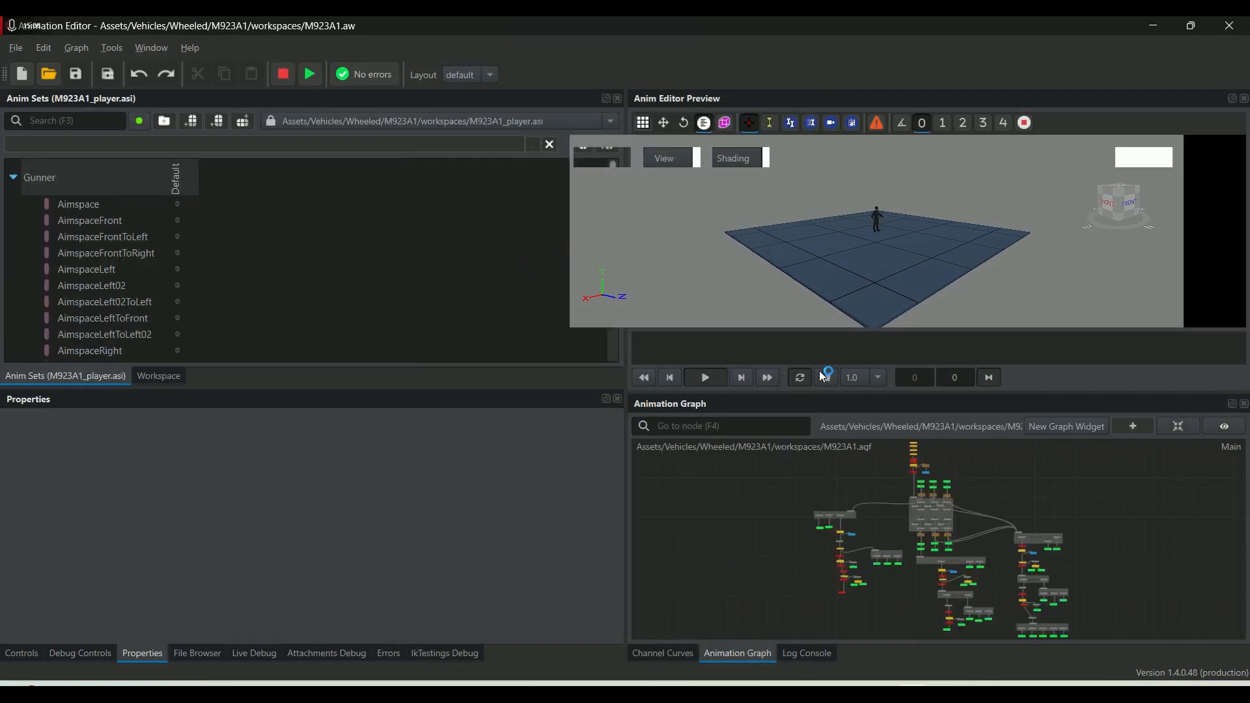
Inspect a source node in the M923A1 animation graph, check the vehicle animation tutorial video in the browser, and return to Animation Editor.
scroll(827, 586, up, 5)
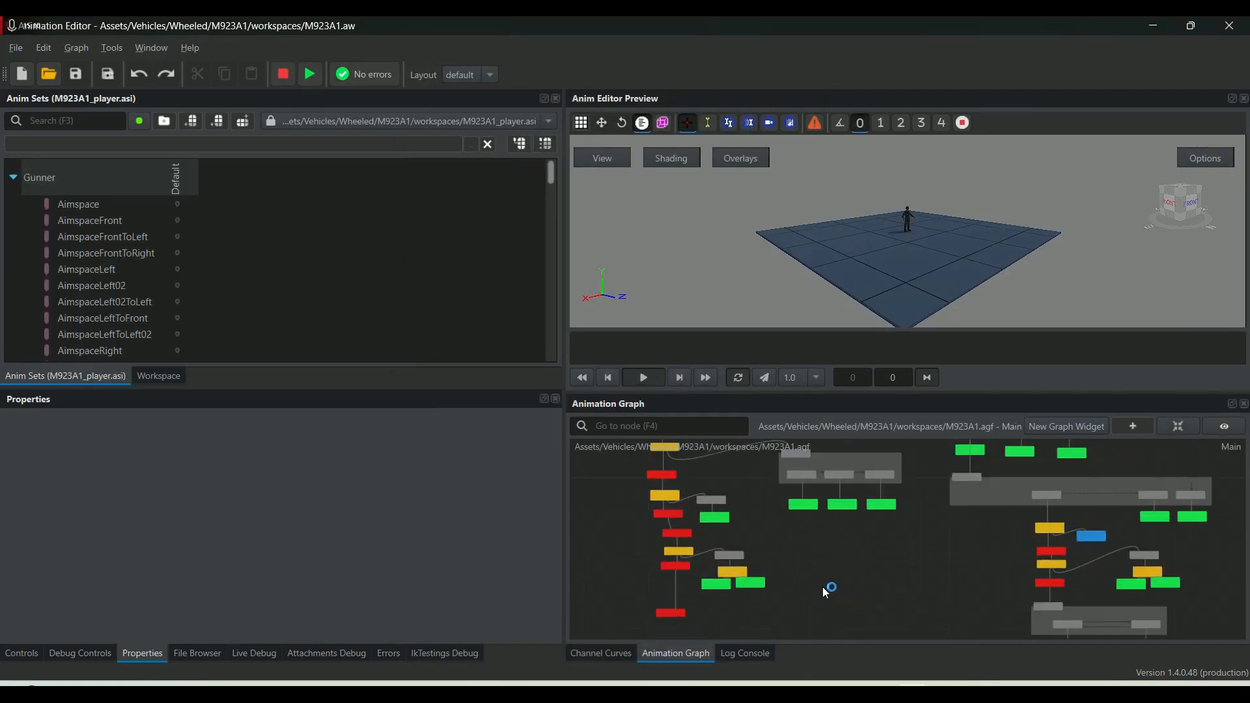
click(804, 505)
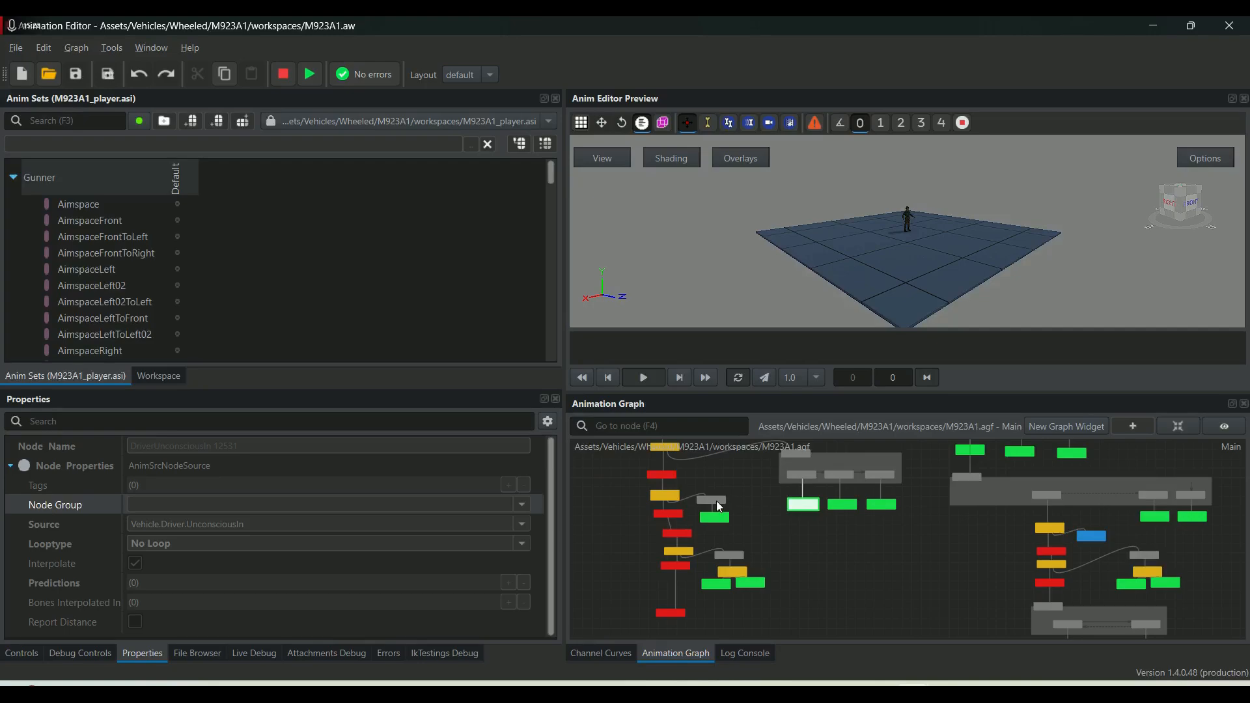
key(alt+Tab)
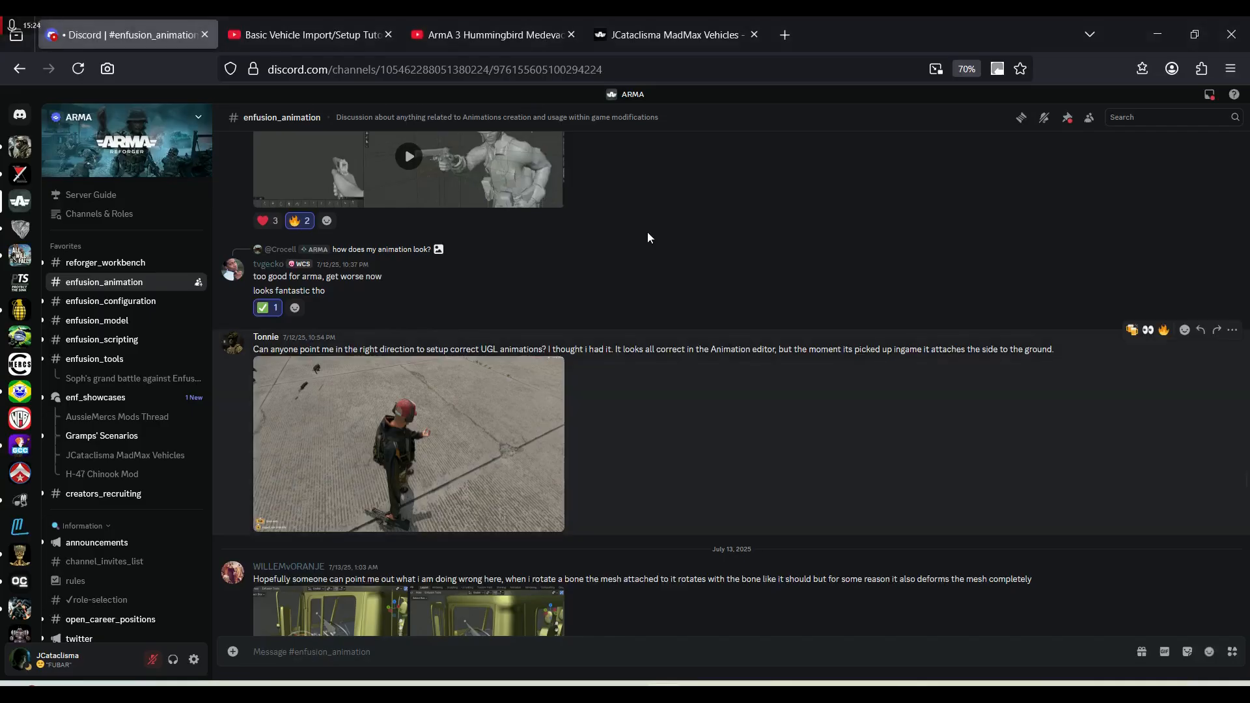
click(315, 19)
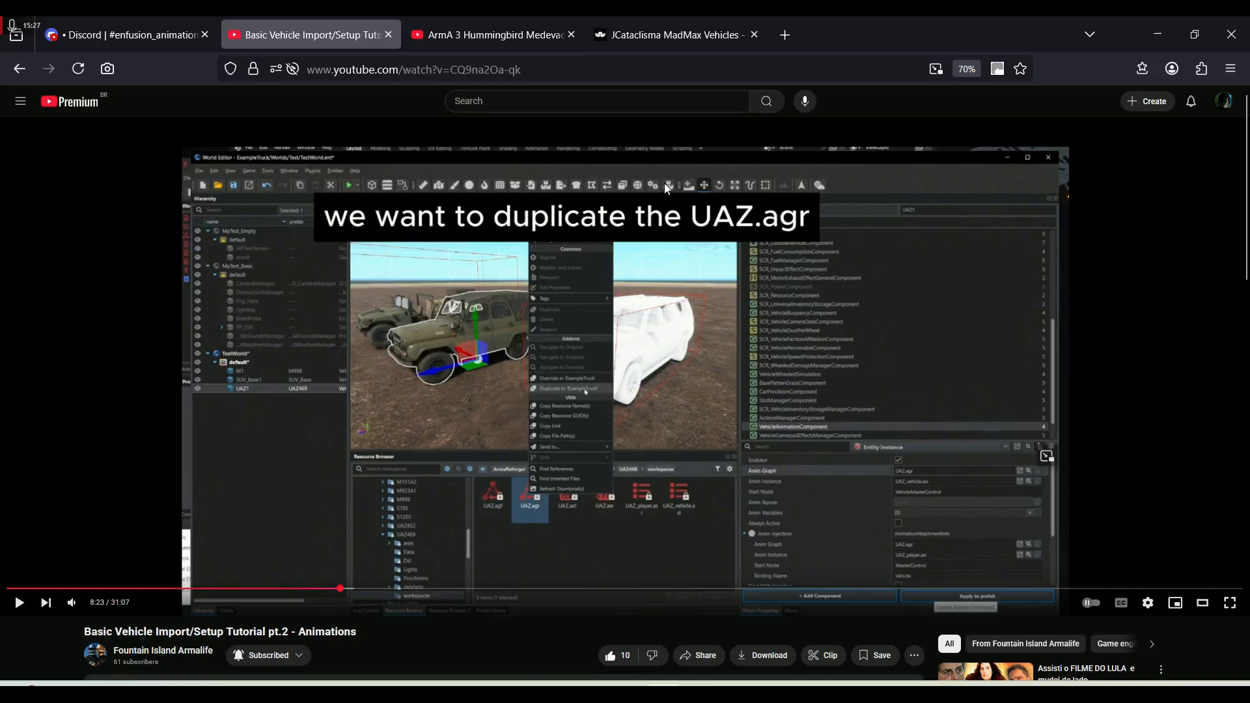
mouse_move(879, 684)
click(1076, 574)
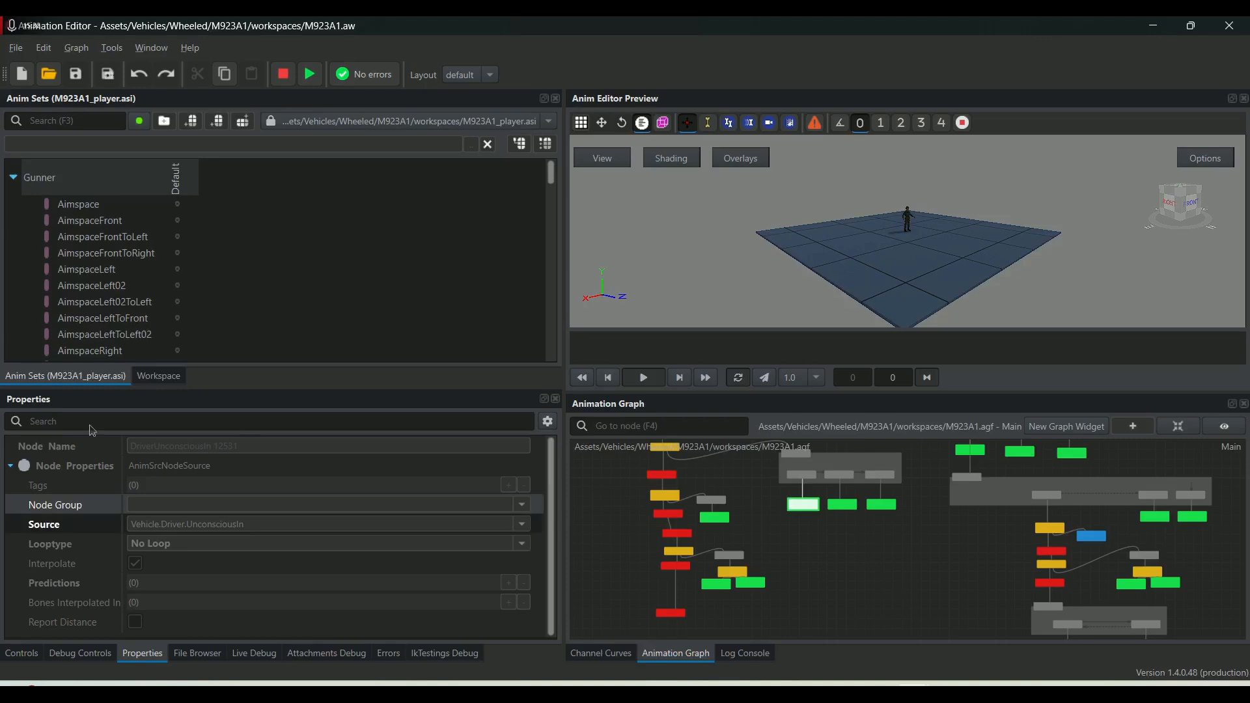
Start duplicating the M923A1 workspace and select the target folder VehicleAnimationTutorial/Prefabs/Vehicles/Wheeled/M923A1.
click(15, 48)
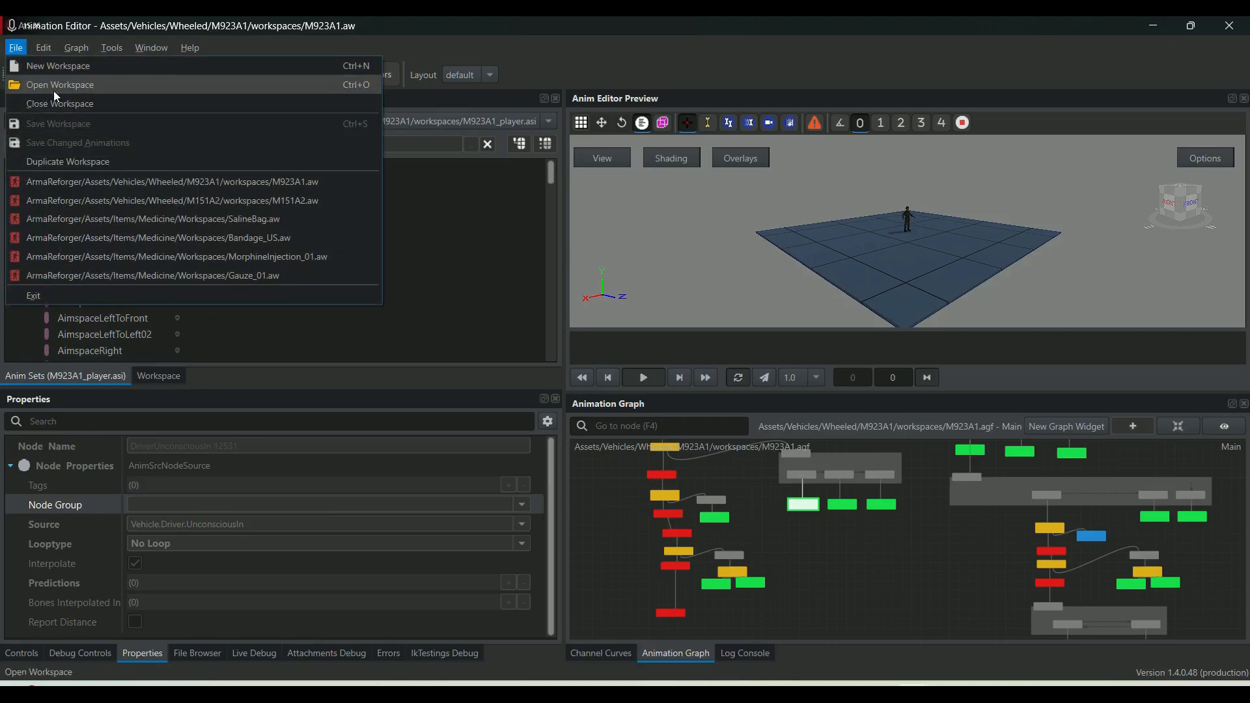
click(95, 161)
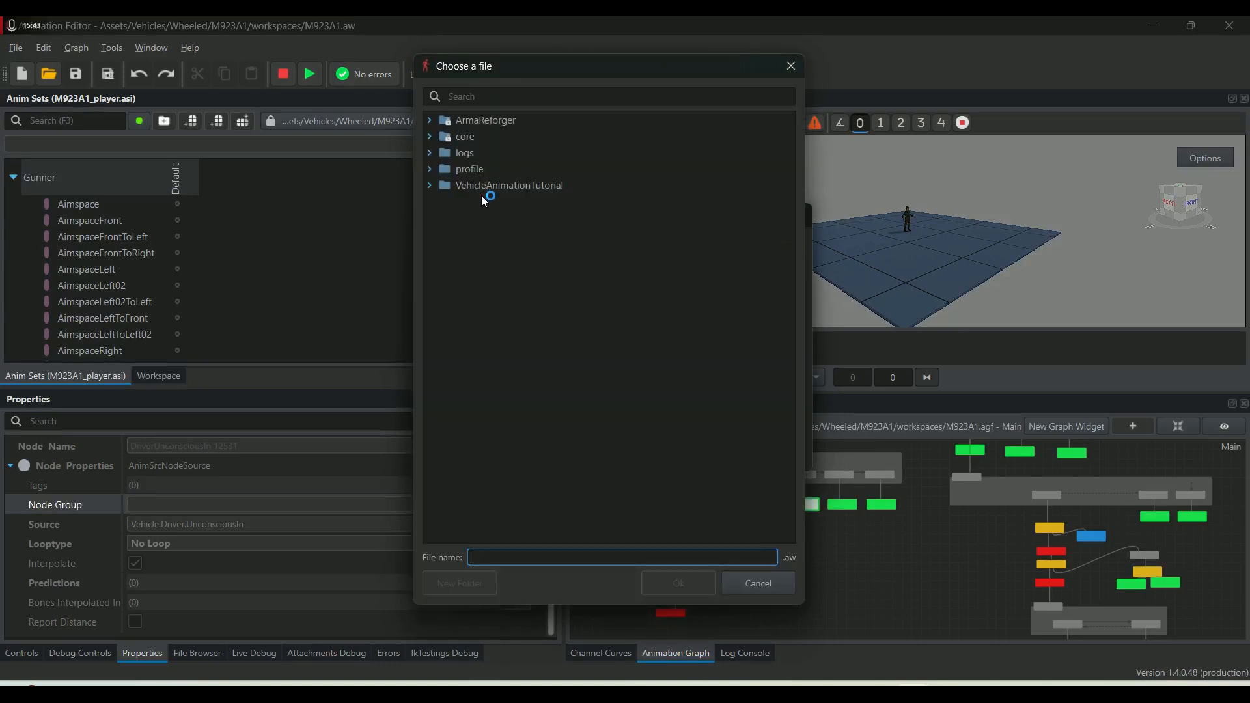
click(429, 185)
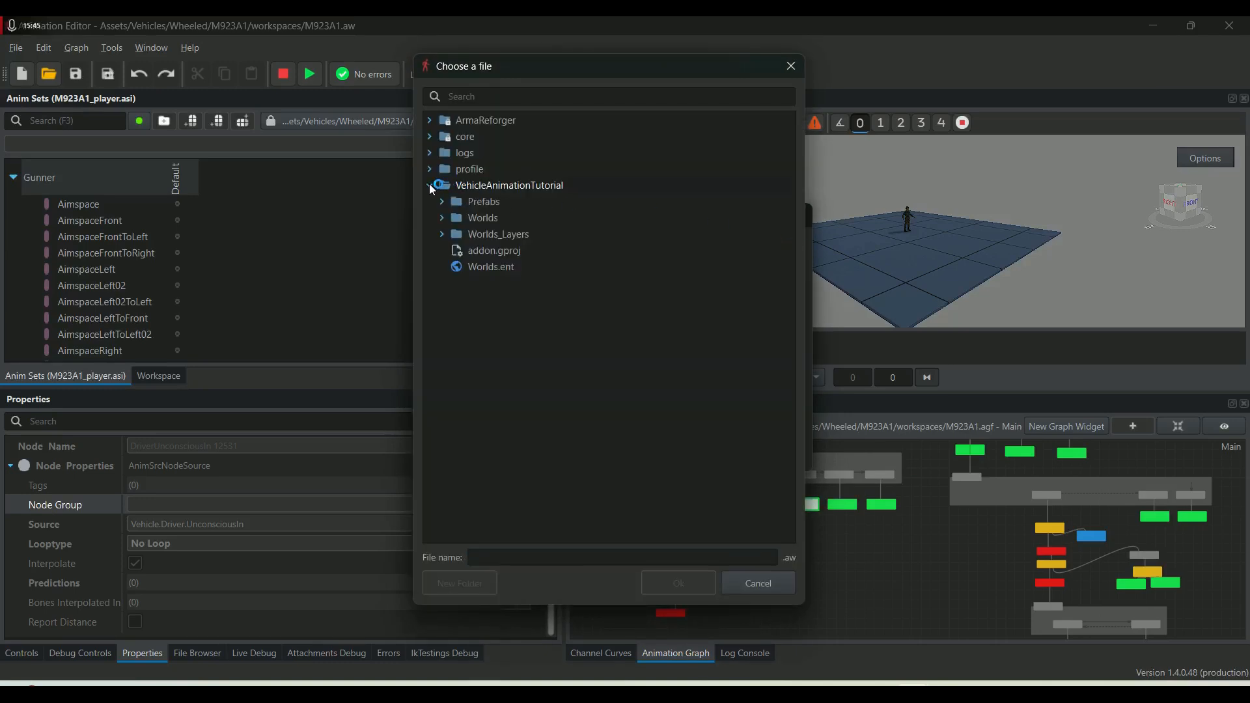
click(441, 218)
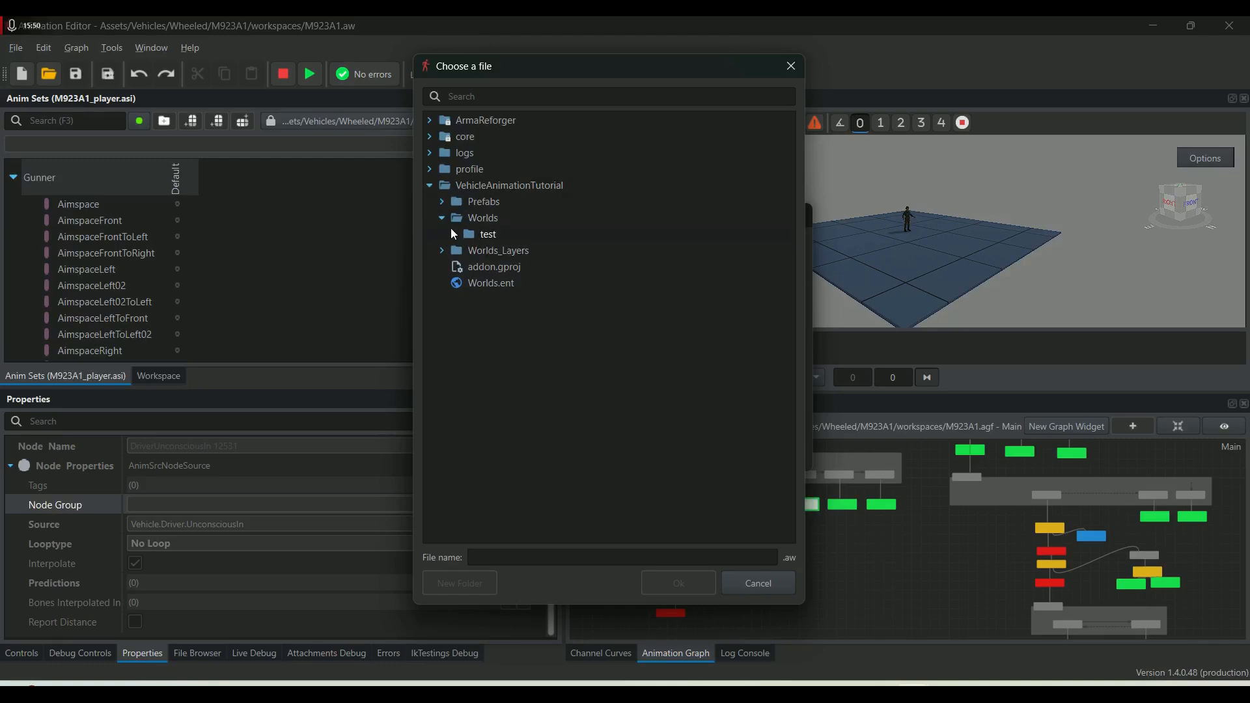
click(441, 202)
click(442, 237)
click(441, 250)
click(445, 252)
click(463, 203)
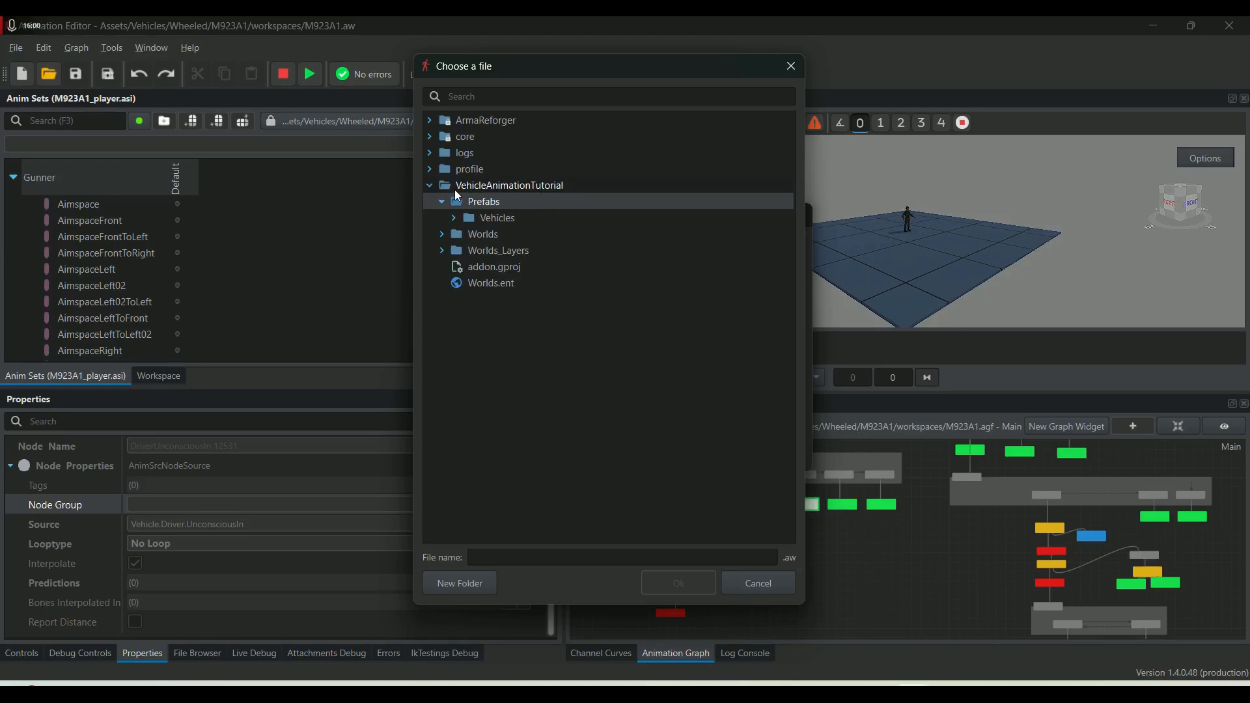
click(453, 218)
click(466, 233)
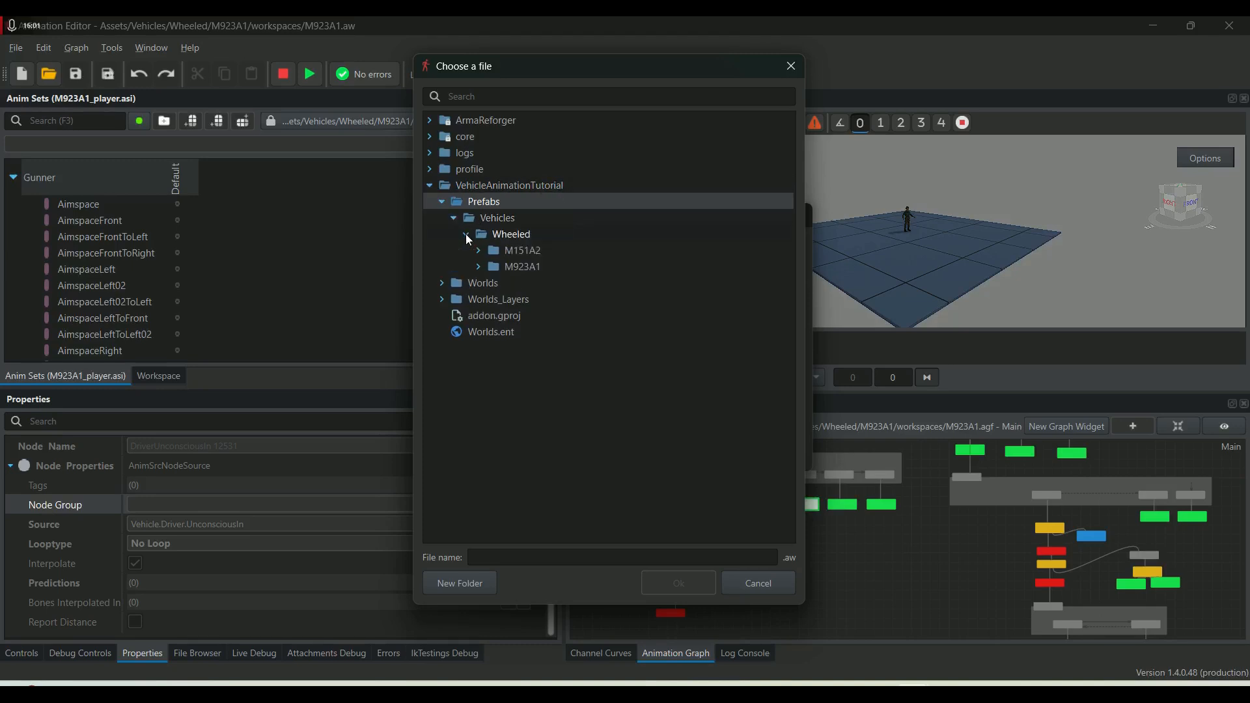
click(478, 266)
click(511, 267)
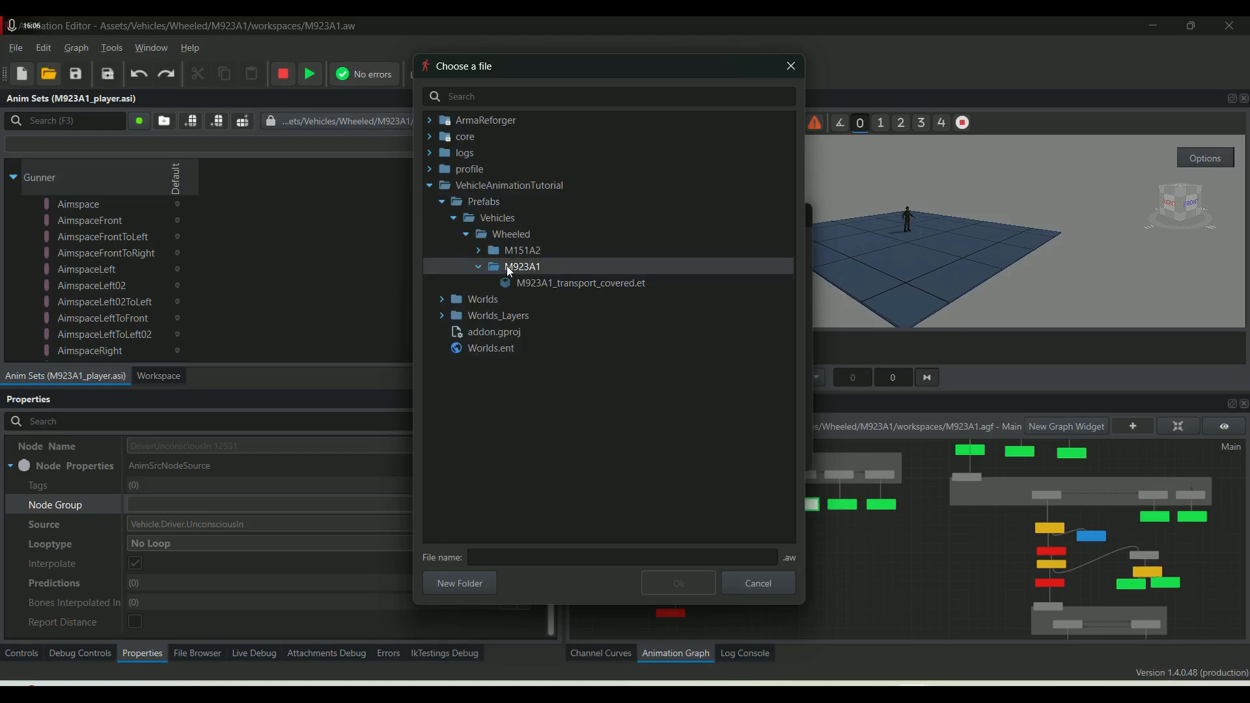
Name the duplicate workspace file "workspace" and accept it as the target.
click(506, 555)
text(wor)
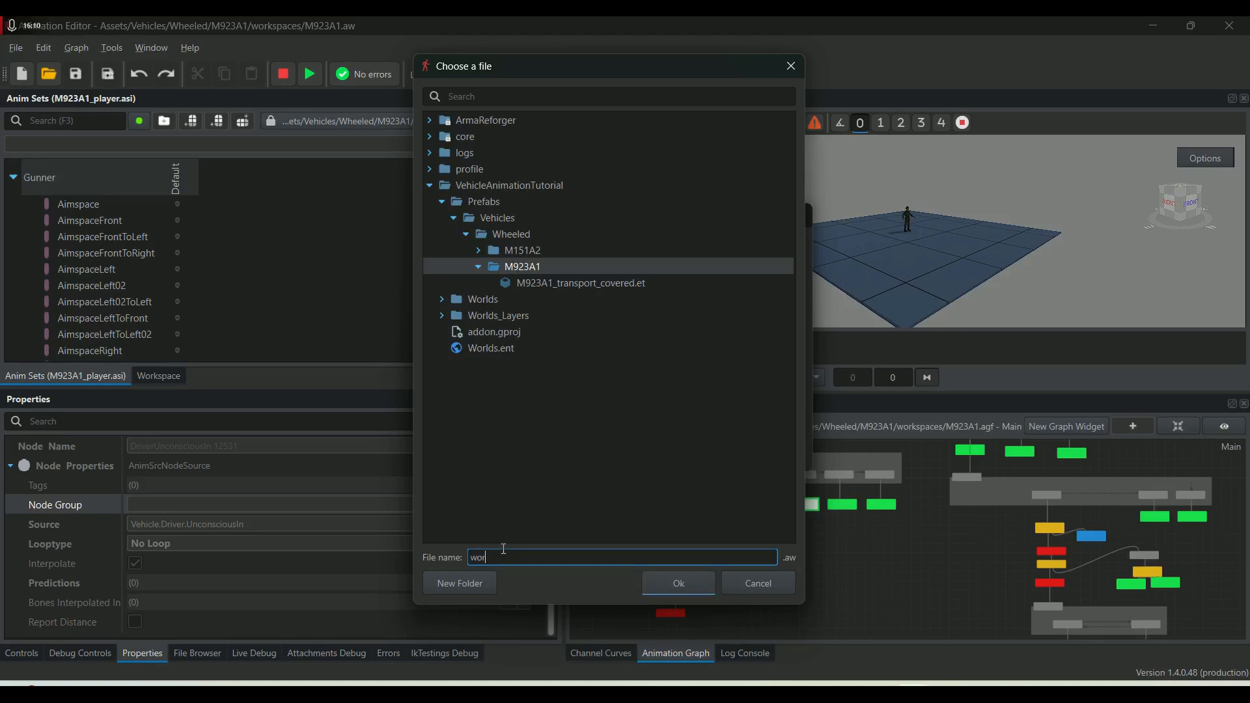
text(kspace)
click(430, 120)
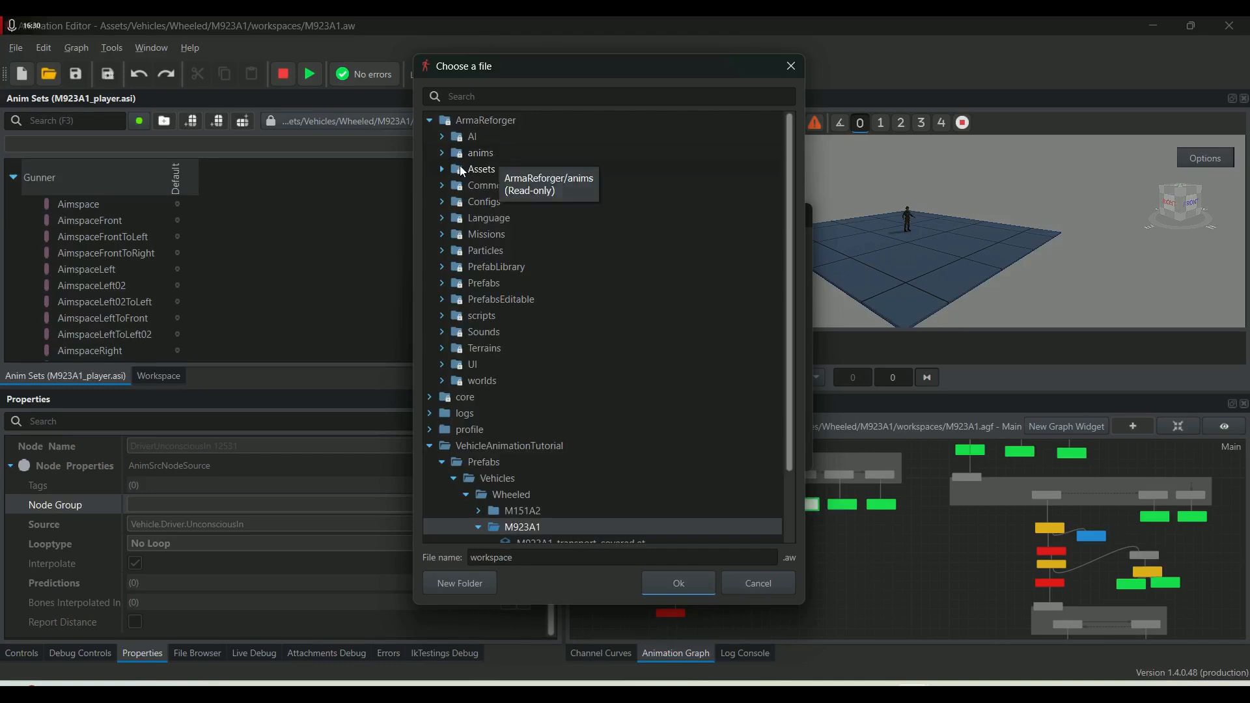
scroll(682, 358, down, 2)
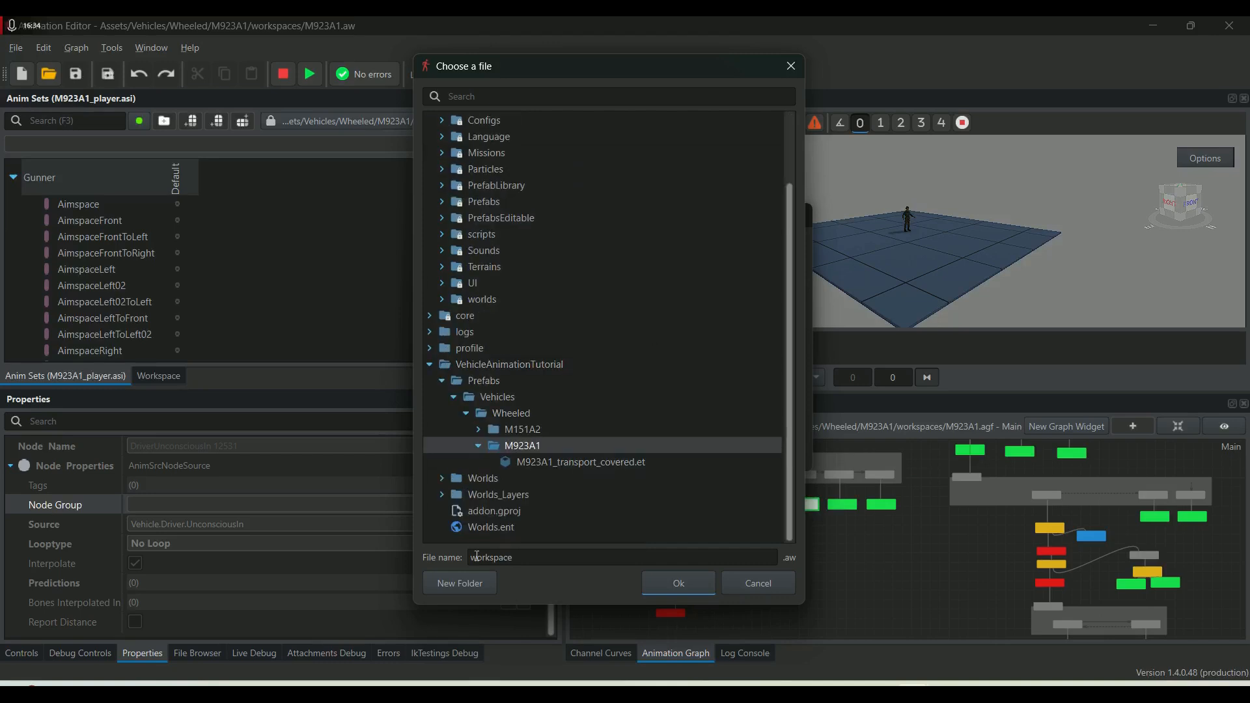
click(488, 559)
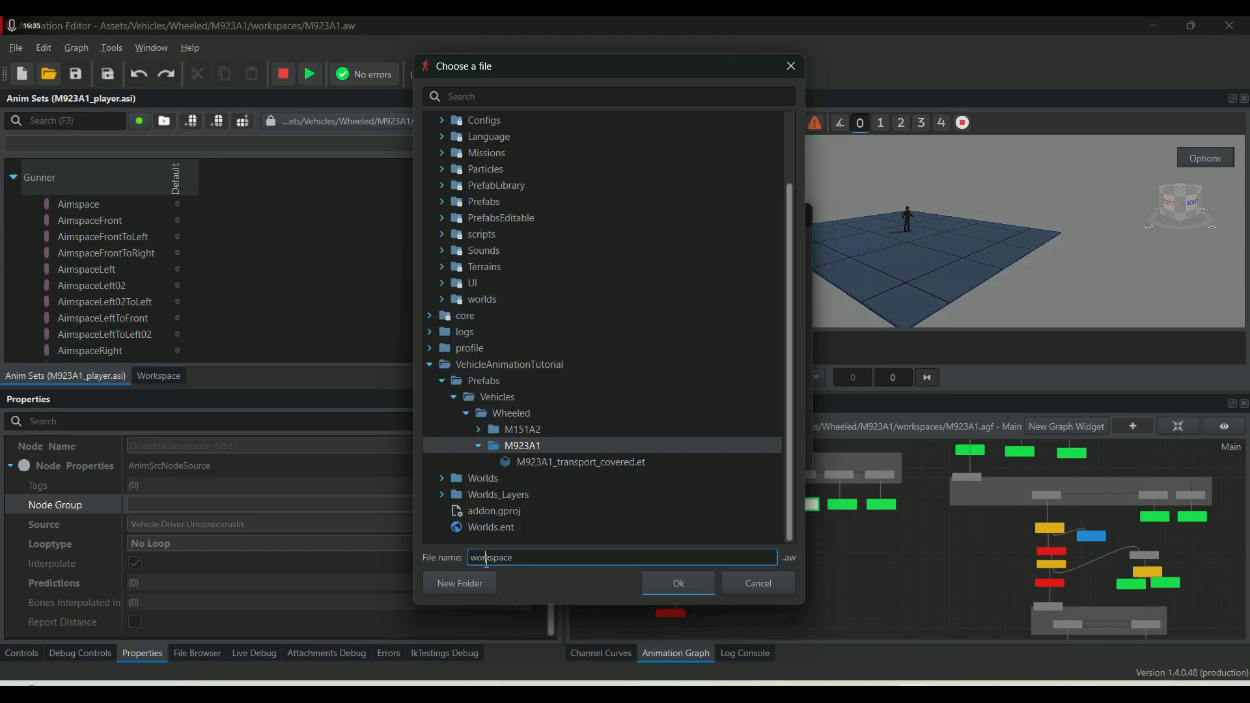
click(661, 575)
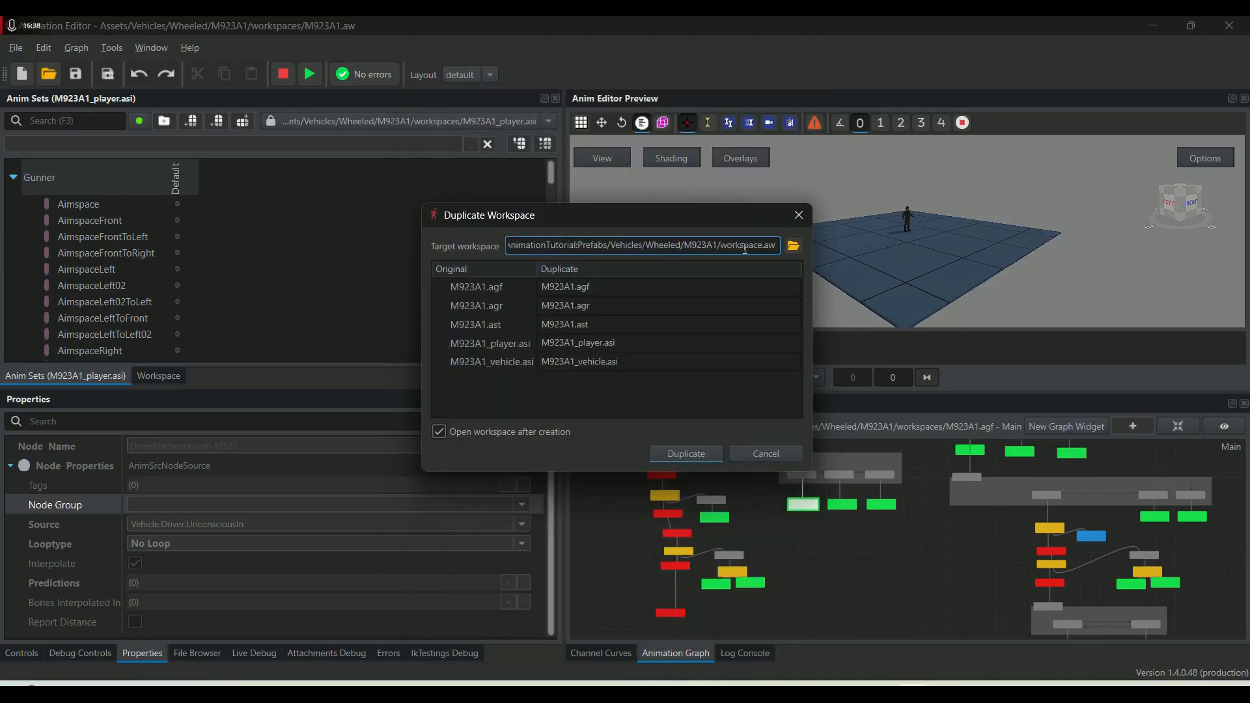
Reopen the target file selection and create a folder named "workspace" inside VehicleAnimationTutorial/Prefabs/Vehicles/Wheeled/M923A1.
click(792, 245)
click(430, 186)
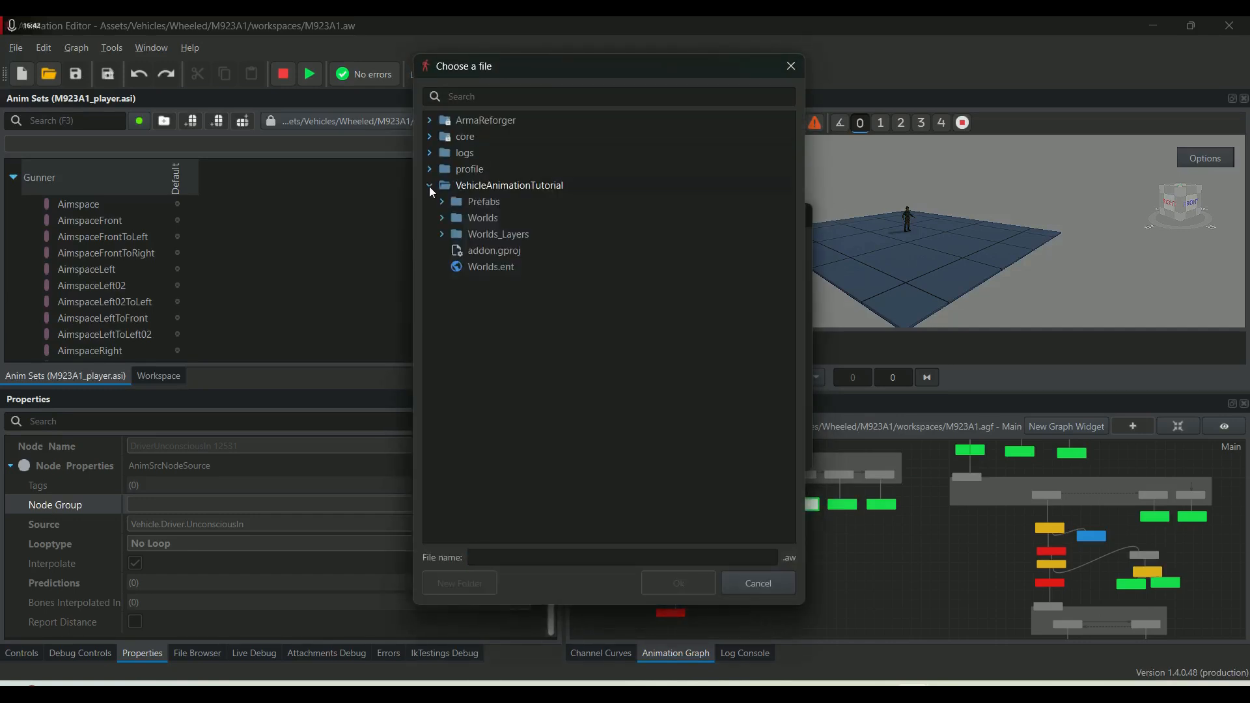
click(442, 202)
click(454, 218)
click(466, 235)
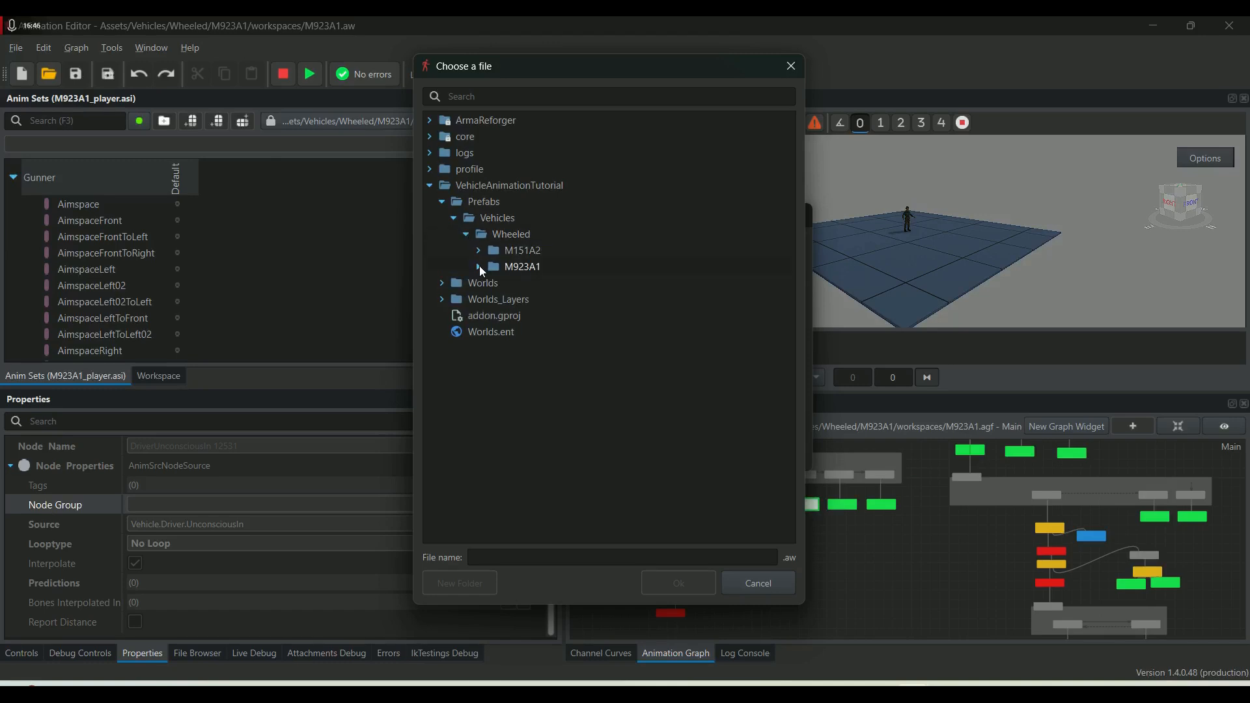
click(479, 267)
click(508, 267)
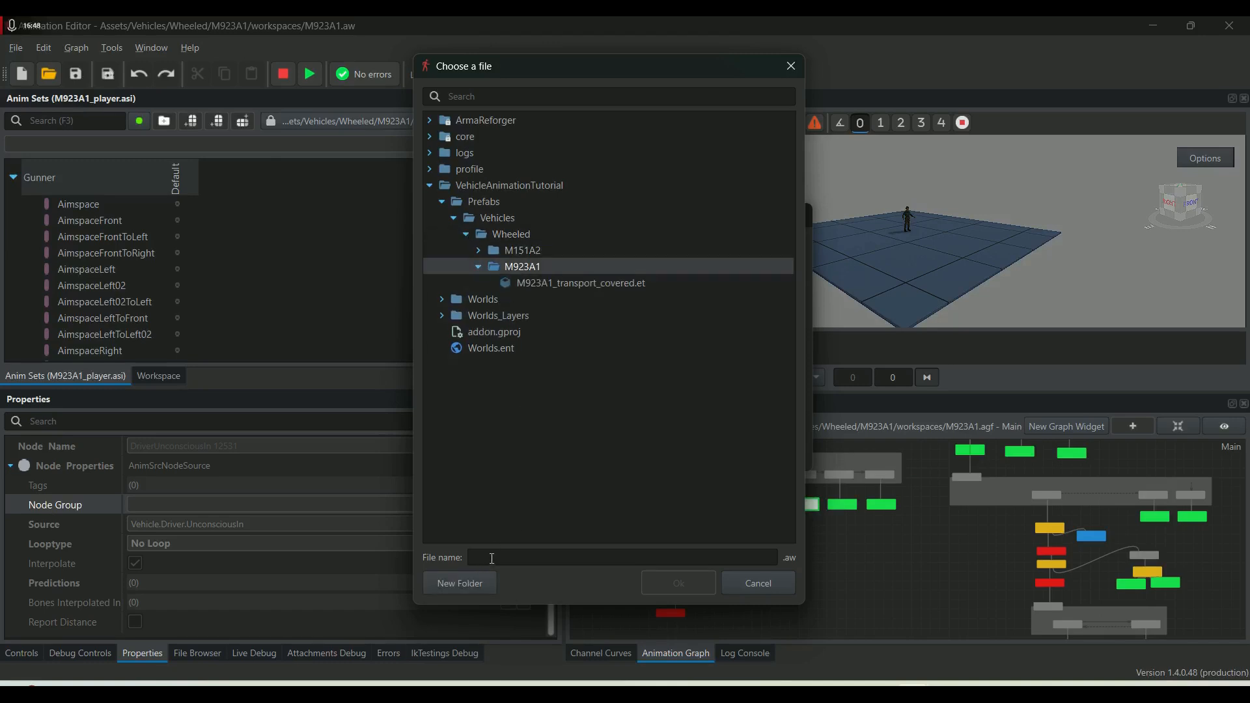
click(478, 577)
text(workspace)
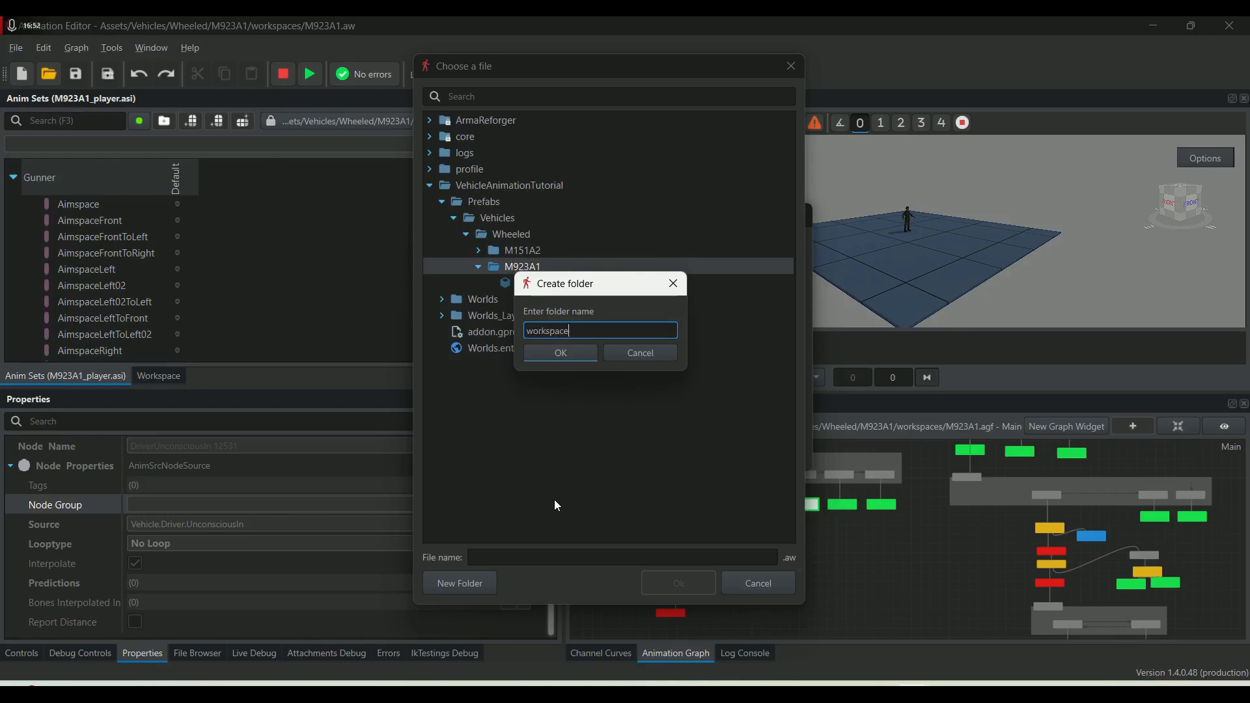
click(554, 352)
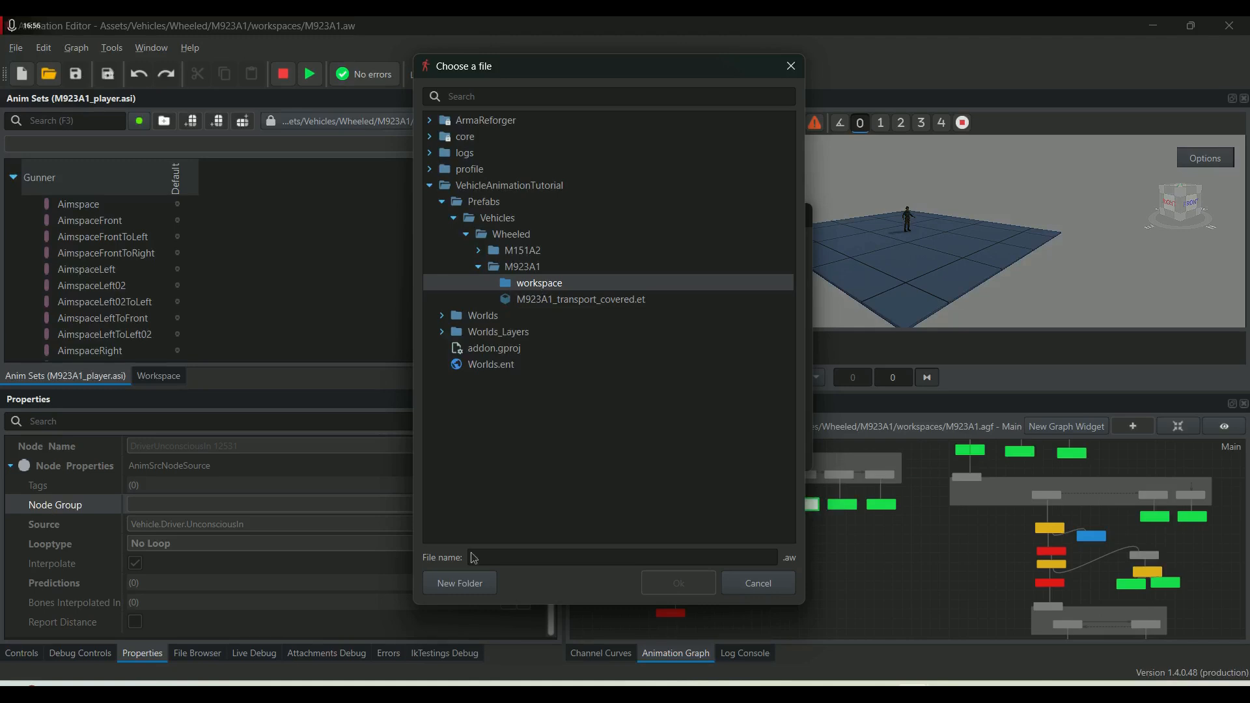
Name the duplicate workspace file M92truck_custom in the new workspace folder and accept it as the target.
click(494, 558)
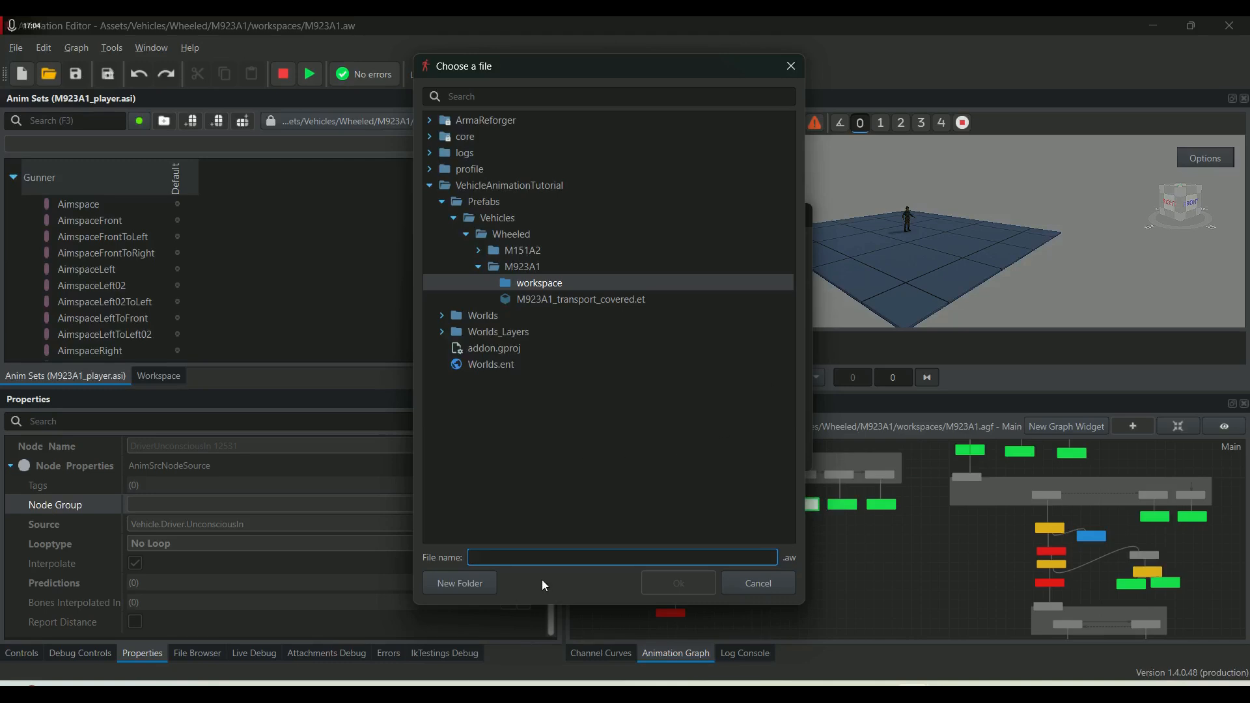
text(M9)
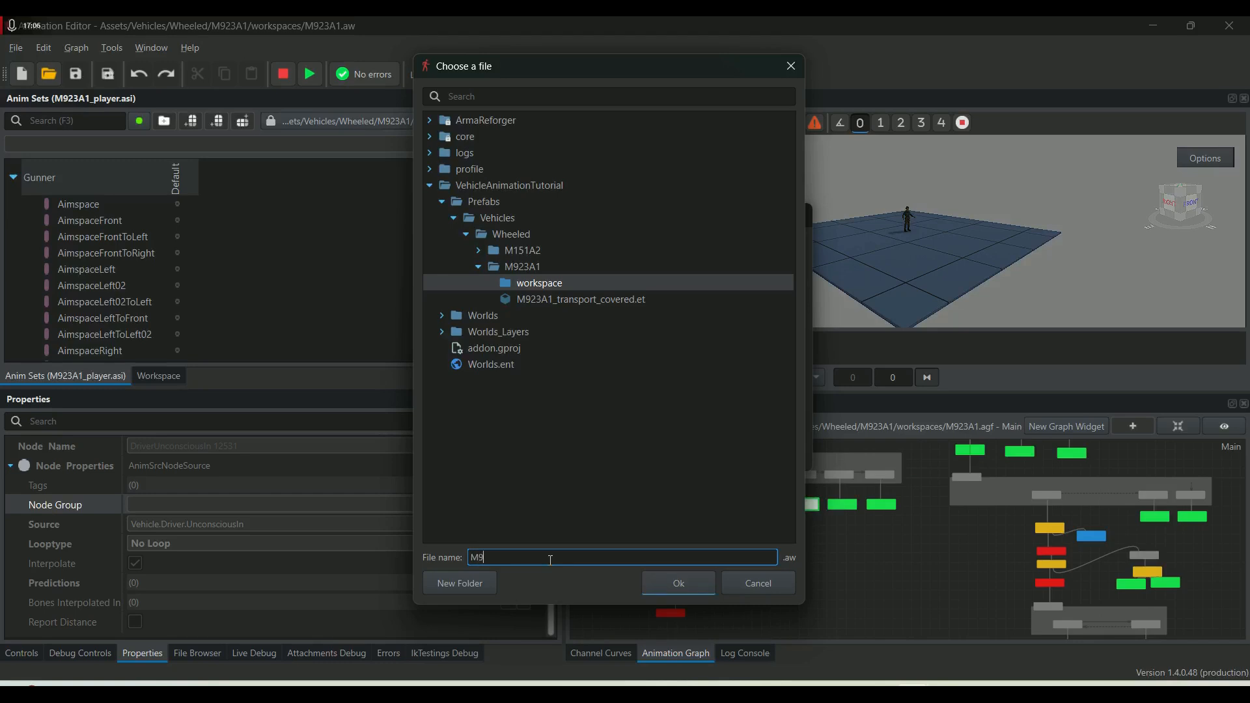
text(2truck_vustom)
key(BackSpace)
text(c)
key(ctrl+a)
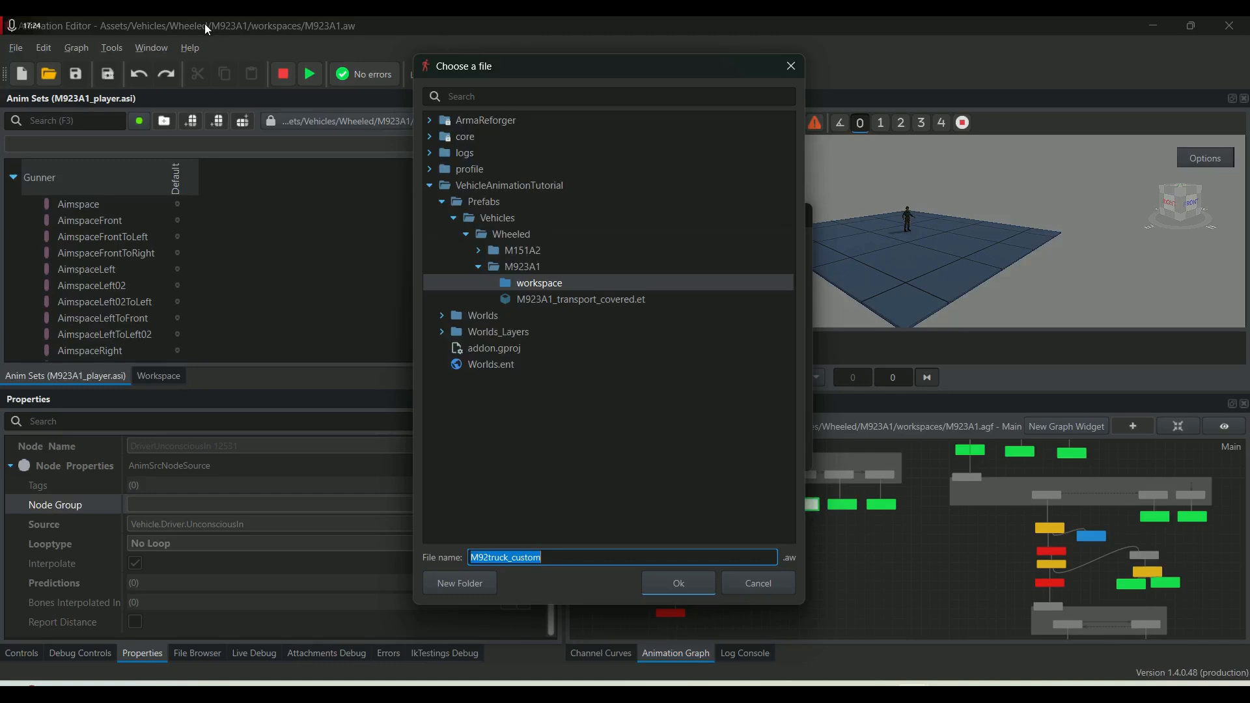
click(683, 581)
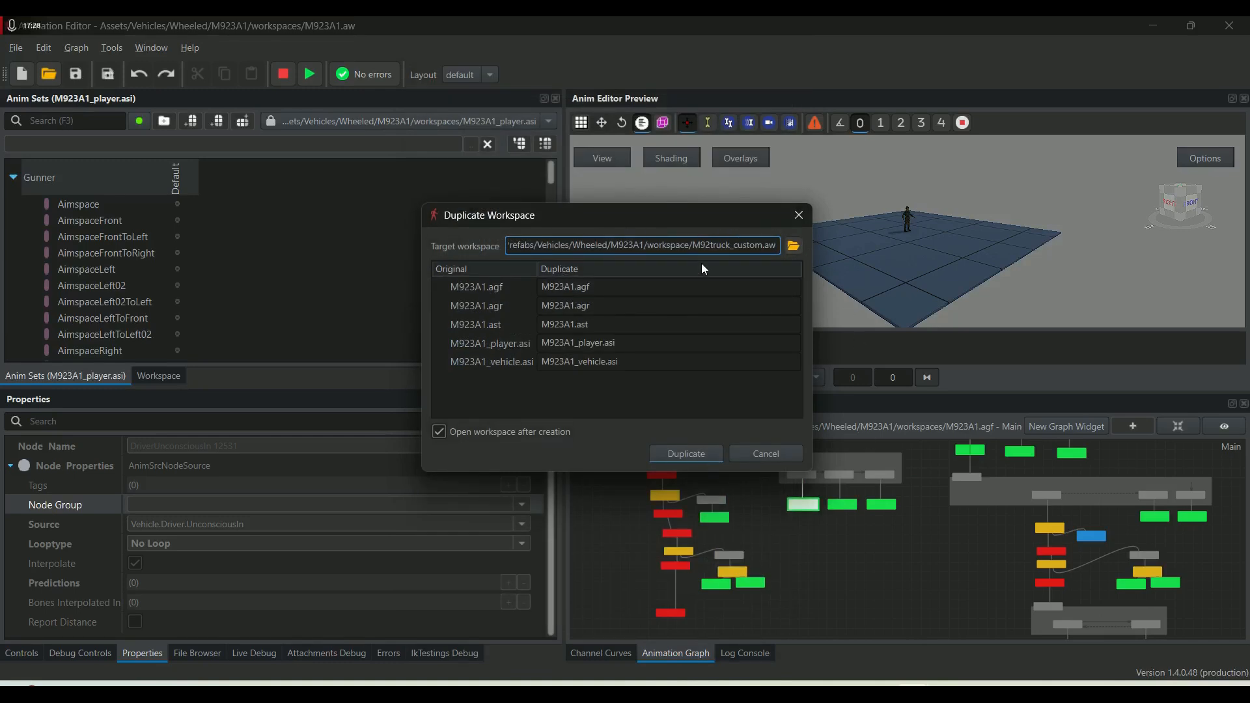
Name the duplicates of M923A1.agf, M923A1.agr and M923A1.ast M92truck_custom, keeping their extensions.
drag(693, 245, 772, 250)
key(ctrl+c)
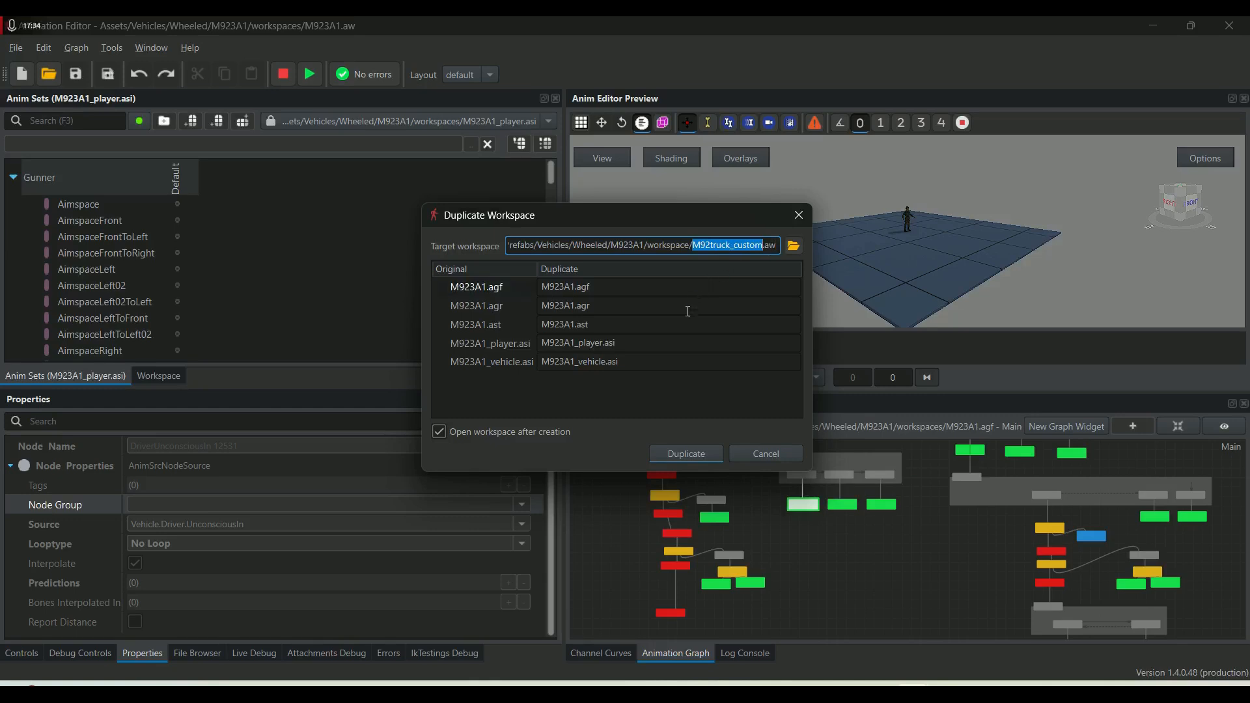
double_click(577, 286)
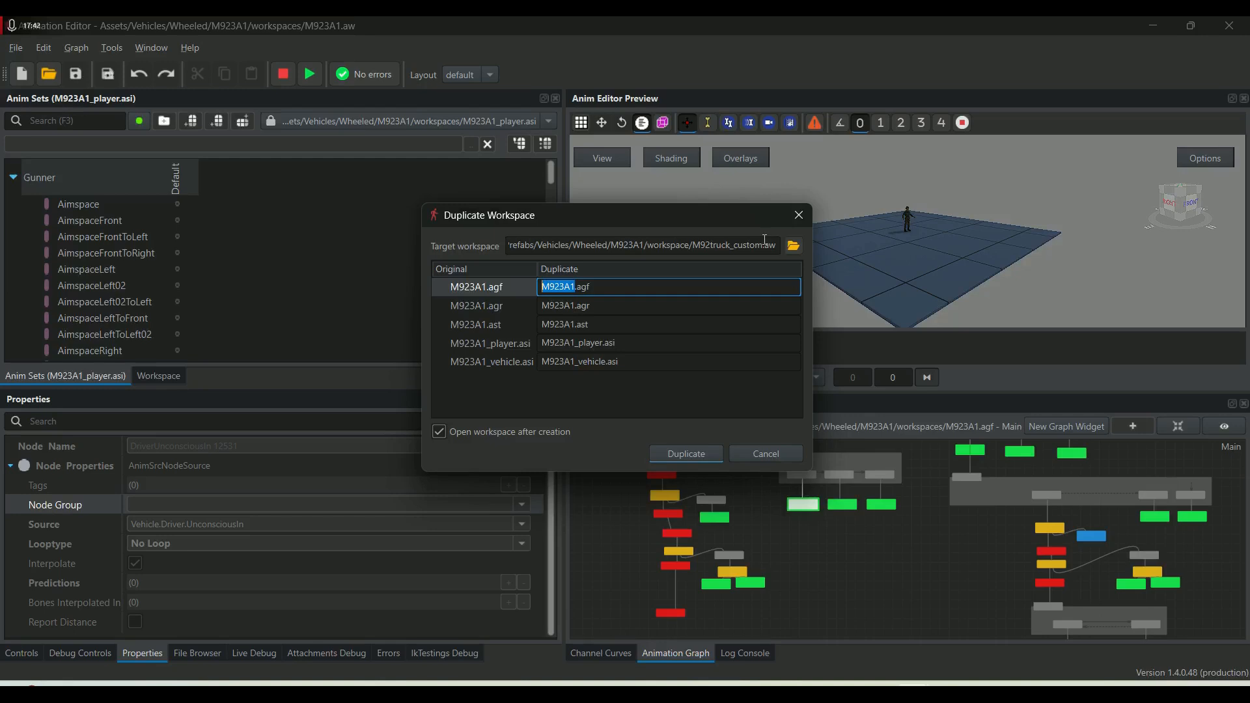
key(ctrl+v)
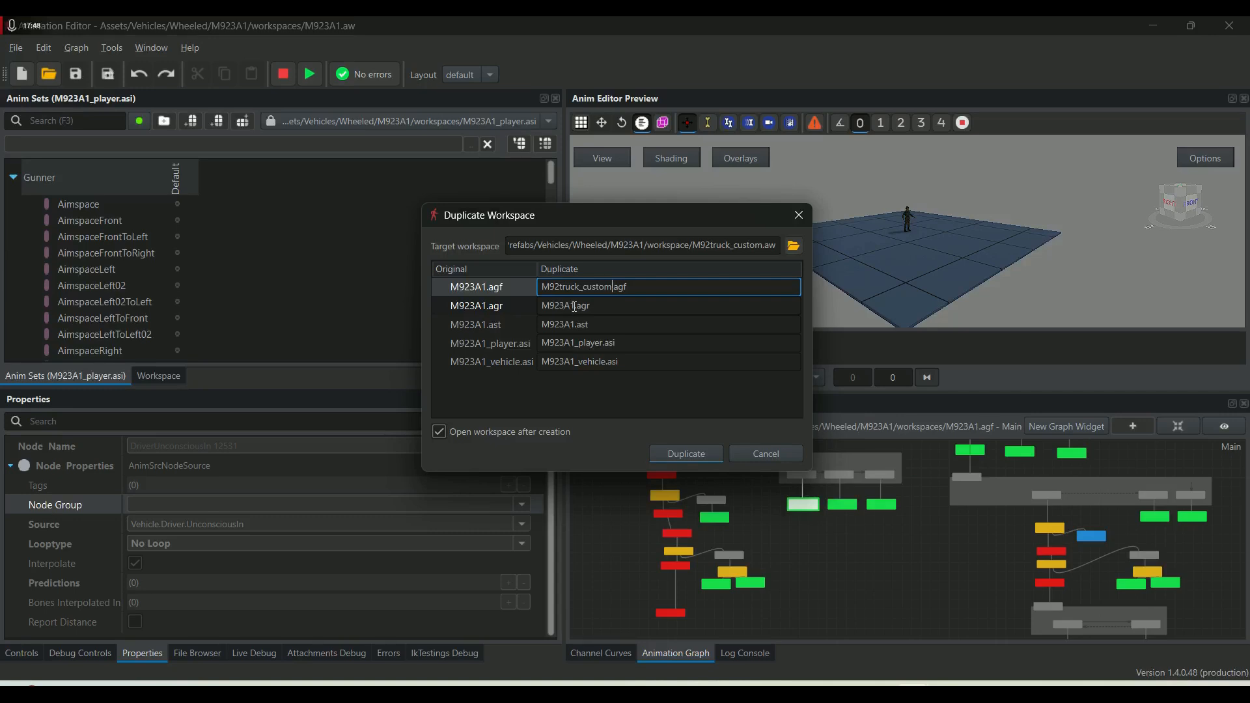
double_click(574, 306)
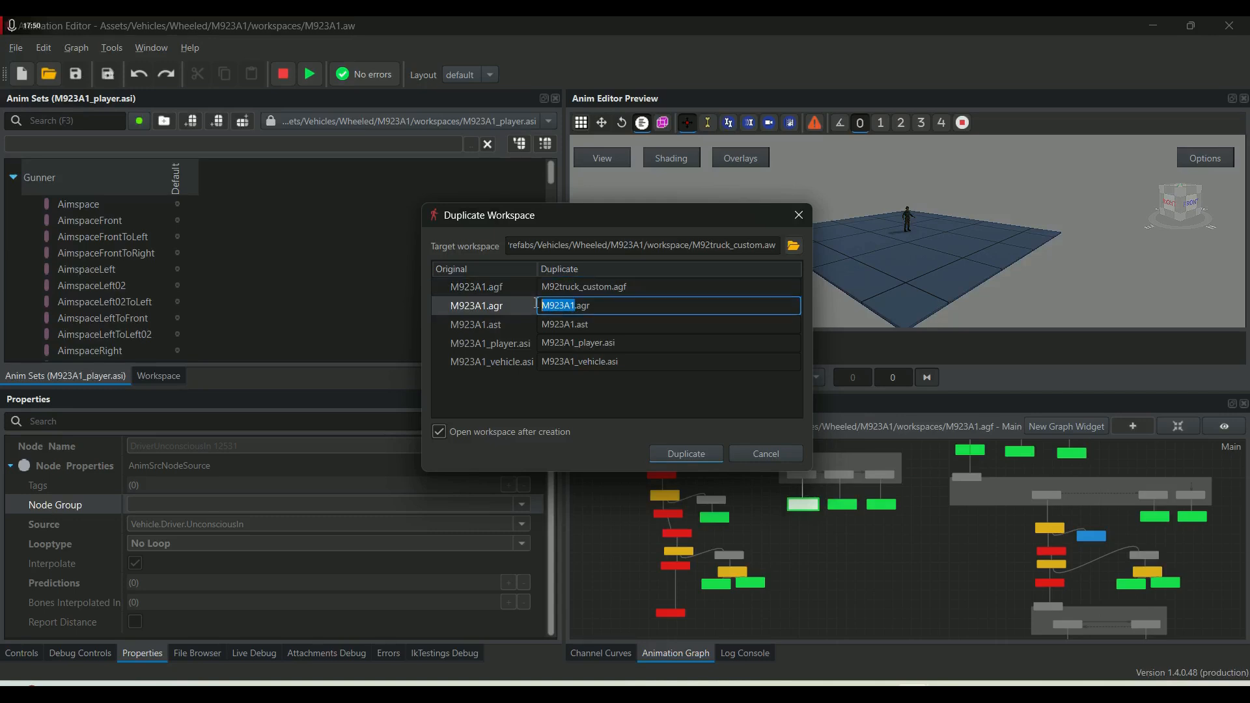
key(ctrl+v)
double_click(575, 324)
key(ctrl+v)
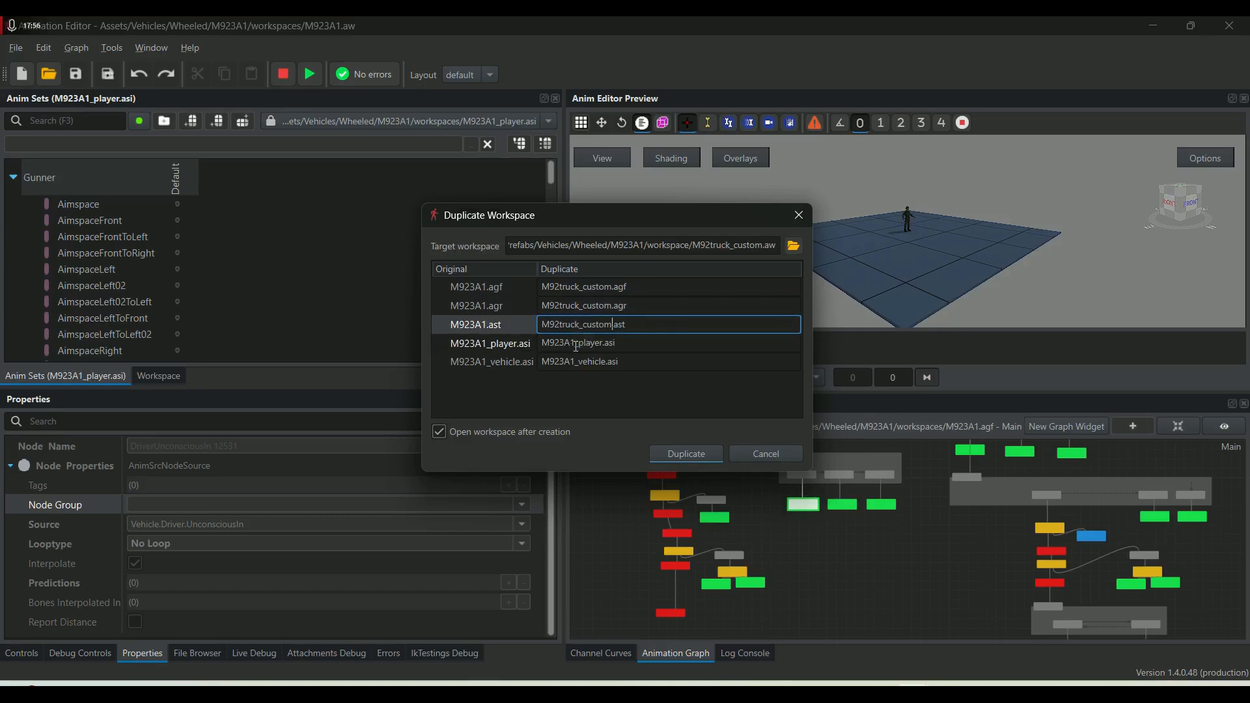
Name the duplicate of M923A1_player.asi M92truck_custom_player.asi.
click(578, 345)
drag(576, 343, 604, 342)
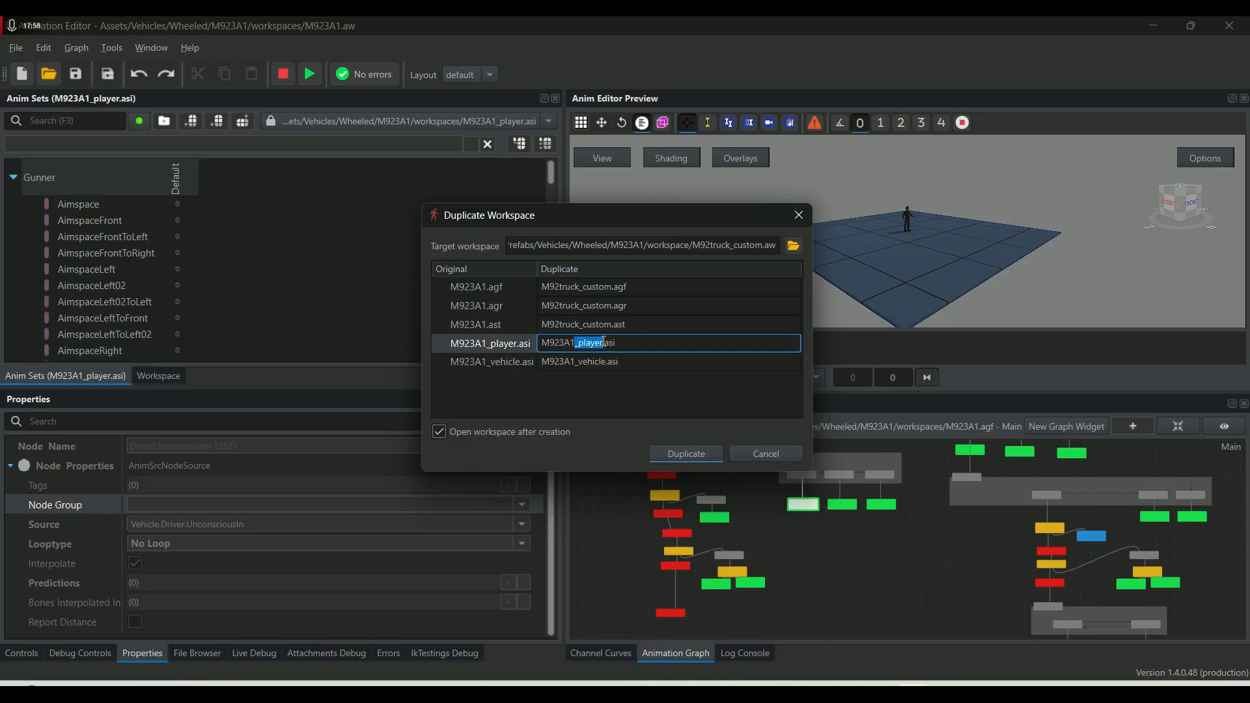
click(575, 343)
drag(575, 342, 521, 333)
text(M92truck_custom)
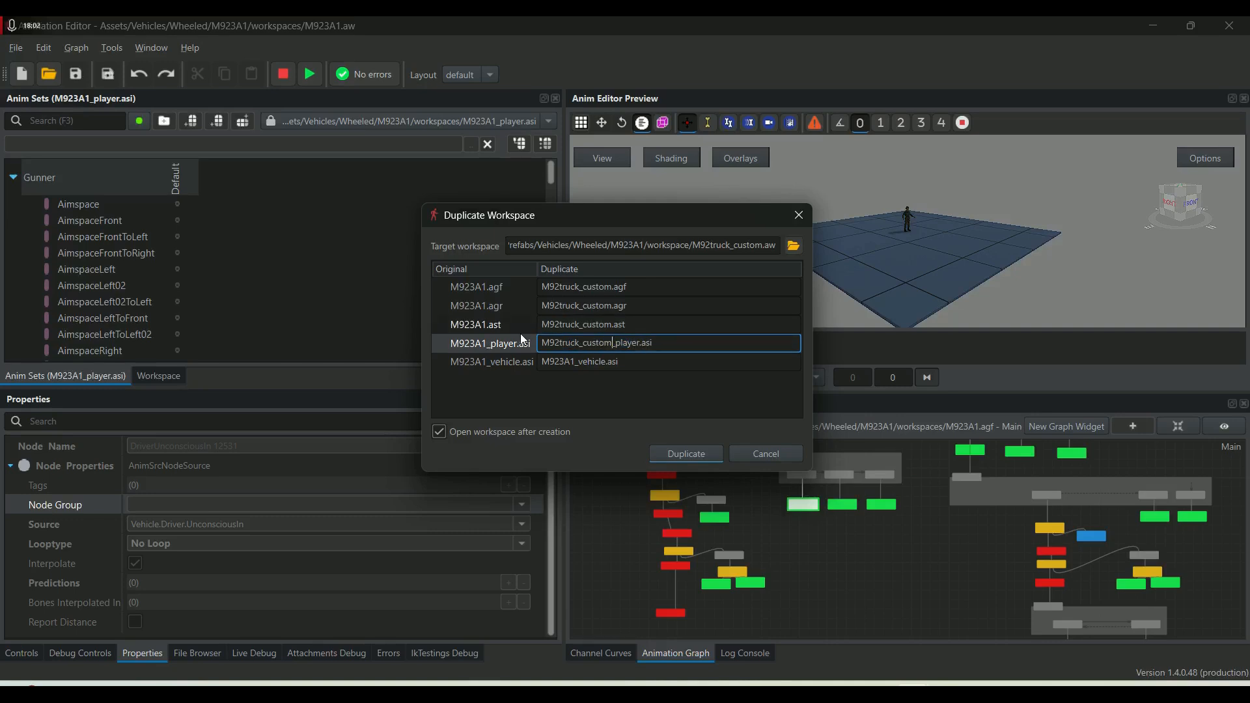
Name the duplicate of M923A1_vehicle.asi M92truck_custom_vehicle.asi and carry out the workspace duplication.
click(575, 362)
click(575, 361)
drag(575, 361, 530, 356)
click(575, 361)
text(M92truck_custom)
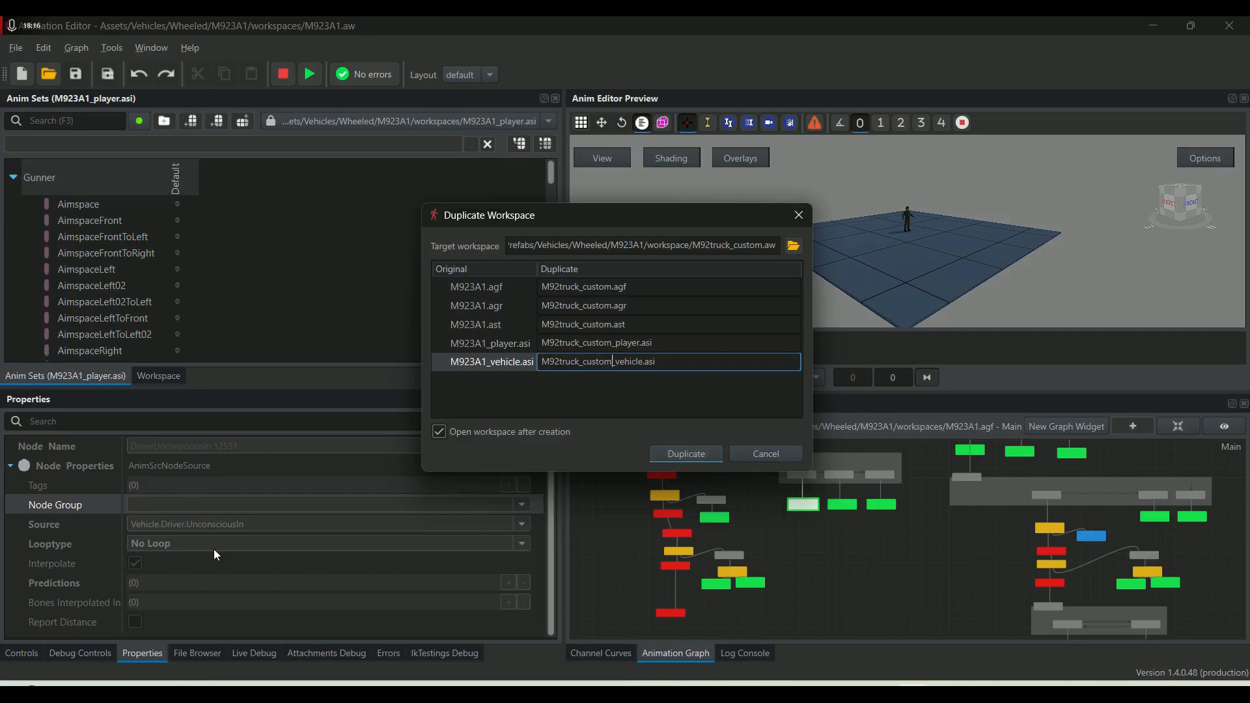
click(685, 455)
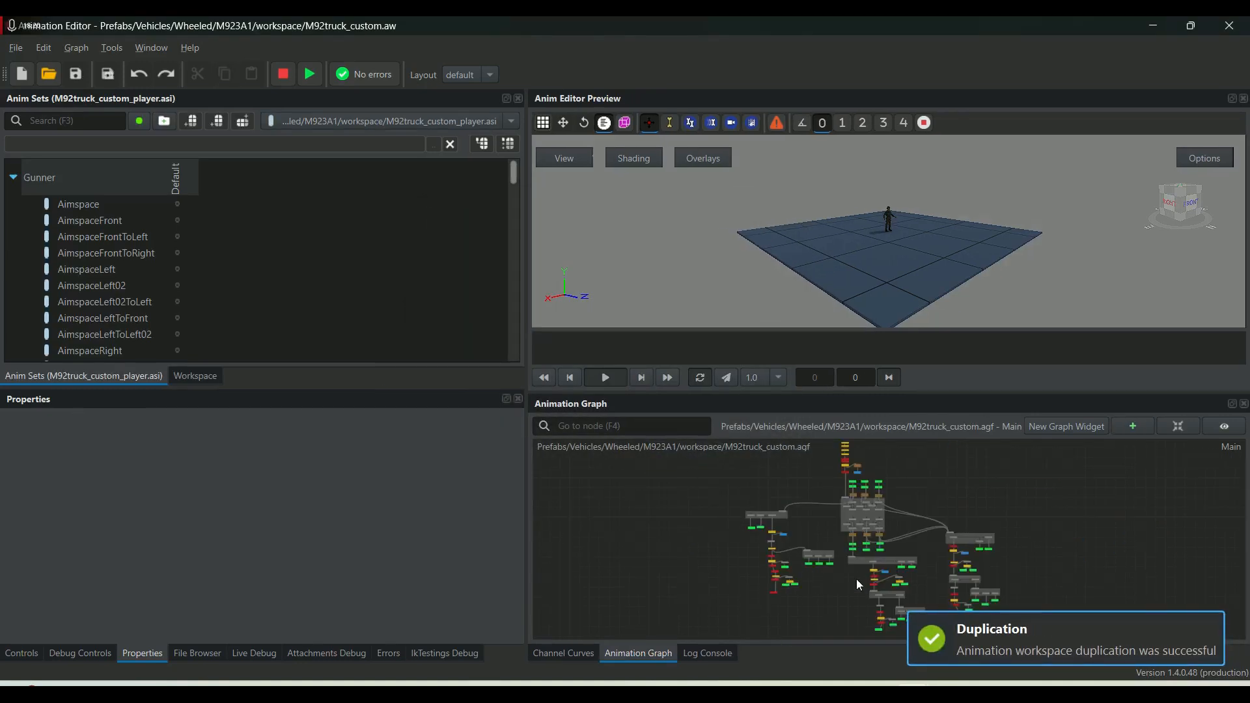
Inspect the DriverUnconsciousOut node in the duplicated workspace's animation graph.
scroll(853, 583, up, 5)
click(695, 512)
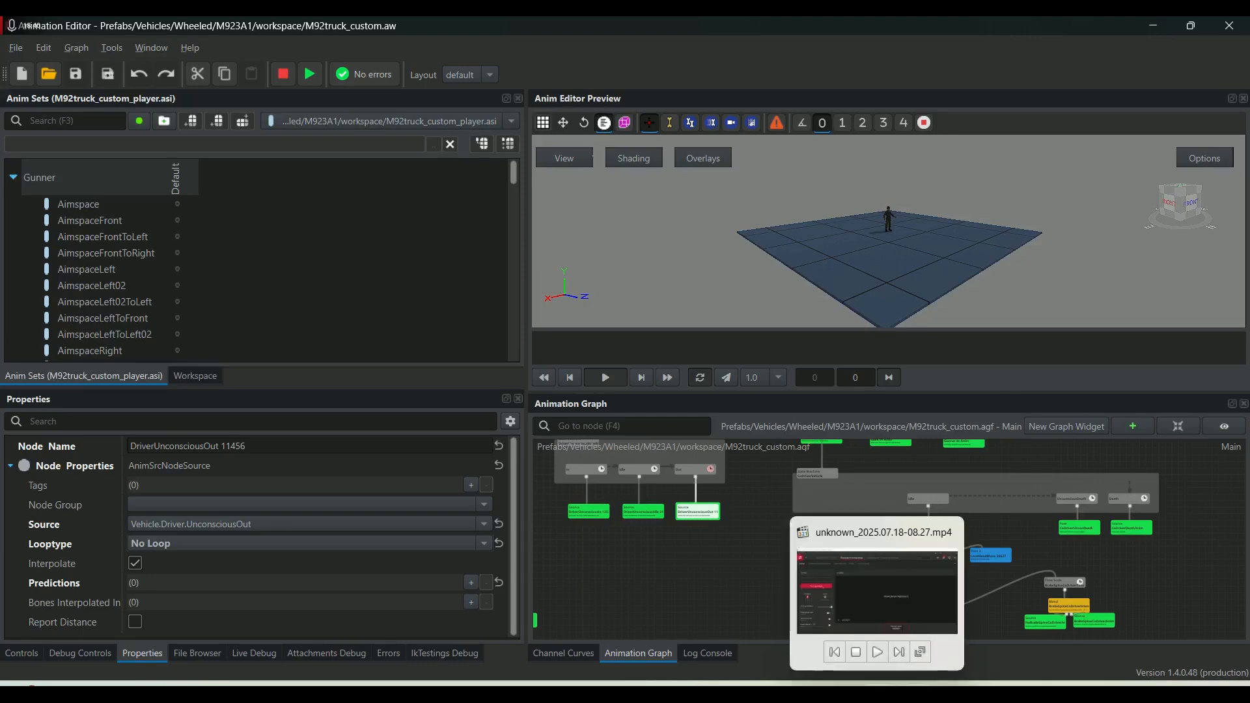
Switch to the Enfusion Workbench main window and open a second, empty Animation Editor.
mouse_move(911, 684)
click(918, 596)
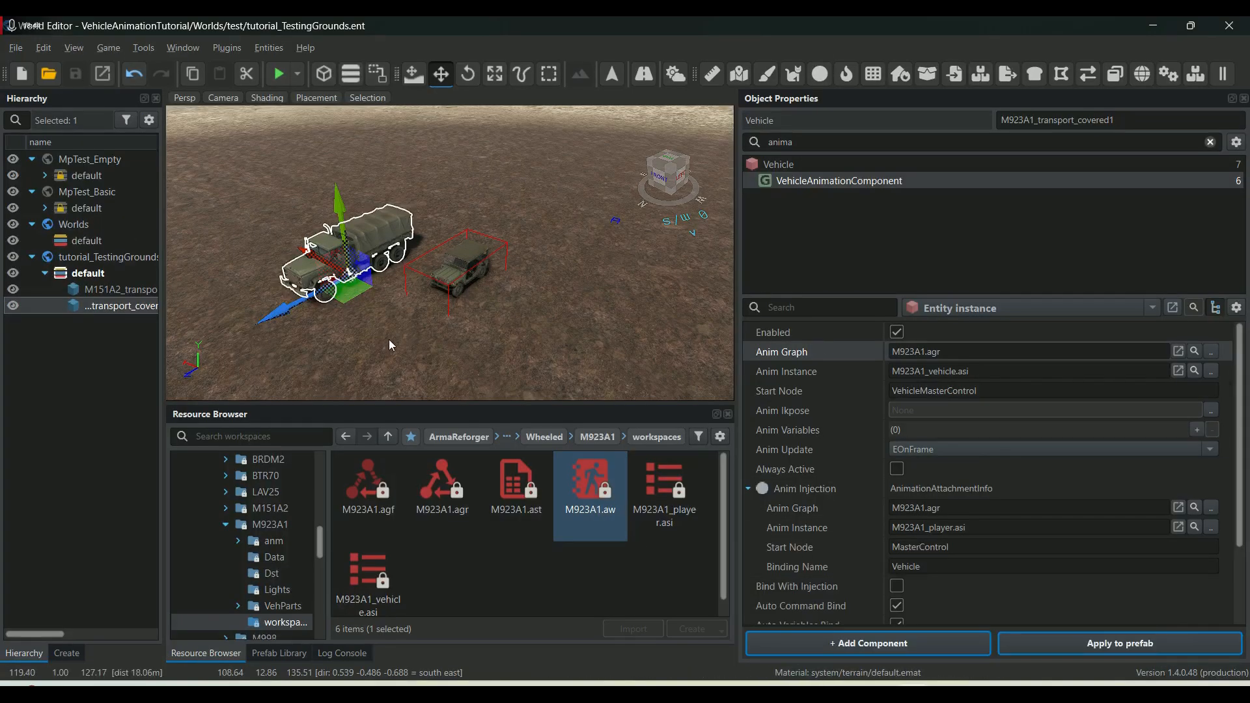
mouse_move(806, 694)
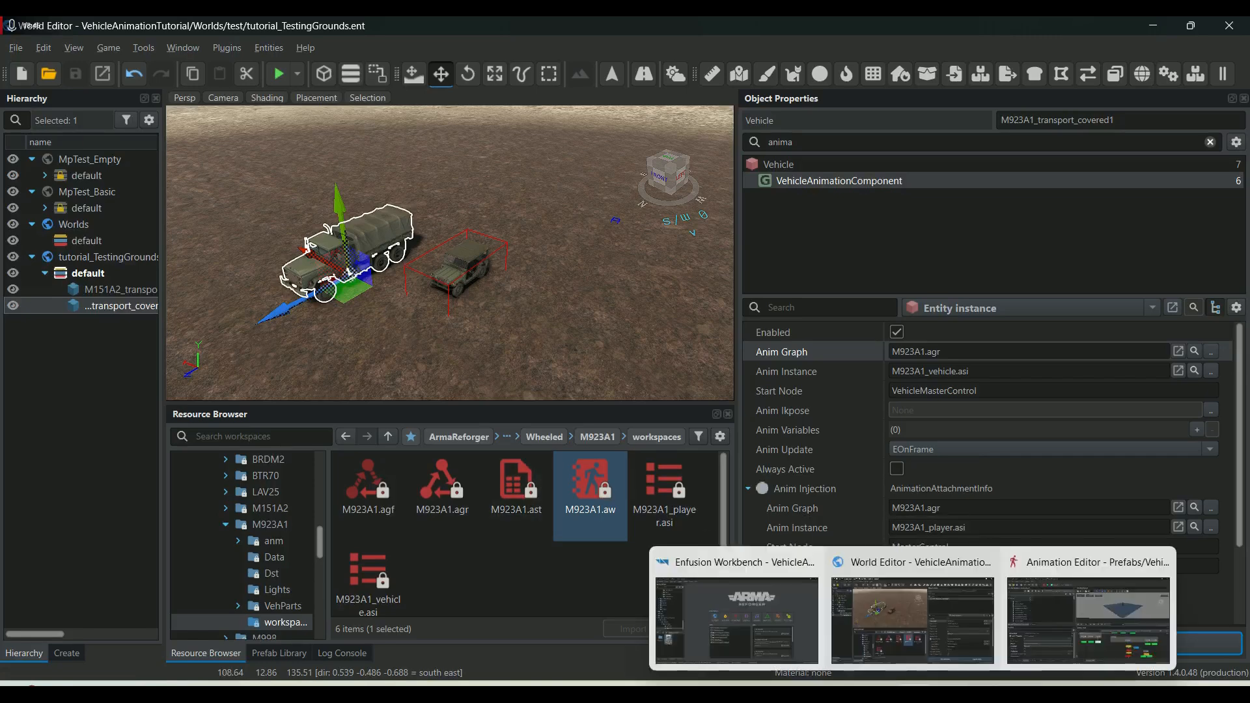
mouse_move(912, 691)
click(880, 564)
mouse_move(938, 674)
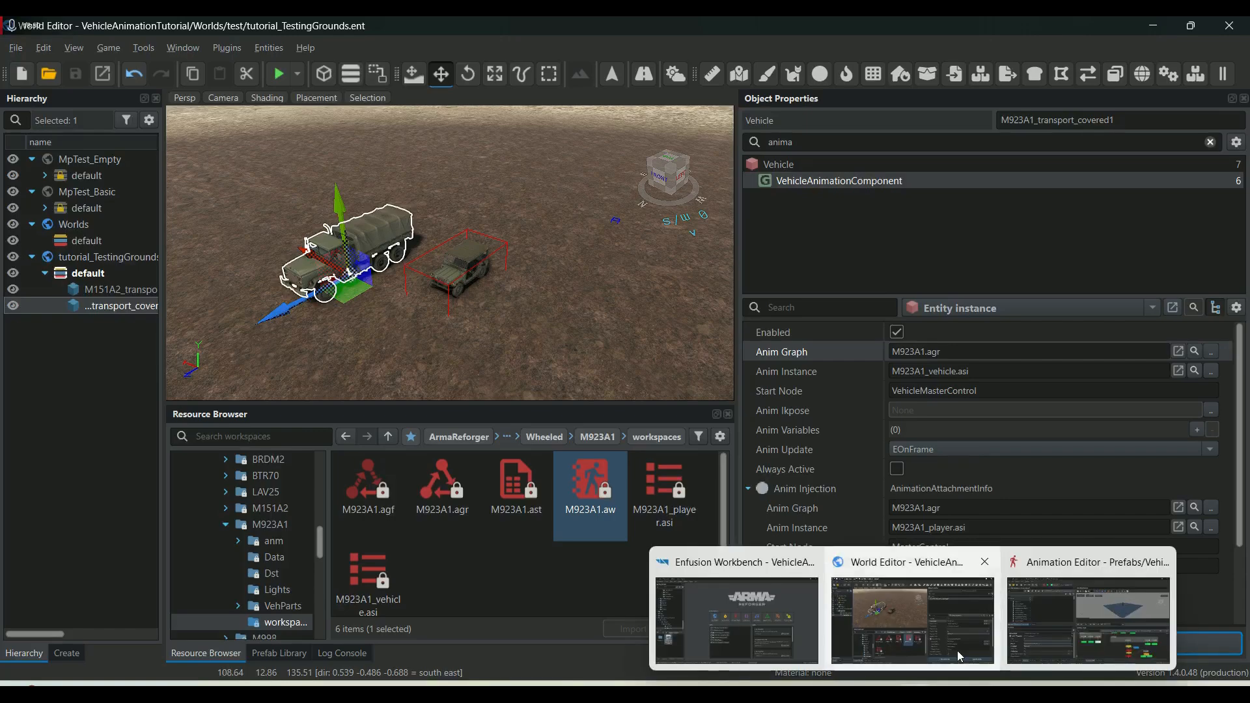
click(752, 565)
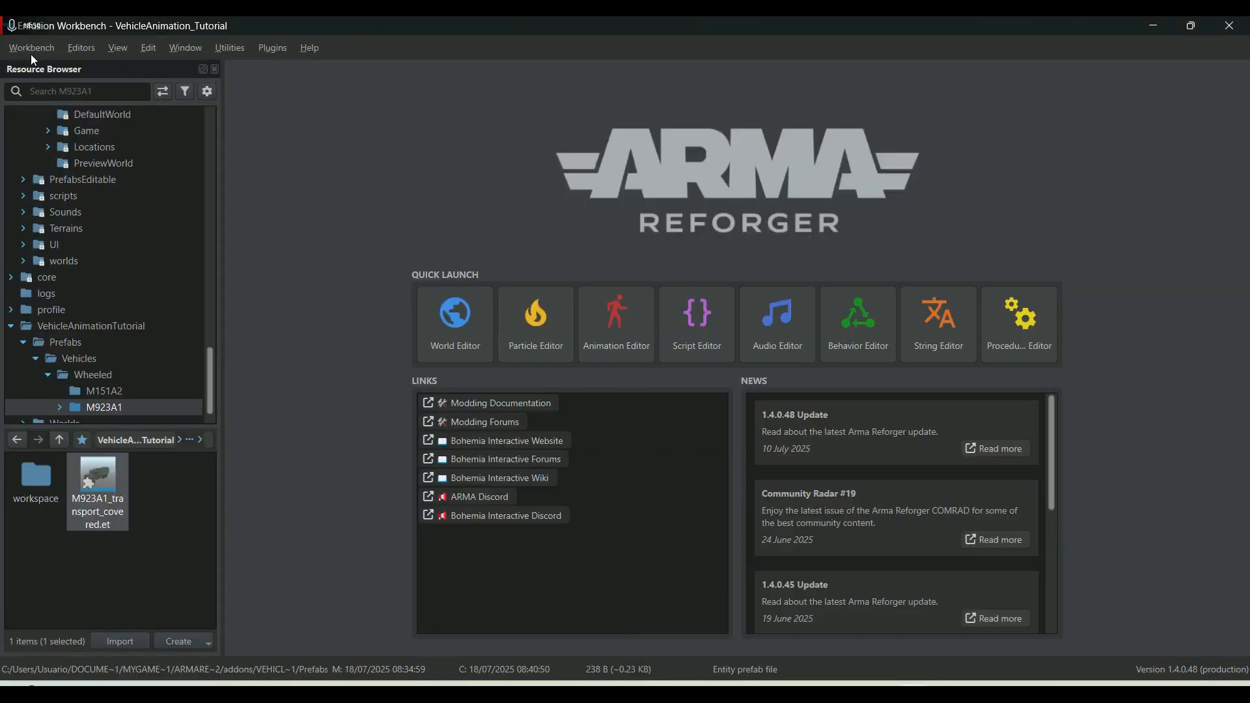
click(77, 48)
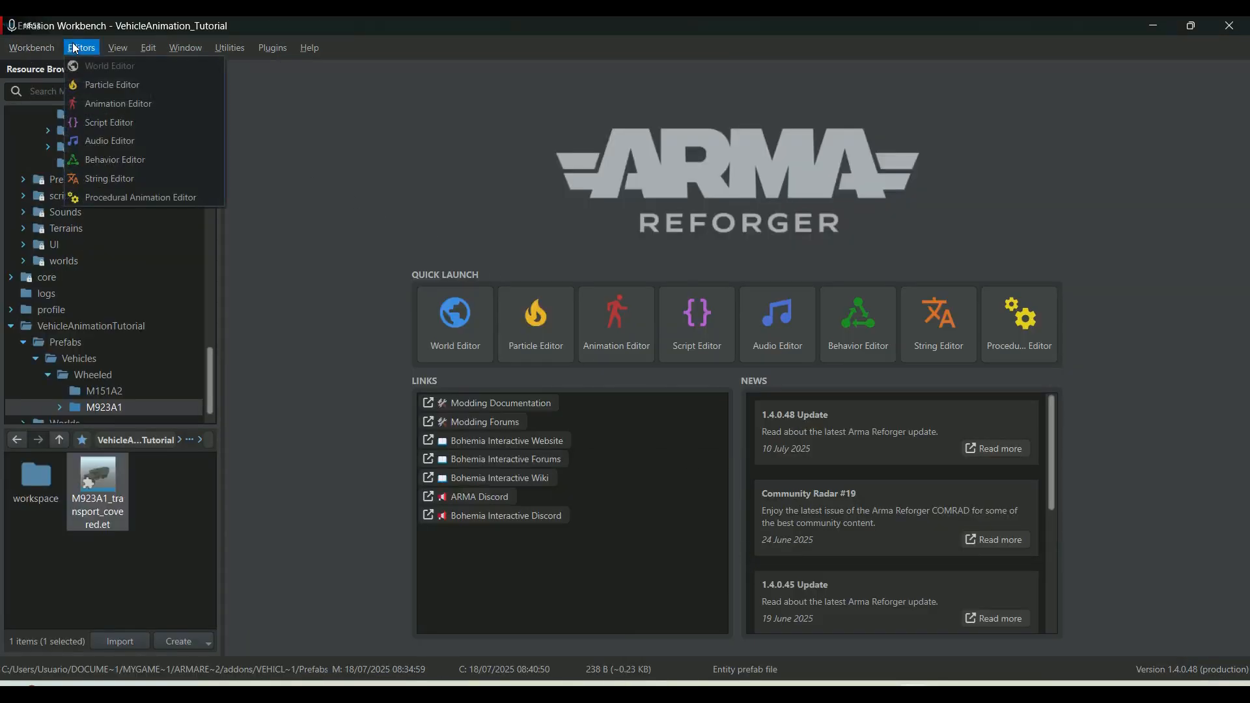
click(94, 103)
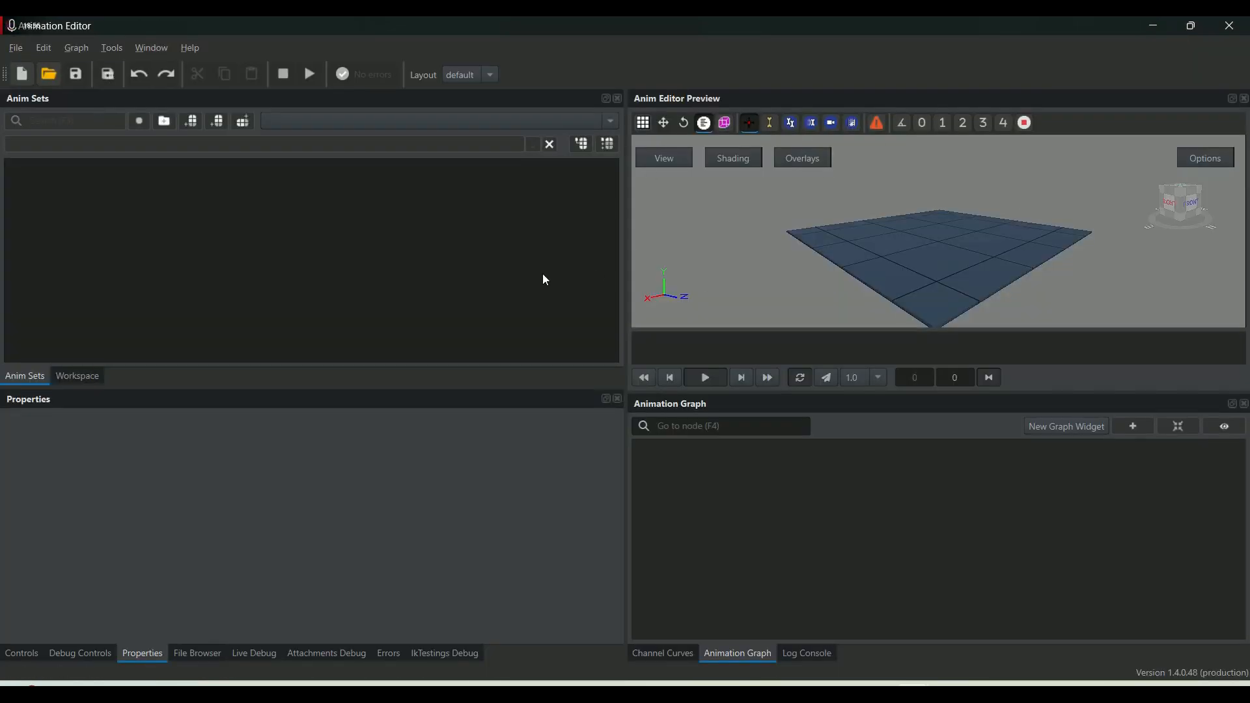
key(alt+Tab)
key(alt+Tab)
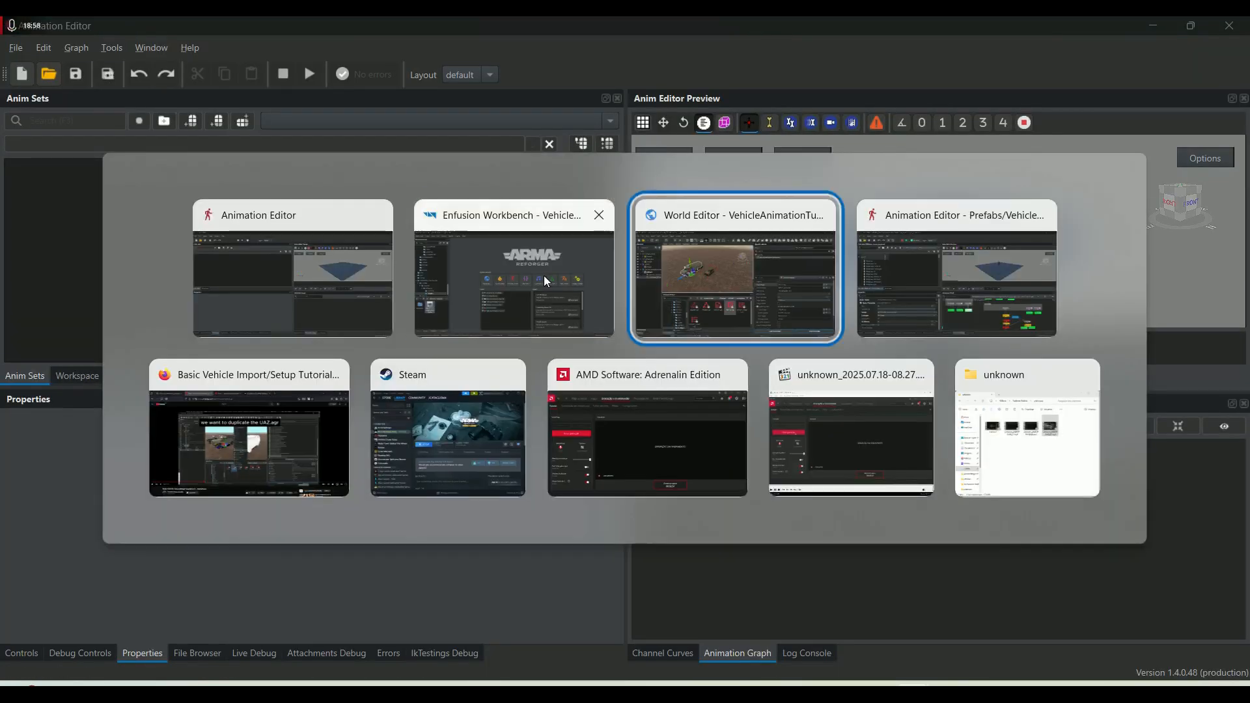
click(883, 248)
key(alt+Tab)
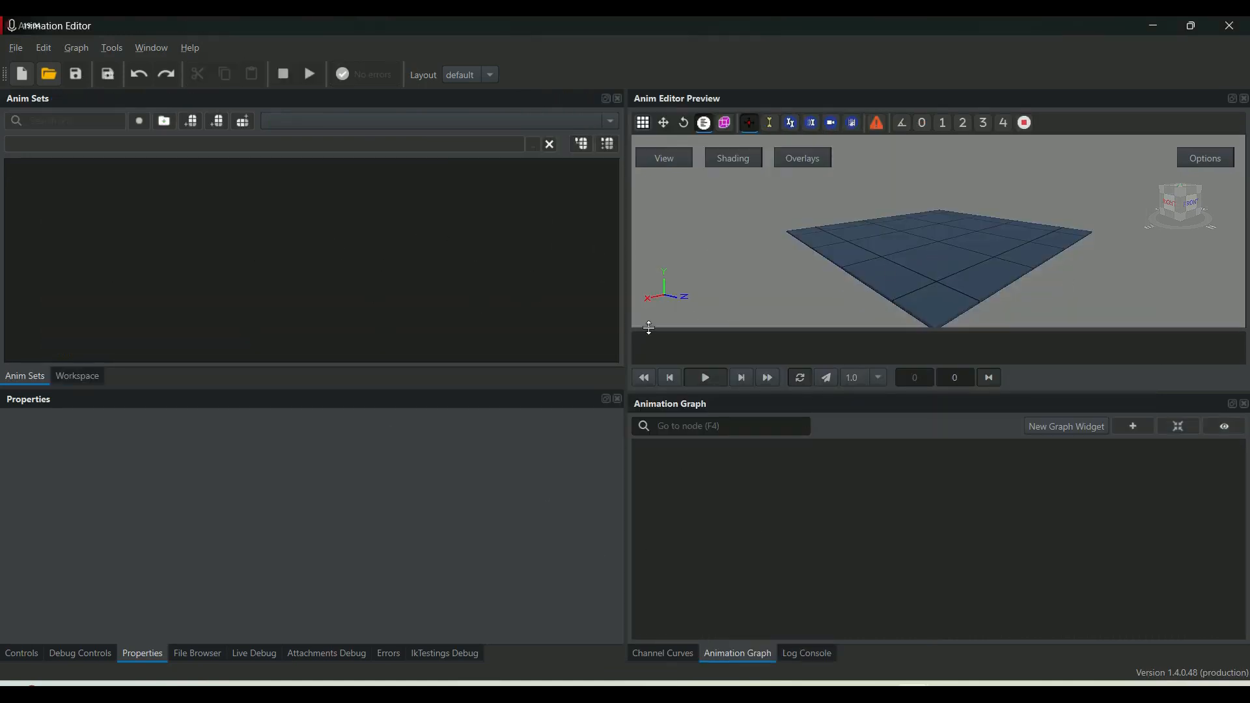
key(alt+Tab)
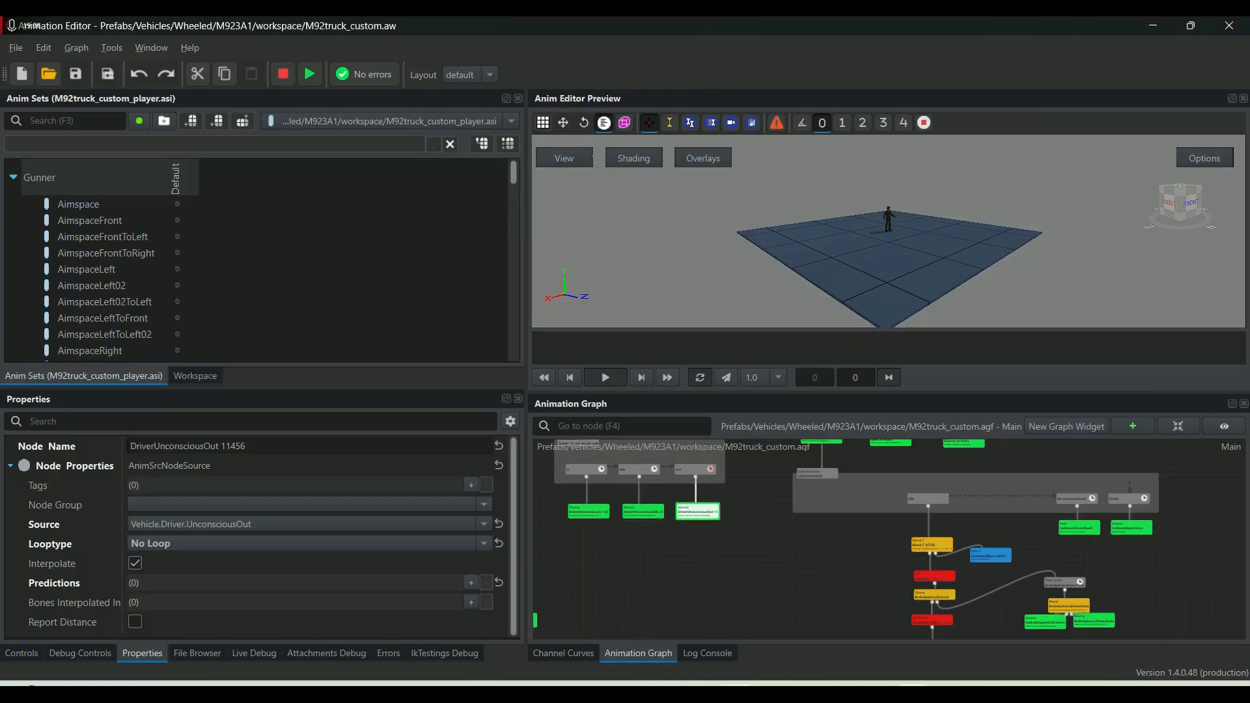
key(alt+Tab)
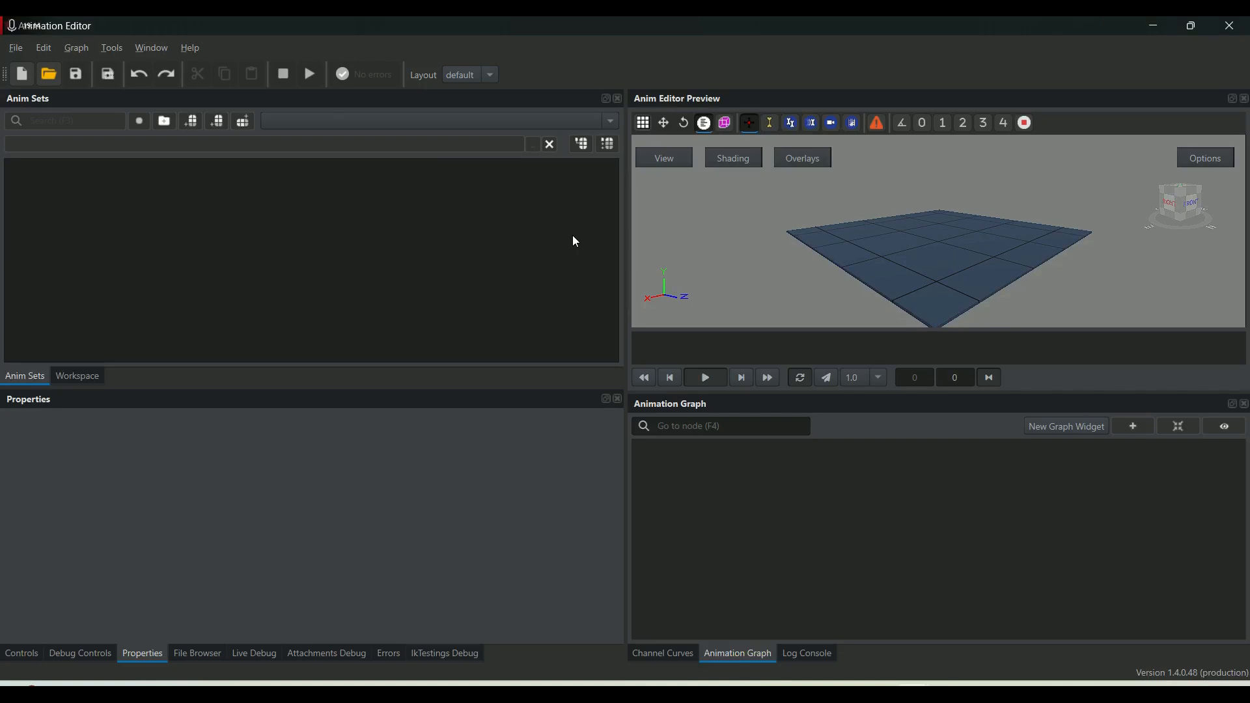
click(48, 73)
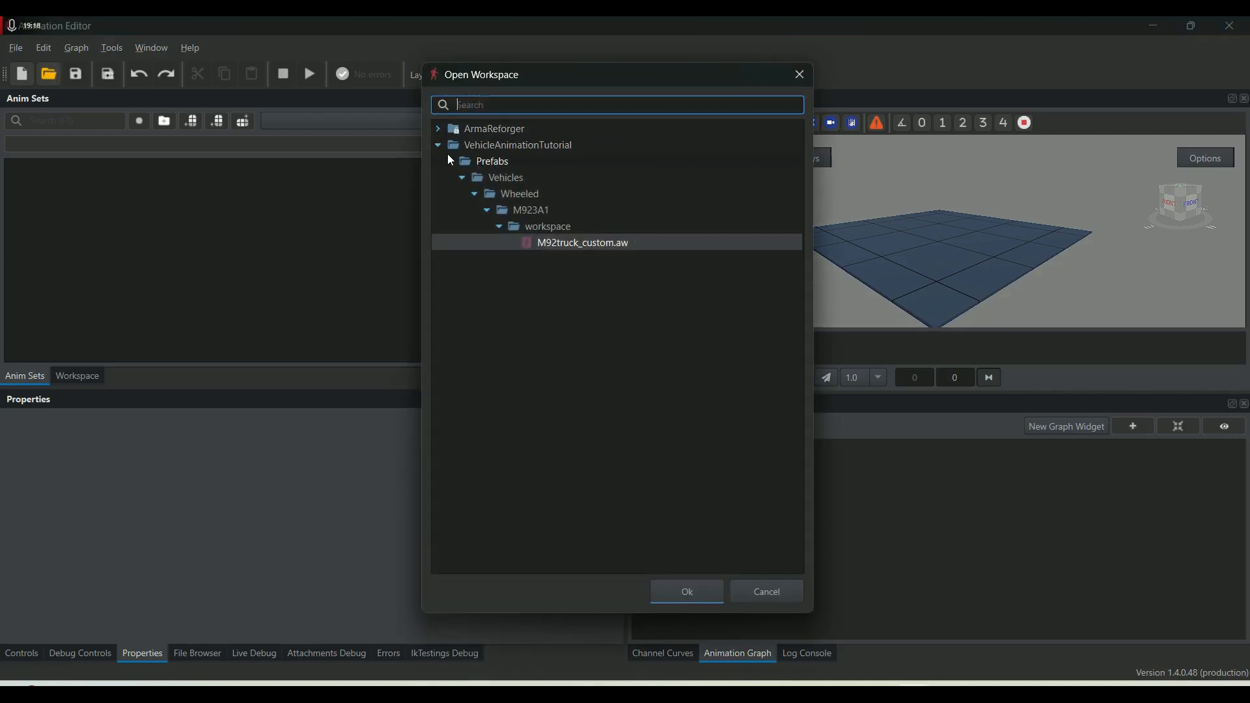
click(438, 129)
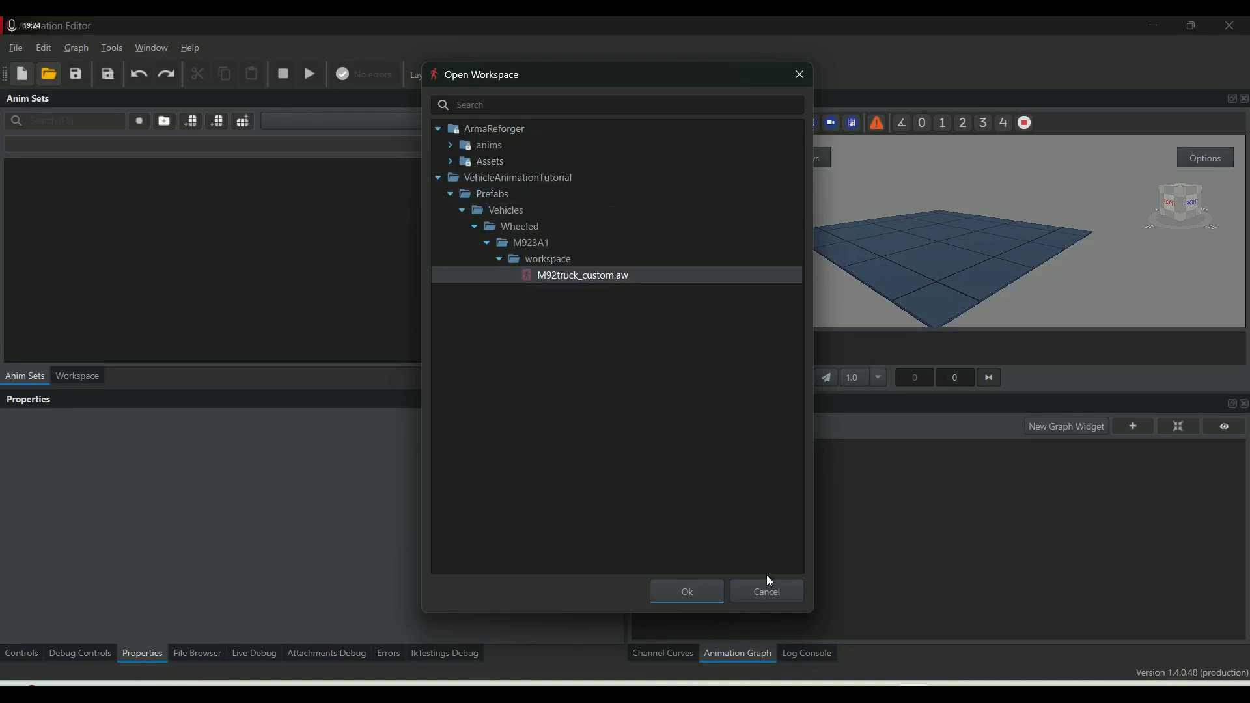
click(768, 591)
Switch to the World Editor, locate the M151A2 vehicle's player anim instance in the resources and copy the resource GUID of M151A2.aw.
mouse_move(912, 686)
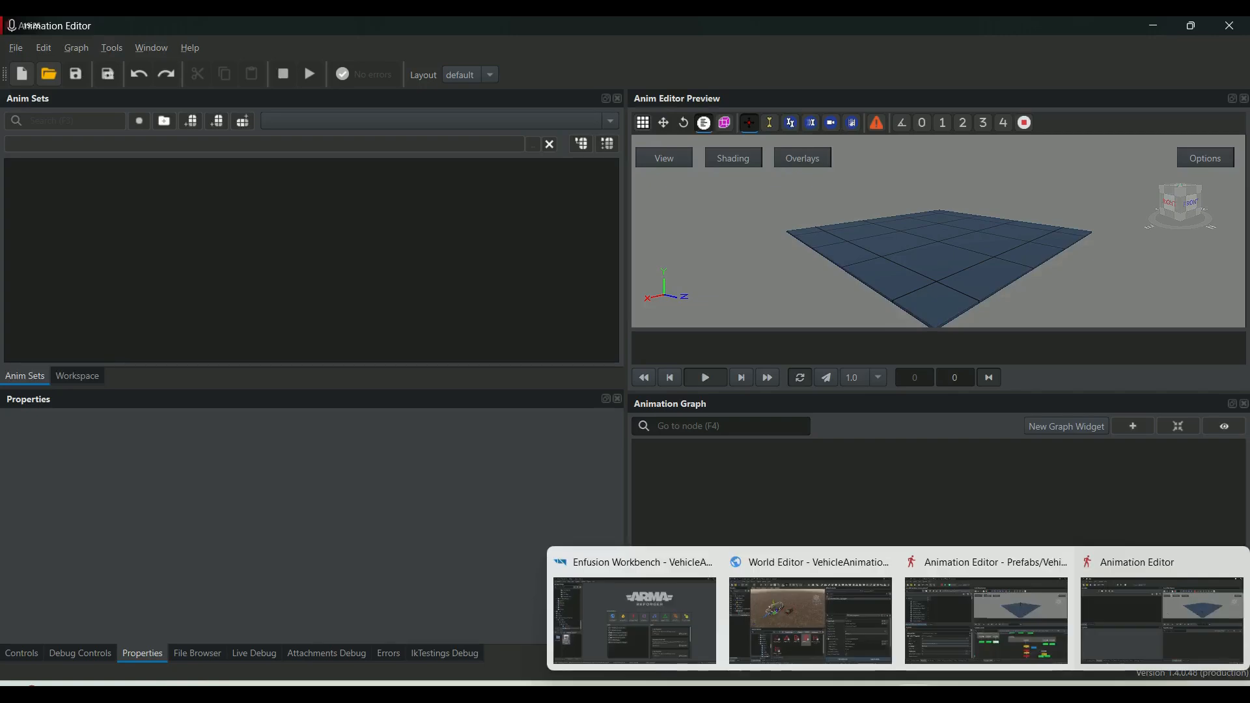
click(824, 567)
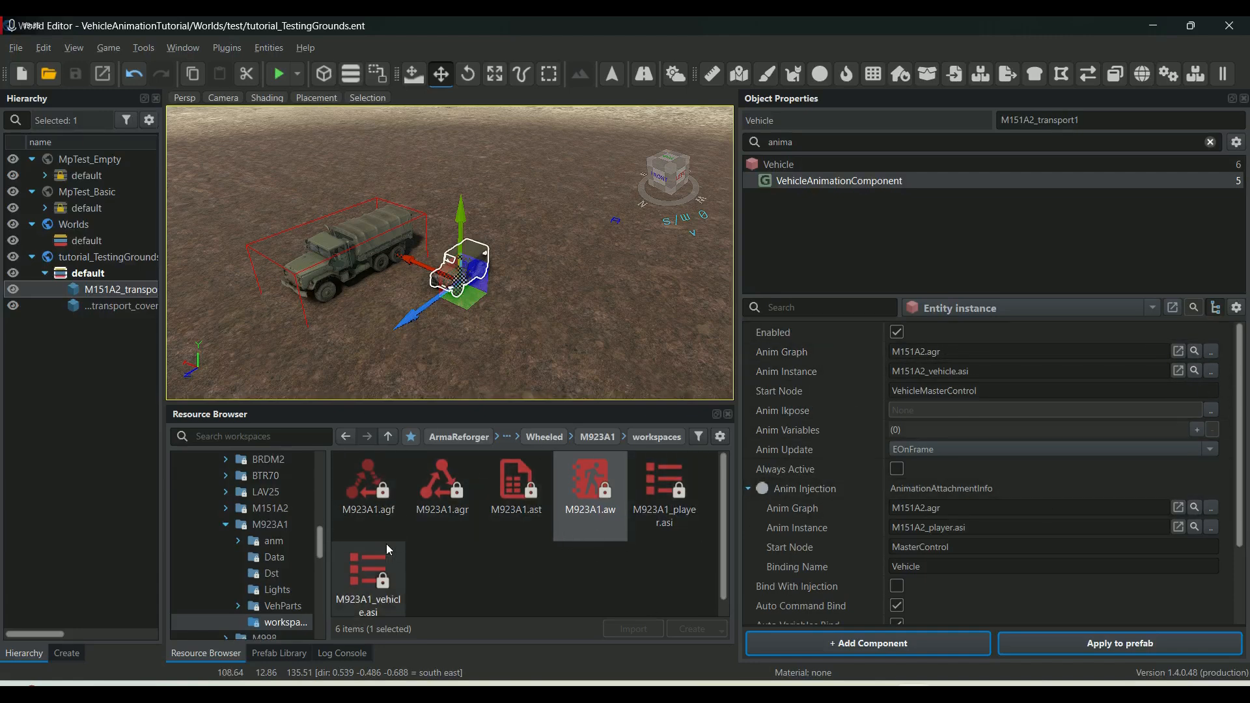
click(1194, 528)
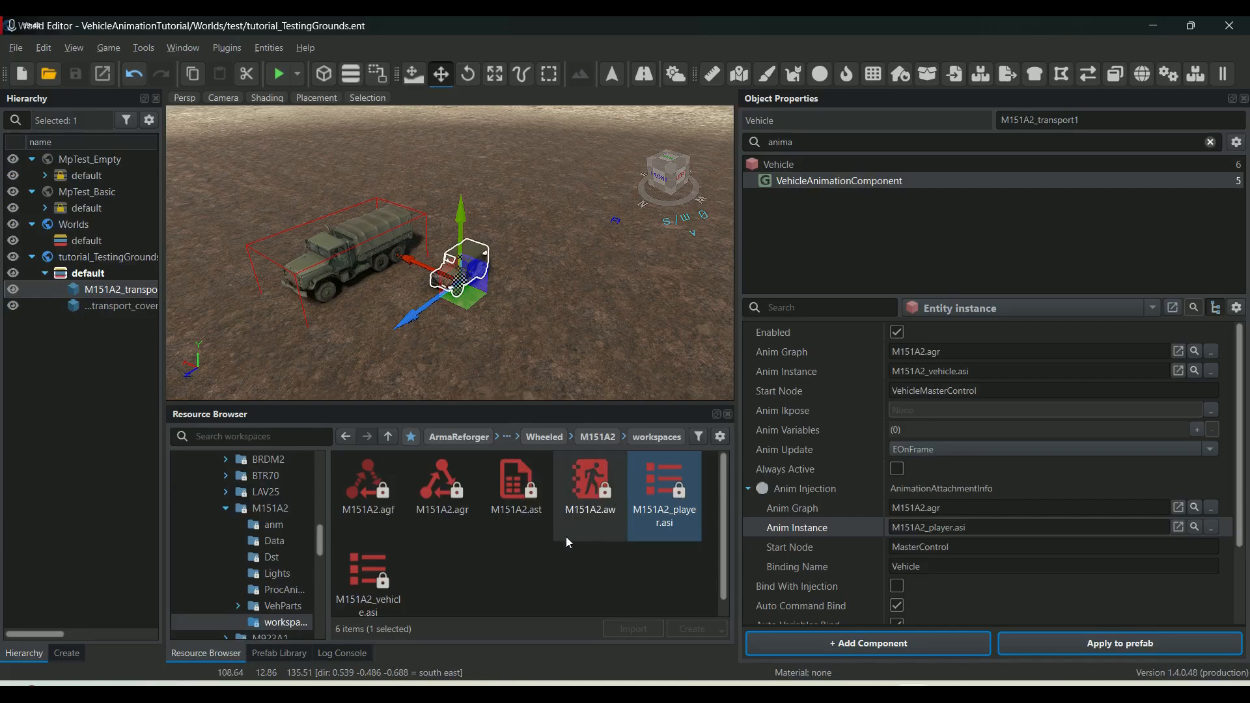
click(591, 487)
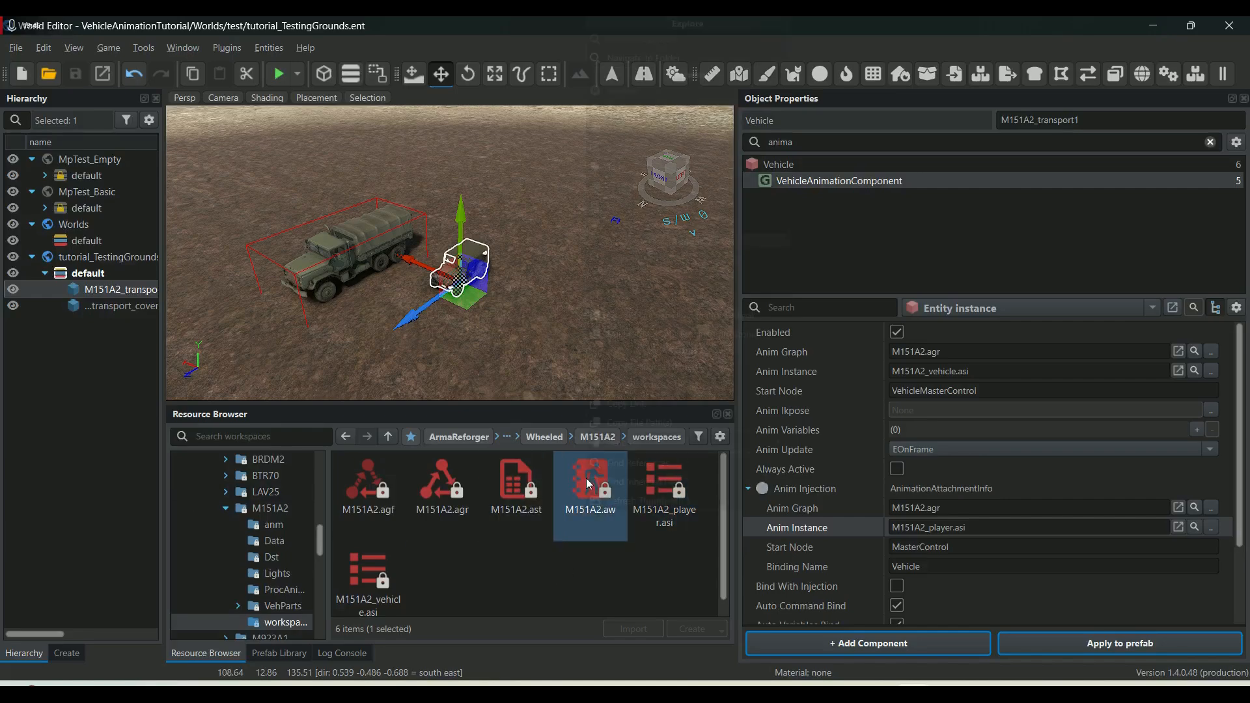
right_click(588, 484)
click(646, 385)
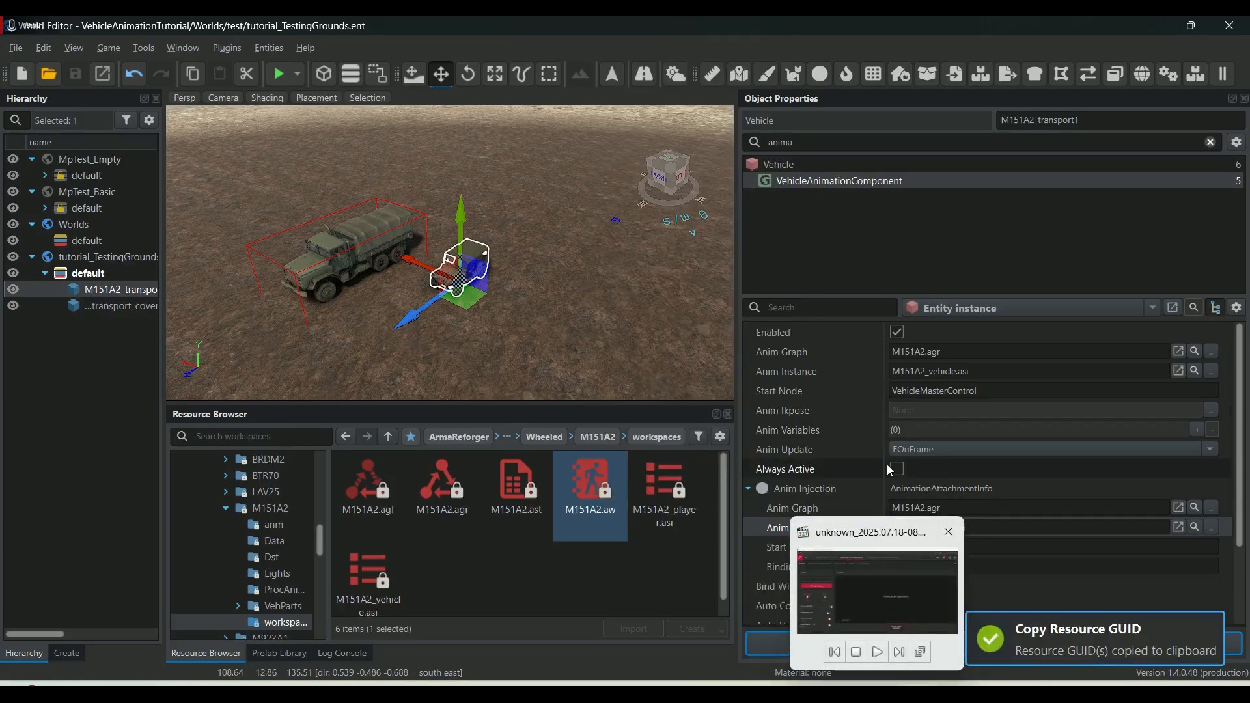
Switch to the empty Animation Editor and open the M151A2.aw workspace, finding it by the copied resource GUID.
key(alt+Tab)
click(432, 264)
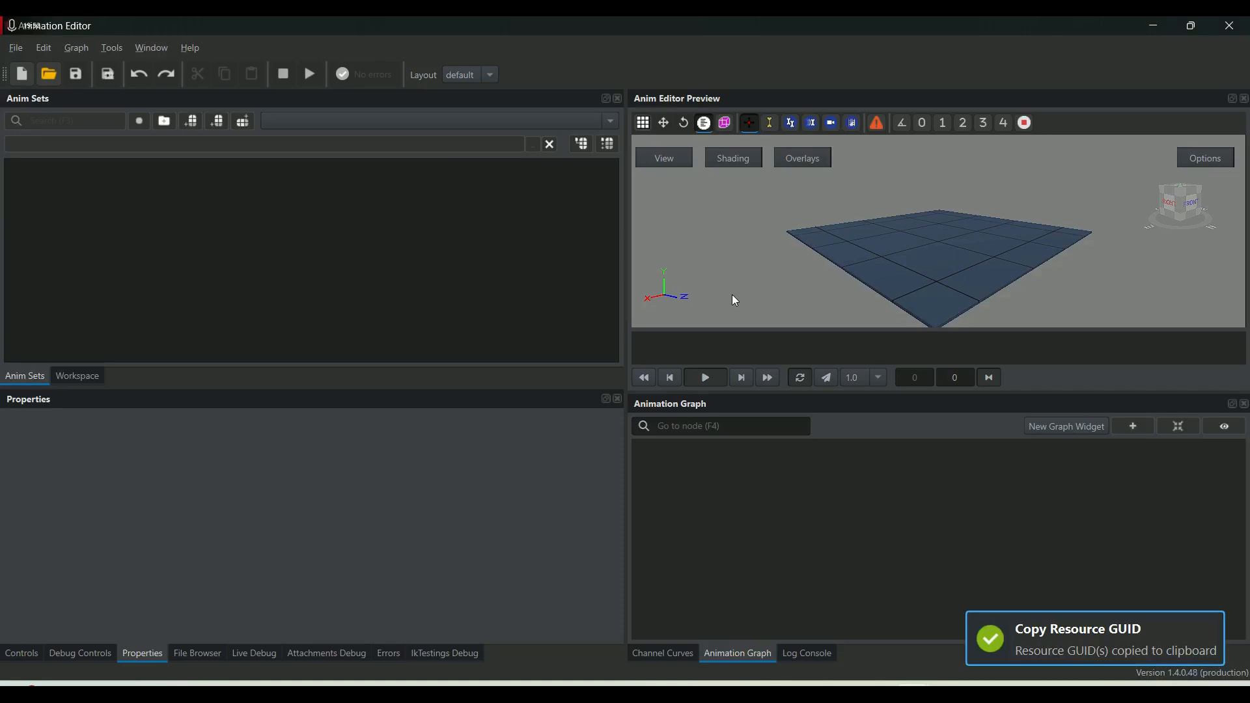
click(47, 79)
right_click(502, 104)
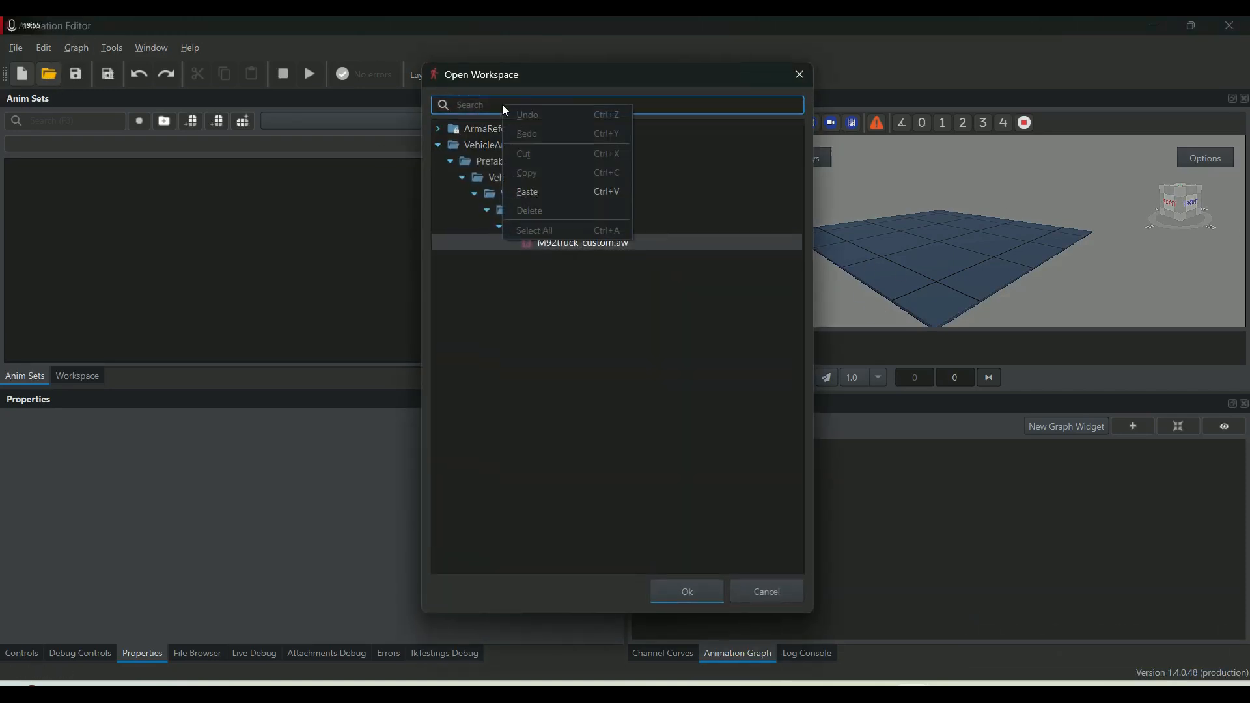
click(541, 196)
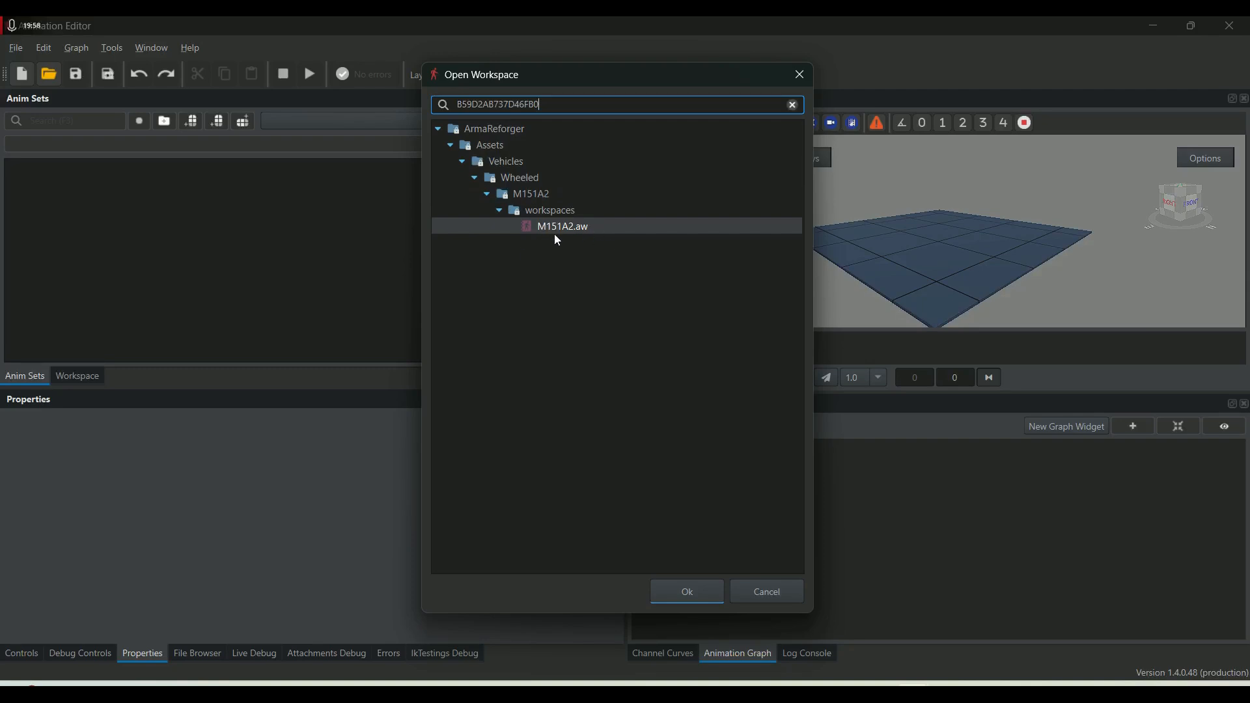
click(681, 593)
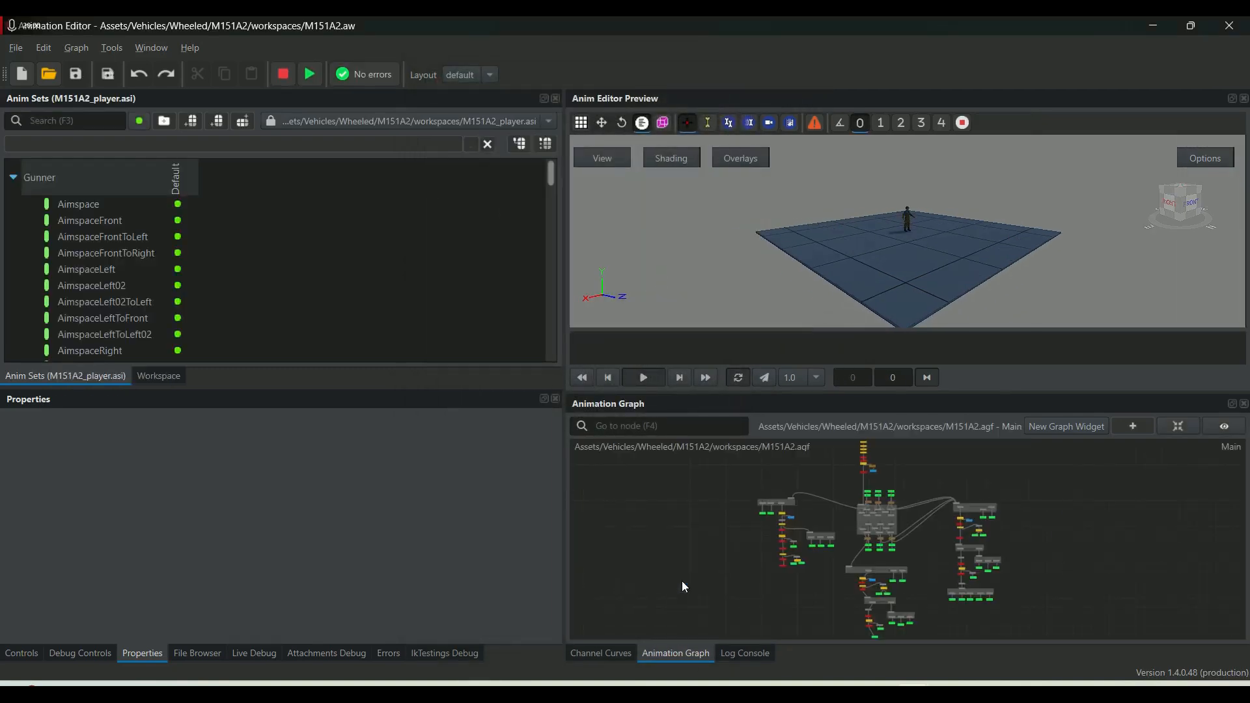
Preview the Gunner AimspaceLeft02 animation, then play the PassengerRGRP node of the M151A2 animation graph.
click(178, 287)
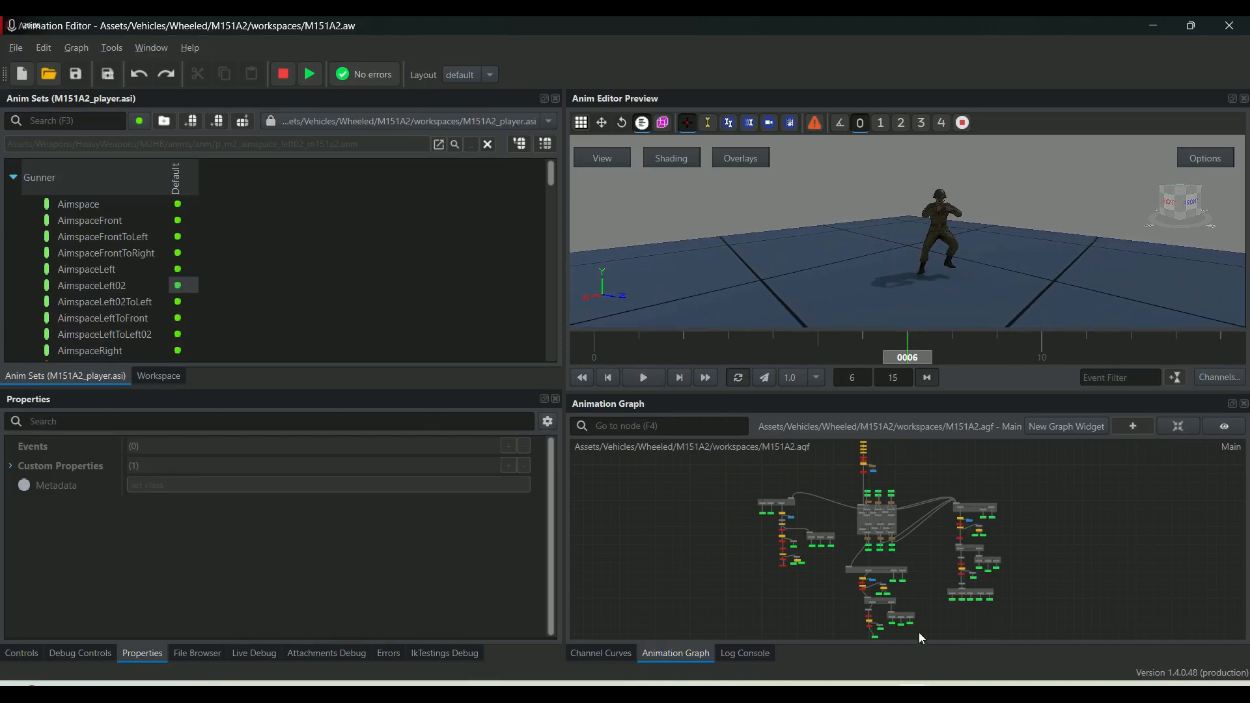
scroll(886, 554, up, 8)
click(893, 479)
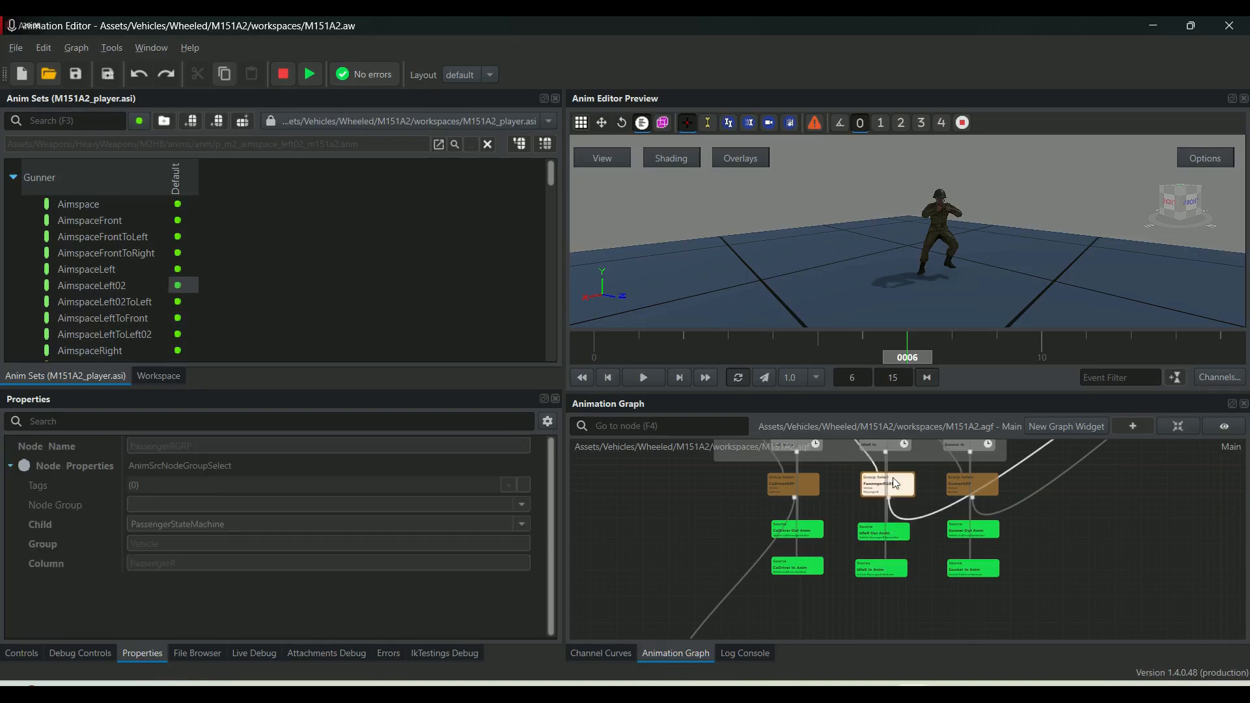
double_click(893, 483)
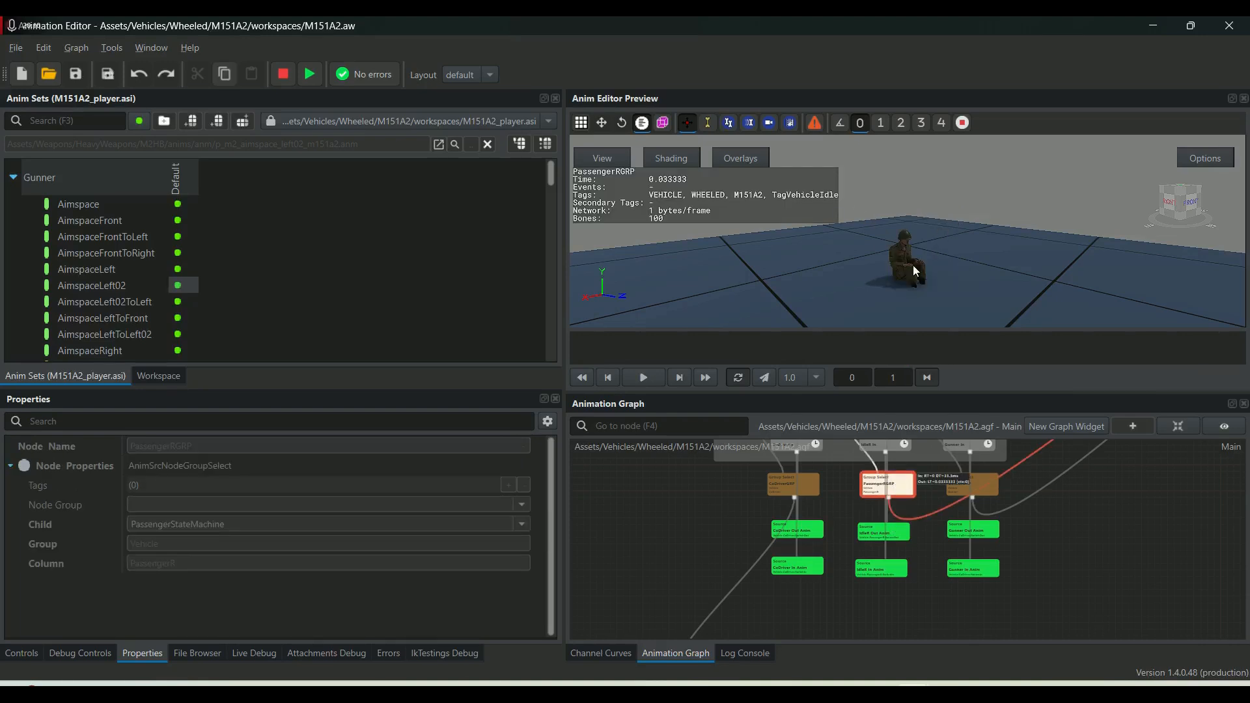
click(659, 377)
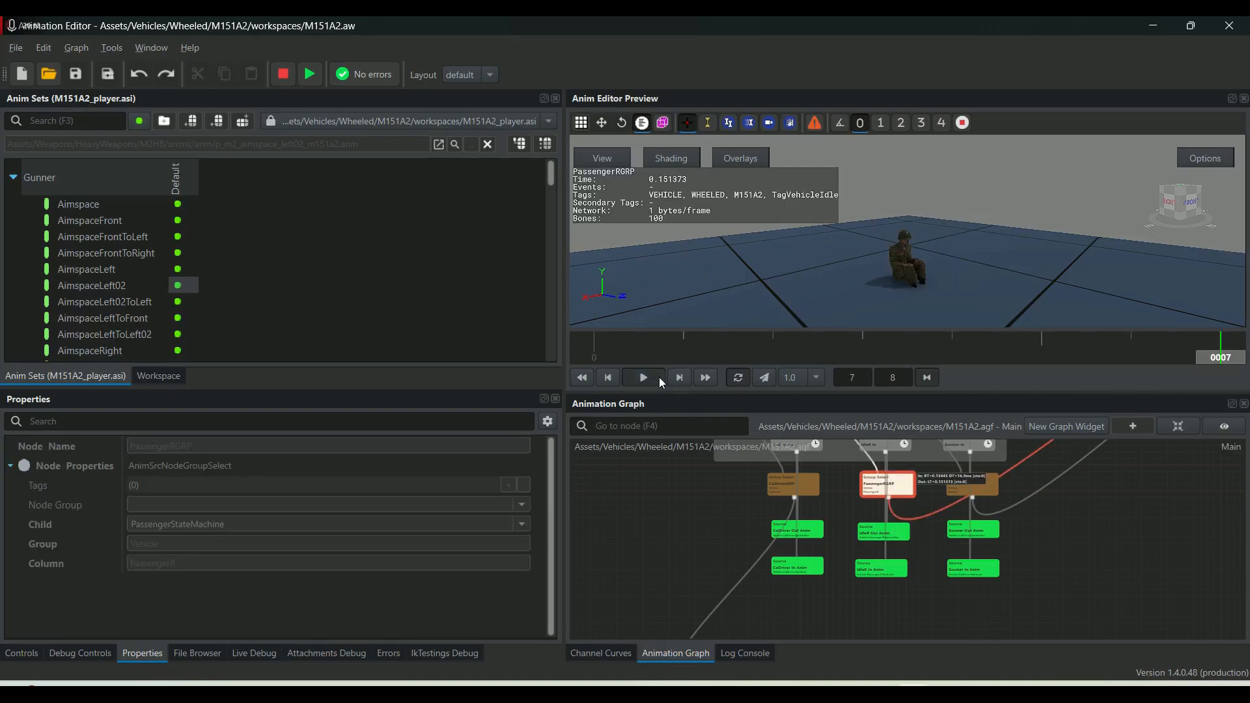
Start duplicating the open M151A2 animation workspace.
scroll(753, 289, down, 3)
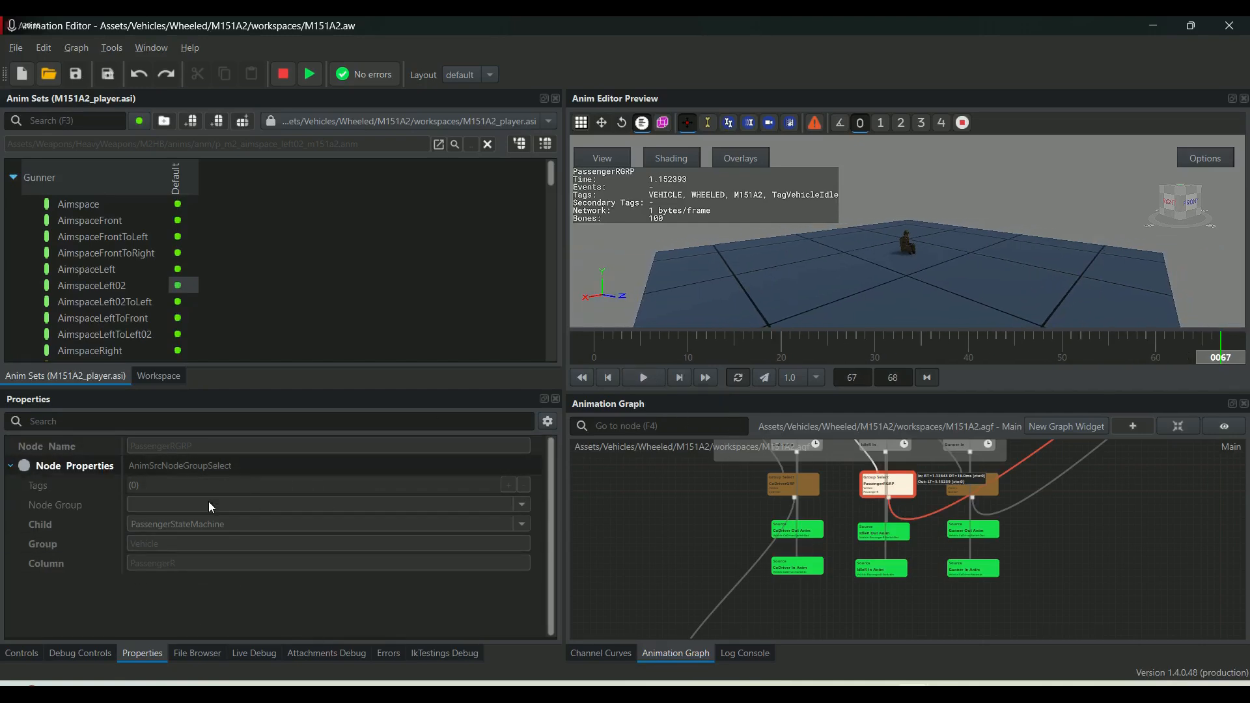
click(17, 49)
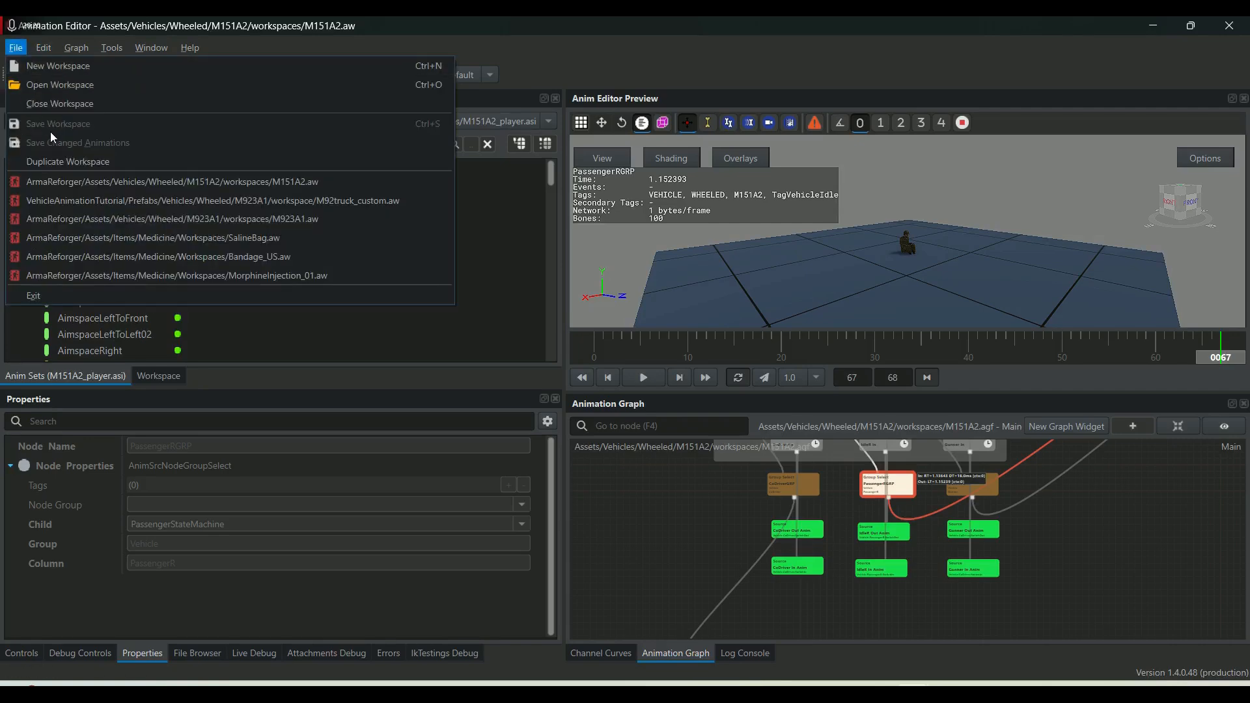
click(50, 163)
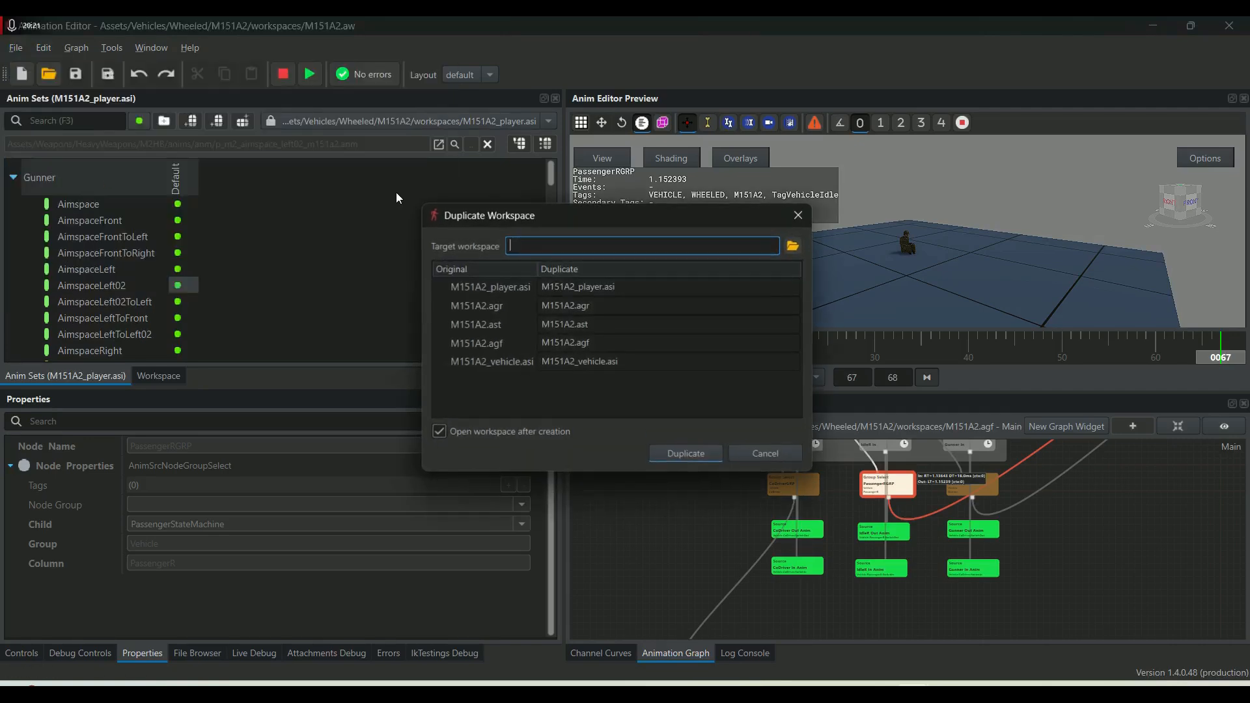
Set the duplicate's target to a workspace file named workspace in VehicleAnimationTutorial/Prefabs/Vehicles/Wheeled/M151A2.
click(793, 246)
click(428, 185)
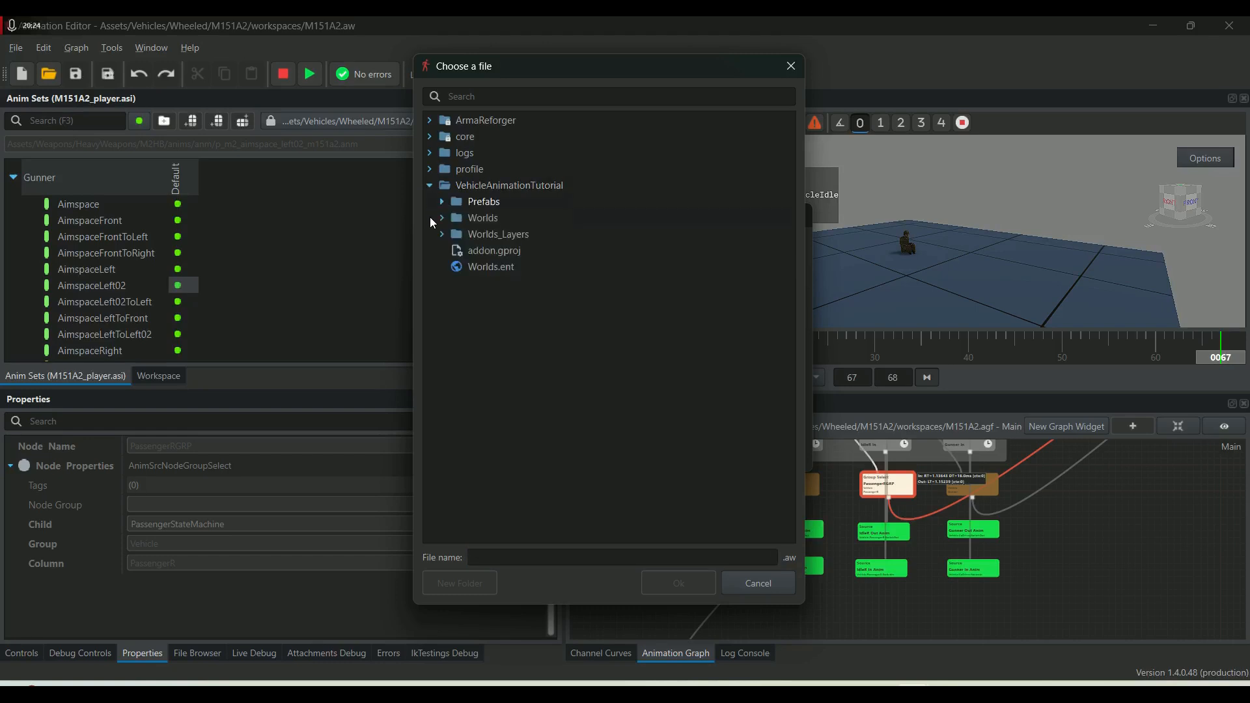
click(443, 202)
click(453, 218)
click(465, 235)
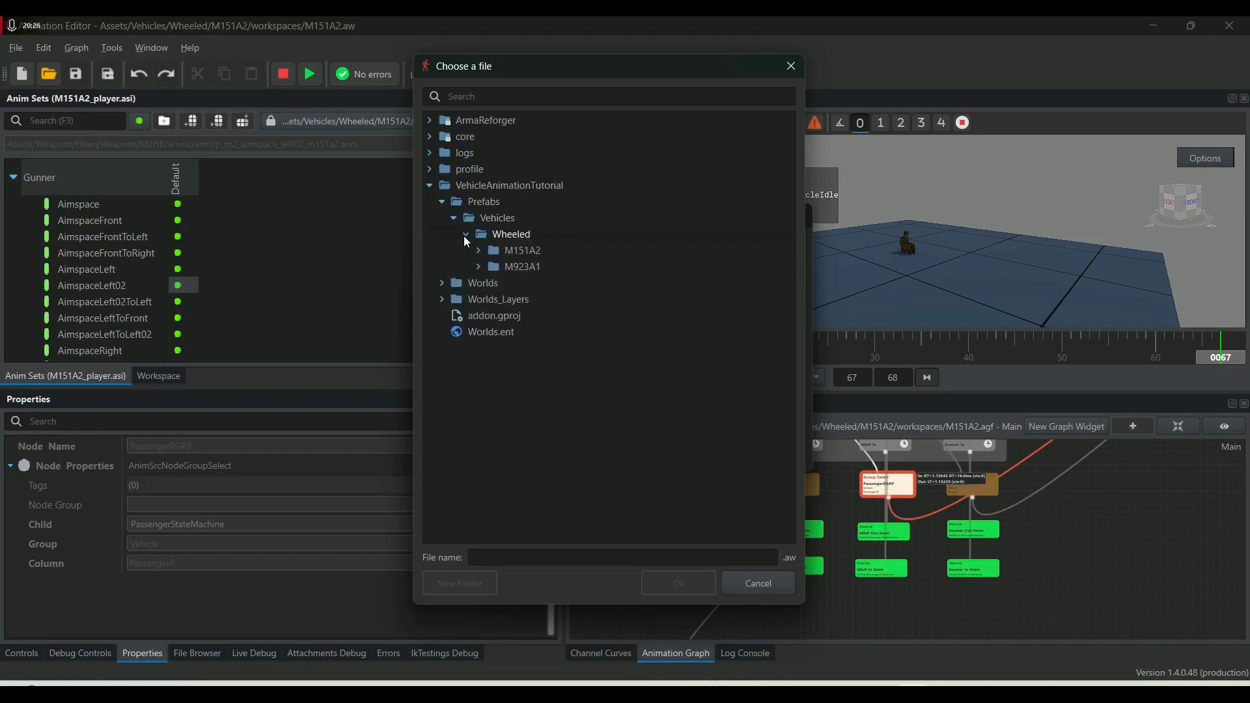
click(485, 252)
click(479, 250)
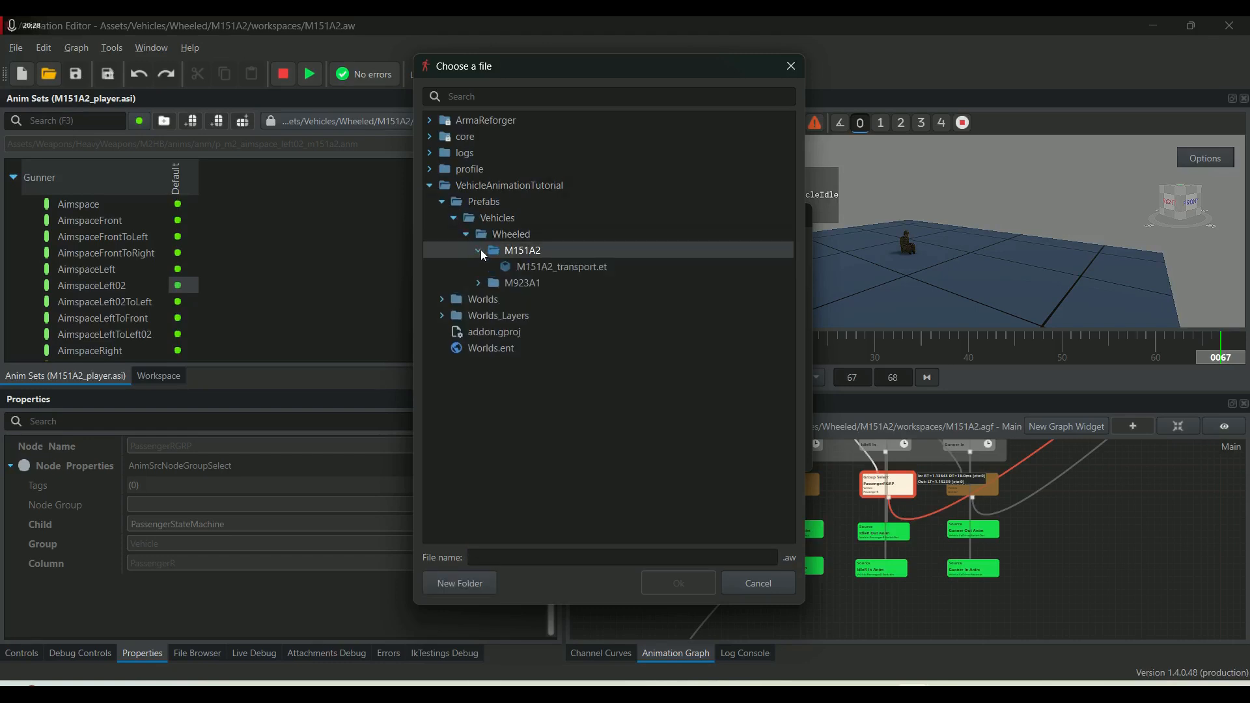
click(515, 552)
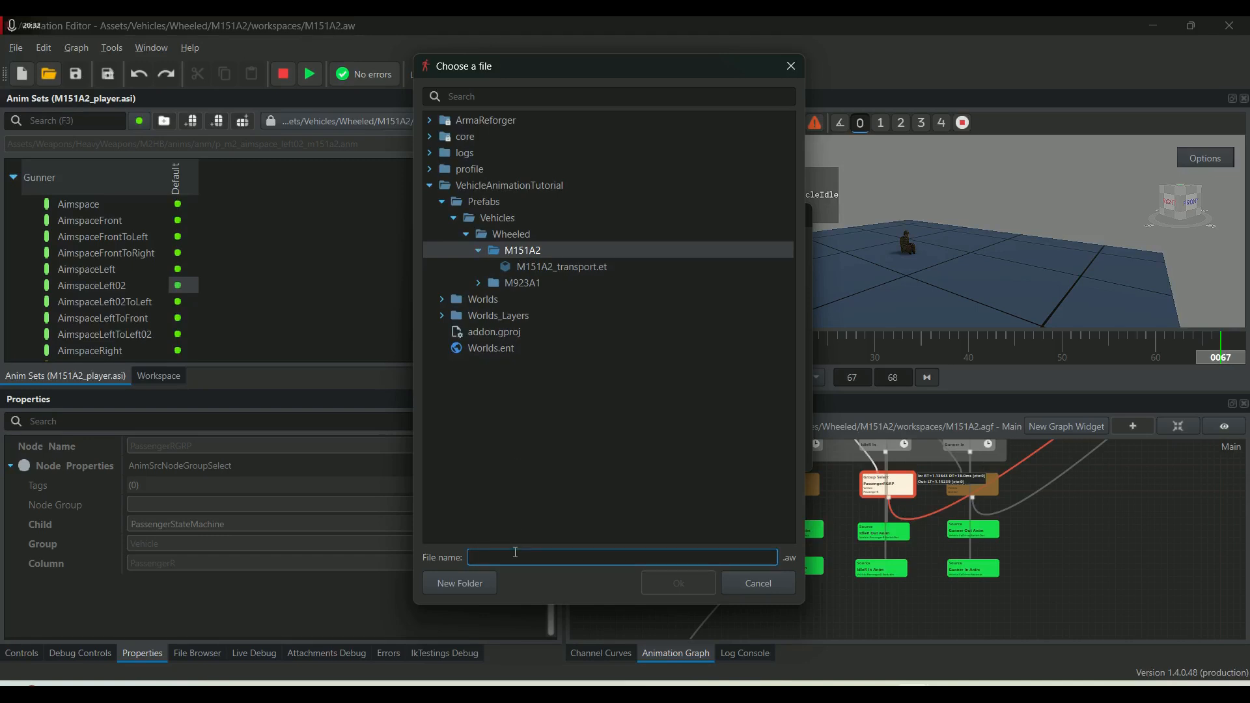
text(workspace)
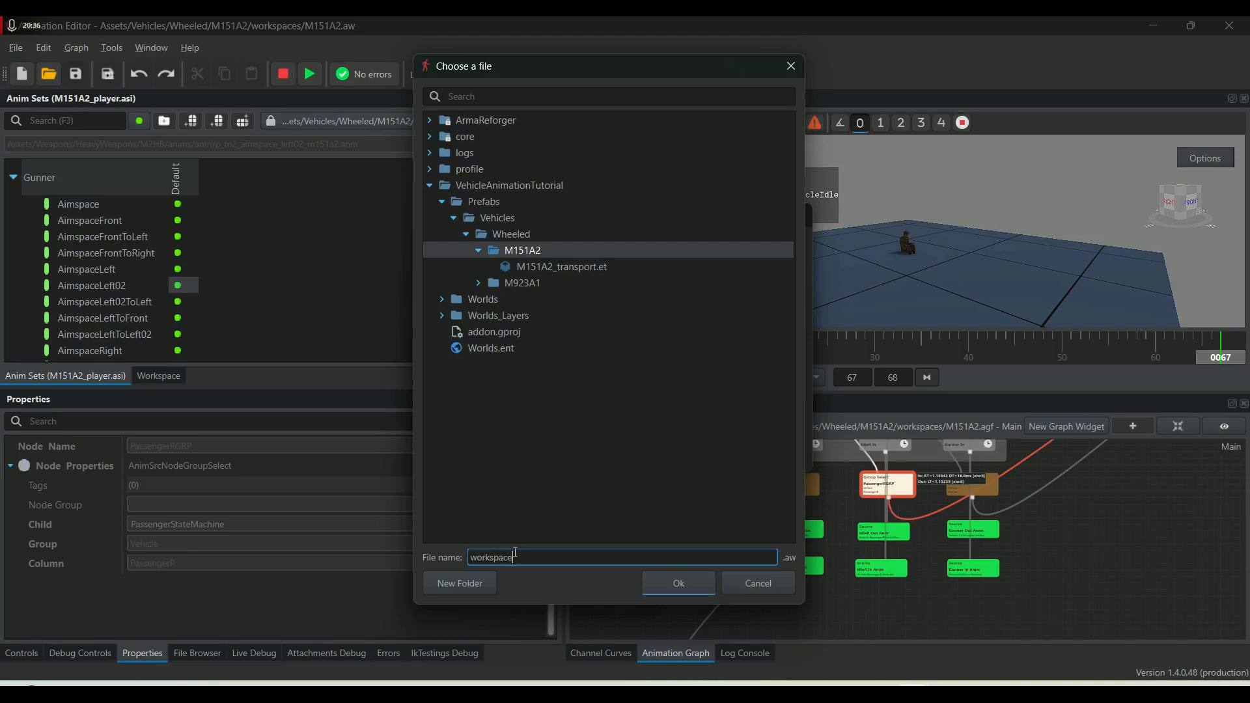
click(654, 585)
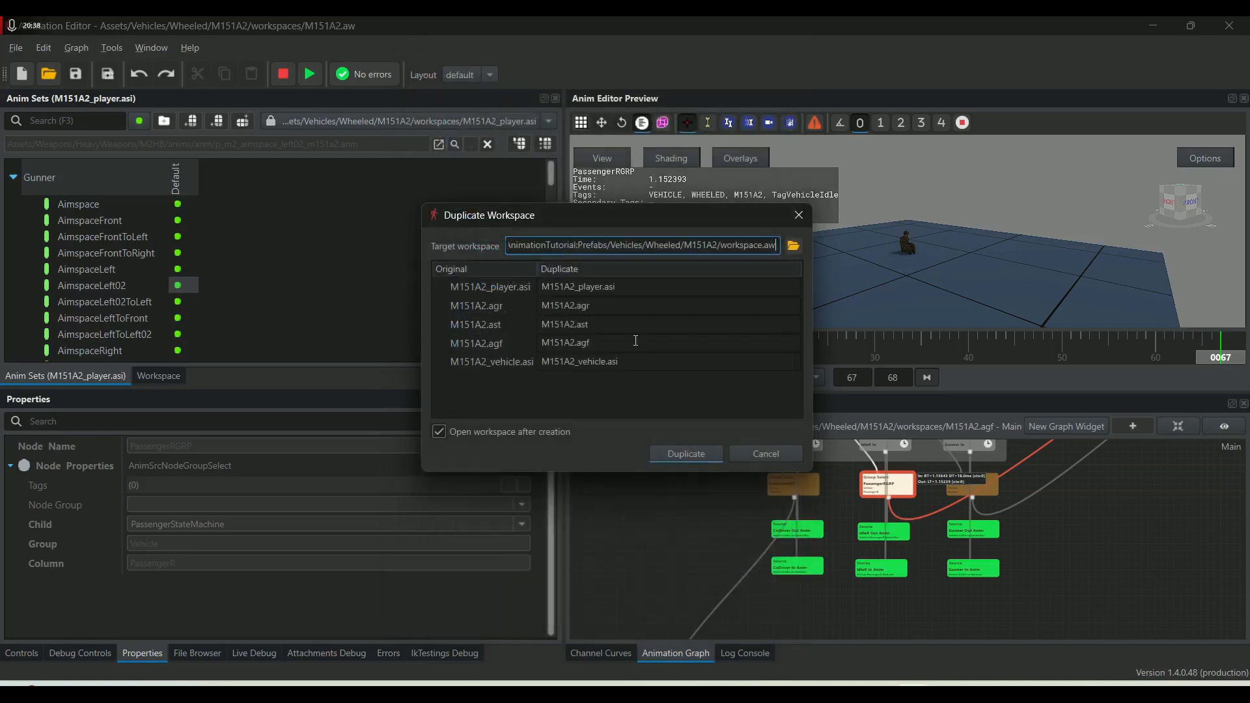
Reopen the target file selection and create a folder named workspace inside VehicleAnimationTutorial/Prefabs/Vehicles/Wheeled/M151A2.
click(793, 246)
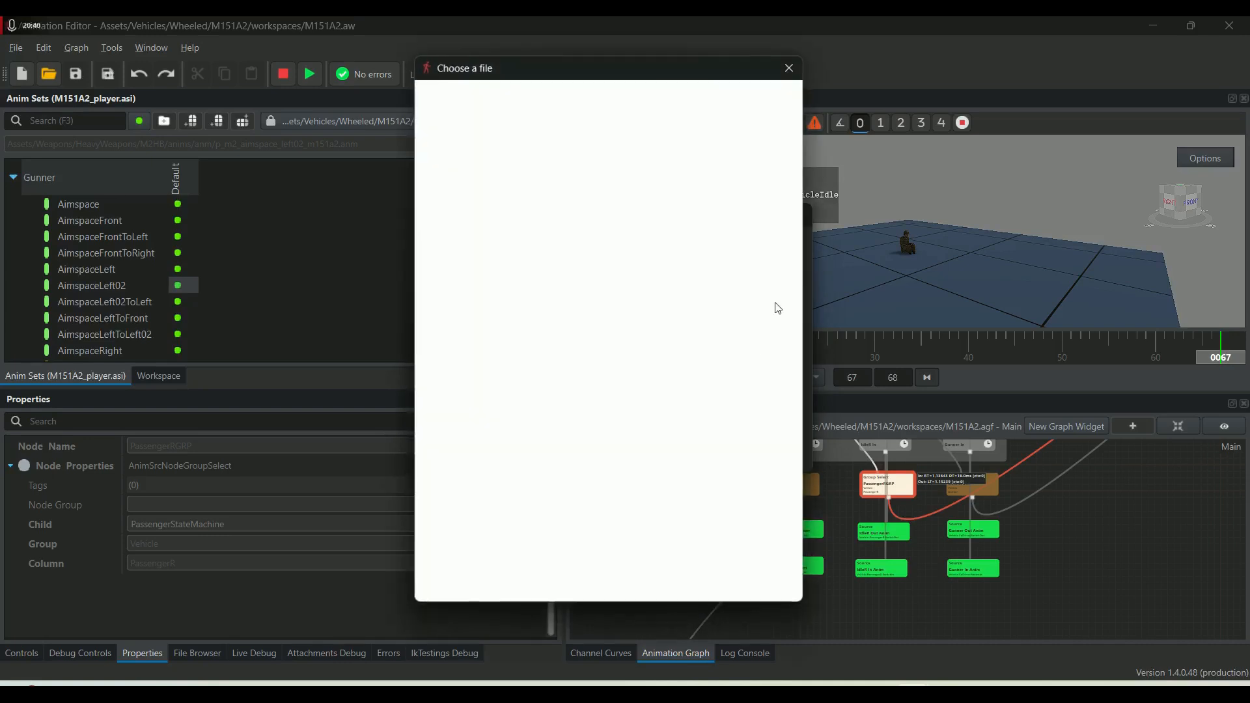
click(435, 187)
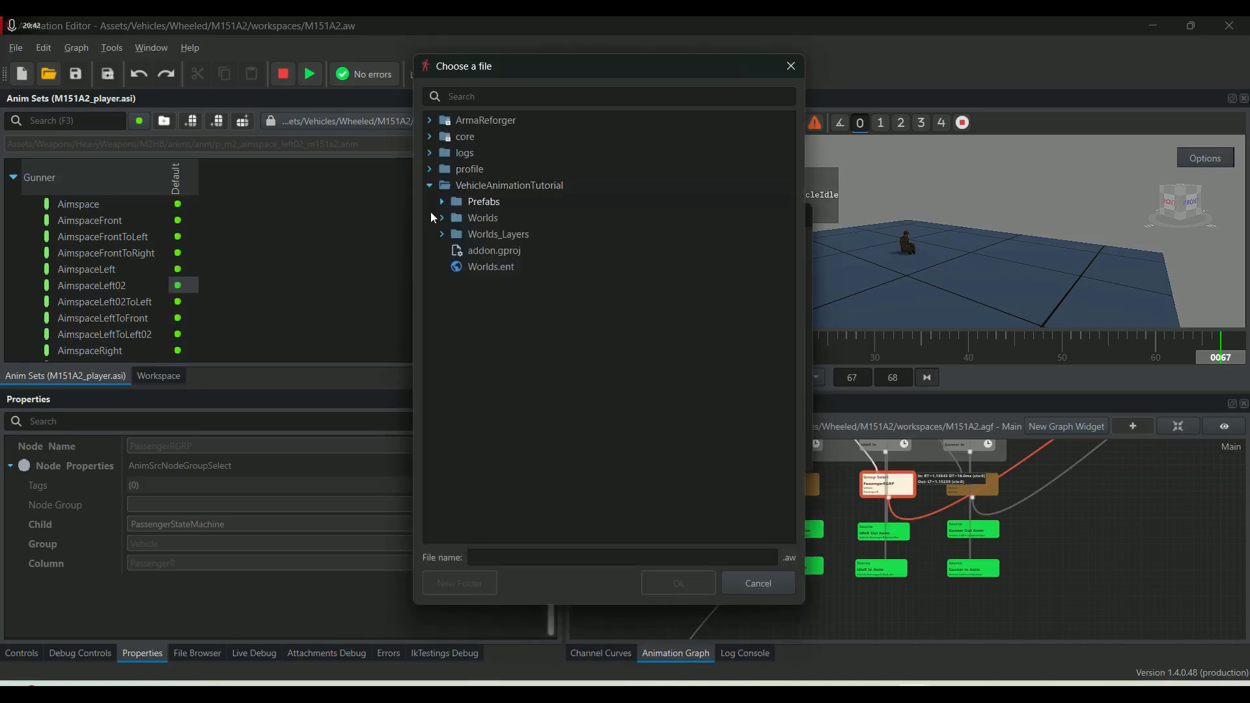
click(442, 202)
click(454, 218)
click(468, 234)
click(479, 251)
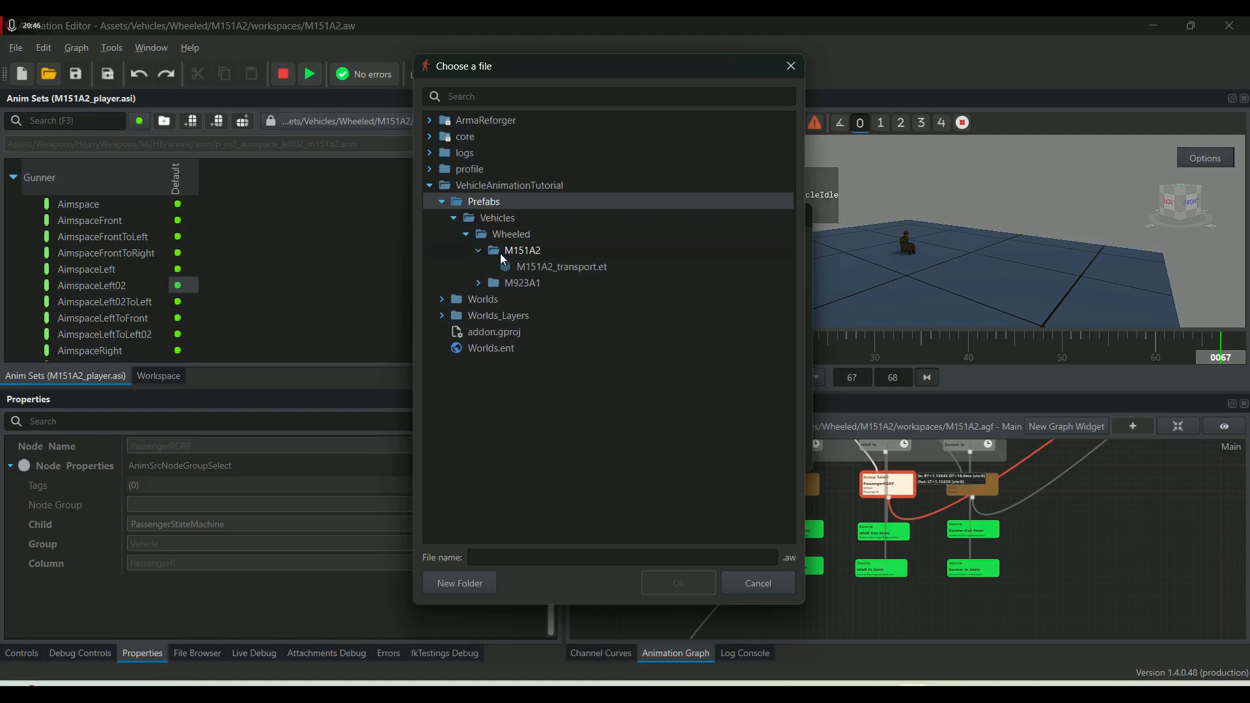
click(534, 253)
click(498, 559)
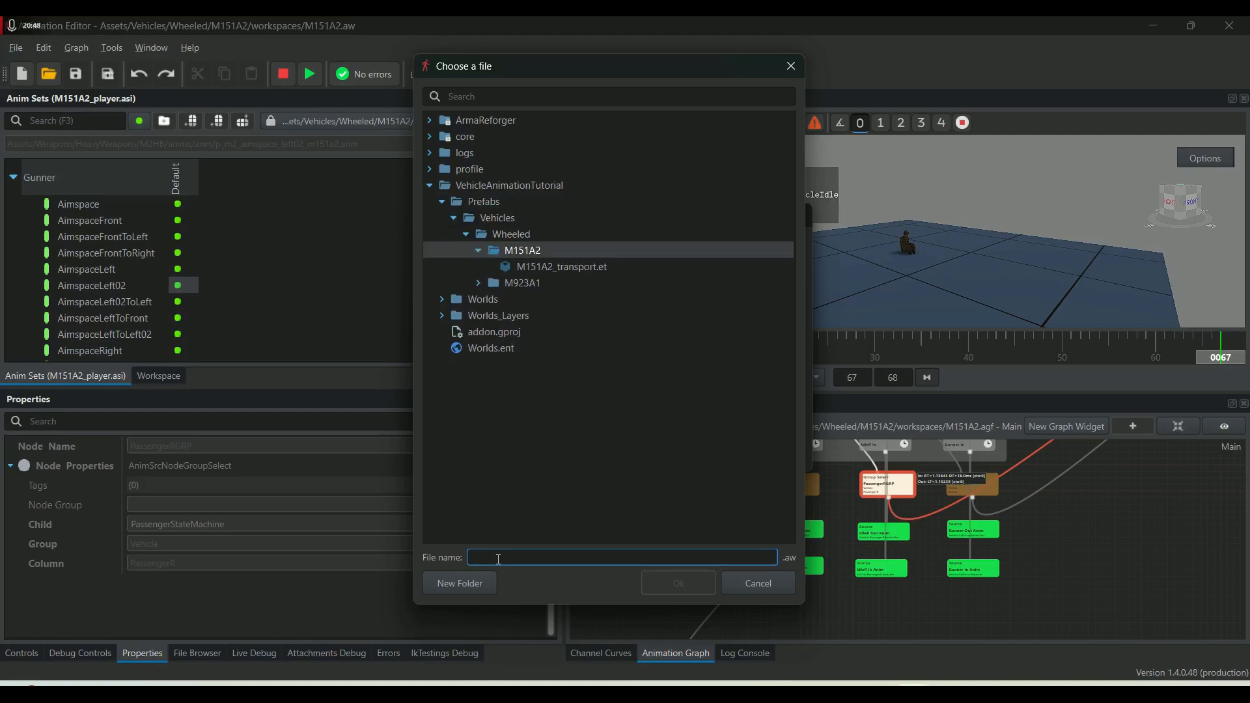
click(462, 576)
text(workspace)
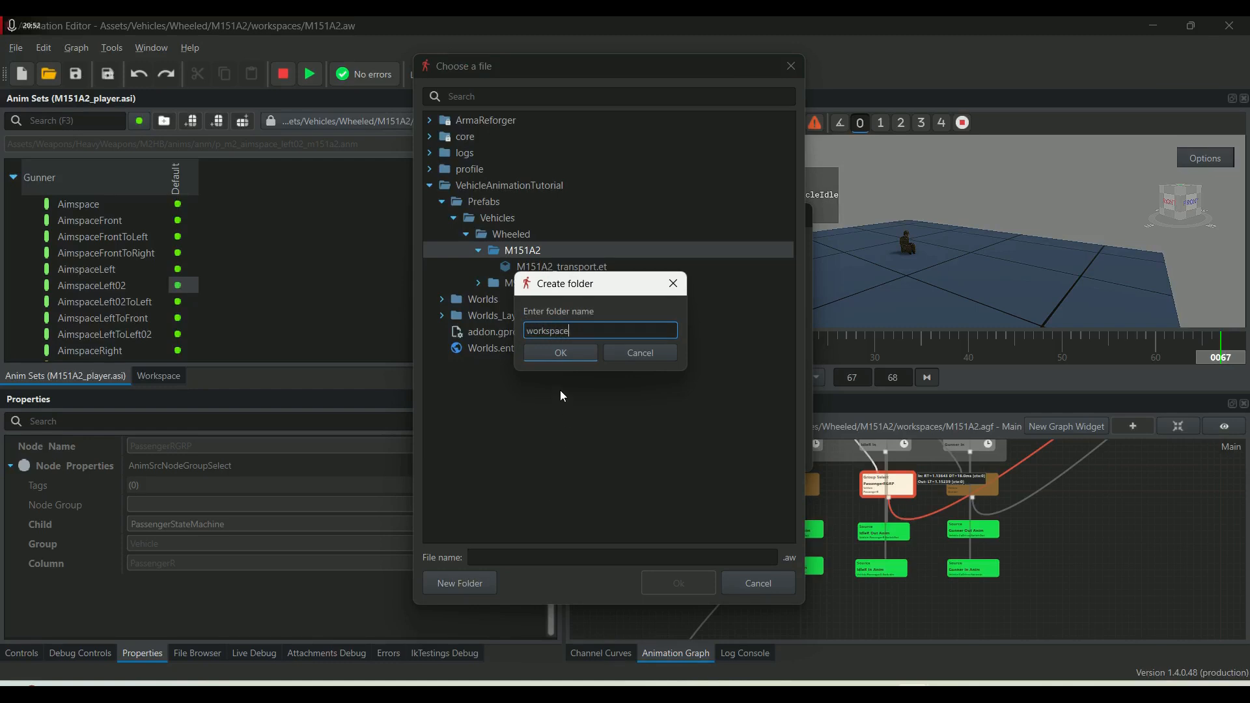
click(560, 352)
Name the target workspace file M151Jeep_custom in the new workspace folder, copying the name for reuse.
right_click(534, 560)
click(522, 555)
text(M151)
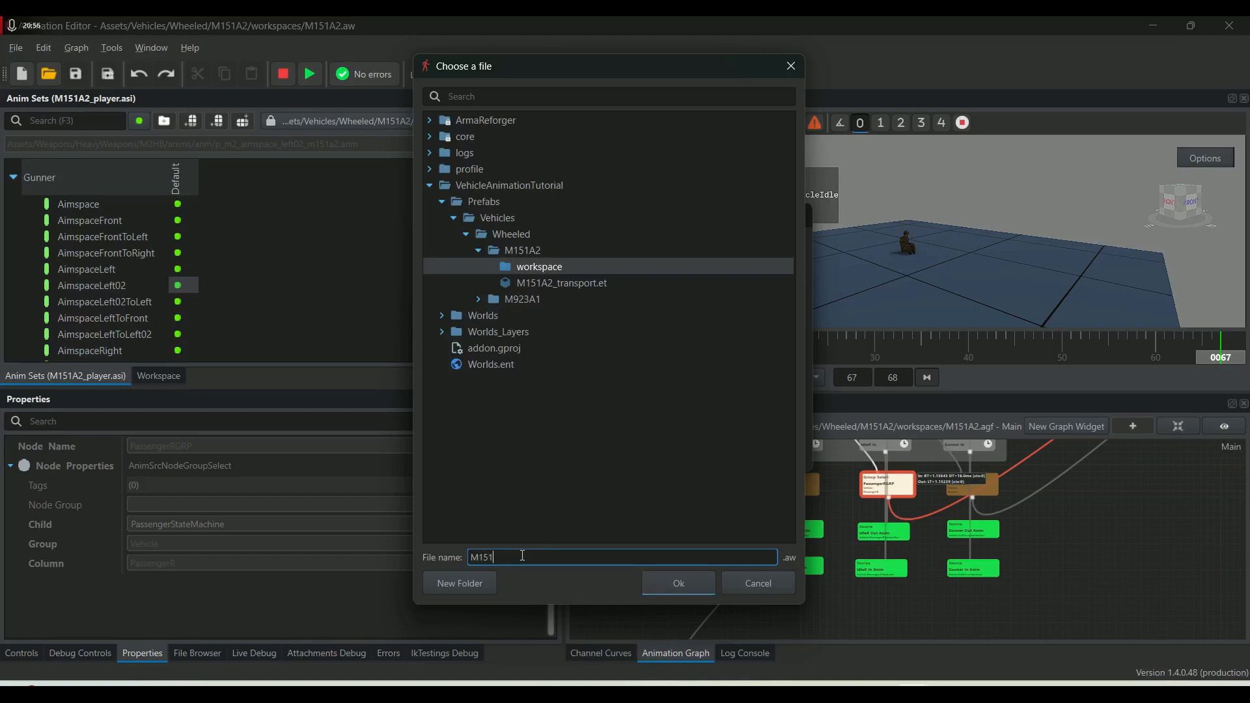
text(Jeep_custom)
key(ctrl+a)
key(ctrl+c)
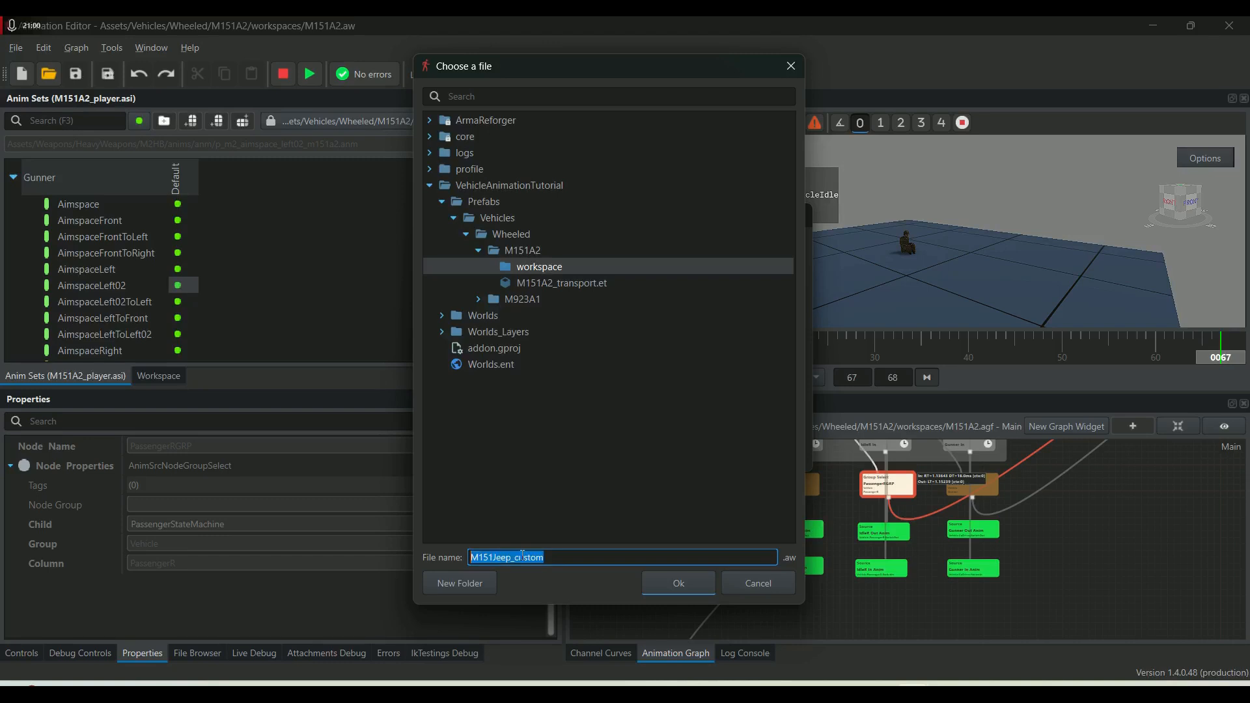
click(684, 585)
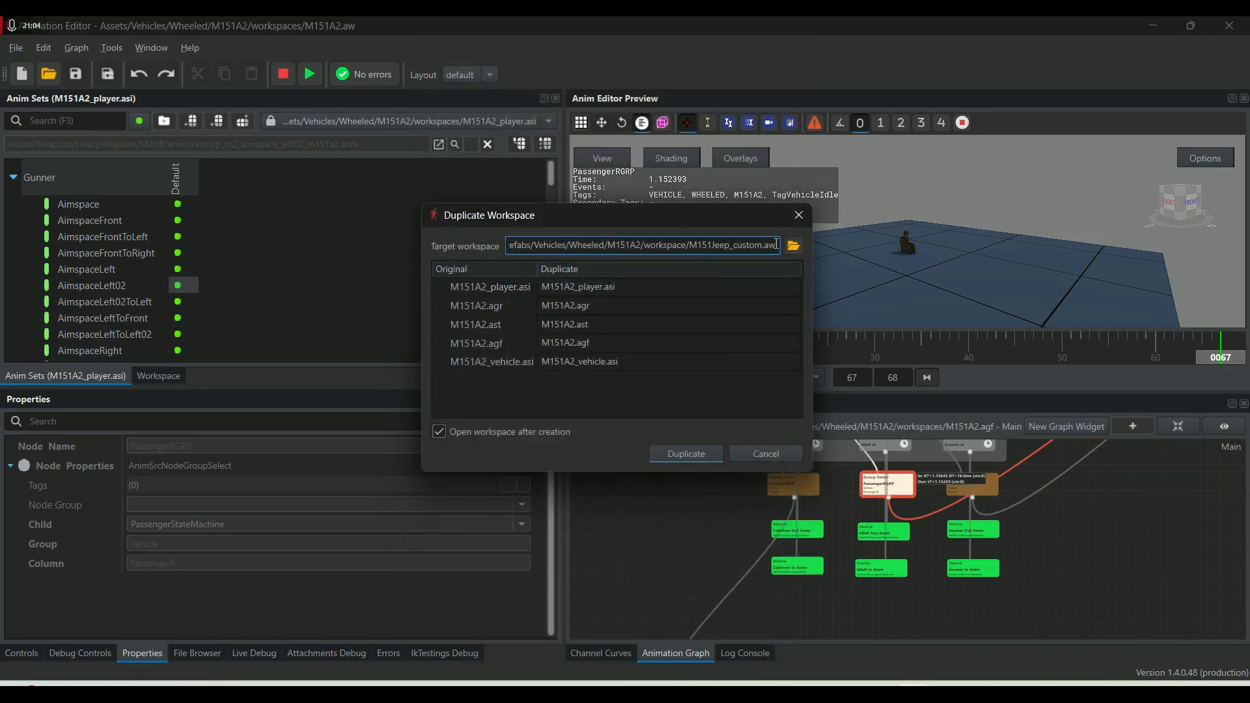
Replace M151A2 with M151Jeep_custom in all five duplicate file names, keeping the _player and _vehicle suffixes, and duplicate the workspace.
double_click(575, 287)
key(ctrl+v)
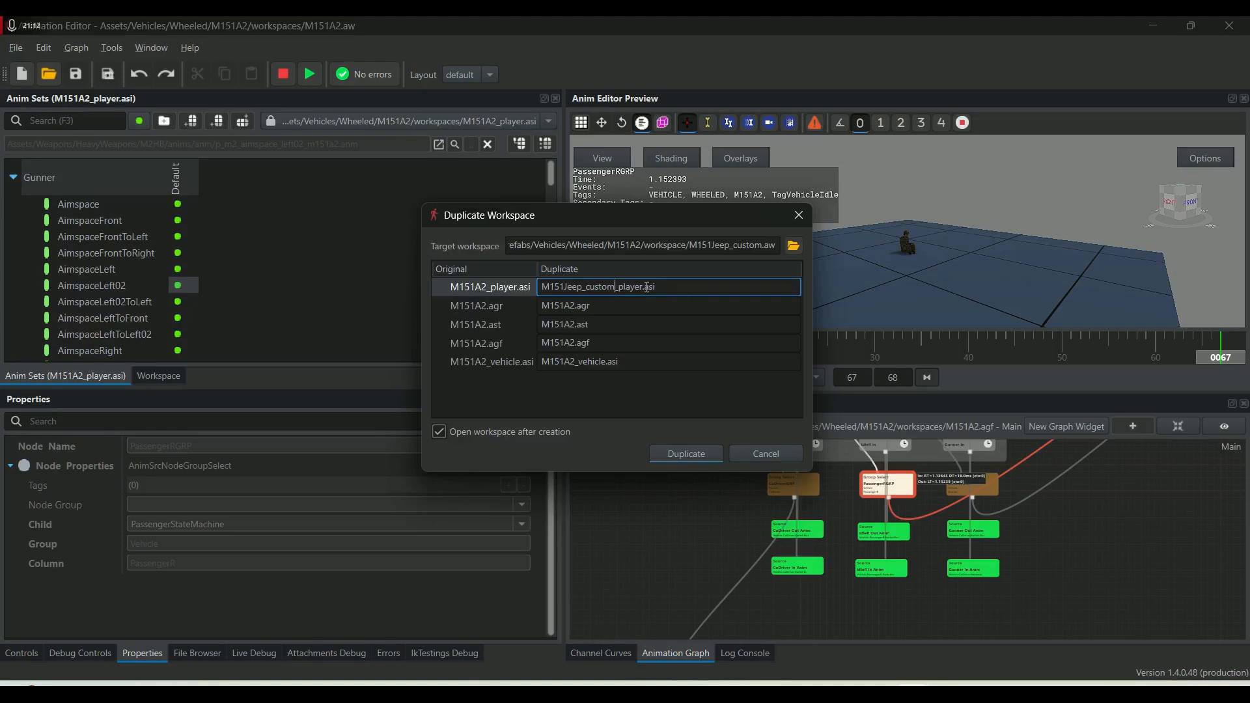
drag(574, 306, 531, 343)
key(ctrl+v)
key(ctrl+v)
key(ctrl+v)
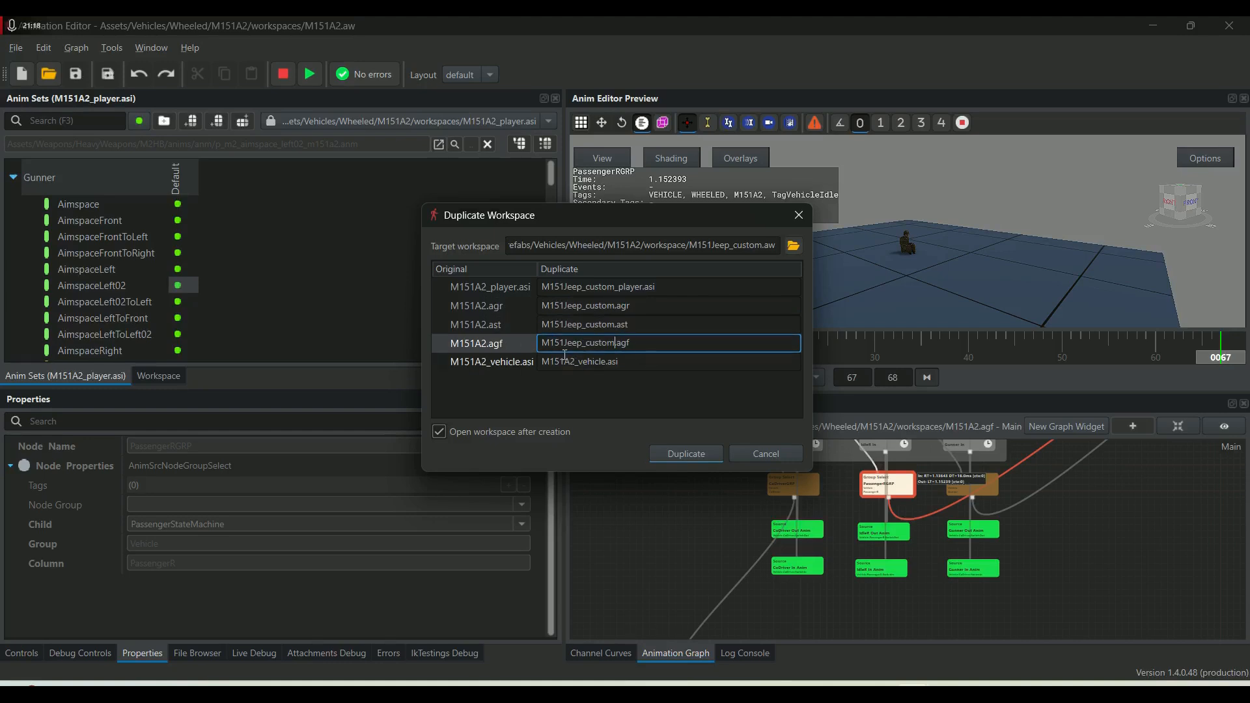
drag(576, 362, 531, 362)
key(ctrl+v)
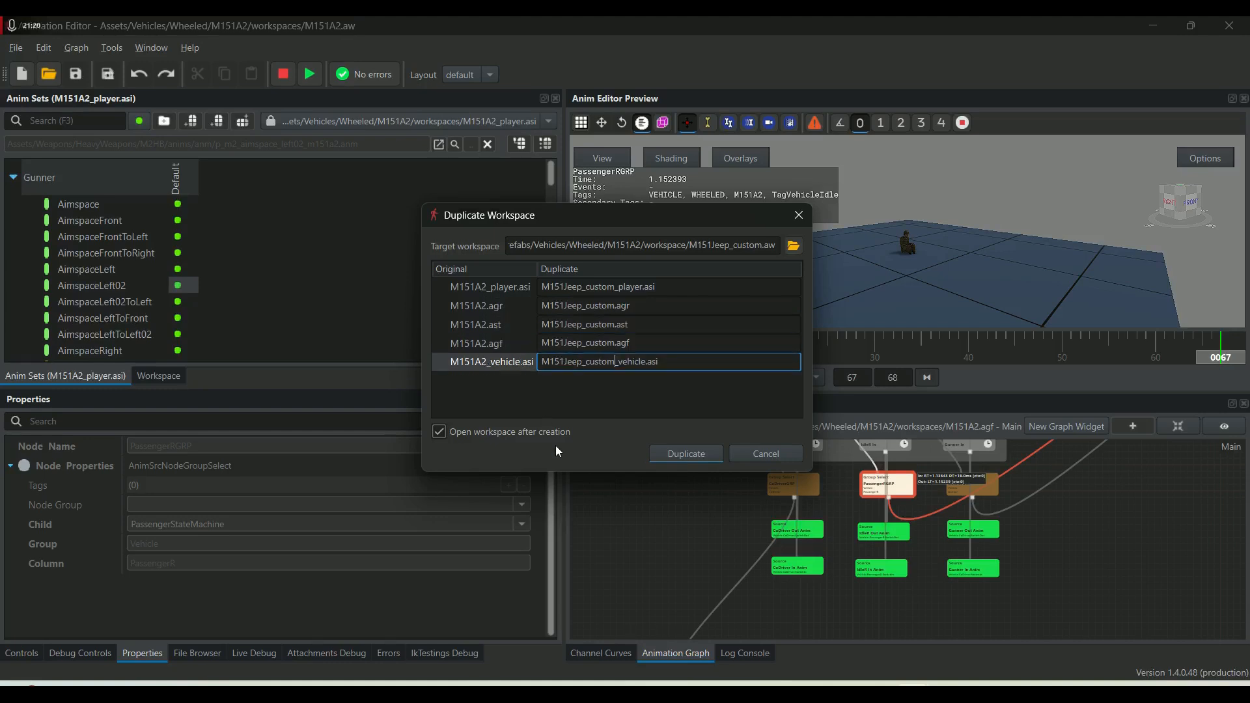
click(711, 453)
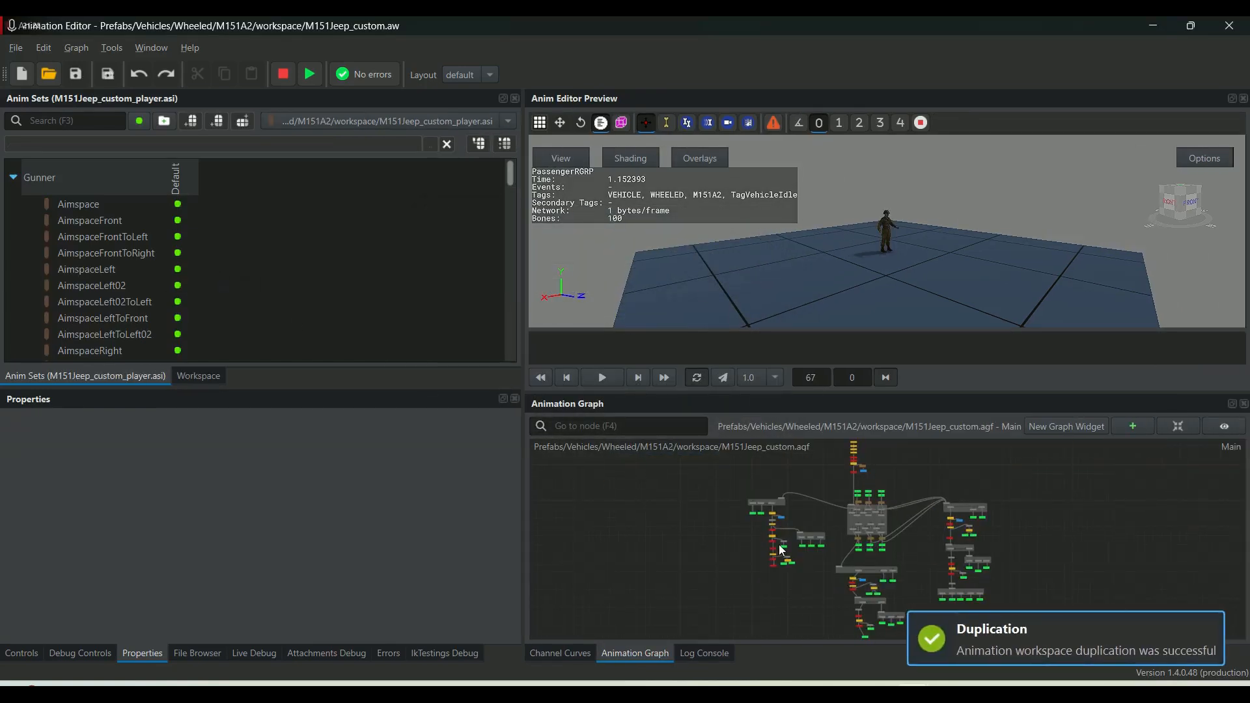
Inspect the Gunner In Anim node in the M151Jeep_custom graph and compare the workspace with the M92truck_custom one.
scroll(882, 549, up, 4)
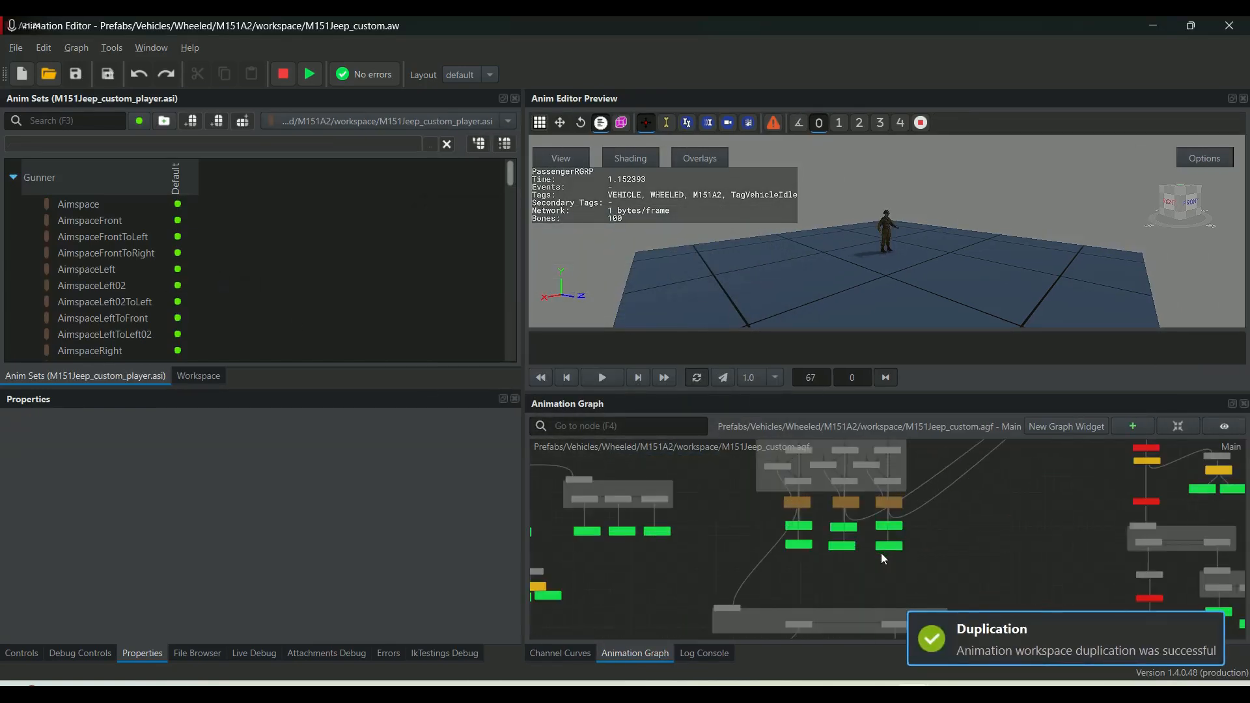
click(887, 546)
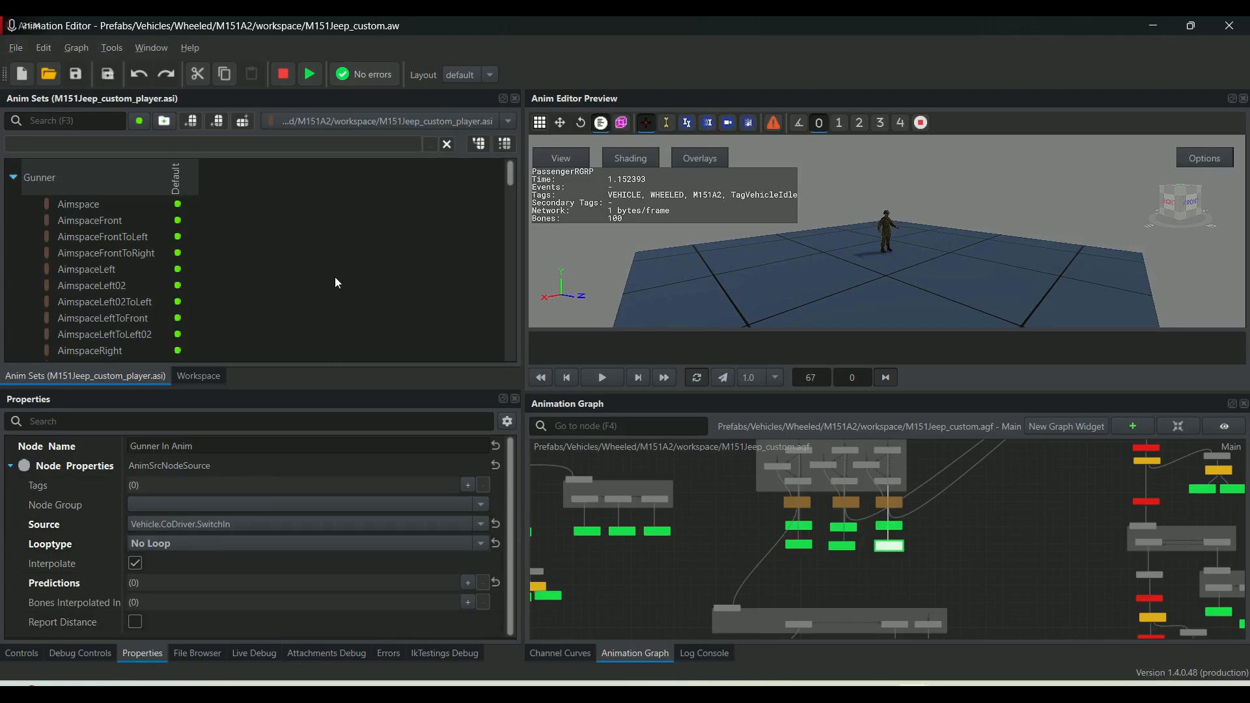
key(alt+Tab)
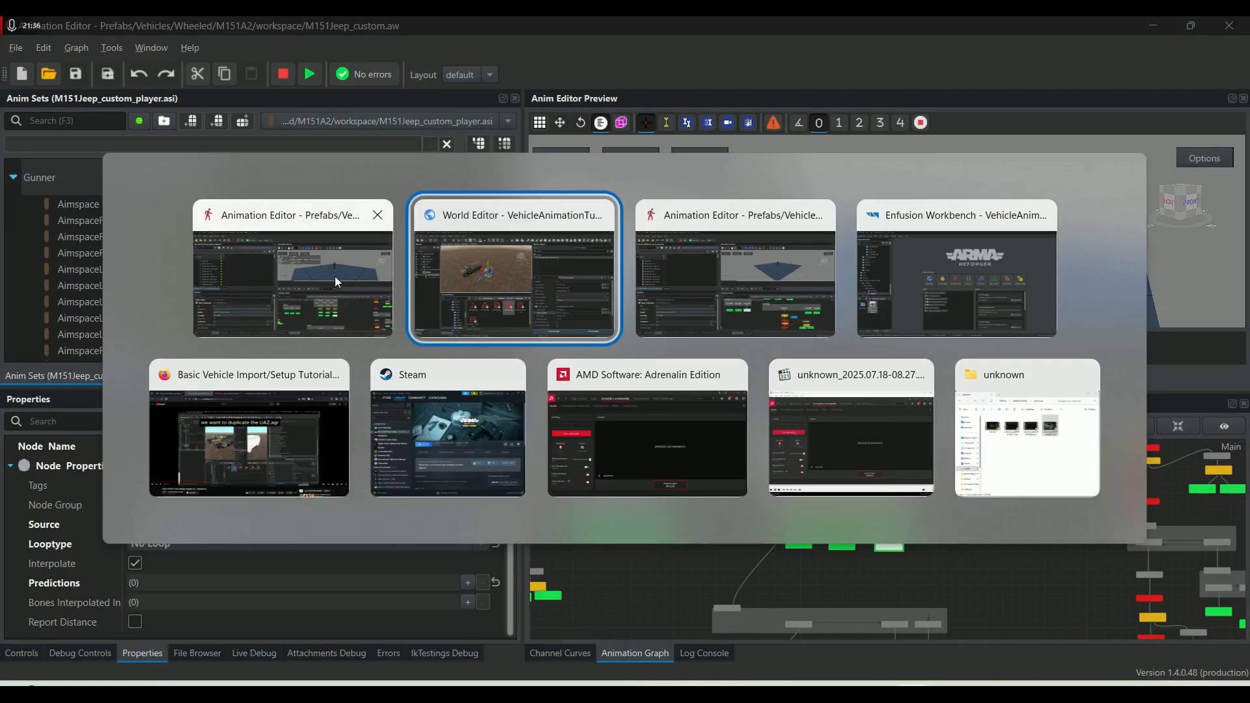
key(alt+Tab)
key(alt+Tab)
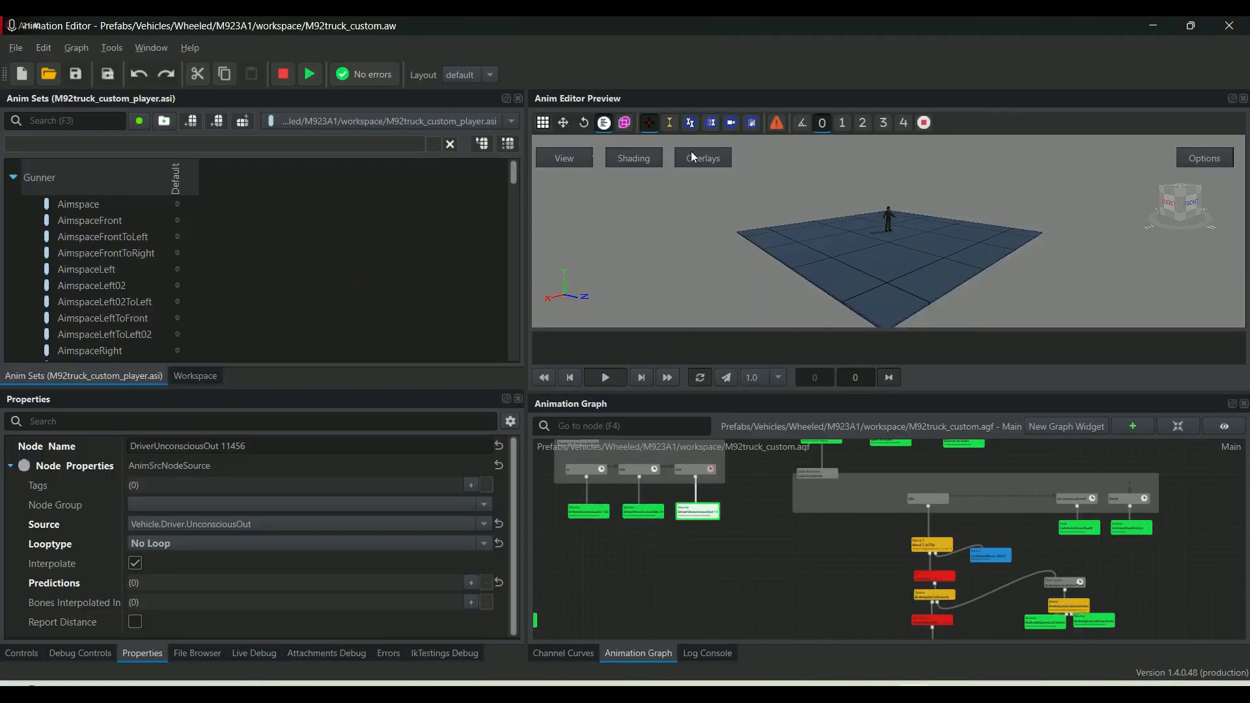
key(alt+Tab)
key(alt+Tab)
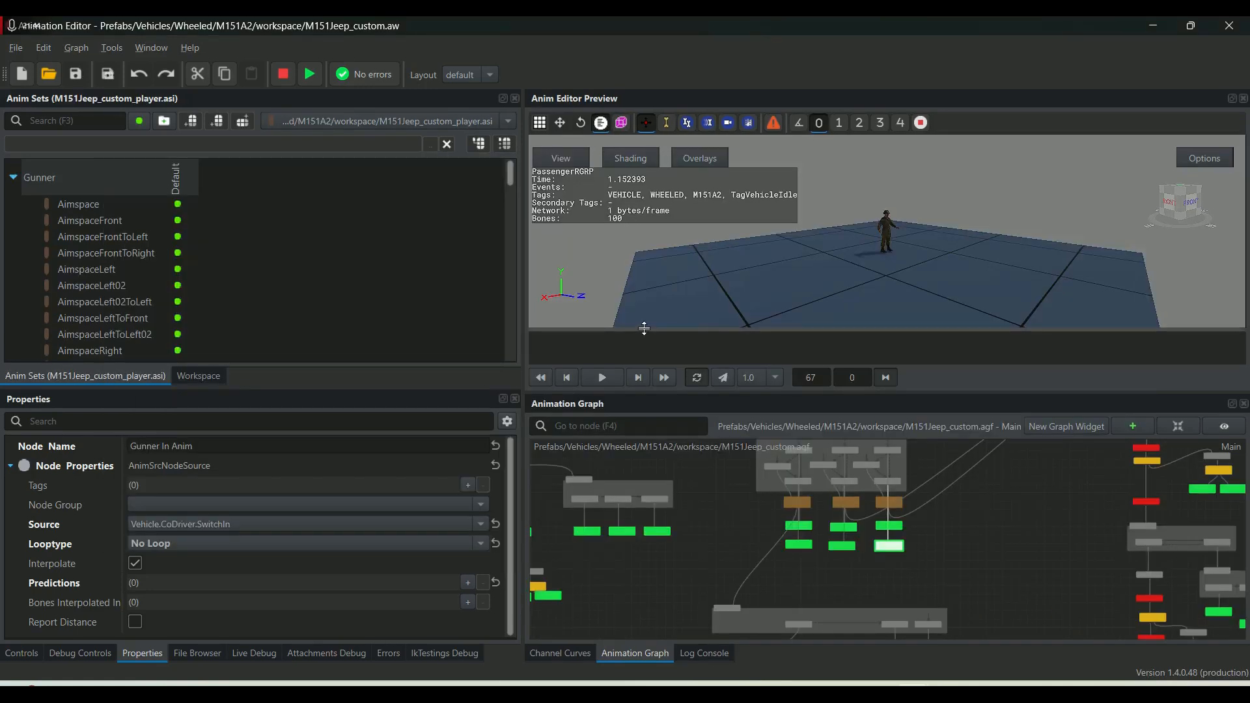
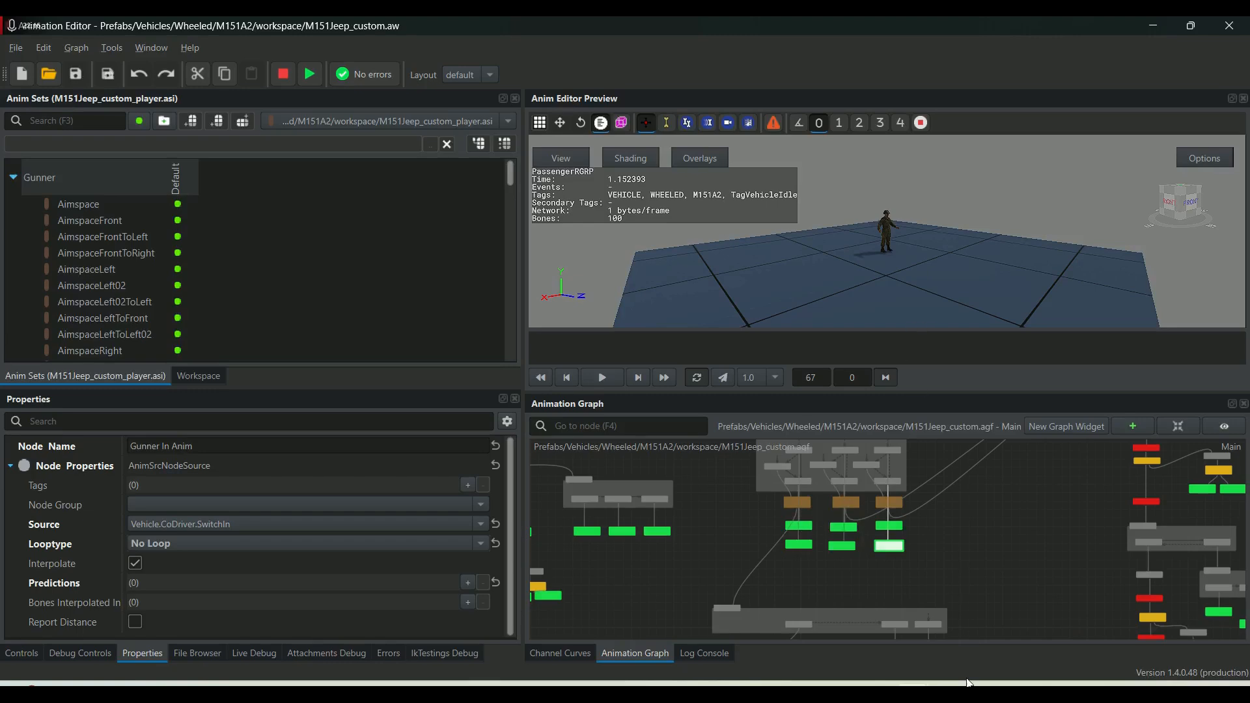
Switch to the browser and view the fifth gallery image of the JCataclisma MadMax Vehicles workshop page.
key(alt+Tab)
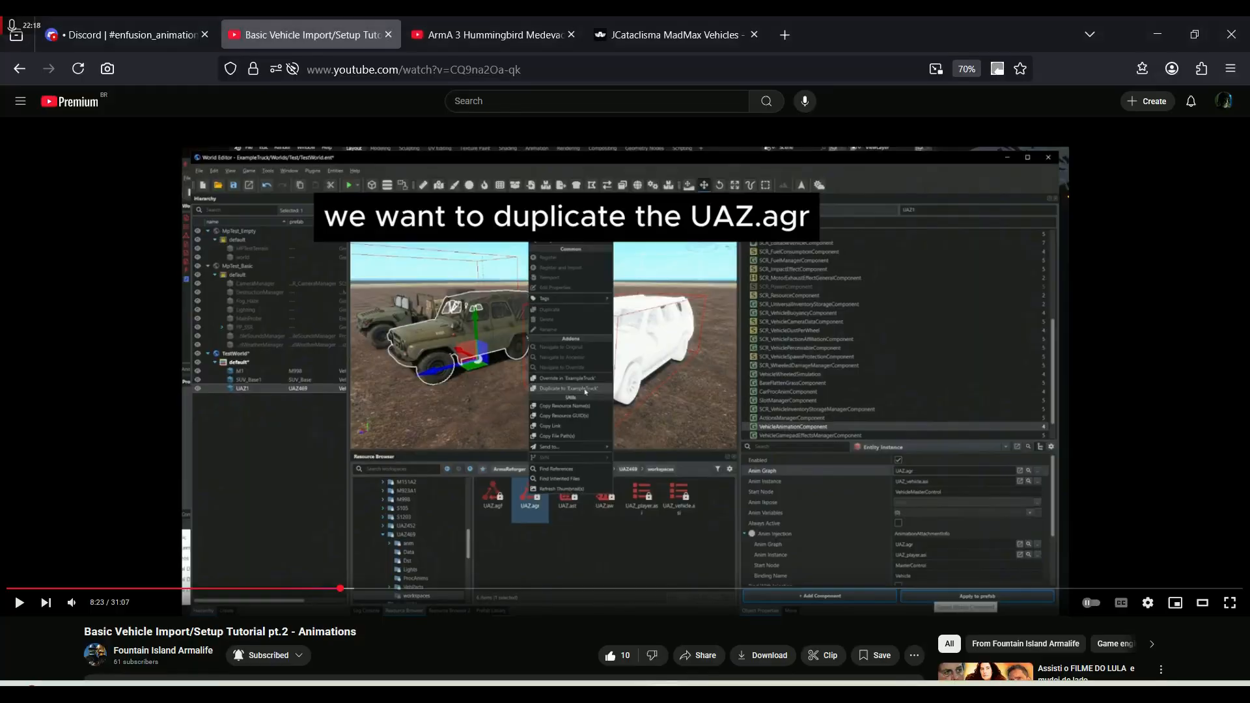
click(635, 29)
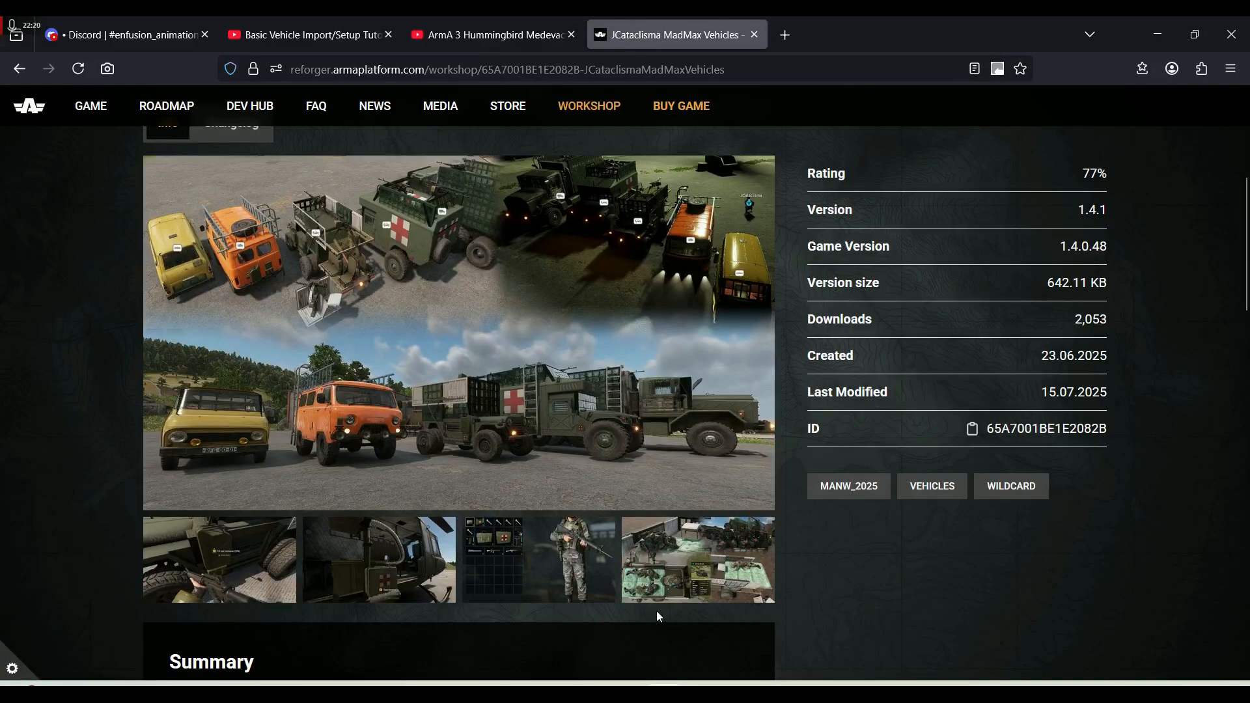
click(696, 564)
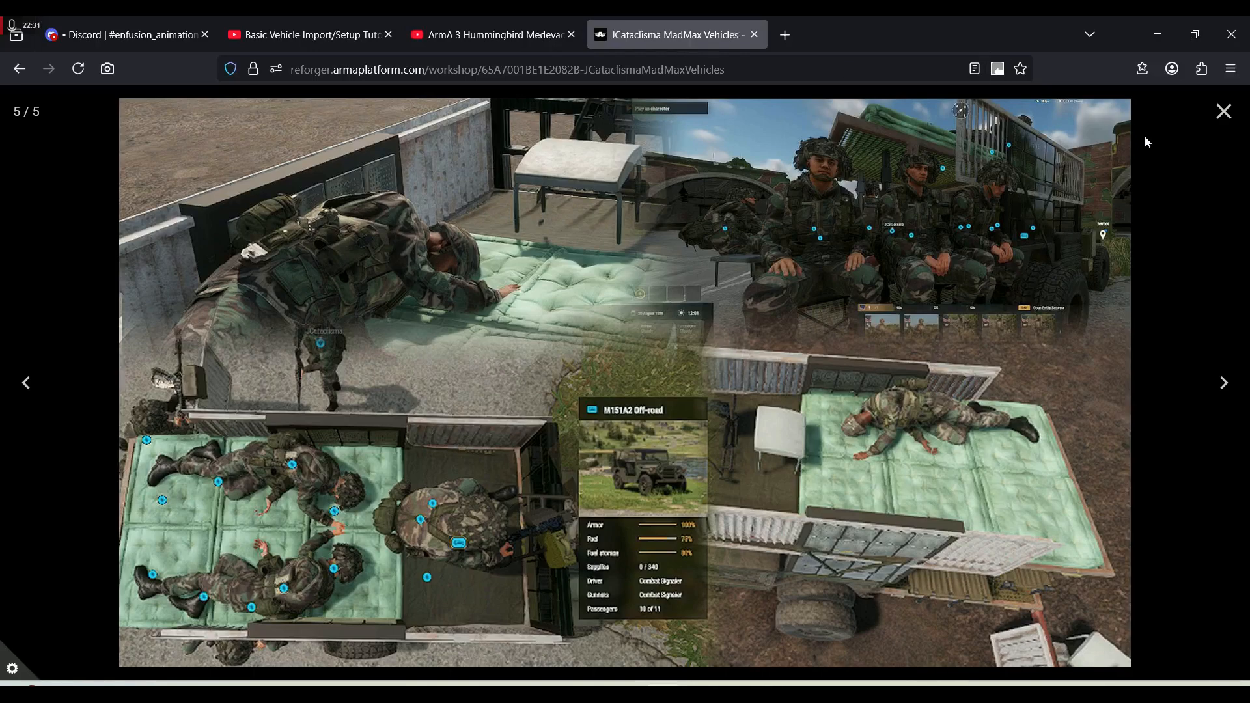
Switch to the World Editor and open the M998 folder among ArmaReforger's wheeled vehicle assets.
mouse_move(877, 685)
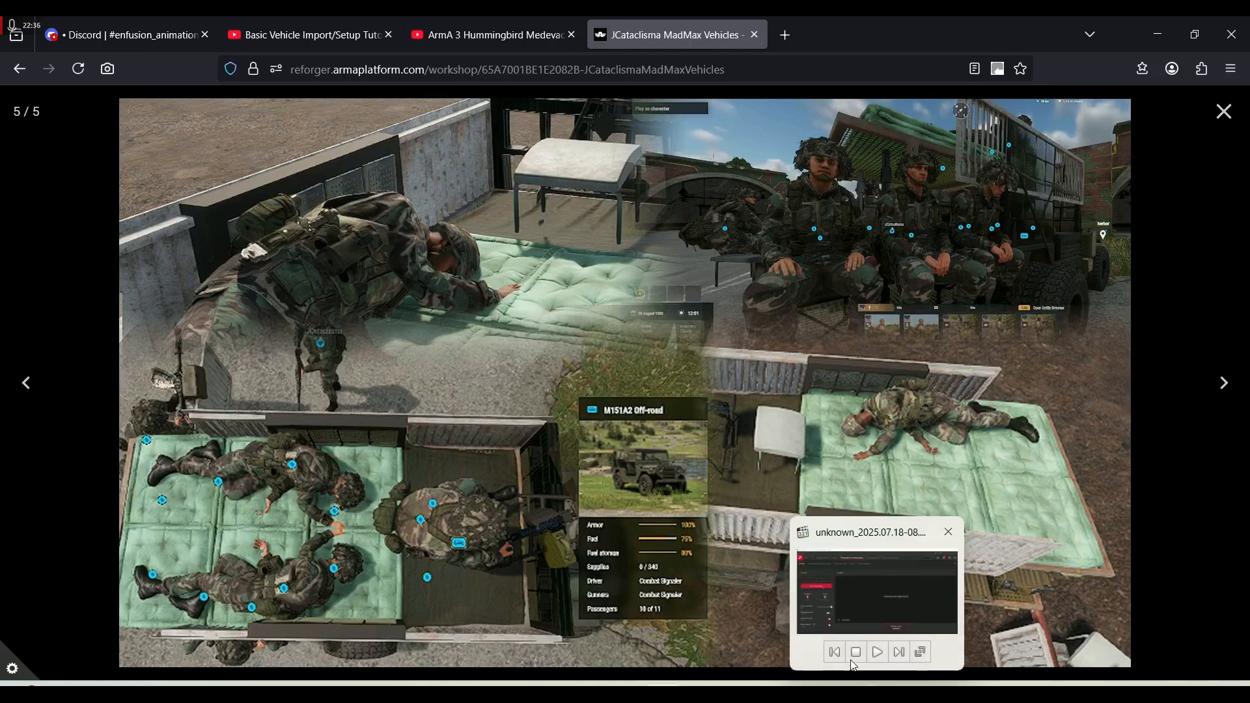
click(794, 585)
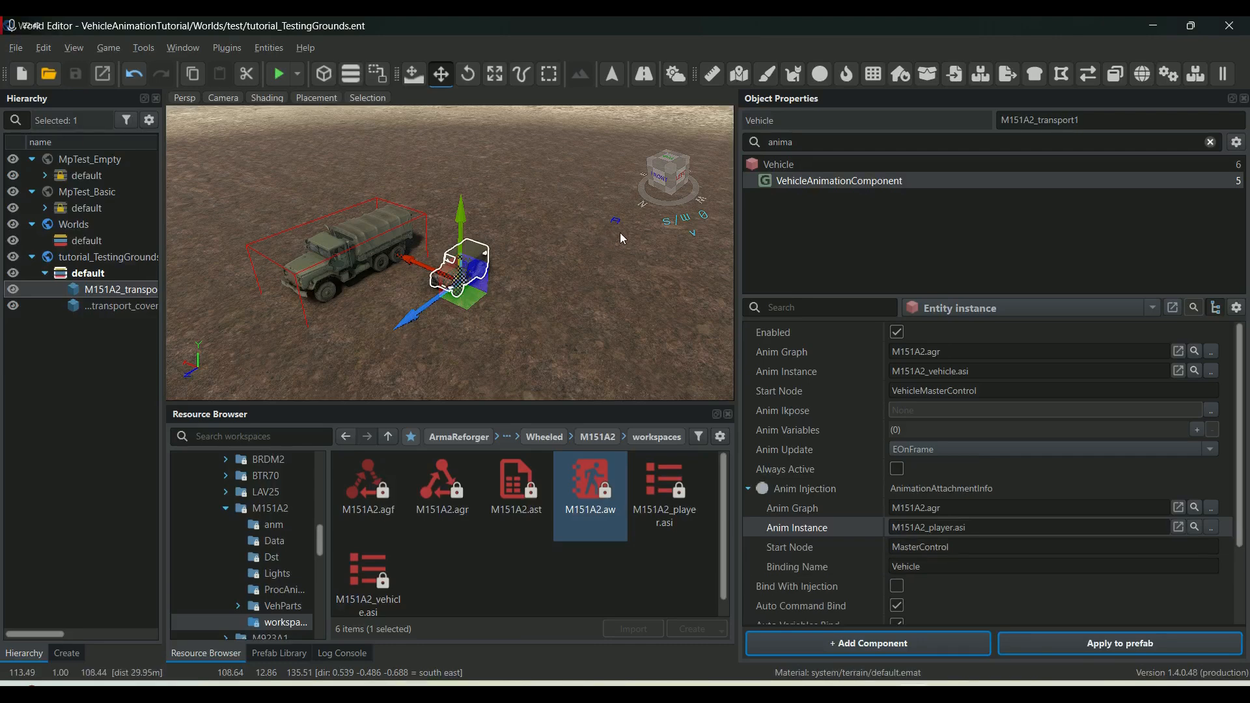
click(650, 347)
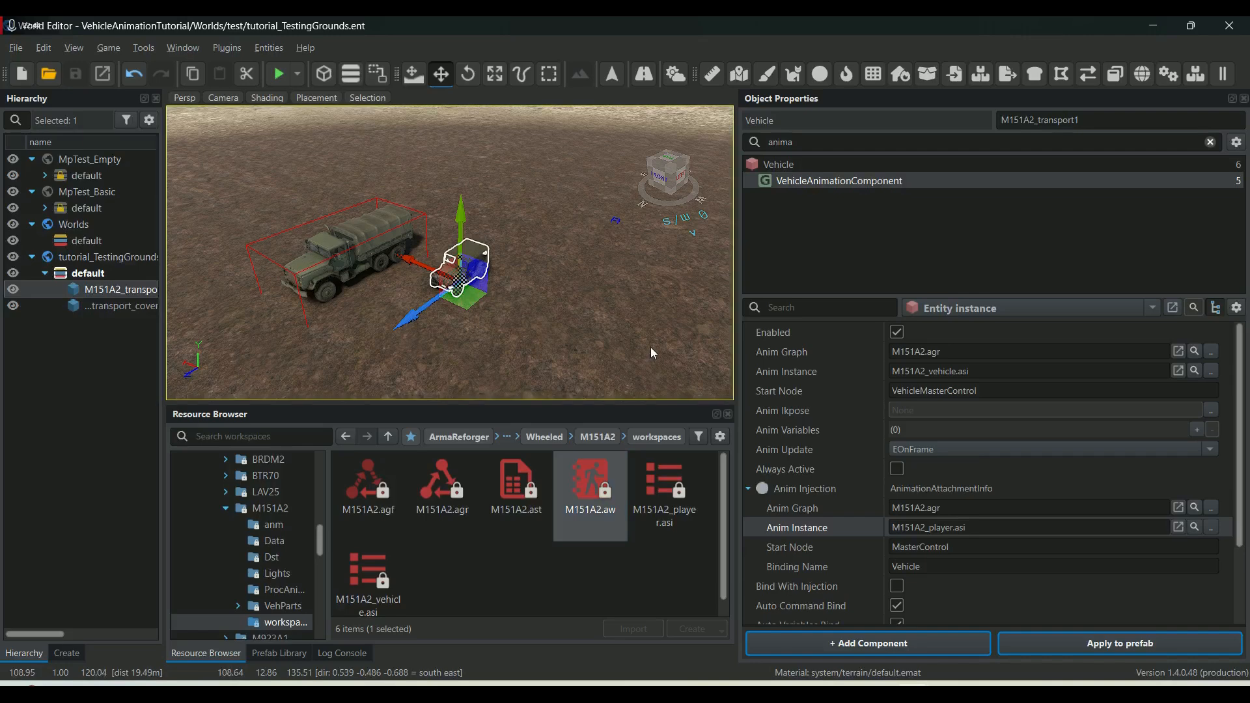
scroll(287, 474, down, 3)
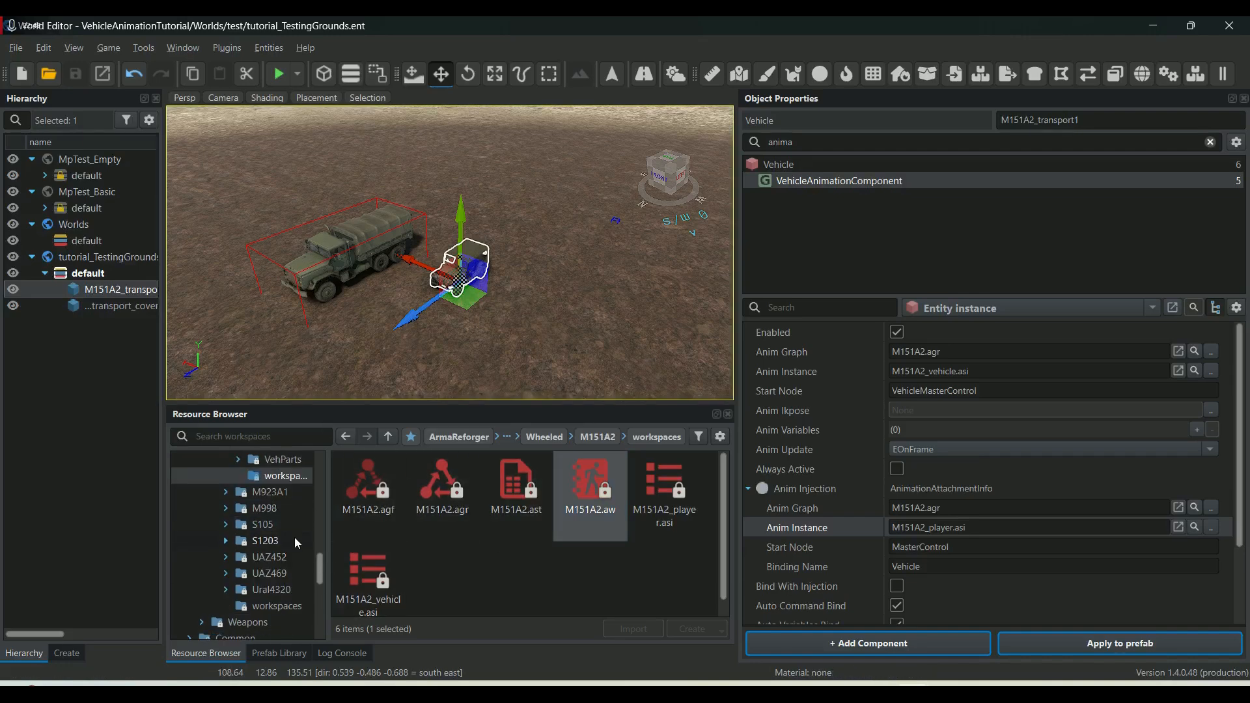
scroll(294, 537, up, 1)
click(265, 558)
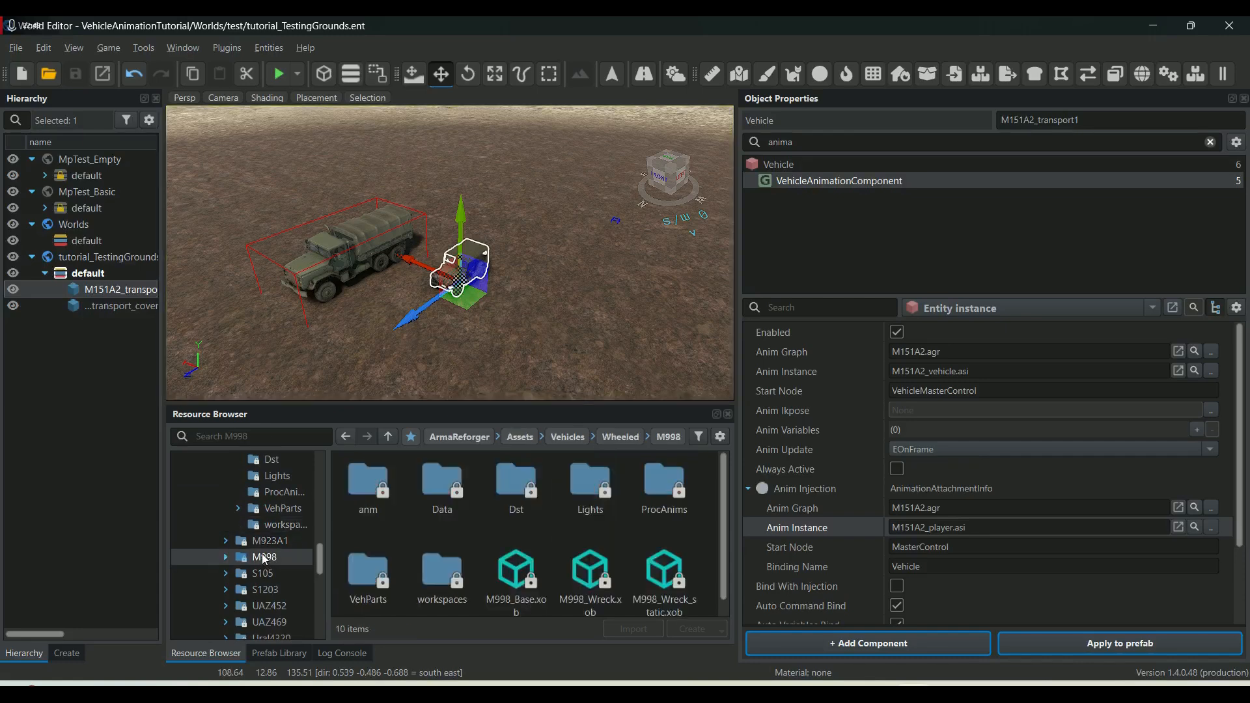
Browse the M998 folder's contents and the other wheeled vehicle asset folders.
click(226, 557)
scroll(391, 590, down, 1)
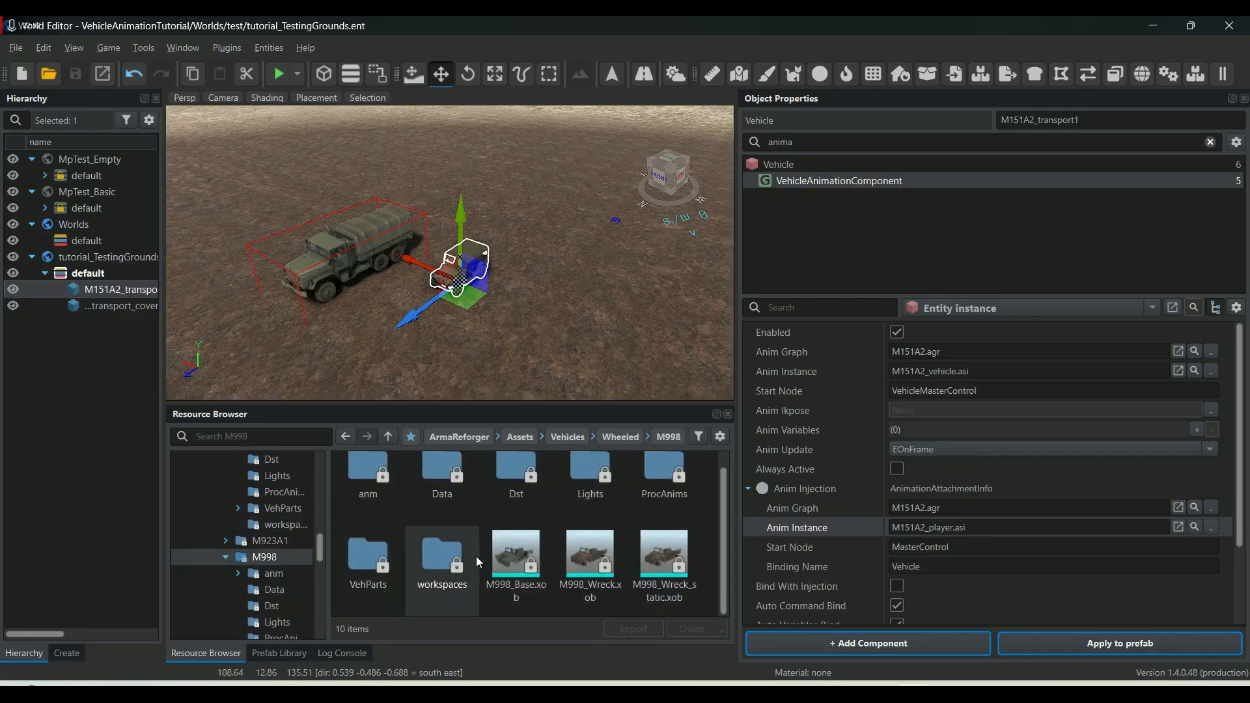
scroll(299, 565, down, 4)
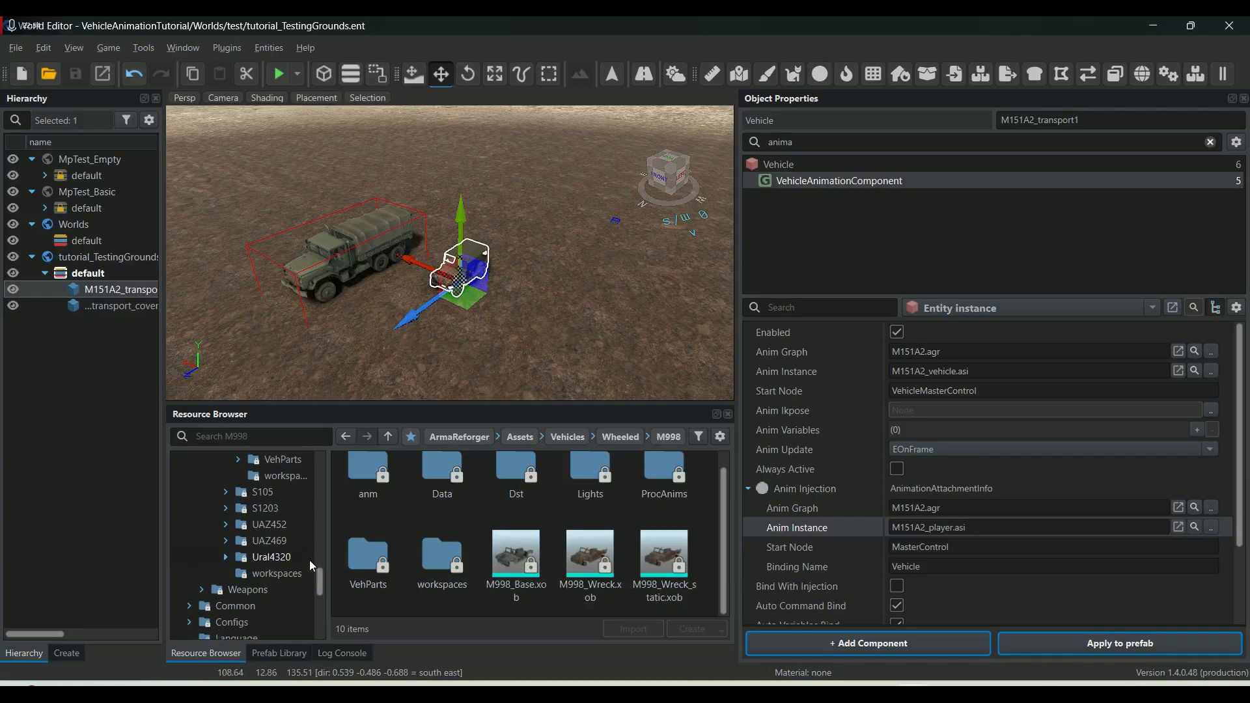
scroll(292, 541, up, 1)
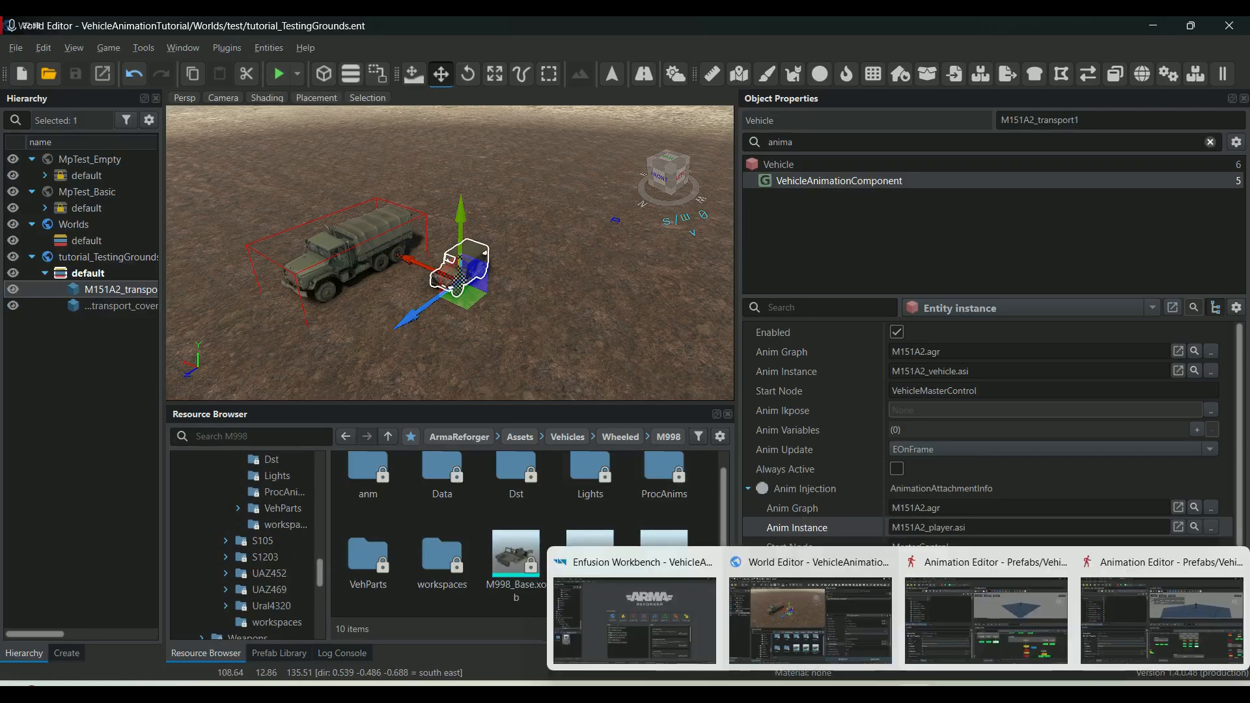
Switch to the Enfusion Workbench, search the resources for m997, and open the M998 folder under ArmaReforger's Prefabs/Vehicles/Wheeled.
click(651, 558)
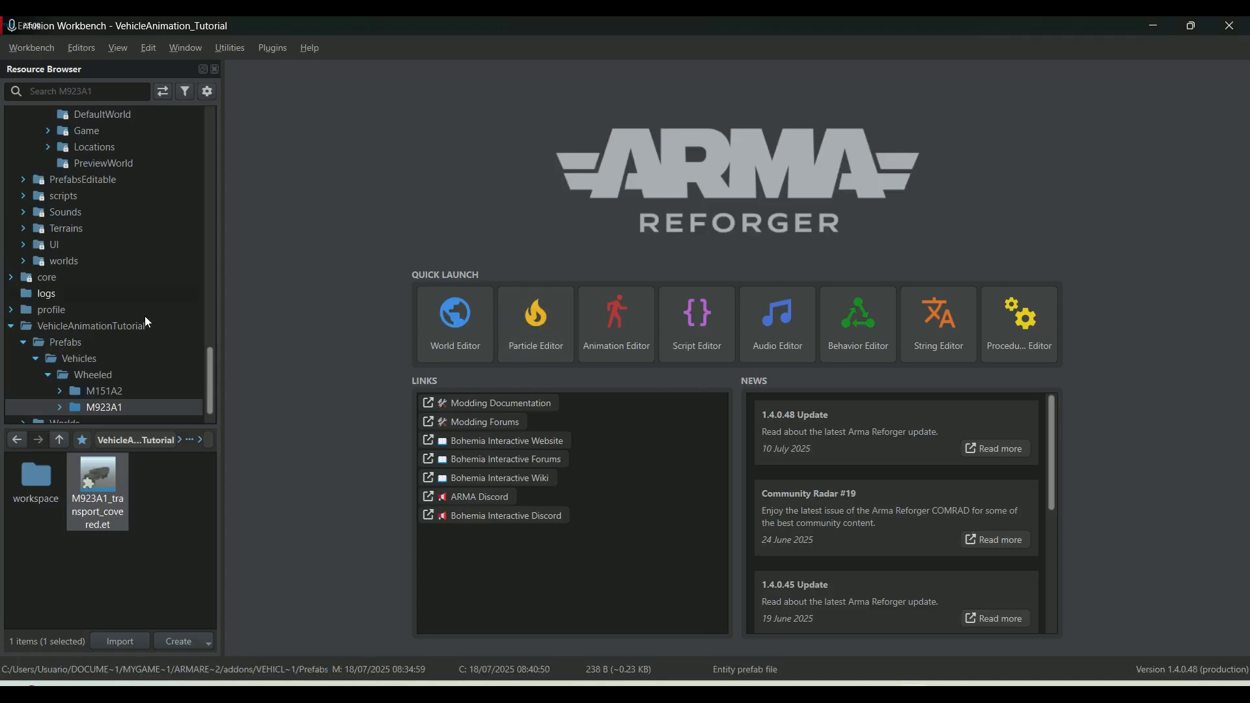
scroll(145, 274, up, 6)
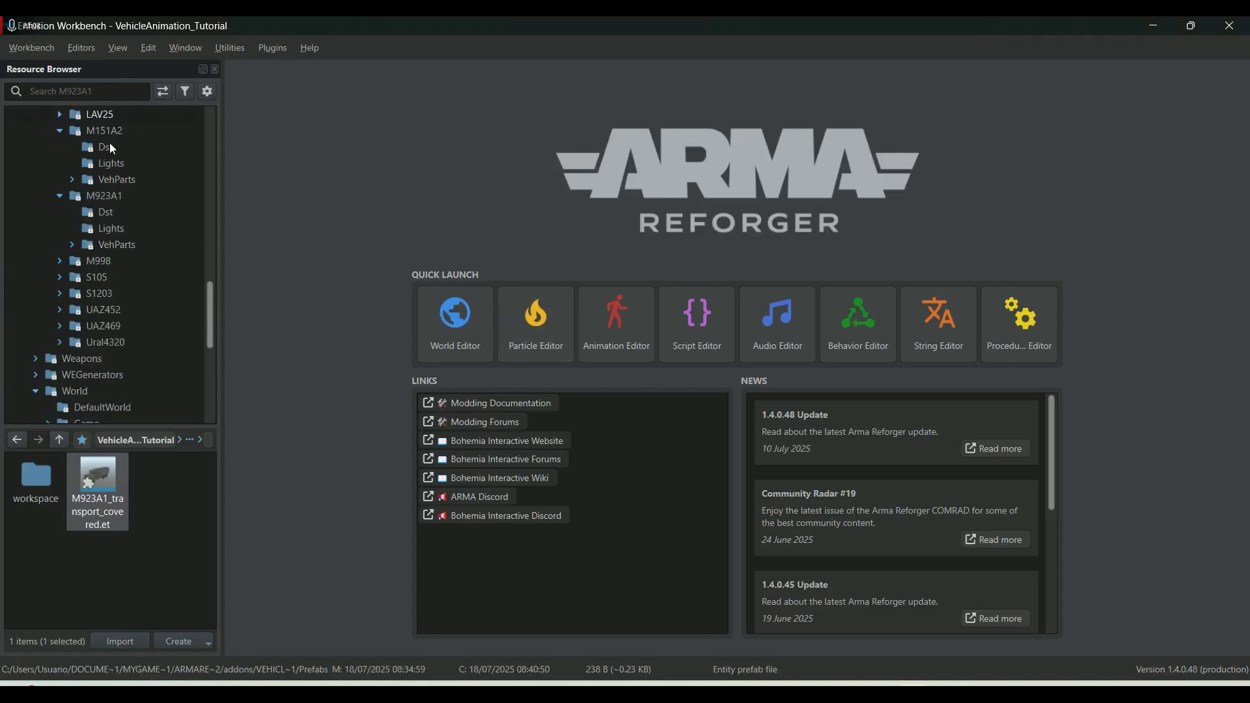
click(98, 91)
text(m)
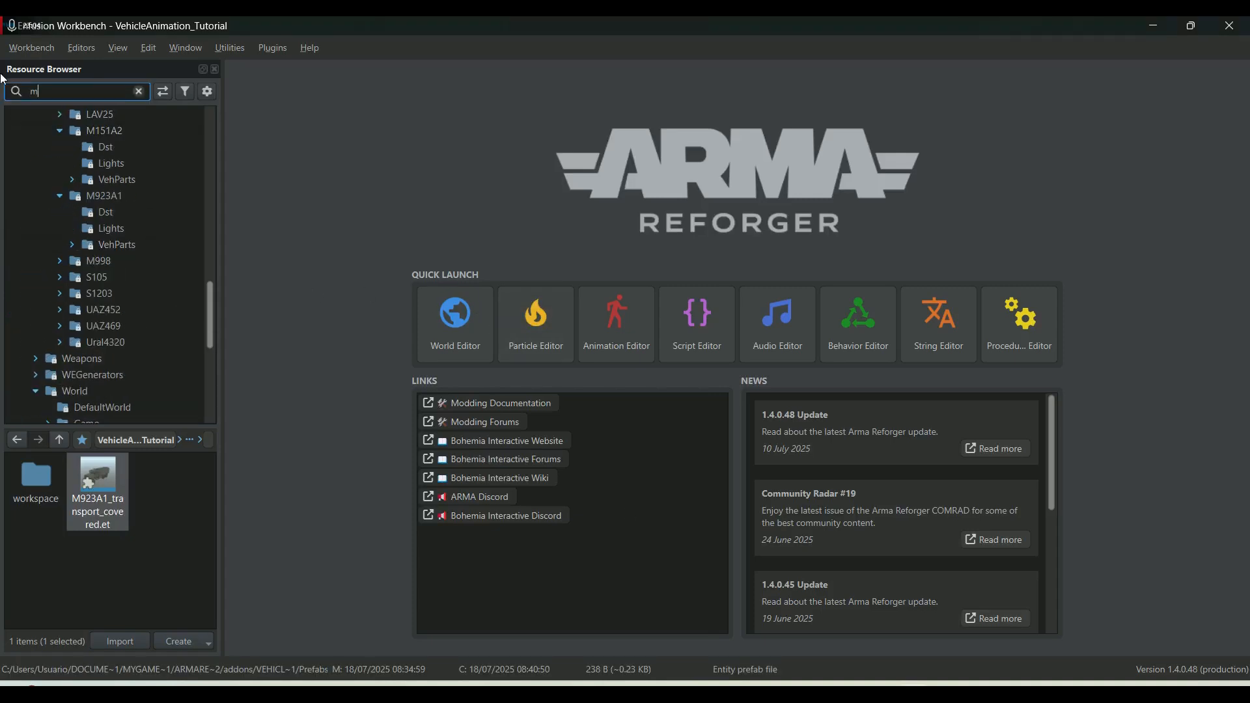
text(997)
click(73, 117)
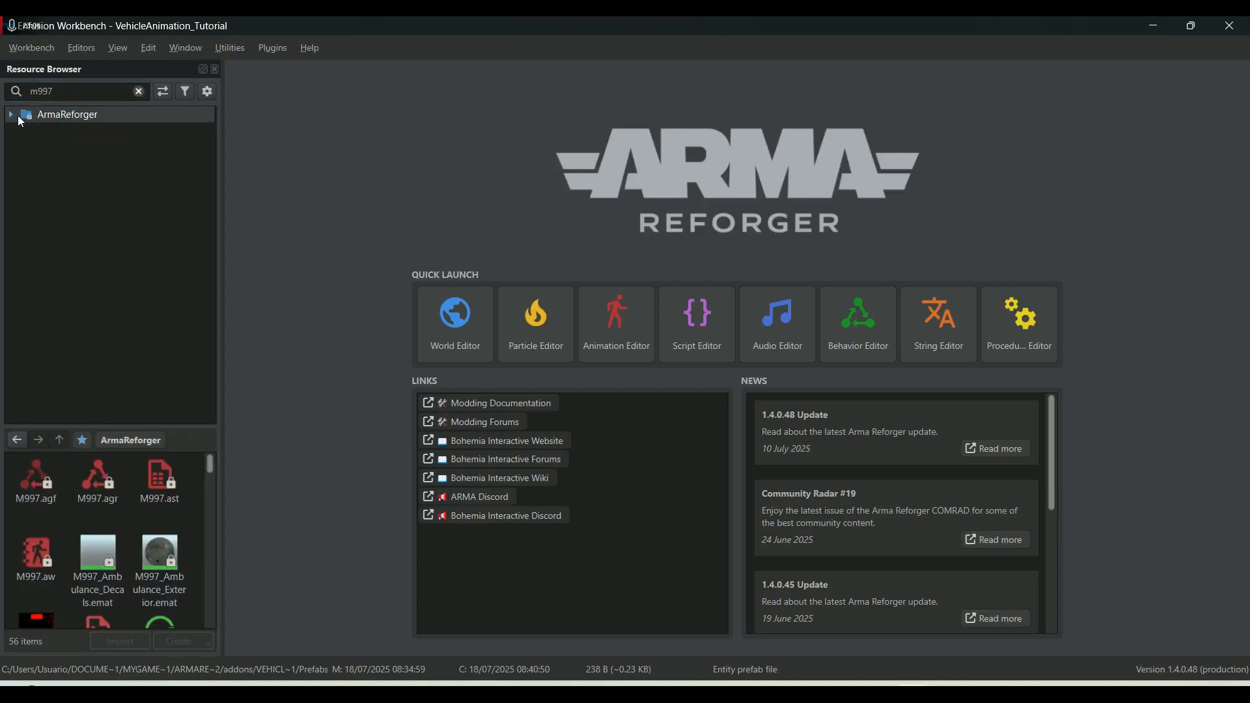
click(10, 115)
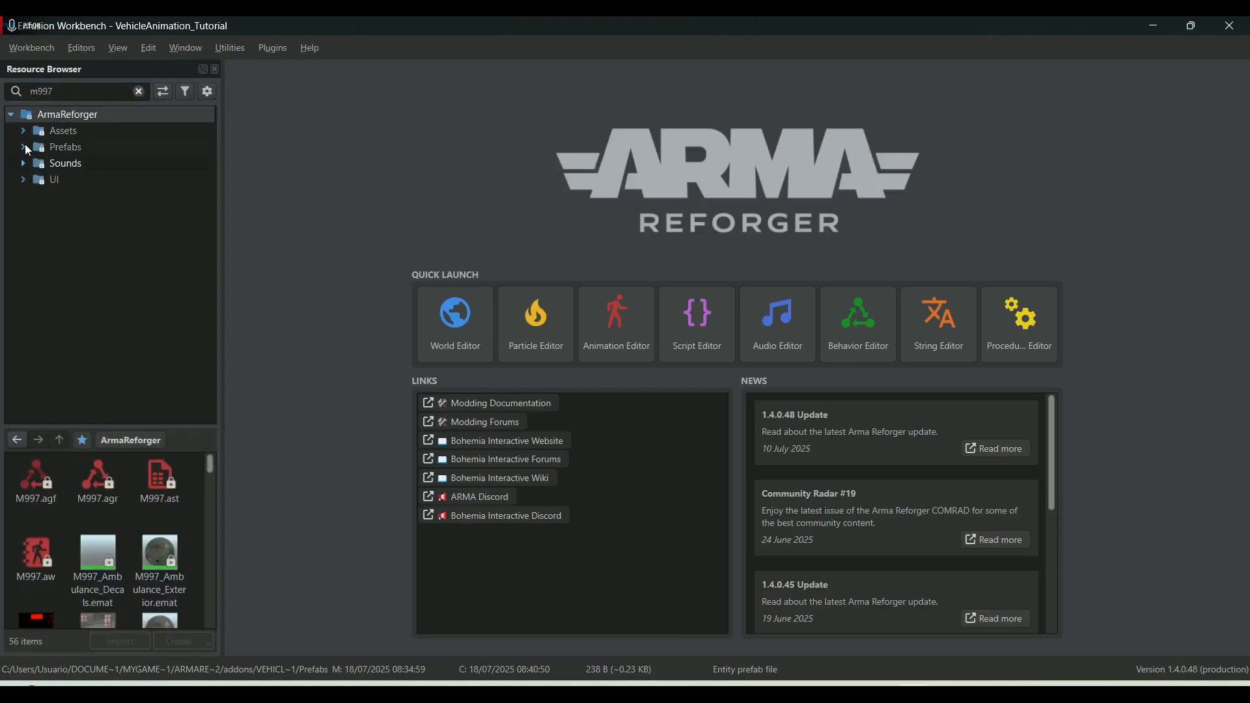
click(23, 147)
click(36, 163)
click(49, 180)
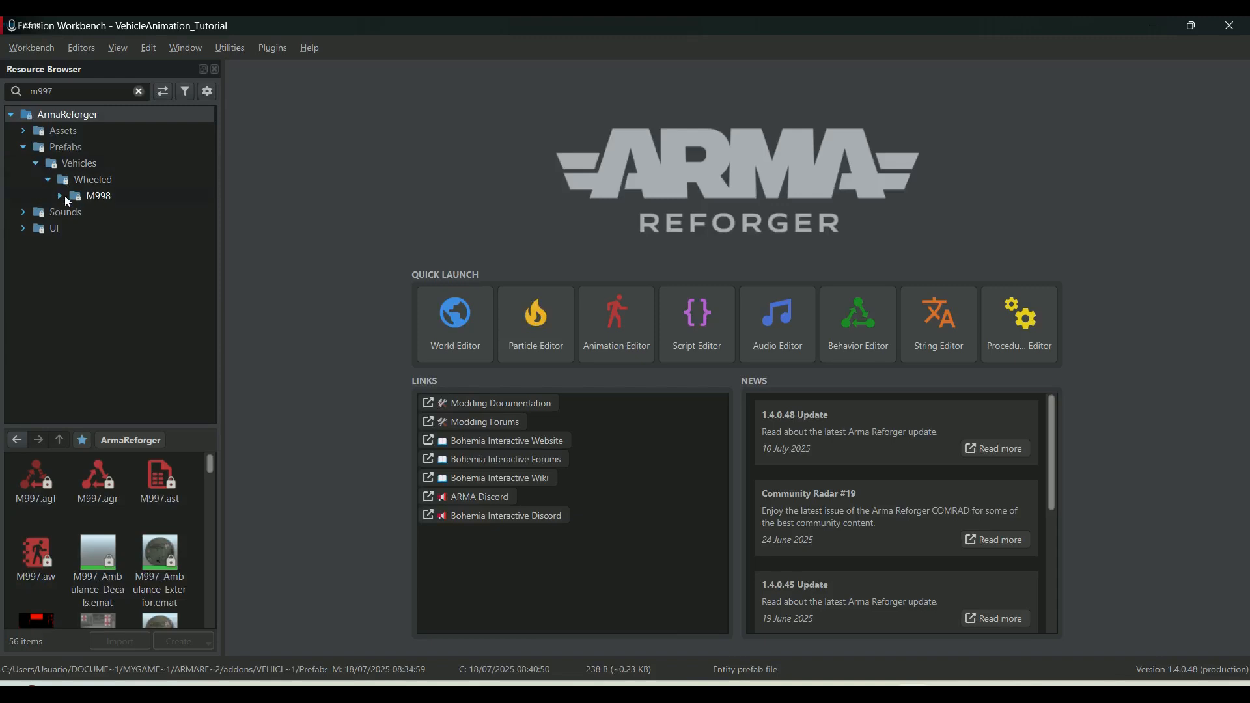
double_click(77, 198)
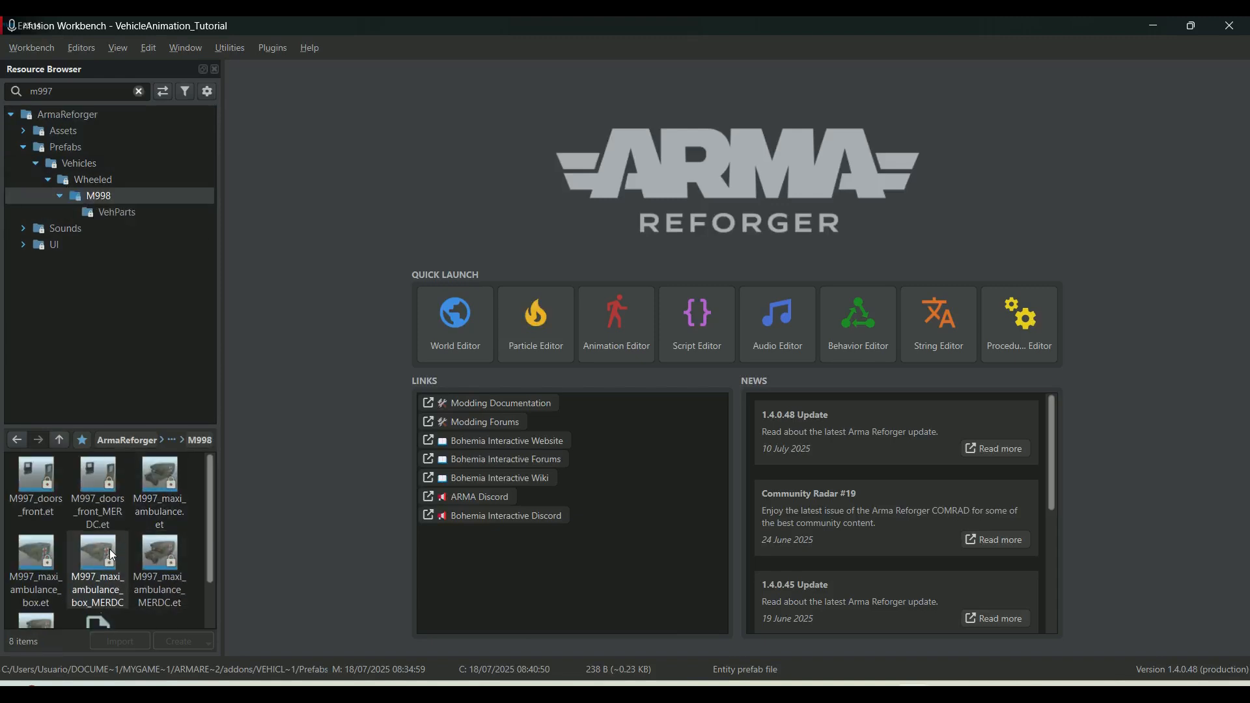
Override the M997_maxi_ambulance.et prefab in the VehicleAnimationTutorial addon.
scroll(112, 559, down, 1)
click(36, 590)
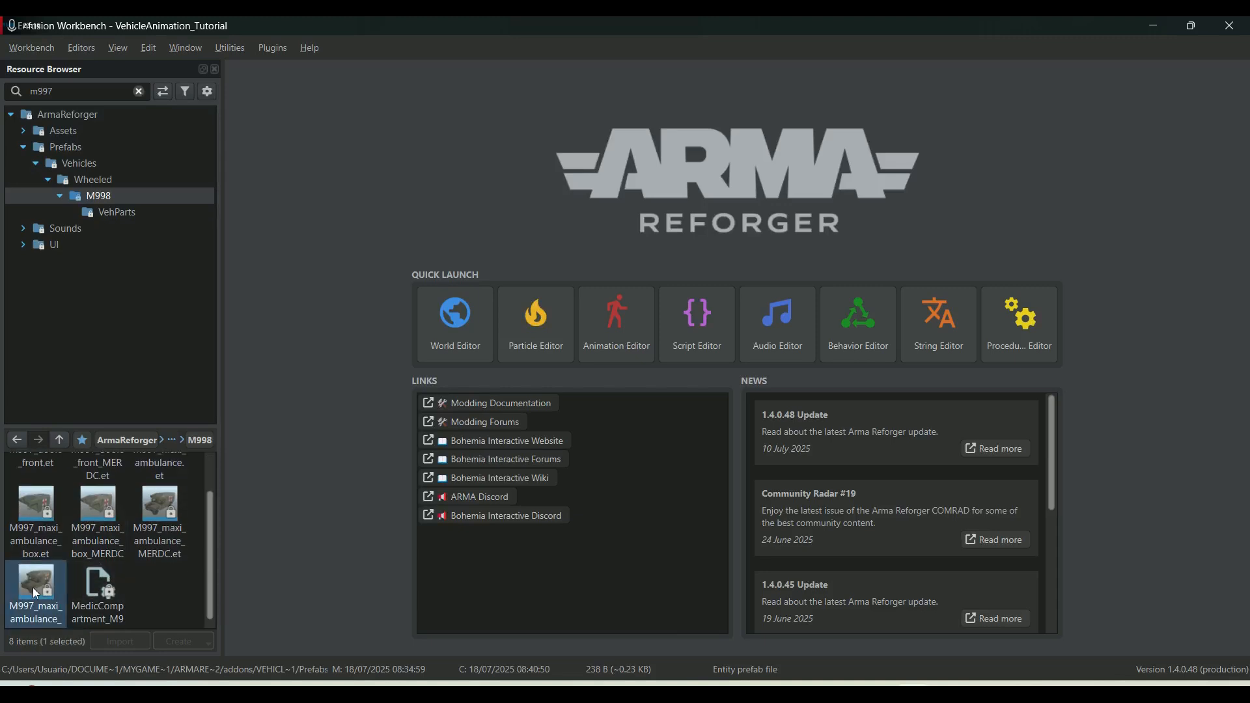
right_click(33, 577)
click(30, 569)
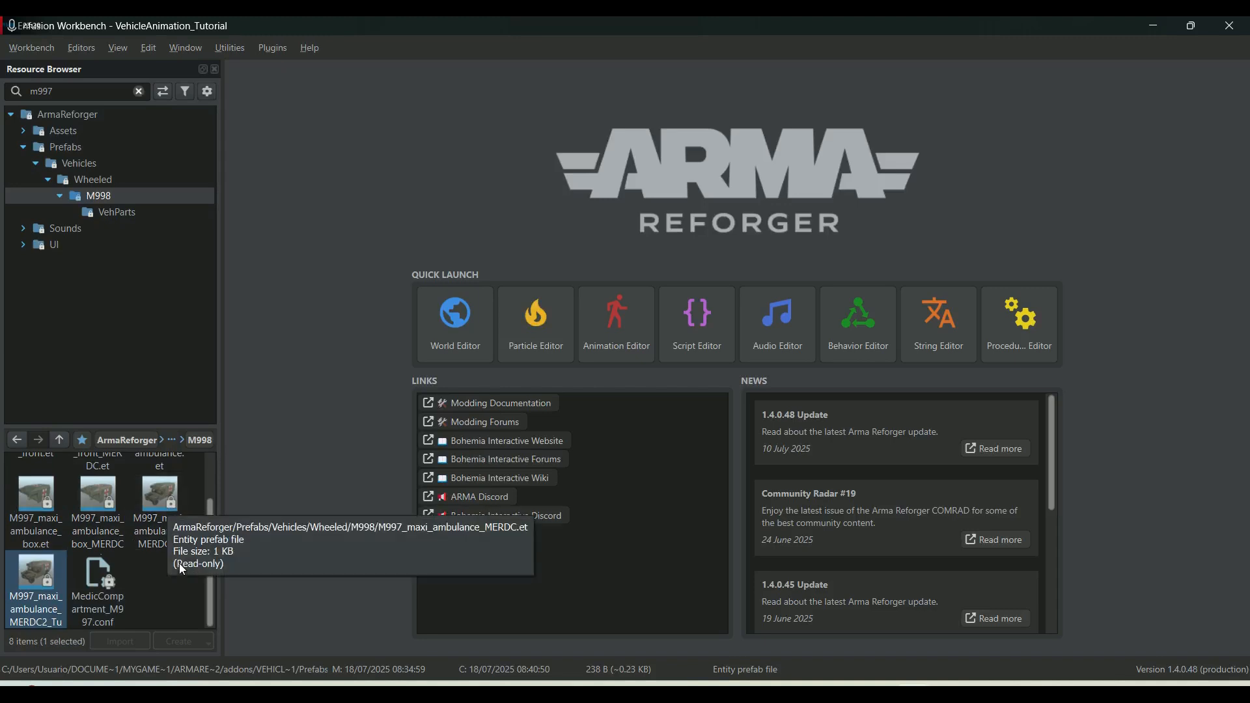
scroll(182, 568, up, 1)
click(161, 467)
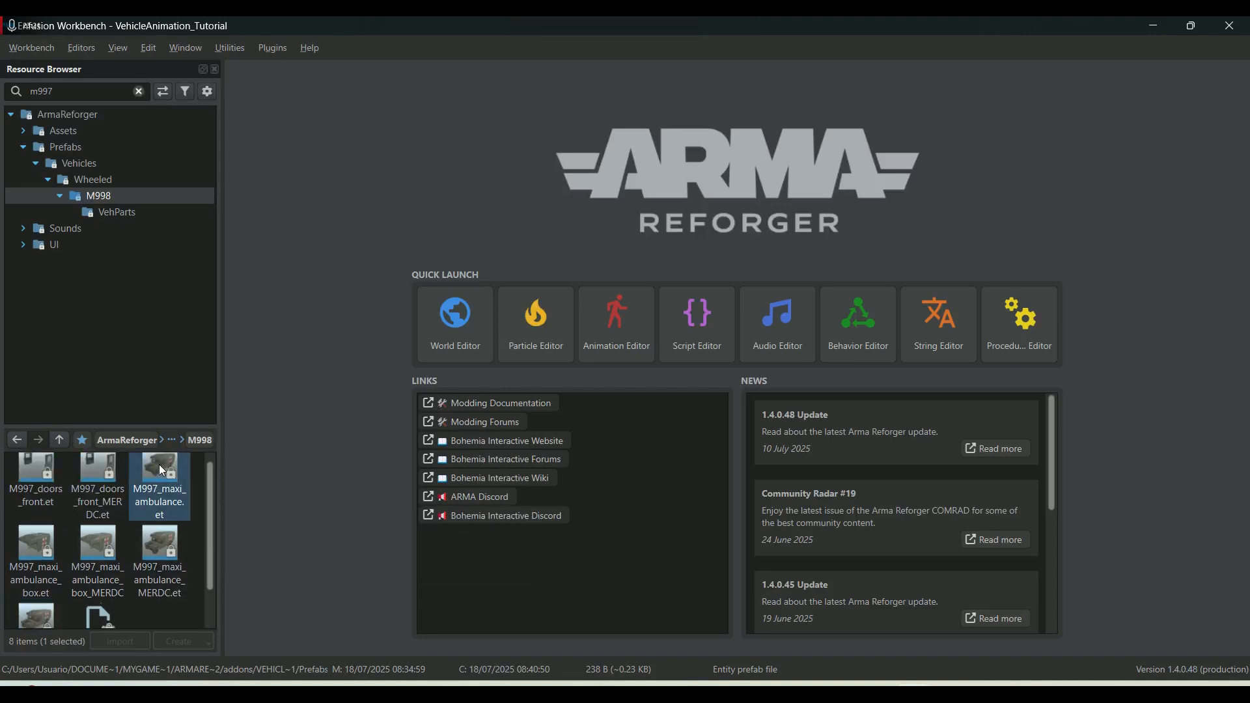
right_click(159, 460)
click(241, 333)
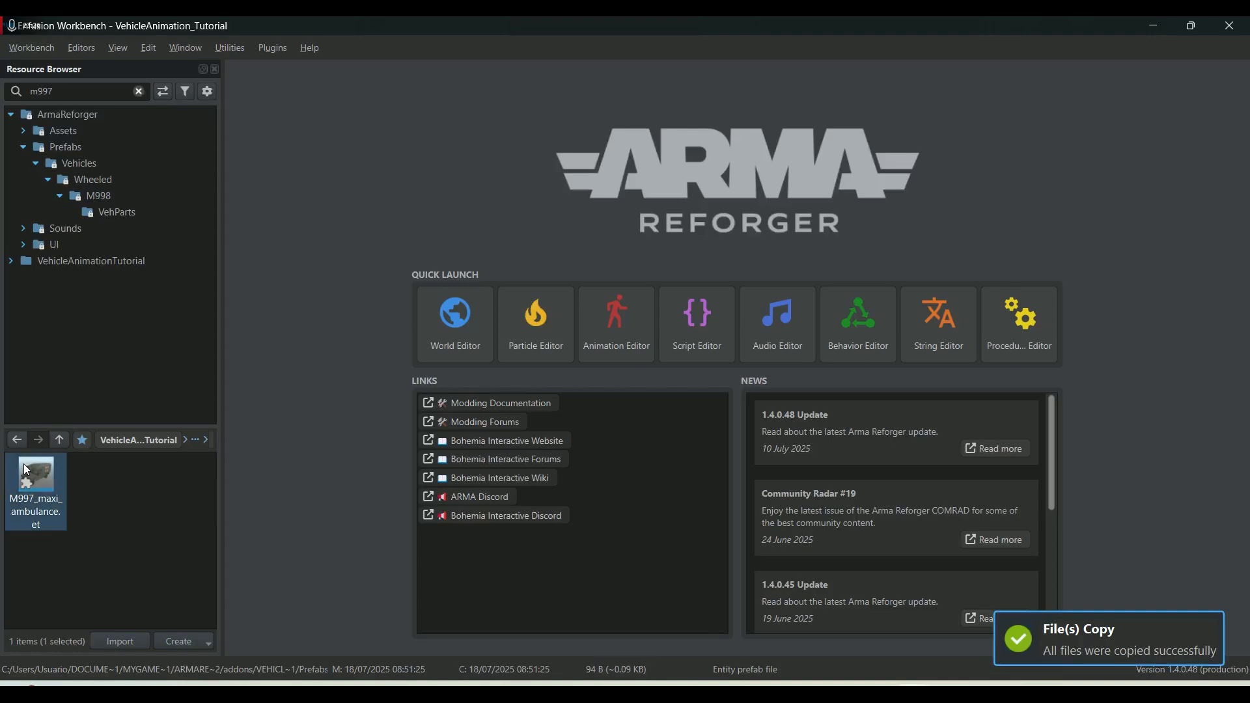
Place the overridden M997_maxi_ambulance prefab in the World Editor beside the M151A2 jeep and save the world.
drag(40, 483, 755, 602)
drag(909, 685, 586, 291)
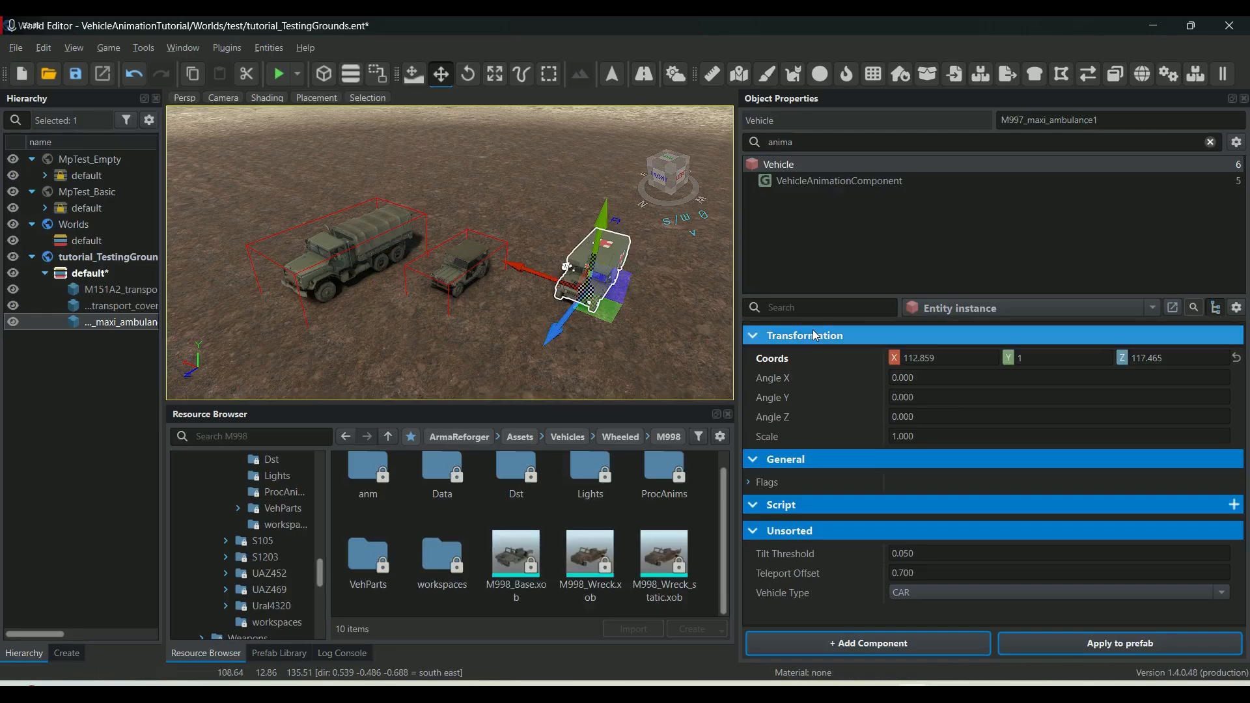
click(454, 273)
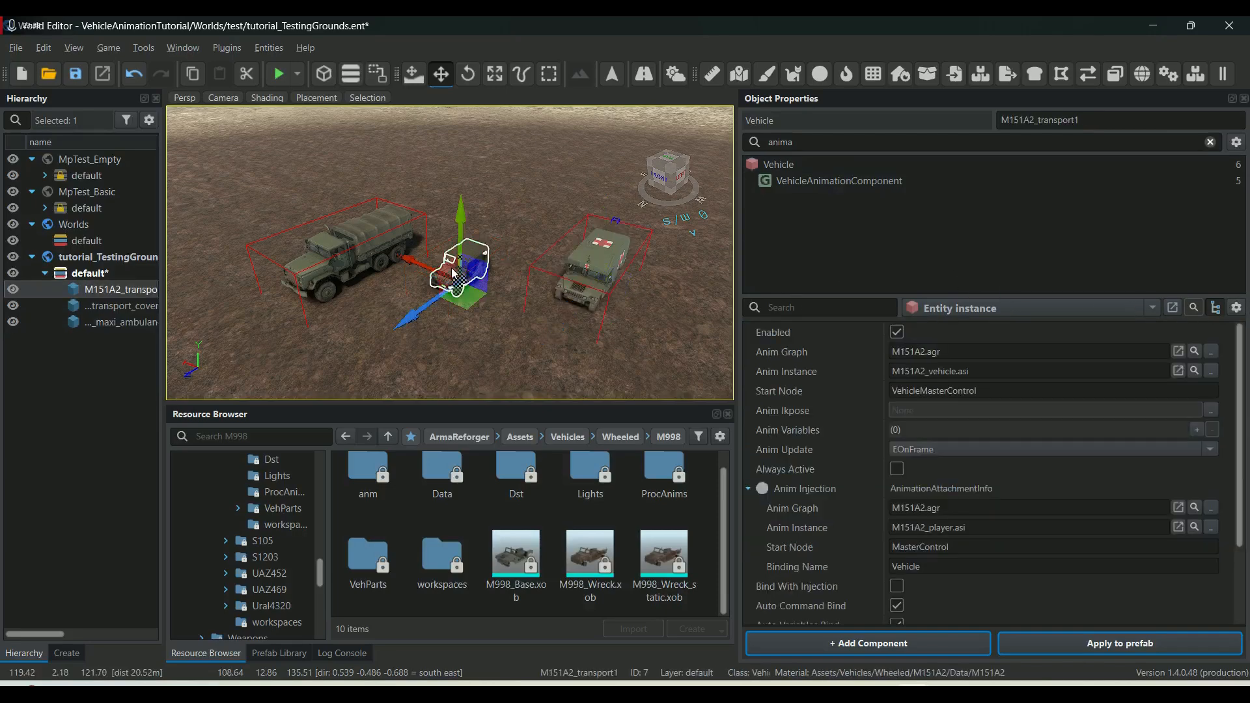
click(585, 254)
key(ctrl+s)
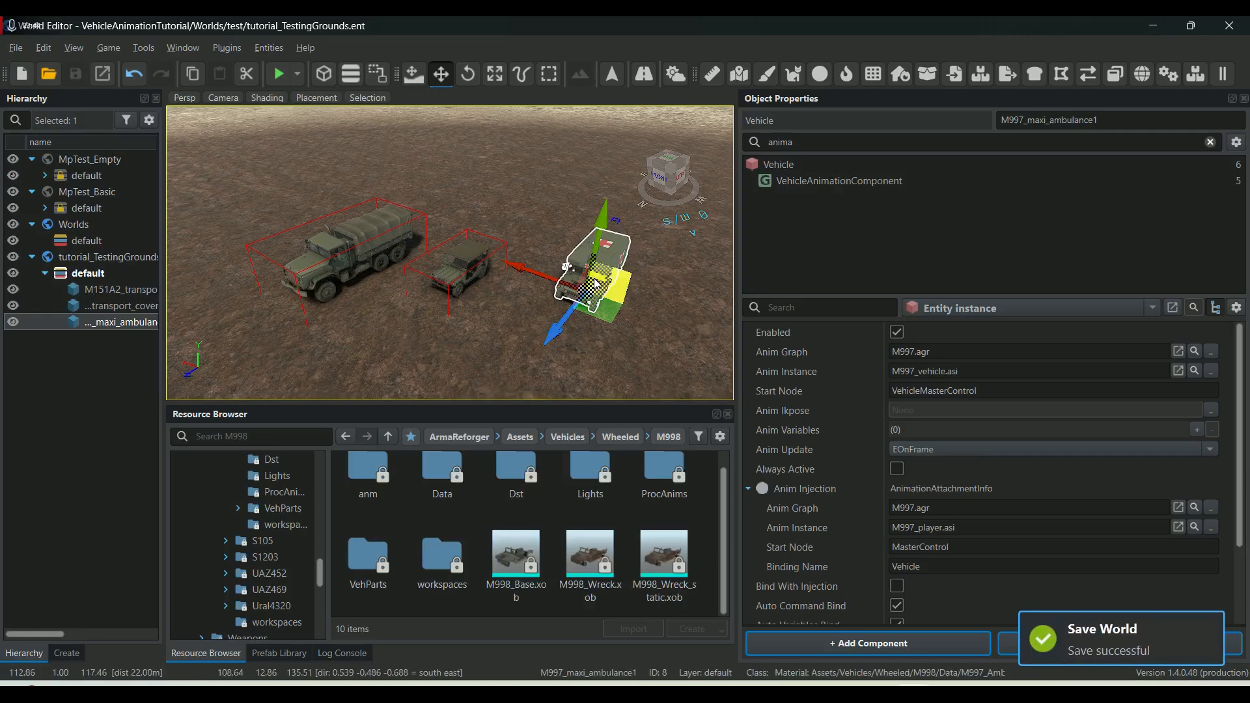
Locate the ambulance's Anim Graph file, M997.agr, in the M998 workspaces folder.
click(559, 309)
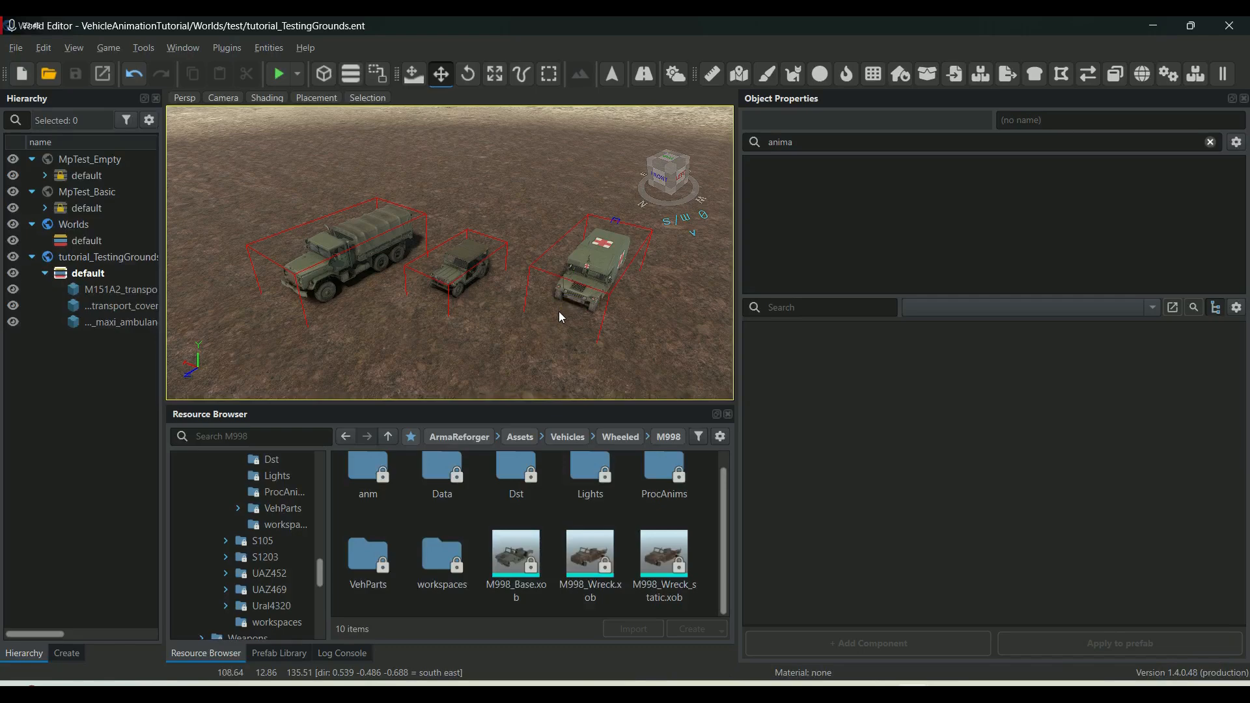
click(593, 285)
click(1194, 352)
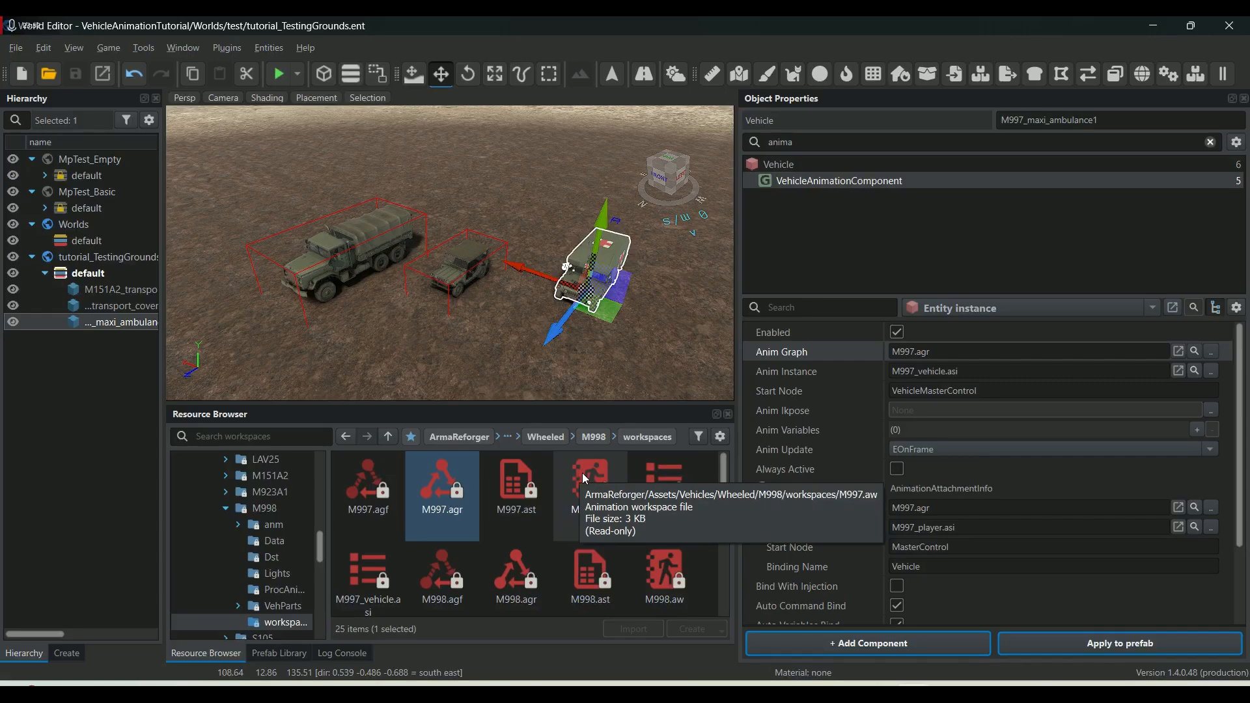
Inspect the ambulance, jeep and truck up close in the viewport, finishing on the ambulance.
scroll(650, 268, up, 5)
scroll(652, 290, up, 2)
right_drag(654, 312, 710, 352)
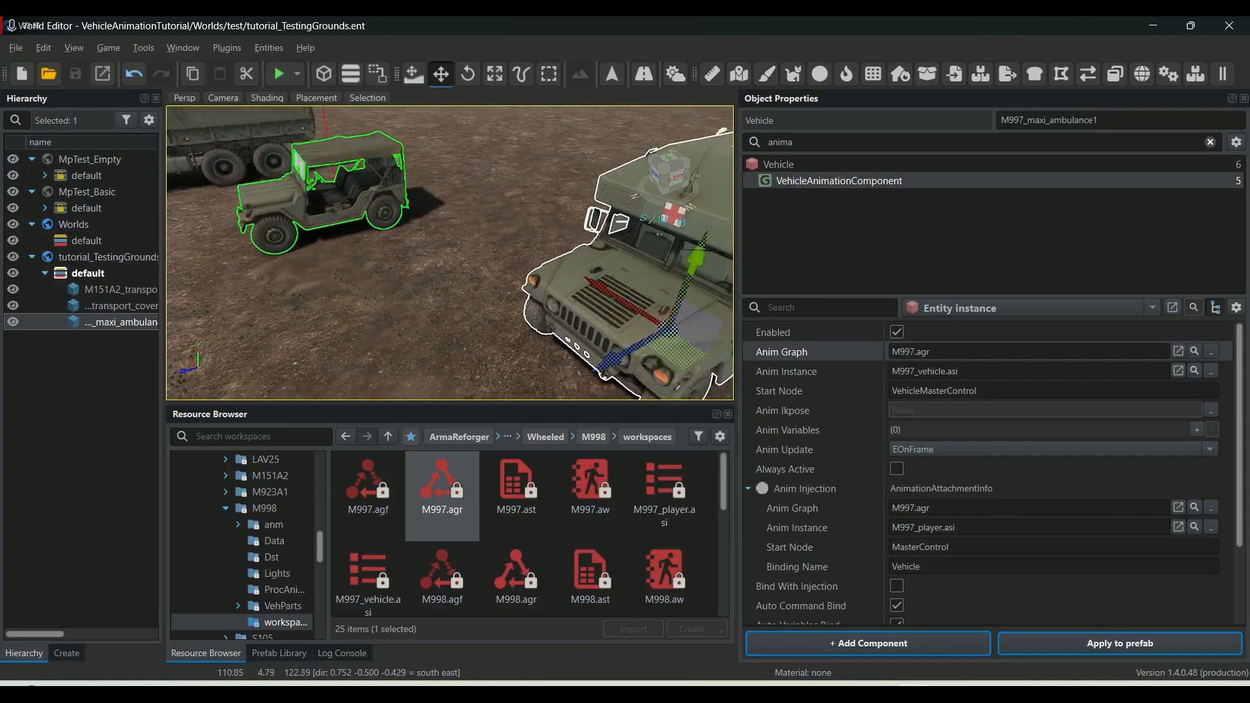
middle_drag(390, 241, 474, 266)
scroll(361, 230, down, 3)
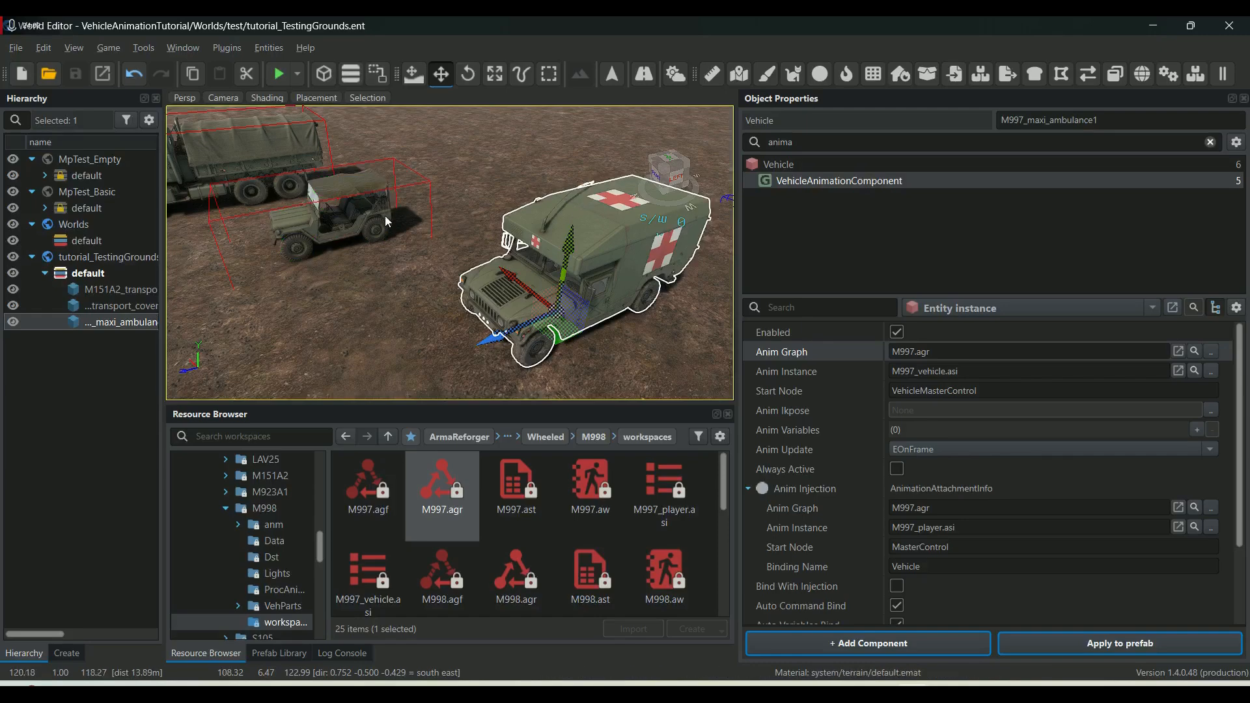
middle_drag(374, 220, 499, 276)
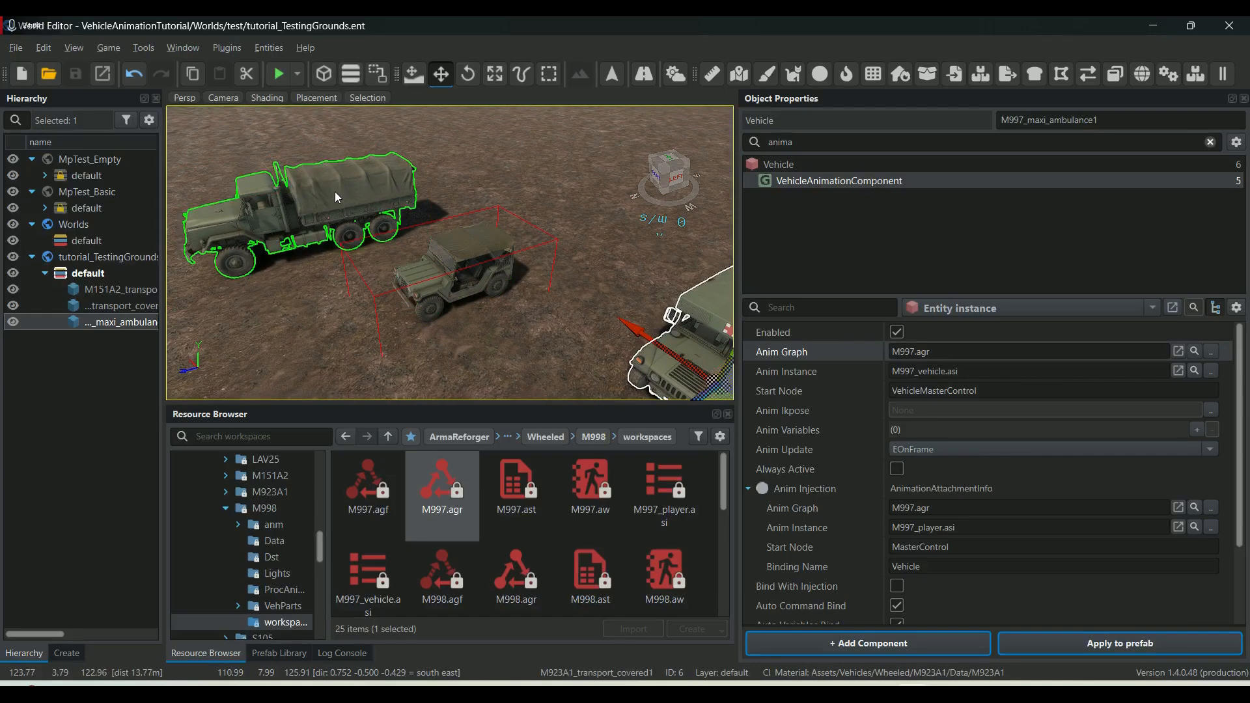
key(f)
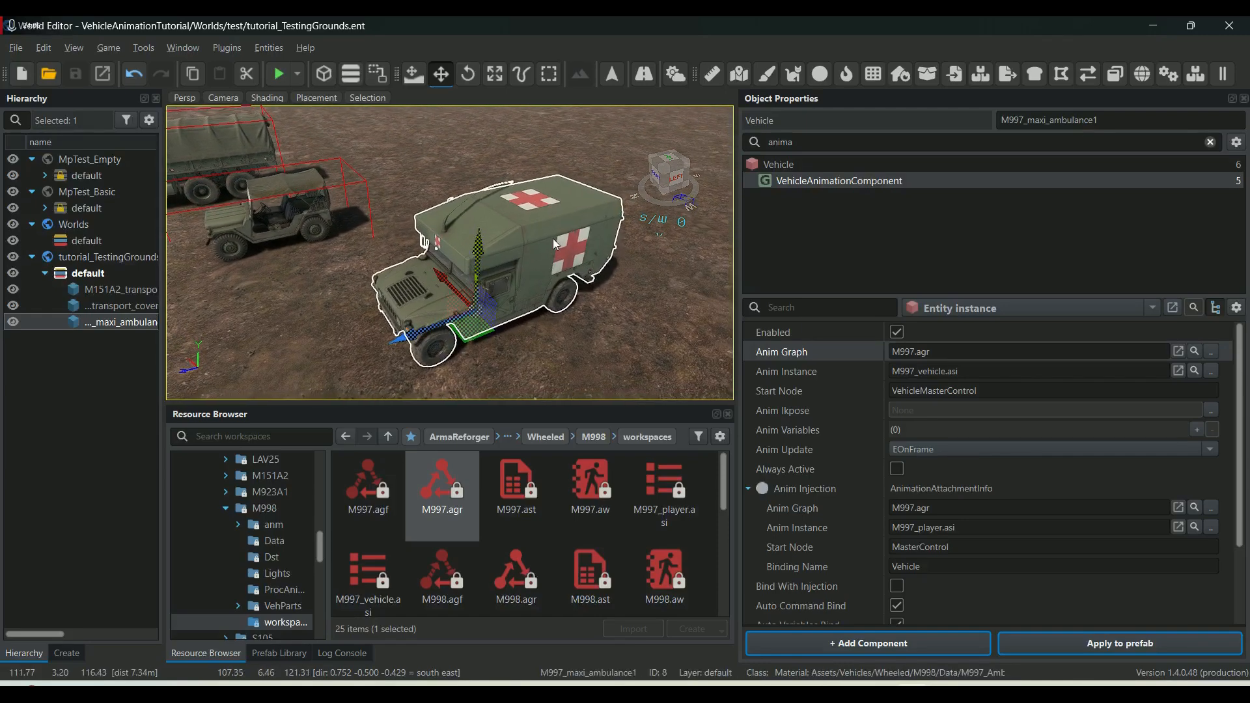
Filter the ambulance's components by slot and review the SlotManagerComponent slots, including the Seats_rear settings.
double_click(820, 142)
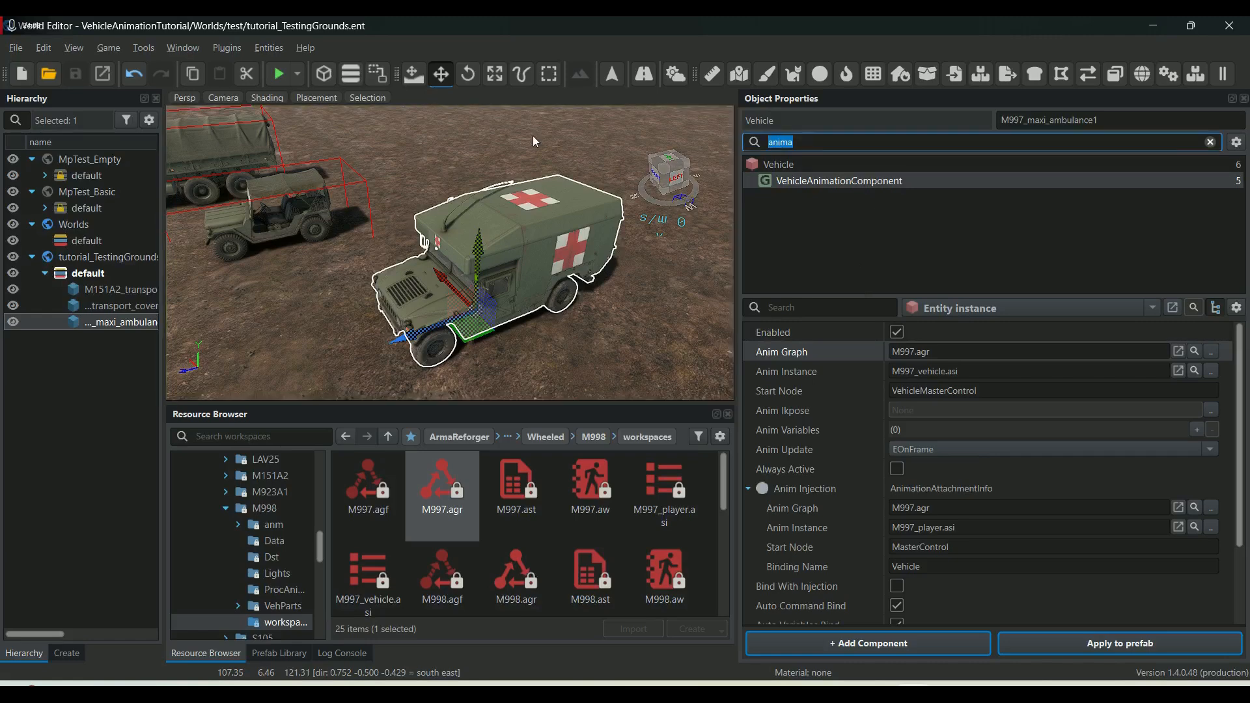
text(slot)
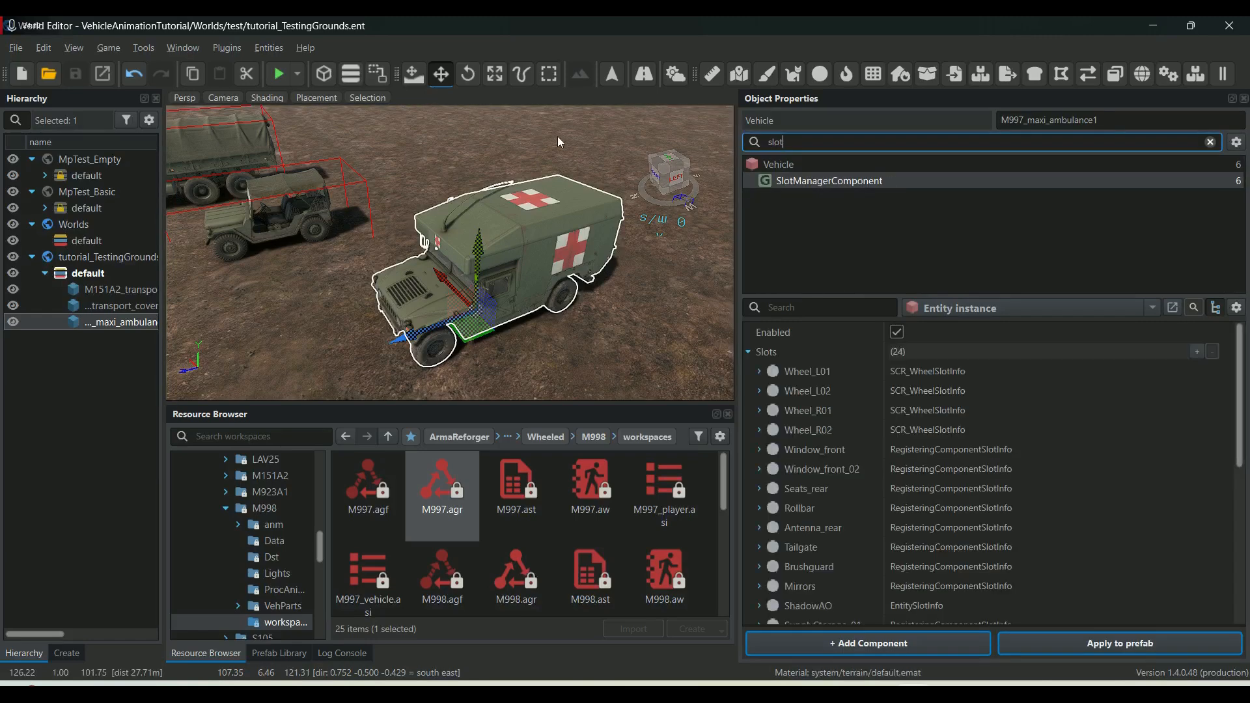
click(850, 180)
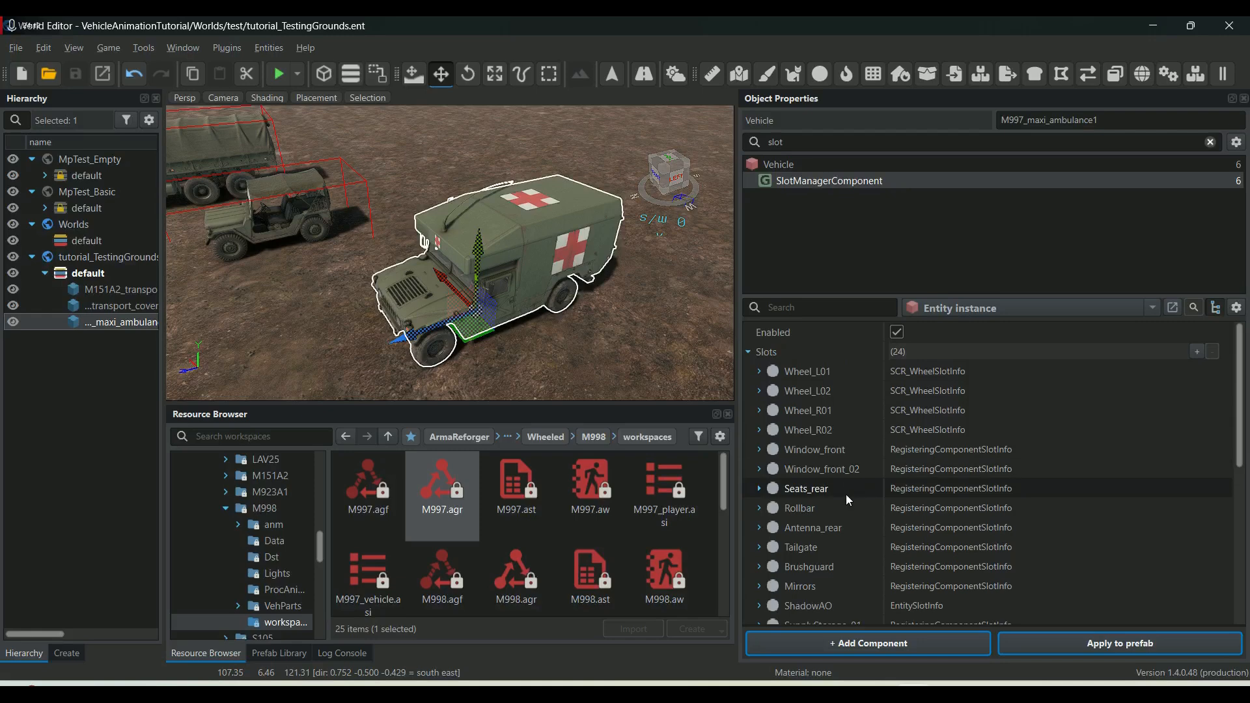
scroll(846, 495, down, 3)
scroll(850, 506, down, 2)
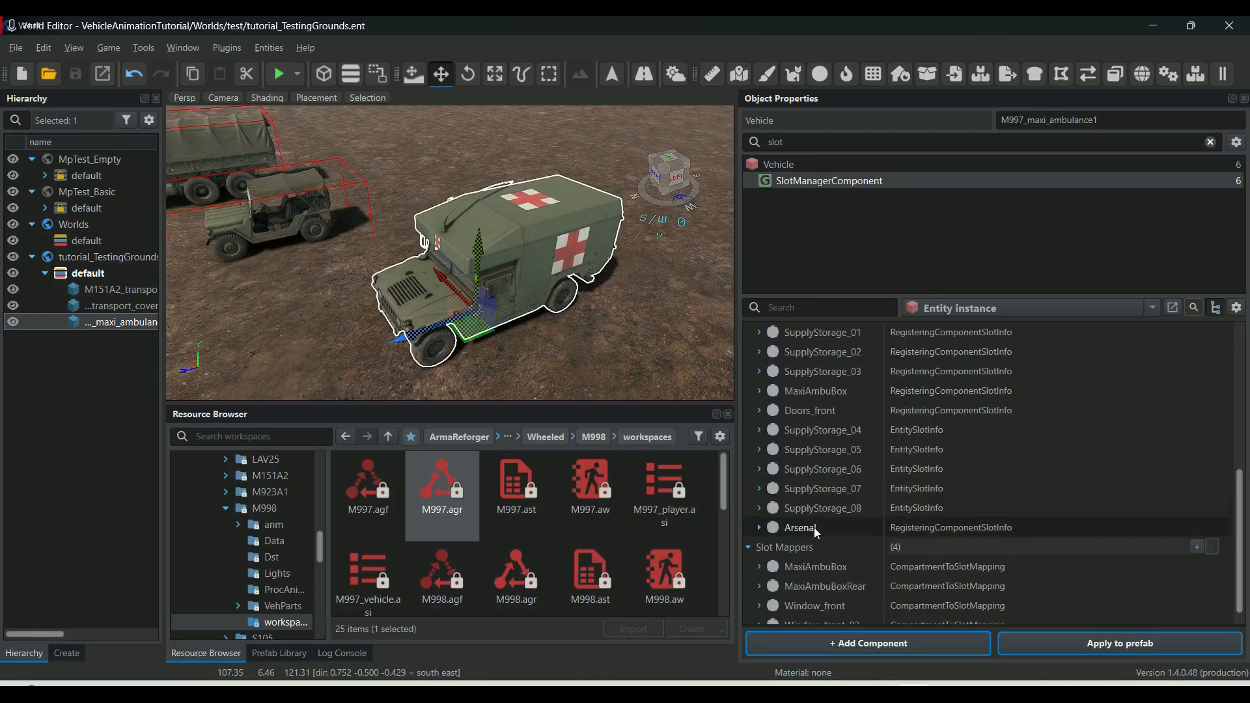
scroll(839, 501, up, 4)
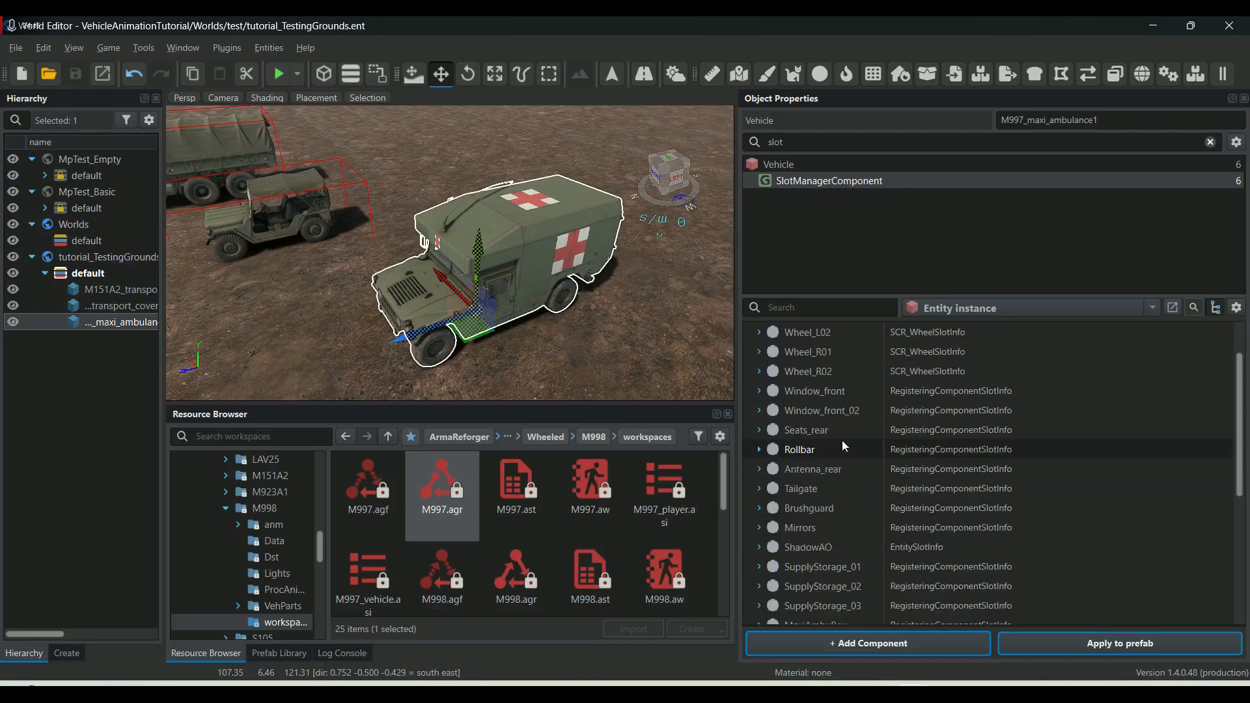
click(772, 433)
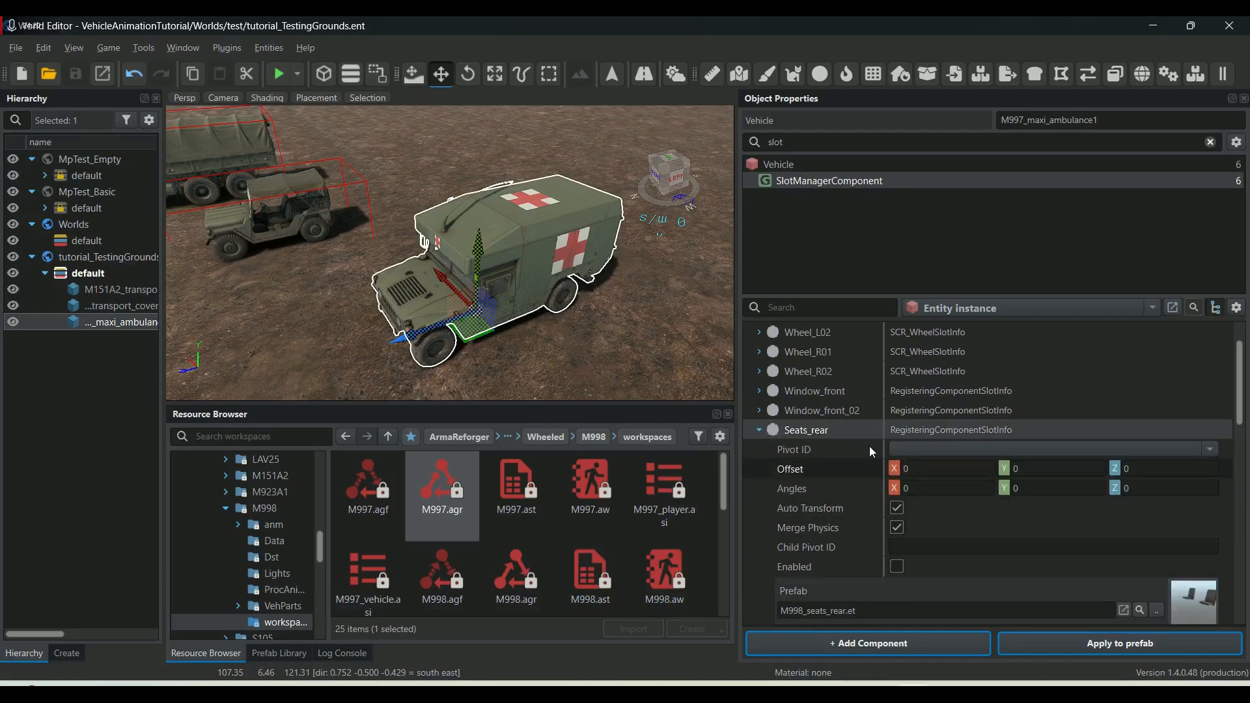
click(760, 429)
scroll(885, 396, up, 1)
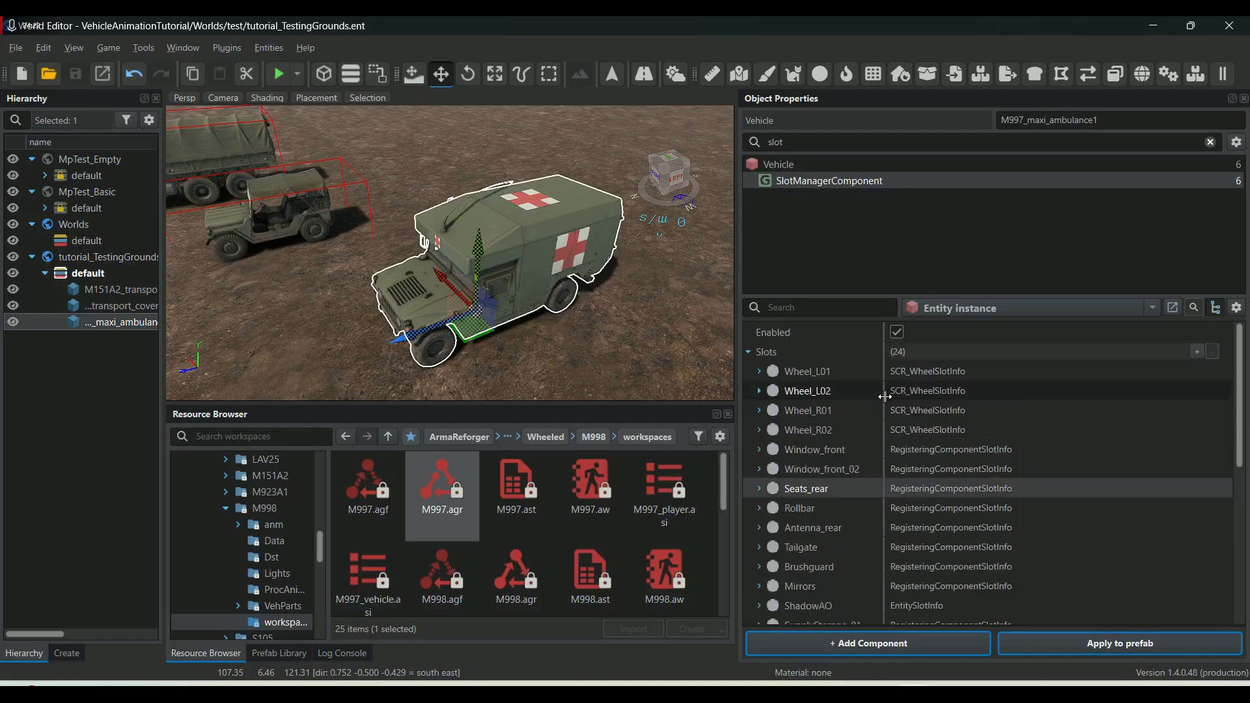
Disable the MaxiAmbuBox slot on the ambulance and inspect the vehicle body without its box.
scroll(887, 400, down, 3)
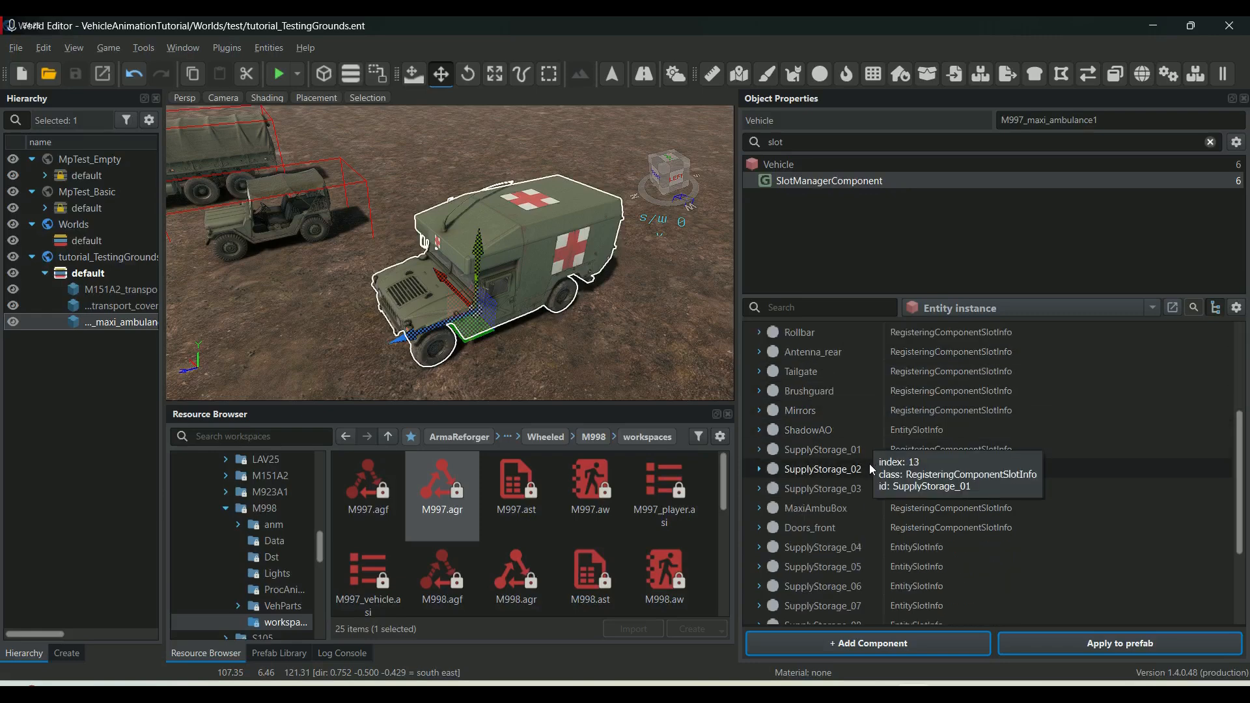
click(761, 509)
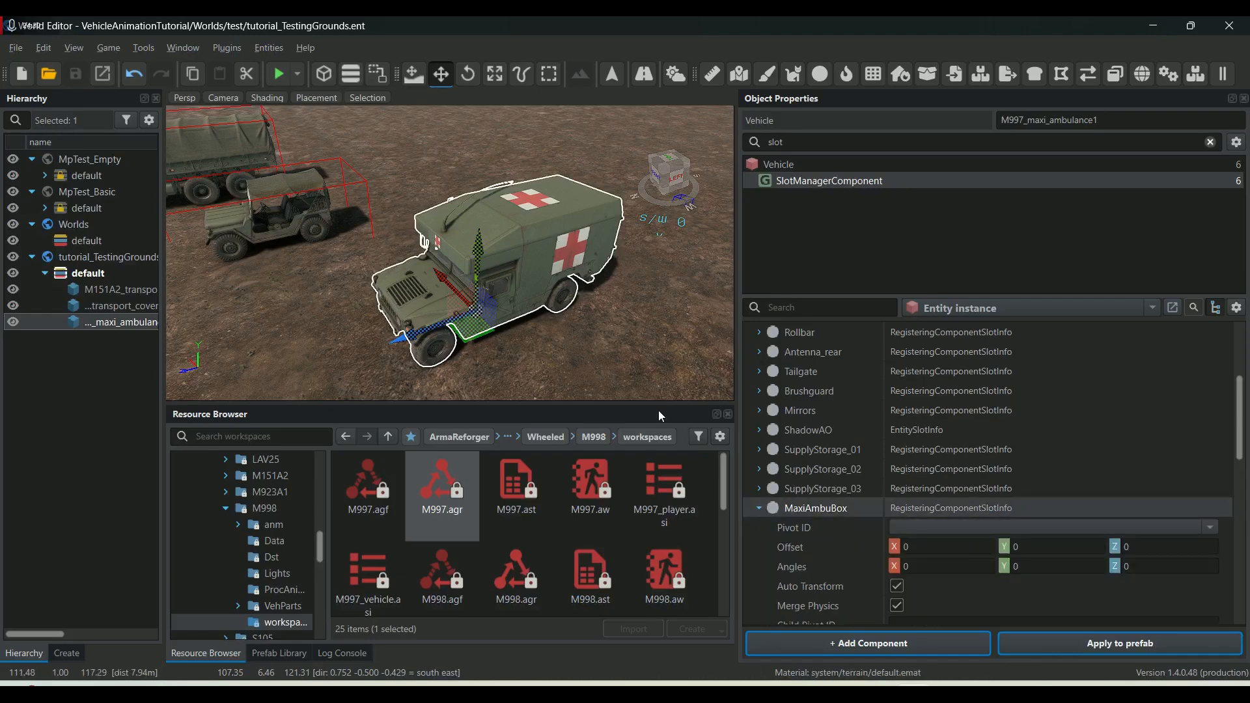
scroll(1105, 436, down, 3)
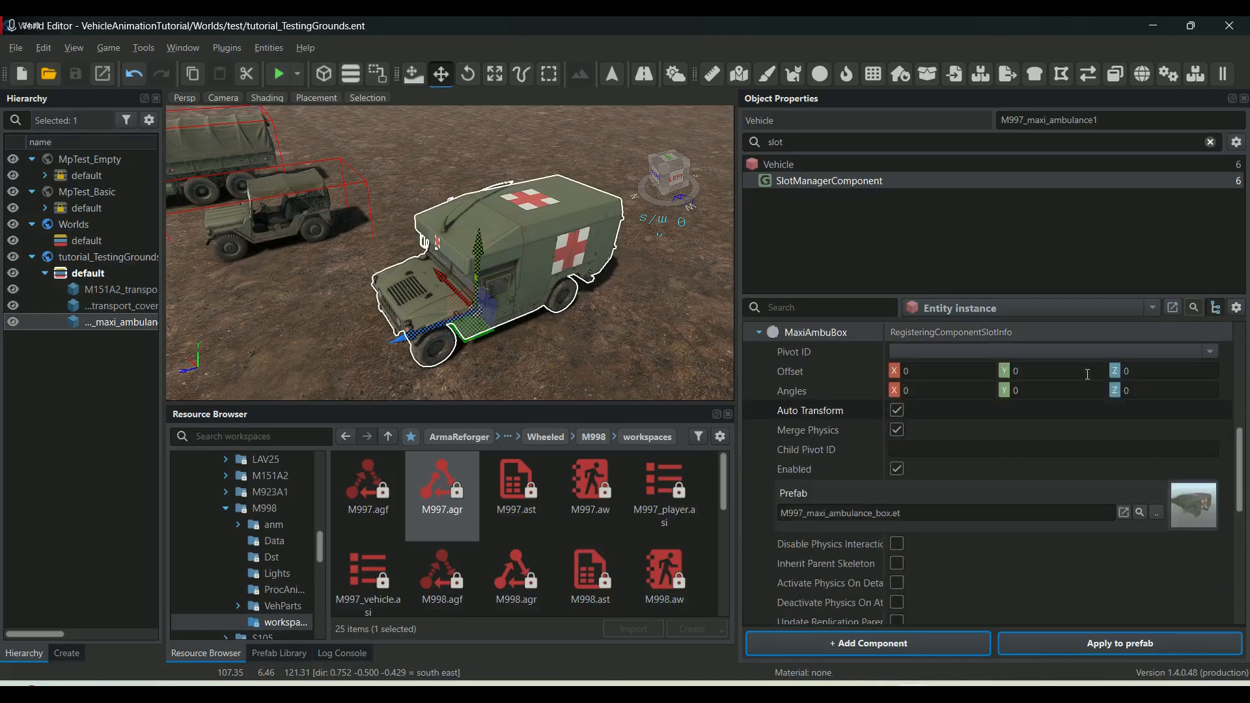
click(898, 469)
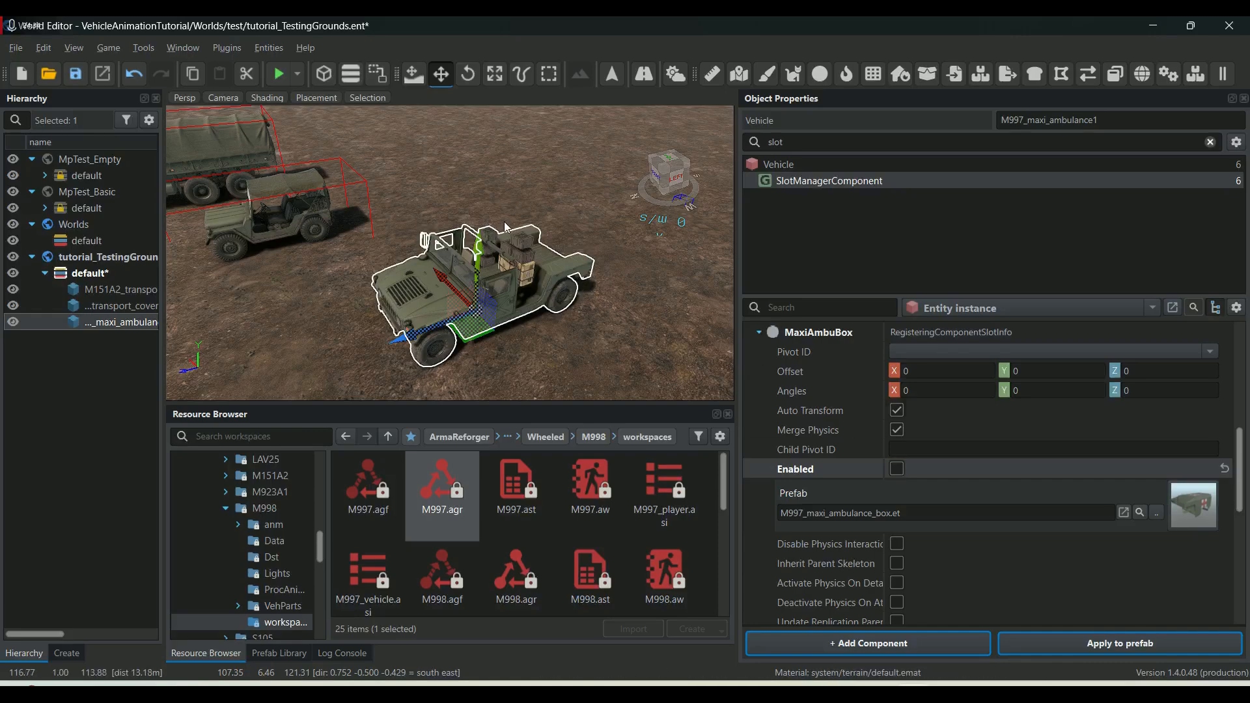
scroll(521, 222, up, 3)
scroll(521, 223, down, 3)
right_drag(521, 223, 596, 302)
middle_drag(597, 302, 416, 291)
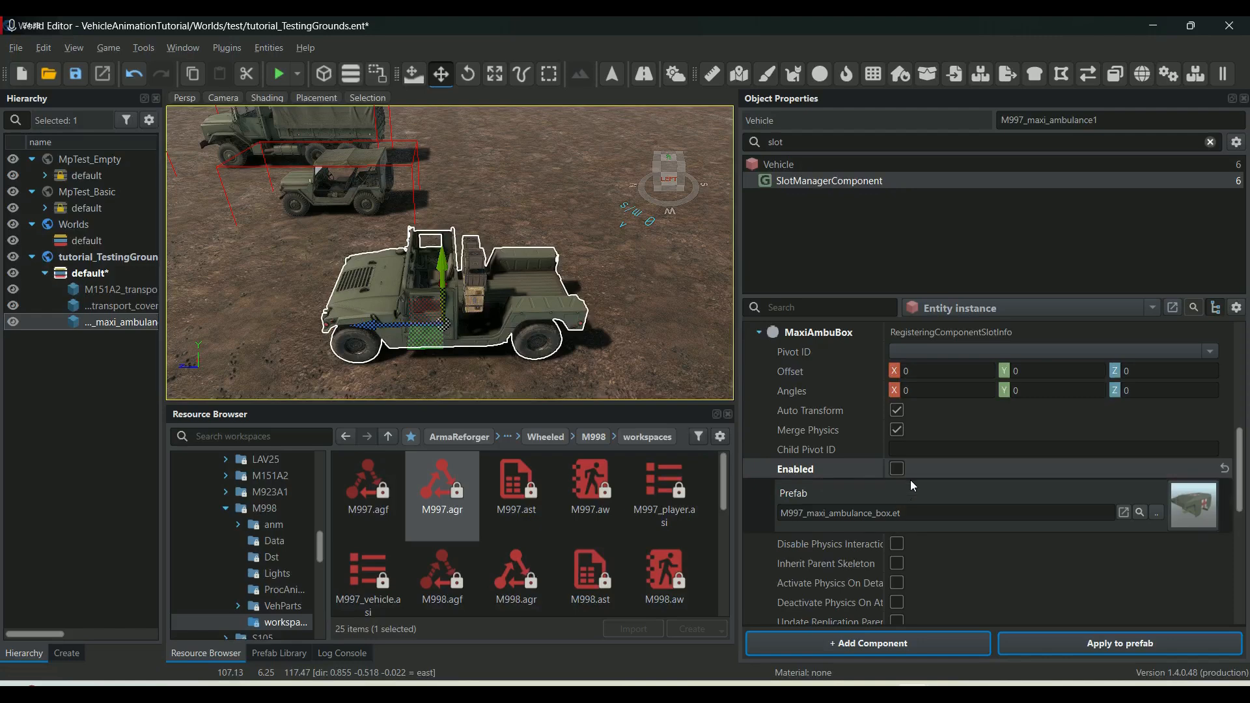
Re-enable the MaxiAmbuBox slot on the ambulance and inspect the vehicle body with its box in the viewport.
click(897, 469)
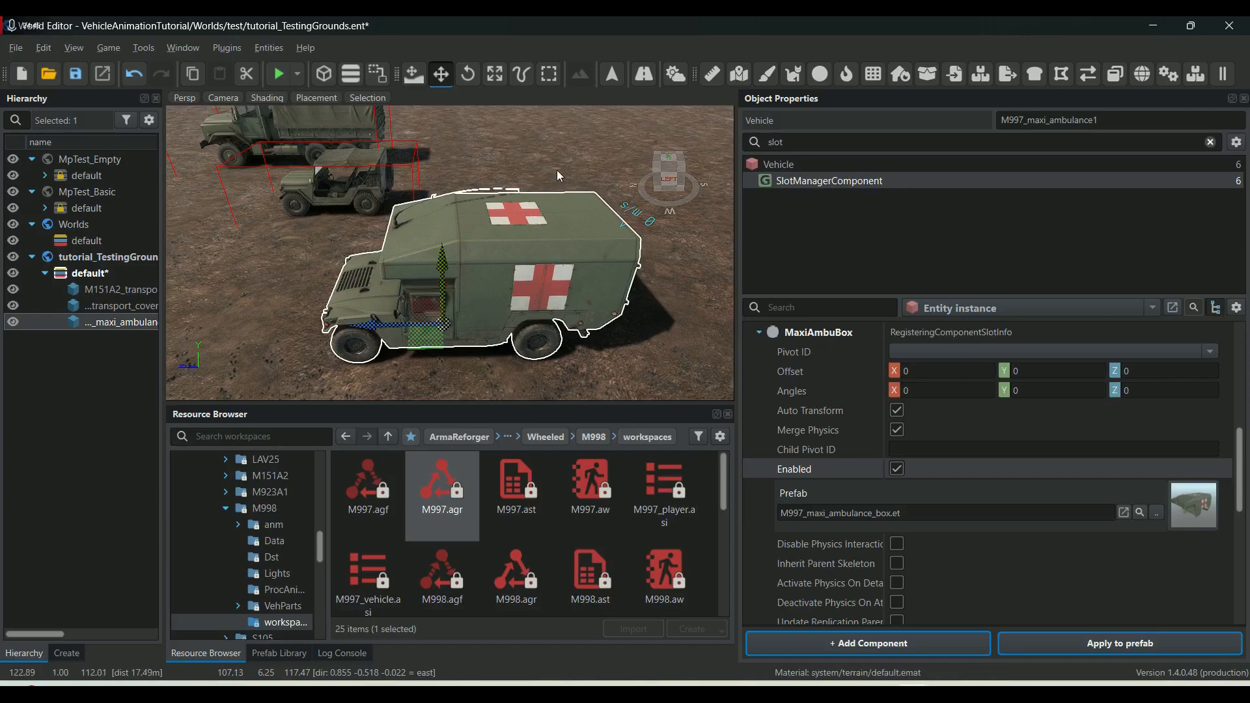
right_drag(455, 207, 456, 207)
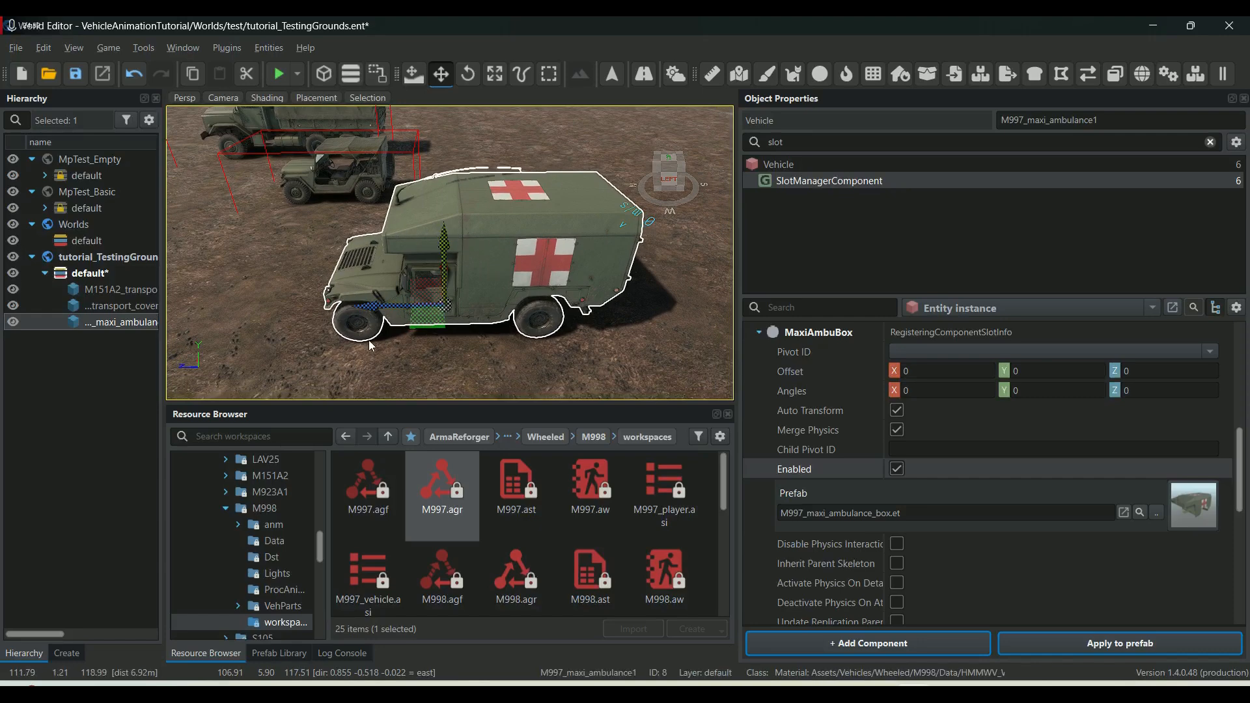
right_drag(467, 245, 467, 245)
right_drag(466, 293, 467, 292)
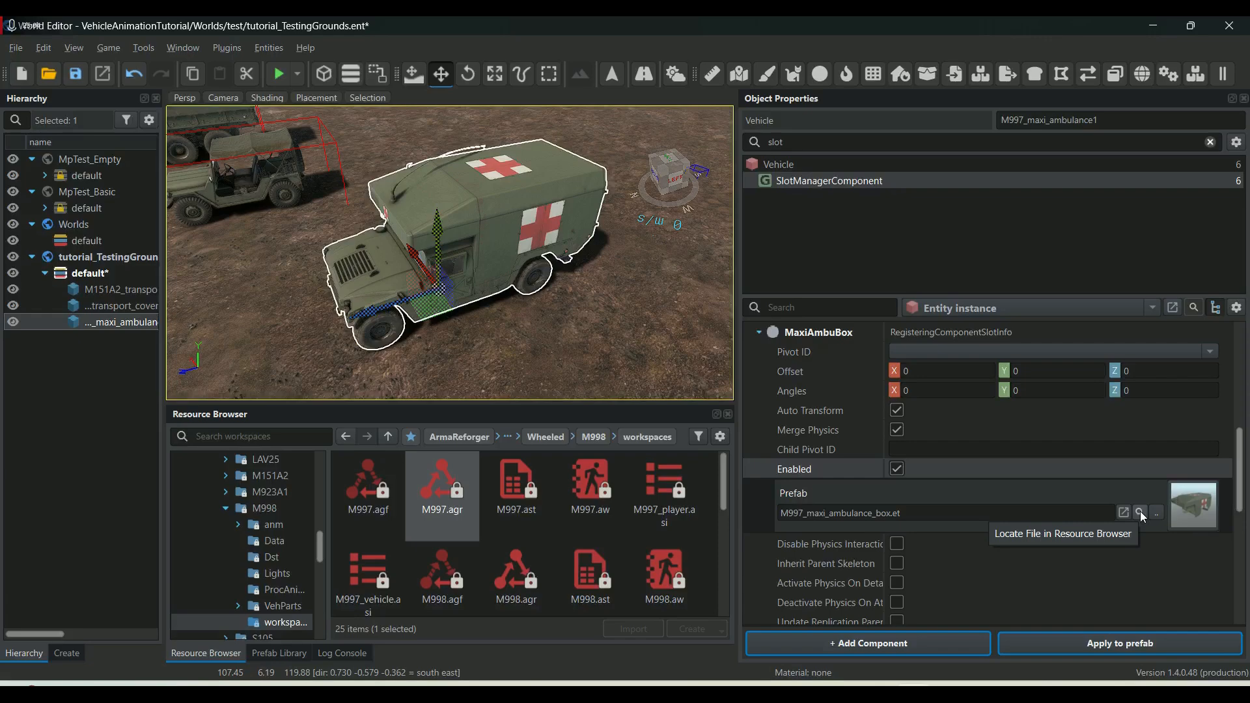
Locate the MaxiAmbuBox slot's prefab, M997_maxi_ambulance_box.et, and place a copy on the ground beside the ambulance.
middle_drag(592, 335, 423, 303)
scroll(400, 243, down, 2)
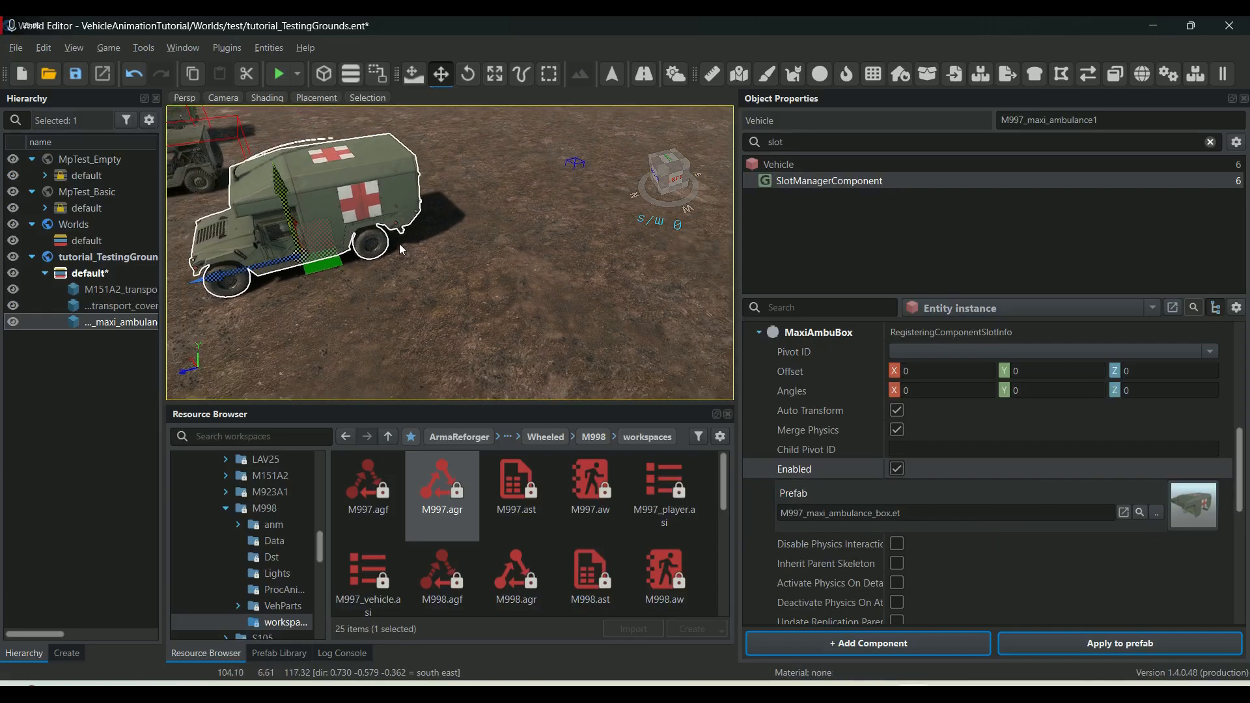
scroll(400, 243, down, 1)
right_drag(431, 233, 317, 282)
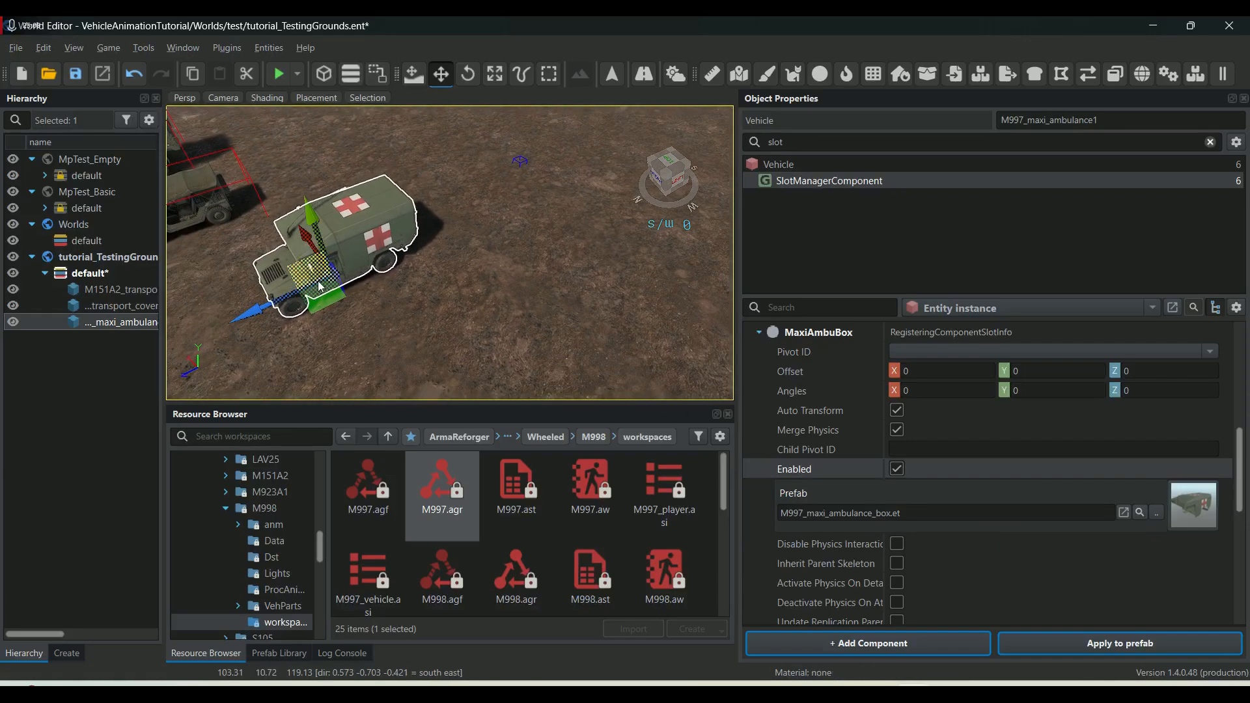
click(1141, 514)
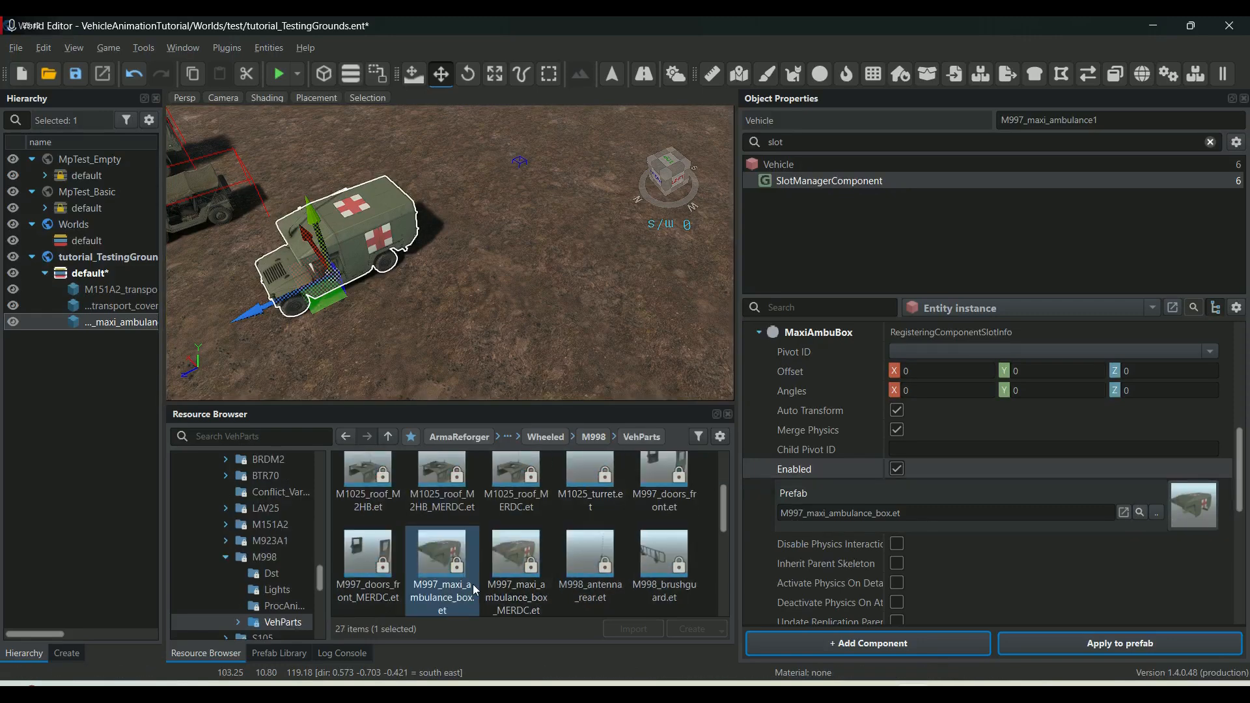
drag(445, 563, 567, 273)
Filter the placed box's components by "anima", then locate its Anim Graph file M997.agr and select the M997.aw workspace.
drag(819, 144, 696, 134)
text(anima)
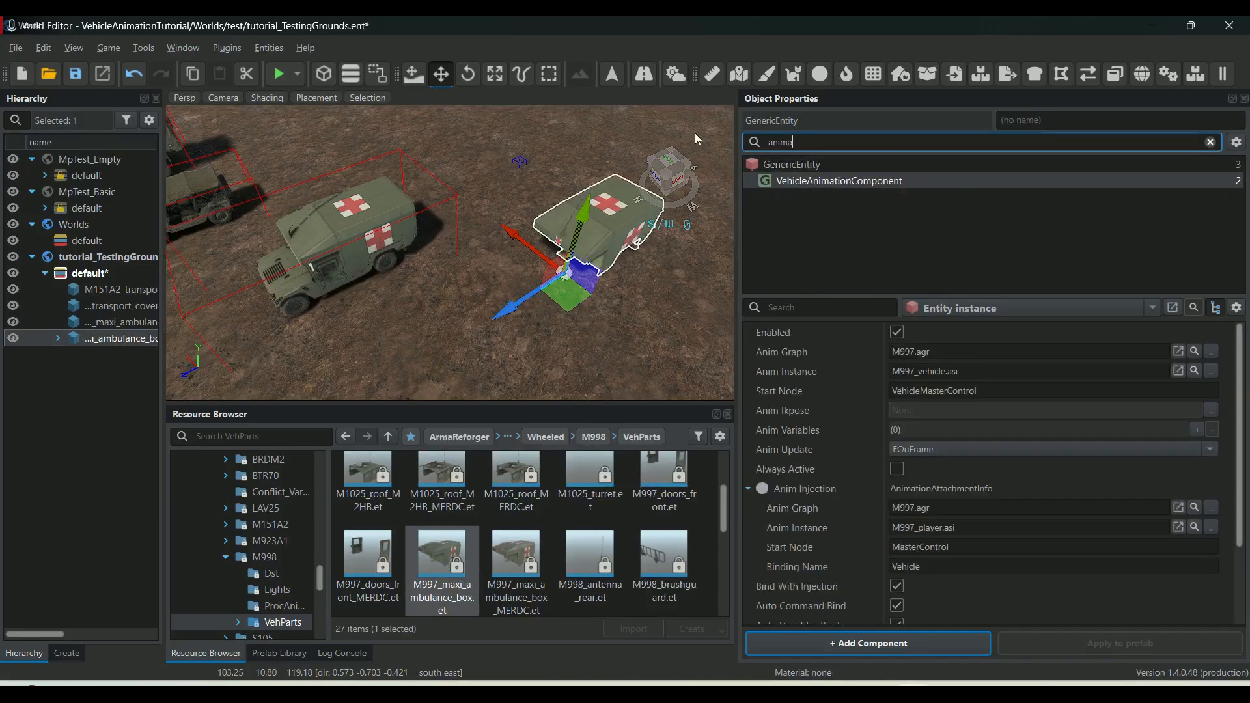
click(828, 180)
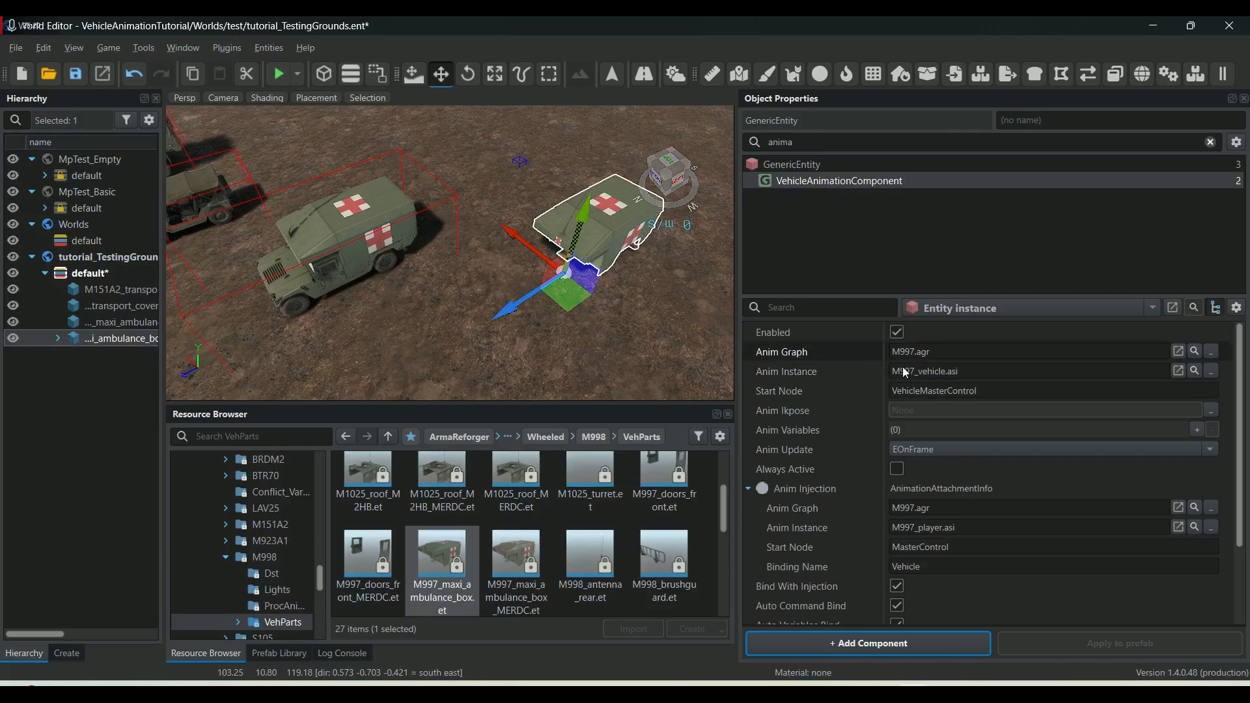
click(1194, 353)
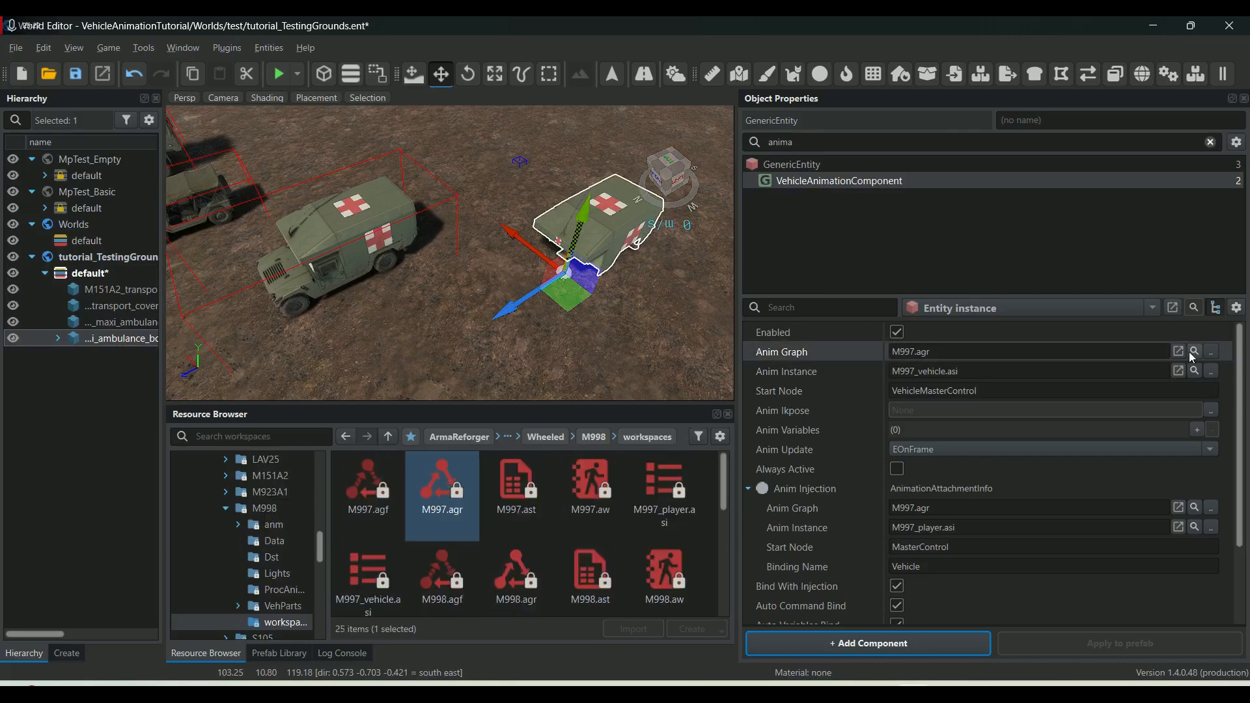
click(590, 488)
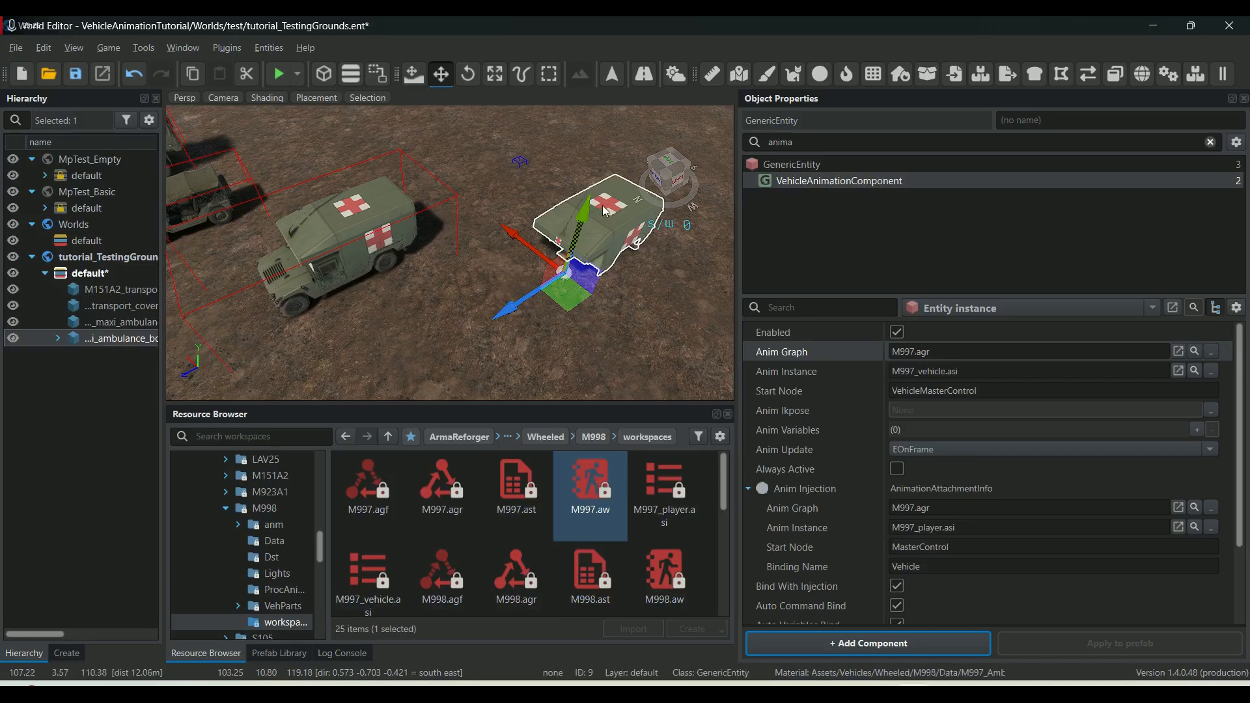
Delete the separately placed ambulance box from the world.
drag(499, 152, 657, 288)
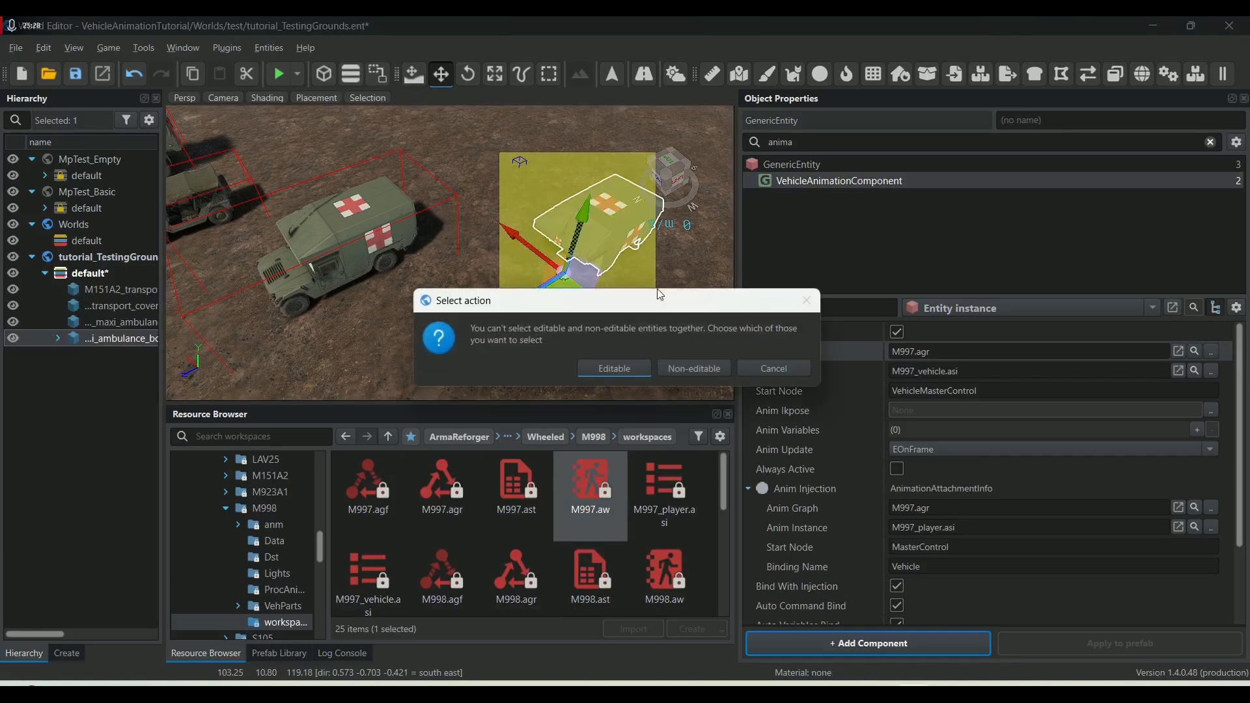
click(774, 369)
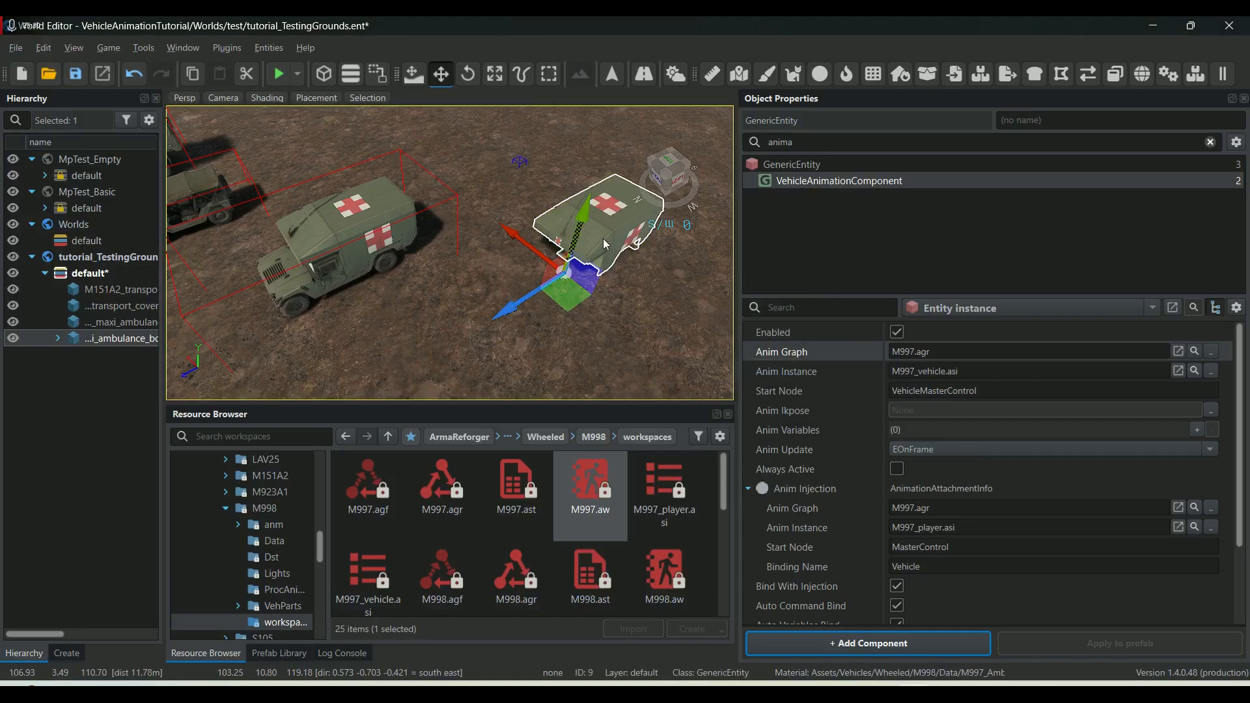
key(Delete)
Select the ambulance, locate its Anim Graph file, and bring up the available actions for the M997.aw workspace.
middle_drag(397, 295, 566, 299)
scroll(585, 295, down, 2)
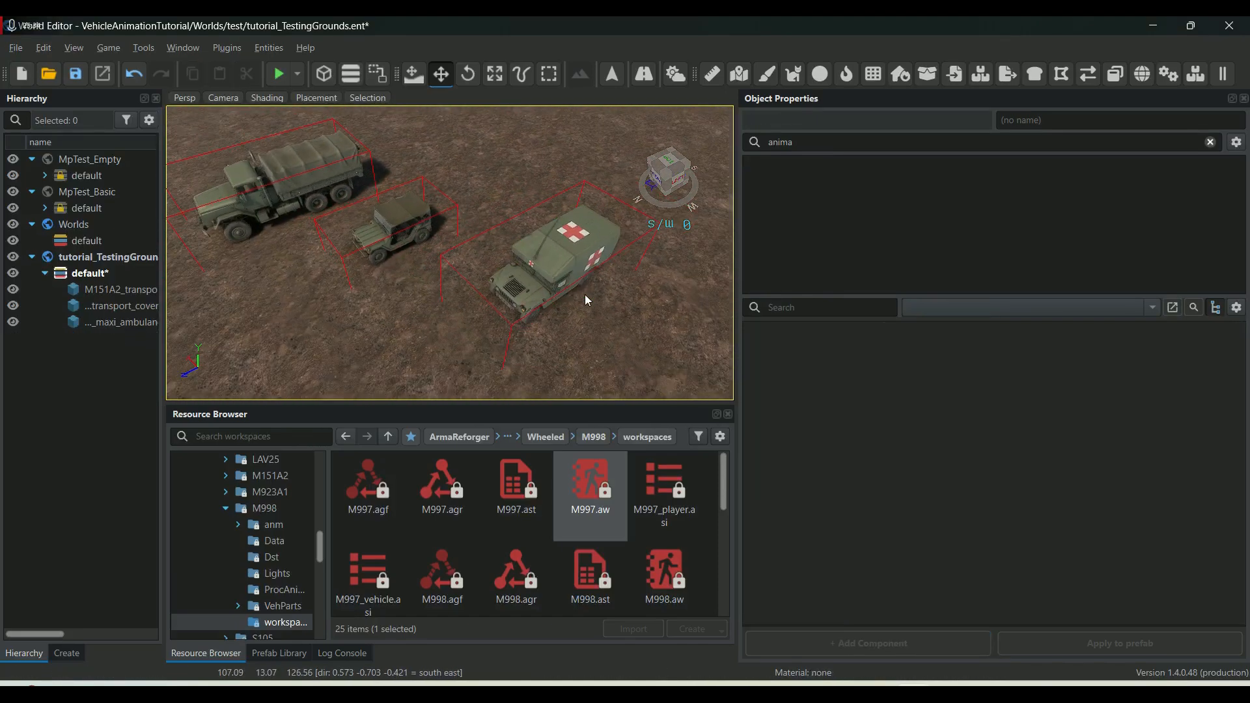
click(560, 263)
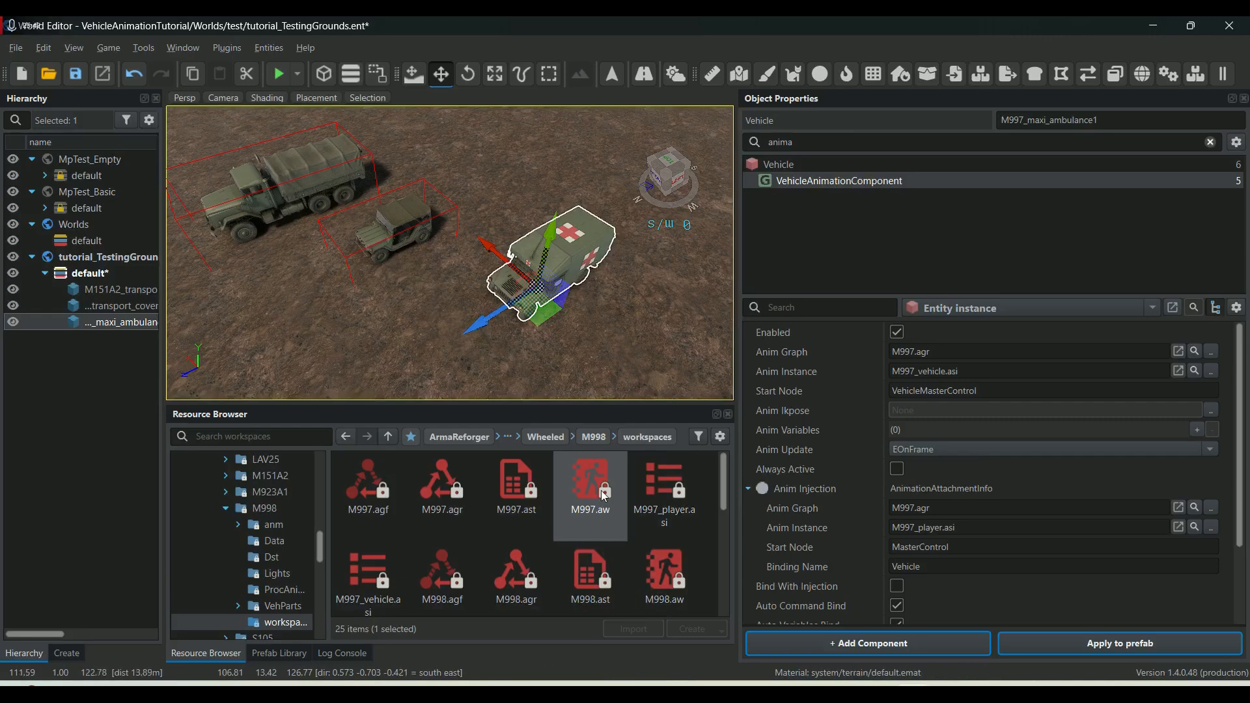
mouse_move(899, 695)
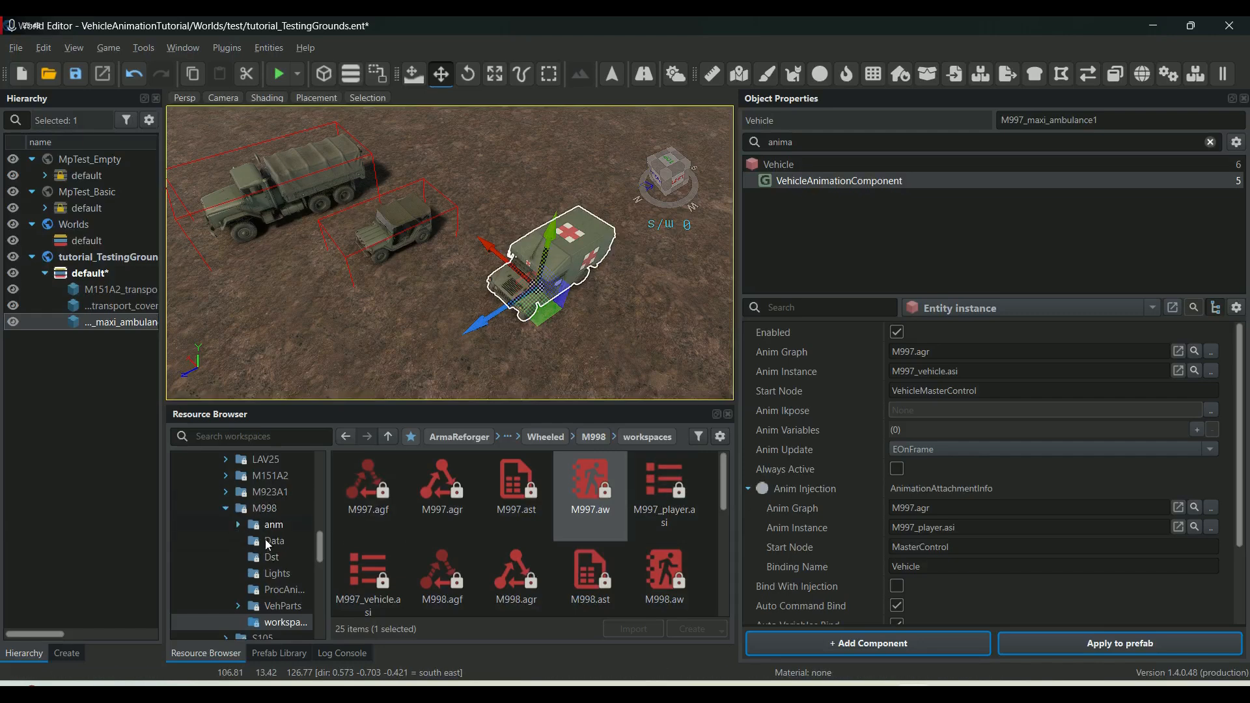
click(1195, 352)
right_click(1197, 353)
click(578, 482)
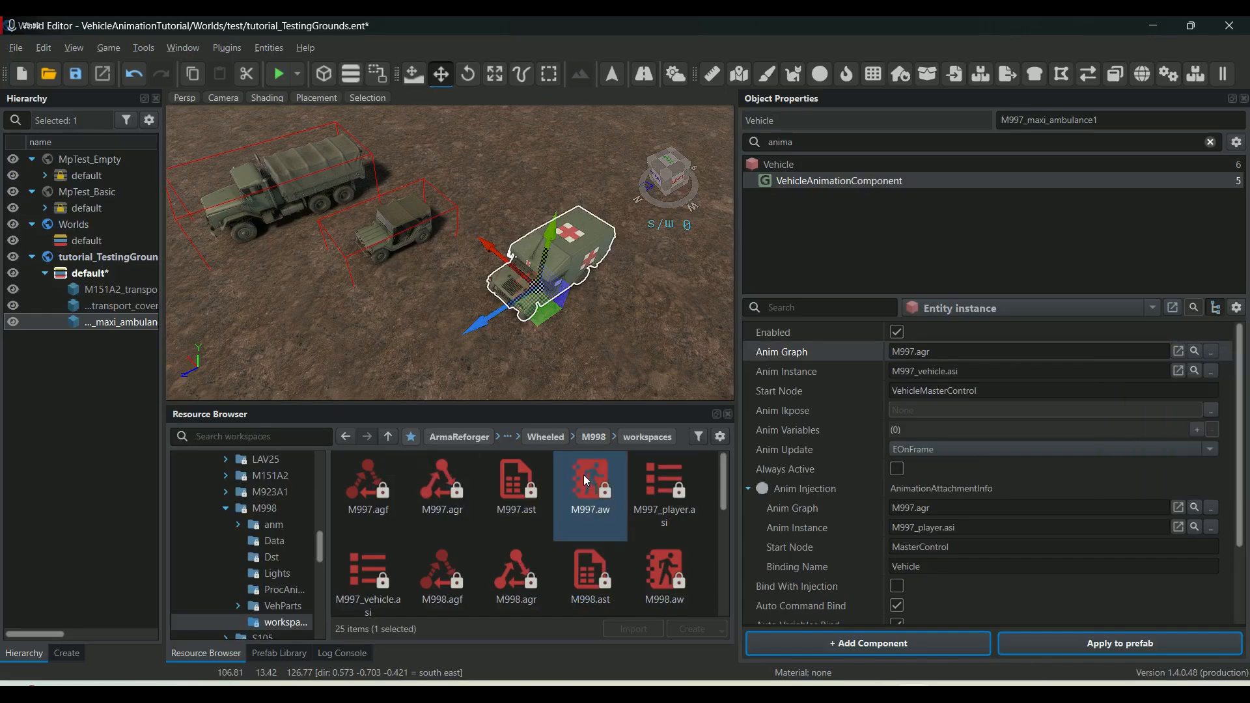
right_click(579, 478)
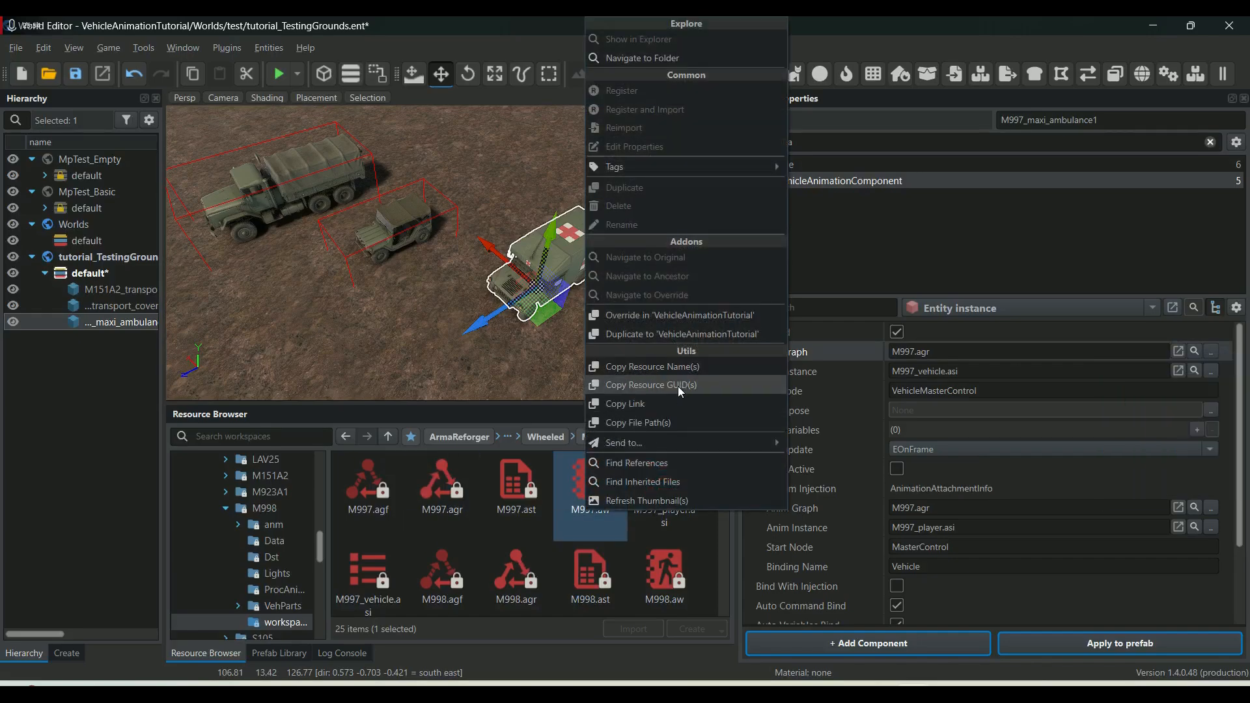
Copy the M997.aw resource GUID, open that workspace in the Animation Editor with it, and select the PassengerRGRP node.
click(678, 386)
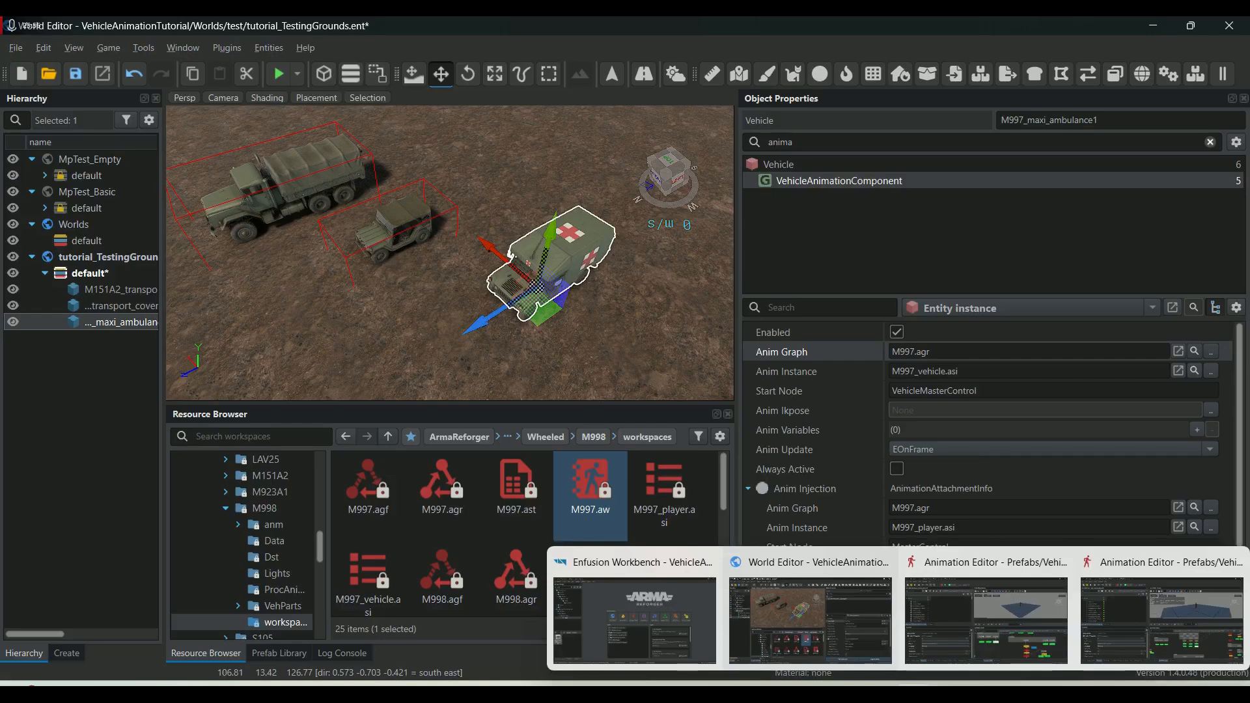
click(961, 561)
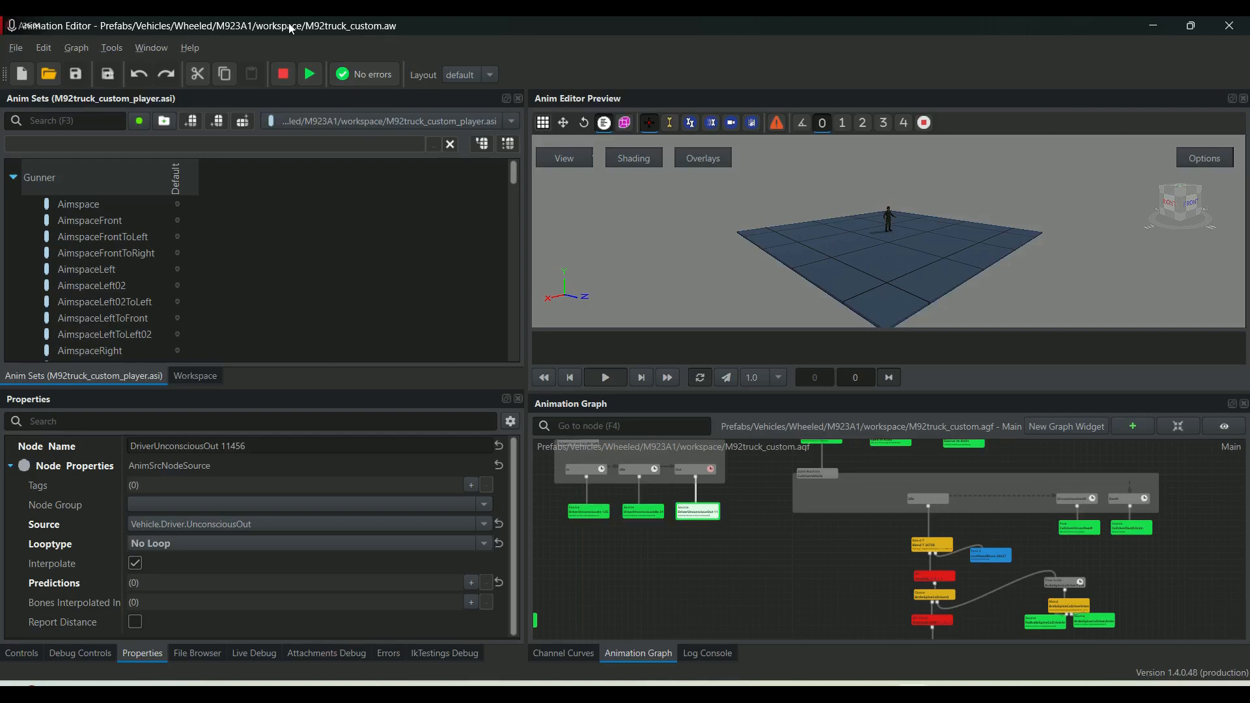
click(49, 76)
right_click(510, 106)
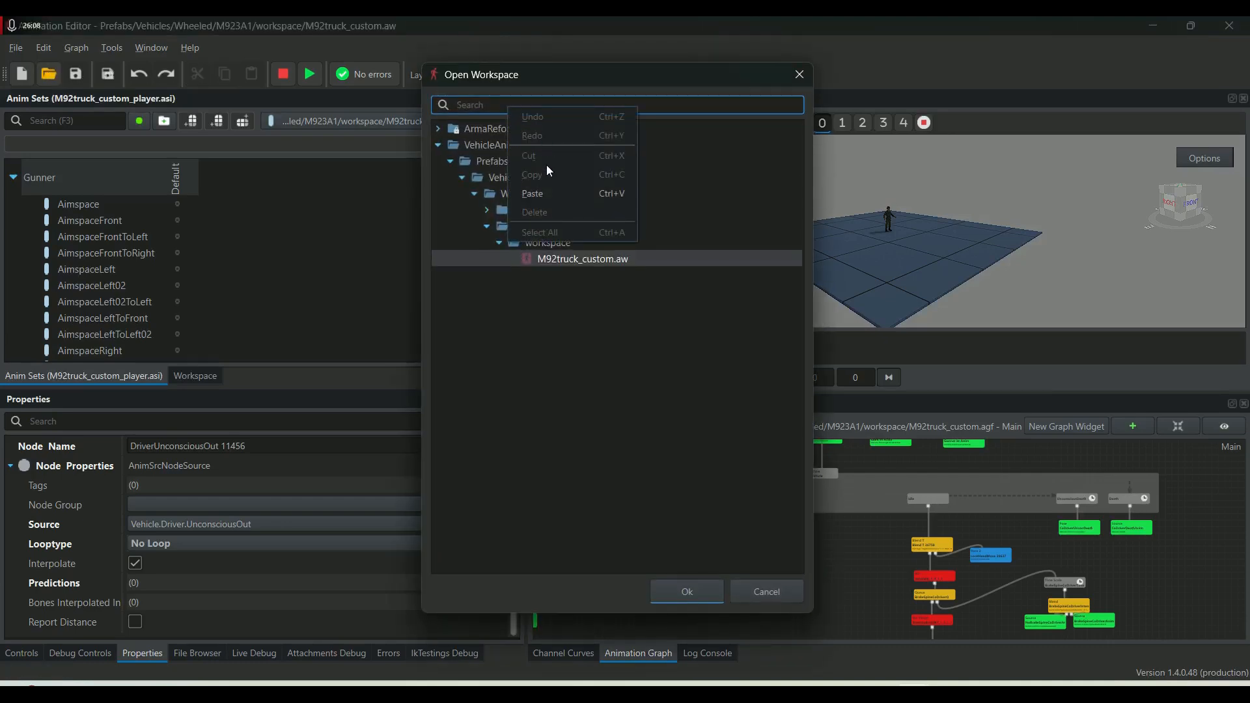
click(545, 189)
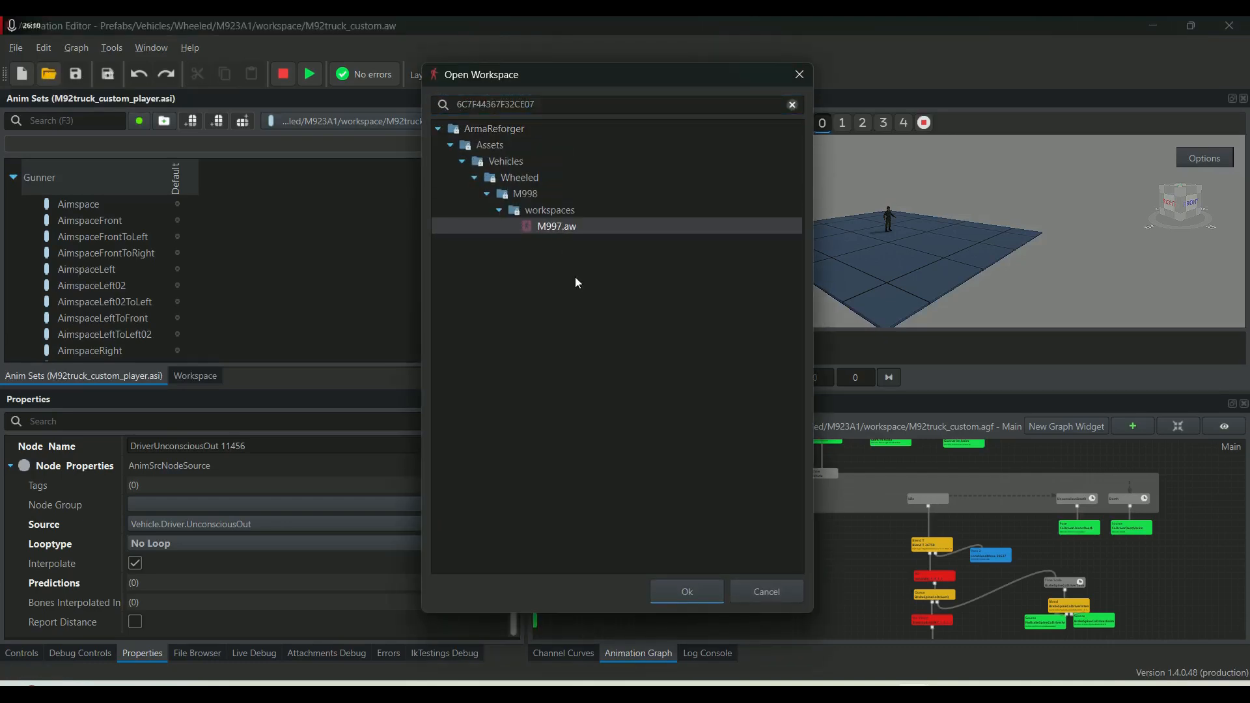
click(687, 591)
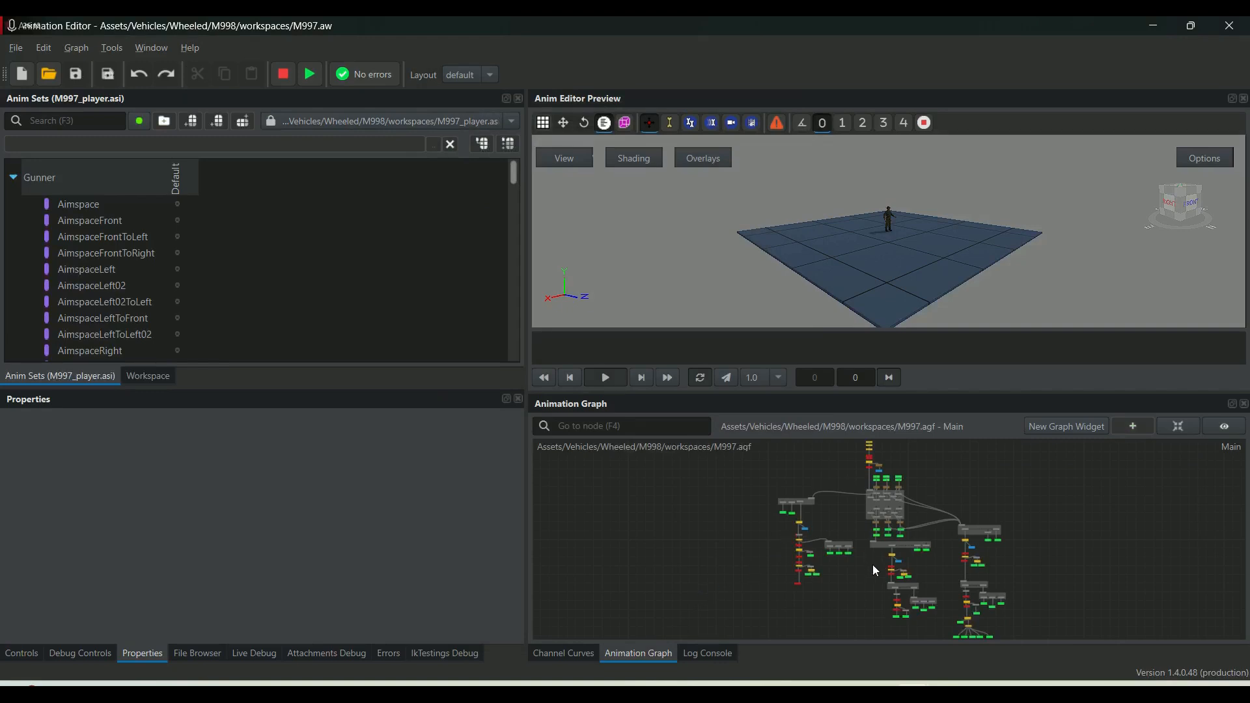
scroll(873, 505, up, 5)
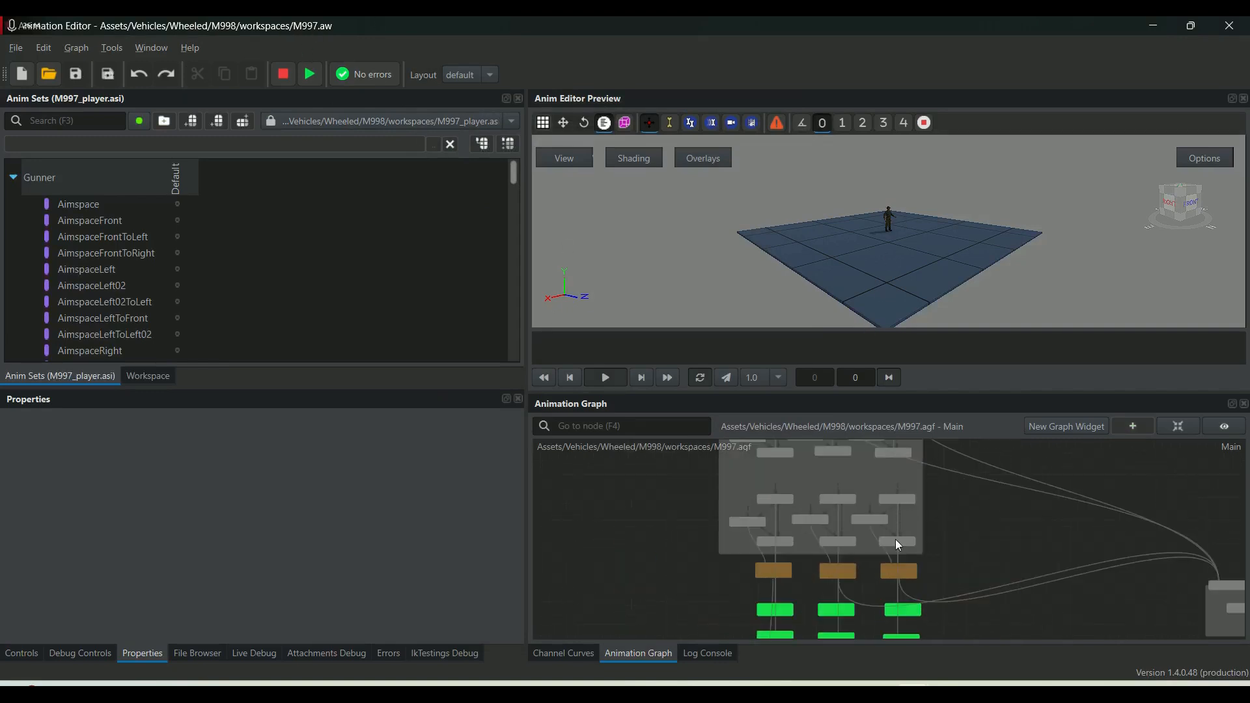
click(841, 569)
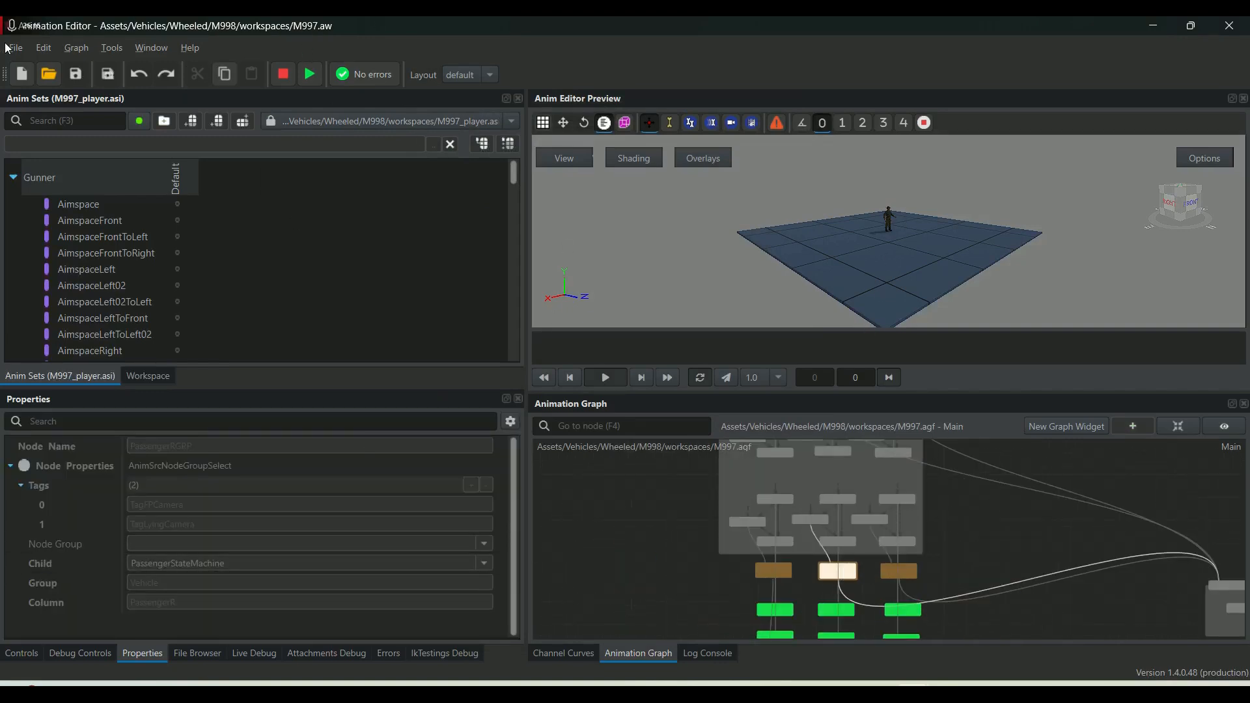
Start duplicating the workspace and create a target folder named workspace under VehicleAnimationTutorial/Prefabs/Vehicles/Wheeled/M998.
click(15, 48)
click(62, 163)
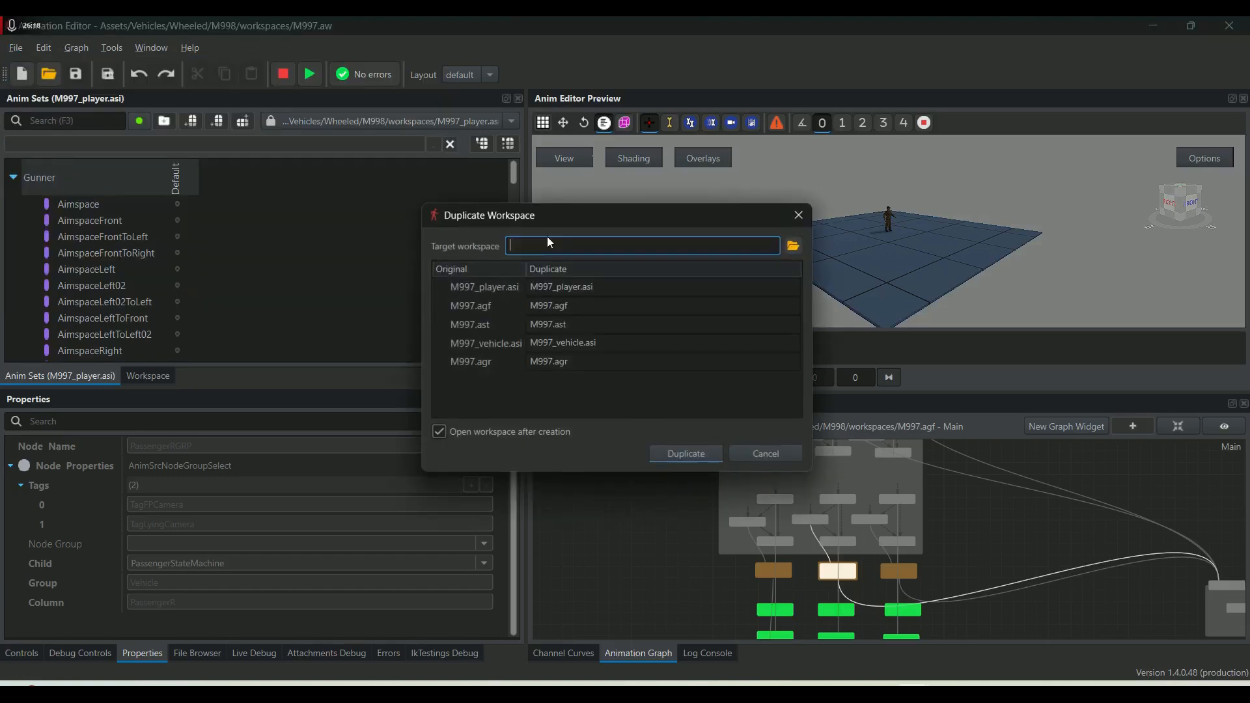
click(794, 246)
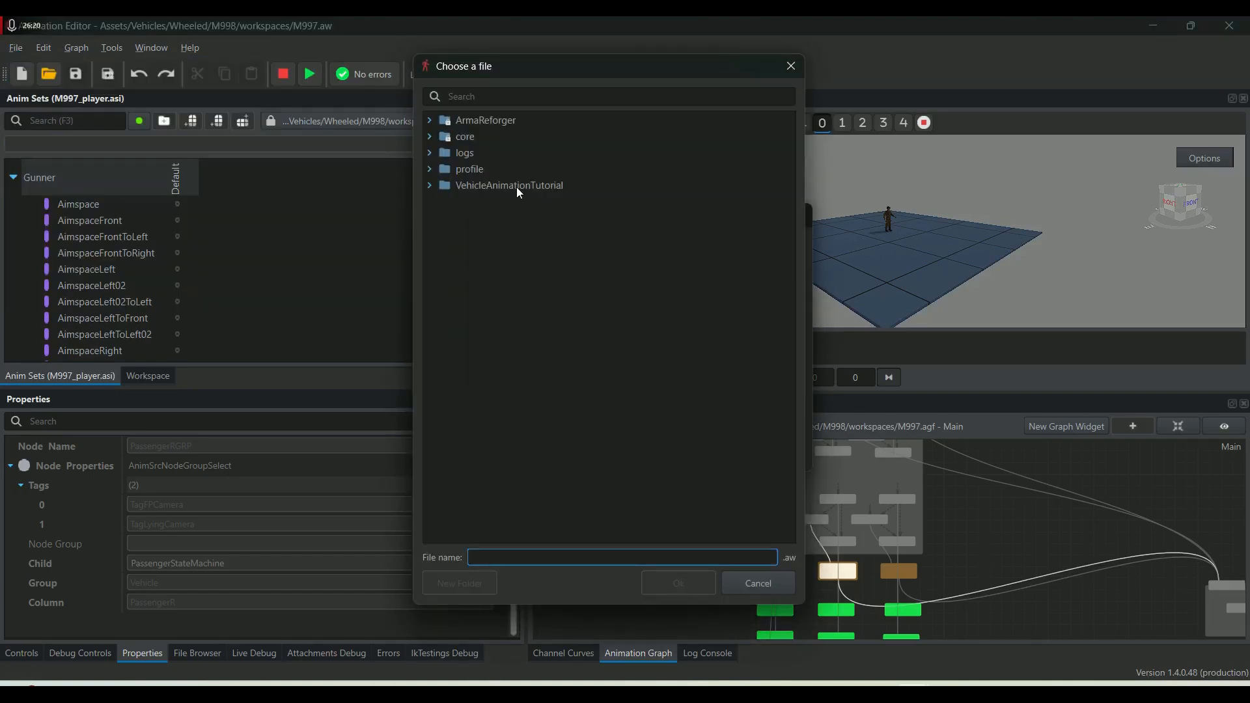
click(431, 188)
click(441, 202)
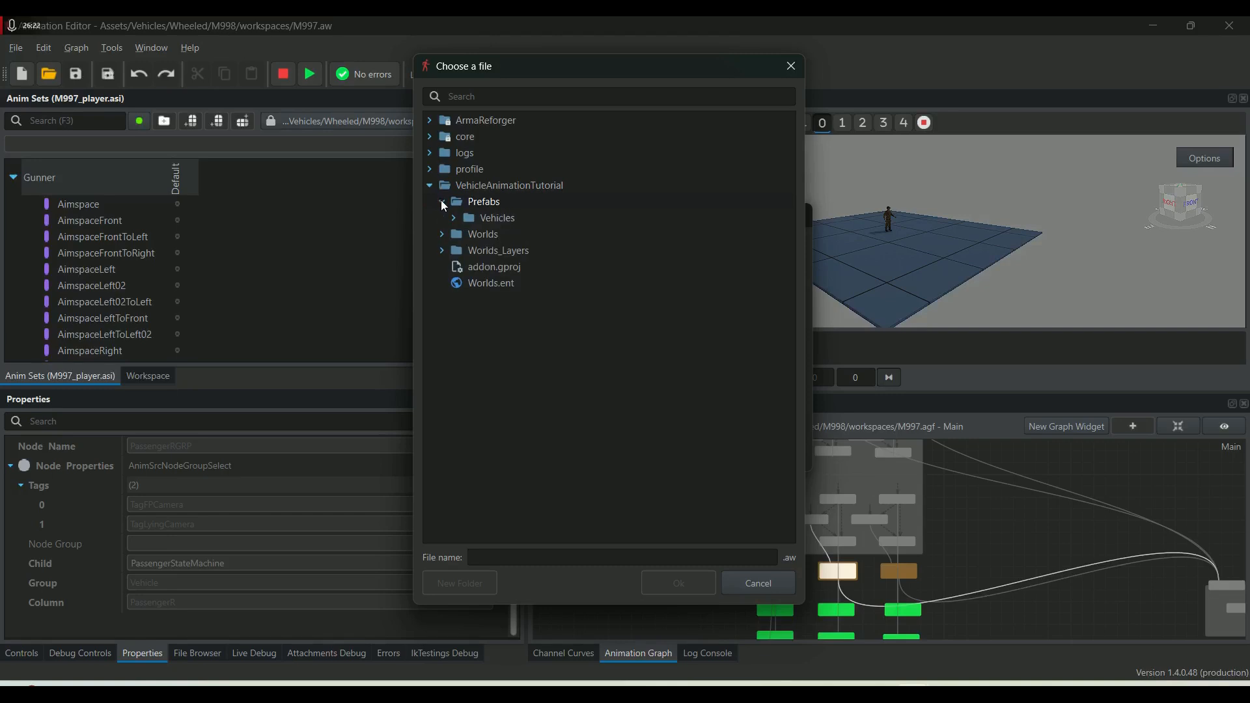
click(454, 218)
click(466, 234)
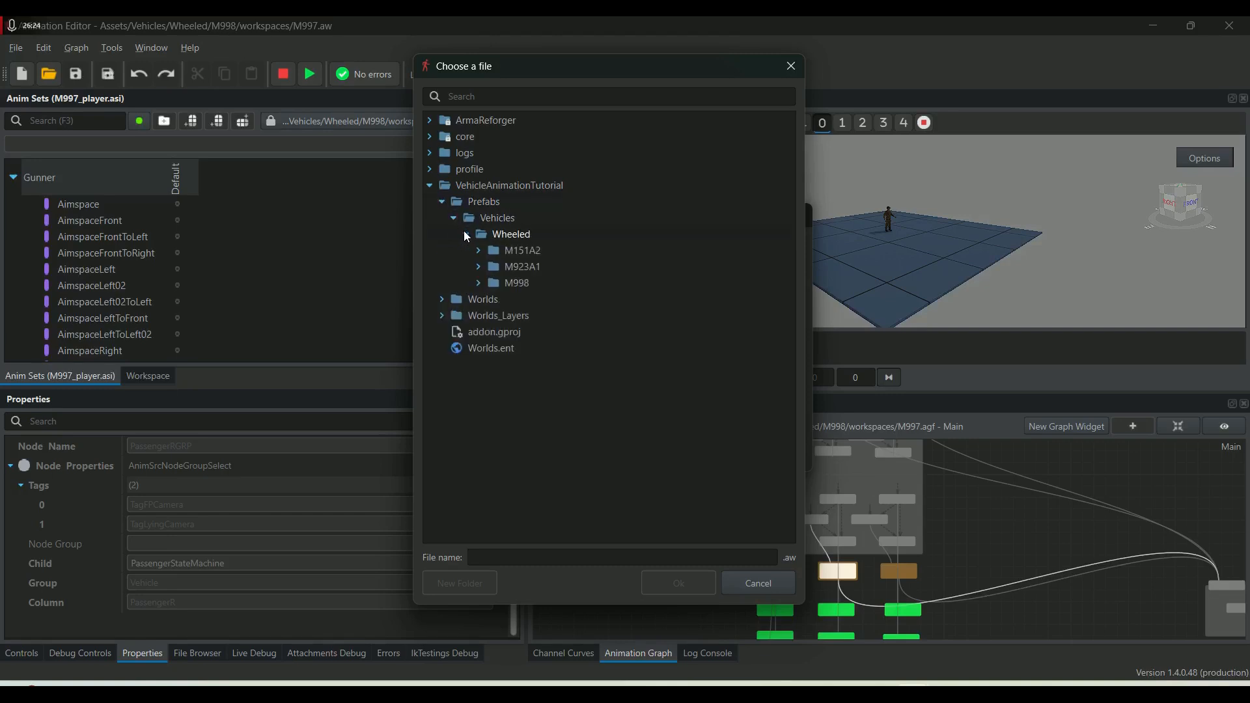
click(479, 282)
click(512, 284)
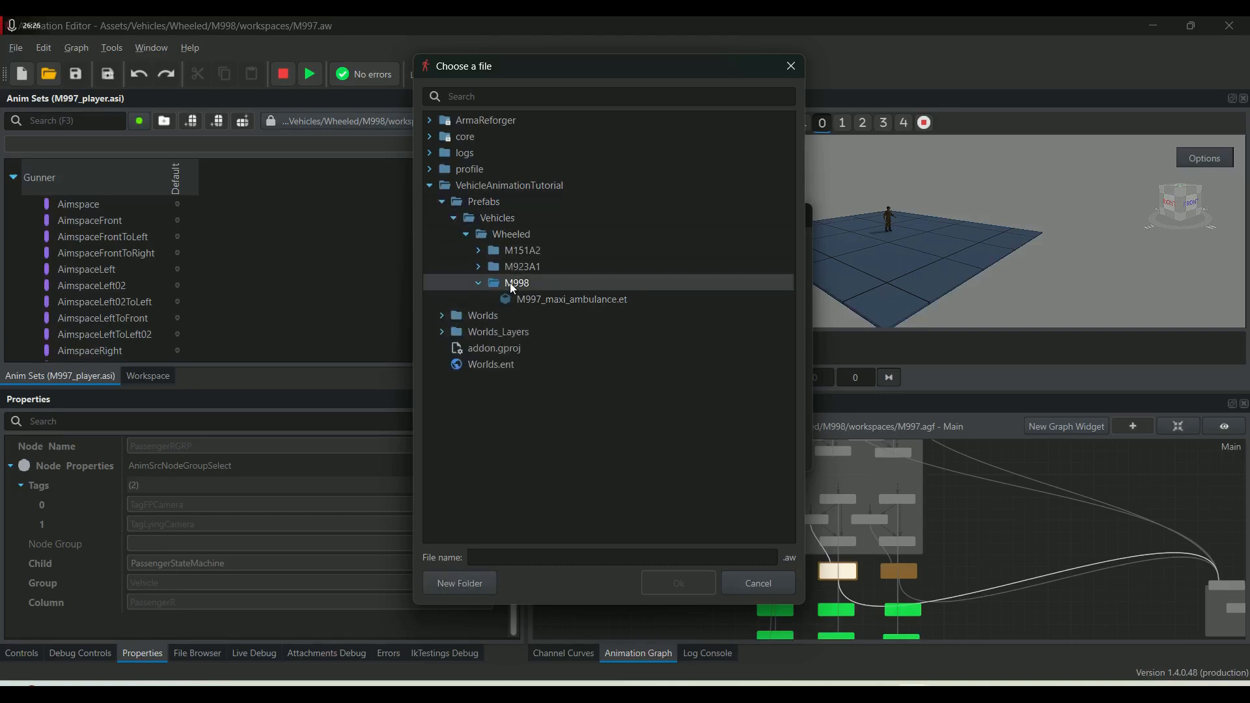
click(483, 578)
text(workspace)
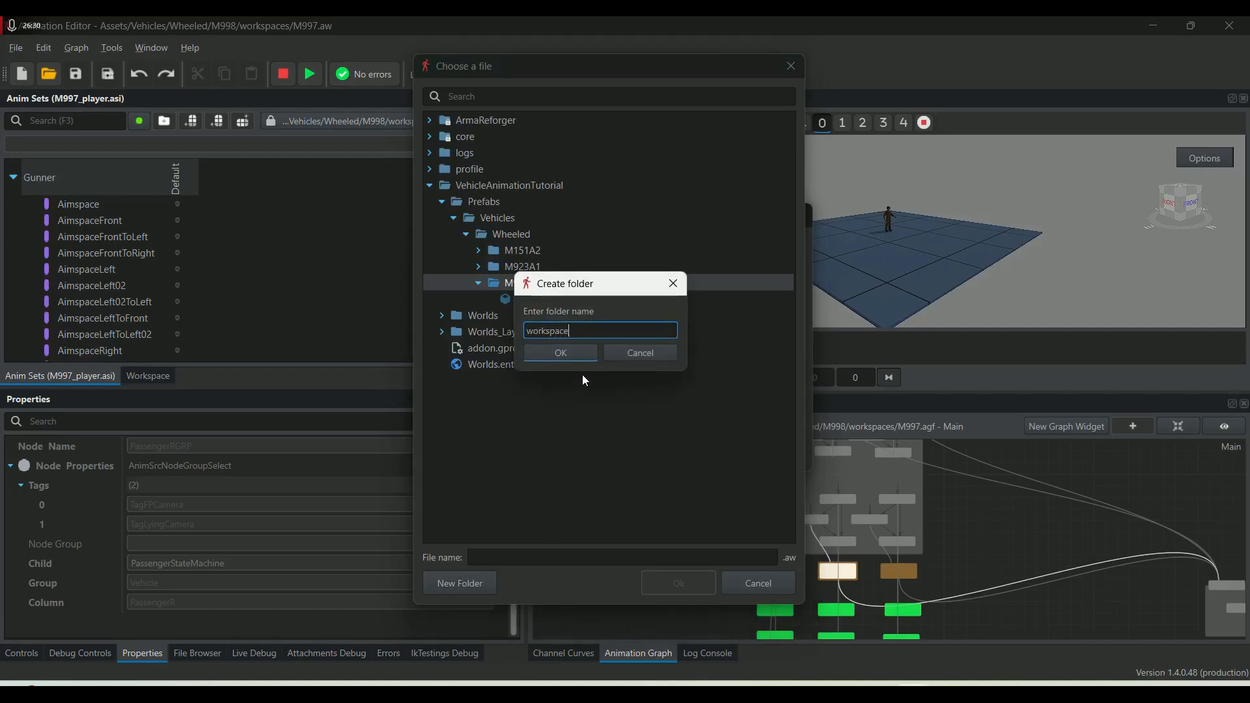
click(571, 353)
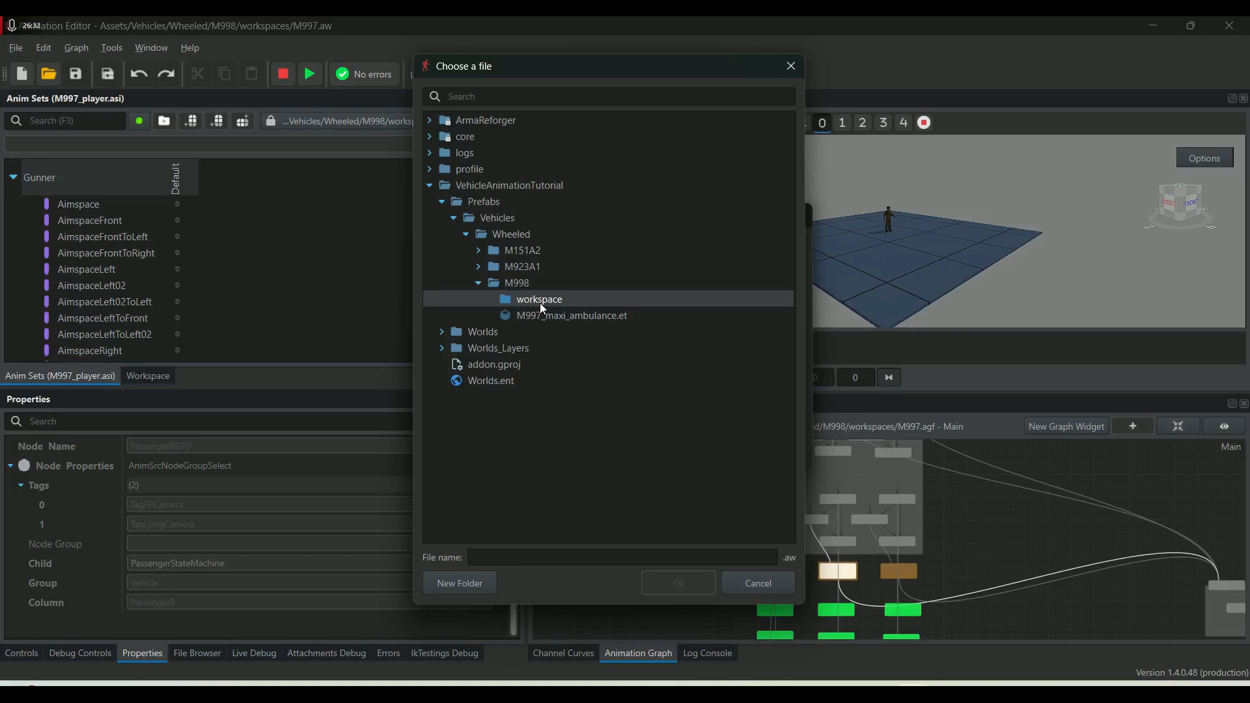
Set the target workspace file to humveeAmbulance_custom in the new folder, copying the name for reuse.
click(502, 558)
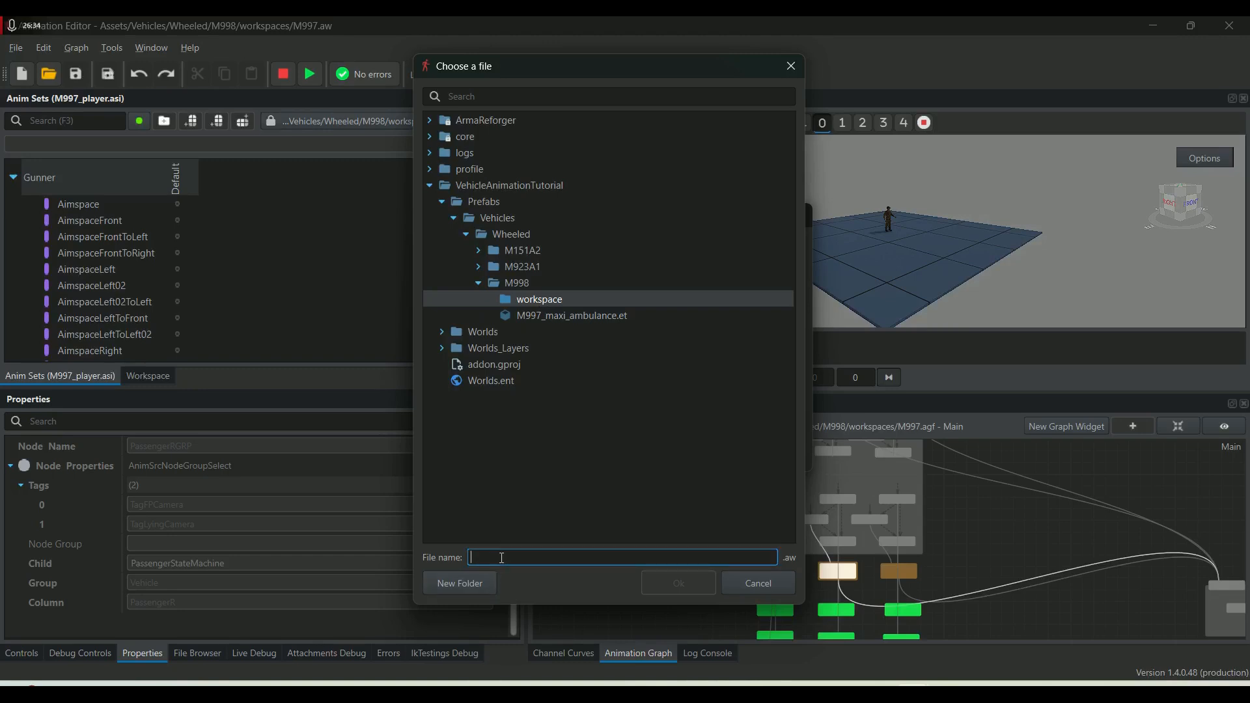
text(humveeAmbulance_custom)
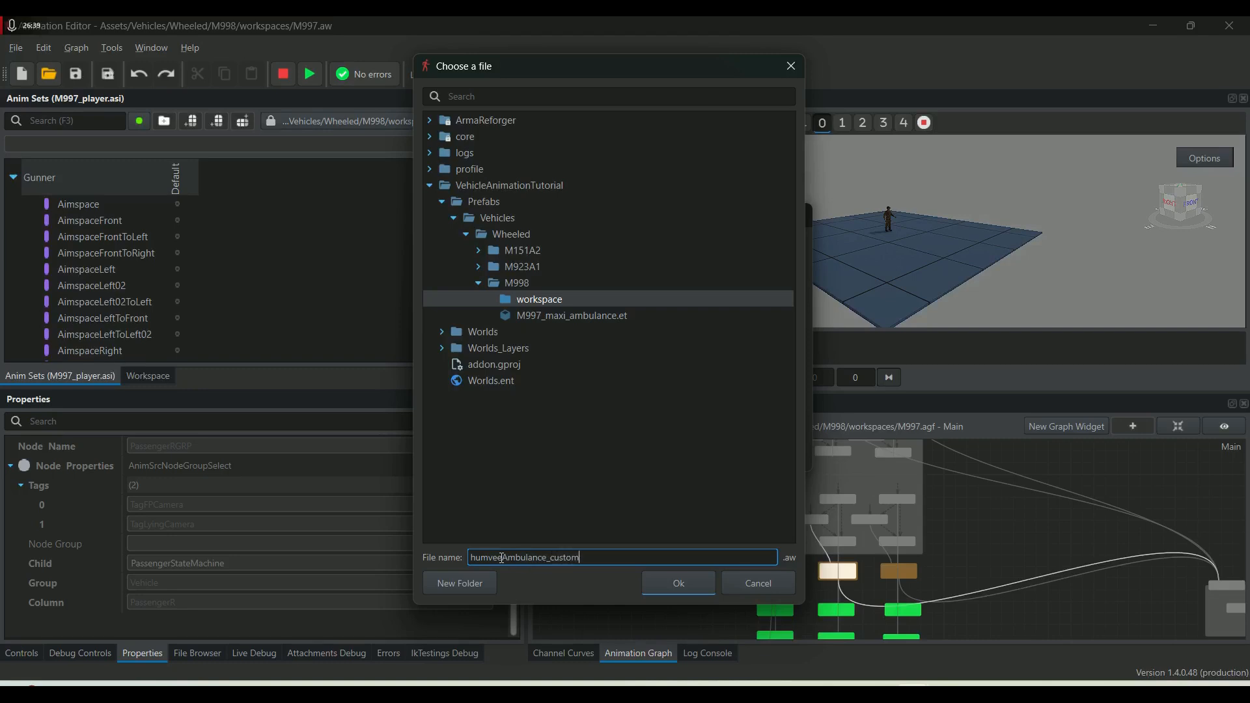
key(ctrl+a)
key(ctrl+c)
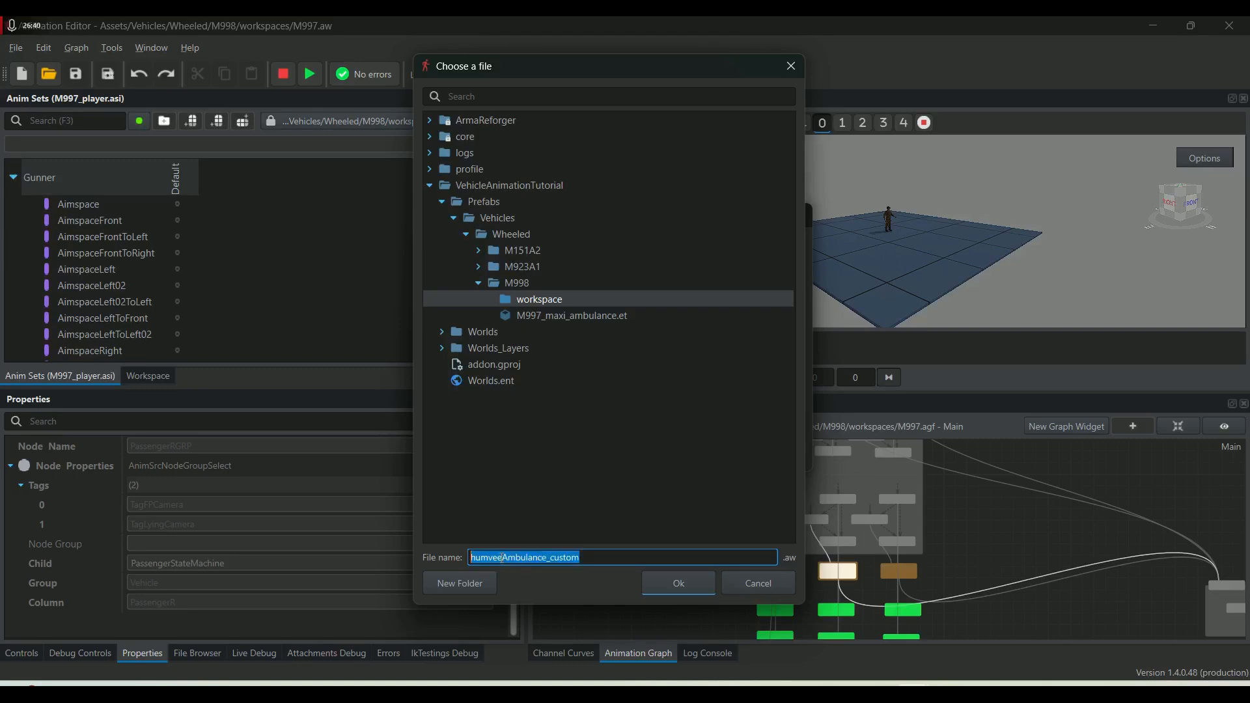
click(678, 583)
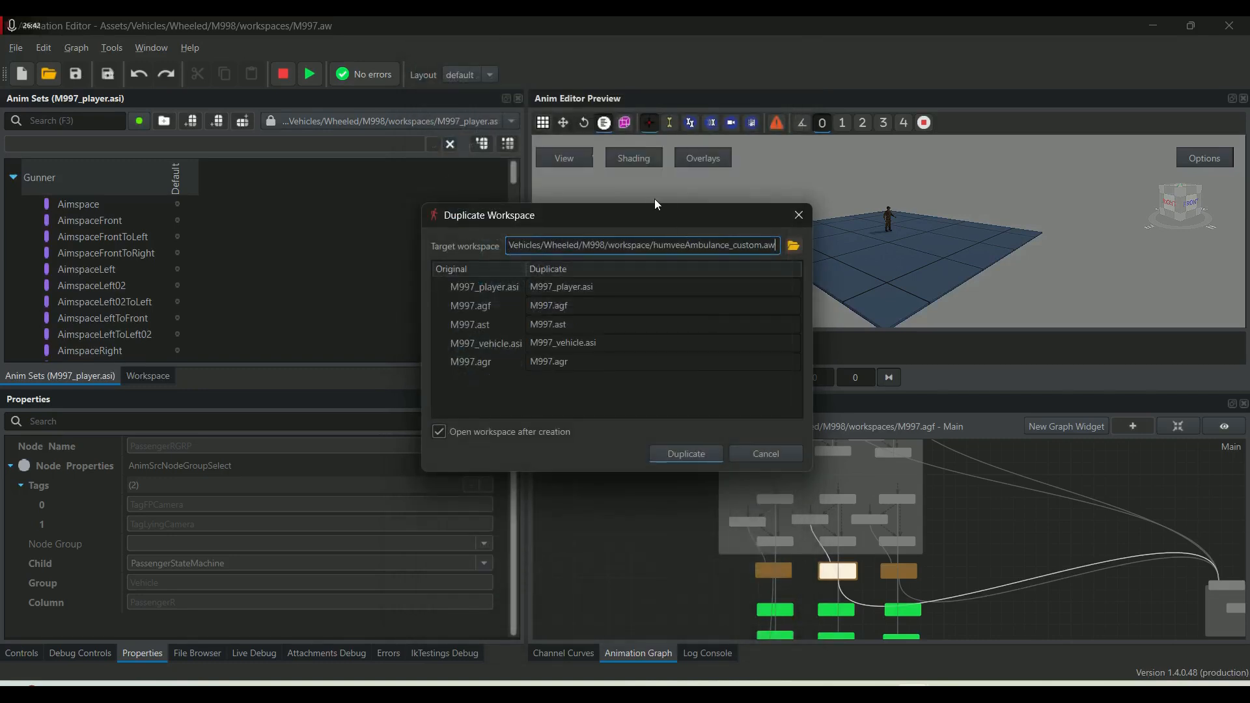
Replace M997 with humveeAmbulance_custom in all five duplicate file names, keeping the _player and _vehicle suffixes, and duplicate the workspace.
double_click(558, 284)
key(ctrl+v)
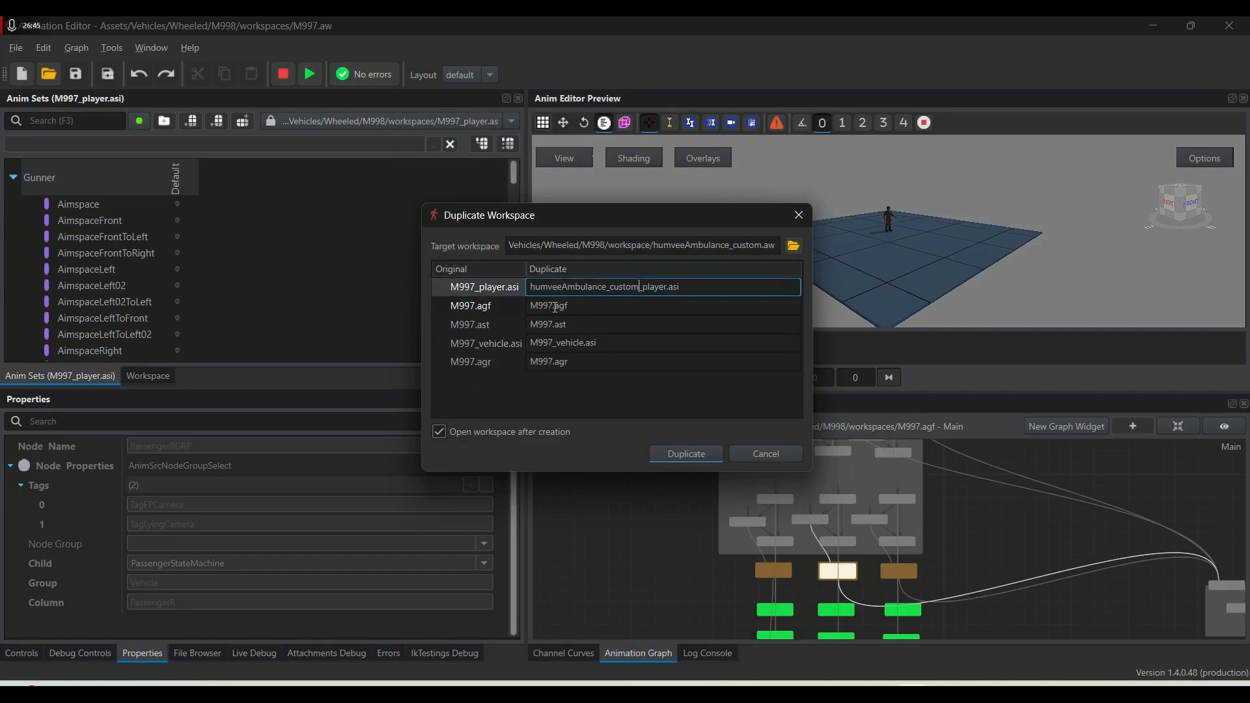
key(Tab)
key(ctrl+v)
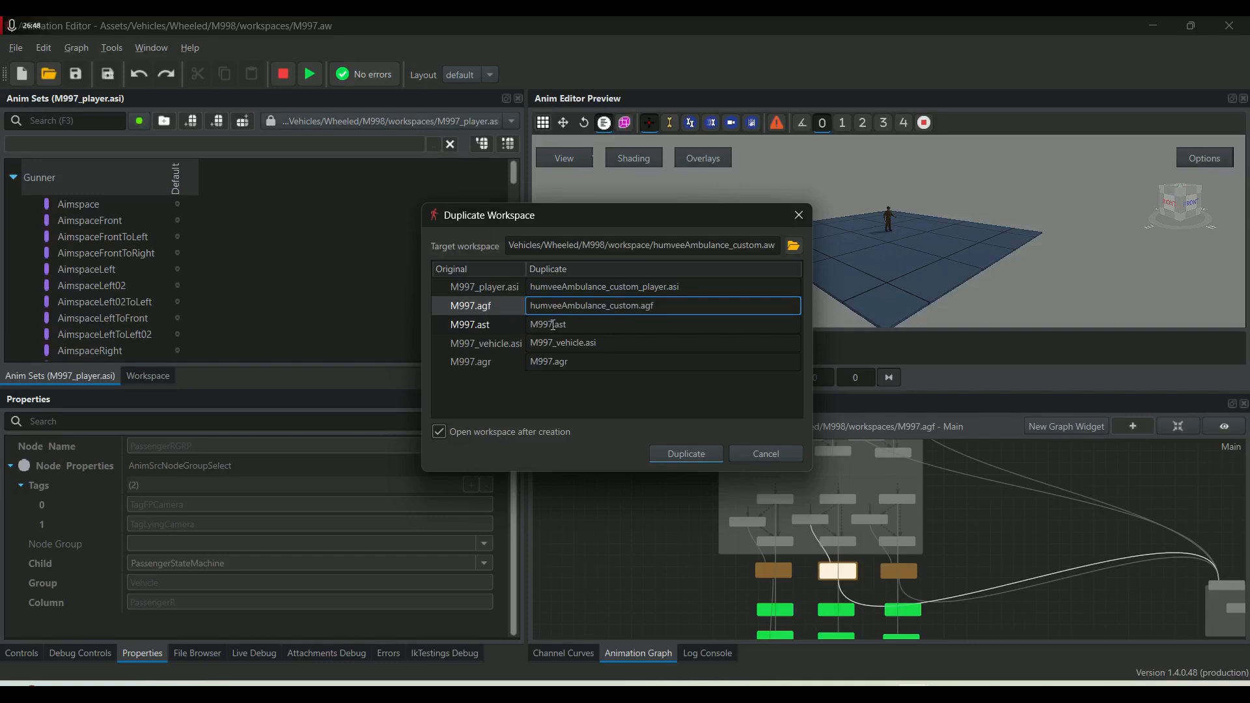
double_click(553, 325)
click(552, 343)
drag(553, 344, 493, 369)
key(ctrl+v)
click(553, 362)
key(ctrl+v)
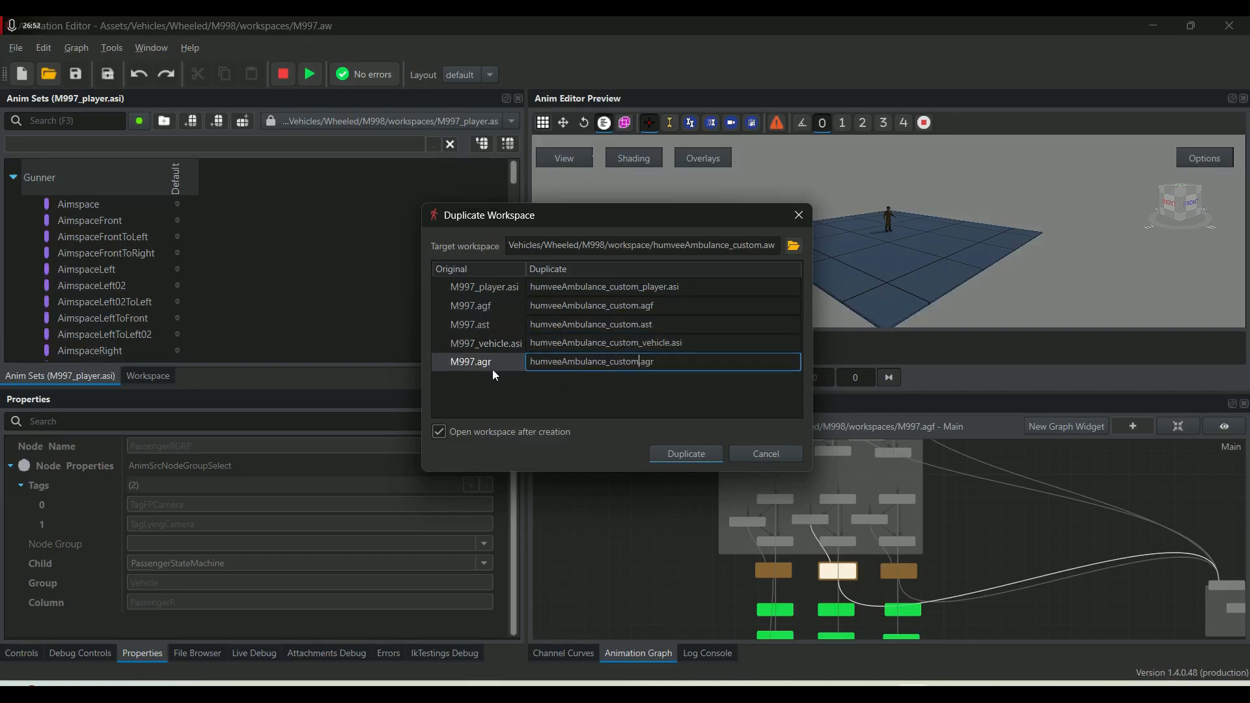
click(691, 453)
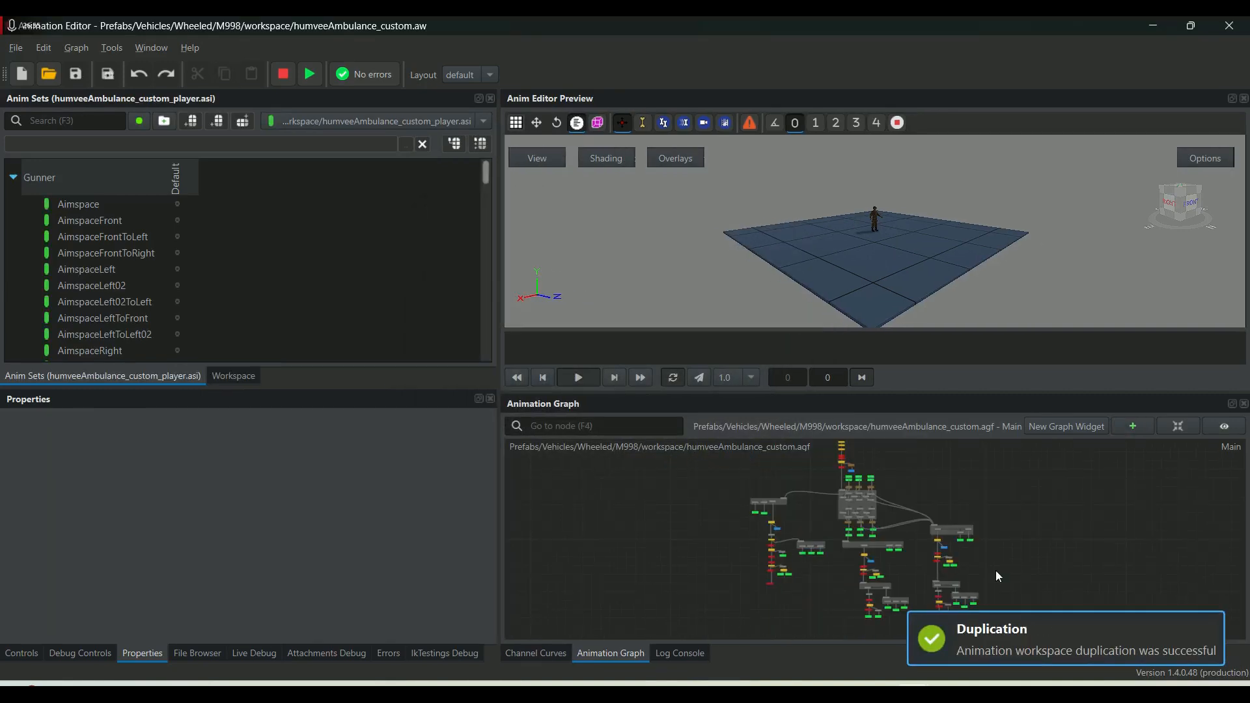
Enlarge the animation graph area, preview the PassengerRGRP node's pose, and examine how the node connects to the IdleR state.
scroll(858, 533, up, 6)
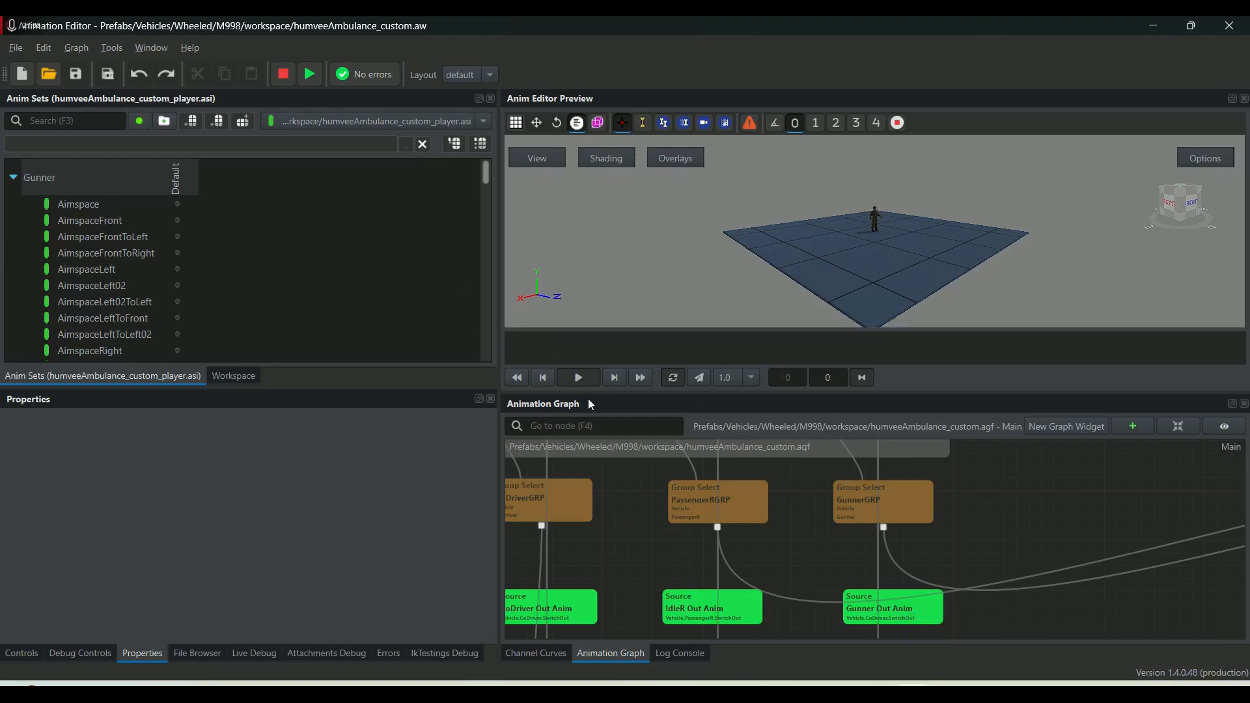
drag(589, 391, 611, 296)
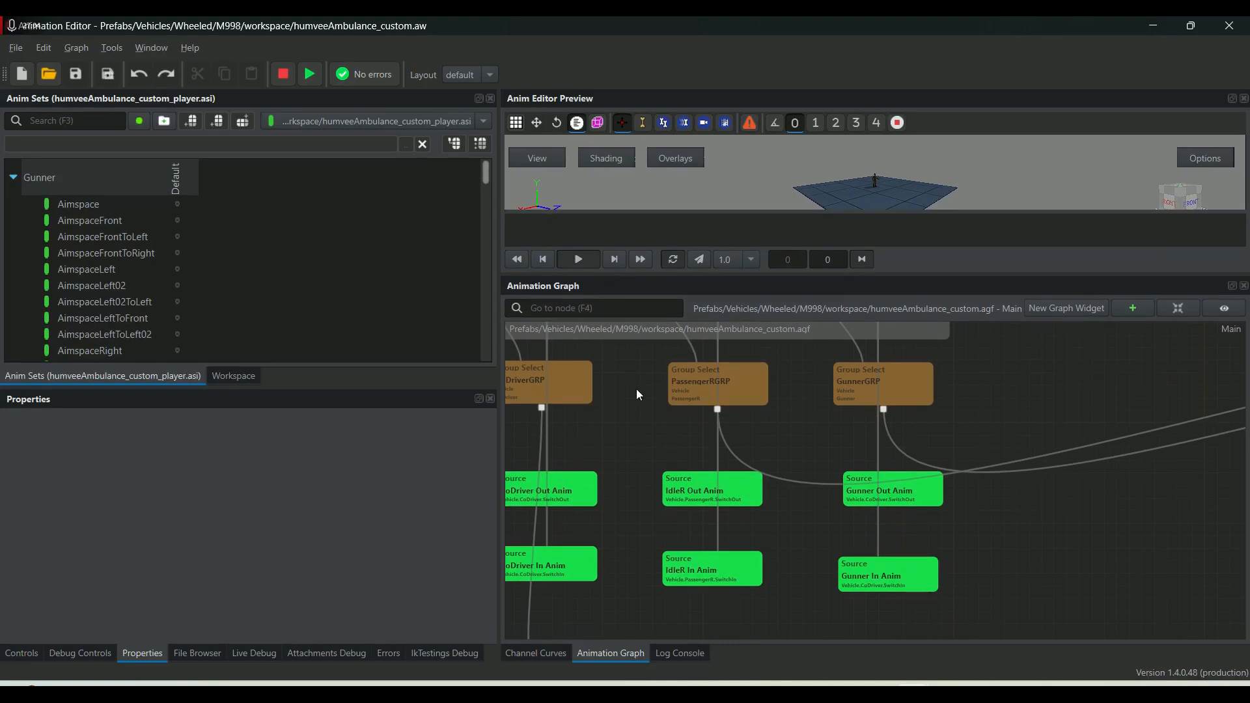
click(681, 385)
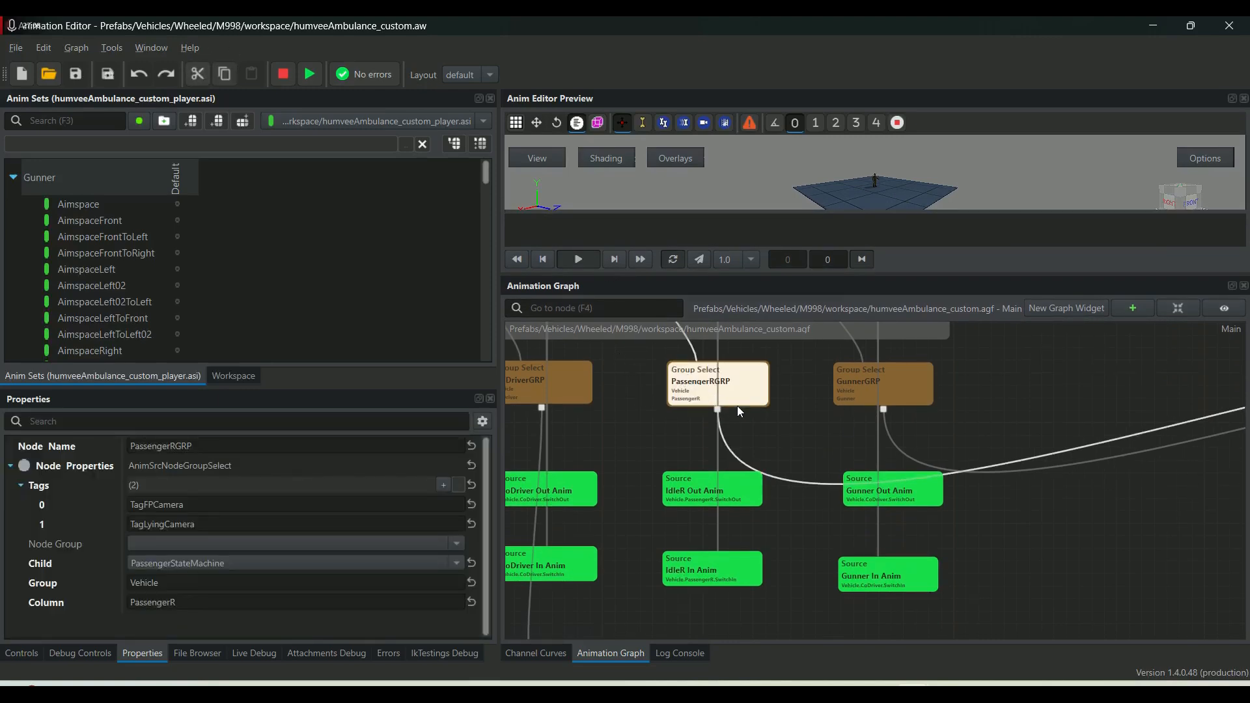
double_click(686, 387)
scroll(940, 178, up, 3)
middle_drag(940, 178, 993, 178)
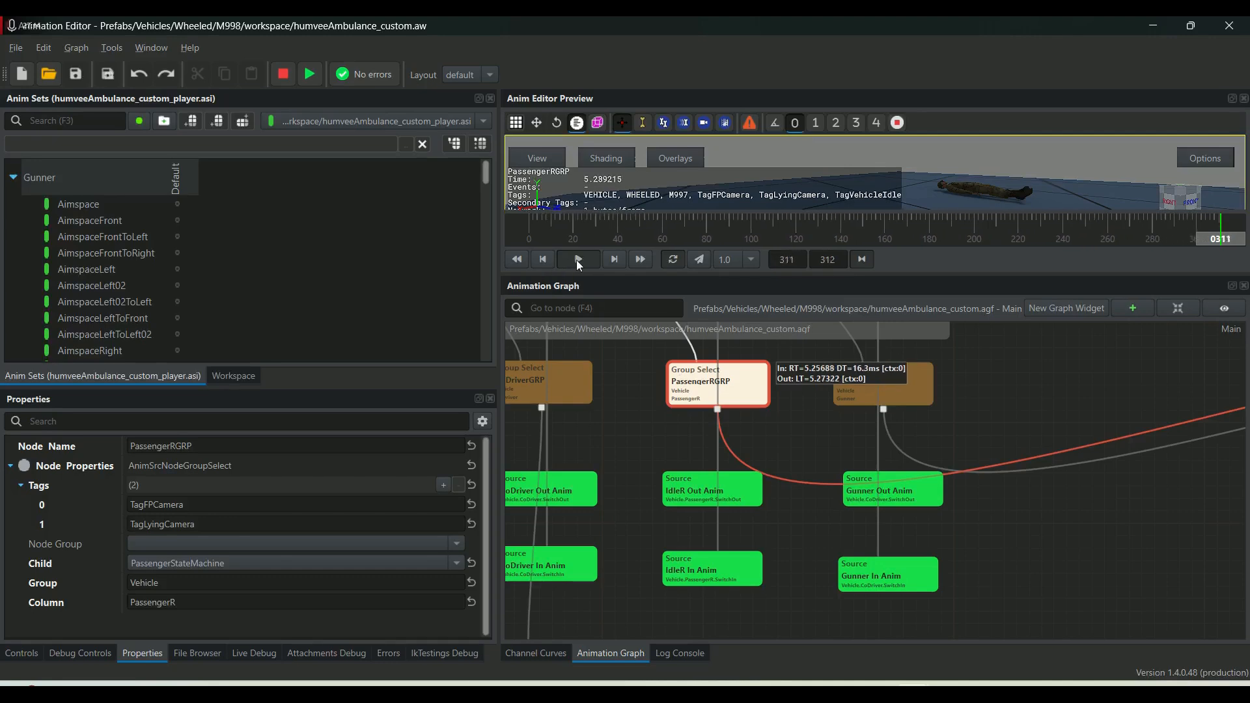
scroll(604, 443, up, 5)
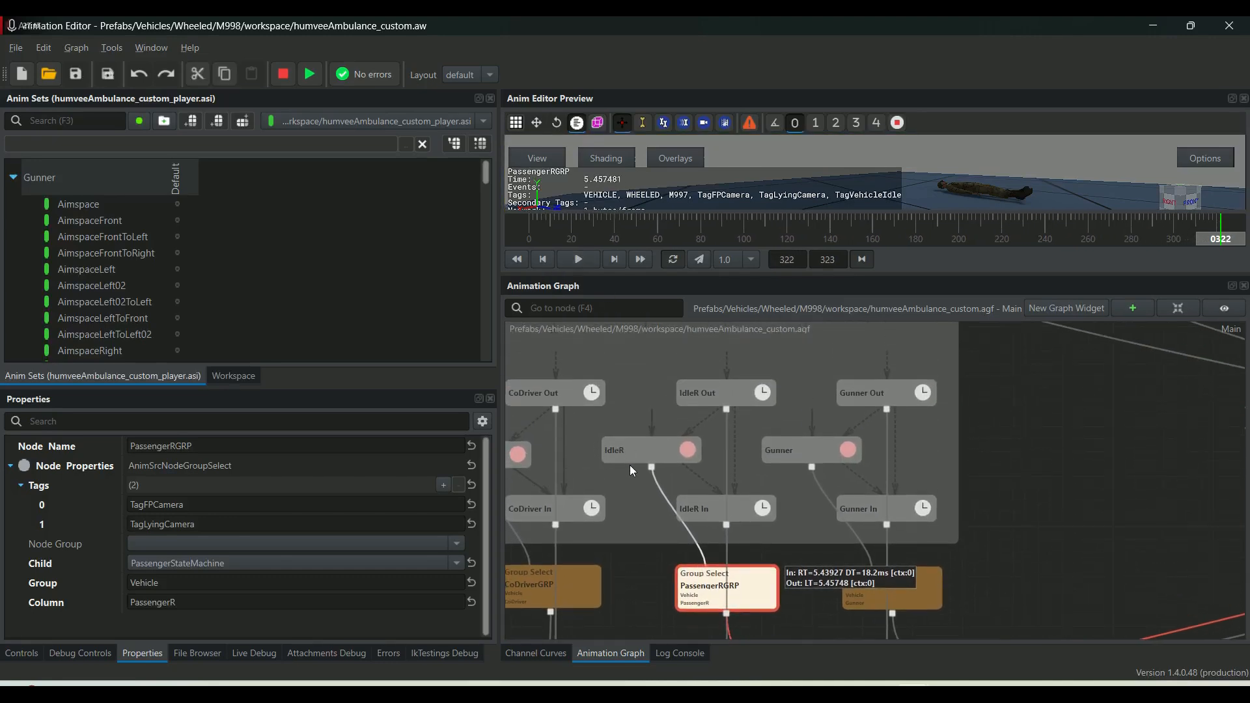
middle_drag(814, 514, 807, 461)
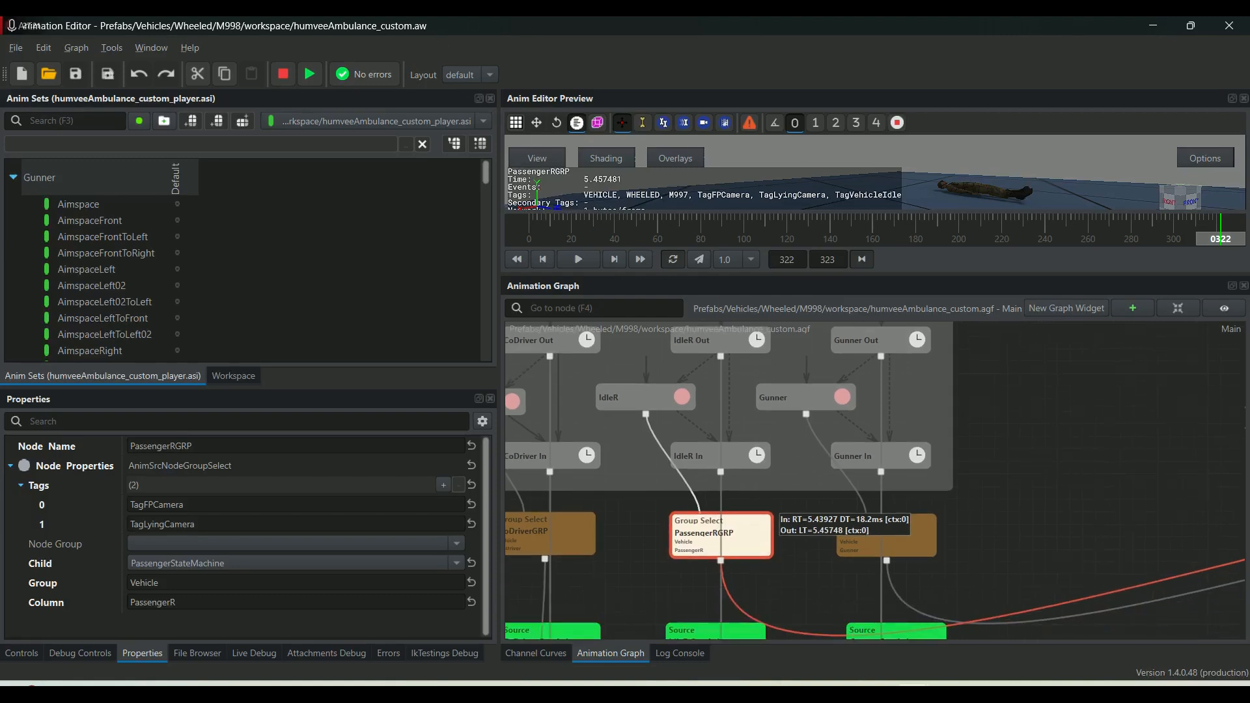
Switch to the M151Jeep_custom workspace and play its PassengerRGRP node to examine the passenger pose and its IdleR connection.
mouse_move(909, 687)
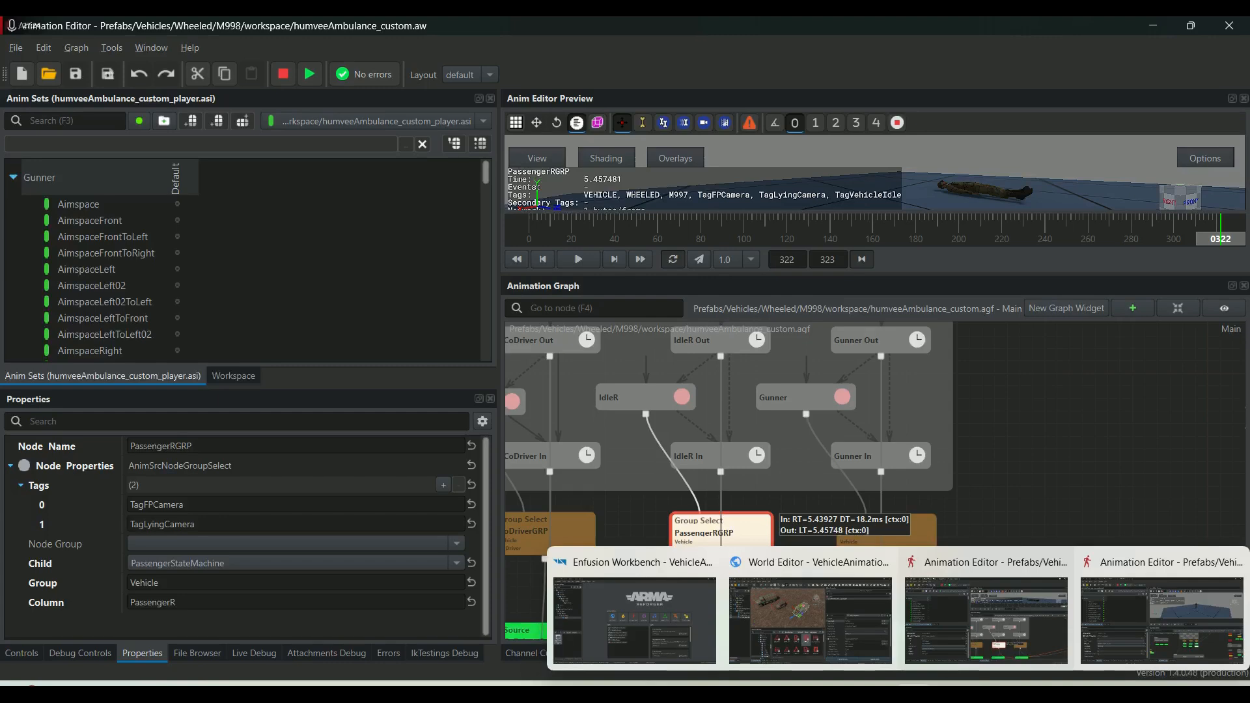
click(1163, 619)
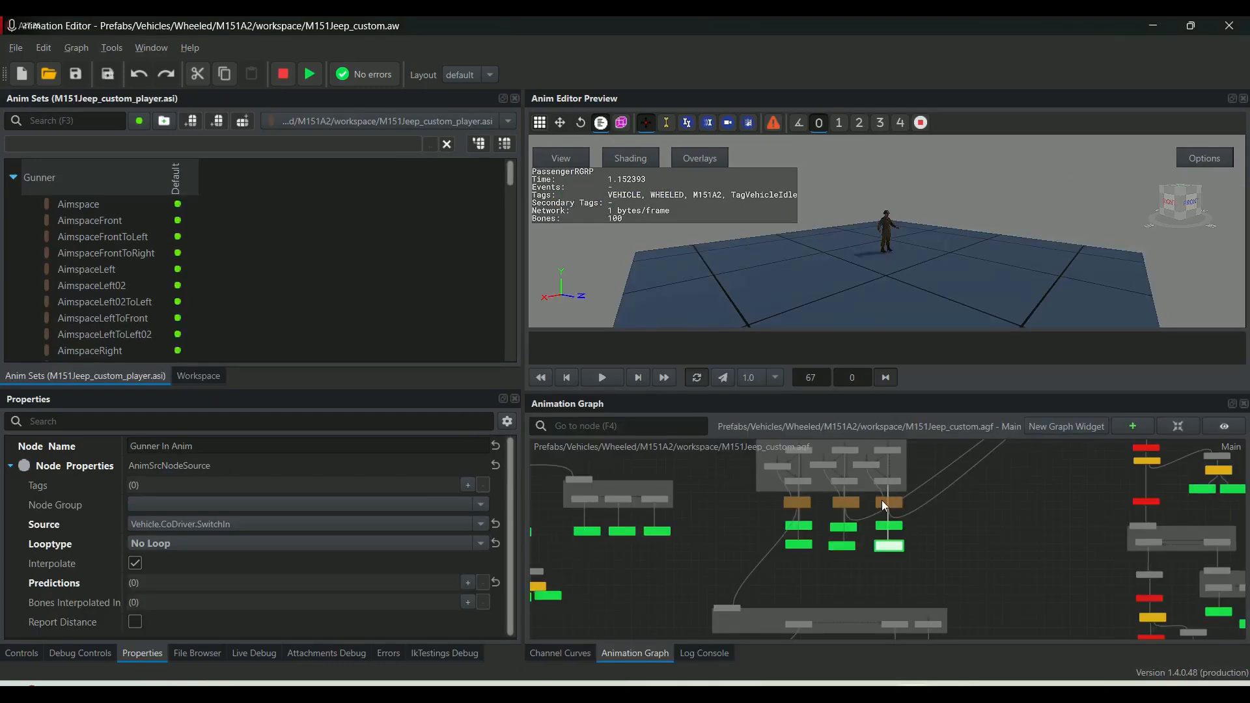
scroll(851, 470, up, 4)
scroll(739, 466, up, 1)
middle_drag(735, 472, 721, 517)
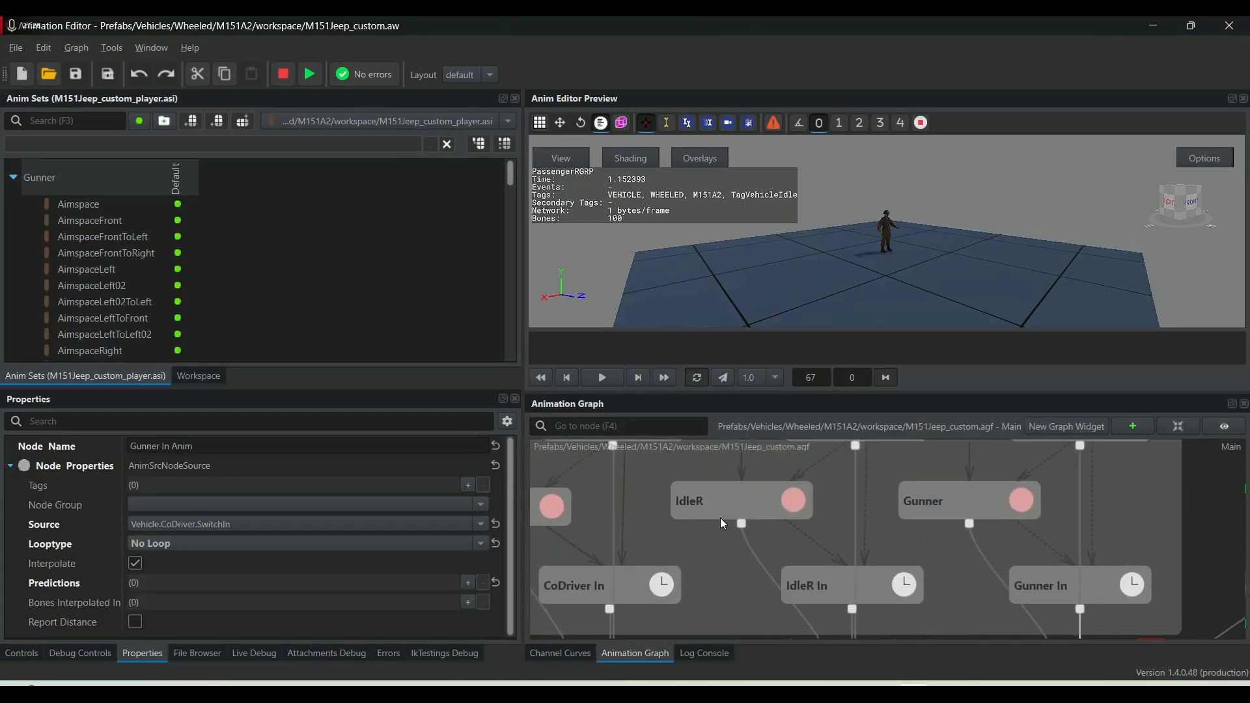
click(705, 502)
drag(970, 595, 935, 482)
scroll(932, 514, down, 2)
click(870, 550)
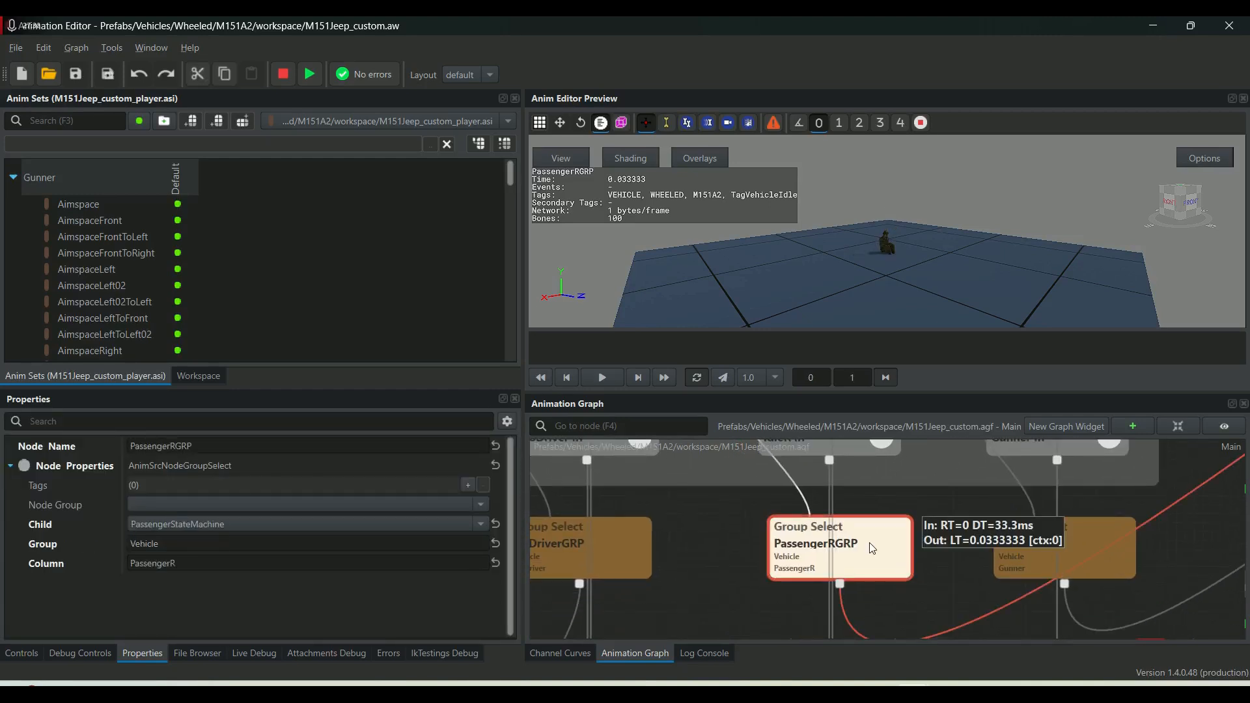
click(602, 378)
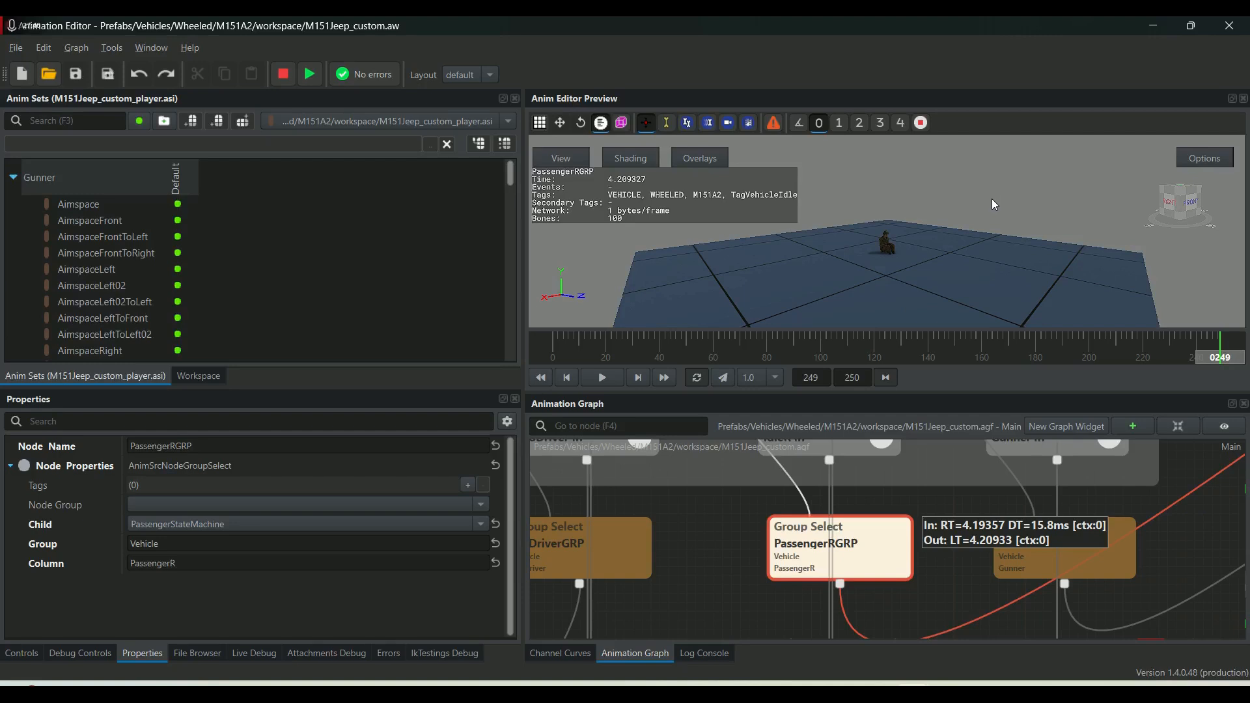
scroll(914, 192, up, 5)
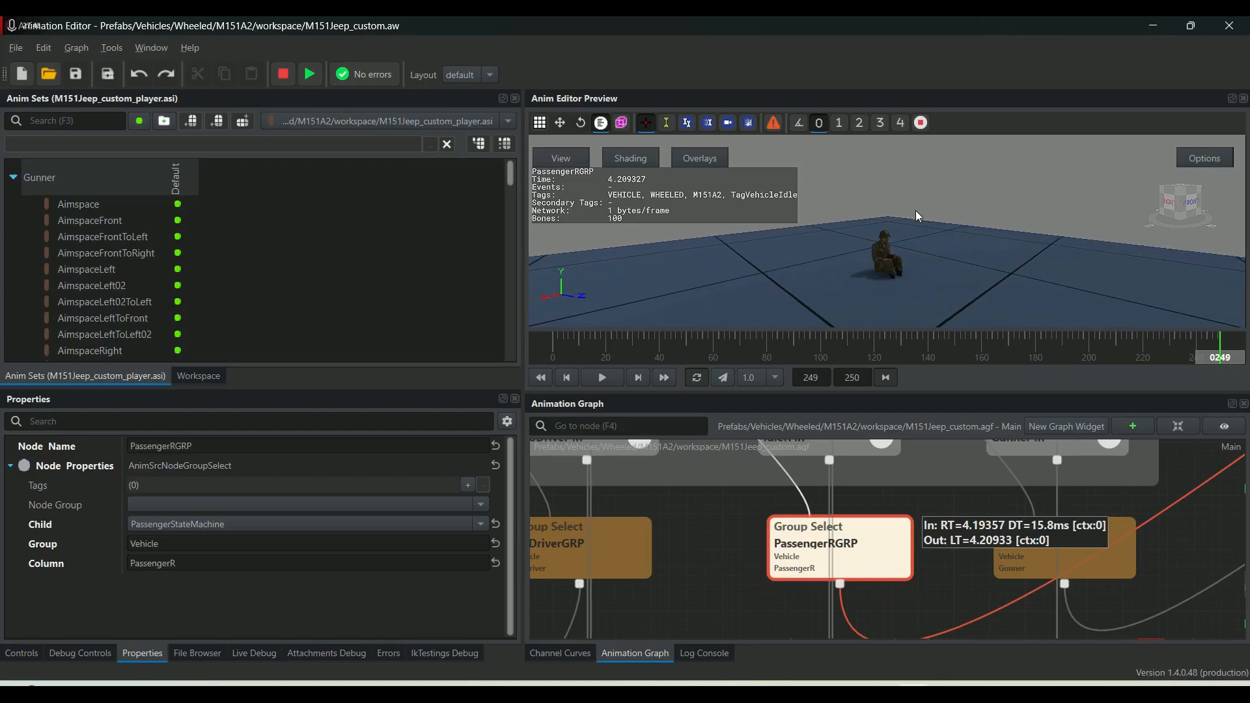
drag(901, 489, 819, 587)
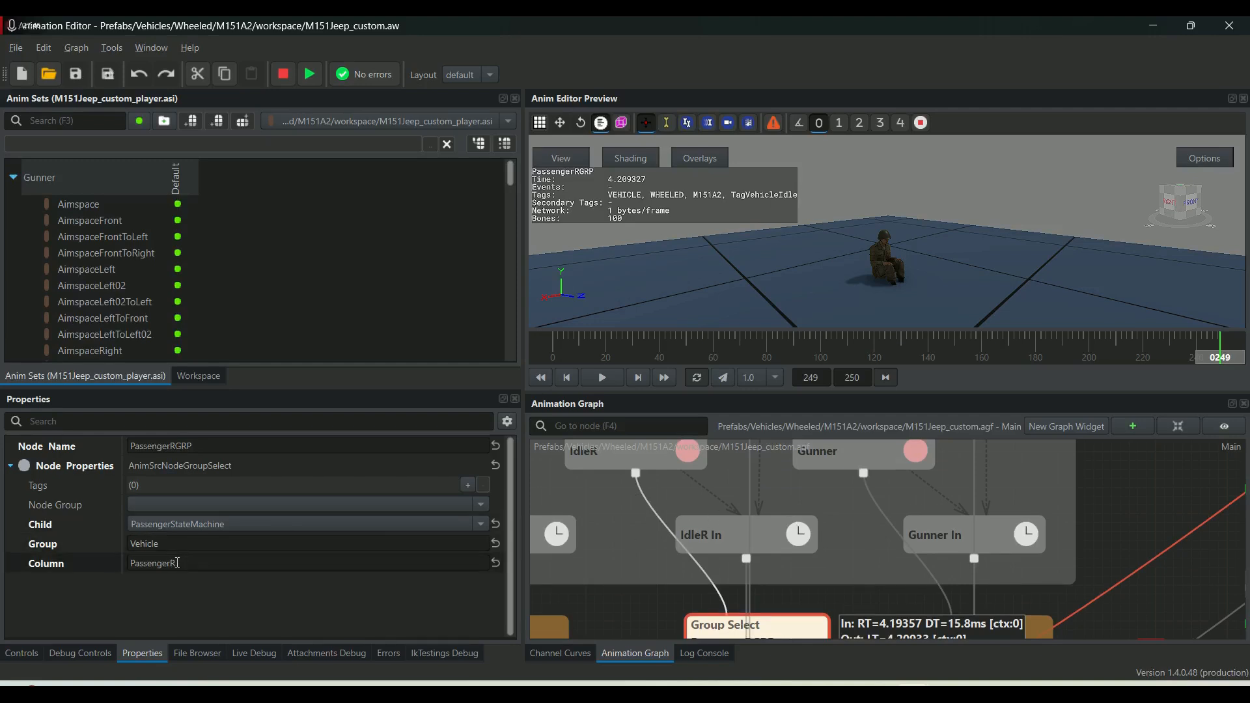
Compare the IdleR state's start condition in the M151Jeep_custom workspace with the one in the humveeAmbulance_custom workspace.
click(623, 466)
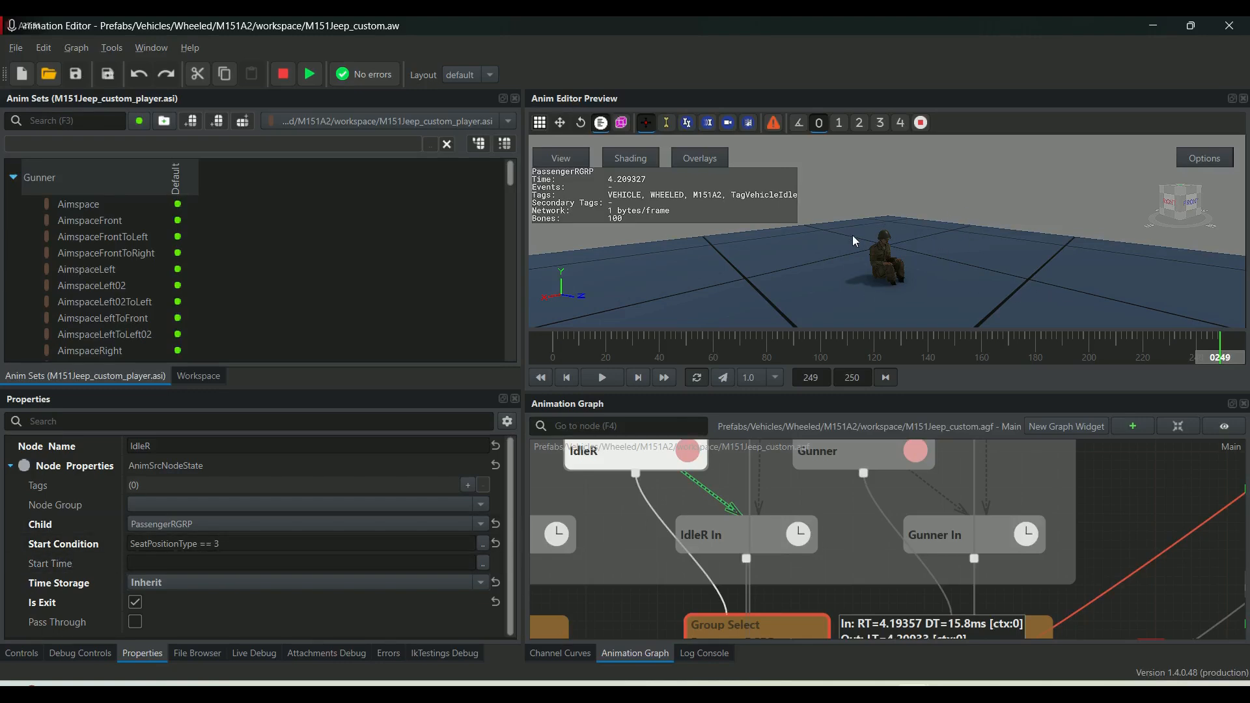
key(alt+Tab)
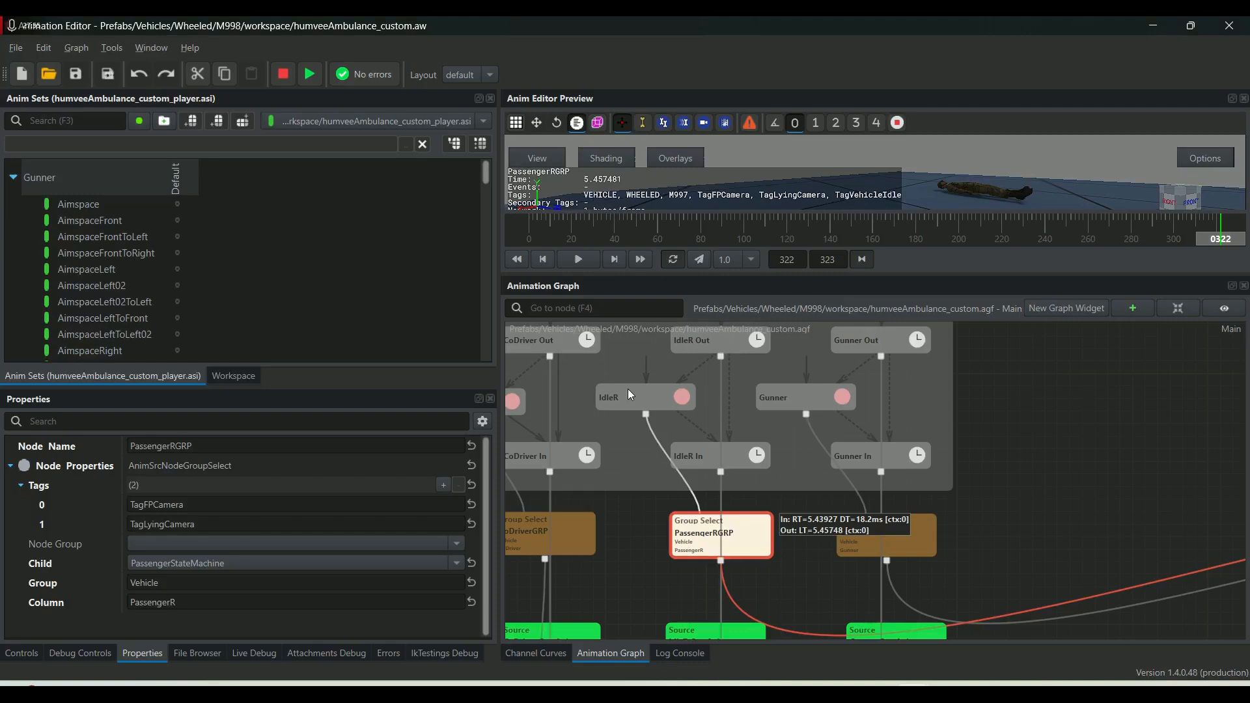
click(629, 391)
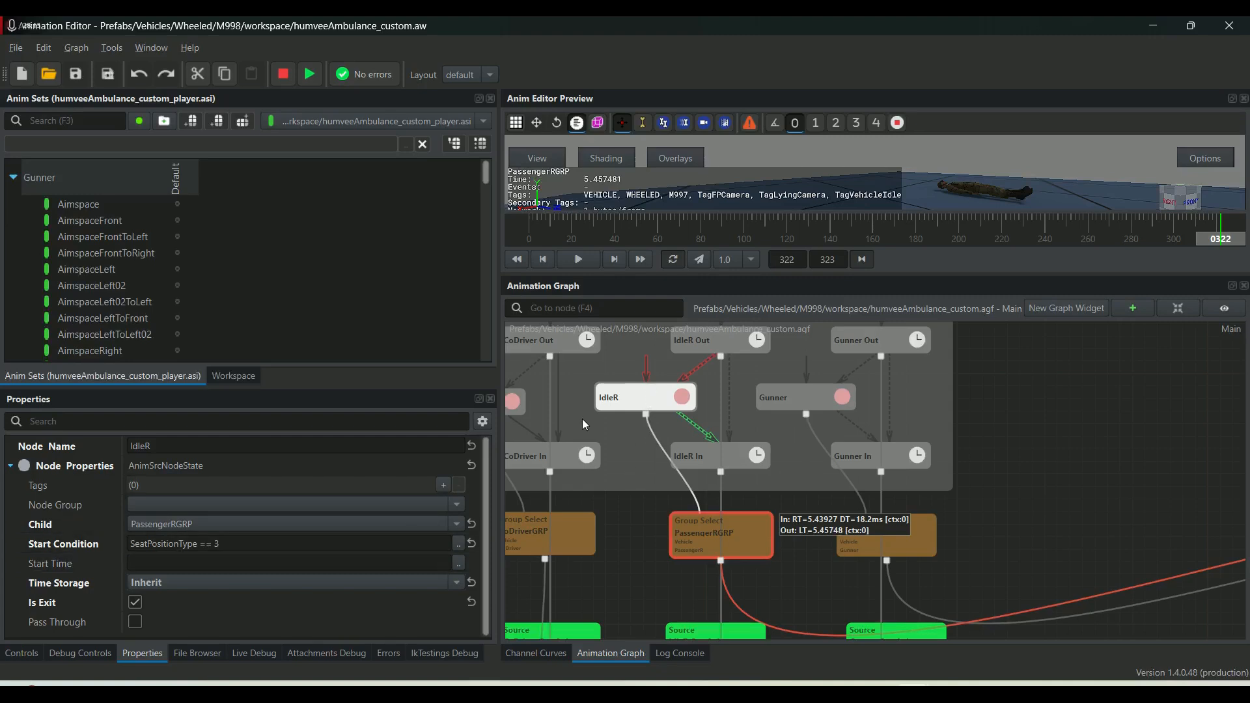
double_click(215, 543)
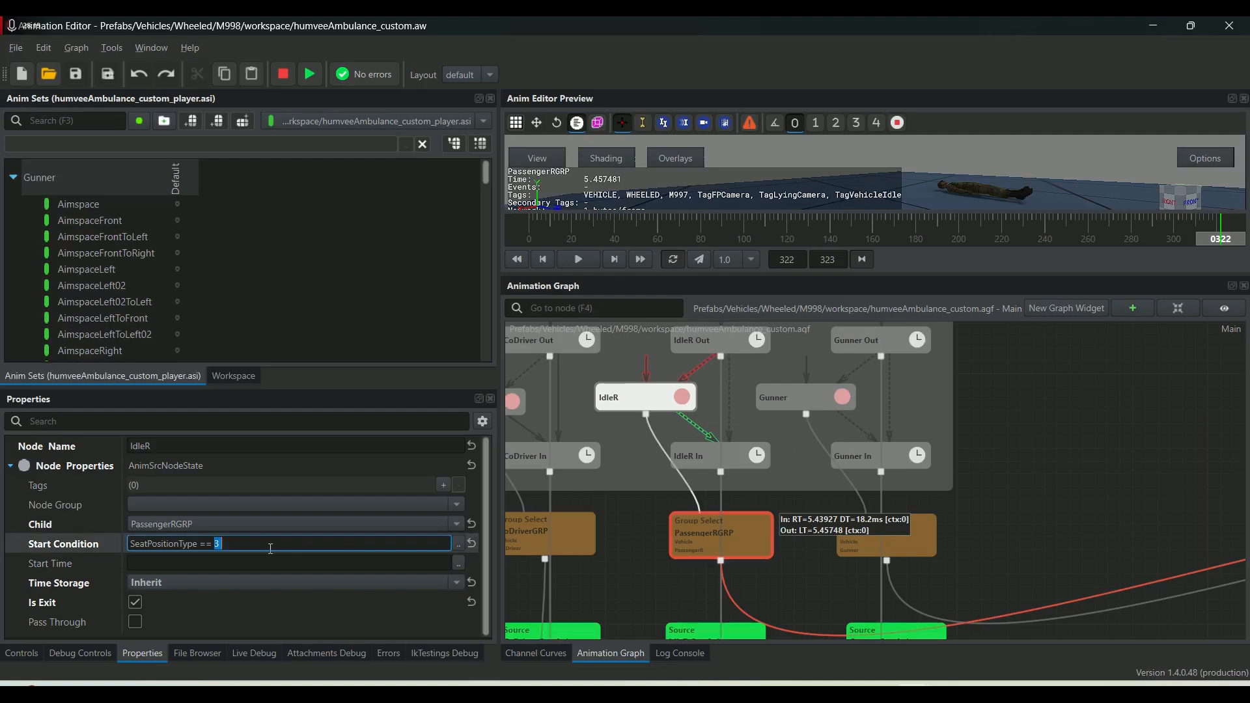
drag(789, 580, 775, 502)
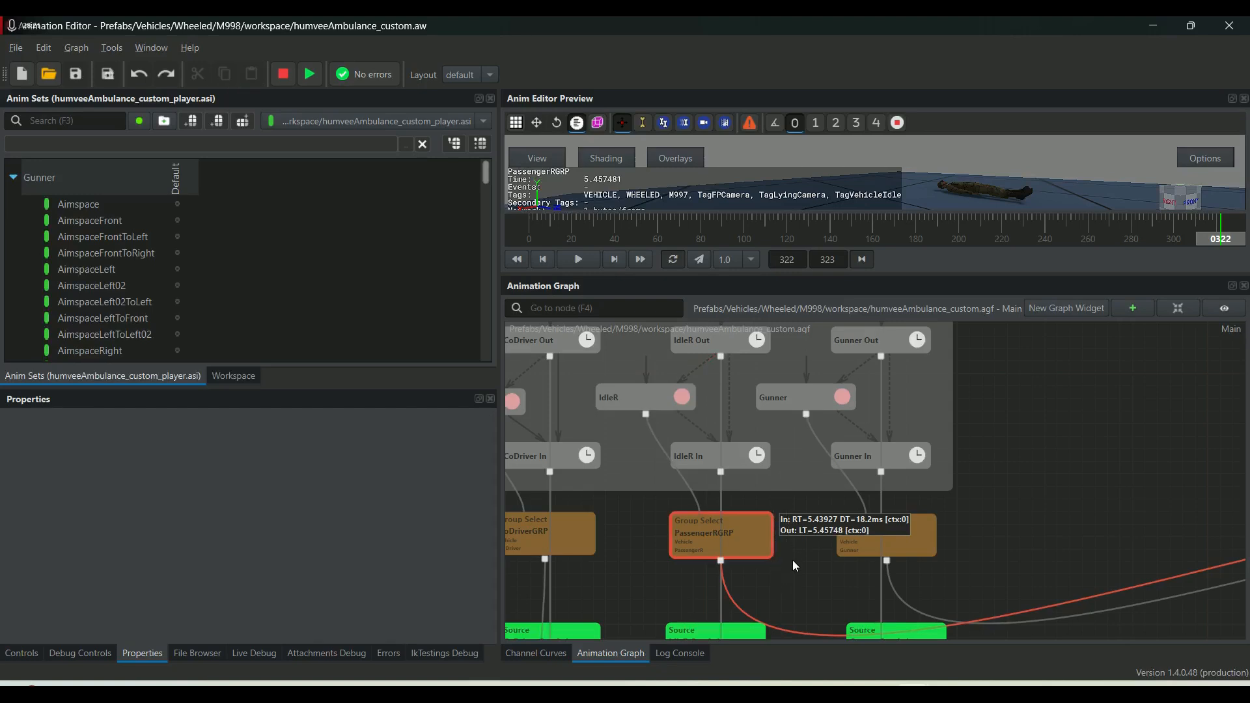
middle_drag(791, 560, 782, 530)
scroll(175, 285, down, 5)
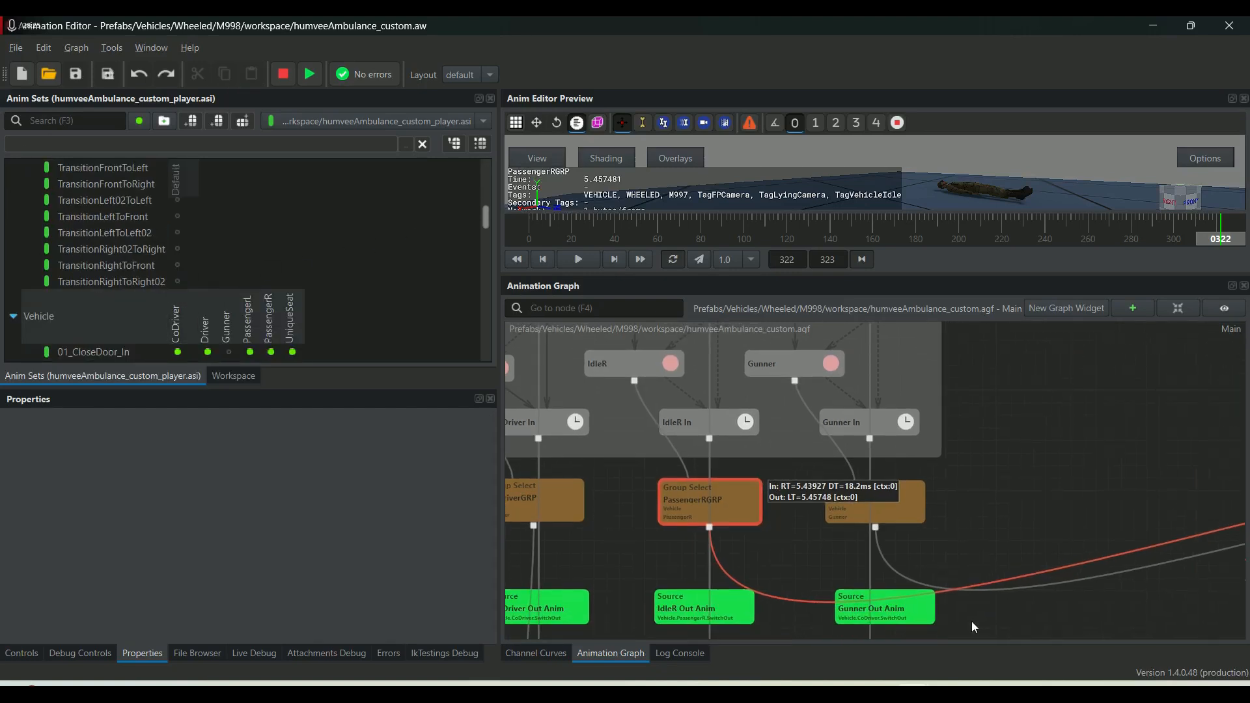
Switch to the World Editor to view the ambulance from another angle, and return to the humveeAmbulance_custom animation workspace.
mouse_move(911, 684)
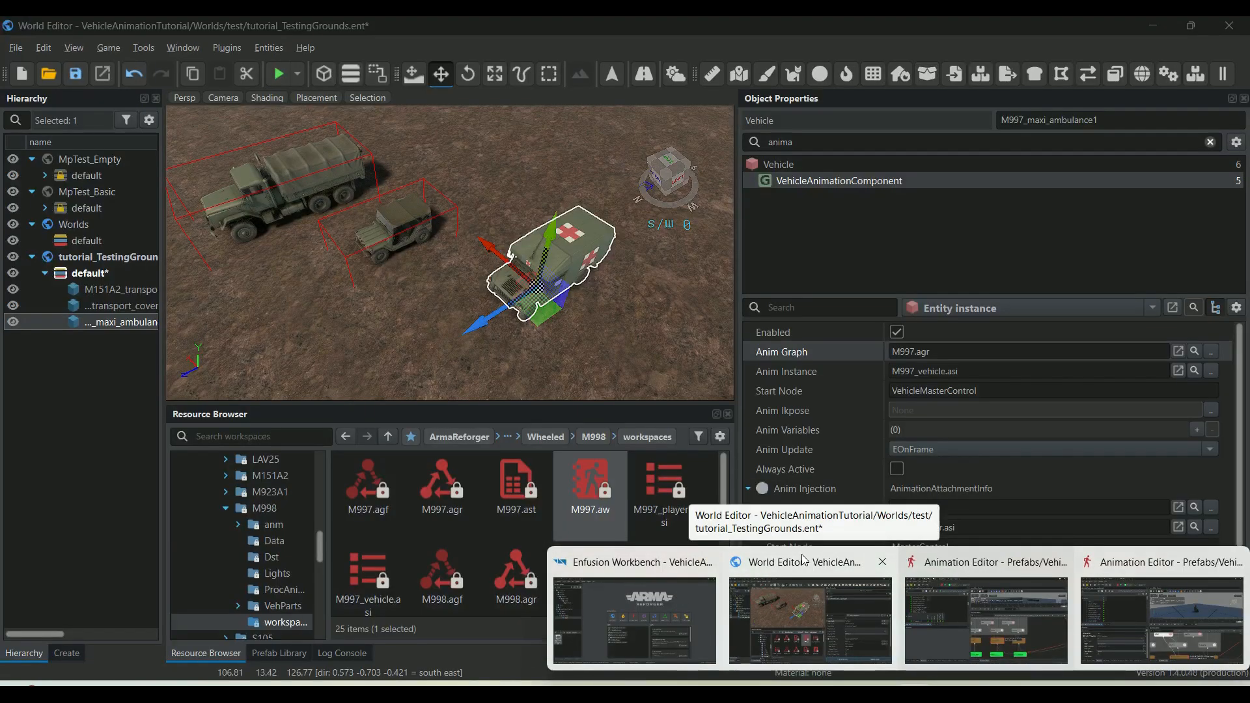
click(801, 561)
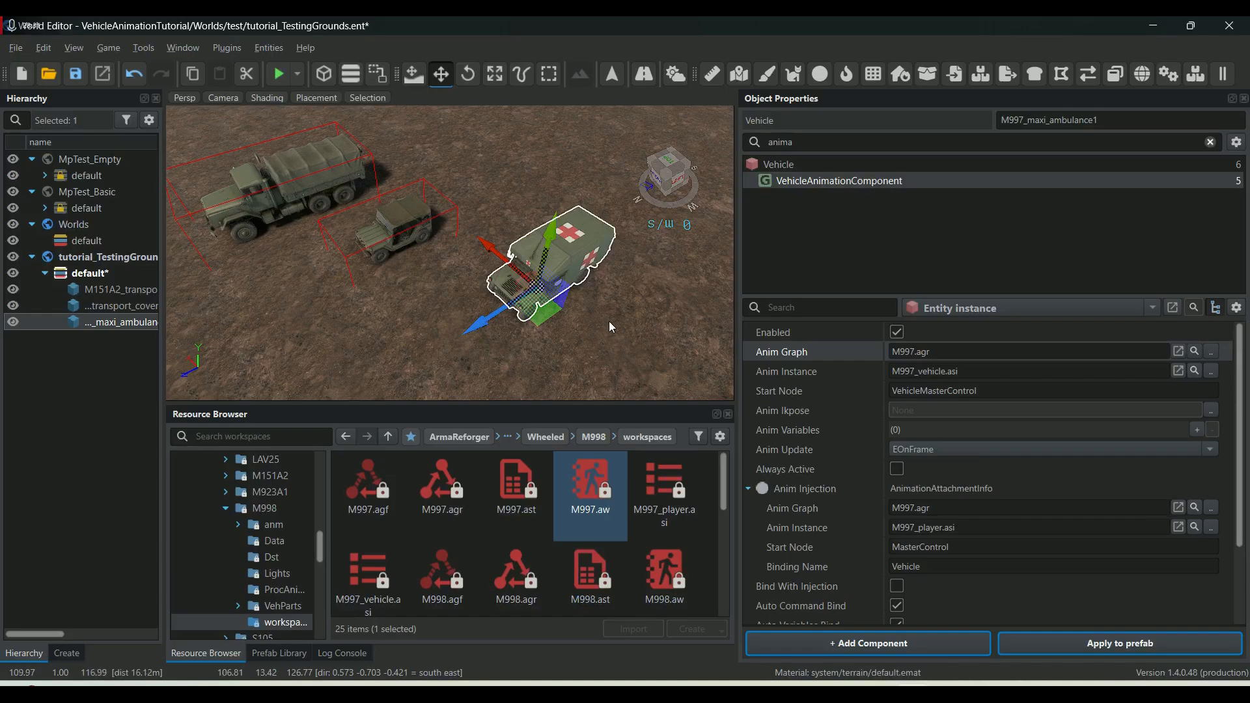
right_drag(614, 329, 560, 319)
middle_drag(503, 293, 450, 305)
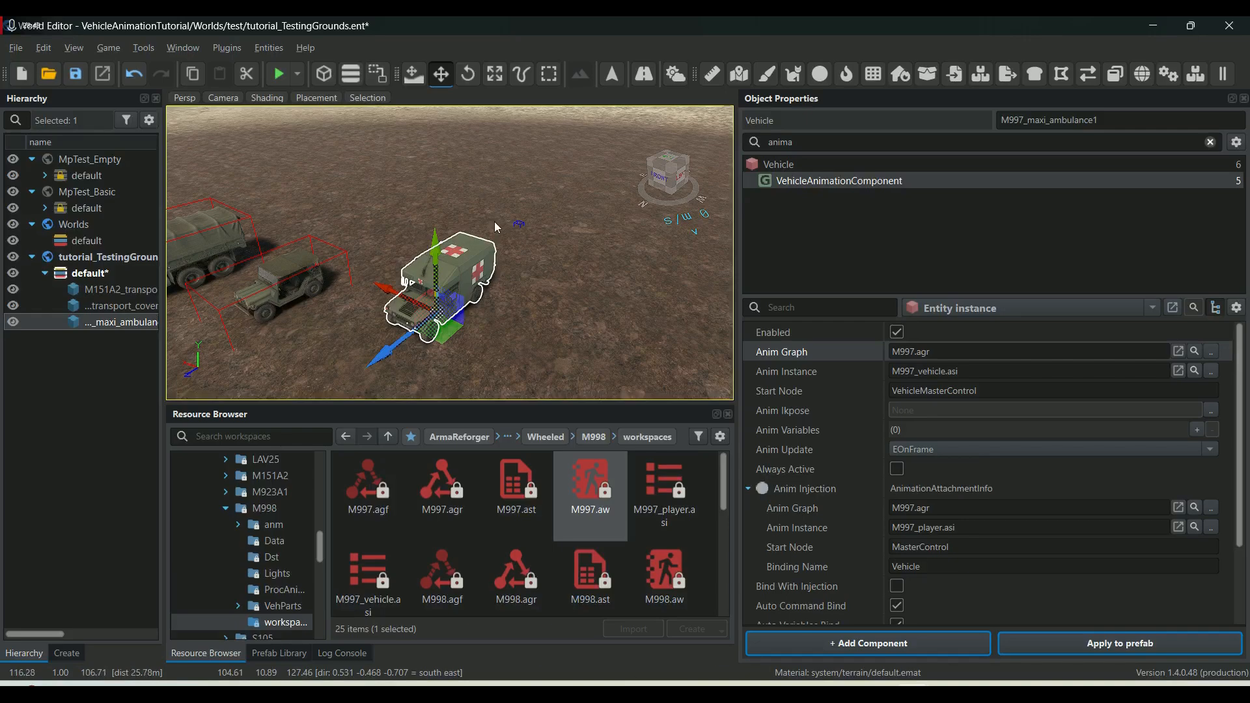
mouse_move(912, 685)
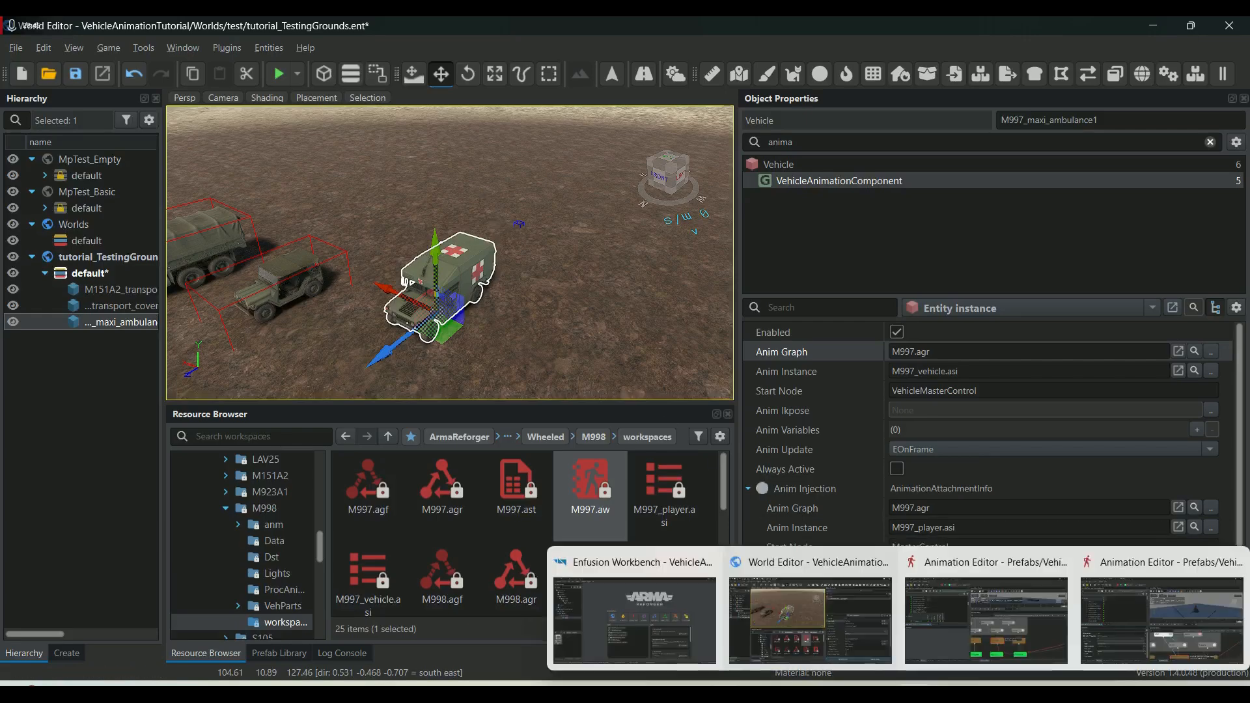
click(963, 563)
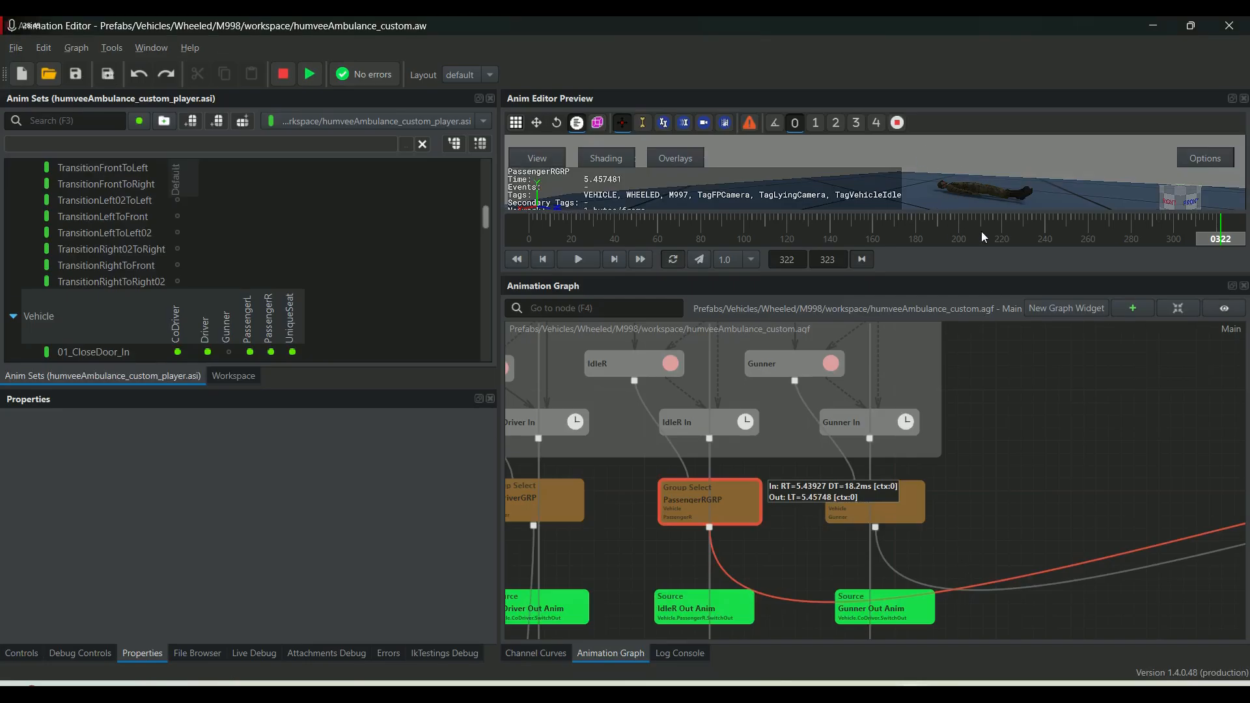
Examine how the PassengerRGRP node's group and column match the Vehicle anim set columns and the IdleR state.
click(679, 506)
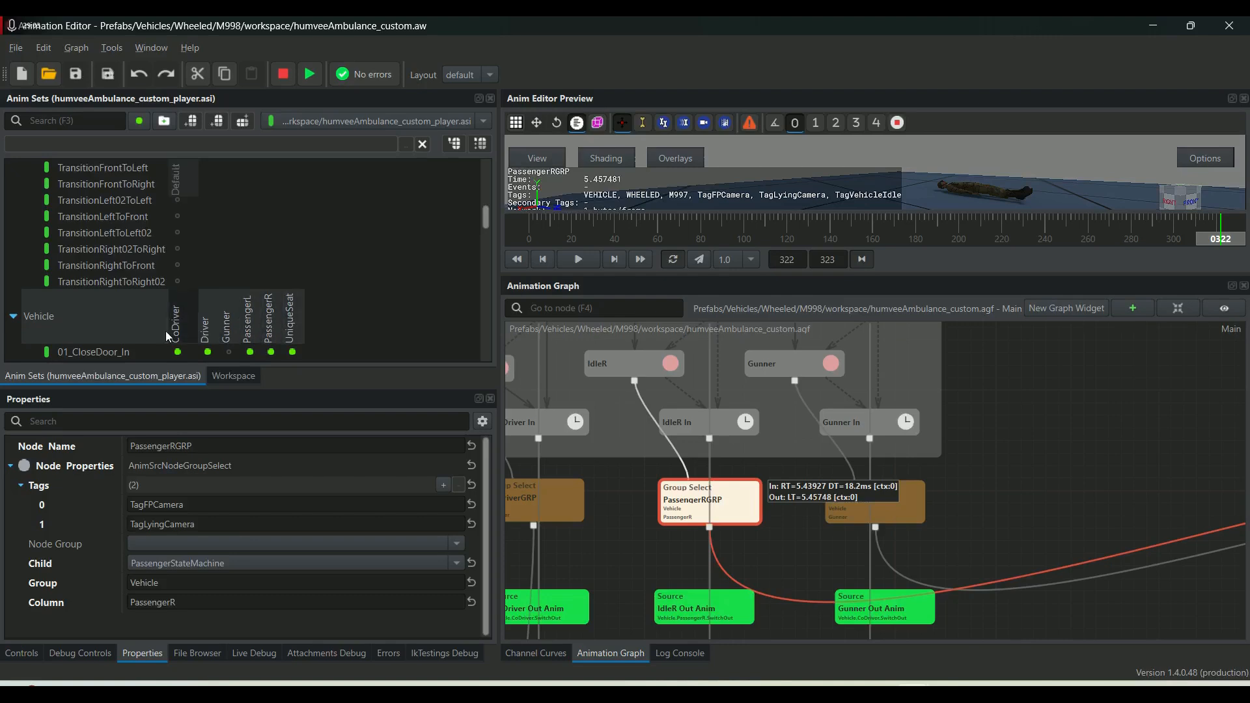
scroll(138, 299, down, 2)
right_click(86, 259)
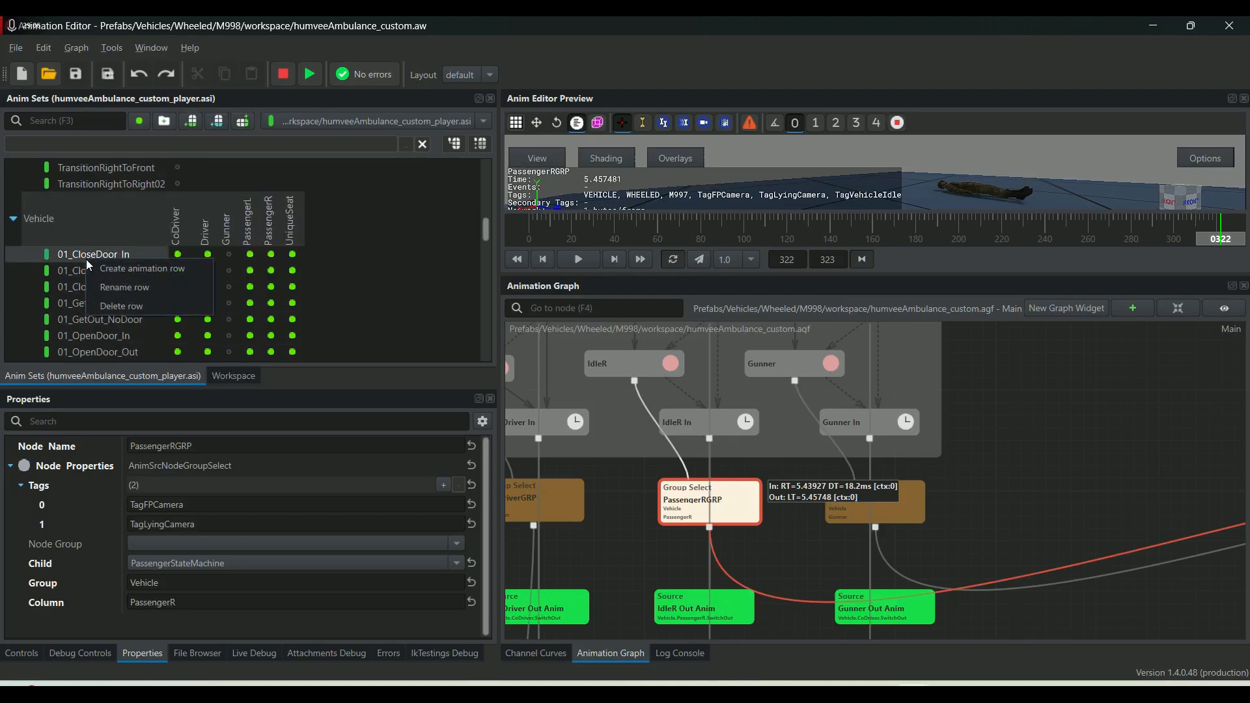
click(296, 218)
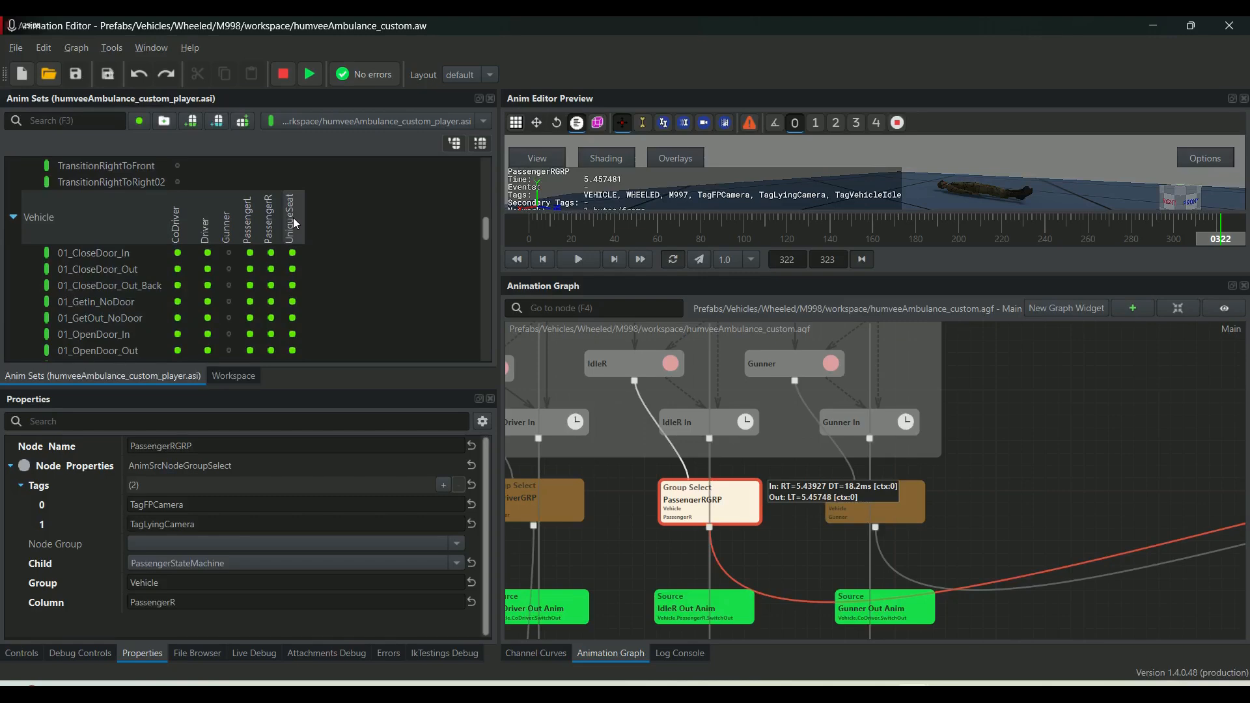
click(696, 498)
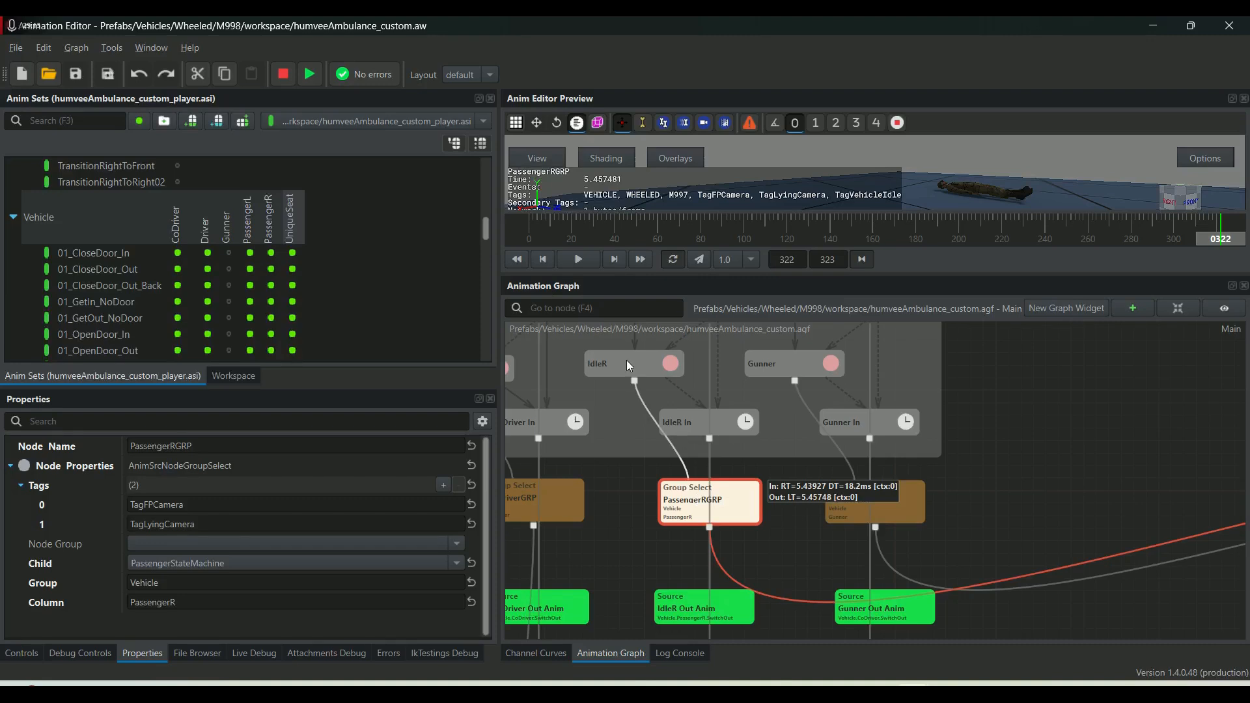
click(610, 359)
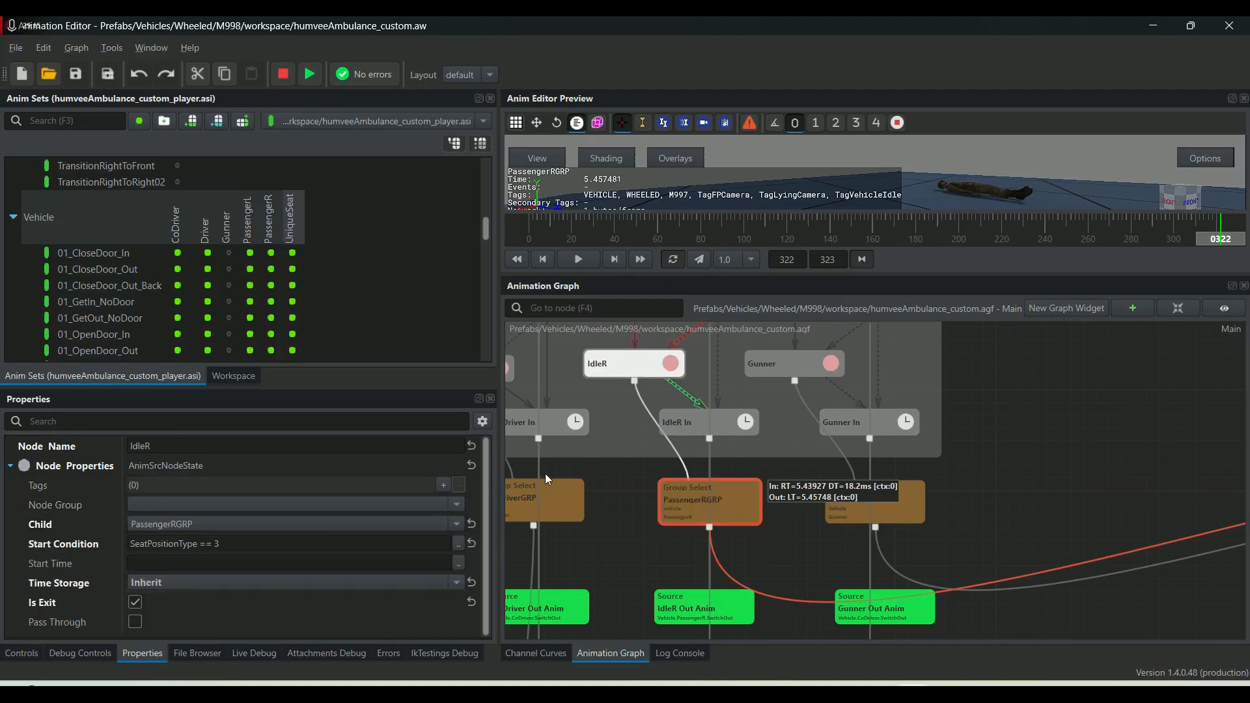
click(677, 508)
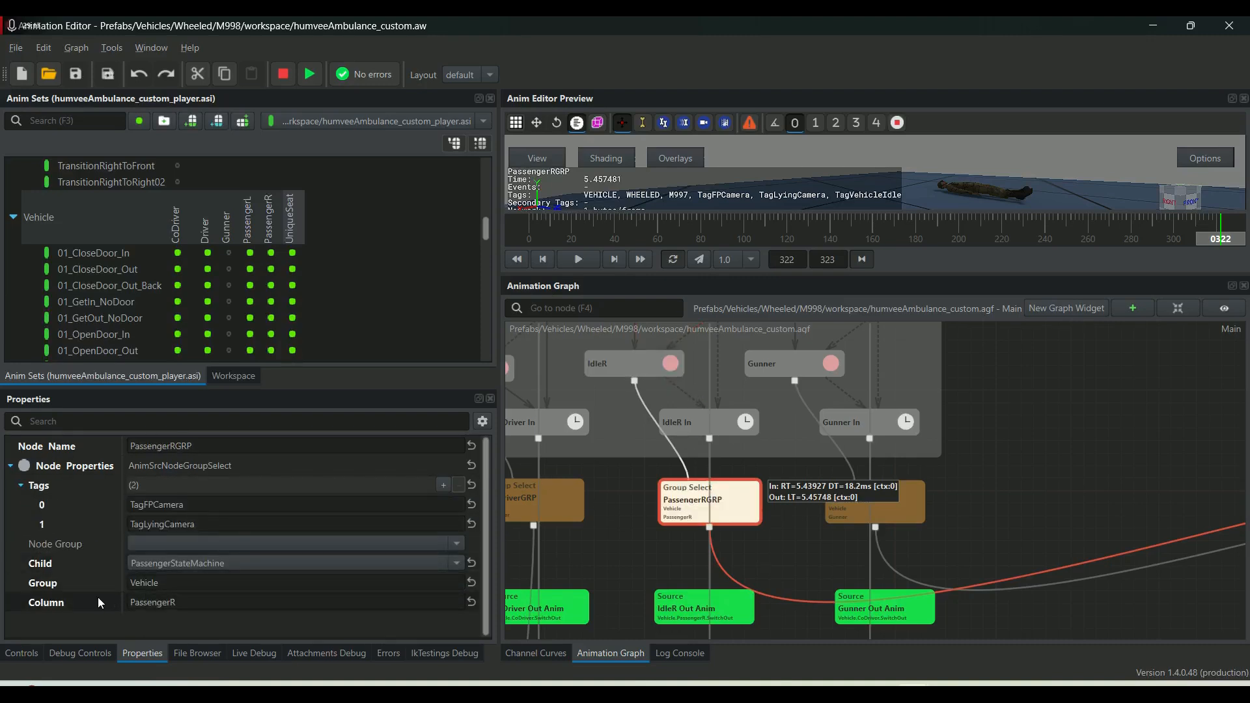
Re-enter the final letter of PassengerR as the PassengerRGRP node's column.
click(175, 612)
key(BackSpace)
text(R)
key(Return)
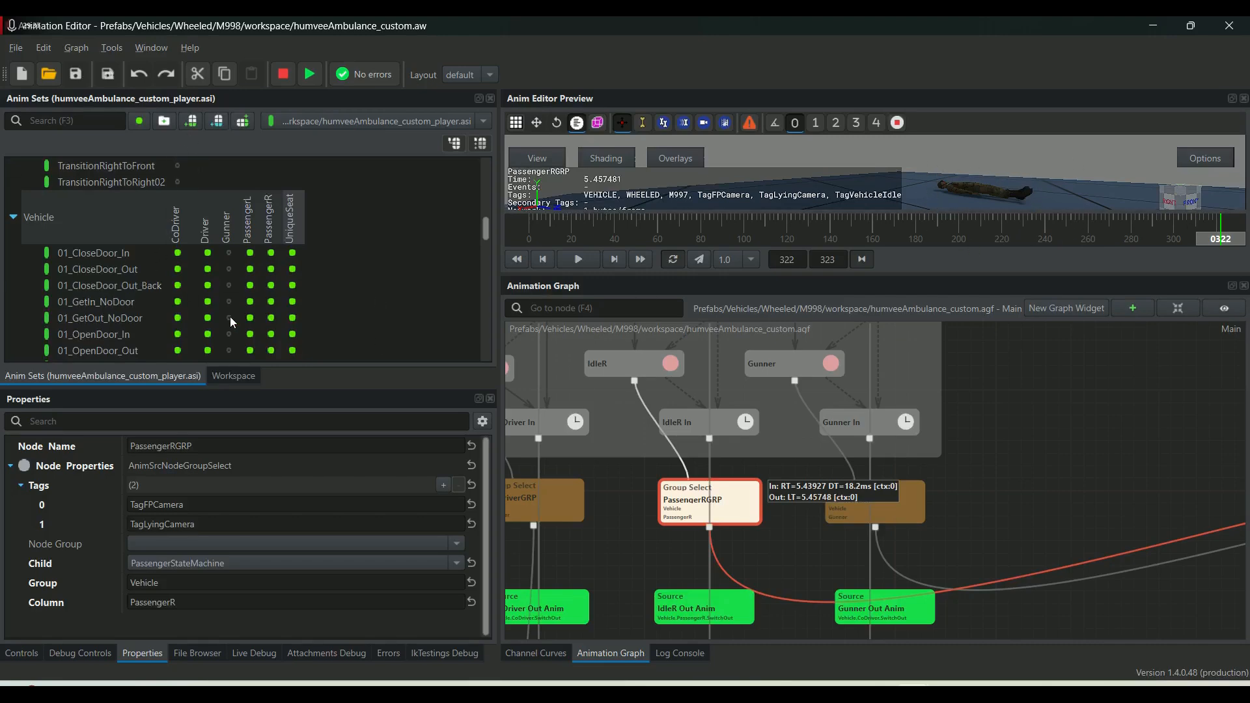
Preview the Vehicle group's Idle animations for the PassengerR, Driver and CoDriver columns.
scroll(73, 311, down, 4)
scroll(91, 297, down, 3)
scroll(92, 297, up, 4)
scroll(94, 287, down, 4)
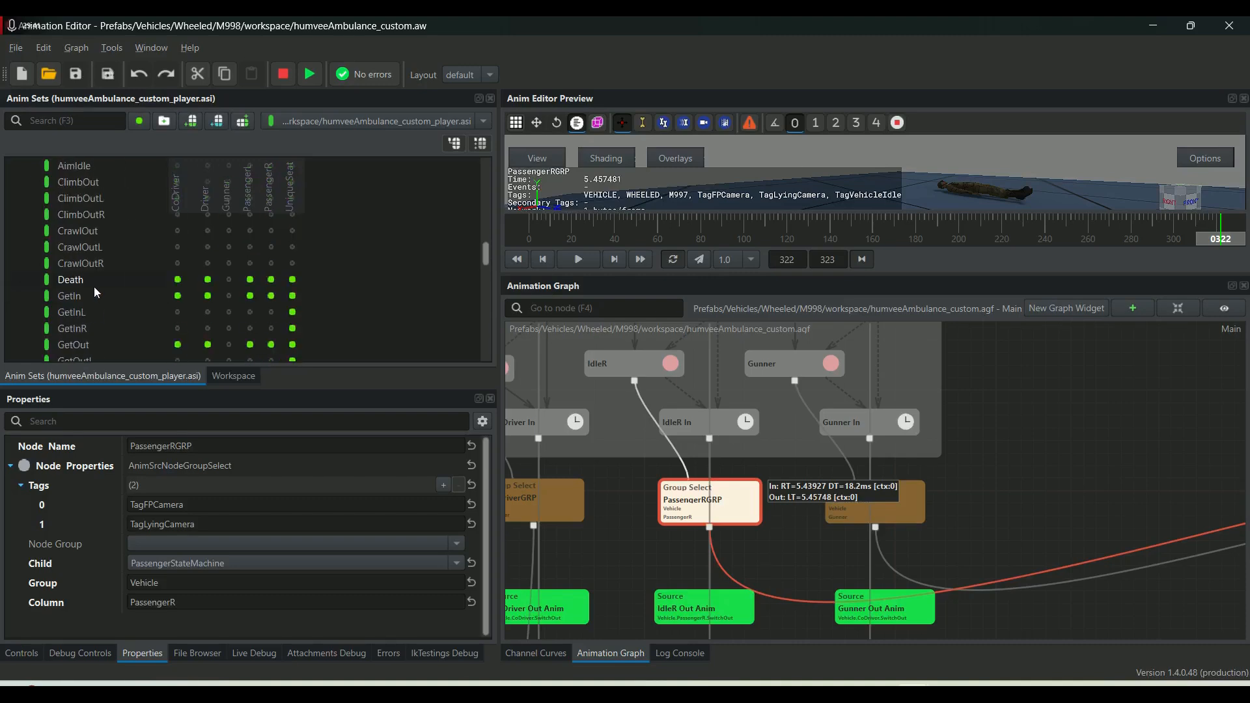
click(61, 314)
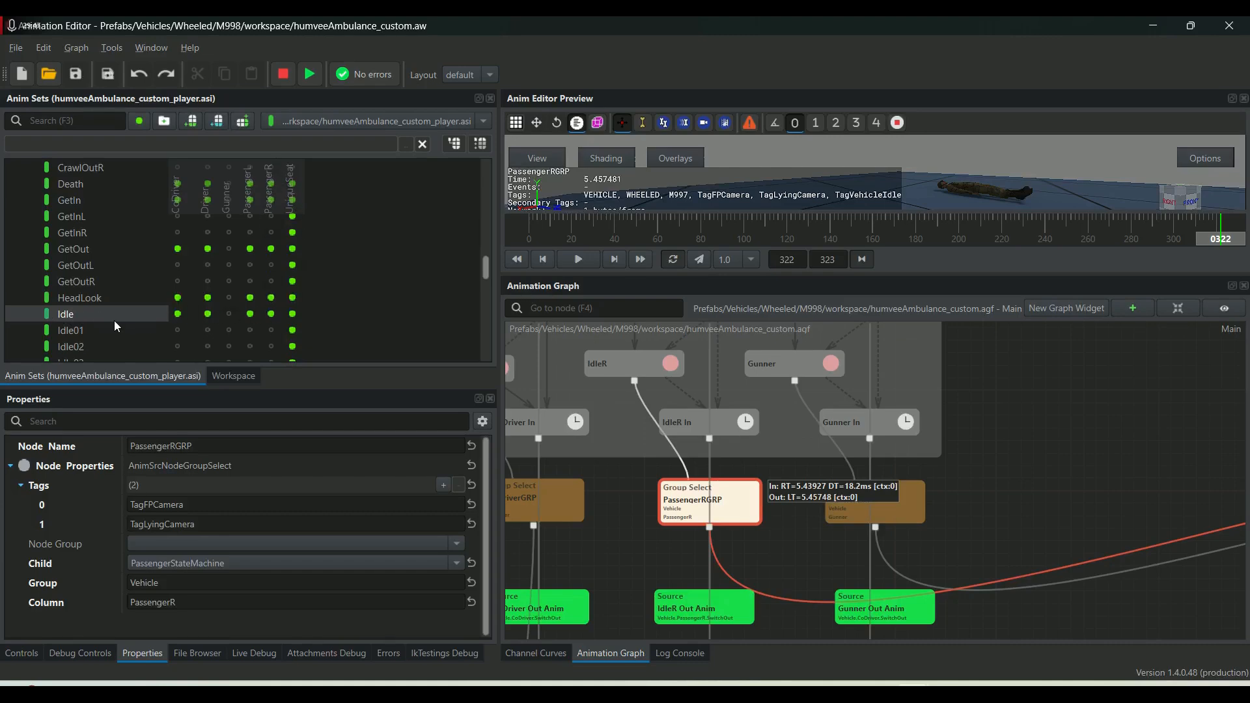
click(271, 313)
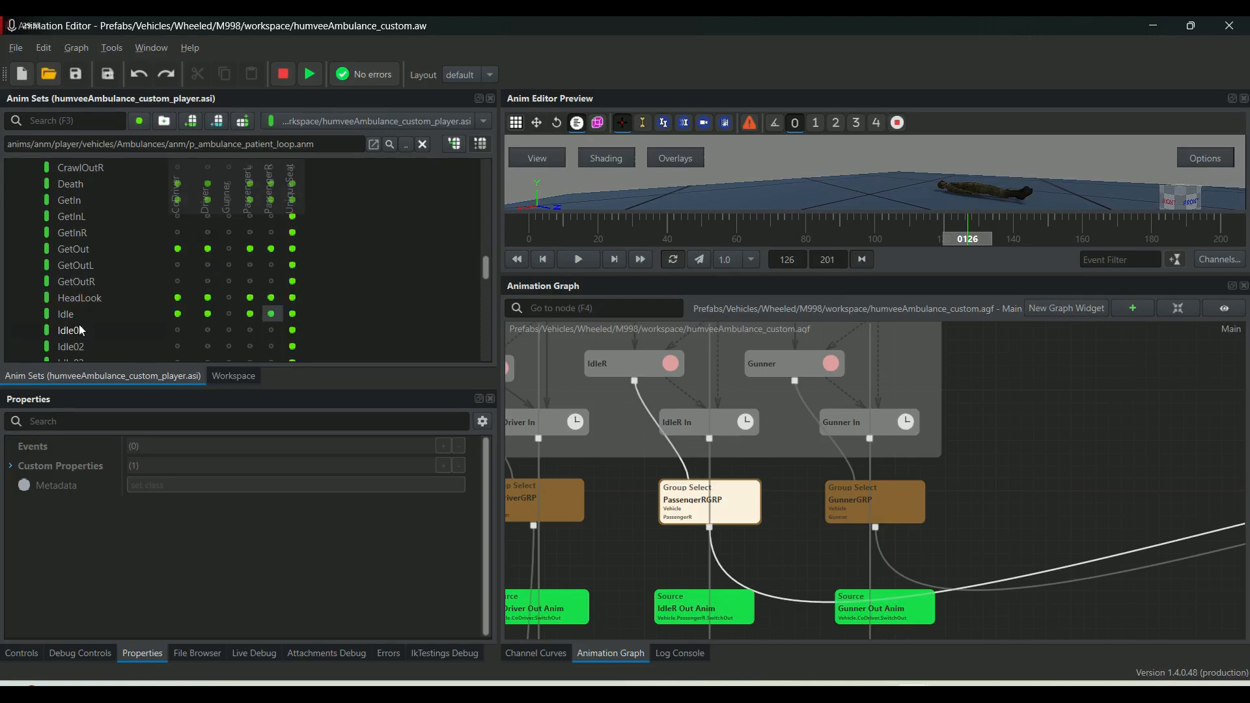
click(207, 314)
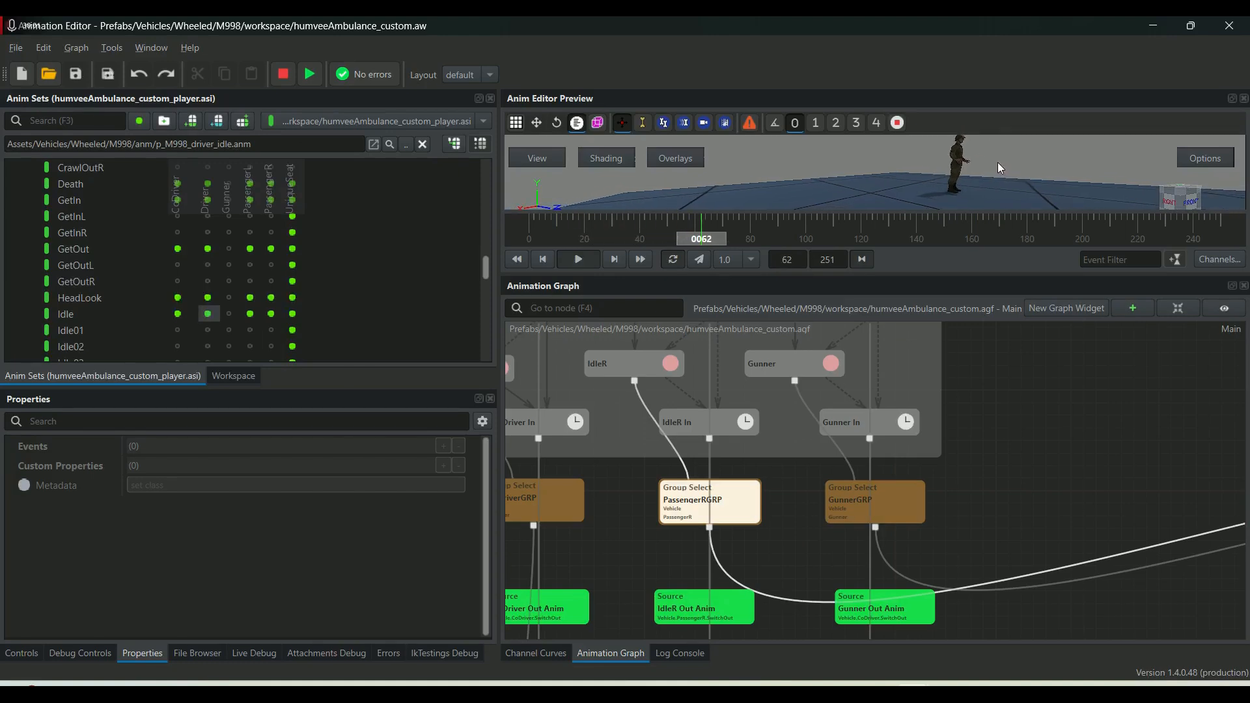
click(179, 315)
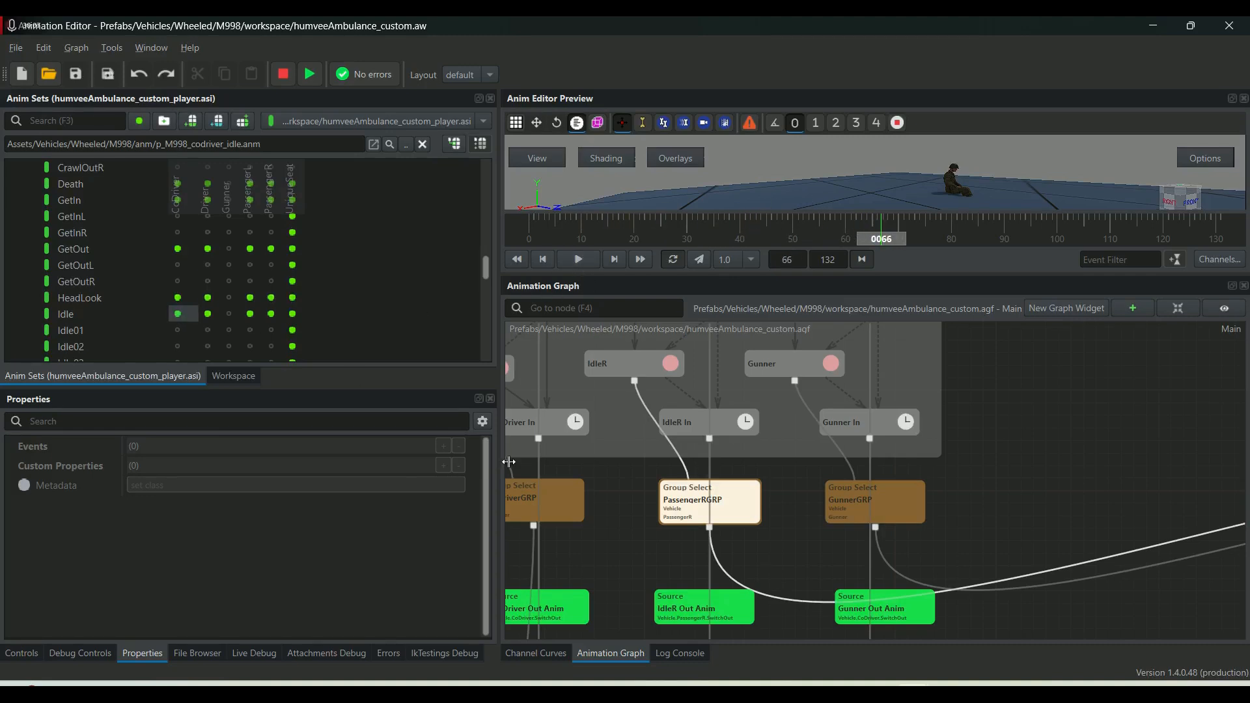
Compare the properties of the CoDriverGRP, PassengerRGRP and GunnerGRP group select nodes in the animation graph.
middle_drag(604, 455, 856, 446)
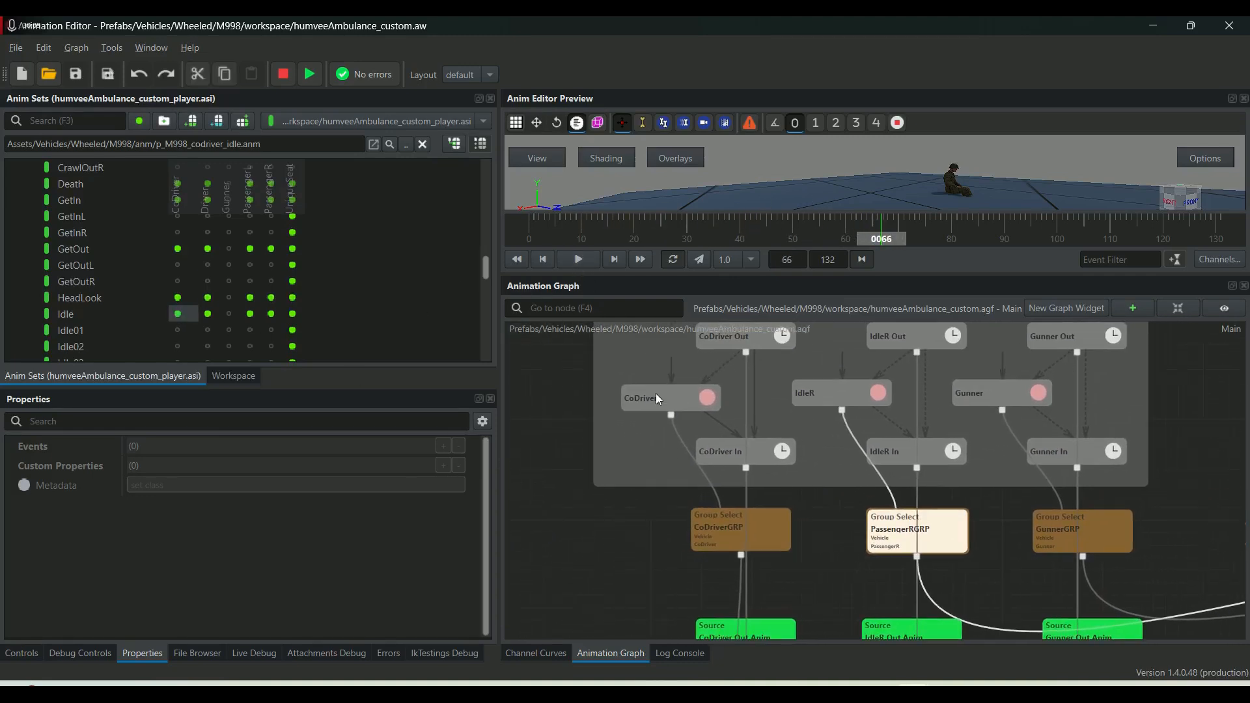
click(657, 399)
click(718, 530)
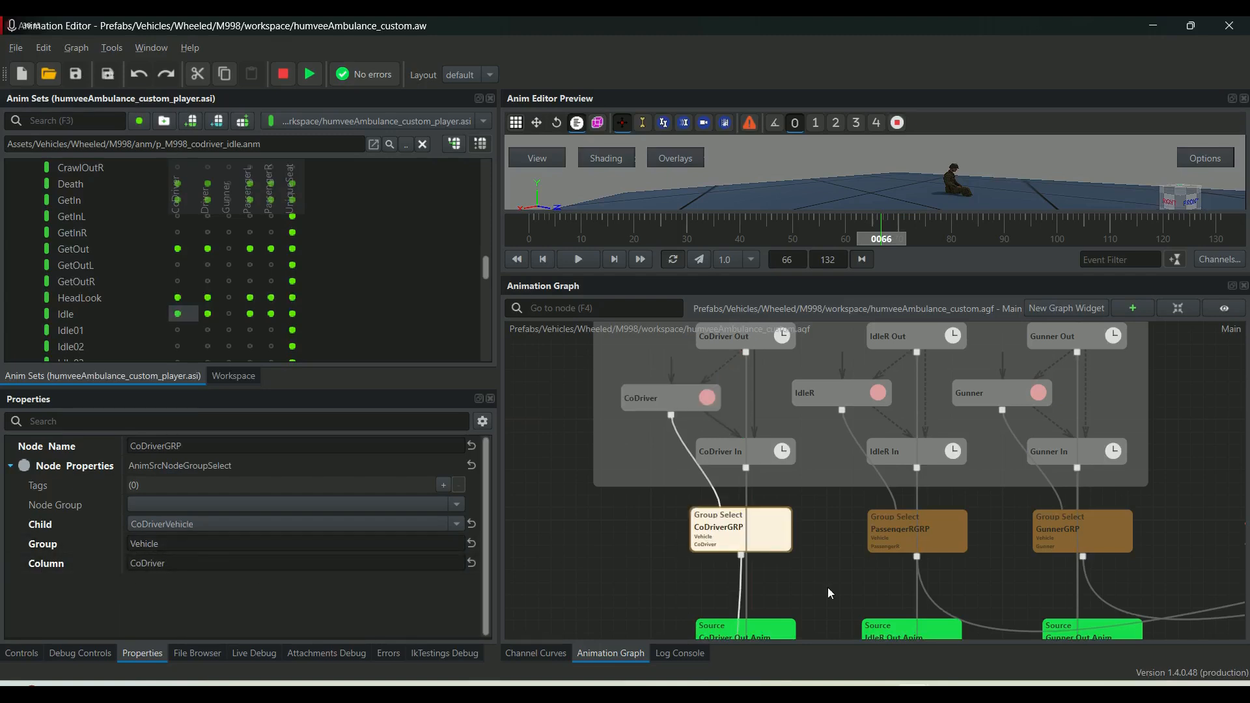
click(872, 530)
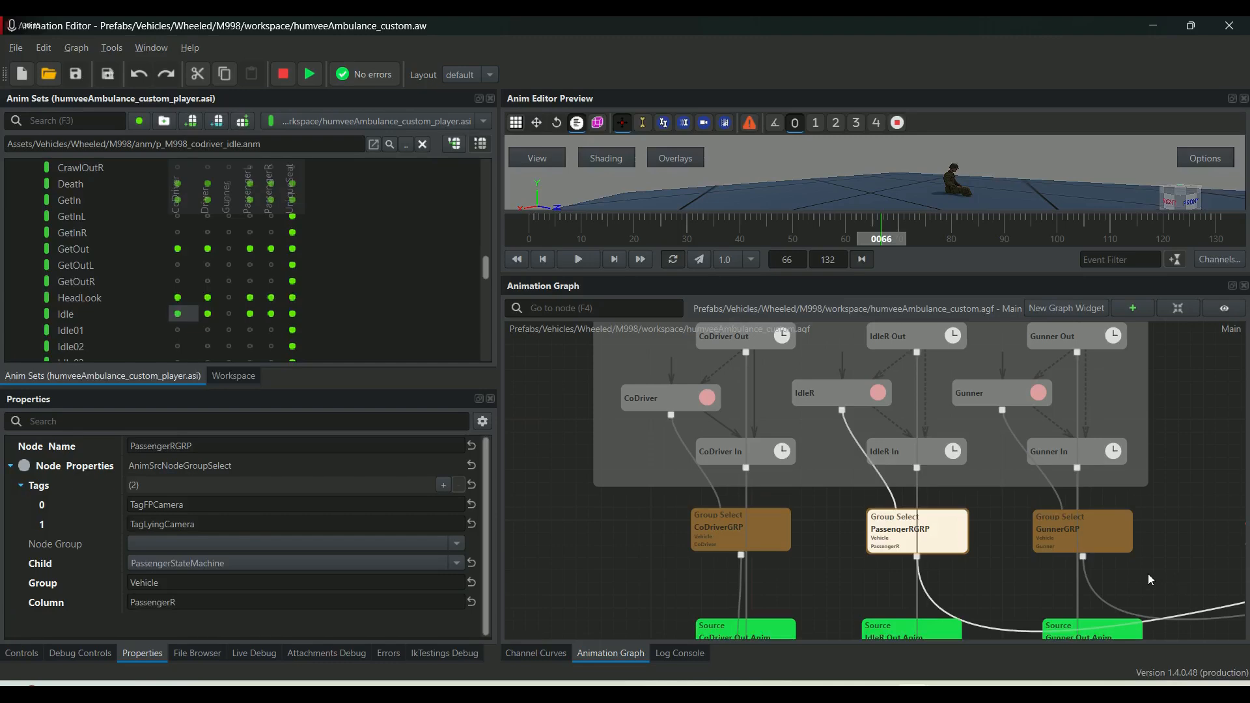
click(1107, 535)
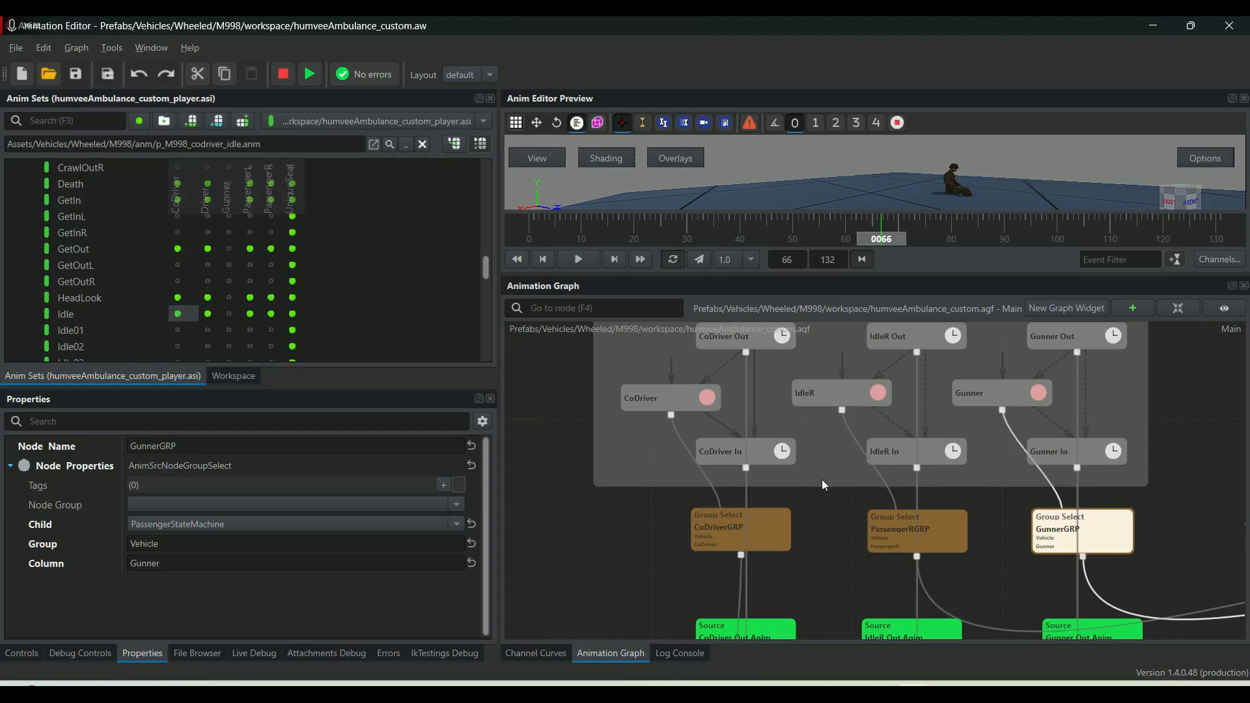
Check the IdleR state, preview its PassengerRGRP node, and inspect the animation assigned to Idle in the PassengerL column.
click(818, 400)
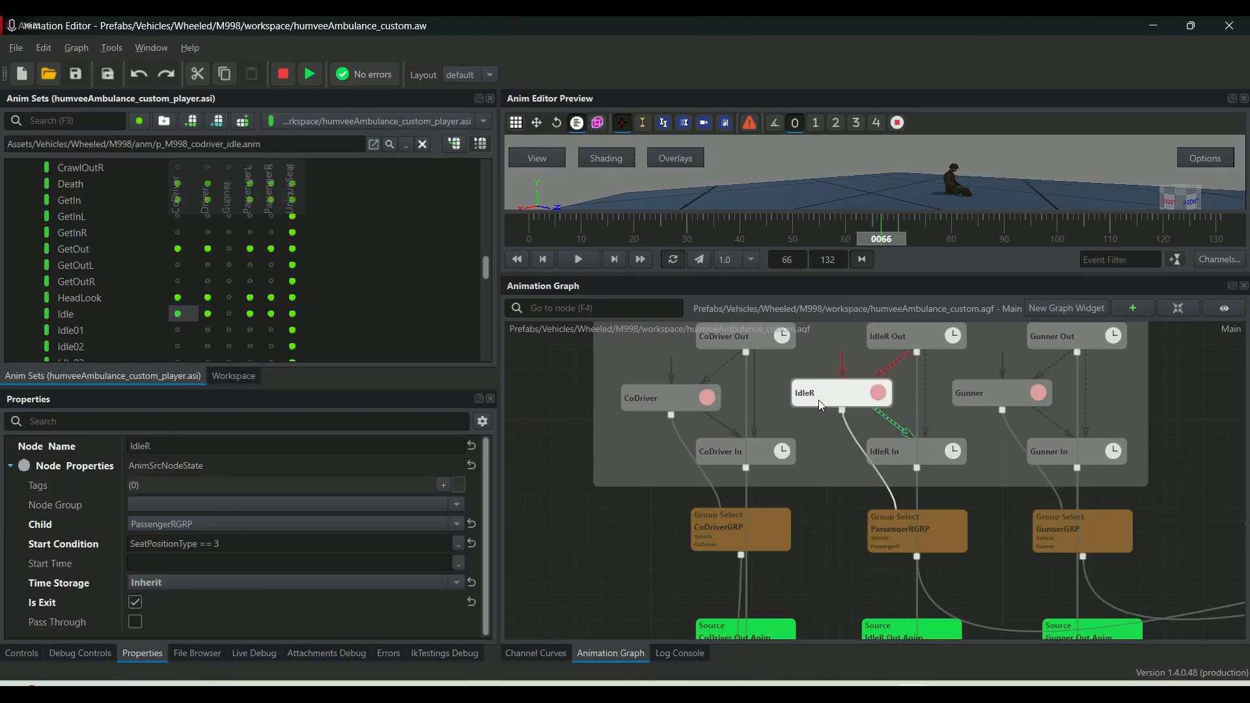
click(888, 533)
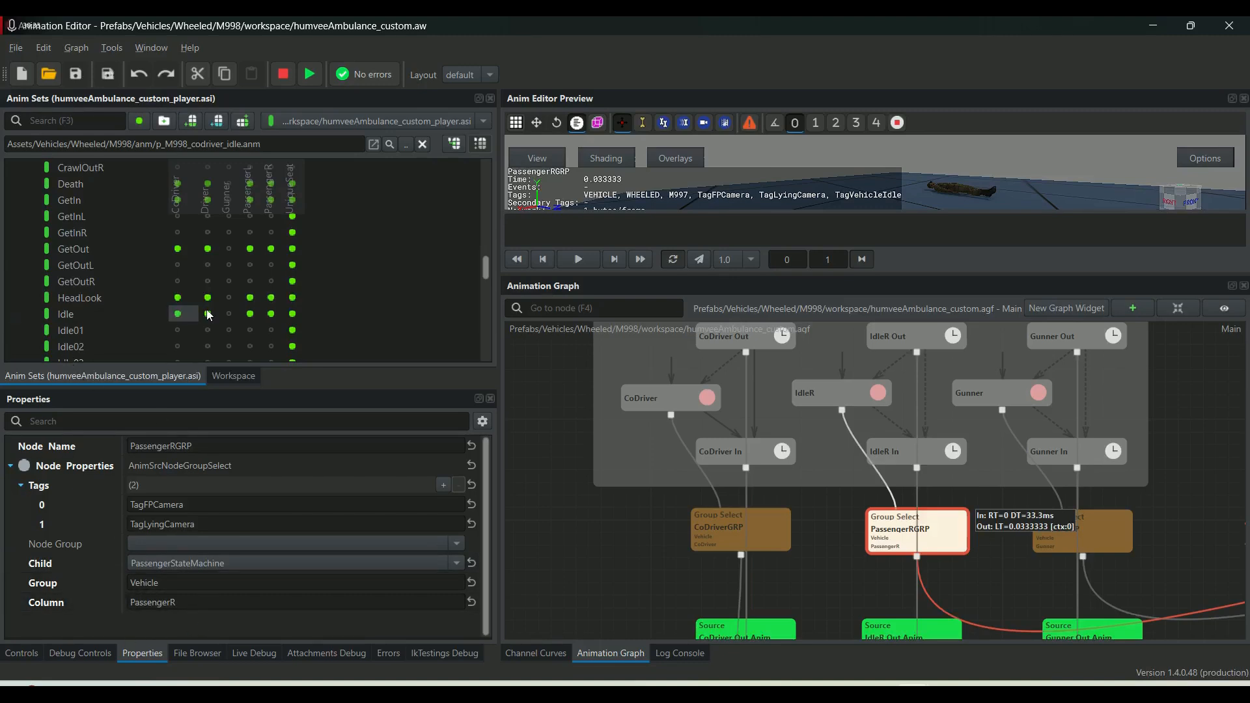
click(250, 314)
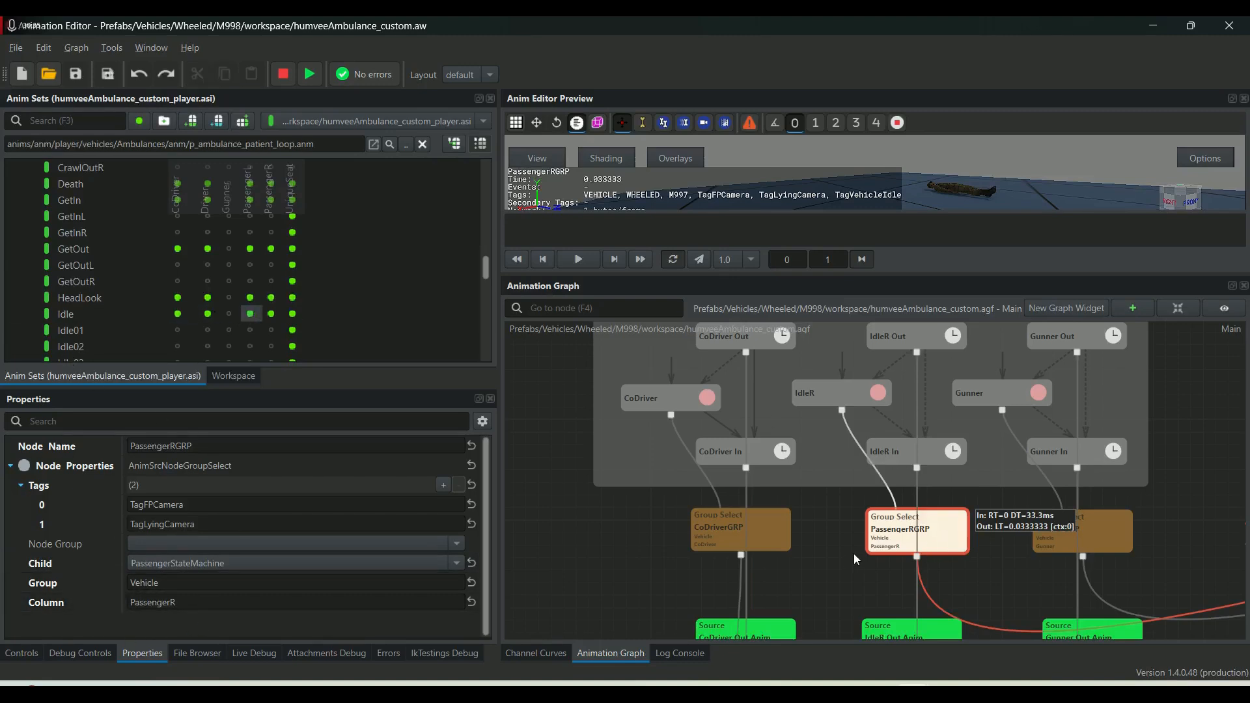
middle_drag(854, 555, 798, 495)
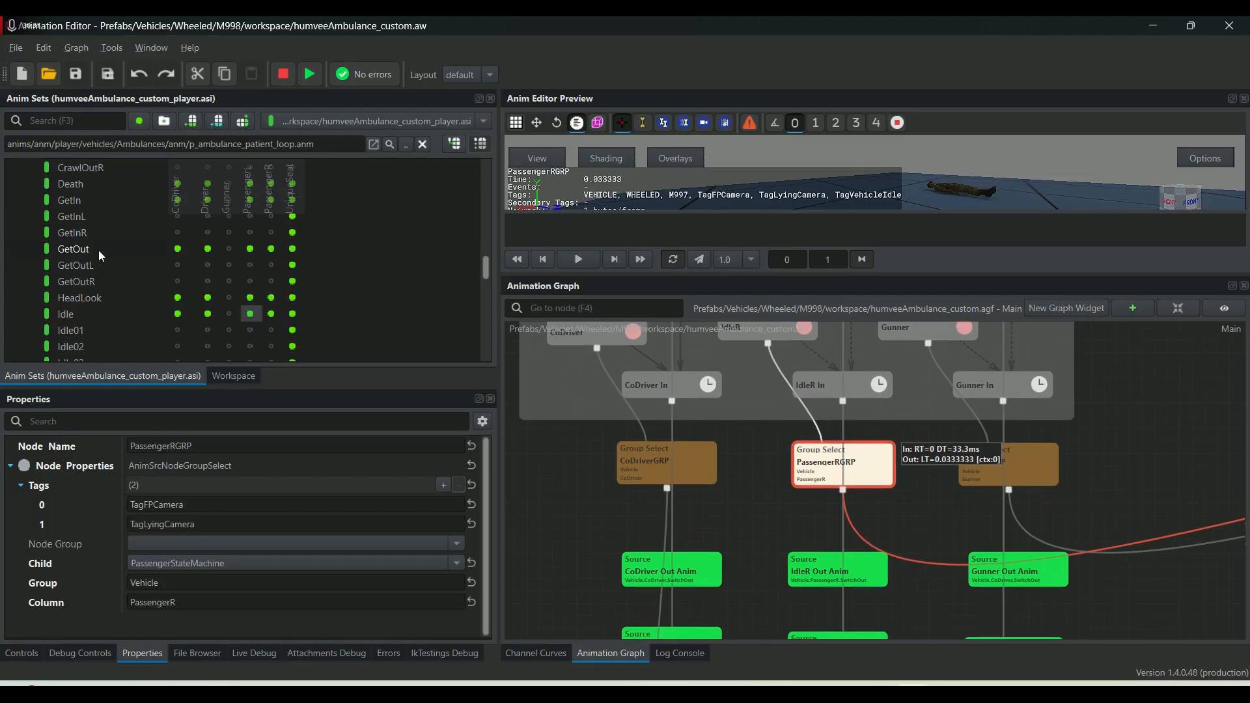
Play the UnconsciousIdle animation of the Driver column in the Vehicle group.
scroll(303, 249, down, 5)
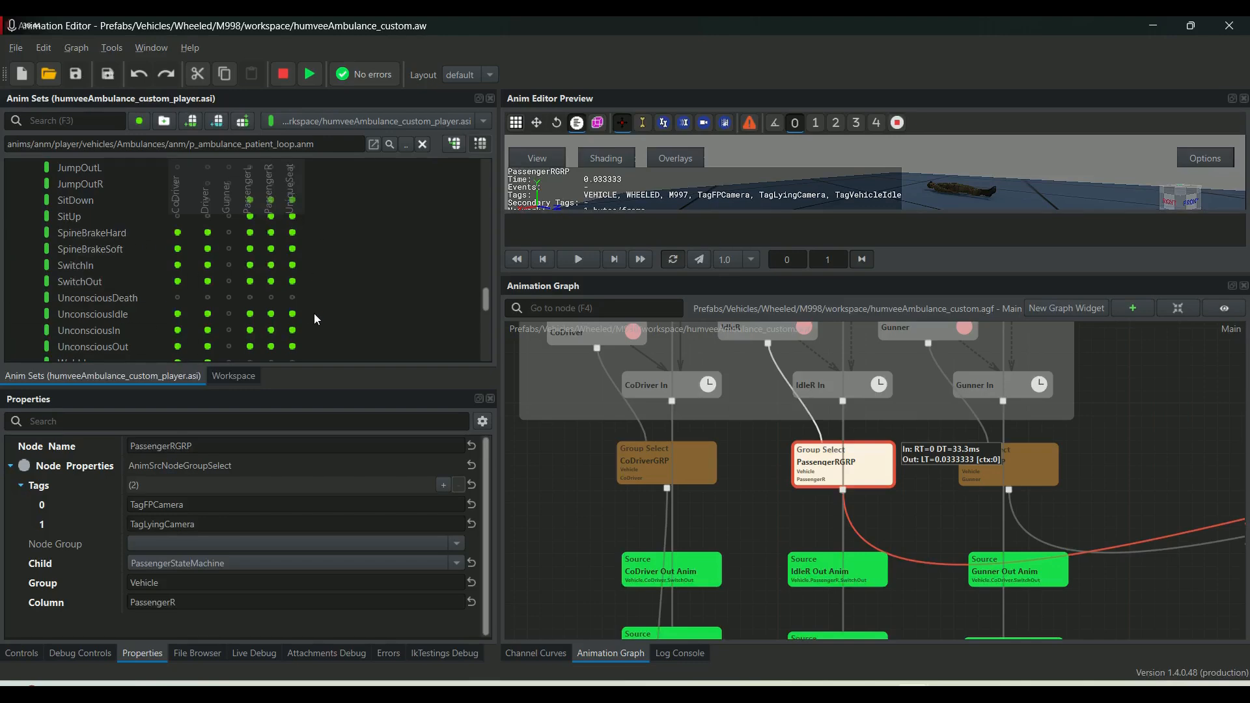
scroll(316, 316, down, 1)
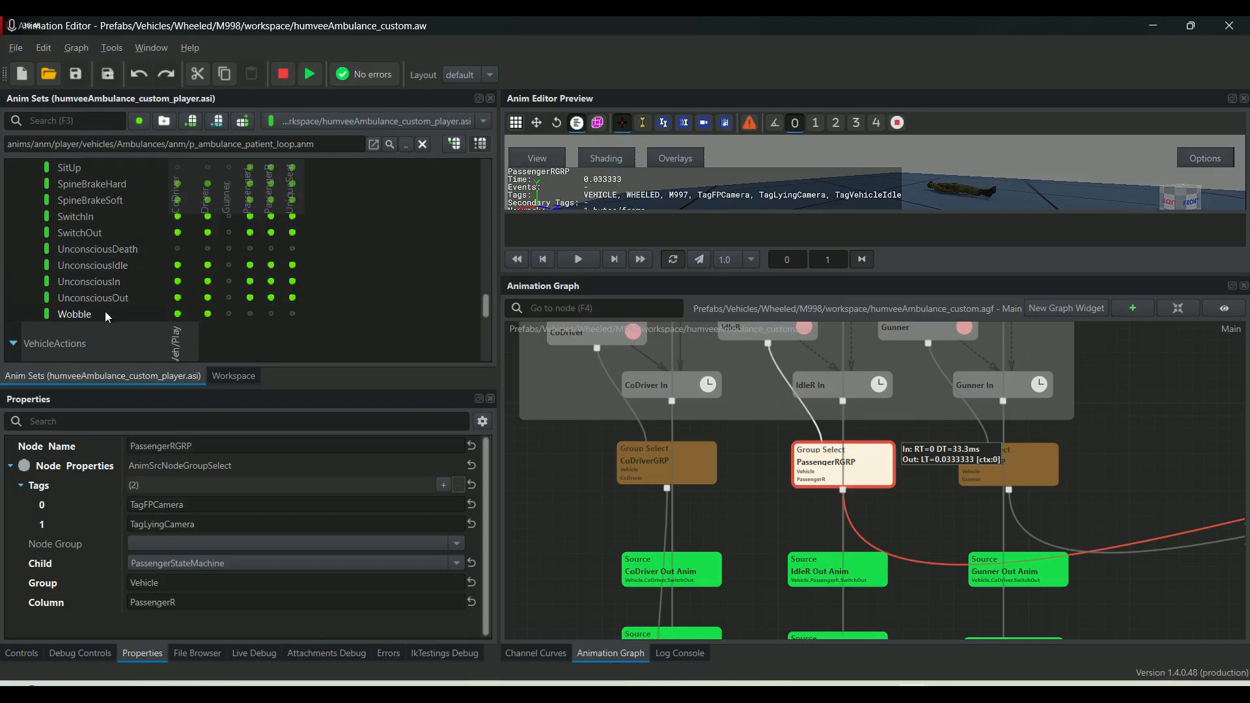
click(207, 266)
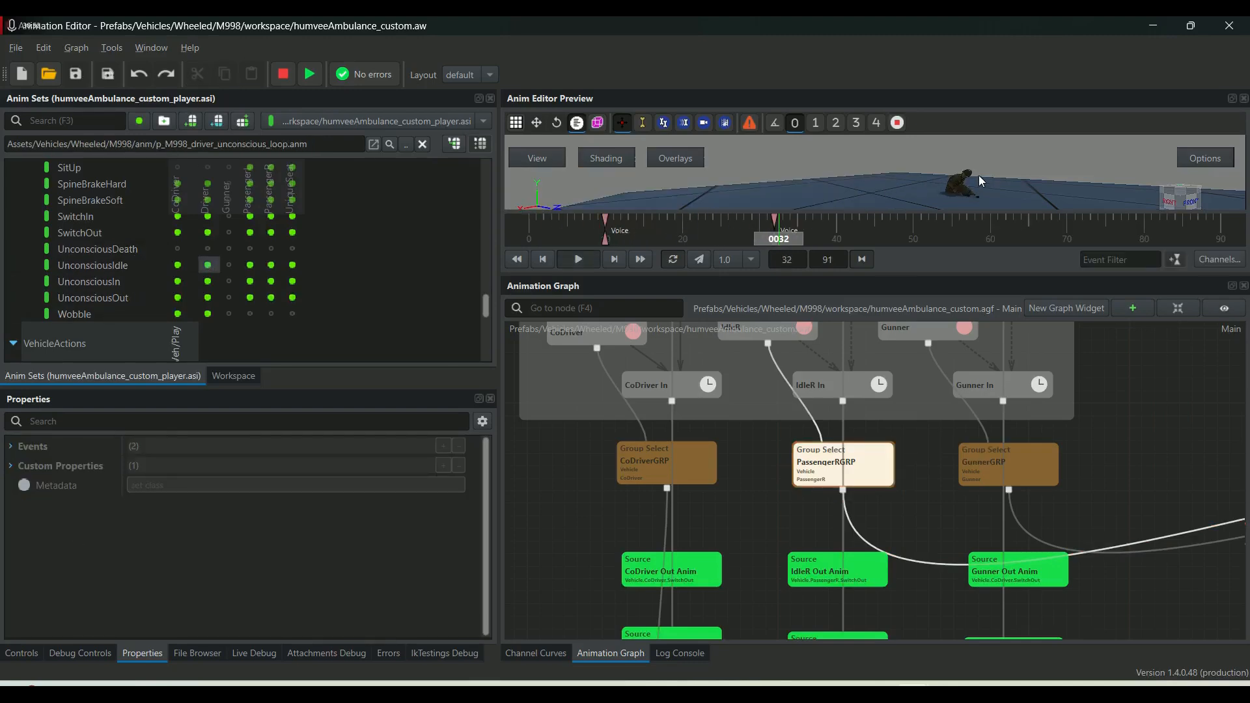
click(581, 260)
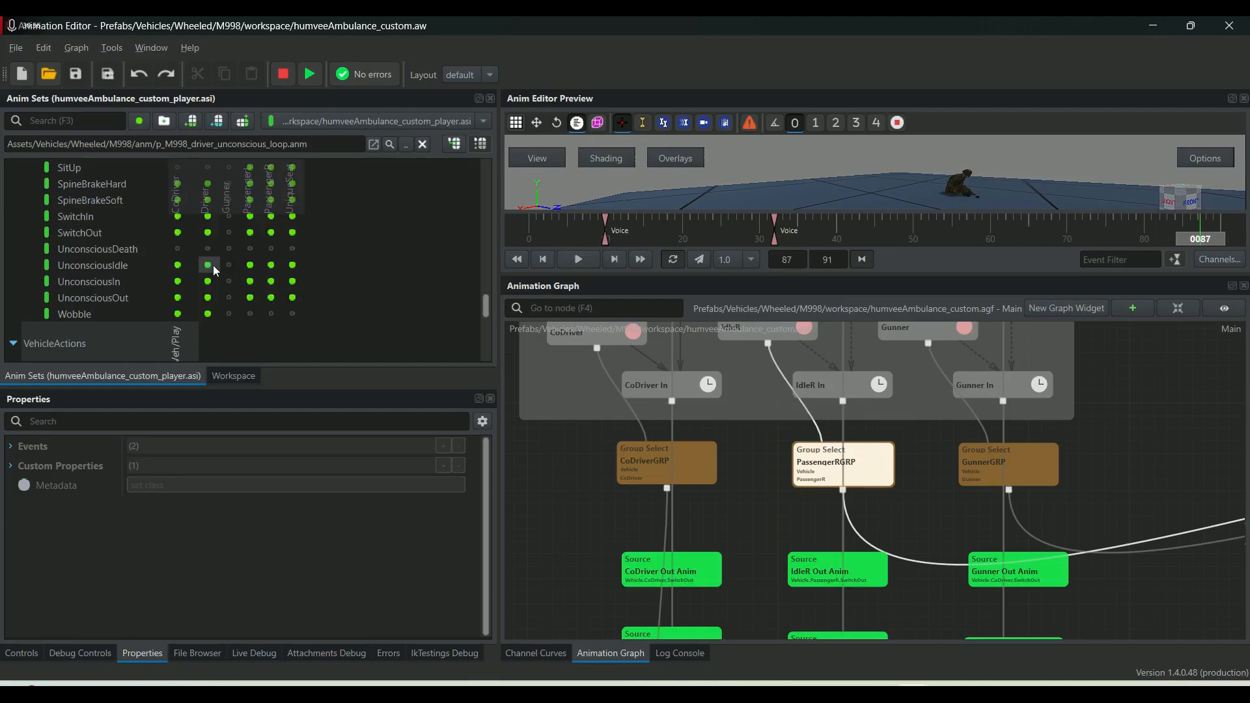
Preview the PassengerR UnconsciousIdle animation and copy the resource GUID of the PassengerR Idle animation, p_ambulance_patient_loop.anm.
click(272, 266)
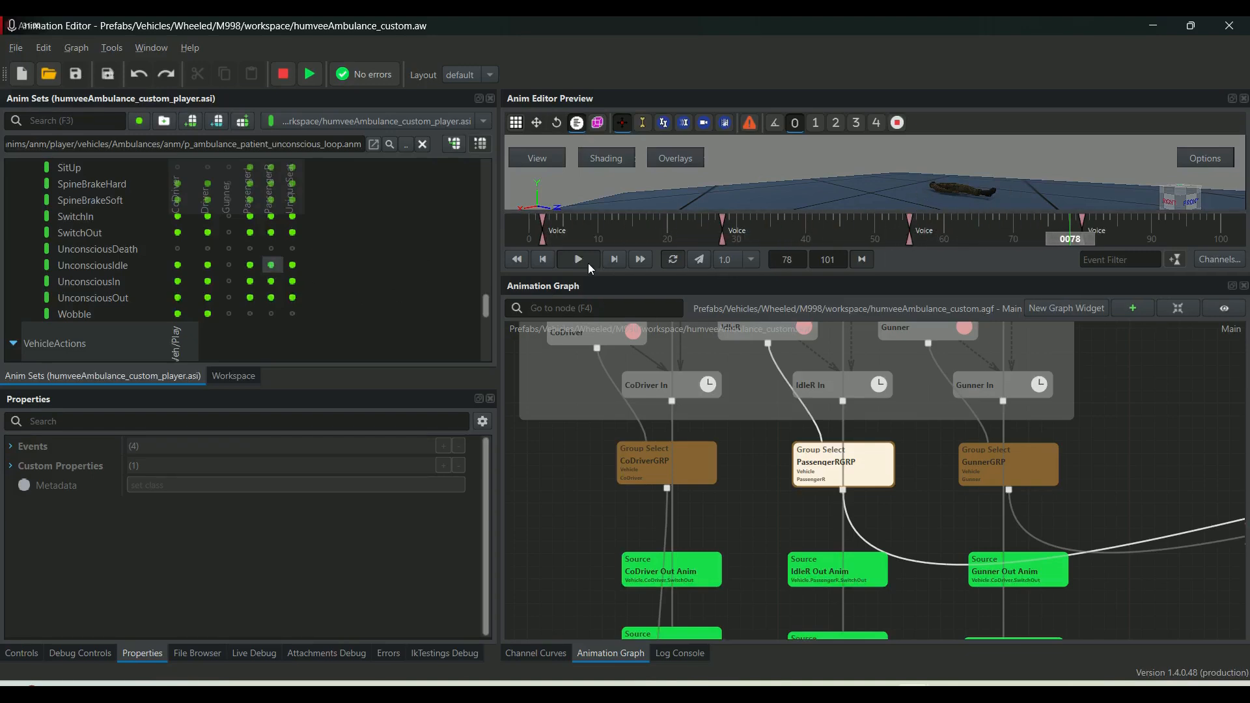
scroll(370, 303, up, 4)
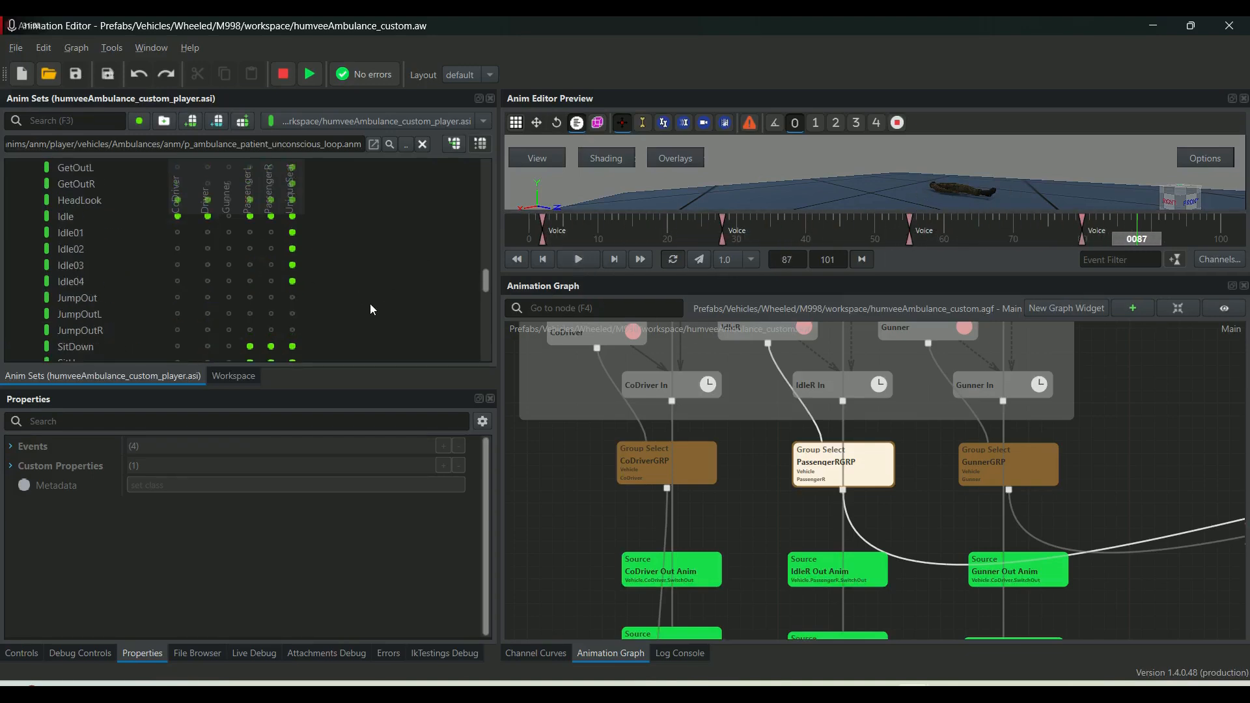
click(269, 216)
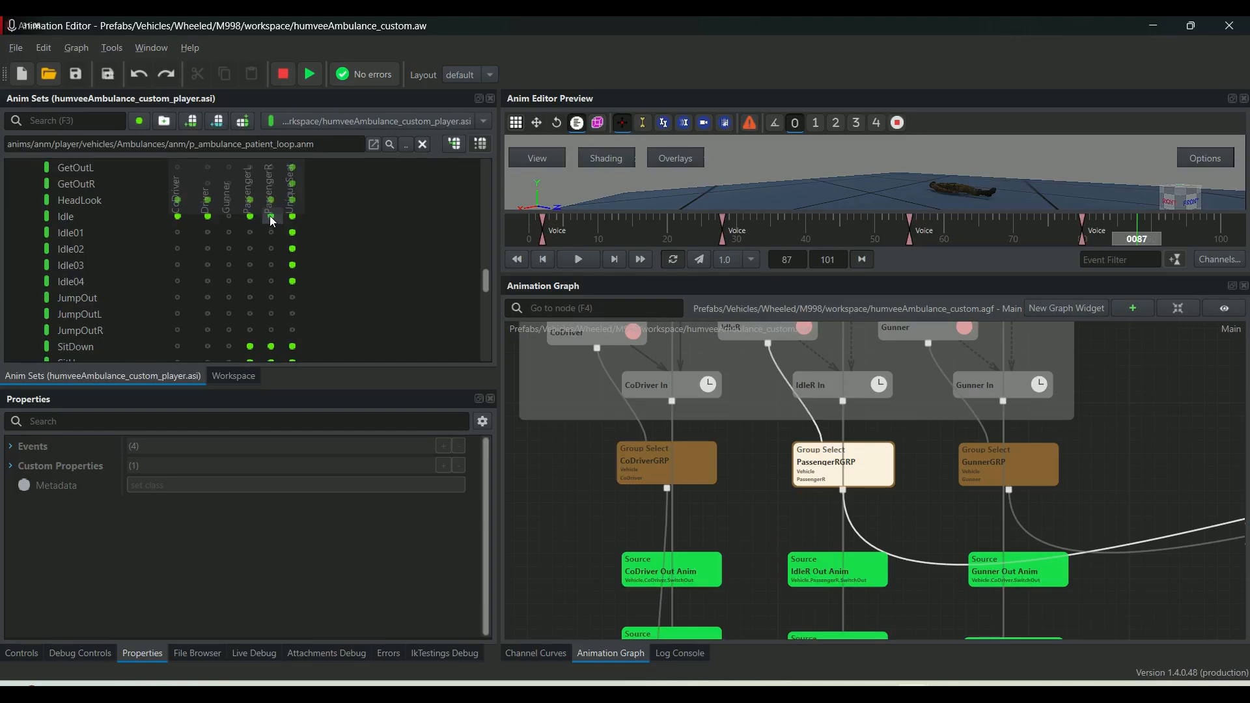
right_click(271, 217)
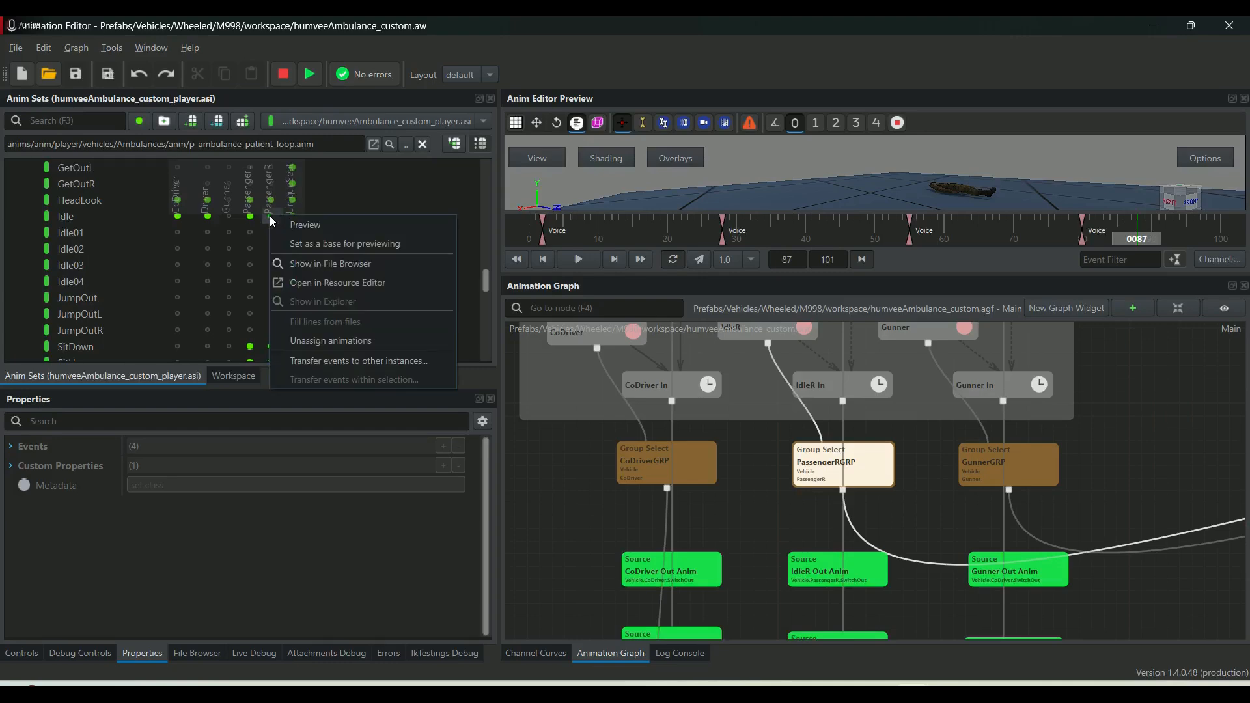
click(349, 266)
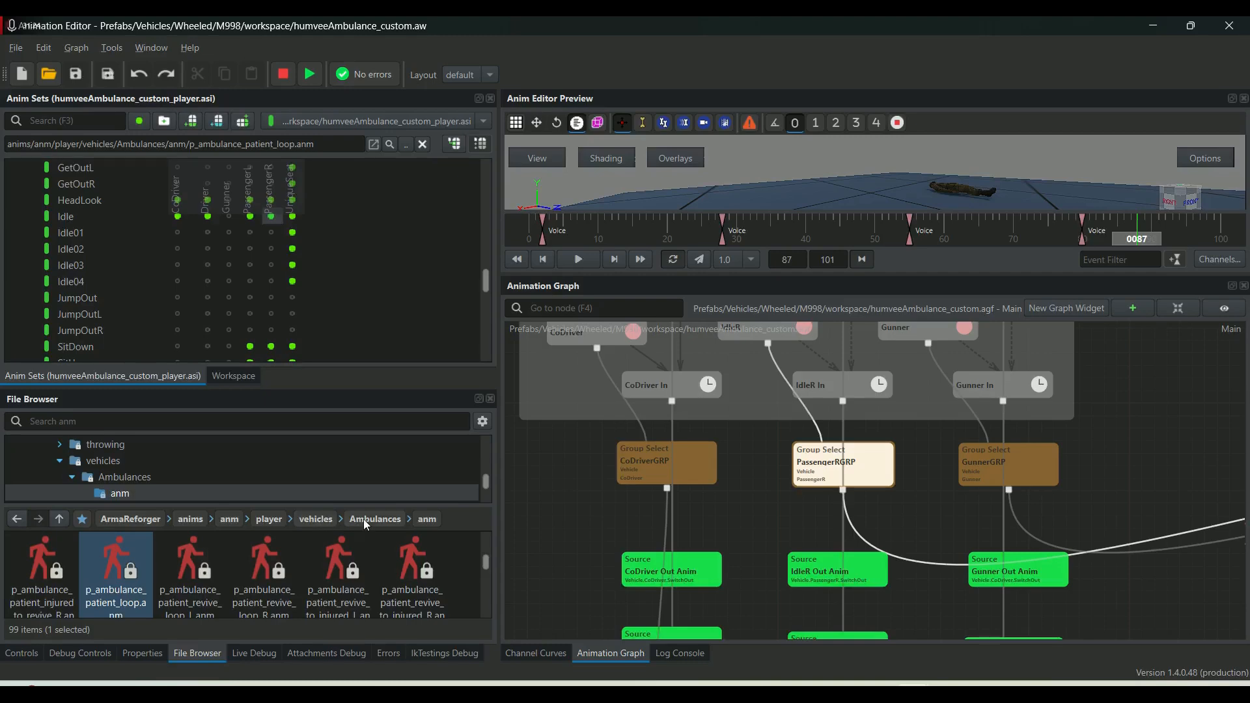
right_click(117, 553)
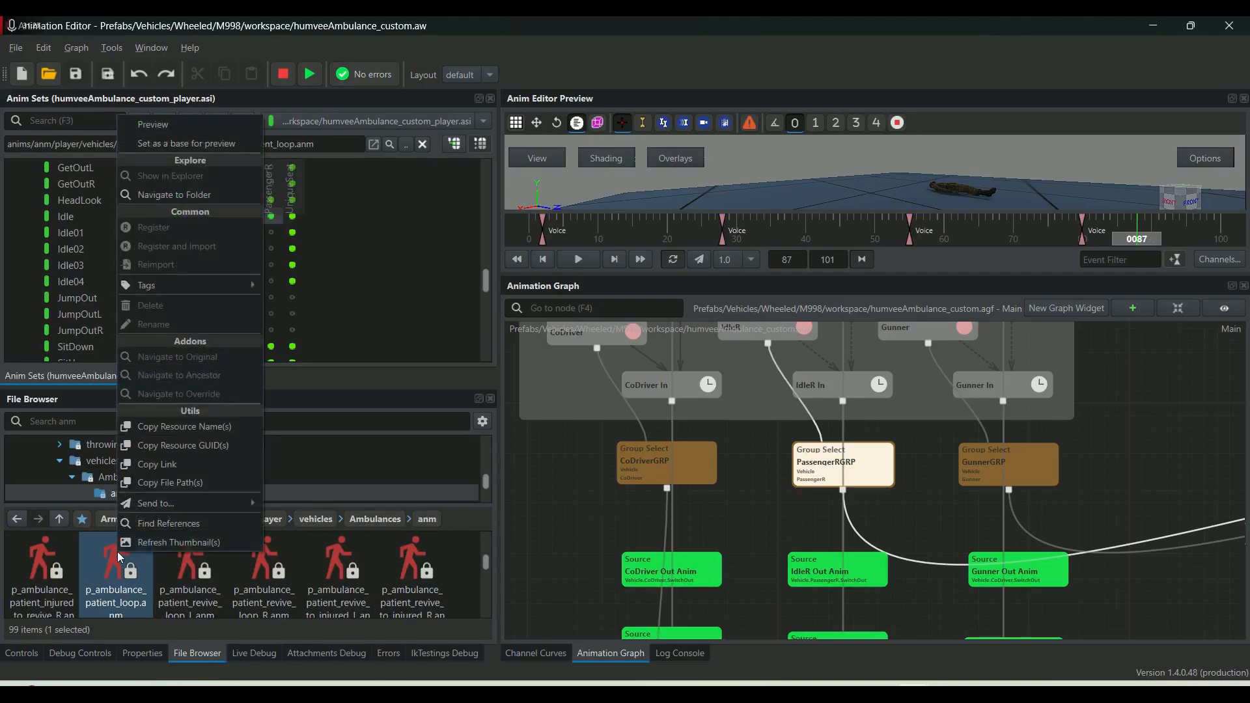
click(187, 446)
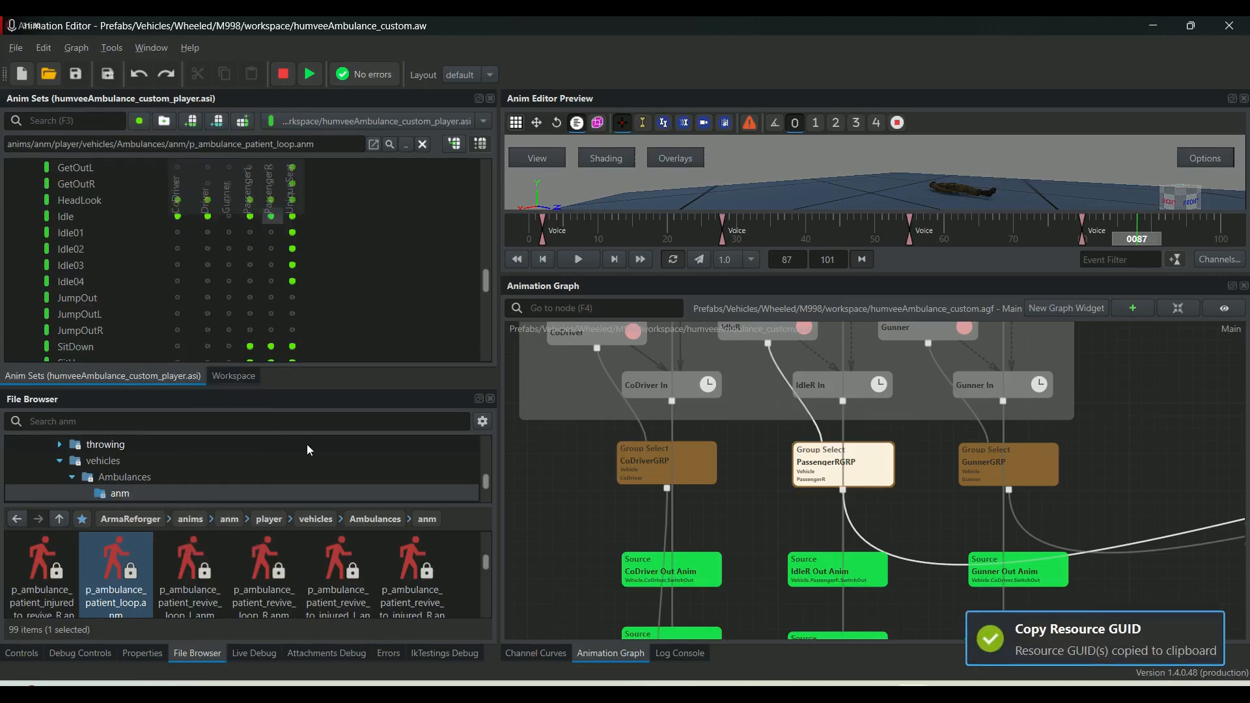
Switch to the M151Jeep_custom animation workspace and check the group and column set on its PassengerRGRP node.
mouse_move(898, 696)
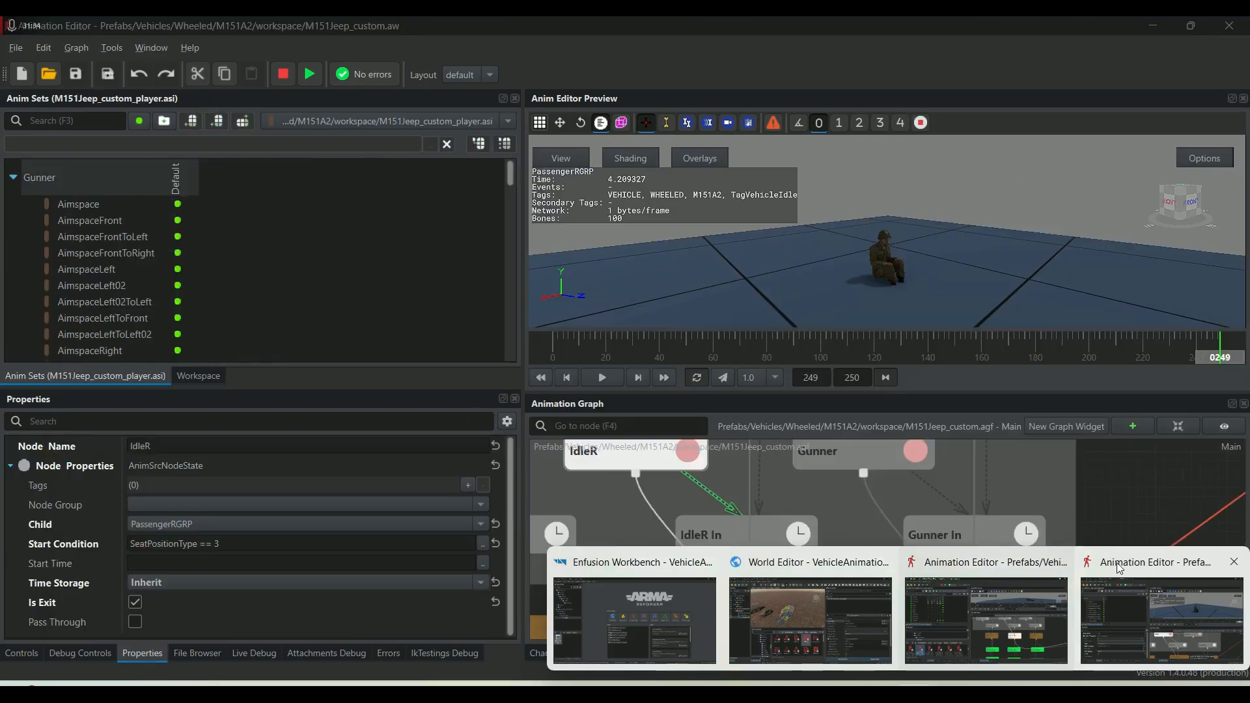
click(1120, 568)
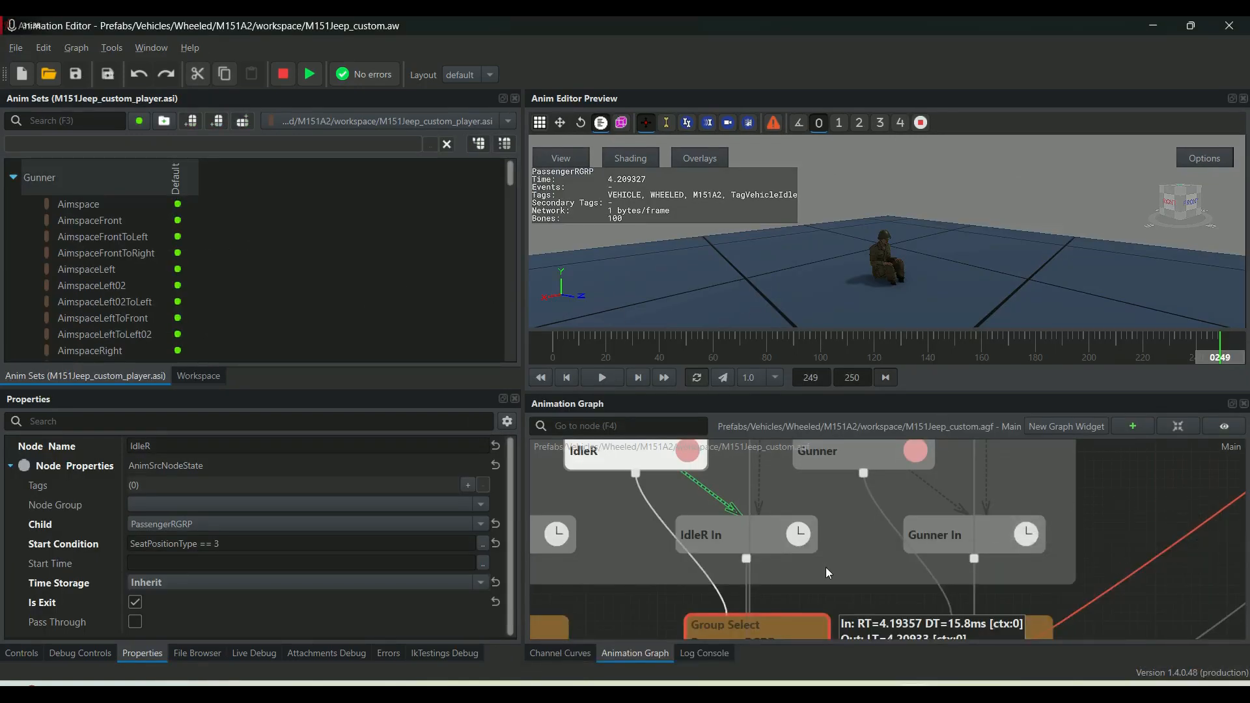
scroll(853, 535, down, 5)
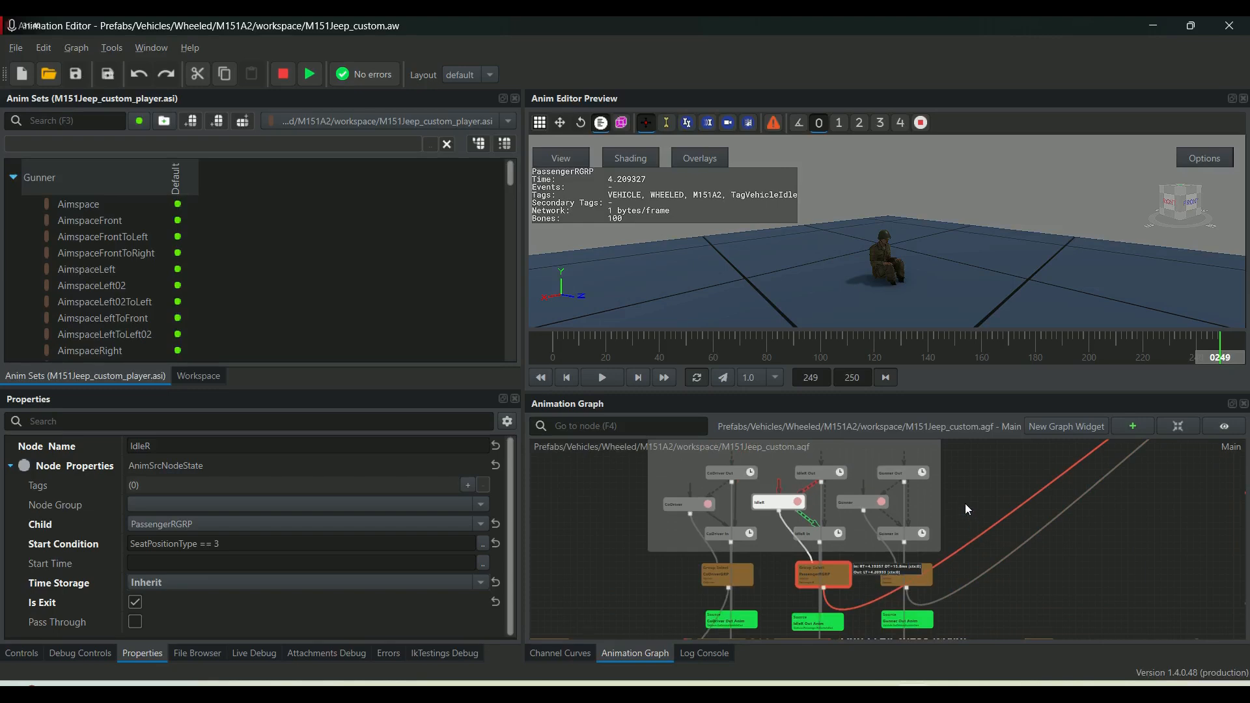
scroll(830, 535, up, 3)
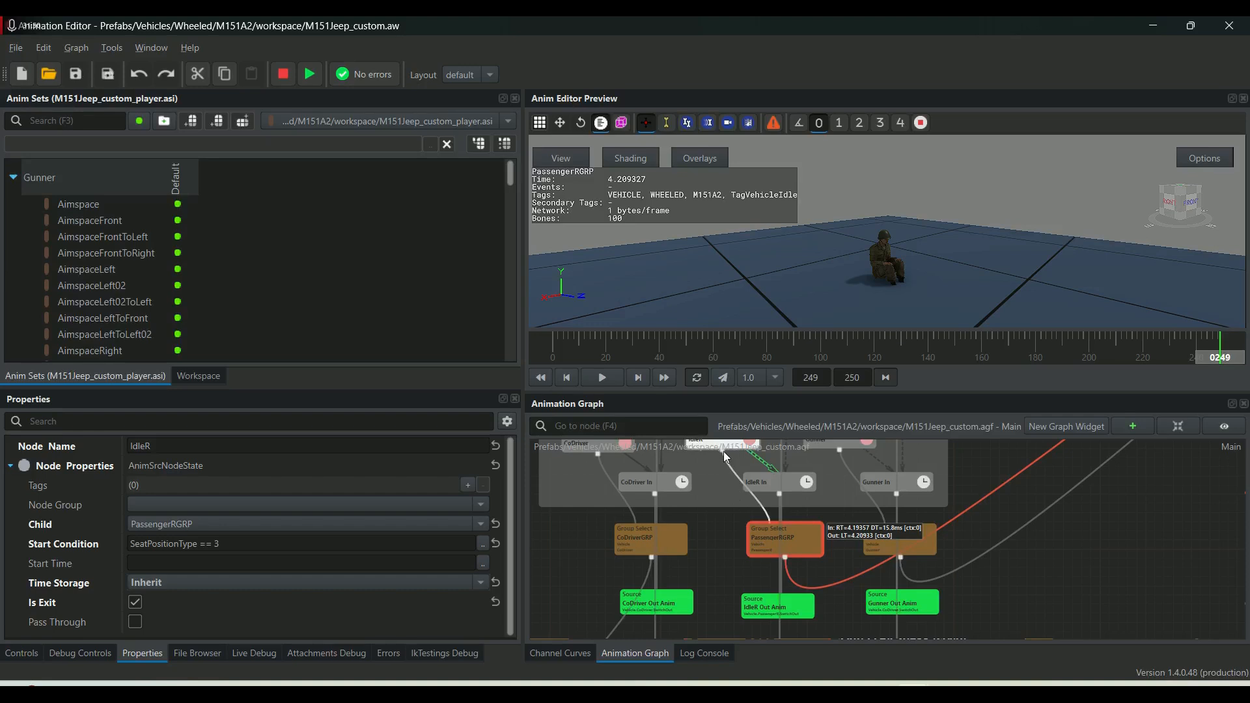
click(770, 547)
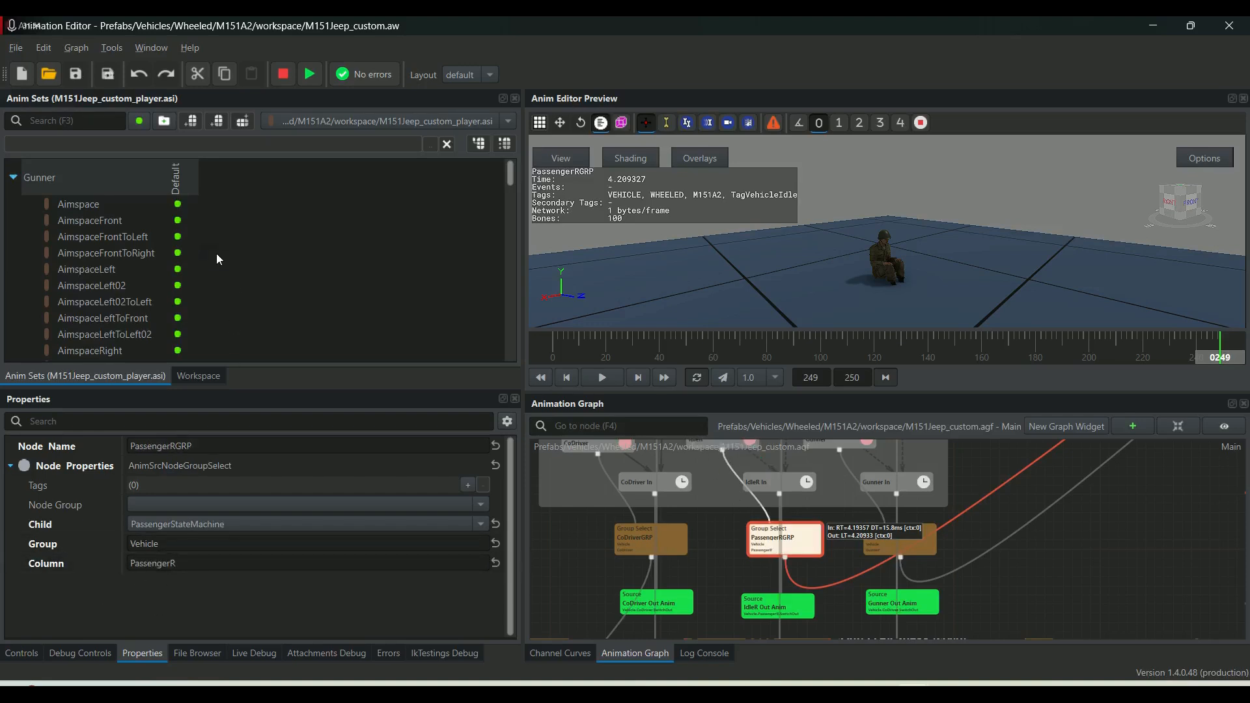
Assign p_ambulance_patient_loop.anm to the Vehicle group's Idle animation in the PassengerR column, finding it by the copied GUID, and save the workspace.
scroll(251, 268, down, 5)
scroll(251, 270, down, 5)
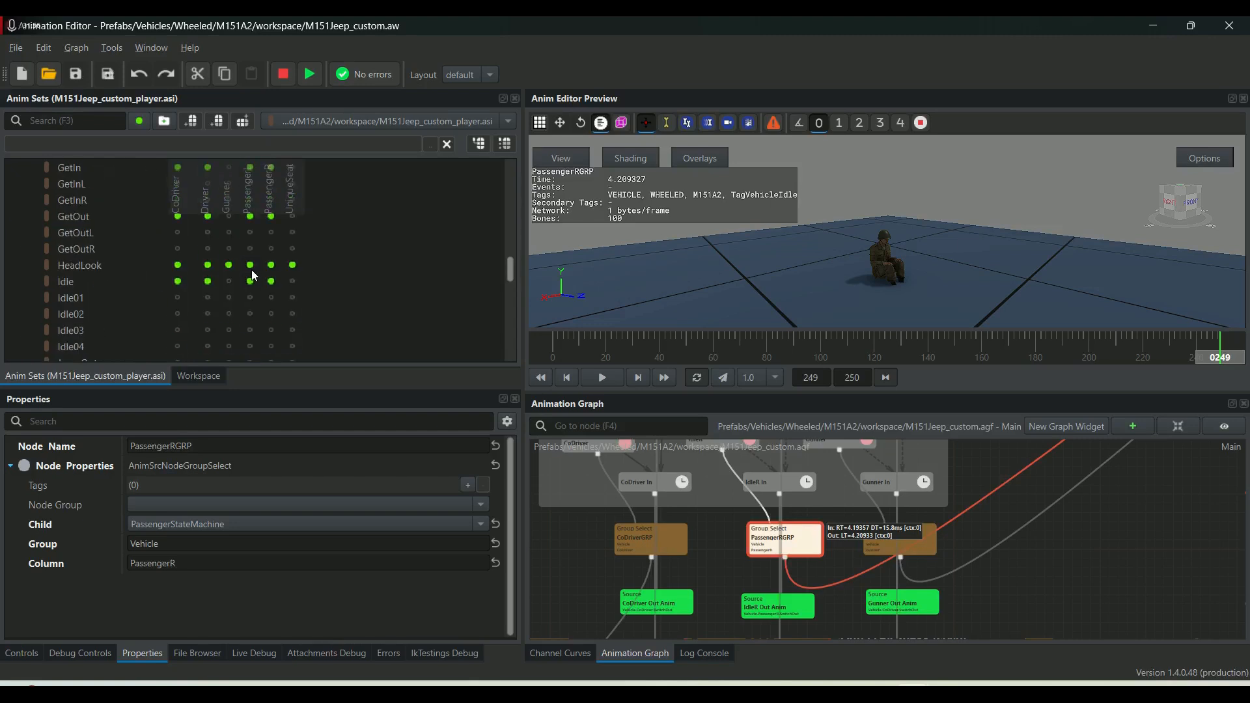
click(72, 281)
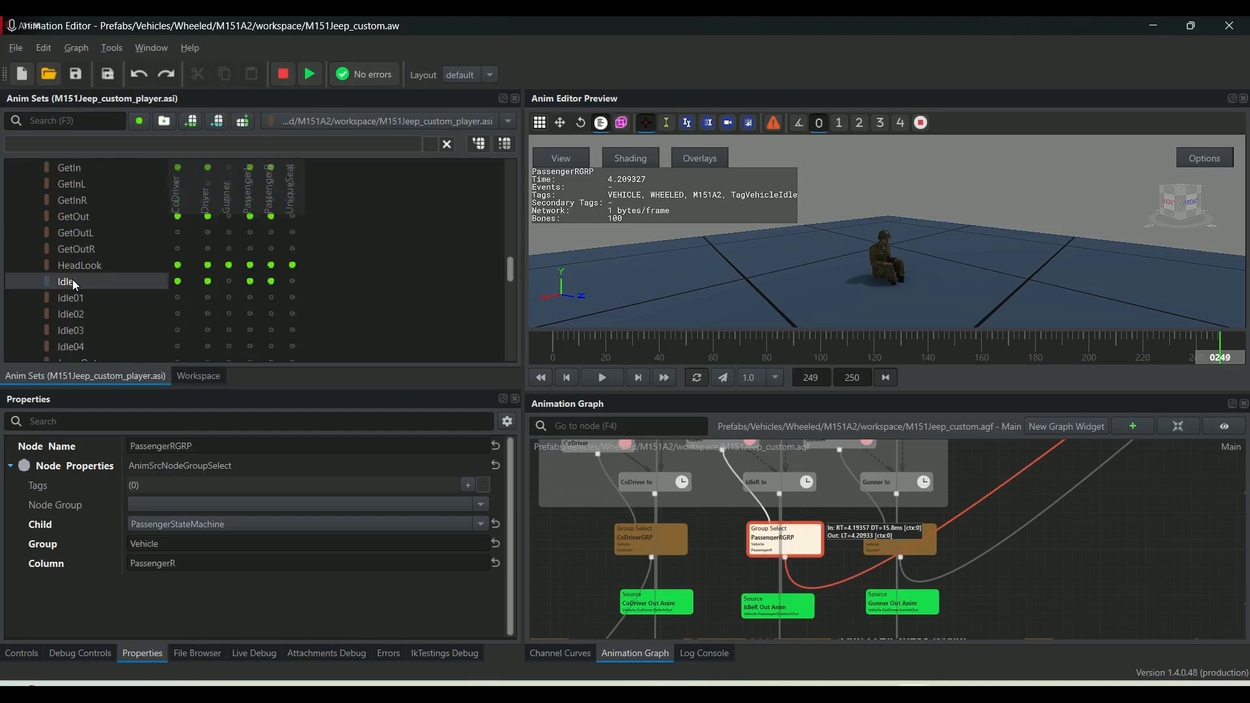
click(271, 281)
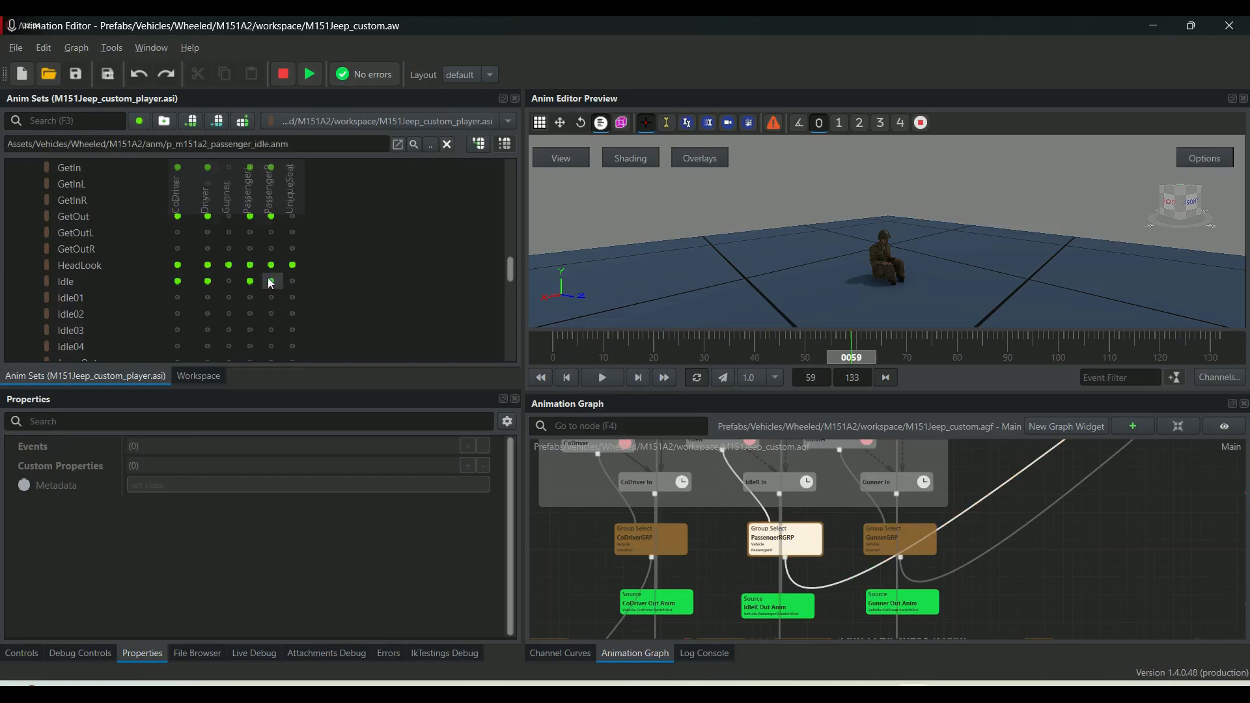
click(317, 143)
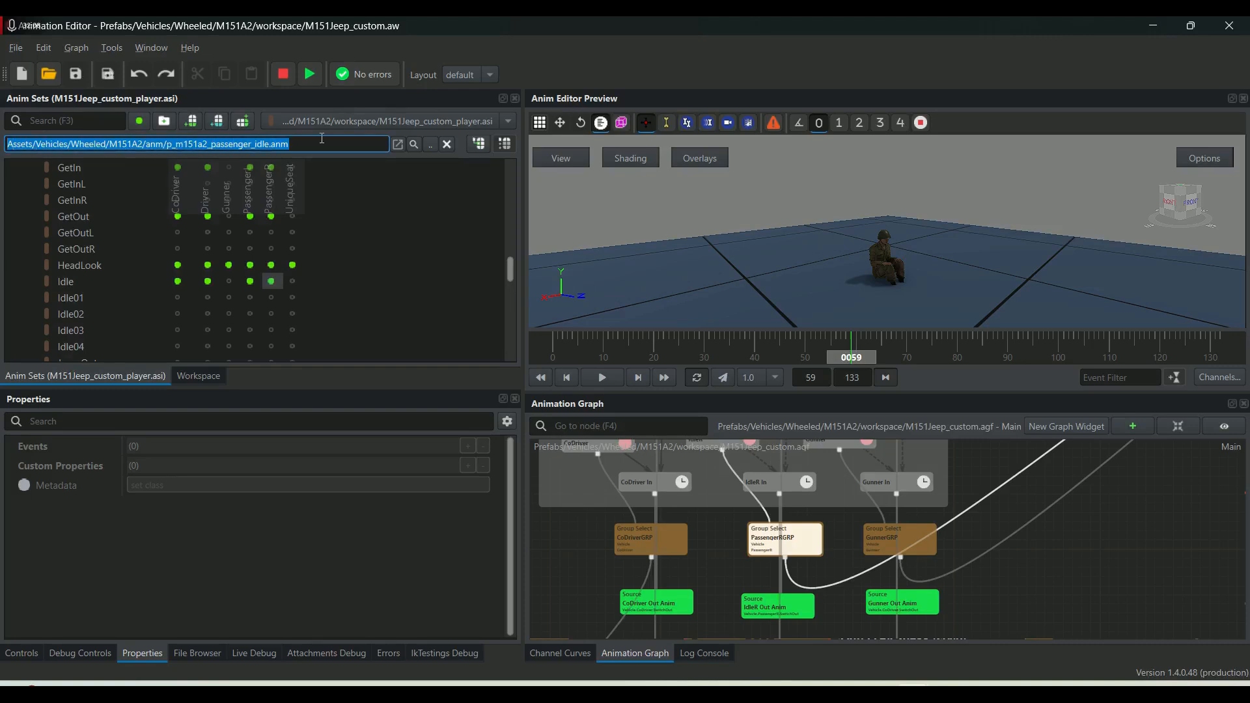
click(432, 145)
right_click(500, 105)
click(519, 182)
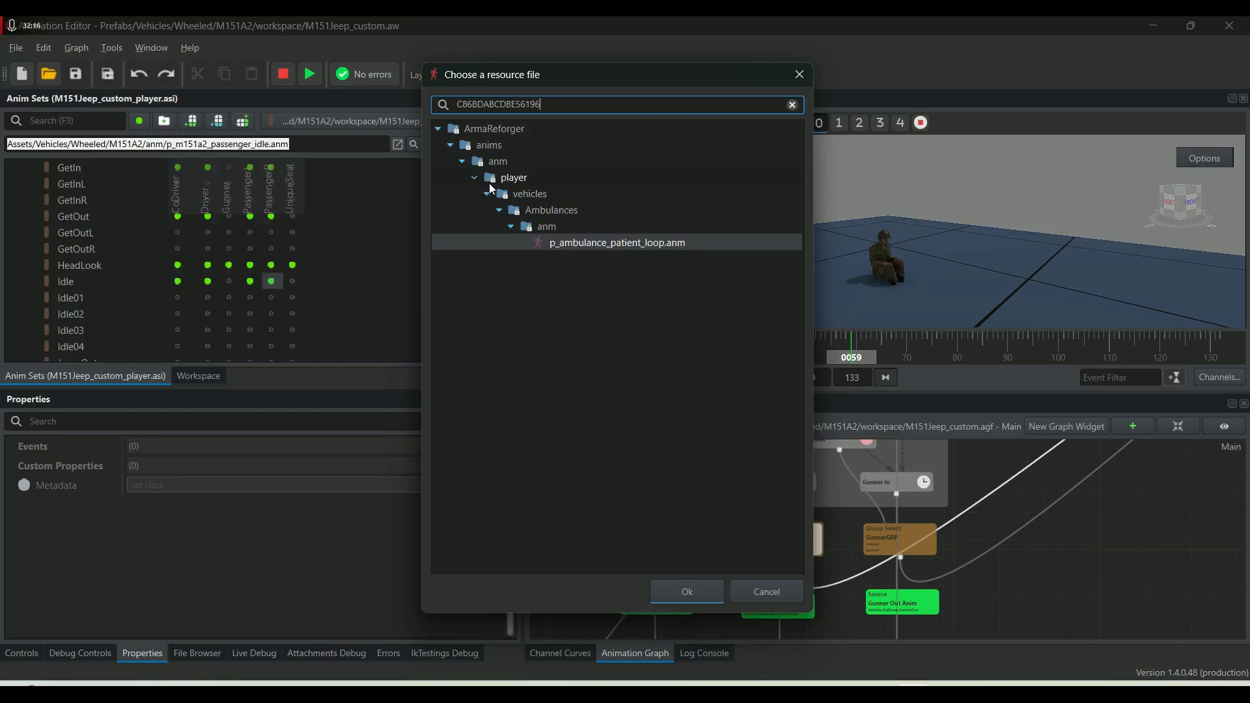
click(568, 252)
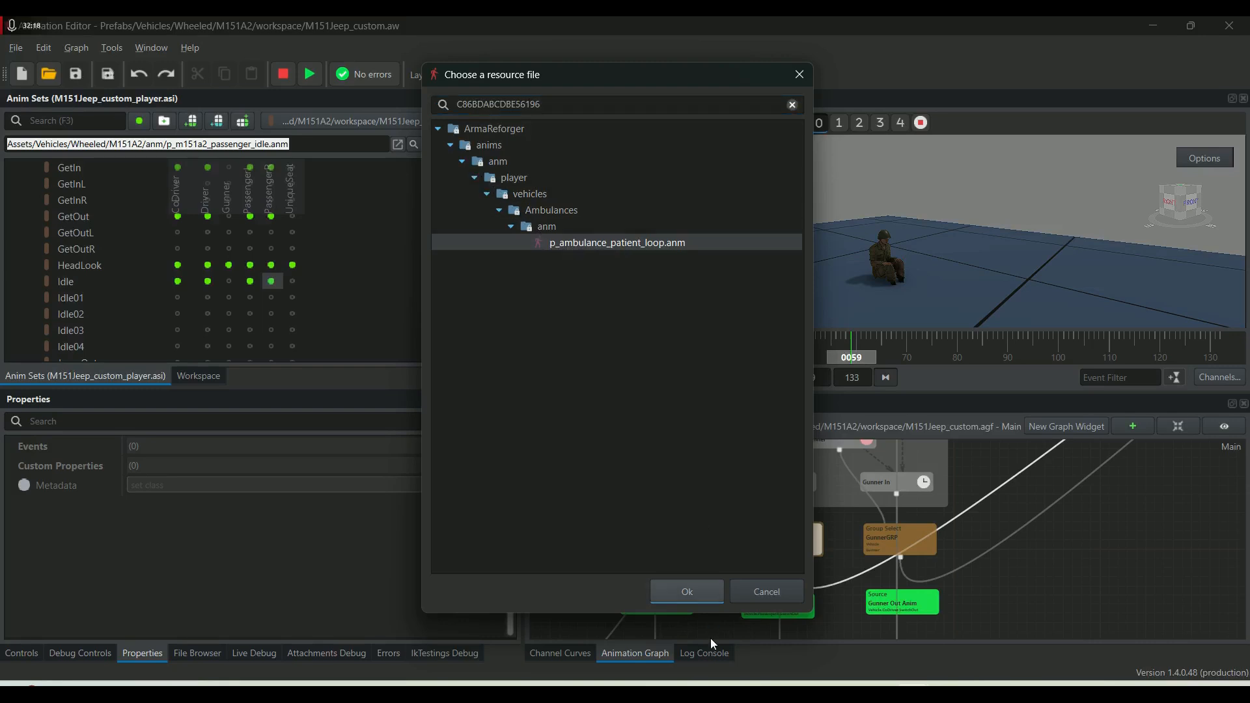
click(687, 592)
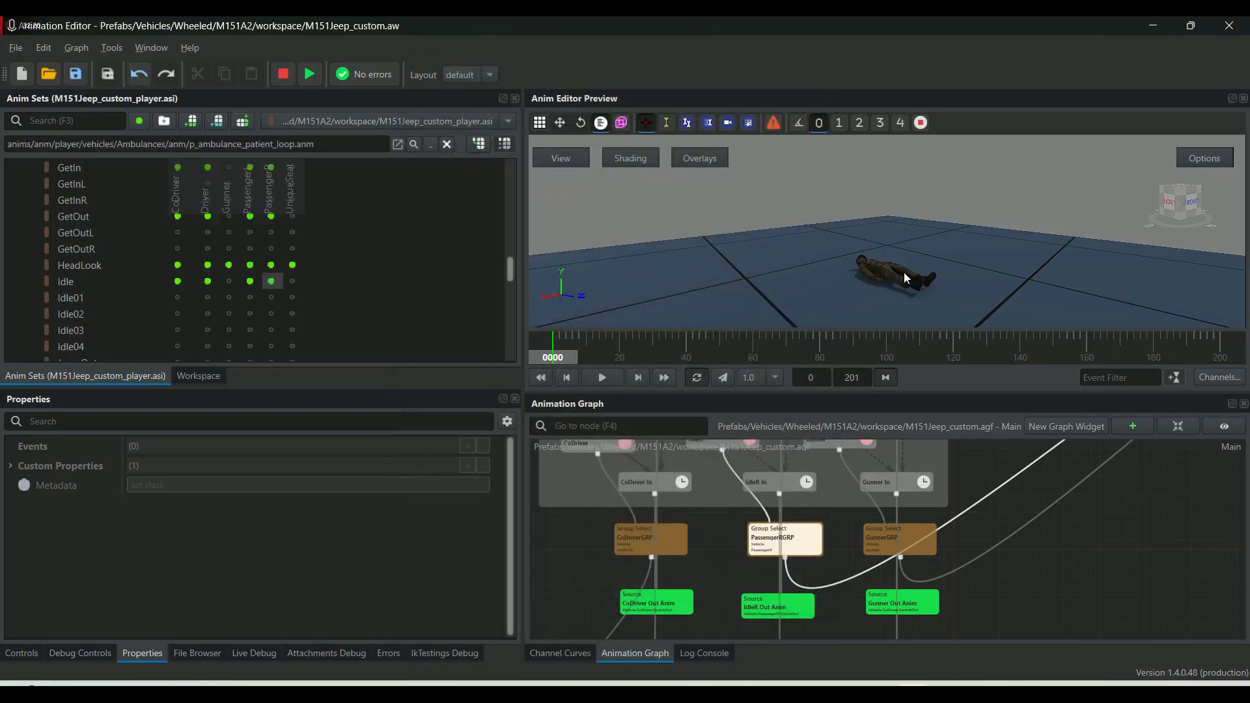
click(75, 73)
Check the properties of the IdleR Out Anim source, the PassengerRGRP node and the IdleR state.
click(766, 610)
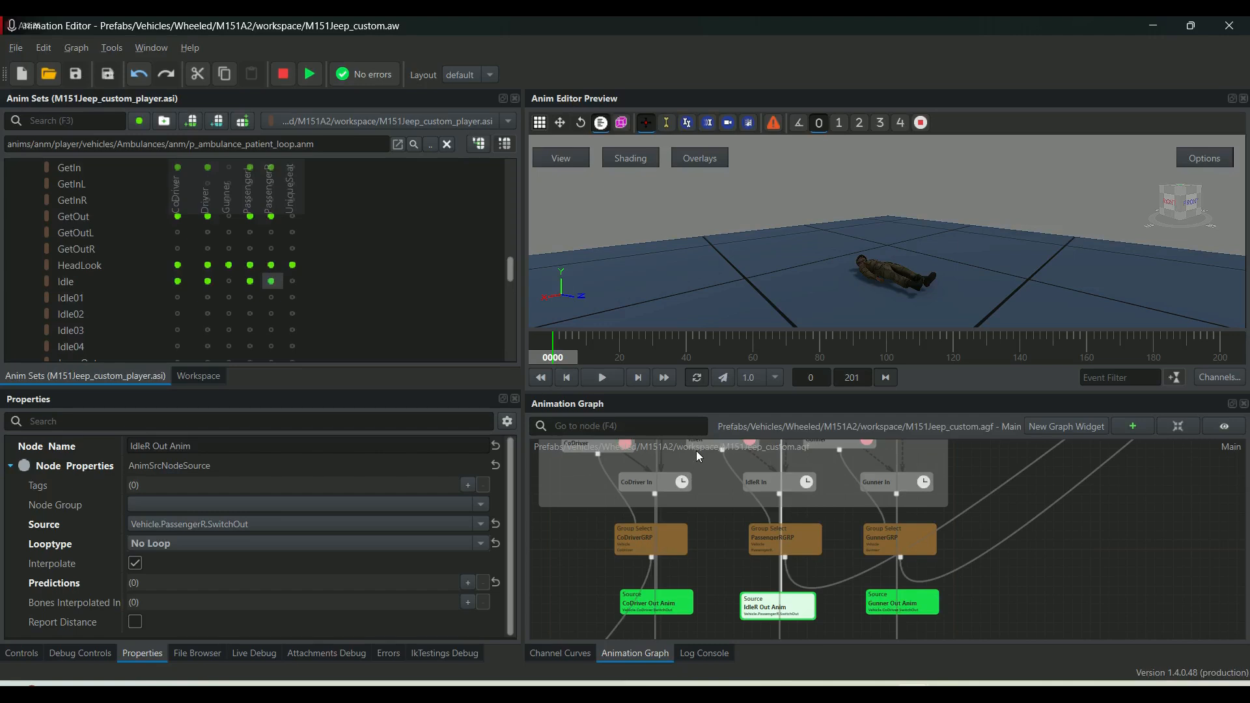
click(770, 540)
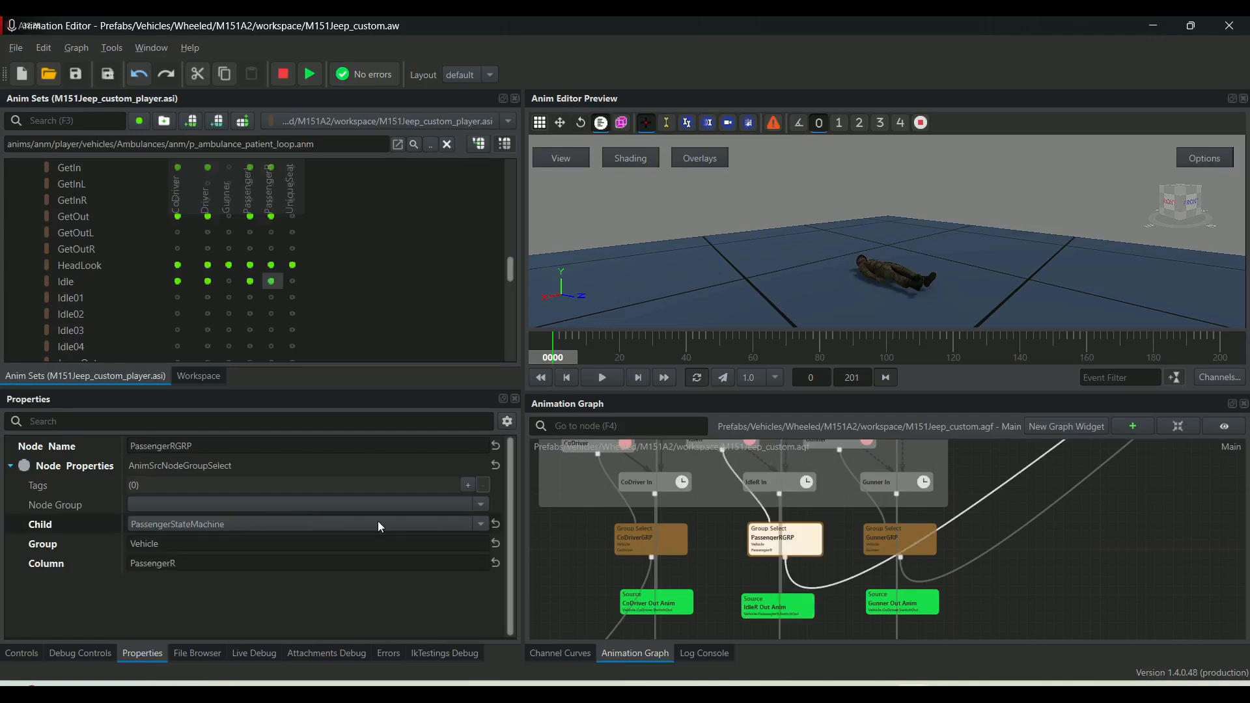
click(713, 445)
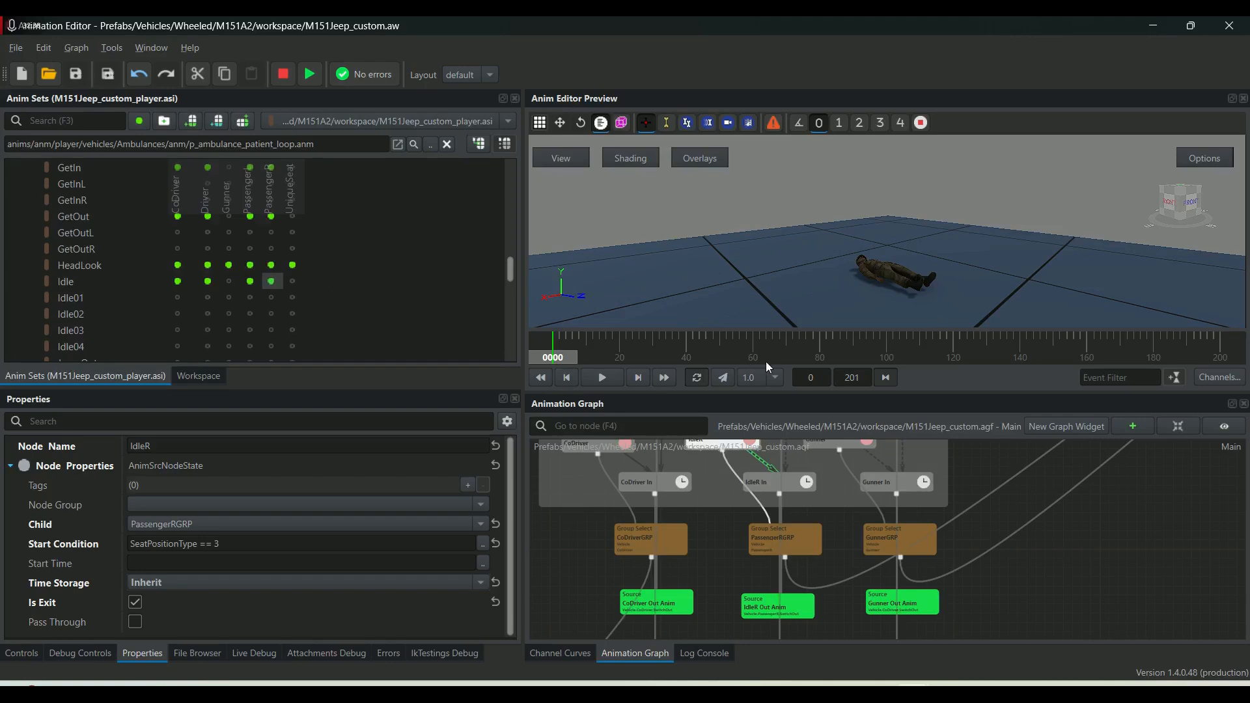
Switch to the World Editor, show the M151A2 jeep's VehicleAnimationComponent at the M151A2_transport.et (VehicleAnimationTutorial) prefab level, and save the world.
mouse_move(866, 684)
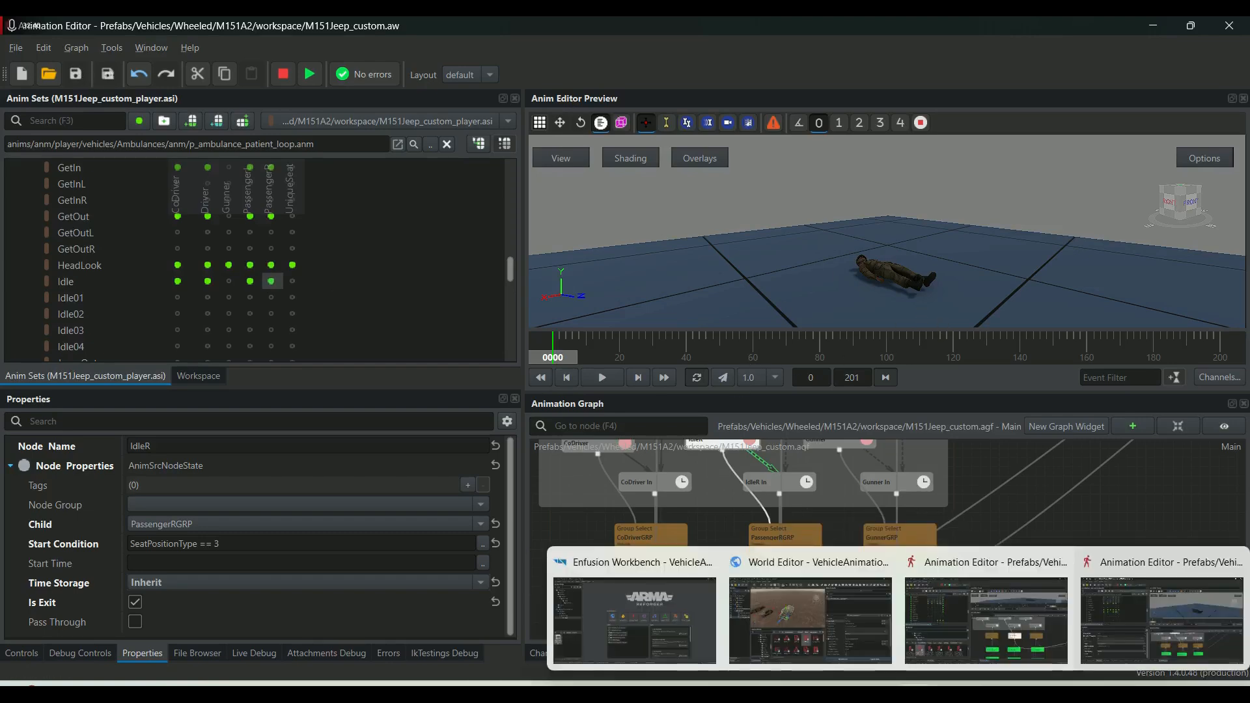
click(793, 569)
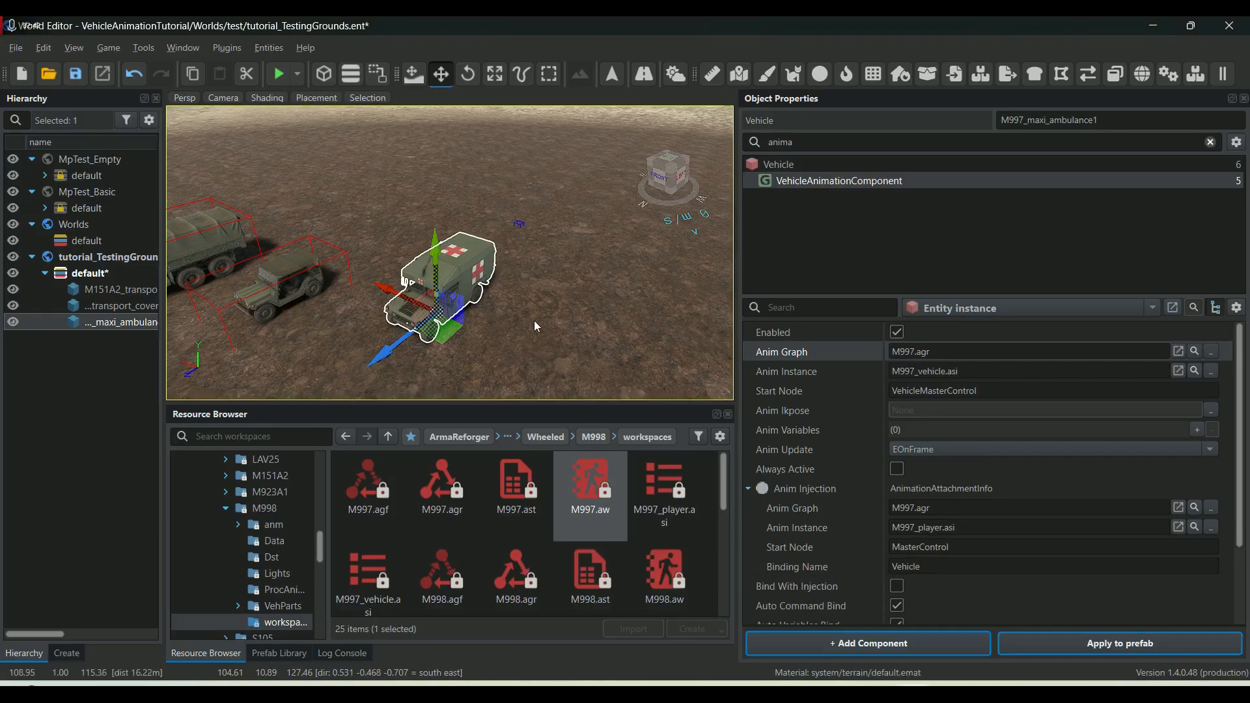
key(w)
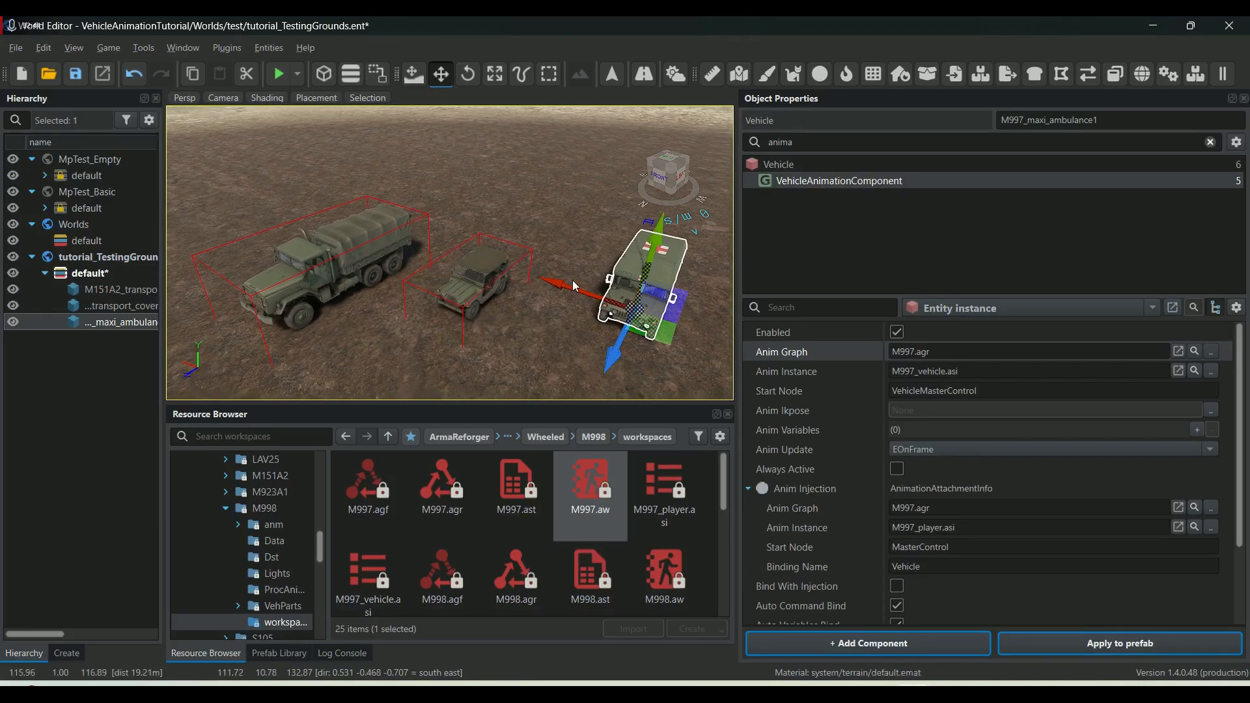
key(s)
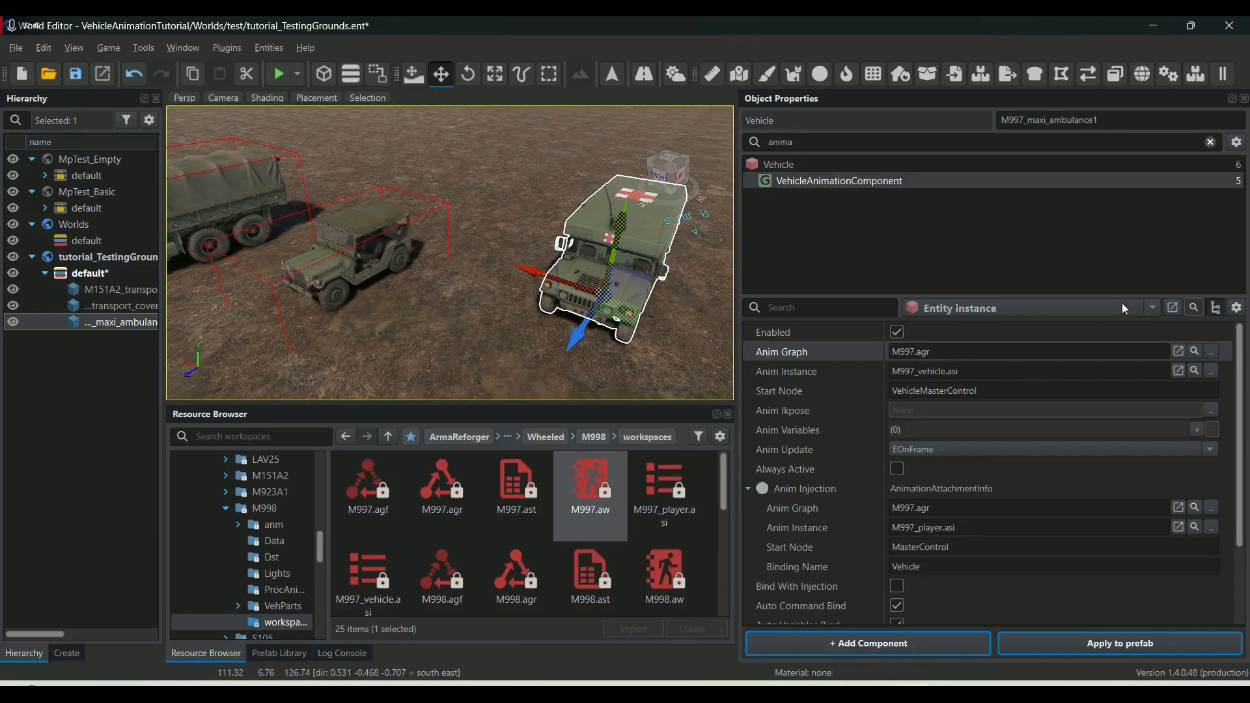
click(389, 245)
click(1152, 309)
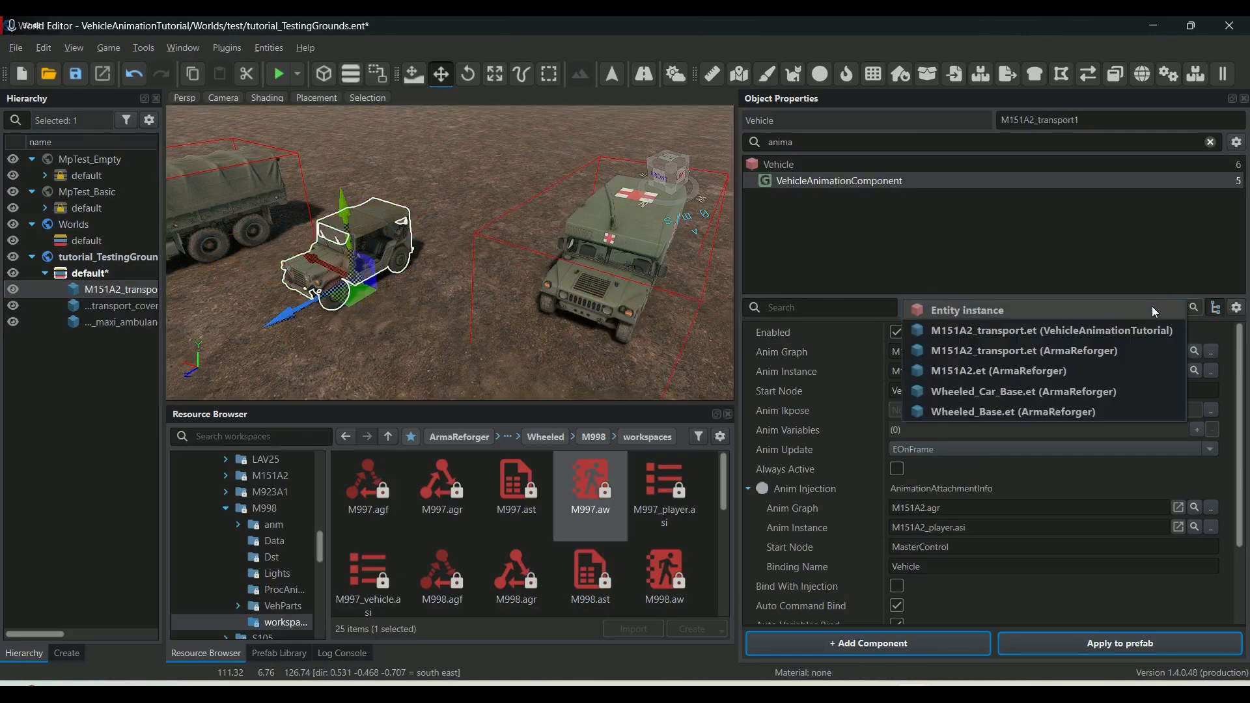
click(924, 334)
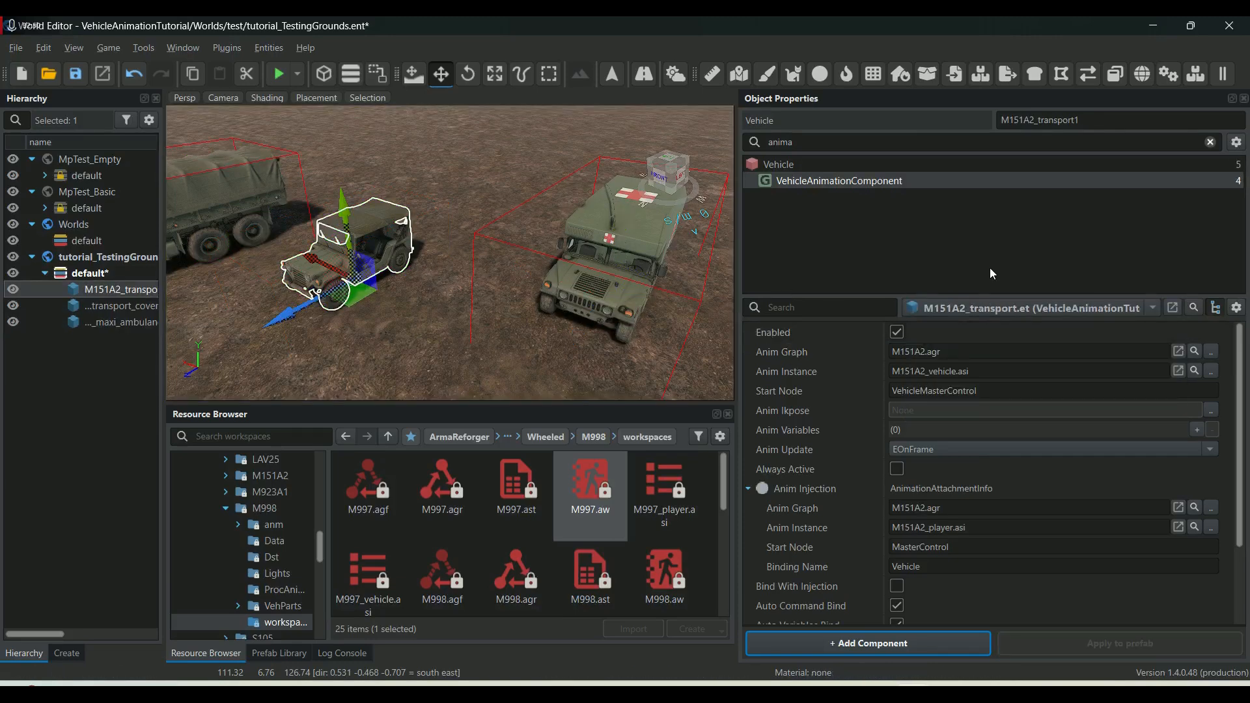
click(76, 73)
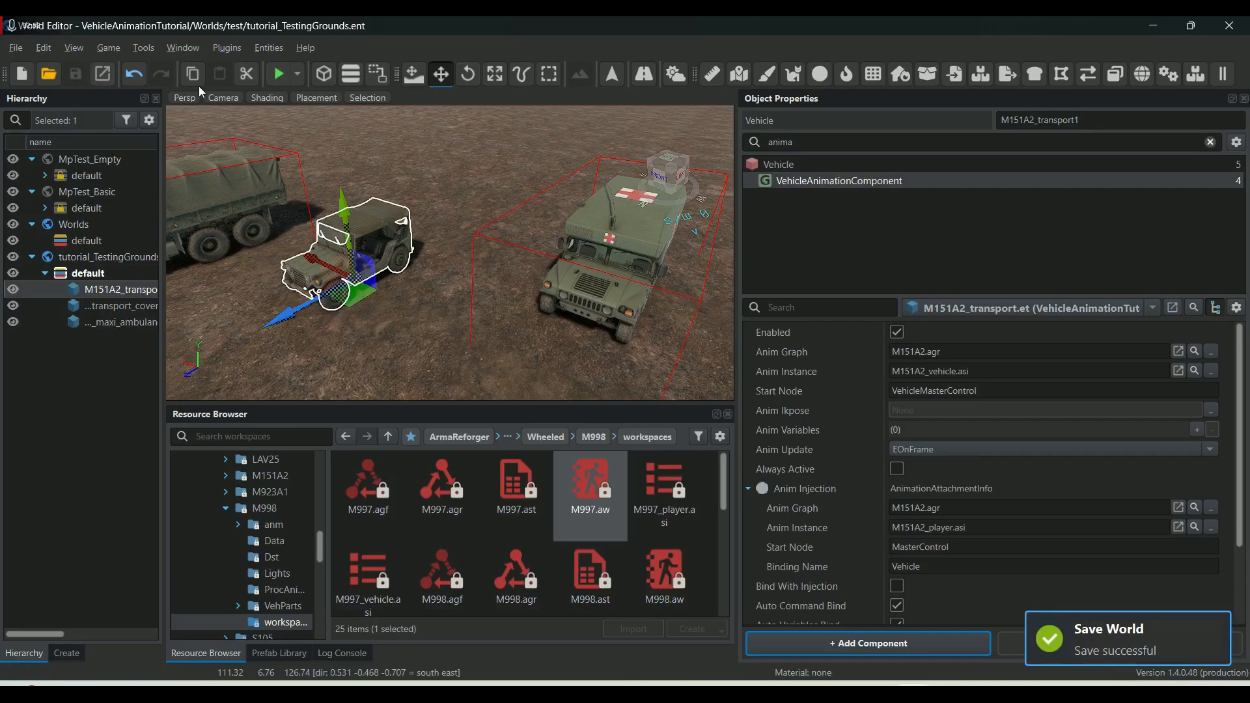
Play-test the world by boarding the M151A2 jeep and checking the seated character's pose in third person, and return to editing.
click(280, 74)
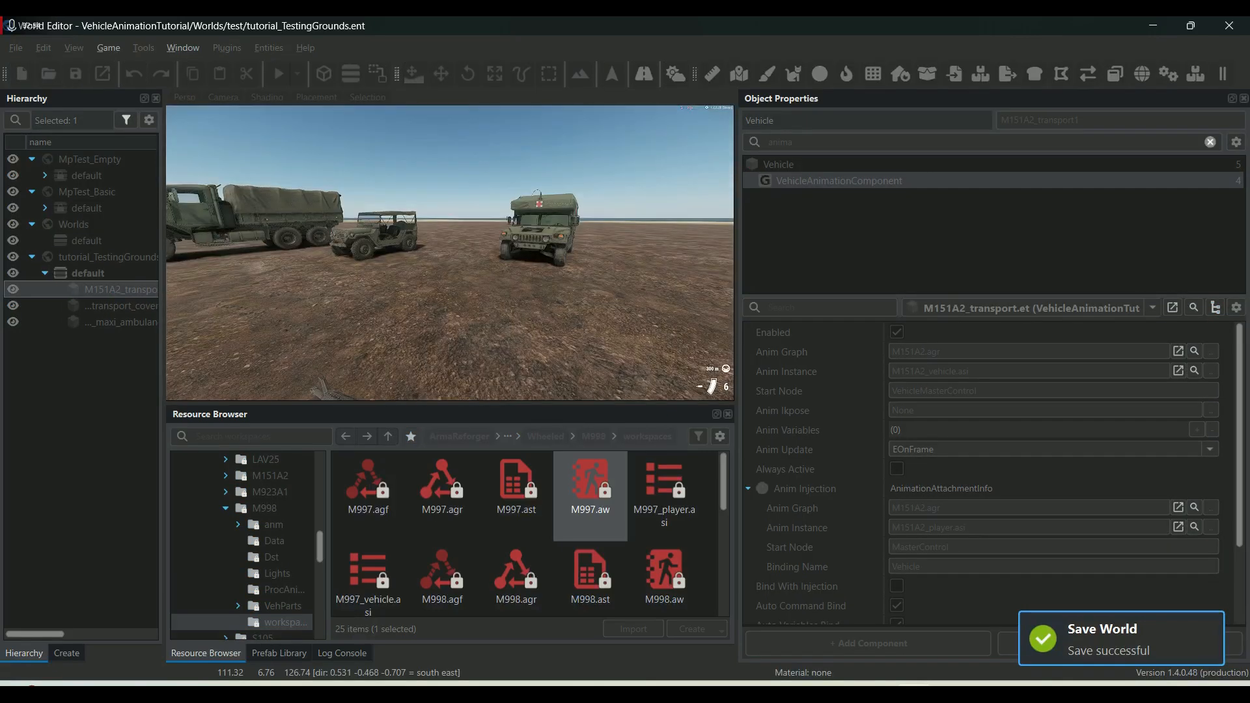
key(w)
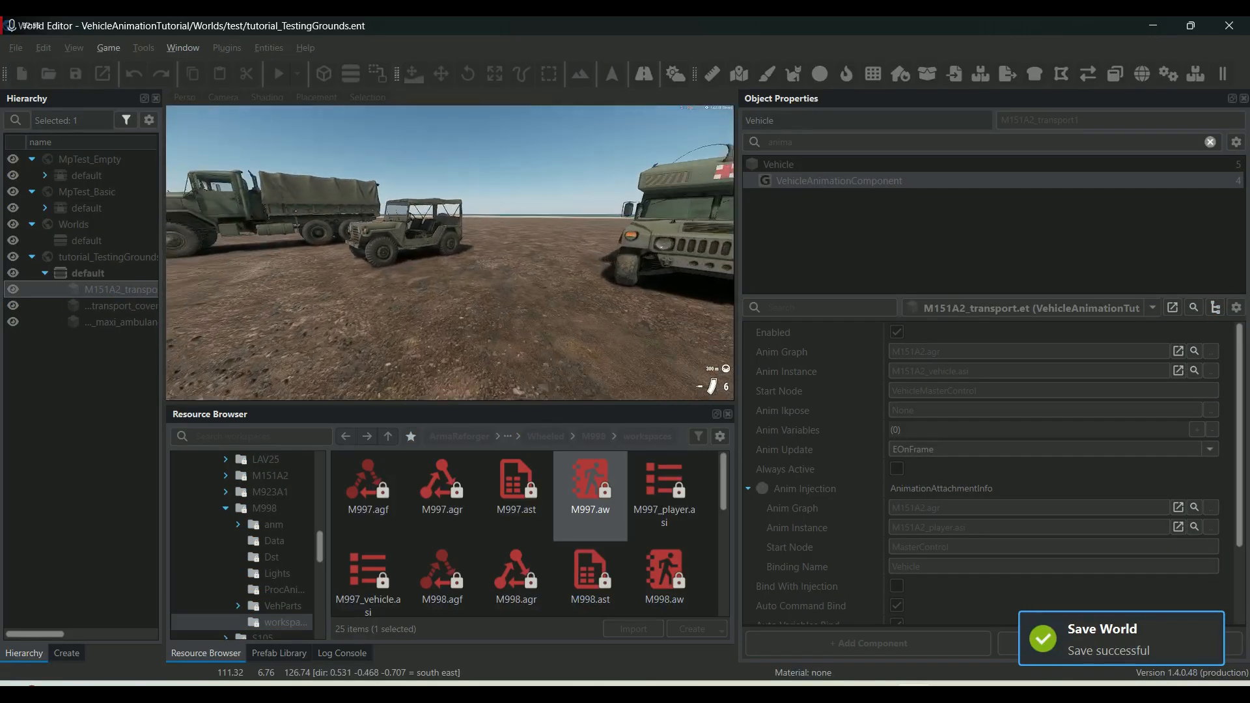
key(w)
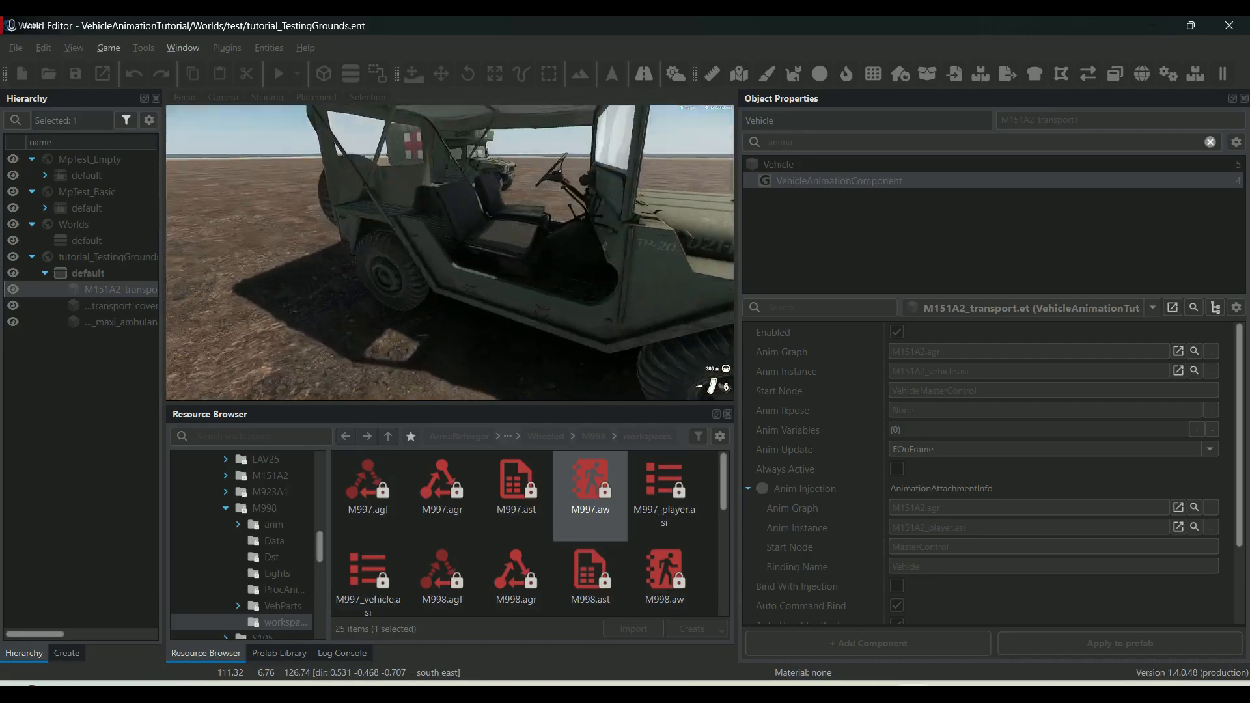
key(f)
key(v)
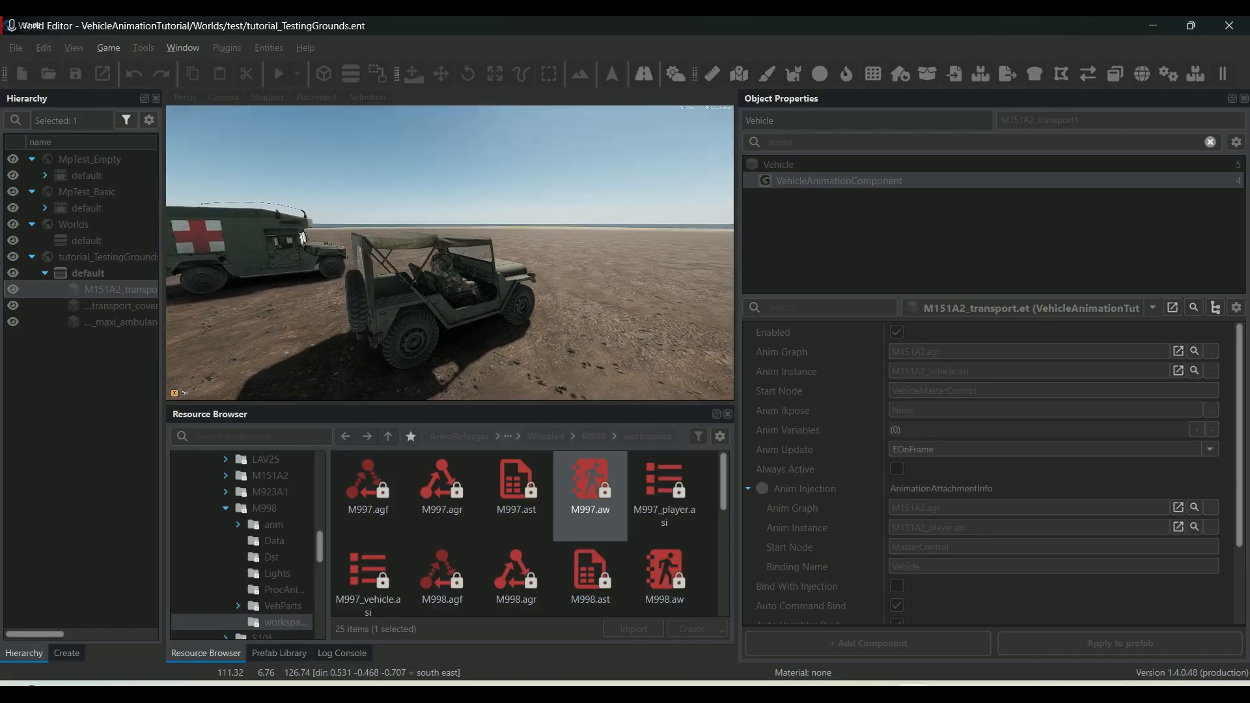
key(Escape)
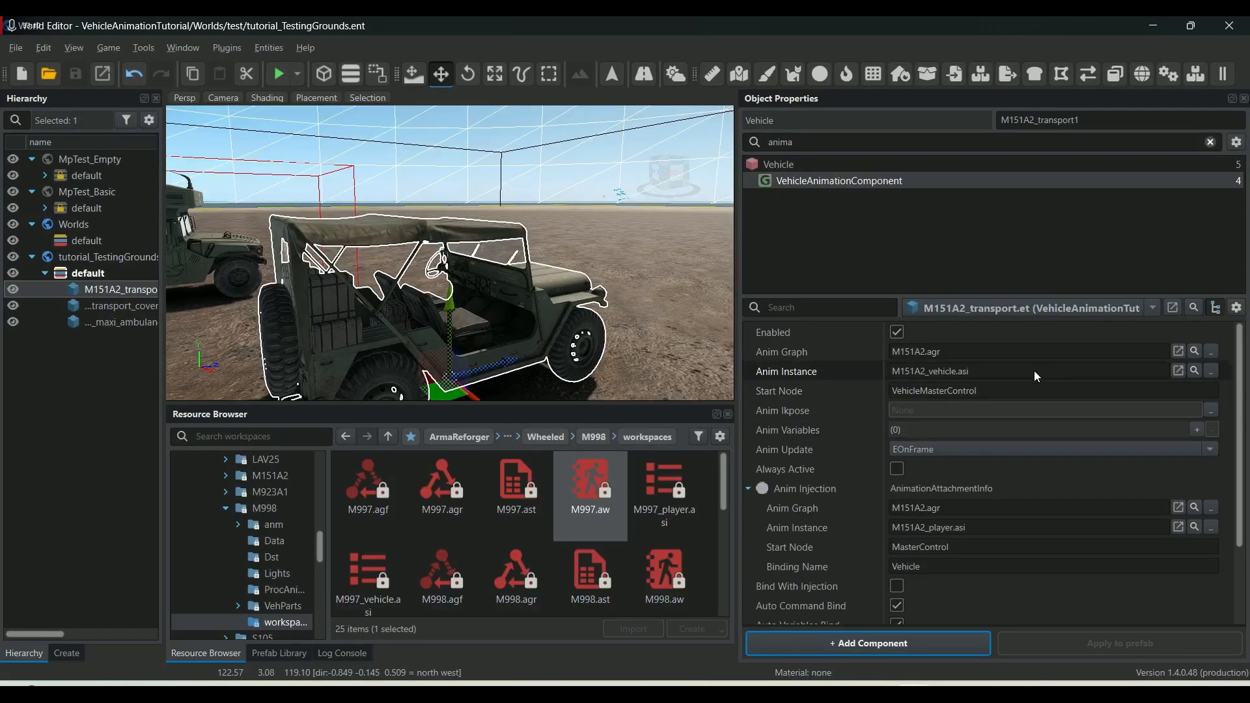
right_drag(623, 313, 540, 339)
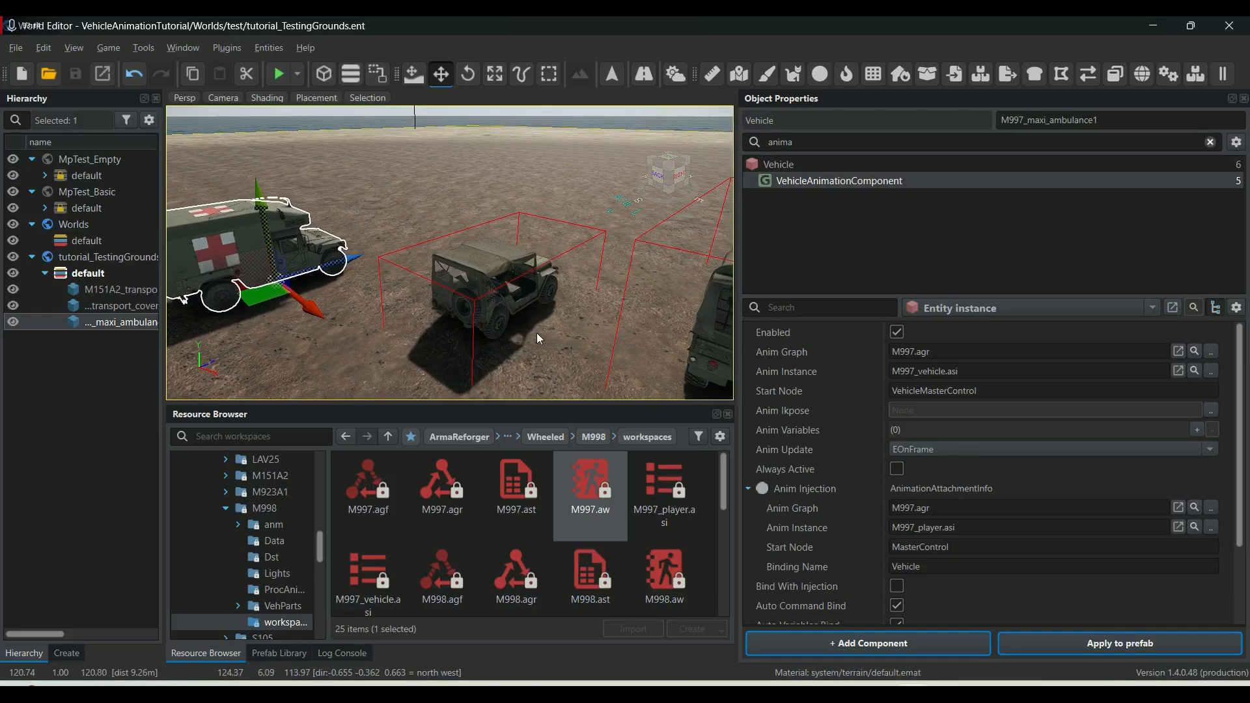
Select the M151A2 jeep, show its component at the M151A2_transport.et (VehicleAnimationTutorial) prefab level, and locate its Anim Graph file in the resources.
click(506, 314)
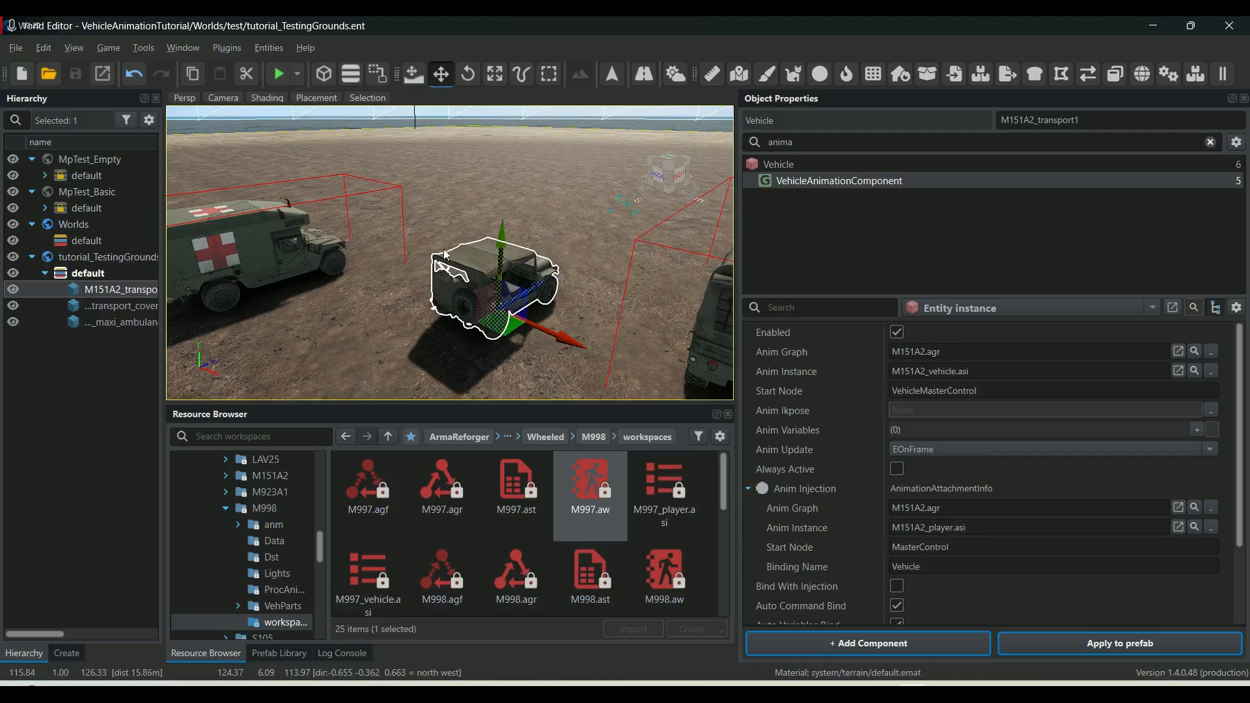
click(1154, 310)
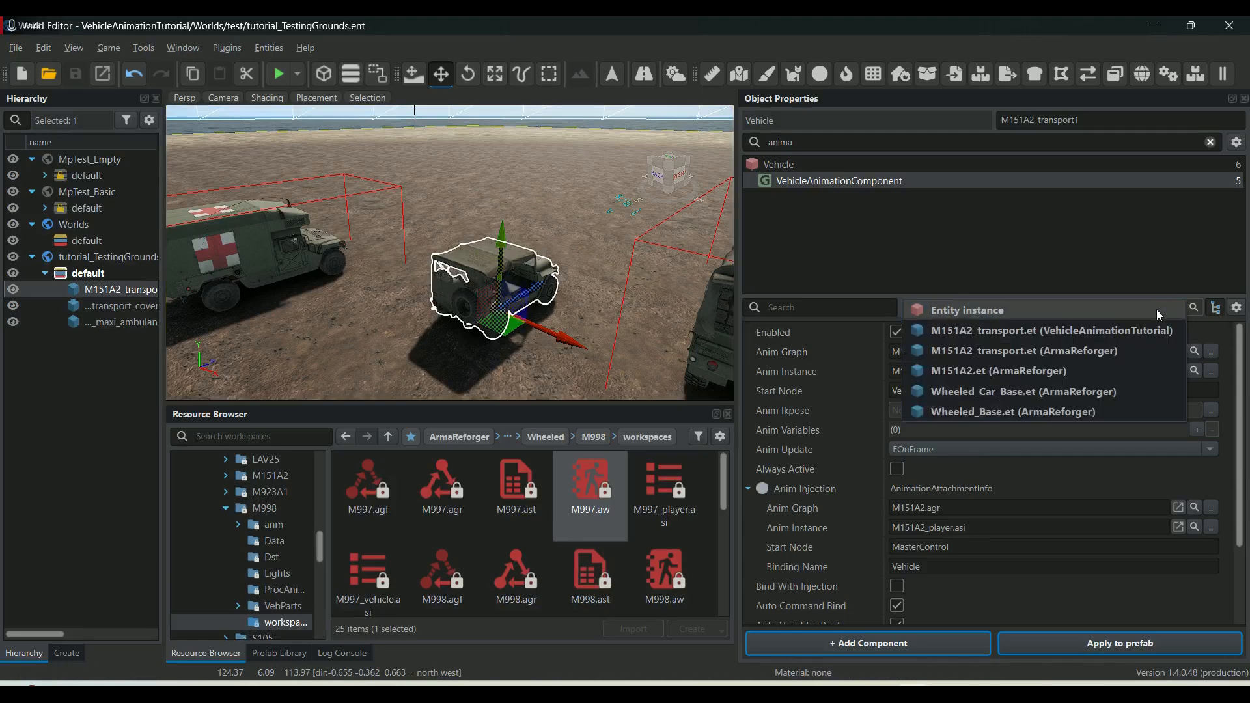
click(1097, 331)
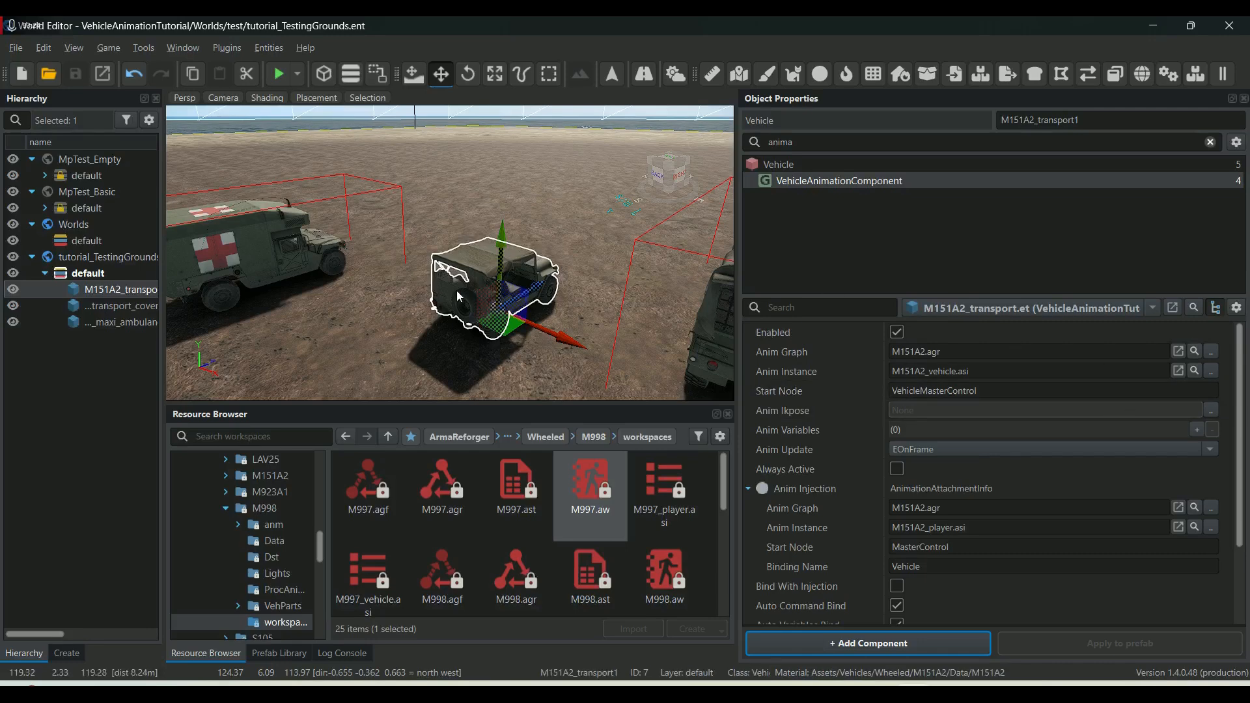
click(1199, 352)
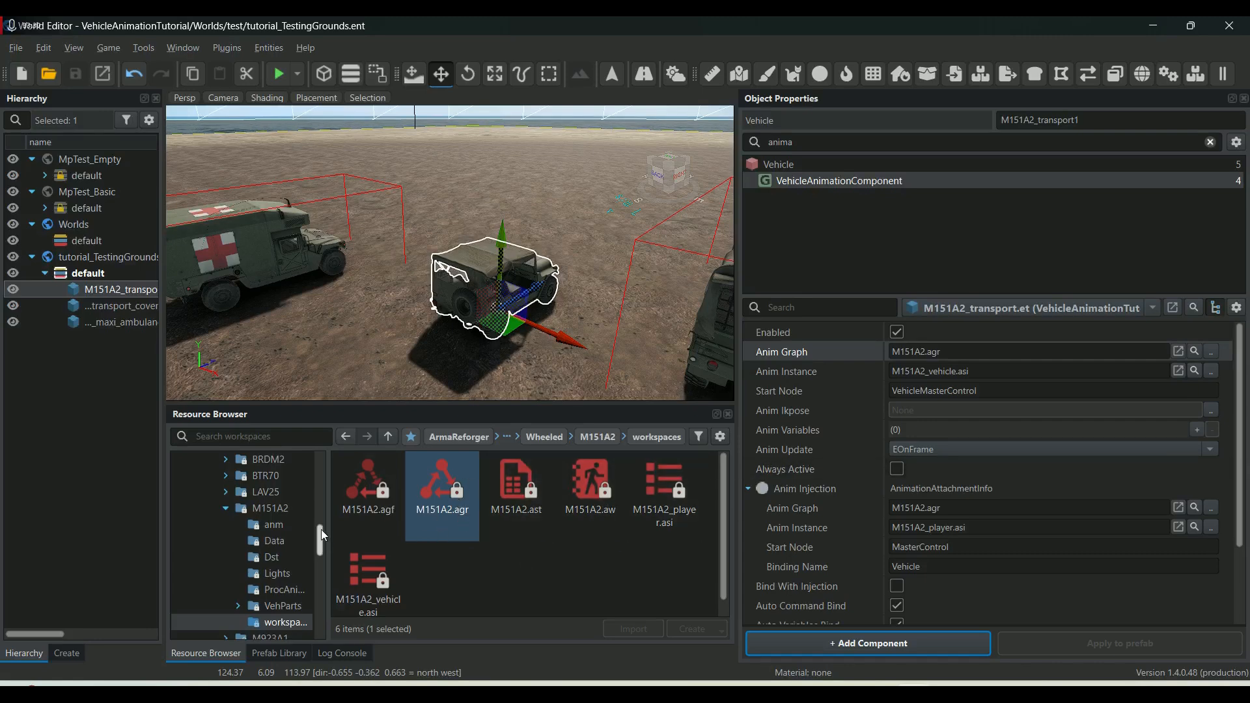
Open the VehicleAnimationTutorial project's Prefabs/Vehicles/Wheeled/M151A2/workspace folder to list the custom jeep animation files.
scroll(225, 509, down, 10)
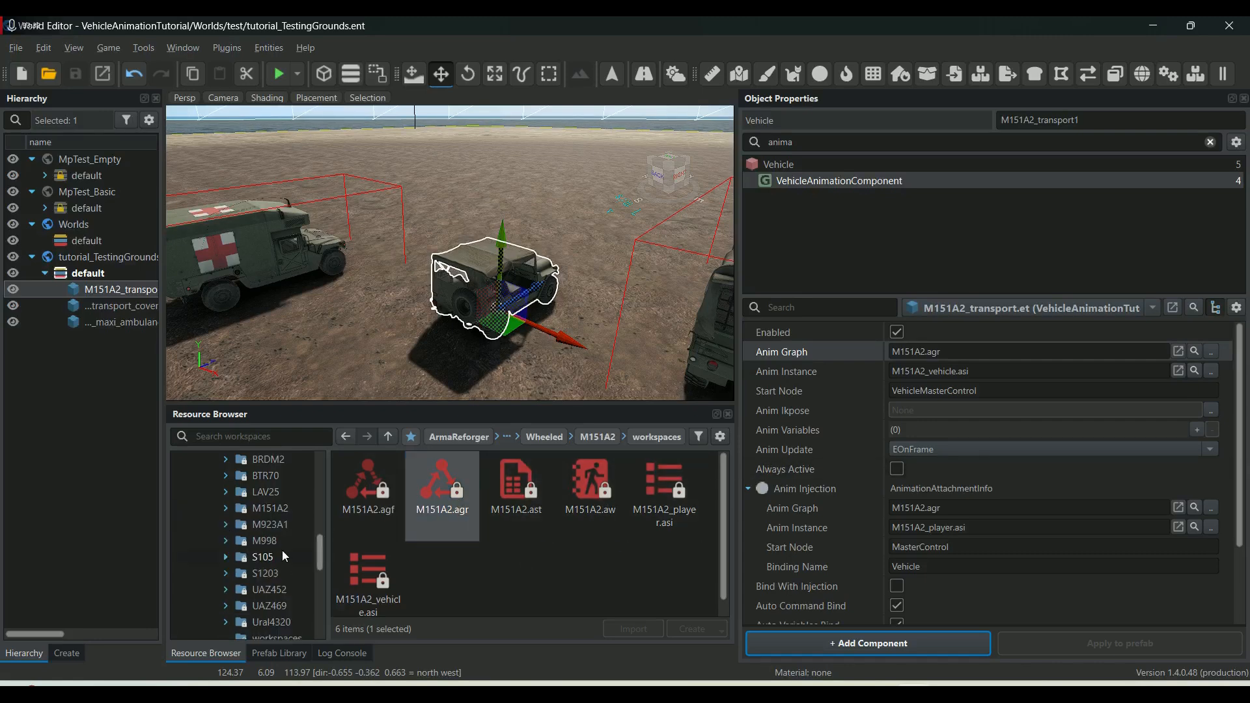
click(176, 622)
scroll(263, 565, down, 1)
click(188, 589)
scroll(271, 554, down, 1)
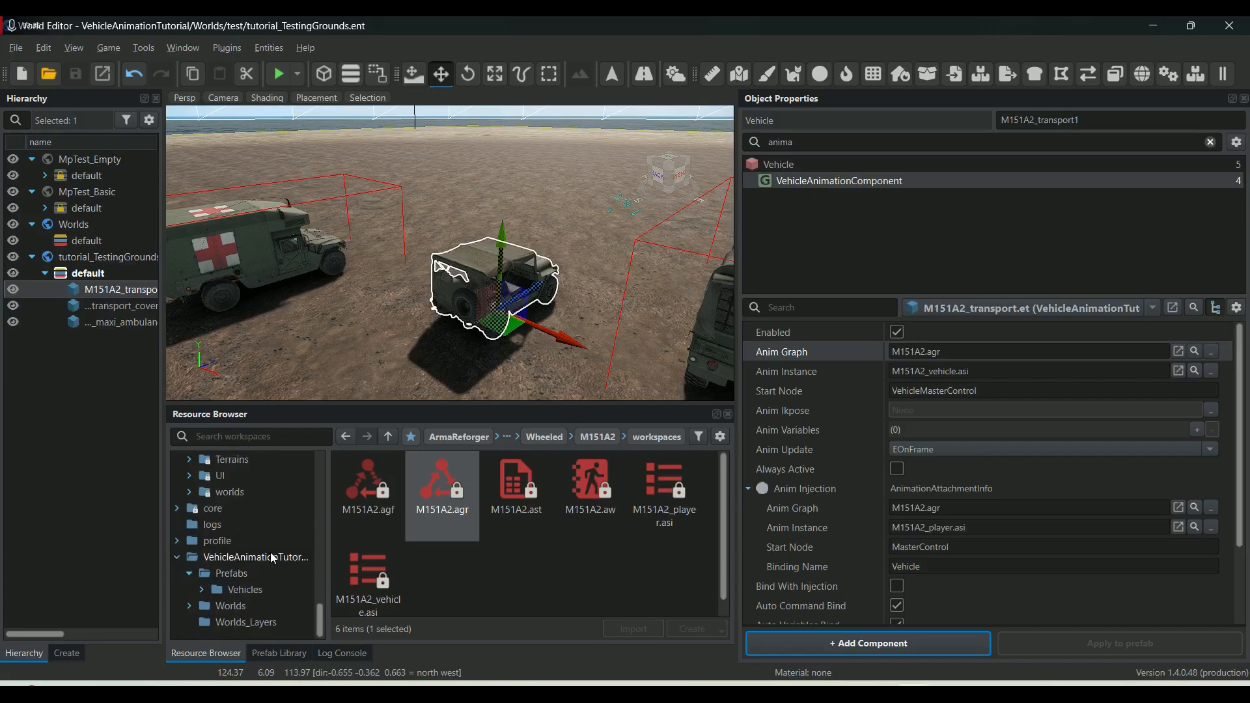
click(232, 573)
click(202, 589)
click(213, 606)
click(226, 621)
scroll(231, 619, down, 2)
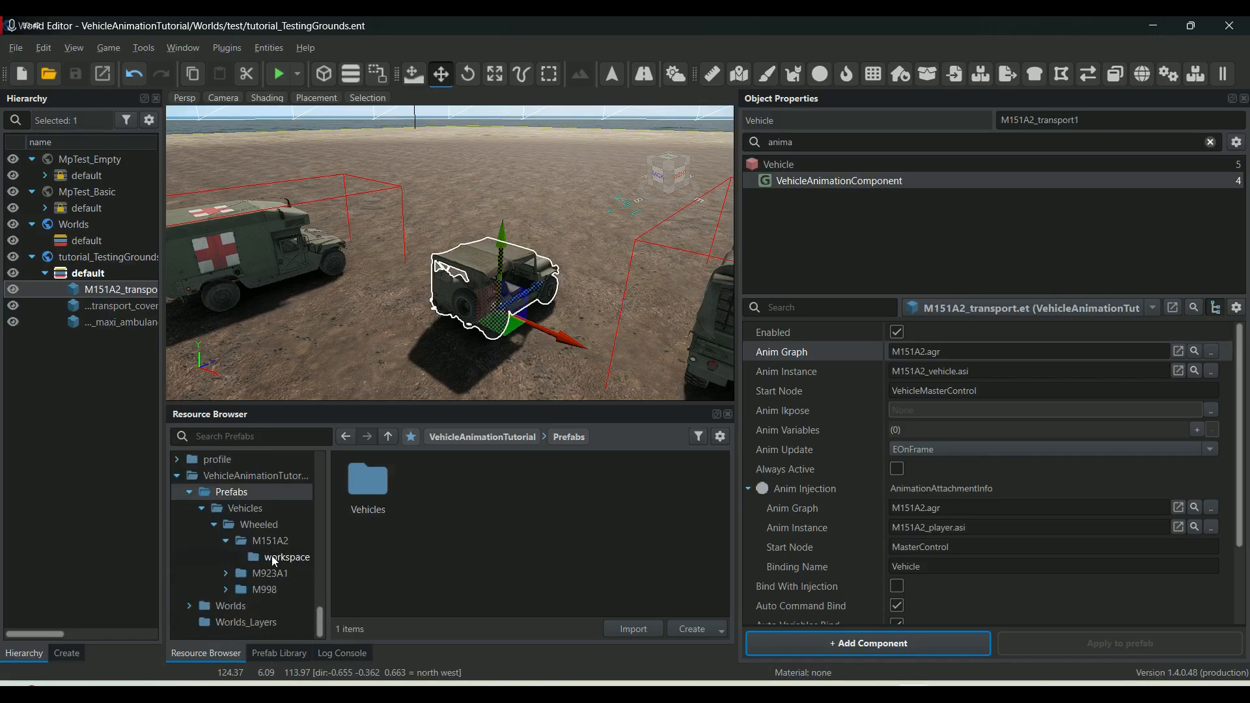
click(275, 558)
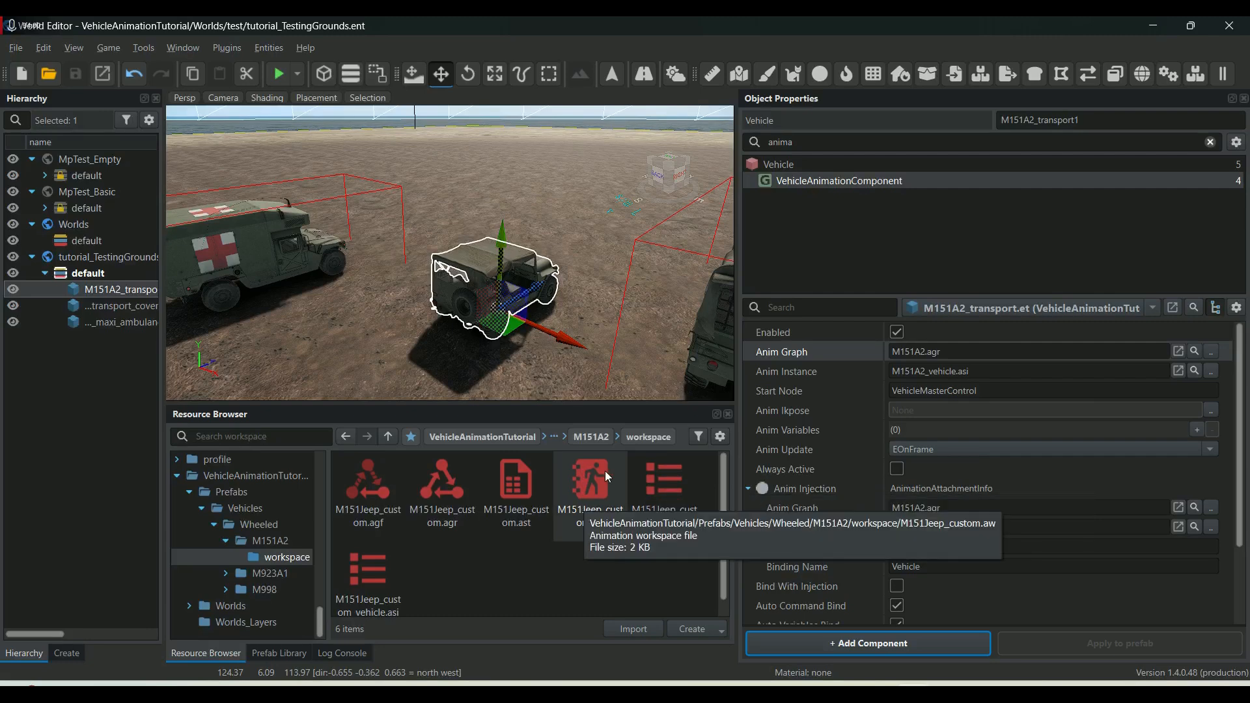
Switch to the Animation Editor with the humveeAmbulance_custom workspace and examine the animation sets of humveeAmbulance_custom_vehicle.asi.
mouse_move(811, 684)
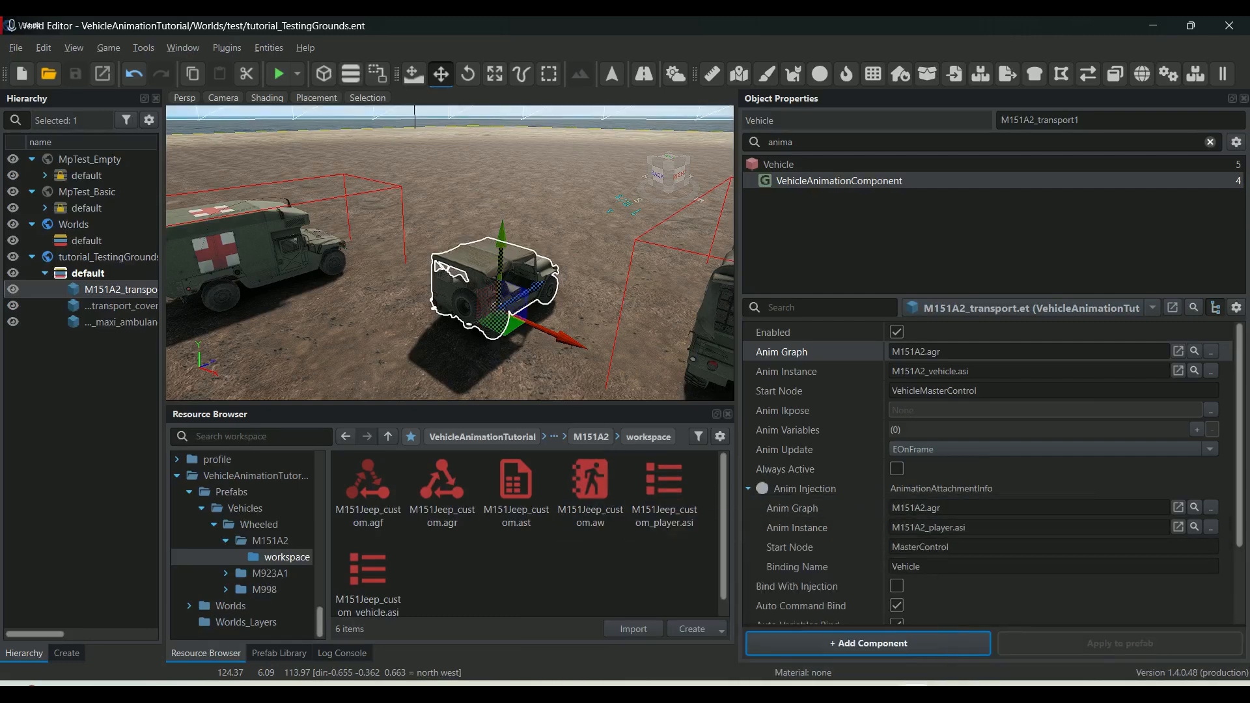
click(963, 619)
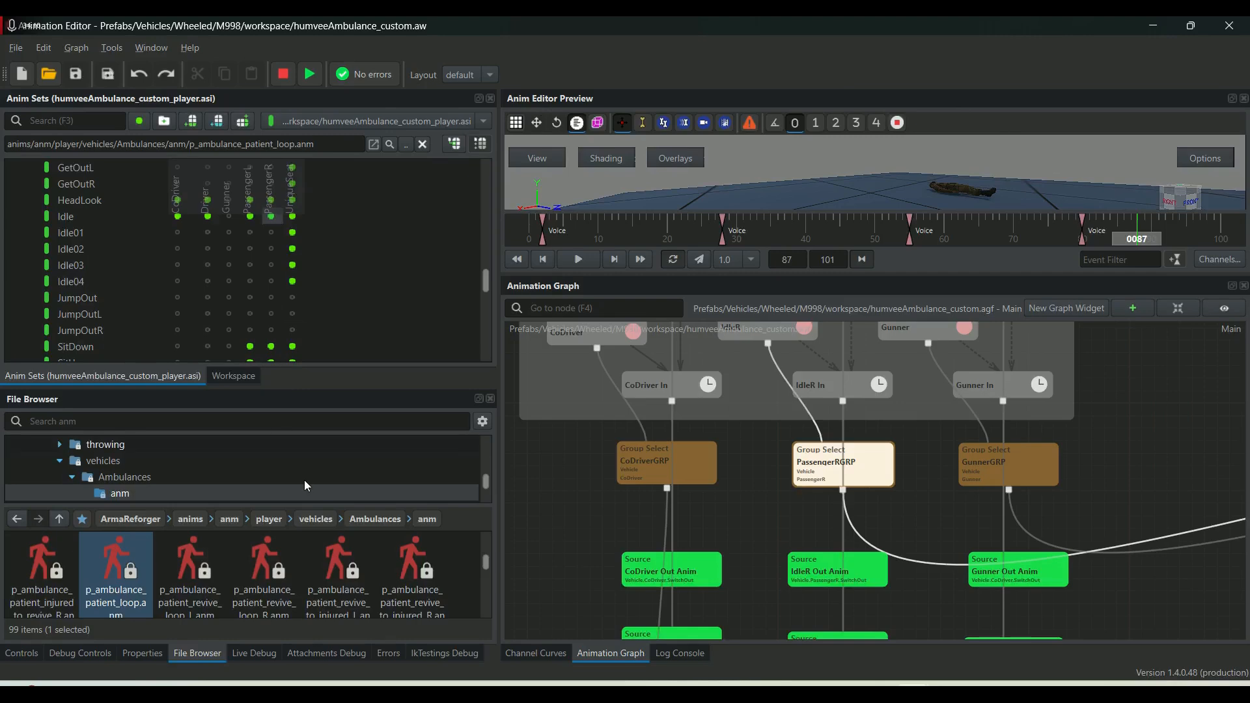
mouse_move(911, 680)
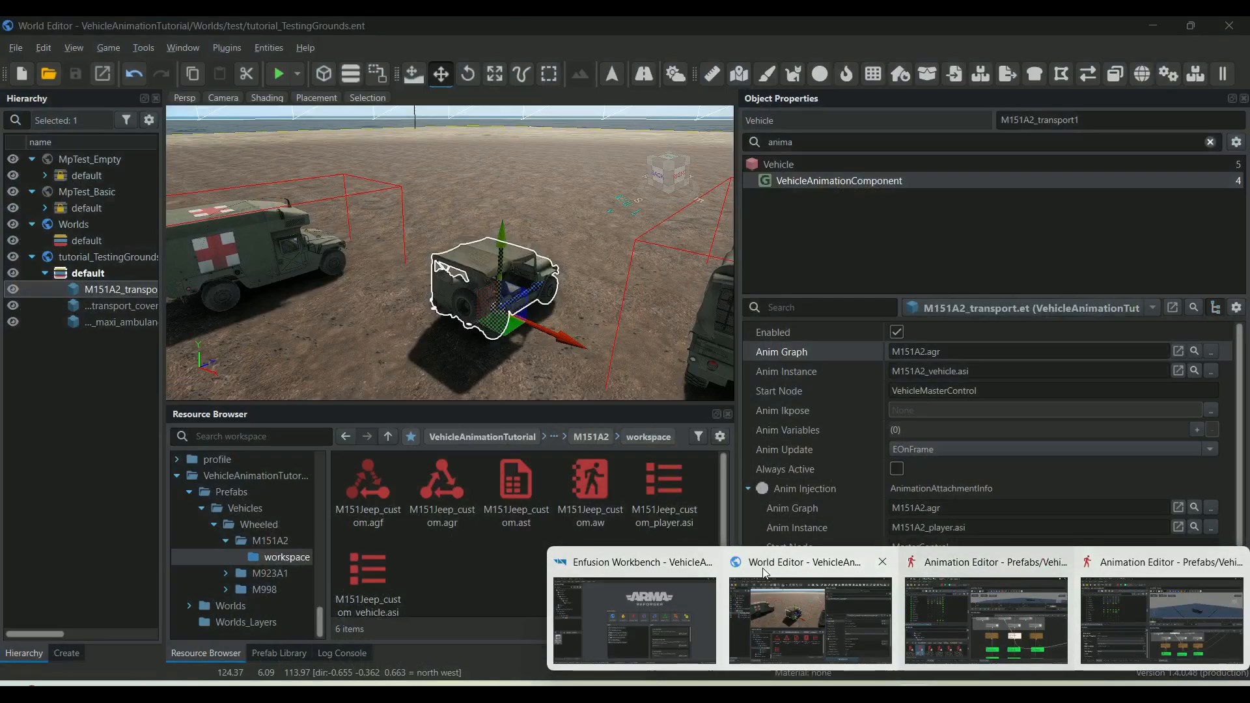
click(765, 573)
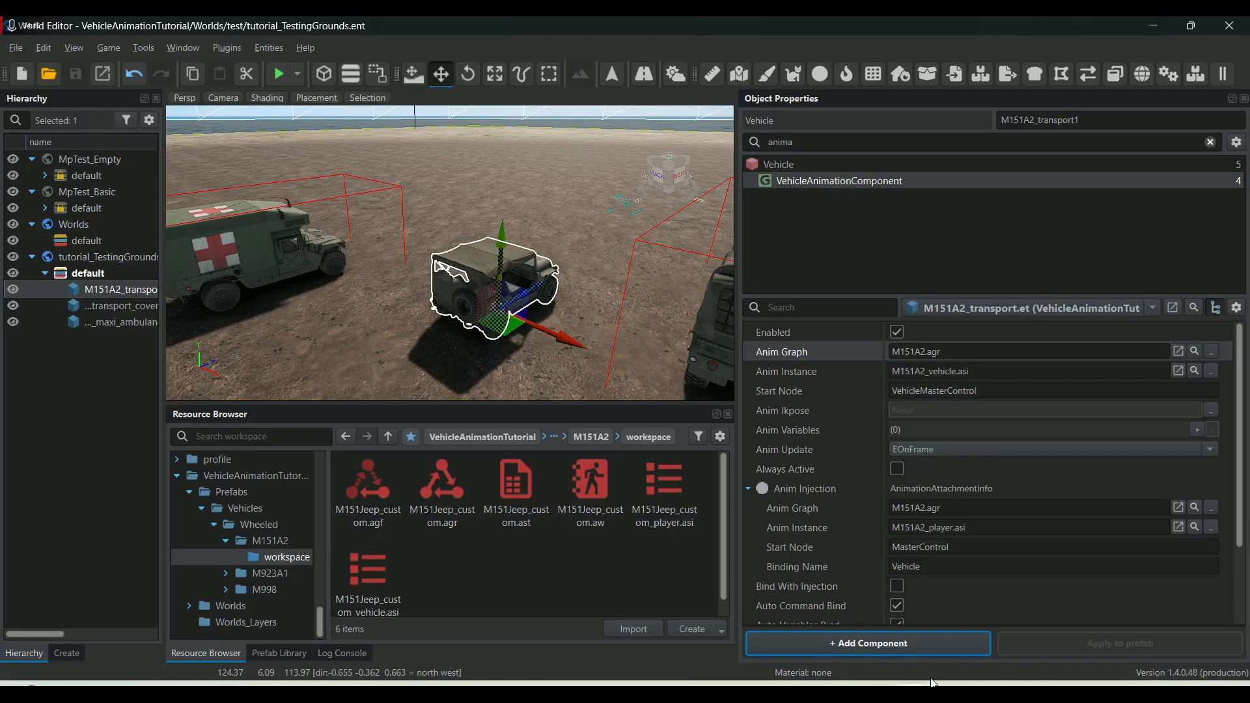
mouse_move(914, 680)
click(986, 573)
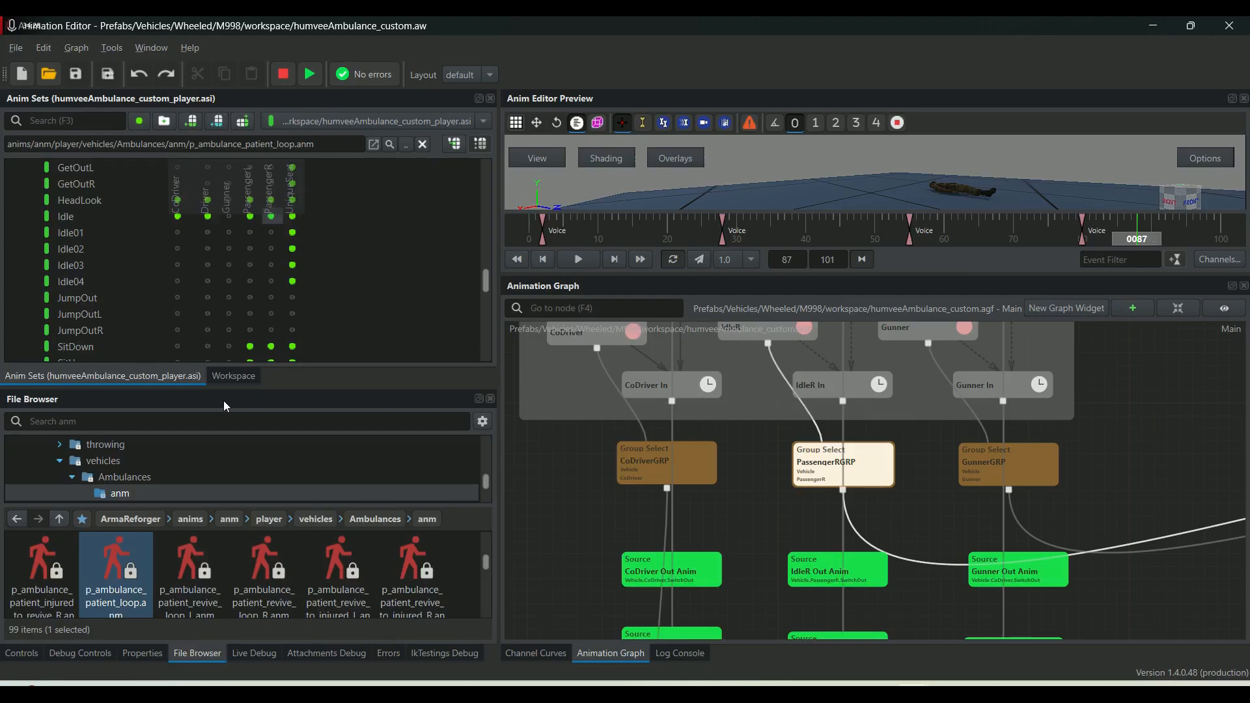
click(228, 376)
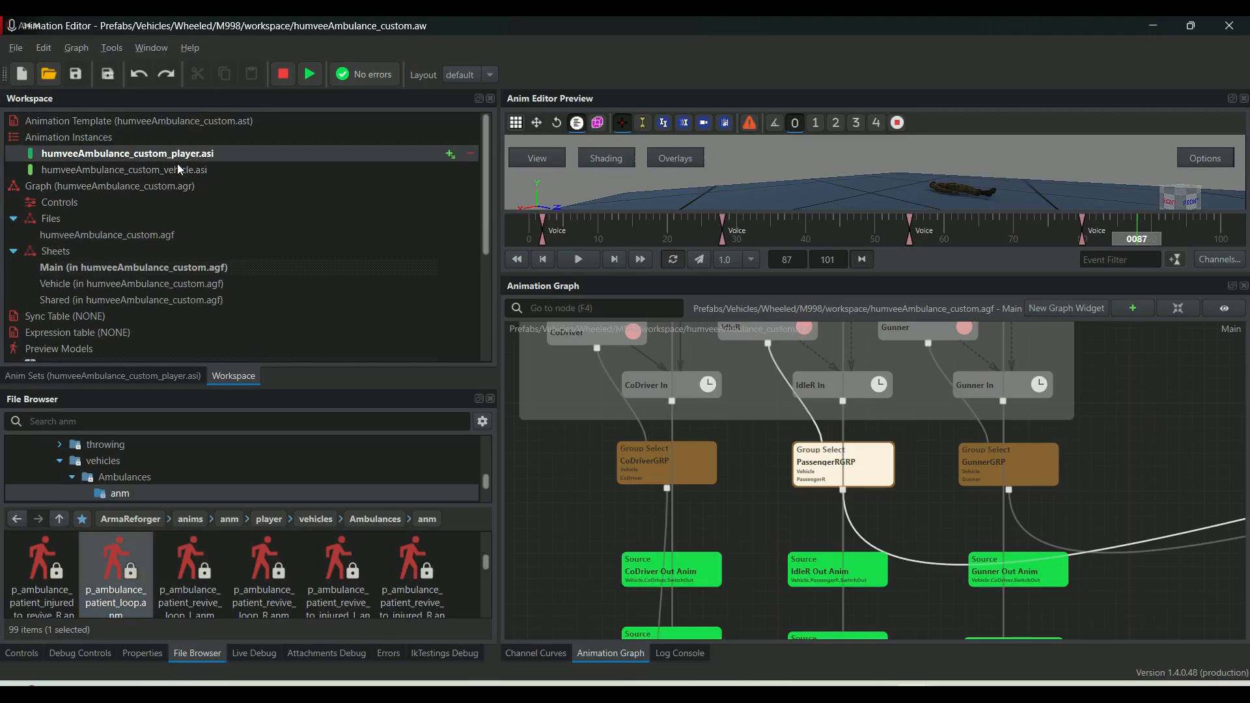
click(123, 170)
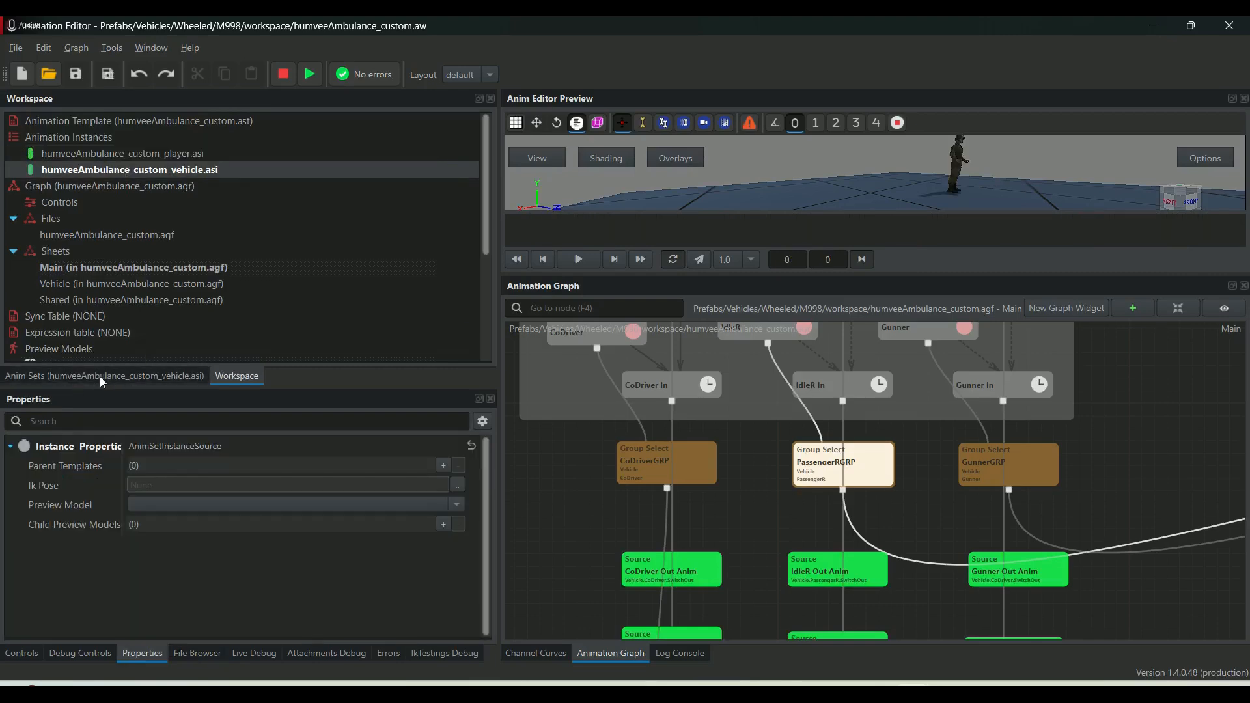
click(73, 376)
scroll(245, 287, down, 5)
scroll(243, 277, up, 15)
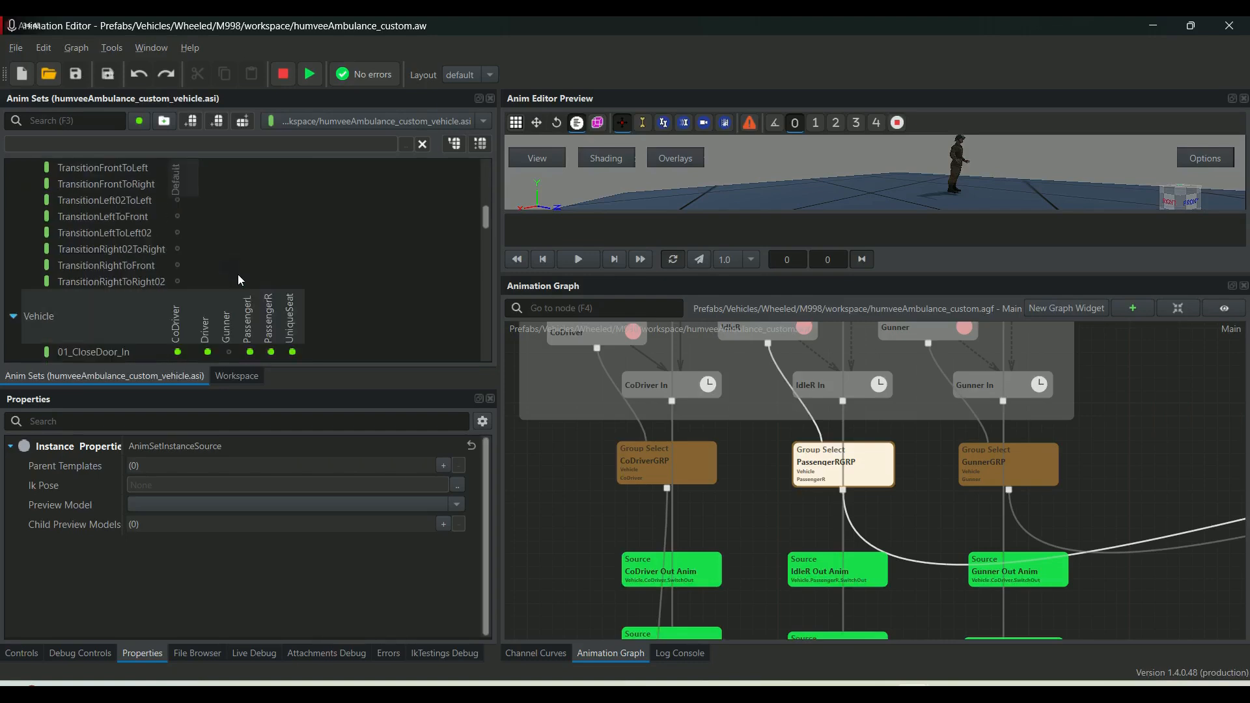
scroll(238, 272, down, 10)
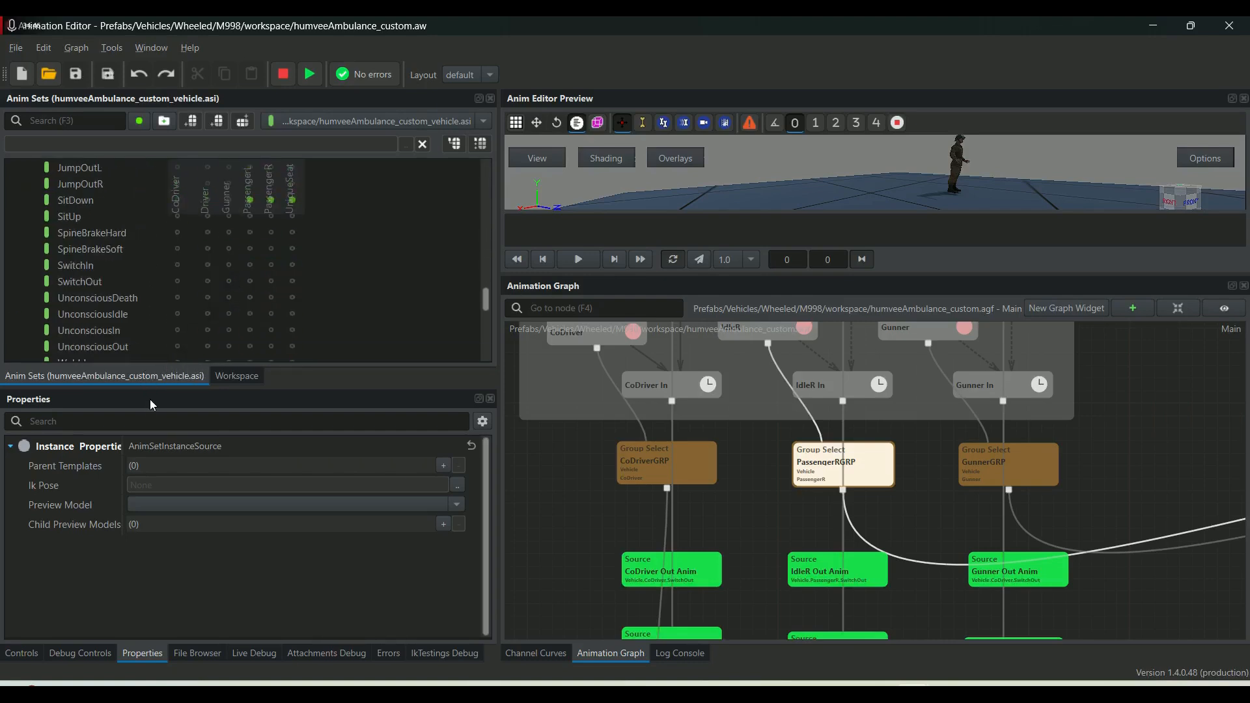
Examine the Vehicle group's seat animations in the humveeAmbulance_custom_player.asi instance.
click(230, 375)
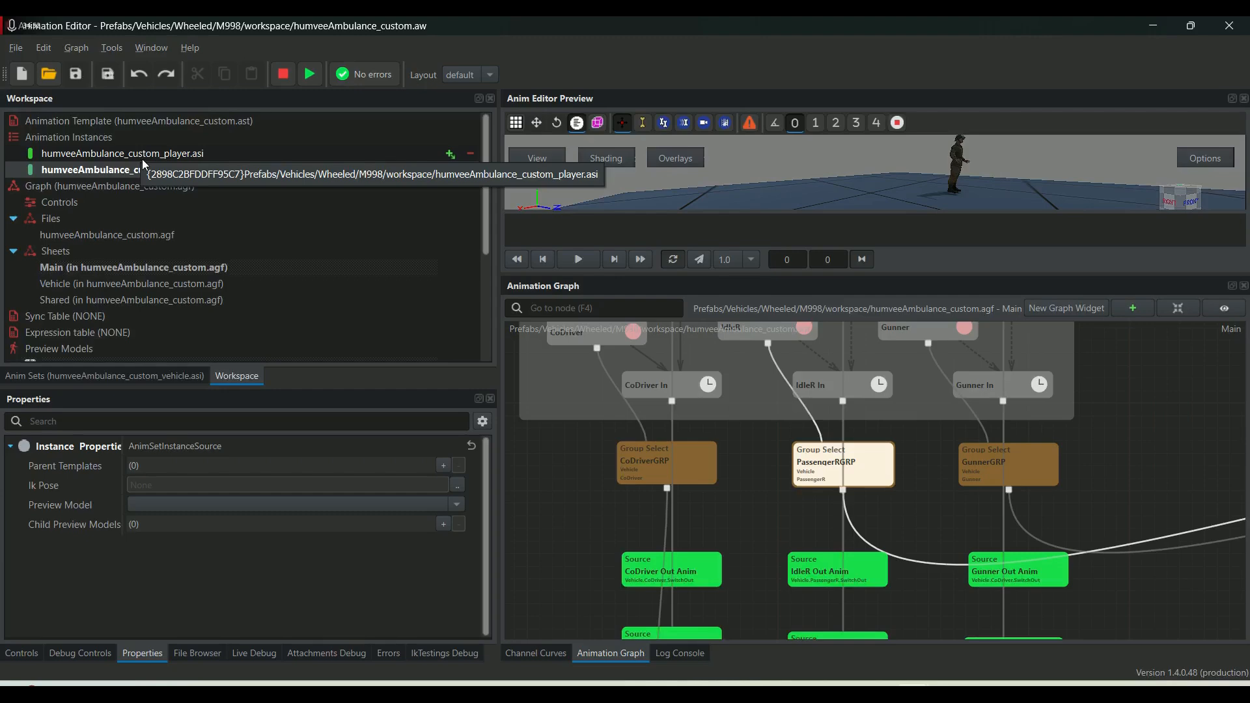
click(186, 154)
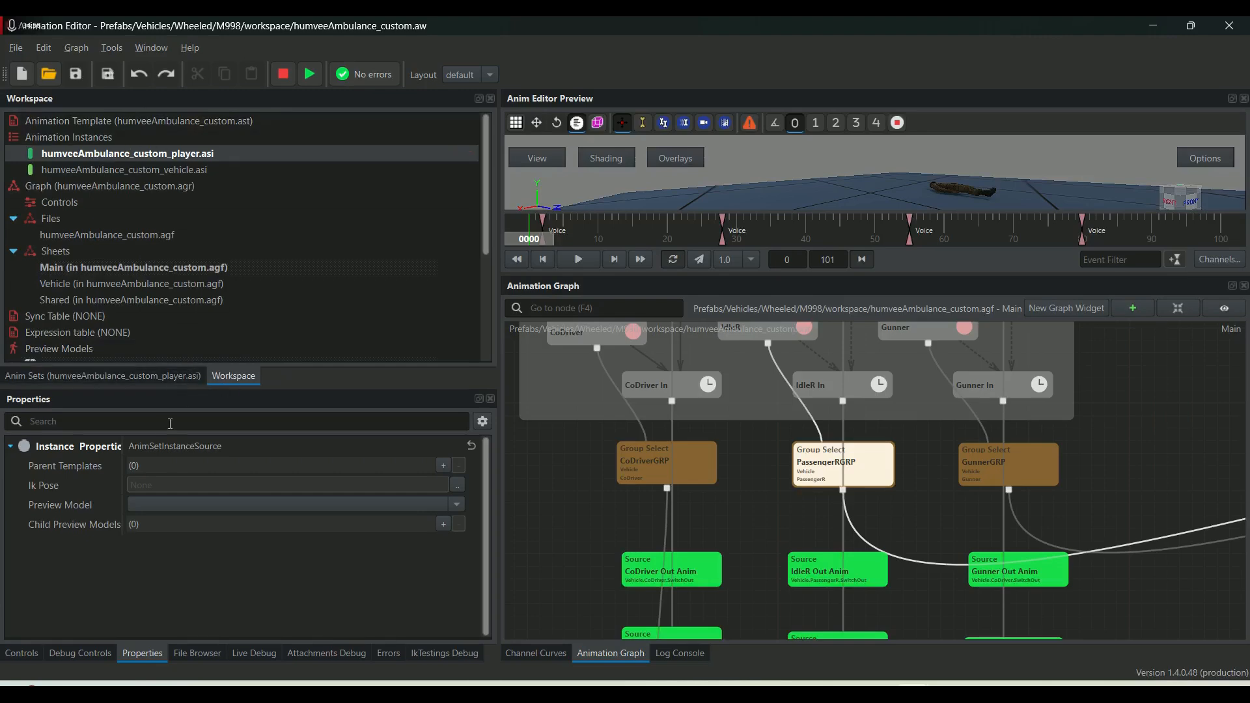
click(102, 376)
scroll(258, 248, down, 10)
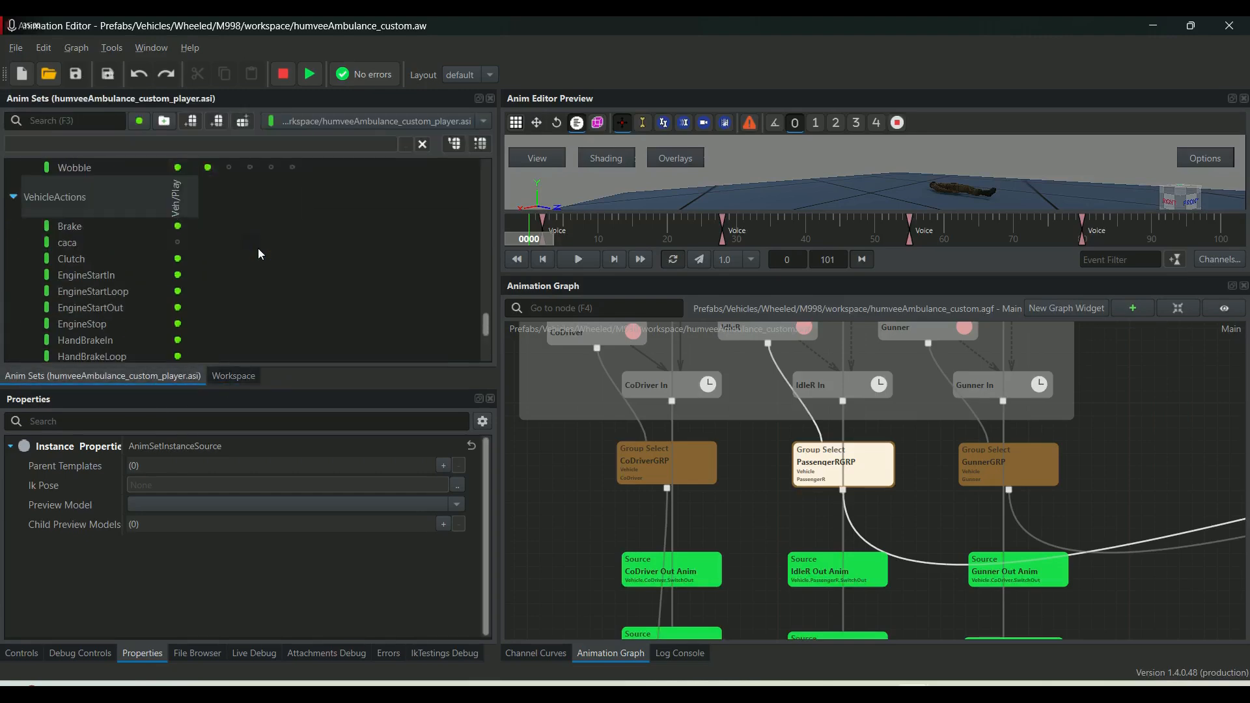
scroll(258, 248, up, 10)
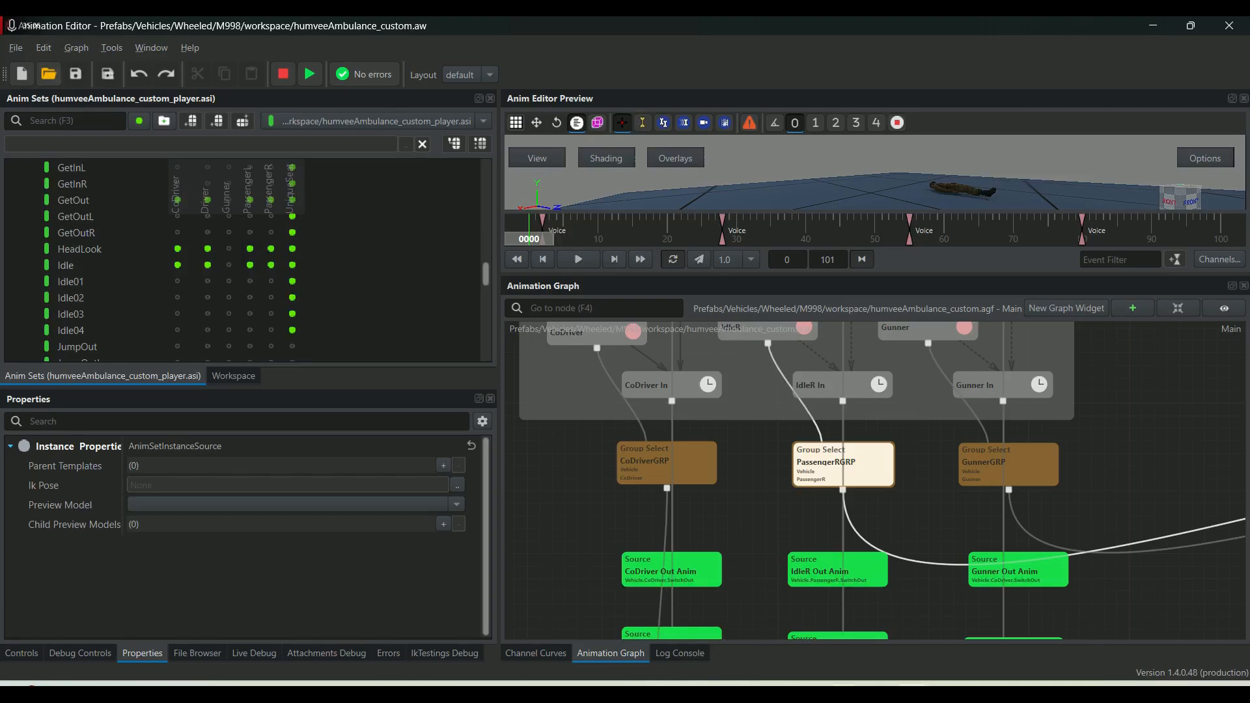
Switch to the World Editor and set the jeep component's Anim Graph to M151Jeep_custom.agr and Anim Instance to M151Jeep_custom_vehicle.asi.
click(814, 571)
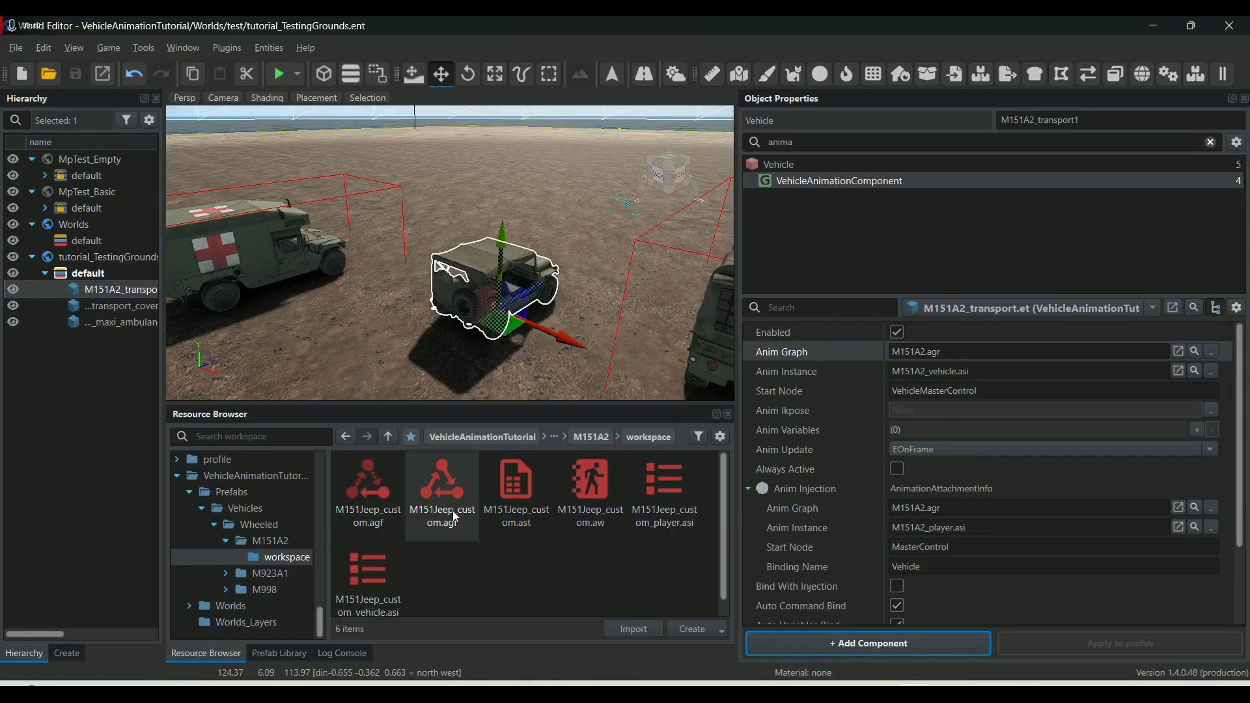
click(587, 478)
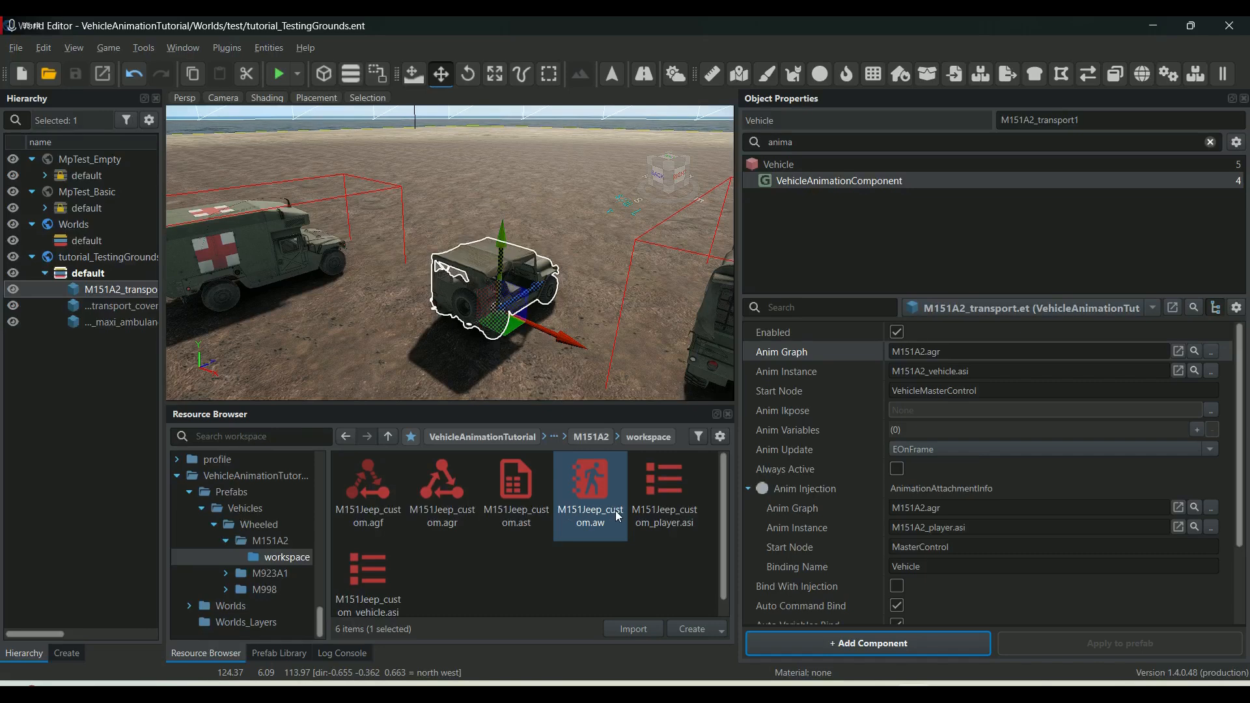
click(961, 352)
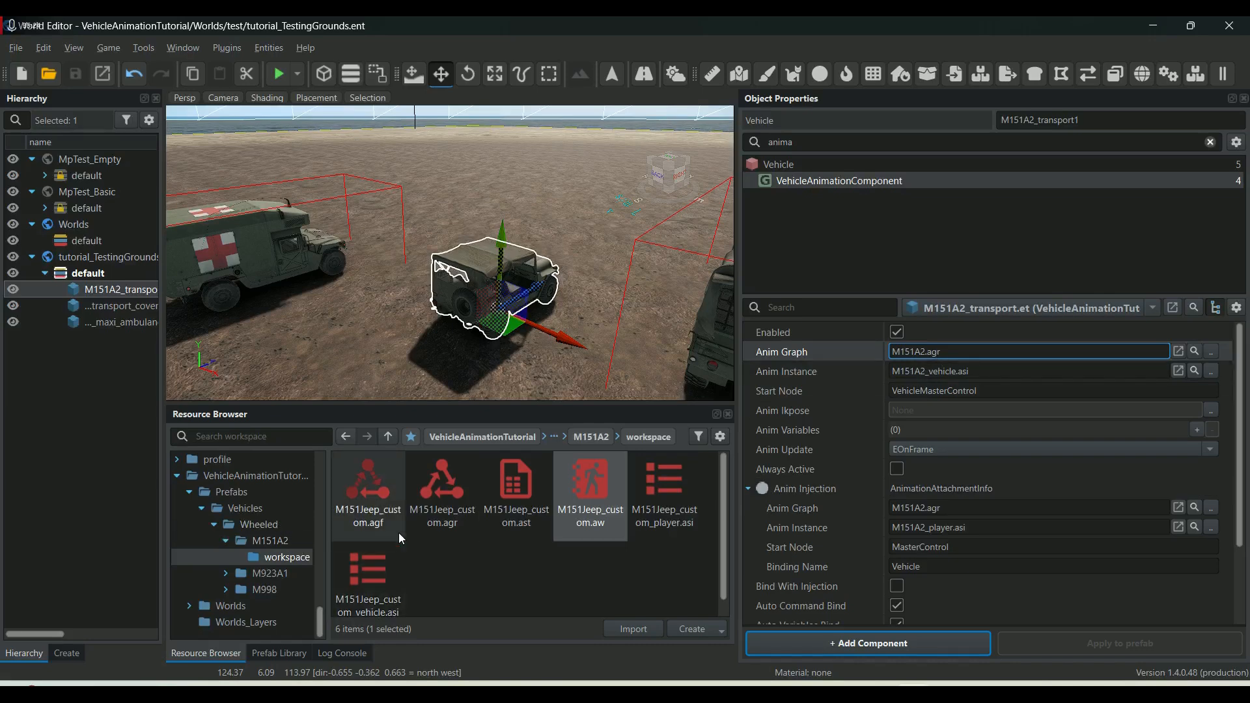
drag(443, 508, 991, 352)
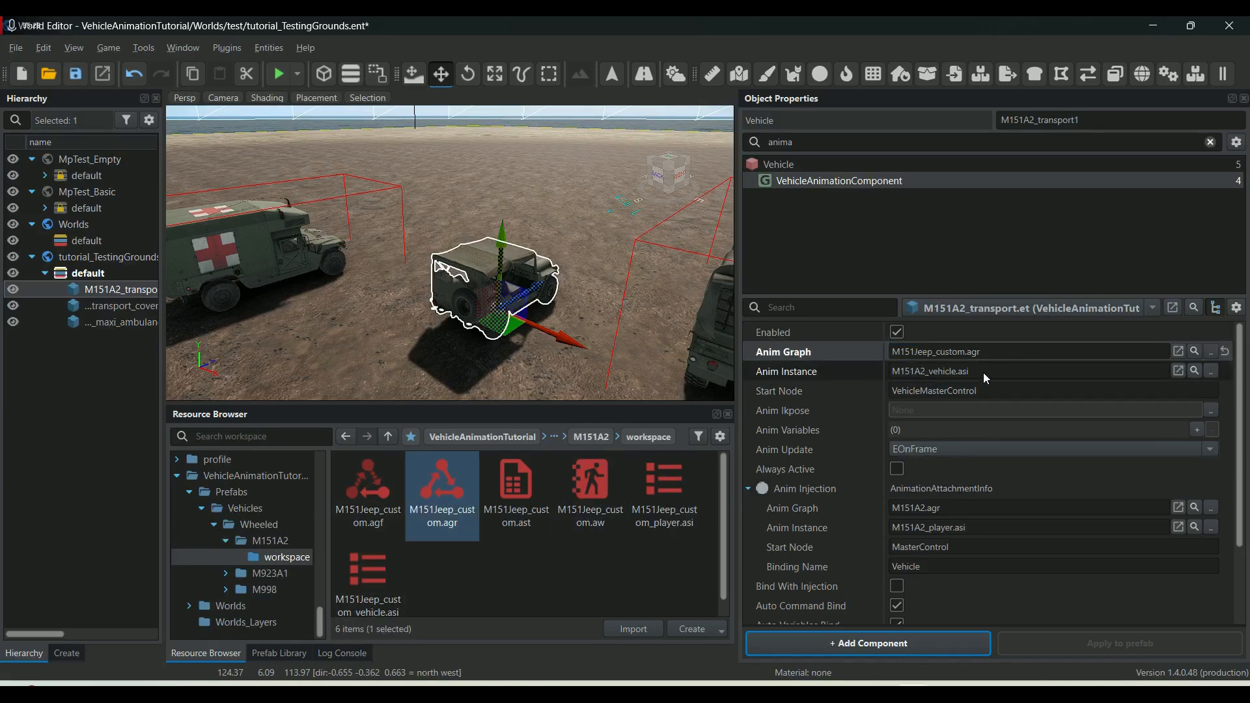
drag(384, 586, 1009, 375)
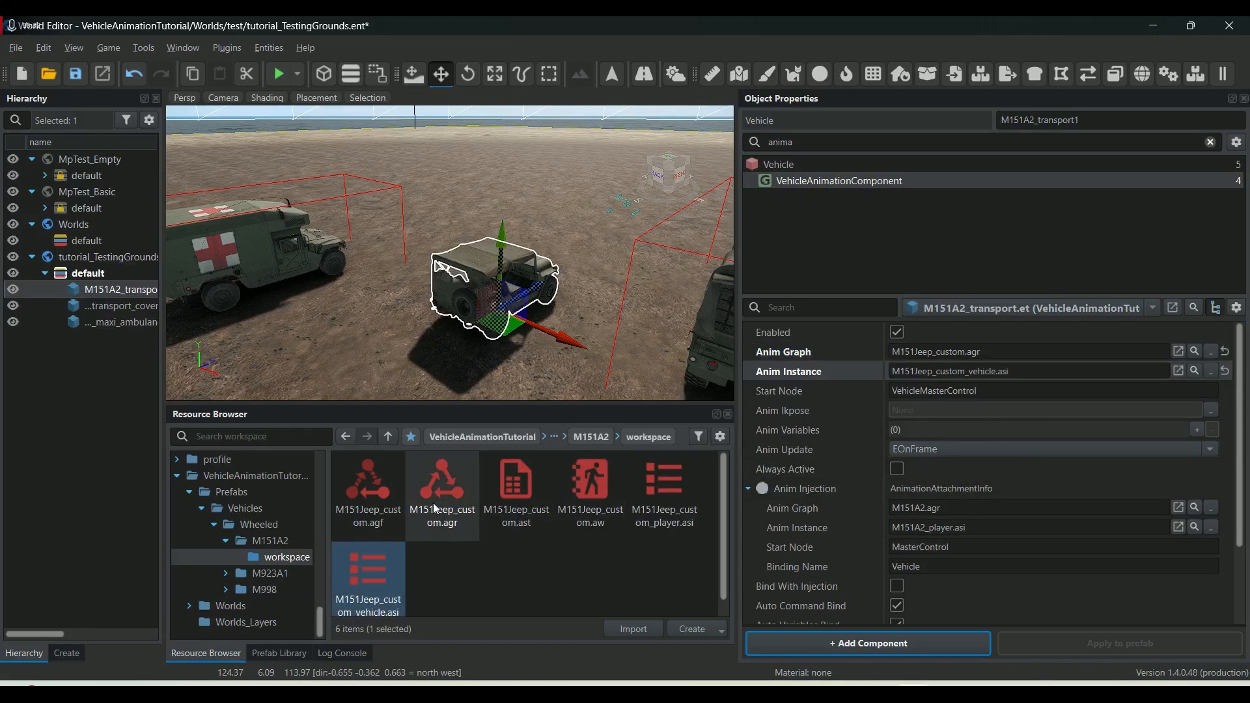
Set the Anim Injection's Anim Graph to M151Jeep_custom.agr and Anim Instance to M151Jeep_custom_player.asi, and save the world.
drag(439, 483, 963, 507)
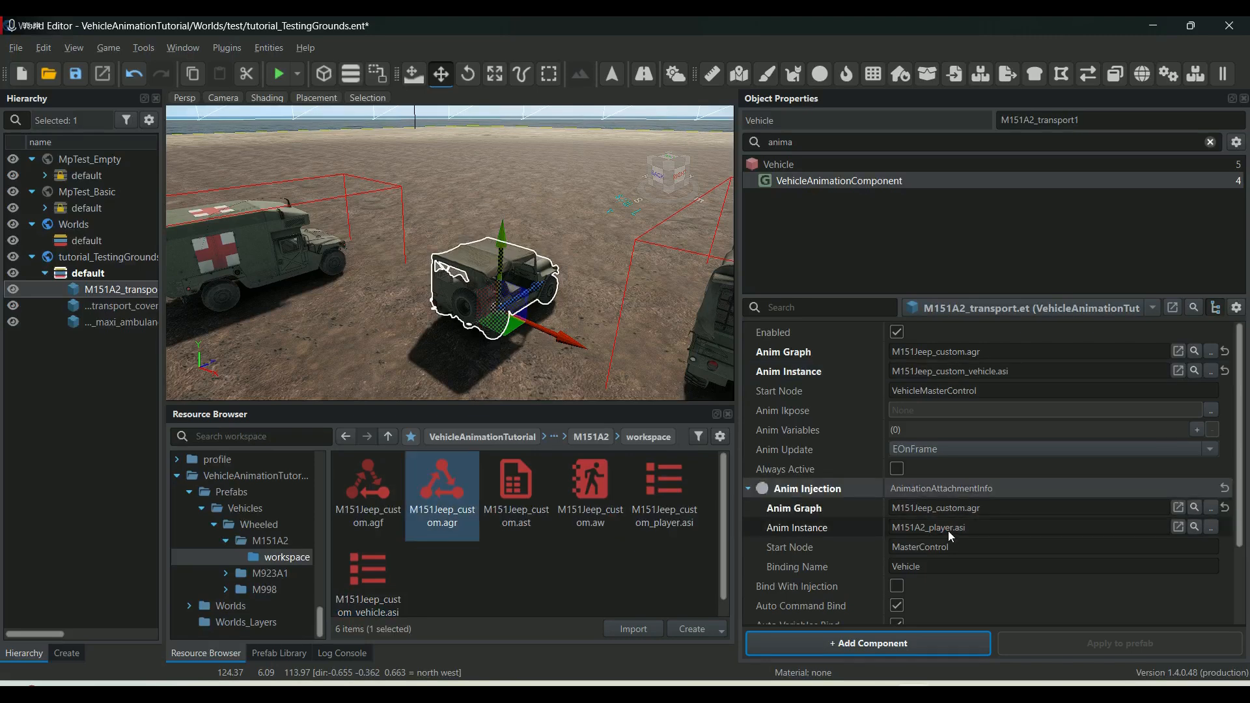
drag(677, 492, 950, 527)
key(ctrl+s)
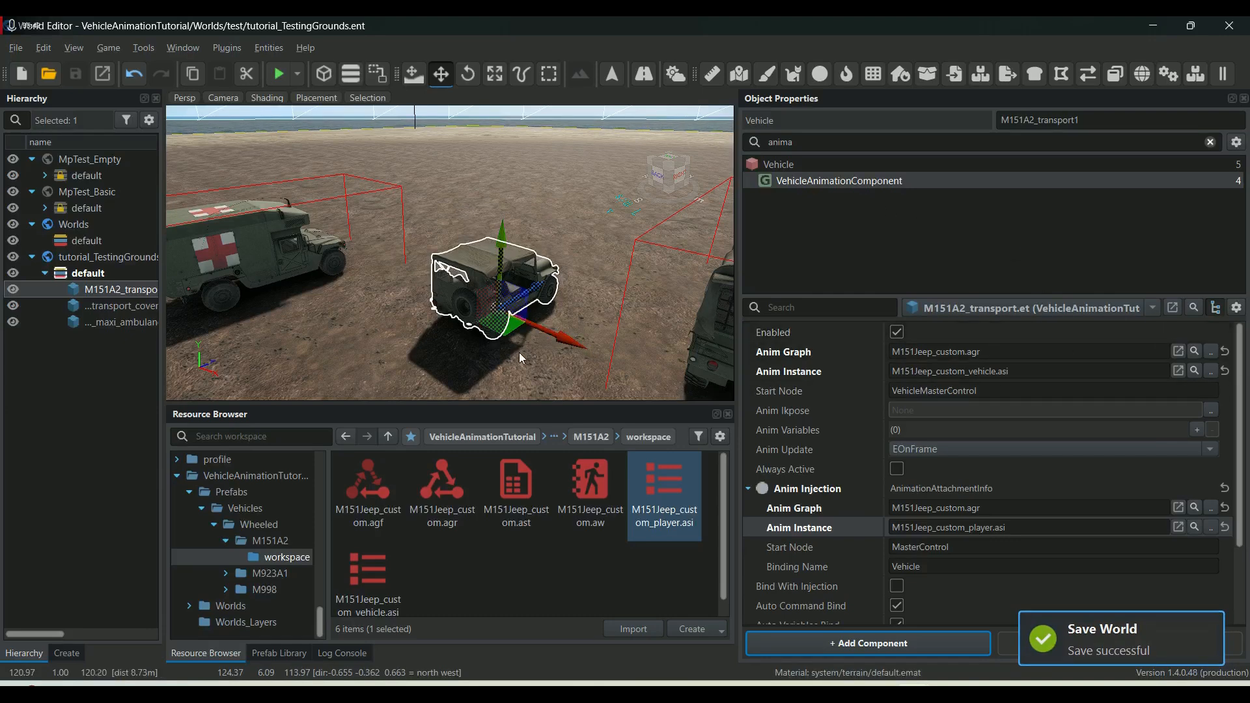
Compare the jeep's animation files at the entity instance and M151A2_transport.et (VehicleAnimationTutorial) levels, and save the world.
click(506, 311)
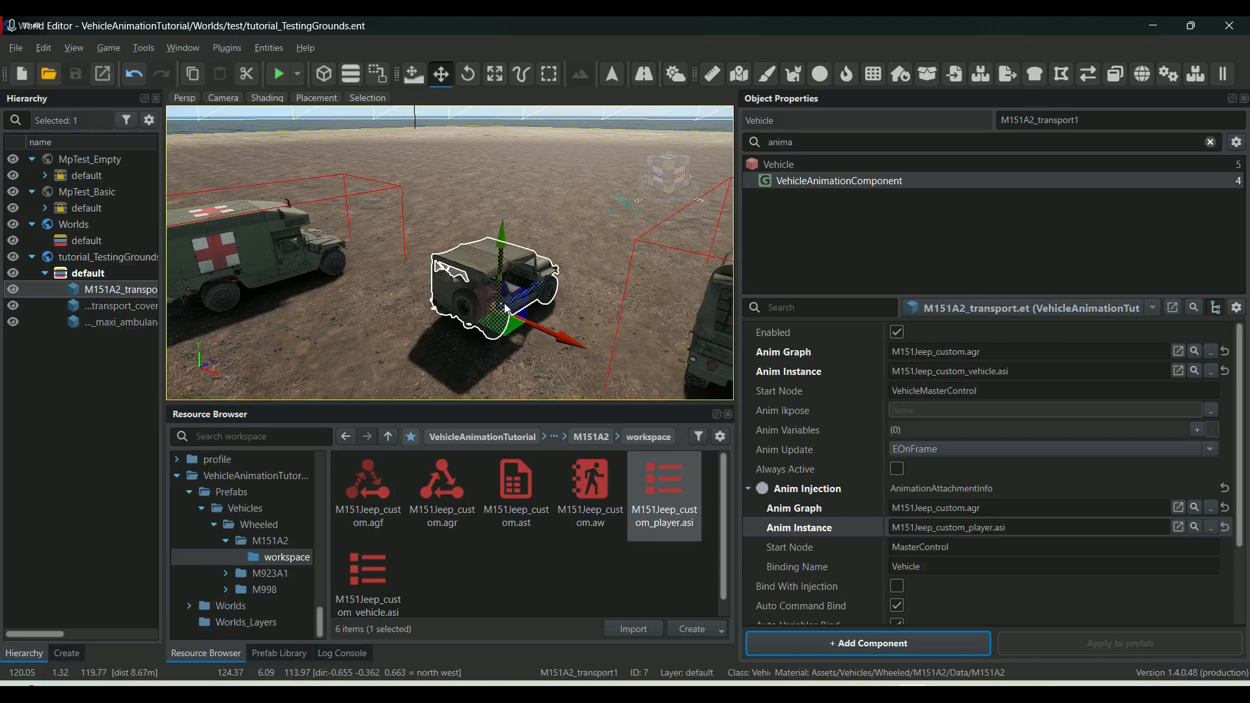
click(505, 310)
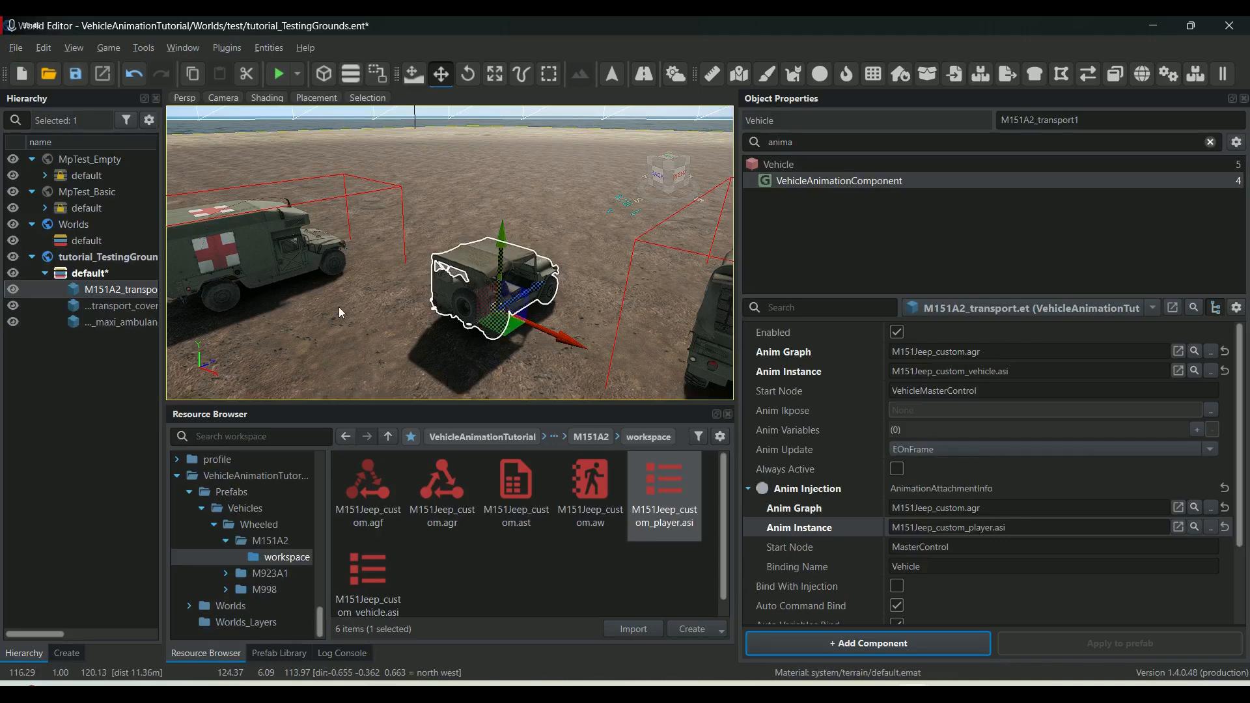
click(1152, 306)
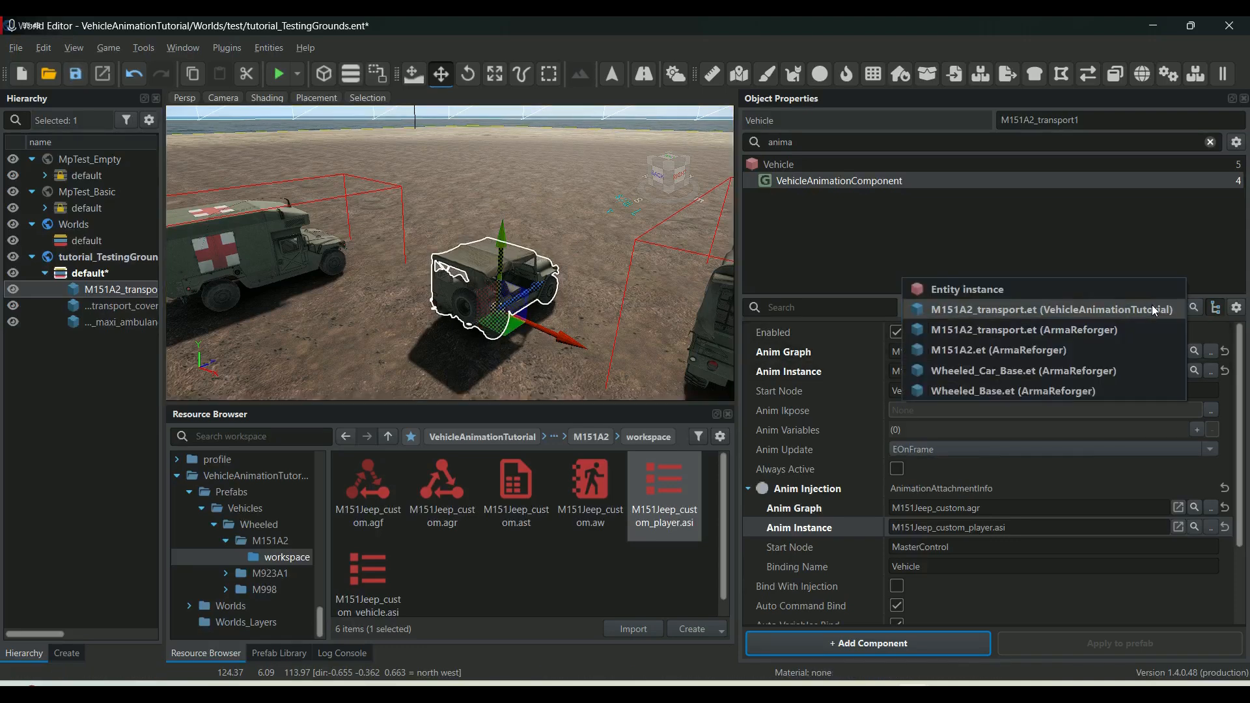
click(986, 287)
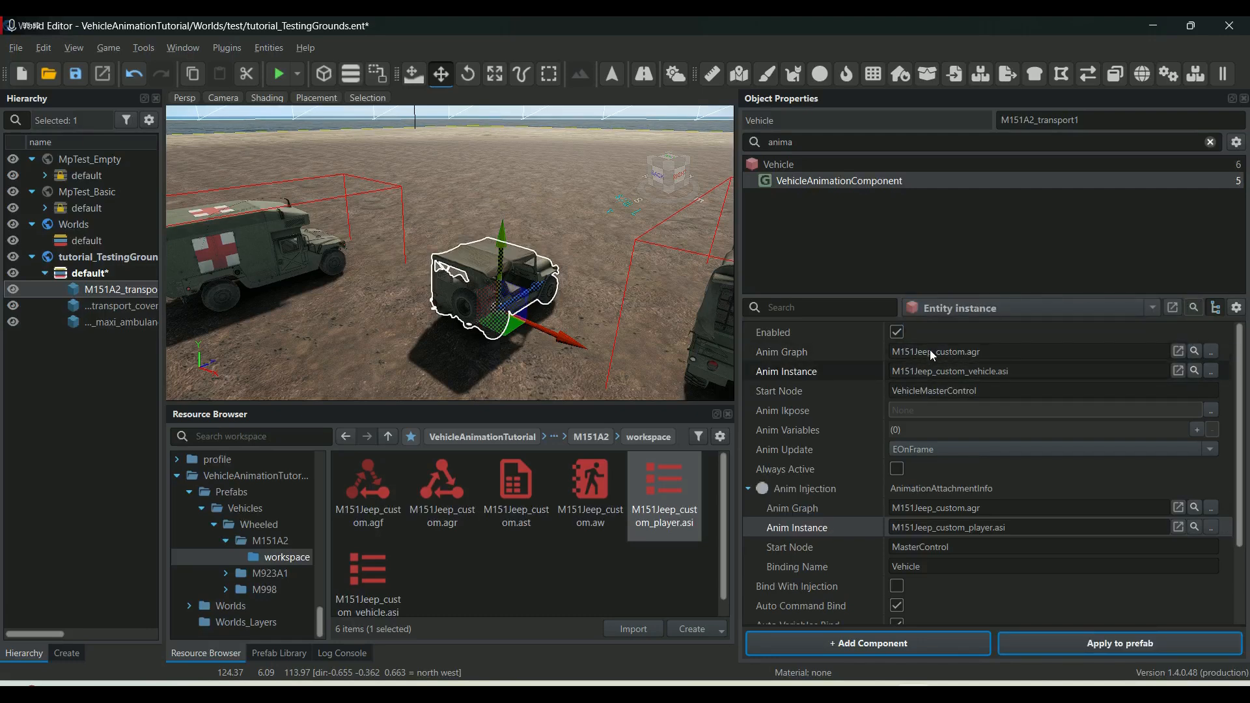
click(1152, 308)
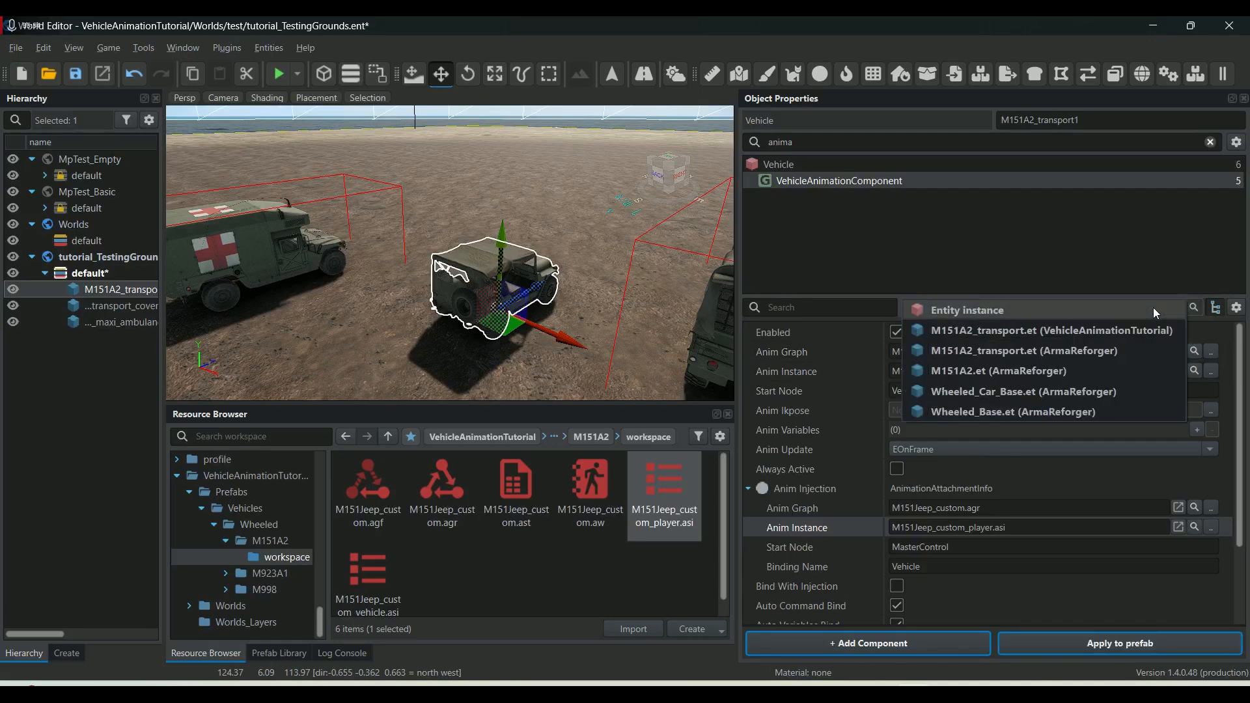
click(1066, 331)
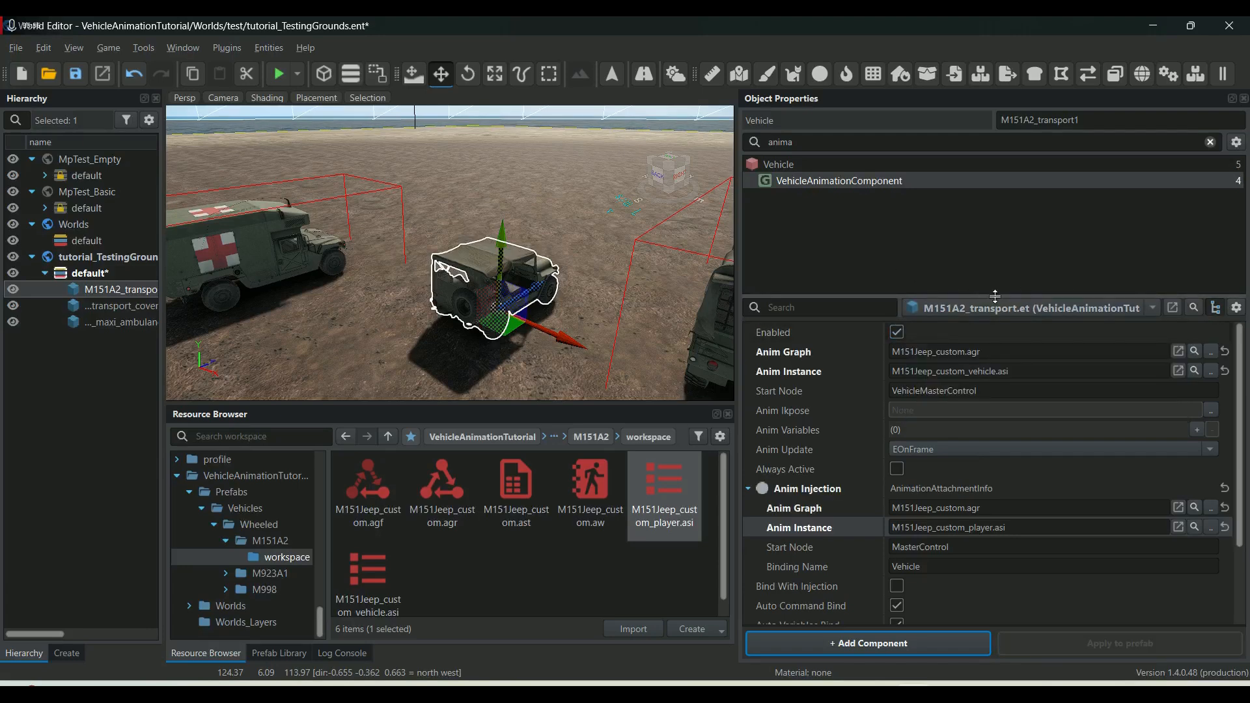
click(76, 74)
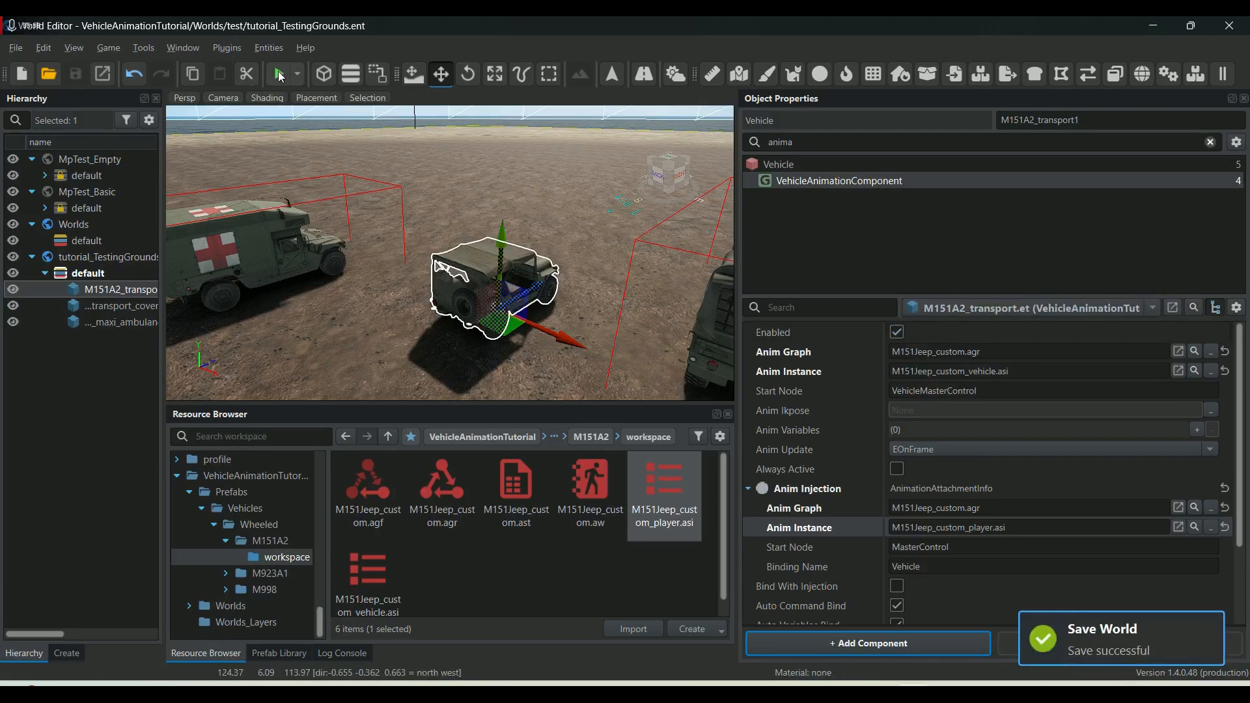
Play-test the world by boarding the jeep's front passenger seat and checking the character's pose in third person.
click(278, 72)
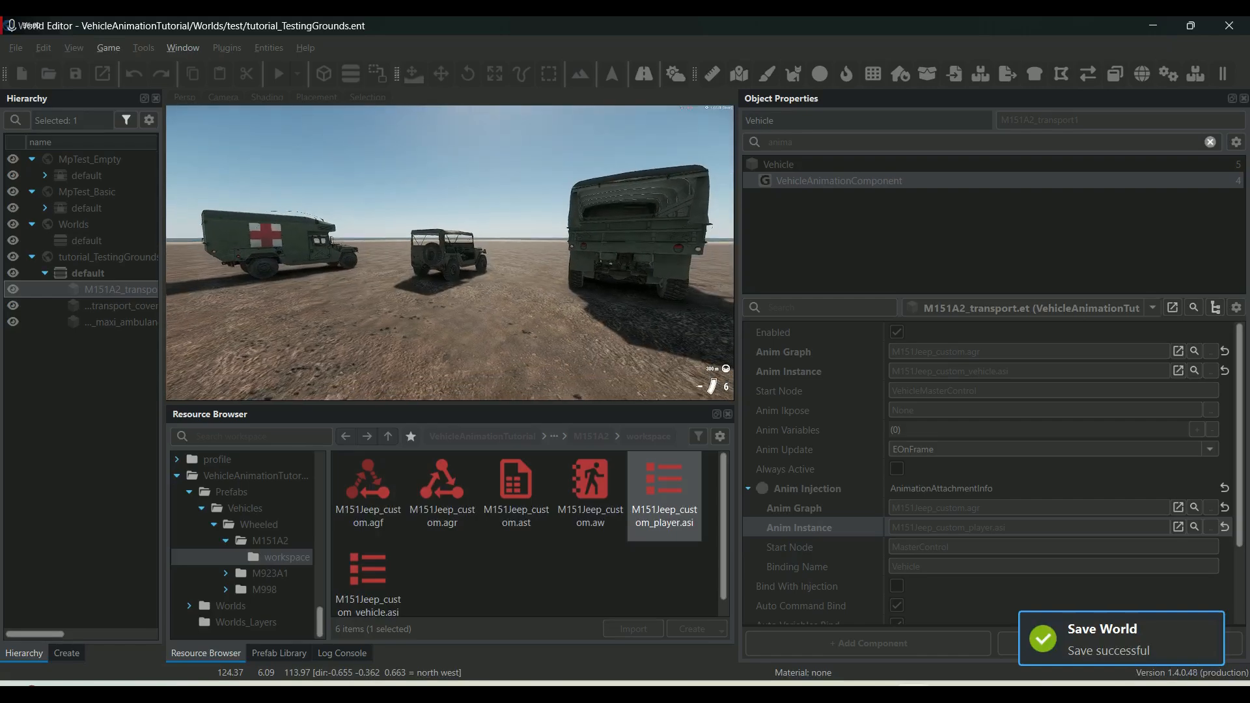
key(w)
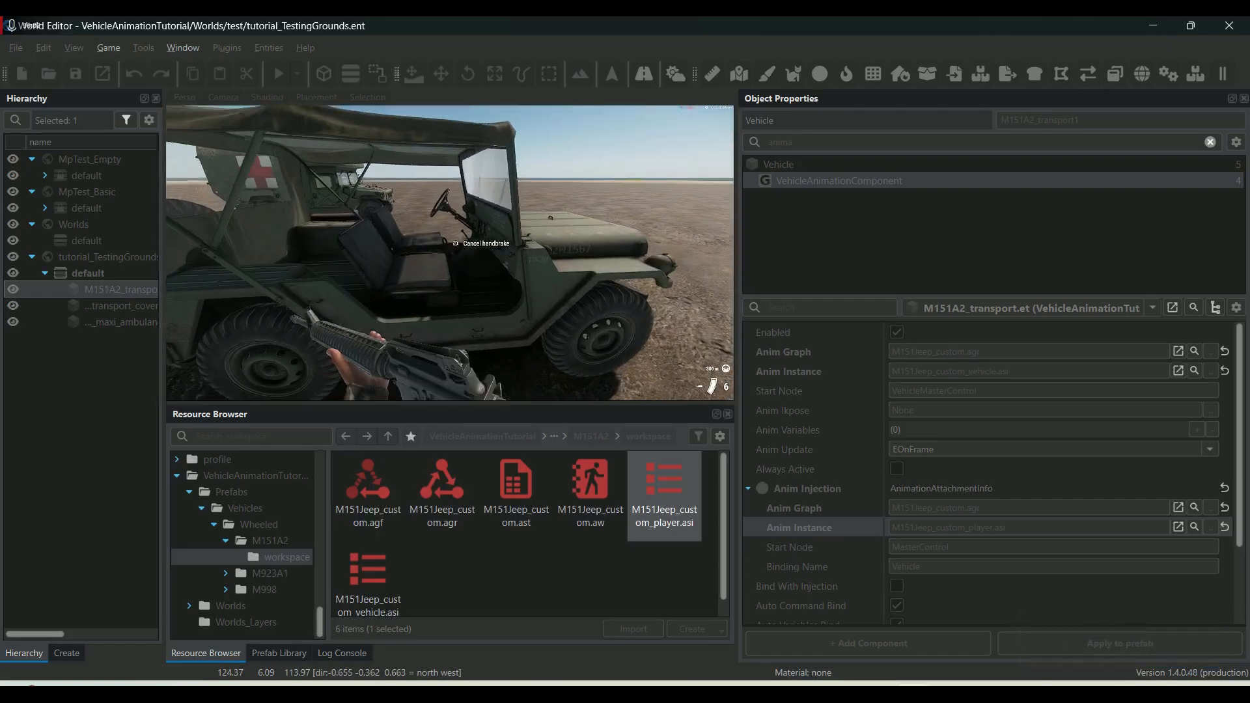
key(w)
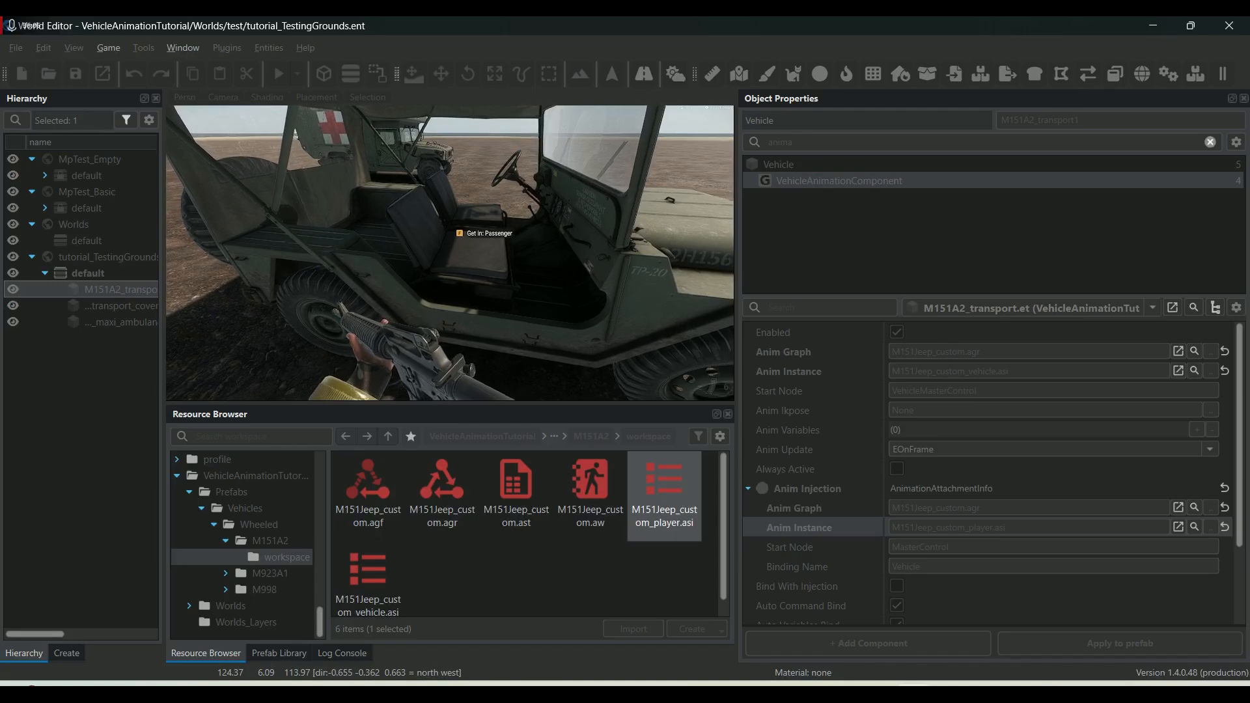
key(f)
key(v)
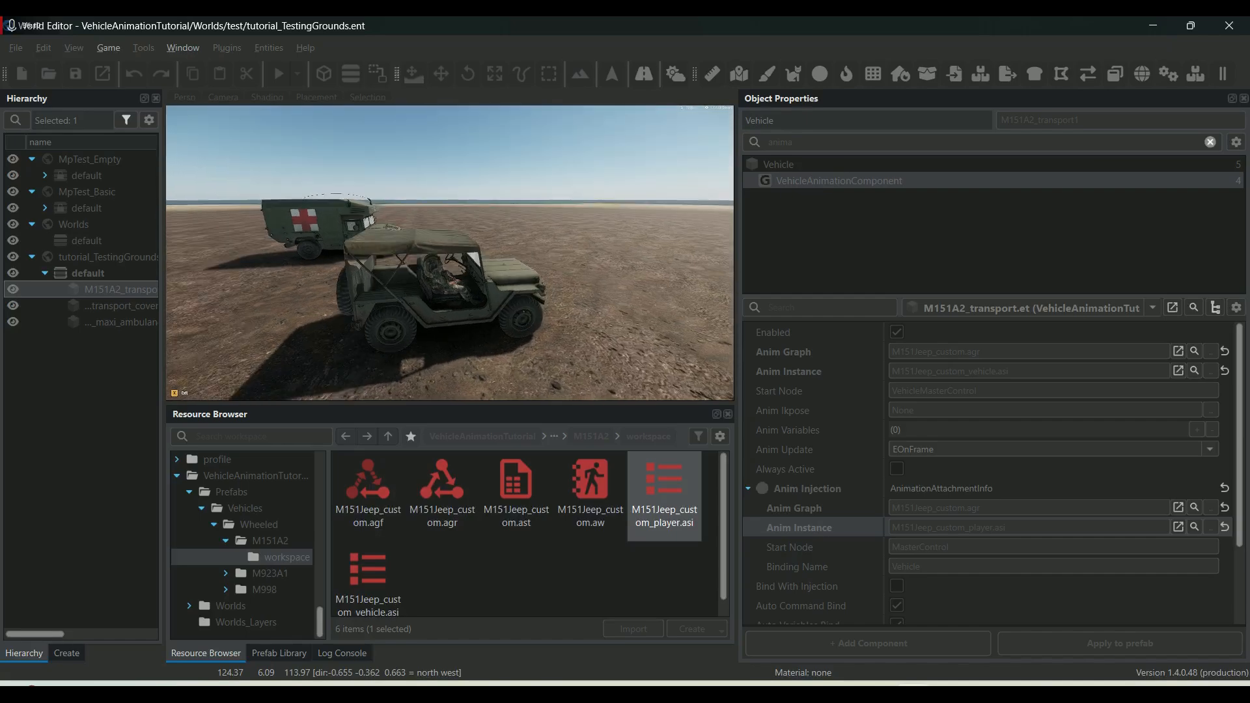
key(Escape)
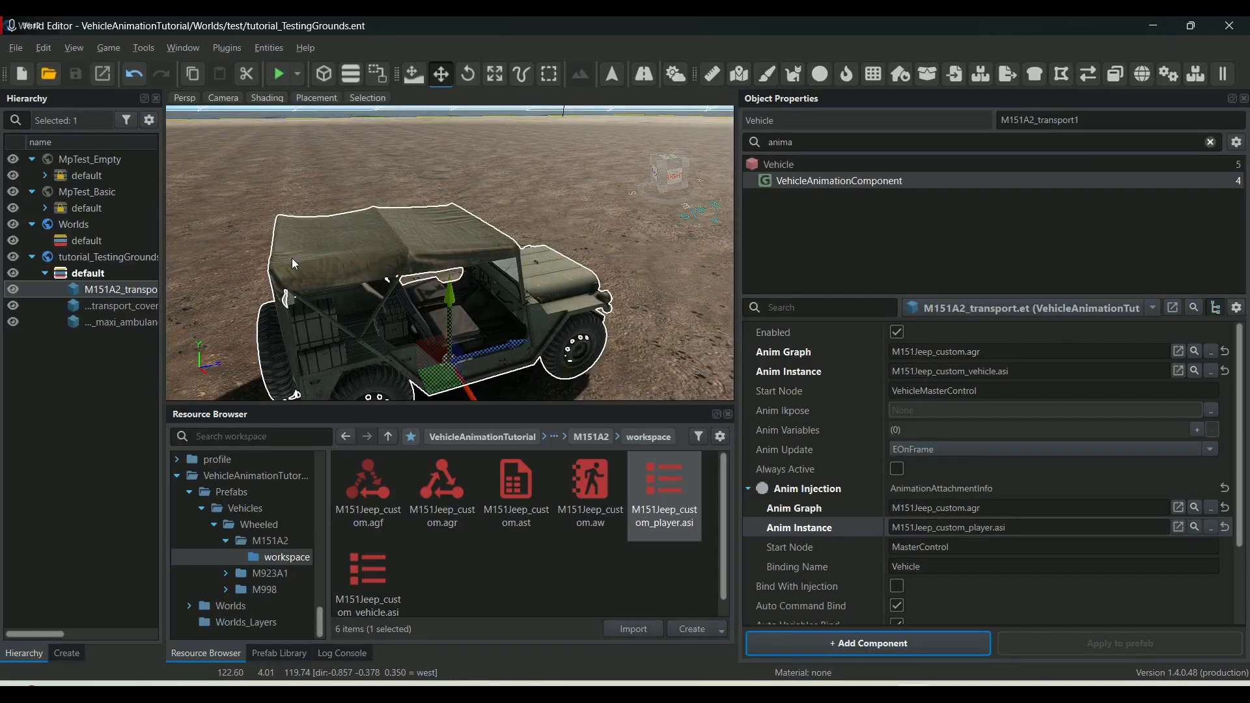
Check the jeep's Anim Graph and Anim Instance references and locate M151Jeep_custom.agr in the project files.
mouse_move(621, 341)
right_down()
mouse_move(624, 358)
mouse_move(623, 337)
right_up()
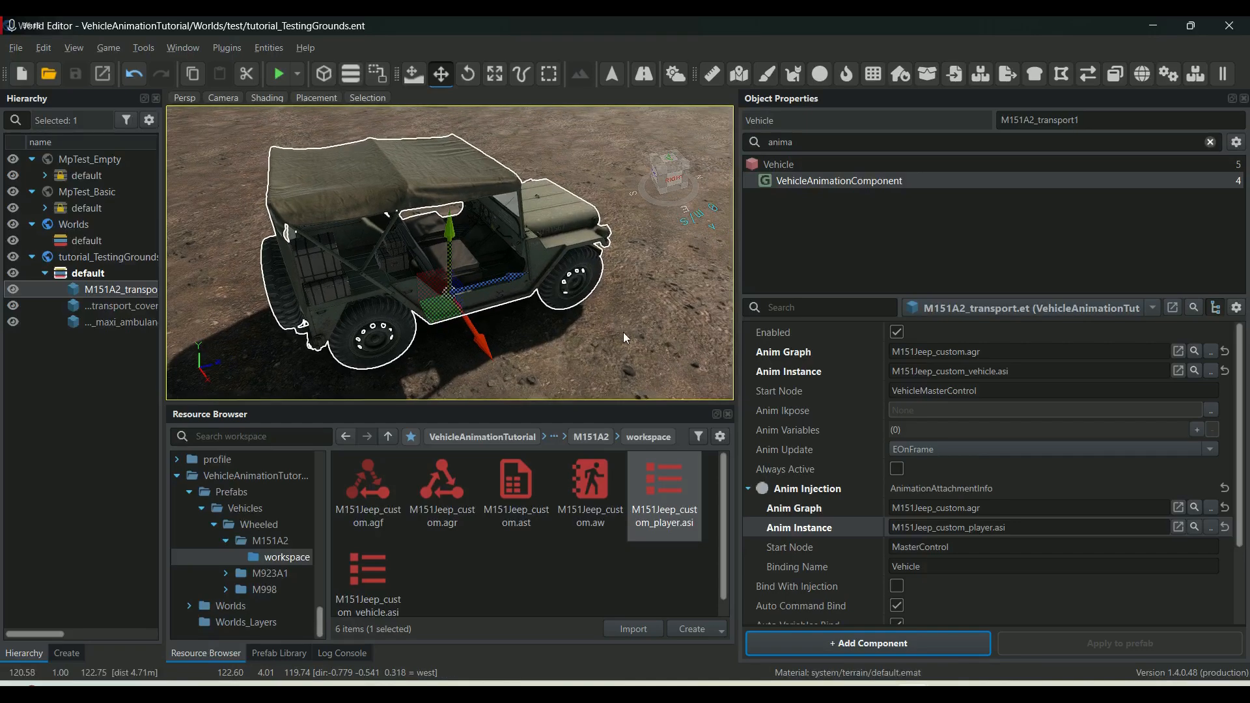
scroll(585, 329, down, 5)
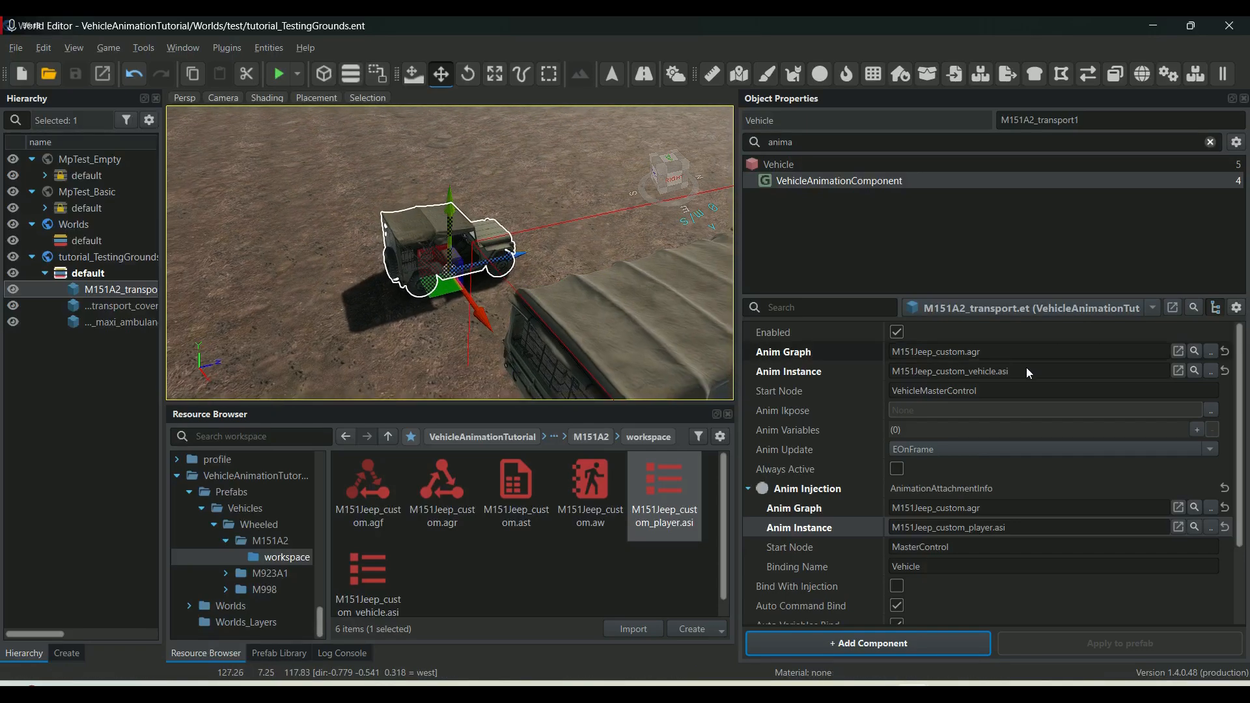
click(980, 367)
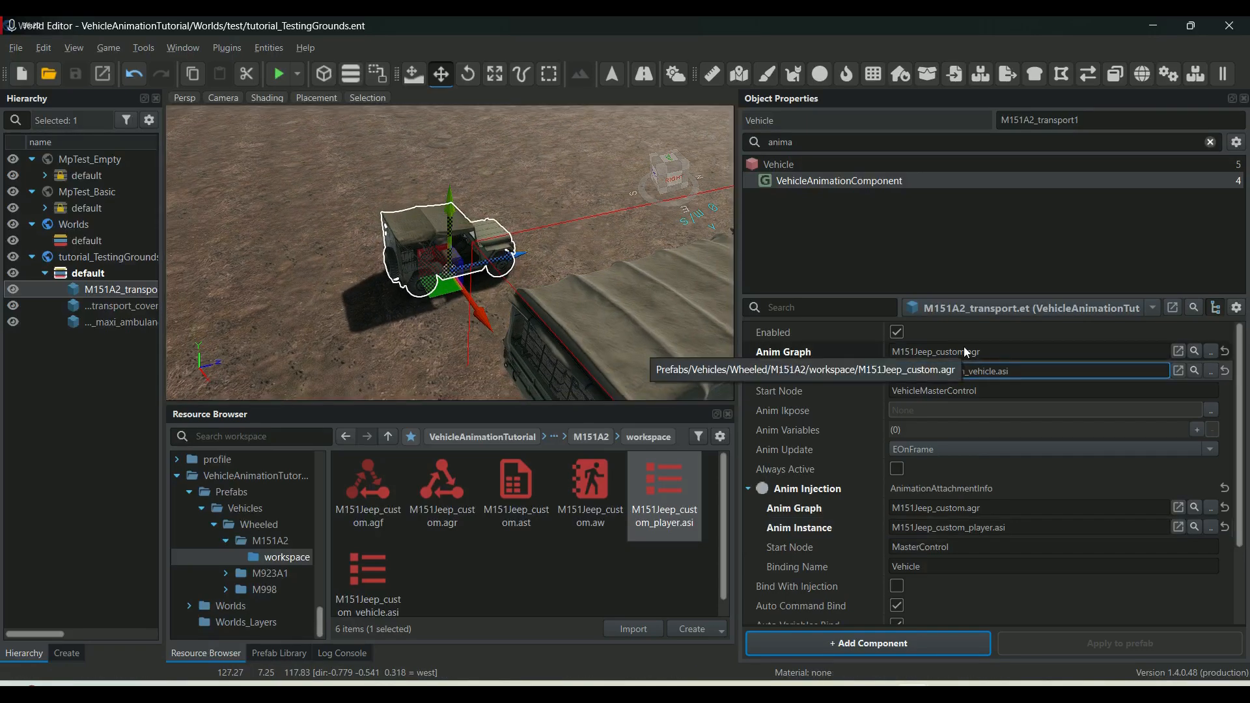
click(965, 350)
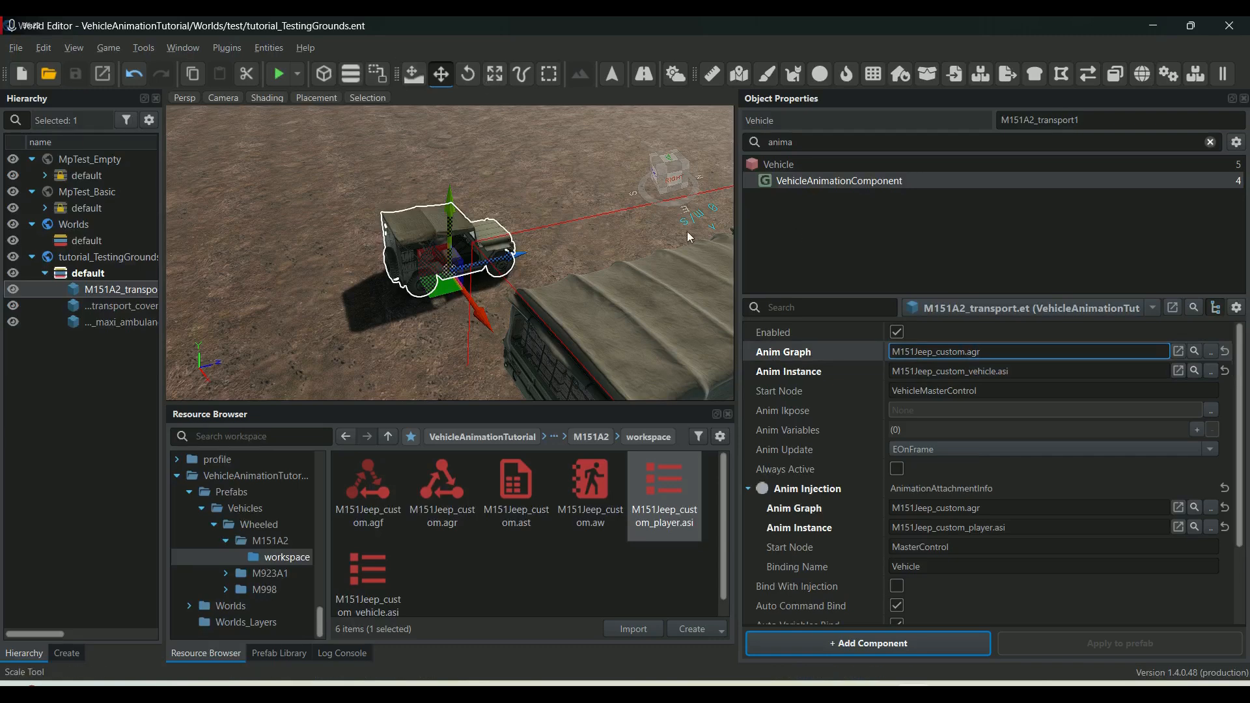
click(1194, 351)
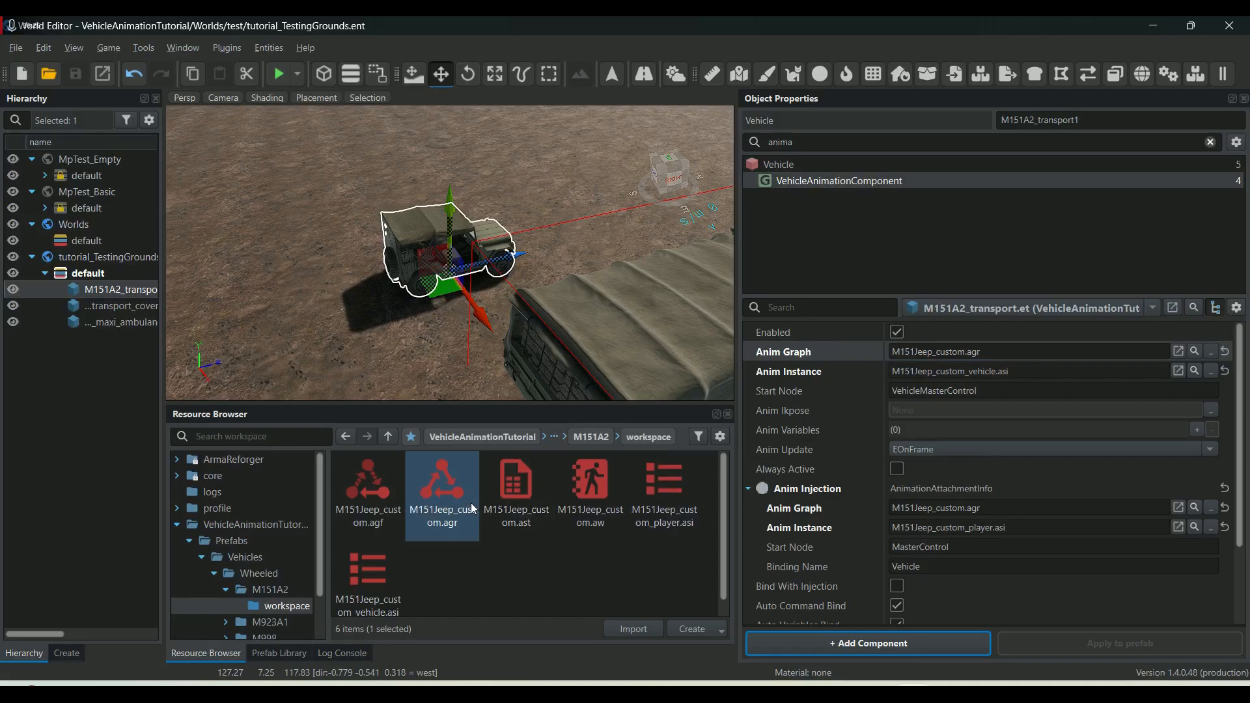
Switch to the Animation Editor and examine the PassengerRGRP group select node in the humveeAmbulance_custom graph.
mouse_move(898, 693)
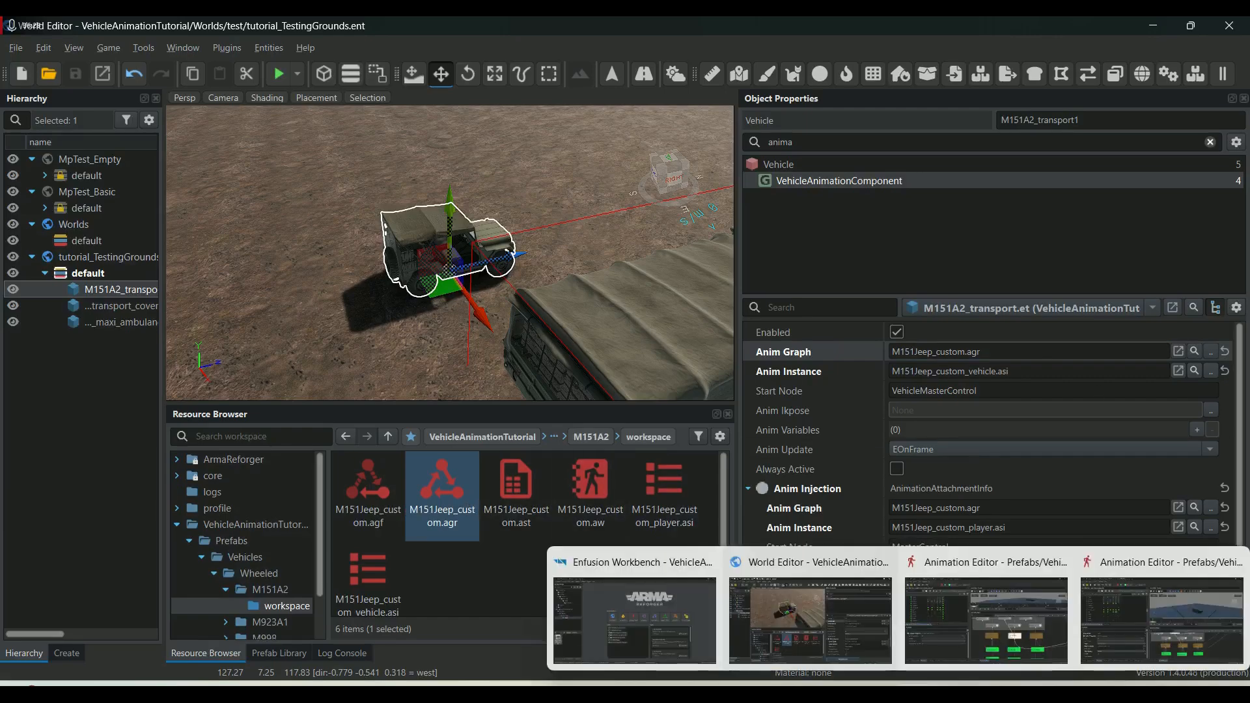
click(993, 564)
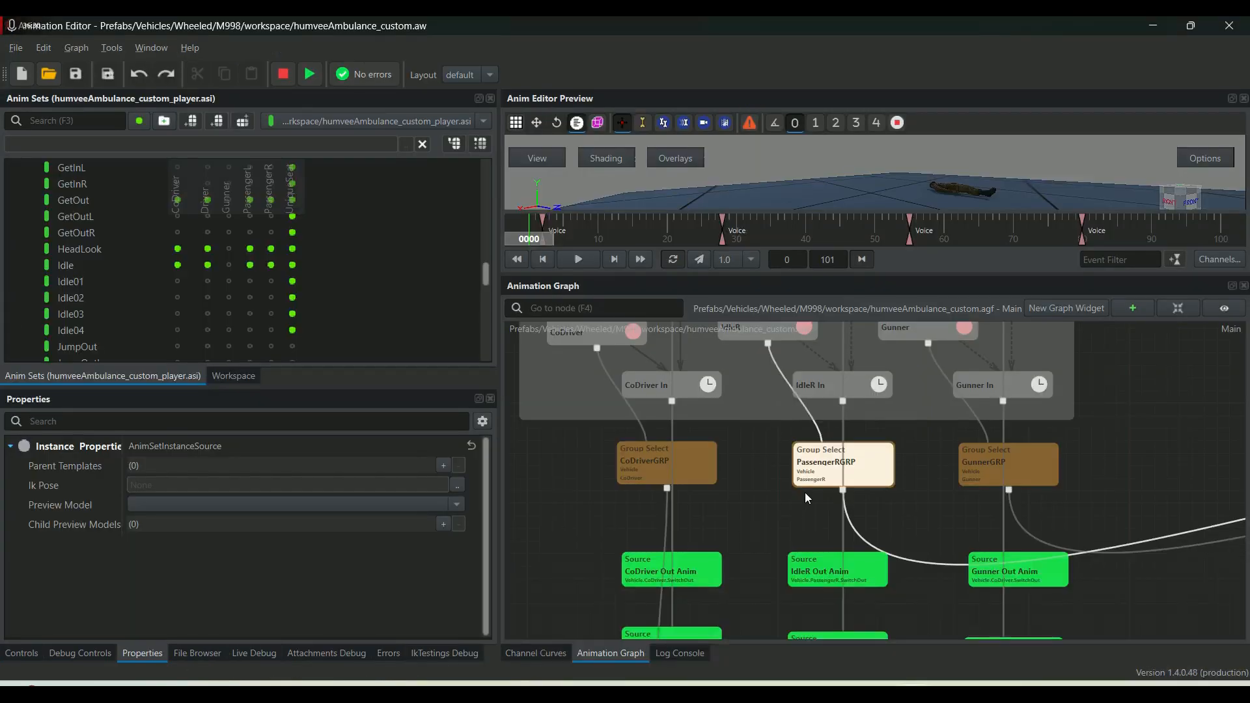
scroll(807, 490, down, 3)
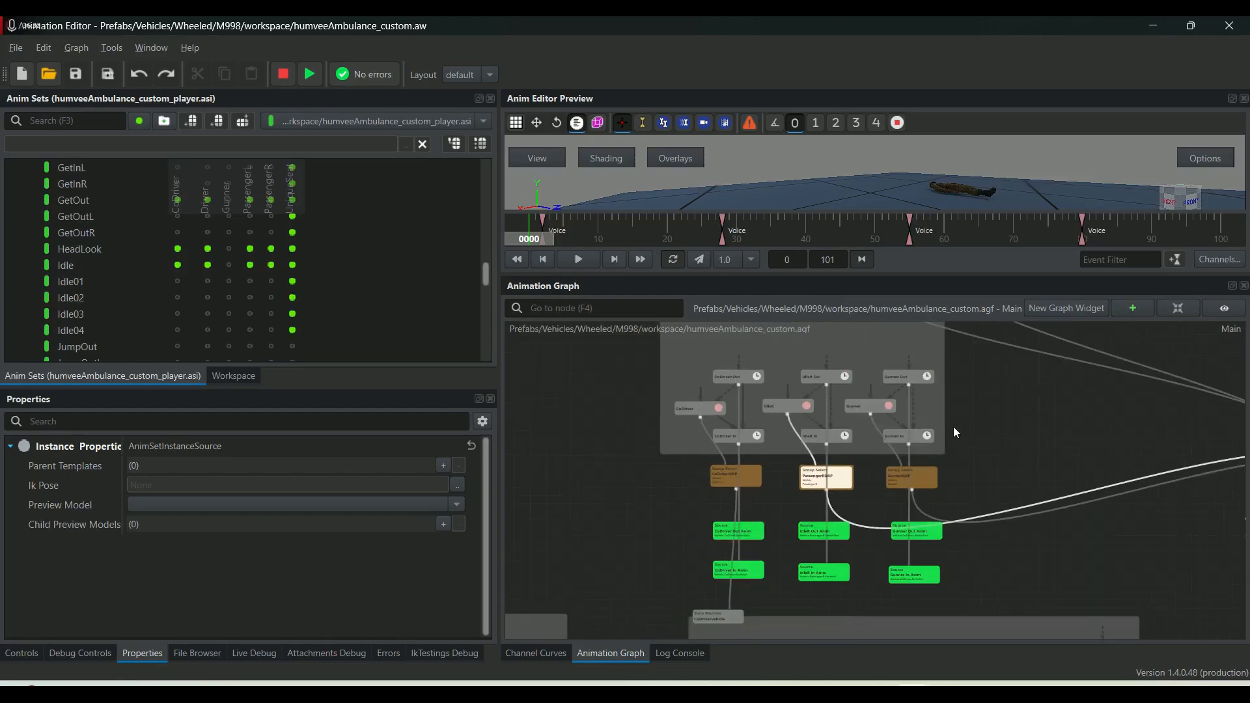
scroll(953, 427, up, 2)
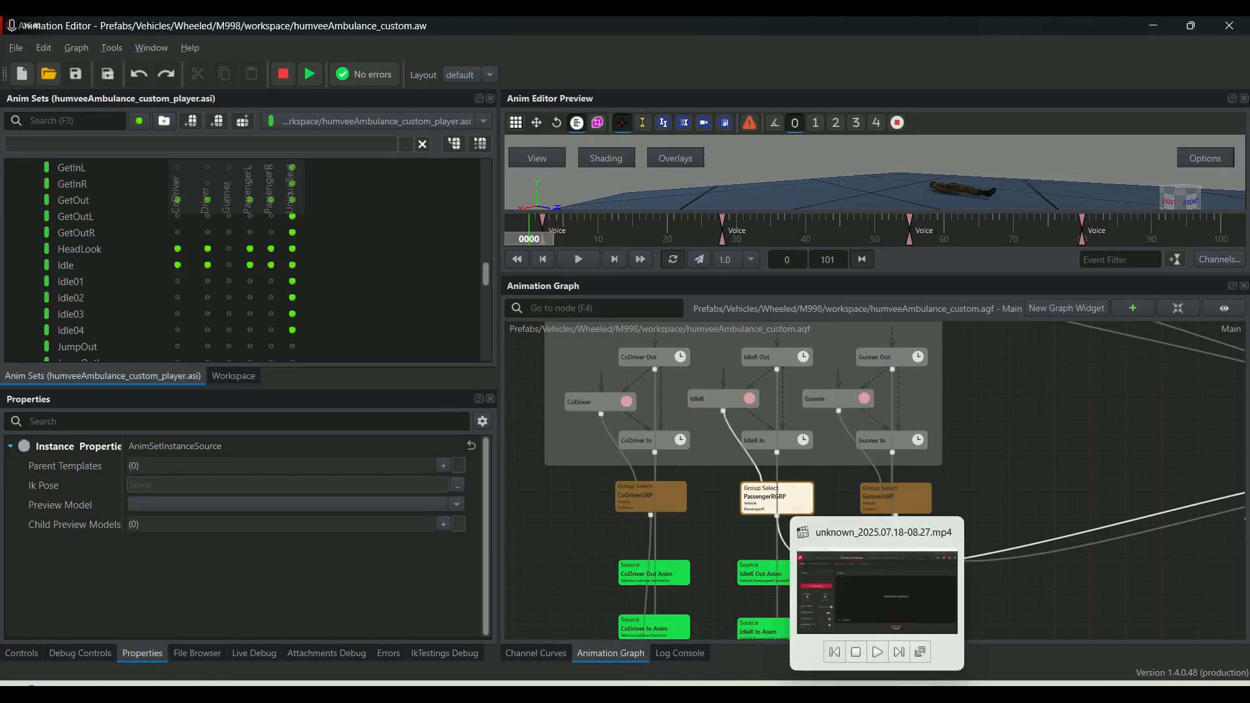
Switch back to the World Editor and play-test the world, inspecting the jeep's front seats and rear area on foot.
mouse_move(912, 684)
click(868, 614)
scroll(473, 212, up, 5)
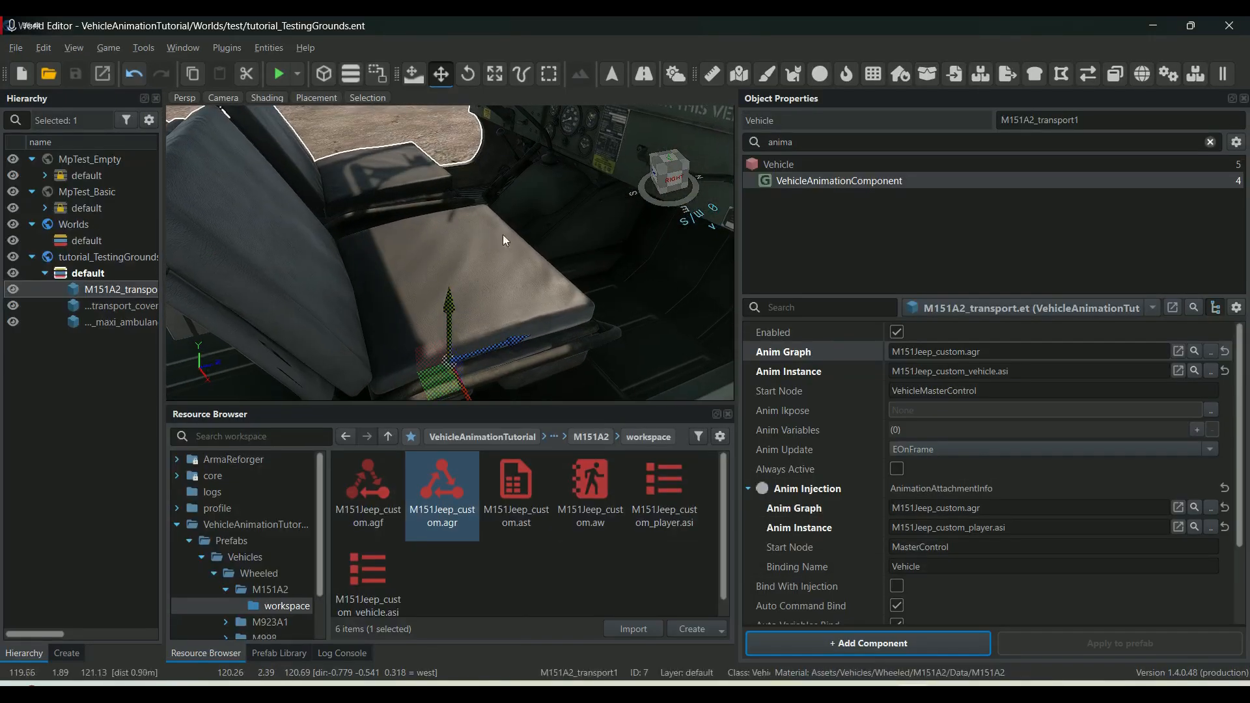
scroll(526, 276, down, 5)
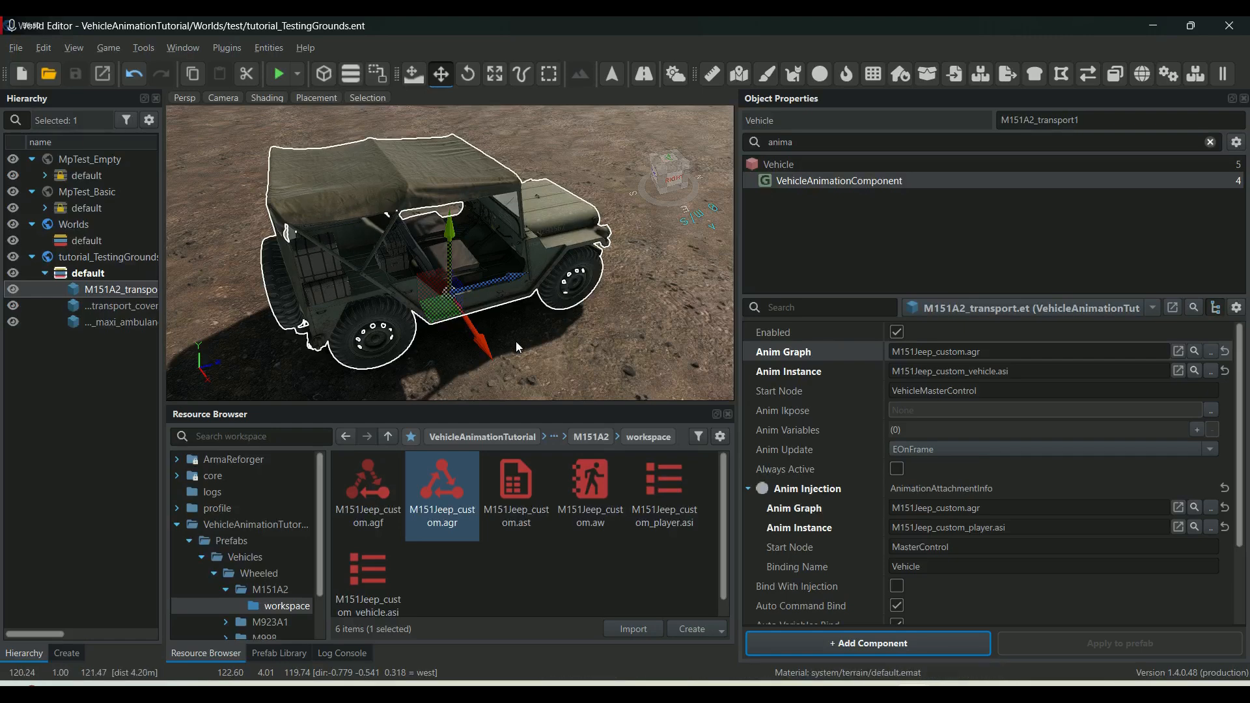
click(280, 74)
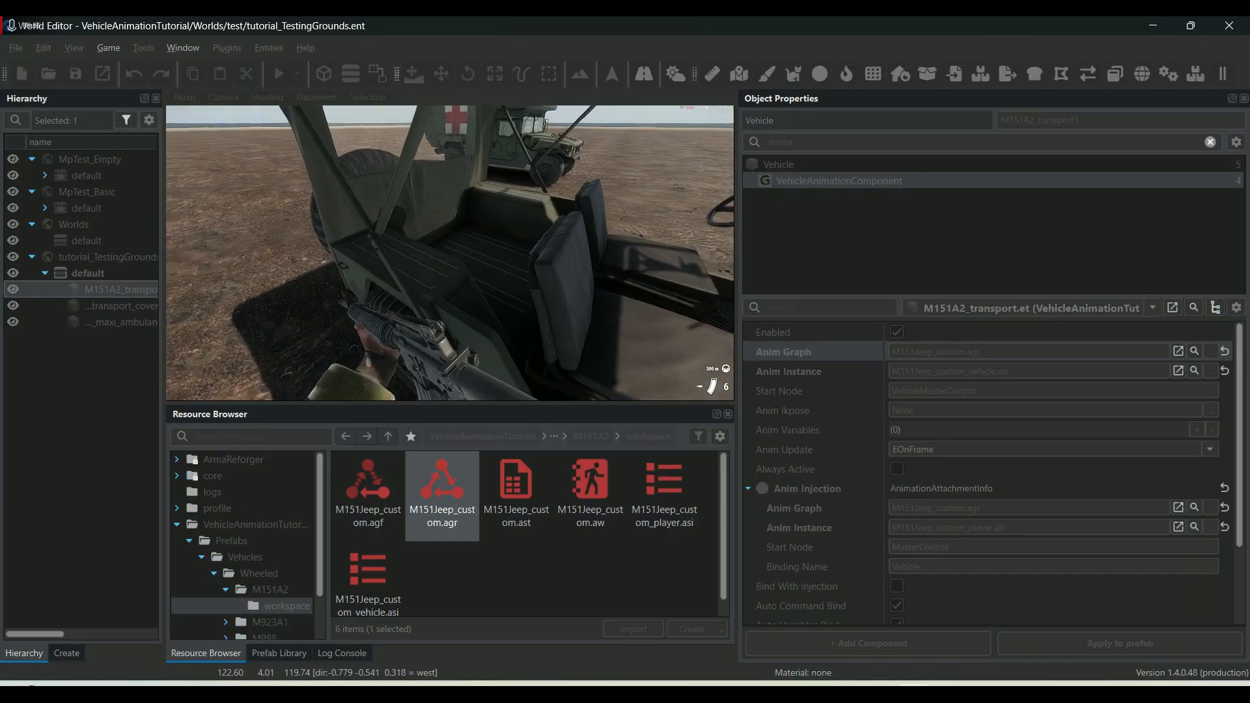
key(s)
key(w)
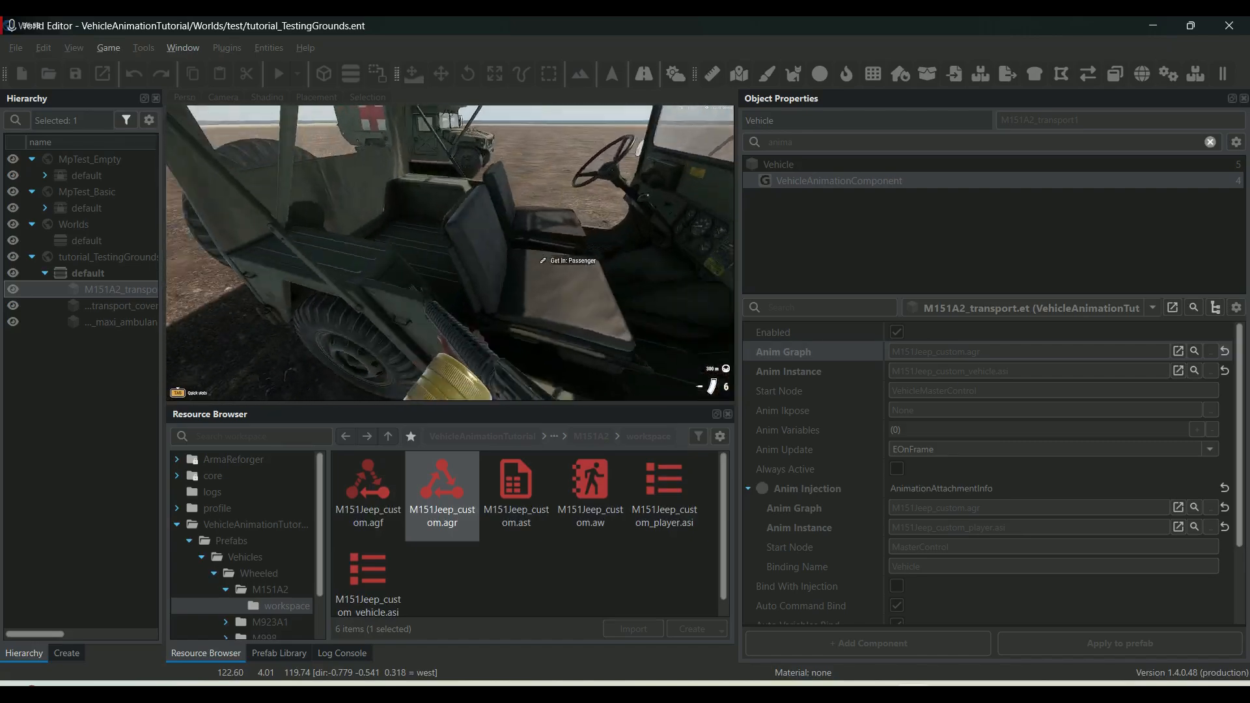
key(s)
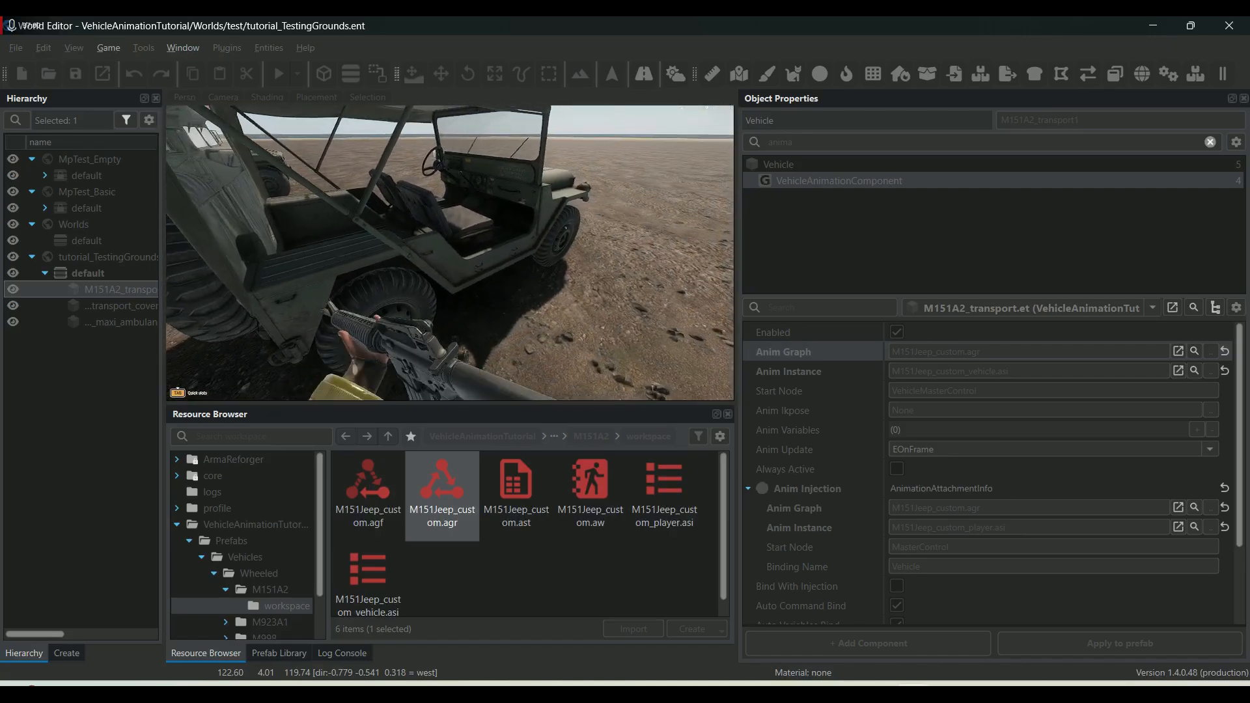
key(Escape)
Select the M151A2 jeep in the world and show its VehicleAnimationComponent at the M151A2_transport.et prefab level.
scroll(627, 287, down, 3)
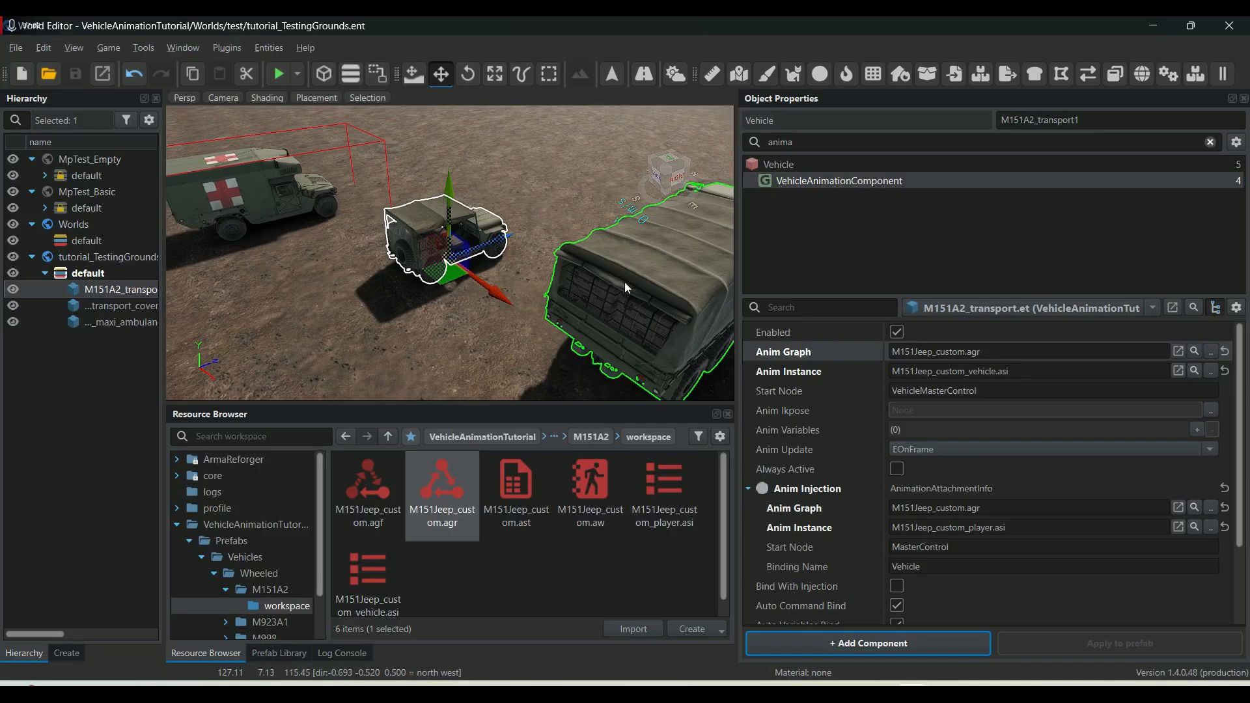
click(424, 233)
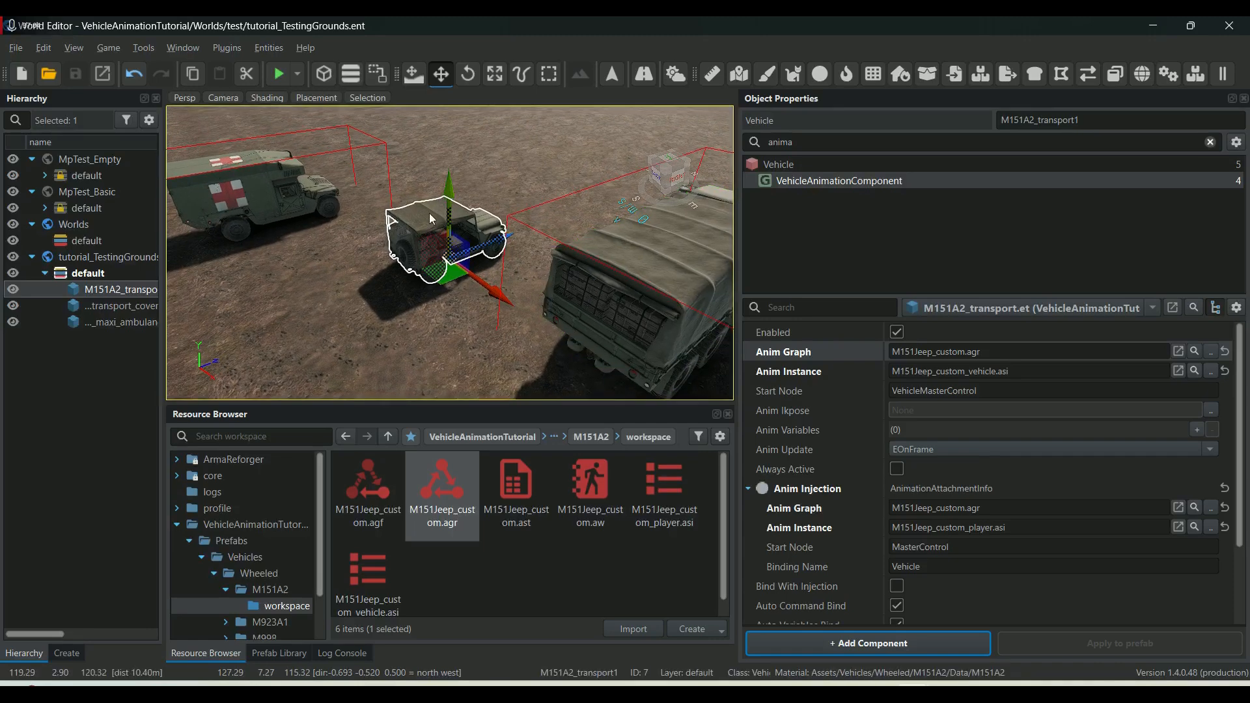
click(684, 333)
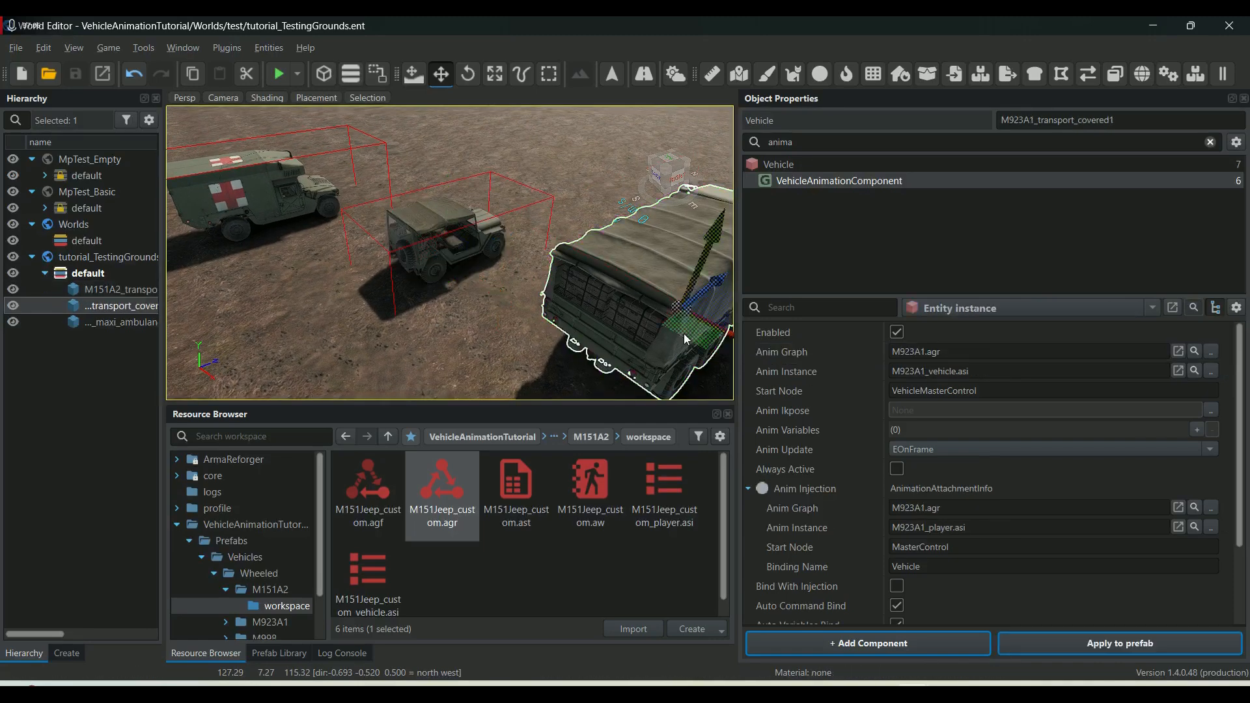
click(455, 248)
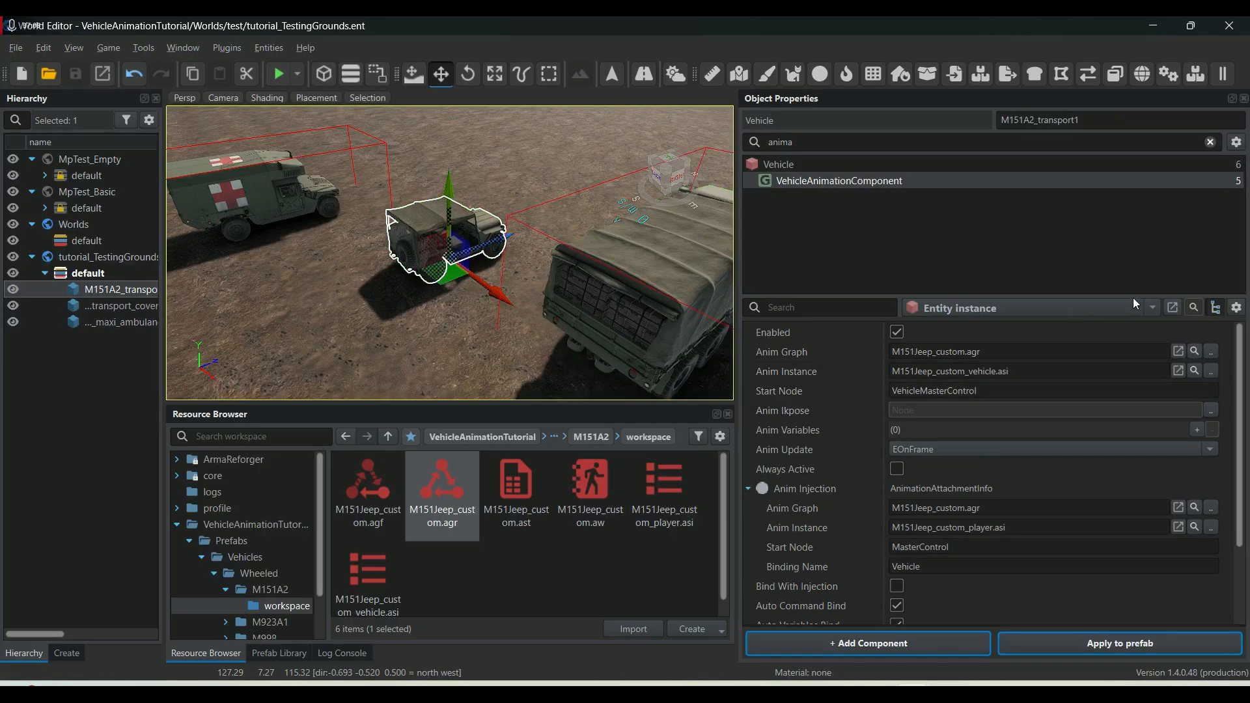
click(1154, 308)
click(1053, 330)
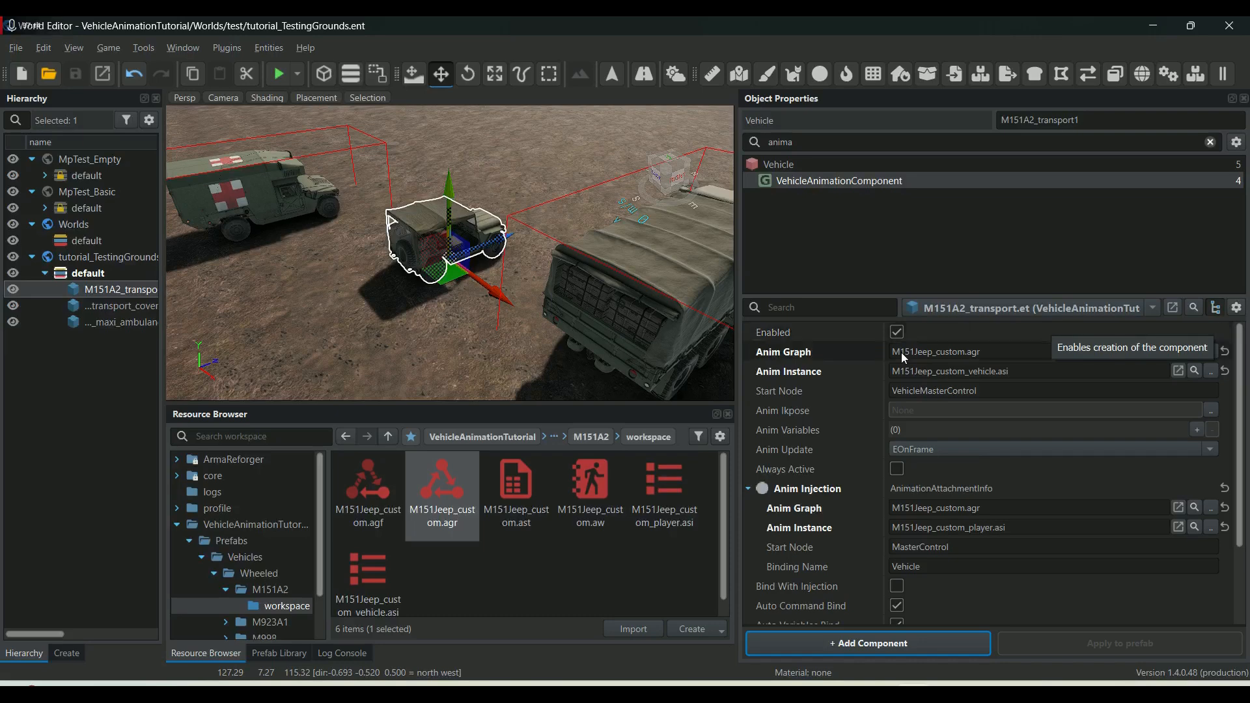
Filter the jeep's components by "slot", enable the Bench slot in its SlotManagerComponent, and save the world.
click(808, 140)
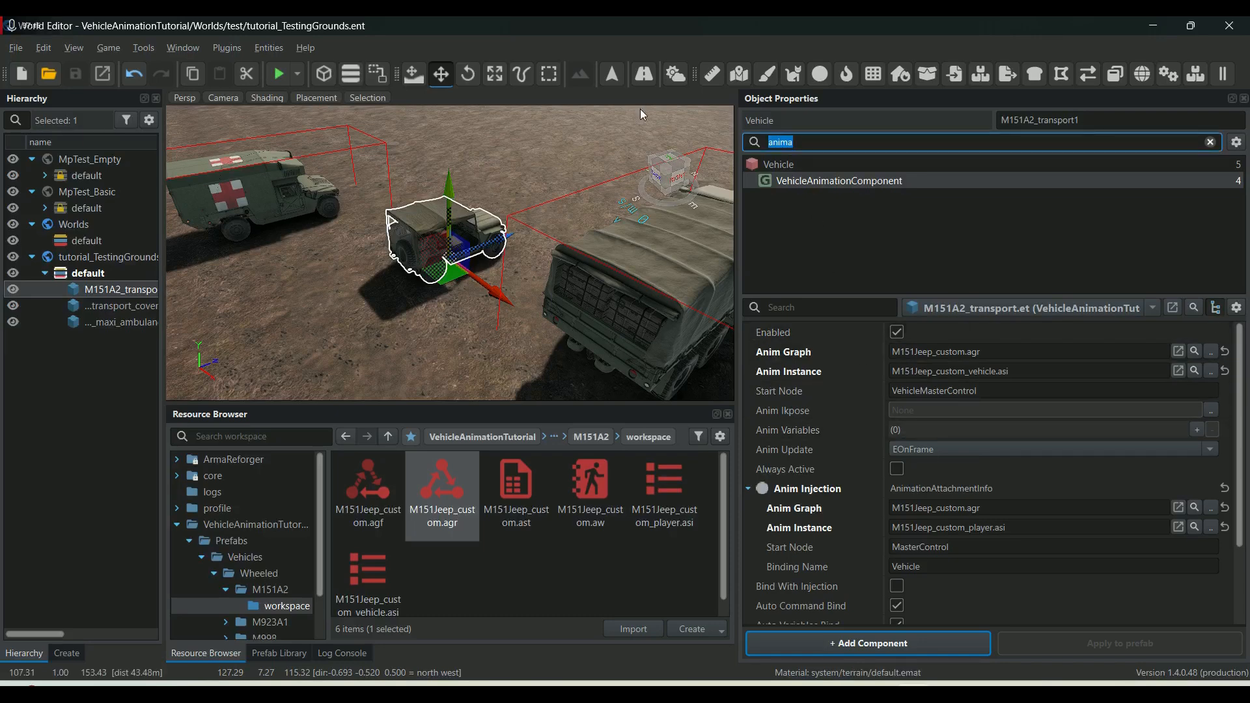
text(slot)
click(855, 181)
scroll(386, 195, up, 5)
right_drag(386, 195, 274, 169)
right_drag(450, 253, 356, 258)
key(q)
key(s)
key(w)
key(w)
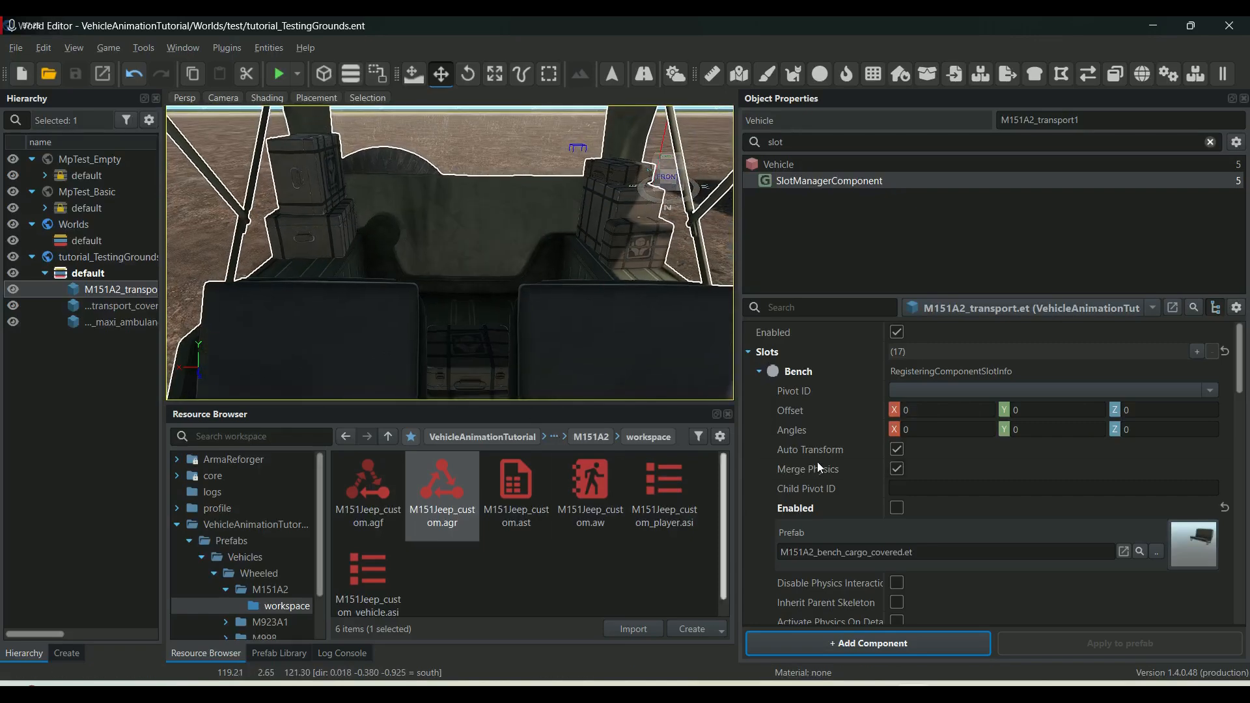
click(898, 508)
key(ctrl+s)
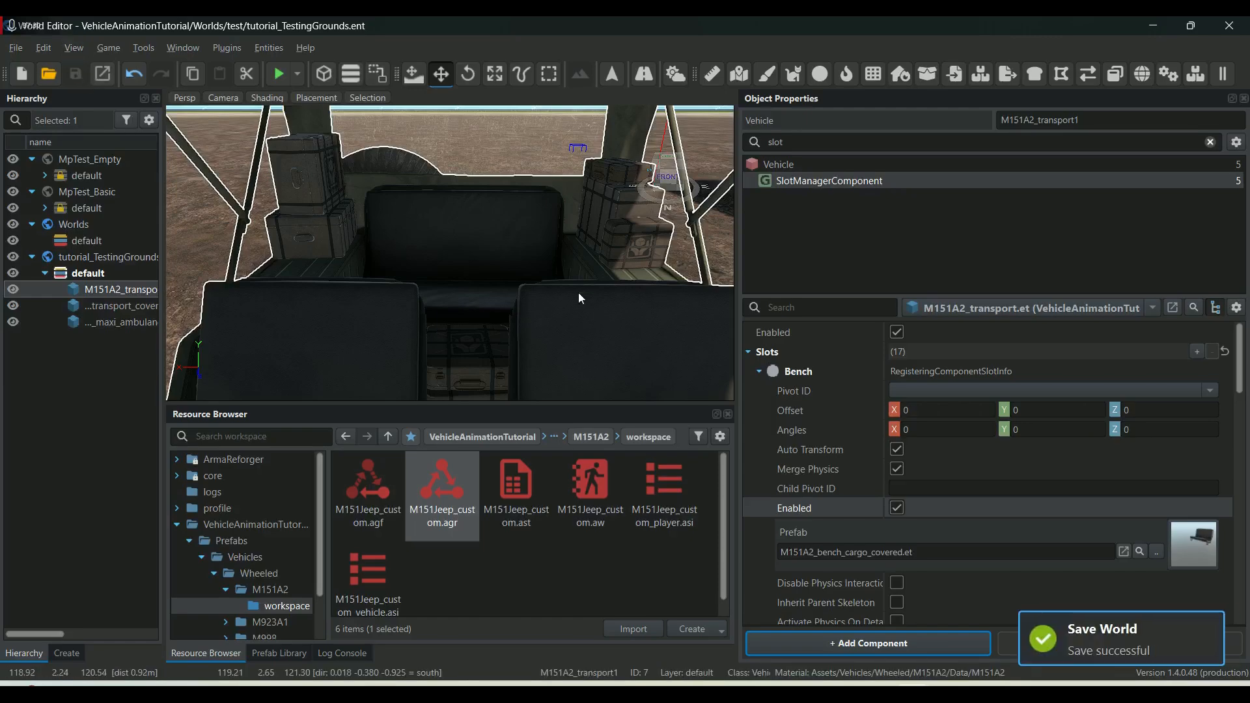
Play-test the world by boarding the jeep's rear bench passenger seat and viewing the pose in third and first person.
key(s)
right_drag(577, 293, 577, 293)
right_drag(514, 317, 514, 317)
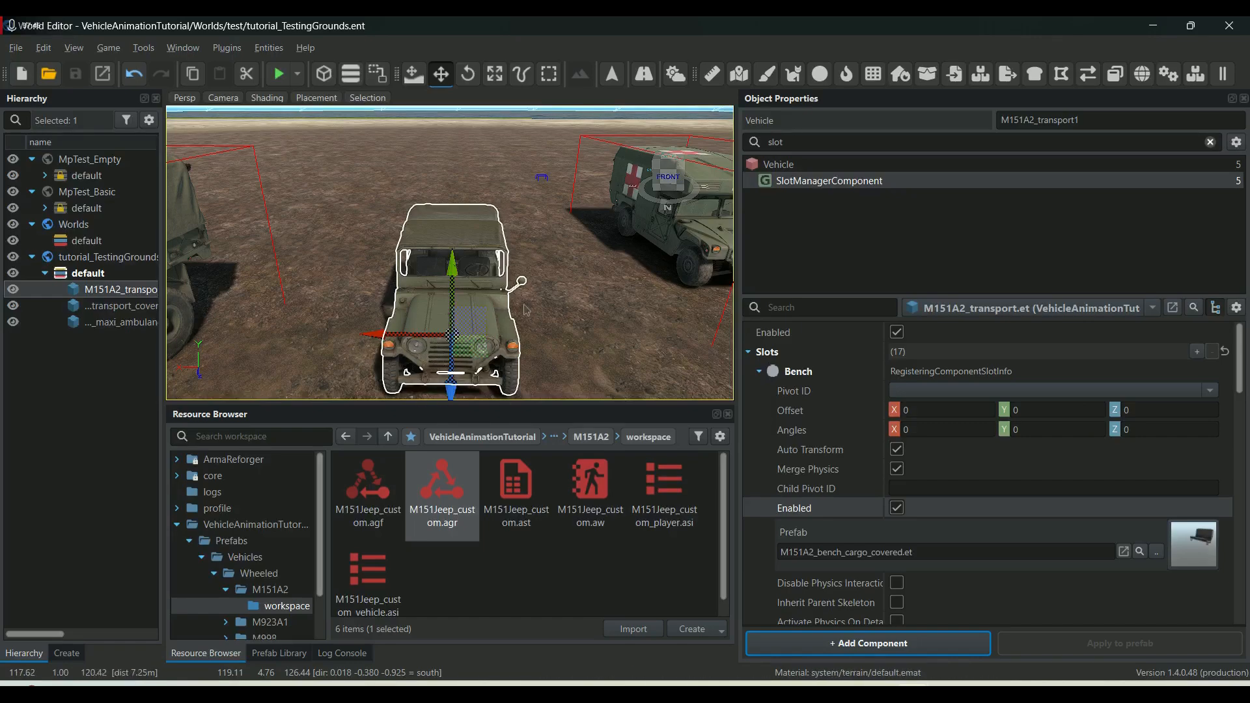
right_drag(533, 314, 586, 313)
click(280, 75)
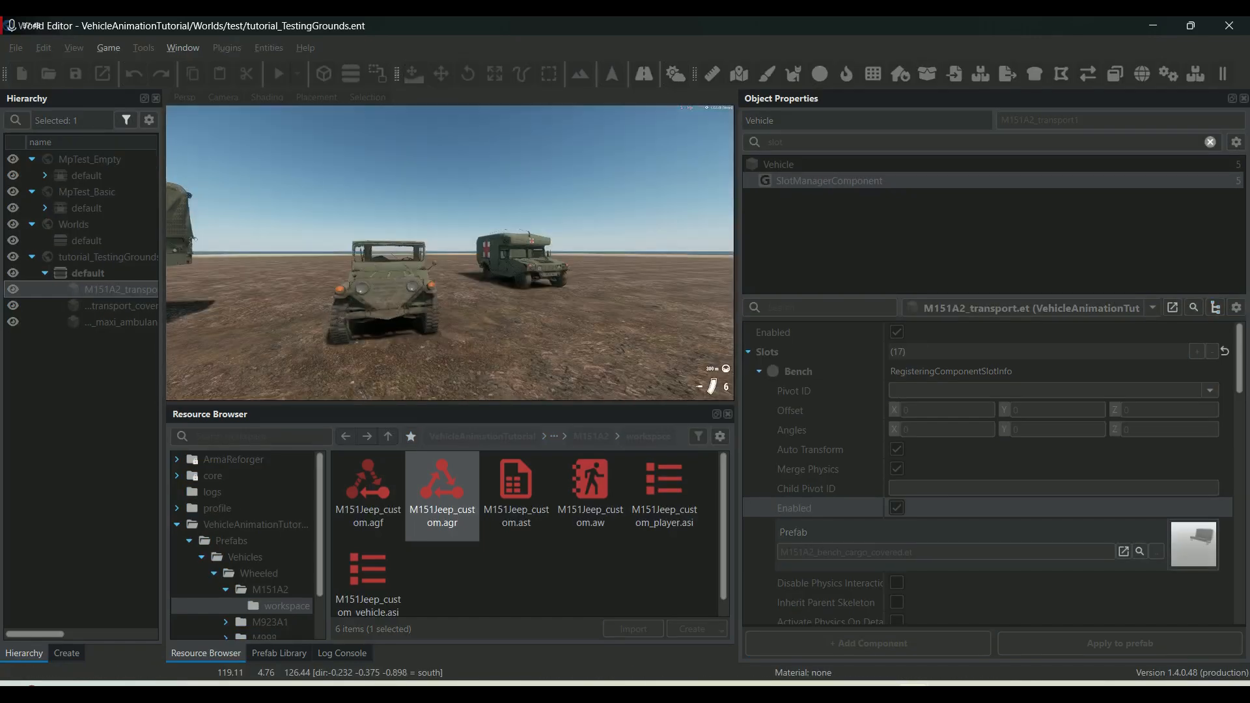
key(w)
key(w)
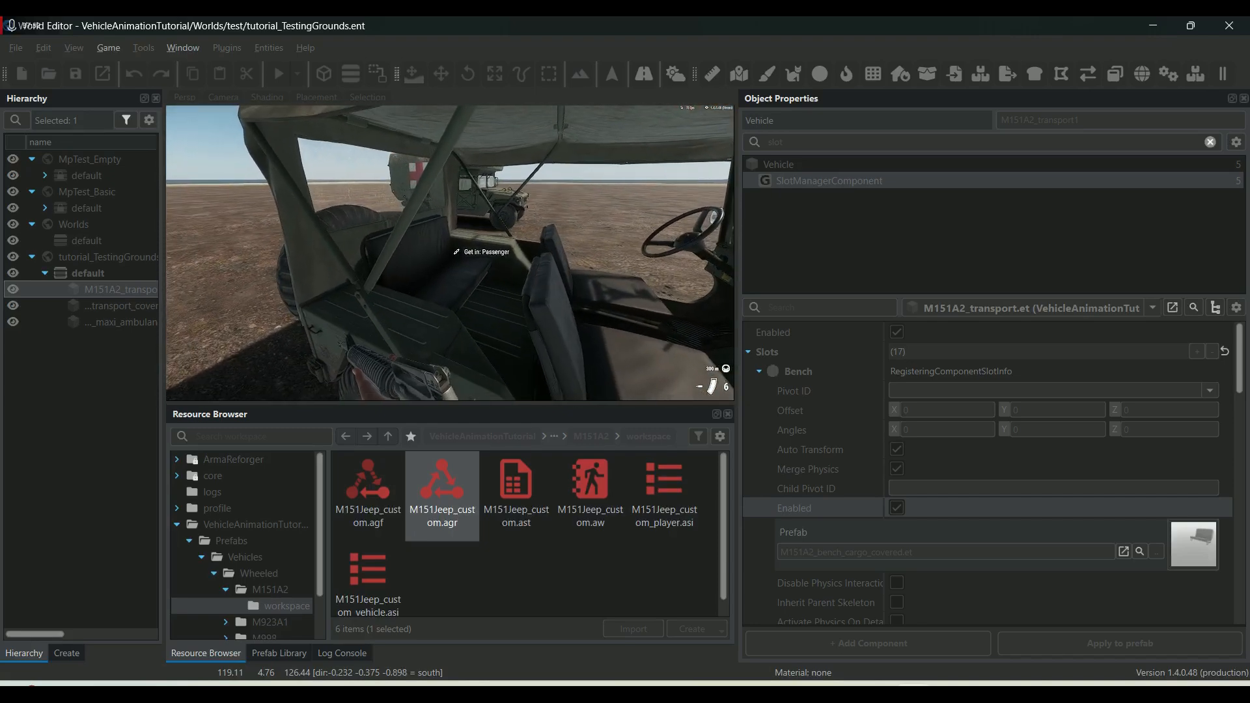
key(f)
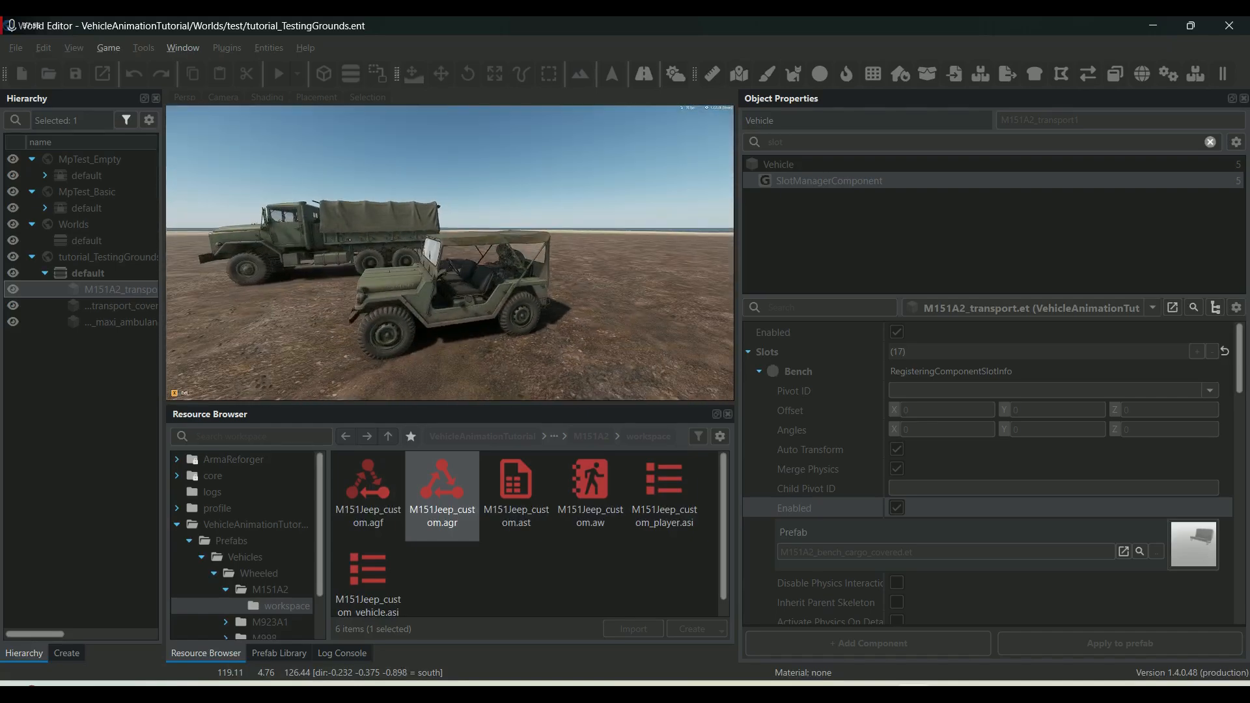
key(v)
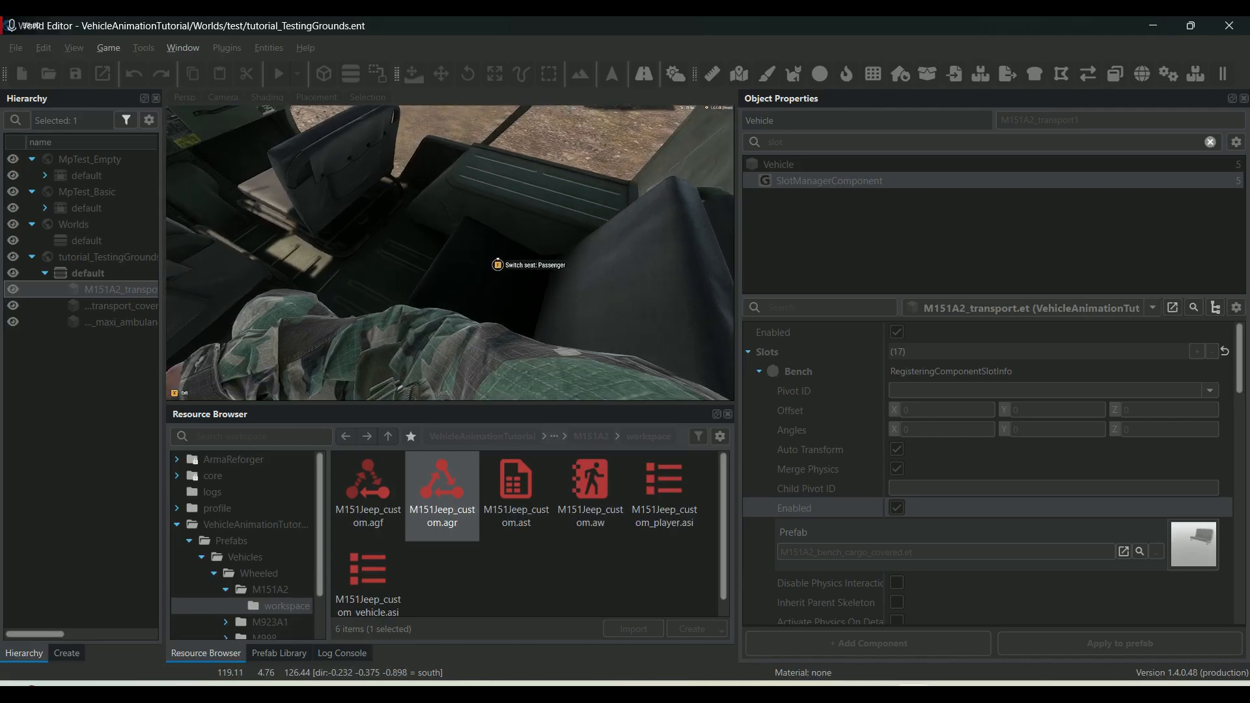
key(v)
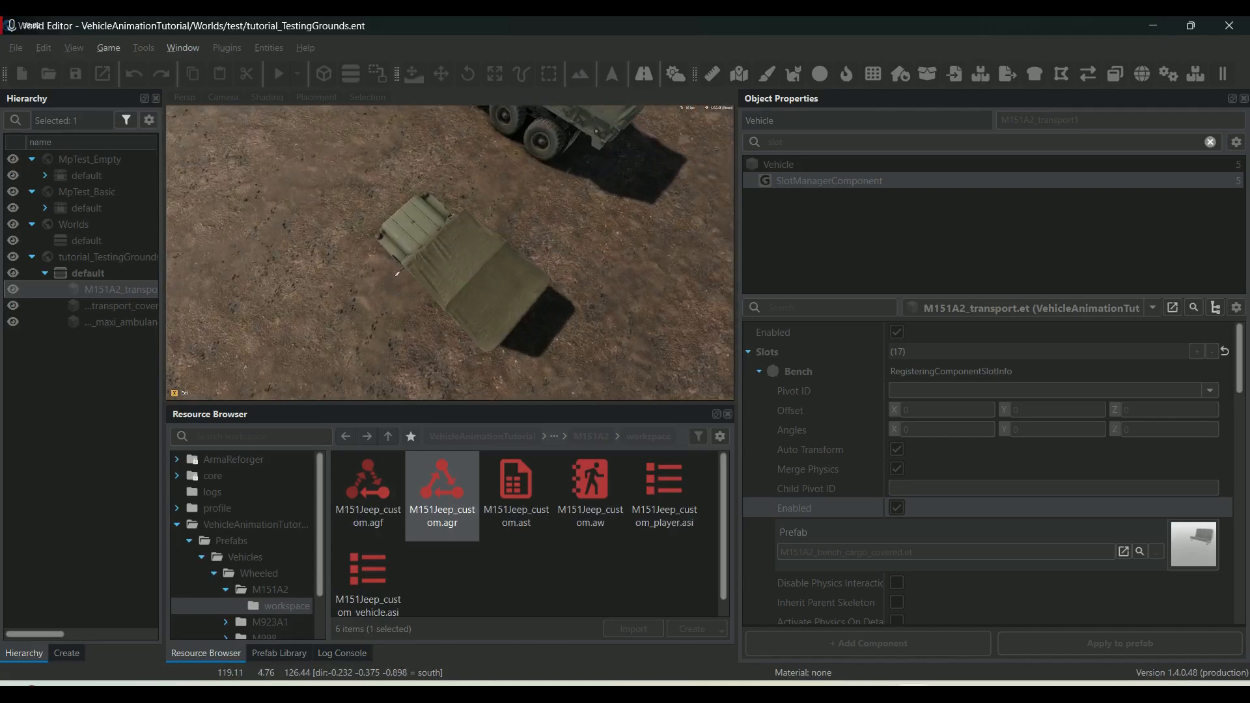
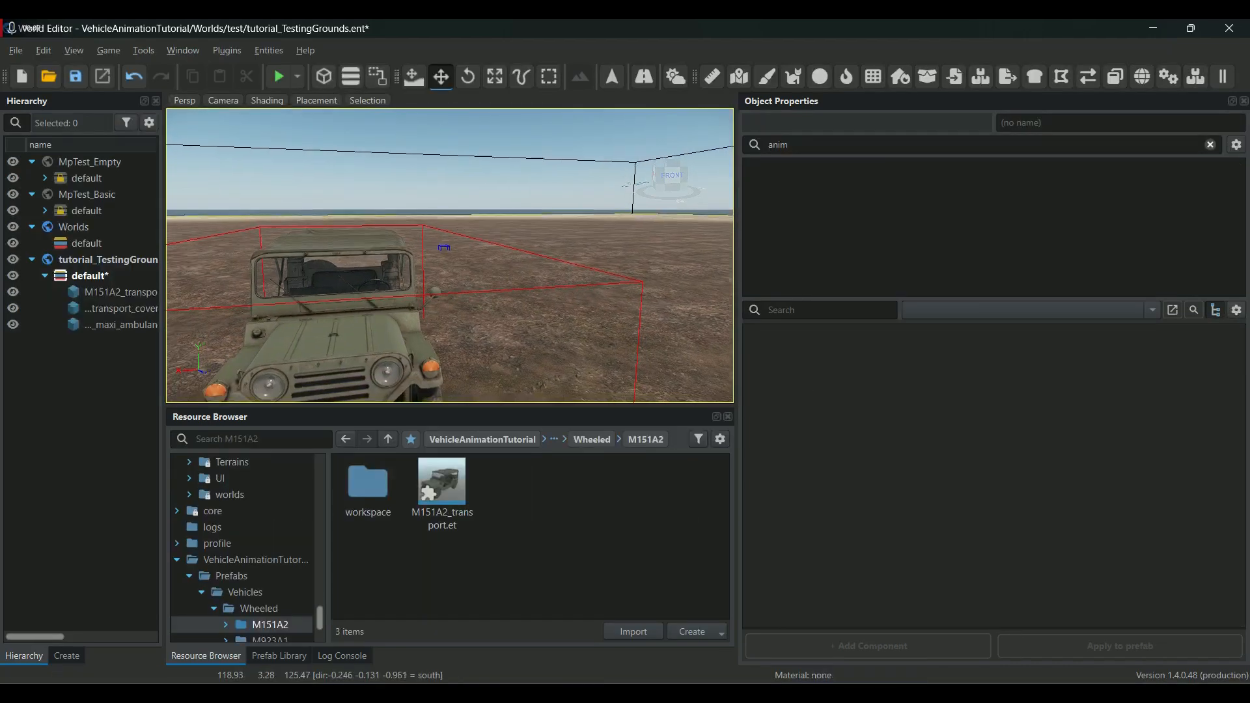
Examine the jeep's seats and rear bench from its side in the world viewport.
right_drag(306, 249, 469, 263)
key(d)
key(w)
right_drag(161, 265, 492, 268)
key(a)
key(s)
key(a)
key(w)
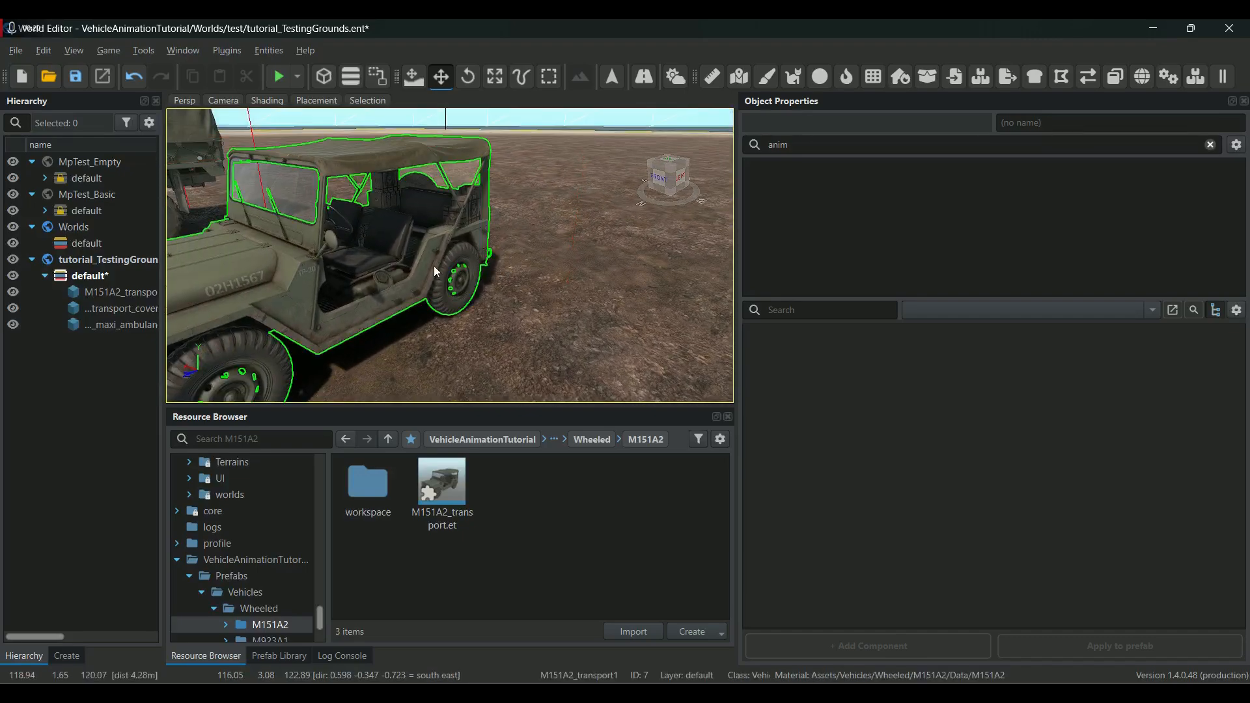
Select the jeep, filter its components by "slot", and locate the Bench slot's prefab M151A2_bench_cargo_covered.et in the resources.
click(400, 272)
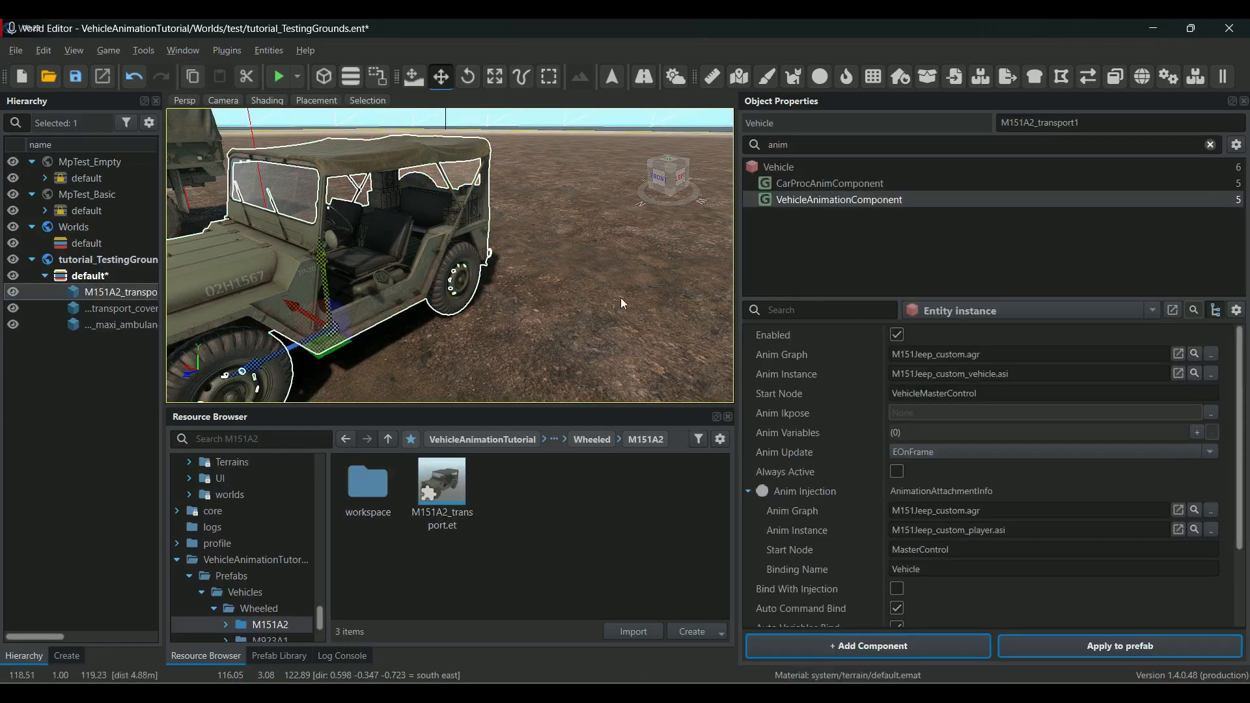
double_click(809, 151)
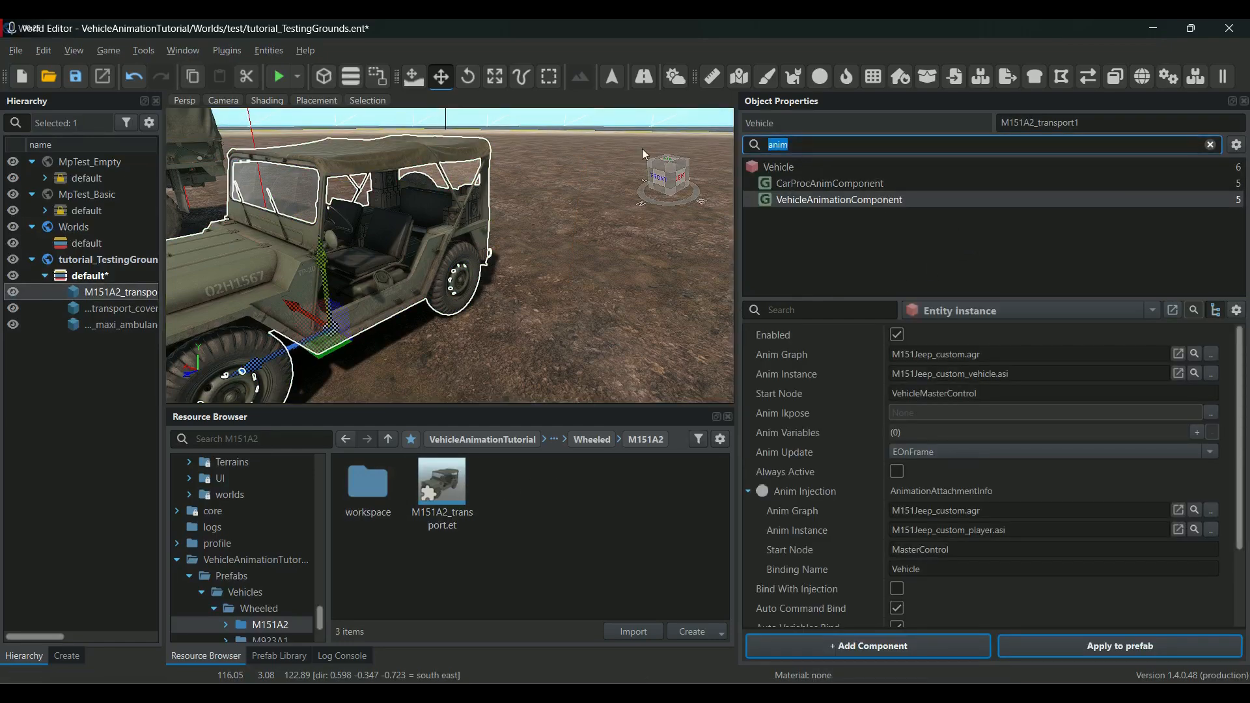
text(slot)
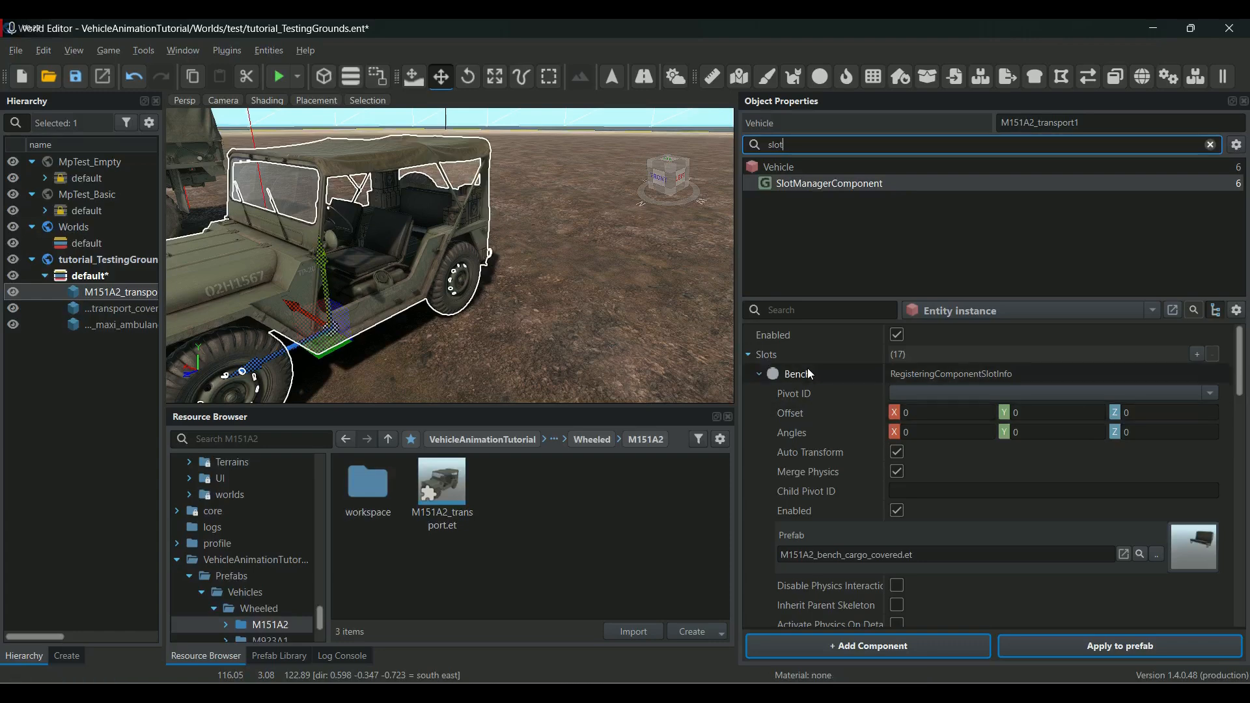
click(814, 555)
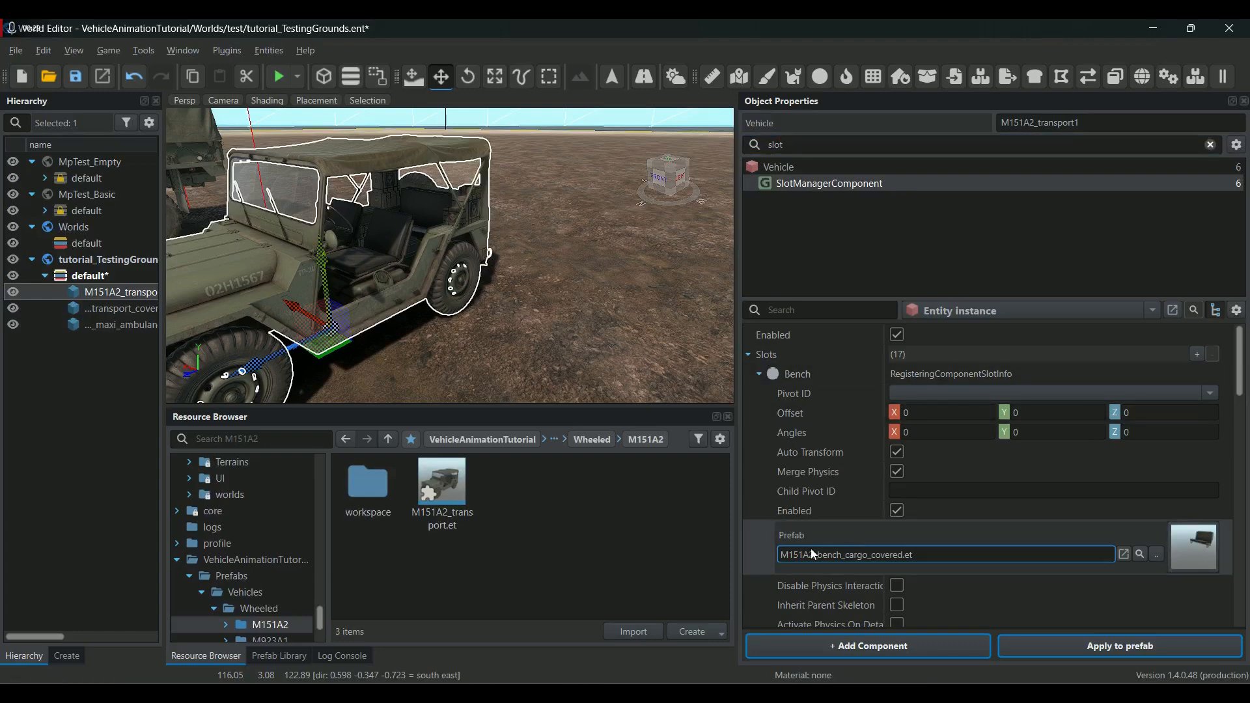
click(1139, 555)
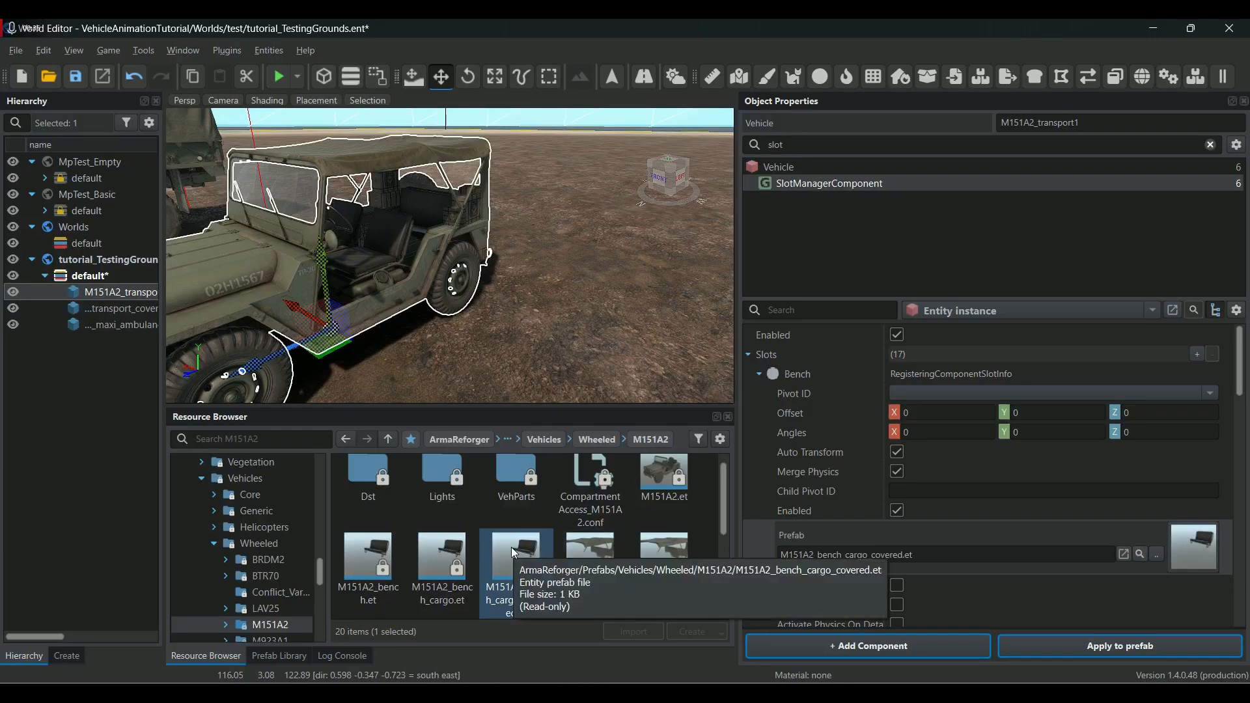
scroll(466, 362, down, 5)
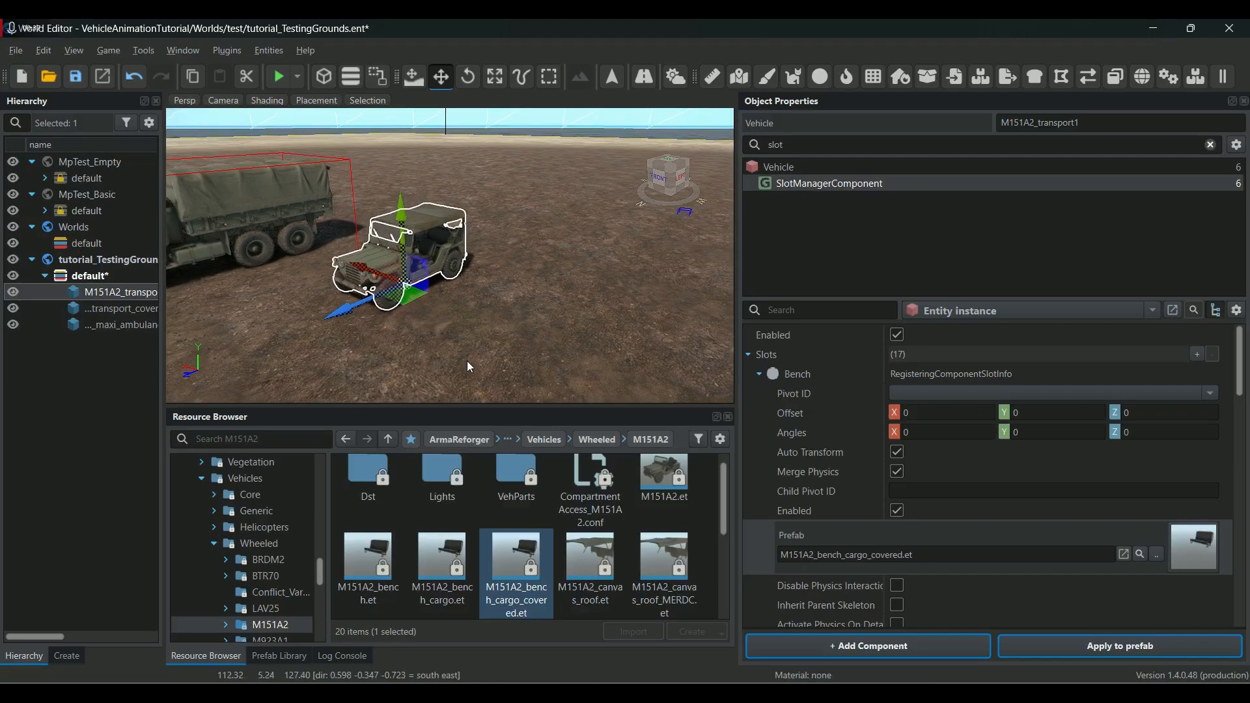
Reload the tutorial_TestingGrounds.ent world without saving the pending changes.
right_drag(469, 365, 312, 365)
click(50, 77)
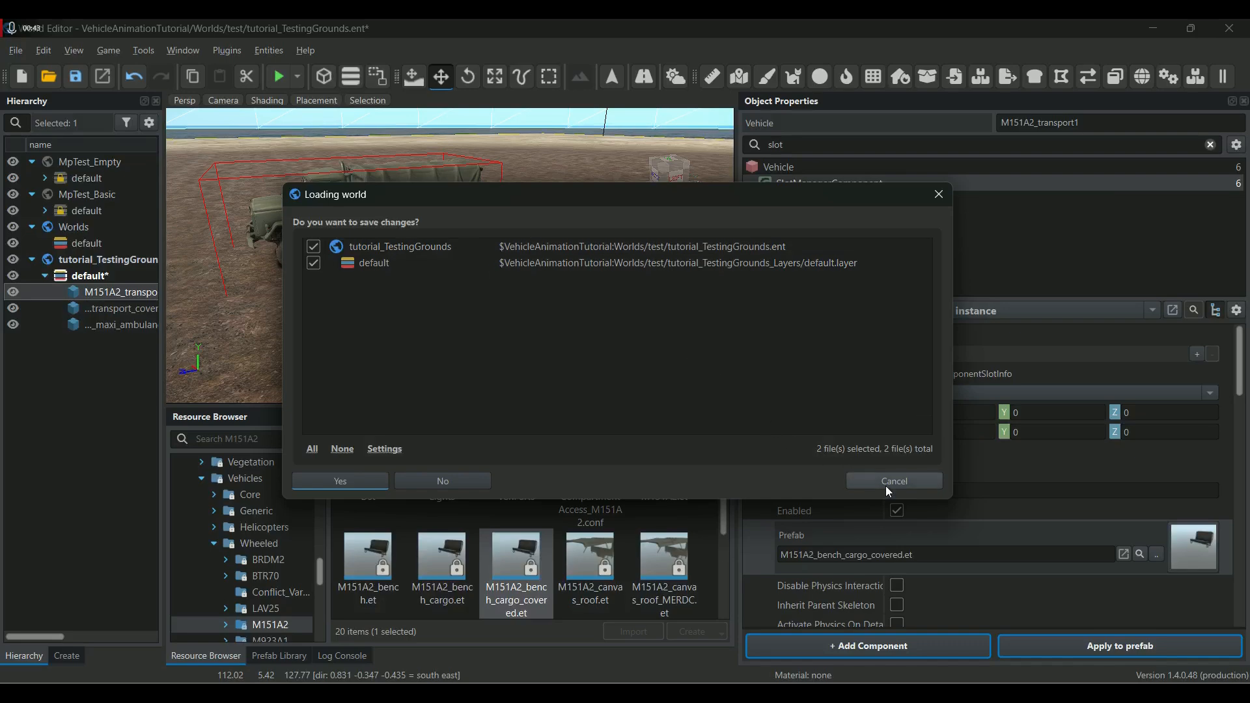
click(458, 483)
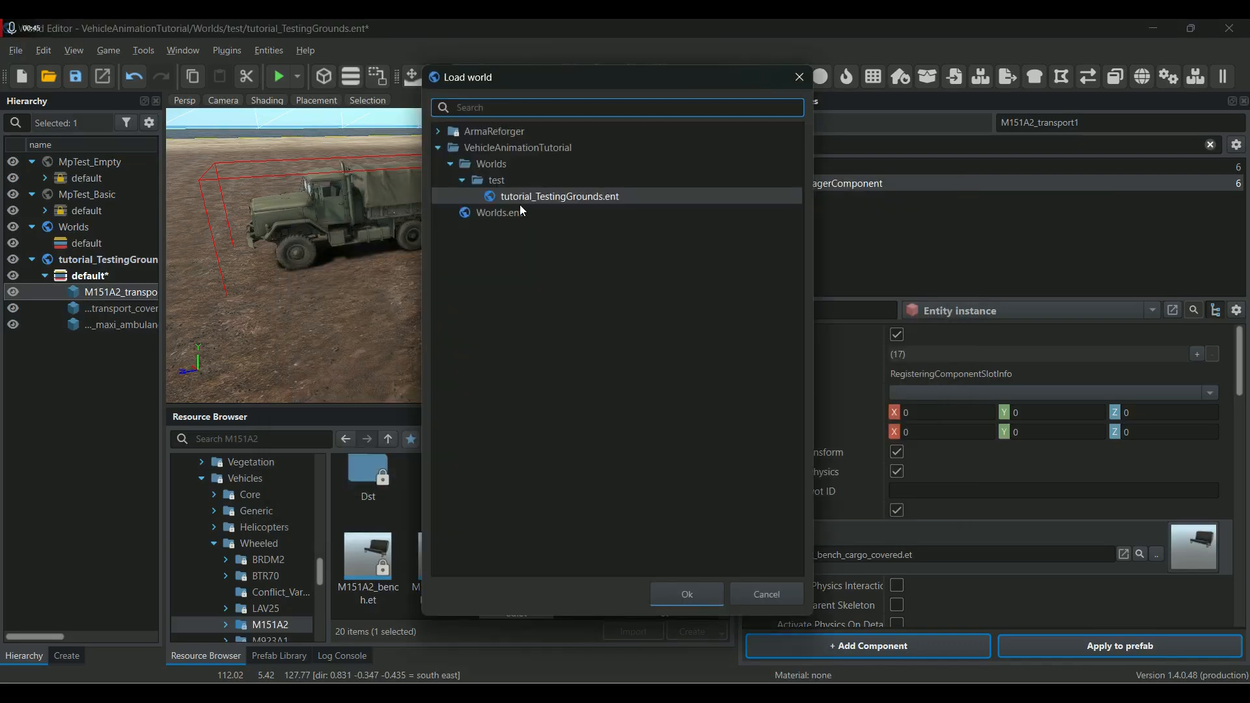
click(688, 594)
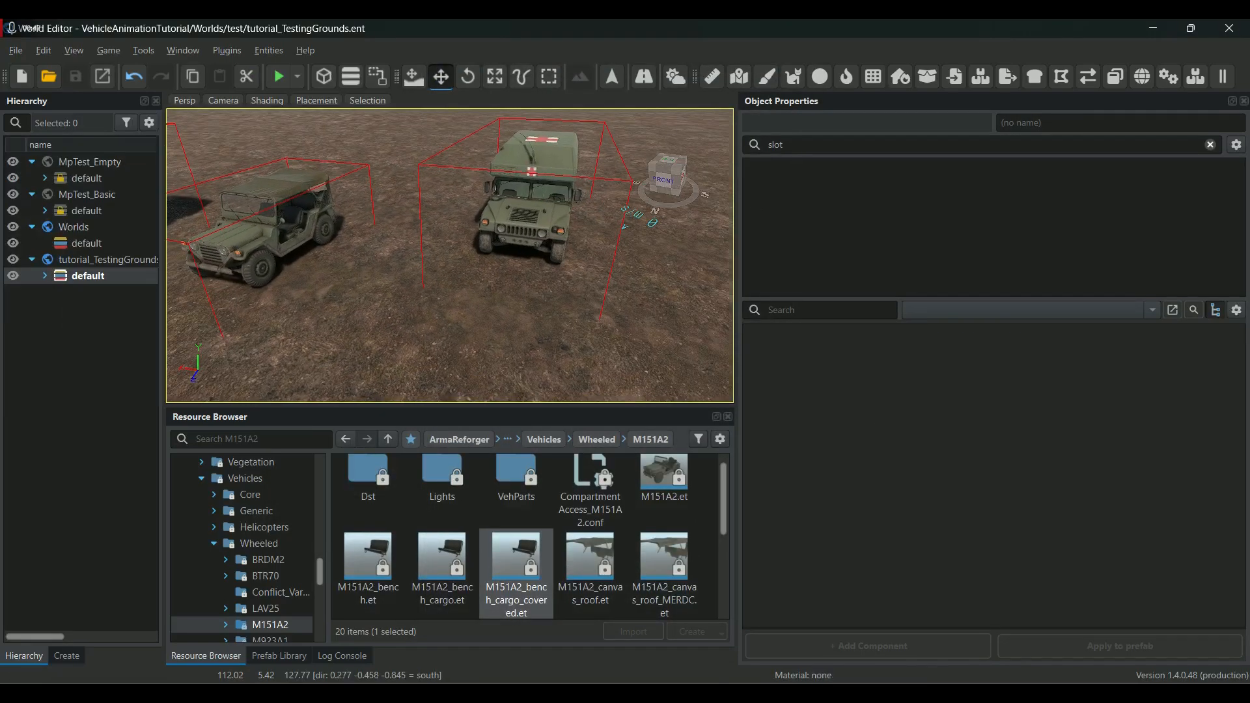
Duplicate the M151A2_bench_cargo_covered.et prefab into the VehicleAnimationTutorial addon as M151A2_bench_MOD.
click(443, 272)
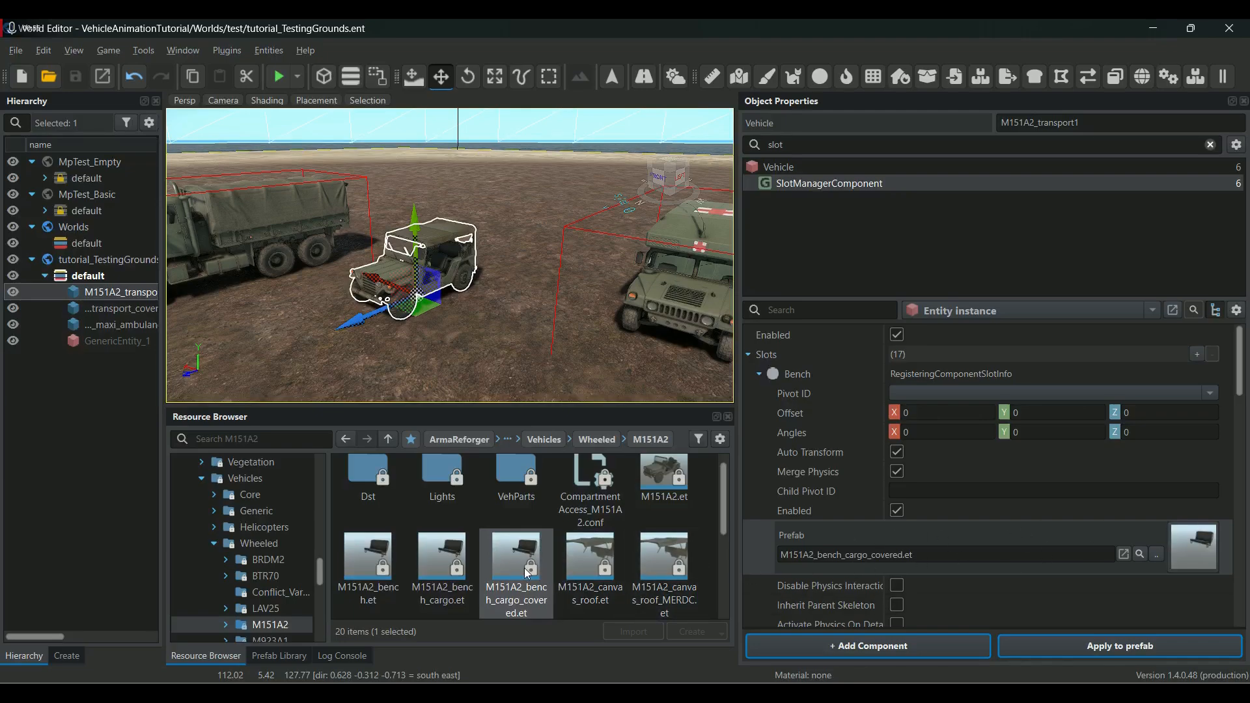
right_click(518, 548)
click(588, 339)
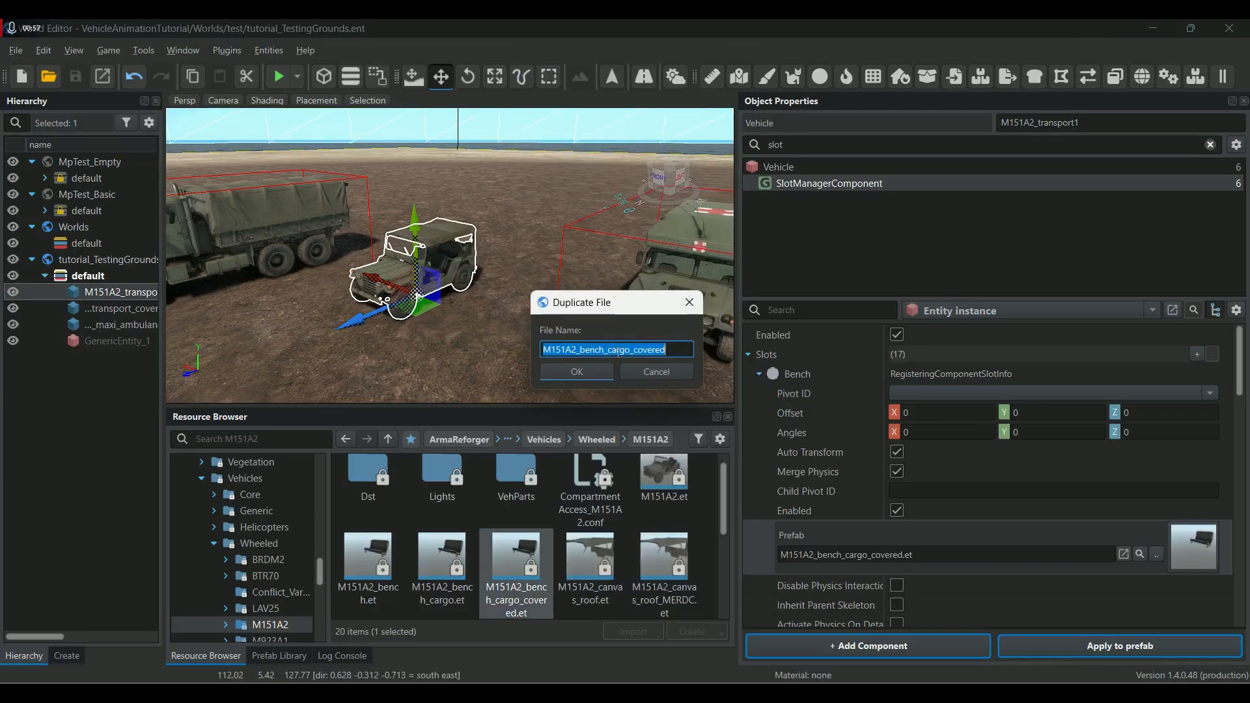
key(BackSpace)
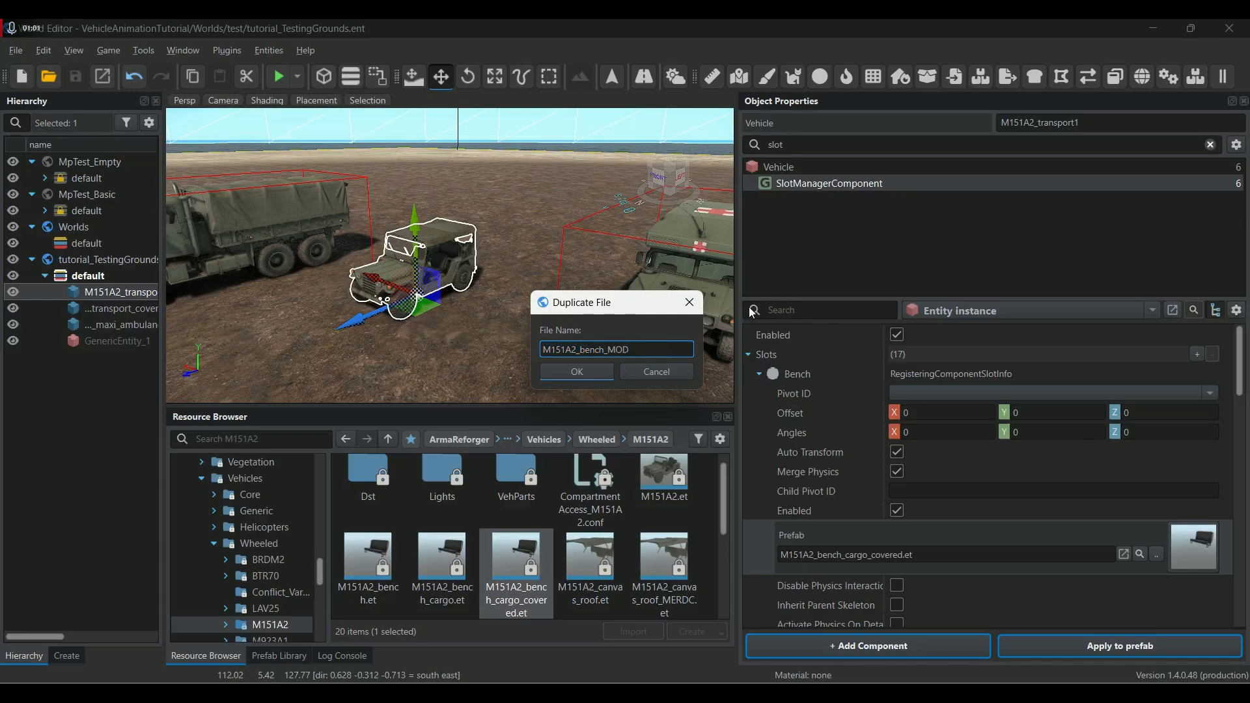
click(581, 377)
Place the M151A2_bench_MOD.et prefab on the ground near the jeep, save the world, and filter the bench's components by "anim".
right_drag(510, 333, 439, 495)
drag(448, 491, 360, 324)
key(ctrl+s)
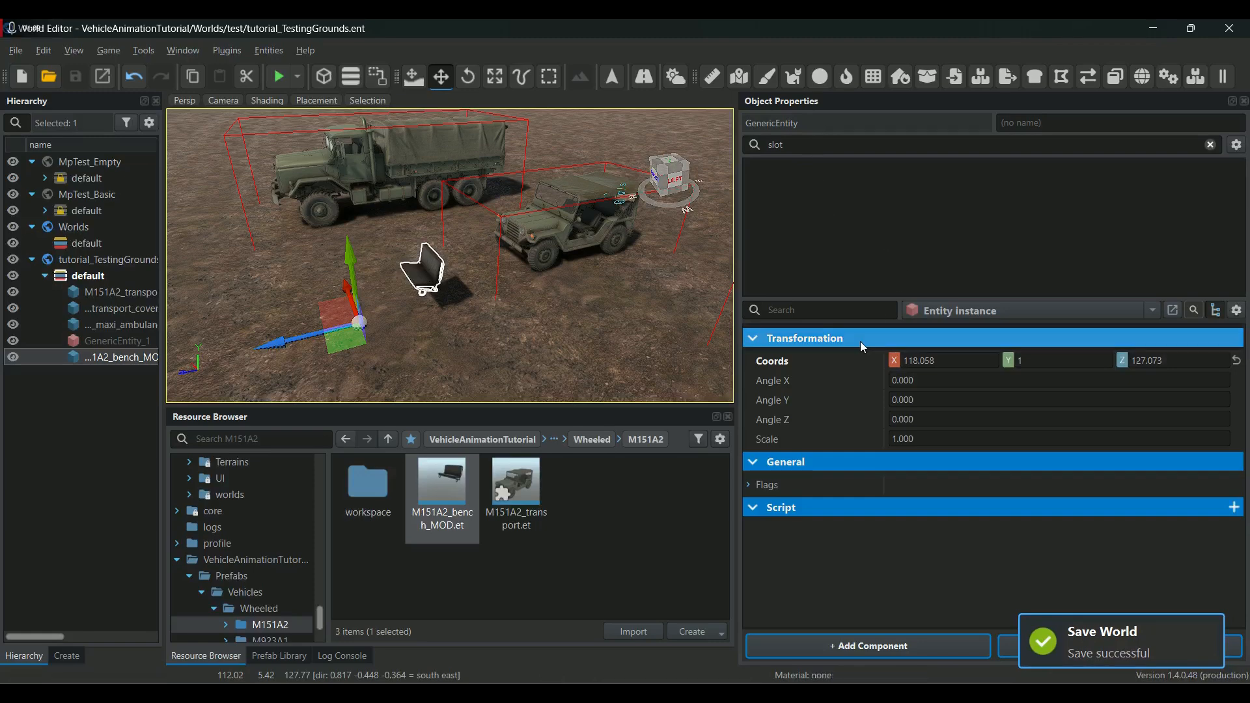
key(ctrl+f)
text(anim)
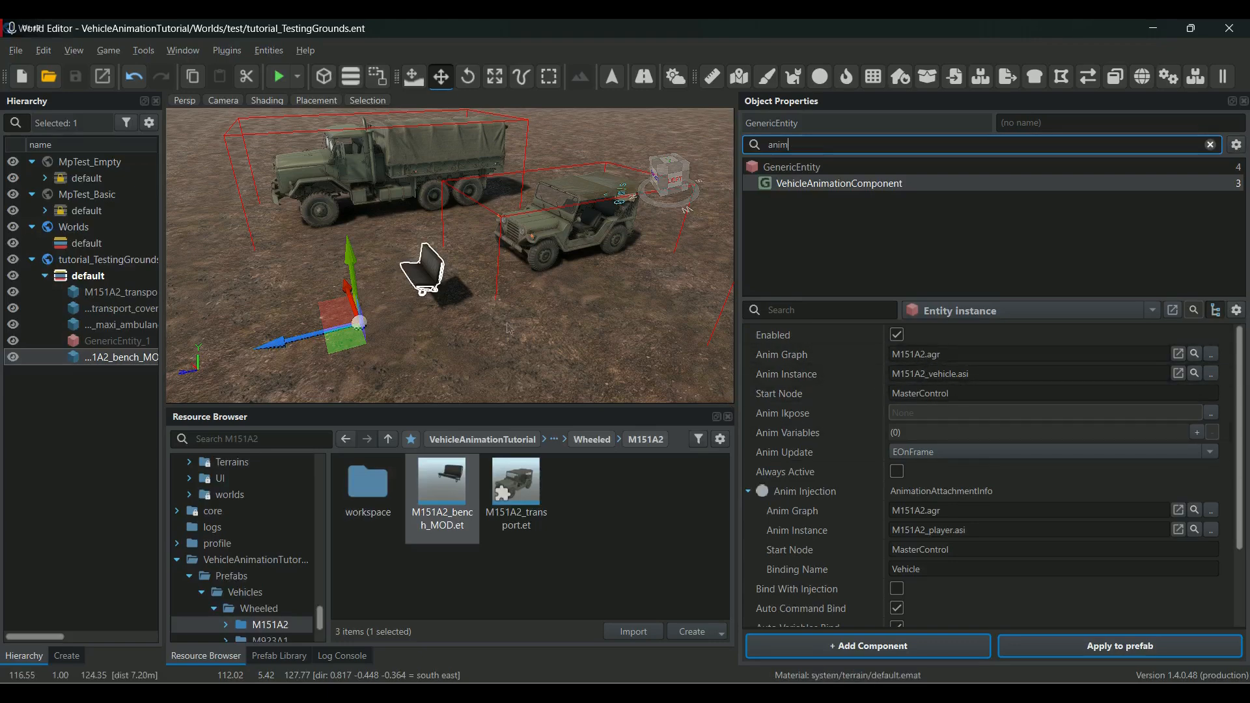
Show the jeep's VehicleAnimationComponent at the M151A2_transport.et prefab level and locate its M151Jeep_custom.agr anim graph in the resources.
scroll(516, 333, up, 3)
click(507, 208)
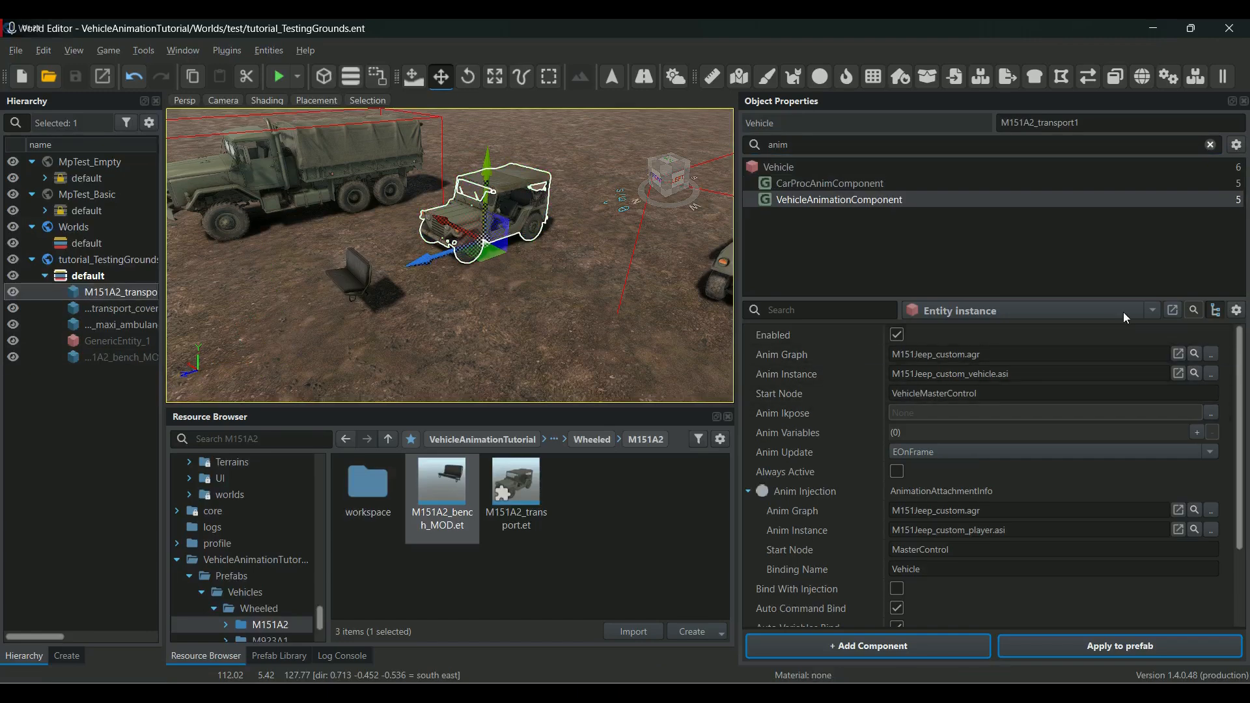
click(1154, 310)
click(1025, 327)
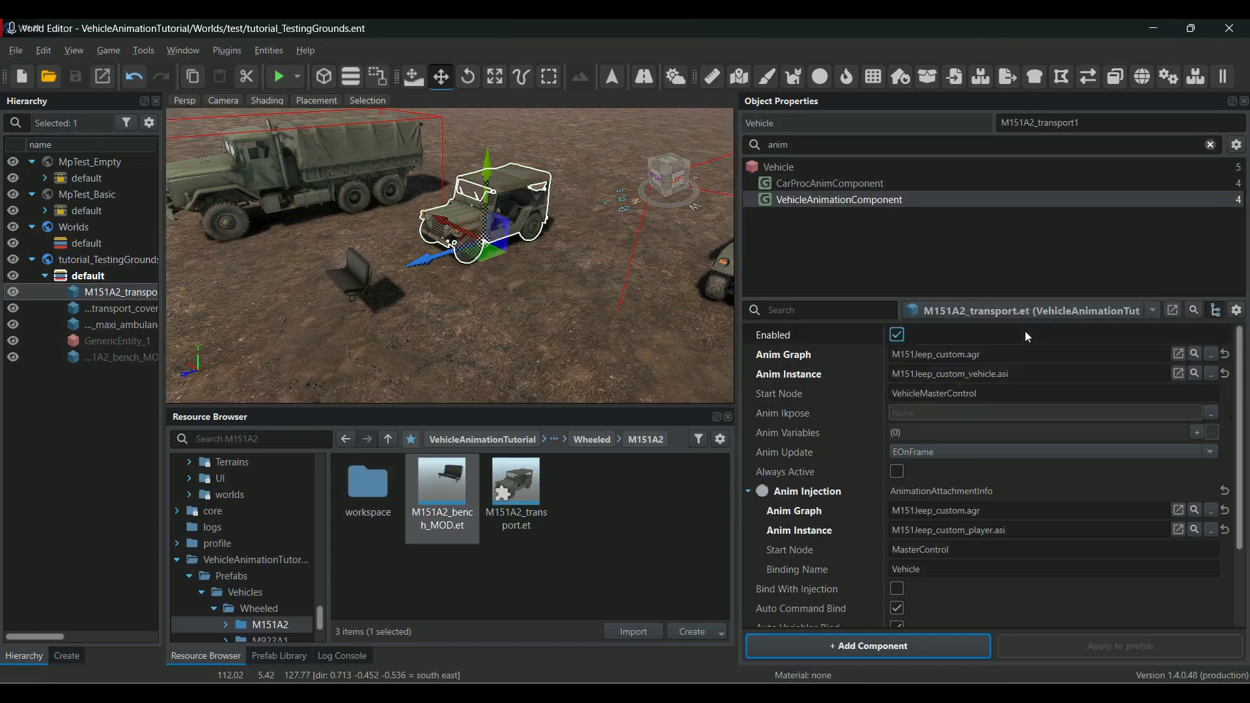
click(1195, 354)
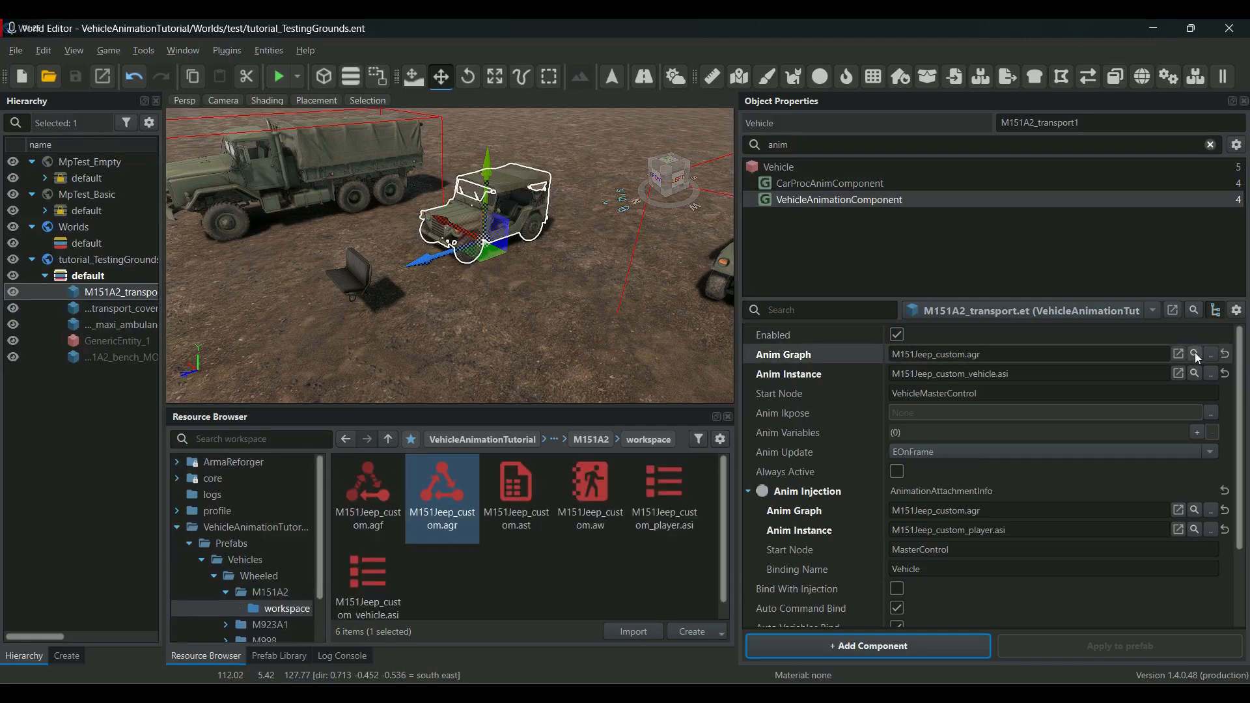
Assign M151Jeep_custom.agr to both of the bench's anim graphs, with M151Jeep_custom_vehicle.asi as its anim instance and M151Jeep_custom_player.asi as its injection instance.
click(355, 282)
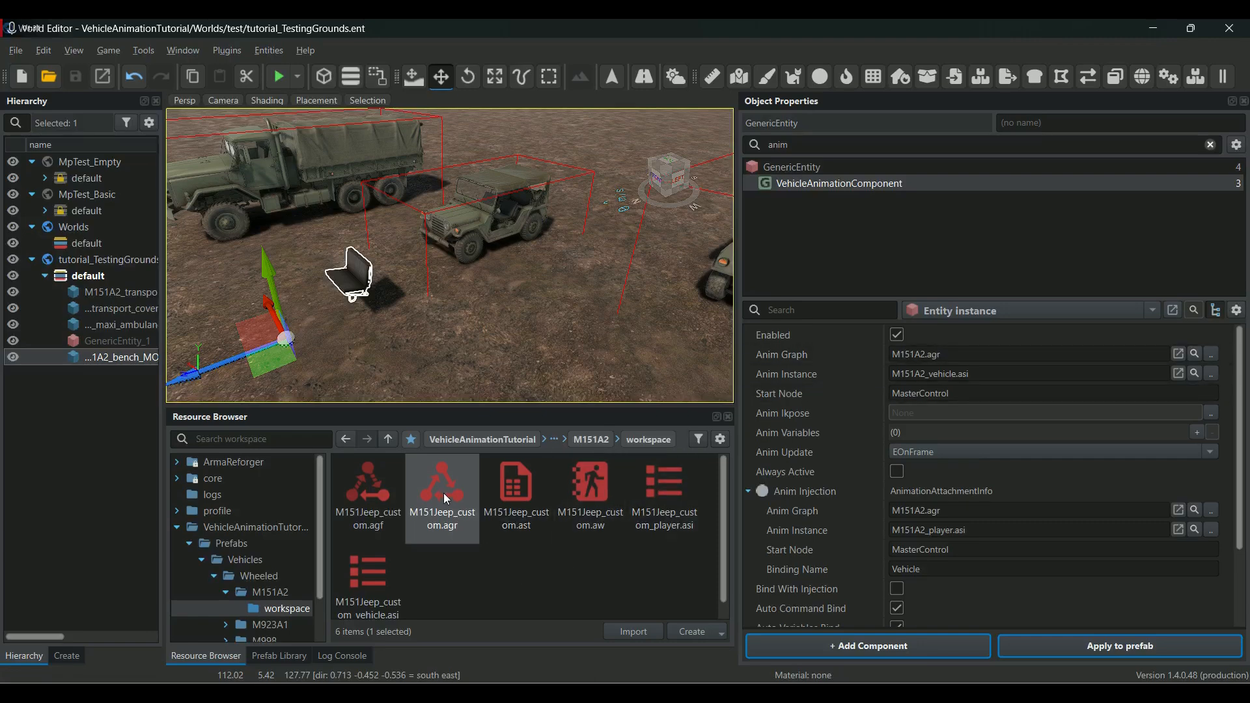
drag(445, 479, 680, 481)
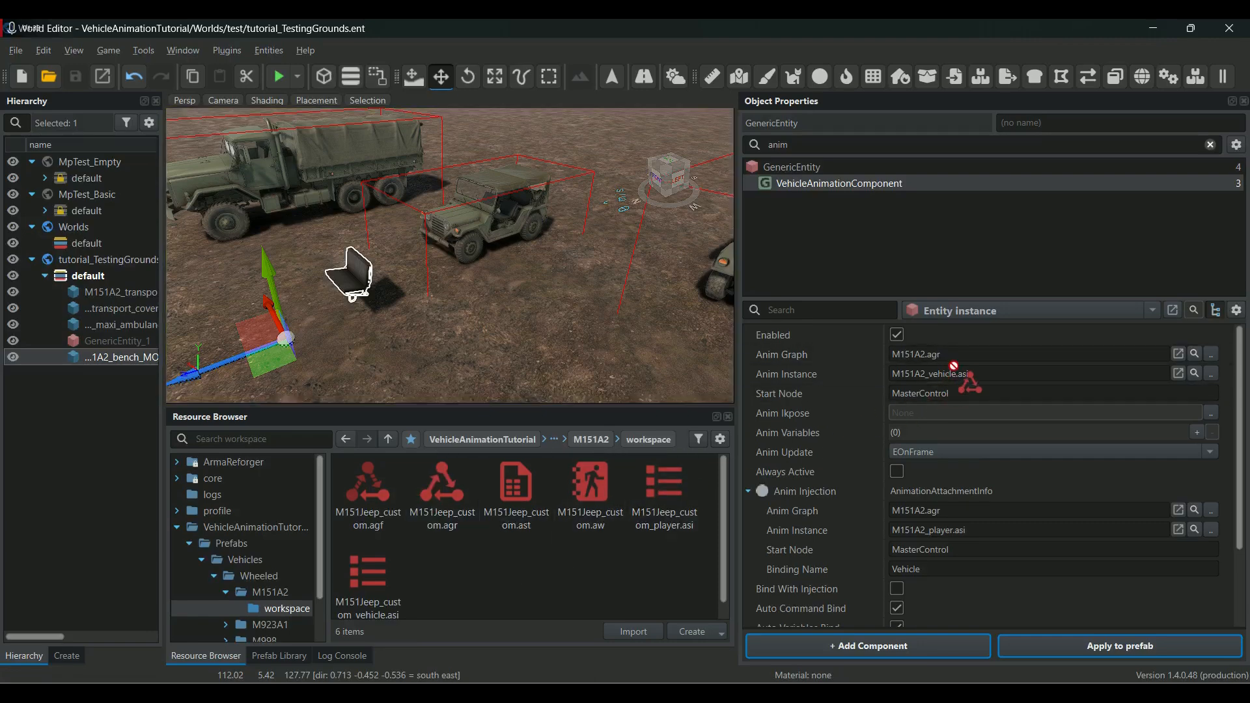
drag(949, 373, 955, 354)
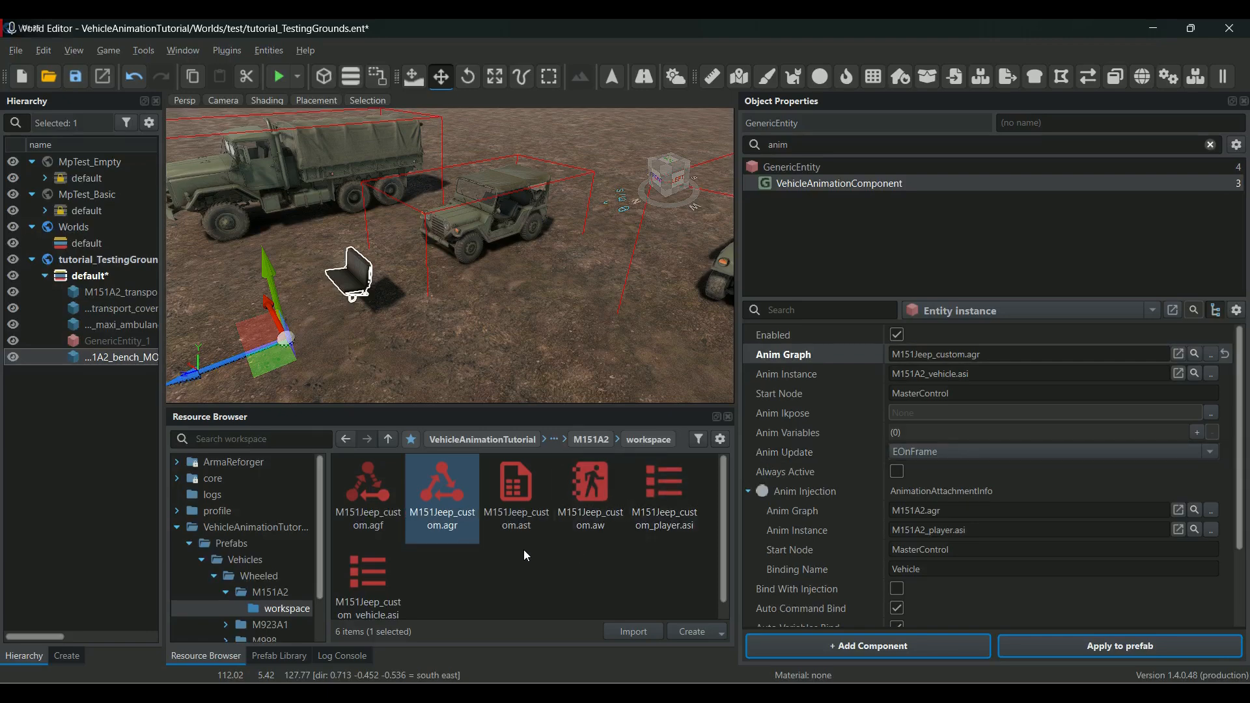
drag(362, 568, 951, 373)
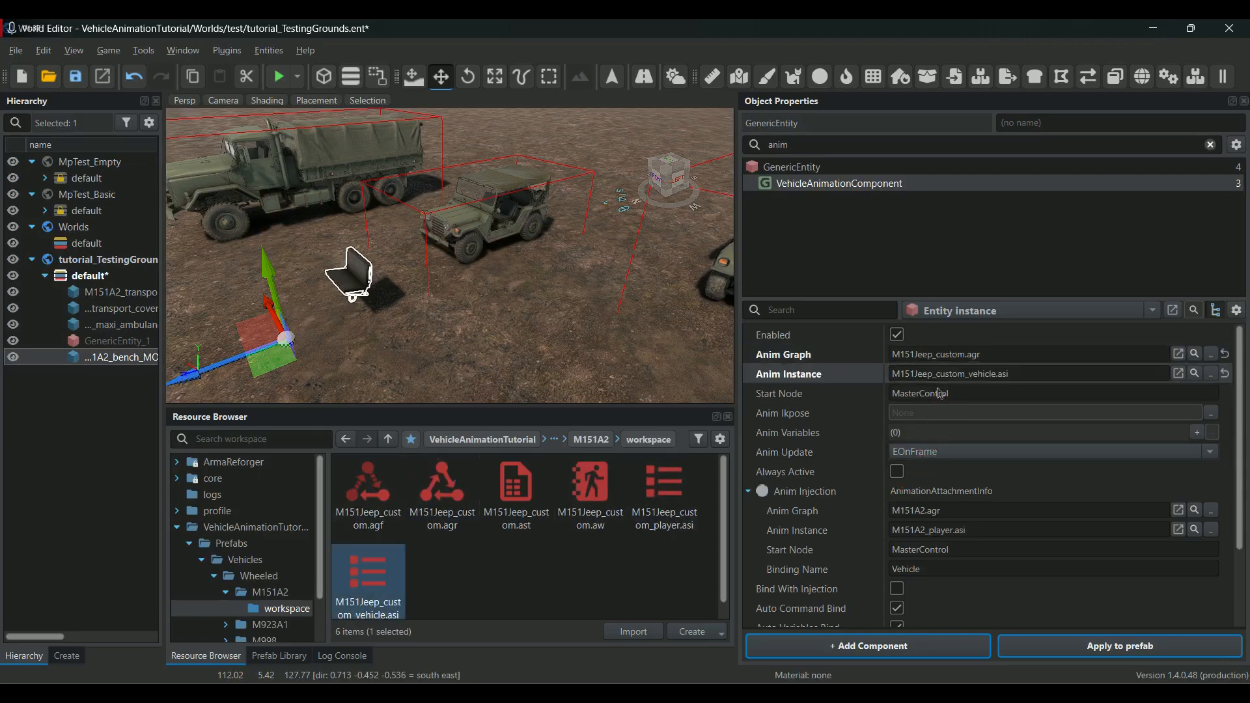
drag(451, 479, 958, 509)
drag(665, 495, 946, 534)
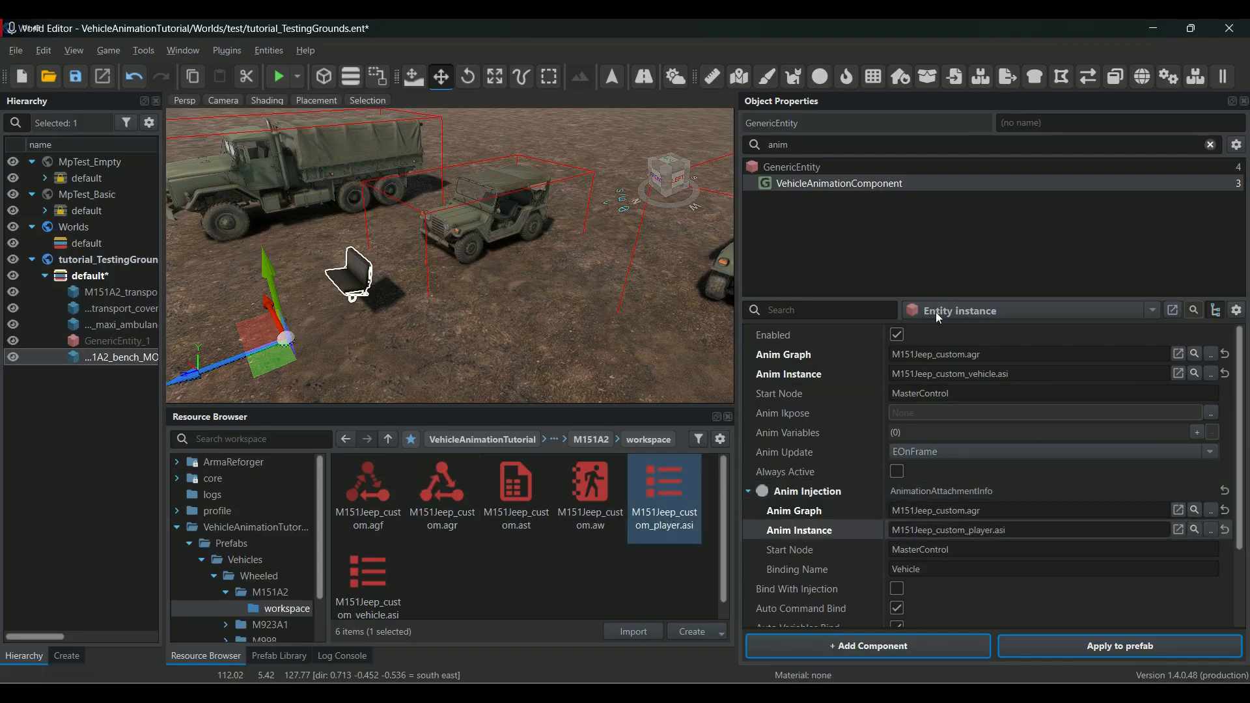
Check the bench's VehicleAnimationComponent at the M151A2_bench_MOD.et prefab level, and return to the entity instance.
right_drag(511, 336, 428, 305)
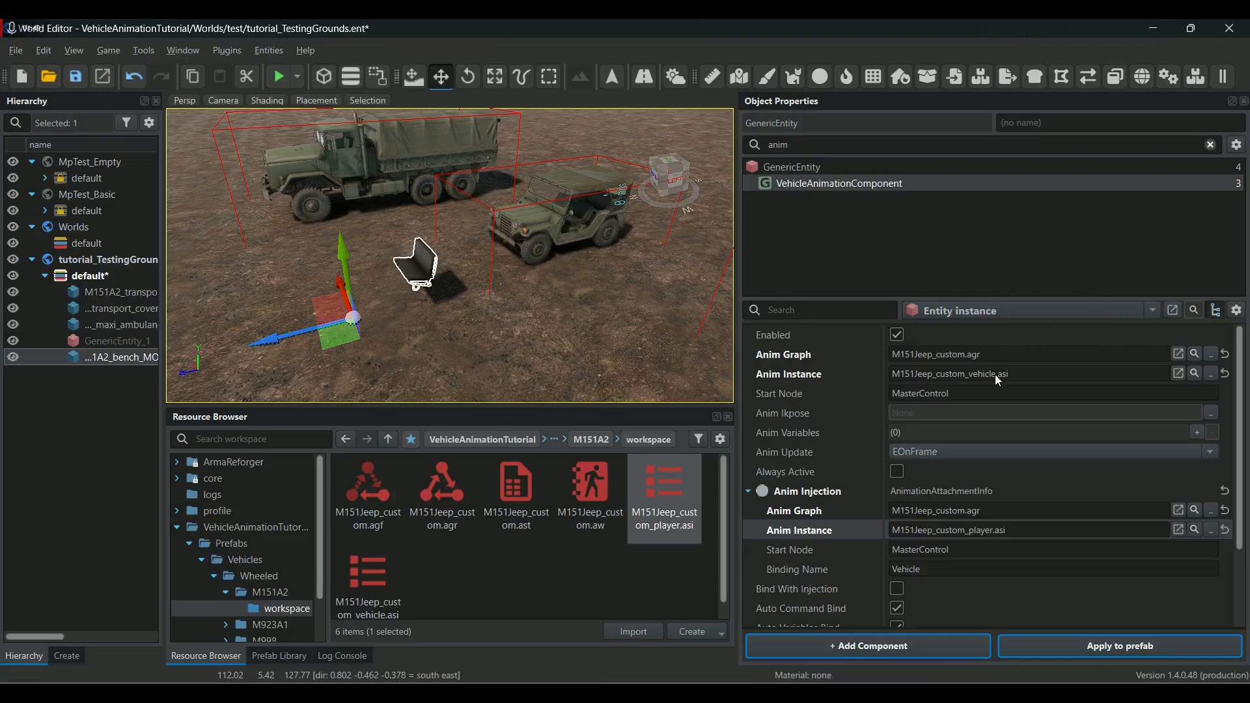
click(1153, 311)
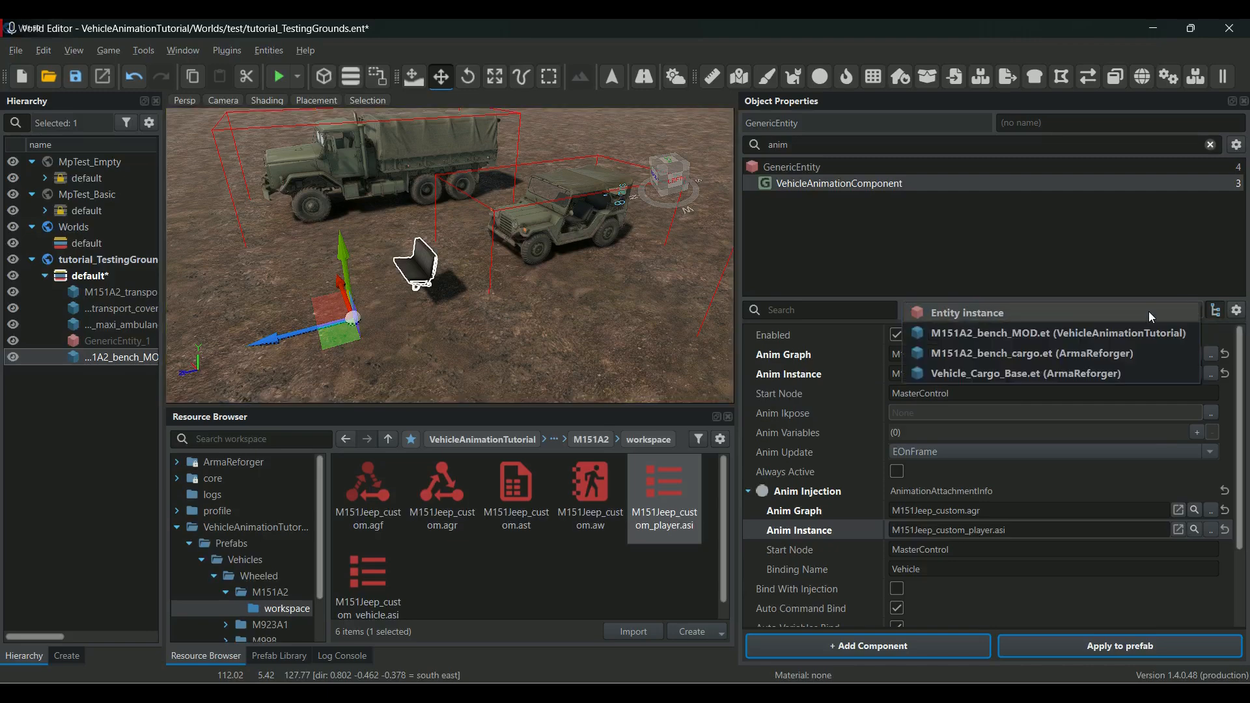
click(1105, 334)
mouse_move(678, 503)
mouse_down()
mouse_move(782, 530)
mouse_move(684, 512)
mouse_up()
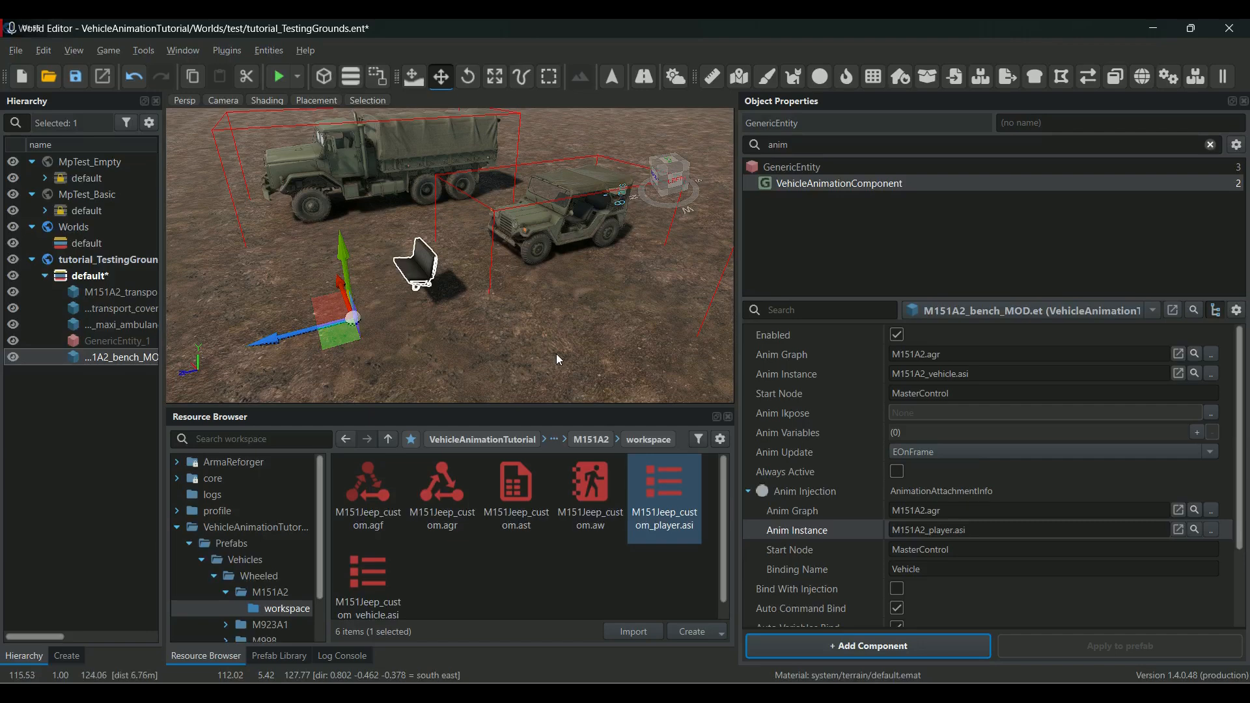
click(1148, 312)
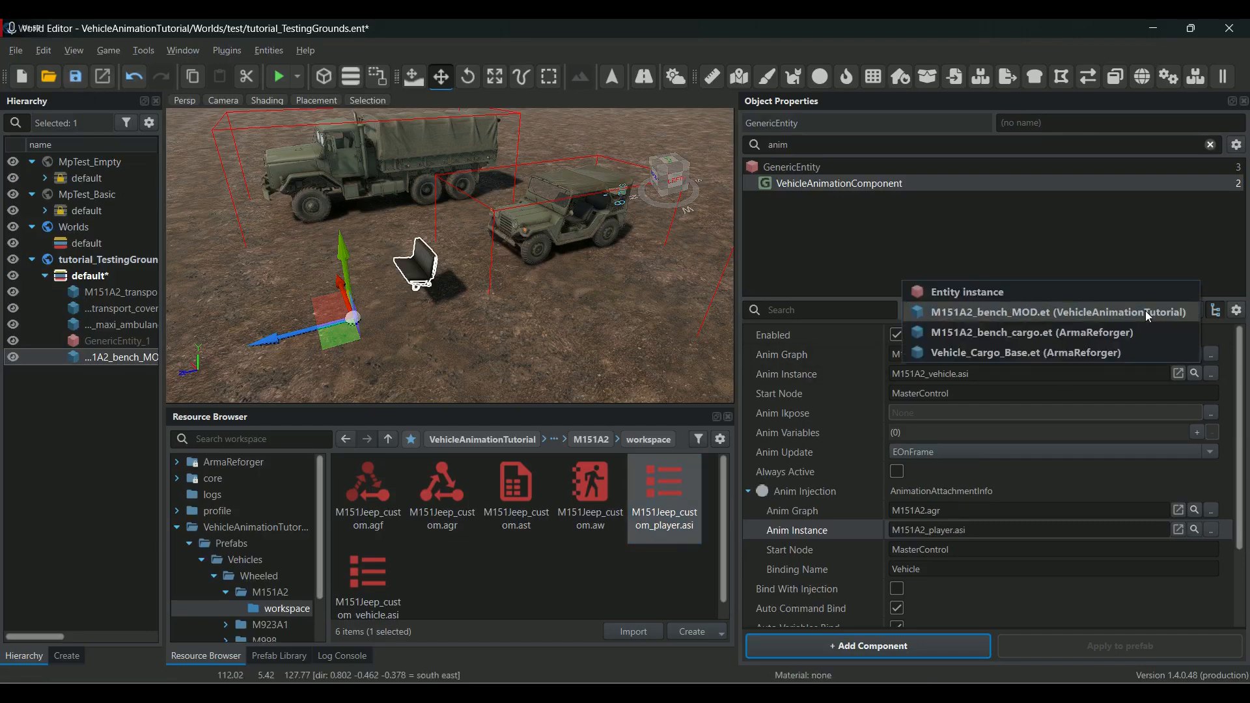
click(967, 293)
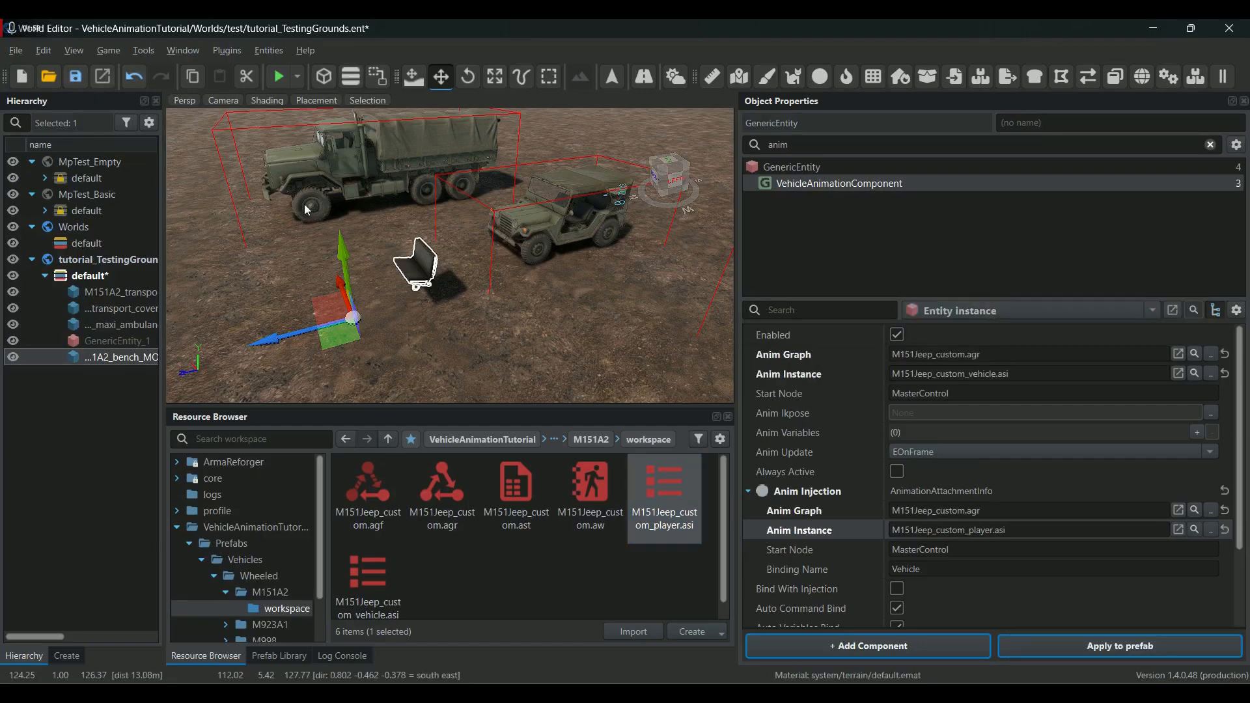
Save the world and play-test it by boarding the jeep and the standalone bench, viewing the bench pose in third person.
click(76, 77)
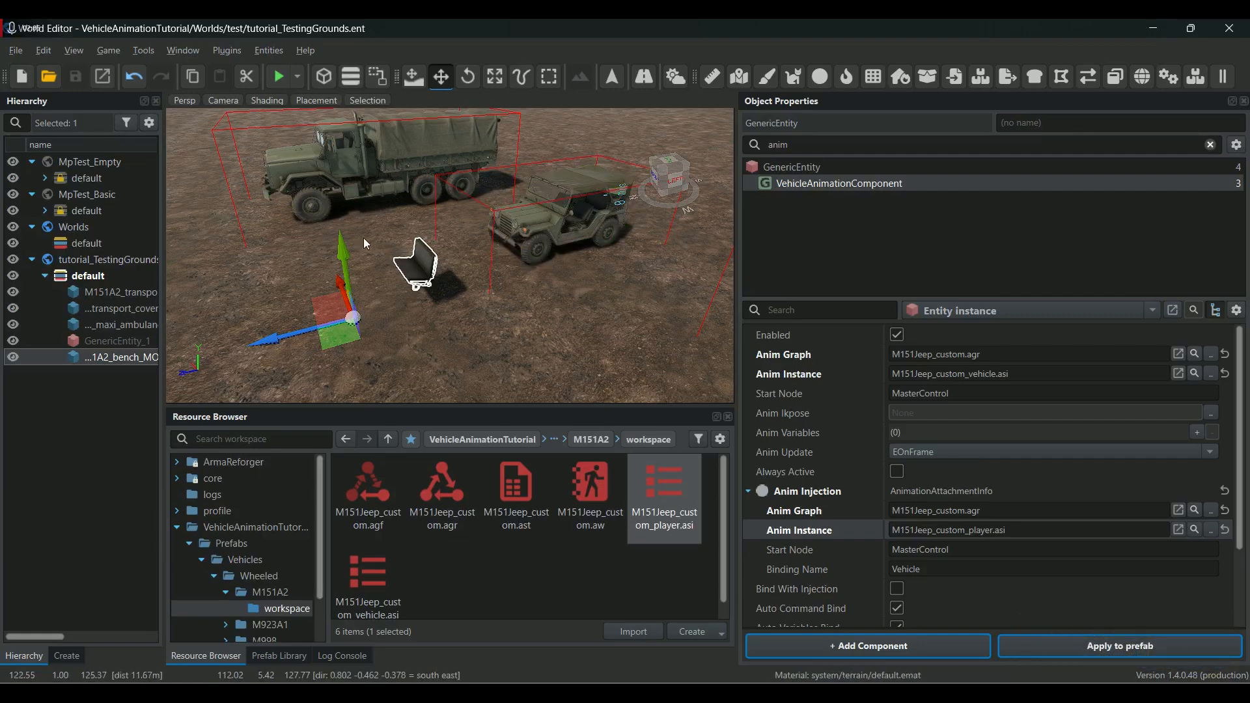
click(282, 77)
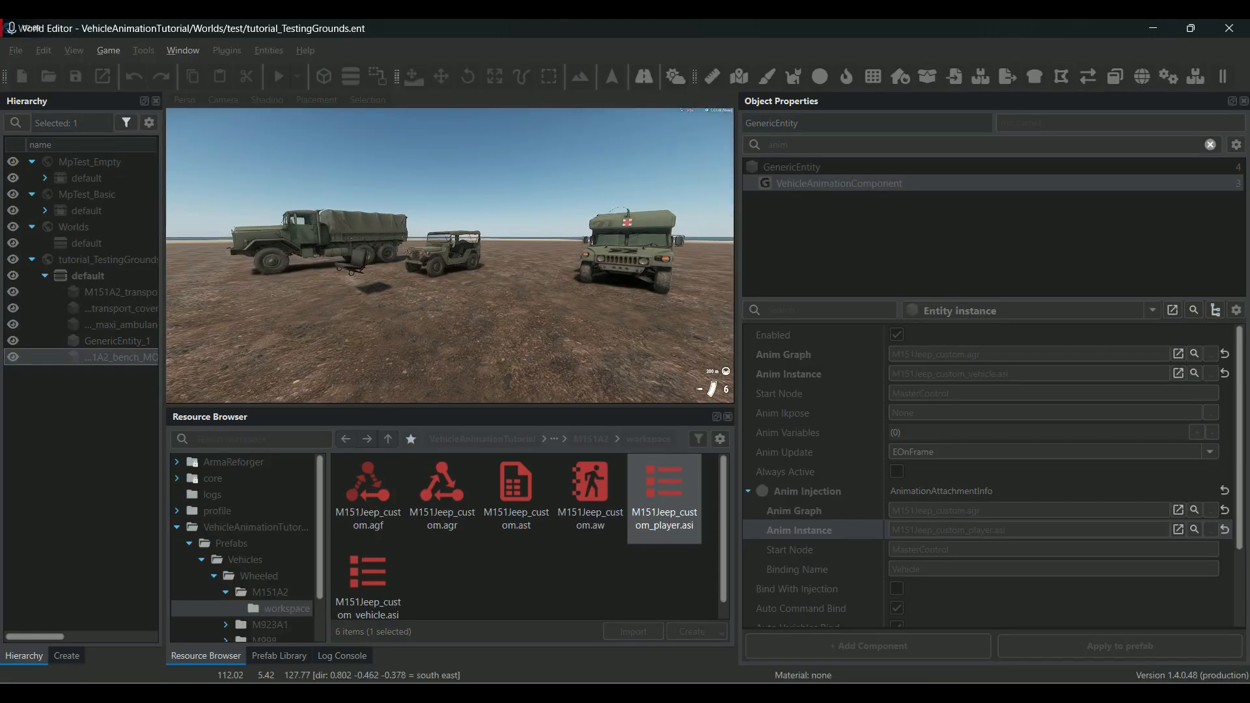
key(w)
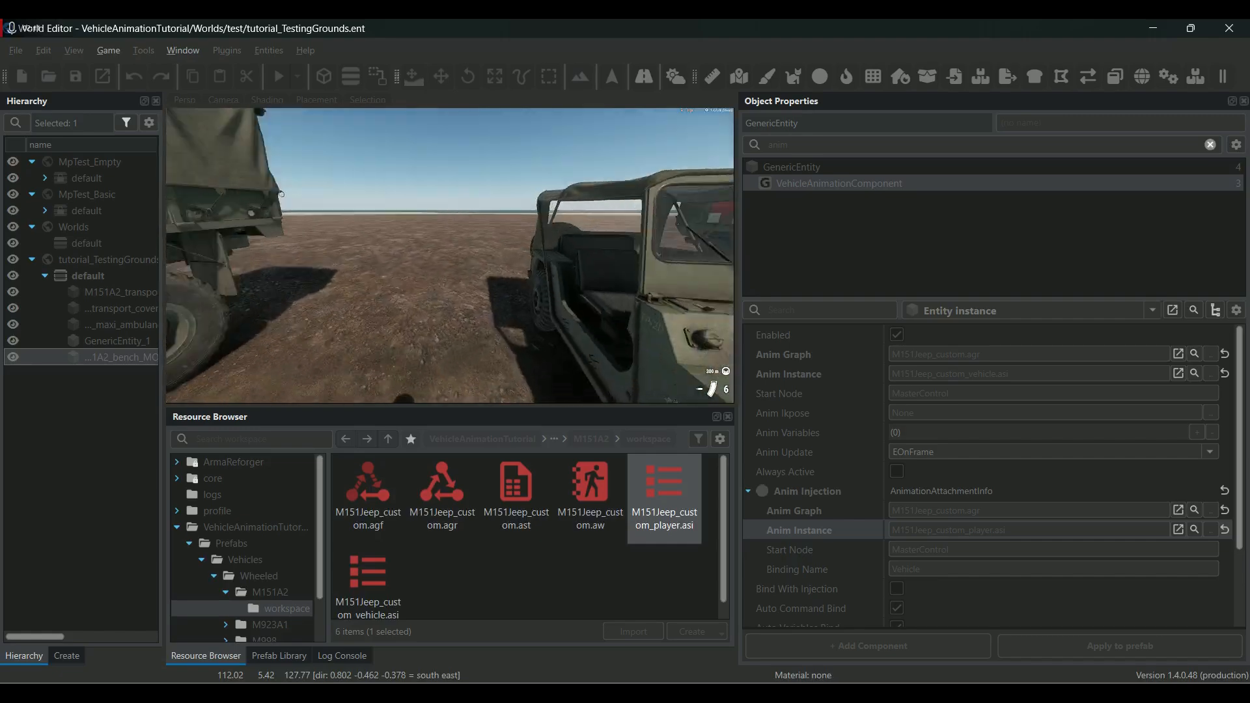
key(f)
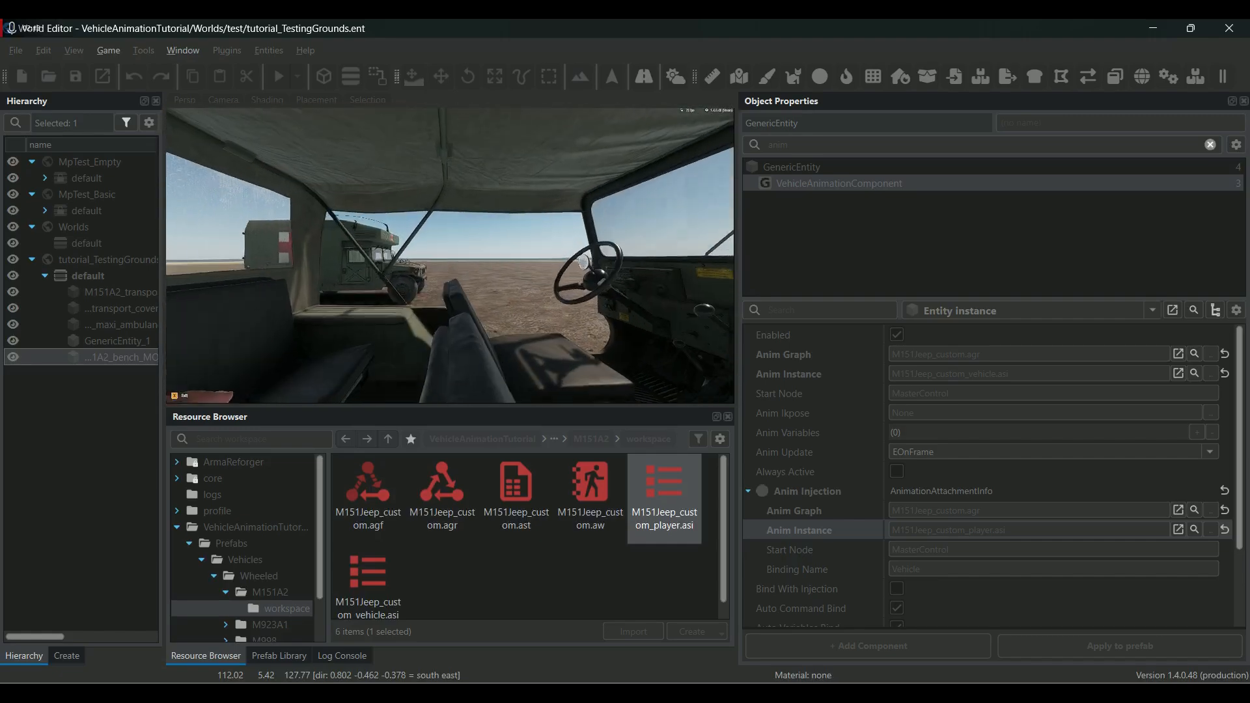
key(v)
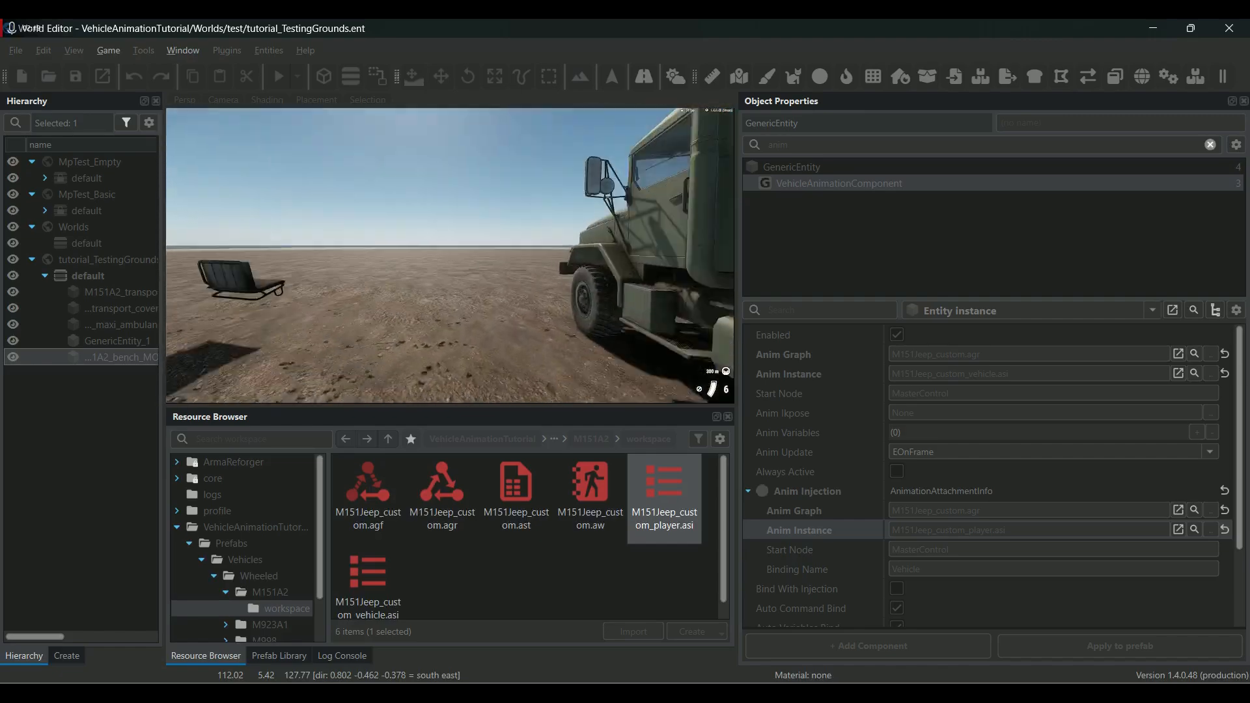
key(f)
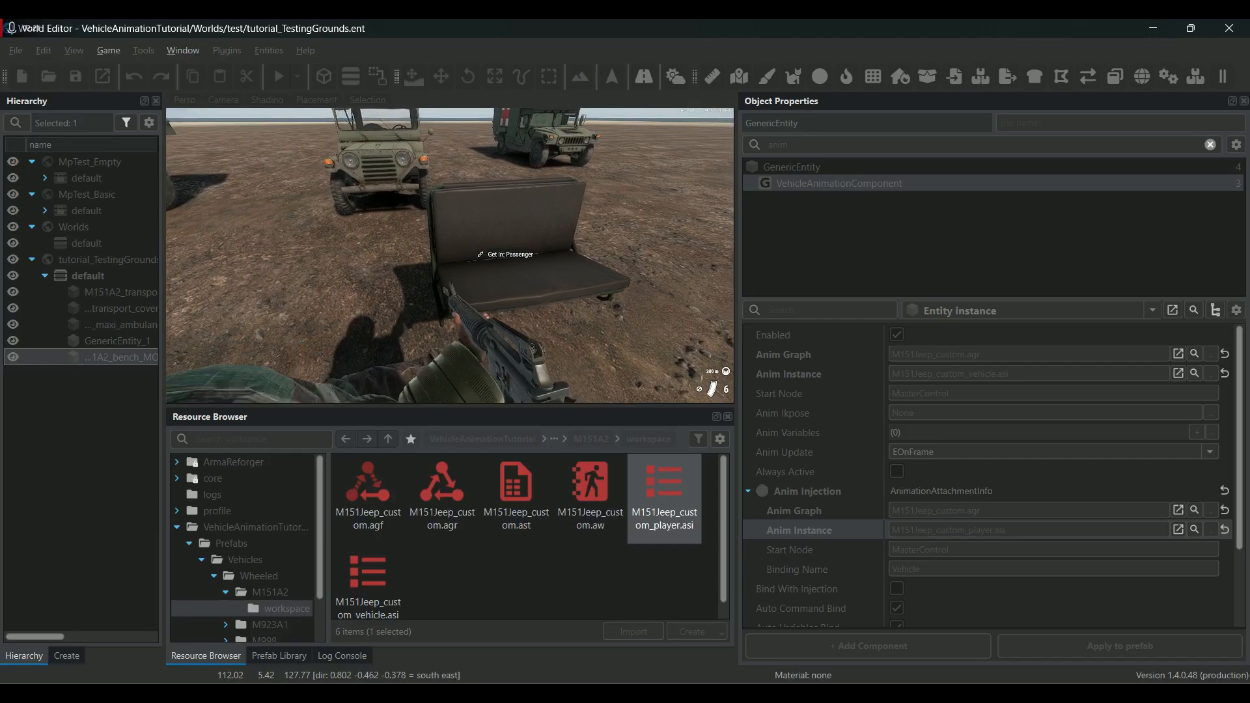
key(f)
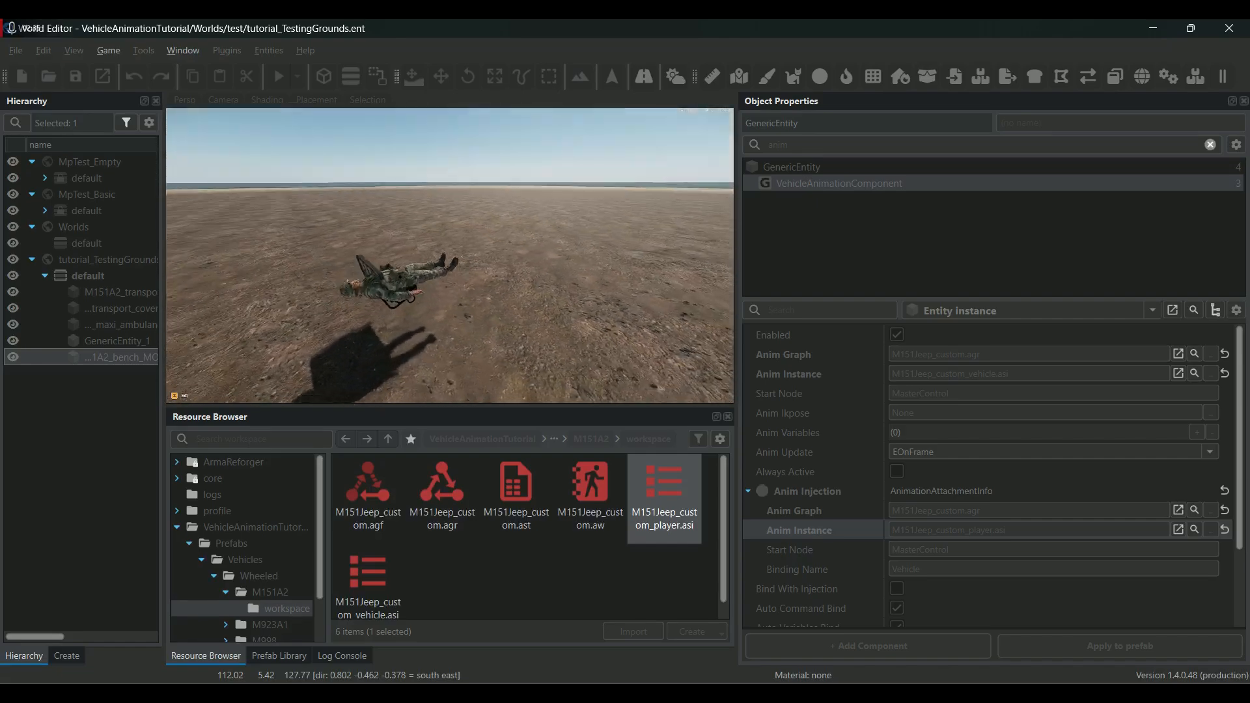
key(Escape)
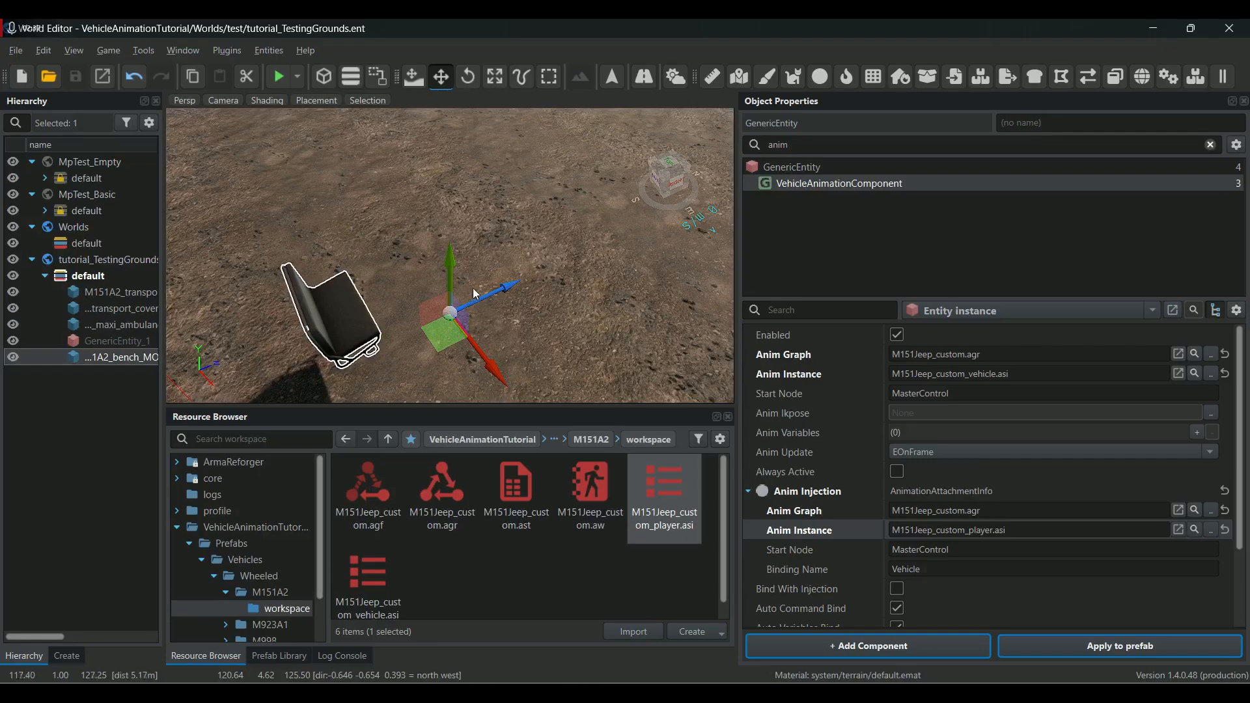
At the M151A2_bench_MOD.et prefab level, assign M151Jeep_custom.agr to both anim graphs, with M151Jeep_custom_vehicle.asi and M151Jeep_custom_player.asi as instances, and save the world.
right_drag(611, 341, 457, 345)
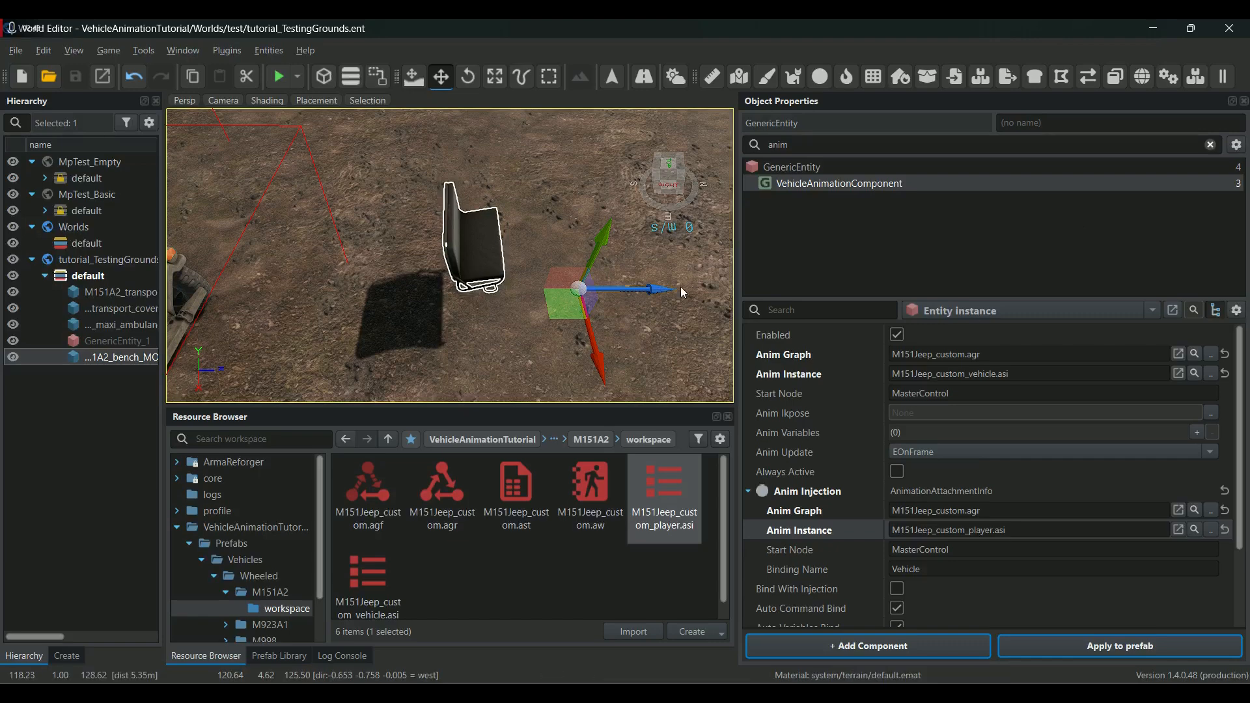
click(1153, 310)
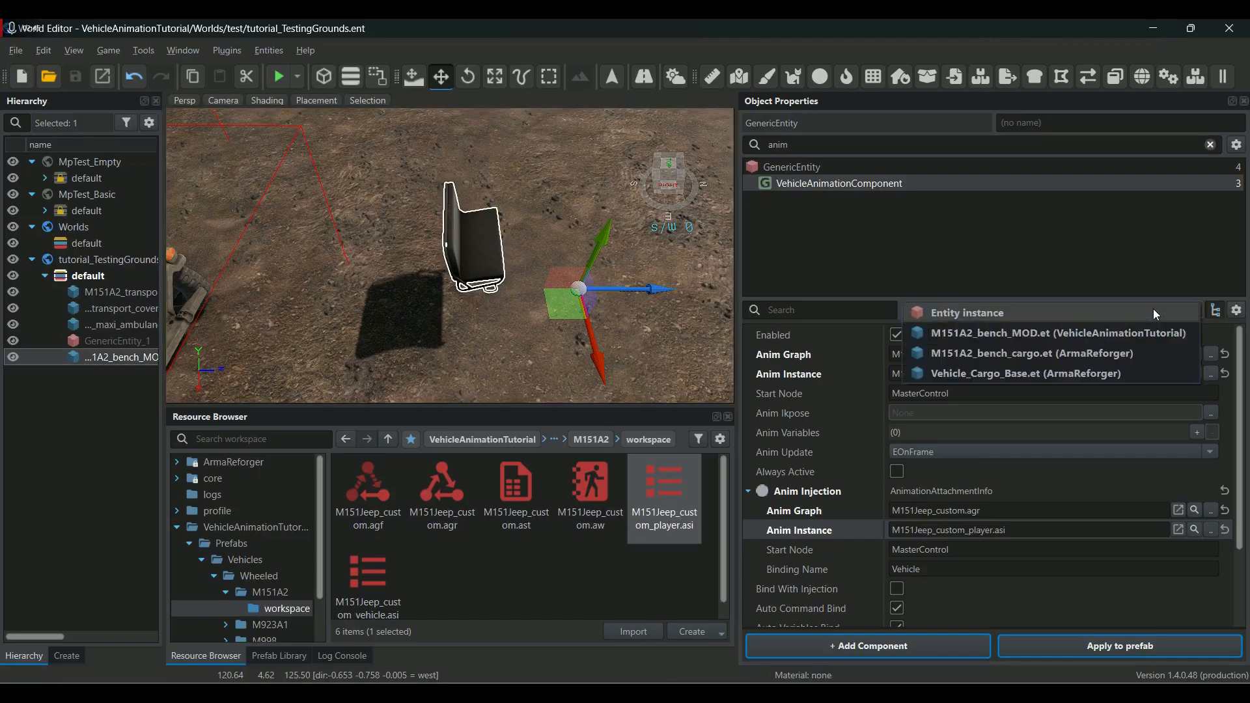
click(1020, 338)
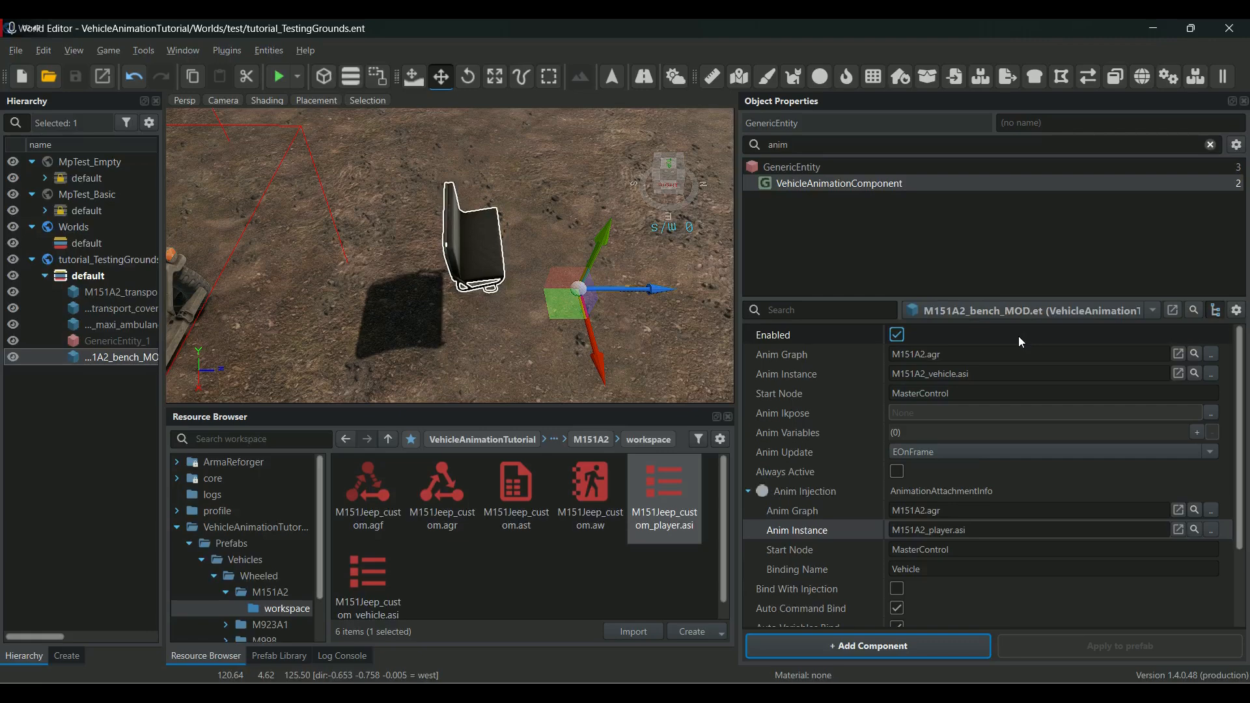
drag(674, 484, 955, 531)
drag(449, 490, 941, 511)
drag(446, 515, 934, 354)
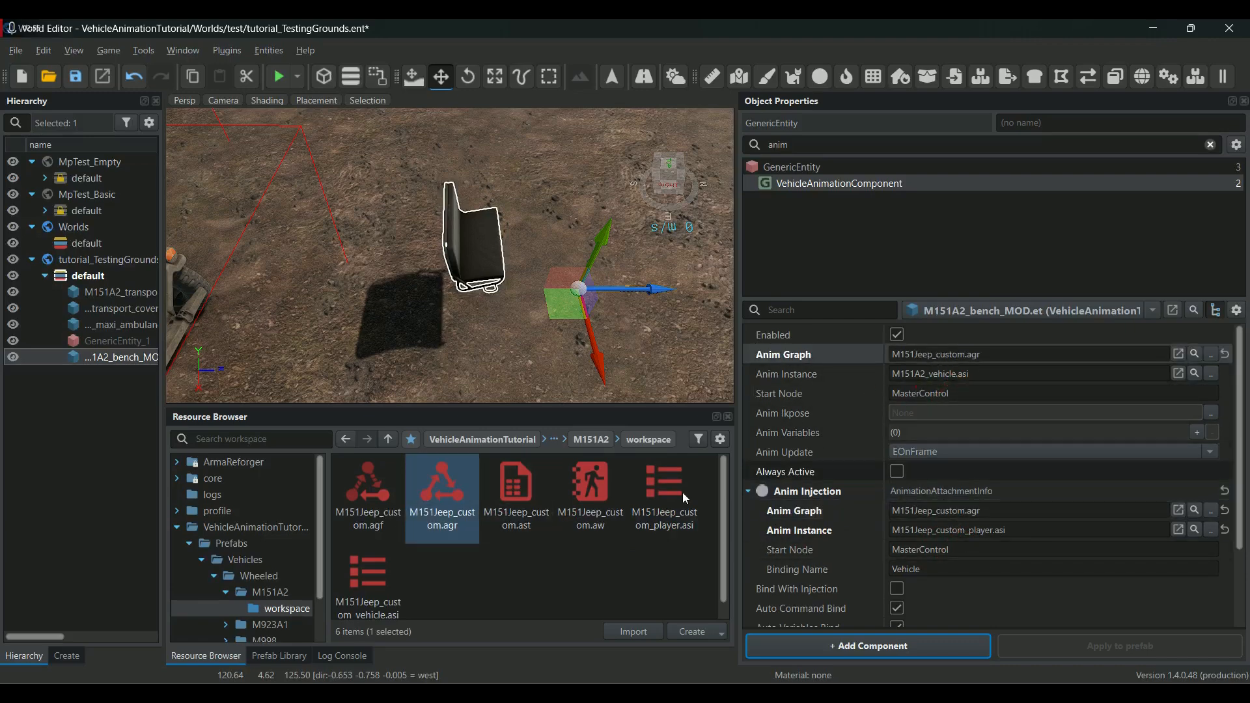
drag(372, 580, 936, 374)
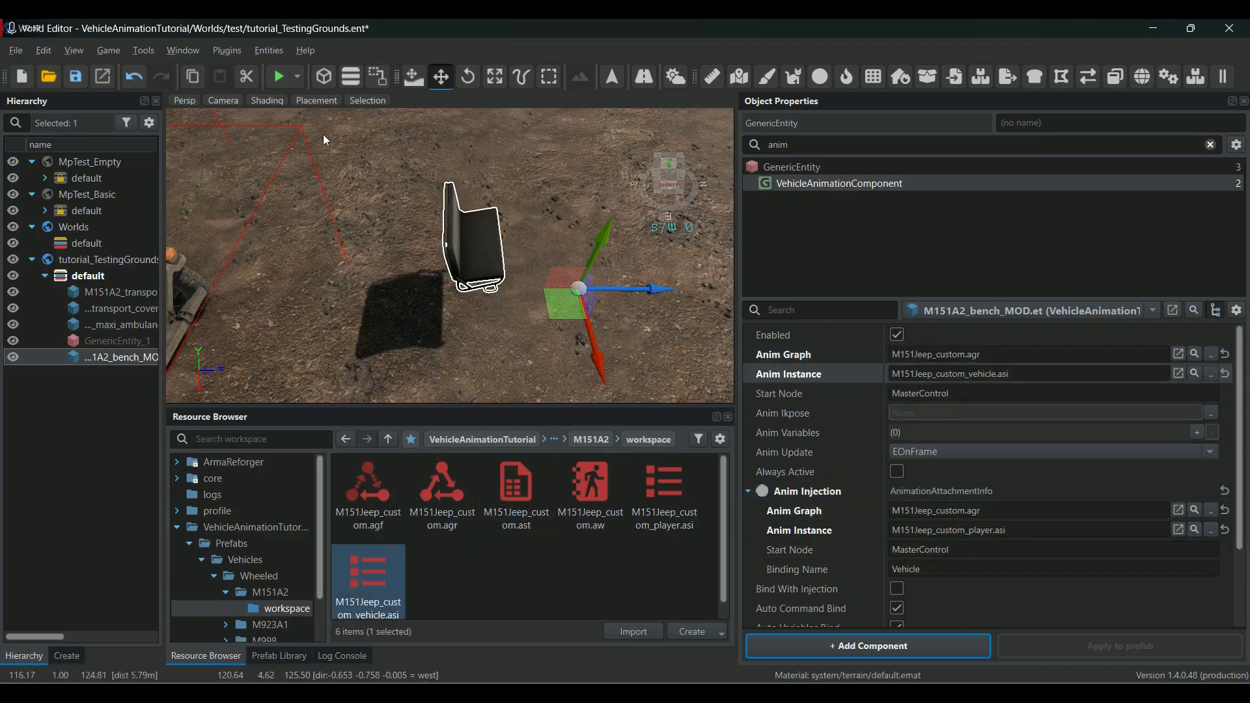
click(75, 79)
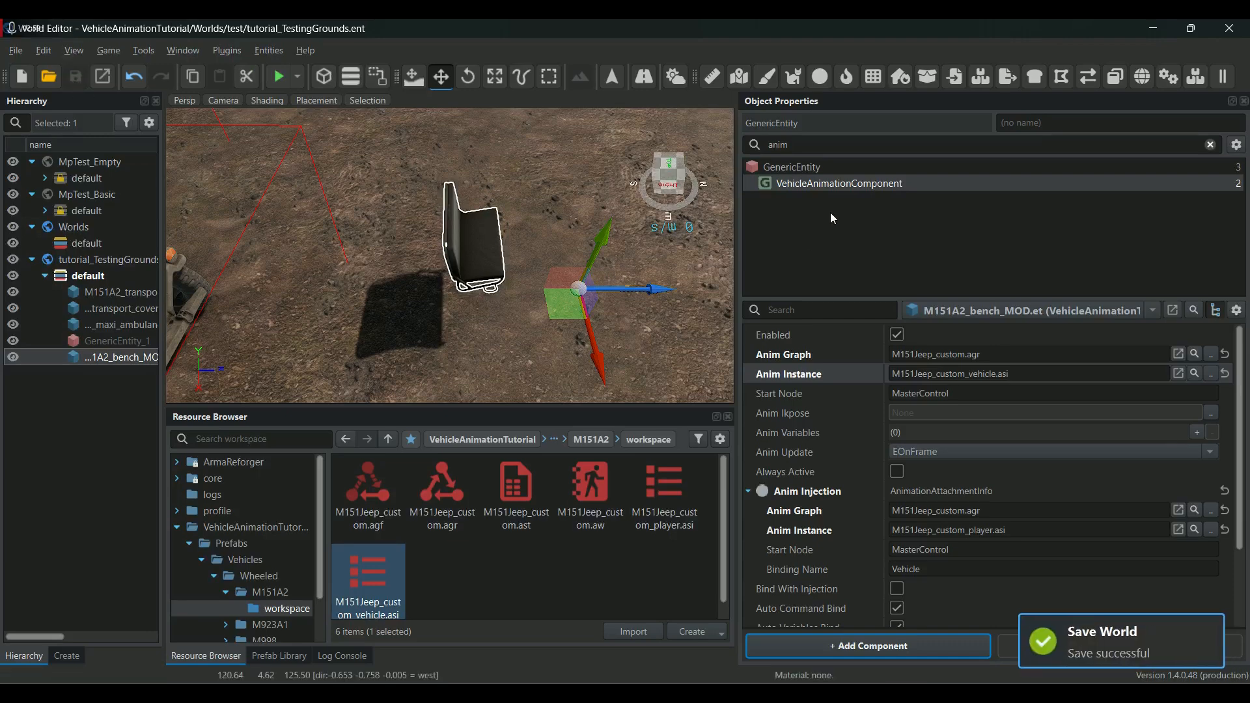
Filter the bench's components by "compart" and show the compartment slots of SCR_BaseCompartmentManagerComponent.
double_click(812, 144)
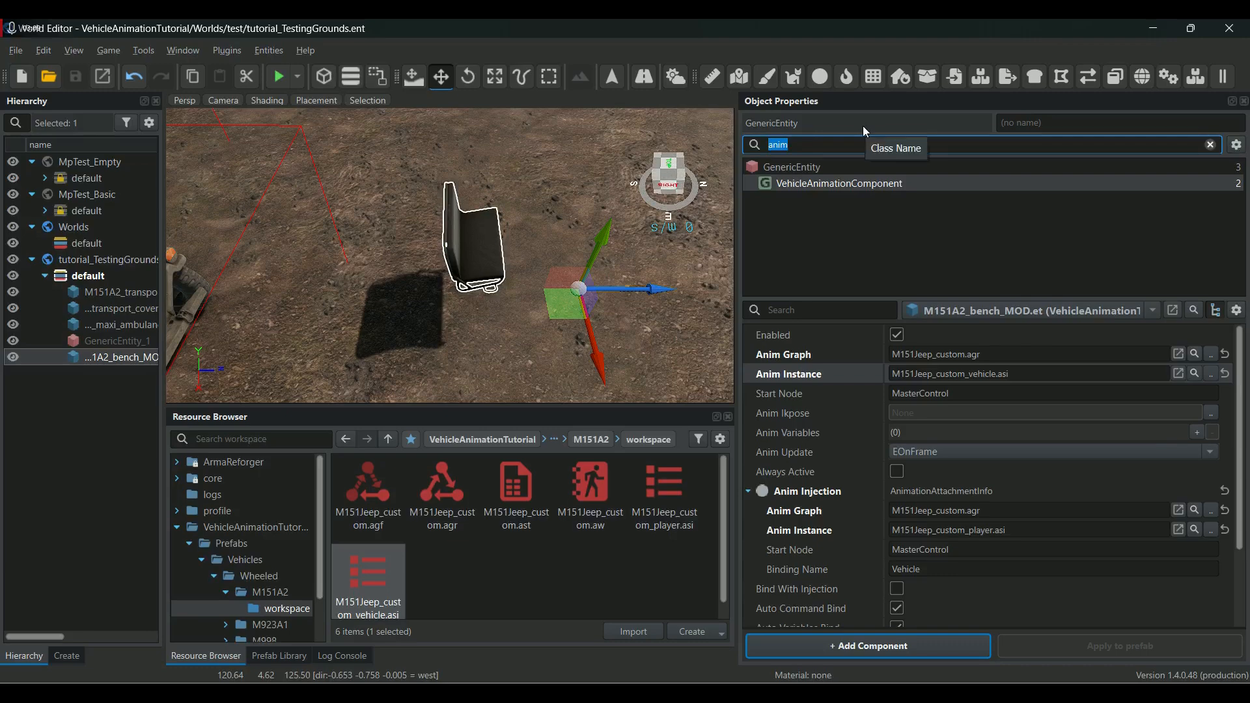
text(compart)
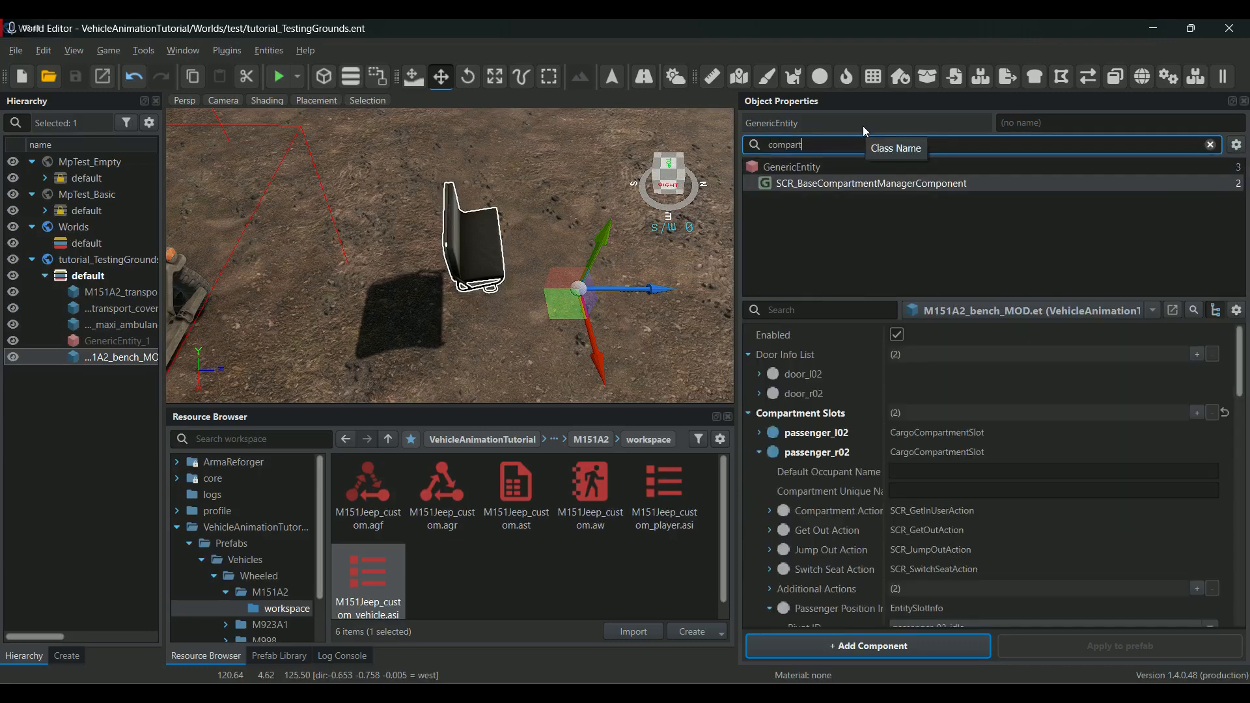
click(851, 188)
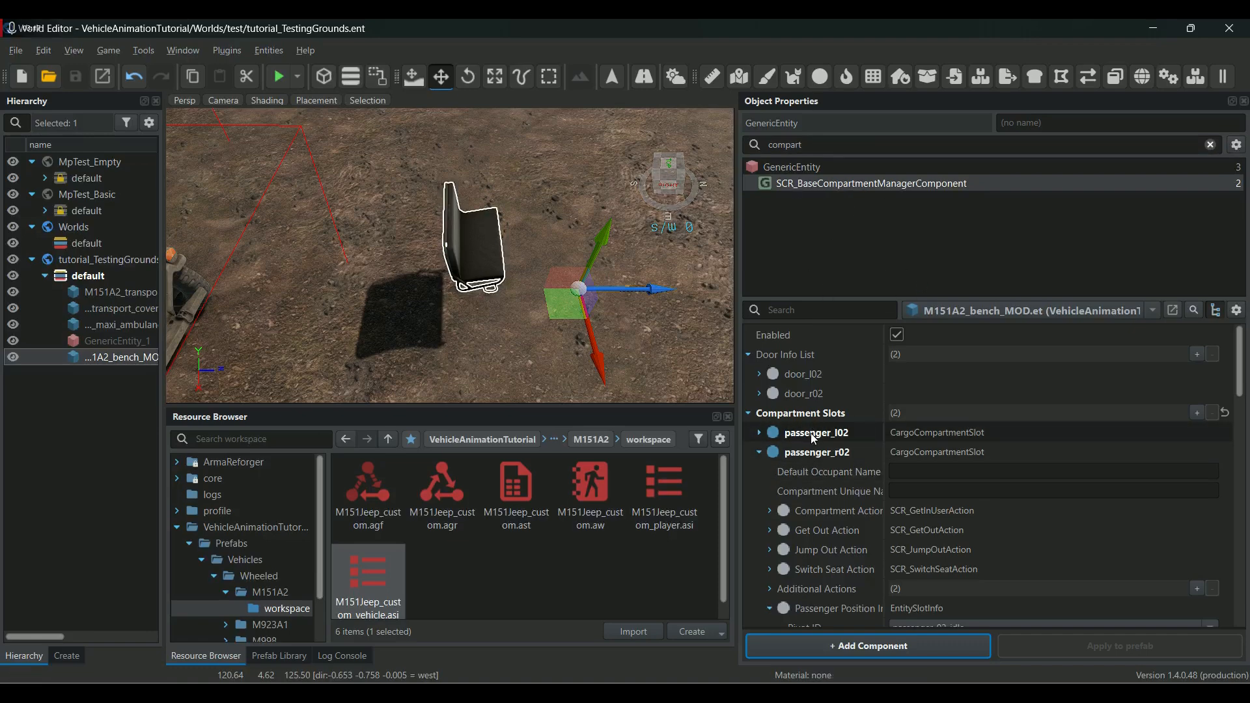
middle_drag(547, 362, 550, 323)
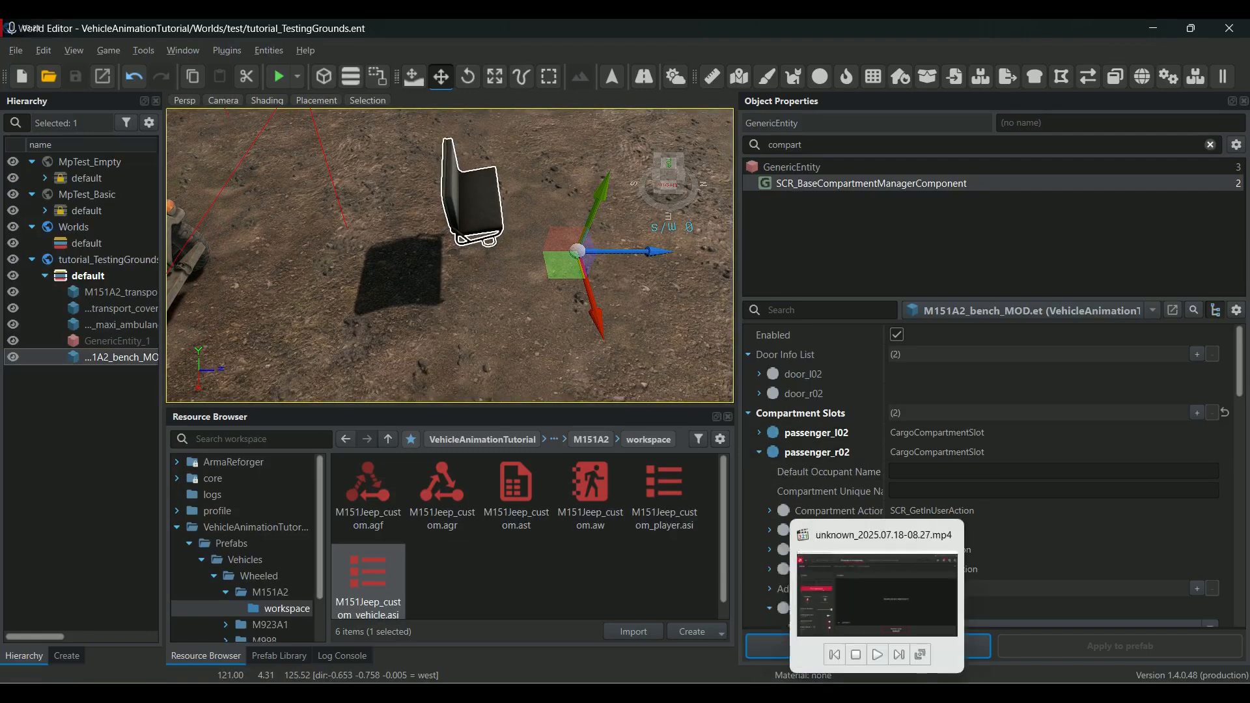
In the Animation Editor window for M151Jeep_custom.aw, set the IdleR node's start condition to SeatPositionType == 11.
mouse_move(914, 692)
mouse_move(1006, 576)
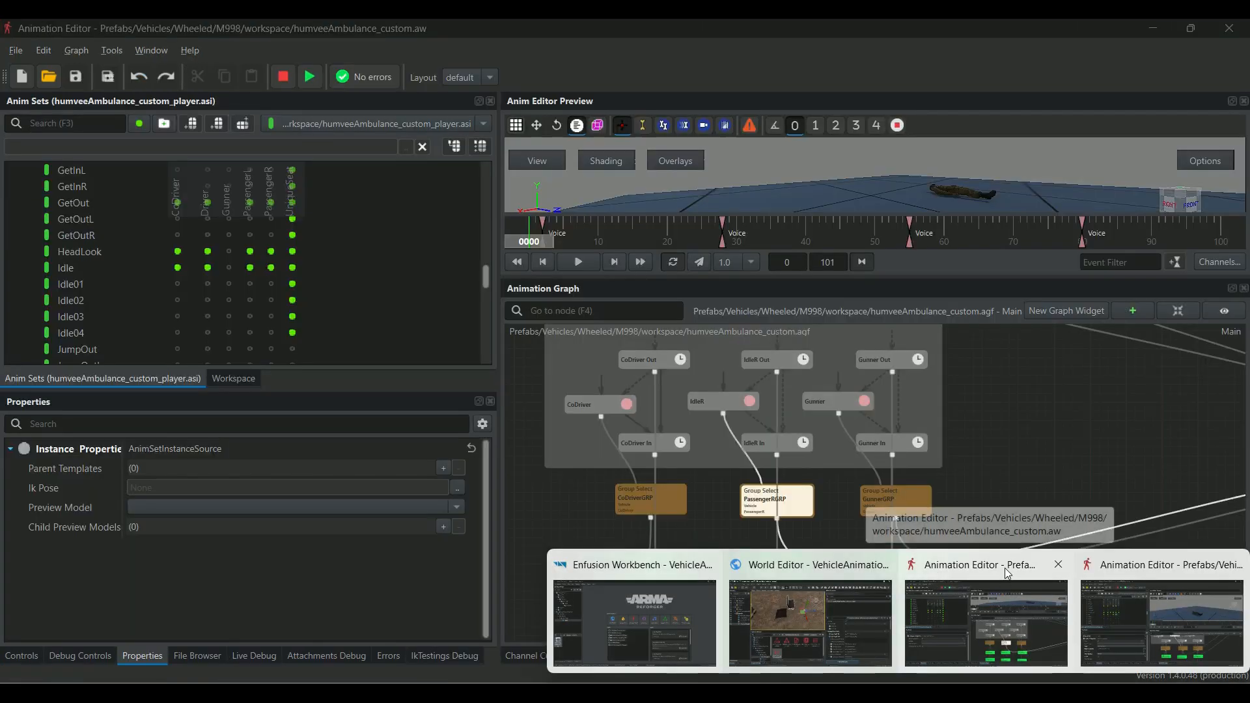
click(1151, 576)
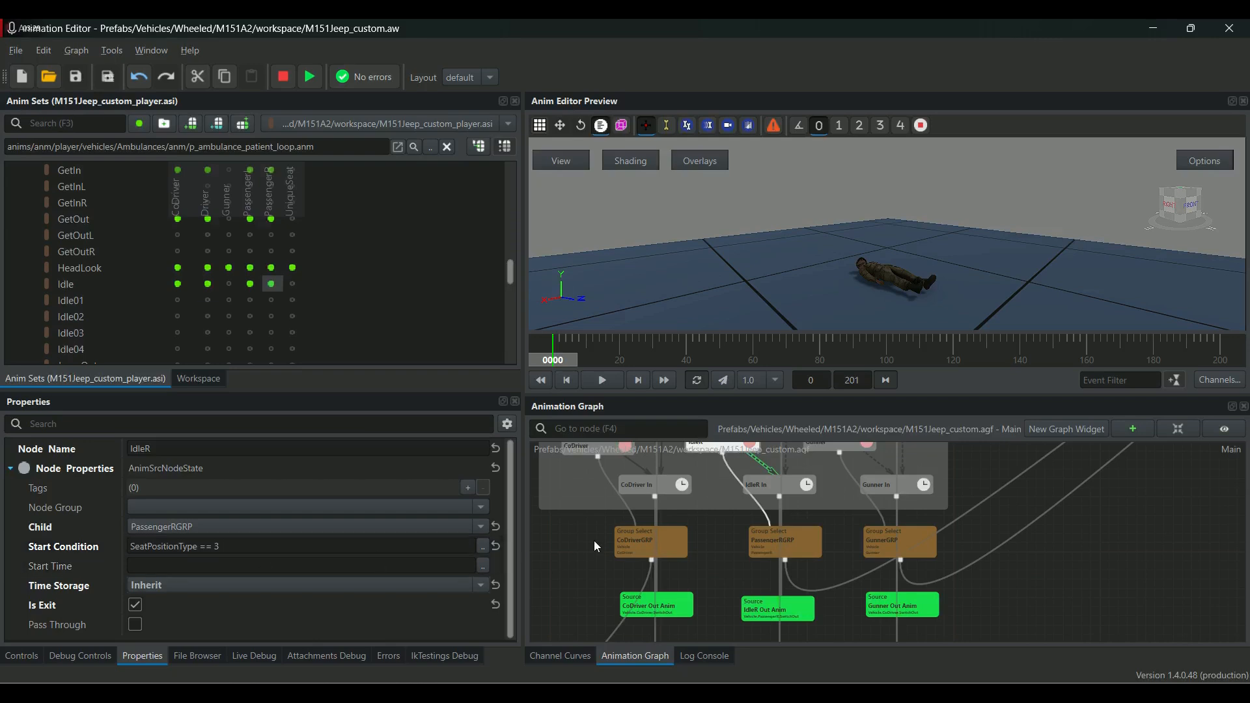
scroll(732, 485, up, 2)
scroll(736, 498, down, 2)
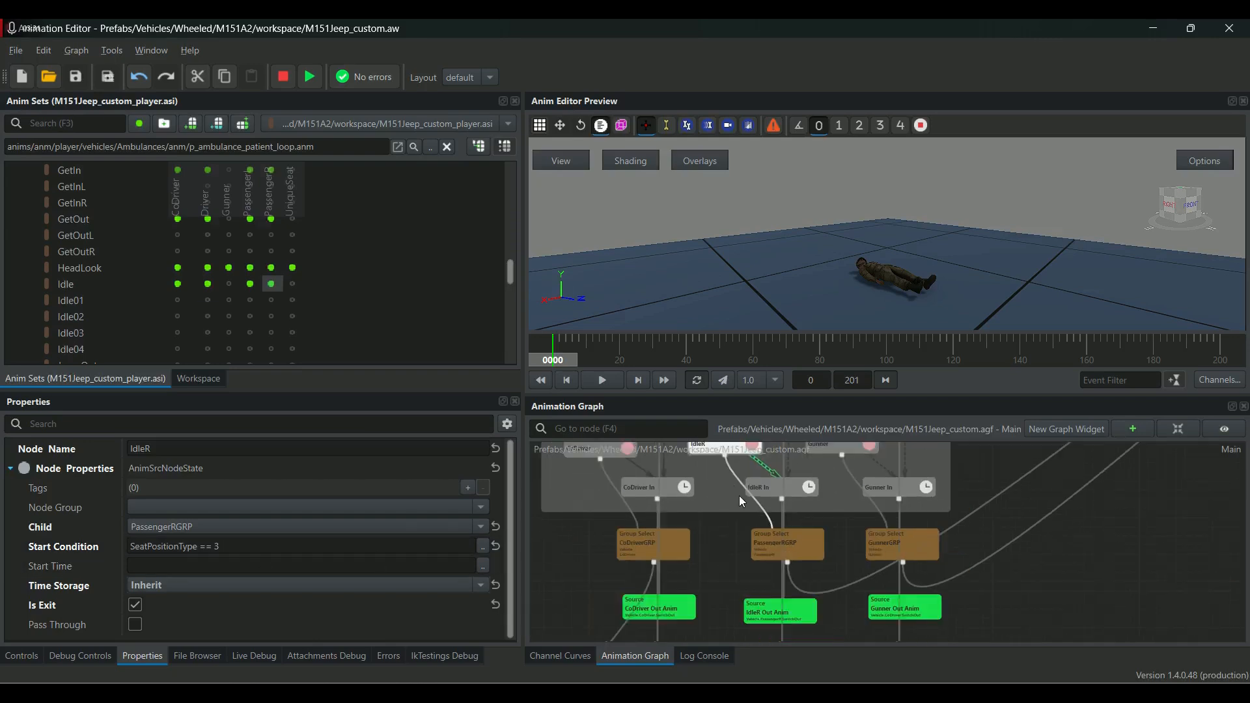
middle_drag(731, 489, 725, 525)
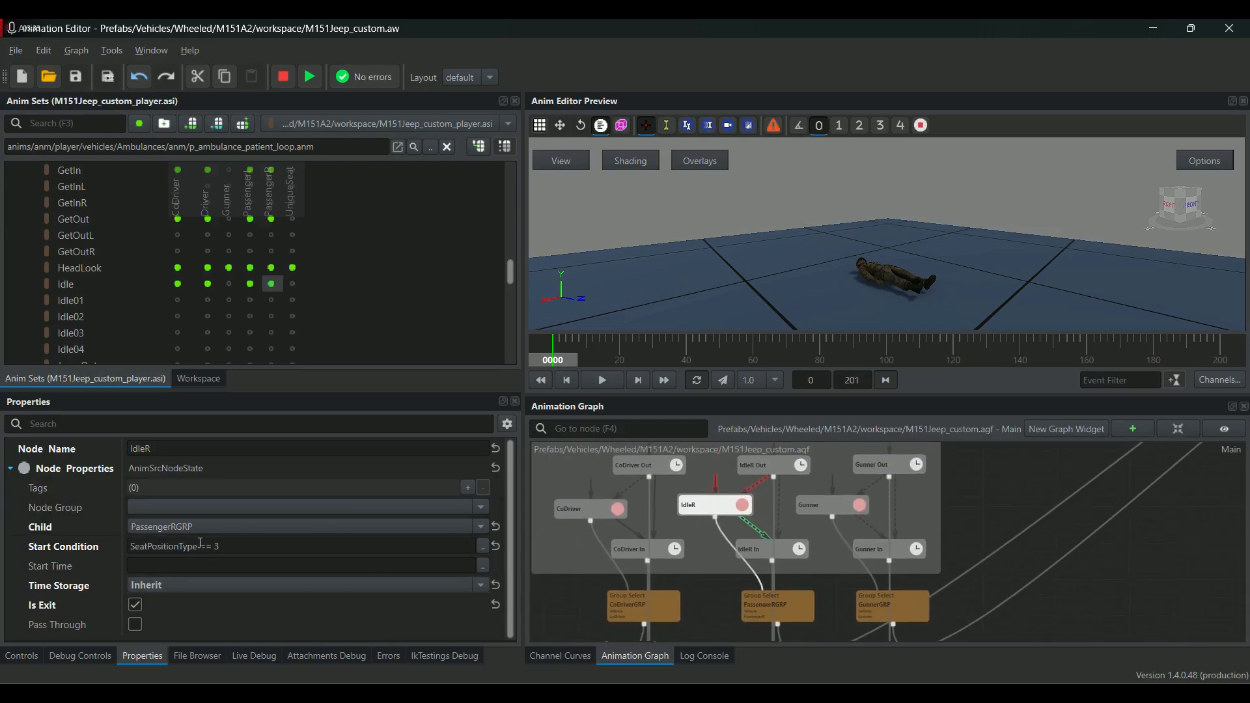
double_click(228, 545)
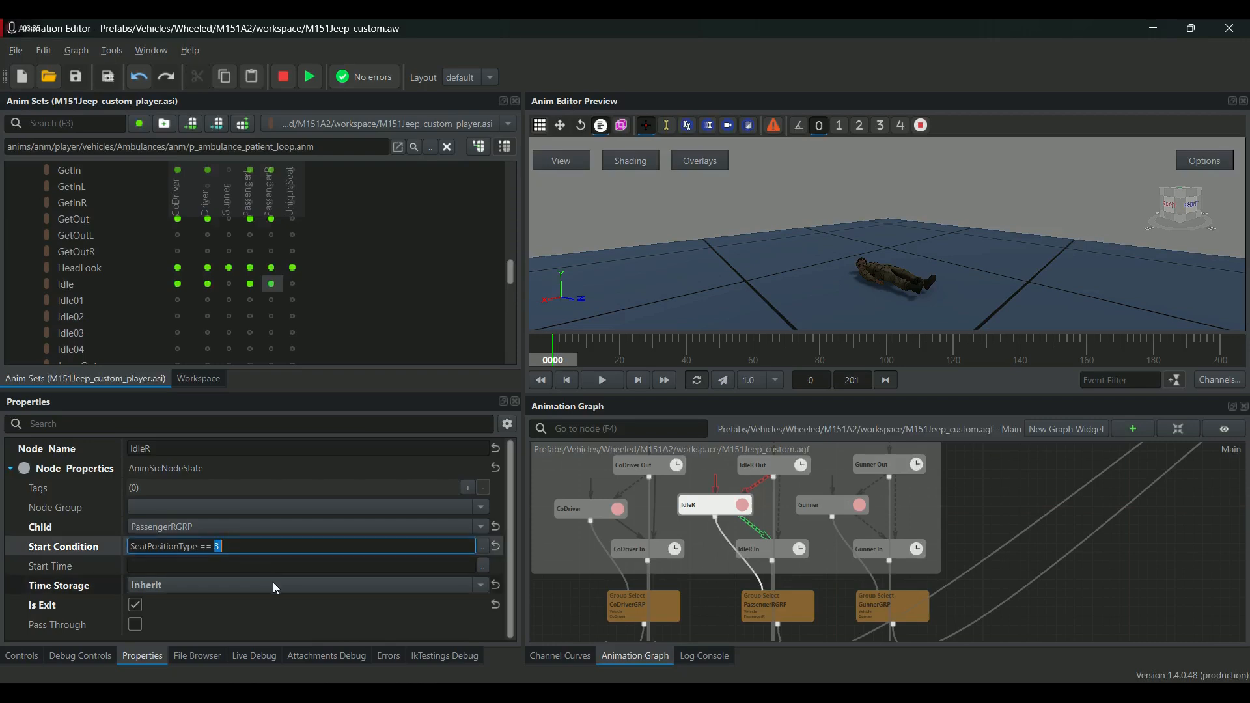
text(11)
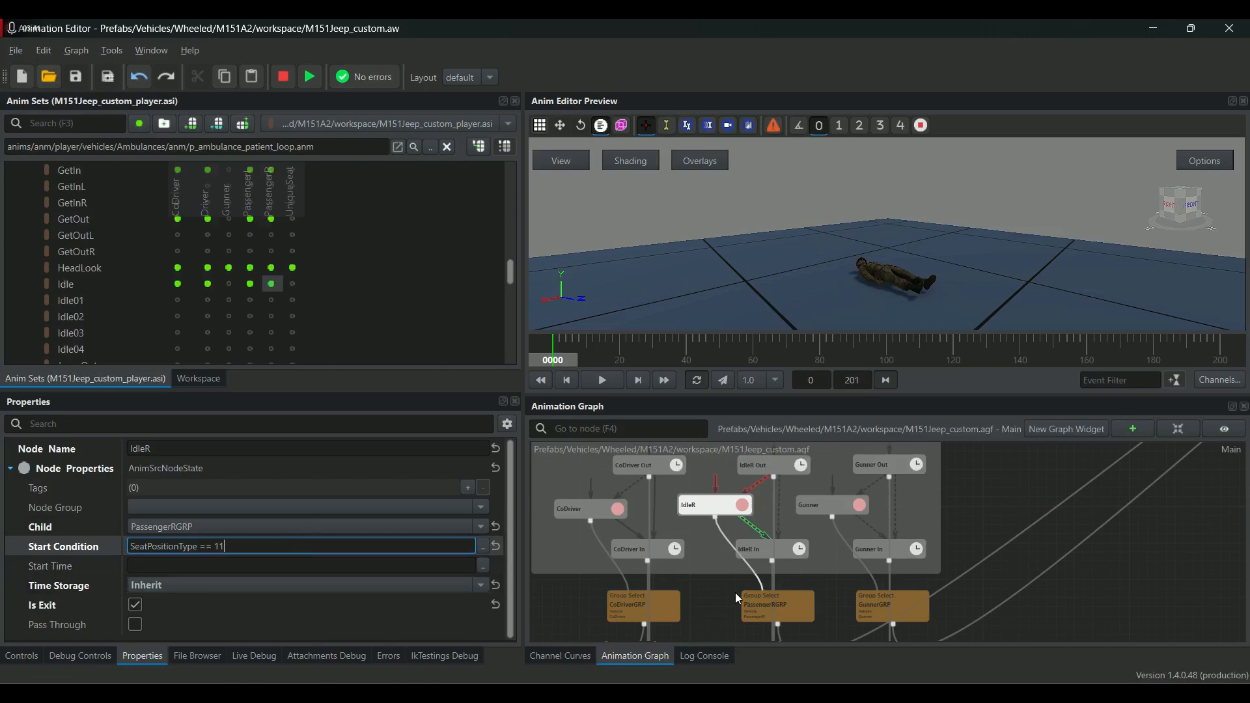
click(558, 603)
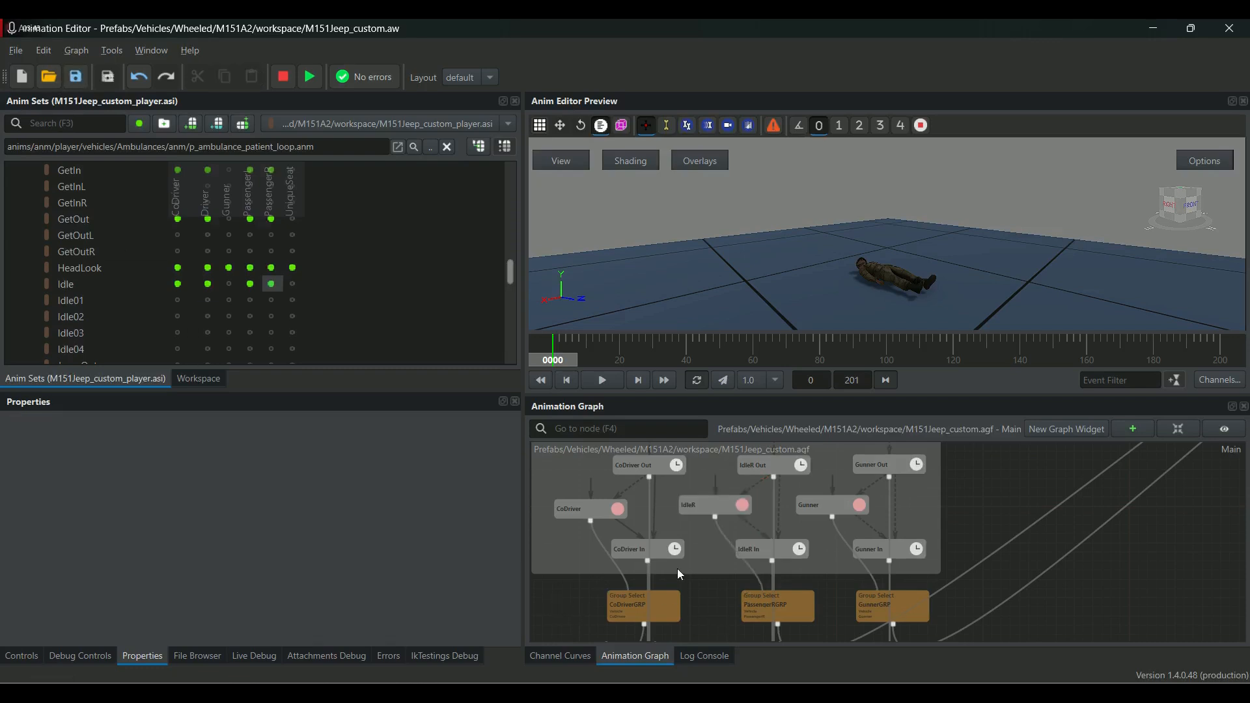
click(704, 498)
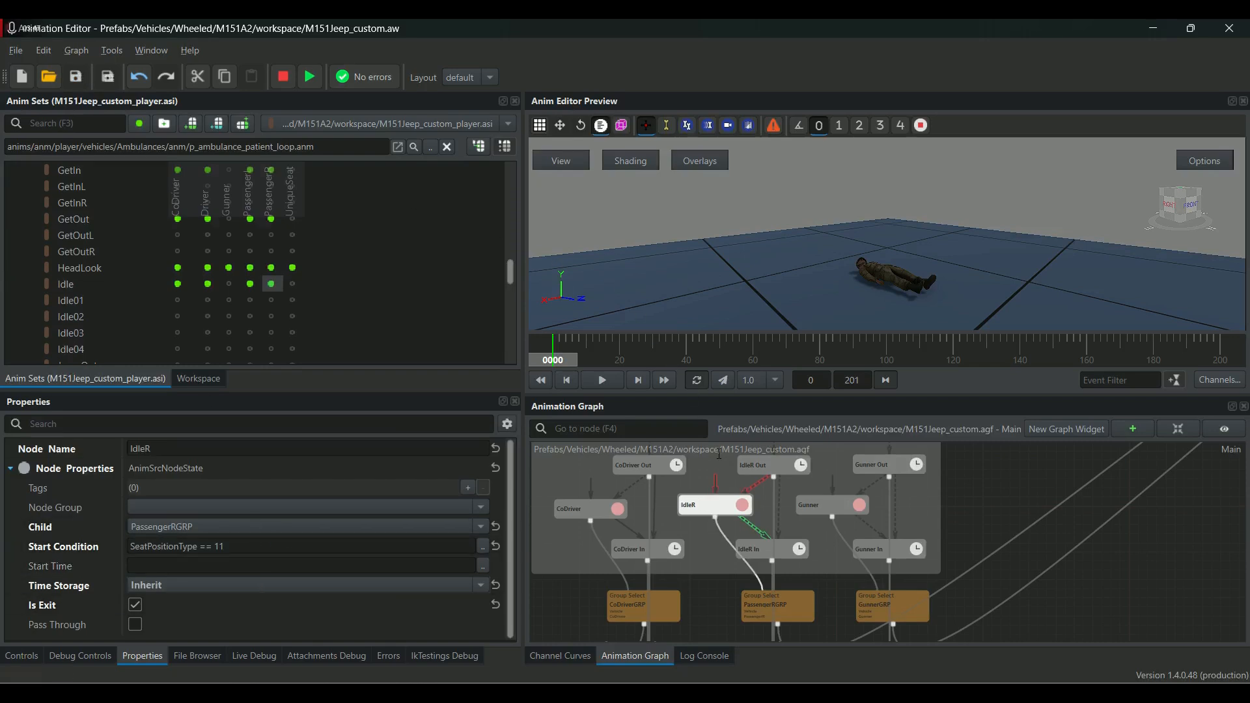
Switch back to the World Editor and play-test boarding the standalone bench to check the passenger's pose.
mouse_move(876, 694)
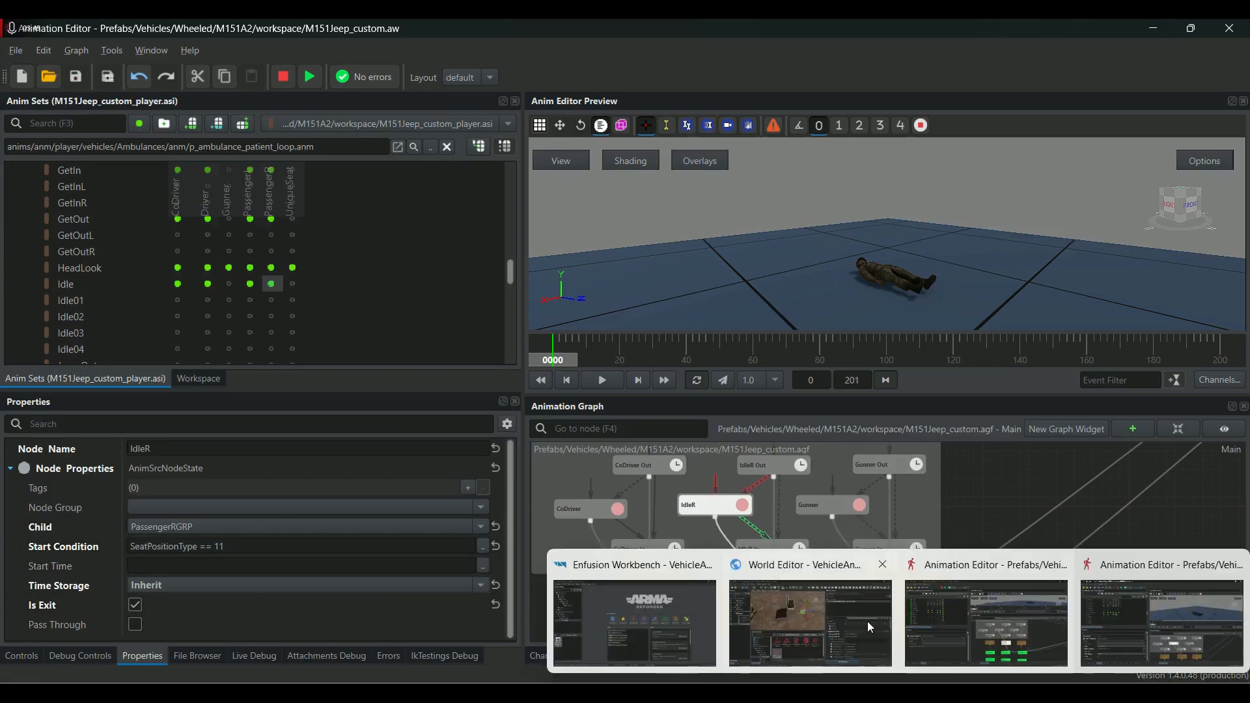
click(878, 638)
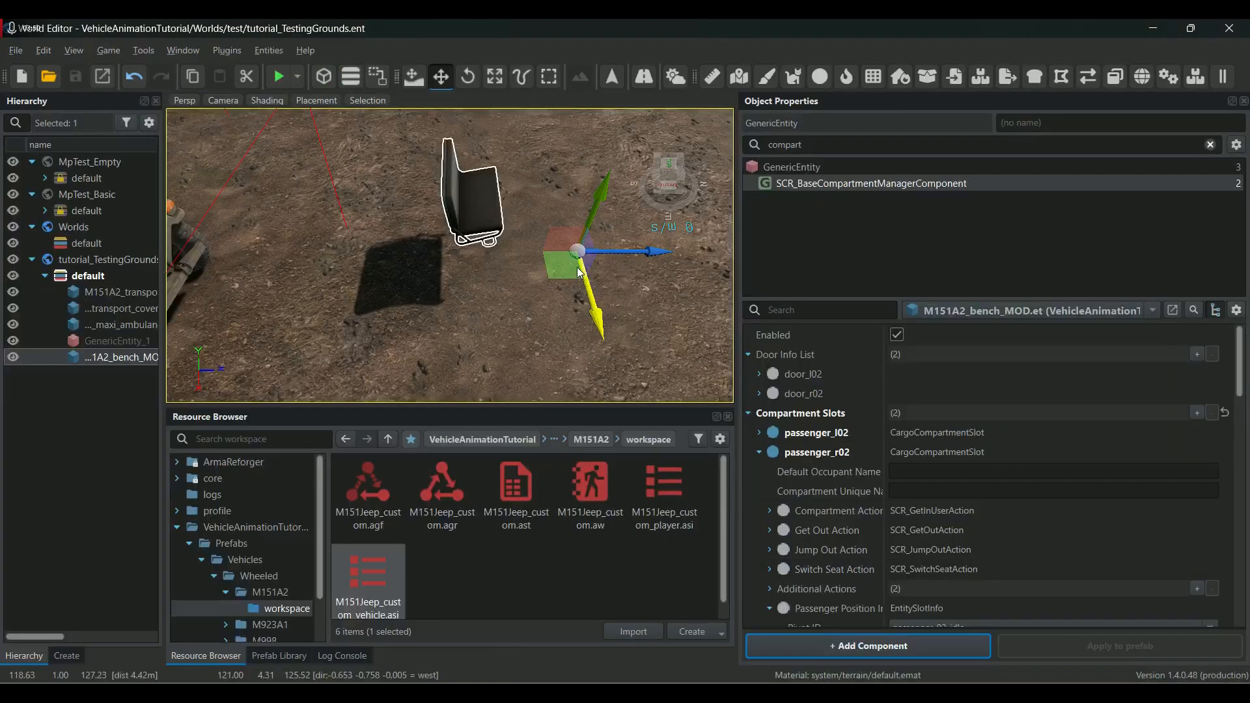
click(272, 75)
key(w)
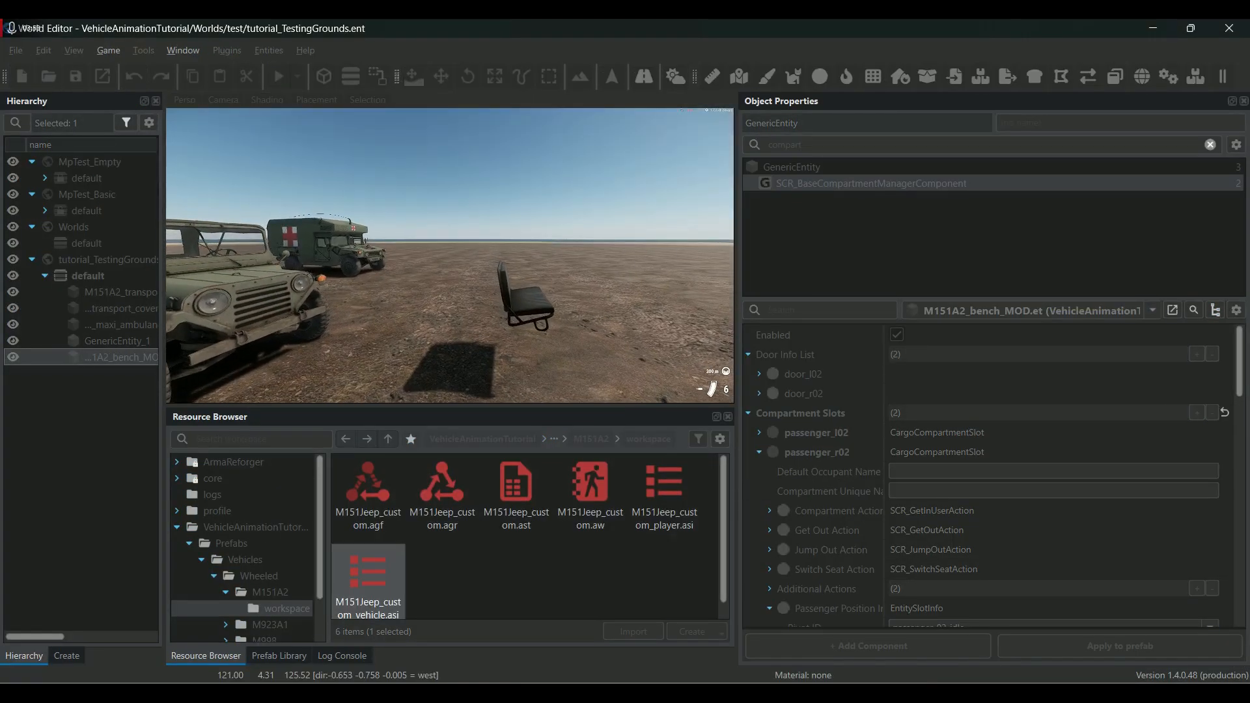
key(f)
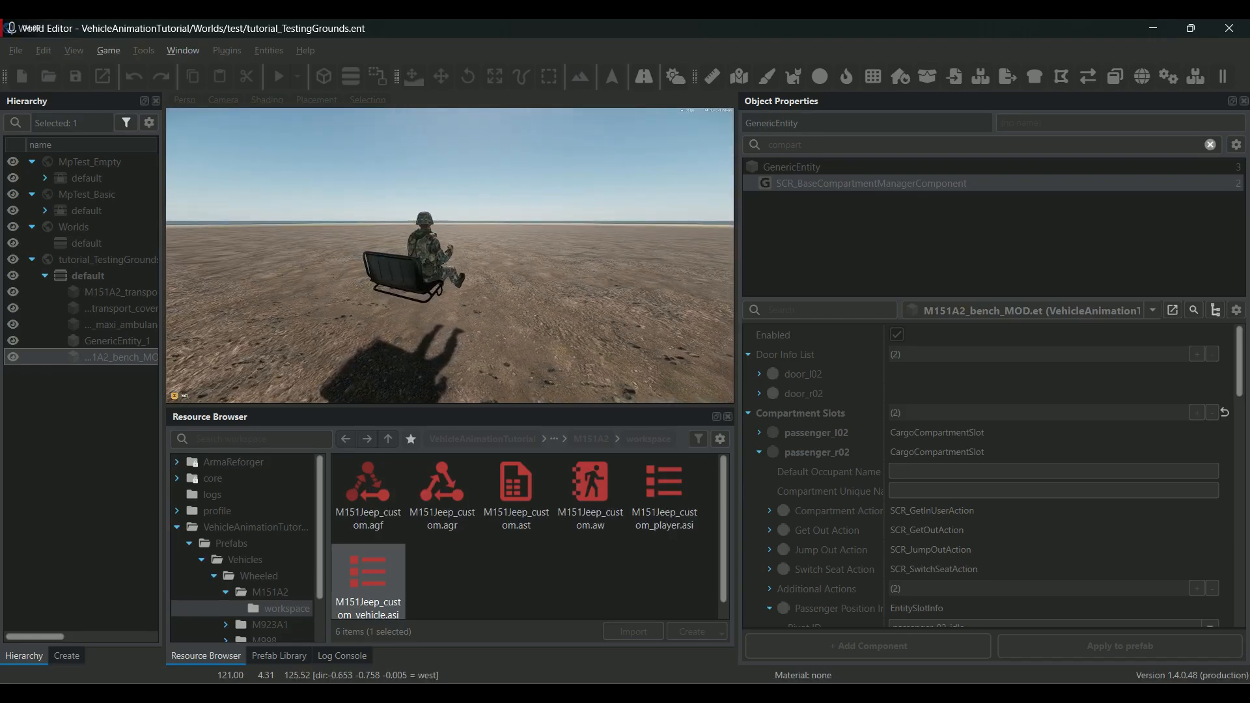
key(Escape)
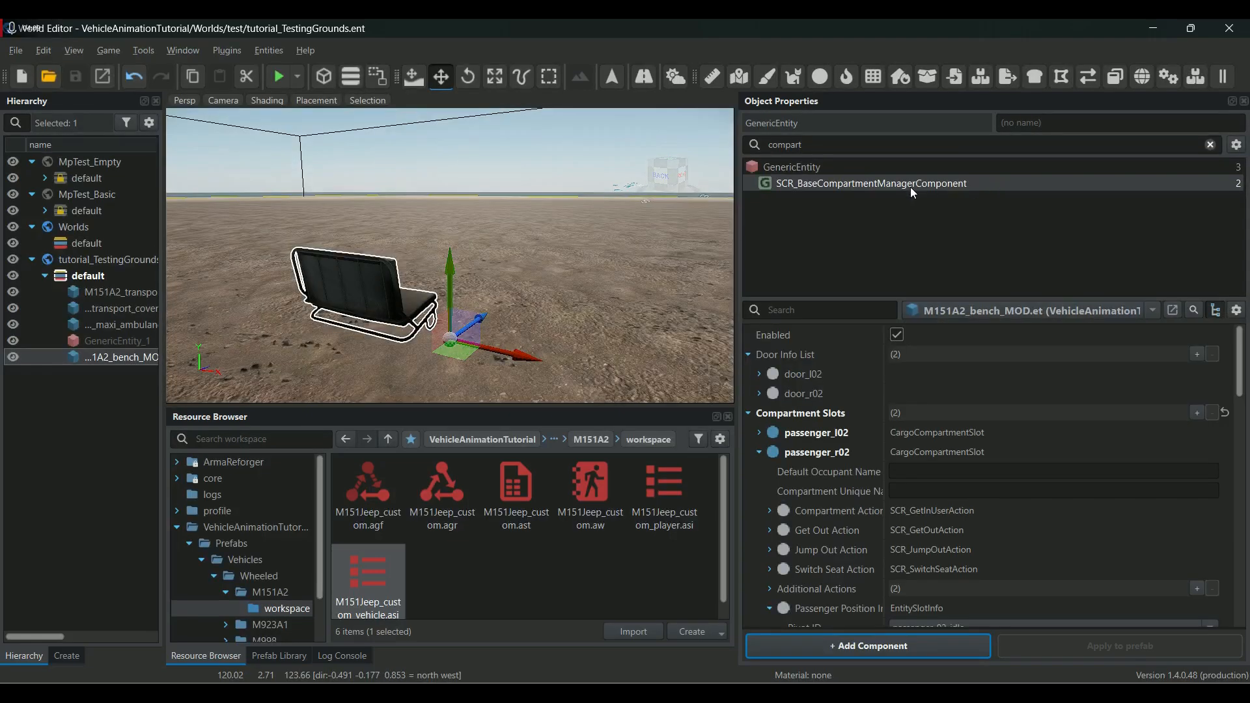
Set the Seat Type of the bench prefab's passenger_r02 compartment slot to 11.
scroll(957, 586, down, 10)
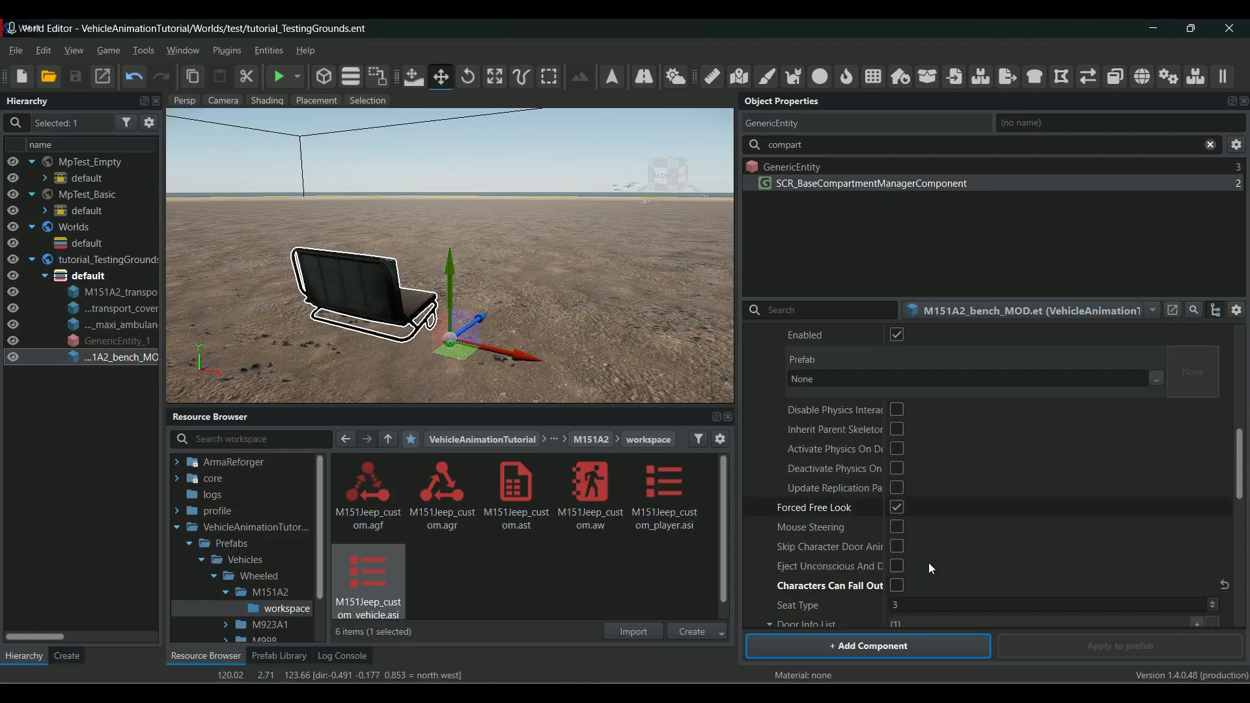
scroll(935, 528, down, 4)
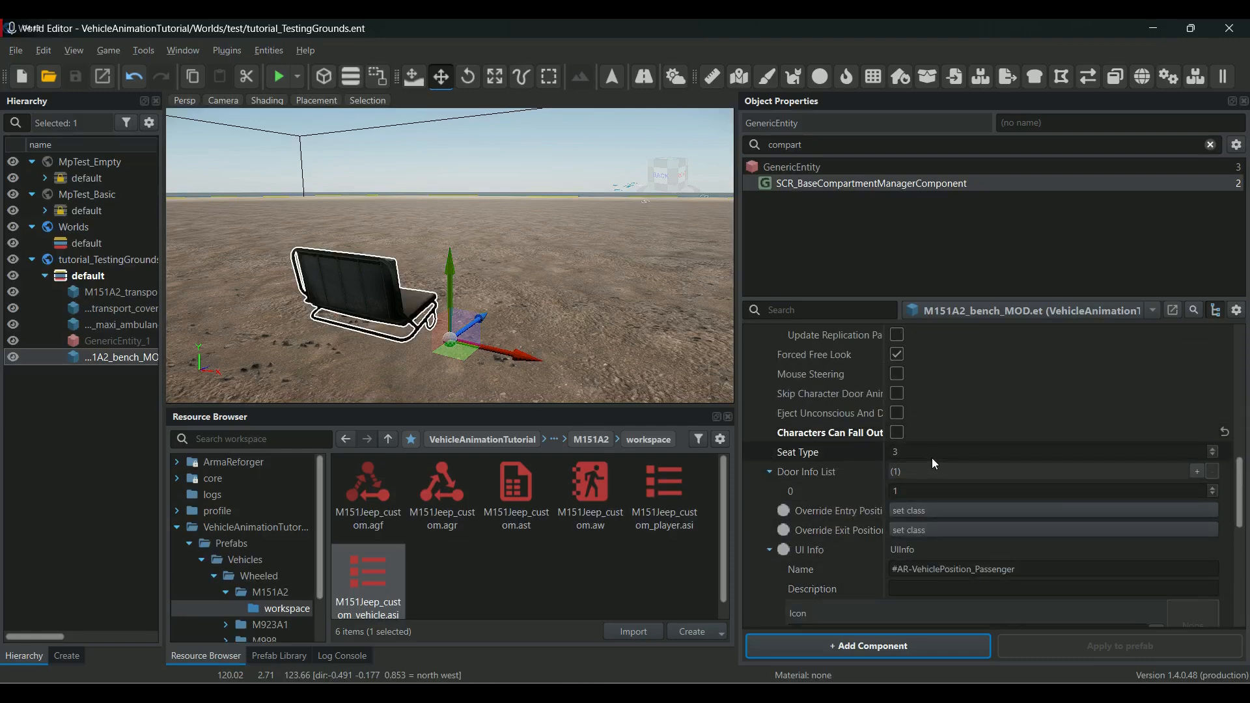
scroll(932, 459, up, 8)
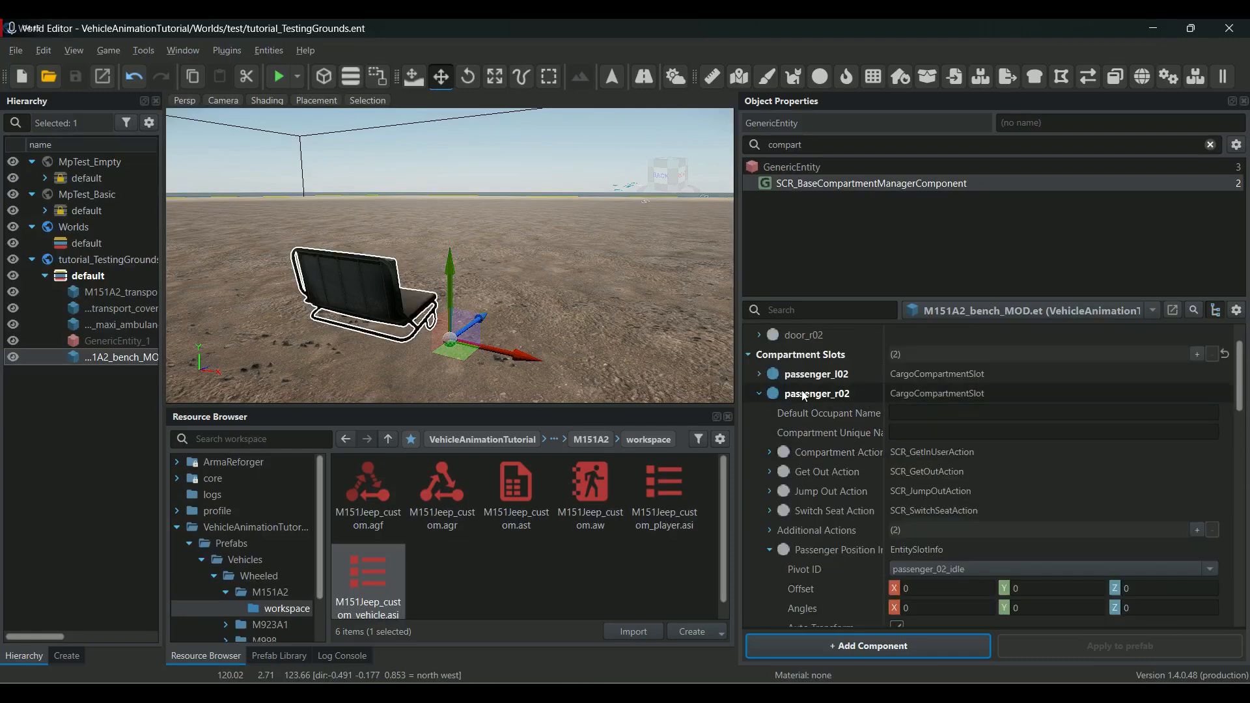
scroll(881, 455, down, 8)
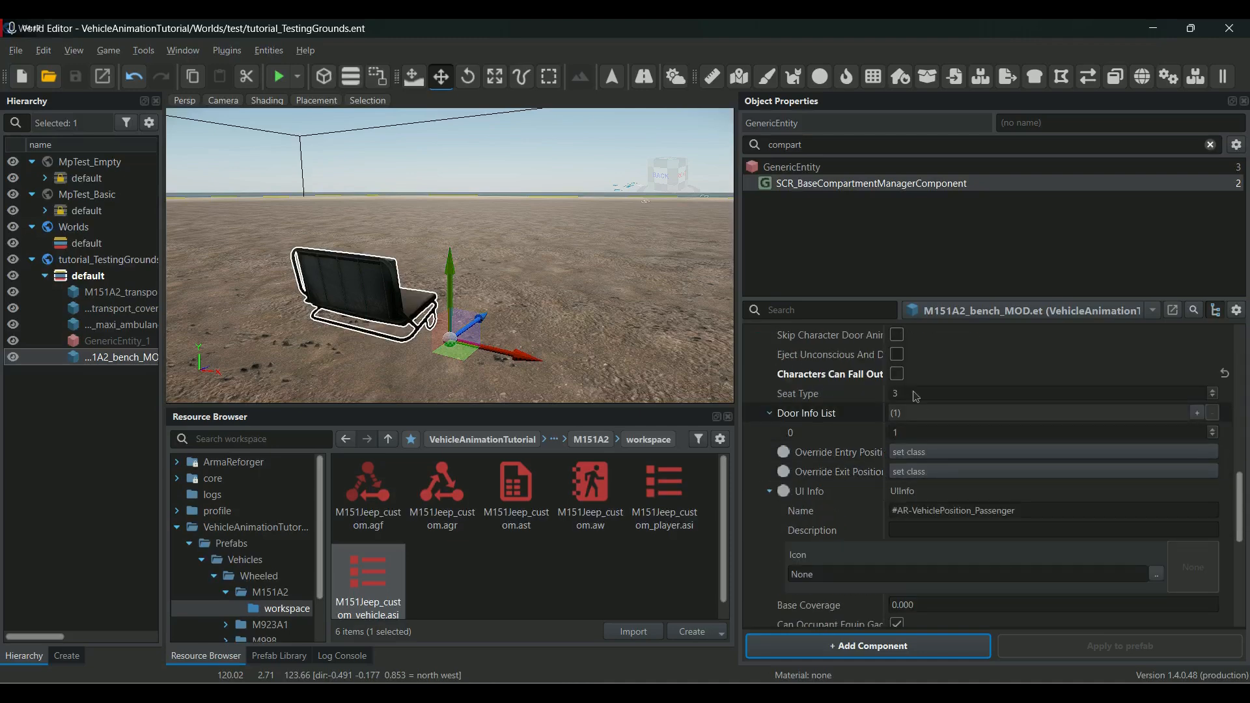
double_click(915, 393)
text(11)
key(Return)
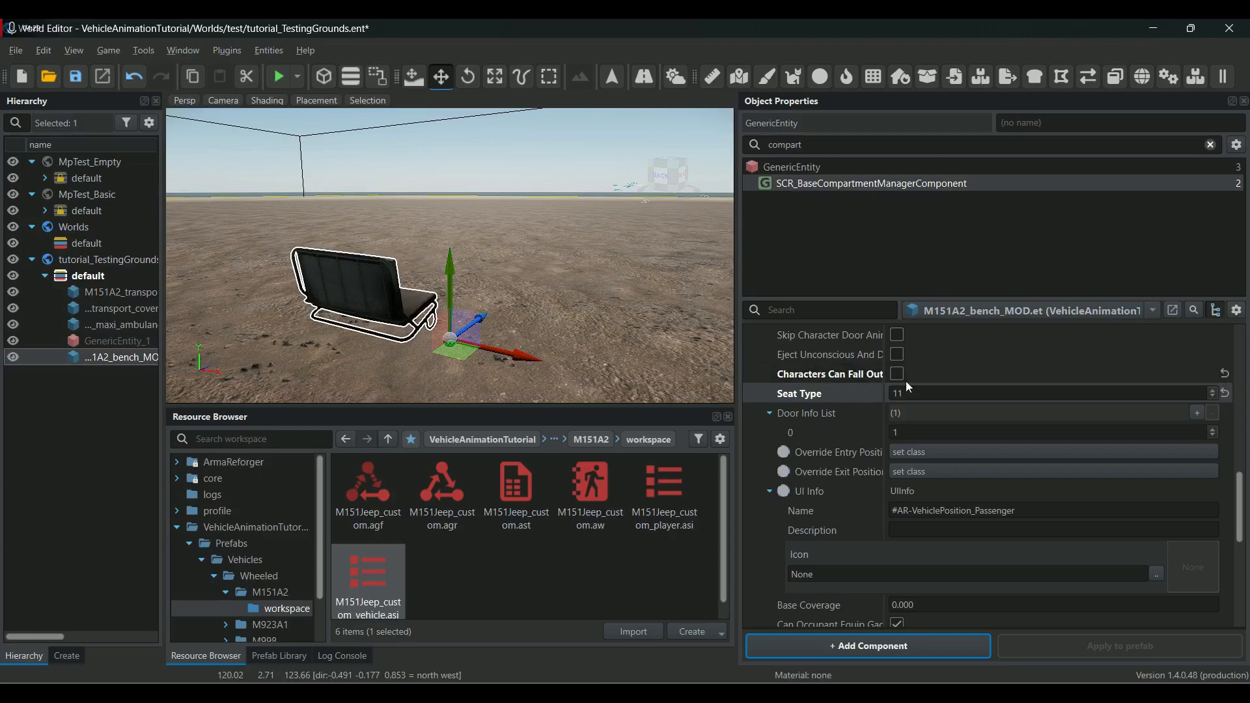
click(948, 396)
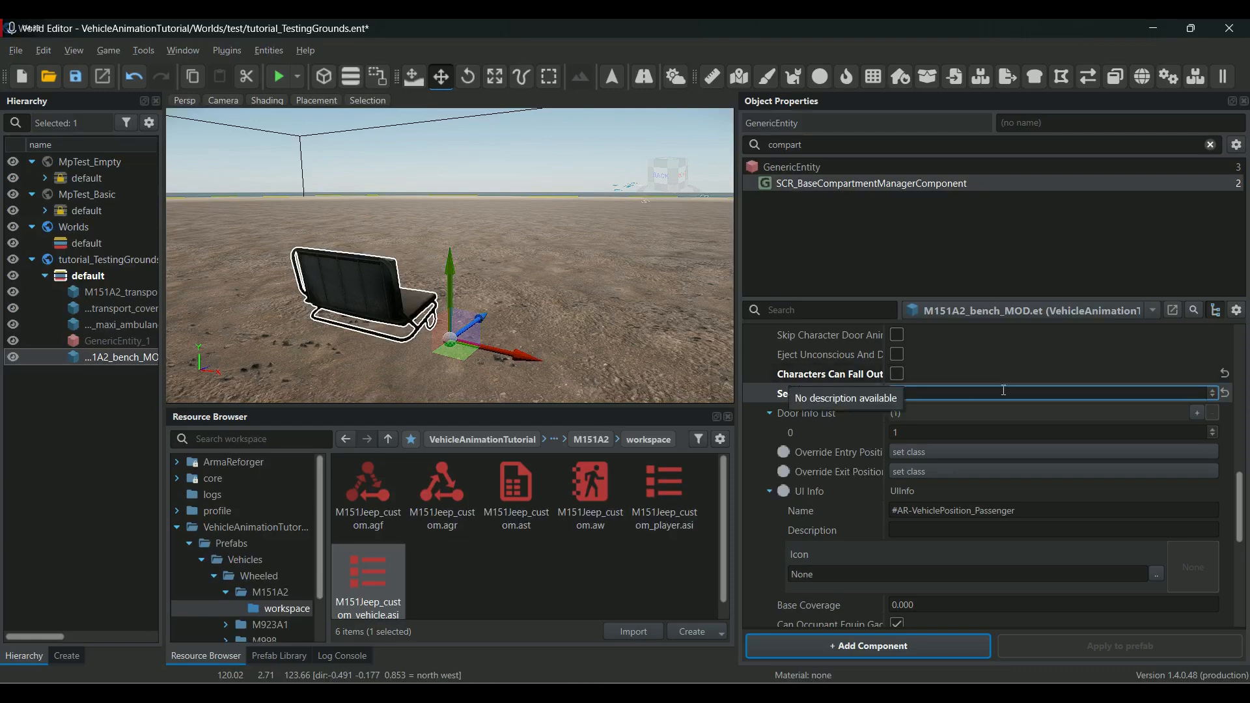
double_click(897, 395)
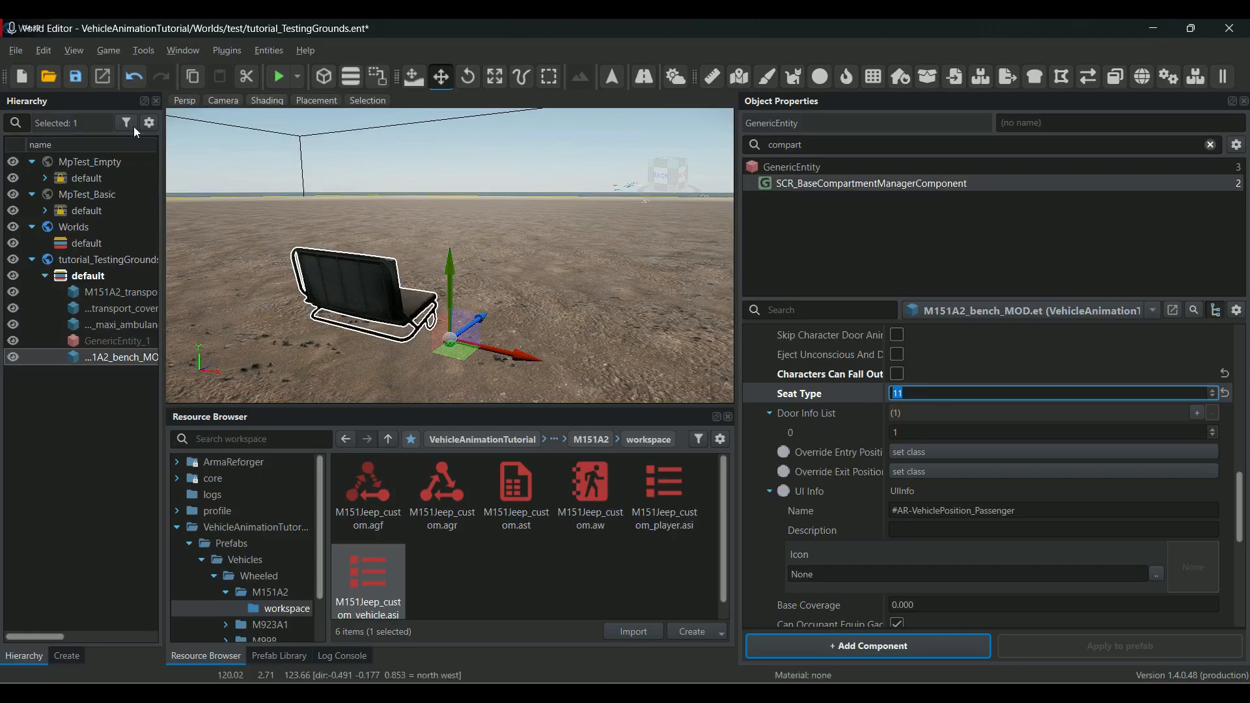
Save the world and play-test the bench's passenger seat again, viewing the pose in third person.
click(75, 76)
click(279, 76)
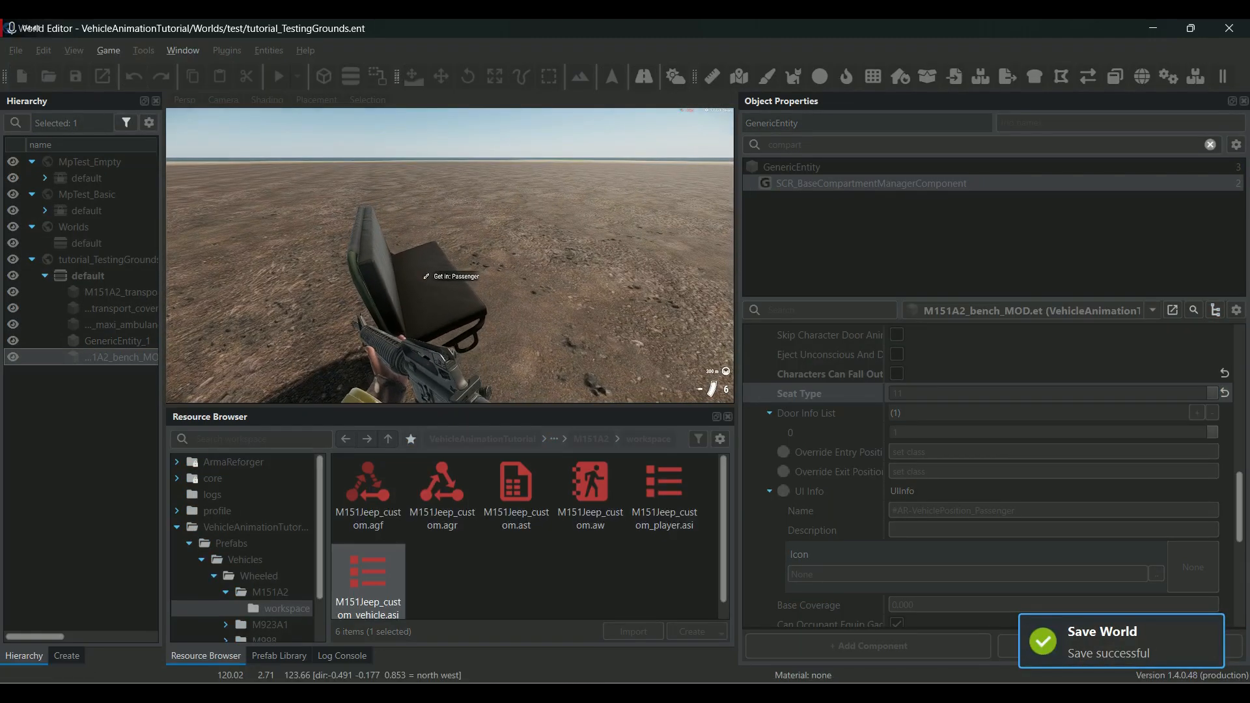
key(f)
key(v)
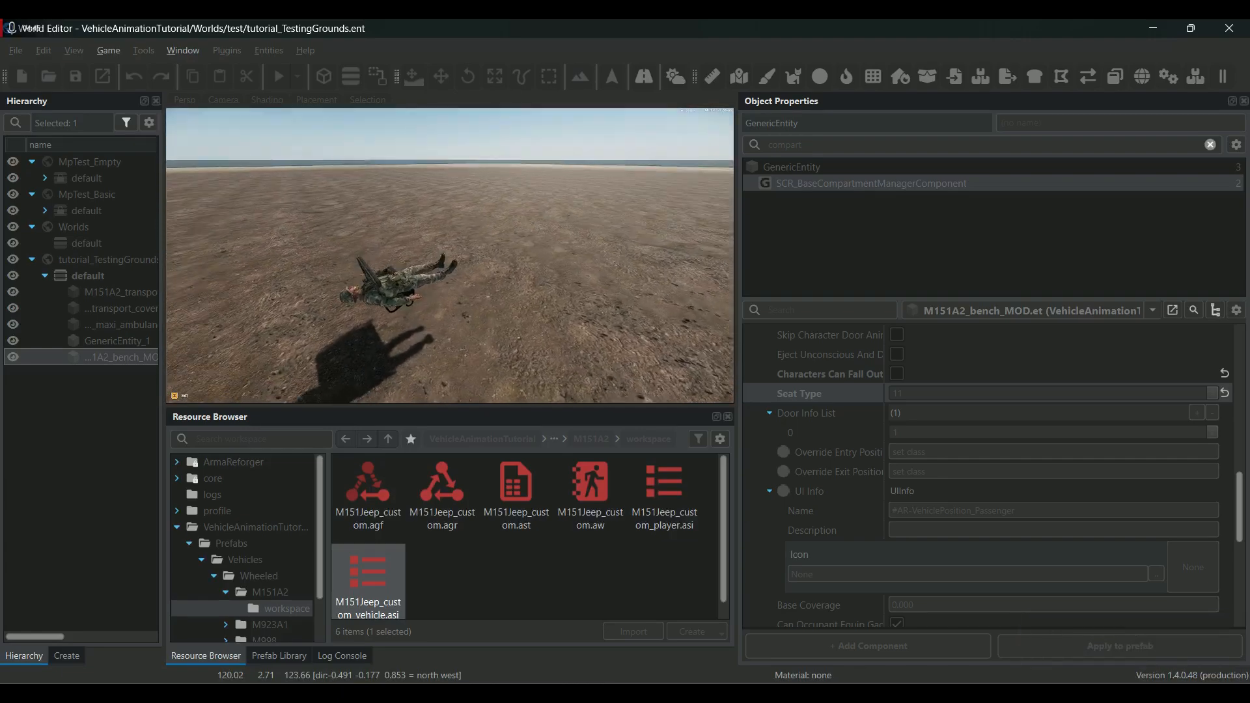
key(Escape)
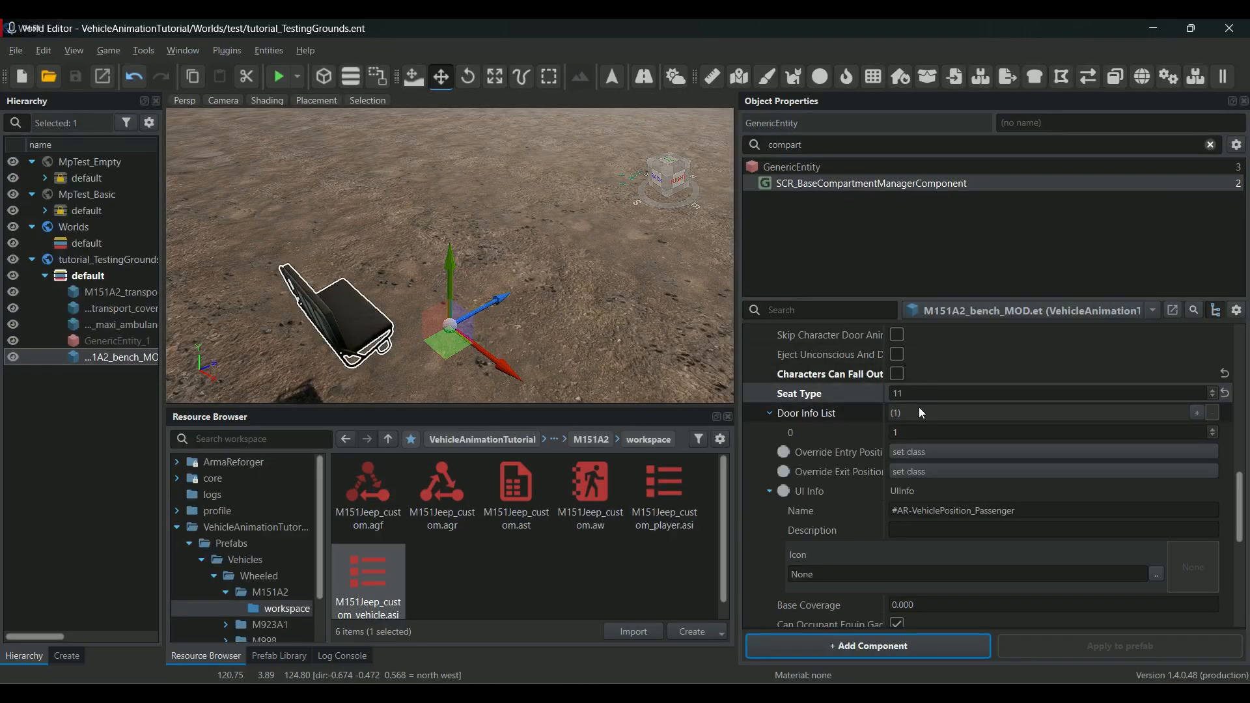
Review the passenger_r02 slot's properties down to its Seat Type in the bench prefab.
scroll(892, 407, up, 5)
scroll(860, 440, up, 3)
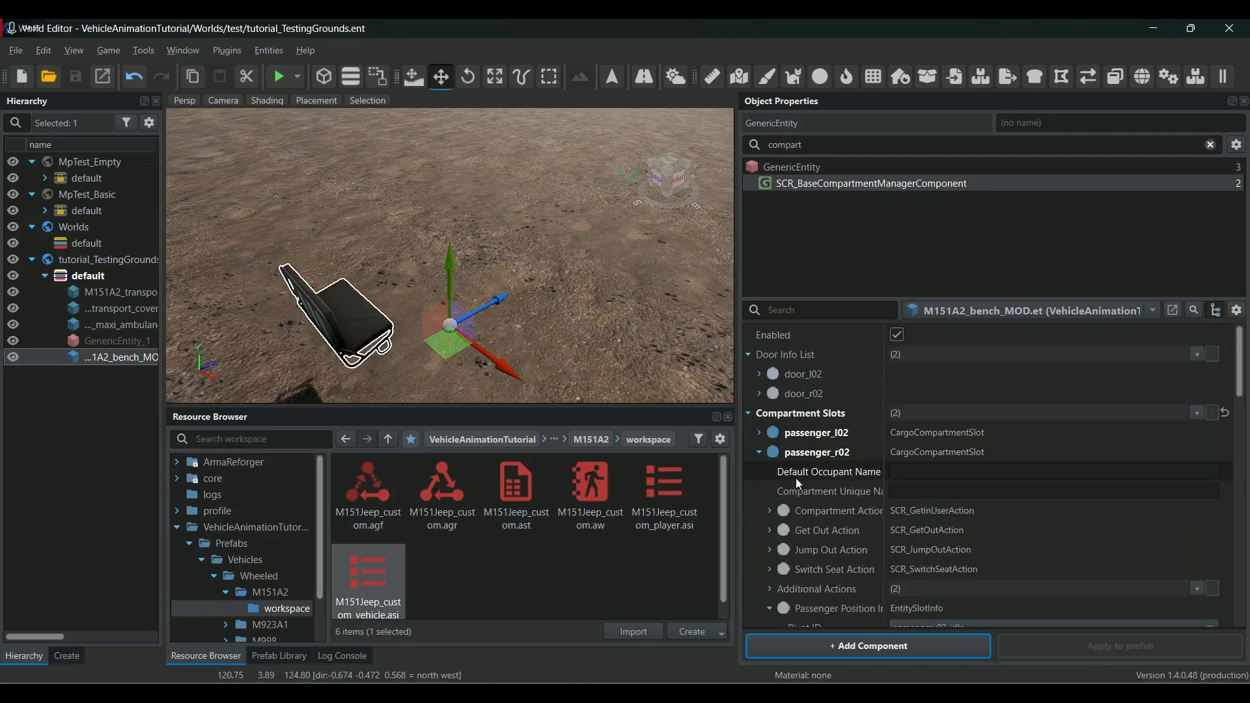
scroll(849, 487, down, 5)
scroll(849, 485, down, 5)
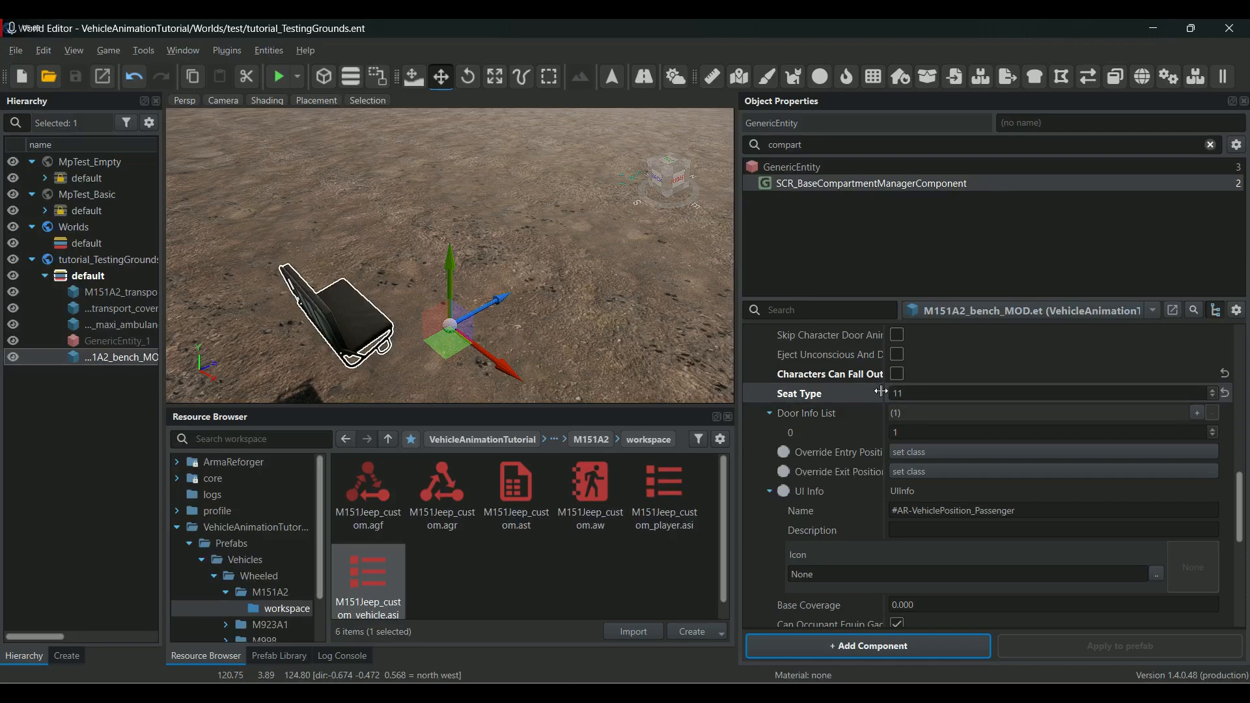
Set the Seat Type of the bench prefab's passenger_r02 slot to 3 and save the world.
click(904, 393)
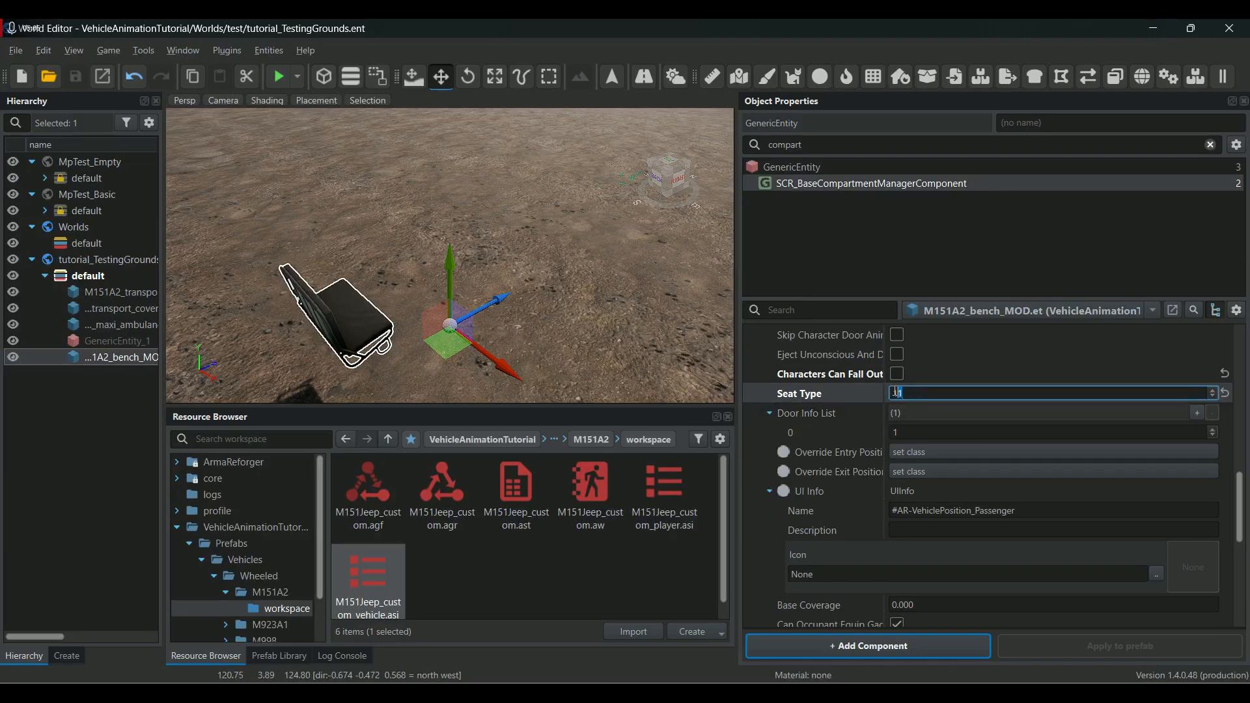
text(3)
key(Return)
key(ctrl+s)
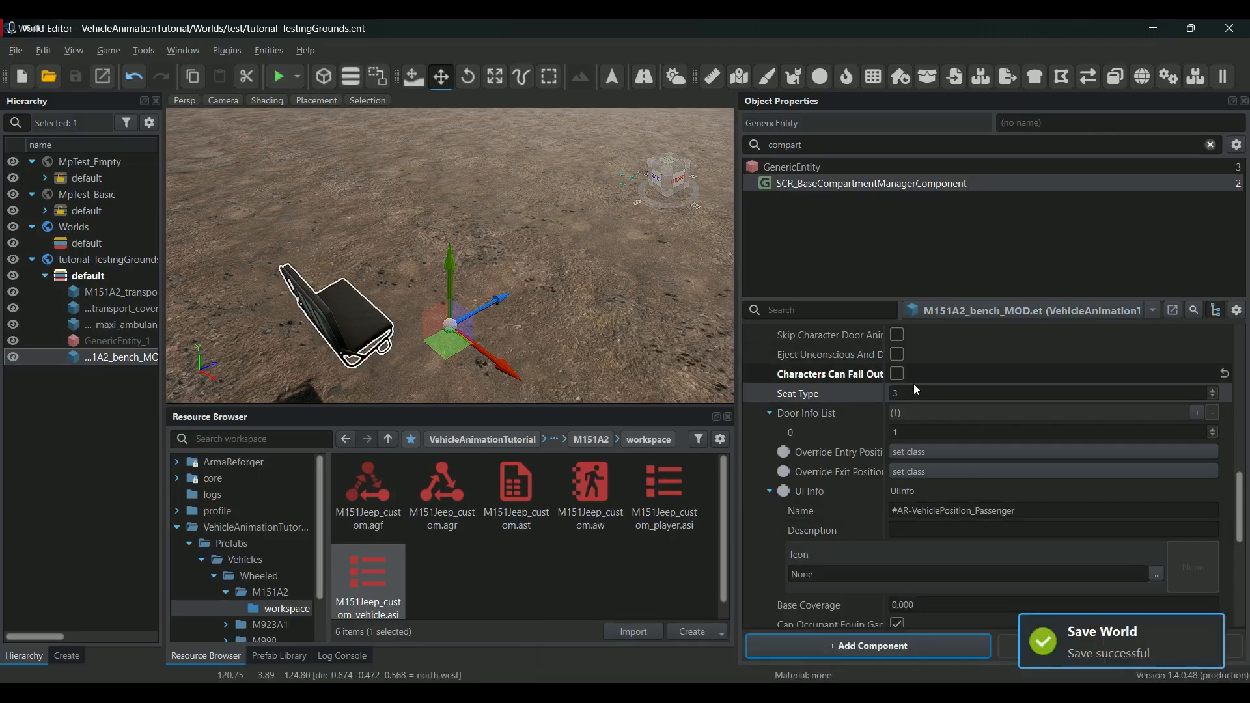
Check the IdleR start condition in the humveeAmbulance_custom animation workspace, and set the M151Jeep_custom graph's IdleR start condition to SeatPositionType == 3.
mouse_move(868, 692)
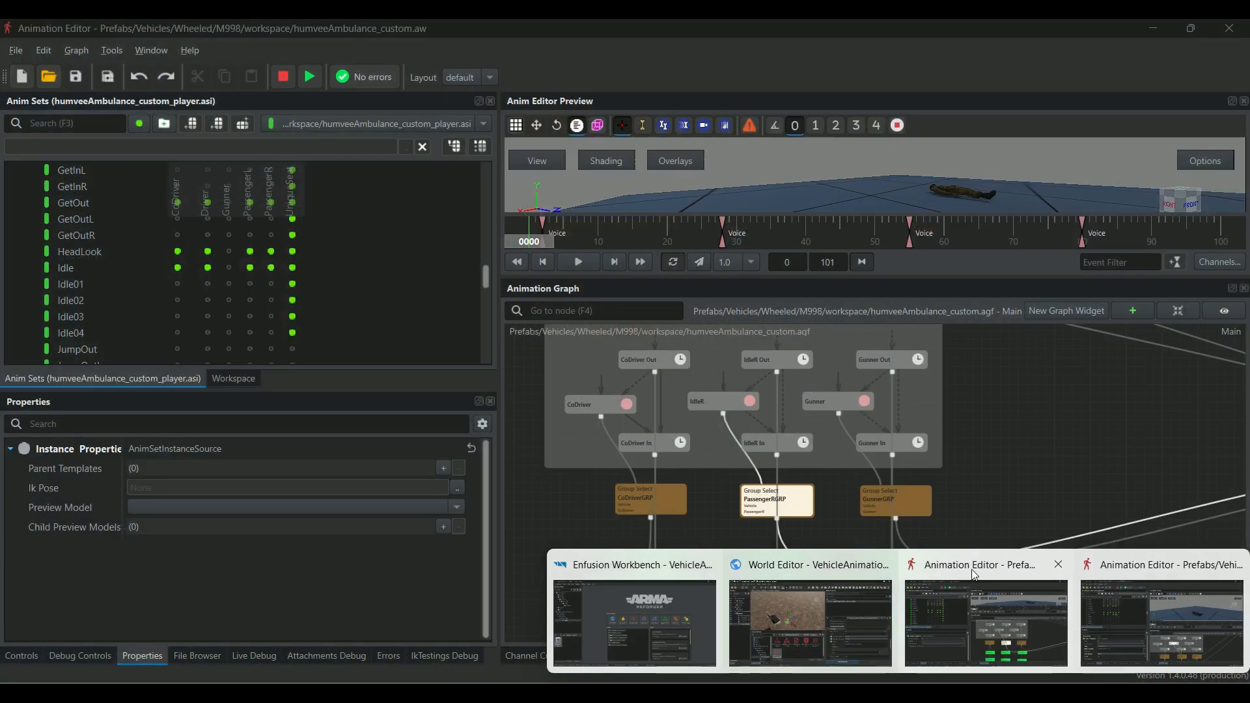
click(975, 575)
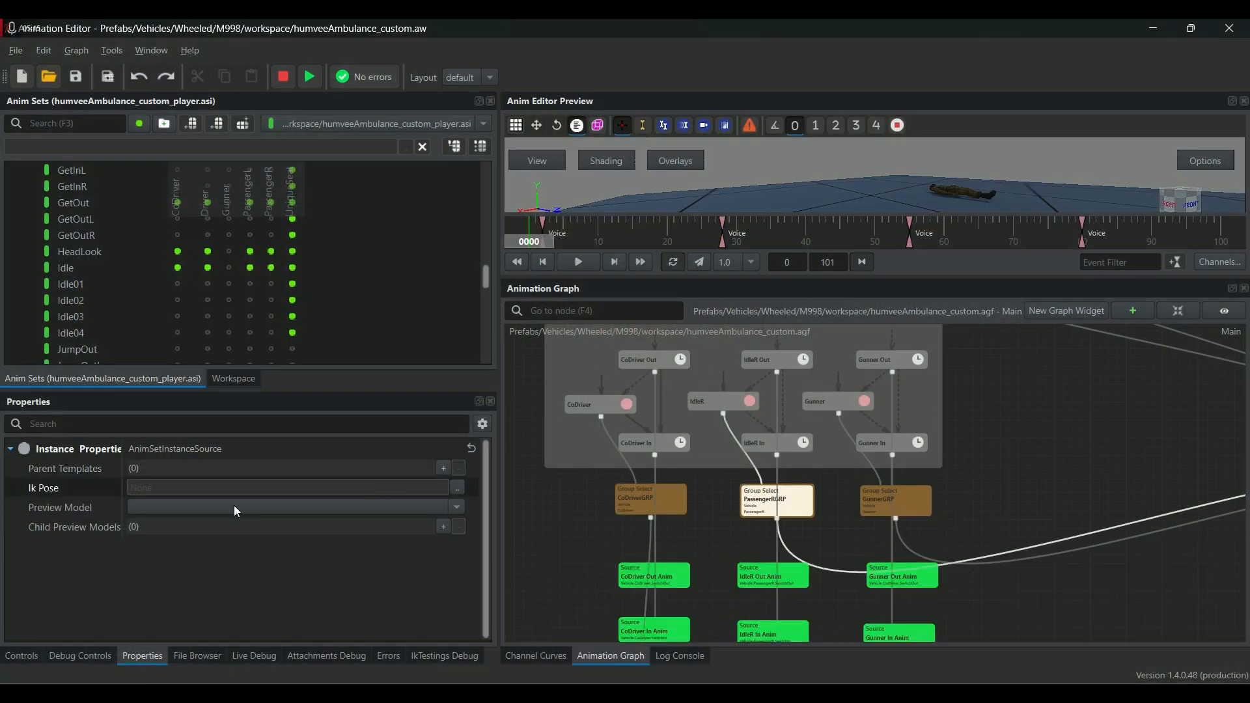
click(763, 505)
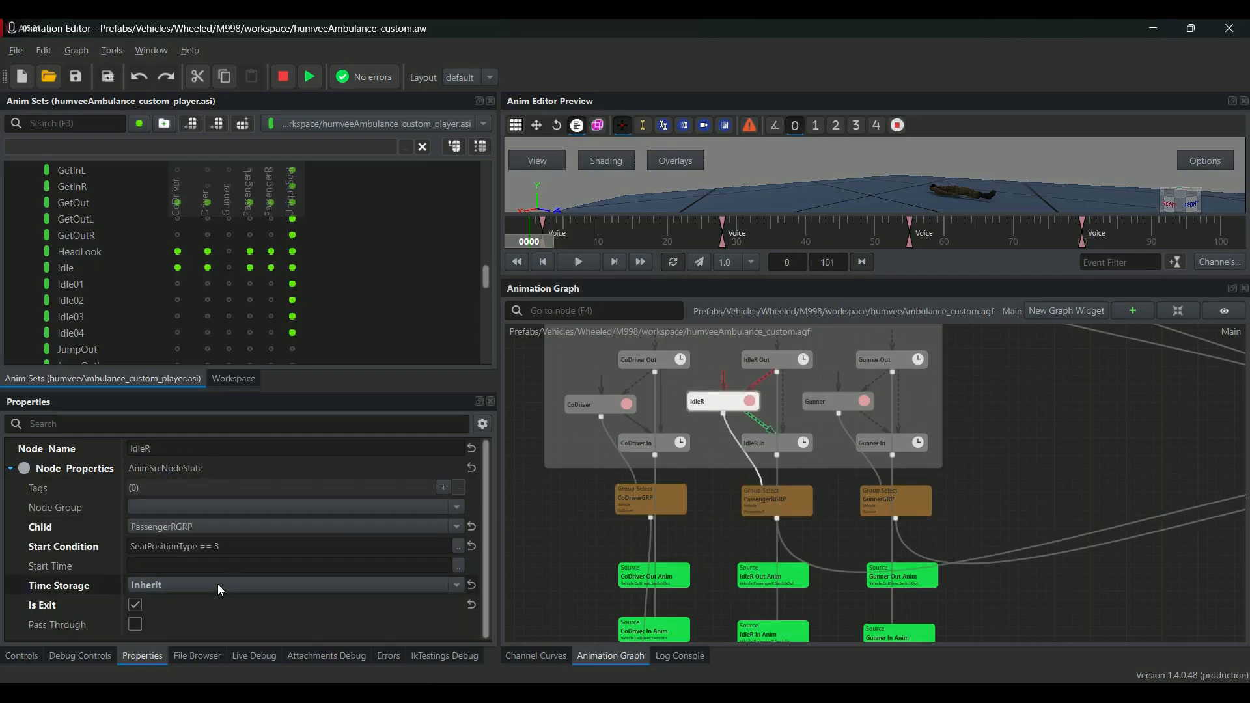
mouse_move(898, 693)
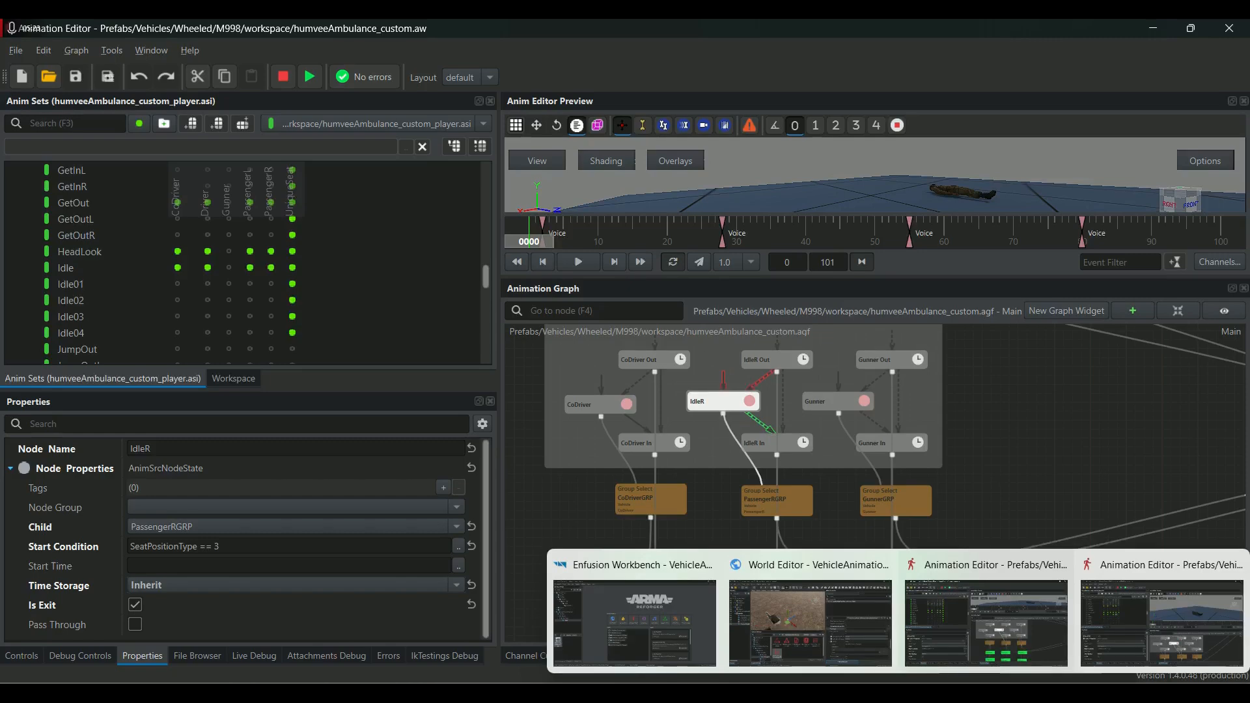
click(1113, 602)
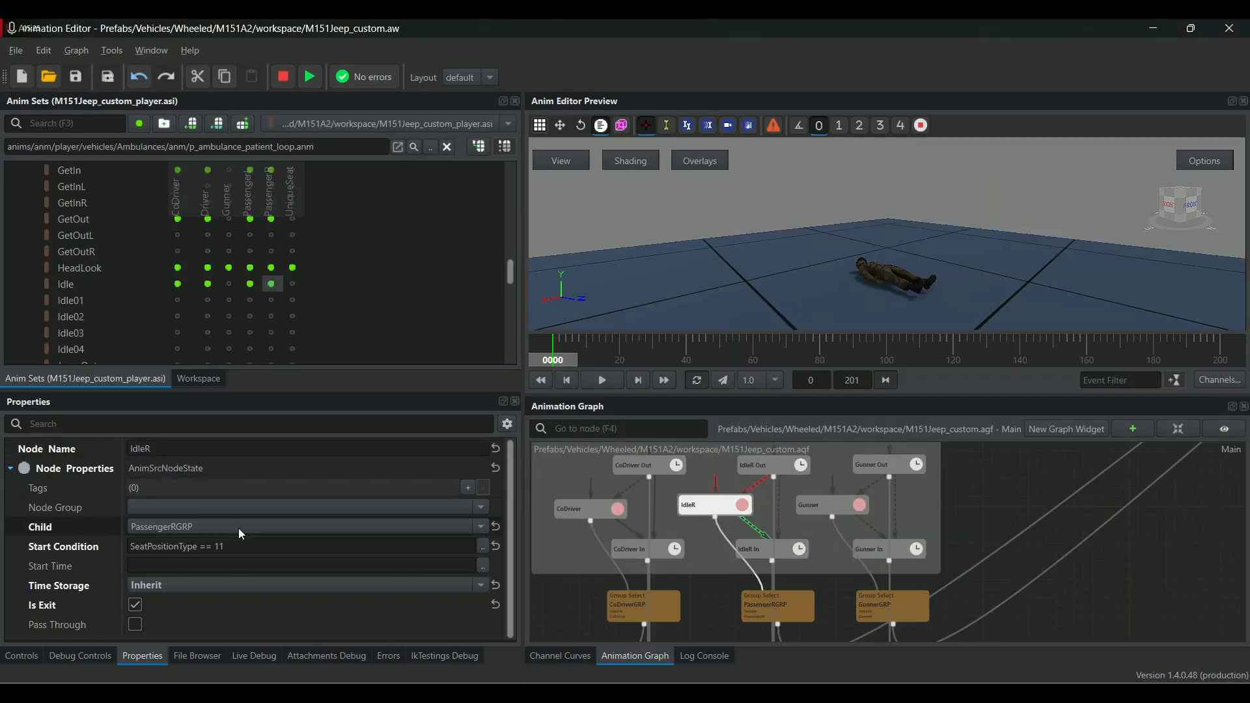
double_click(215, 547)
text(3)
key(Return)
Switch back to the World Editor and shift the passenger_r02 slot's passenger position along X to an offset of about -0.3.
mouse_move(841, 694)
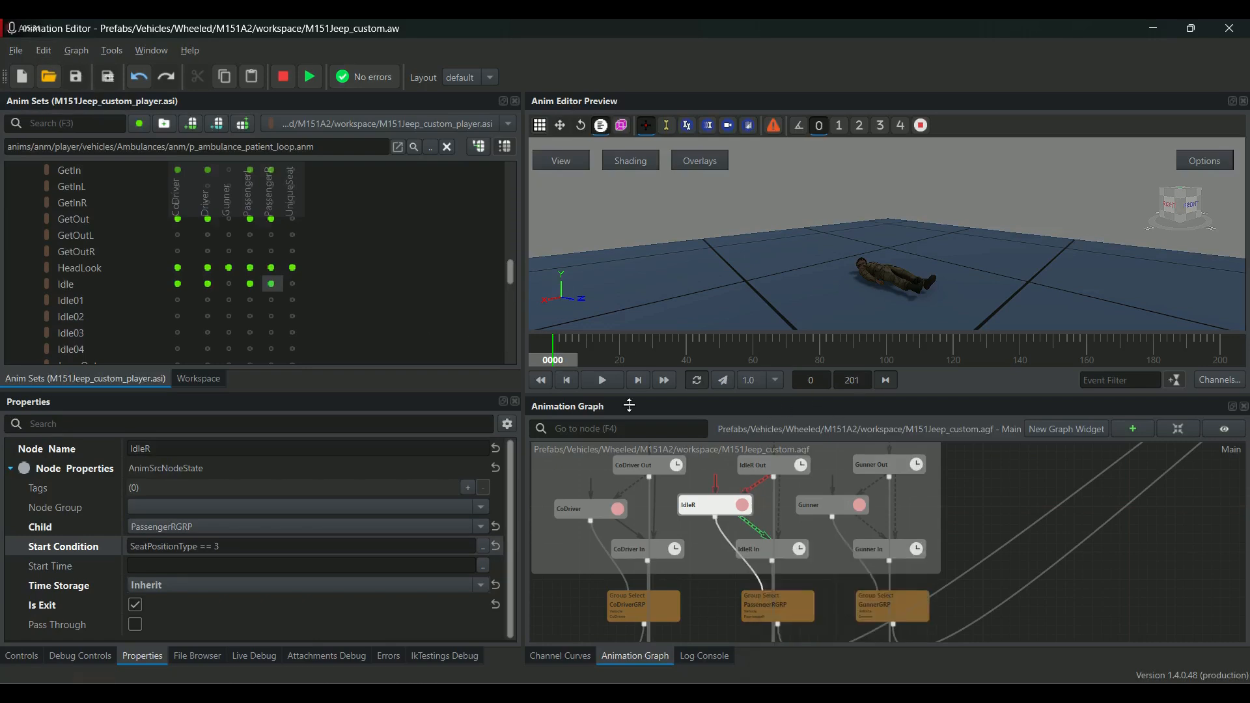
mouse_move(835, 635)
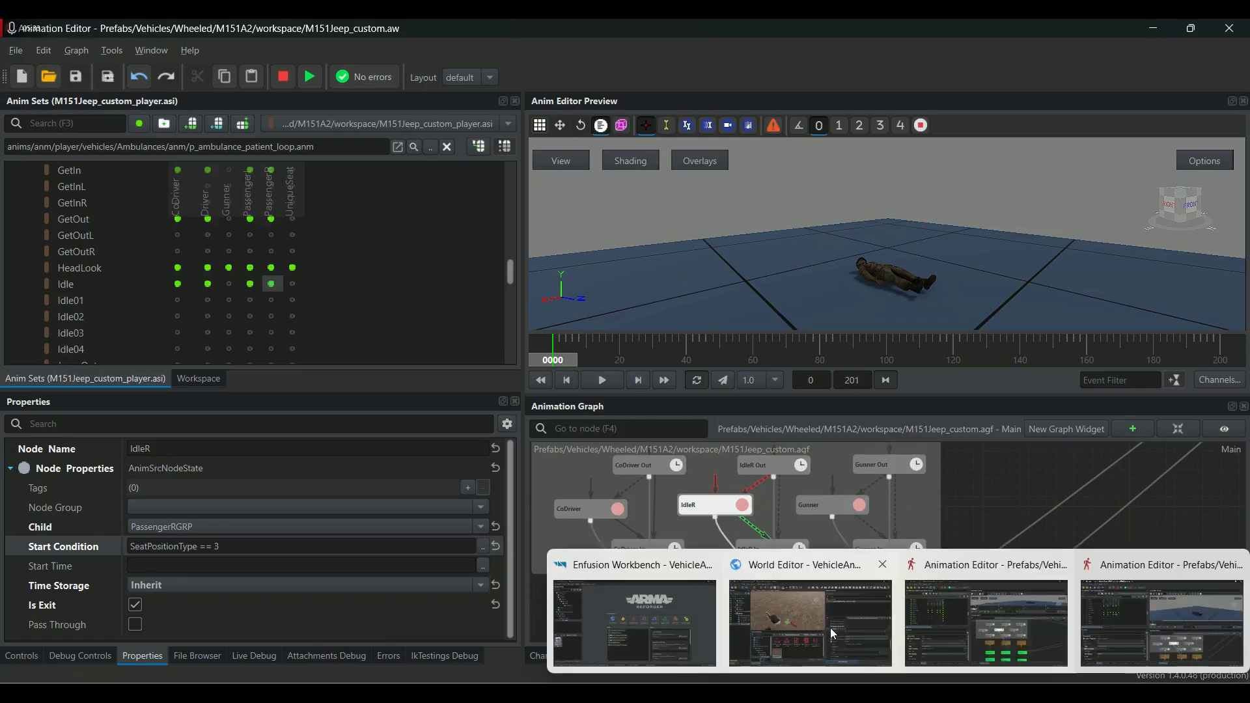
click(805, 575)
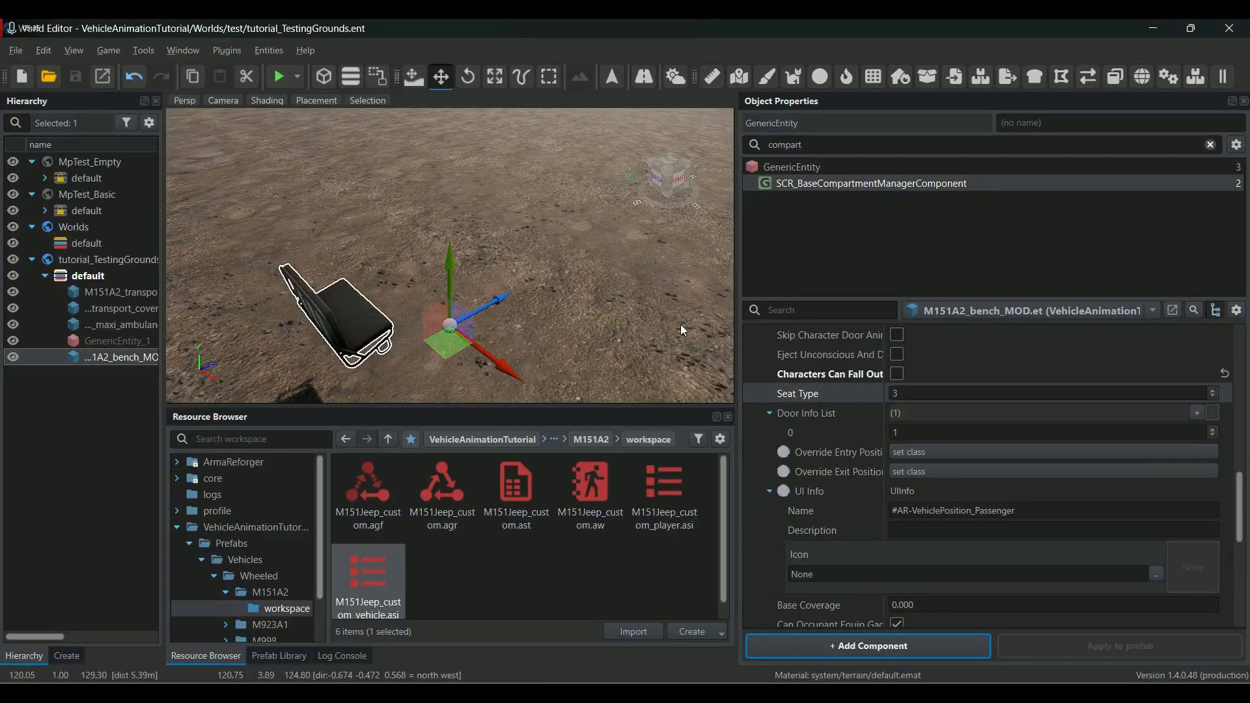
right_drag(592, 318, 486, 288)
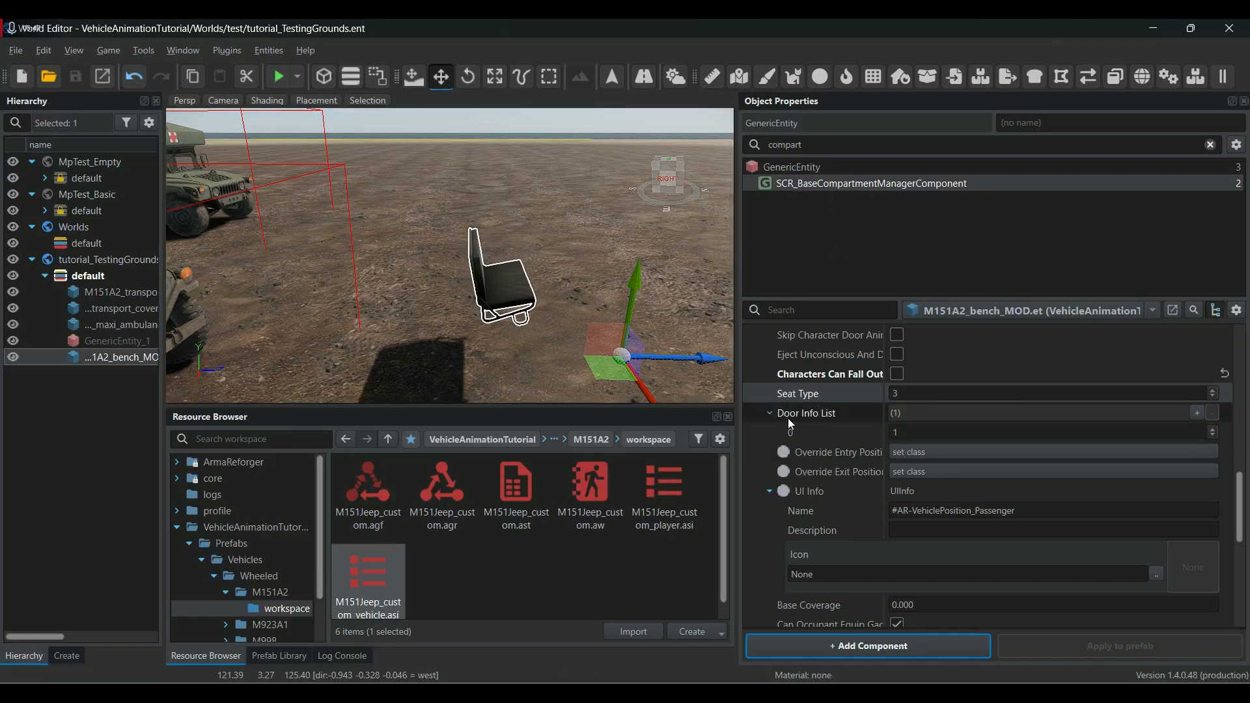
scroll(797, 422, up, 3)
scroll(797, 420, up, 3)
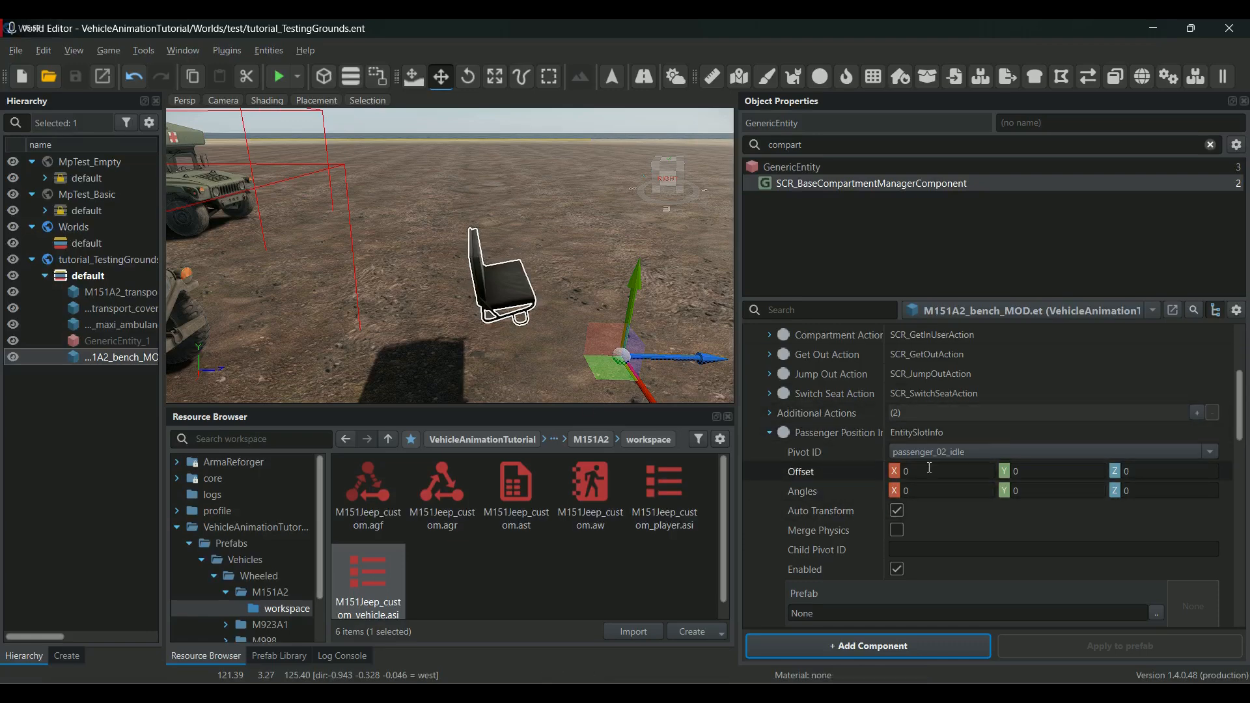
click(1049, 471)
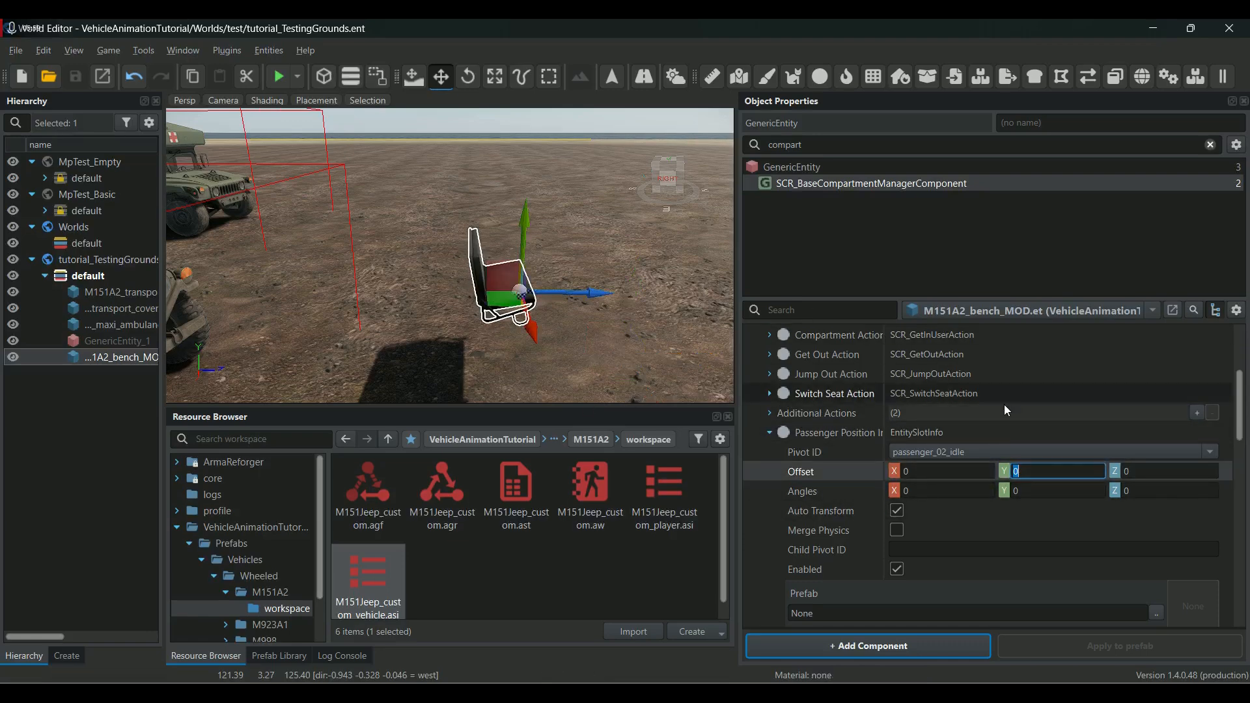
right_drag(450, 242, 573, 379)
right_drag(430, 274, 388, 303)
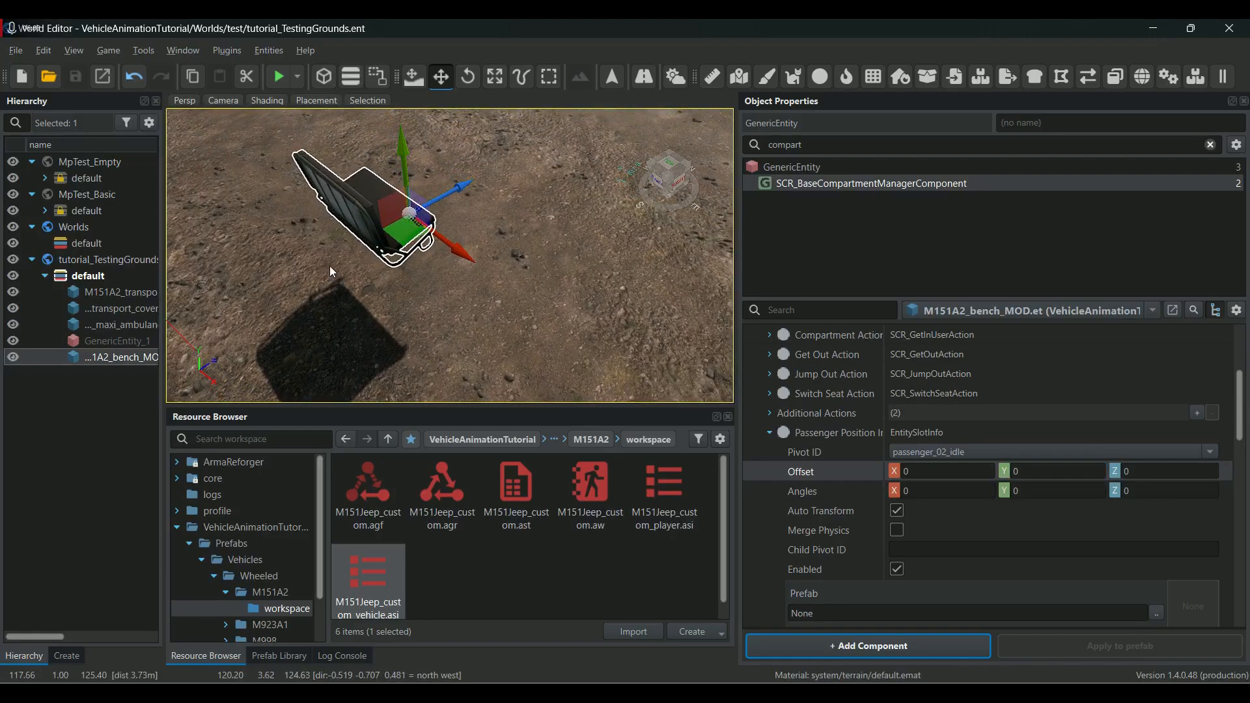
right_drag(428, 277, 649, 300)
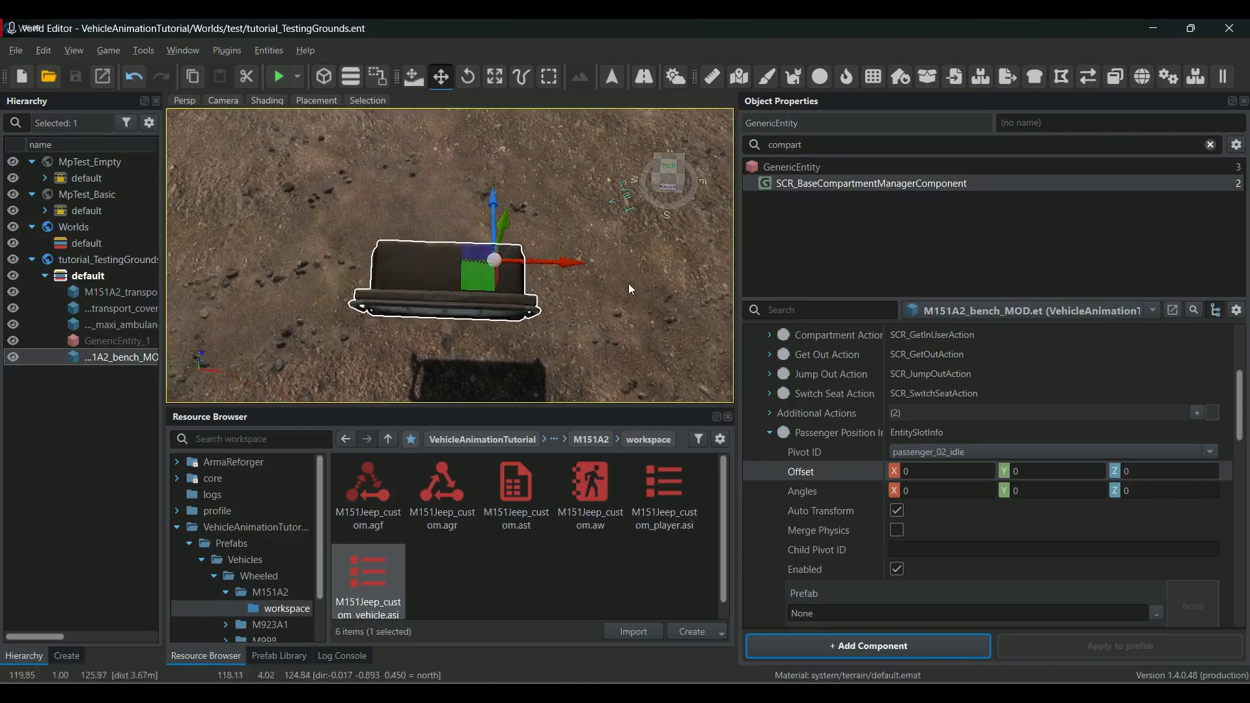
drag(581, 269, 533, 268)
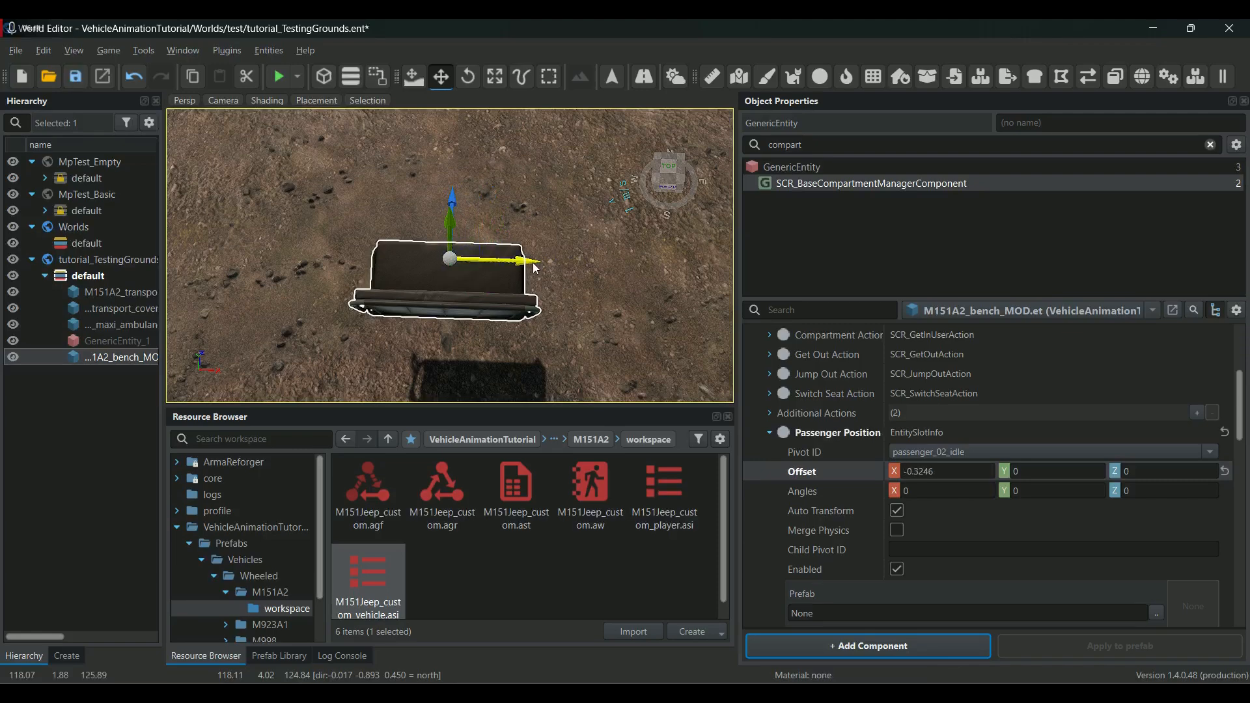
Rotate the passenger_r02 slot's passenger position to a Y angle of -90 and save the world.
click(1039, 496)
right_drag(648, 381, 622, 329)
middle_drag(364, 394, 315, 301)
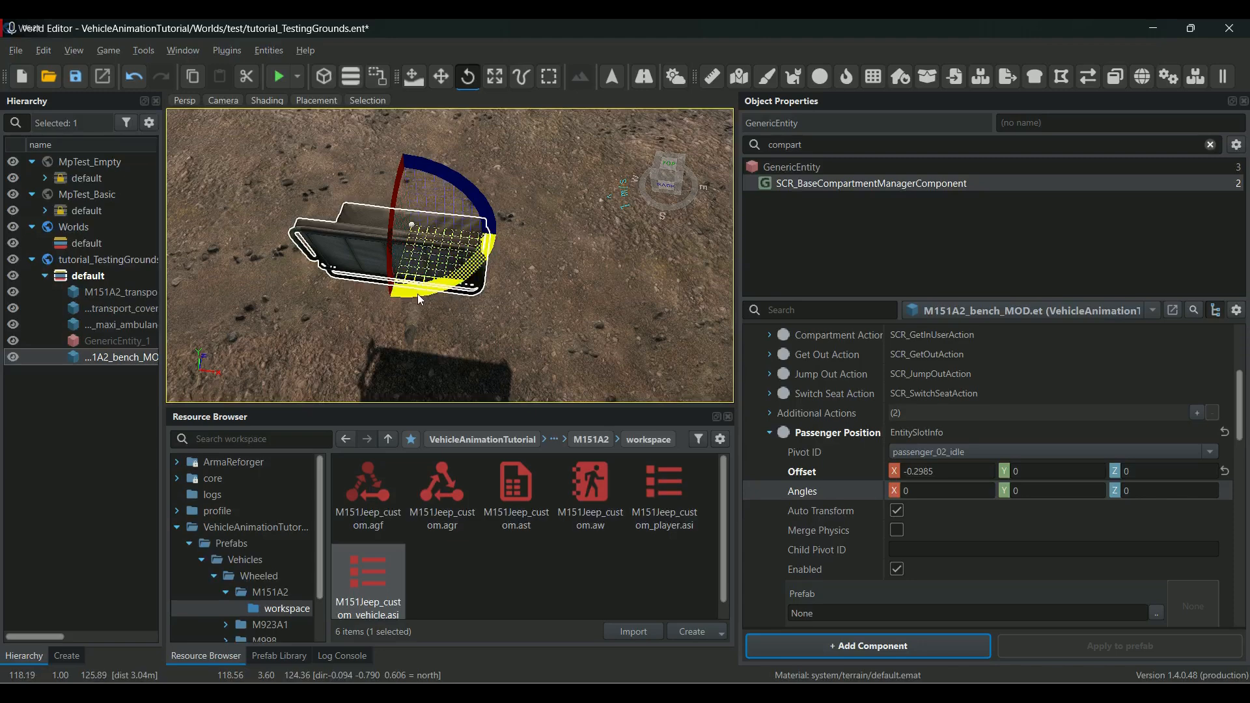
drag(416, 294, 498, 234)
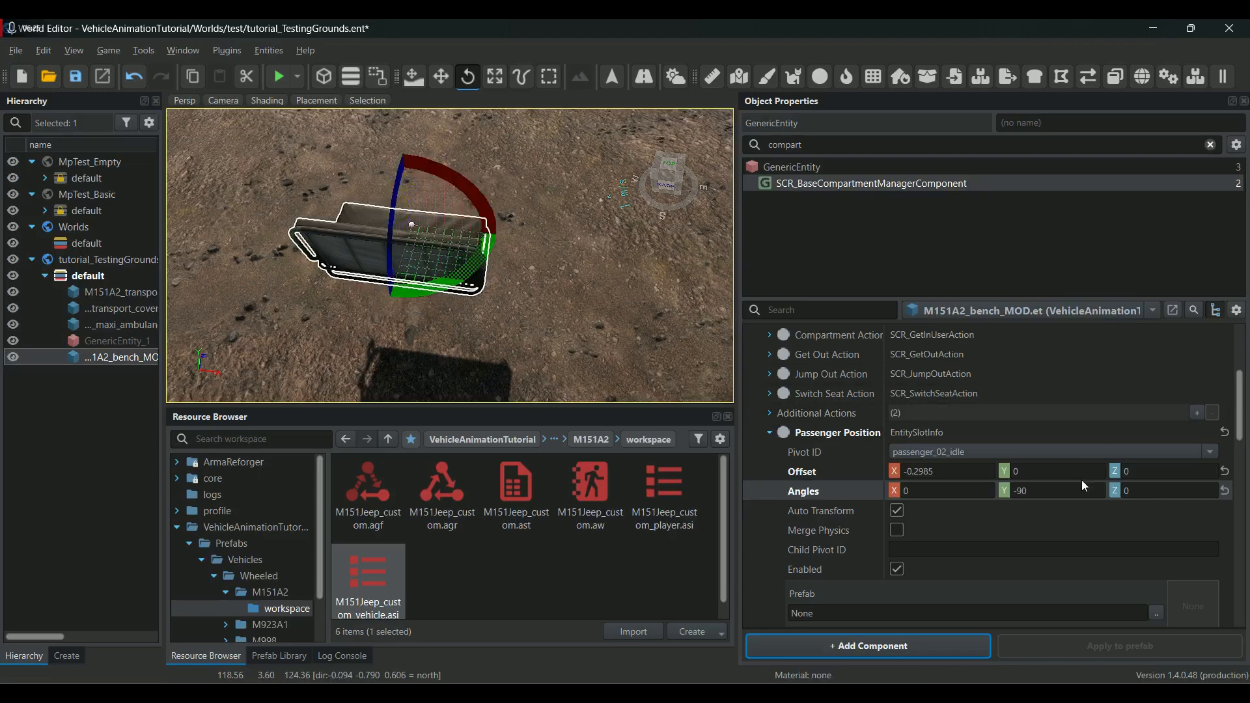
key(w)
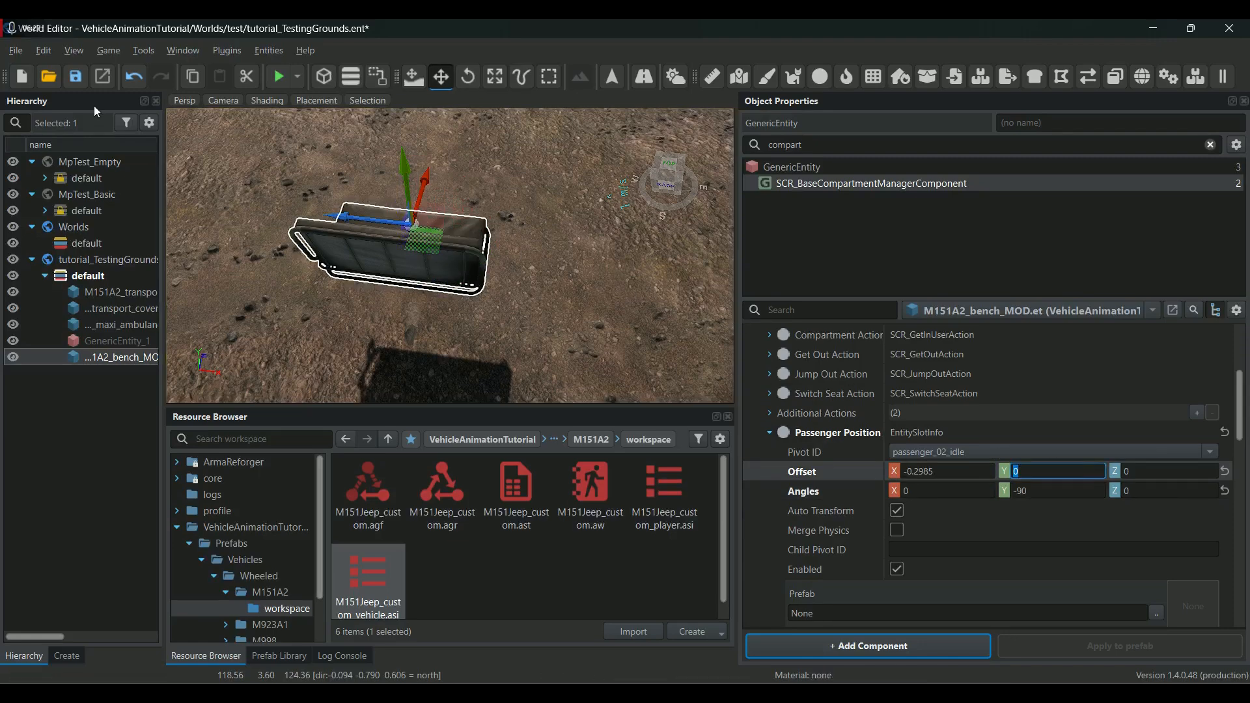
key(ctrl+s)
Clear the Parent Context List array of the passenger_l02 slot's compartment action.
scroll(768, 400, up, 3)
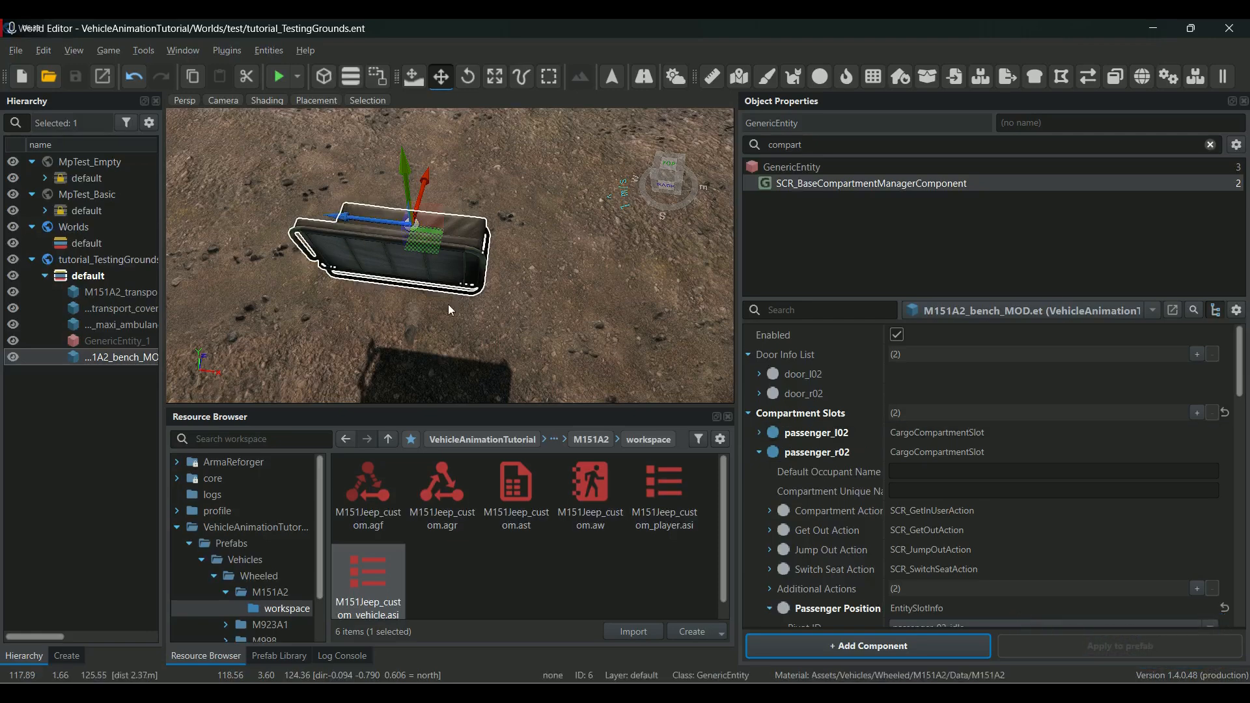
click(759, 433)
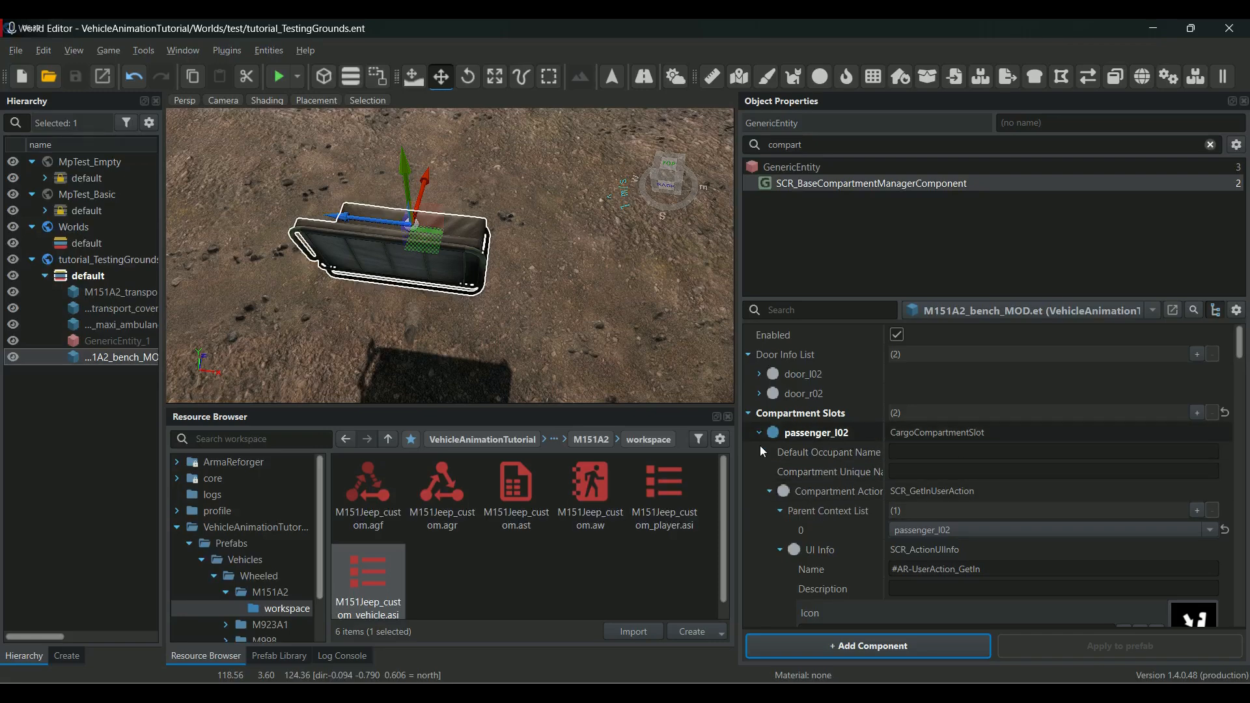
right_click(810, 437)
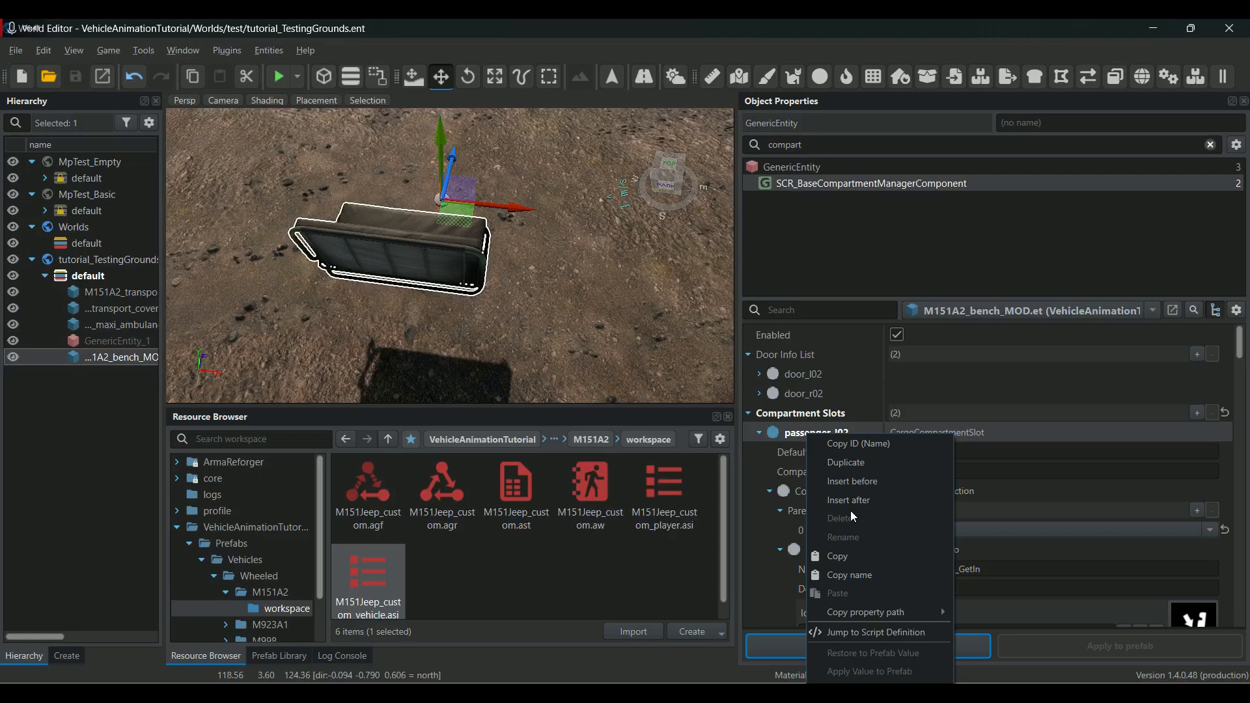
click(799, 435)
scroll(911, 449, down, 1)
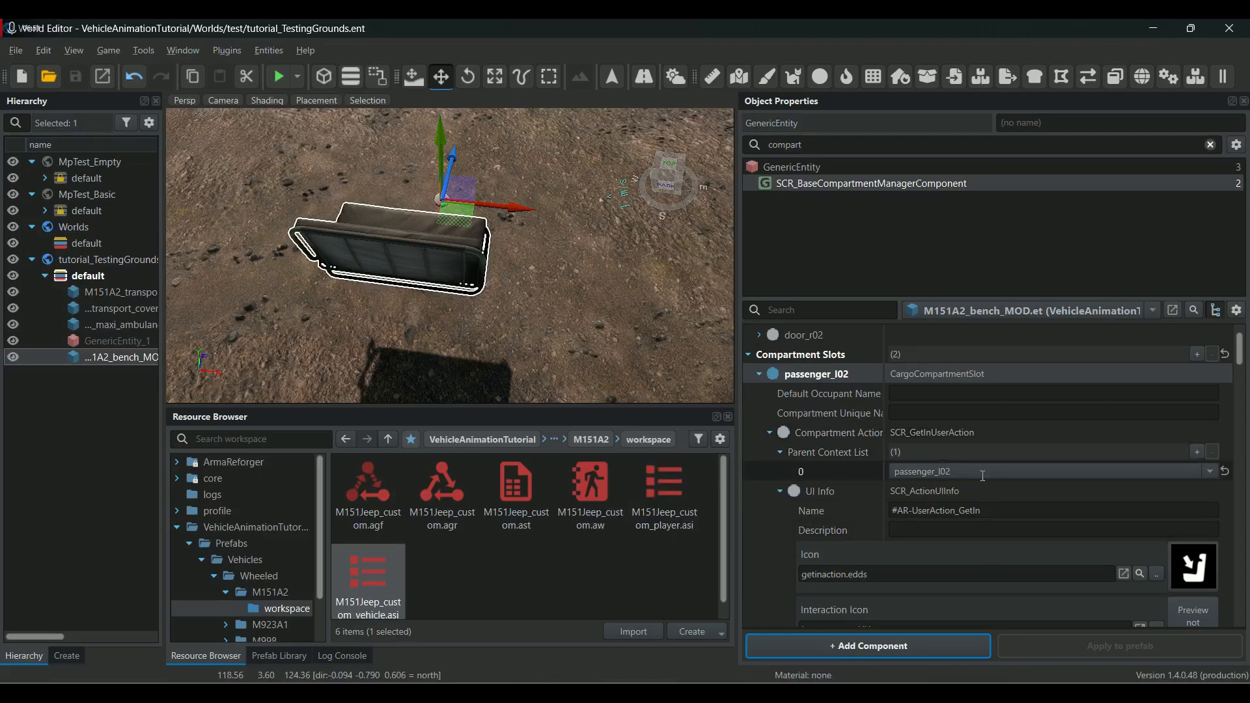
right_click(839, 450)
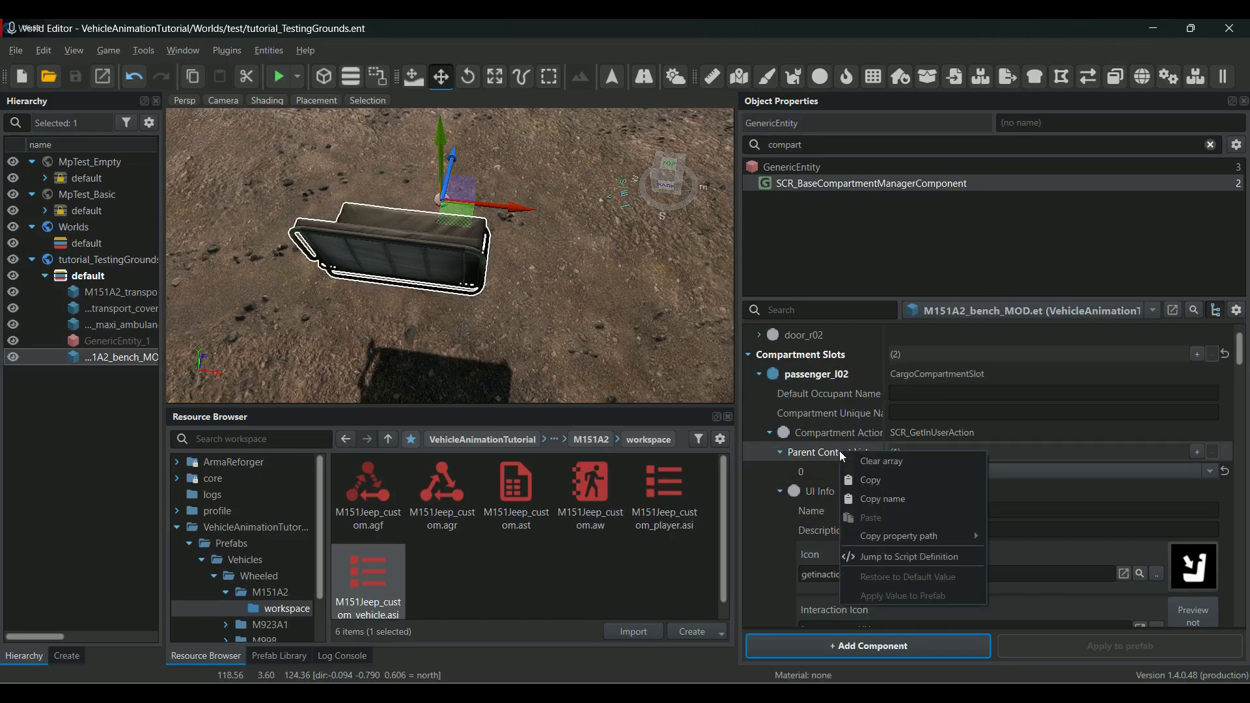
click(886, 462)
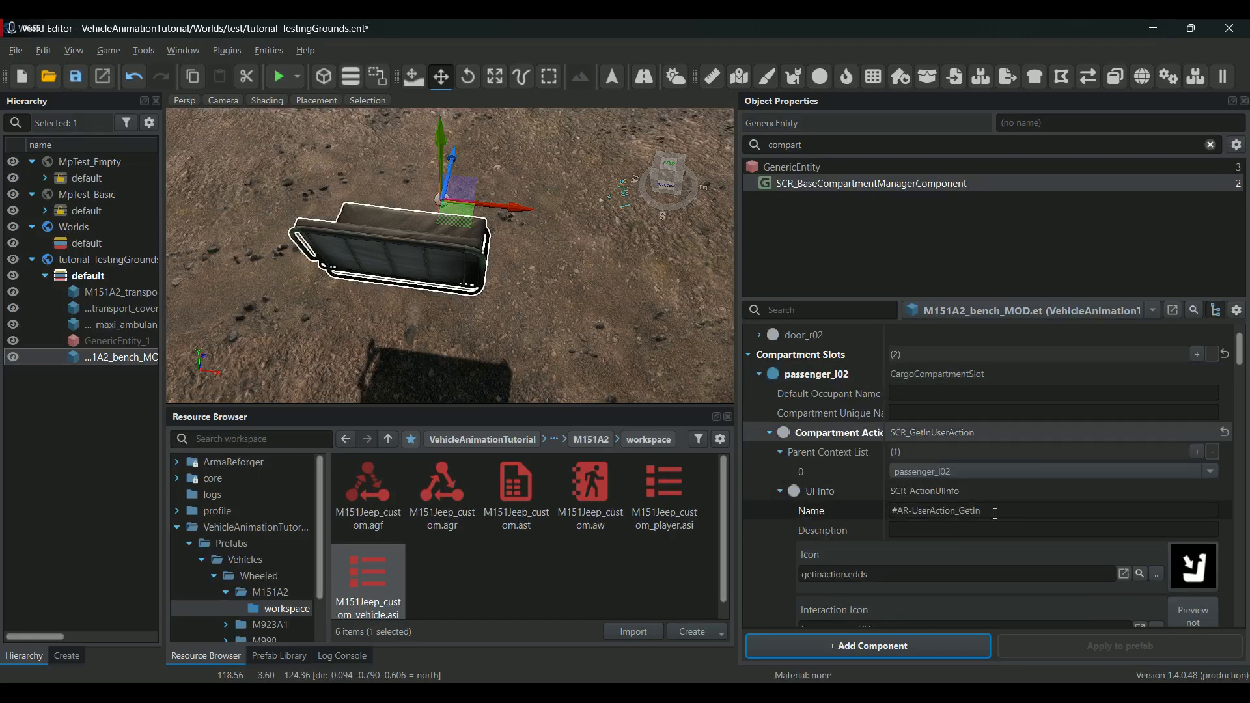
Set the UI Info name of the passenger_l02 slot's get-in action to ".".
scroll(996, 505, down, 1)
click(938, 452)
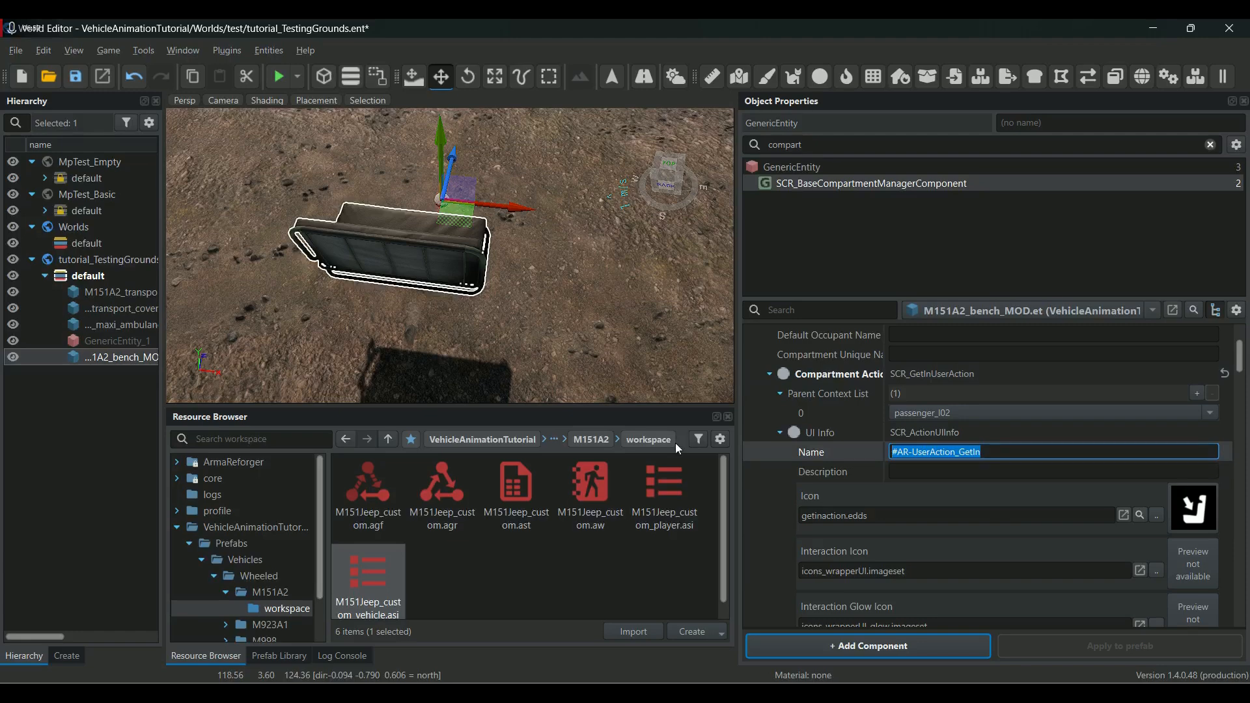
text(.)
key(Return)
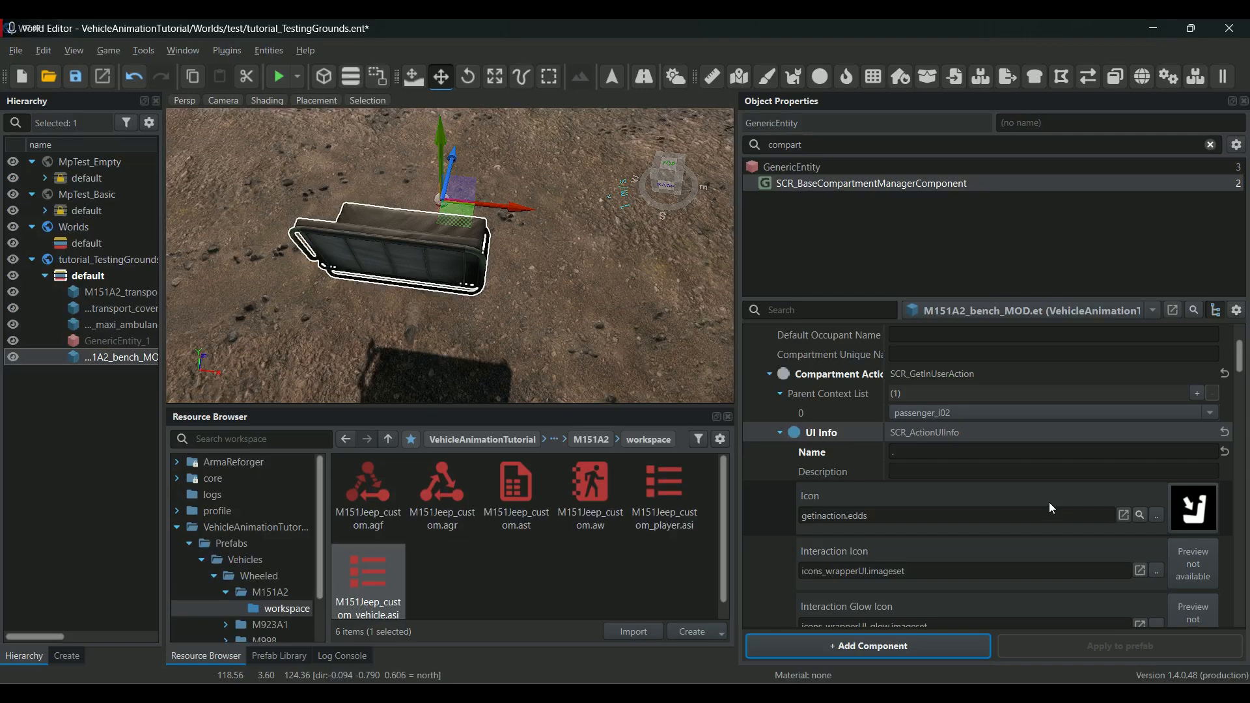
Set the Visibility Range of the passenger_l02 slot's get-in action to 0.001.
scroll(982, 469, down, 5)
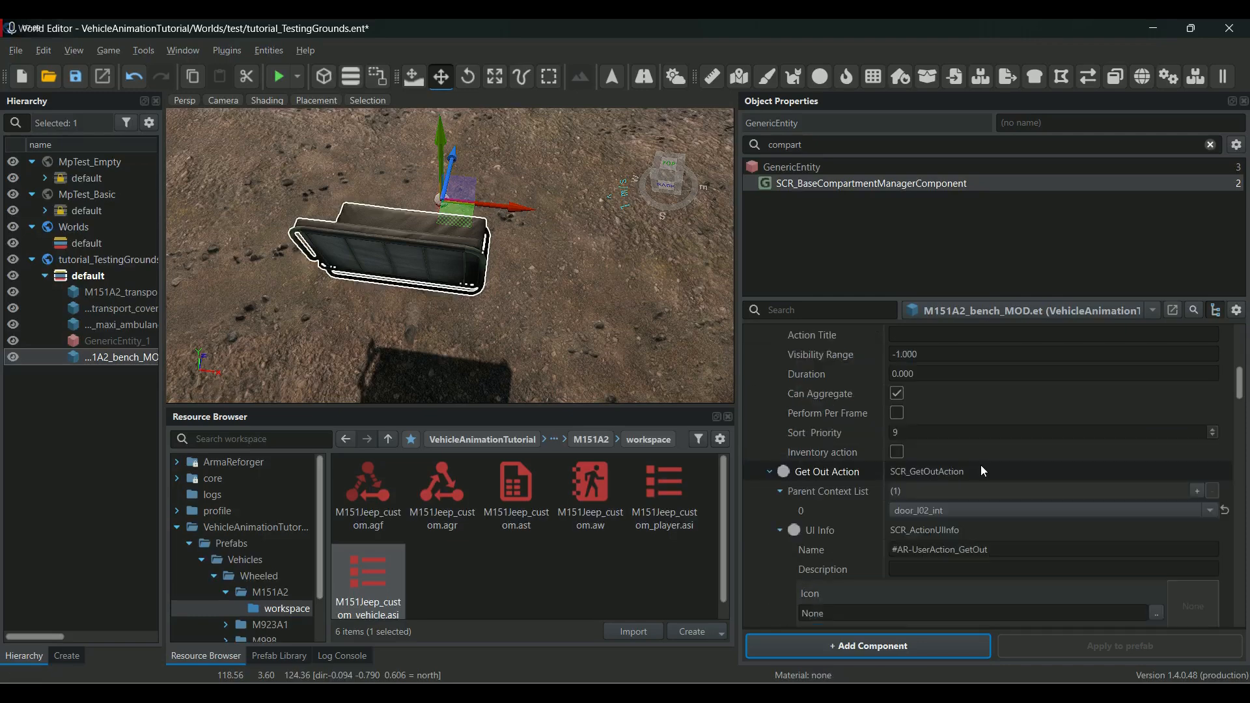
scroll(981, 465, up, 3)
scroll(981, 465, down, 3)
scroll(956, 363, up, 2)
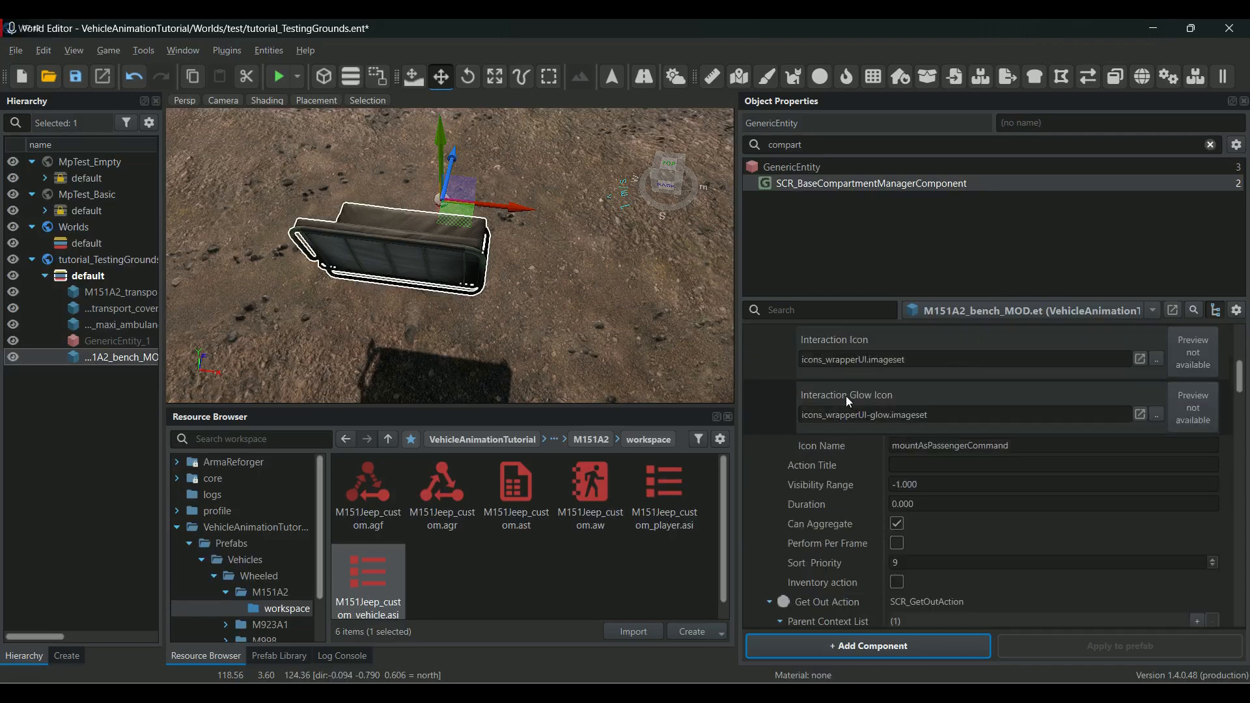
click(920, 485)
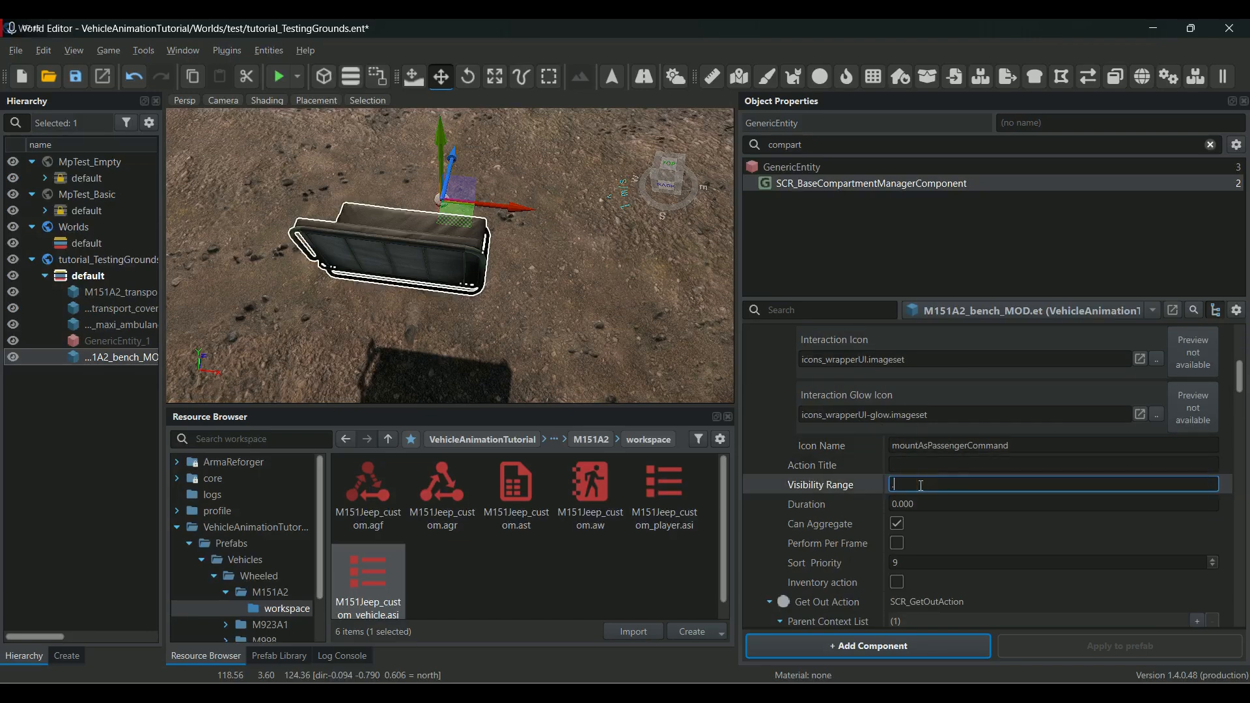
key(Return)
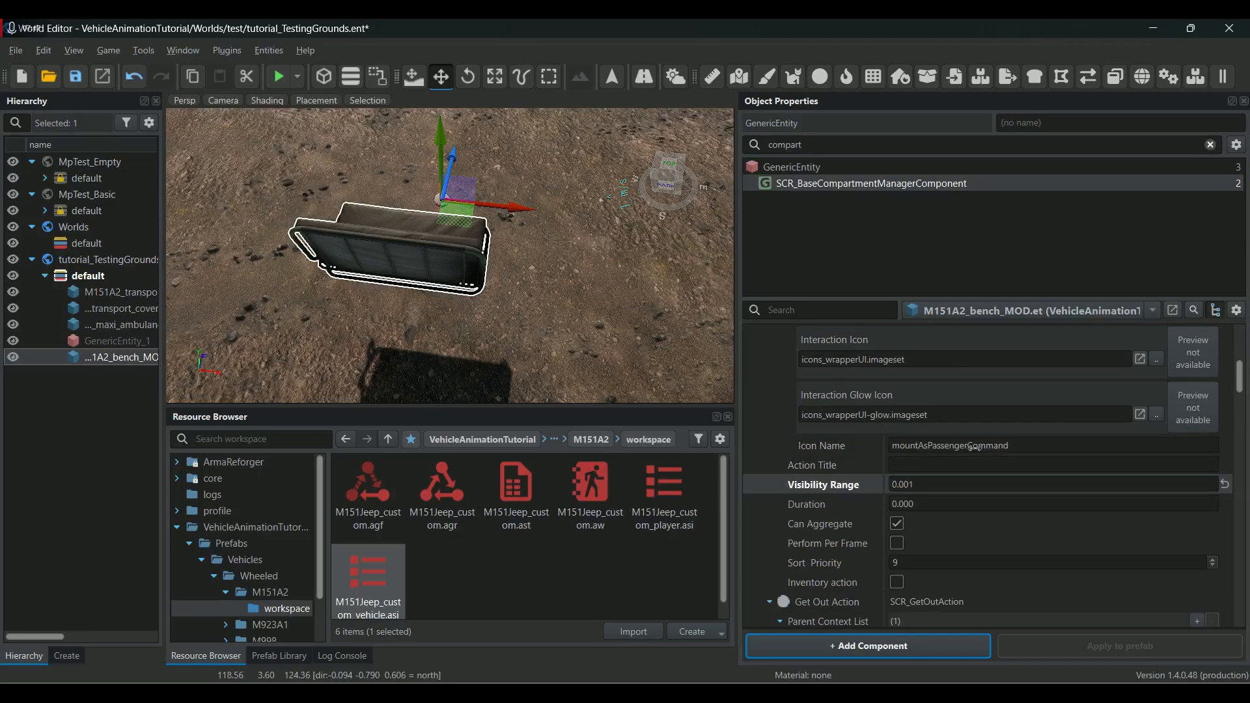
Clear the Icon Name of the passenger_l02 slot's get-in action and save the world.
click(1026, 446)
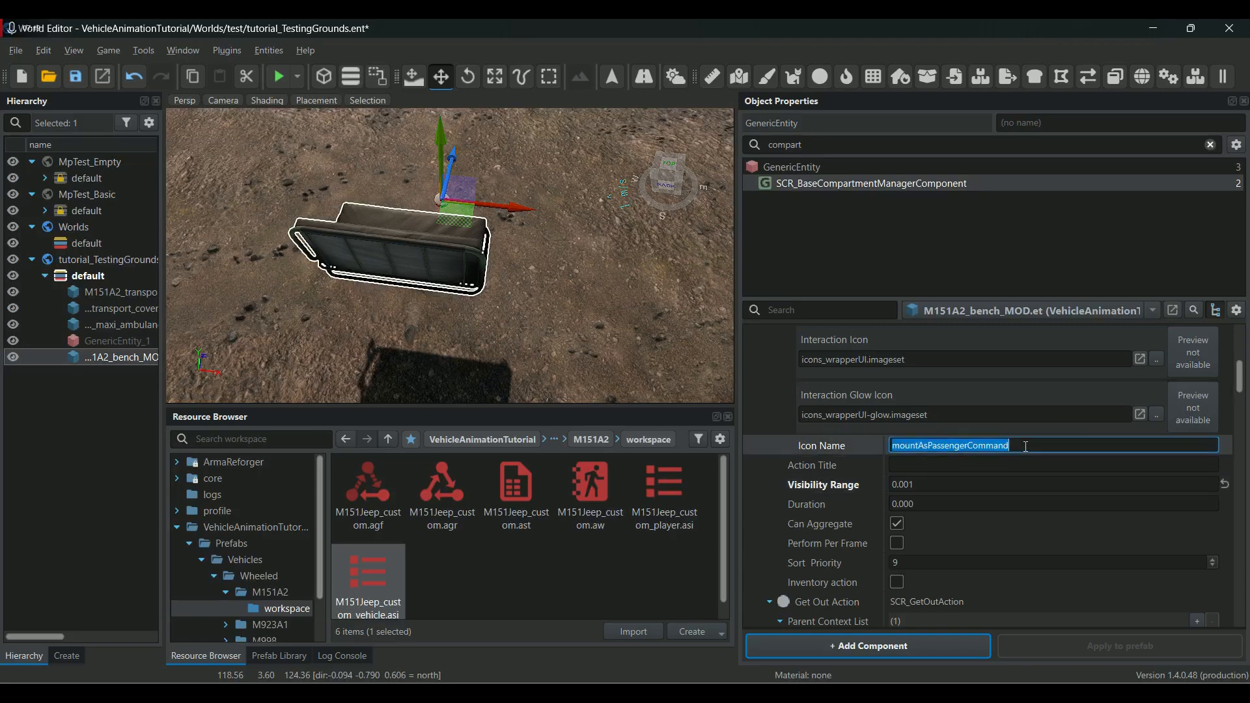
key(BackSpace)
key(Return)
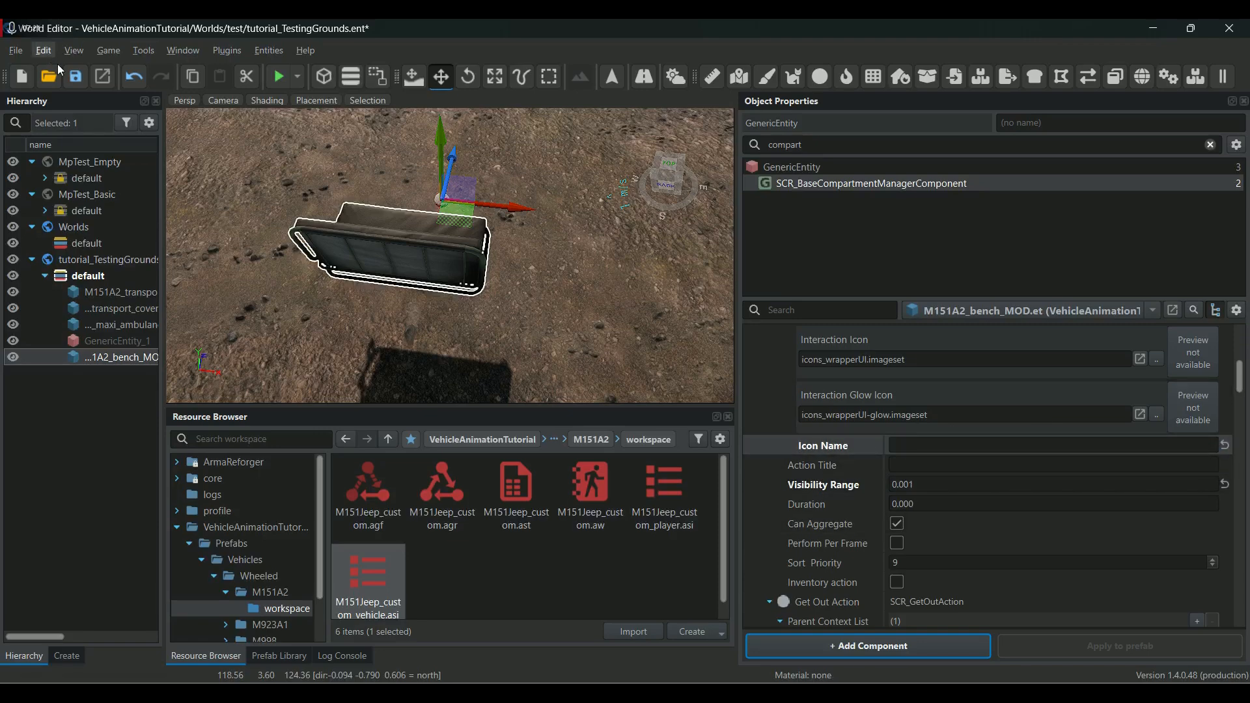
click(76, 77)
Clear the Parent Context List array of the passenger_l02 slot's Switch Seat Action.
scroll(929, 482, up, 3)
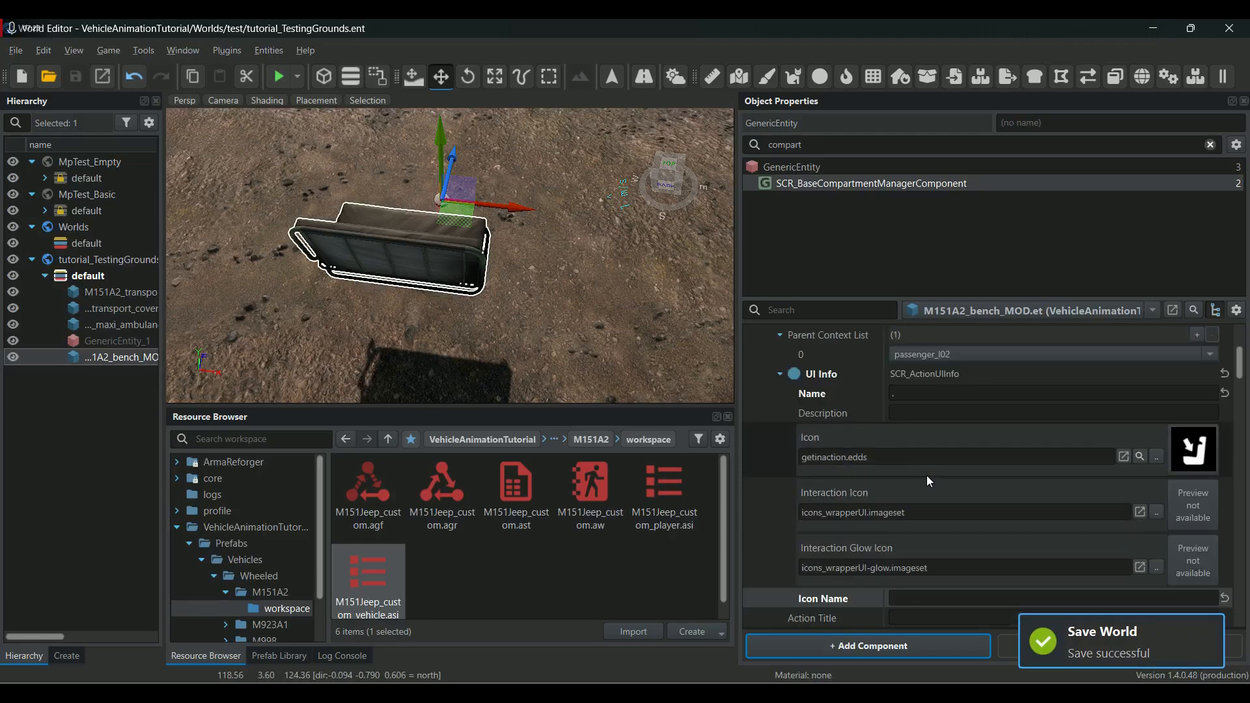
scroll(927, 481, up, 3)
click(770, 433)
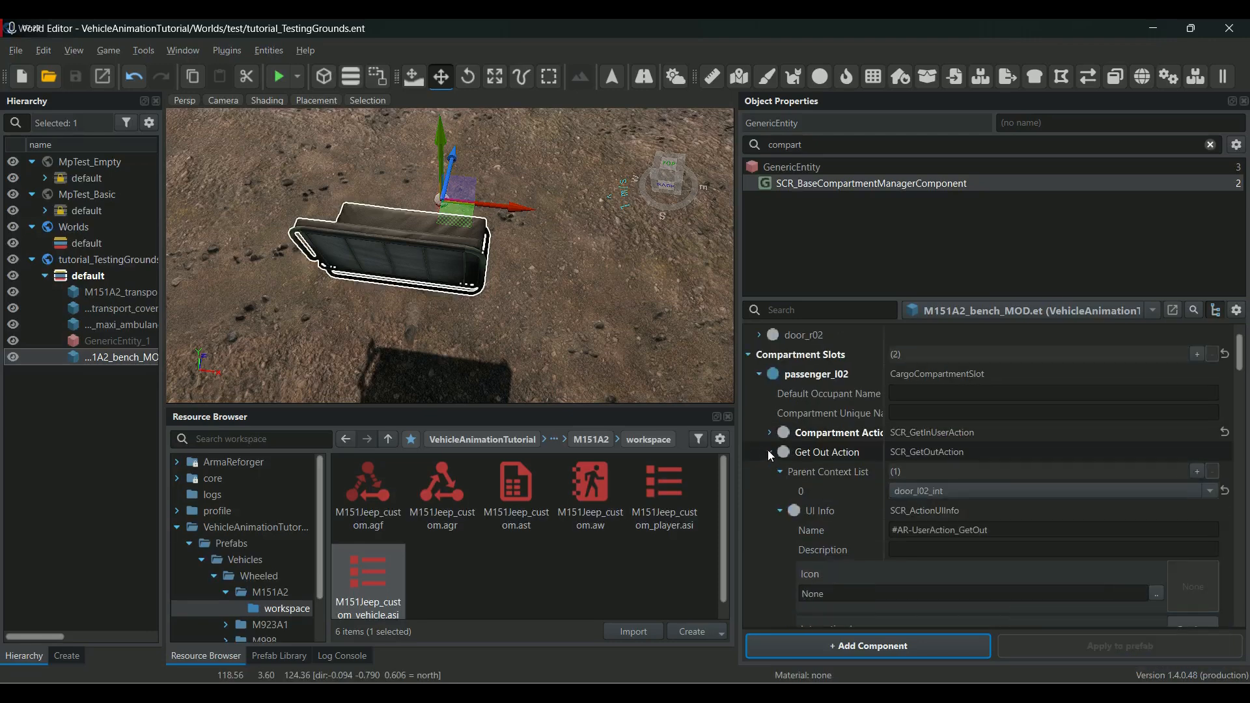
click(770, 453)
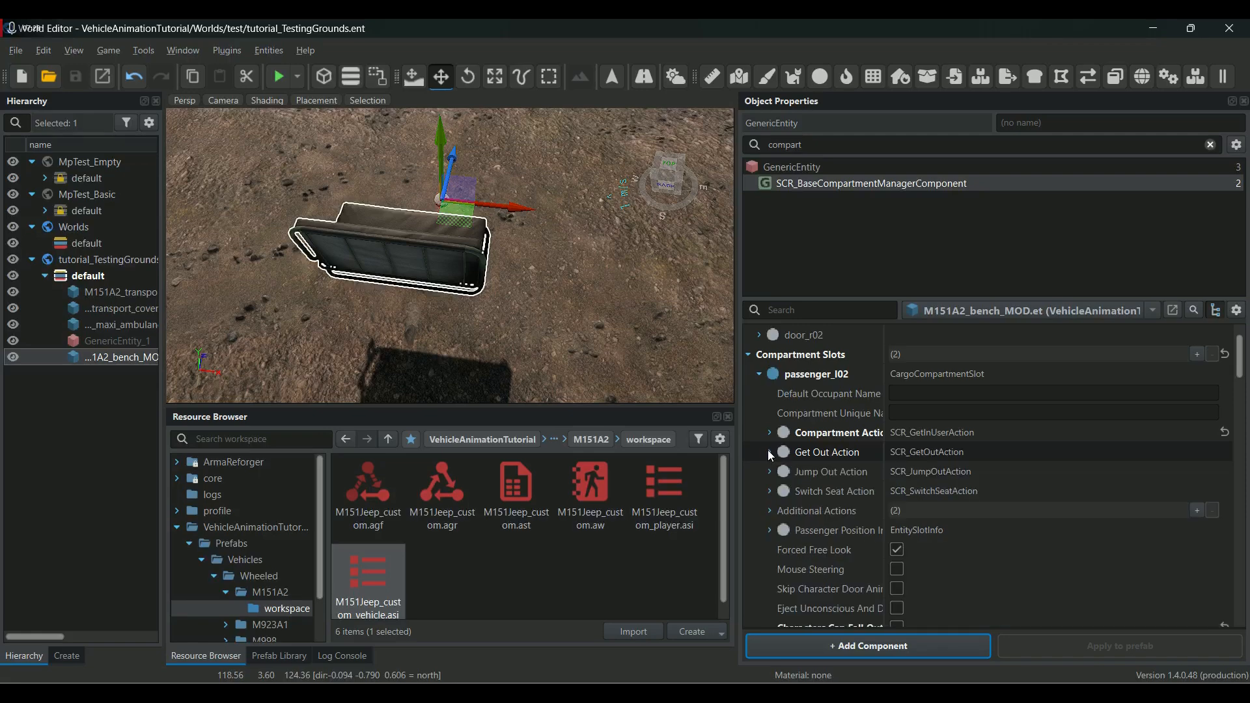
click(769, 492)
scroll(775, 495, down, 1)
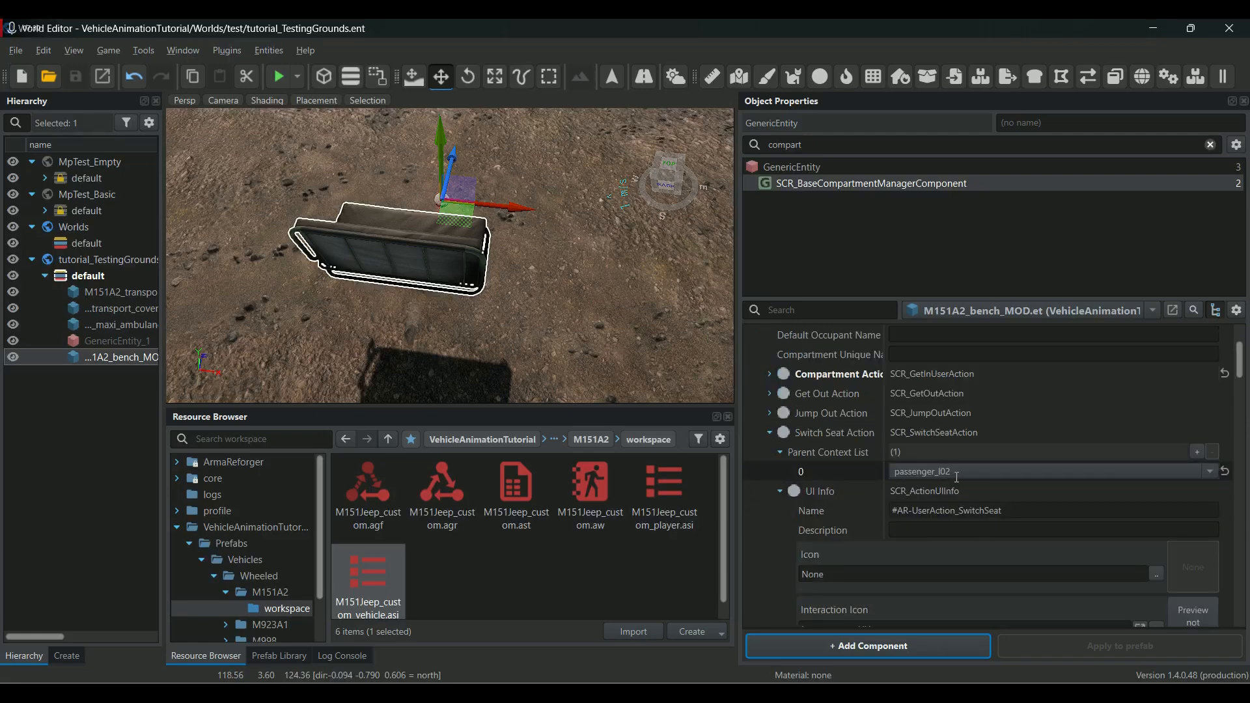
right_click(827, 451)
click(840, 464)
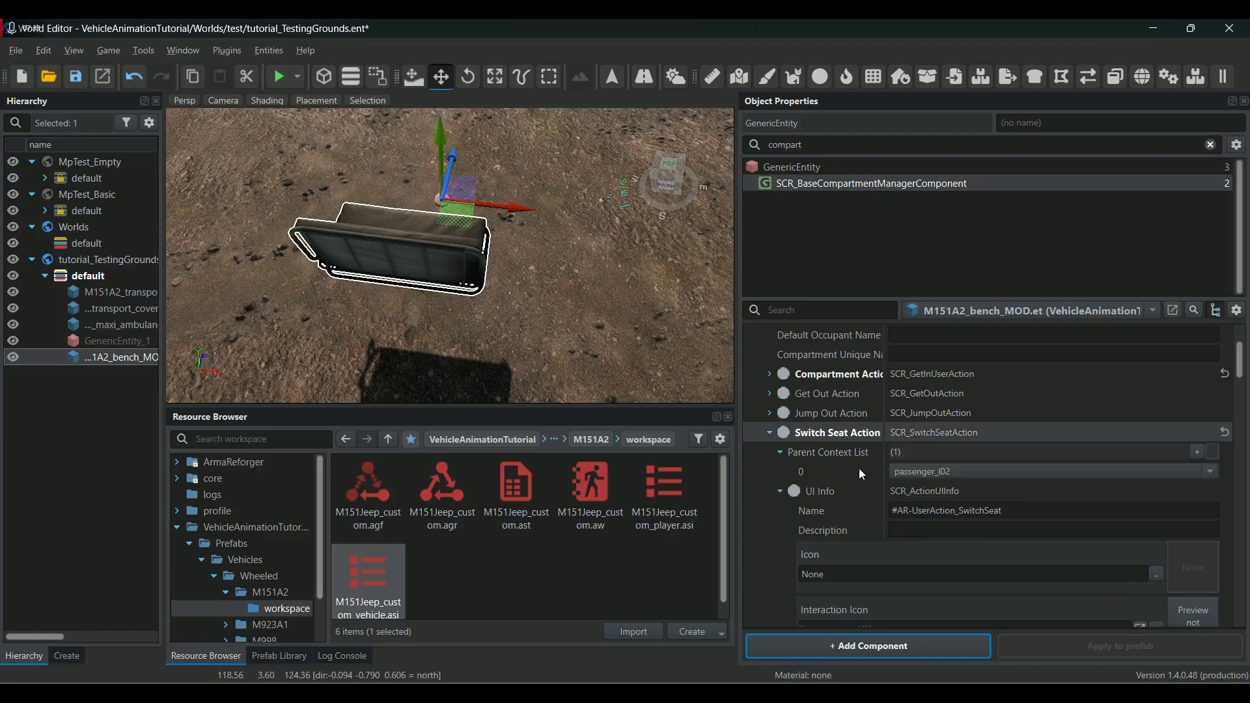
Set the UI Info name of the passenger_l02 slot's Switch Seat Action to "." and clear its Icon Name.
click(1017, 511)
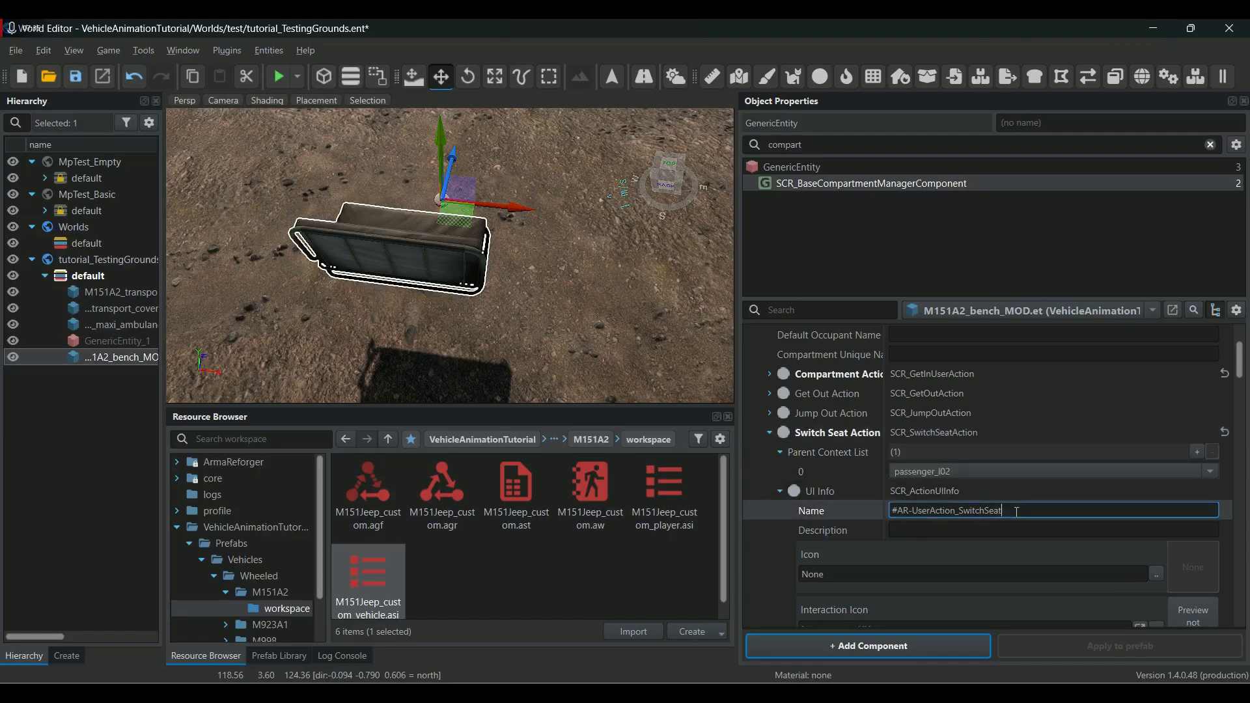
key(BackSpace)
key(Return)
scroll(1060, 464, down, 3)
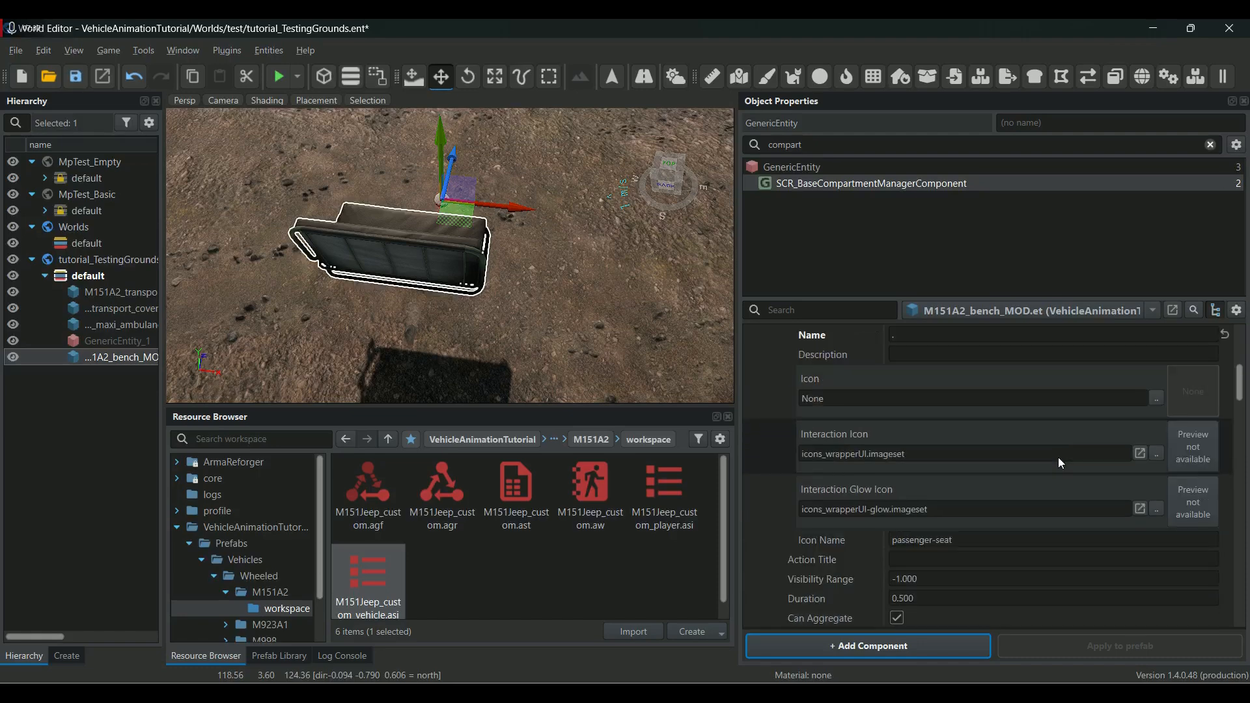
click(984, 540)
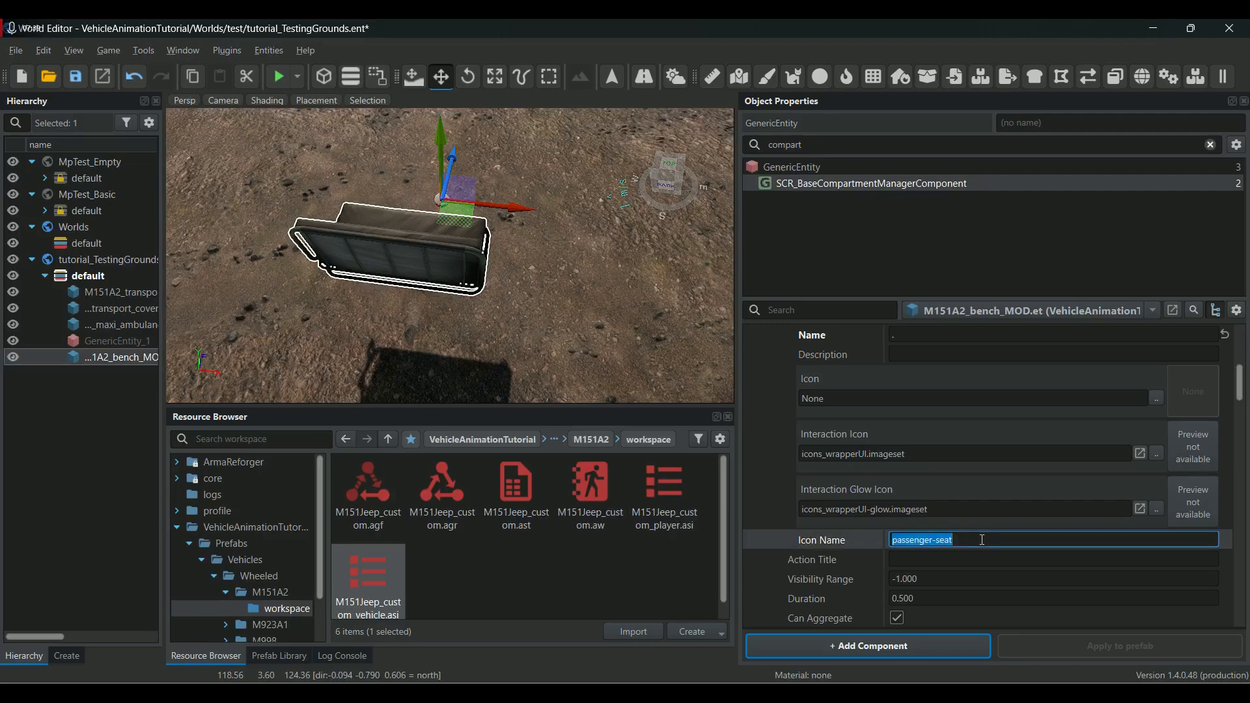
key(Return)
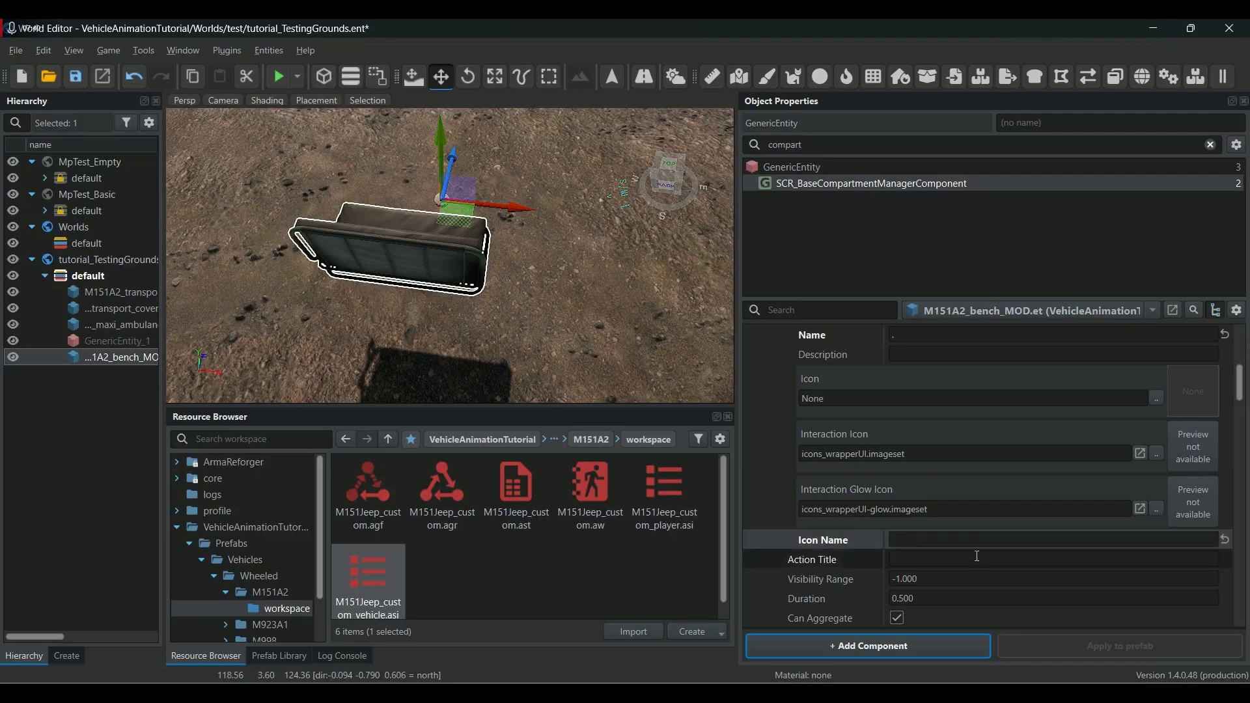
Set the Visibility Range of the passenger_l02 slot's Switch Seat Action to 0.001 and save the world.
click(939, 577)
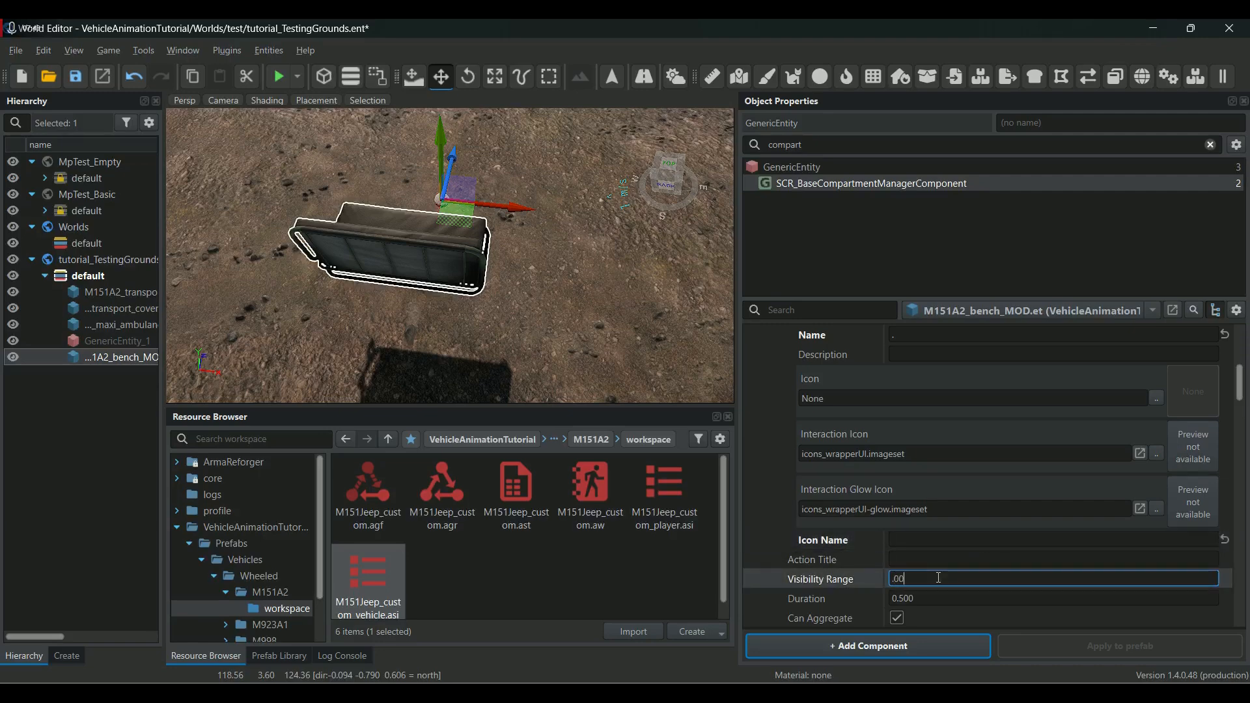
text(.001)
key(Return)
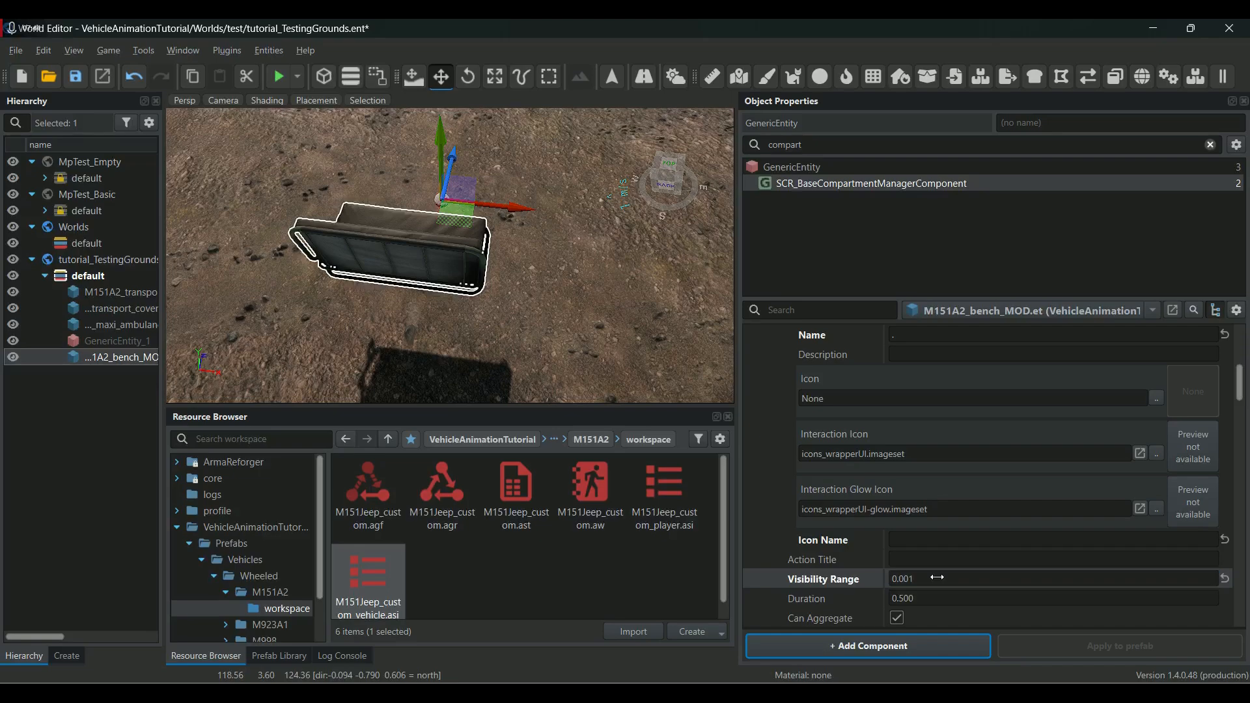
click(77, 78)
Select the M151A2 transport jeep in the scene and switch its properties to the M151A2_transport.et prefab level.
scroll(610, 293, down, 3)
right_drag(611, 293, 401, 275)
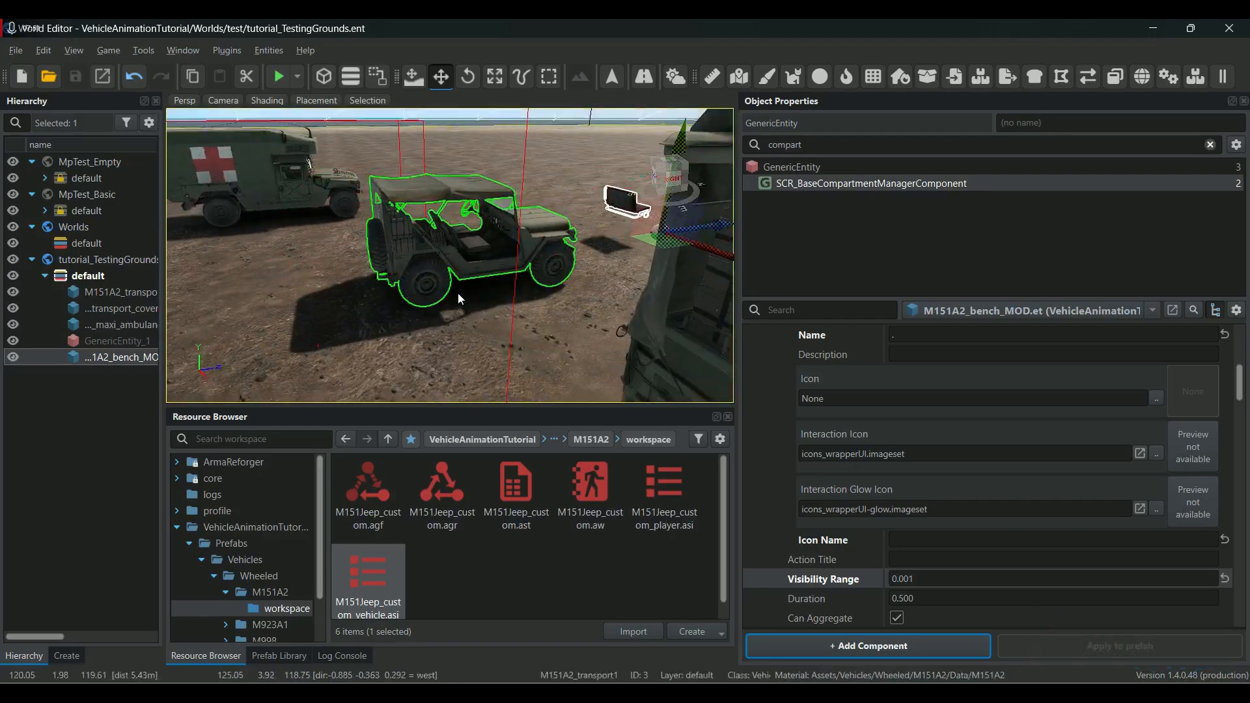
click(529, 241)
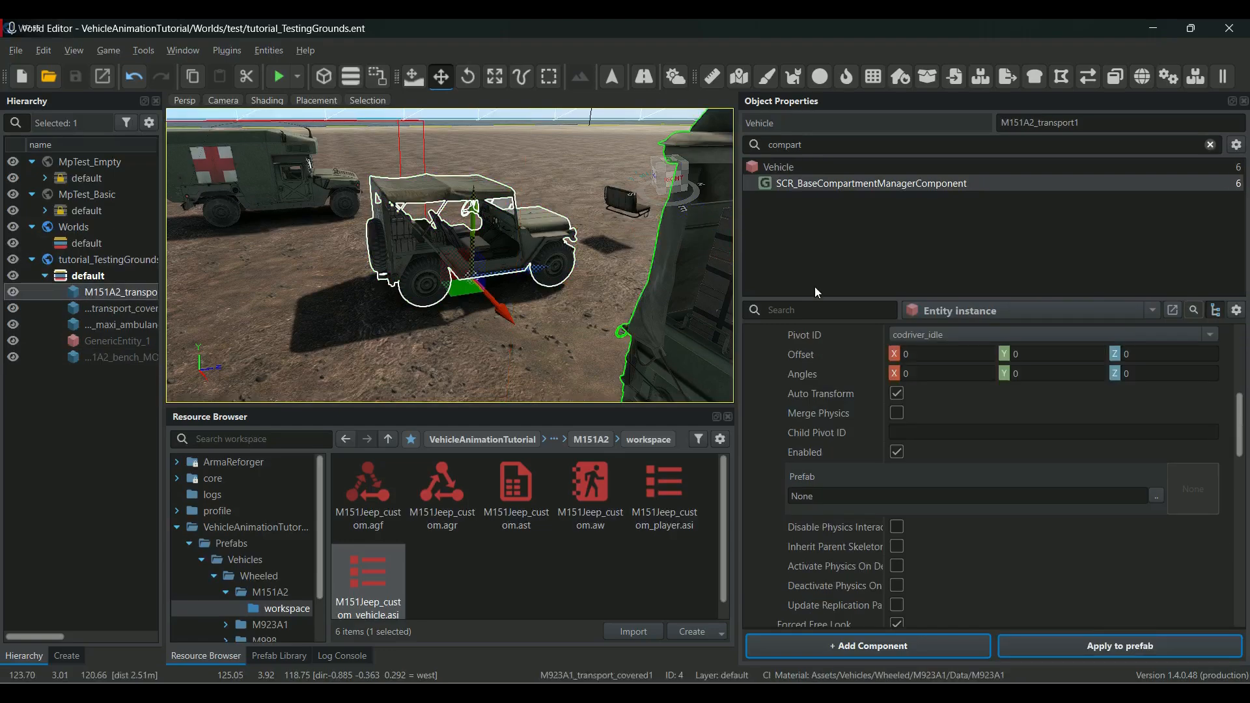
middle_drag(529, 244, 533, 214)
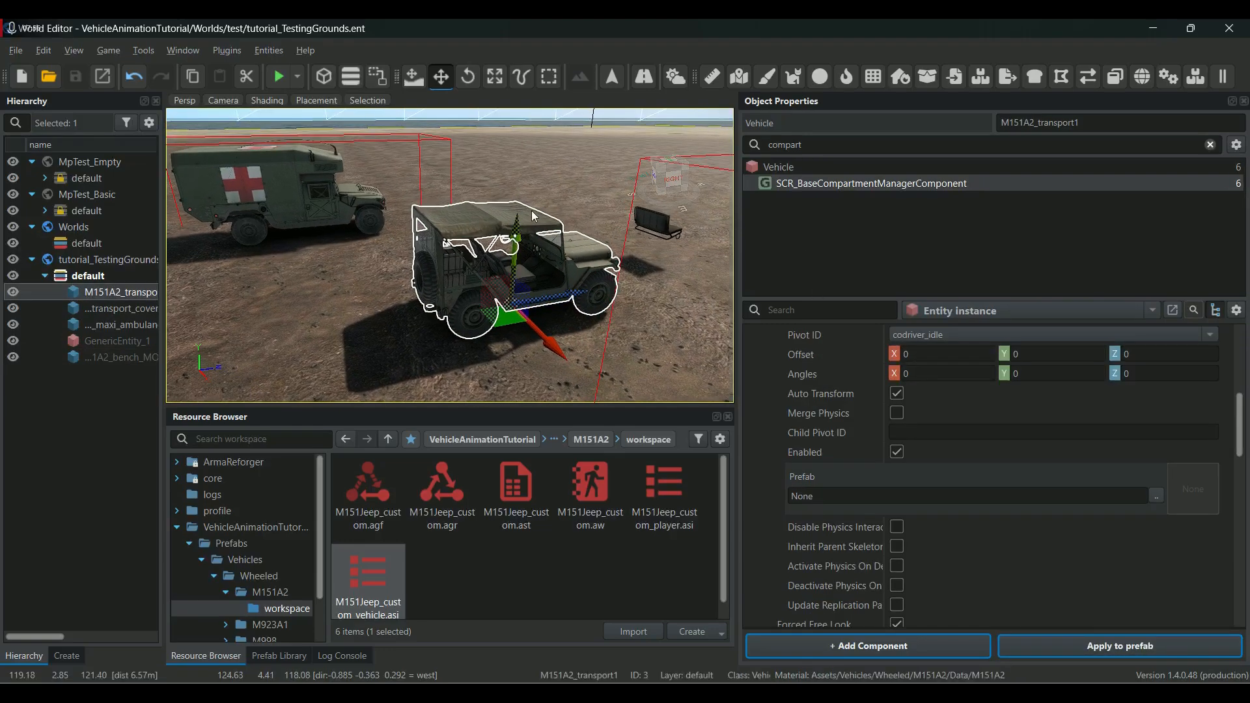
mouse_move(533, 215)
right_down()
mouse_move(562, 191)
mouse_move(508, 218)
right_up()
click(508, 218)
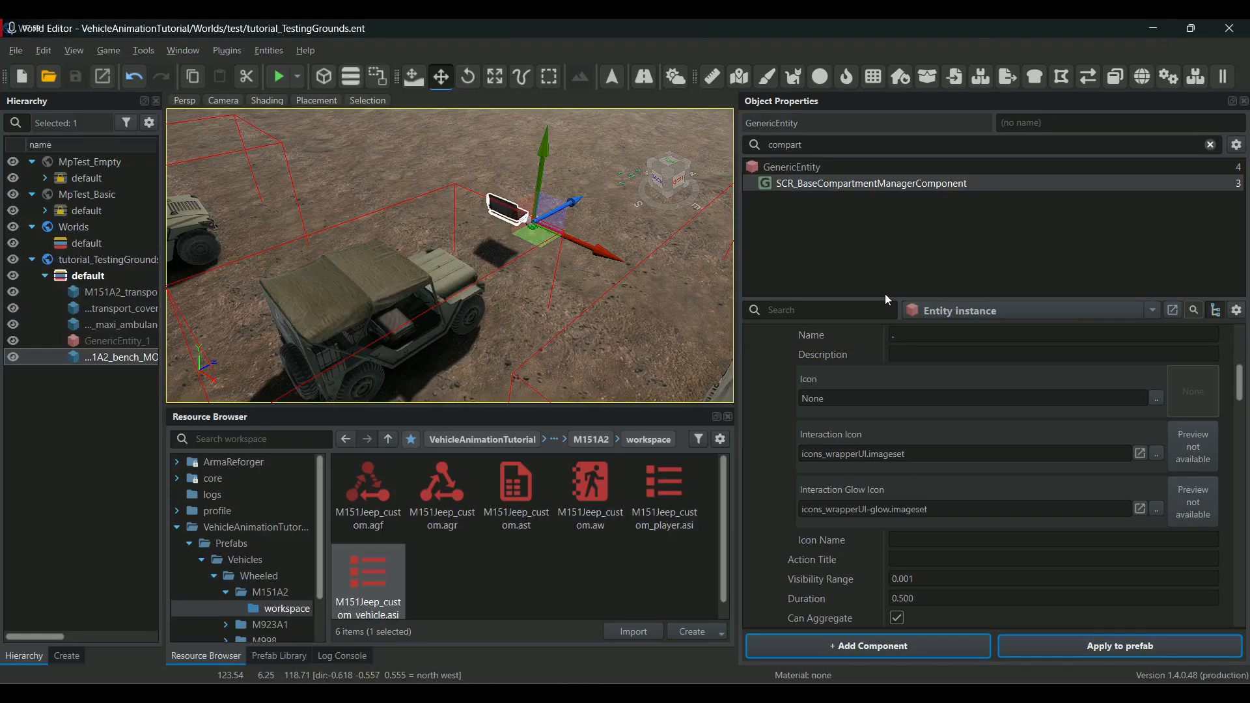
middle_drag(514, 342, 474, 332)
right_drag(475, 332, 459, 299)
click(472, 304)
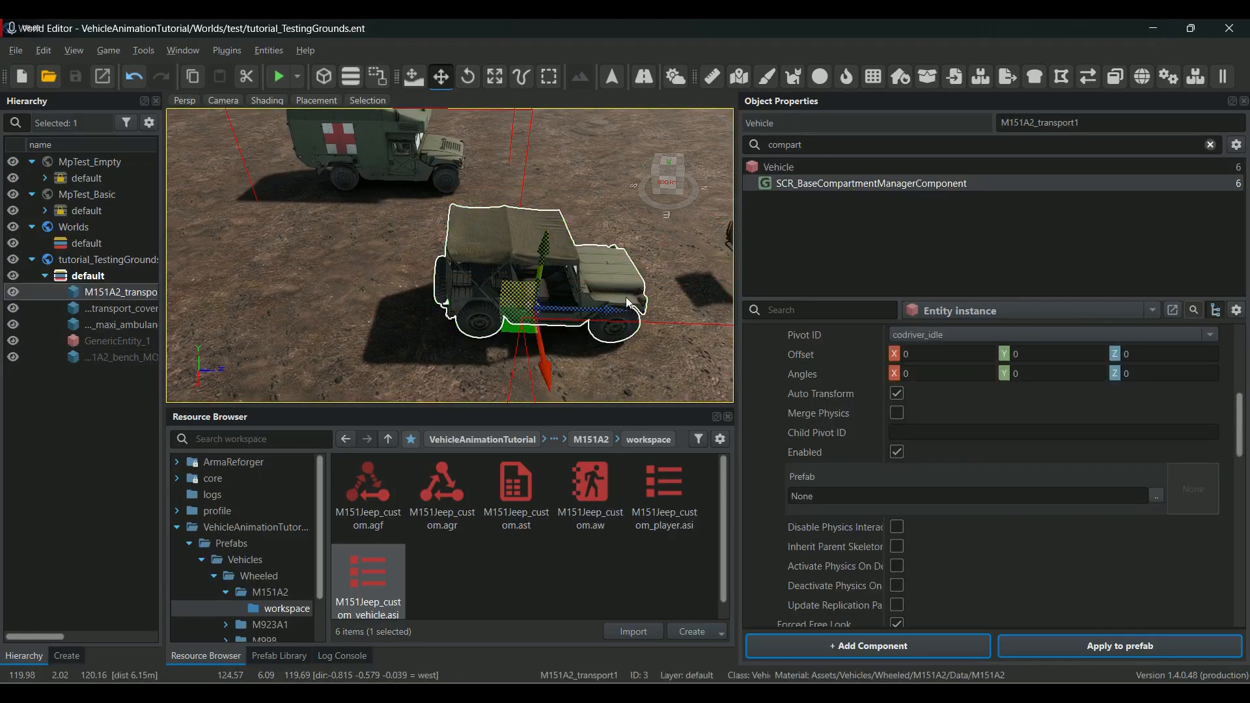
click(1150, 312)
click(1069, 330)
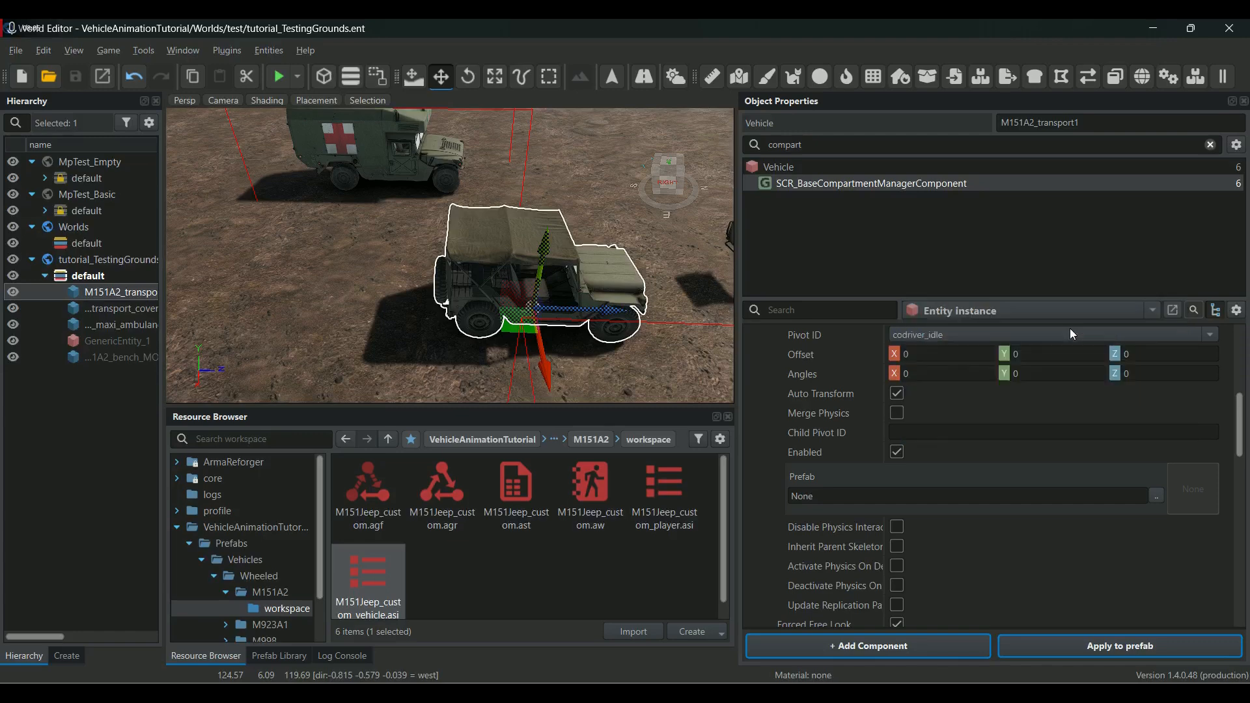
Filter the jeep's components by "slot" and show the SlotManagerComponent's properties.
double_click(807, 141)
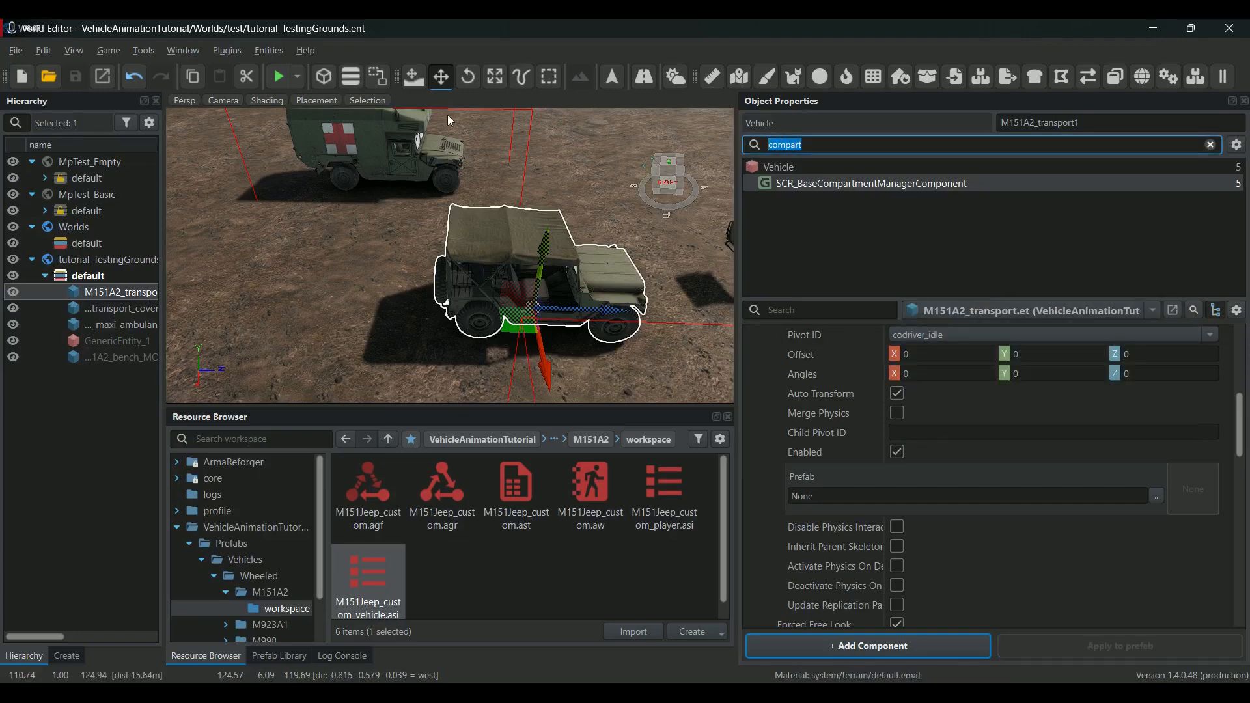
text(slot)
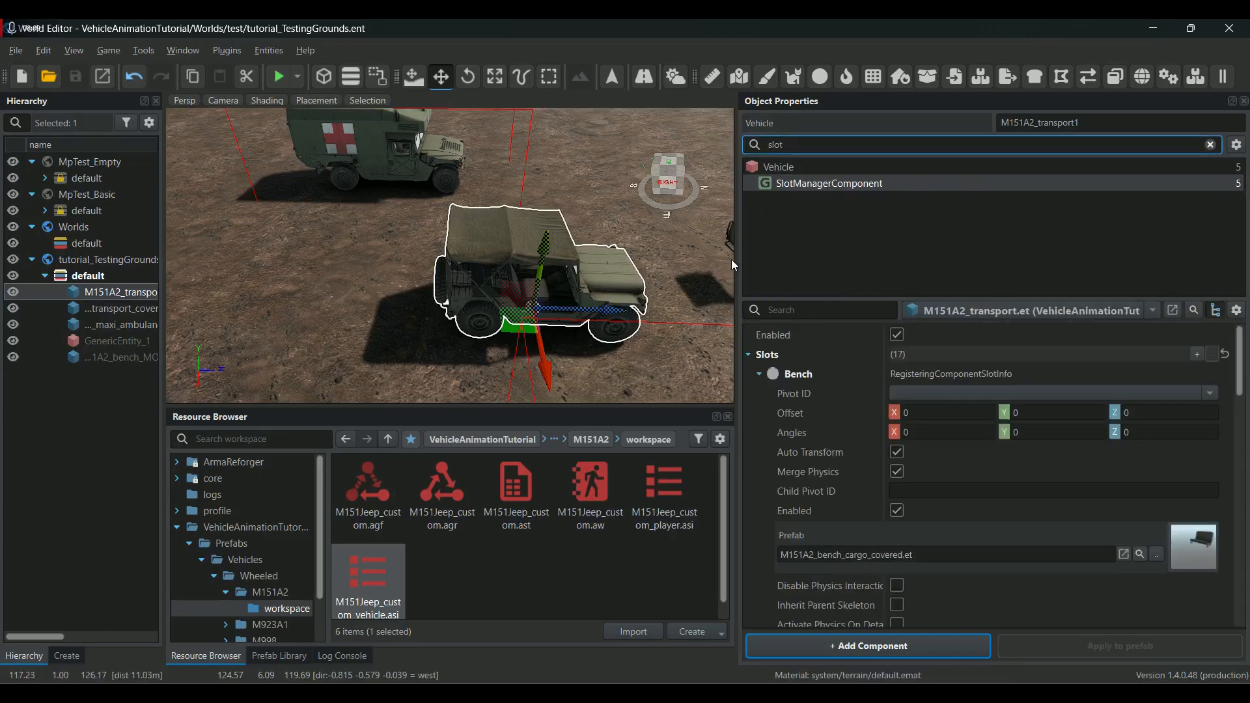
click(816, 184)
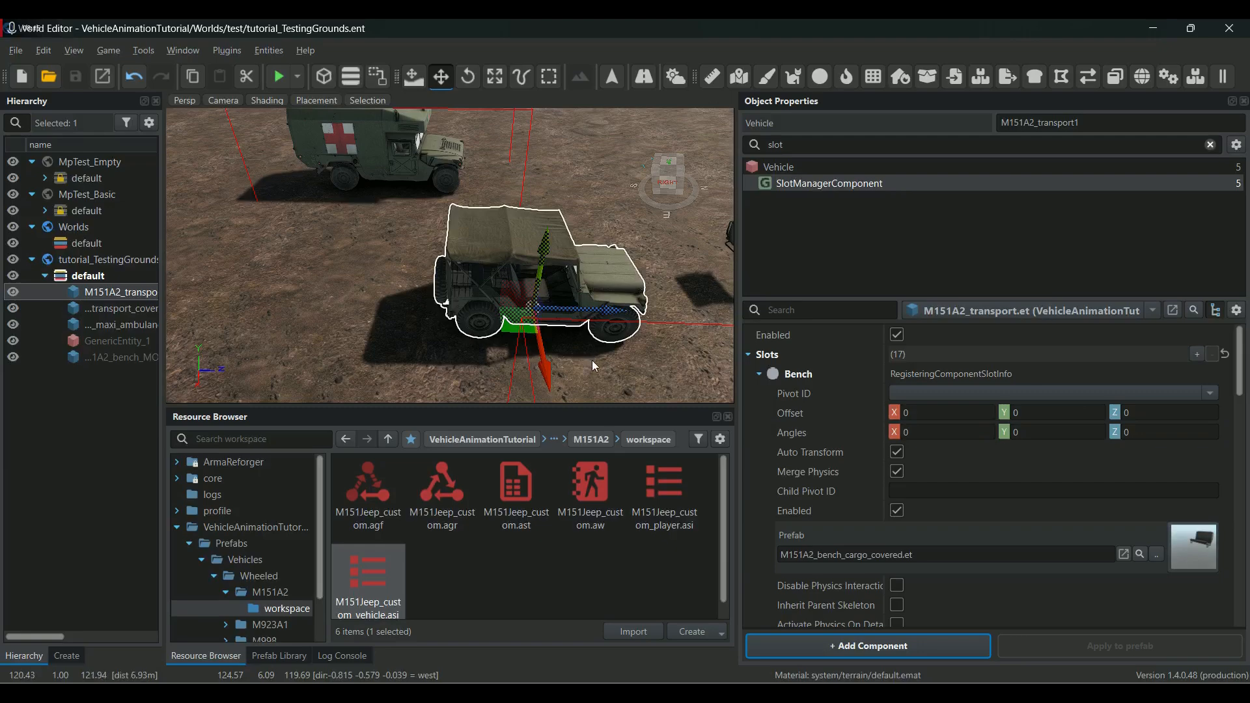
middle_drag(592, 360, 594, 366)
right_drag(594, 366, 642, 308)
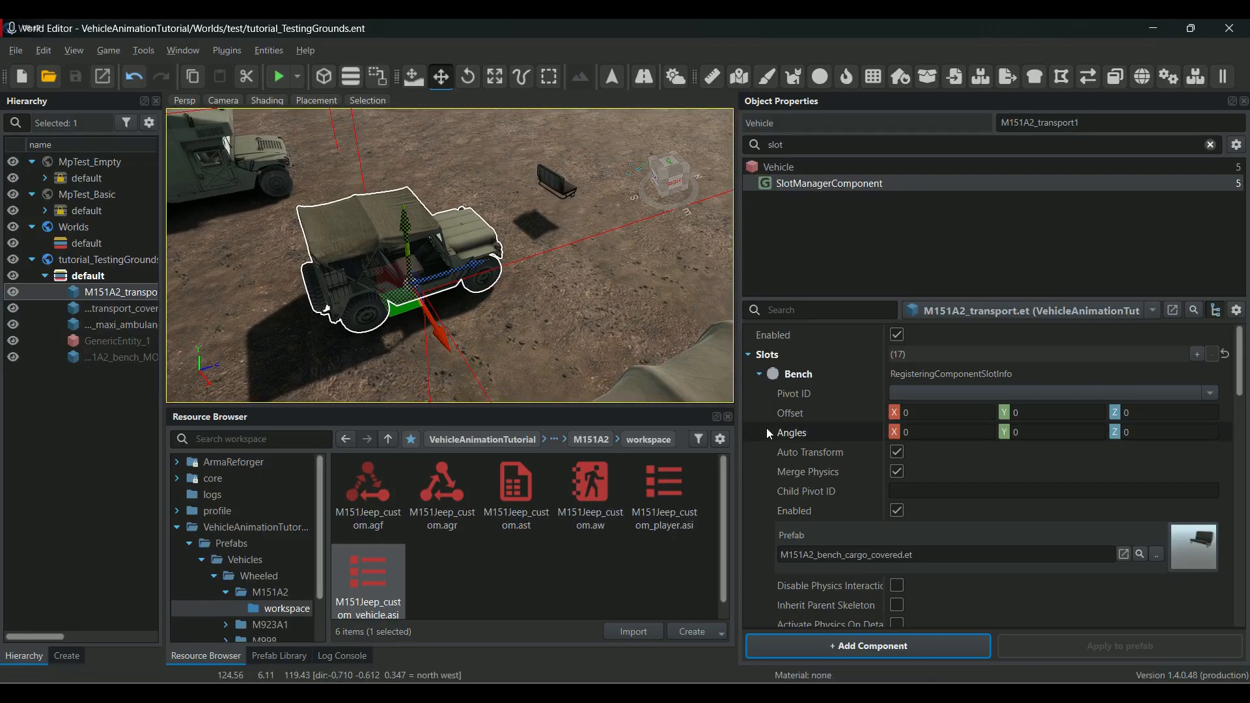
click(1157, 557)
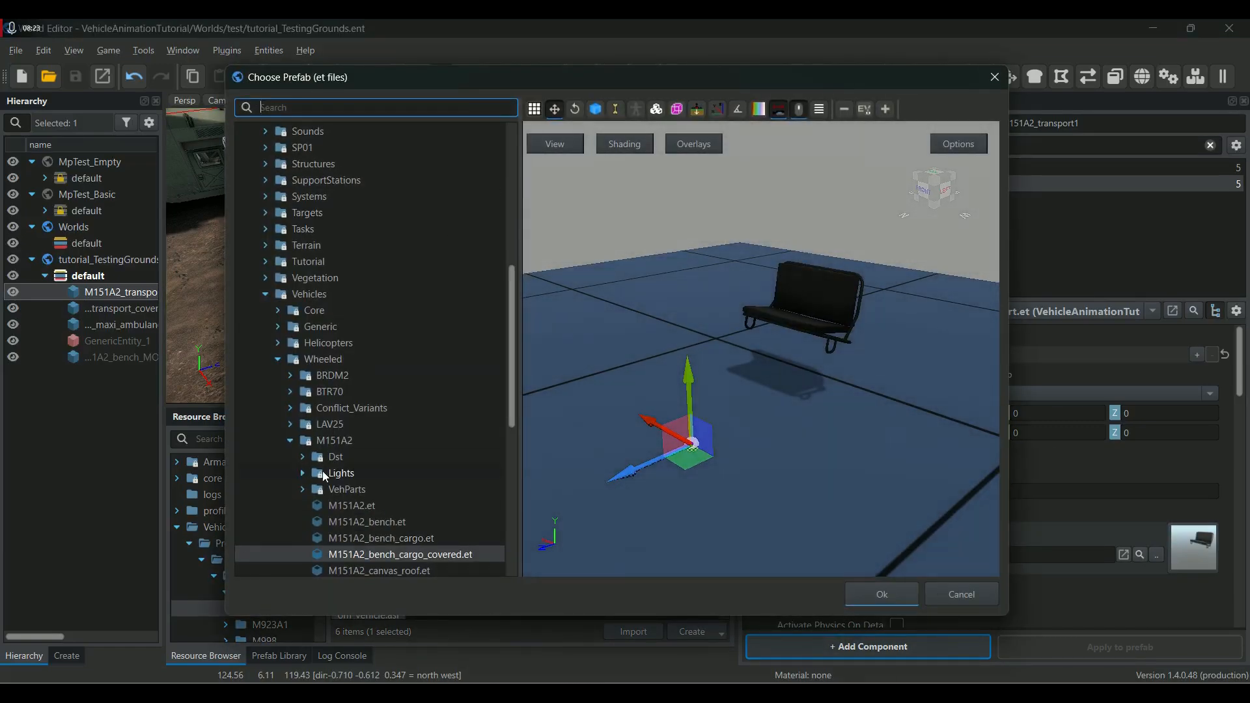
key(Escape)
right_drag(512, 268, 371, 169)
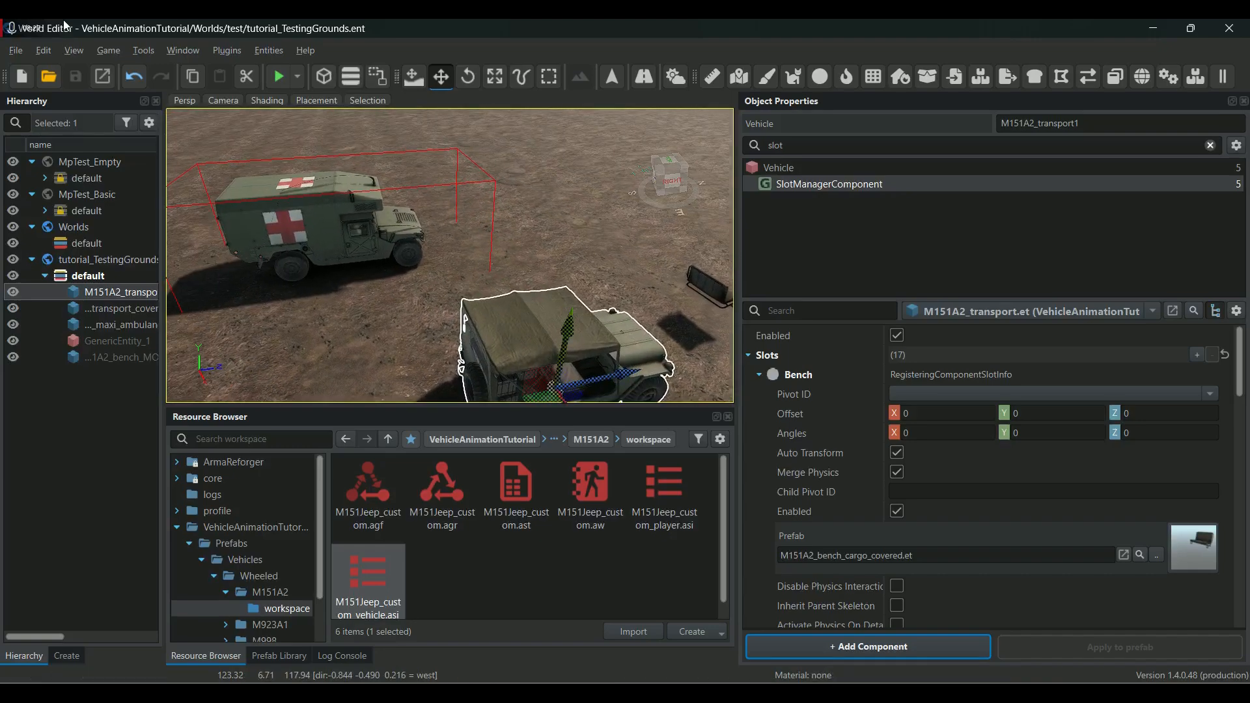
right_drag(325, 248, 370, 182)
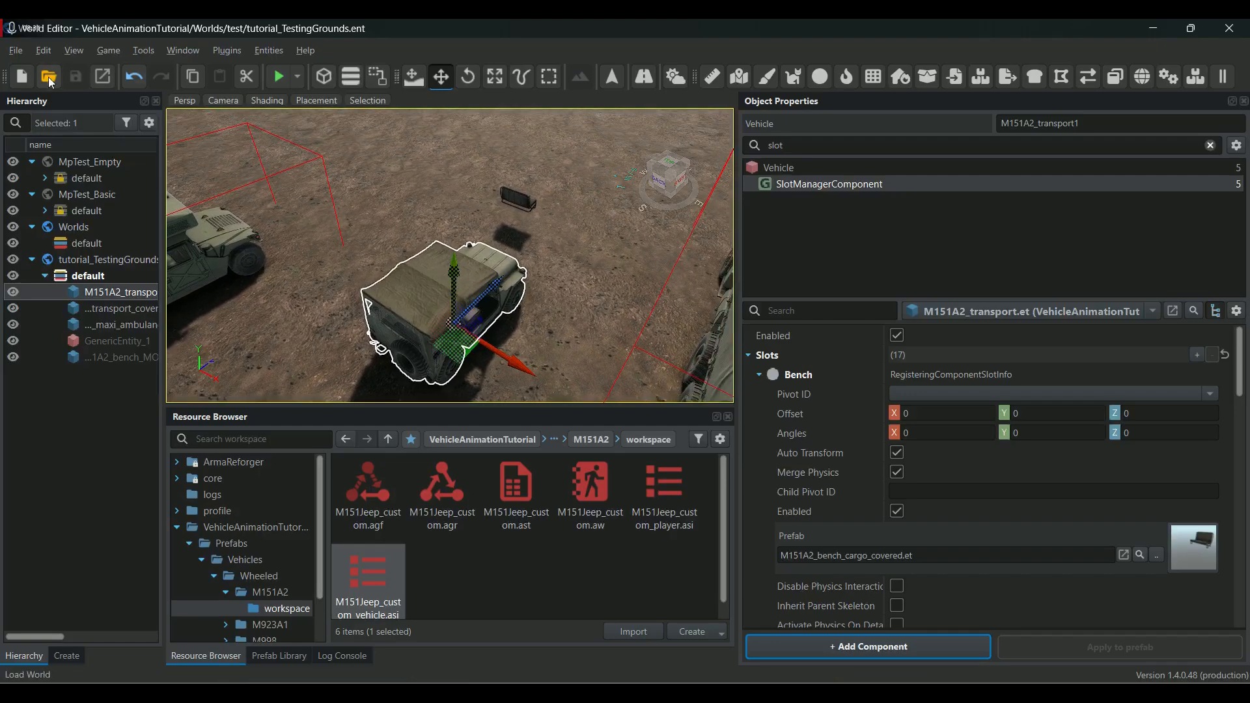
click(520, 202)
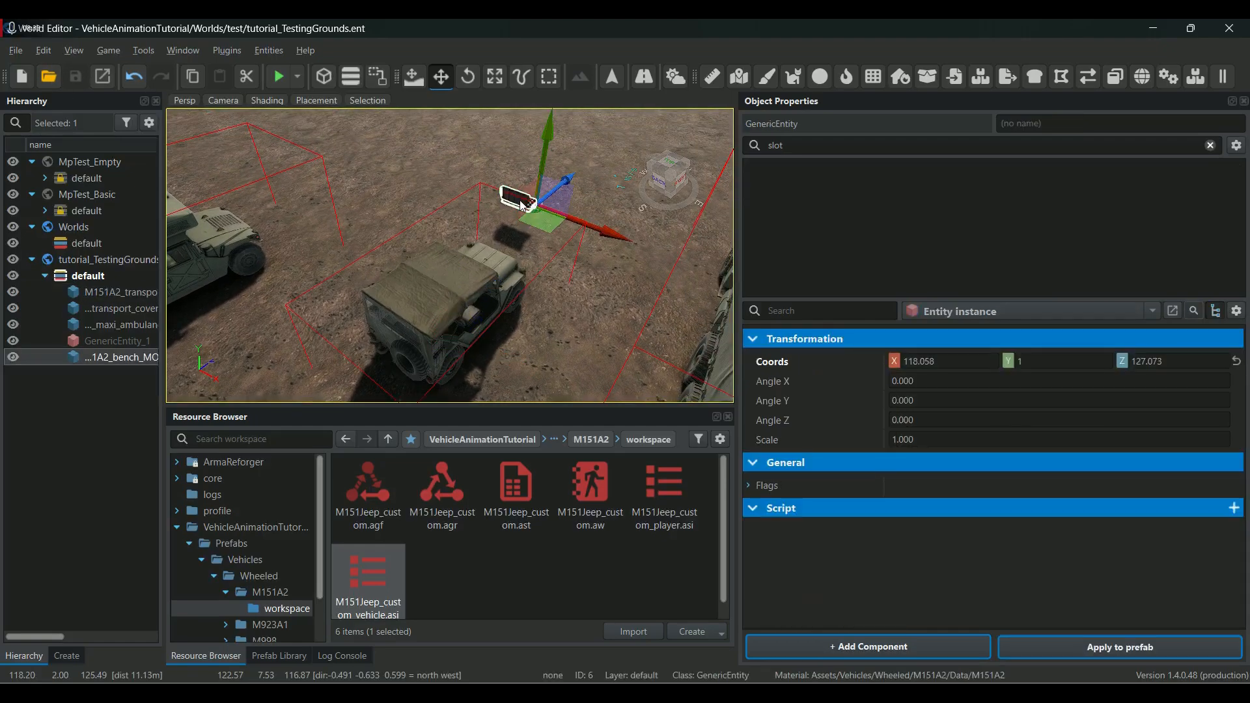
right_drag(551, 245, 388, 228)
key(d)
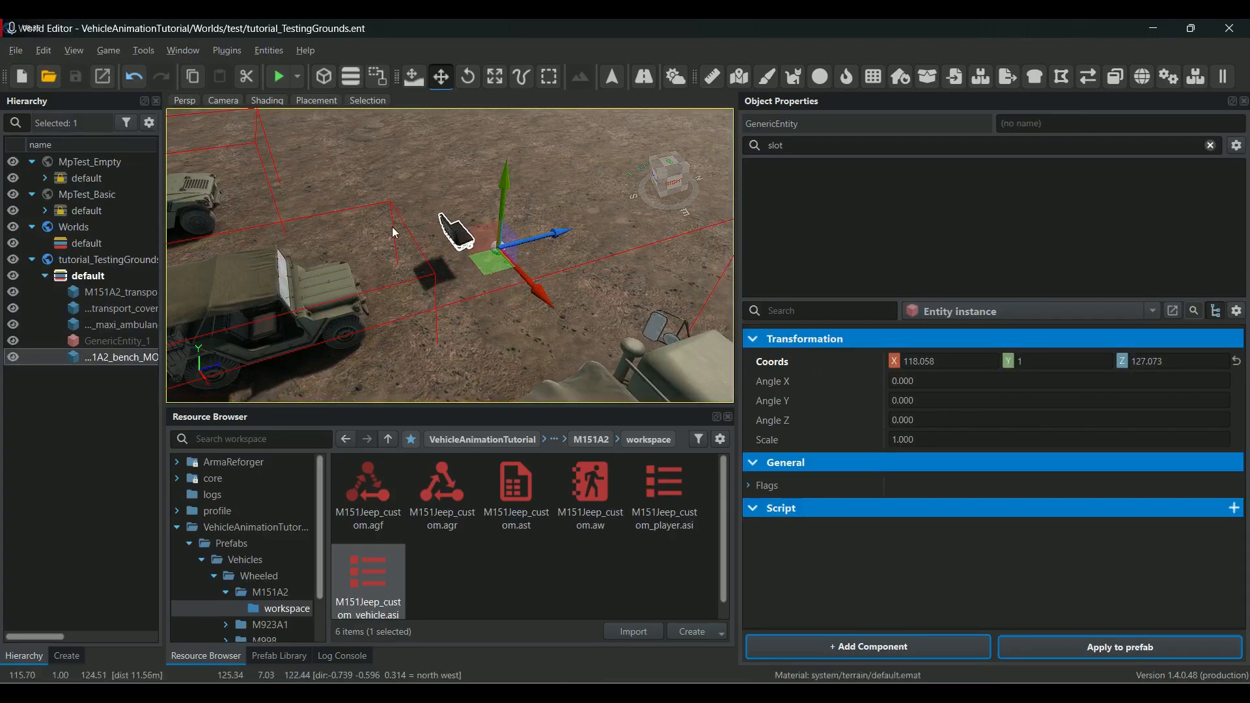
right_click(461, 237)
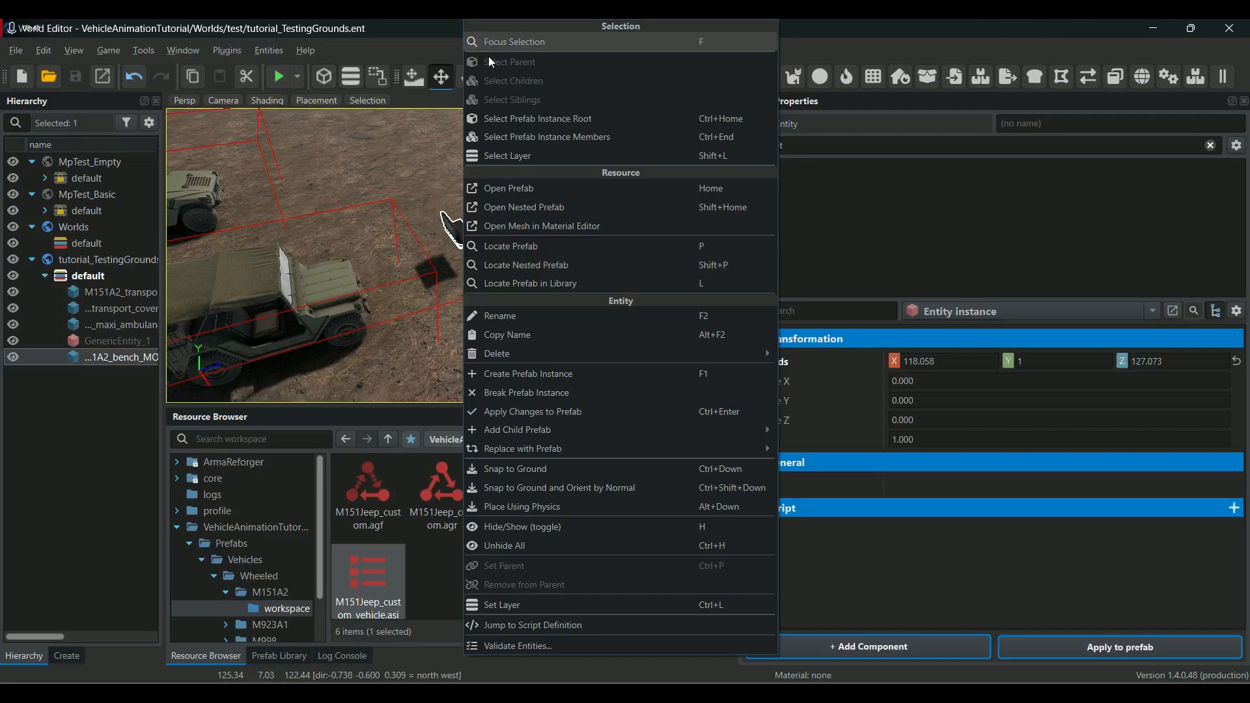
mouse_move(543, 438)
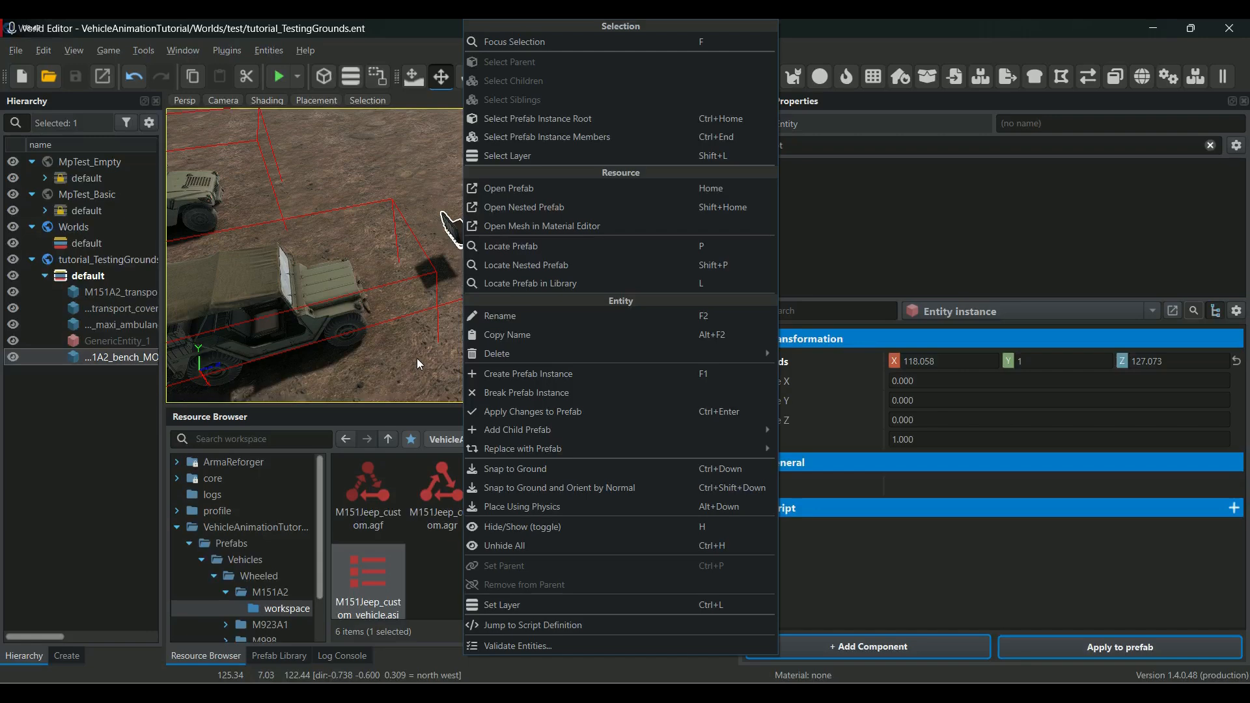
click(400, 178)
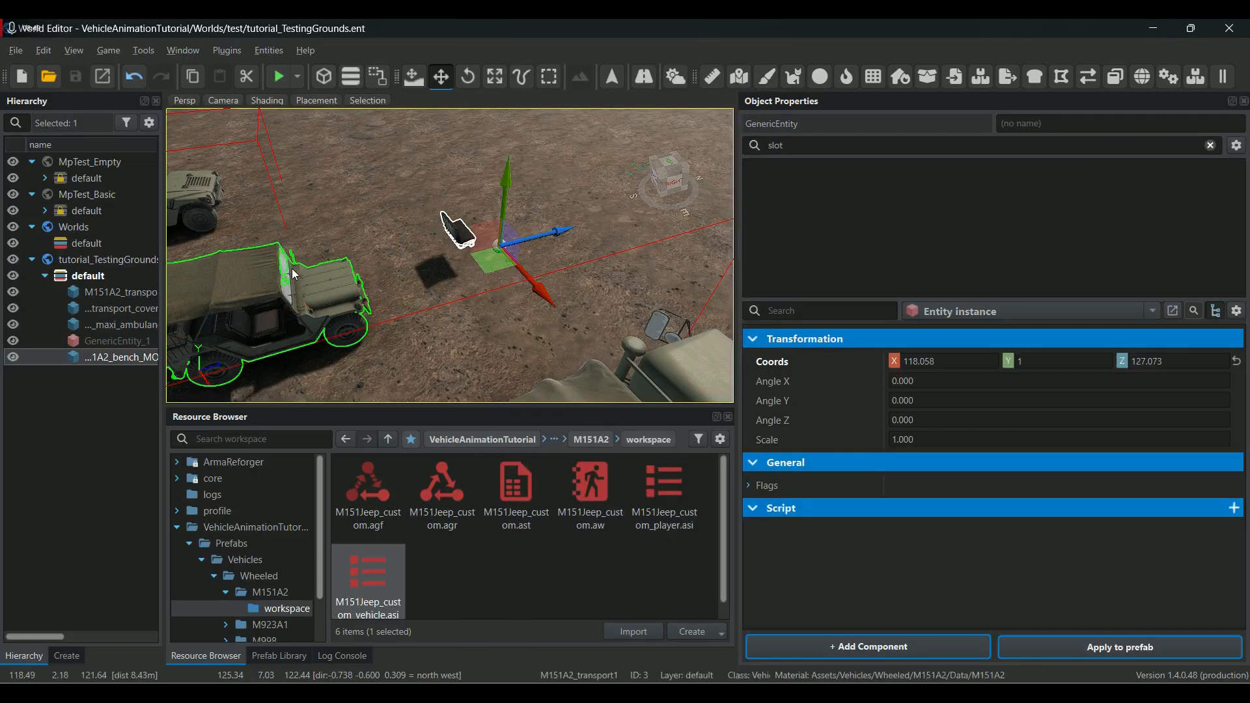
Reselect the M151A2 transport jeep and show its properties at the M151A2_transport.et prefab level.
click(272, 281)
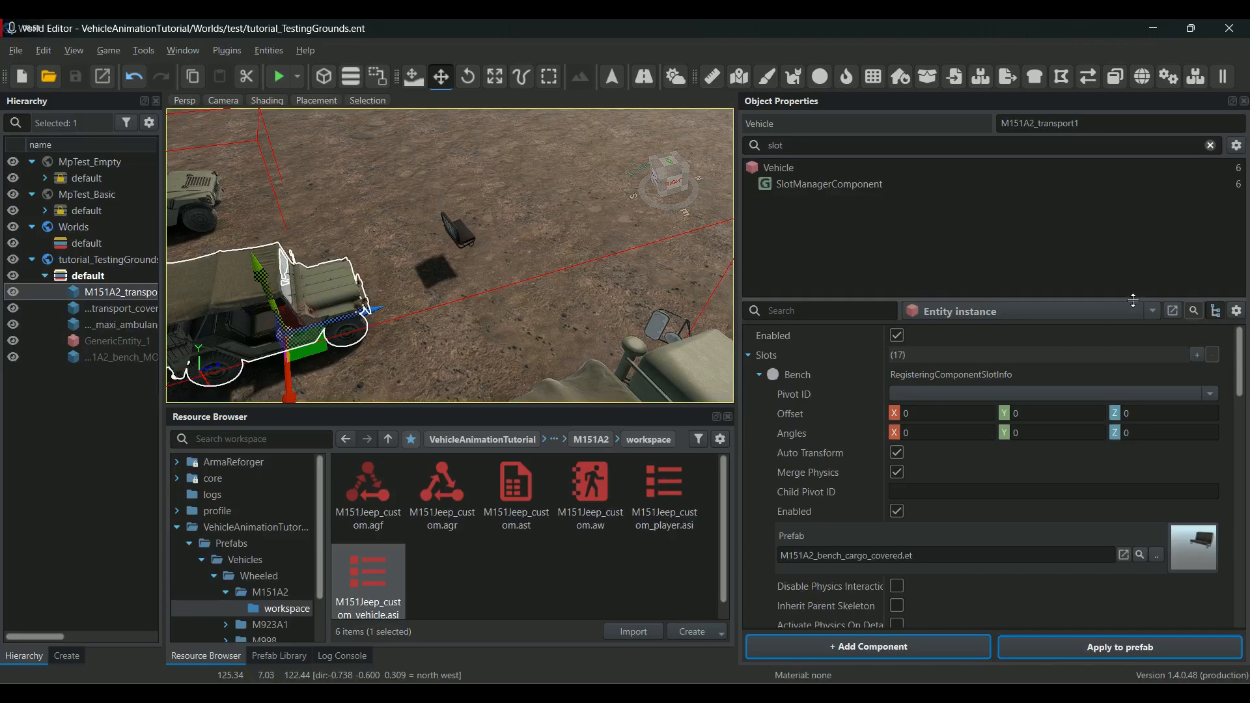
click(1154, 313)
click(1068, 333)
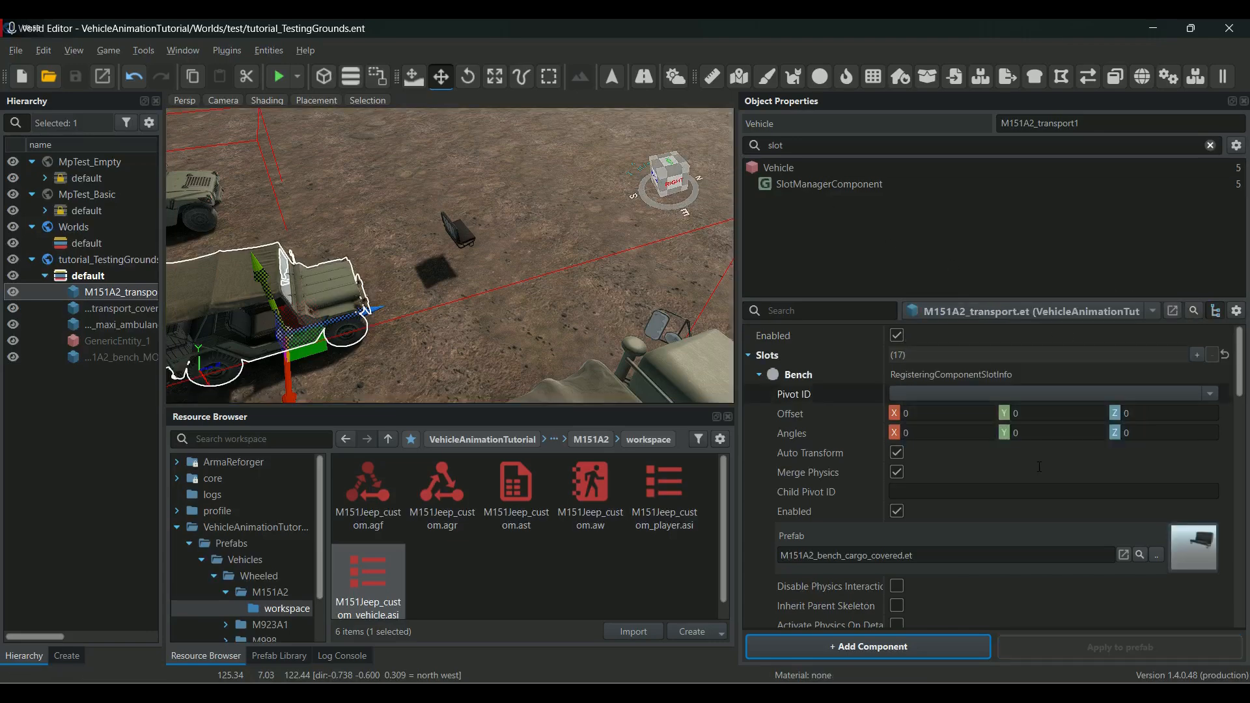
Try to copy the loose bench's entity name and switch the bench's properties to the M151A2_bench_MOD.et prefab level.
mouse_move(466, 236)
mouse_down()
mouse_move(832, 488)
mouse_move(463, 273)
mouse_move(560, 335)
mouse_move(463, 244)
mouse_up()
click(460, 242)
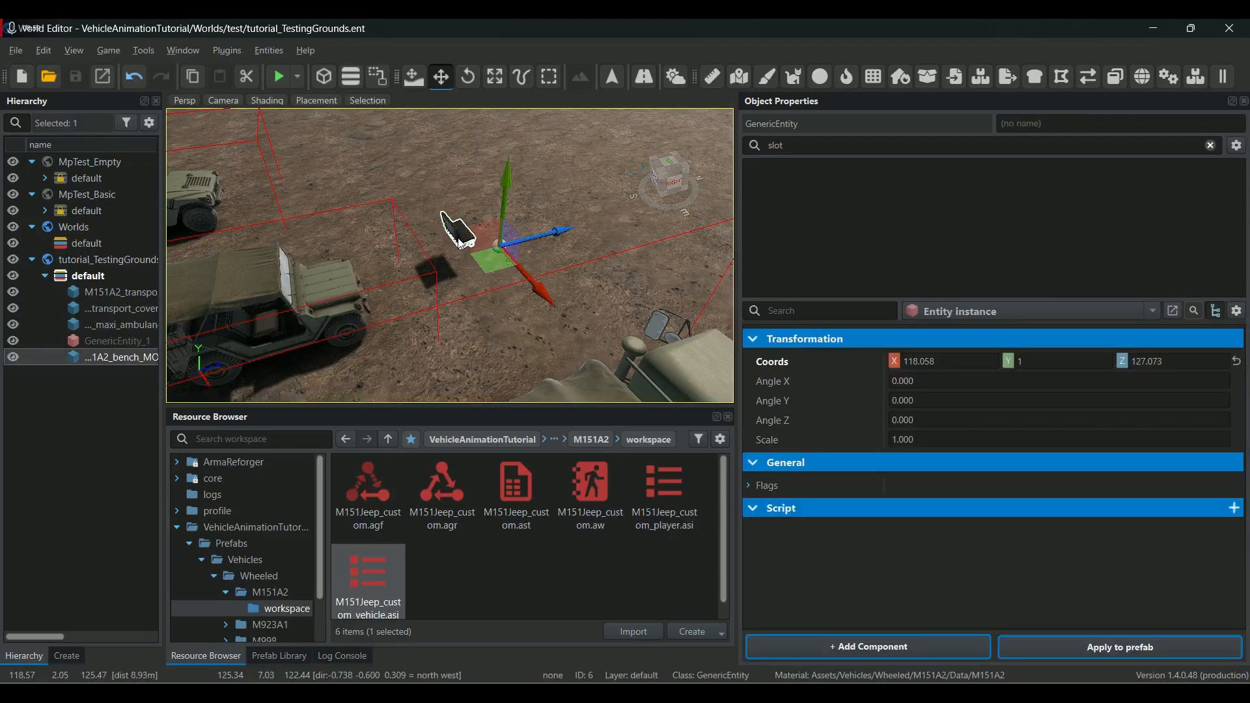
right_click(460, 243)
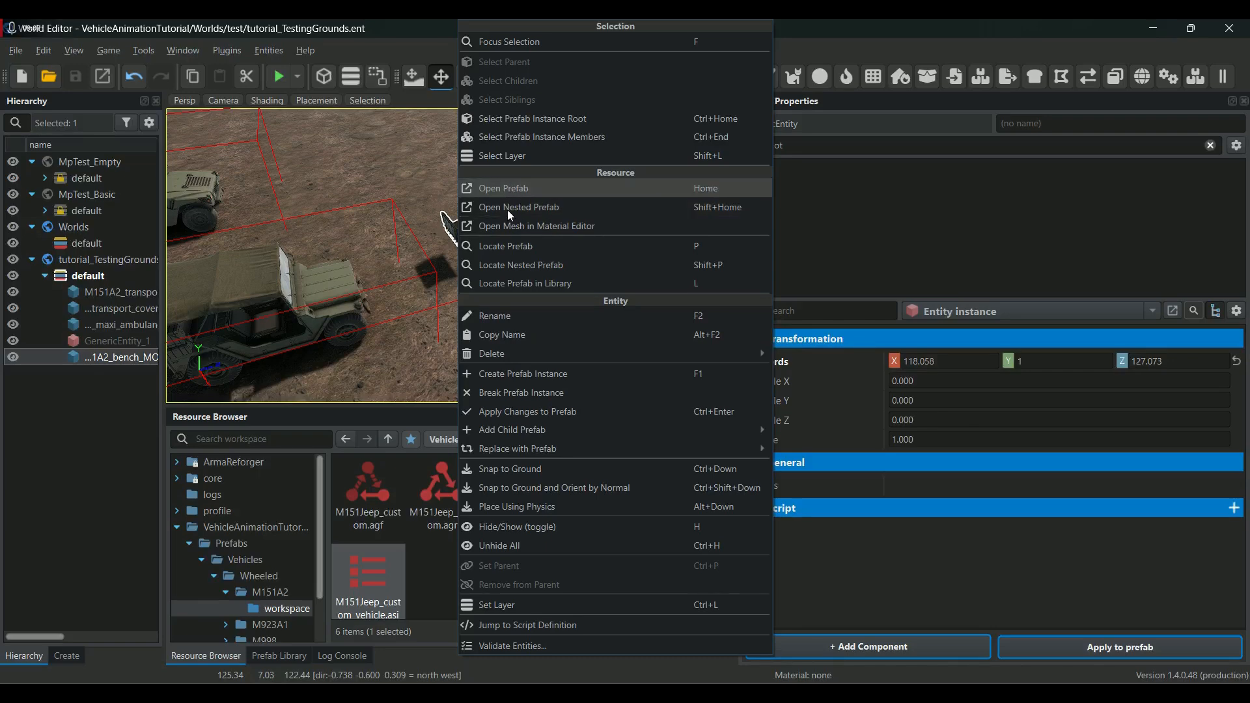
click(508, 335)
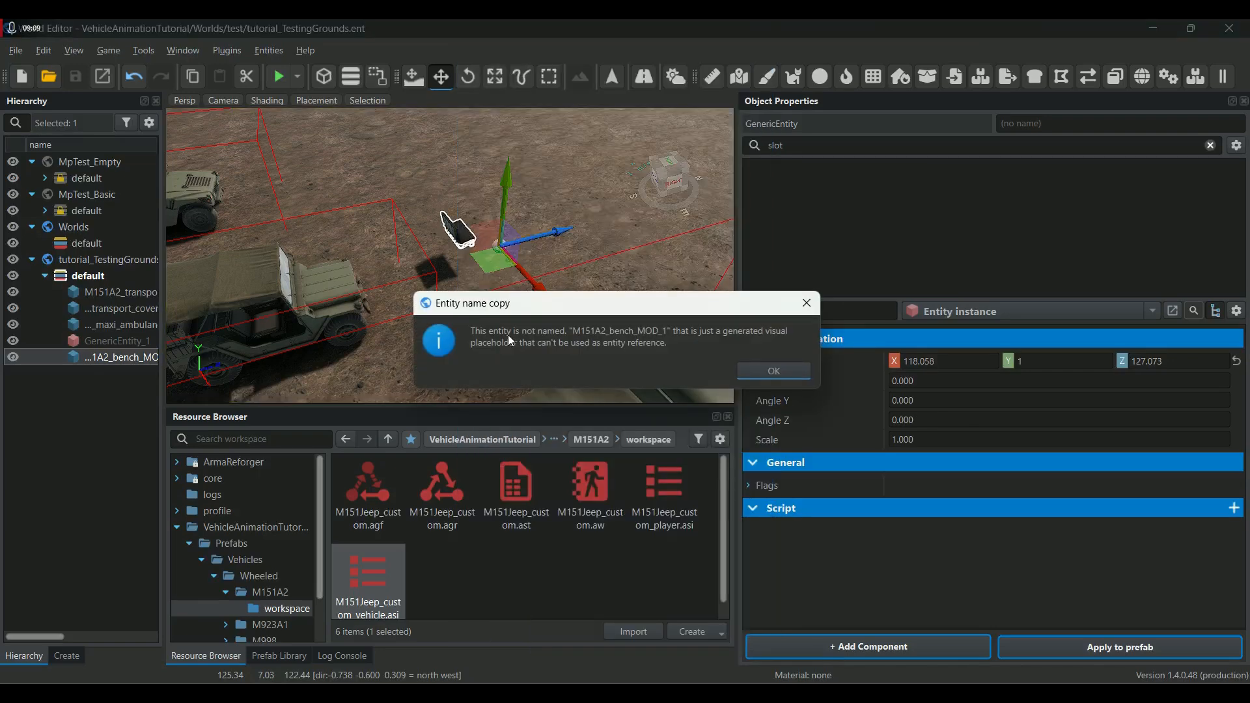
click(787, 373)
click(1022, 316)
click(1024, 332)
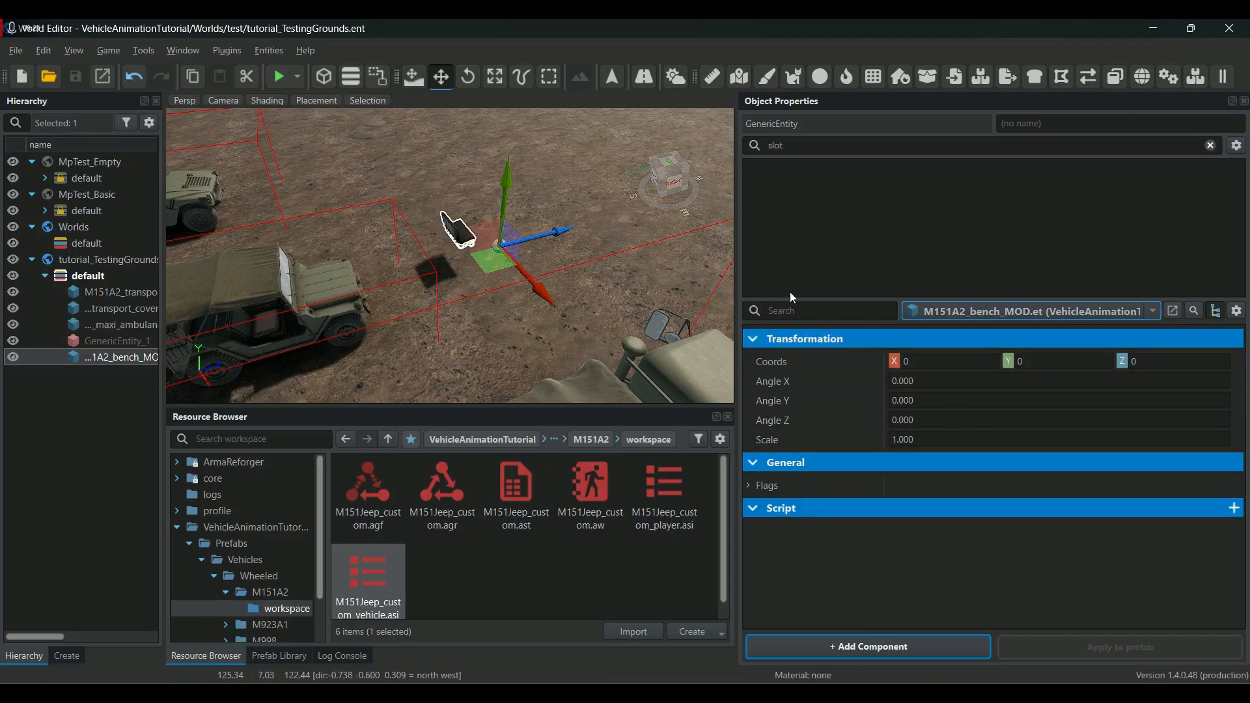
Locate the loose bench's prefab in the project files and assign M151A2_bench_MOD.et to the jeep's Bench slot at the M151A2_transport.et prefab level.
click(458, 237)
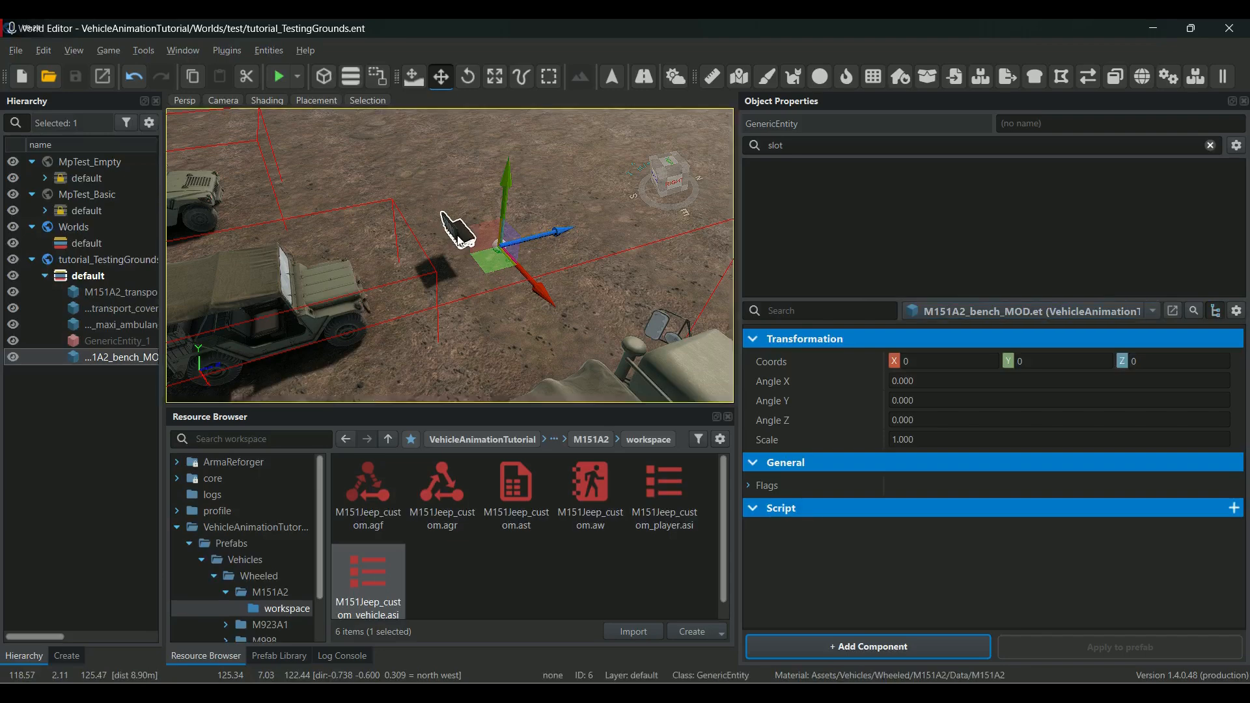
click(1193, 310)
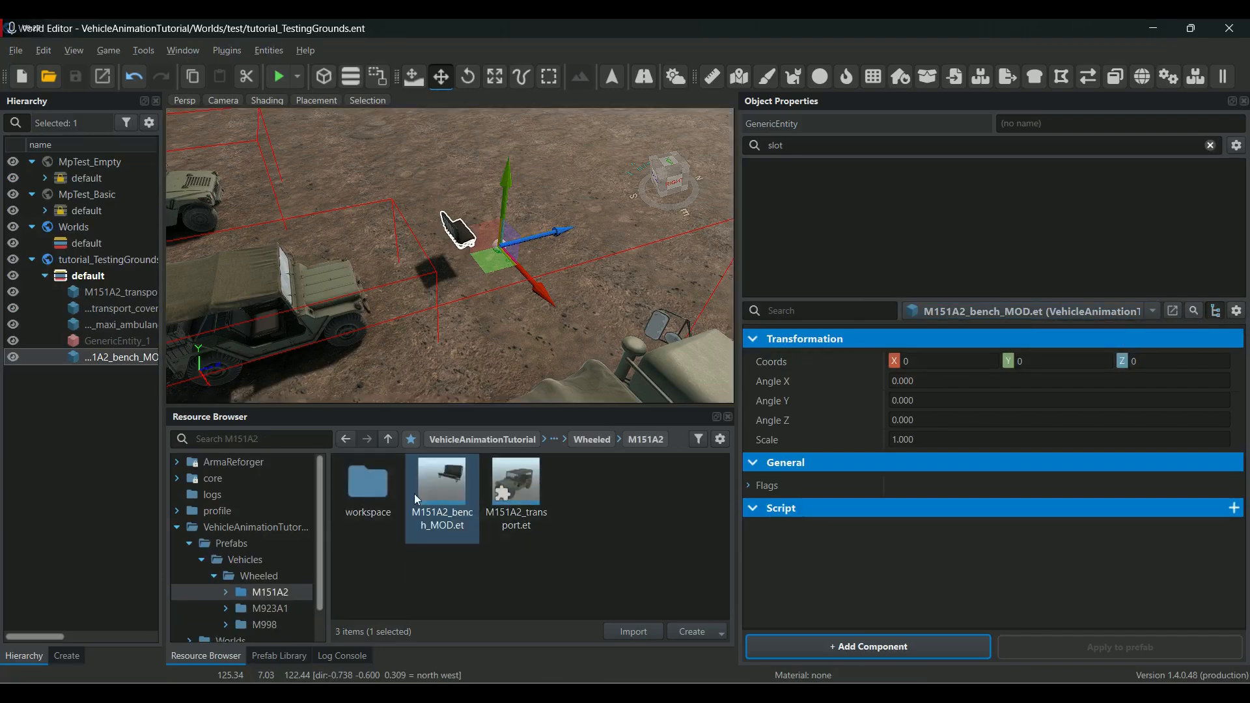
click(268, 290)
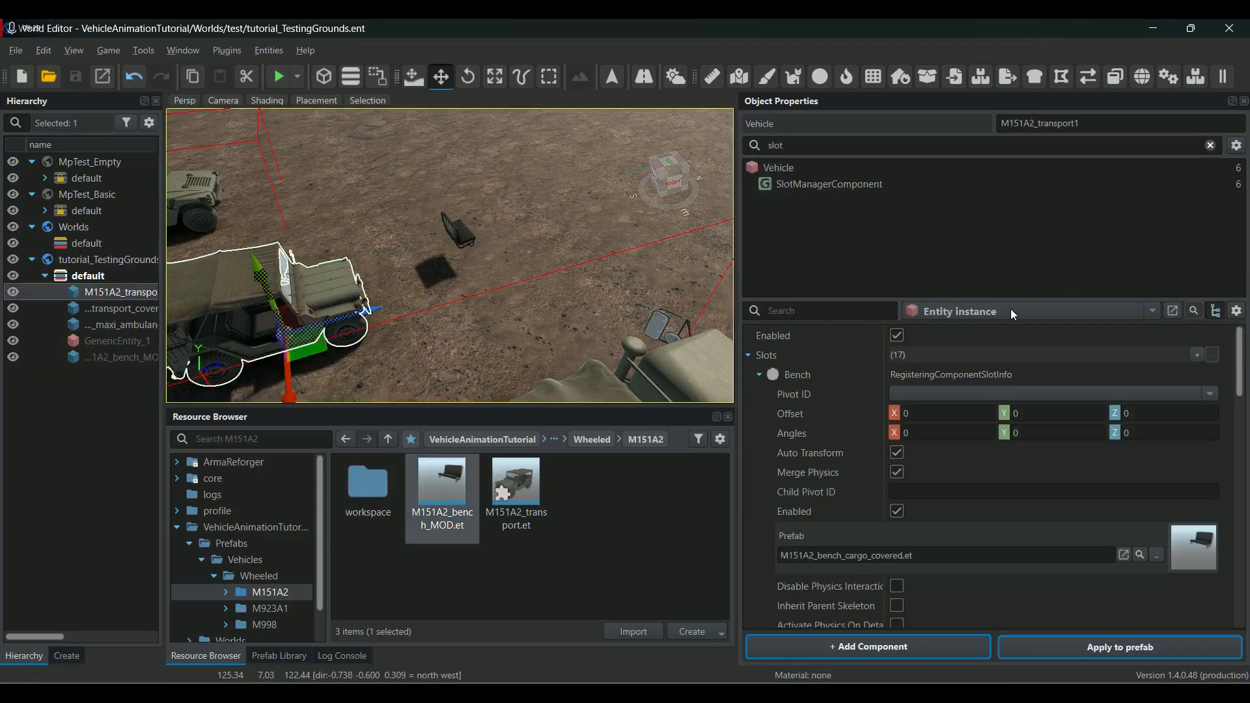
click(1154, 311)
click(1101, 333)
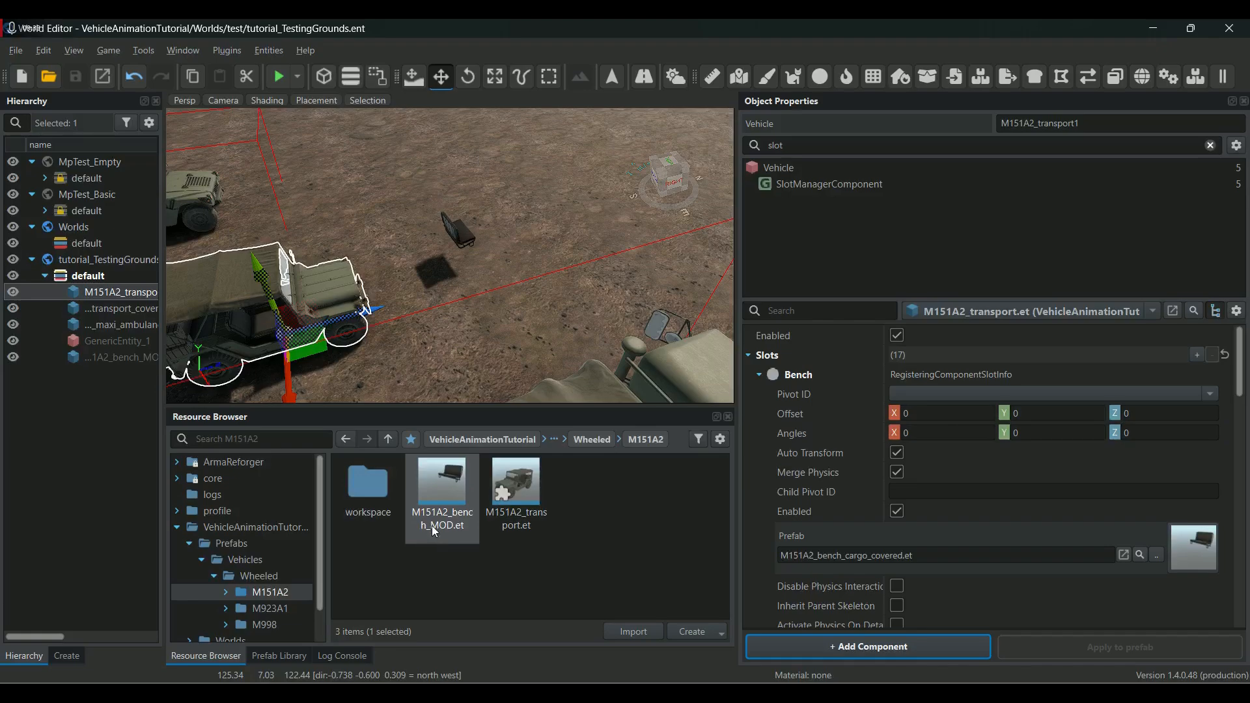
drag(464, 494, 869, 540)
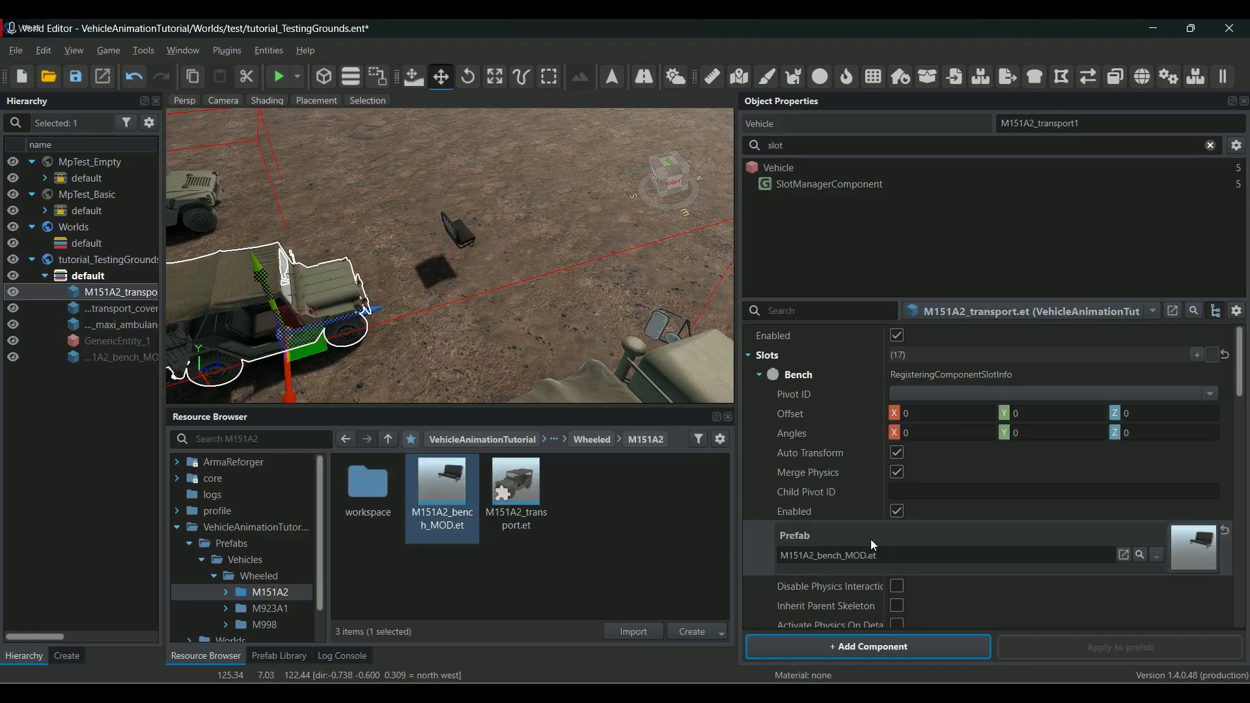
Save the tutorial_TestingGrounds world with the jeep's changed Bench slot.
key(f)
scroll(454, 283, up, 2)
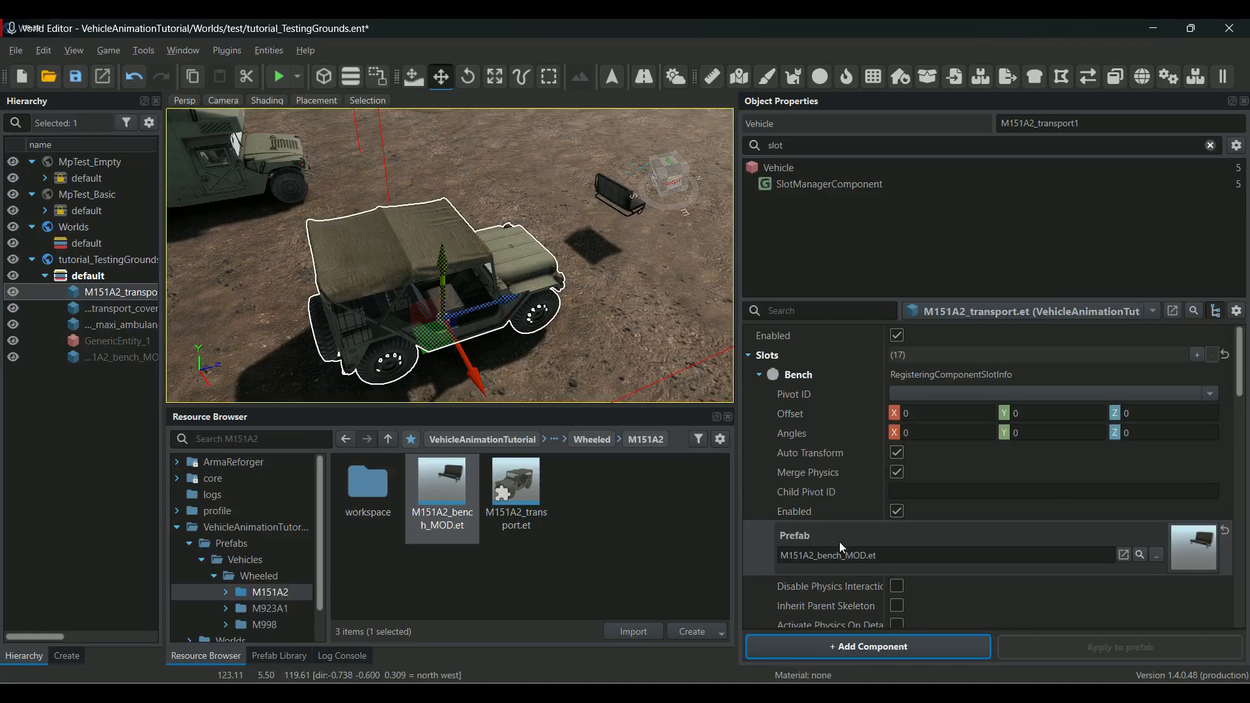
click(77, 77)
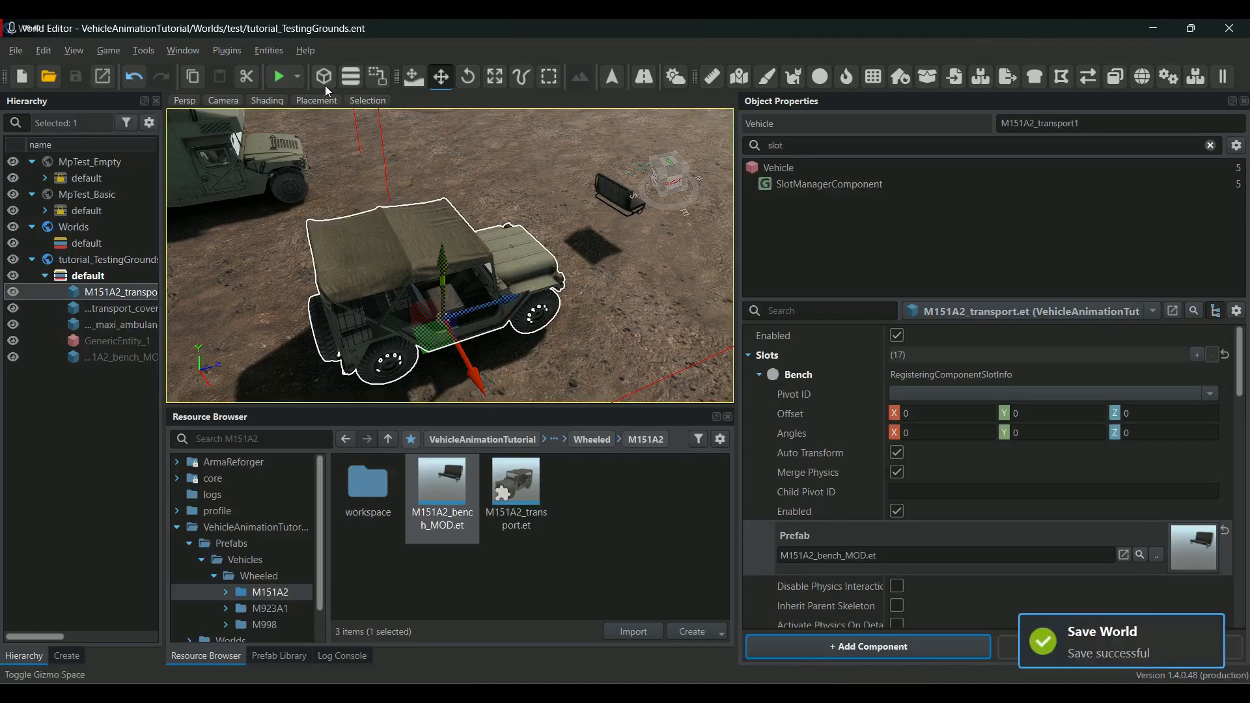
Play-test the world, check the get-in actions on the jeep's rear bench from around the vehicle, and return to editing.
click(273, 76)
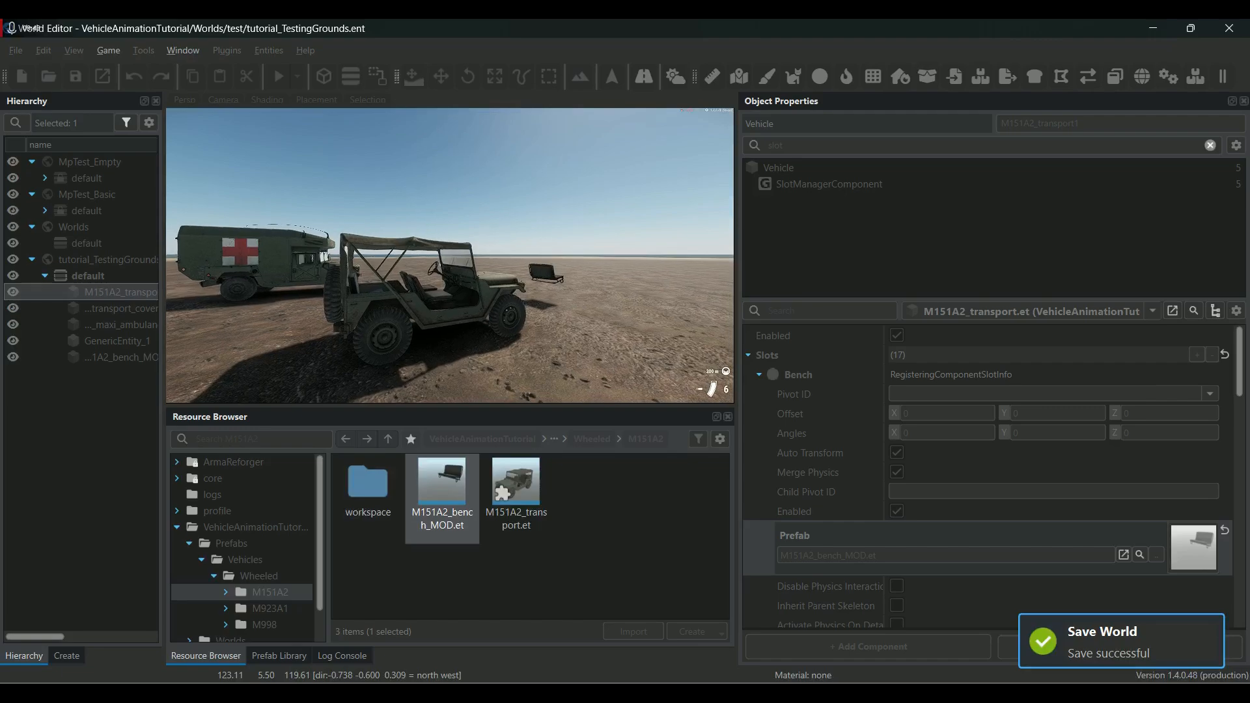
key(w)
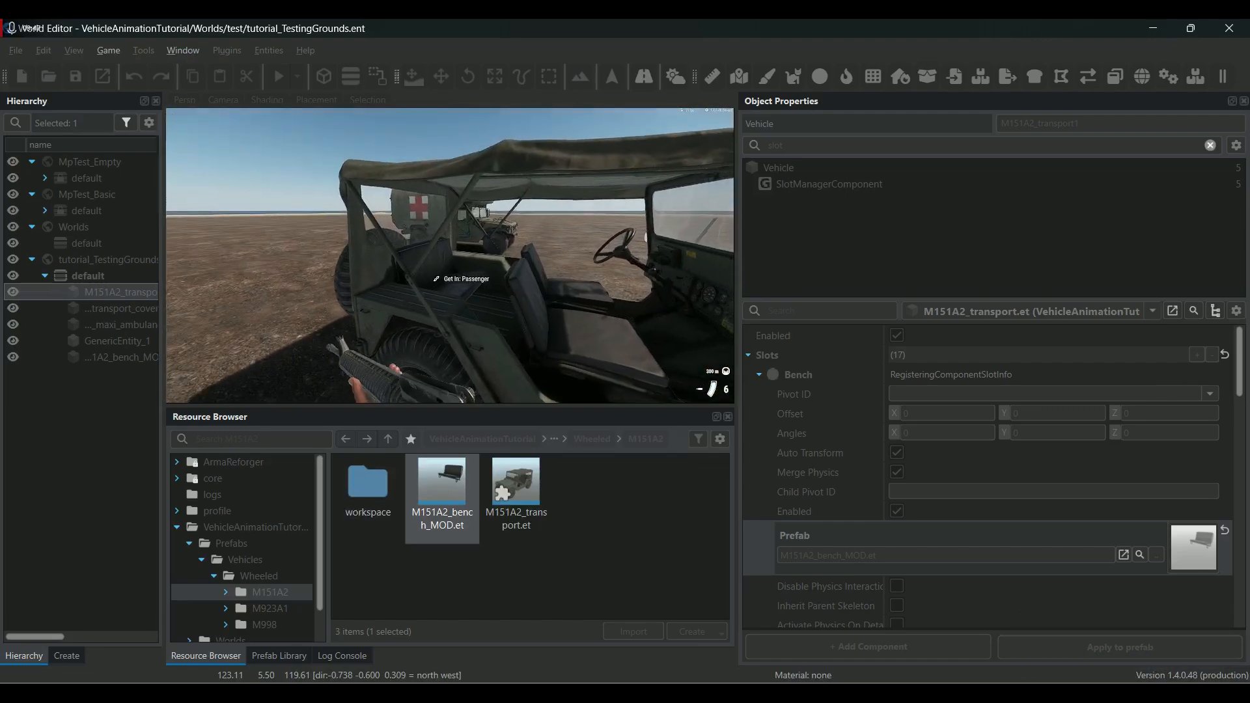
key(w)
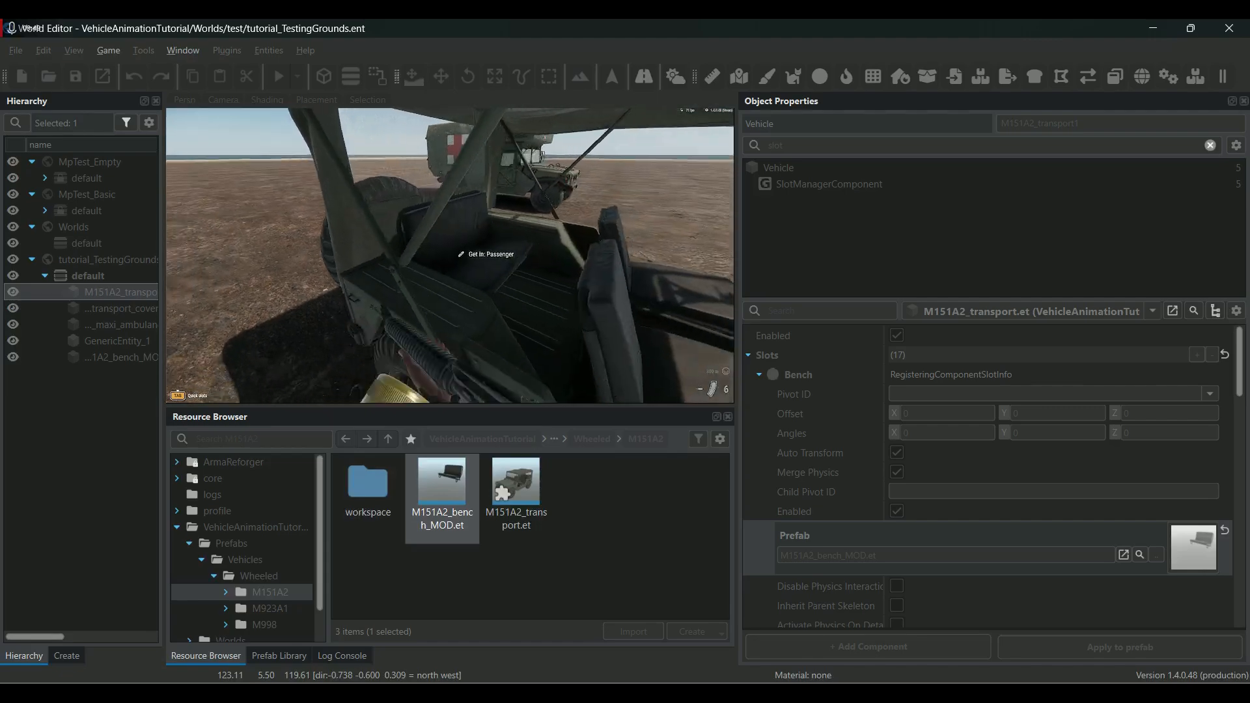
key(f)
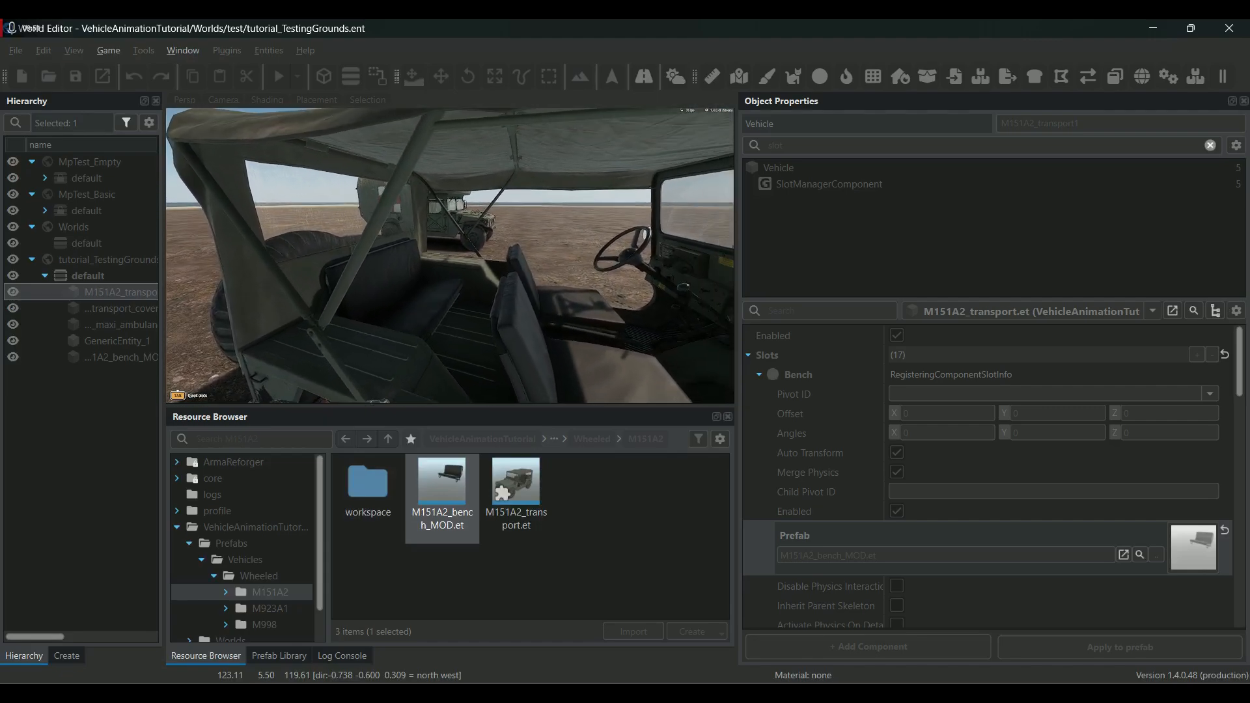
key(f)
key(a)
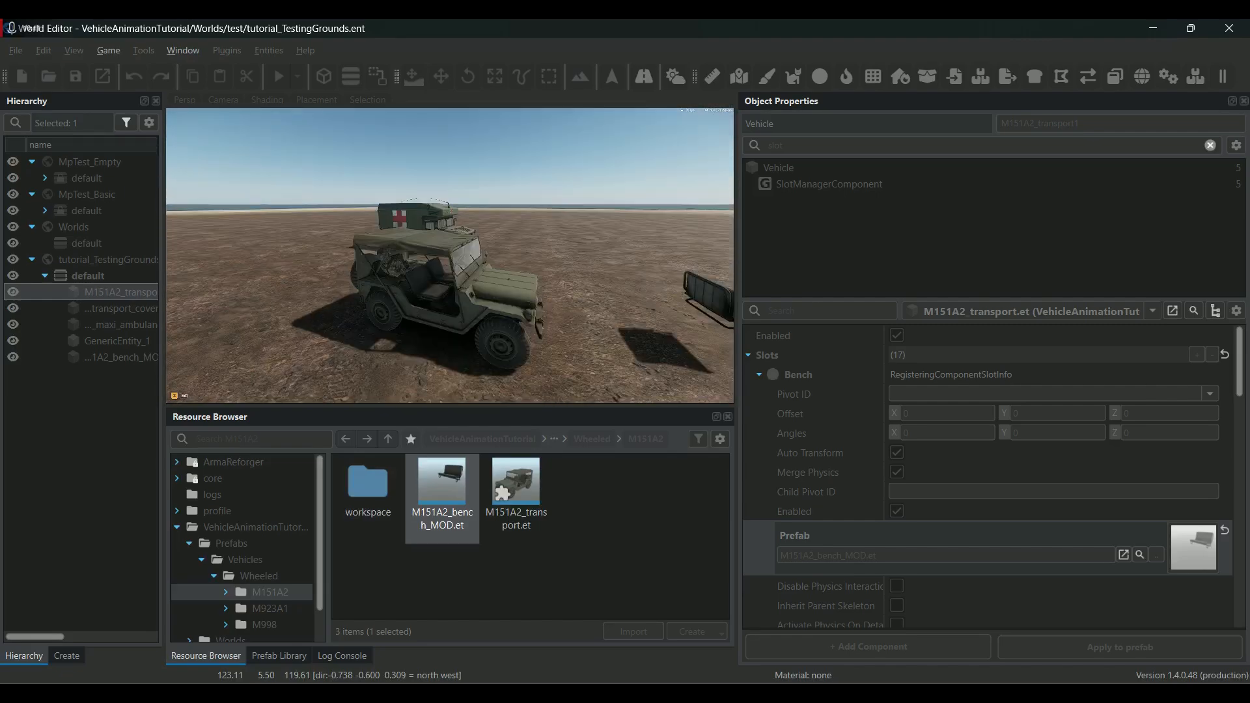
key(KP_Add)
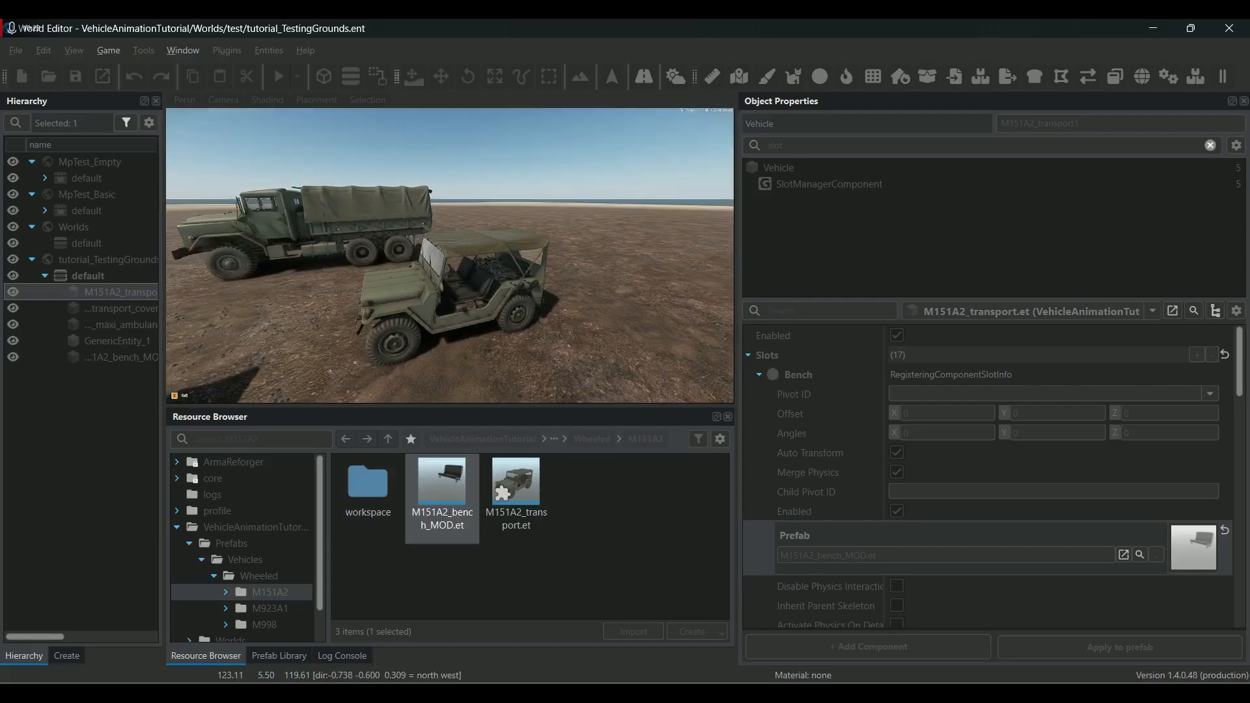
key(Escape)
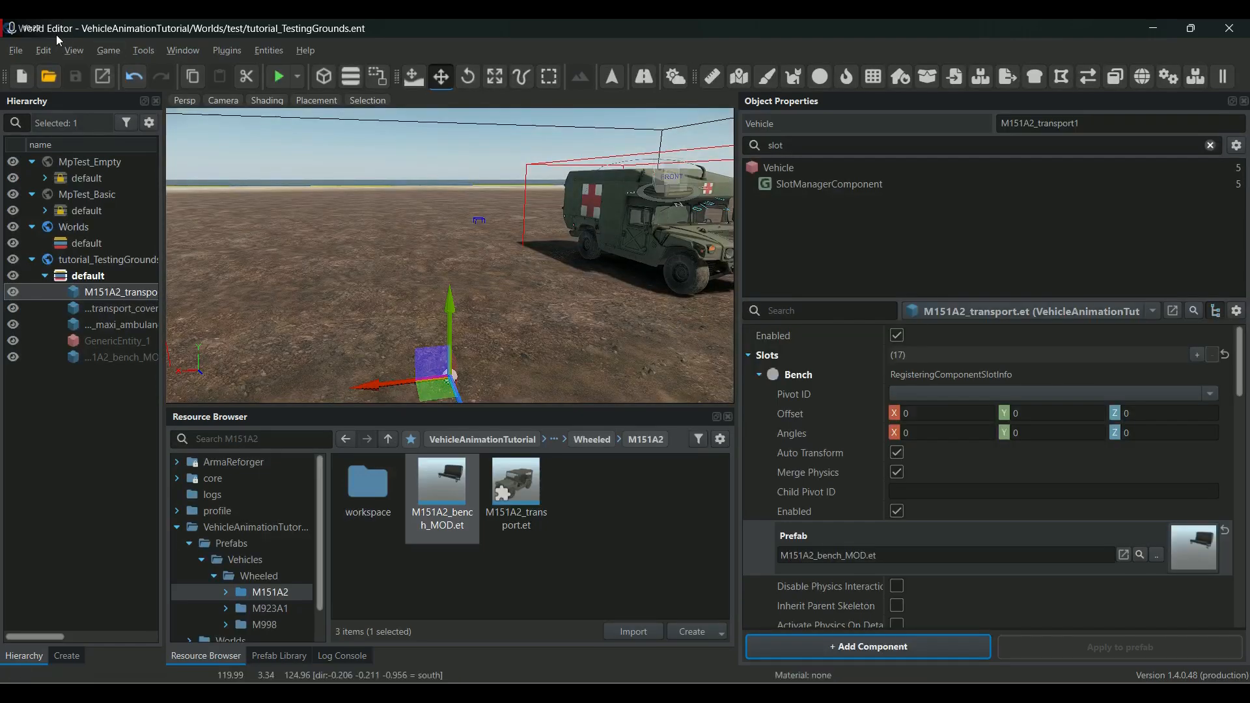
Reload the tutorial_TestingGrounds.ent world and bring the M151A2 jeep's side and rear bench into view.
click(49, 77)
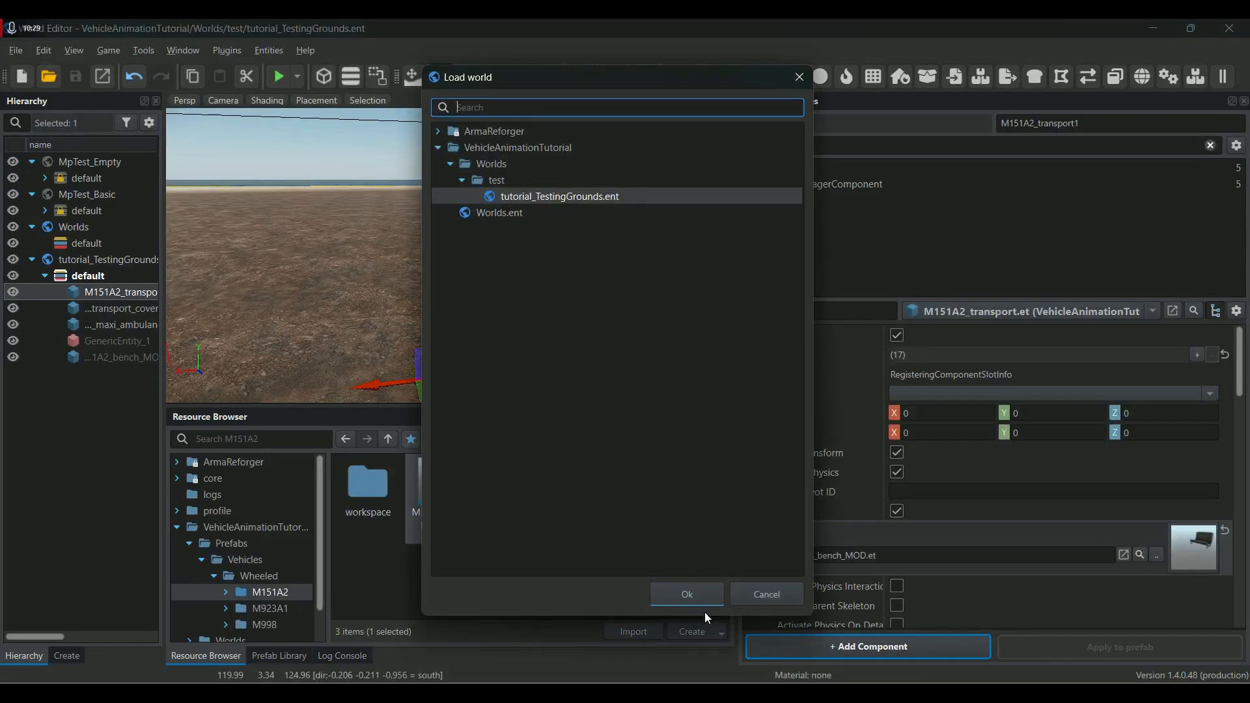
click(688, 593)
scroll(491, 240, down, 5)
right_drag(490, 240, 472, 310)
scroll(472, 310, up, 4)
right_drag(731, 338, 477, 110)
right_drag(450, 255, 600, 299)
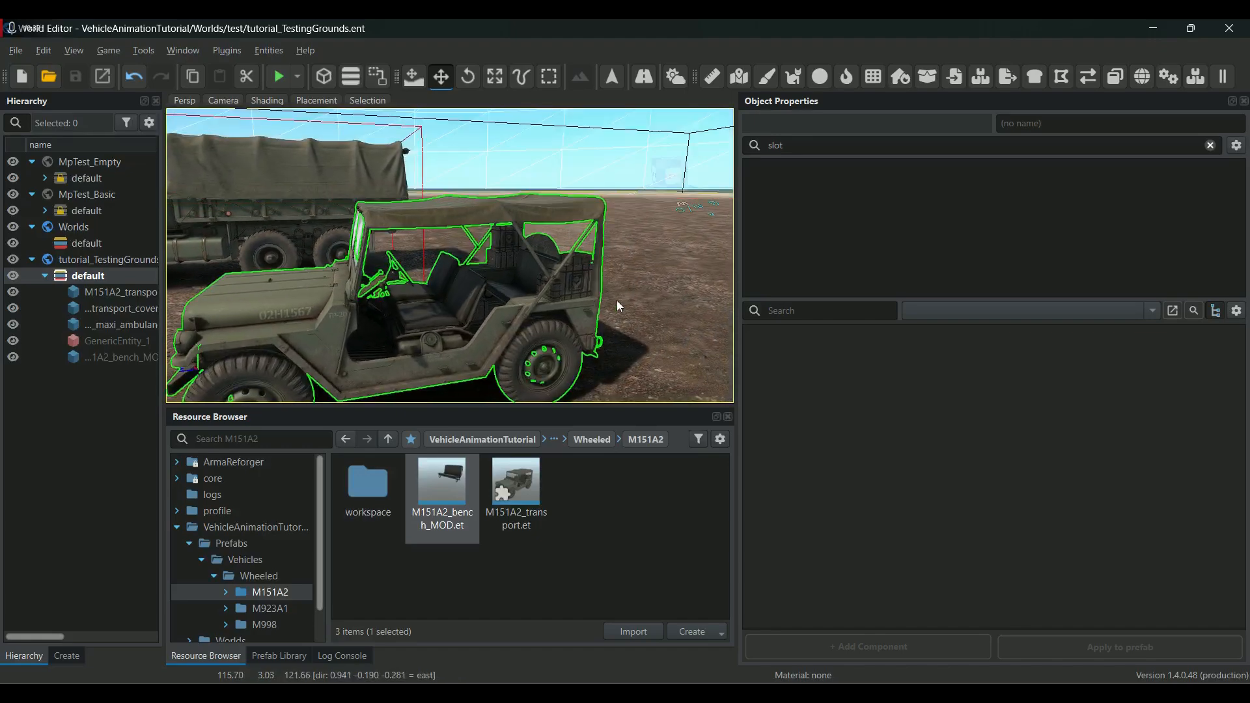
Select the M151A2 jeep and show its SlotManagerComponent at the mod's M151A2_transport.et prefab level.
click(311, 318)
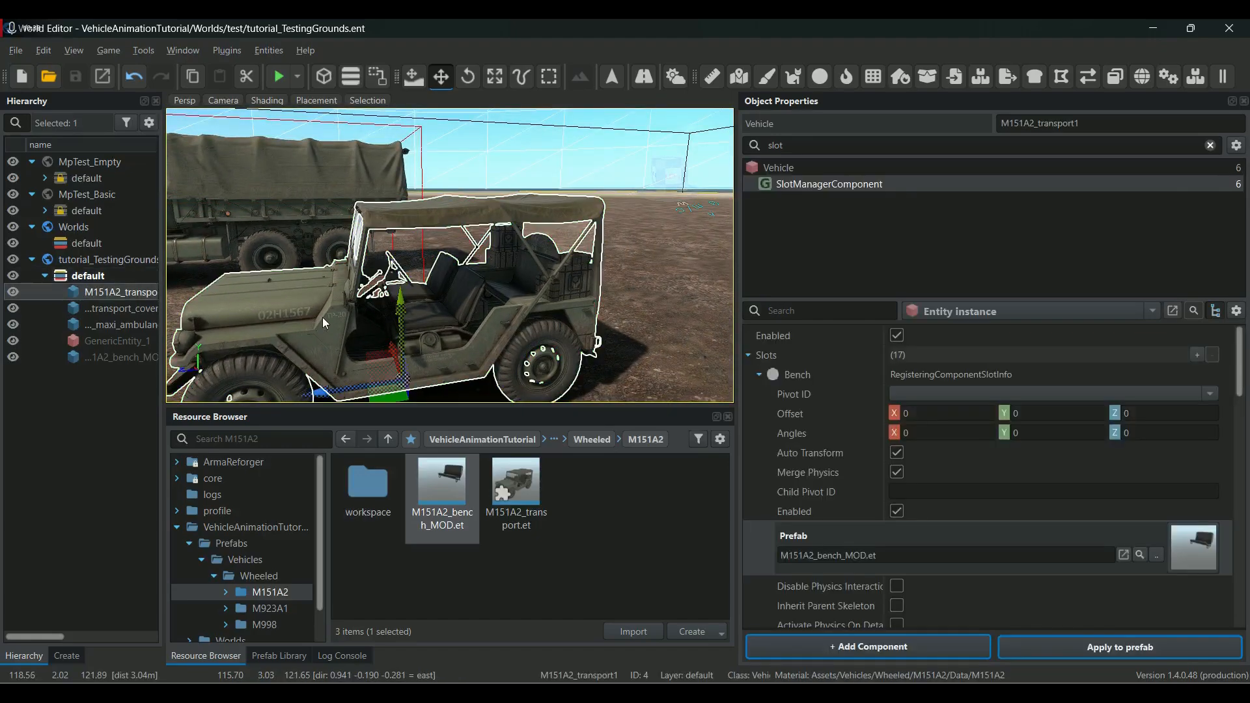
click(1153, 311)
click(1077, 333)
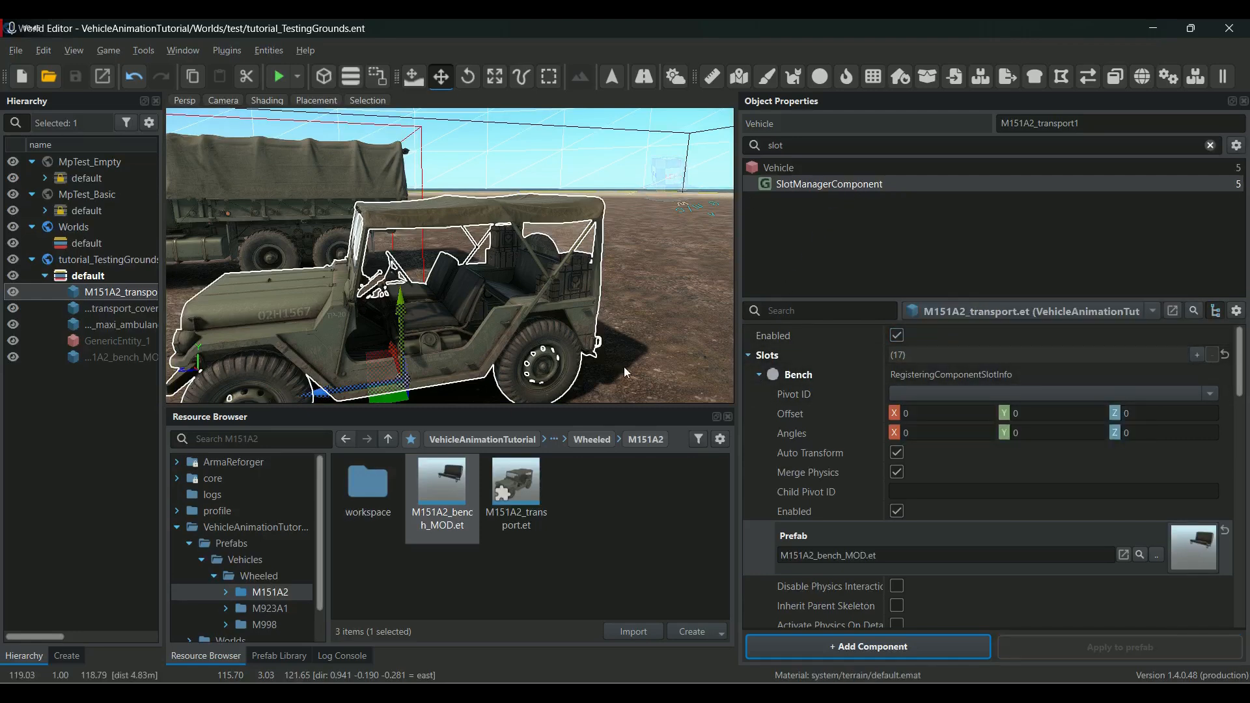
Filter the jeep's components by "compart" and review the compartment slots of its SCR_BaseCompartmentManagerComponent, with passenger_r01 collapsed.
key(ctrl+f)
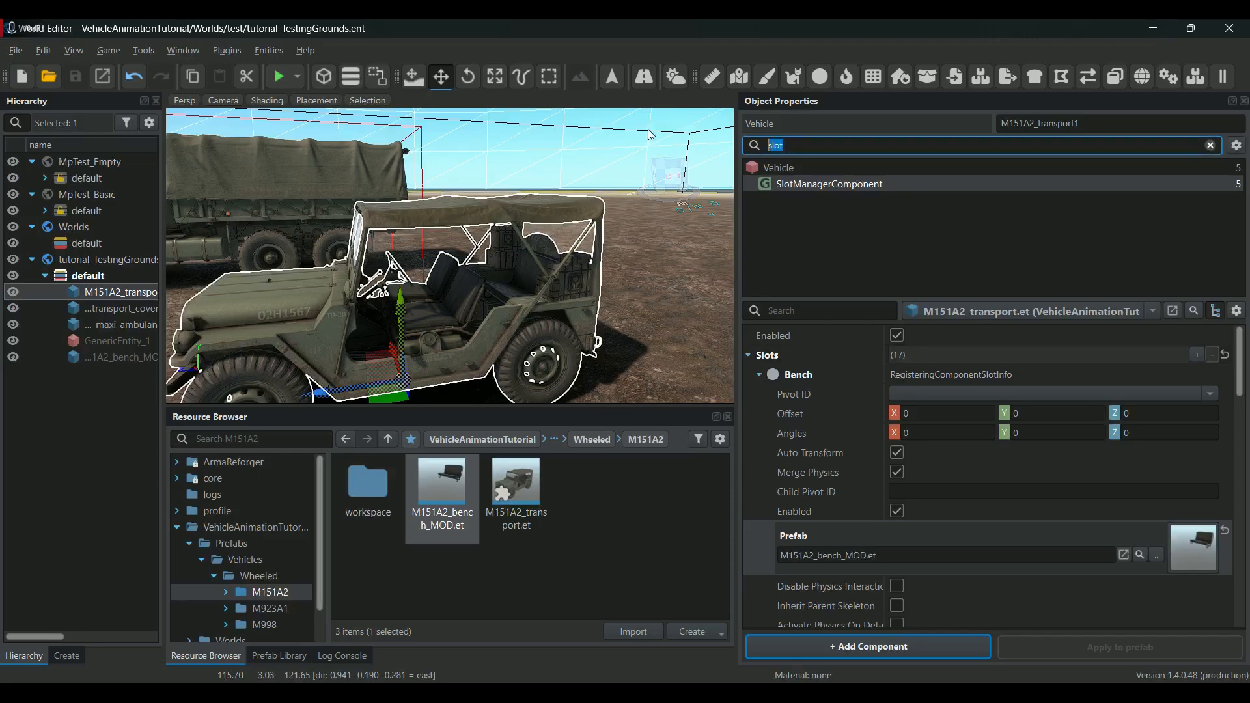
text(comapr)
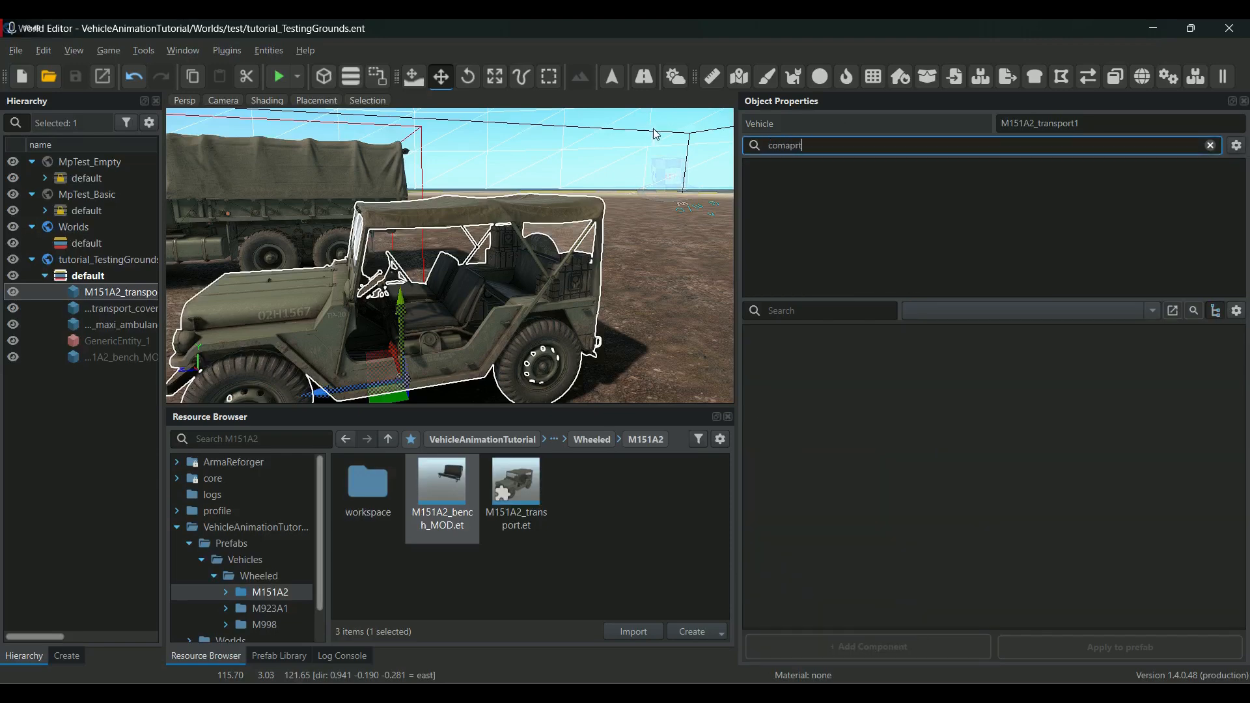
text(t)
key(BackSpace)
key(BackSpace)
key(BackSpace)
key(BackSpace)
text(part)
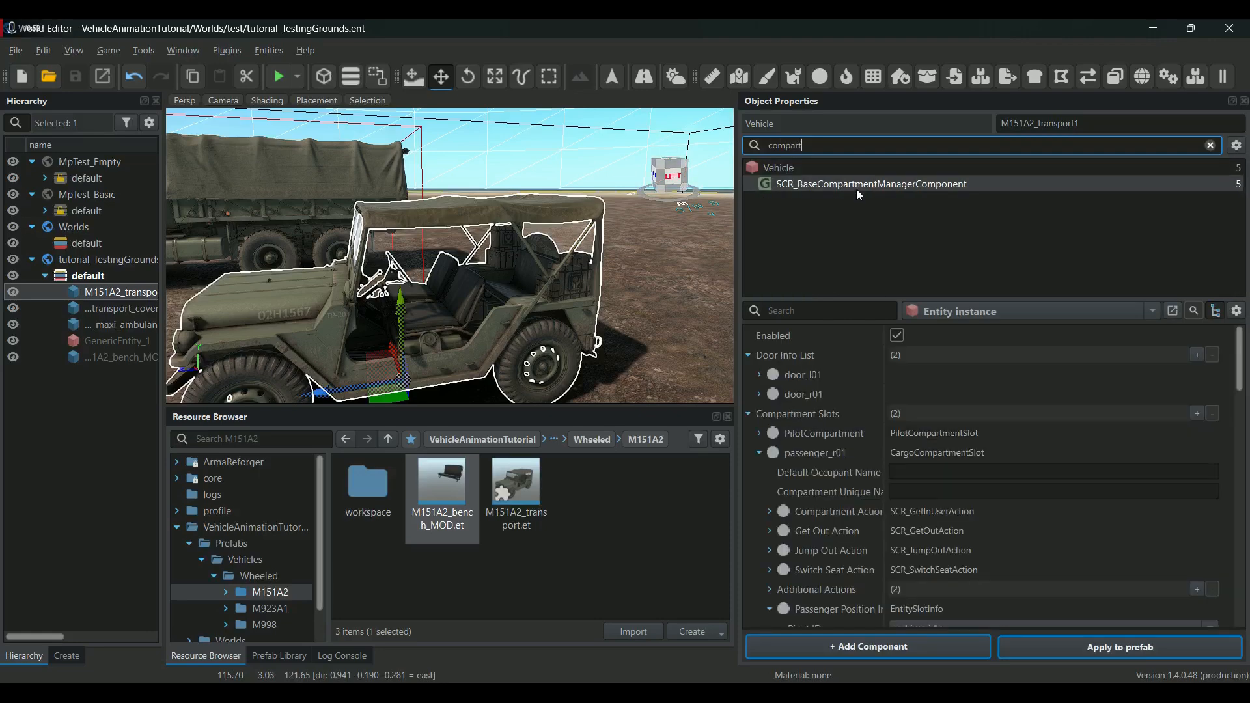
click(928, 192)
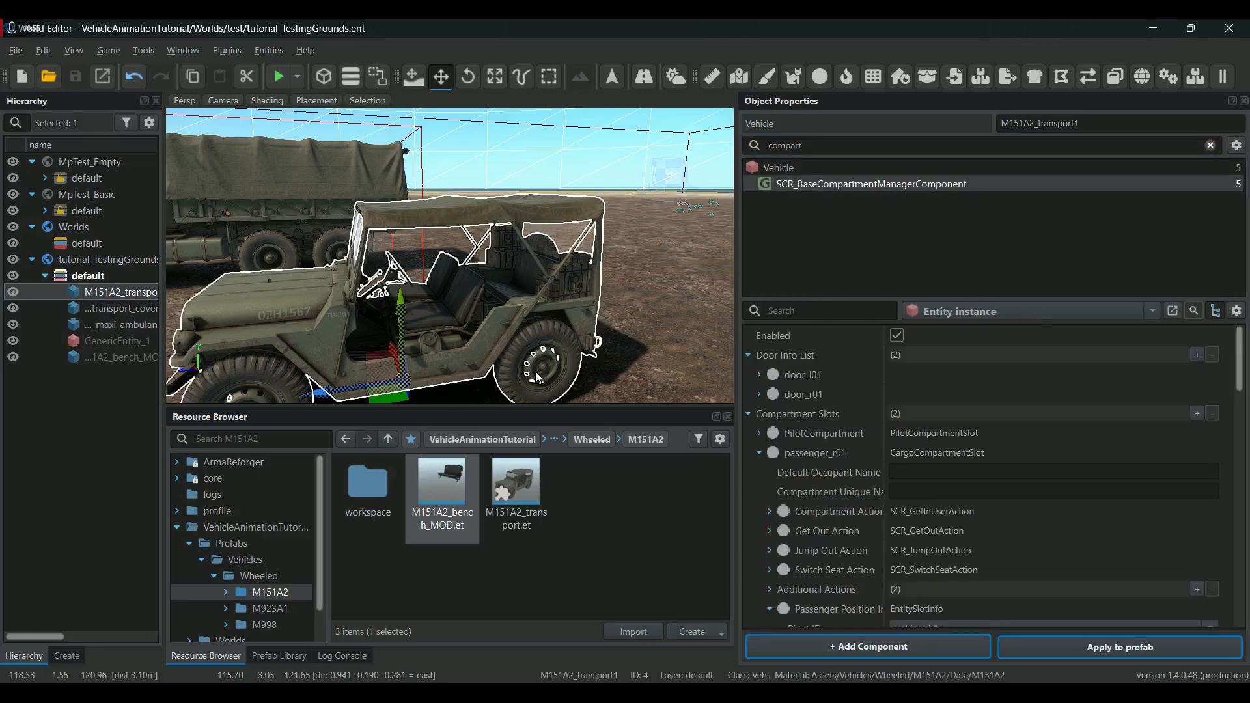
click(759, 454)
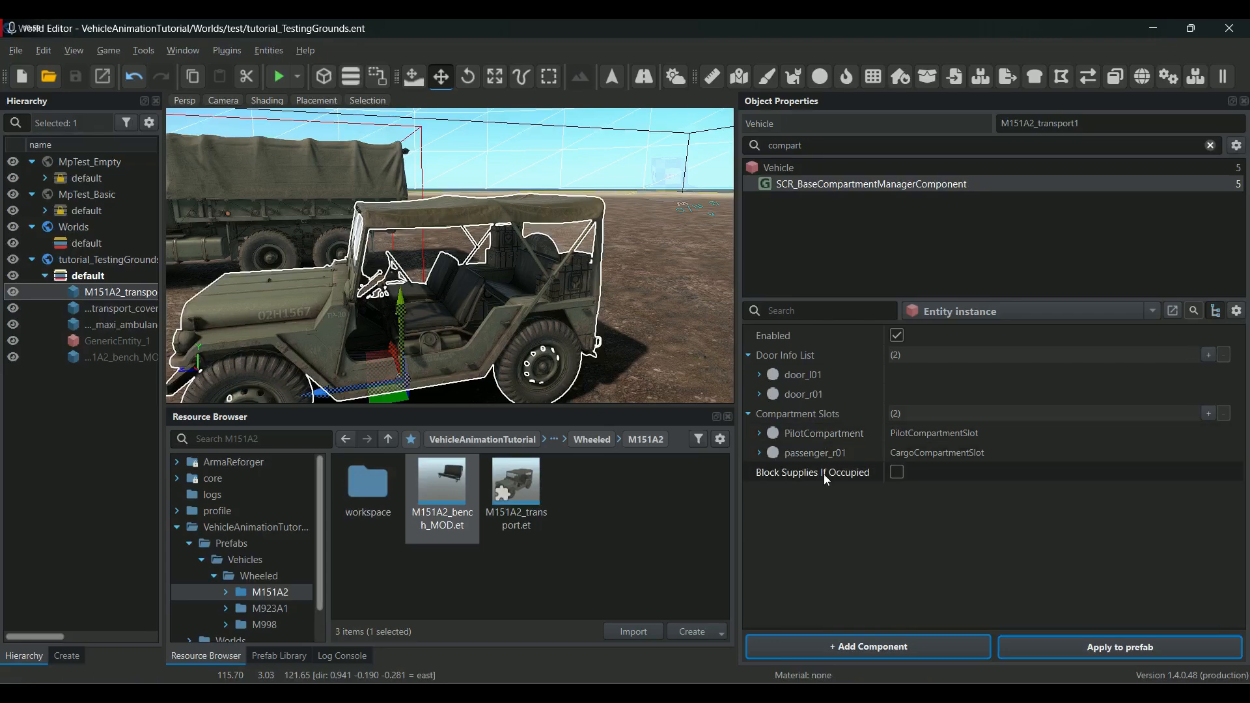
Select the standalone bench, show its compartment manager at the M151A2_bench_MOD.et prefab level, and collapse passenger_l02.
right_drag(628, 299, 488, 254)
click(452, 248)
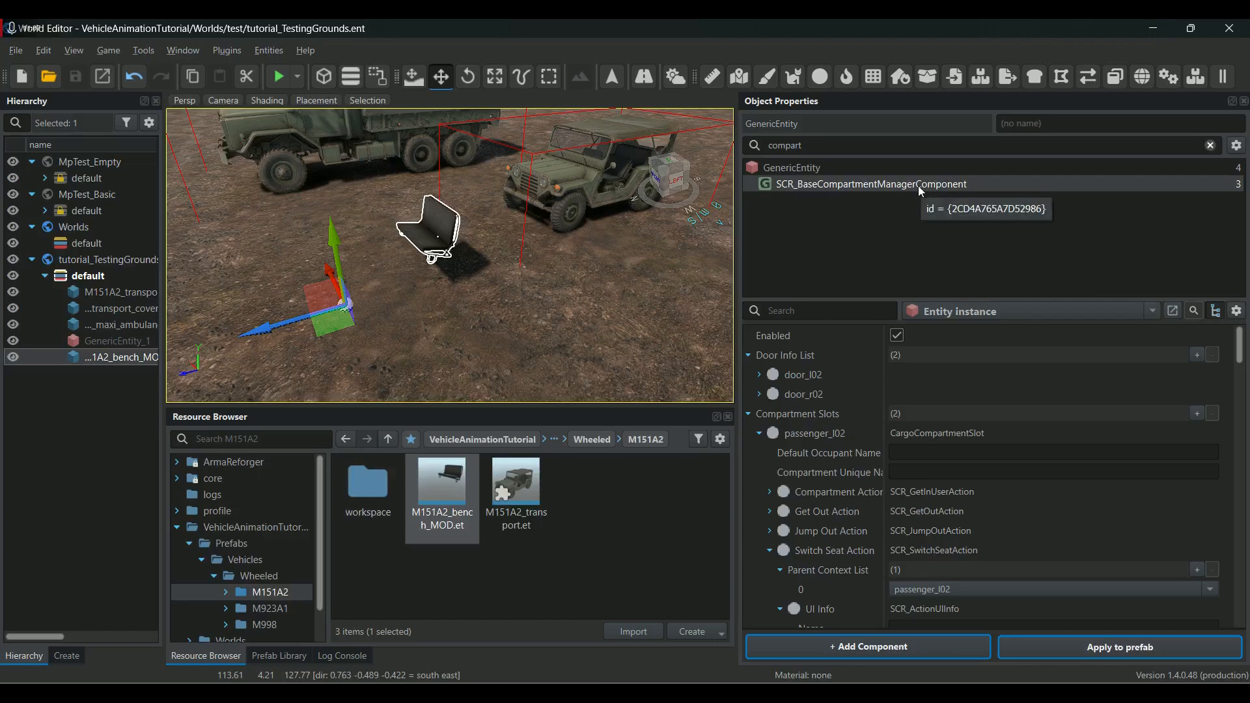
click(1153, 312)
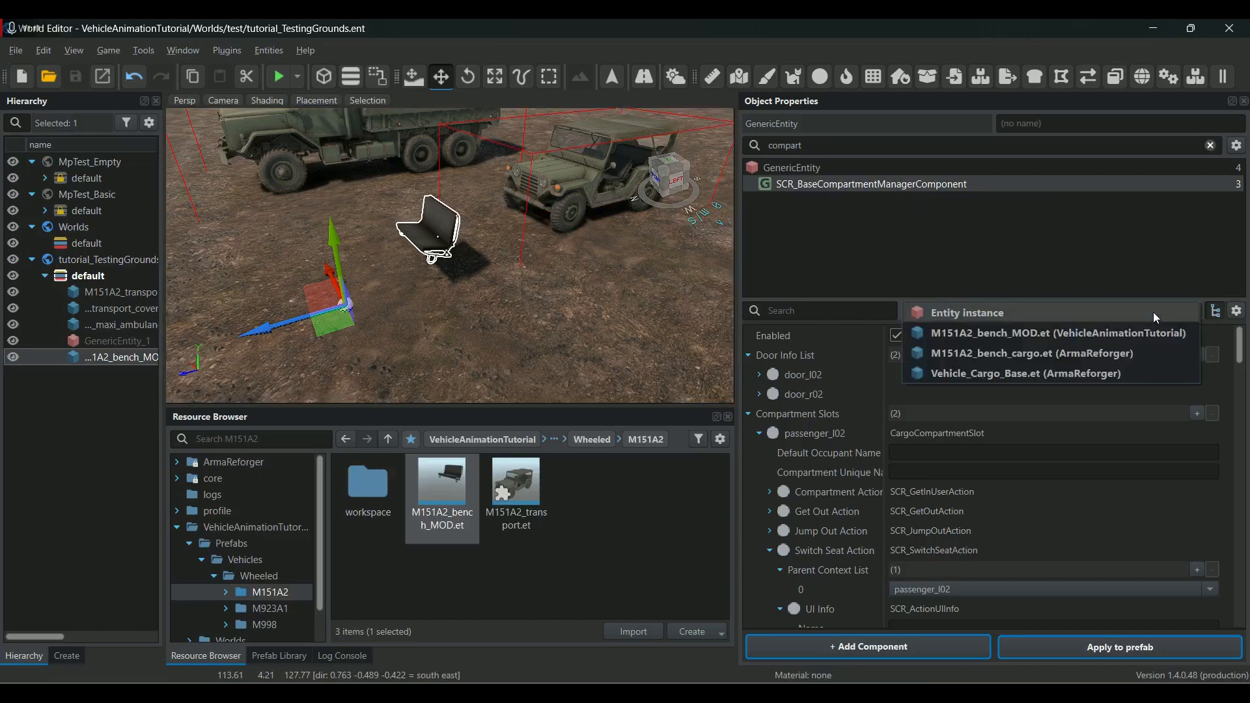
click(1081, 333)
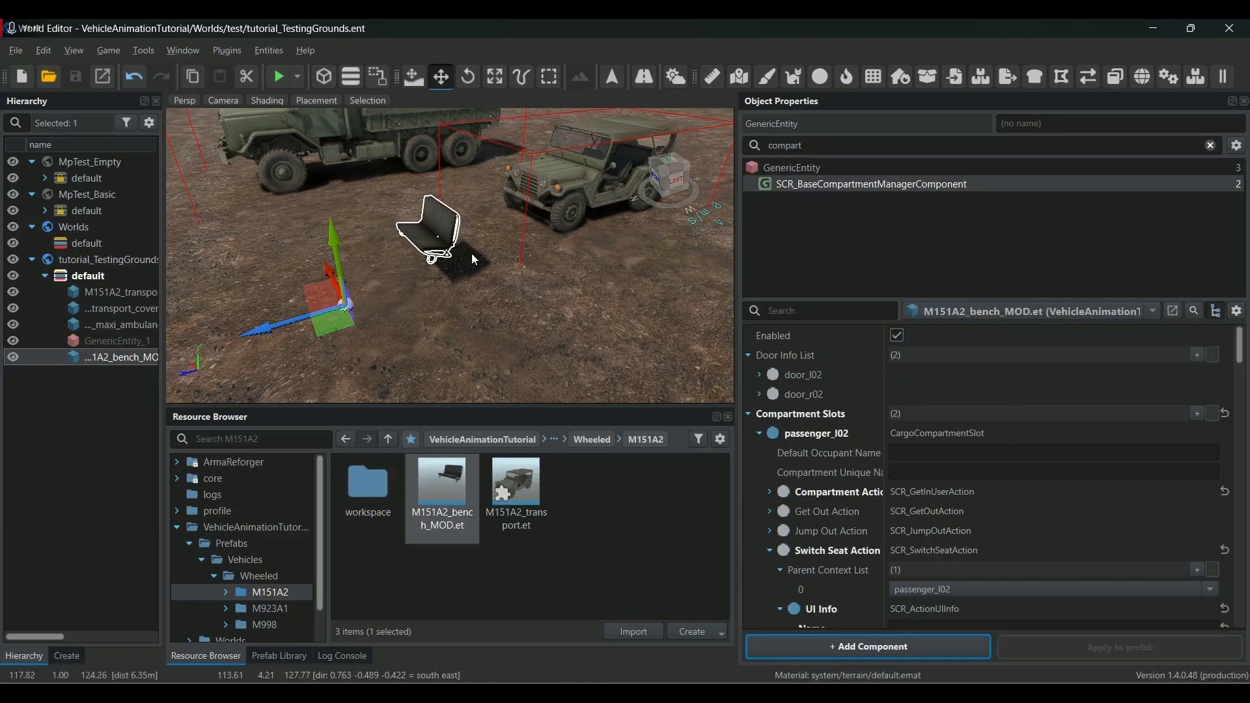
click(759, 433)
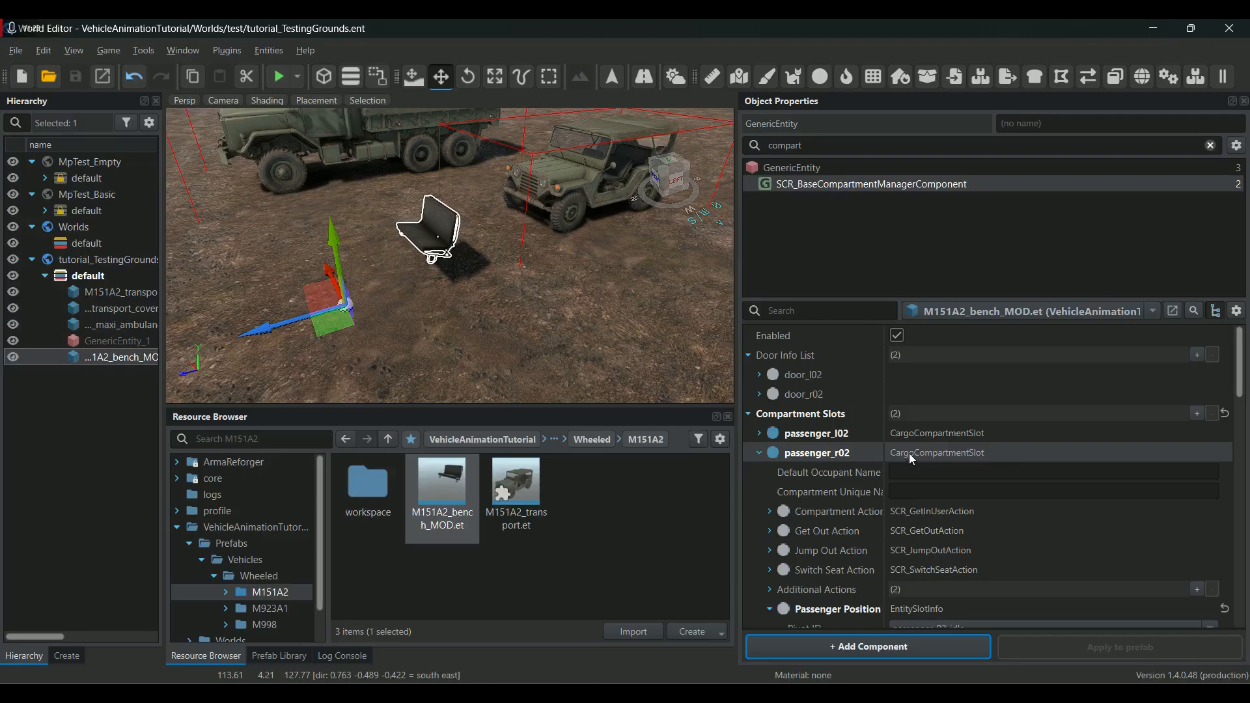
Change the class of the bench's passenger_r02 slot to SCR_PatientCompartmentSlot and save the world.
right_drag(581, 267, 498, 270)
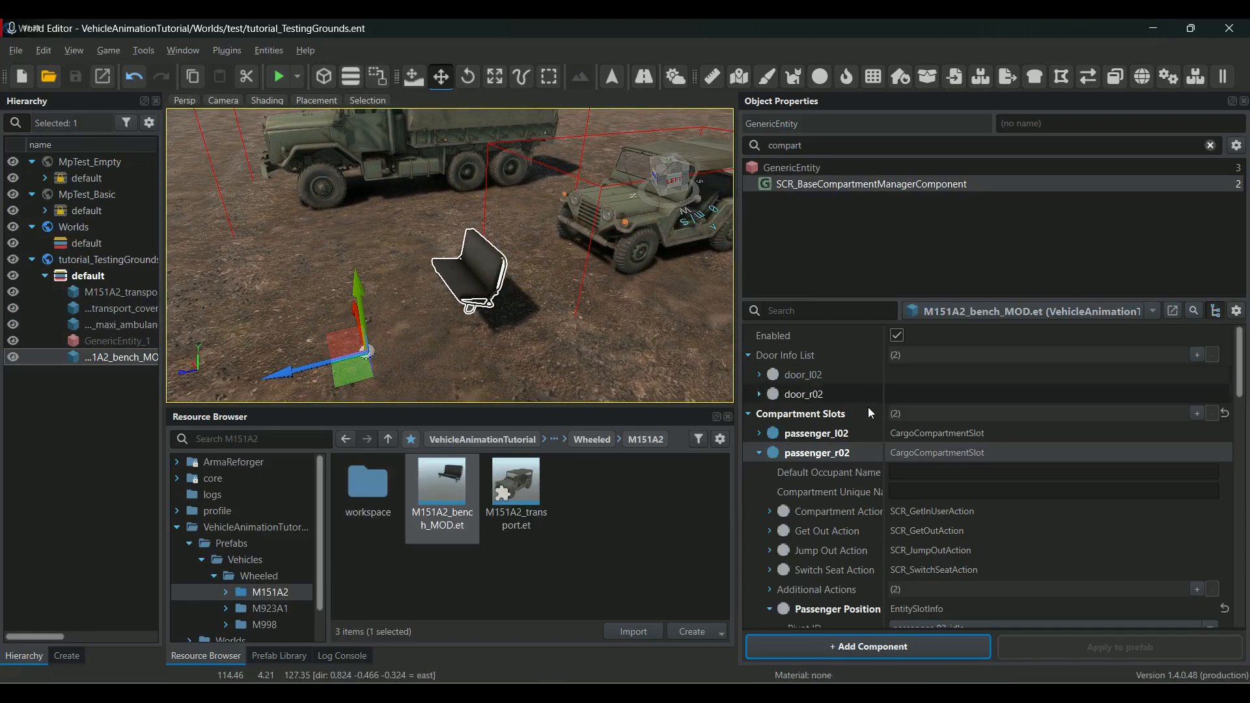
right_click(811, 456)
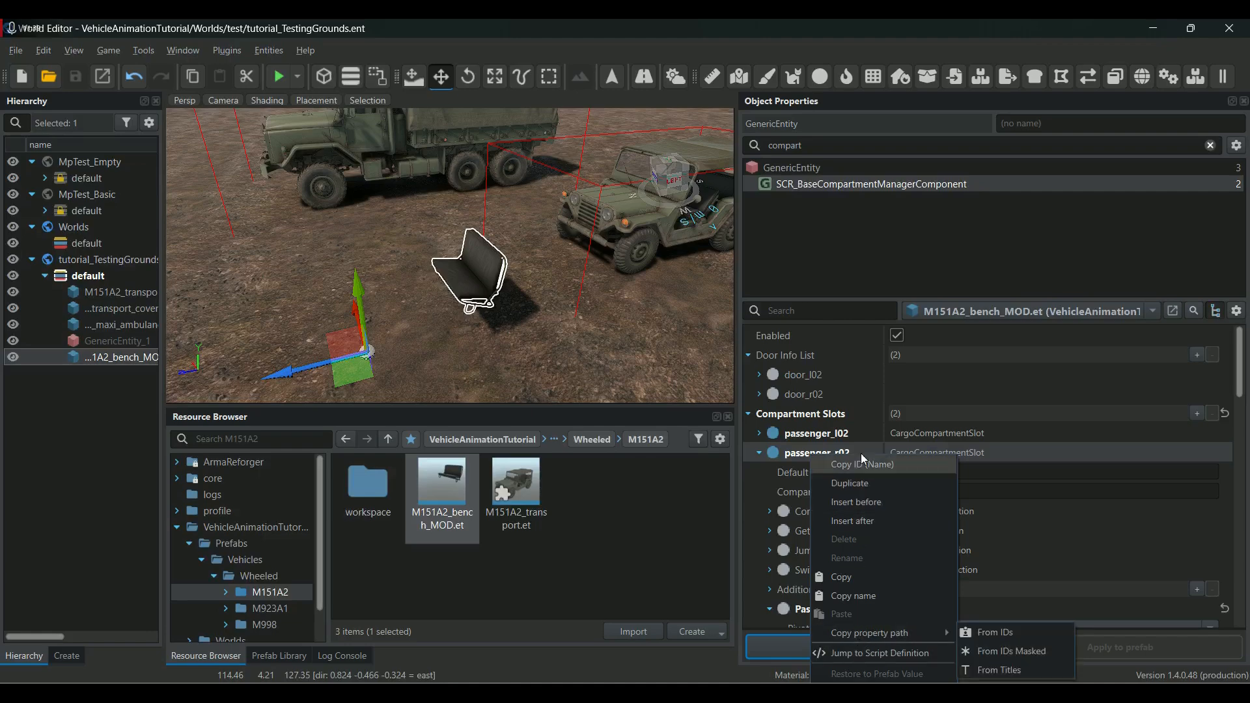
click(803, 449)
right_click(801, 448)
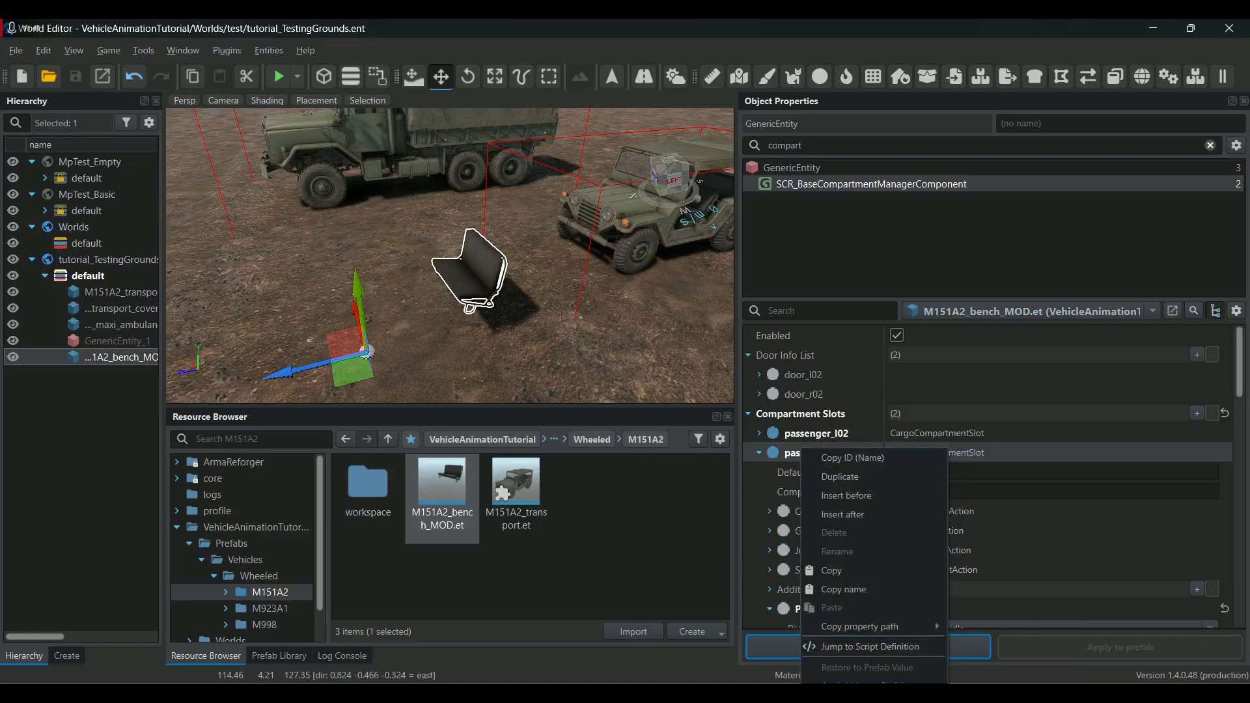
click(868, 681)
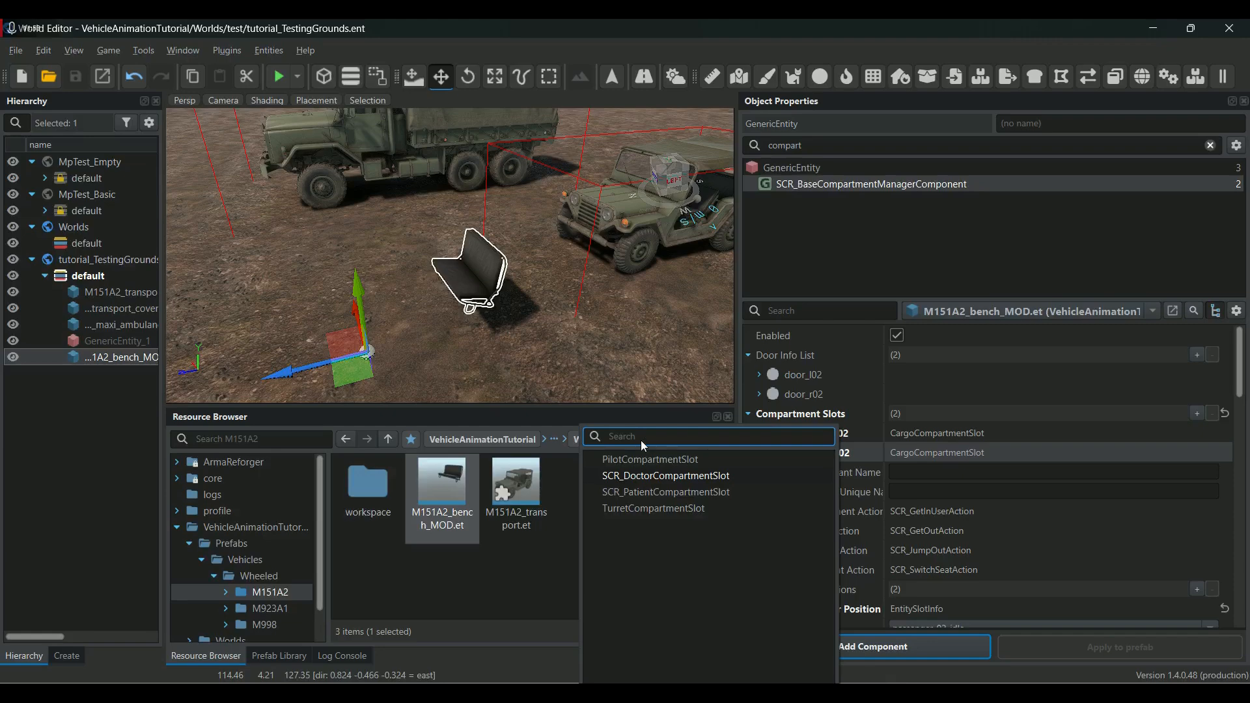
click(663, 493)
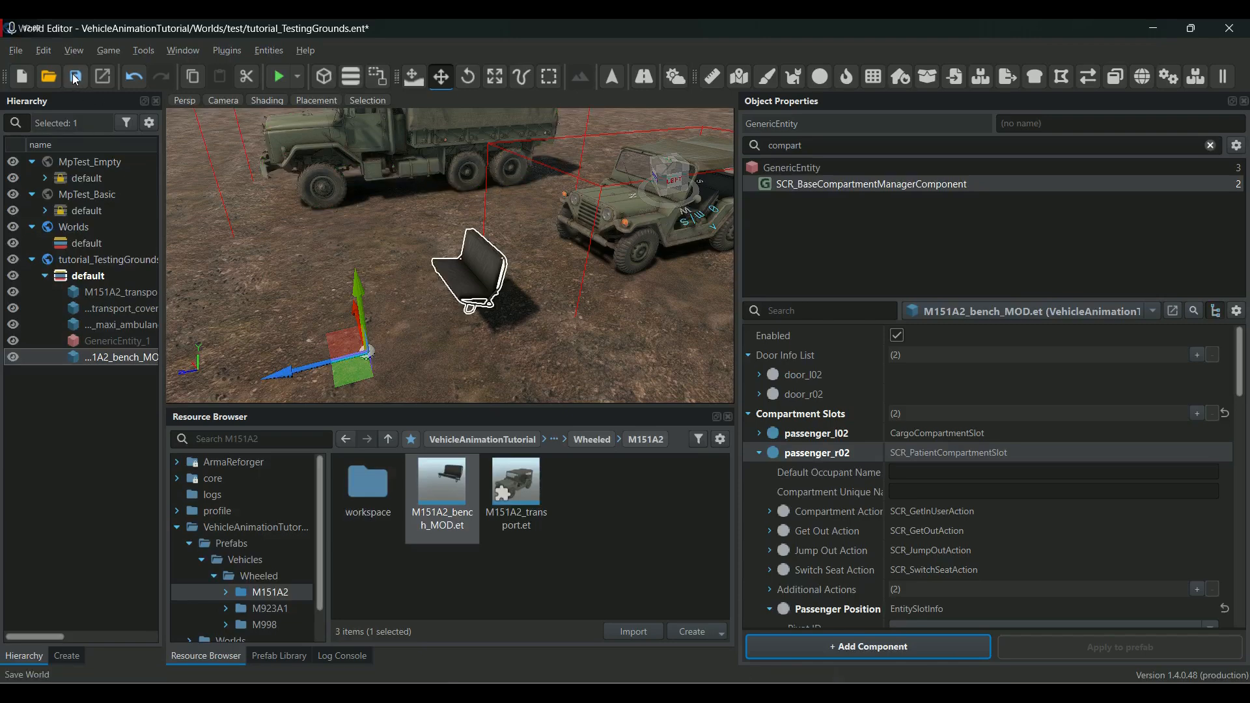
key(ctrl+s)
Select the M151A2 jeep, show its compartment manager at the mod's M151A2_transport.et prefab level, and expand passenger_r01.
right_drag(459, 287, 538, 157)
right_drag(444, 248, 380, 247)
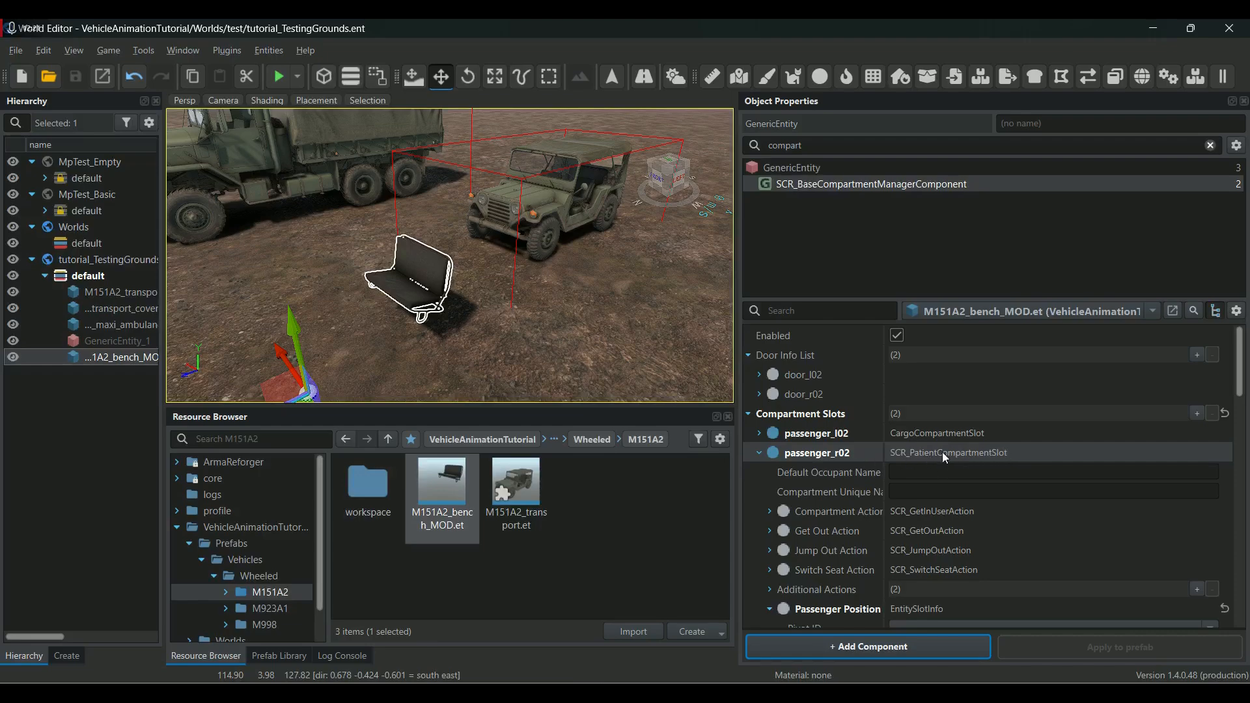
right_drag(412, 306, 474, 307)
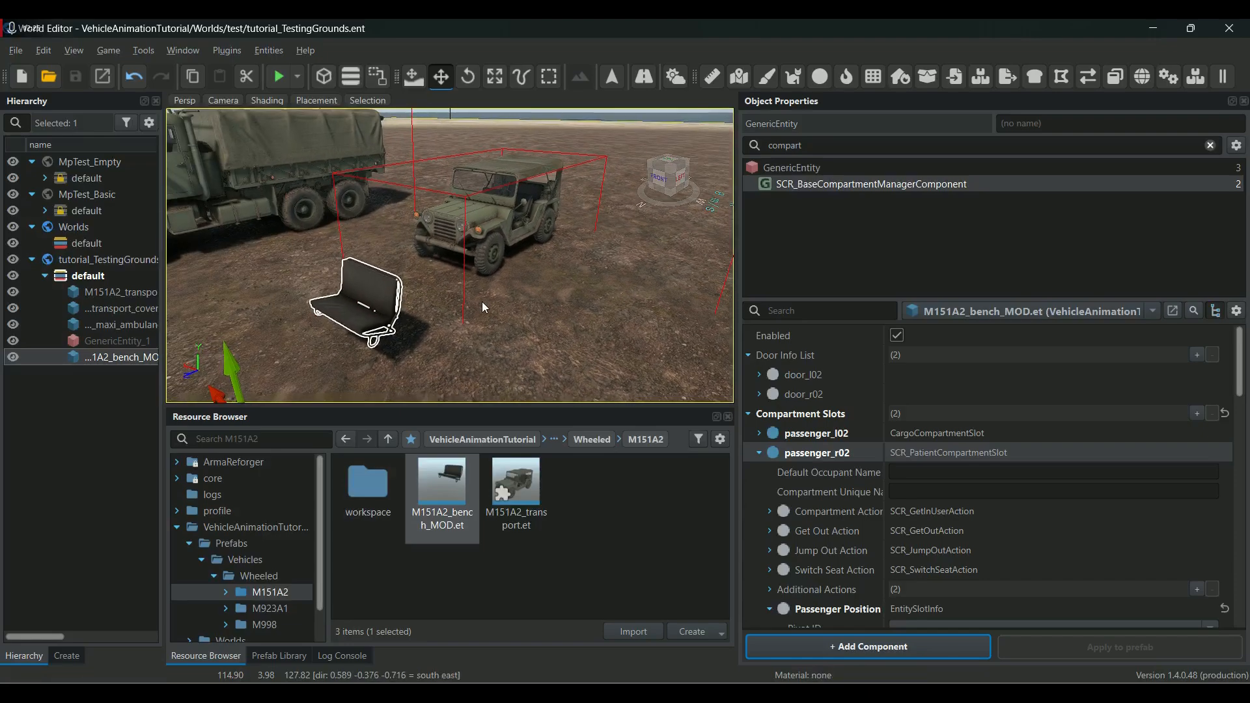
mouse_move(591, 268)
right_down()
mouse_move(612, 257)
mouse_move(584, 276)
right_up()
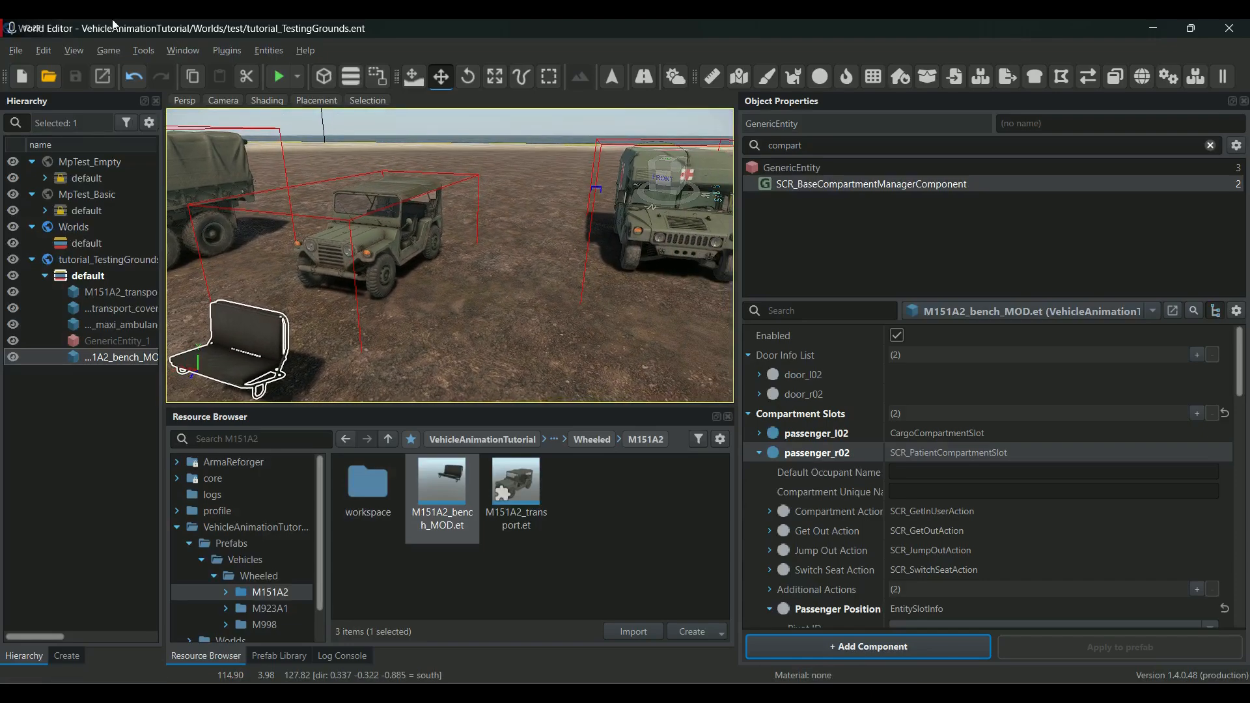
right_drag(528, 313, 249, 275)
right_drag(451, 294, 399, 261)
click(398, 261)
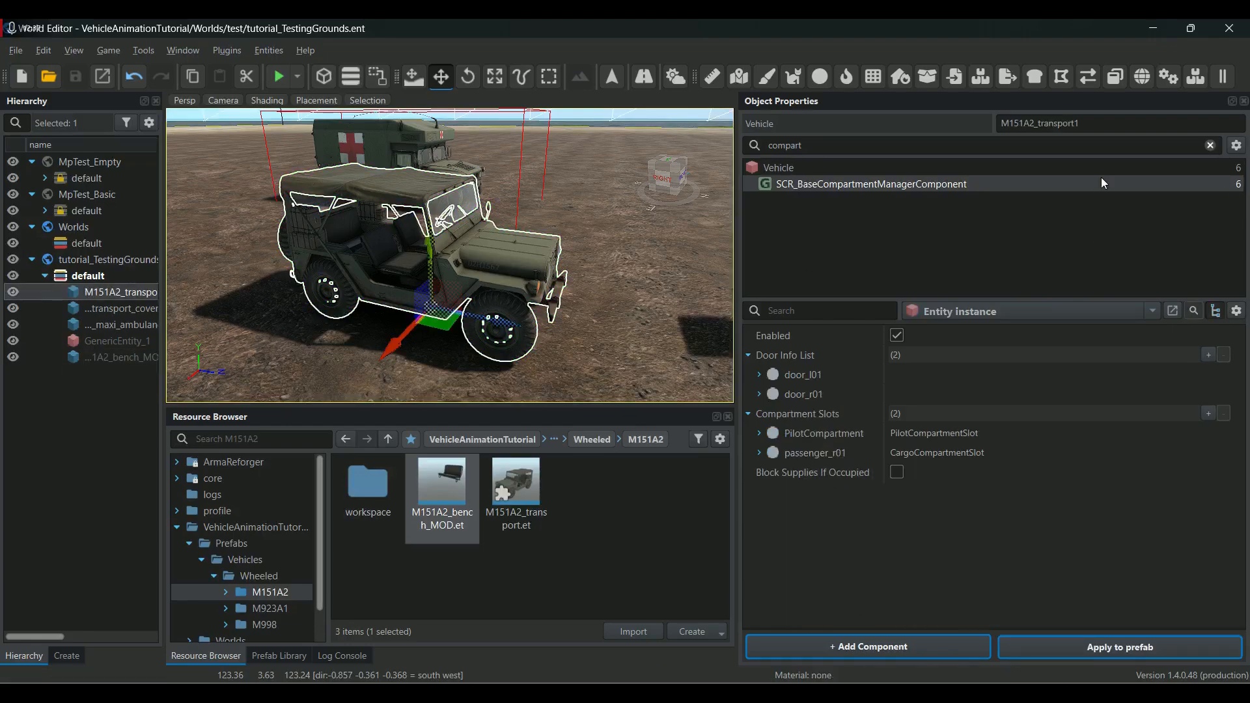
right_drag(369, 256, 405, 251)
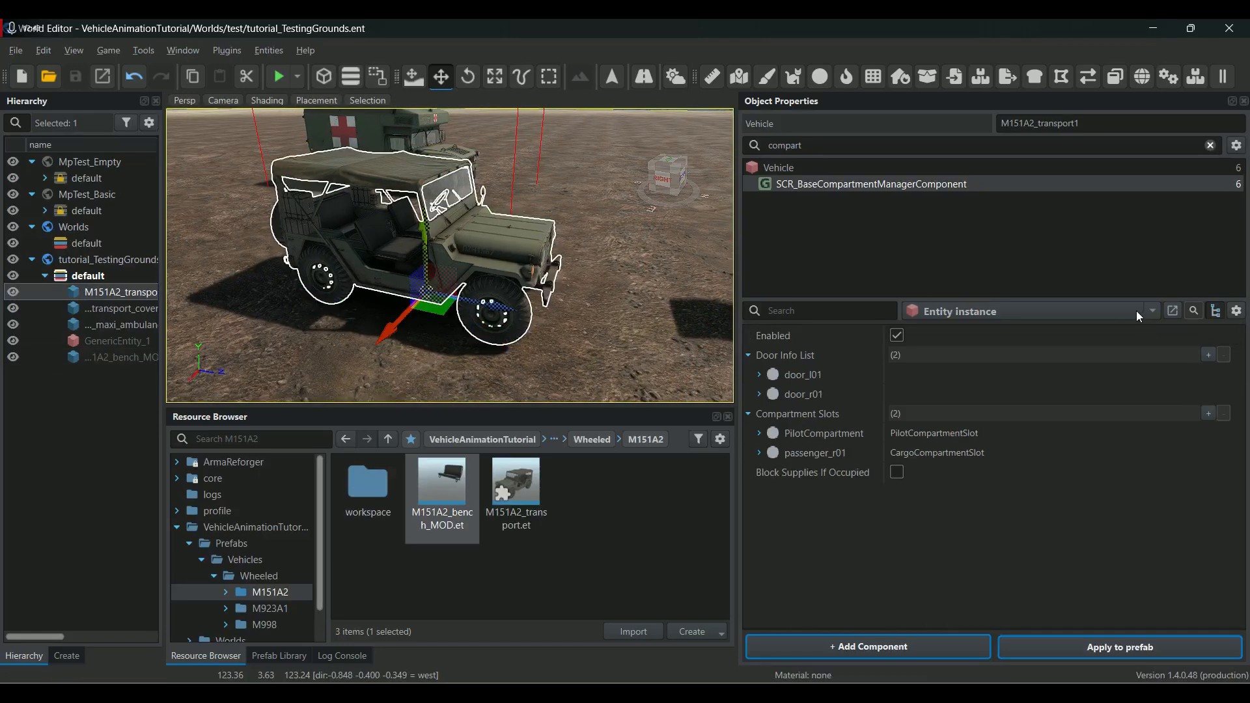
click(1154, 311)
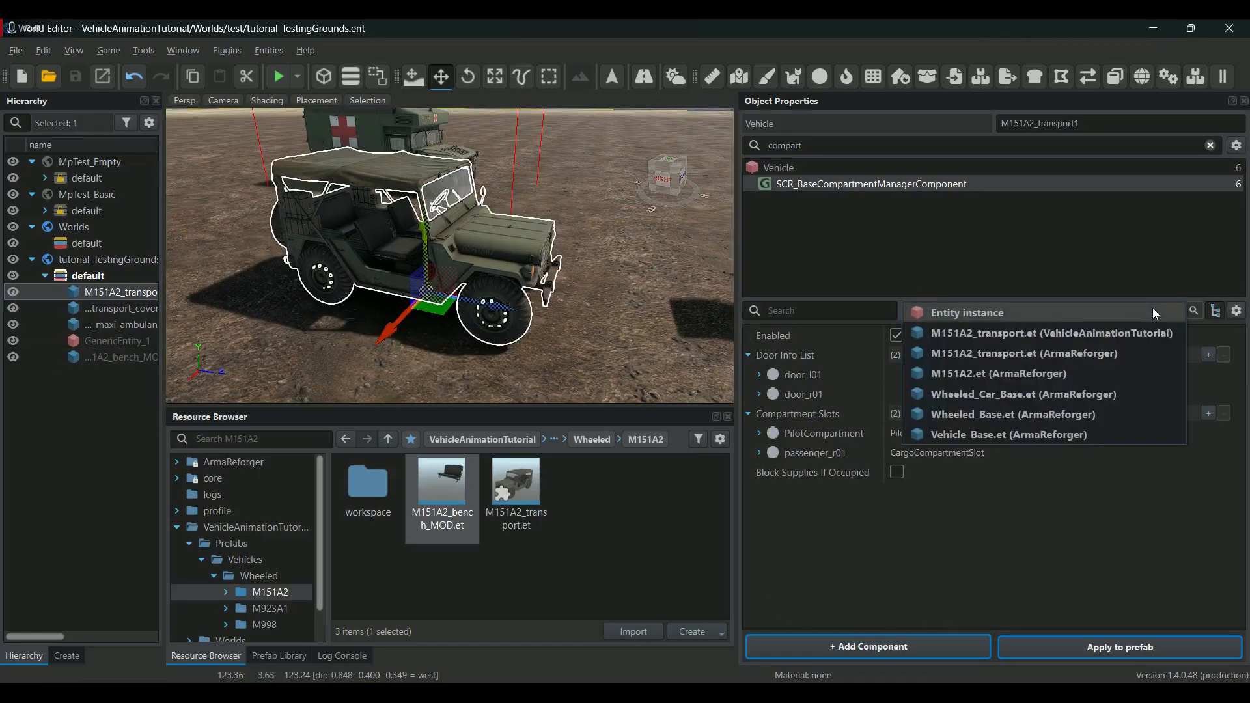
click(1065, 329)
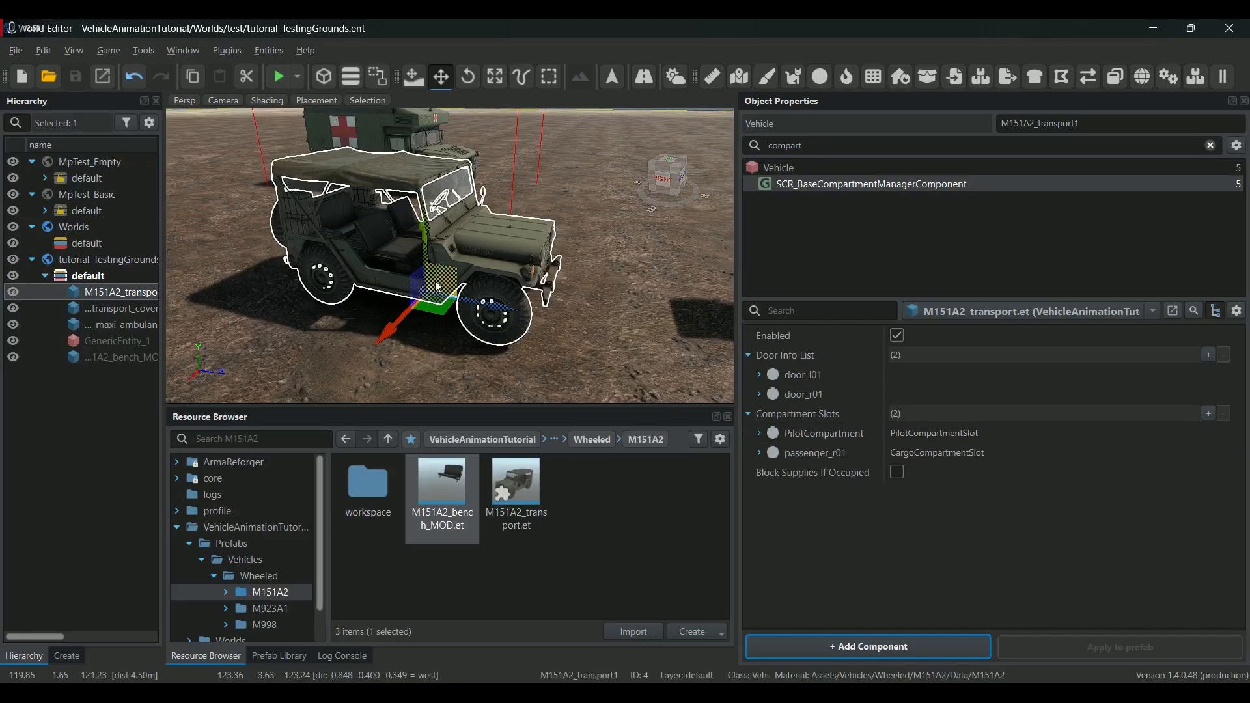
right_drag(479, 317, 428, 288)
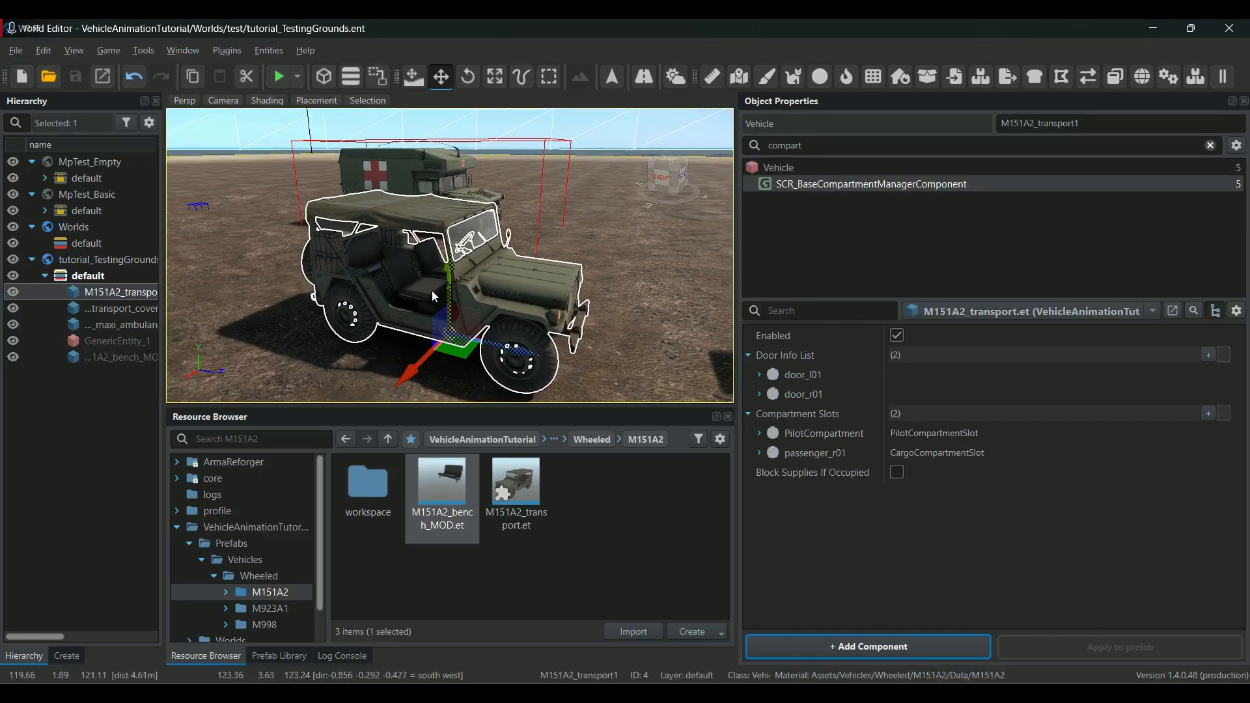
click(759, 453)
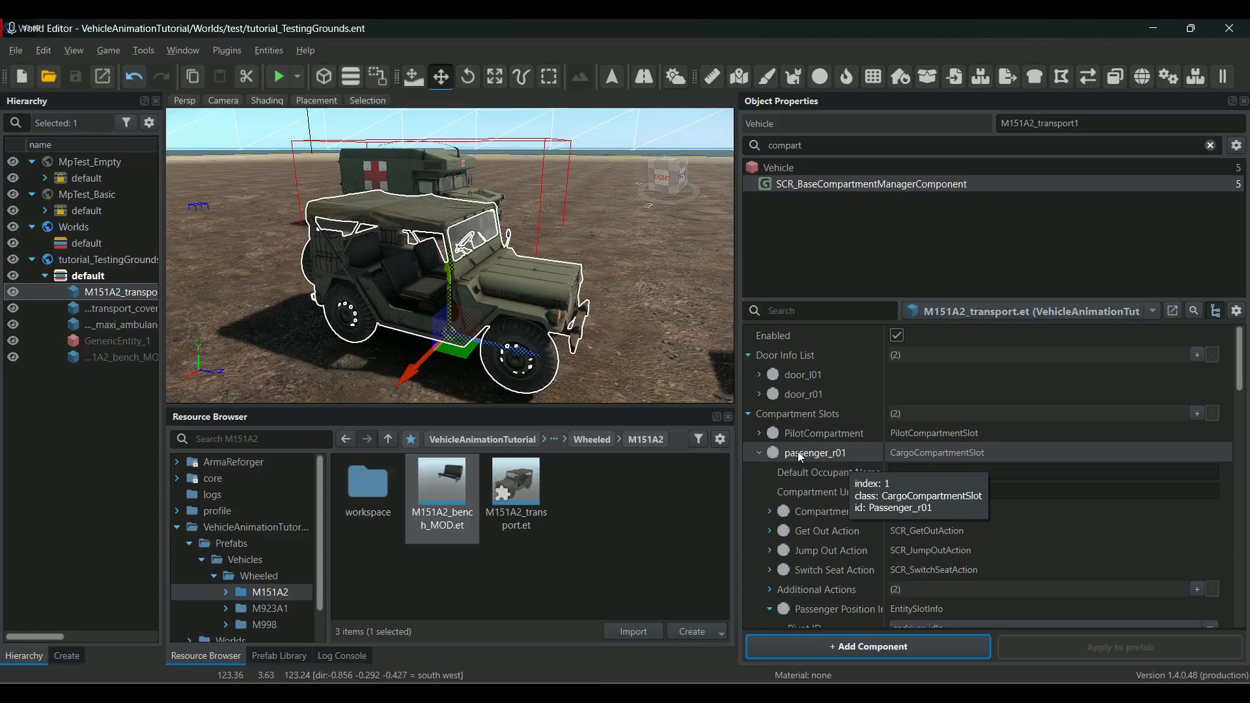
Switch to the Animation Editor with the player animation sets, inspect the CoDriver node's start condition, and return to the World Editor.
mouse_move(899, 691)
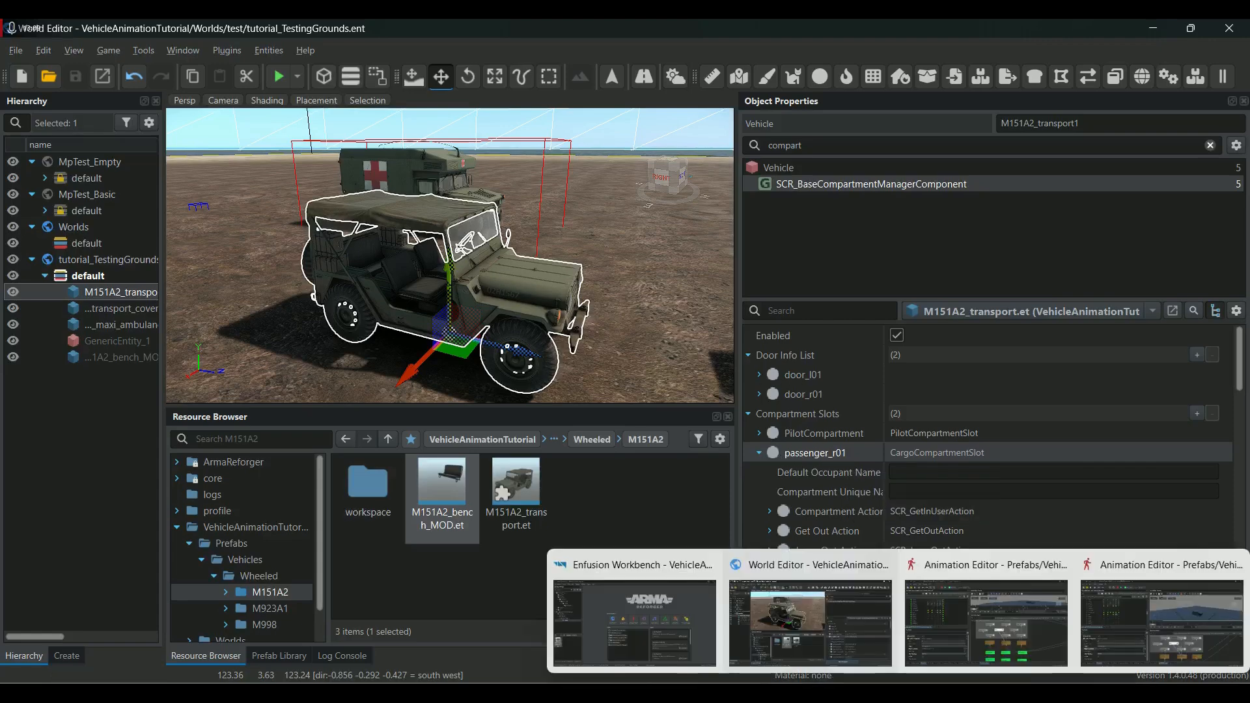
click(1133, 573)
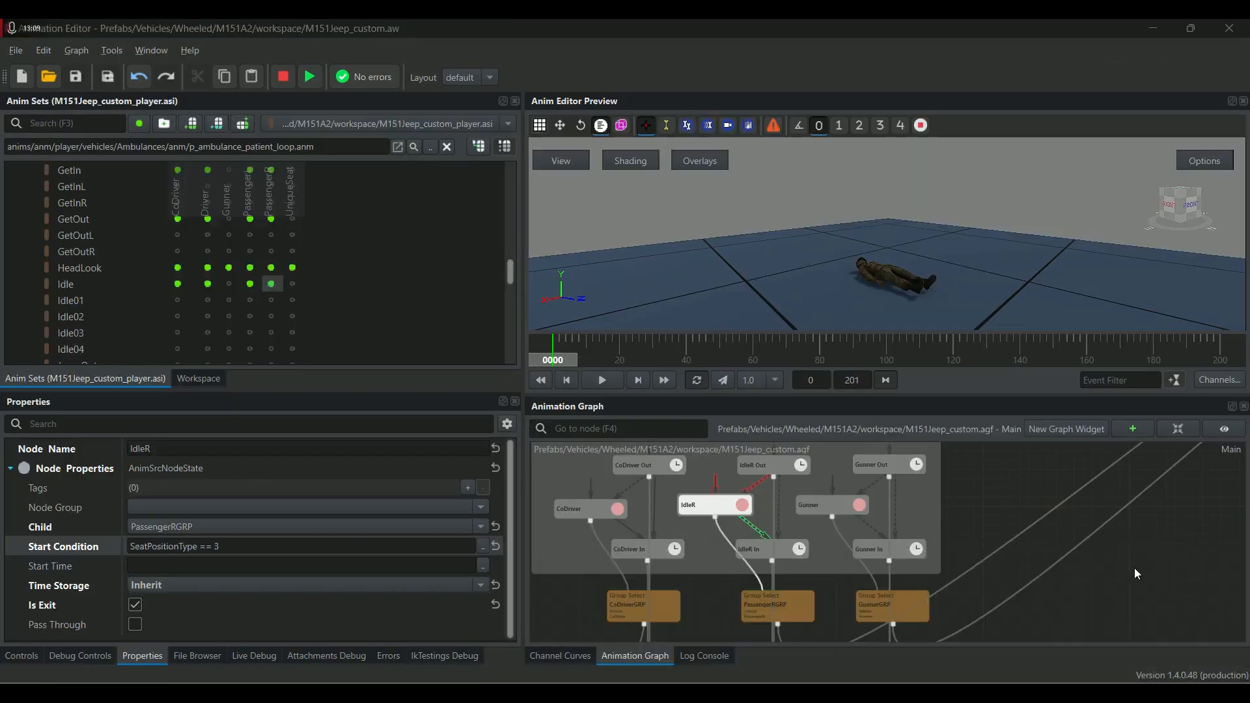
click(575, 512)
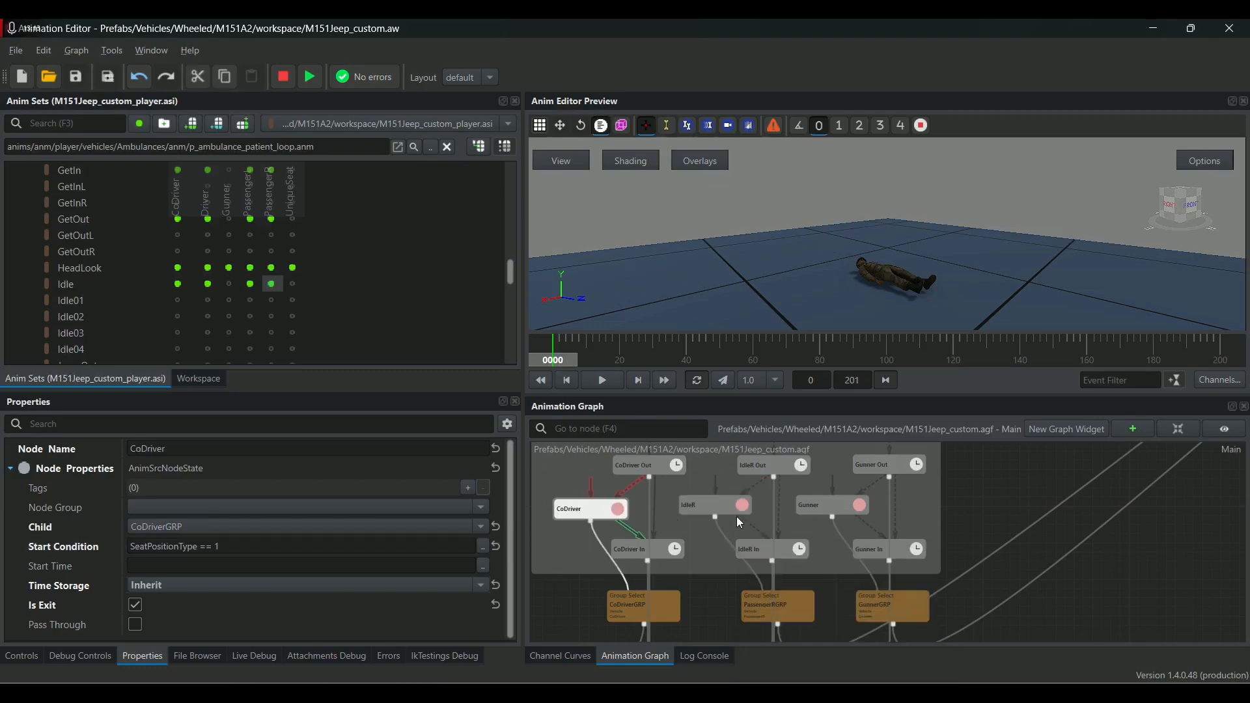
mouse_move(899, 692)
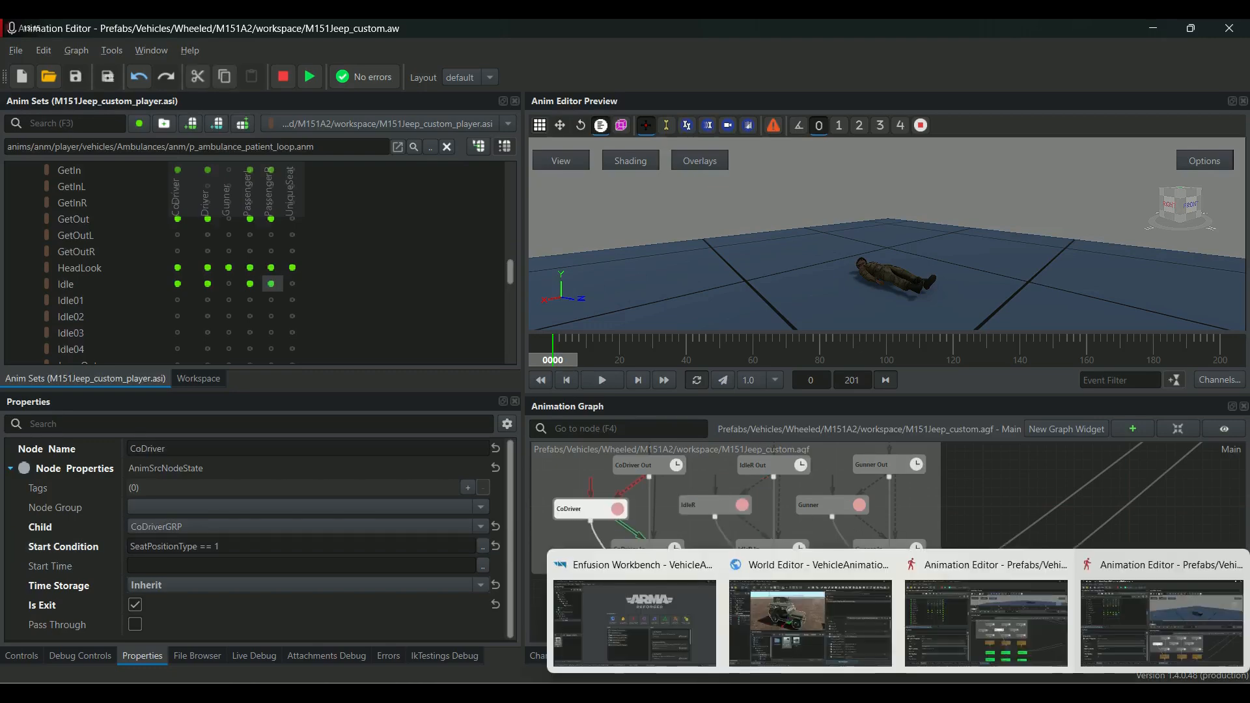
click(792, 568)
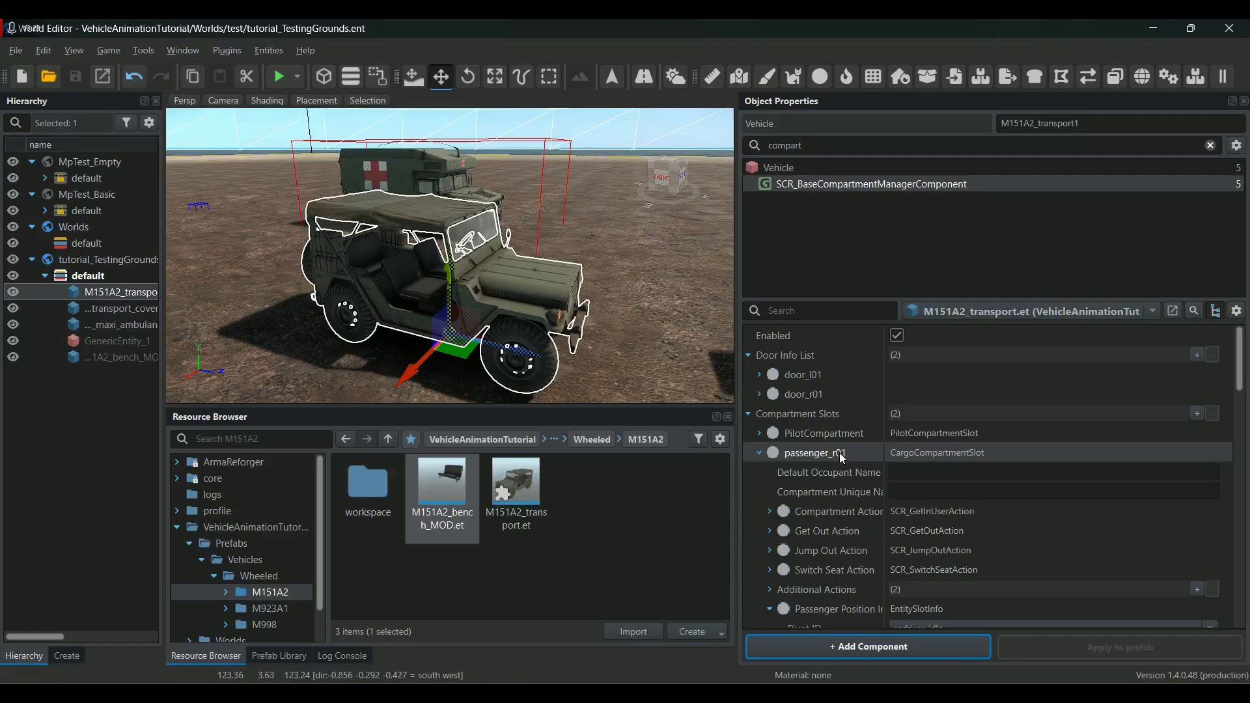
Change the class of the jeep's passenger_r01 compartment slot to SCR_DoctorCompartmentSlot.
right_click(816, 452)
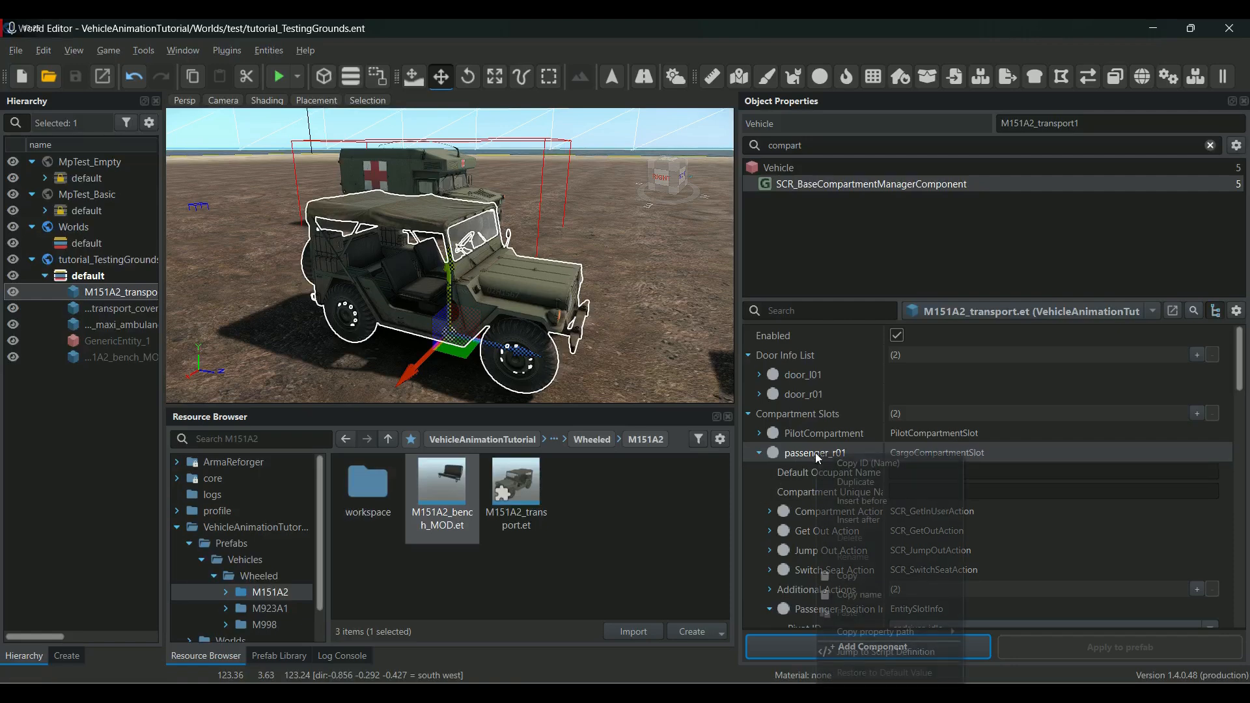
click(938, 452)
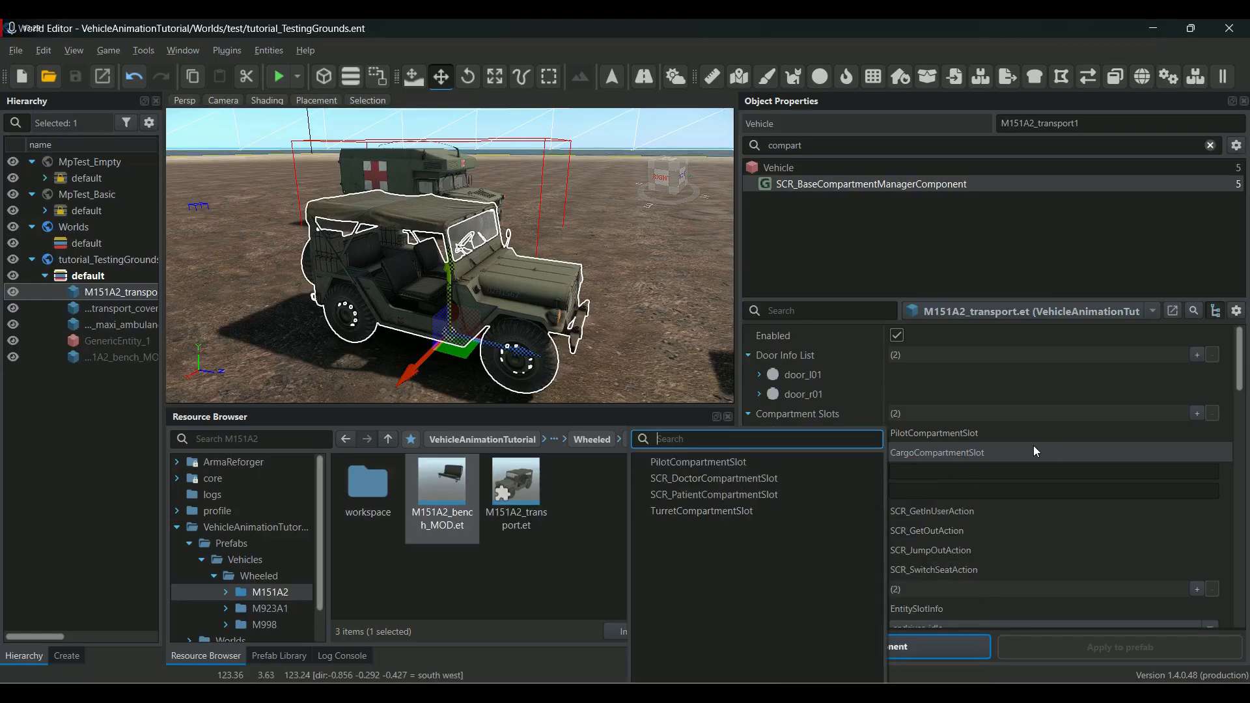
click(969, 455)
right_click(812, 461)
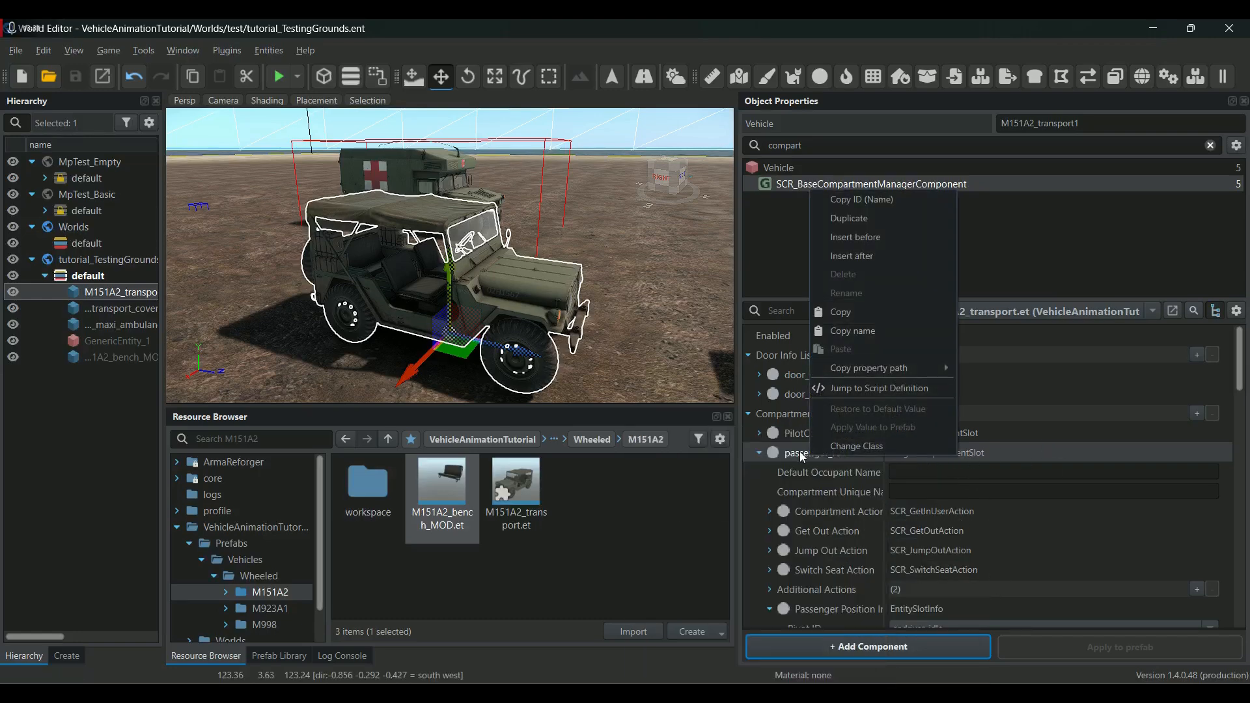
click(847, 445)
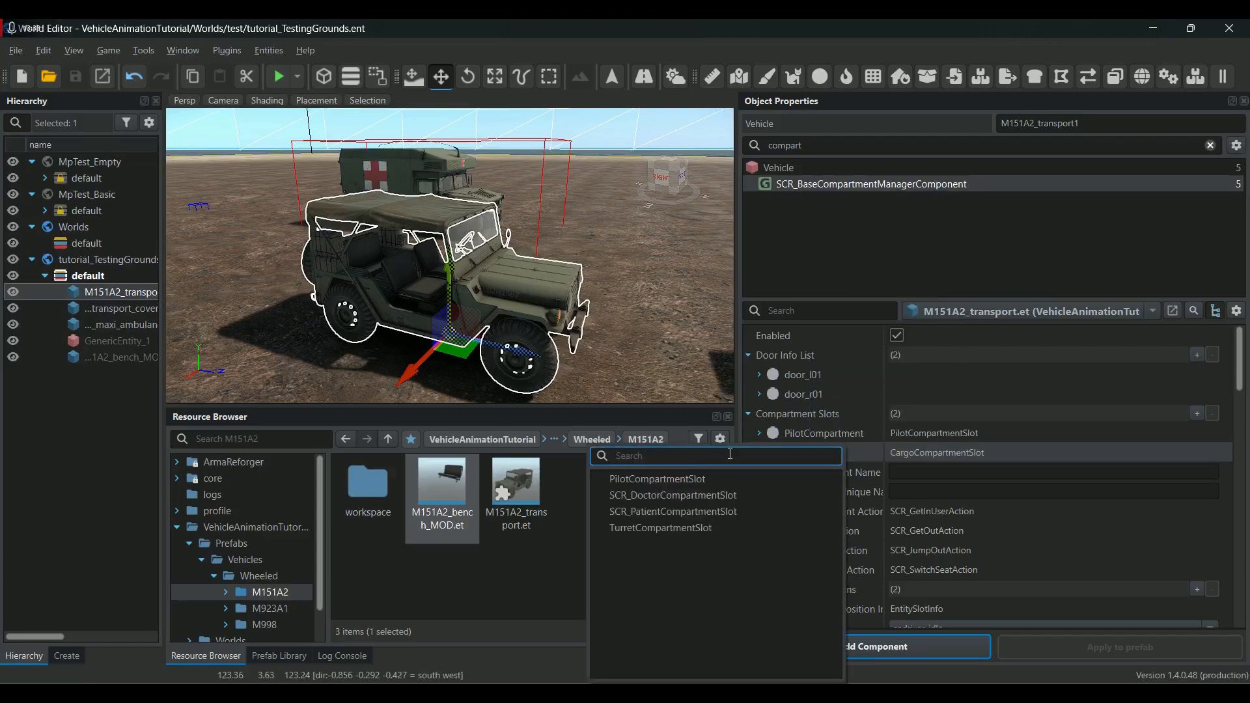
click(662, 497)
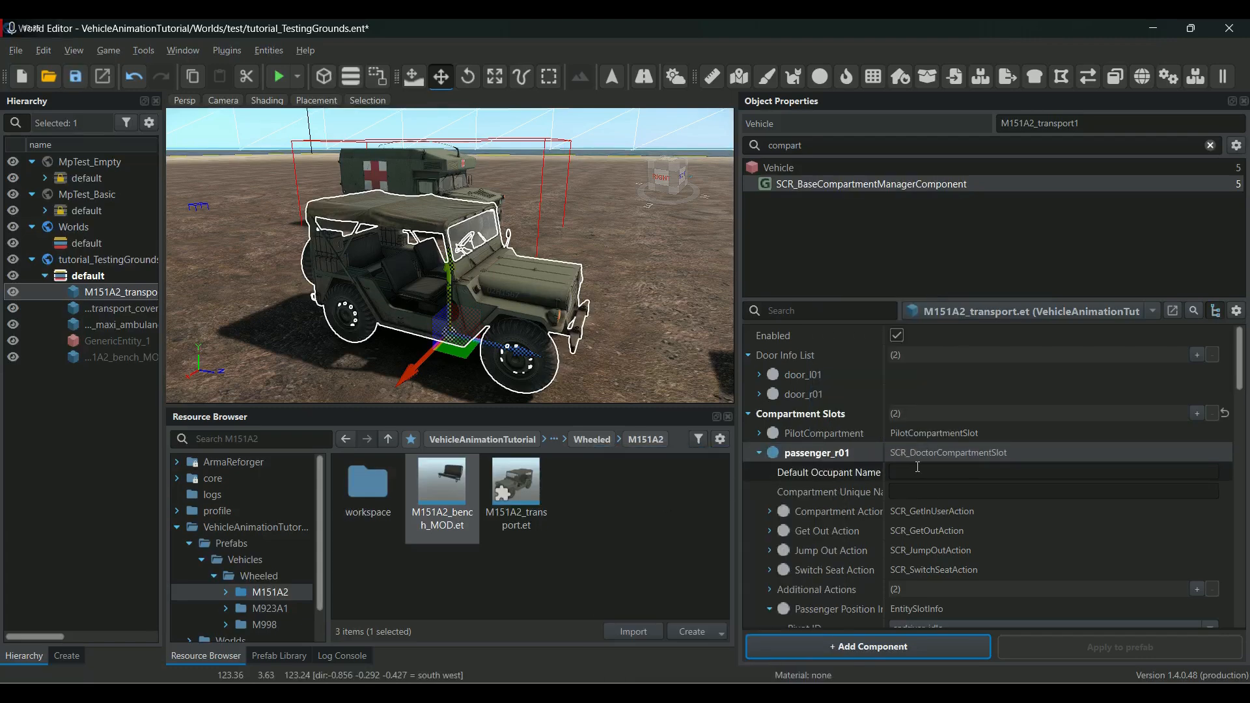
Save the world and reload tutorial_TestingGrounds.ent.
click(76, 77)
right_drag(404, 267, 632, 297)
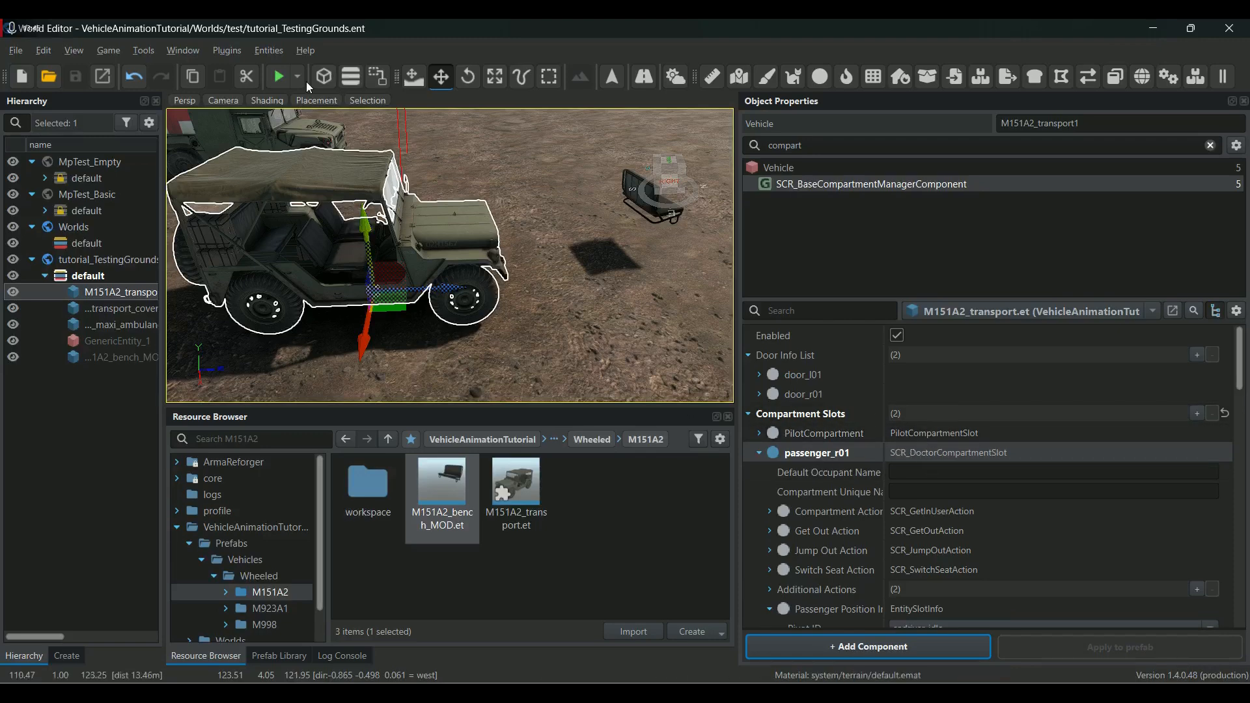
click(49, 74)
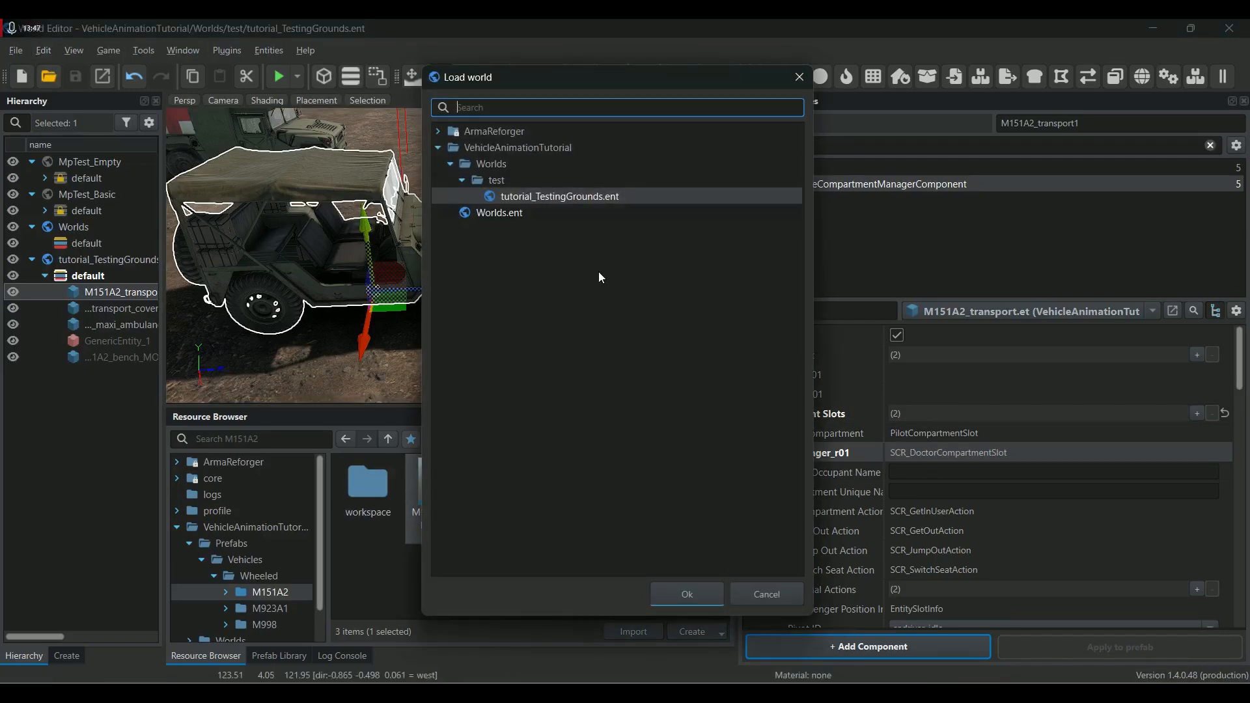
click(671, 598)
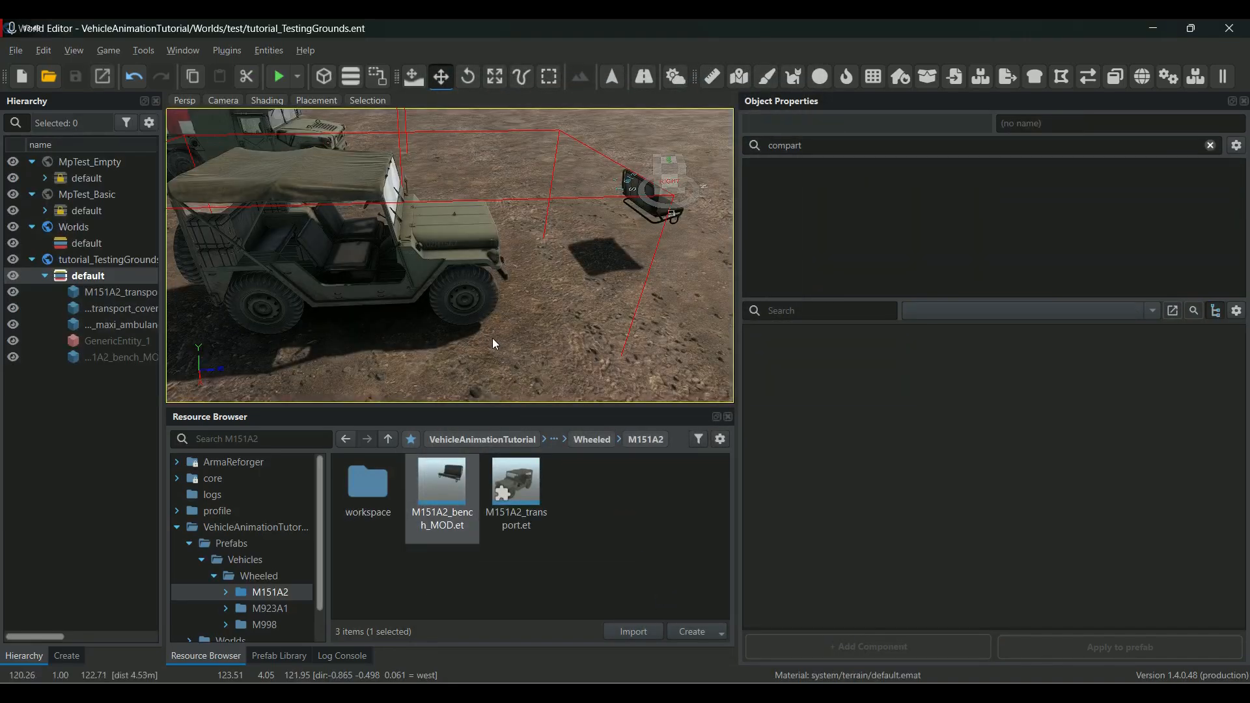
Select the M151A2 jeep and display the offset handle of passenger_r01's Passenger Position Info to examine where the codriver_idle pivot sits.
scroll(492, 338, down, 2)
scroll(348, 252, down, 1)
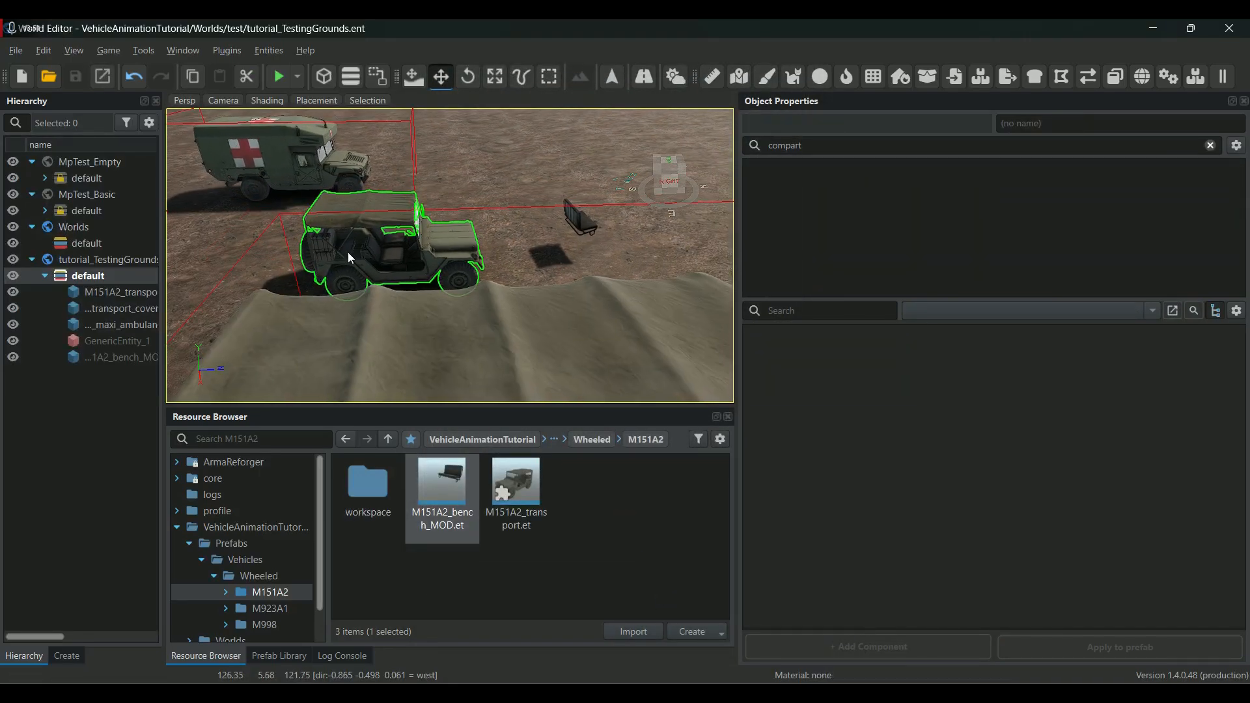
click(357, 256)
key(w)
right_drag(357, 255, 521, 260)
key(a)
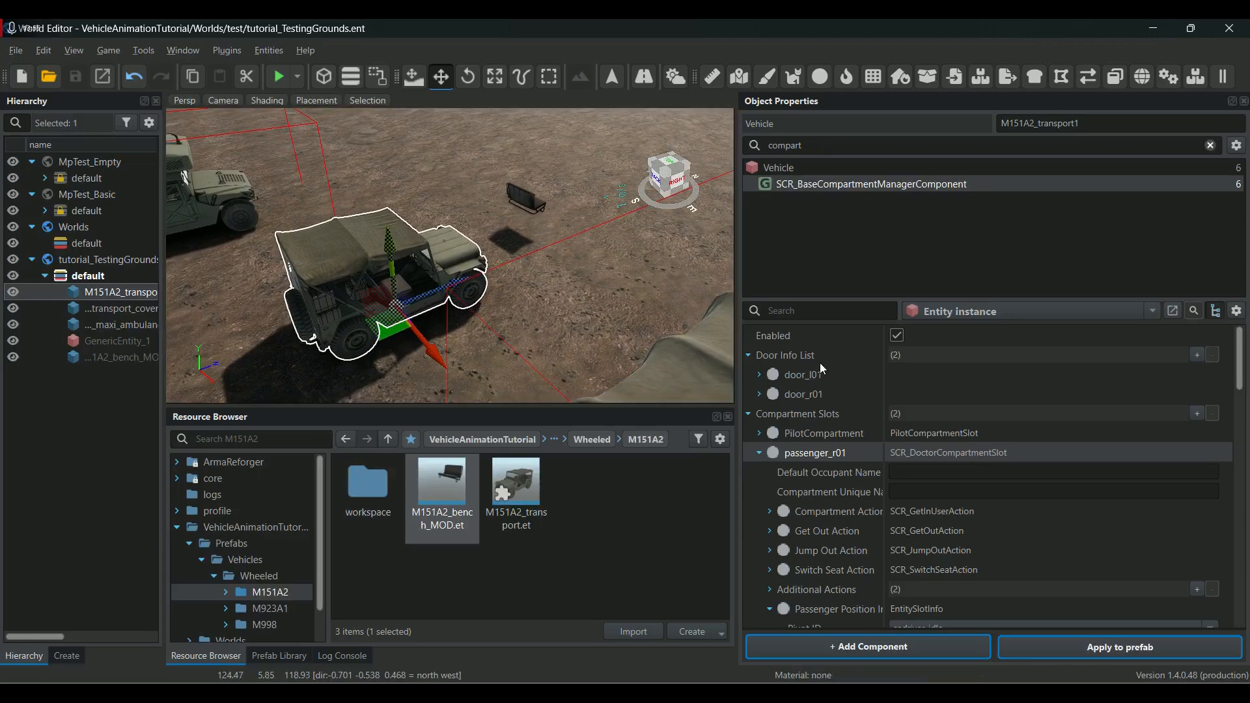
scroll(827, 511, down, 3)
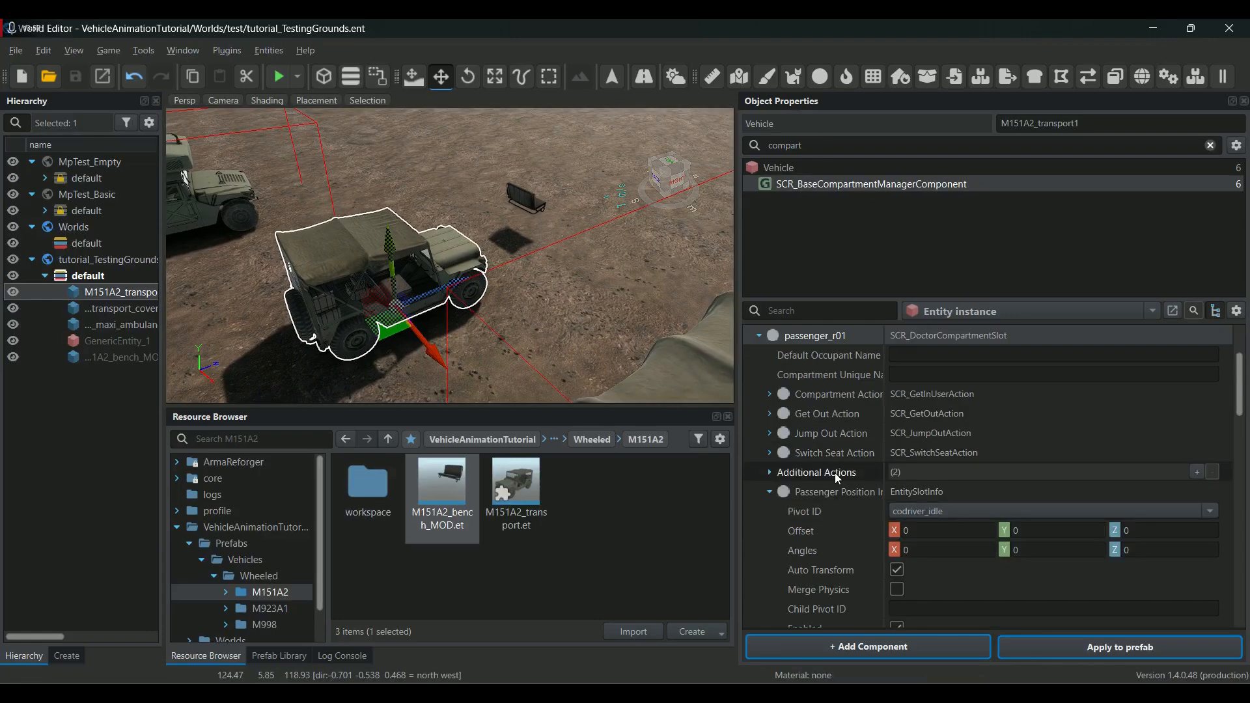
click(1065, 531)
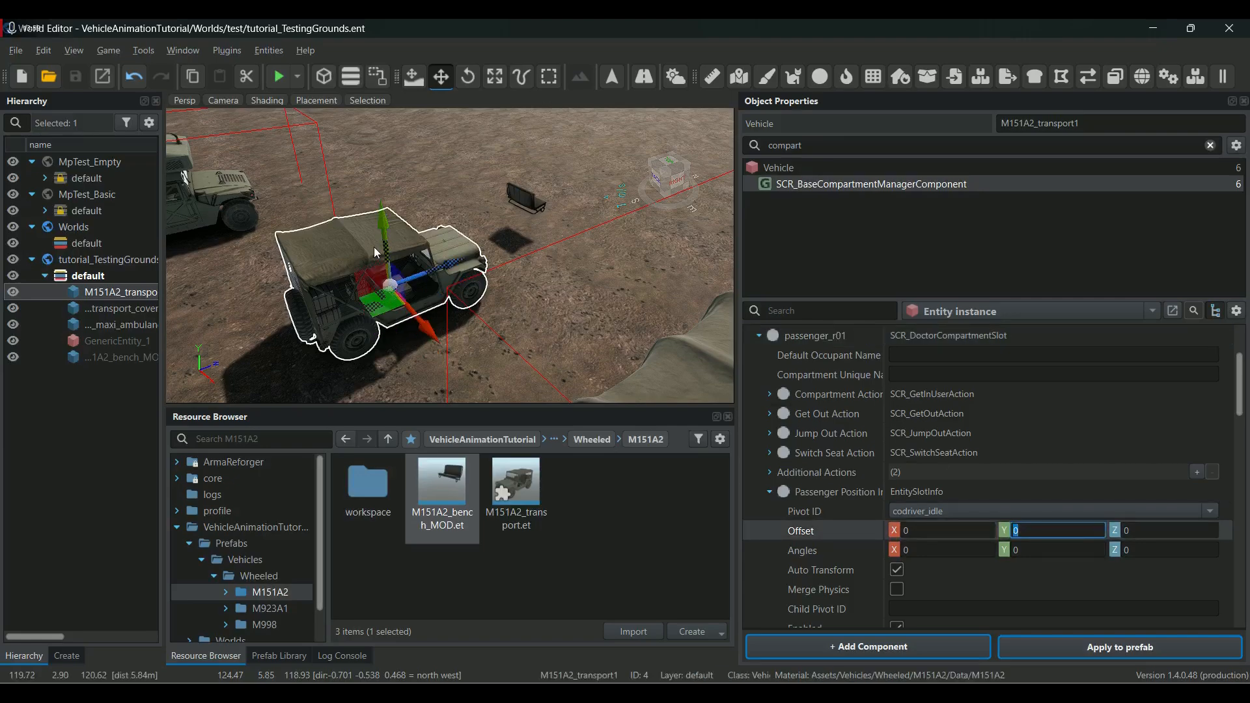
scroll(381, 252, up, 5)
scroll(404, 310, down, 5)
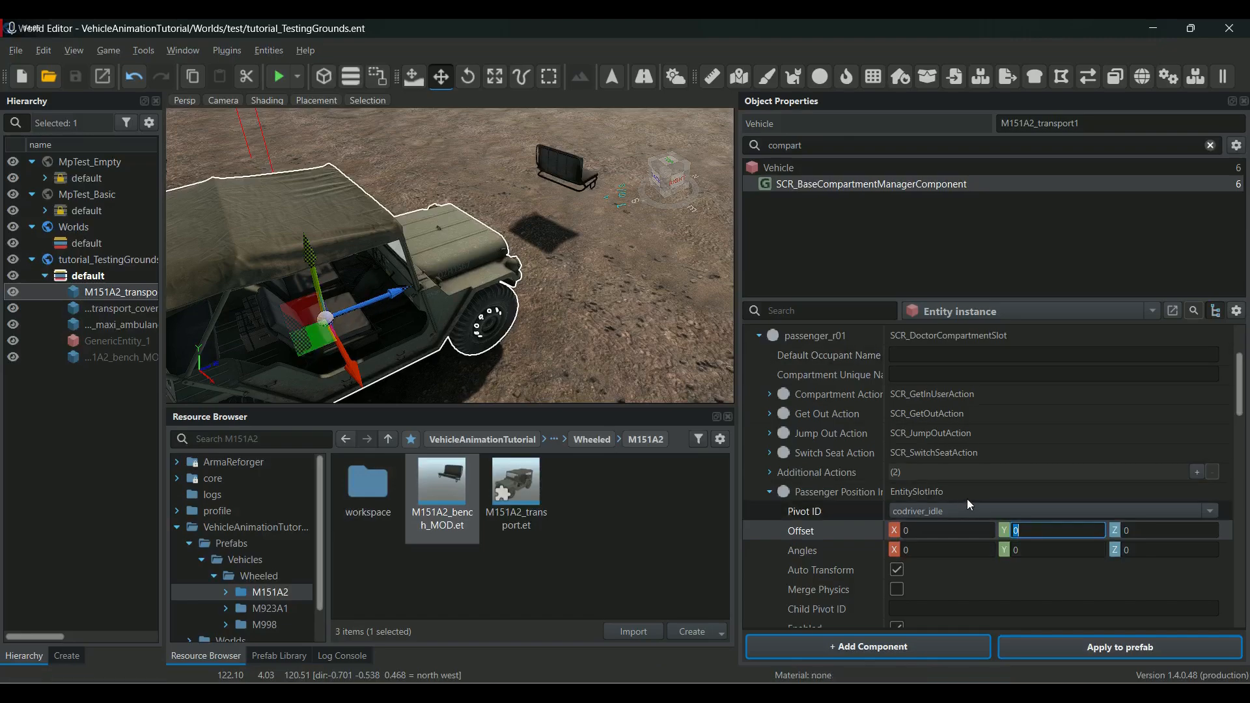
right_drag(430, 306, 399, 247)
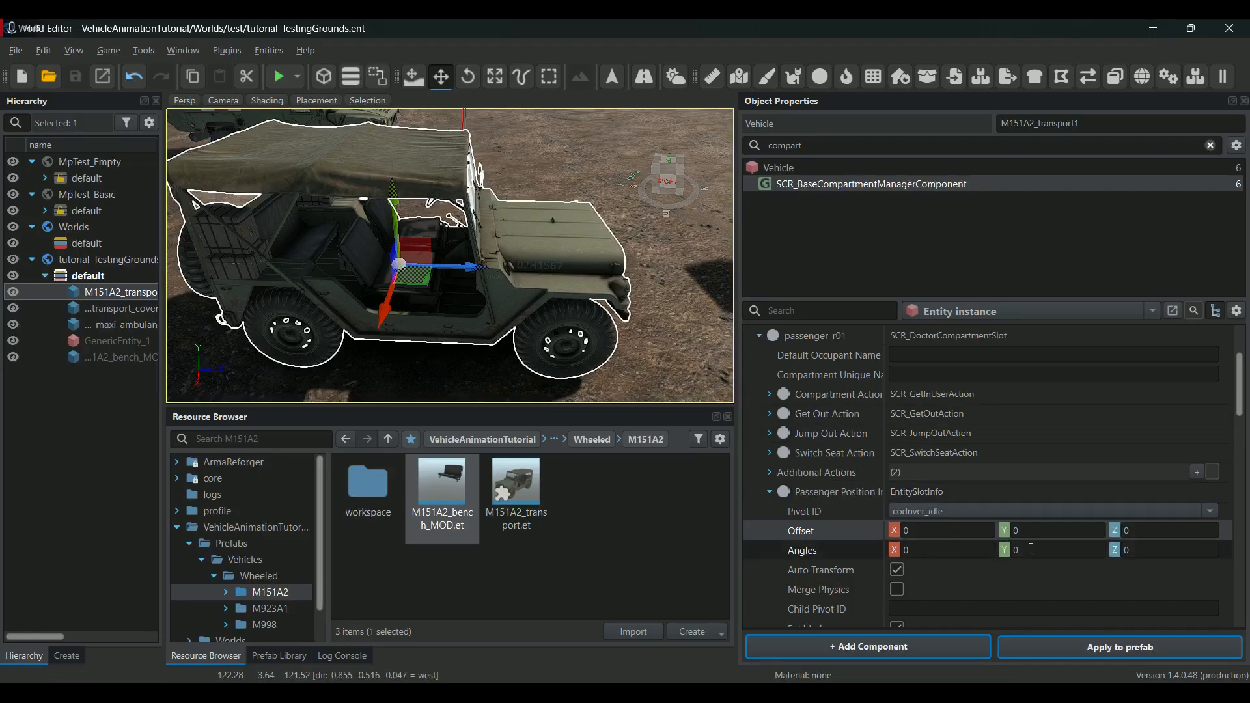
Show the rotation handle for passenger_r01's position angles and rotate the seat position to a Y angle of -90.
key(e)
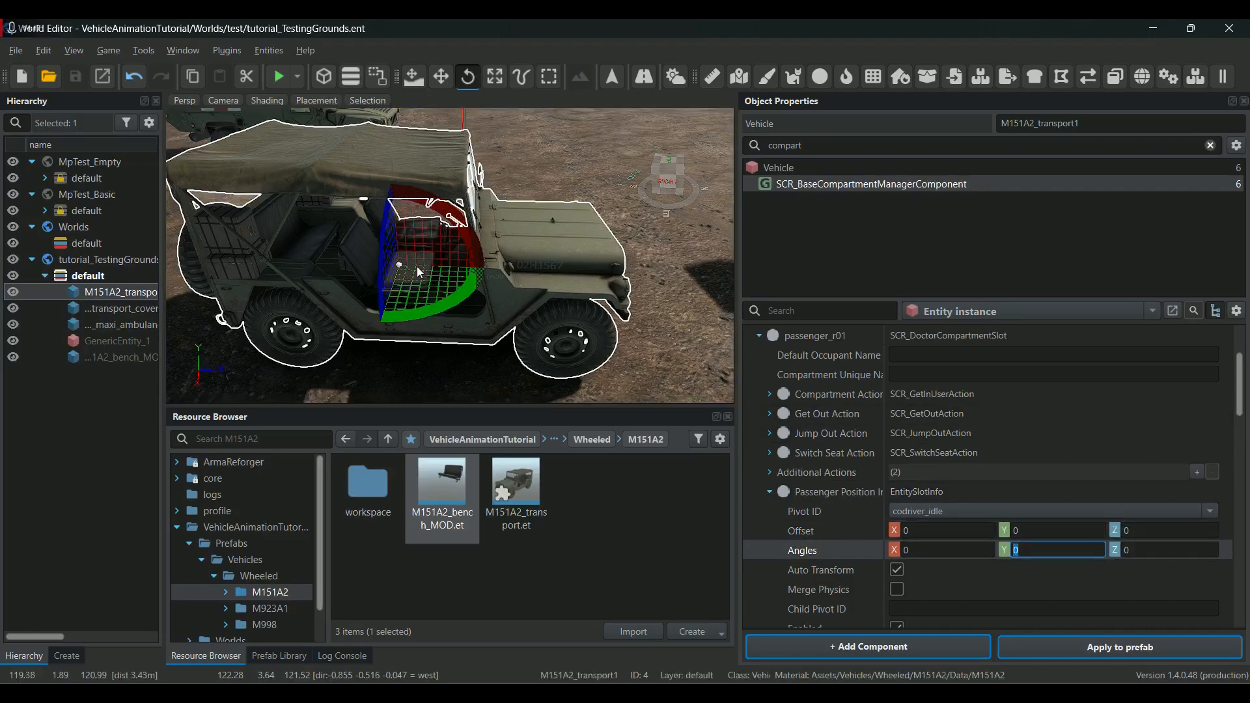
right_drag(417, 296, 575, 310)
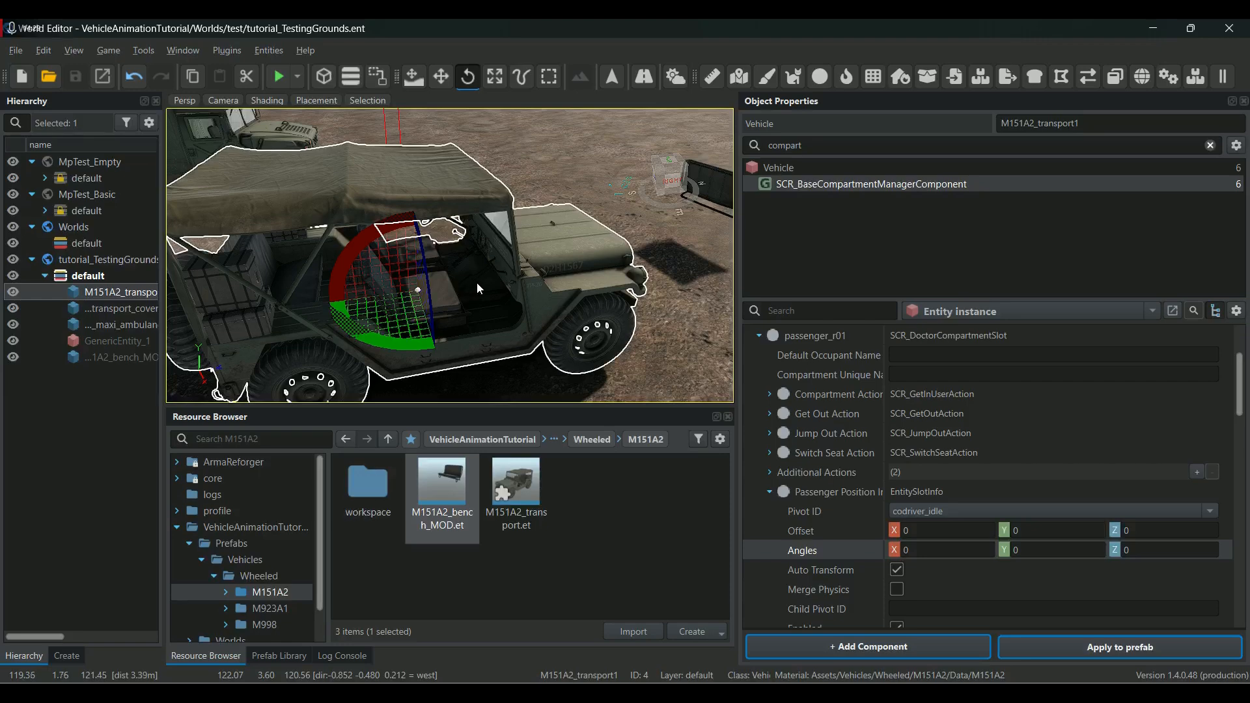
right_drag(482, 305, 447, 252)
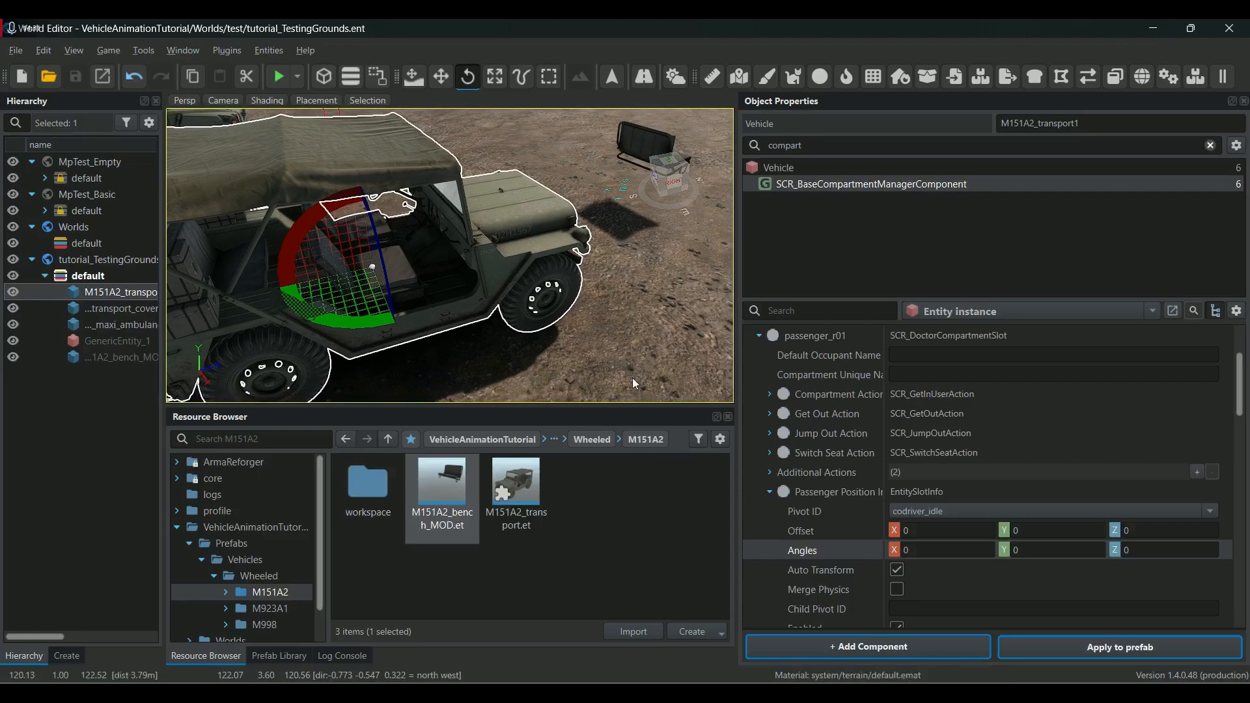
click(1051, 550)
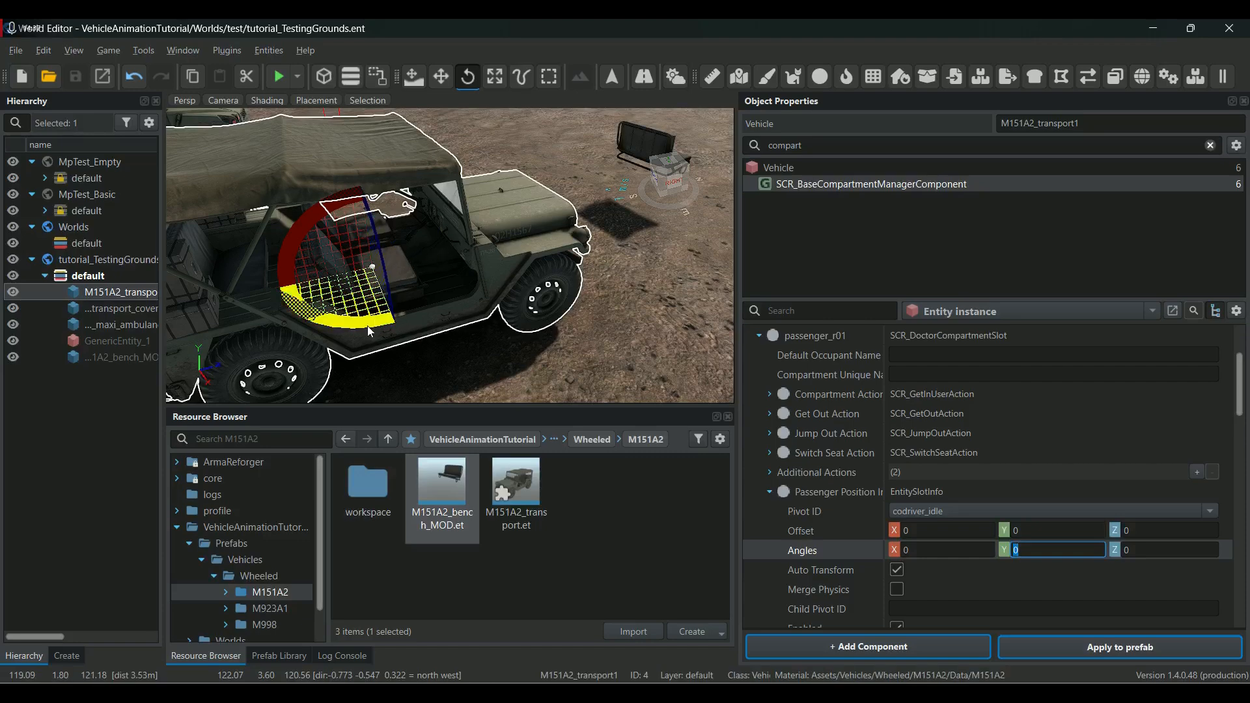
drag(365, 325, 421, 291)
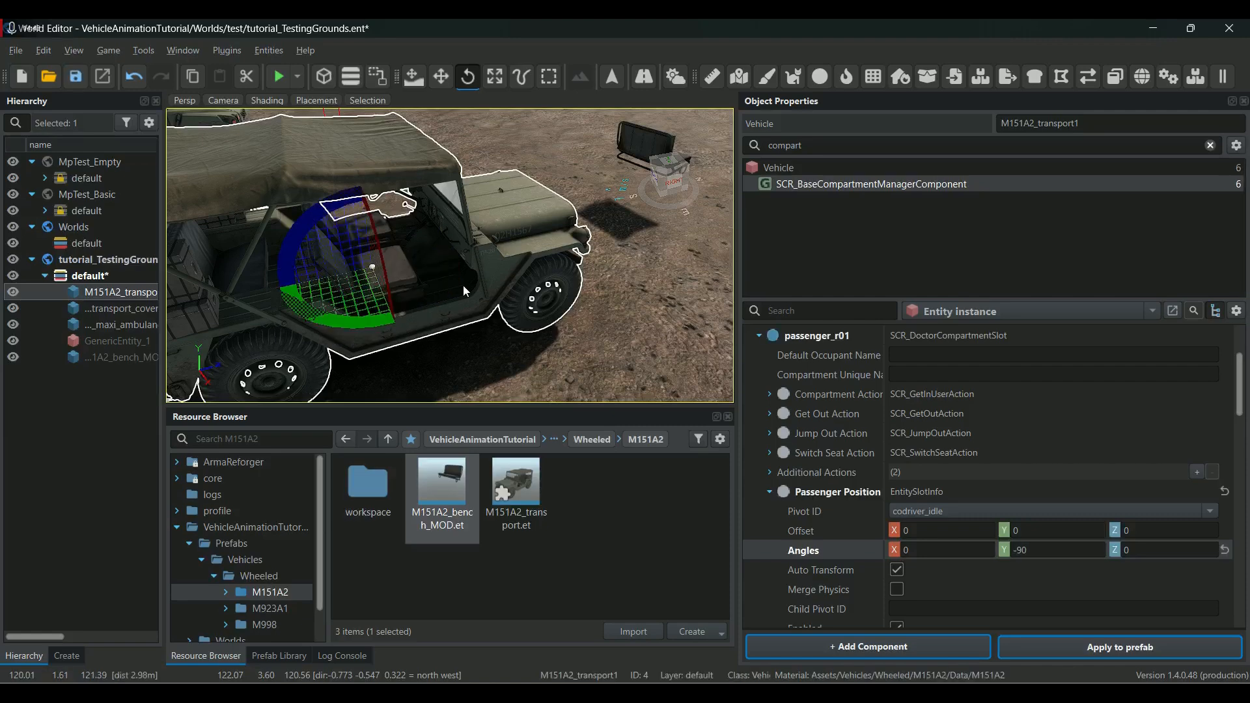
Set the Y angle of passenger_r01's Passenger Position Info to -135 and save the world.
click(1049, 555)
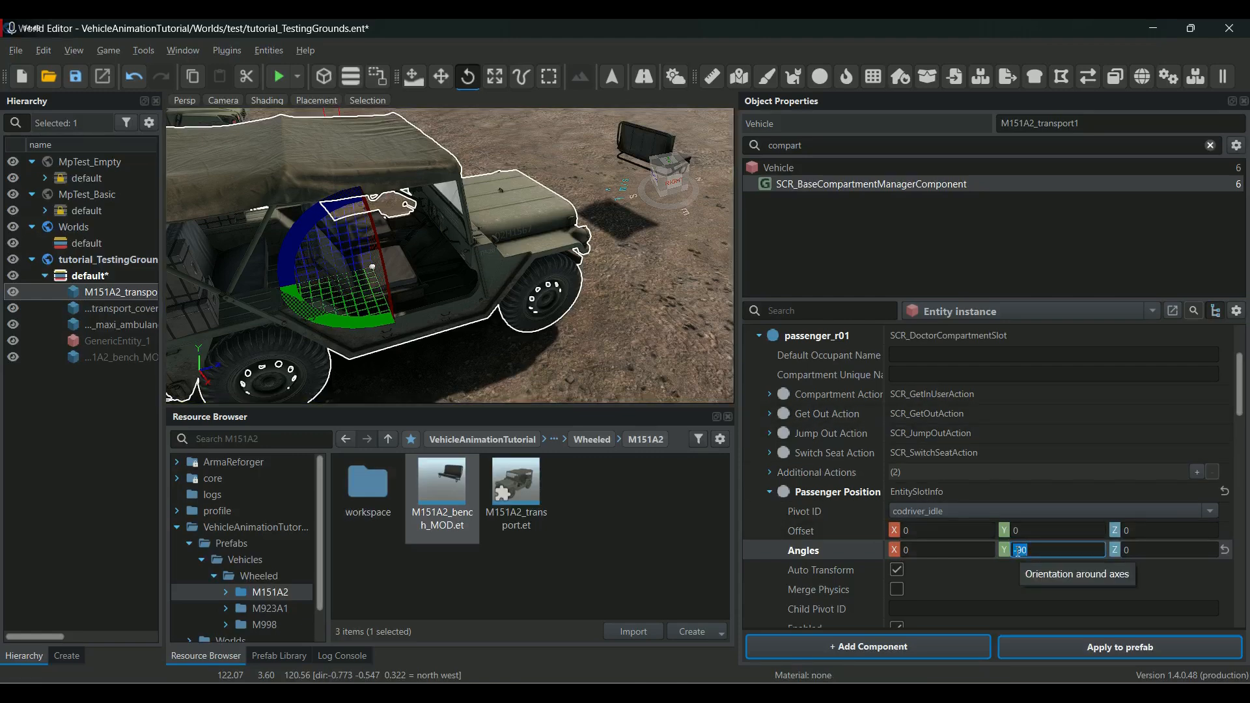
text(-135)
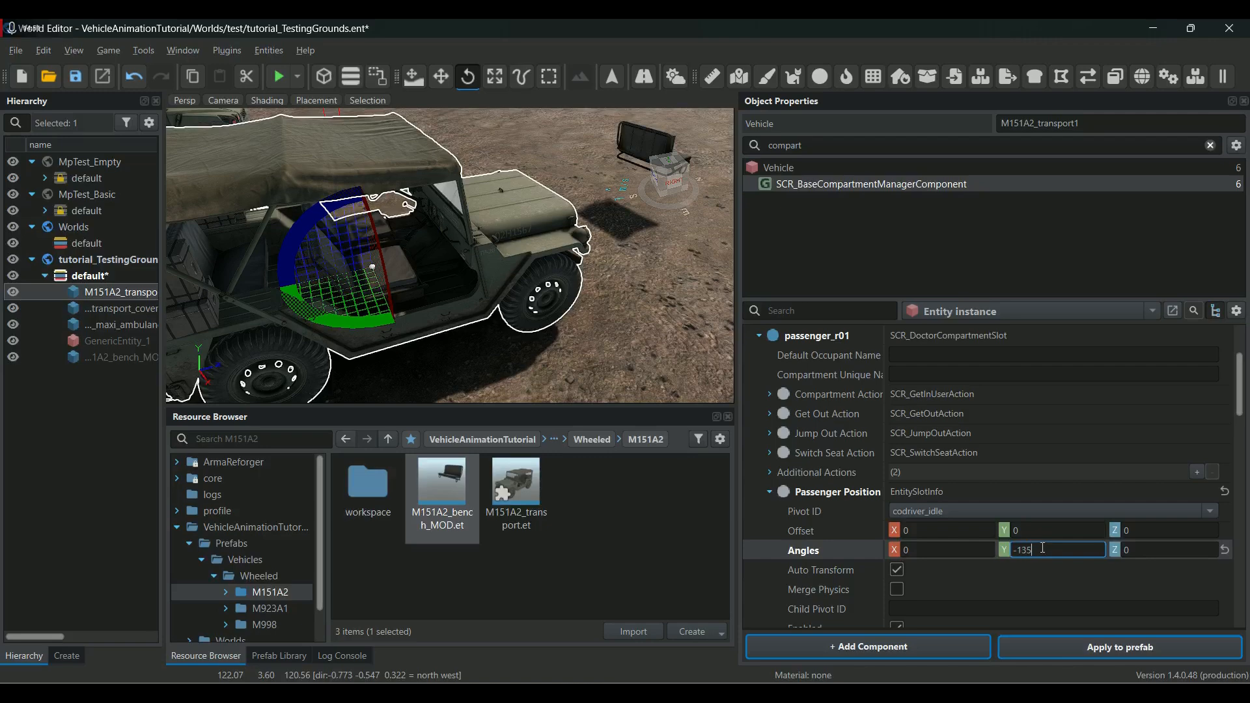
key(Return)
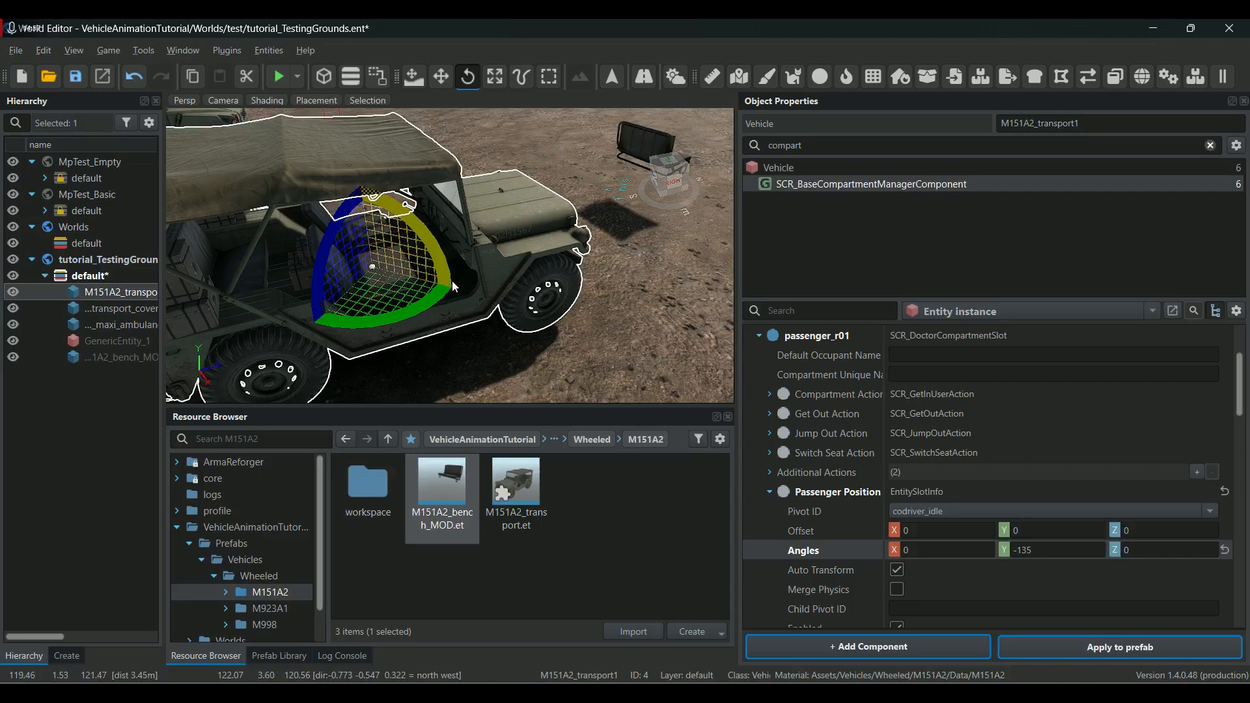
click(76, 76)
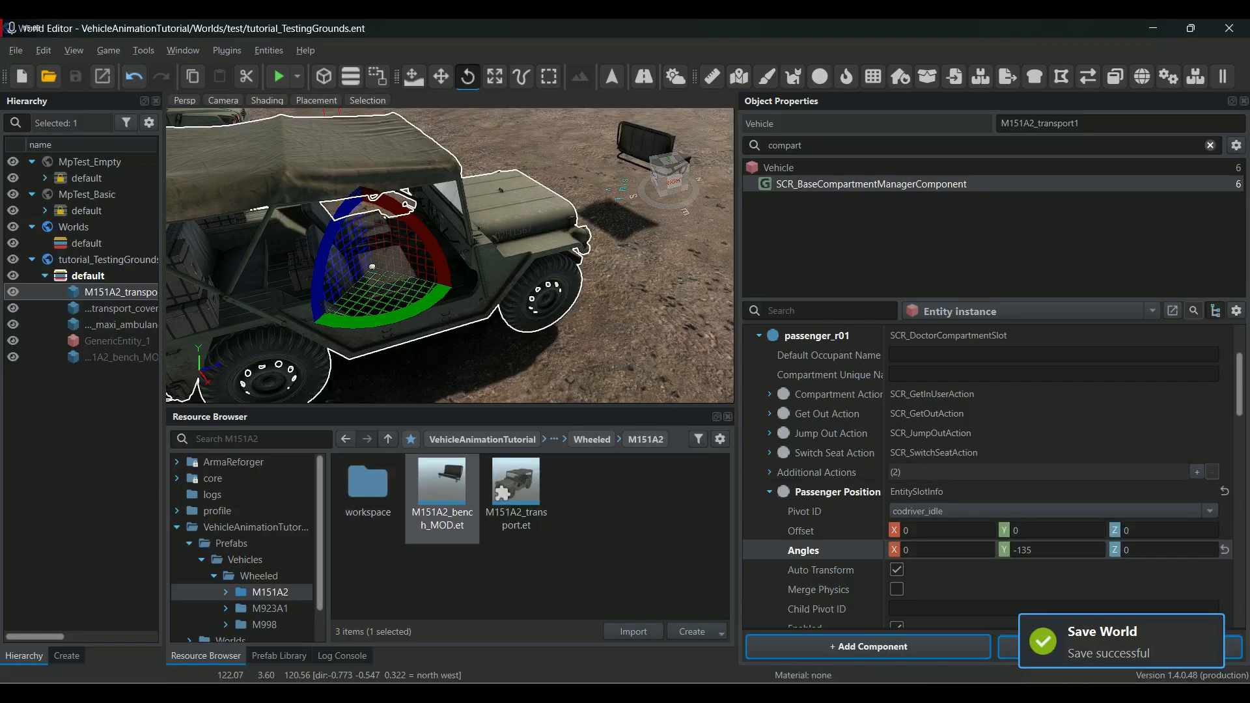
Switch to the Animation Editor with the Humvee ambulance workspace and open player_main.aw from ArmaReforger's anims/workspaces/player folder there.
click(1130, 565)
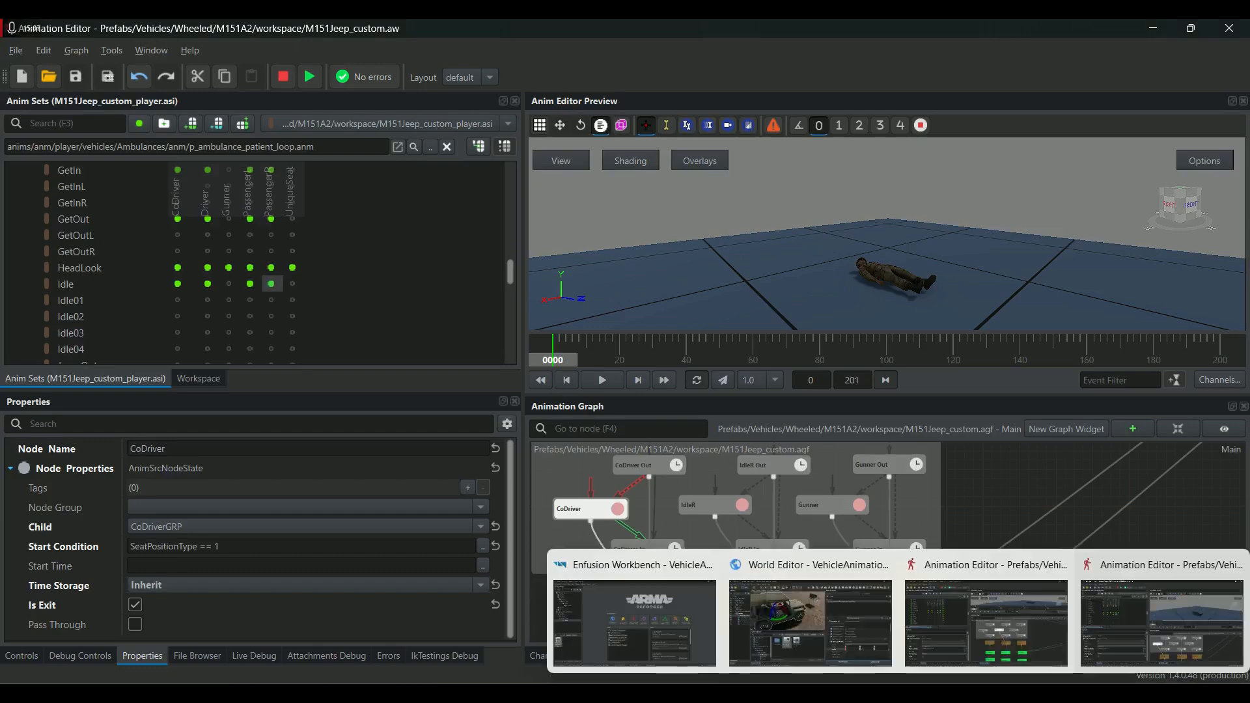
click(981, 576)
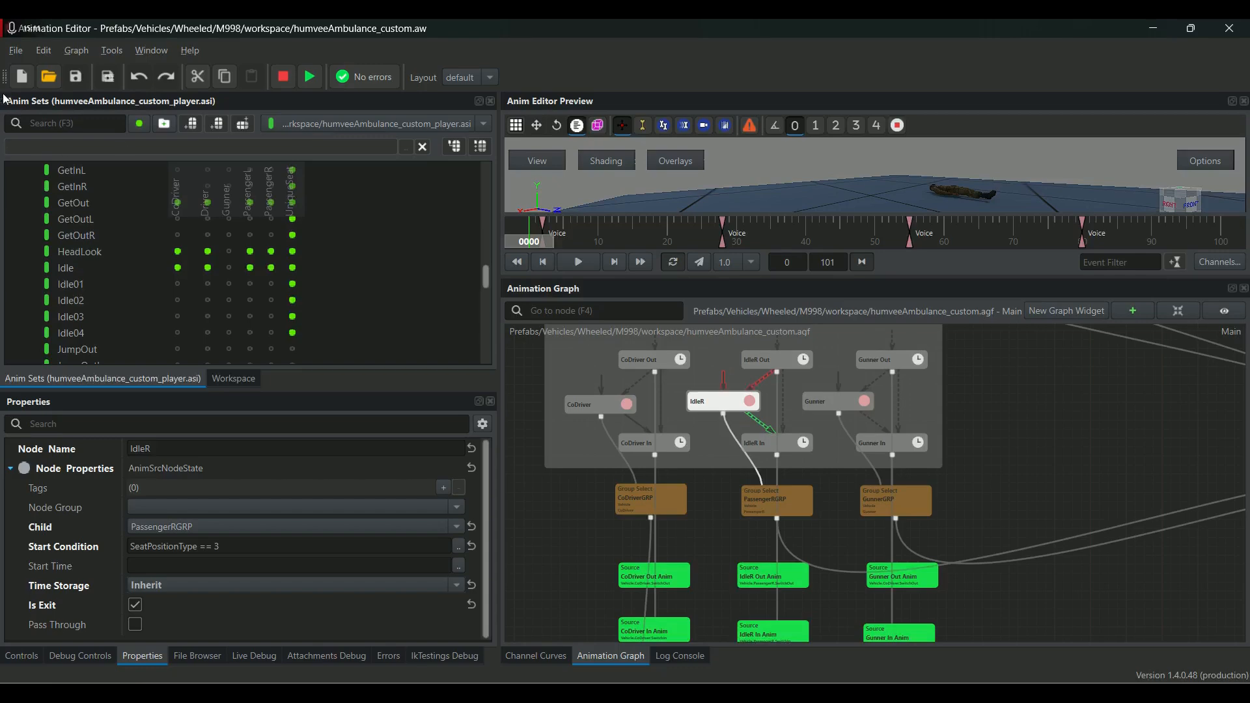
click(51, 78)
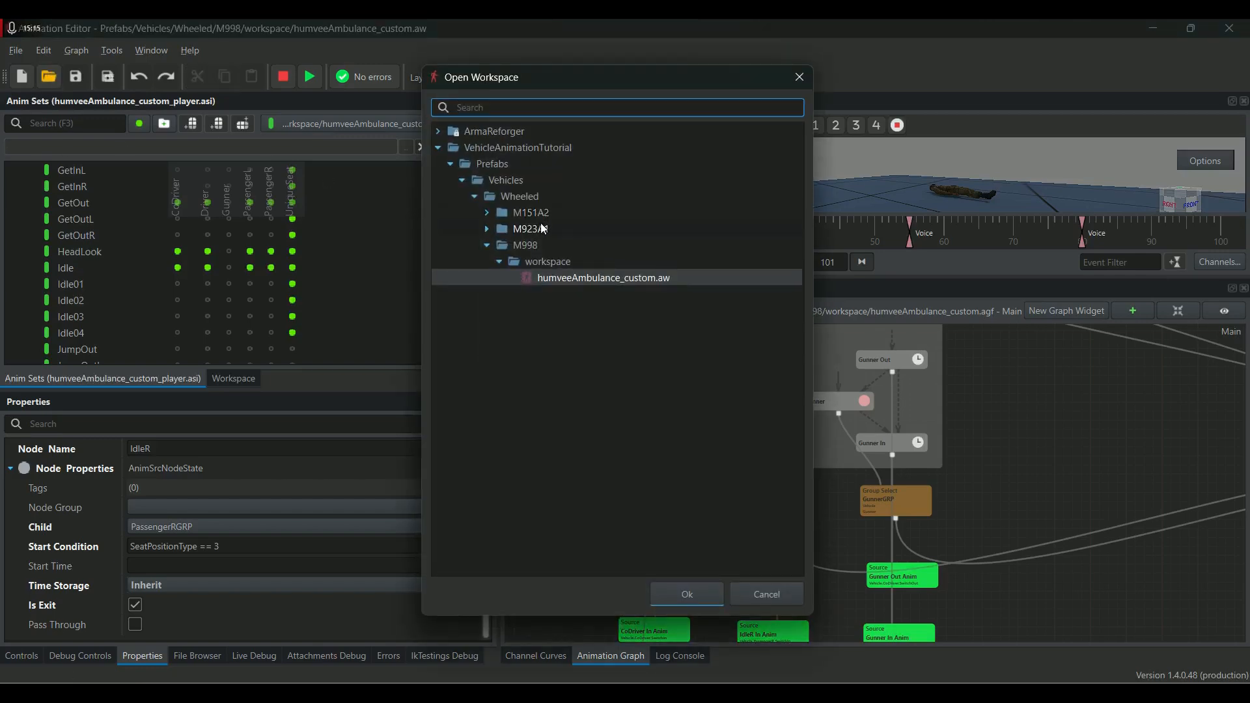
click(438, 132)
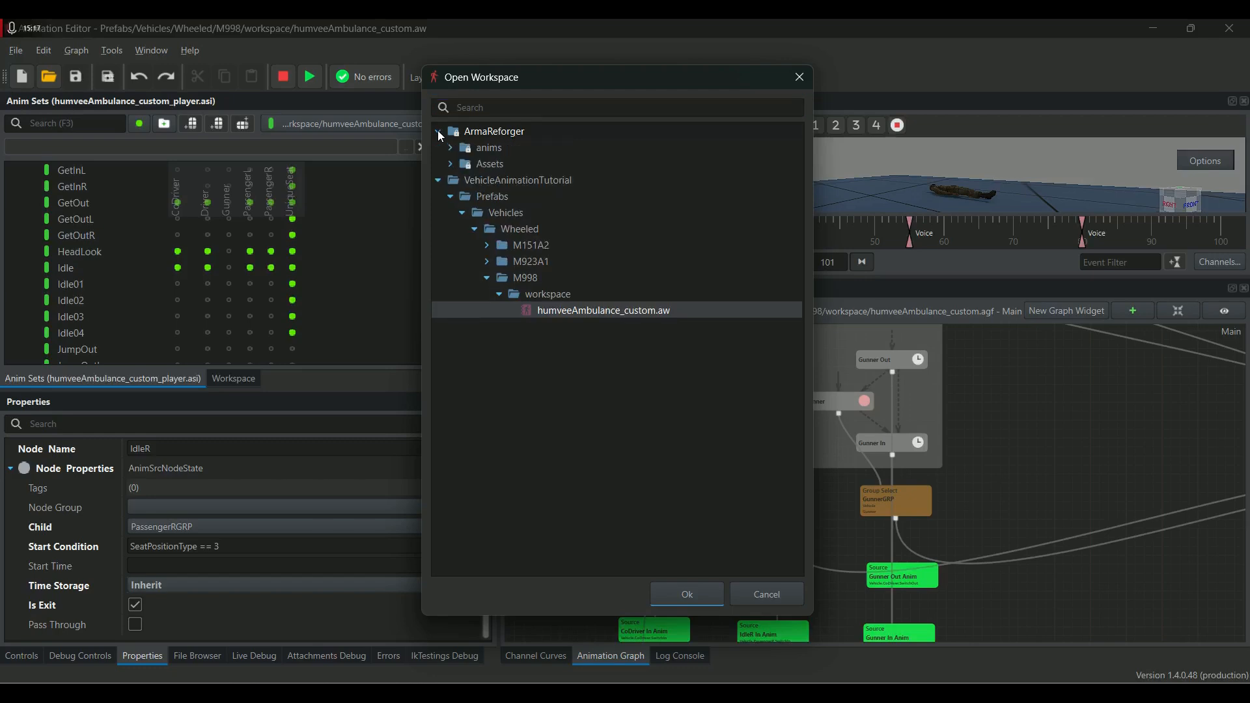
click(450, 148)
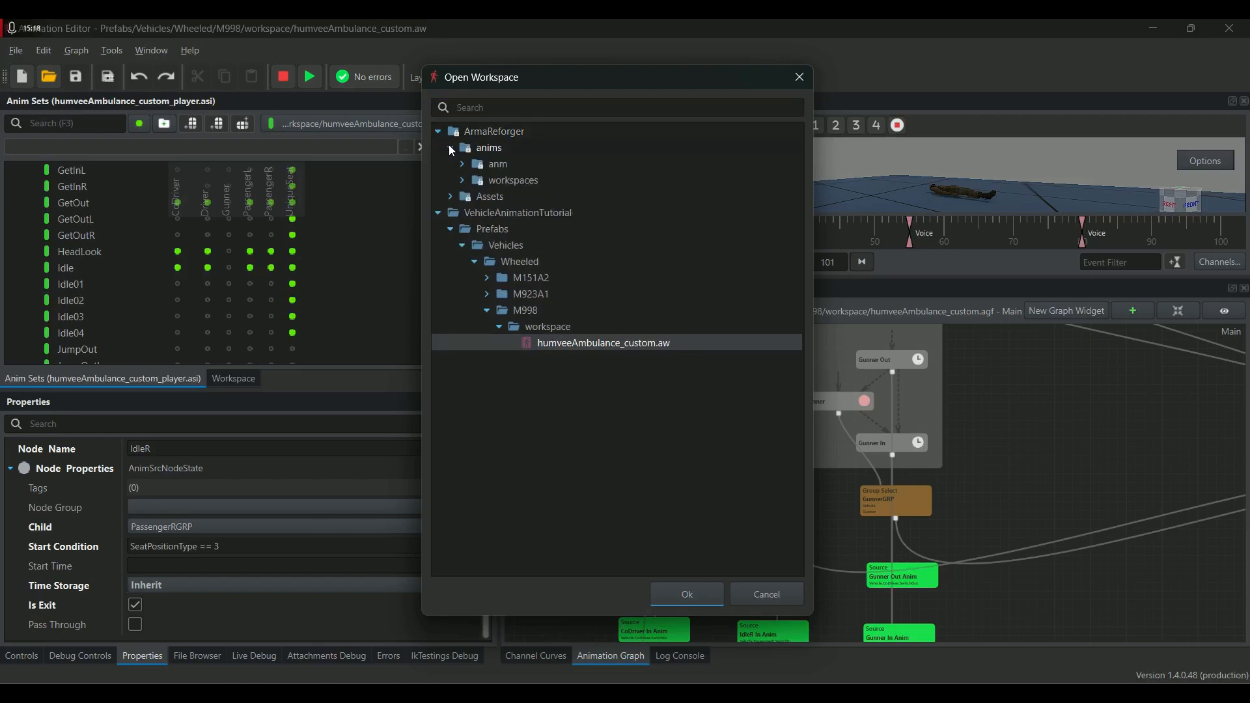
click(463, 180)
click(474, 246)
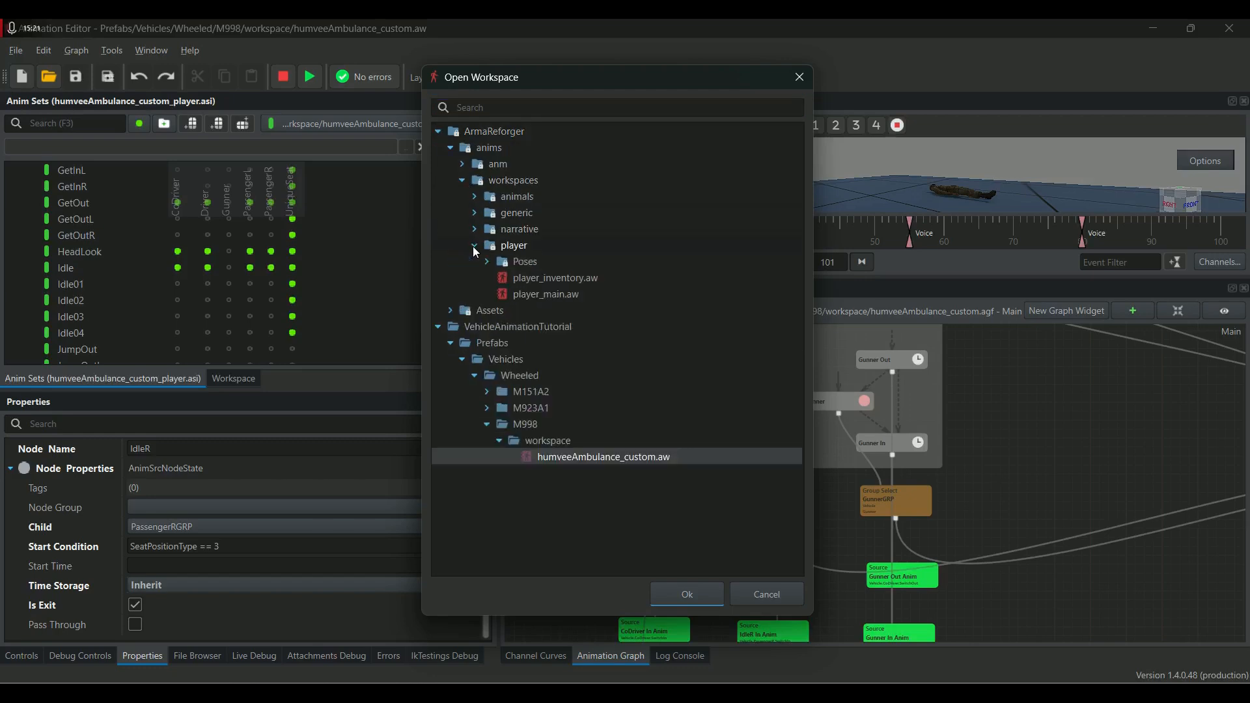
click(540, 294)
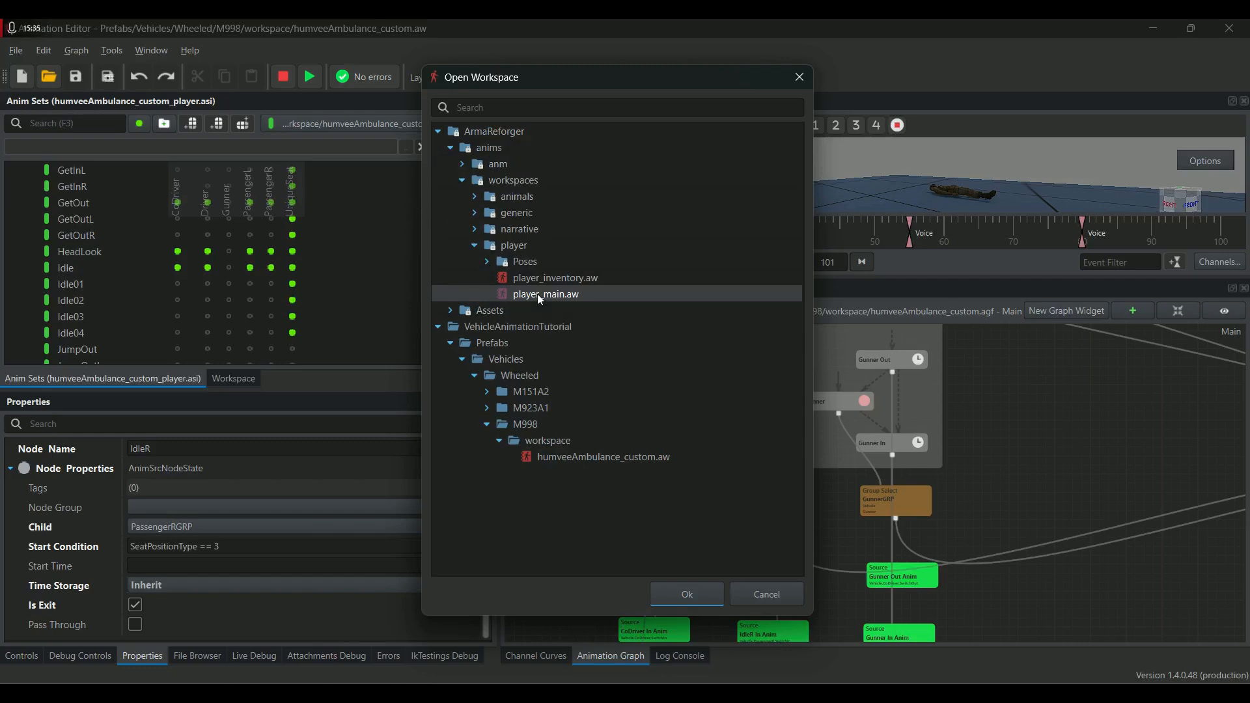
click(675, 599)
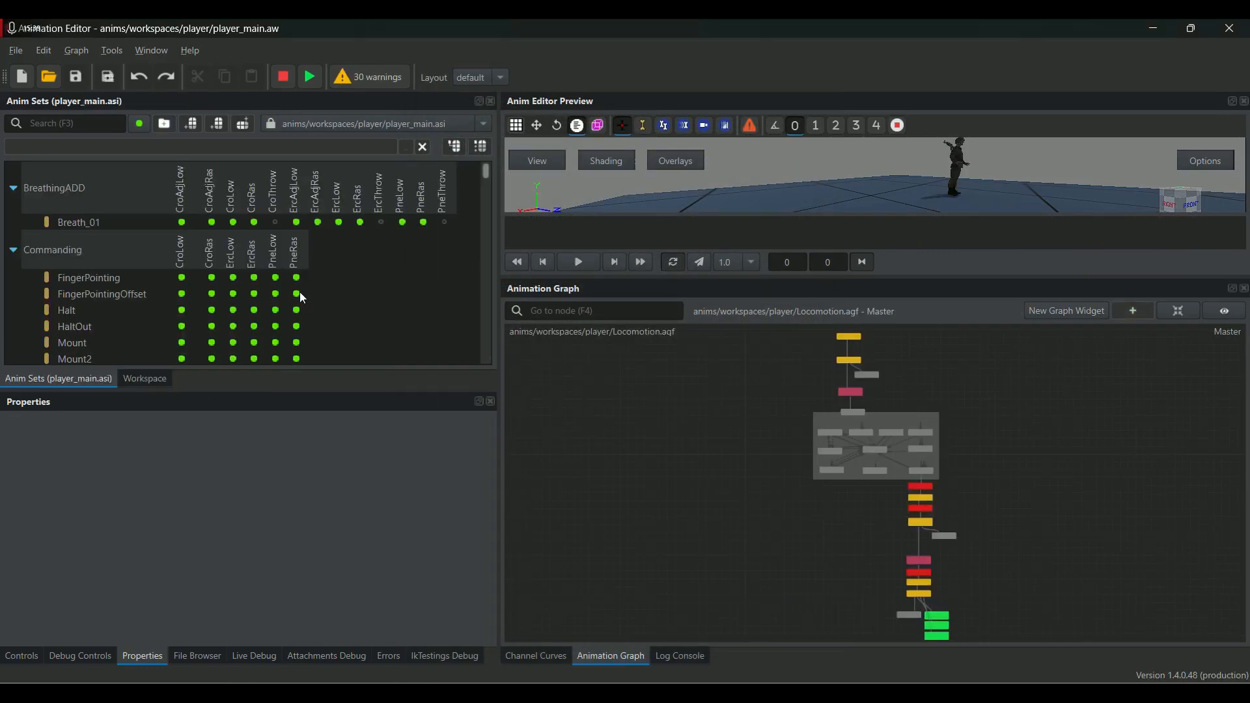
Review the workspace's animation instances and filter the player_main.asi animation sets by "injury".
click(147, 380)
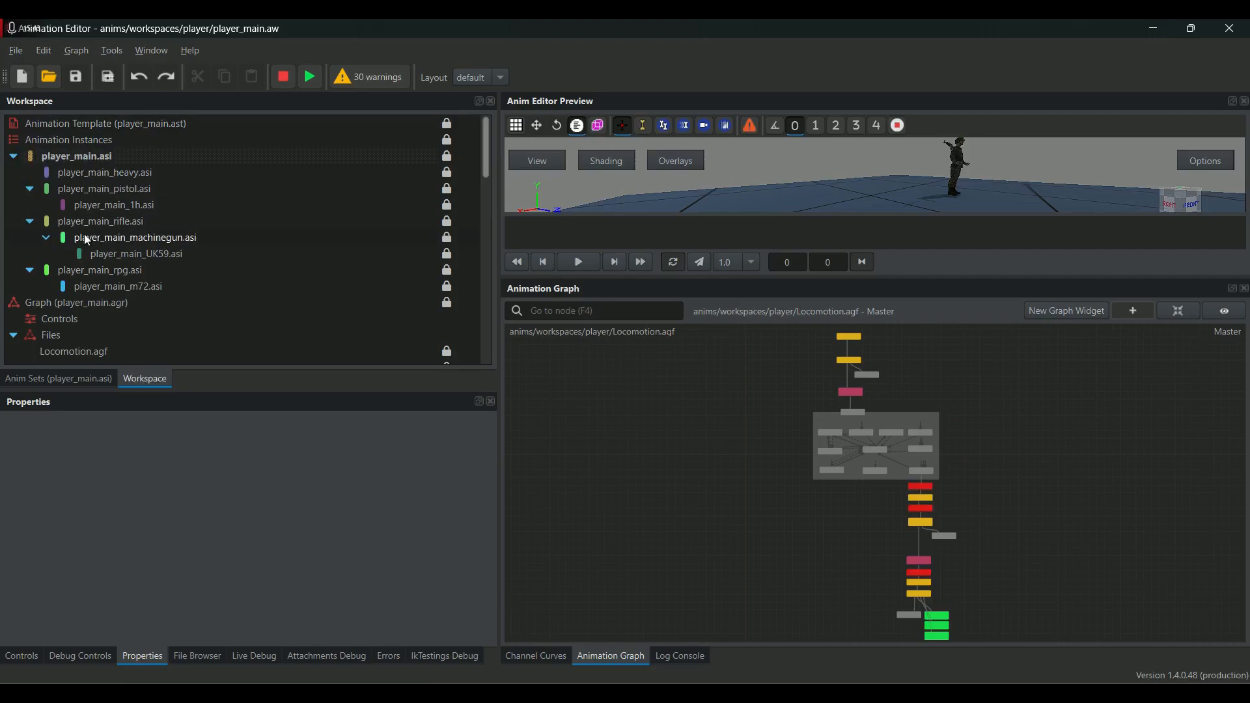
click(86, 157)
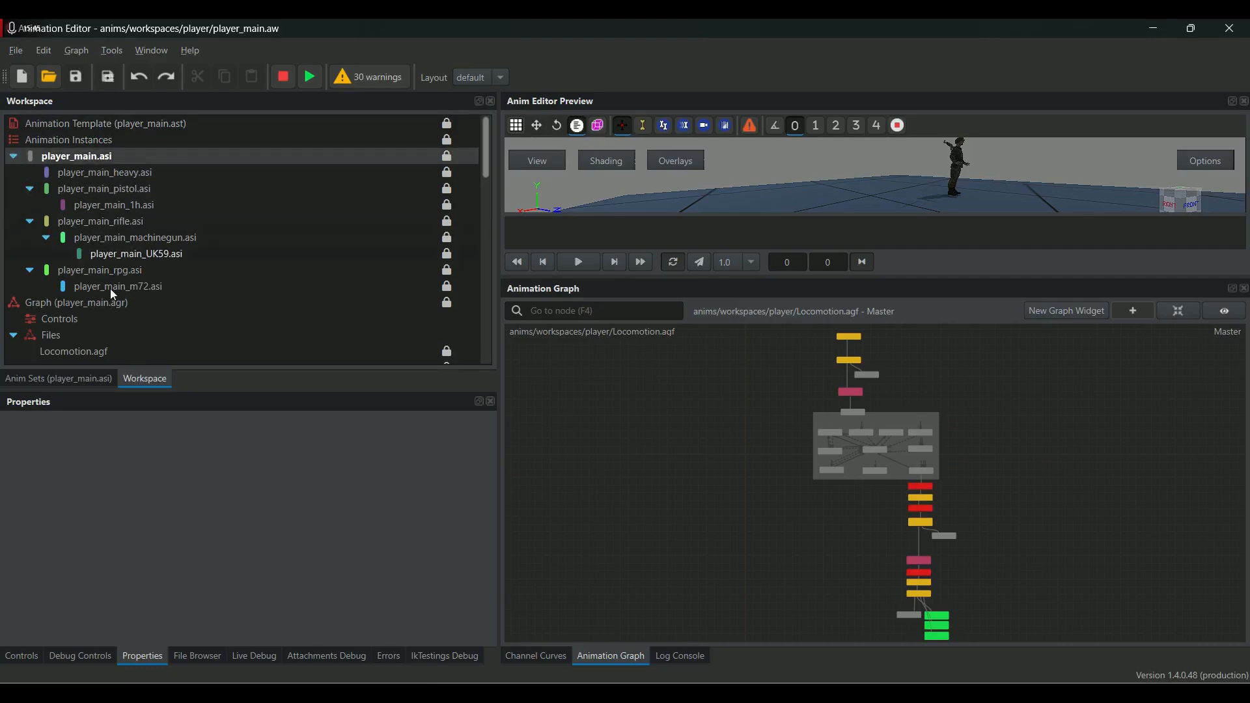
click(60, 378)
mouse_move(488, 170)
mouse_down()
mouse_move(489, 364)
mouse_move(507, 306)
mouse_move(497, 153)
mouse_up()
click(100, 125)
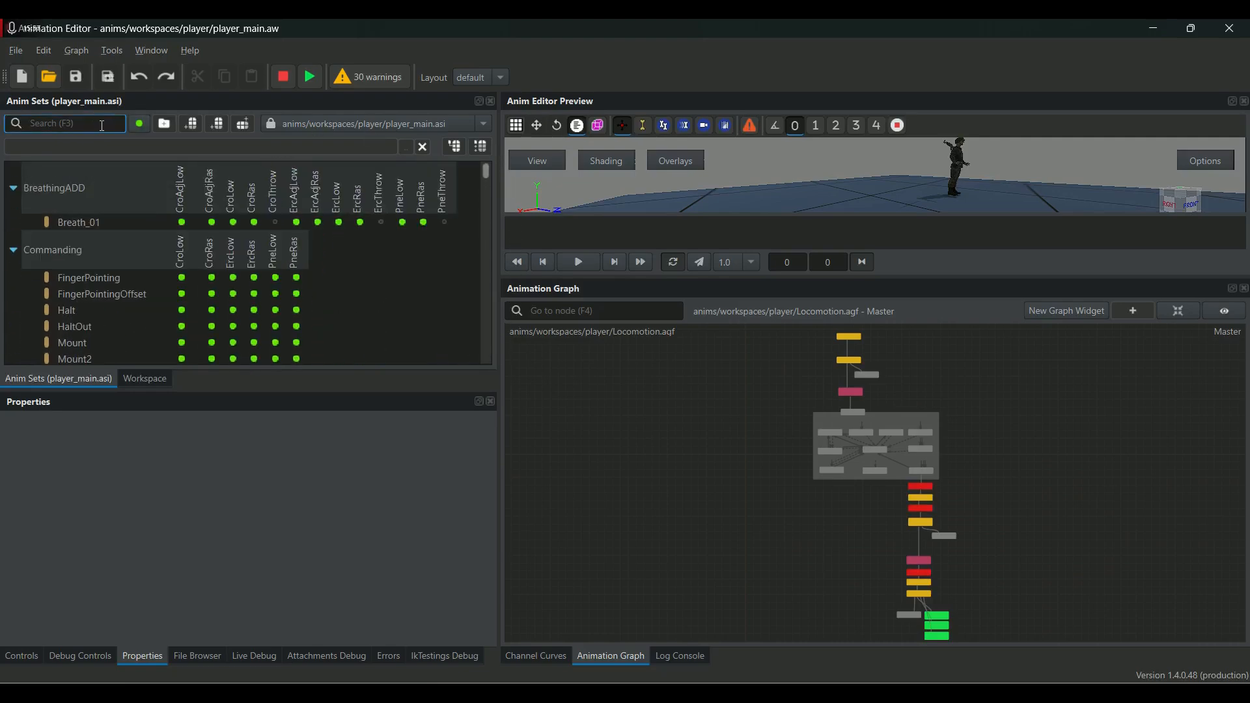
text(injury)
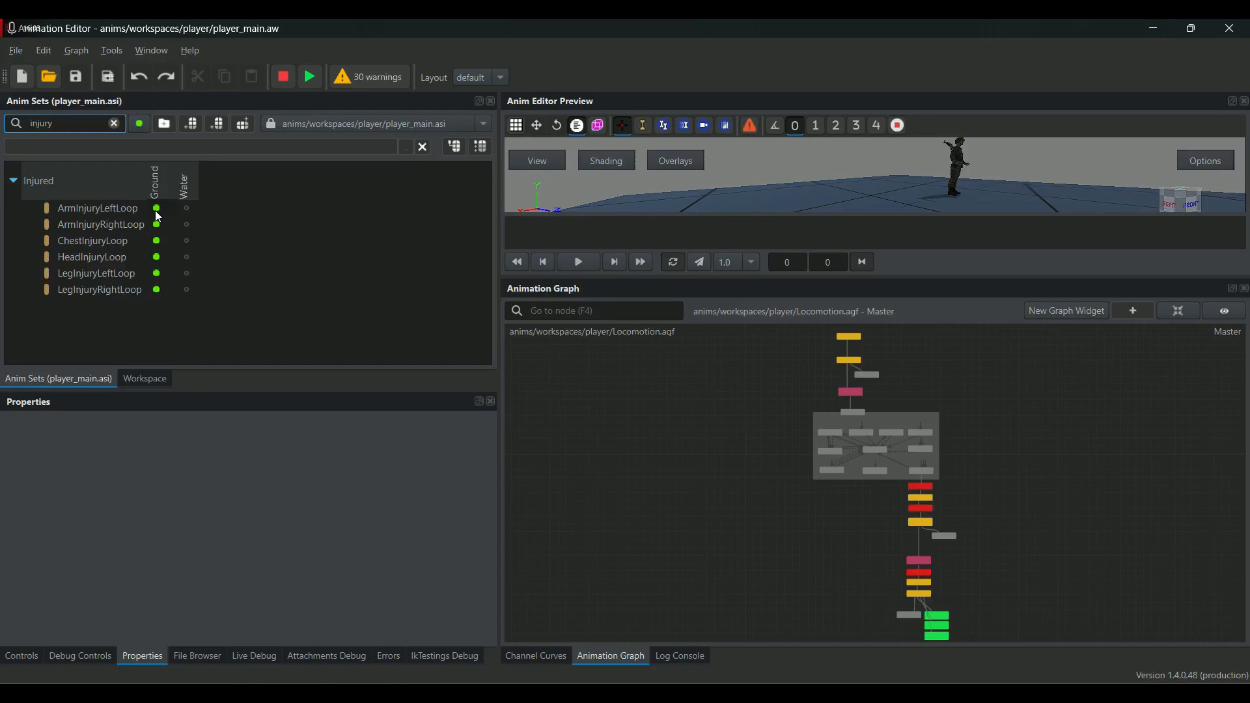
Enlarge the animation preview and view the Ground version of ArmInjuryLeftLoop up close on the character.
drag(883, 276, 884, 404)
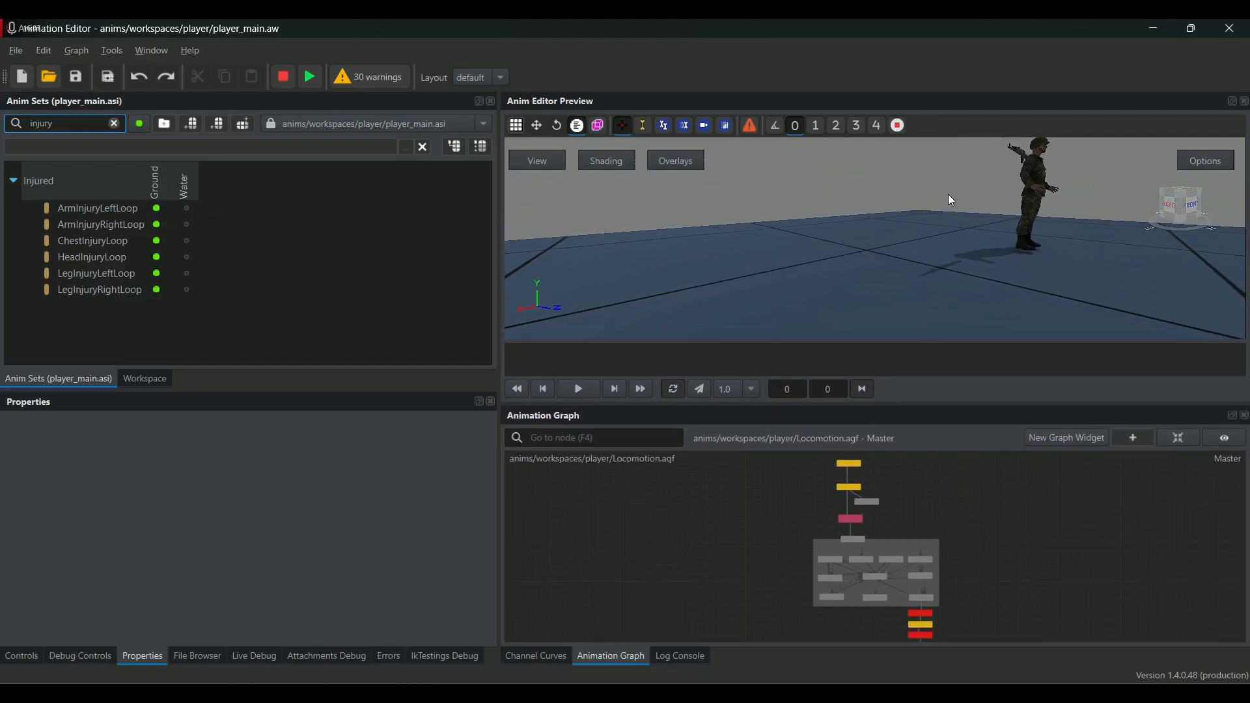
middle_drag(950, 197, 705, 250)
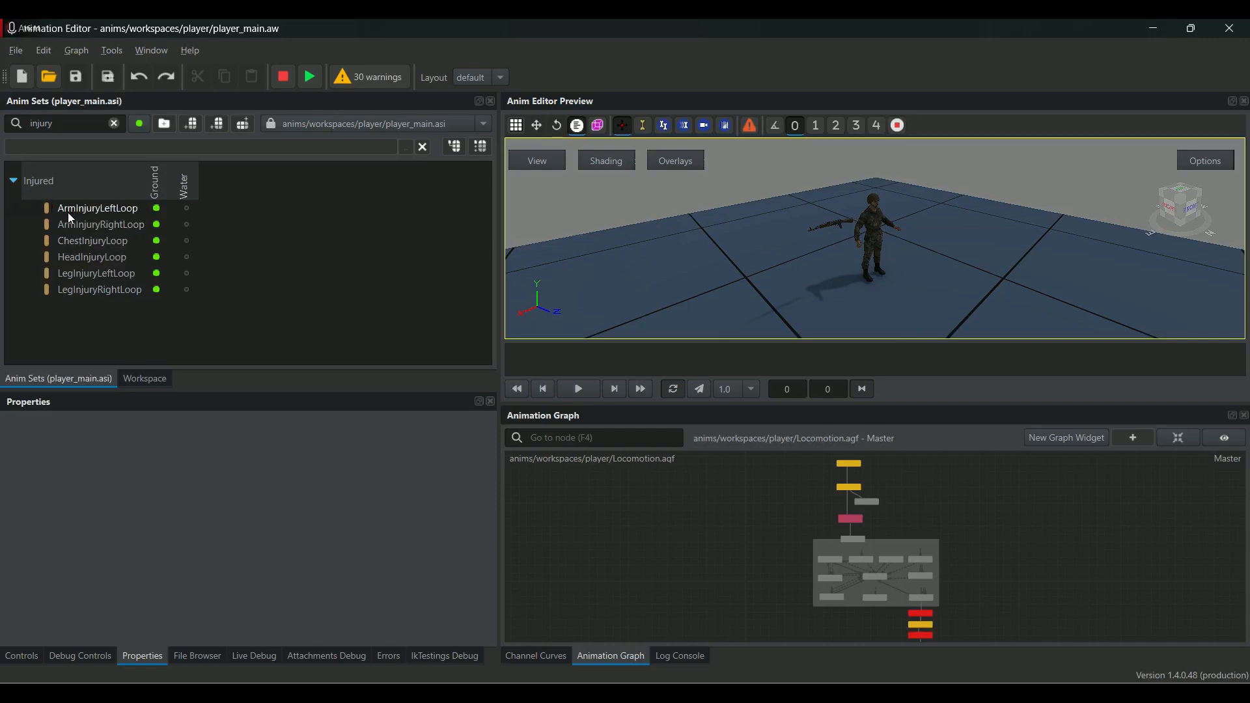
click(156, 208)
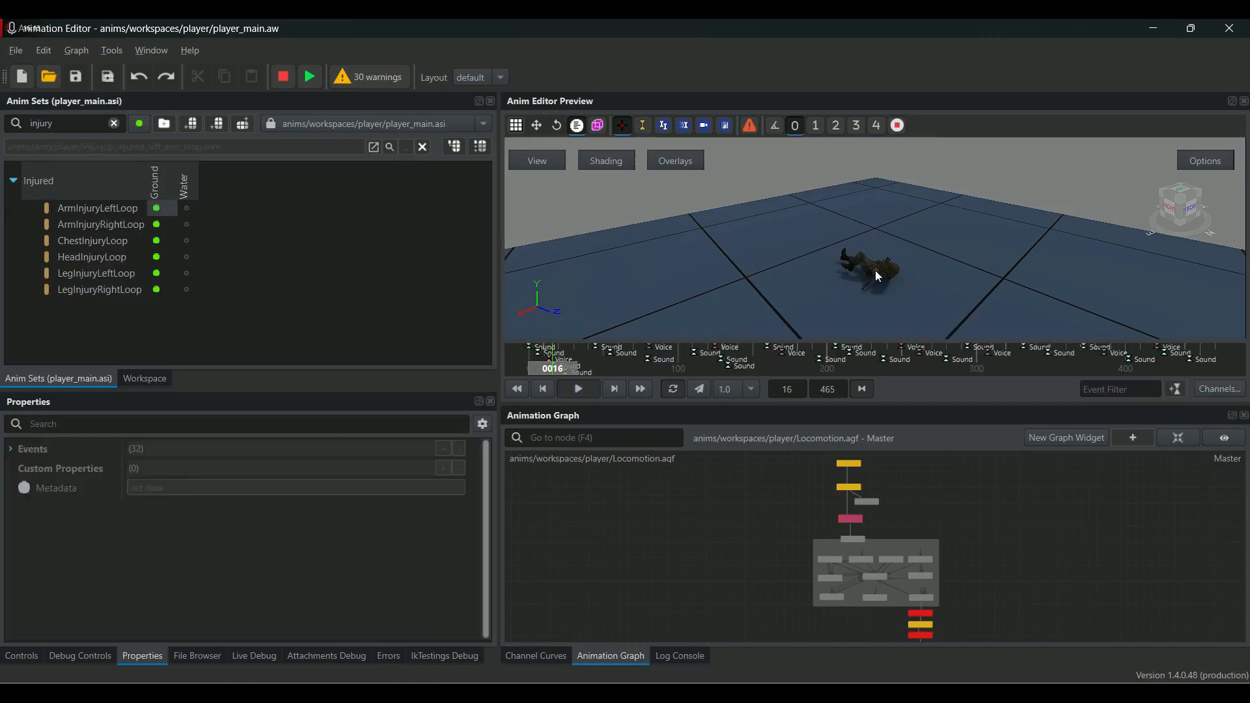
scroll(890, 274, up, 5)
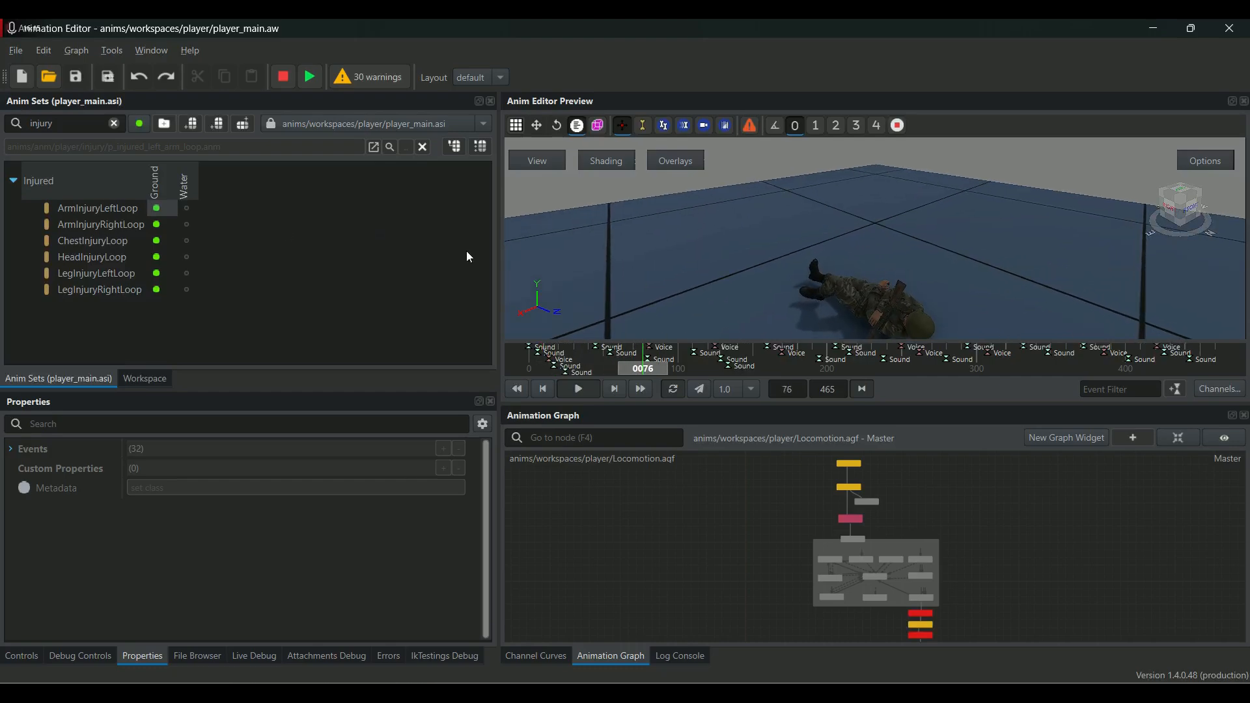
middle_drag(755, 222, 760, 181)
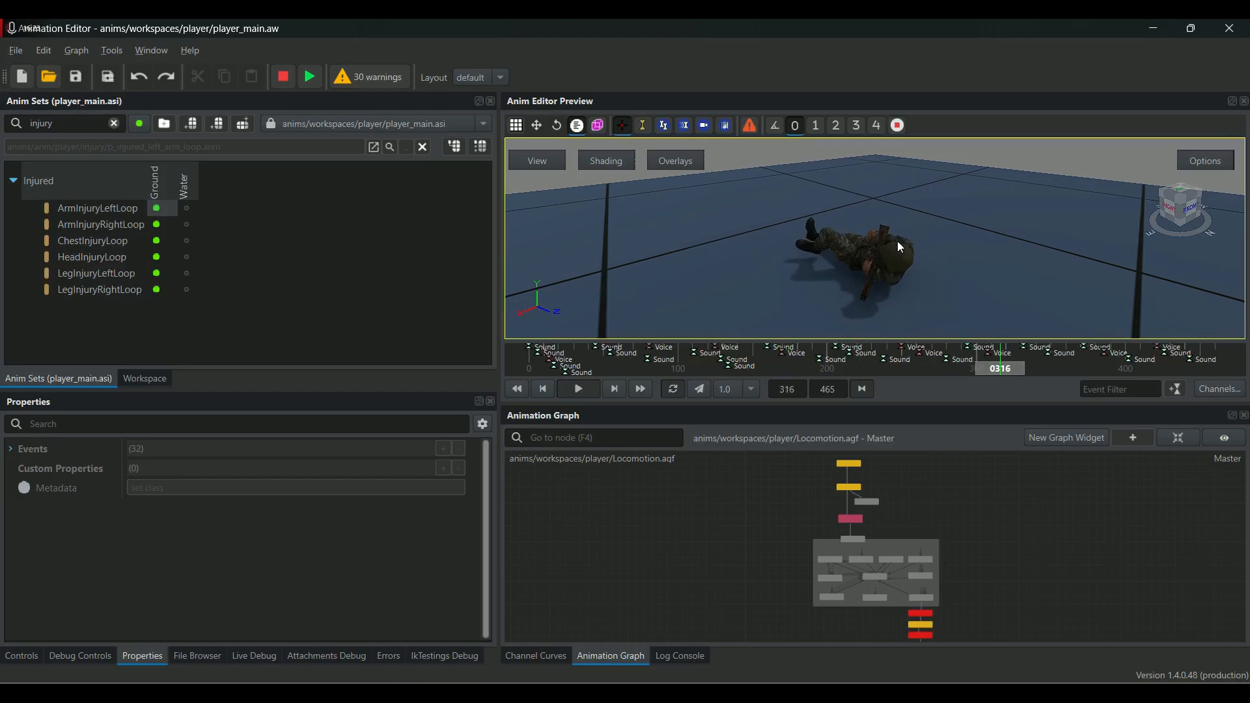
Preview the Ground version of HeadInjuryLoop from another angle and compare it with the jeep's seating space in the World Editor.
click(157, 257)
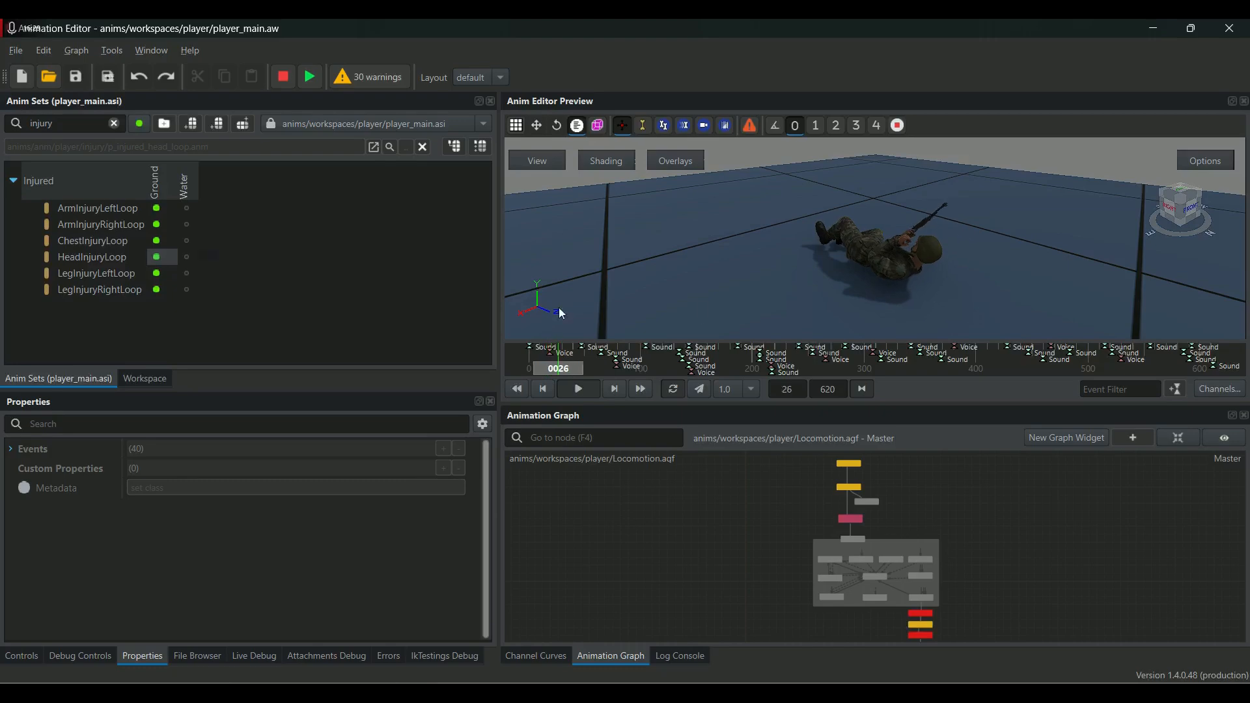
click(838, 241)
drag(838, 241, 857, 268)
mouse_move(877, 693)
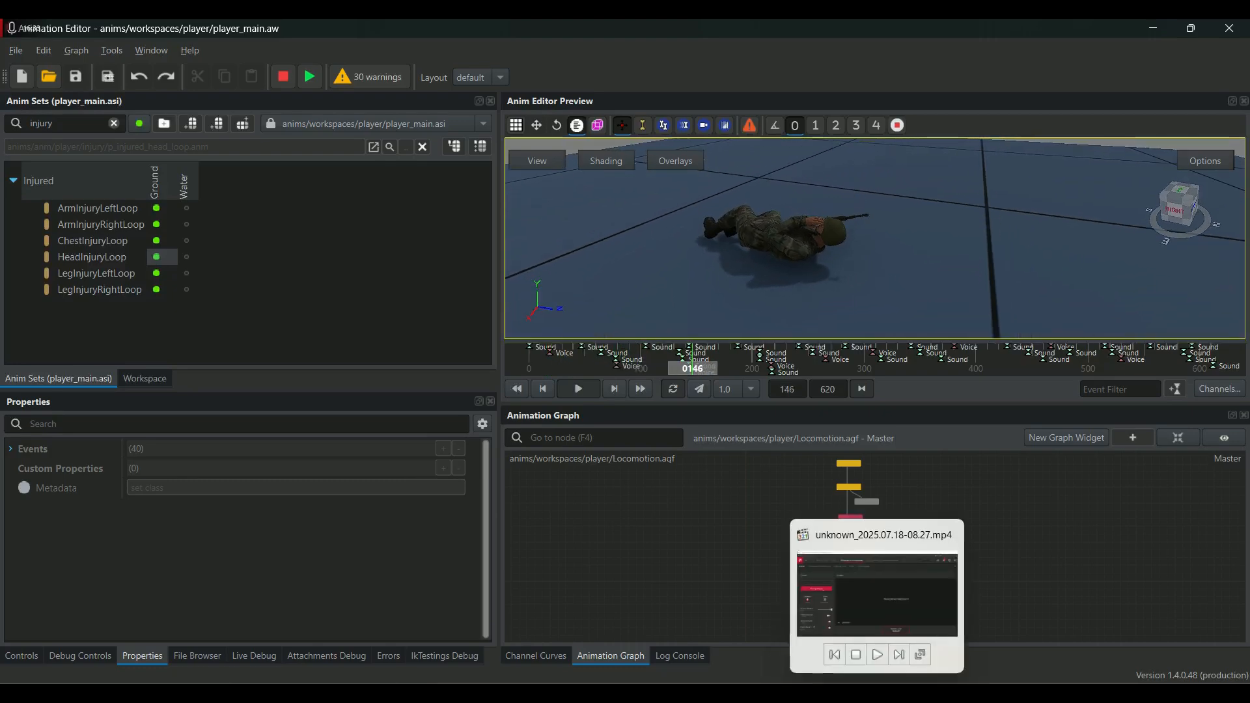
click(812, 619)
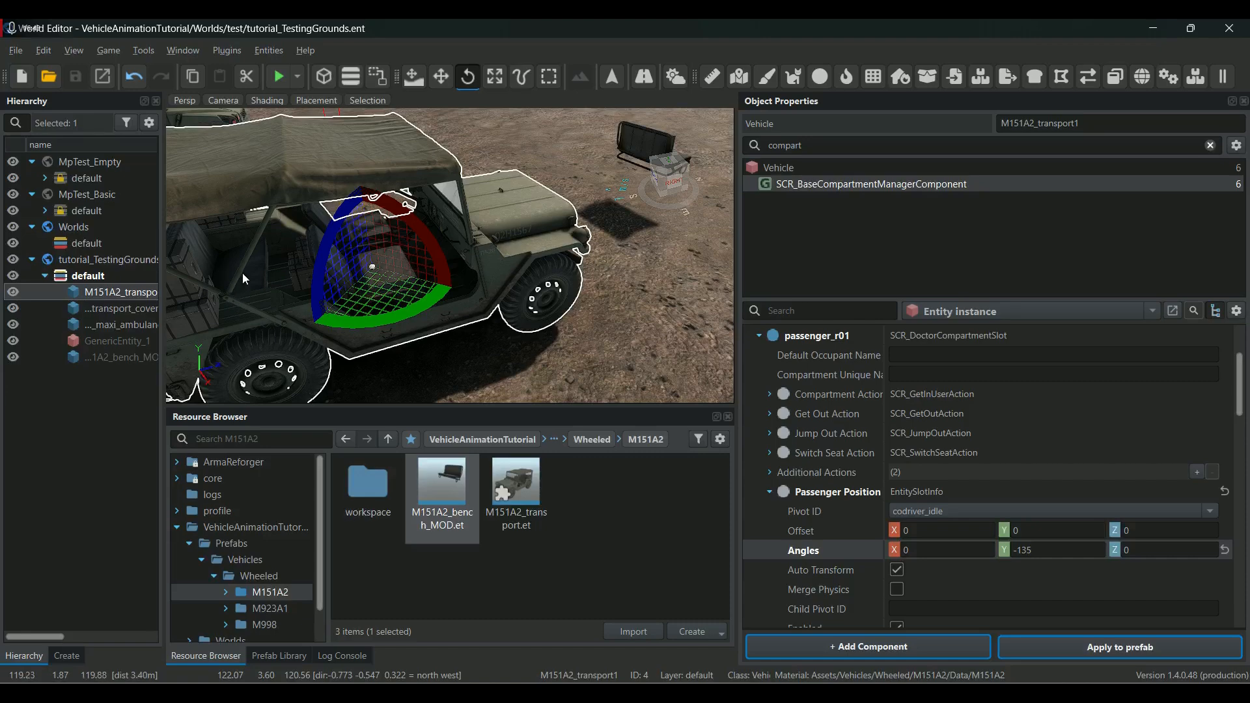
mouse_move(899, 692)
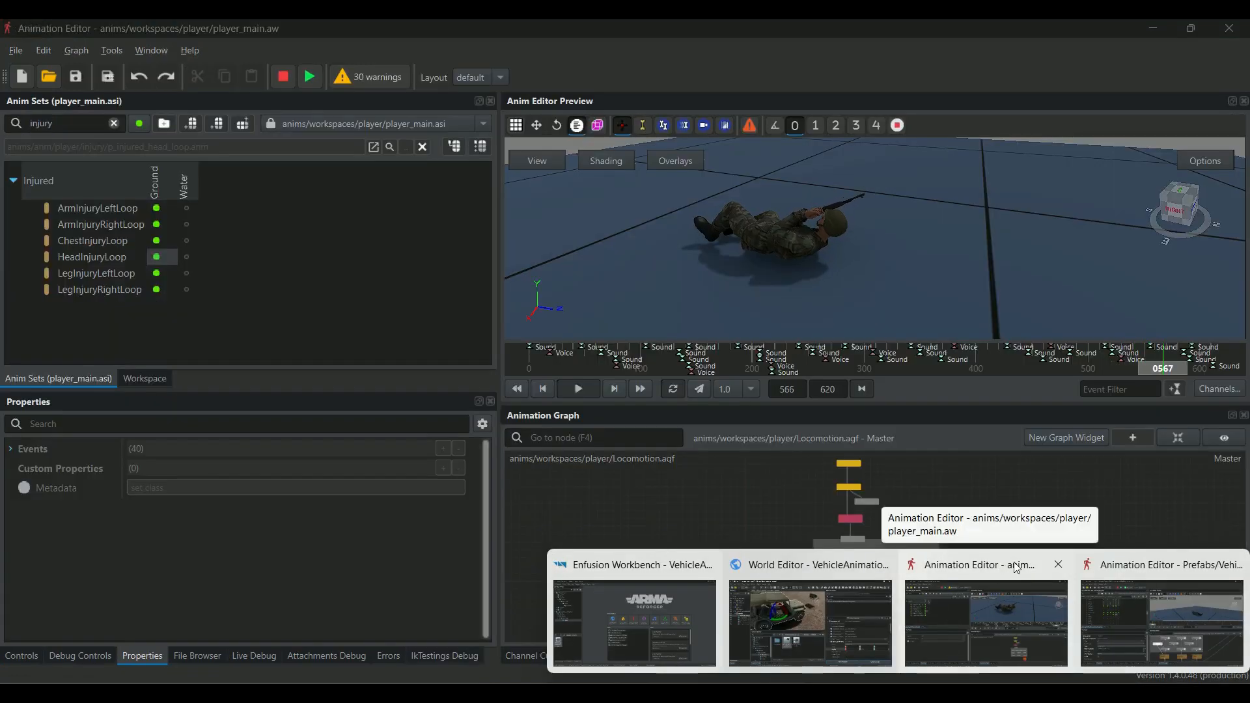
click(996, 576)
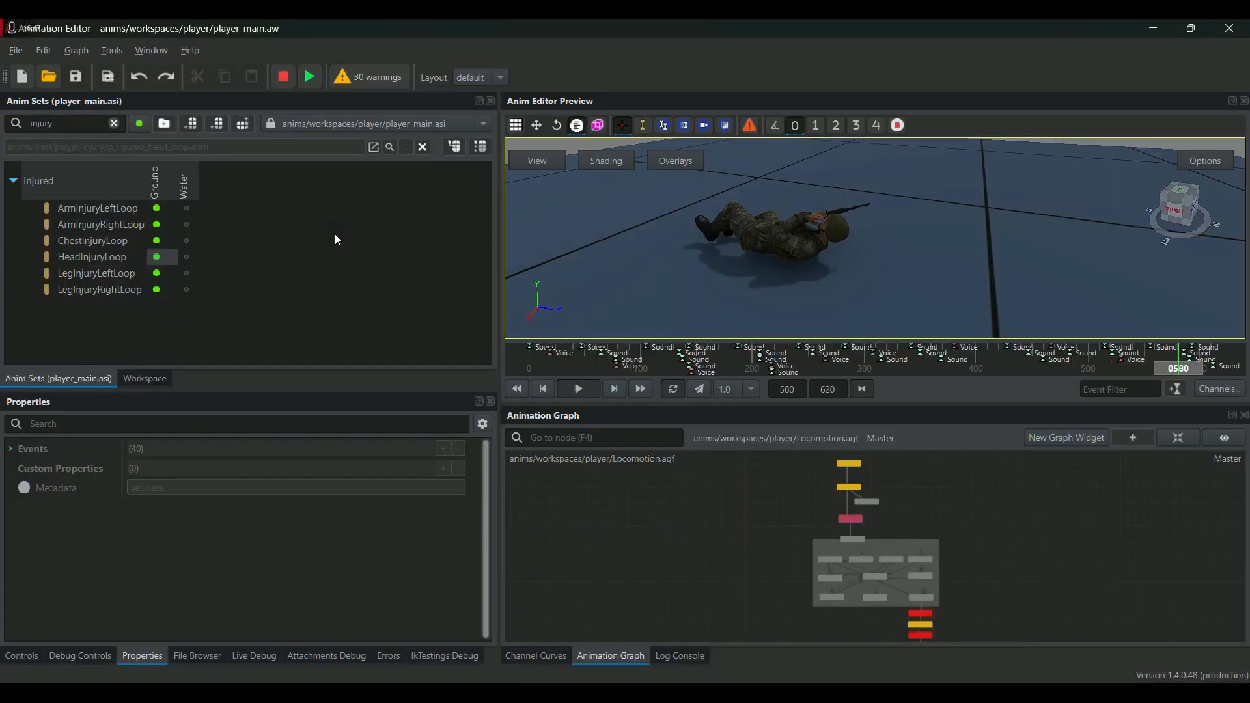
Preview the Ground versions of ArmInjuryRightLoop and LegInjuryLeftLoop on the character.
click(157, 224)
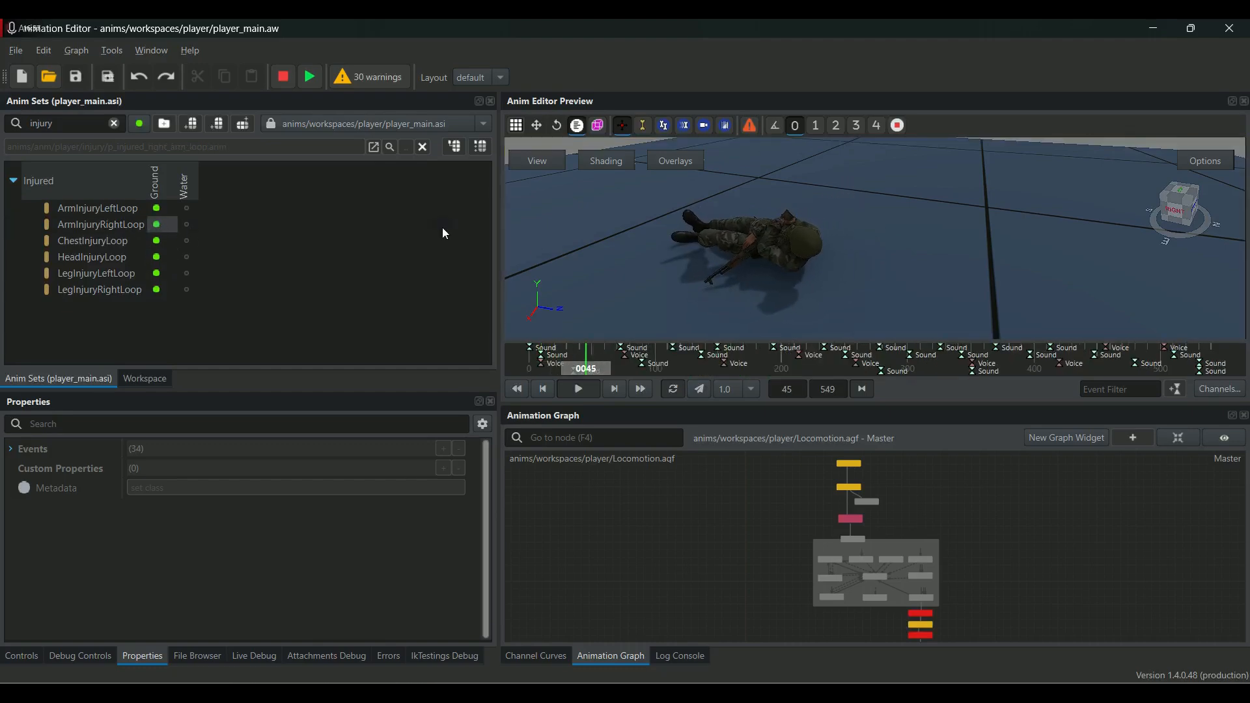
click(332, 215)
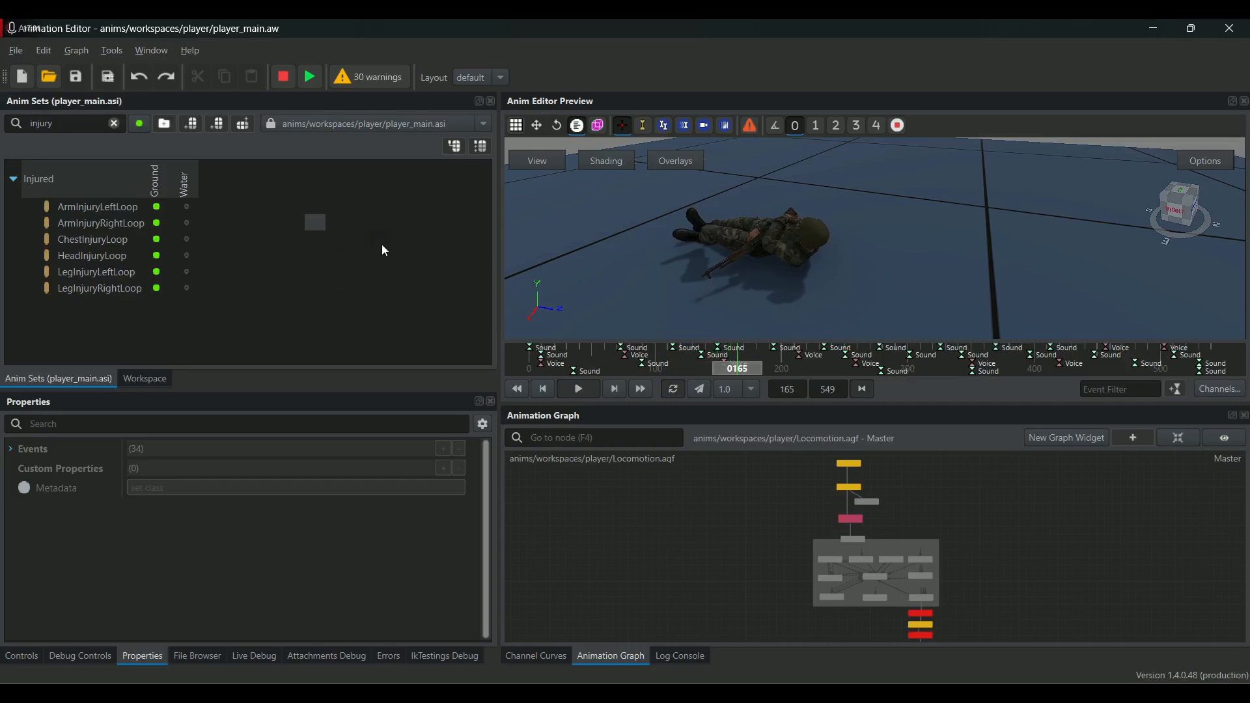
right_drag(619, 228, 584, 254)
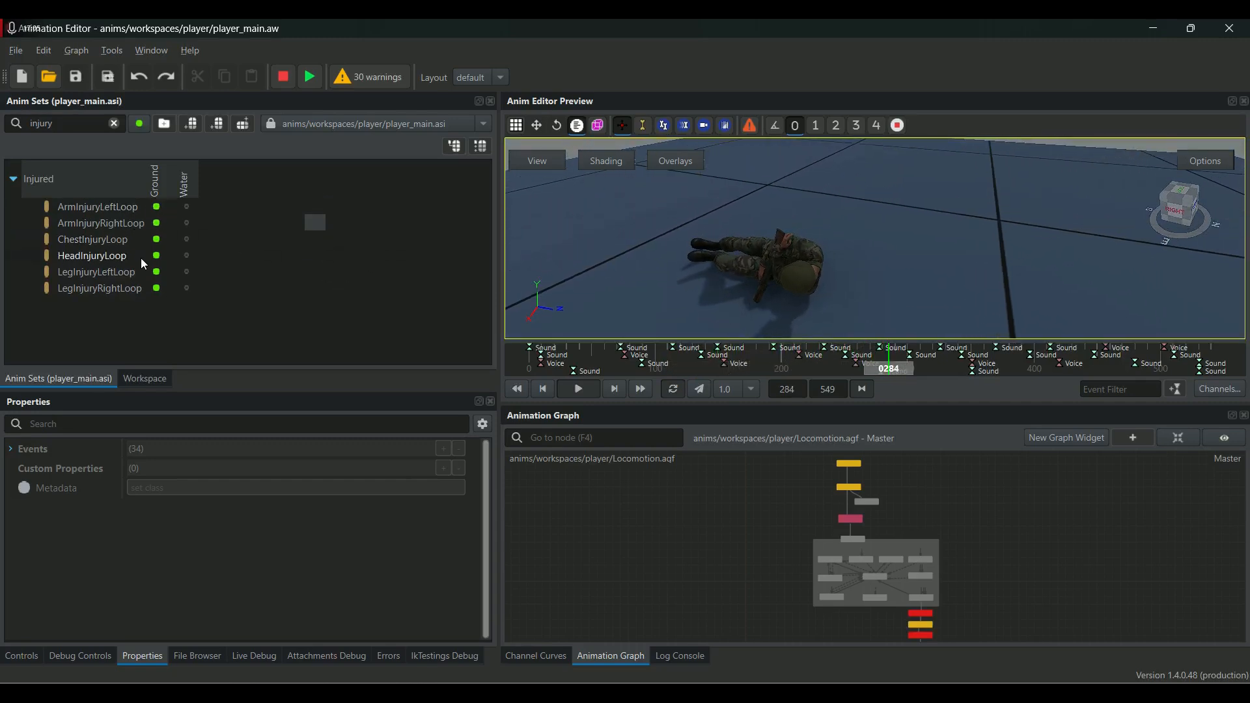
click(155, 273)
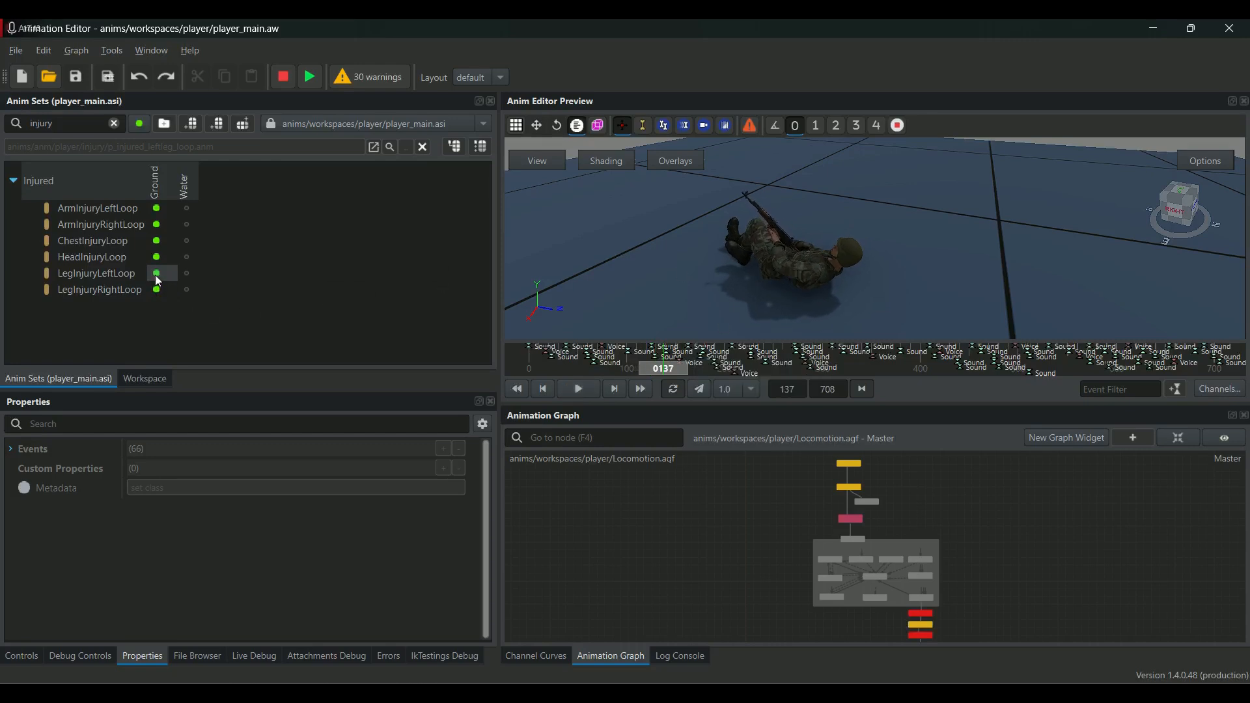
click(854, 539)
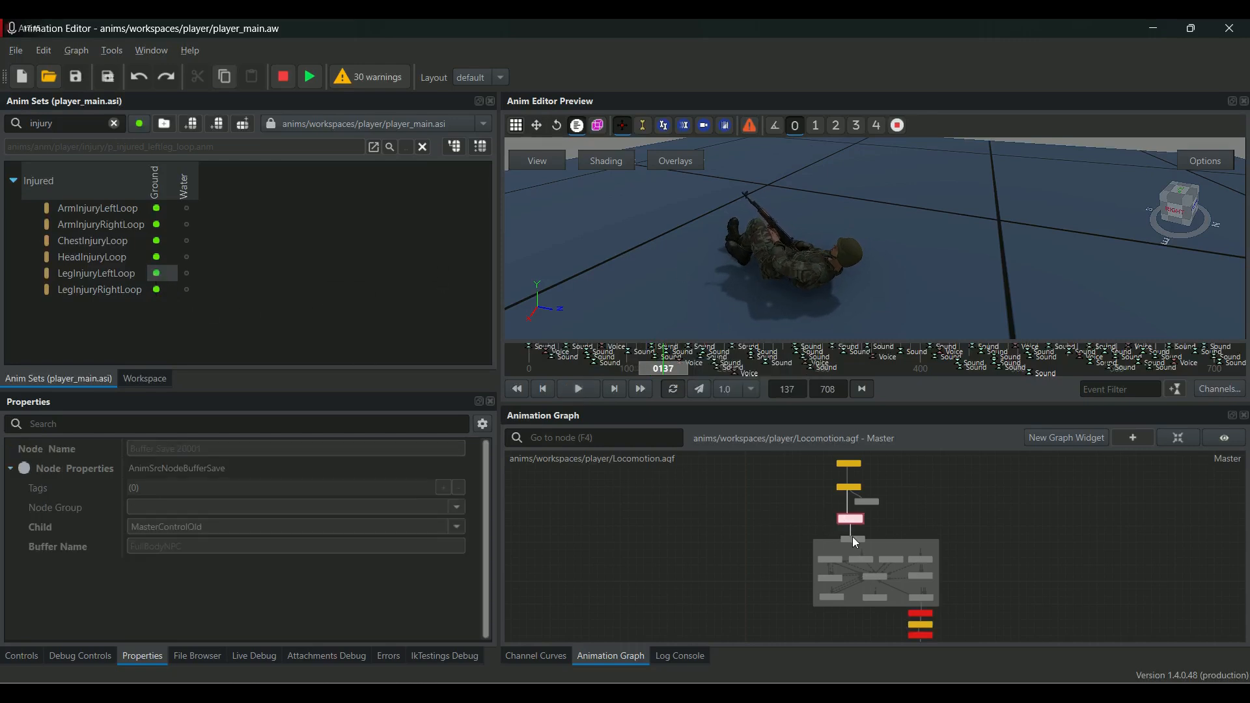
click(832, 561)
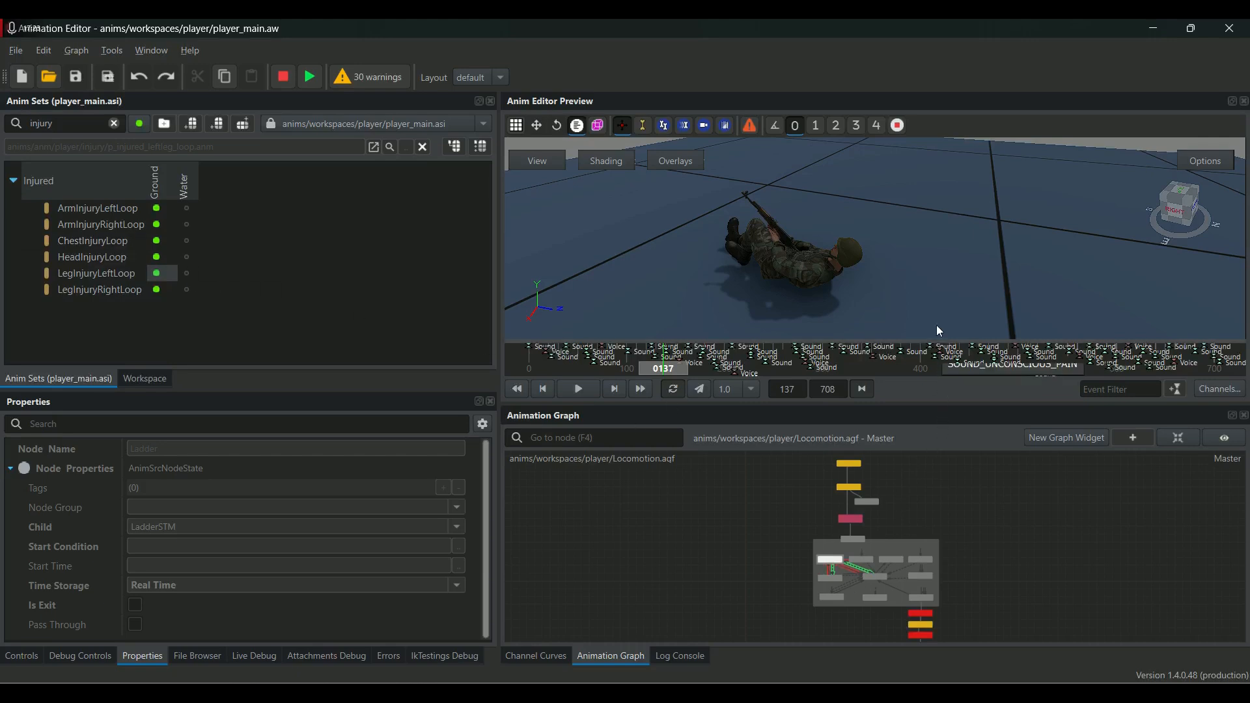
Locate the LegInjuryLeftLoop Ground animation file, p_injured_leftleg_loop.anm, and copy its resource GUID.
right_click(157, 276)
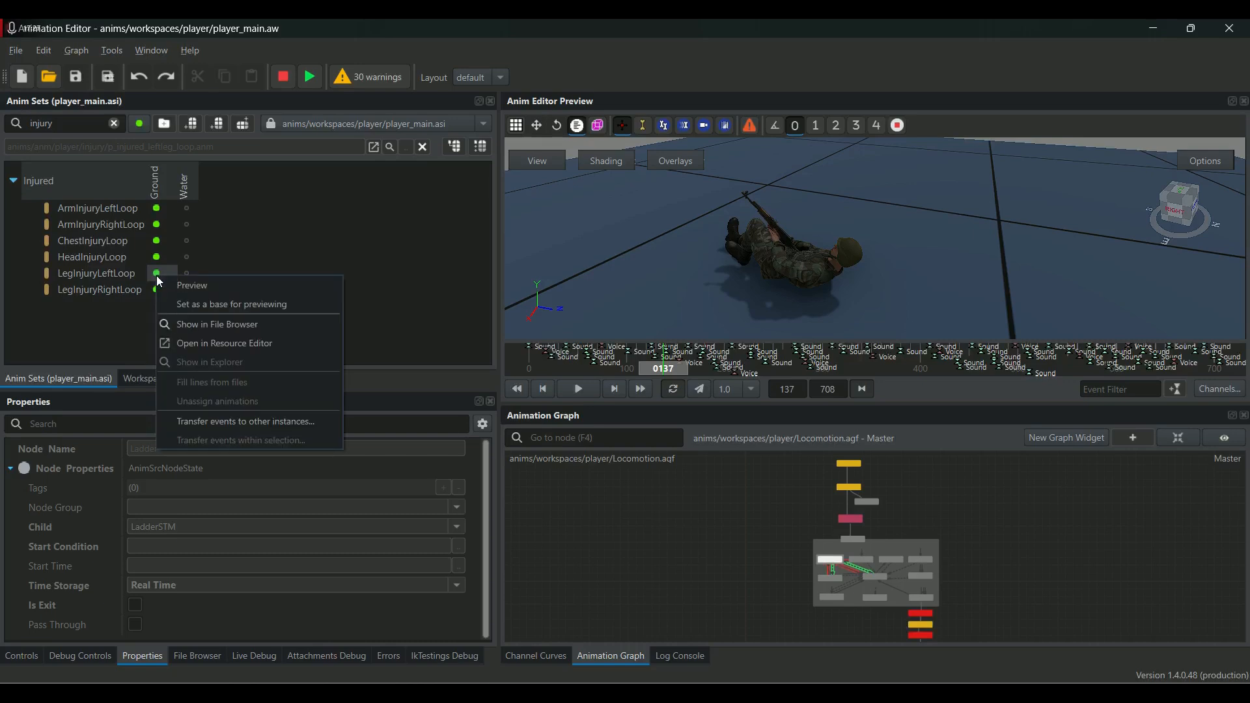
click(212, 325)
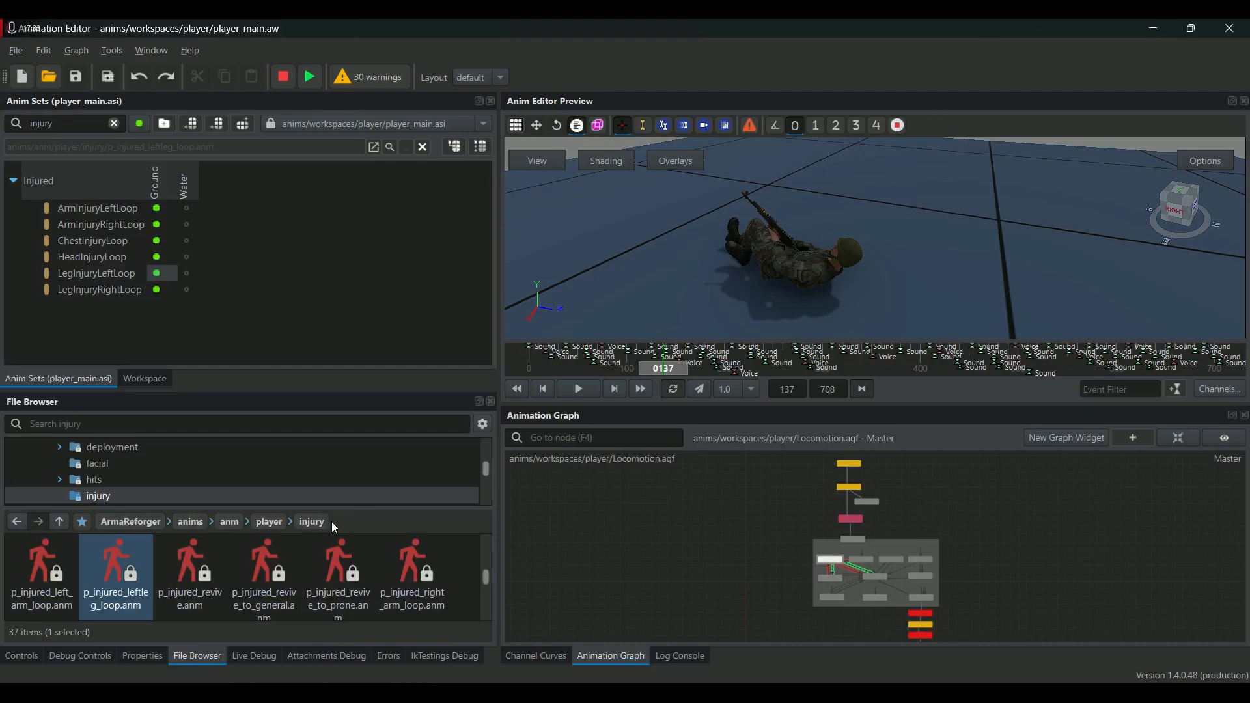
right_click(117, 560)
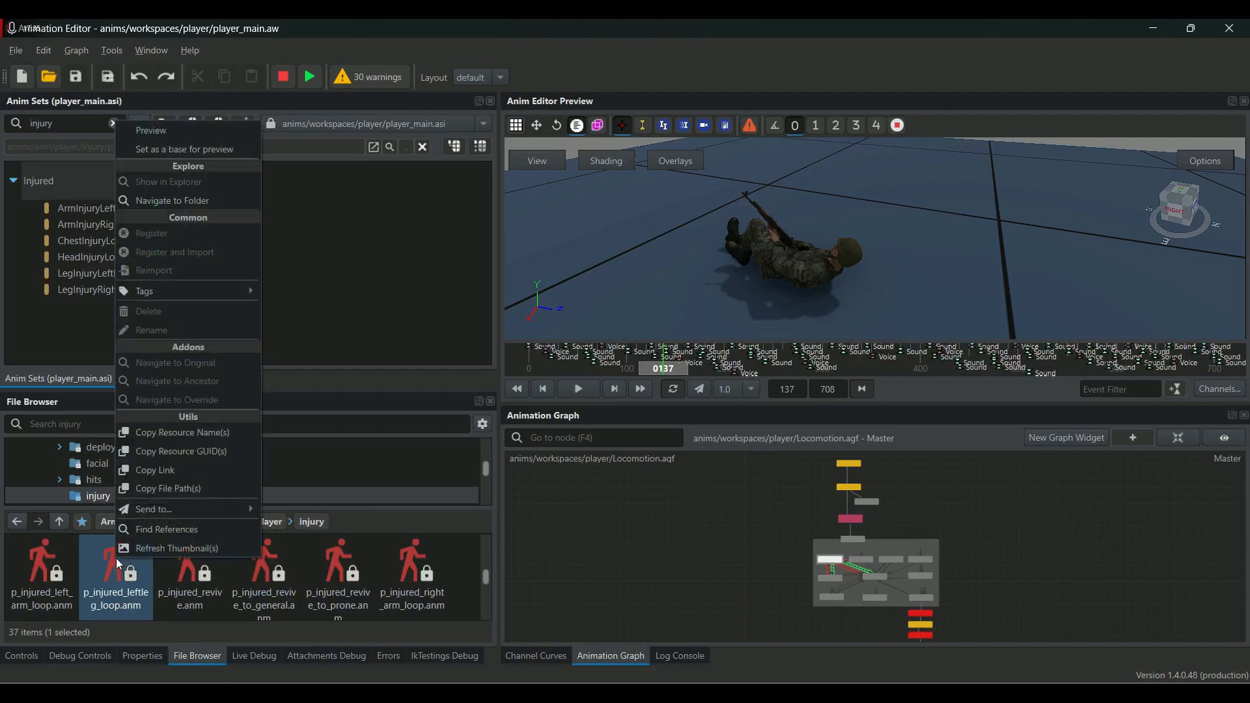
click(190, 452)
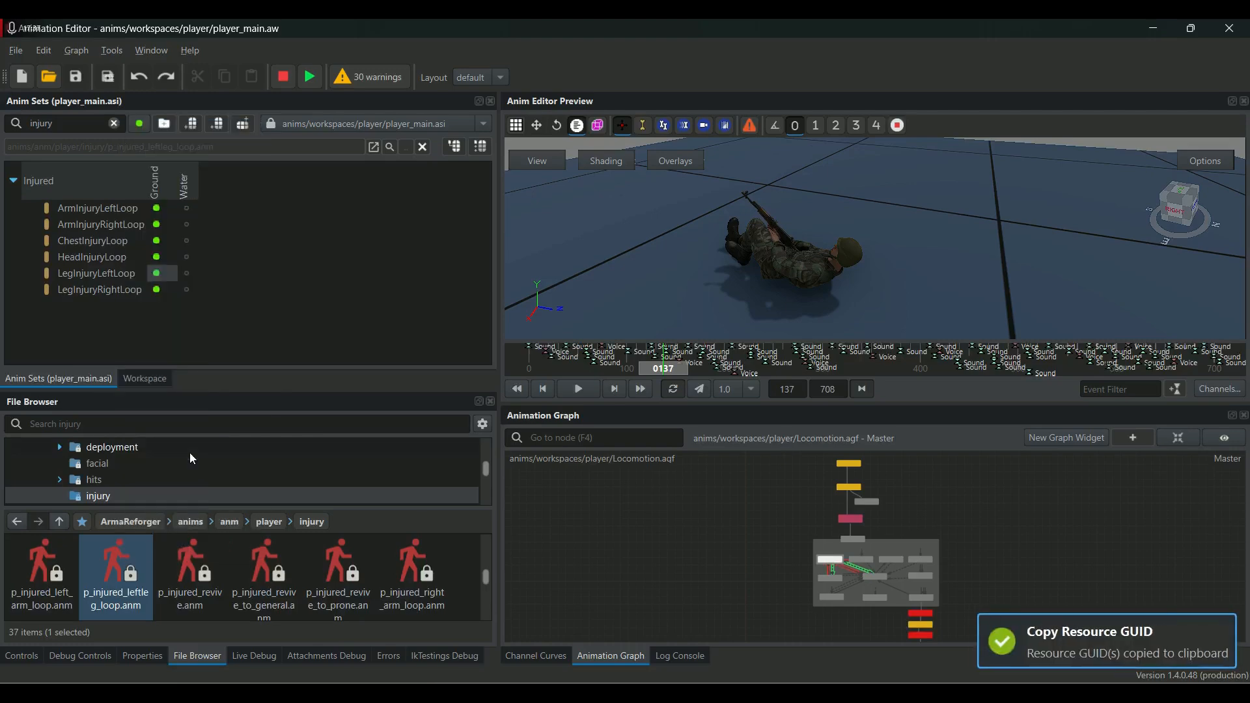
Switch to the Animation Editor with the M151Jeep_custom workspace and play the Idle animation assigned in the second Passenger column.
mouse_move(977, 694)
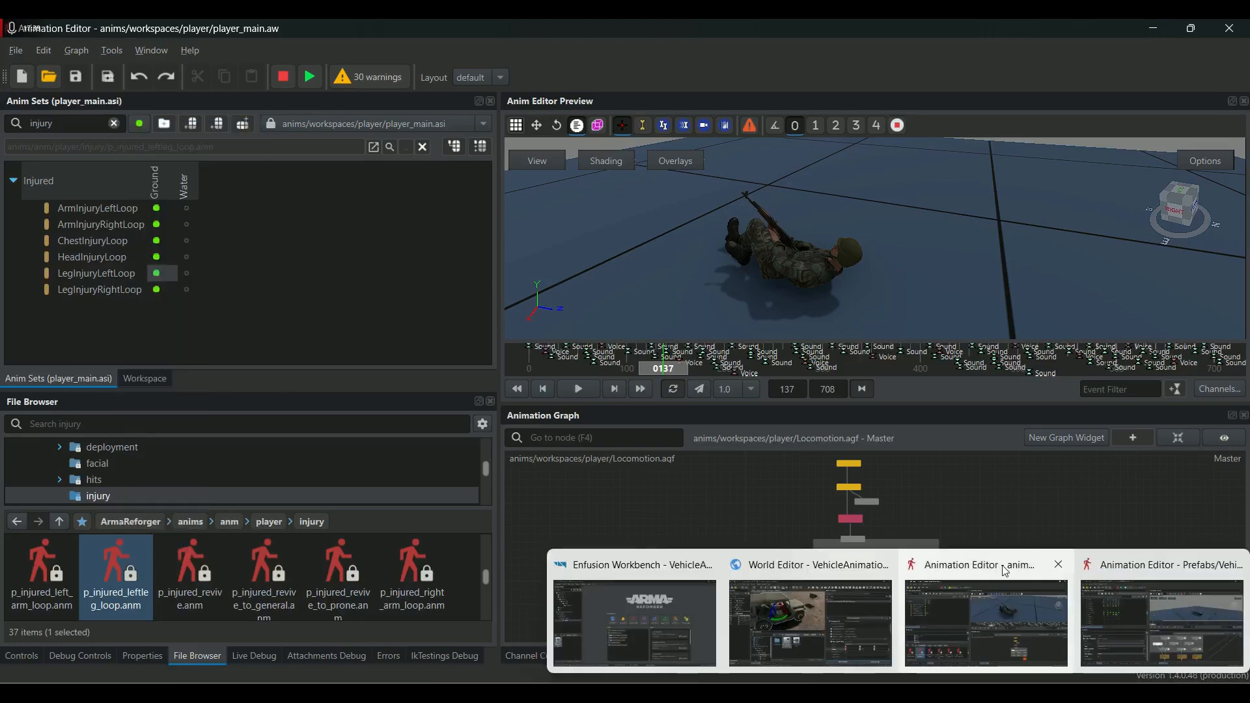
click(1146, 573)
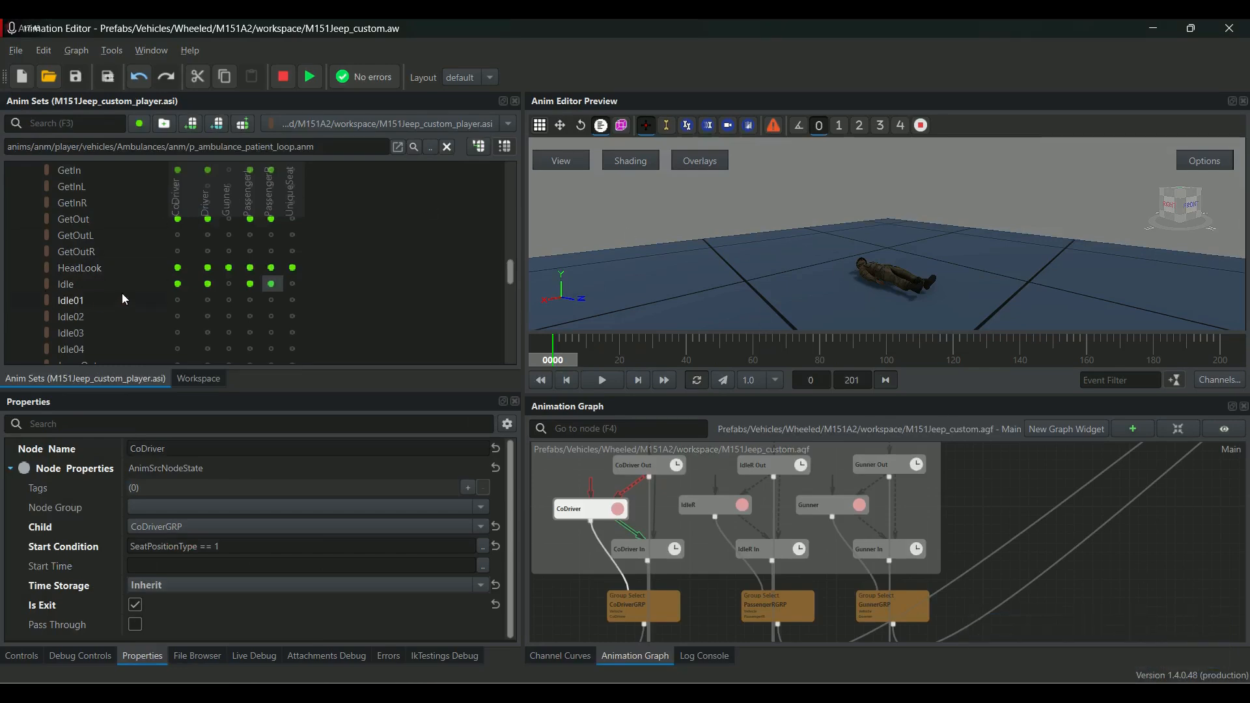
click(276, 289)
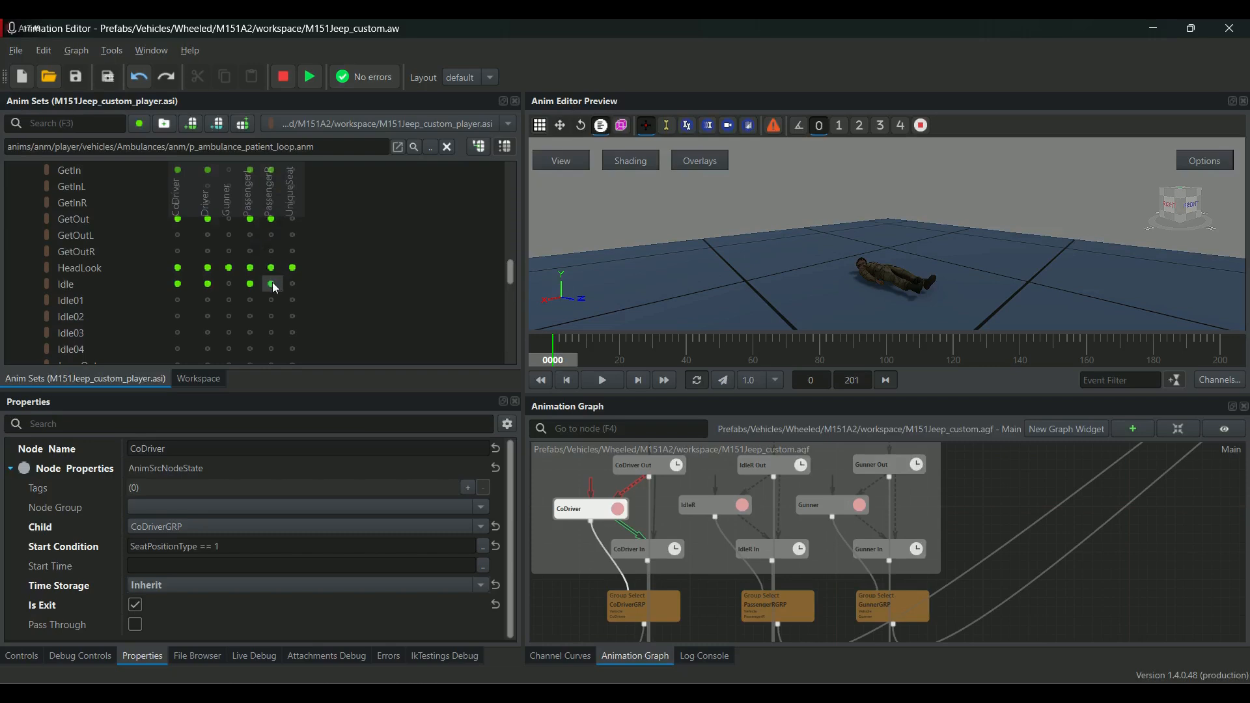
click(602, 381)
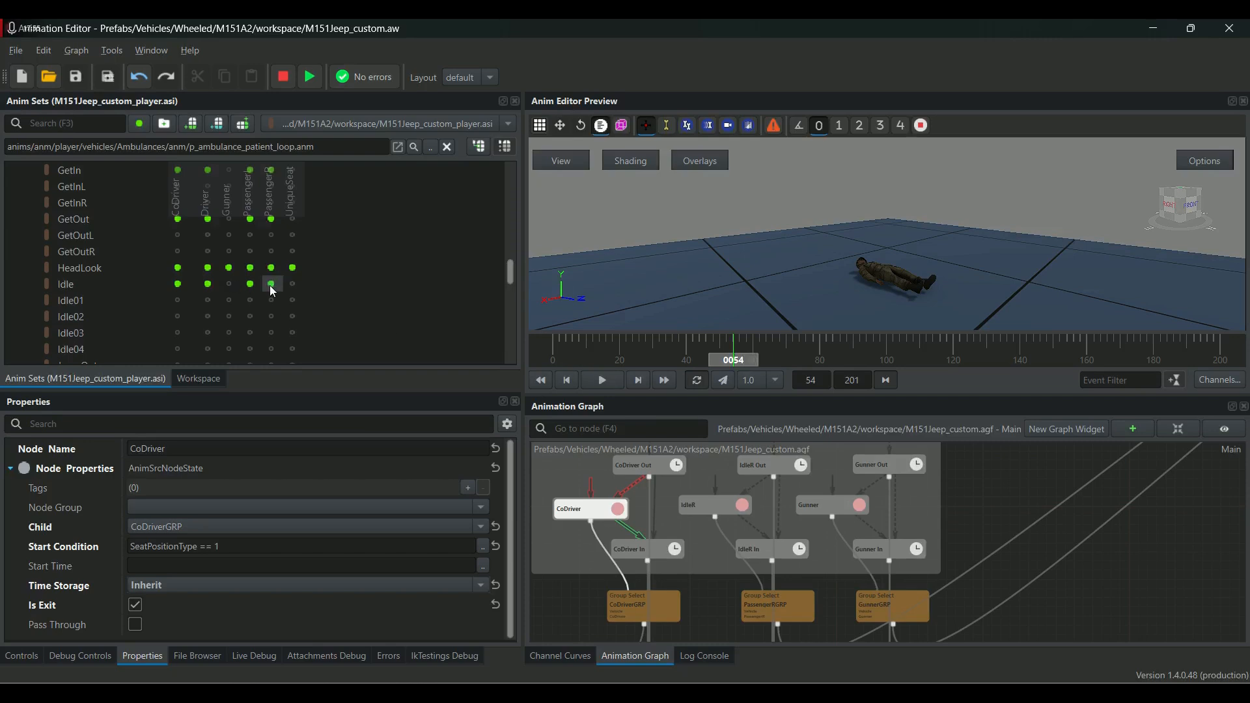
click(430, 145)
right_click(492, 109)
click(525, 198)
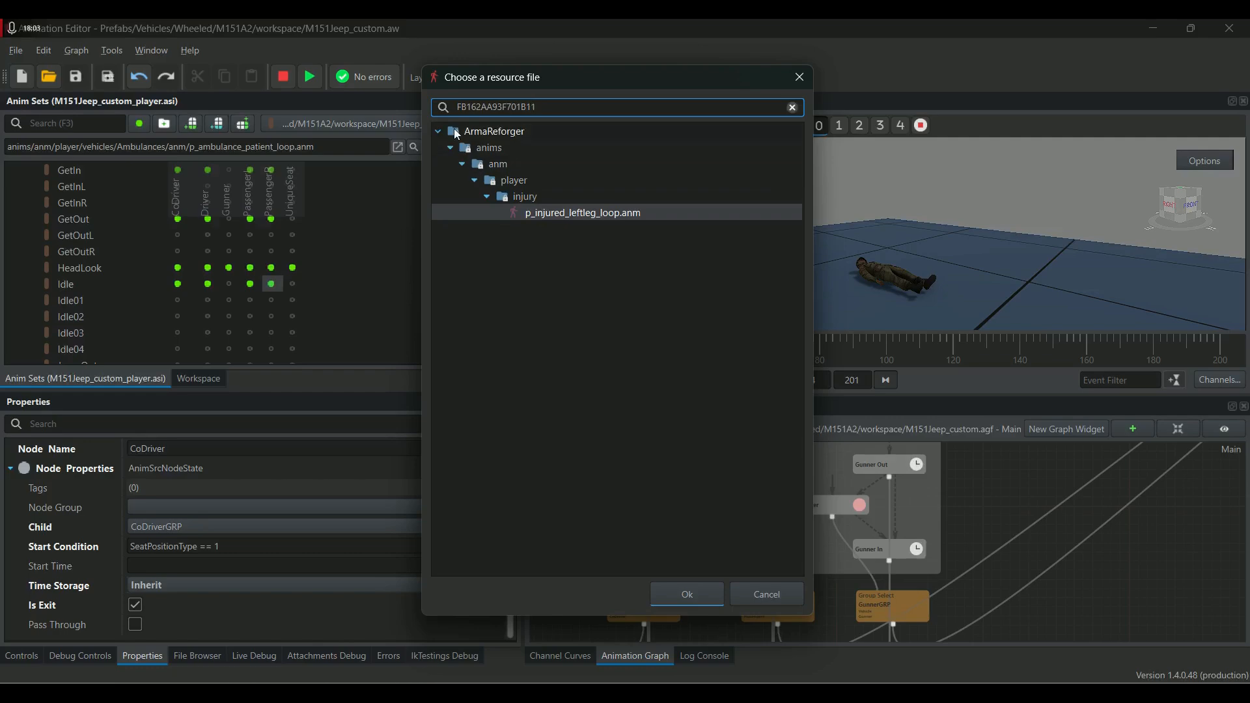
click(761, 595)
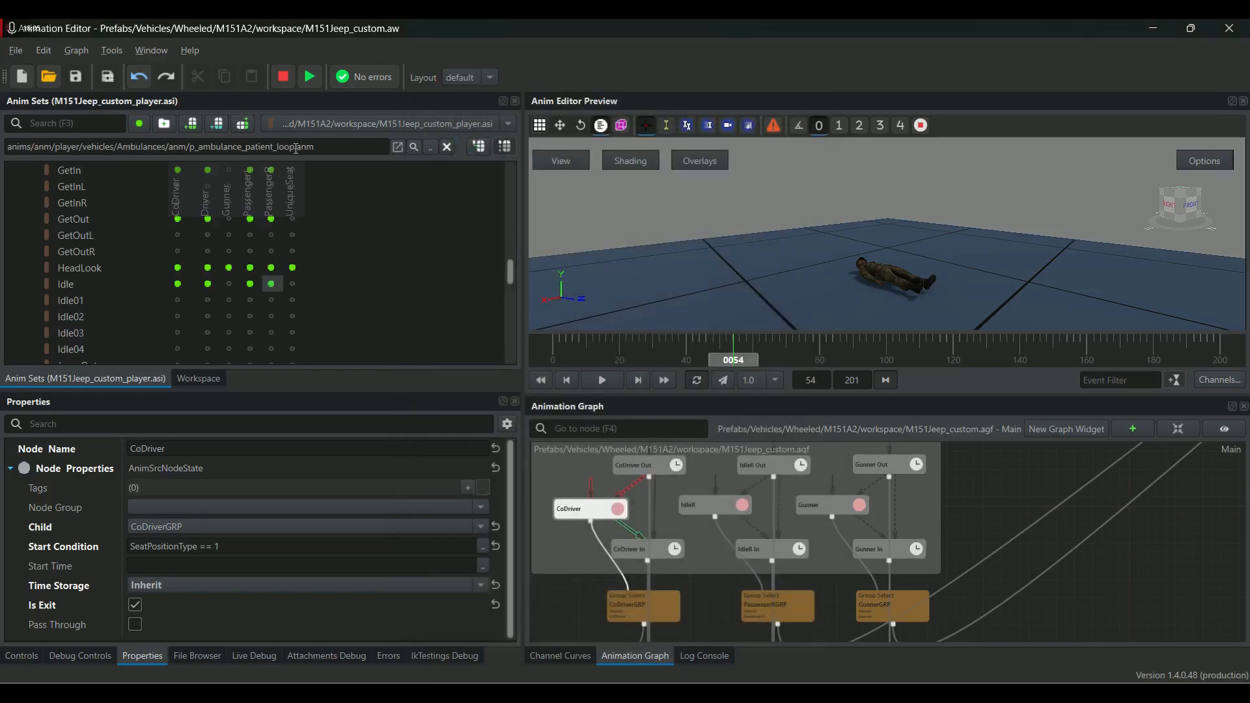
Find p_injured_leftleg_loop.anm by its copied GUID, assign it to Idle in the second Passenger column, and save the workspace.
click(429, 146)
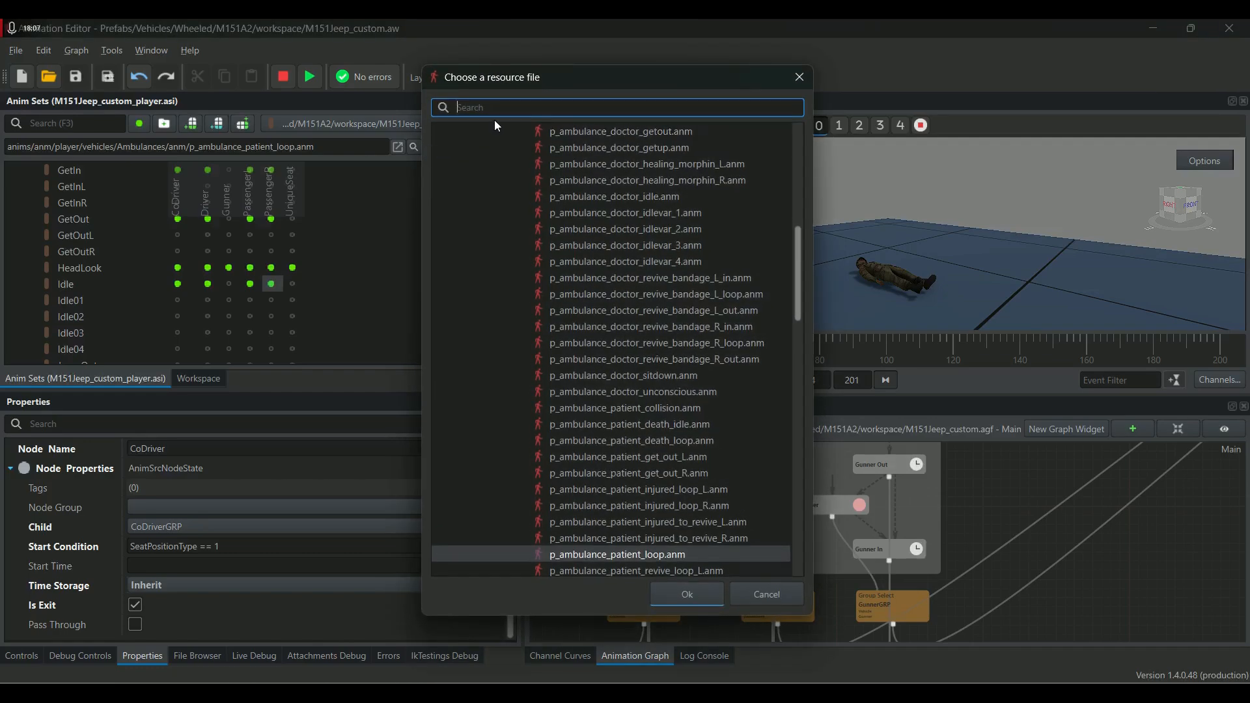
drag(799, 263, 797, 141)
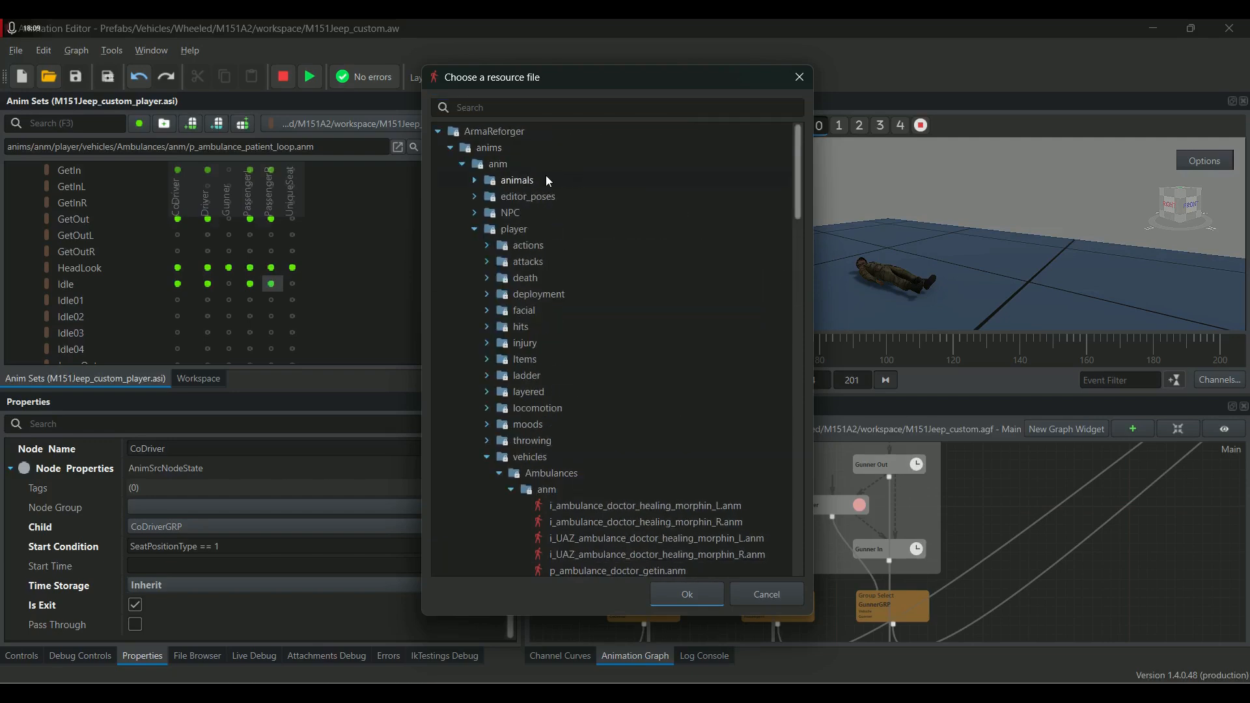
scroll(553, 384, down, 5)
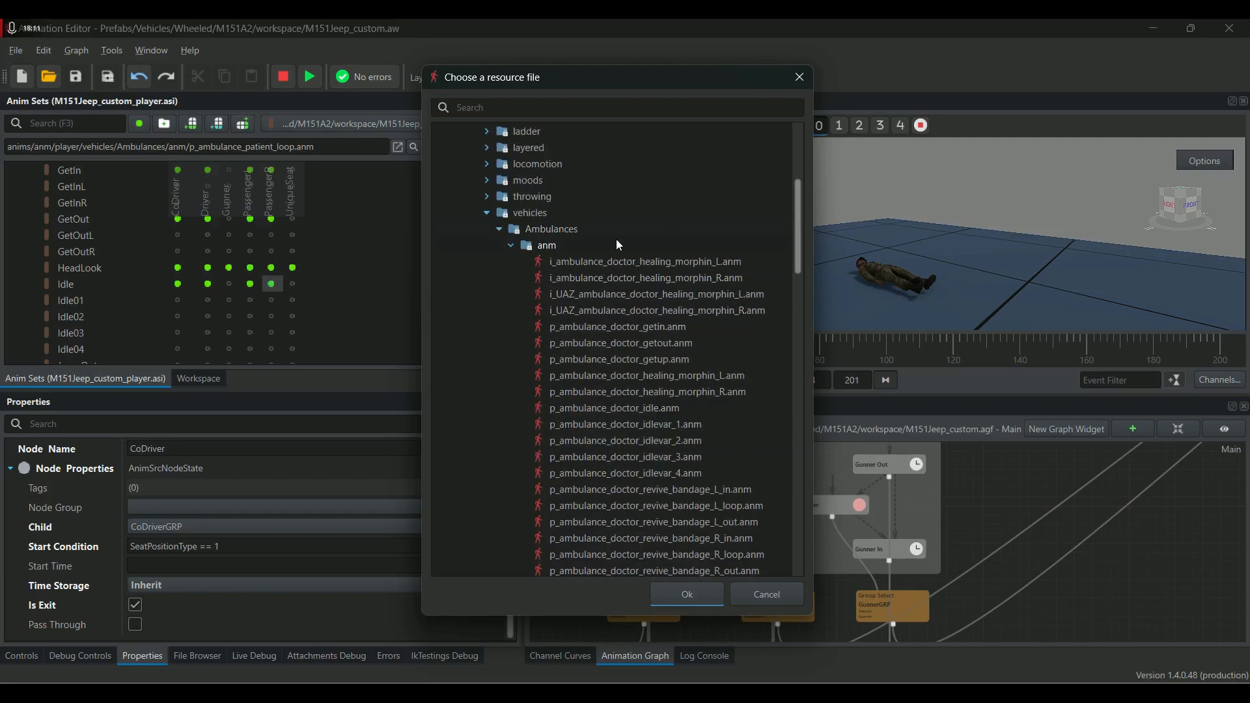
right_click(544, 102)
click(569, 187)
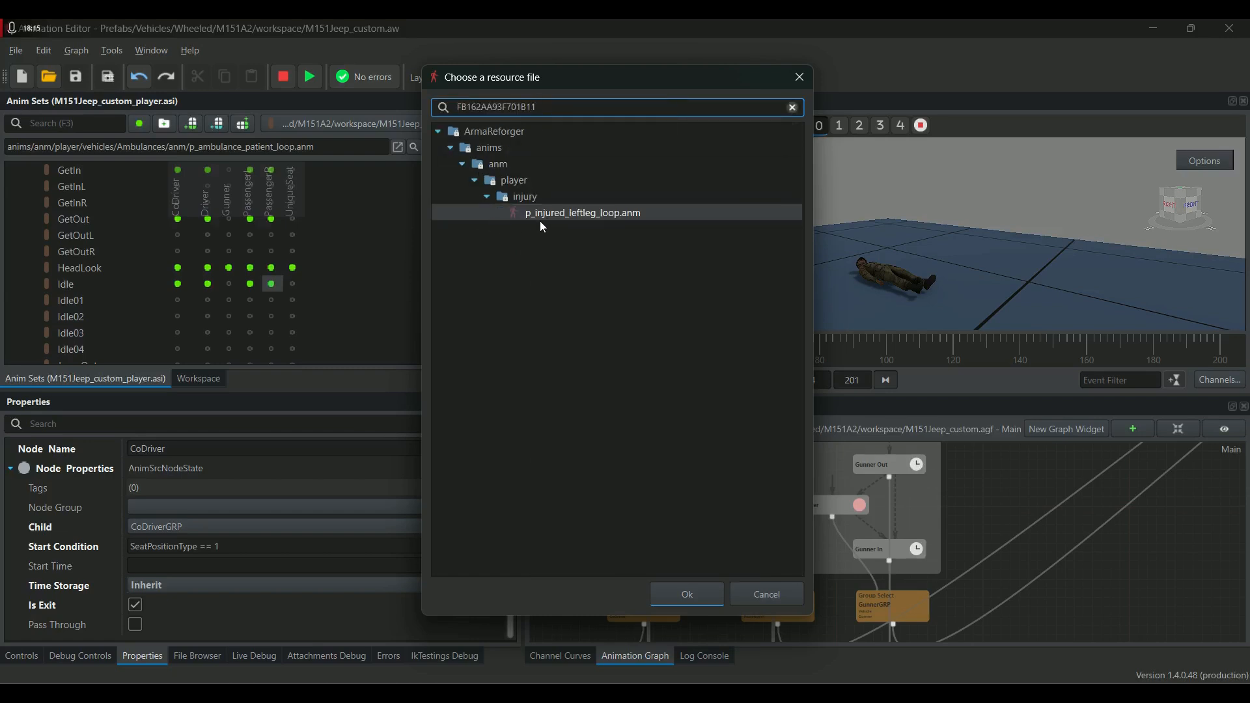
click(544, 213)
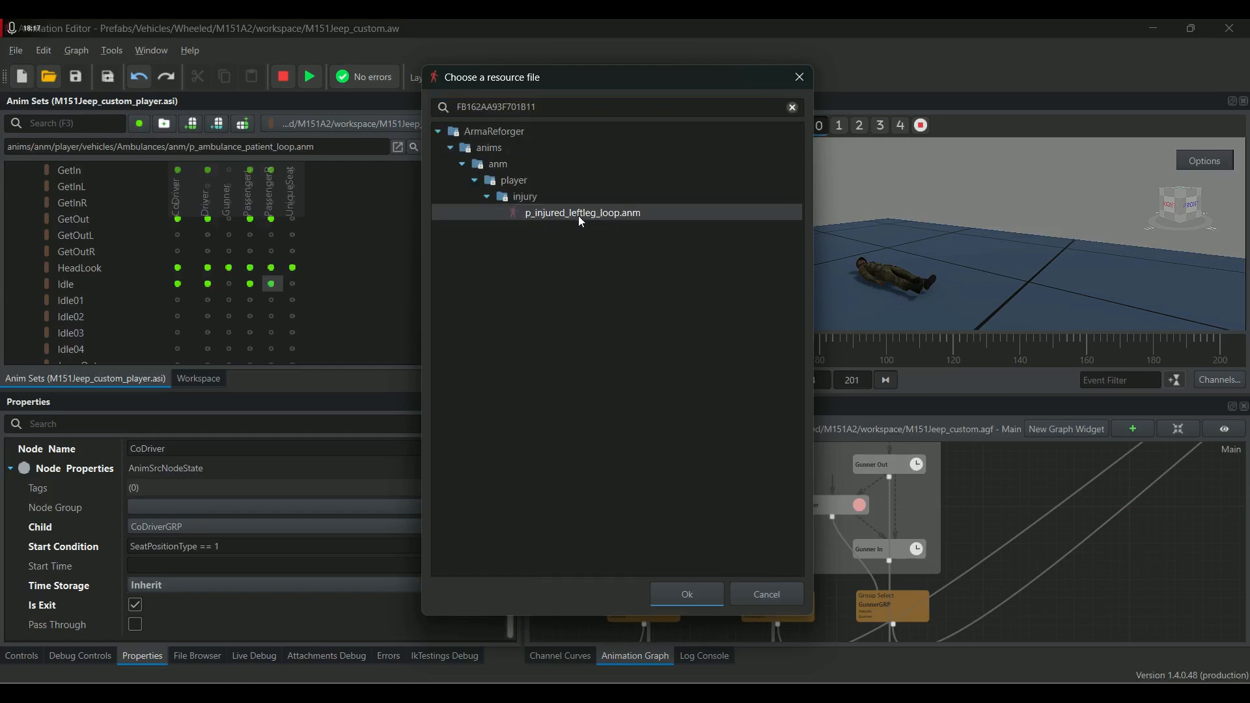
click(692, 592)
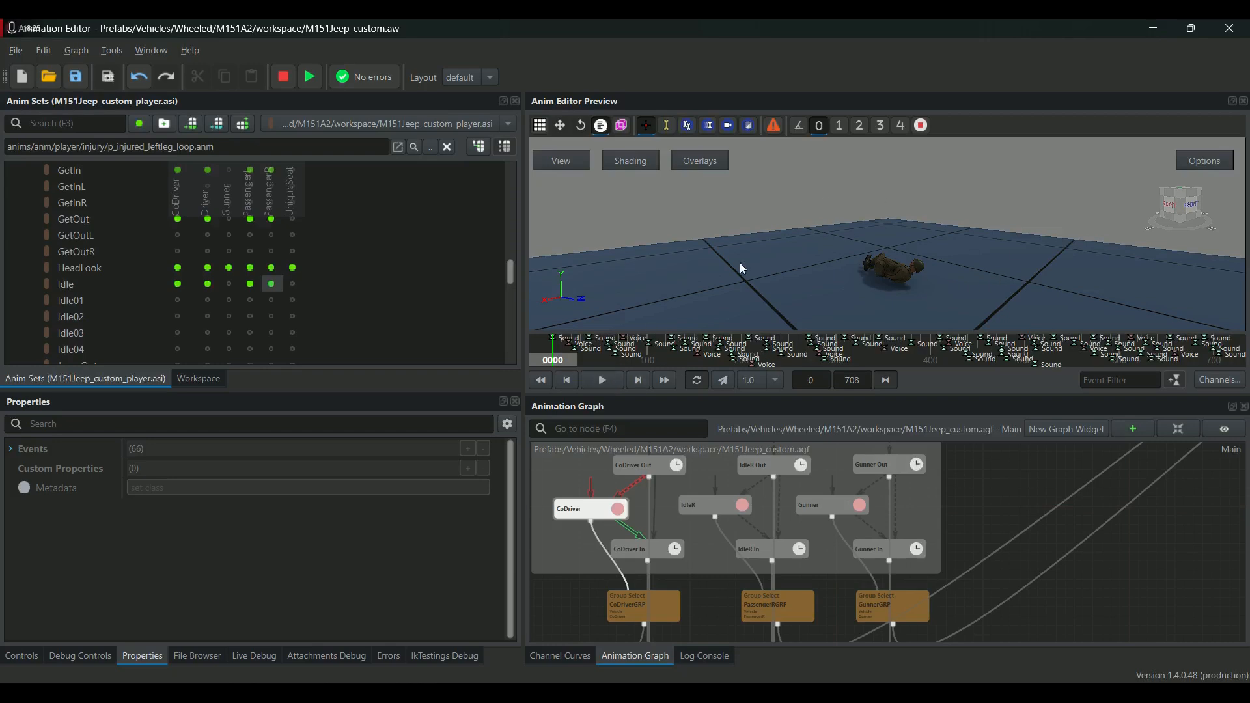
click(75, 76)
Switch to the World Editor and check the VehicleAnimationComponent settings of the bench at its M151A2_bench_MOD.et prefab level, filtering components by "anim".
click(834, 619)
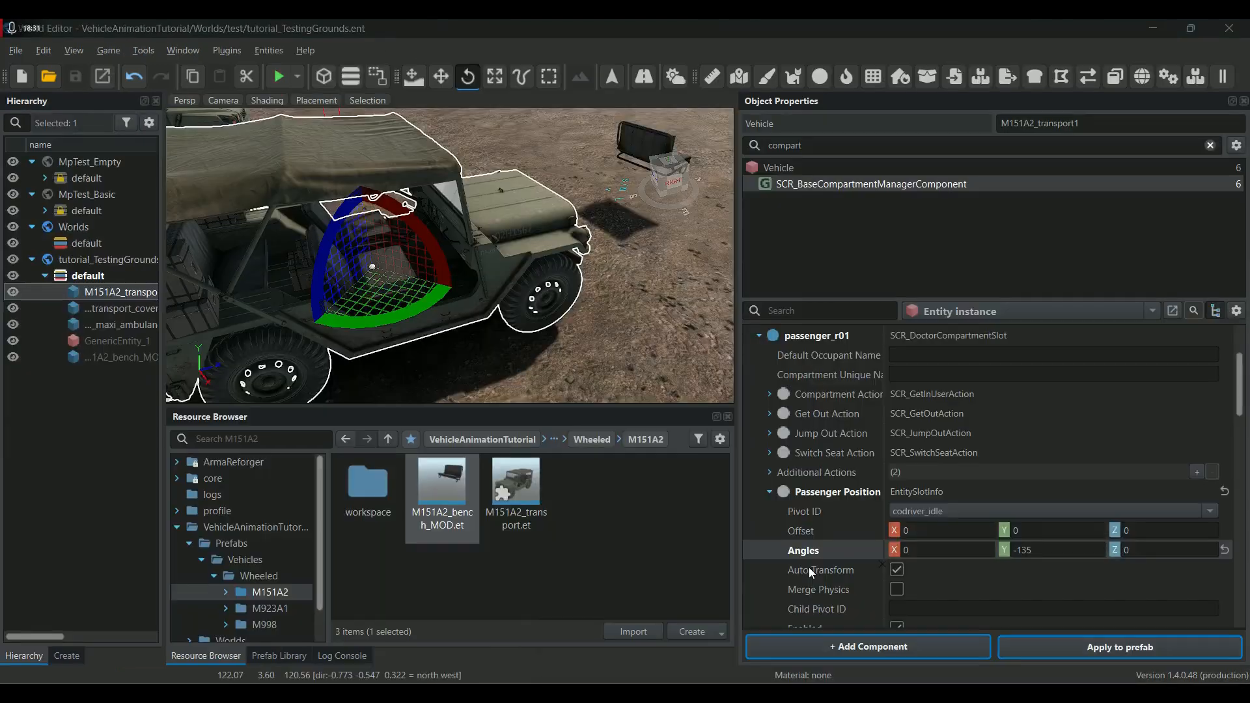
click(640, 146)
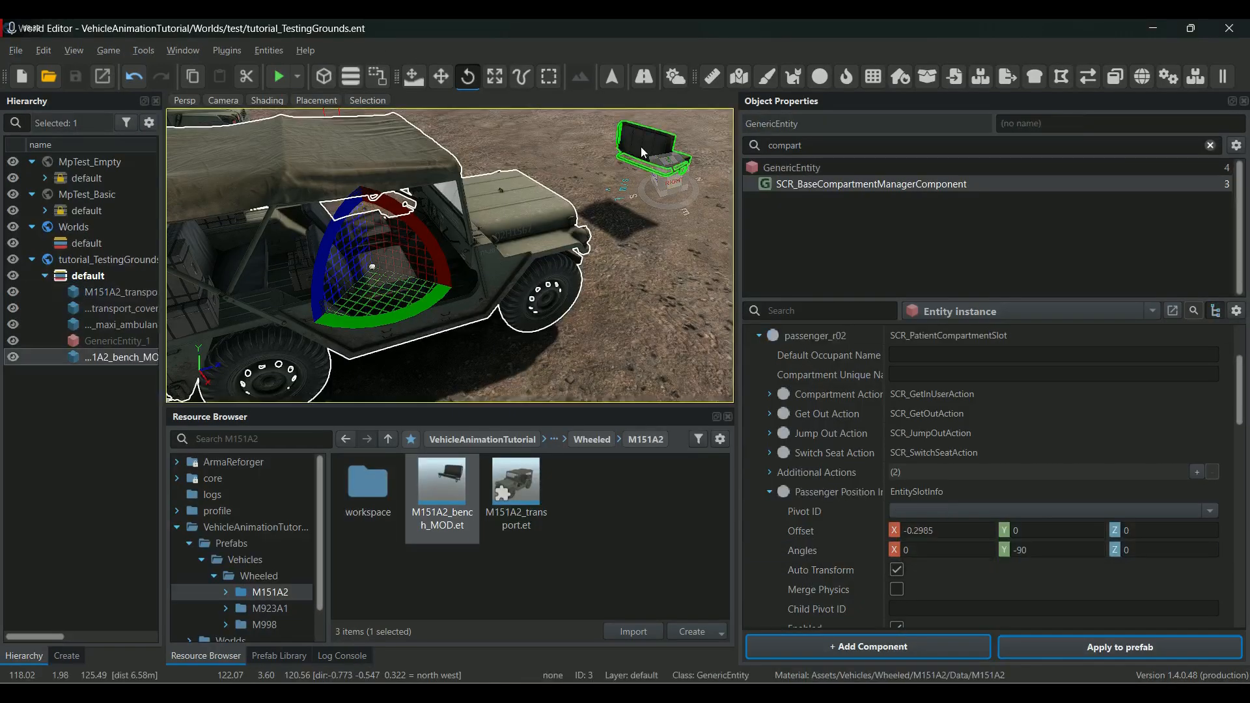
click(1151, 311)
click(1027, 333)
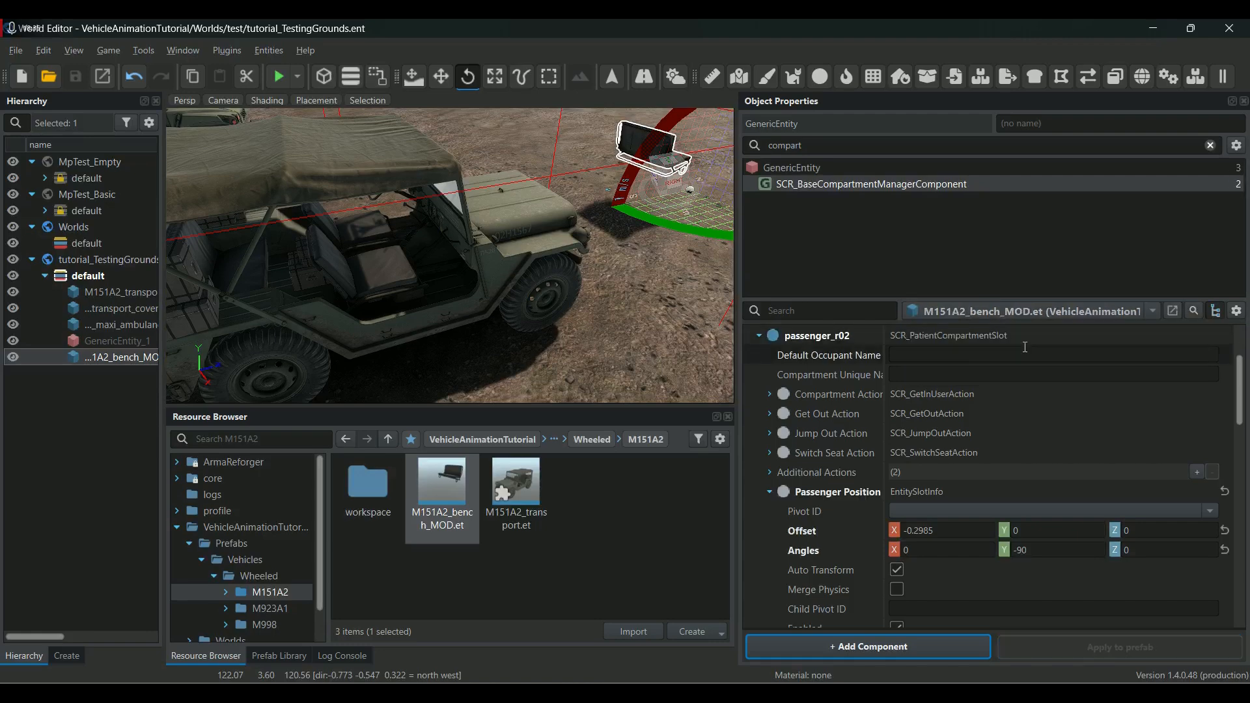
drag(859, 145, 697, 131)
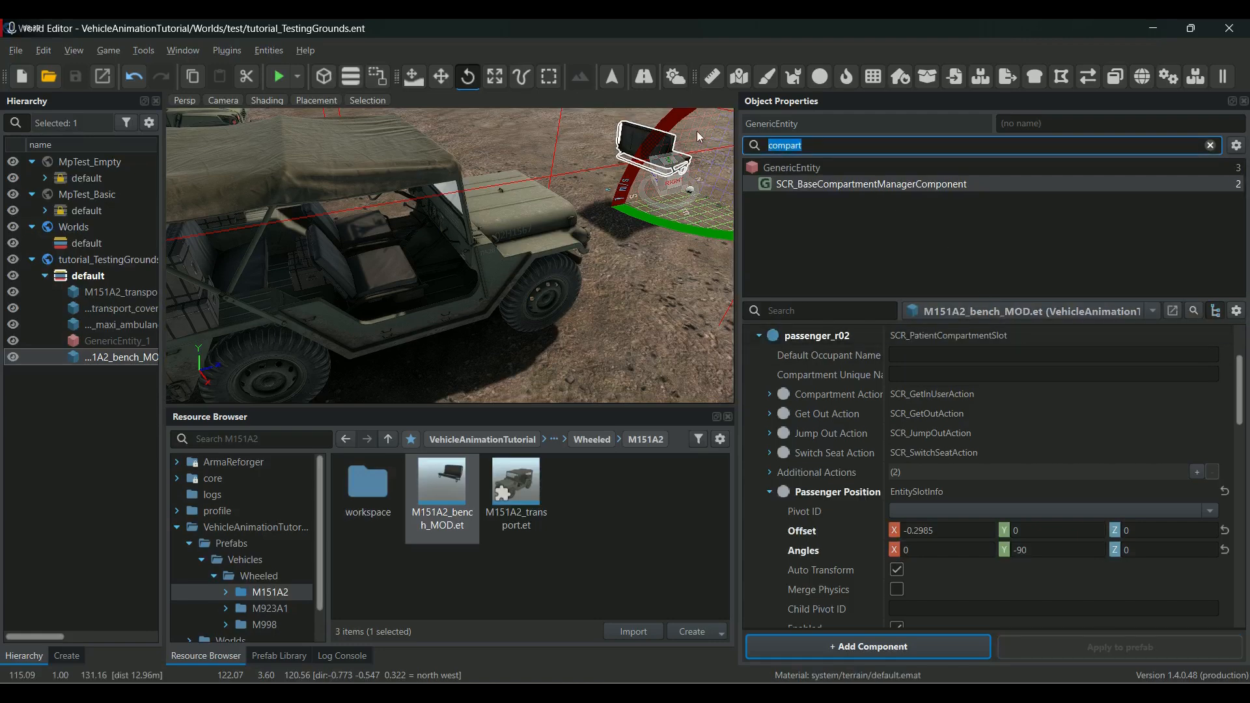
text(anim)
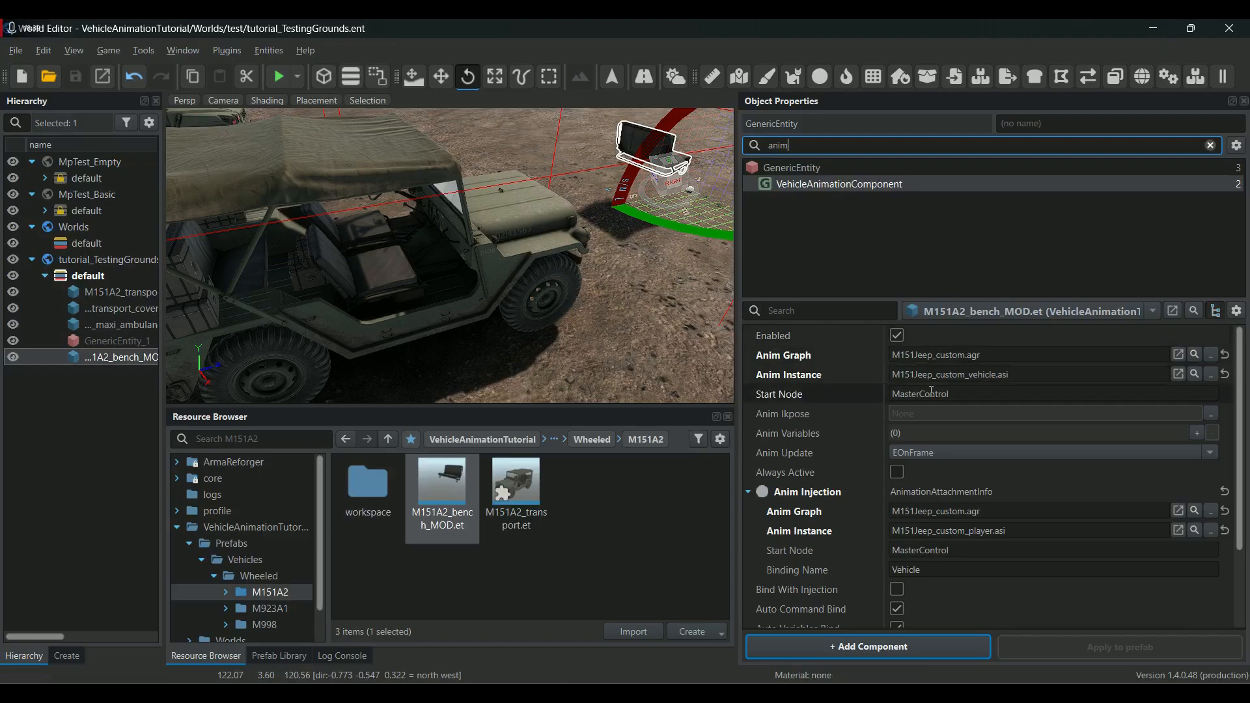
Play-test the world, walk to the standalone bench, and get into its seat to view the patient pose in third person.
scroll(631, 332, down, 6)
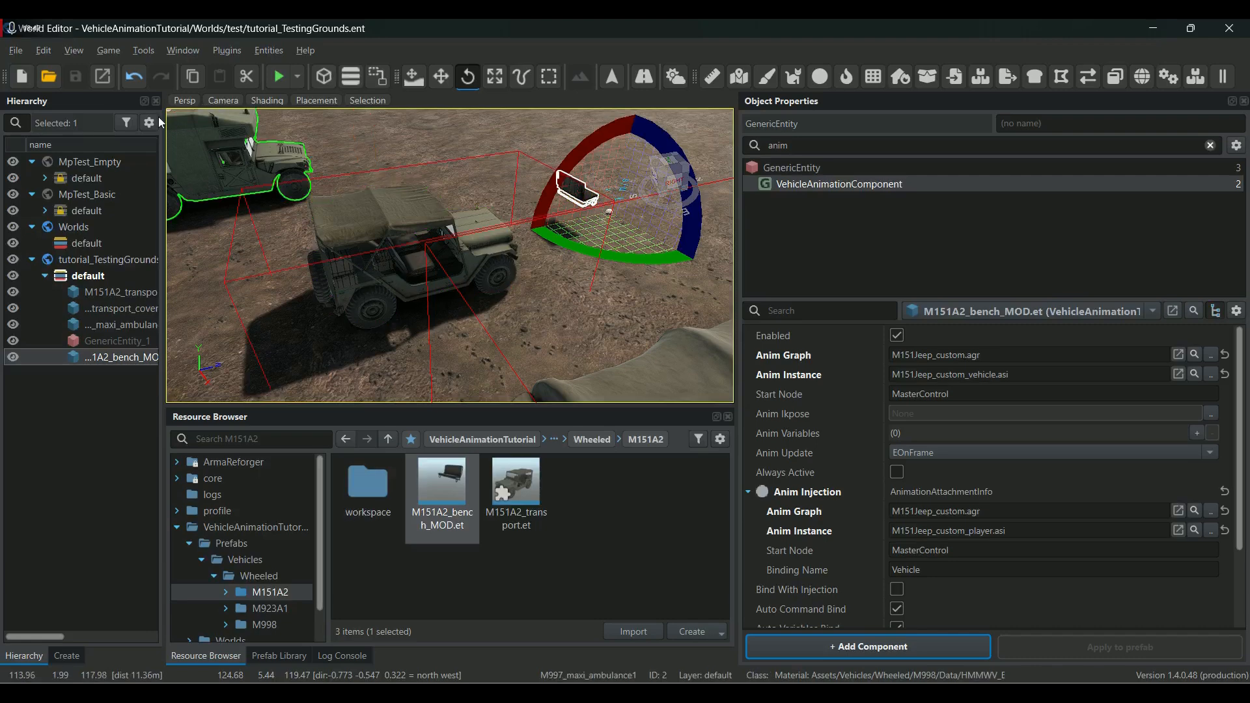
click(276, 76)
key(w)
key(w)
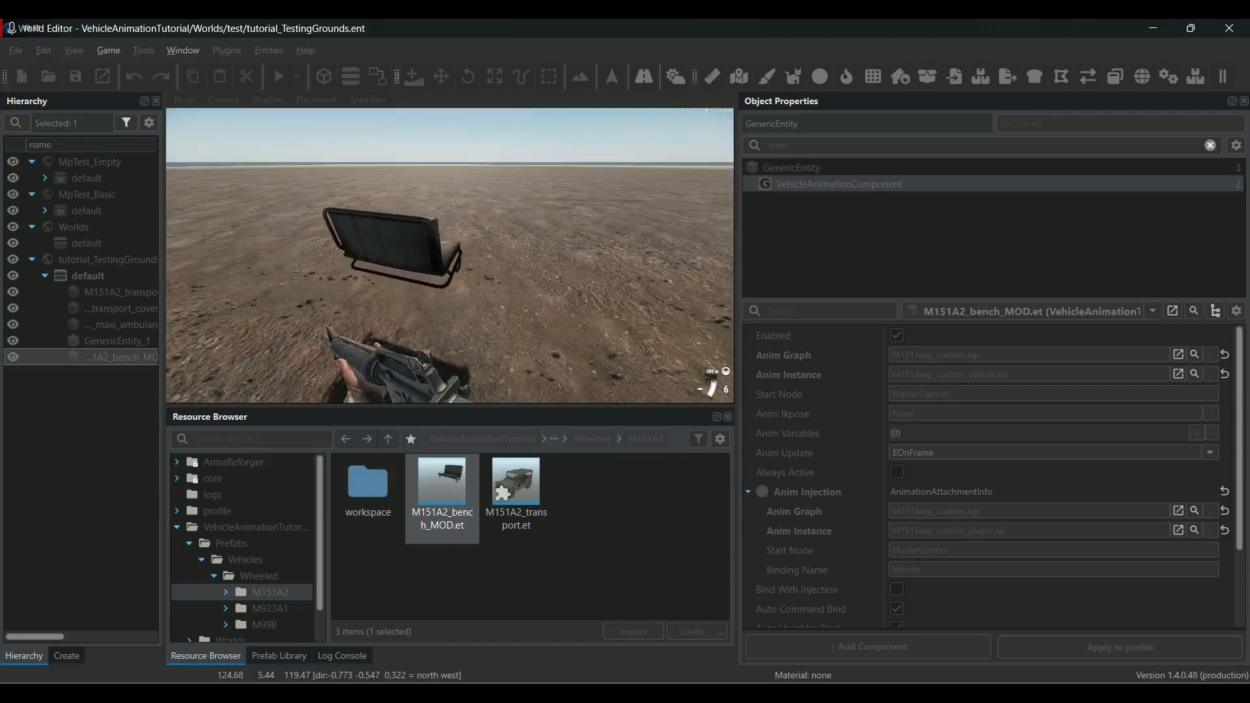
key(f)
key(v)
key(f)
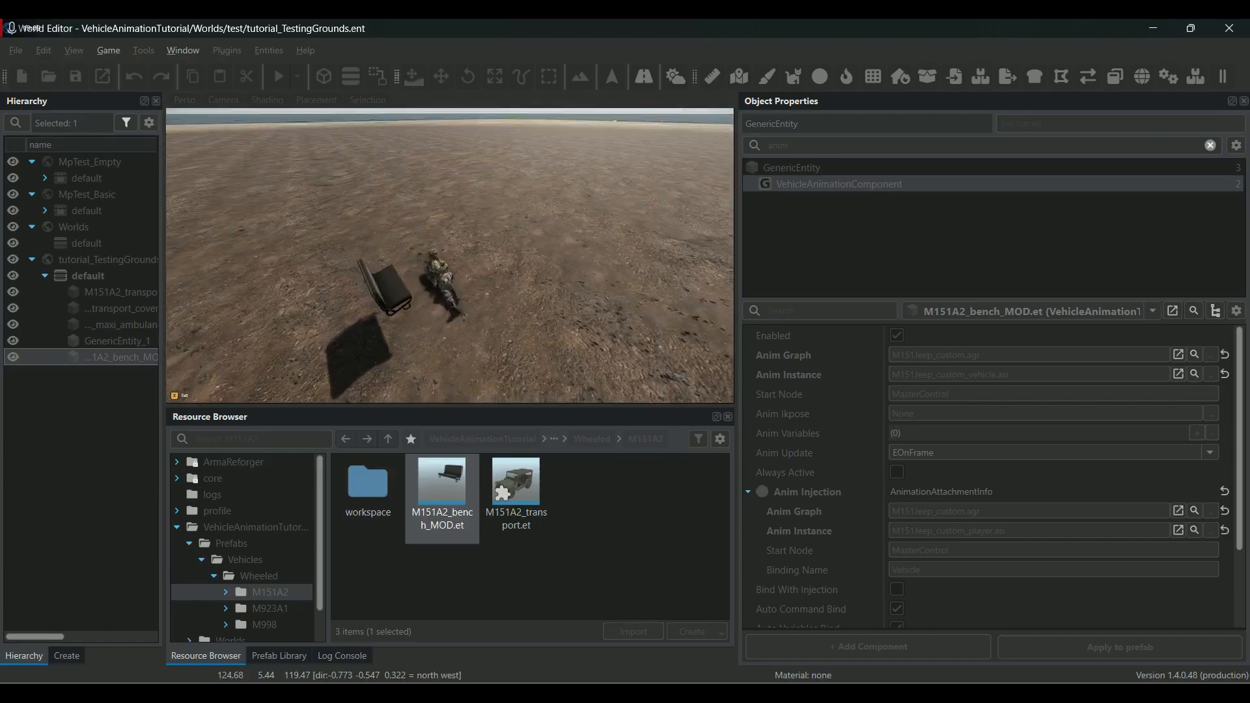
End the play-test and reload the tutorial_TestingGrounds.ent world.
key(Escape)
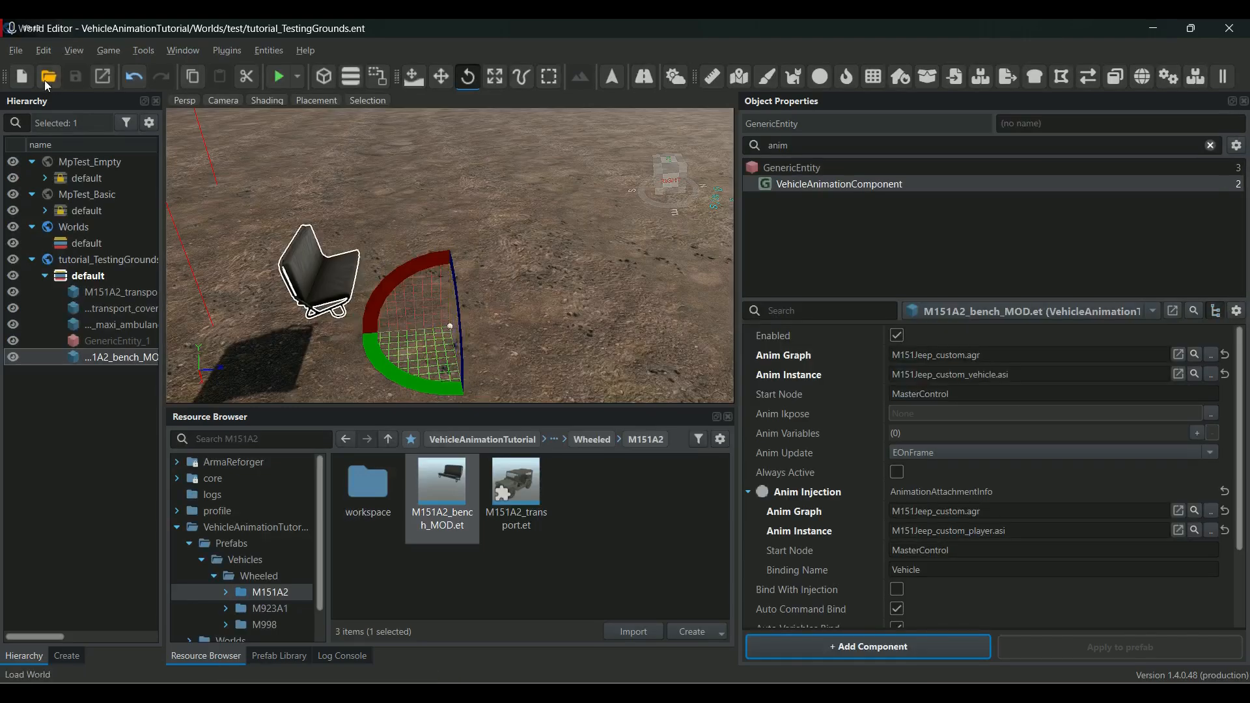
click(49, 76)
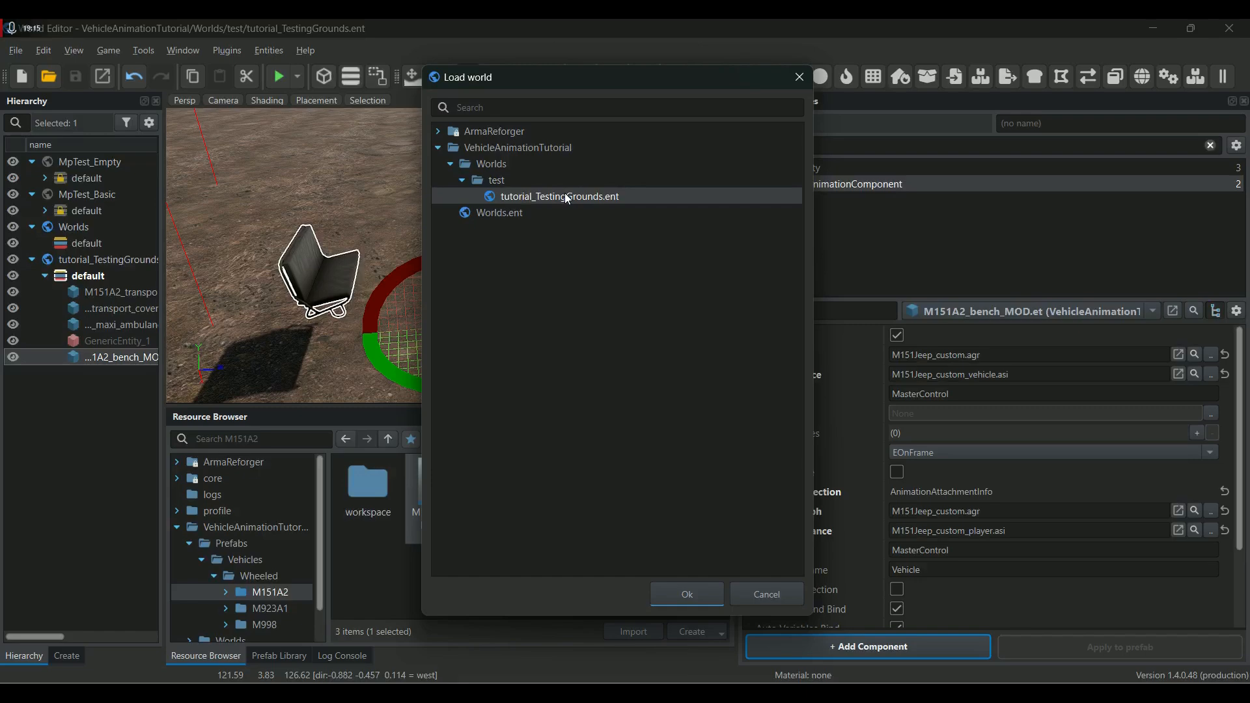
click(690, 595)
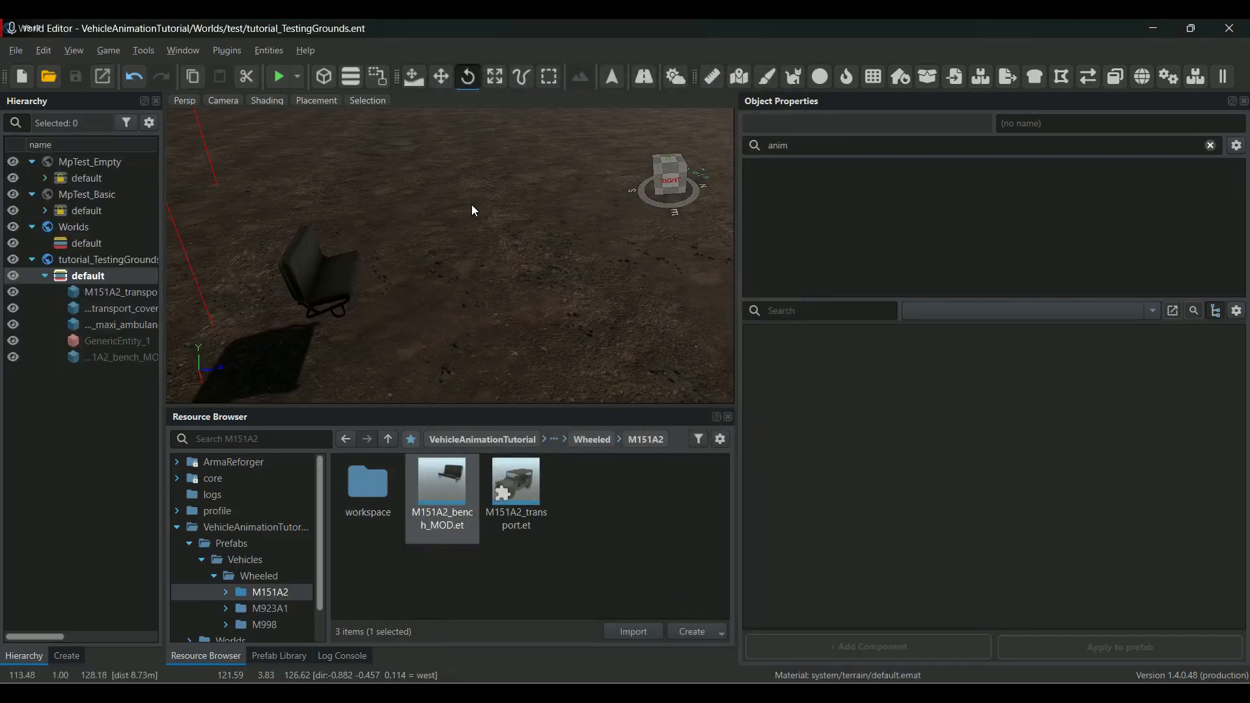
Select the standalone bench at its M151A2_bench_MOD.et prefab level and filter its components by "compart".
click(315, 276)
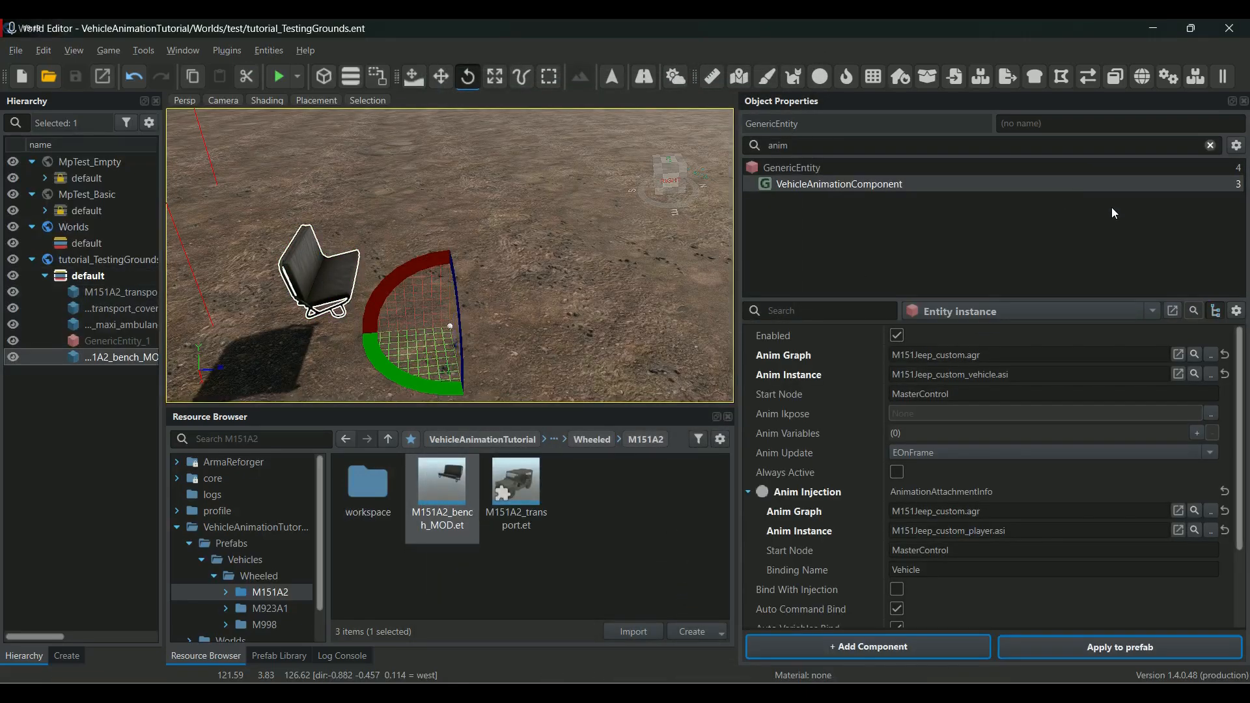
click(1003, 312)
click(963, 331)
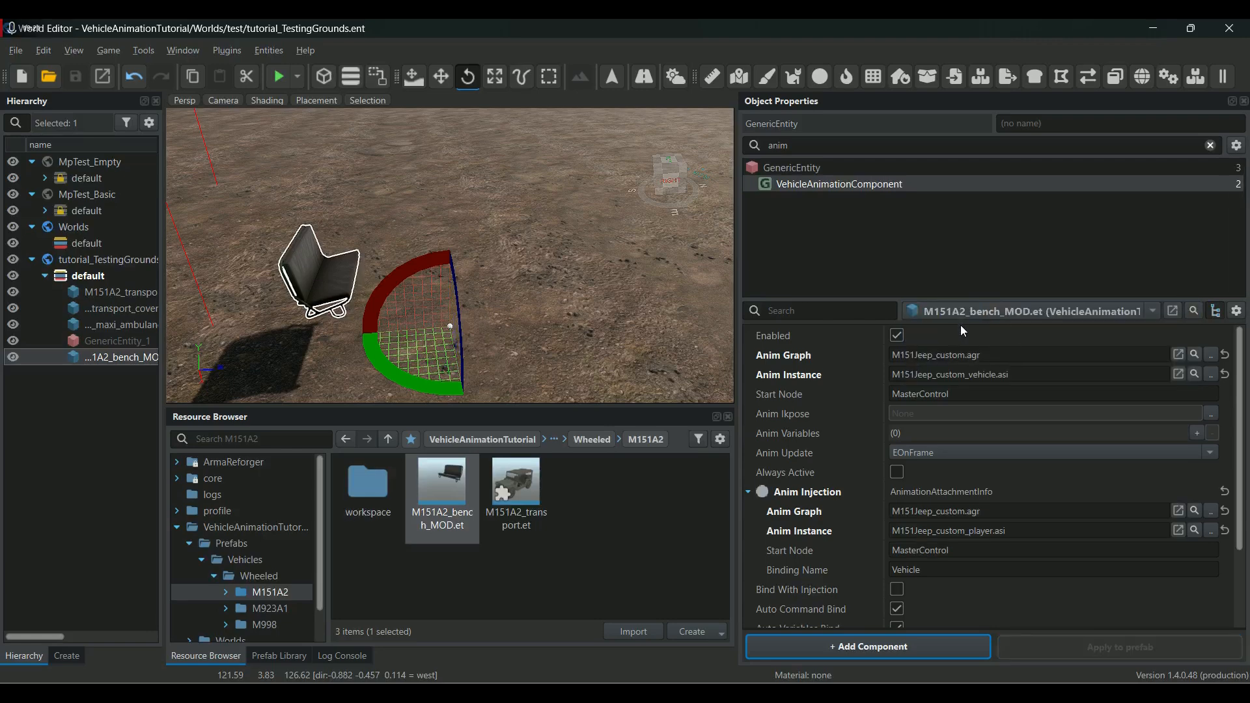
double_click(819, 141)
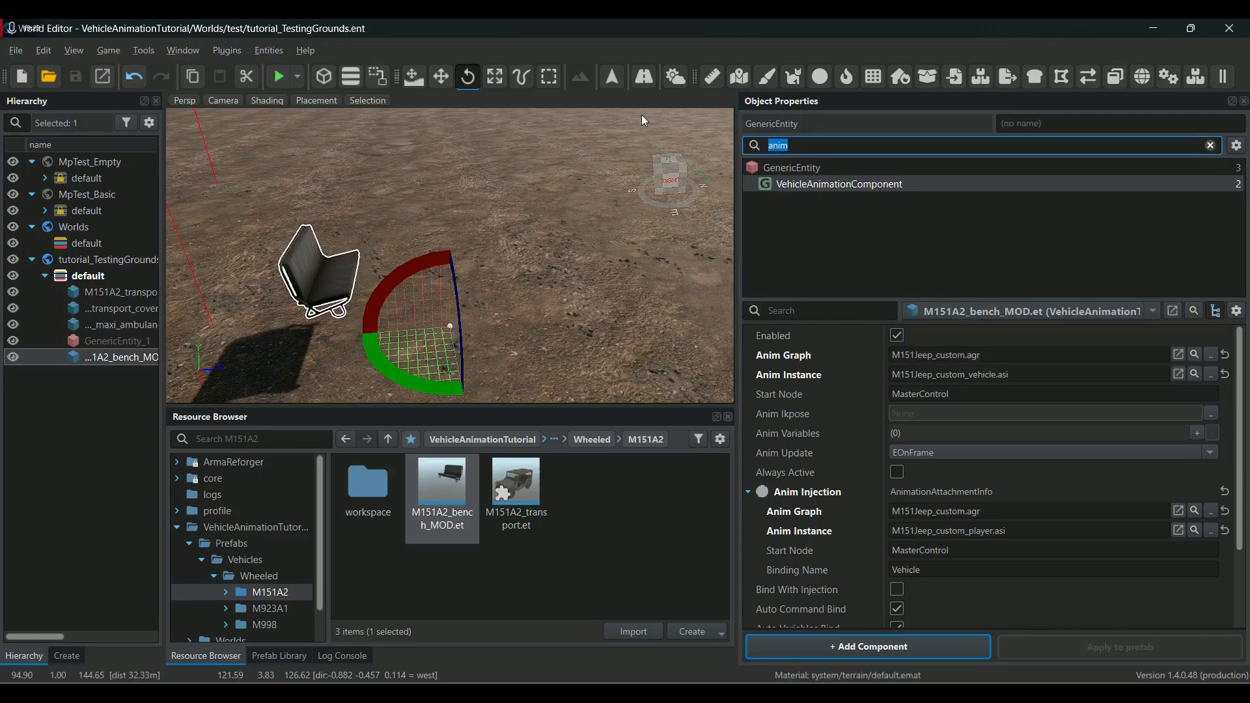
text(compart)
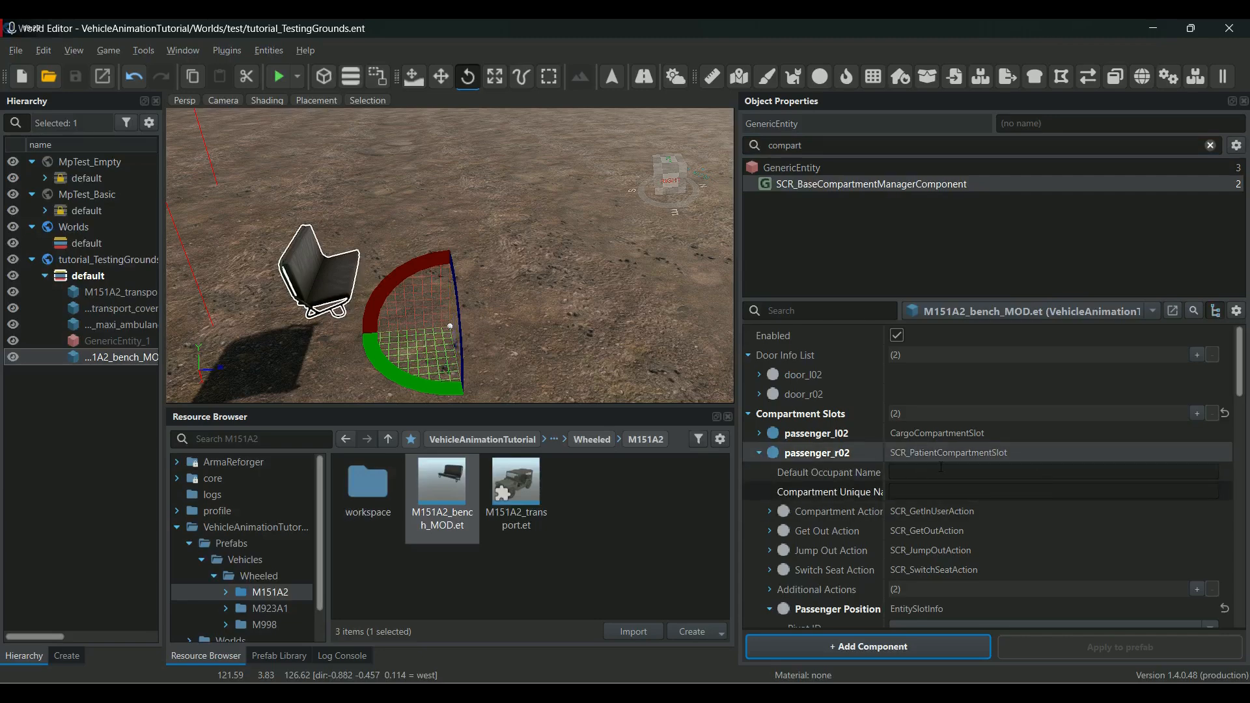
Move the passenger_r02 Passenger Position onto the bench seat, with offset X 0, Y about 0.97 and Z about -1.37.
scroll(1038, 531, down, 3)
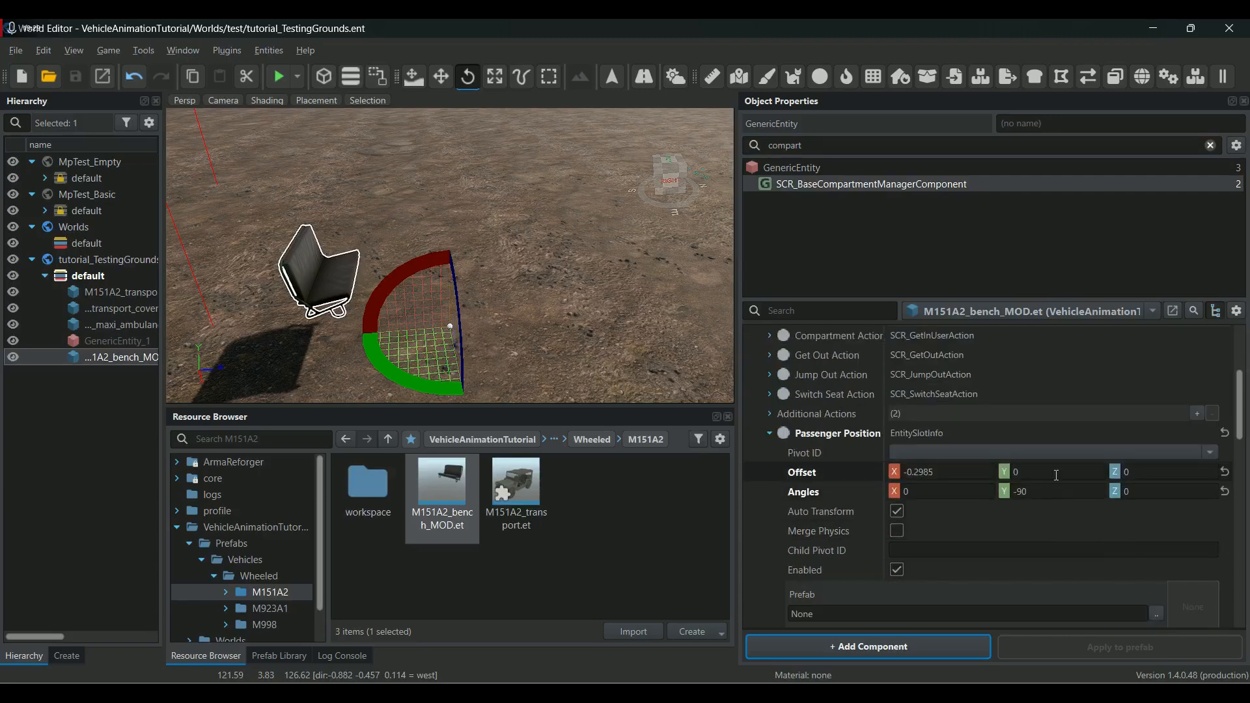
click(1034, 491)
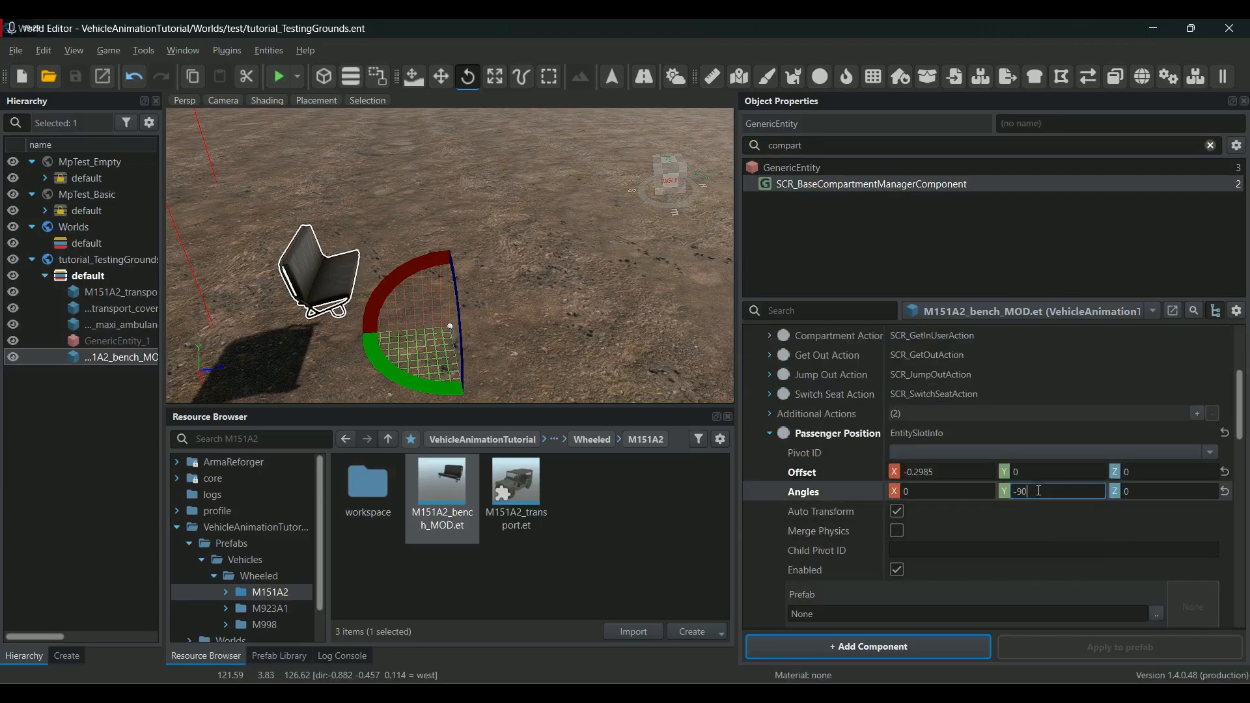
click(965, 470)
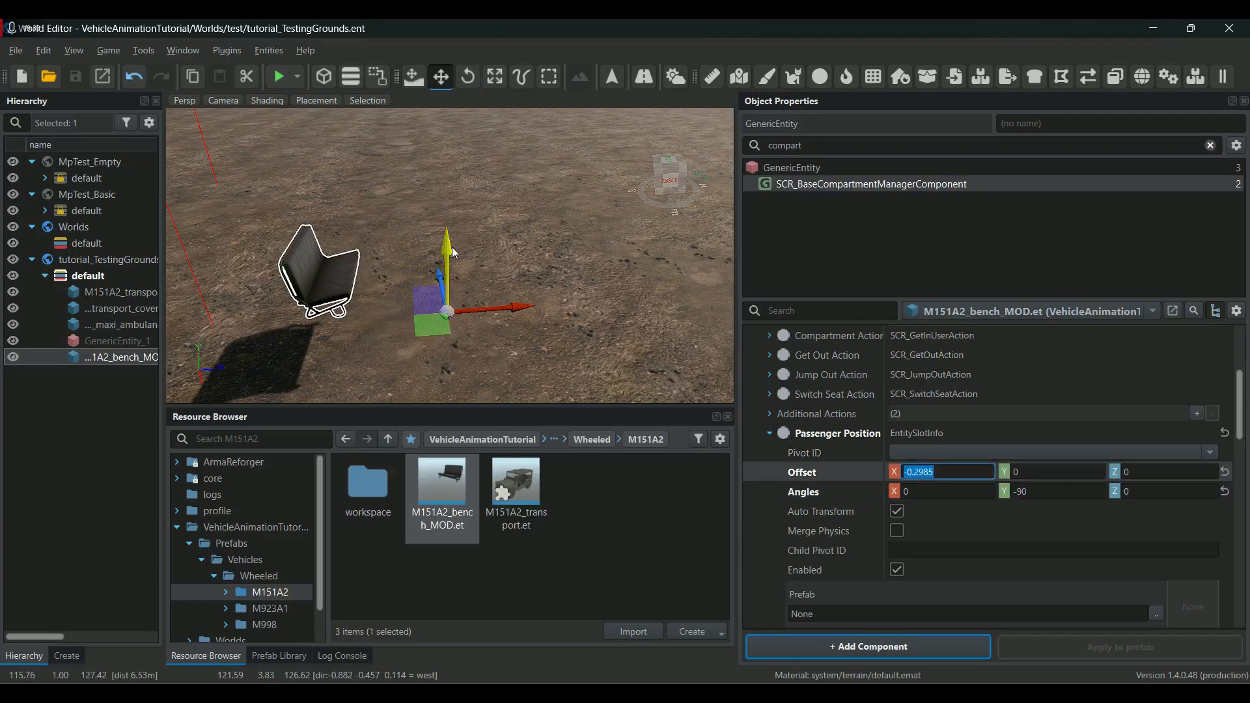
drag(454, 253, 454, 186)
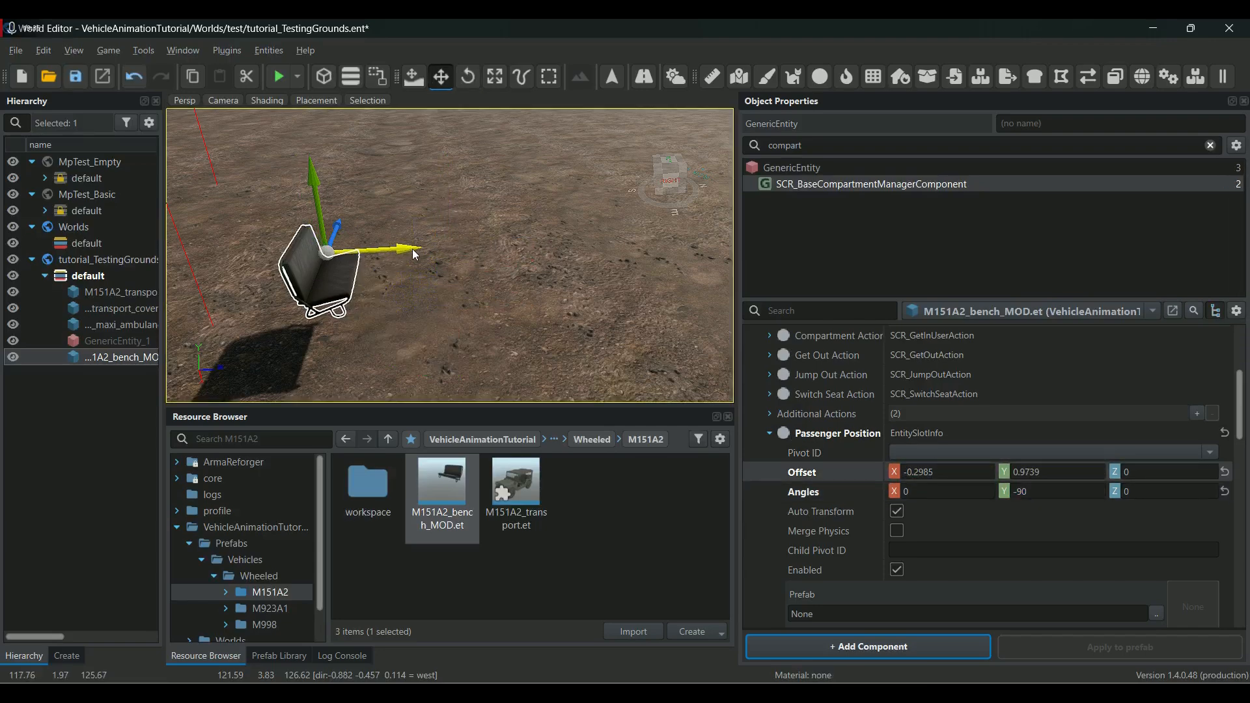
drag(410, 254, 422, 253)
text(0)
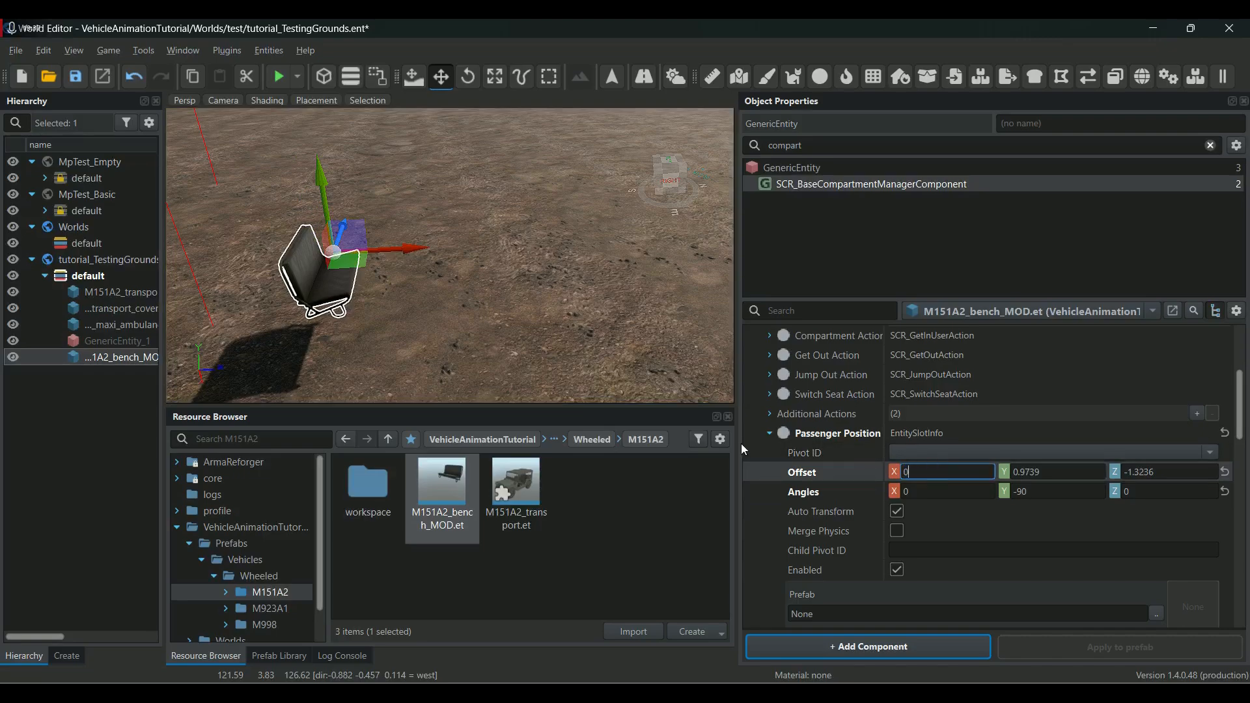
key(Return)
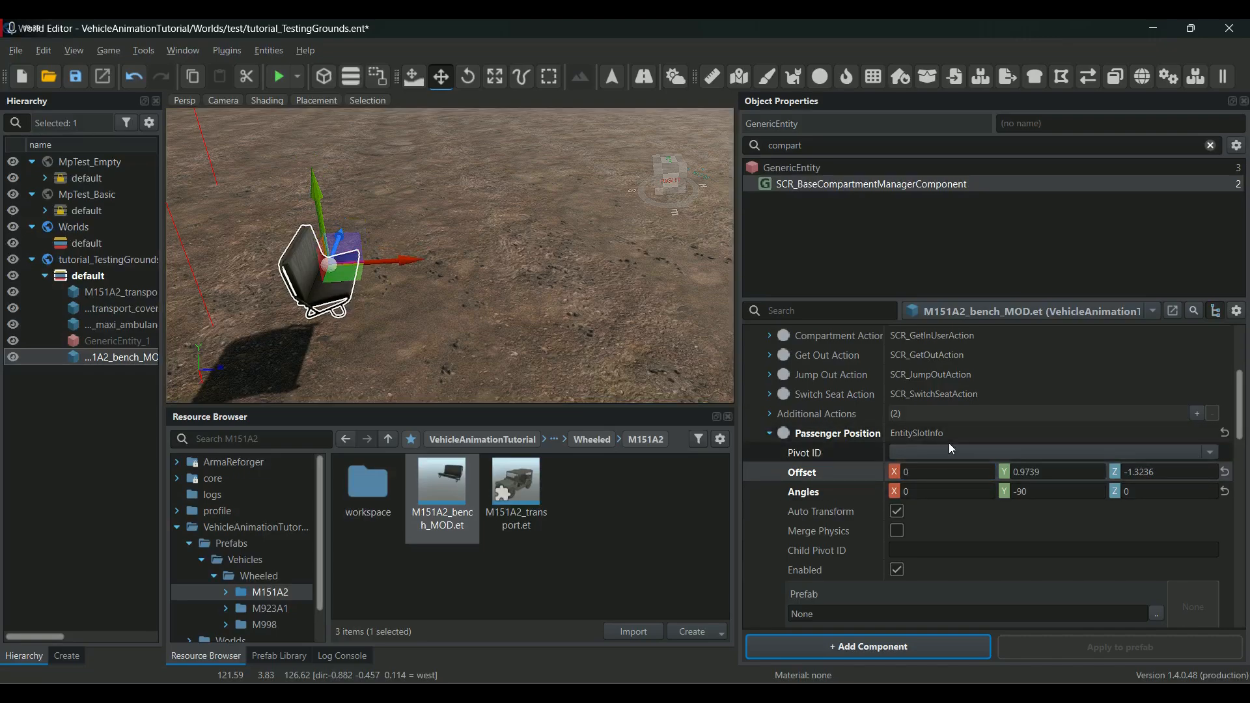
right_drag(348, 362, 349, 342)
middle_drag(349, 342, 195, 226)
right_drag(196, 227, 247, 254)
right_drag(521, 280, 549, 289)
right_drag(641, 310, 427, 243)
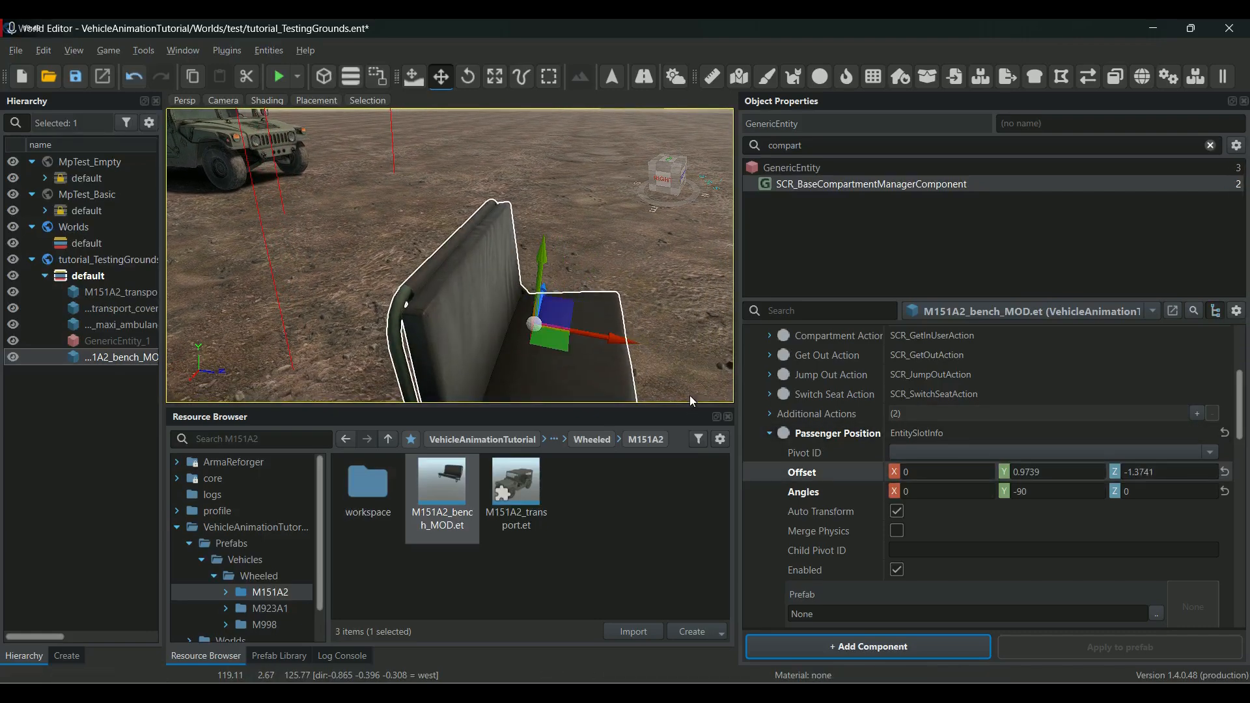
Save the world and play-test it, getting into the bench seat to view the patient pose in third person.
click(1034, 490)
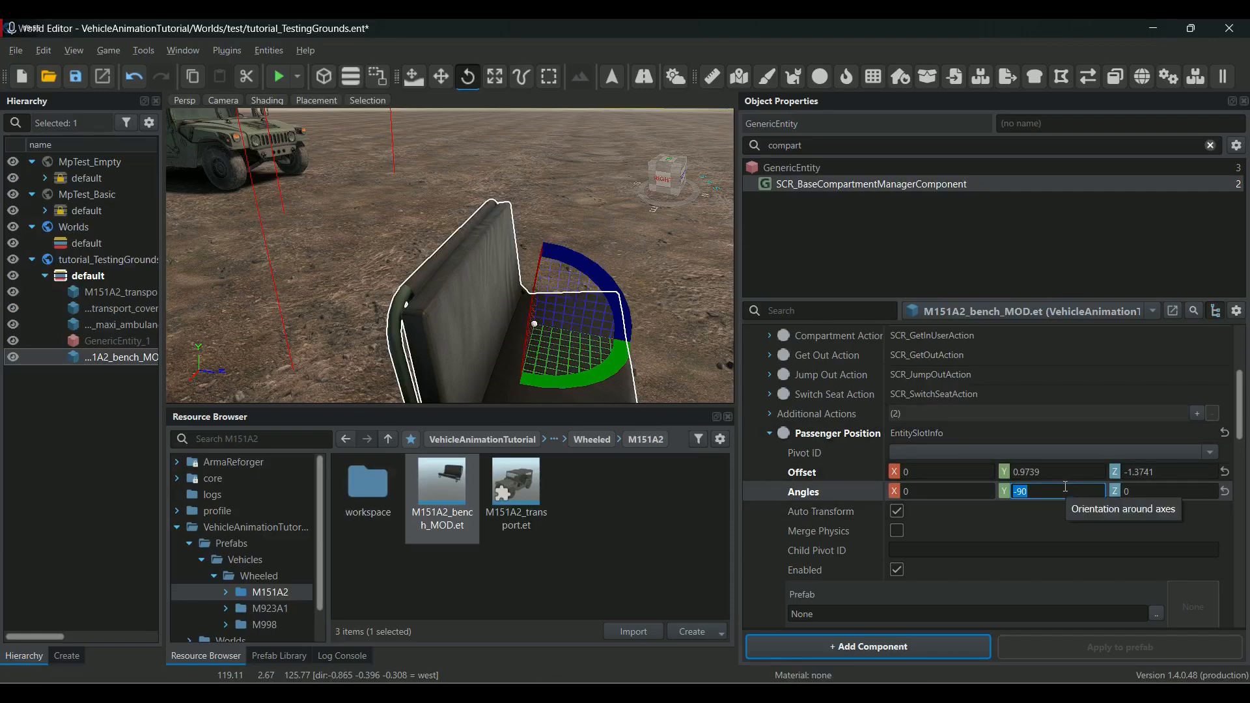
click(74, 79)
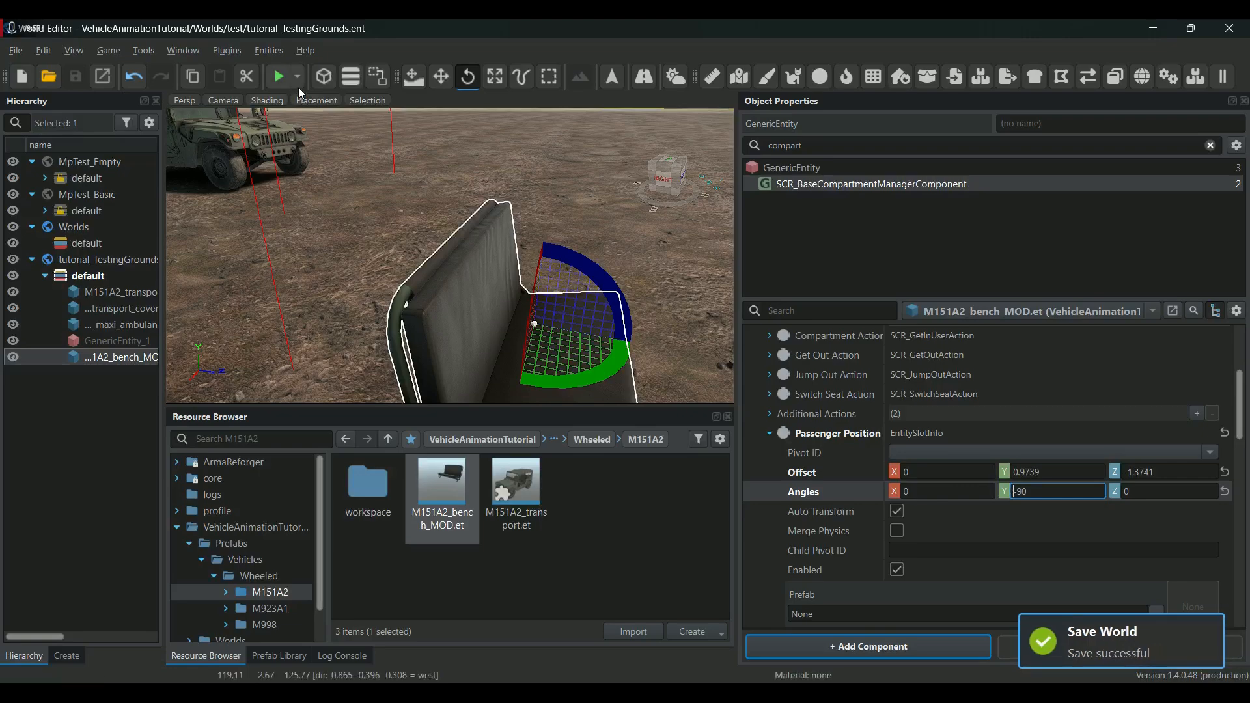
click(278, 77)
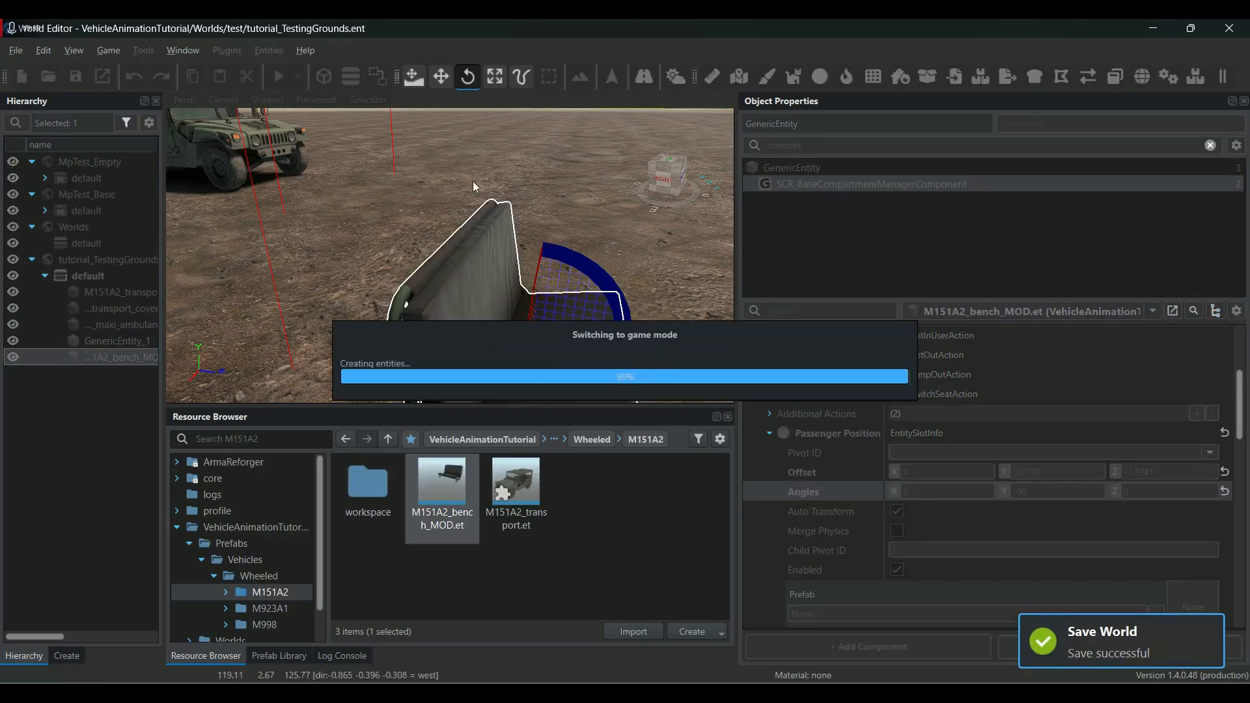
key(f)
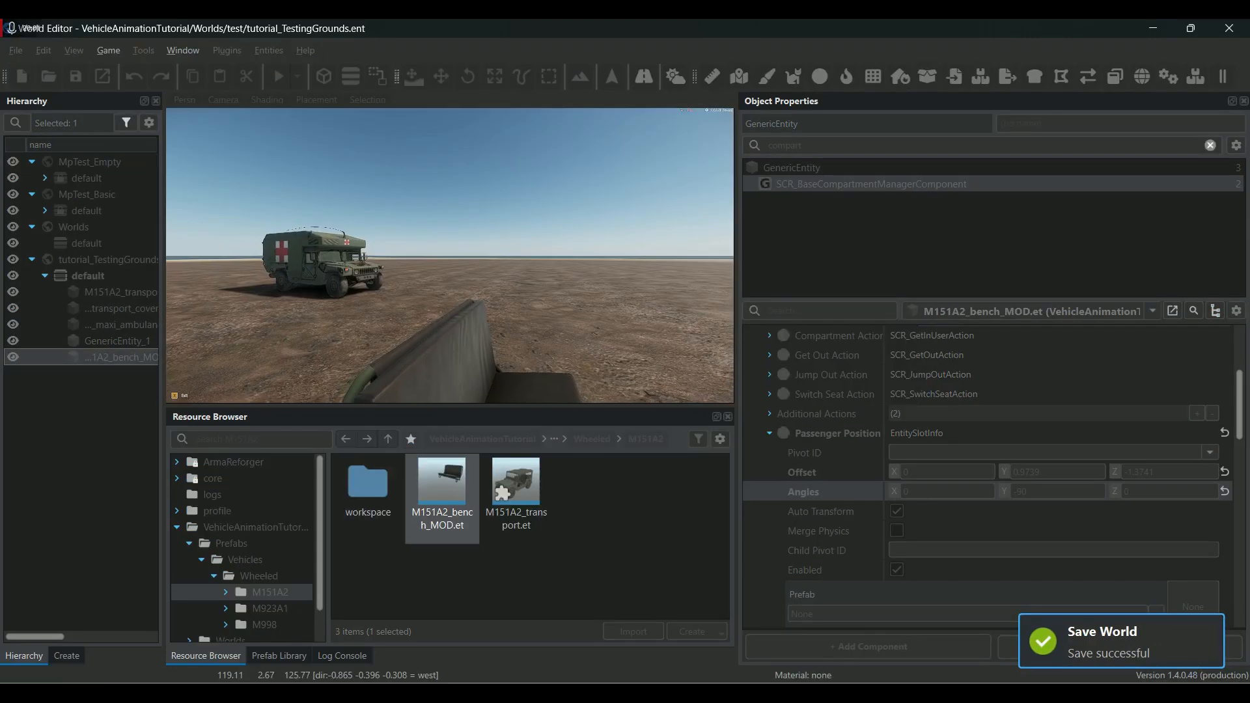
key(v)
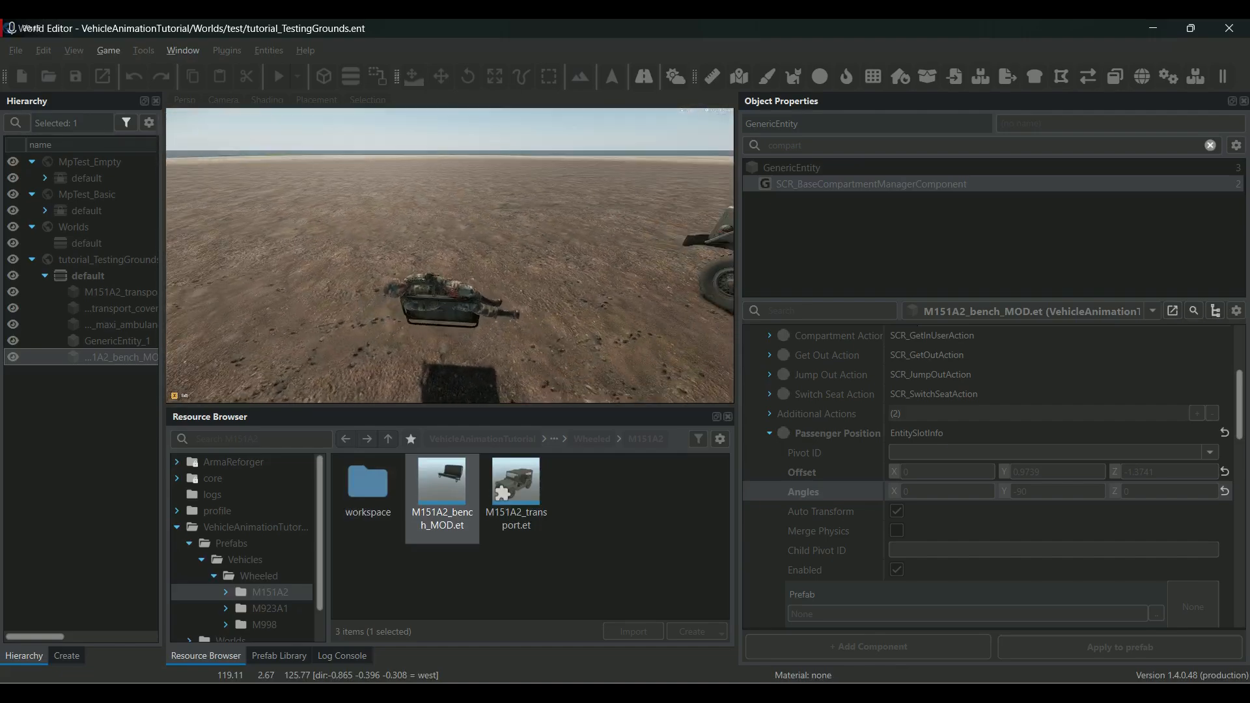
key(Escape)
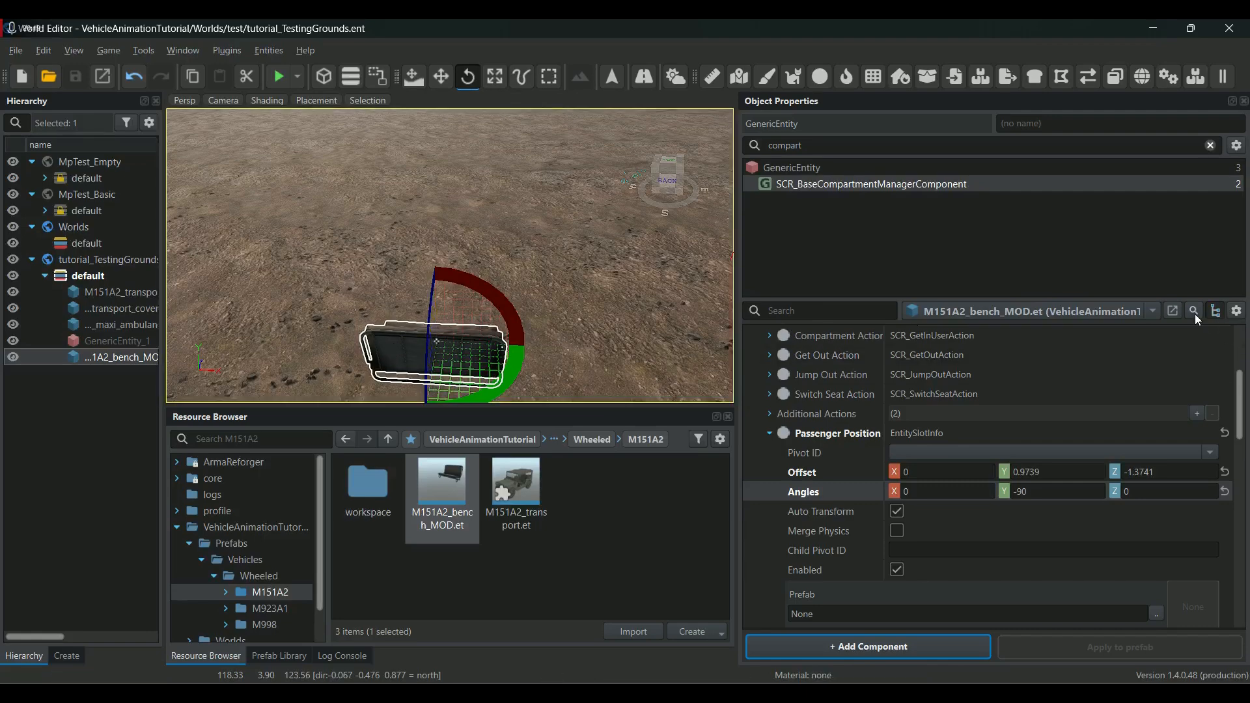
Set the Passenger Position's Y angle to 90 and Y offset to 0.8 at the bench prefab level, and save the world.
click(1153, 310)
click(949, 314)
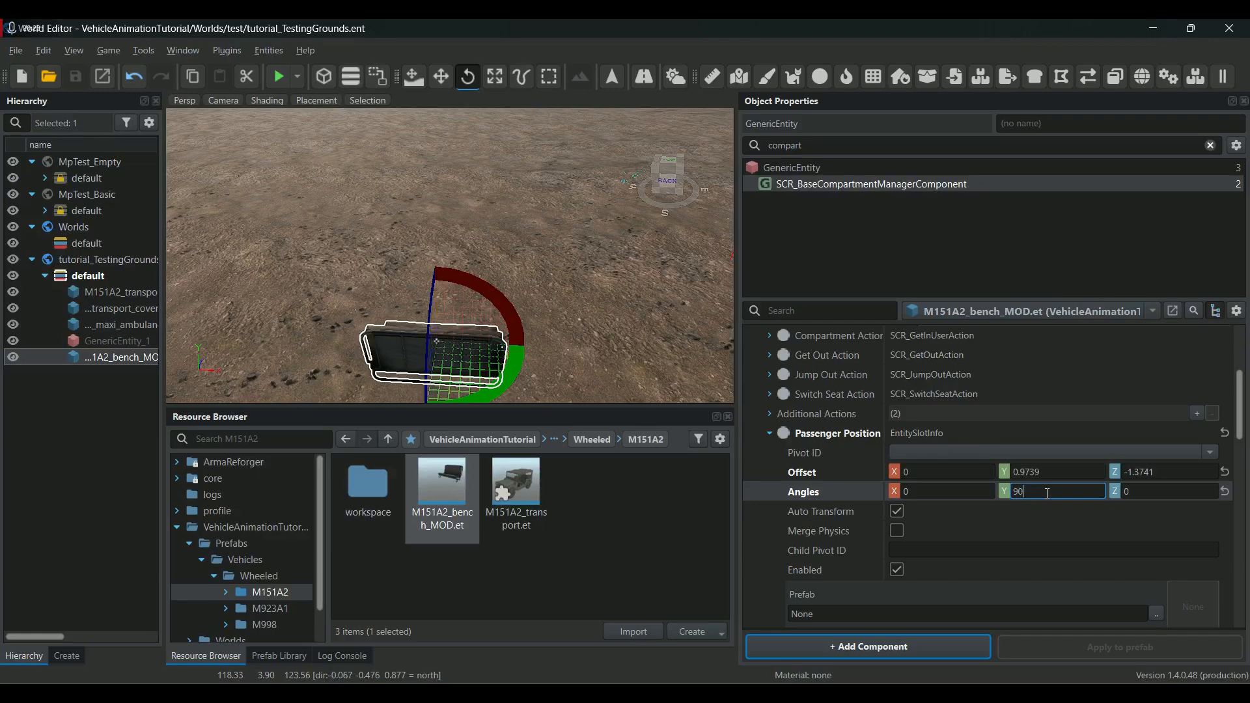
click(1022, 473)
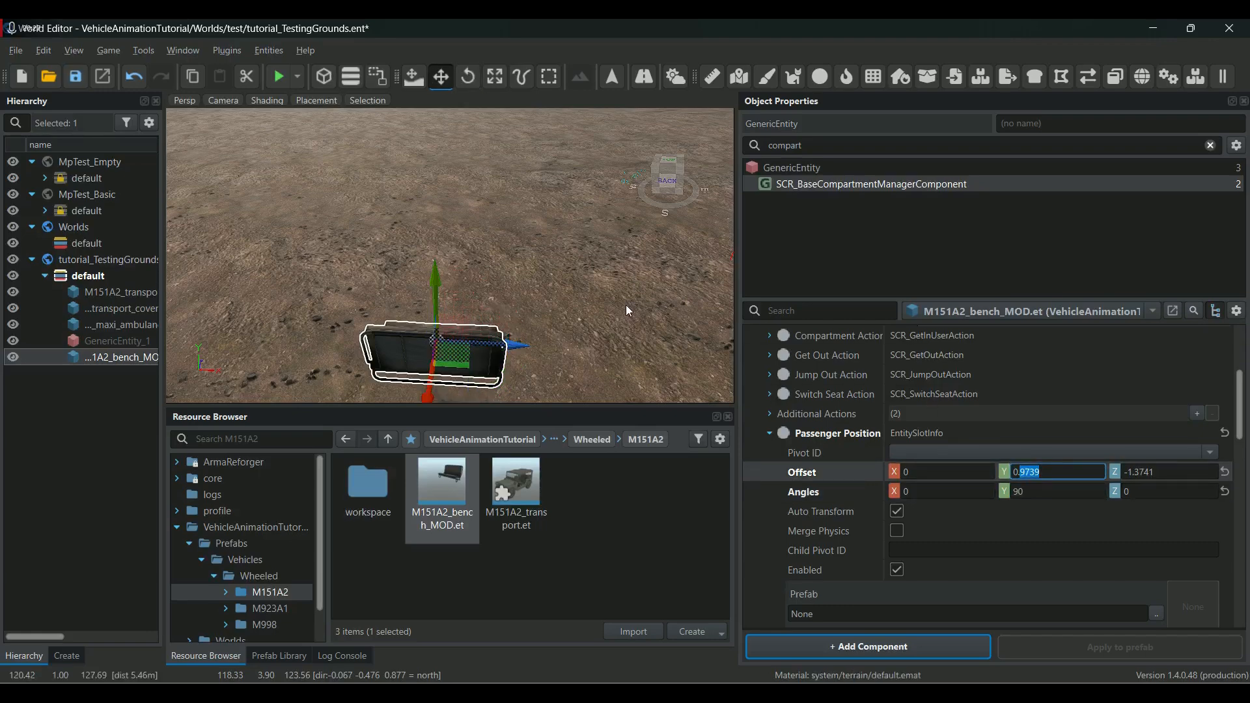
key(Return)
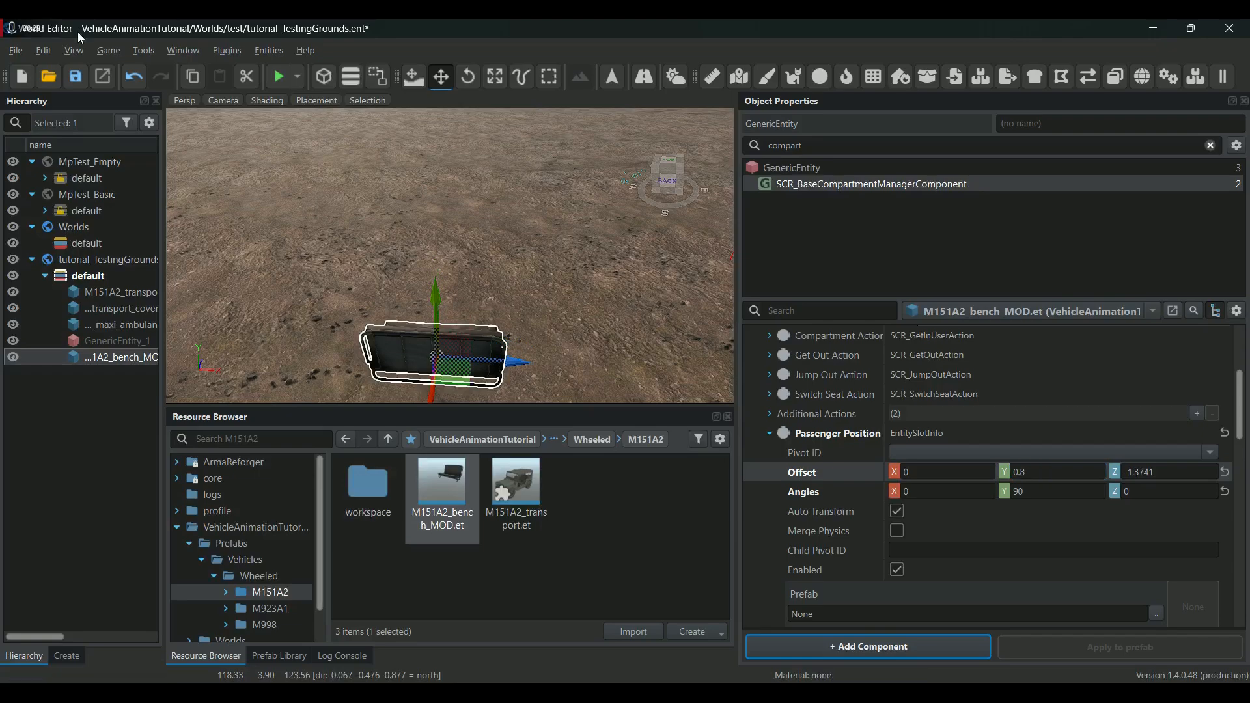
click(74, 79)
Play-test the world, walk to the M151A2 jeep and get in to view the seated character from outside.
click(274, 75)
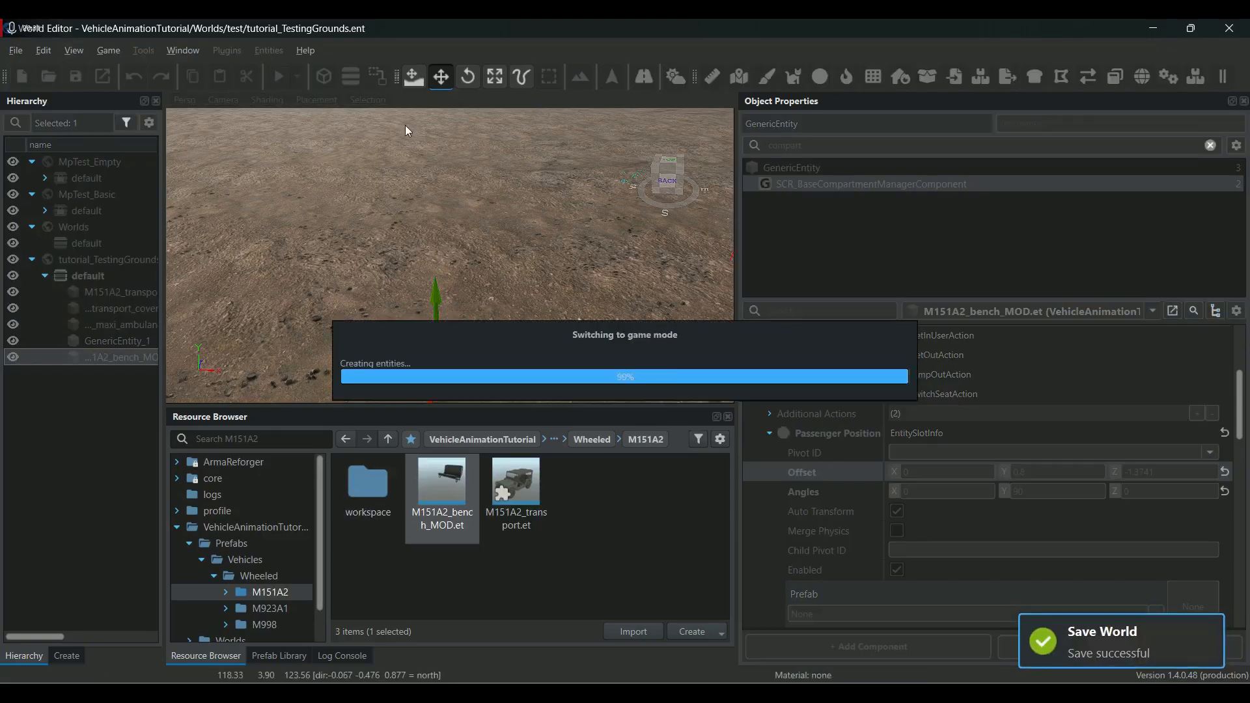
key(w)
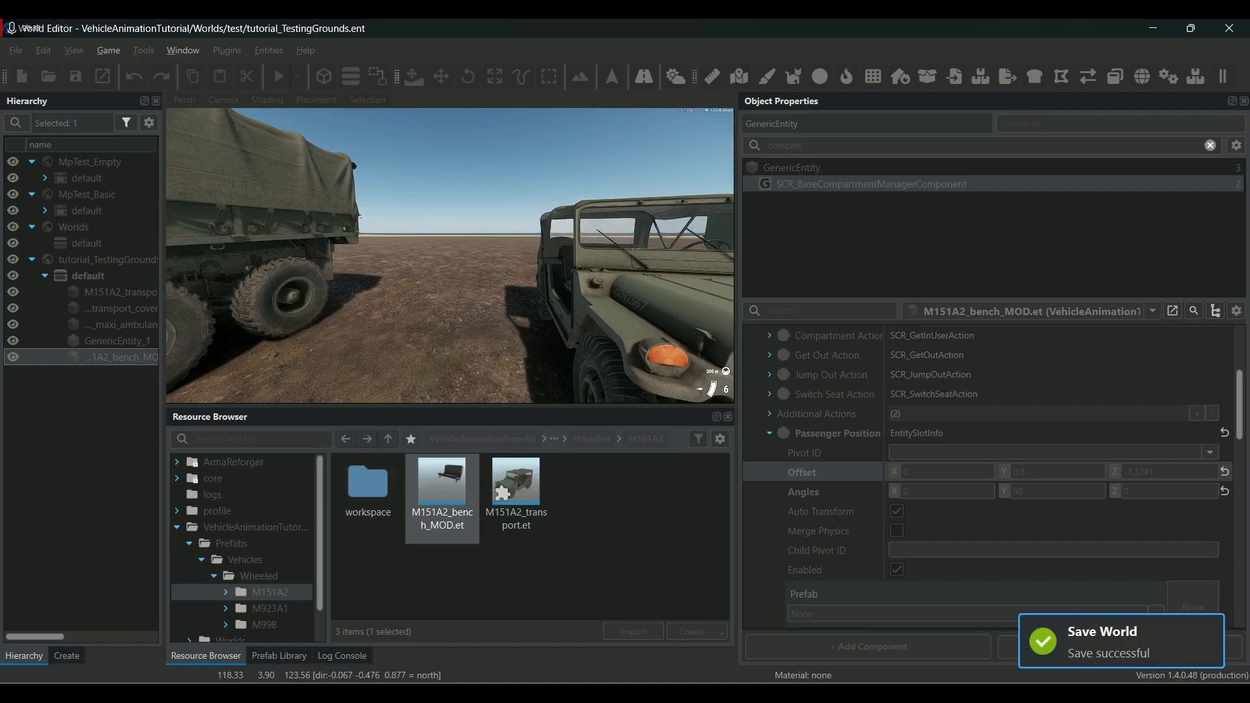
key(f)
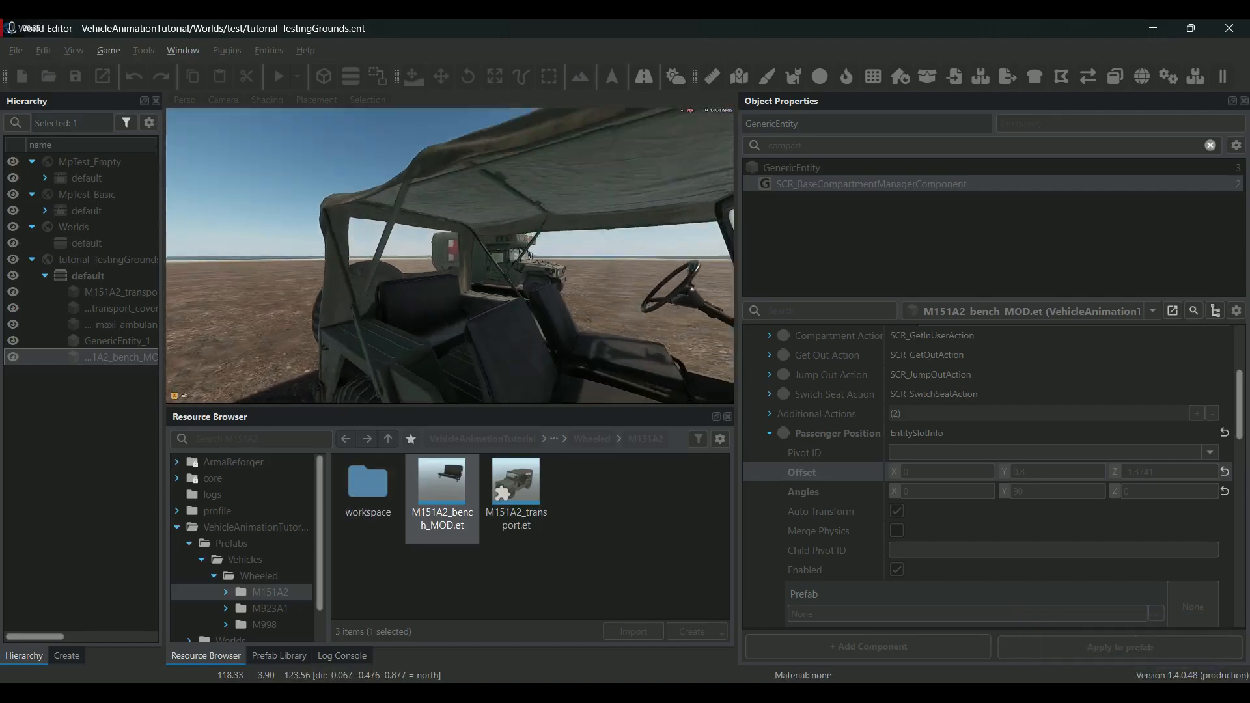
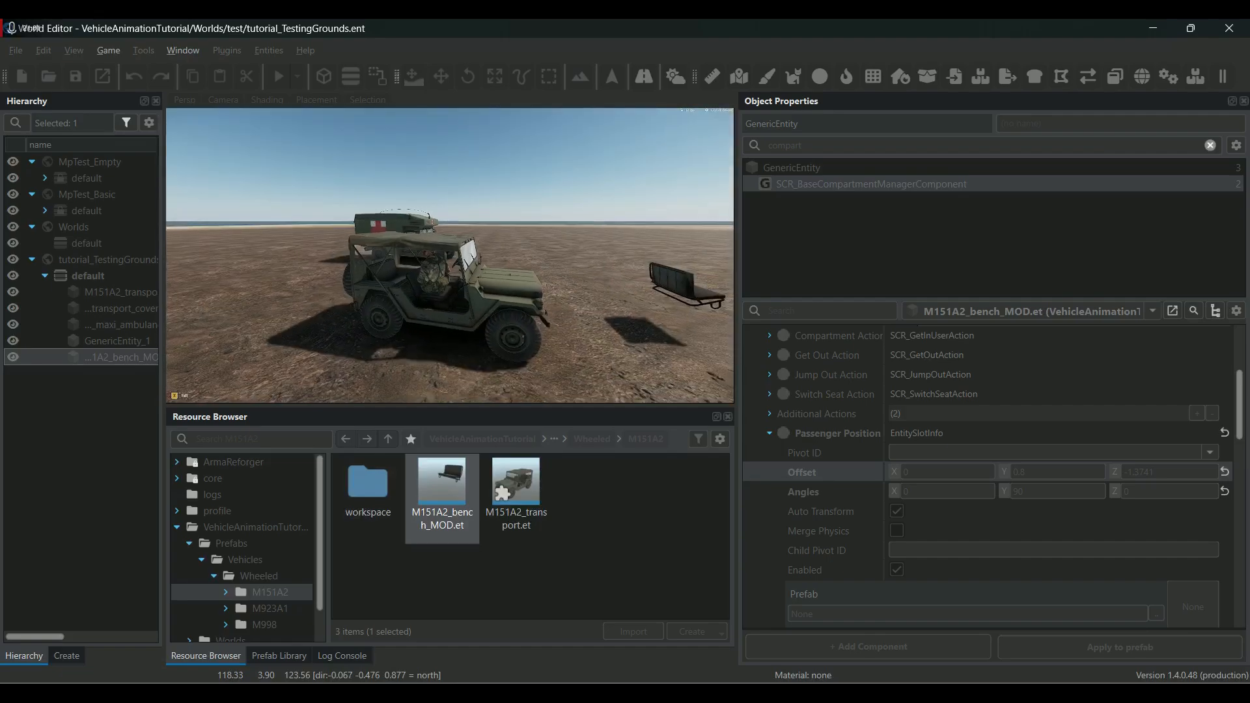
key(Escape)
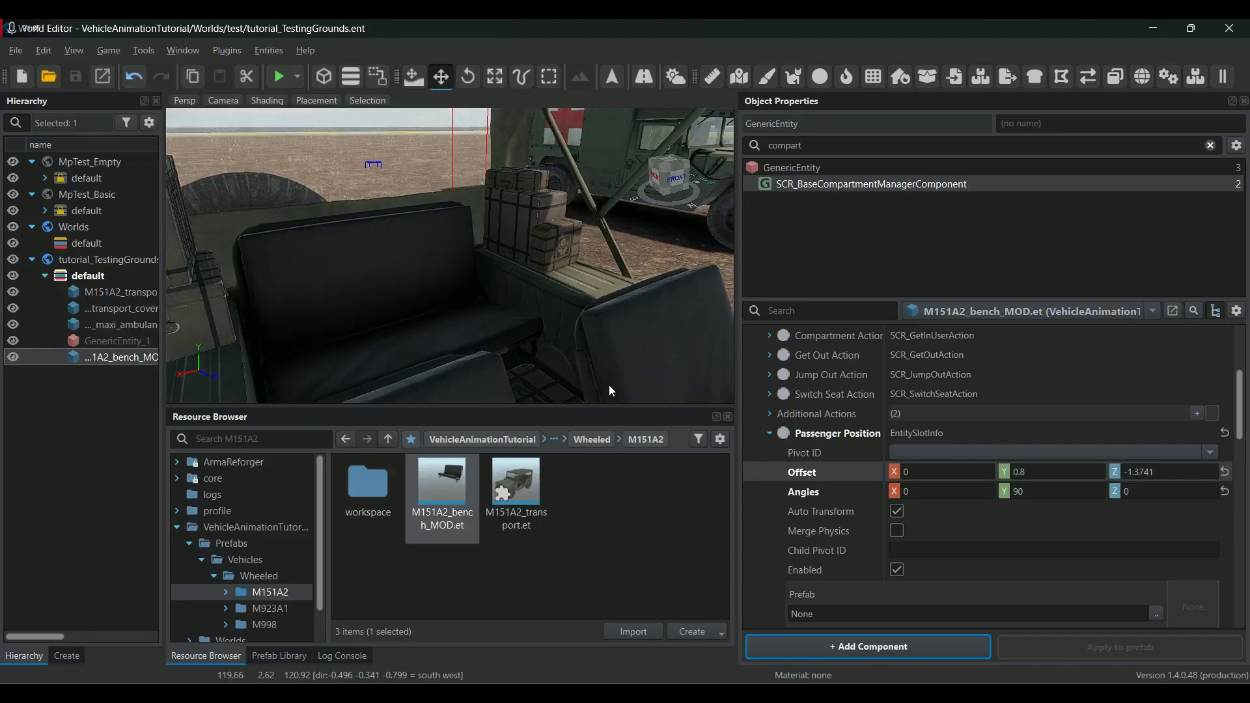
right_drag(519, 291, 492, 331)
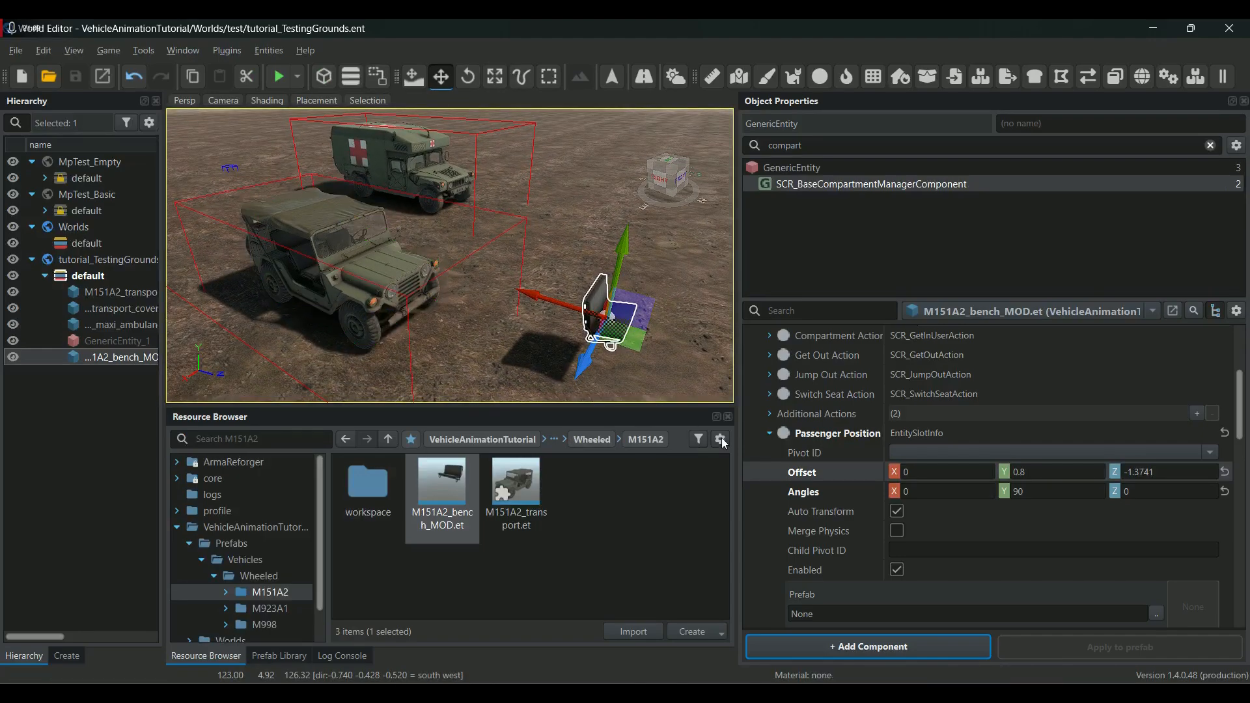
Switch to the Animation Editor window holding player_main.aw and clear the injury filter from its animation sets.
mouse_move(899, 697)
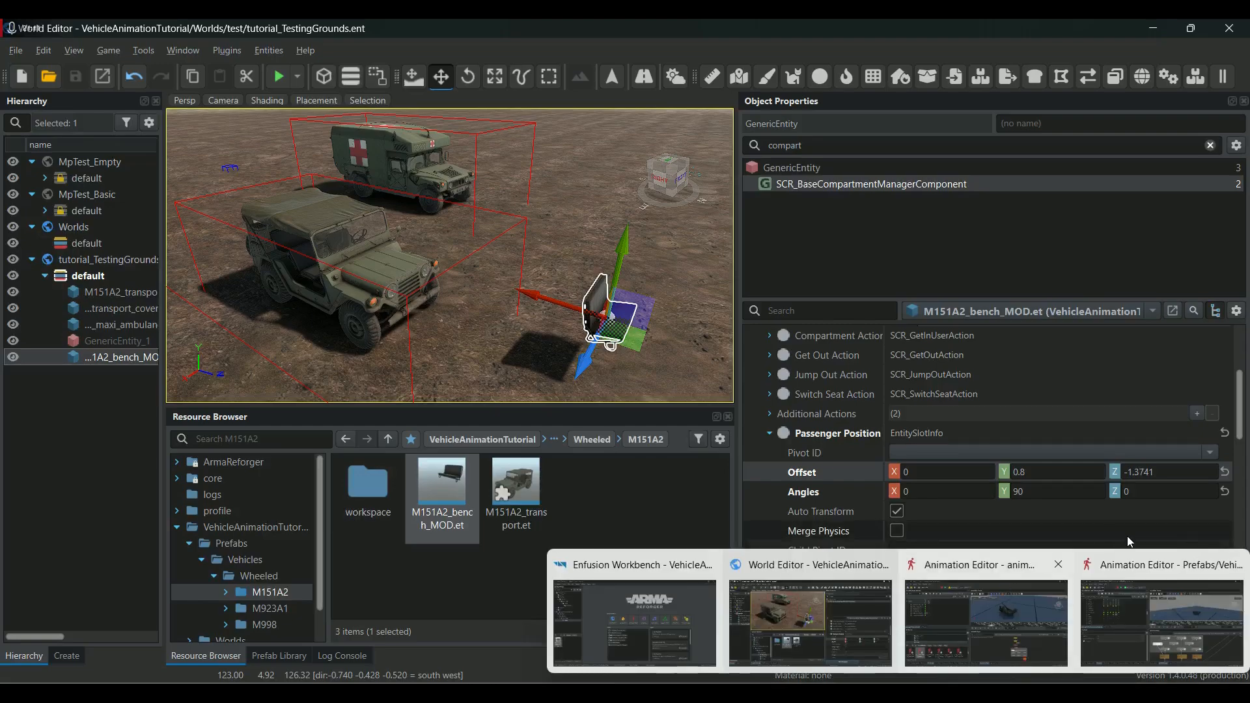
click(1159, 568)
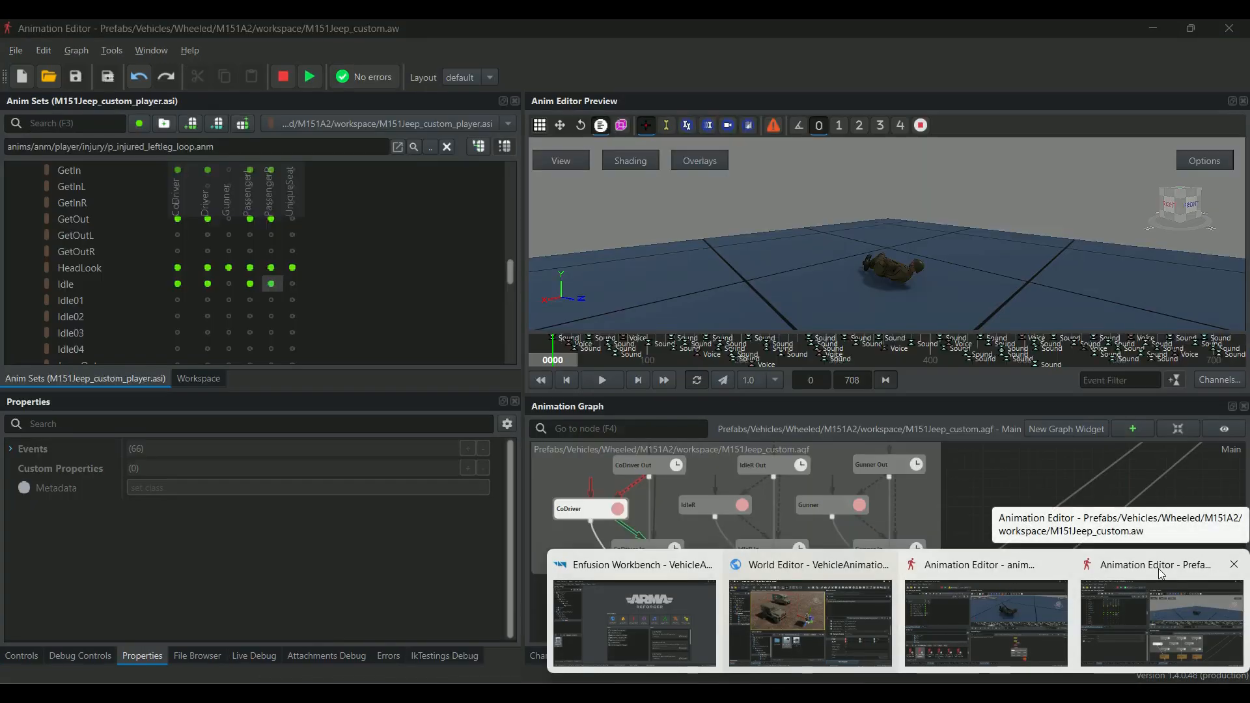
click(992, 571)
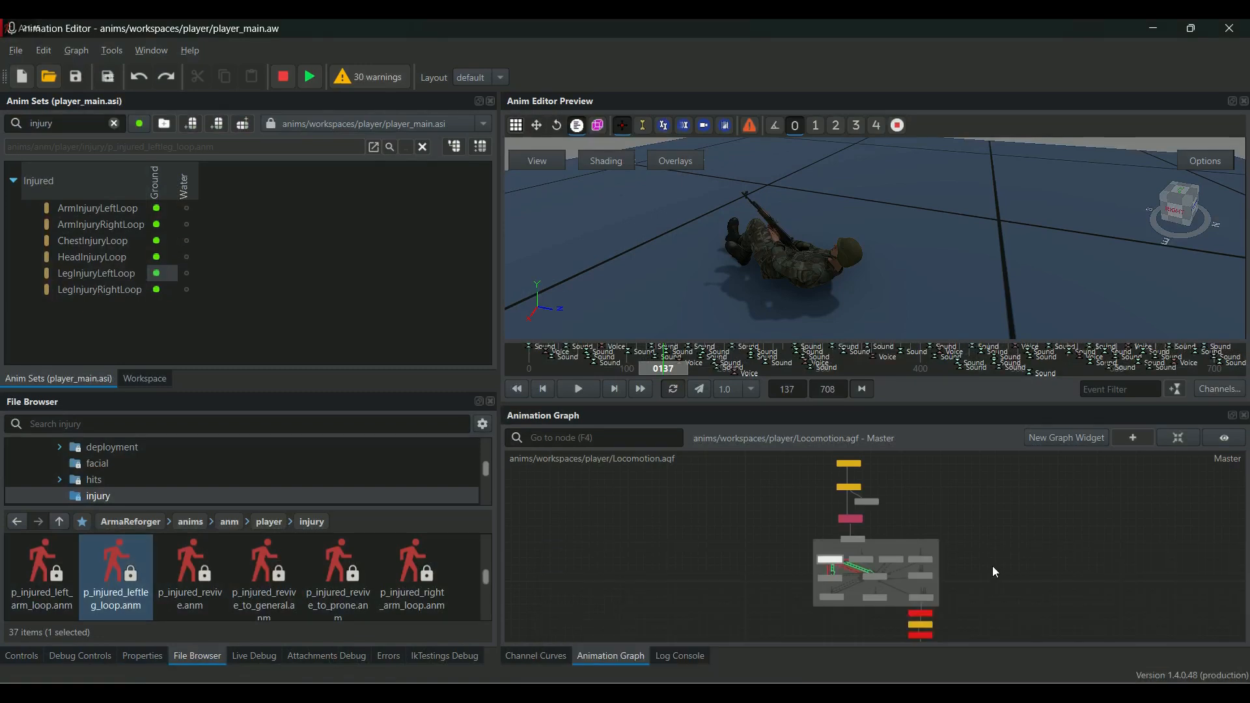
click(115, 124)
Browse the player_main animation sets for another seat pose and preview the Ladder group's ExitLeft animation for RightFoot.
scroll(392, 290, down, 6)
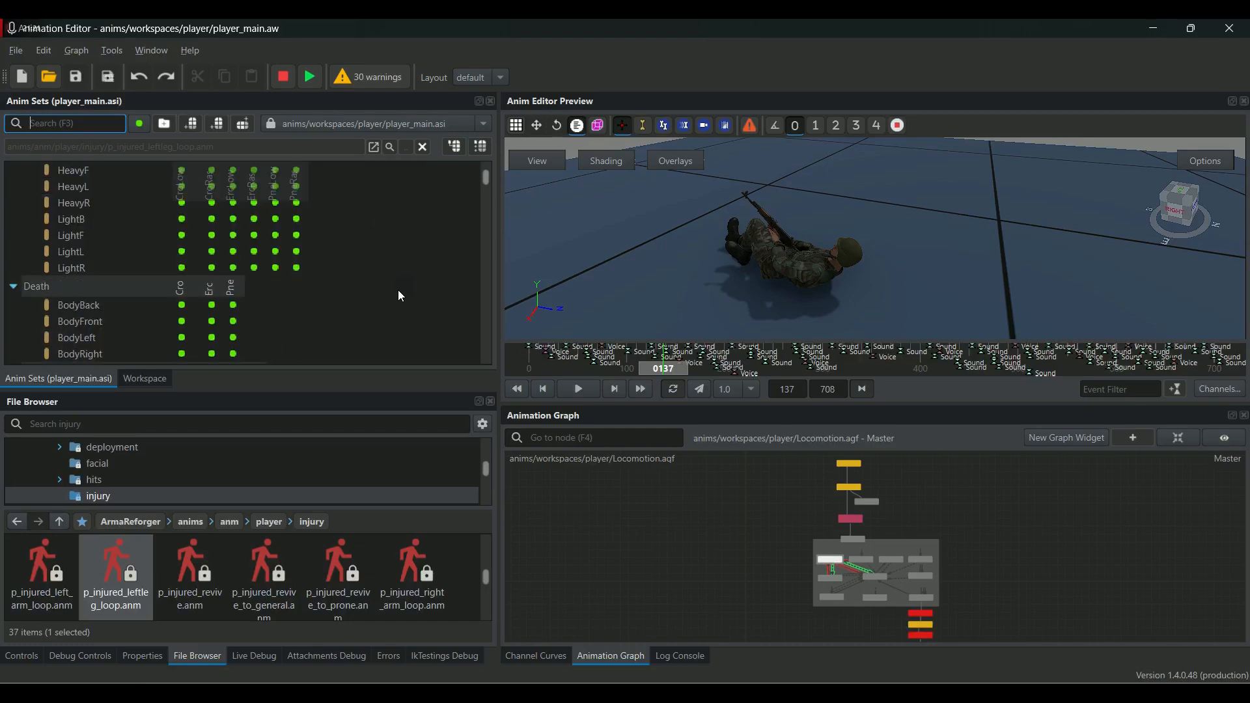
scroll(400, 291, down, 3)
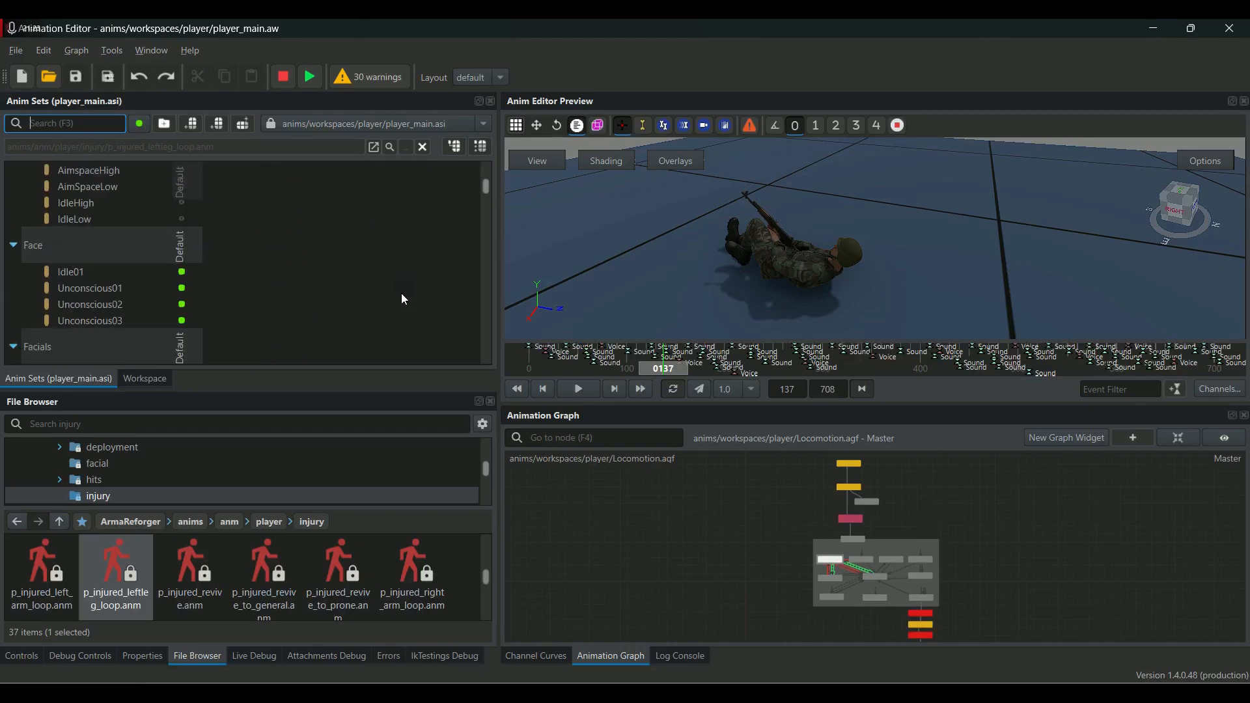
scroll(403, 294, down, 3)
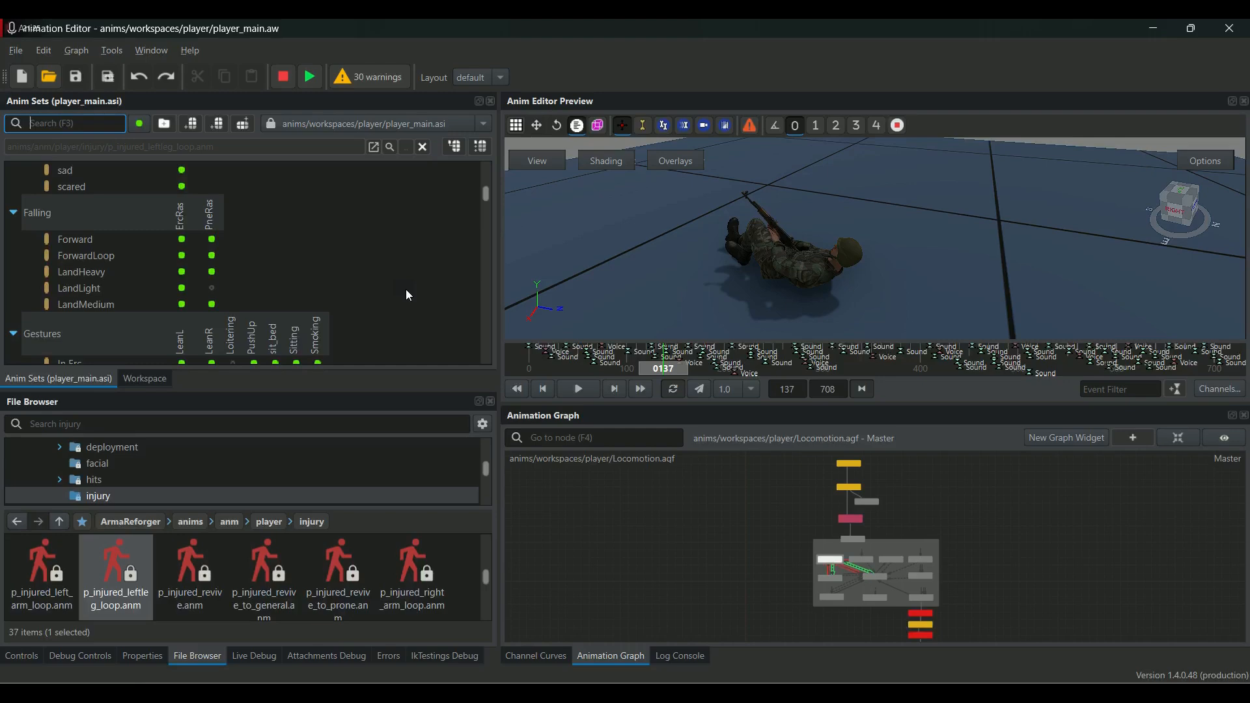
scroll(392, 290, down, 3)
scroll(385, 306, down, 3)
scroll(383, 319, down, 3)
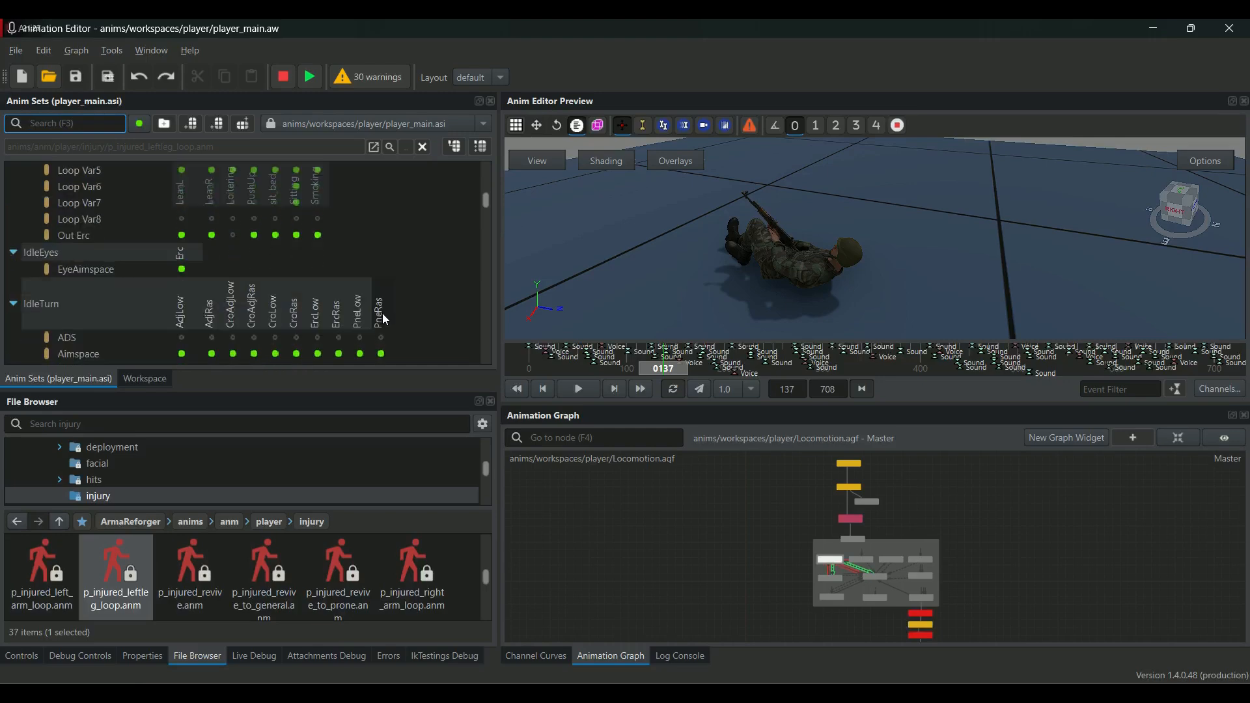
scroll(399, 259, down, 3)
scroll(401, 259, down, 3)
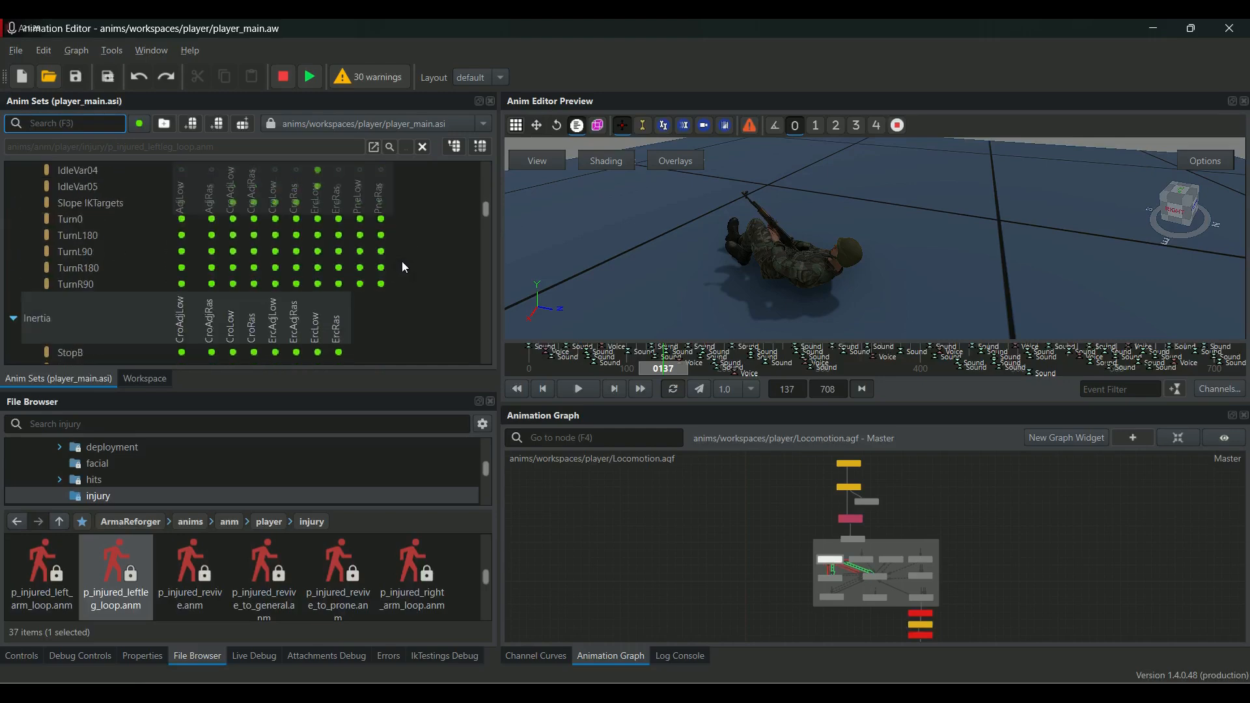
scroll(403, 267, down, 3)
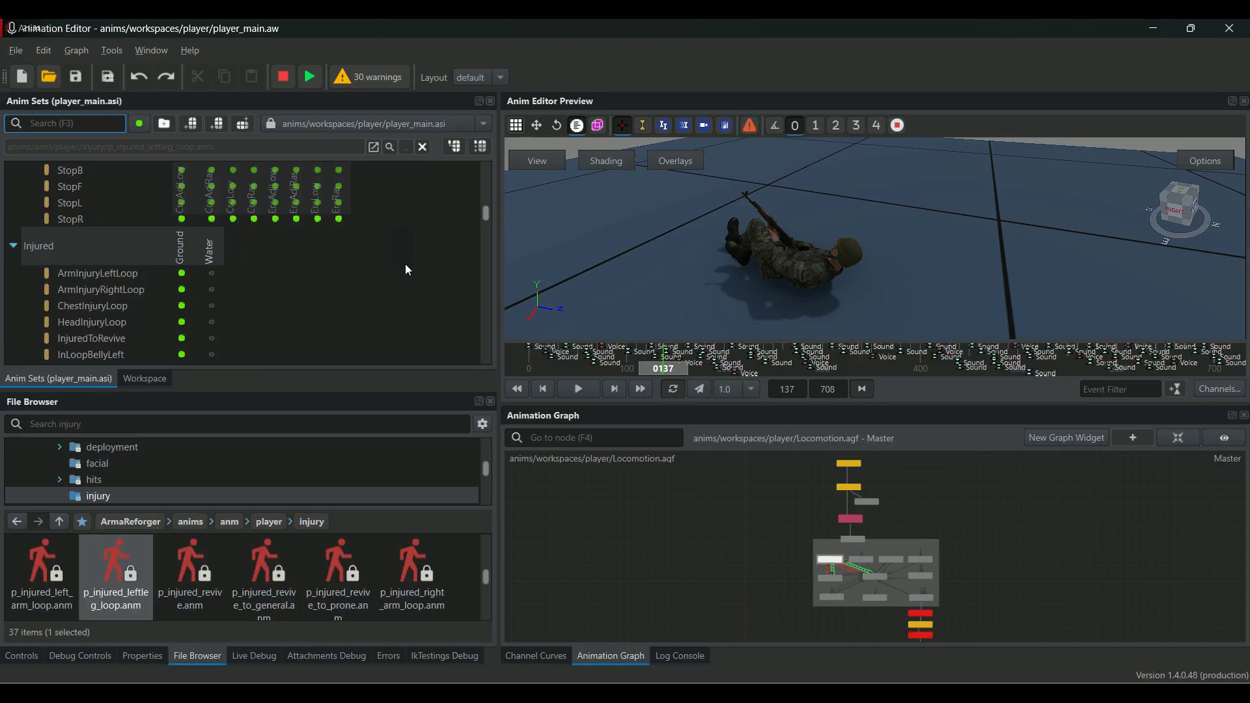
scroll(407, 269, down, 6)
scroll(408, 268, down, 3)
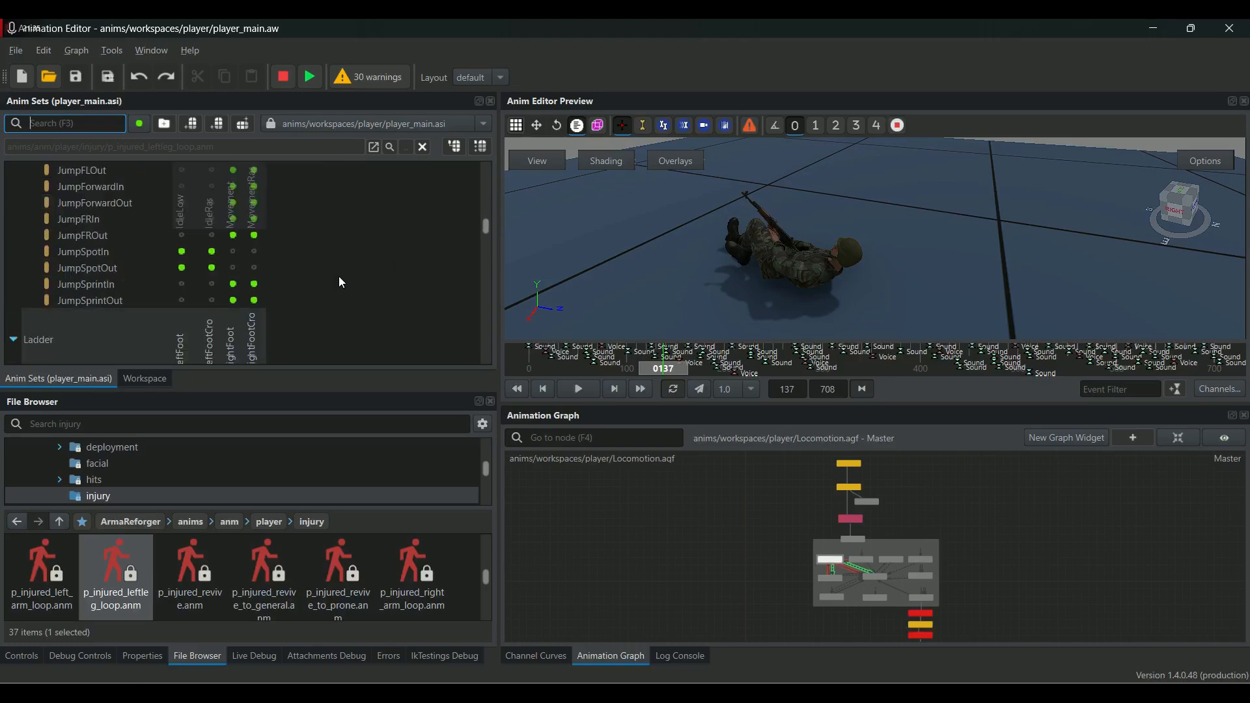
scroll(340, 282, down, 3)
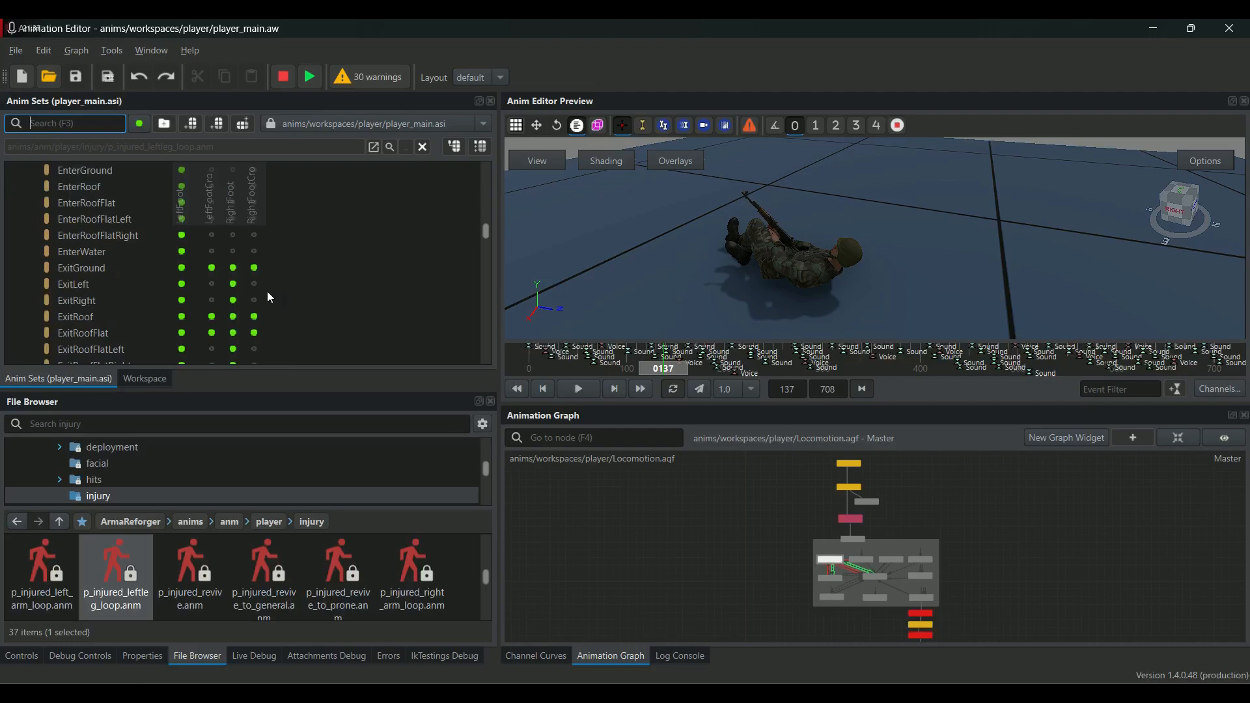
click(233, 284)
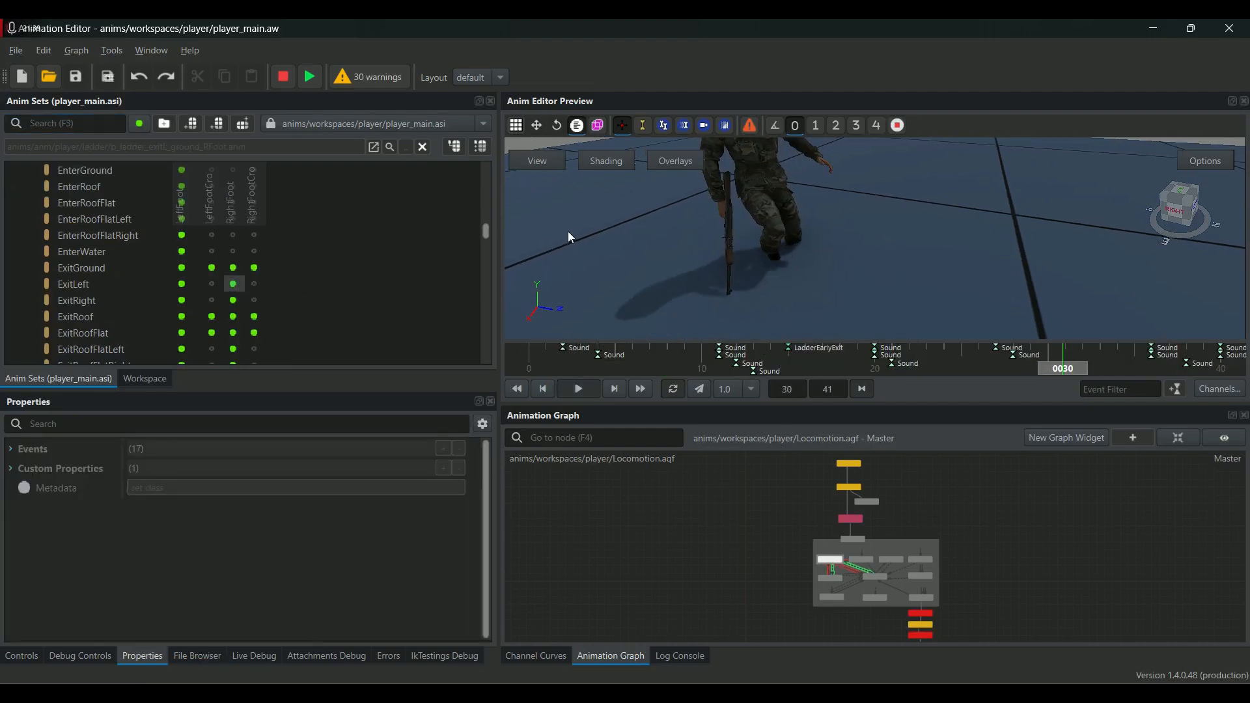
scroll(647, 220, down, 5)
click(109, 124)
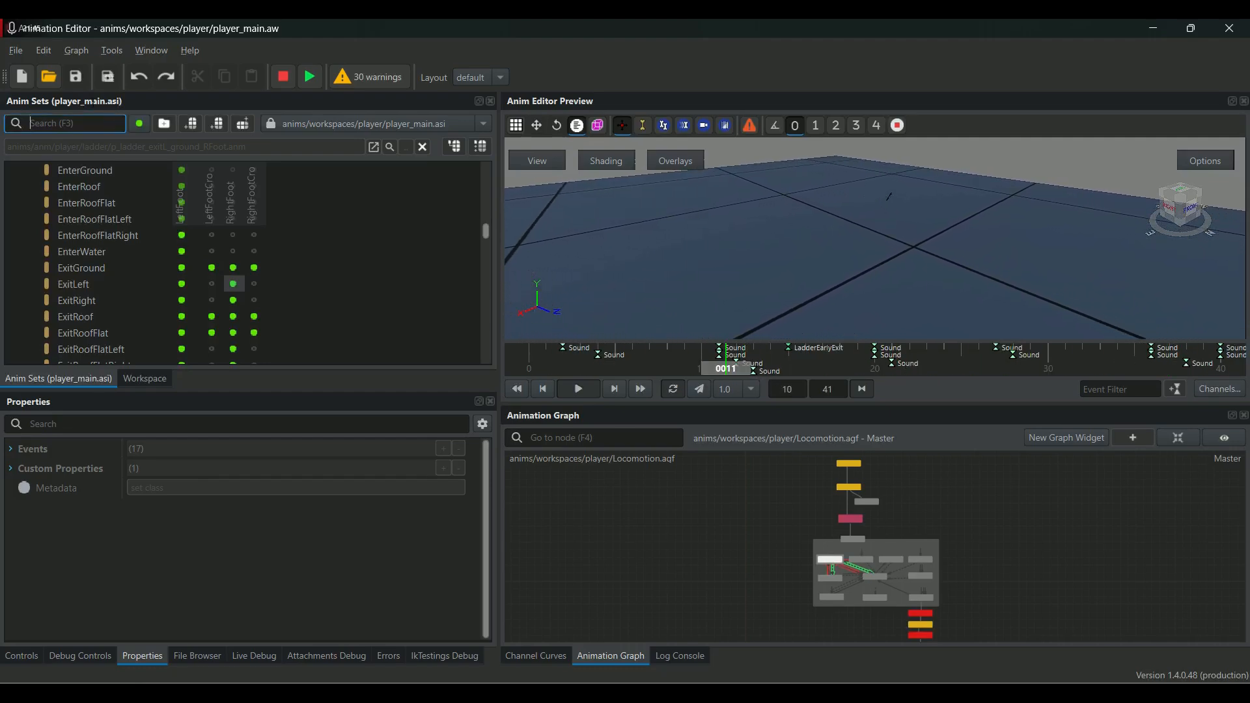
Open the poses.aw workspace from the ArmaReforger player Poses folder.
click(48, 76)
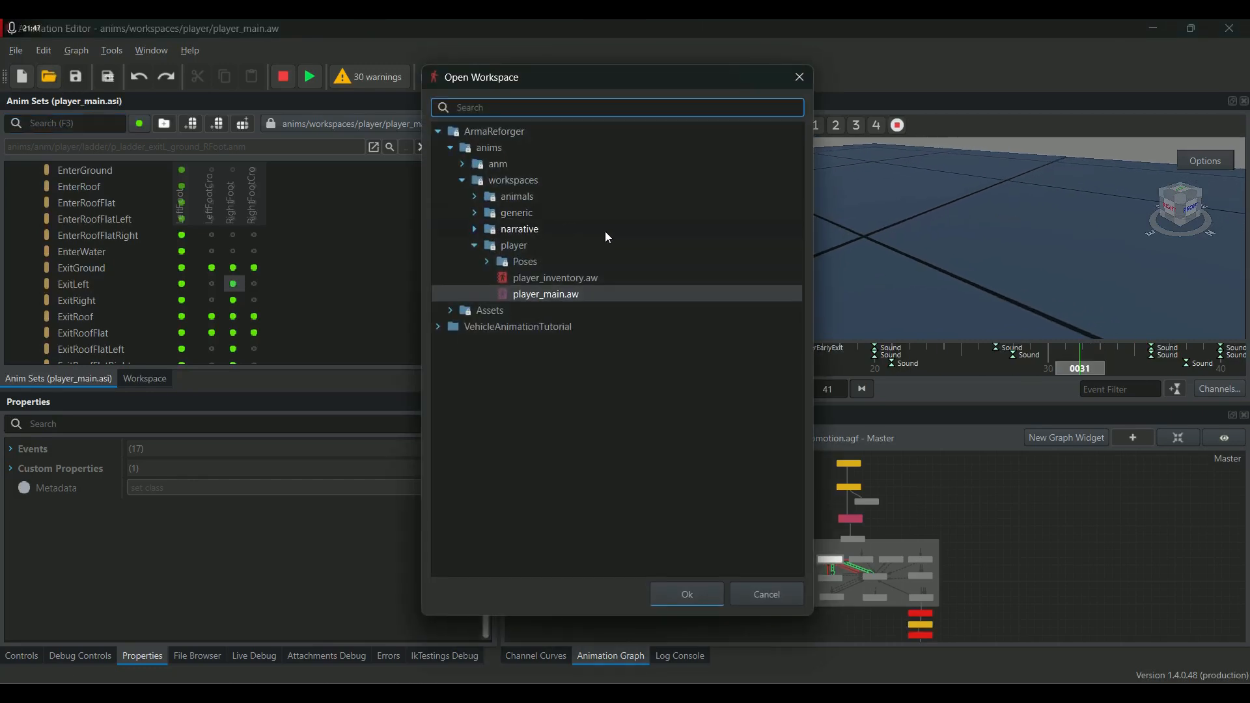
click(487, 262)
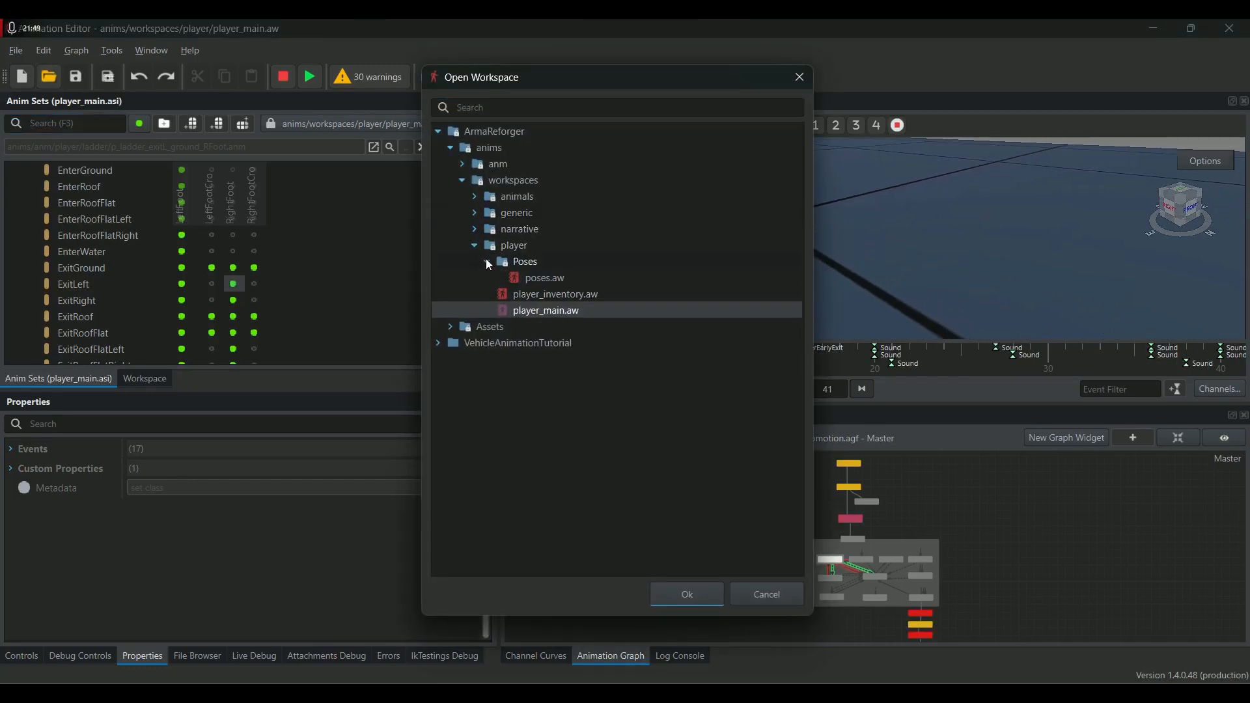
click(534, 279)
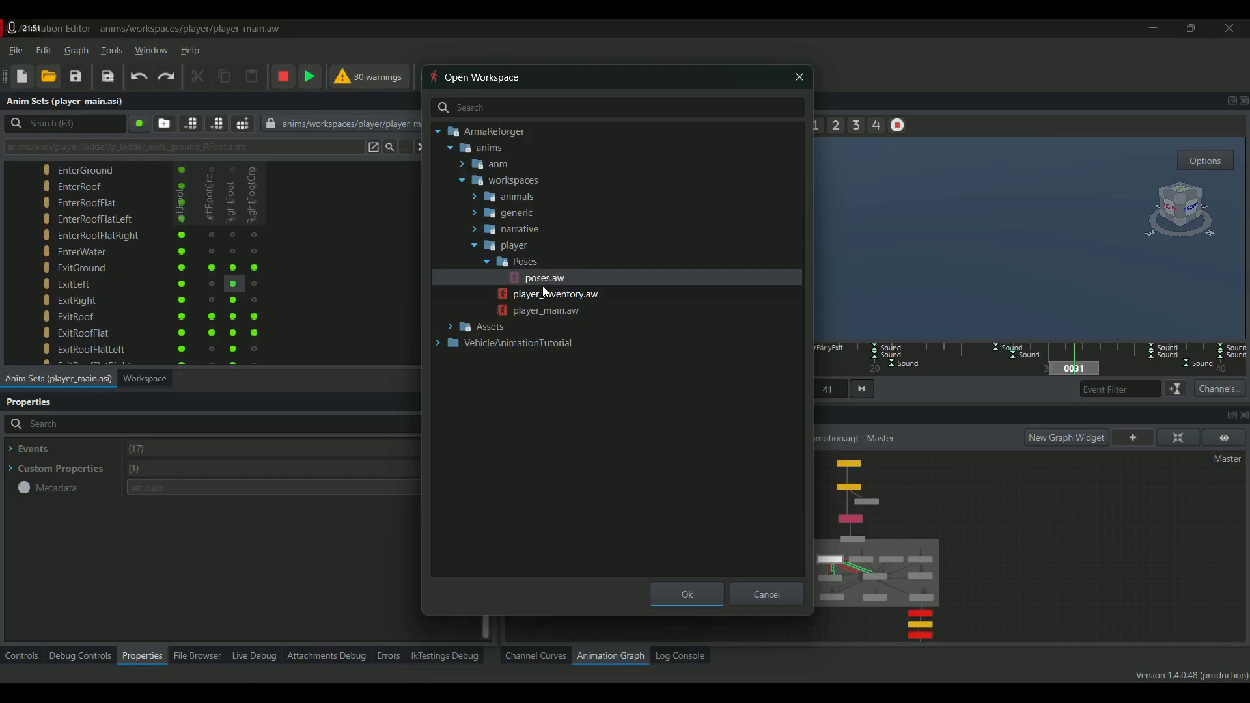
click(705, 594)
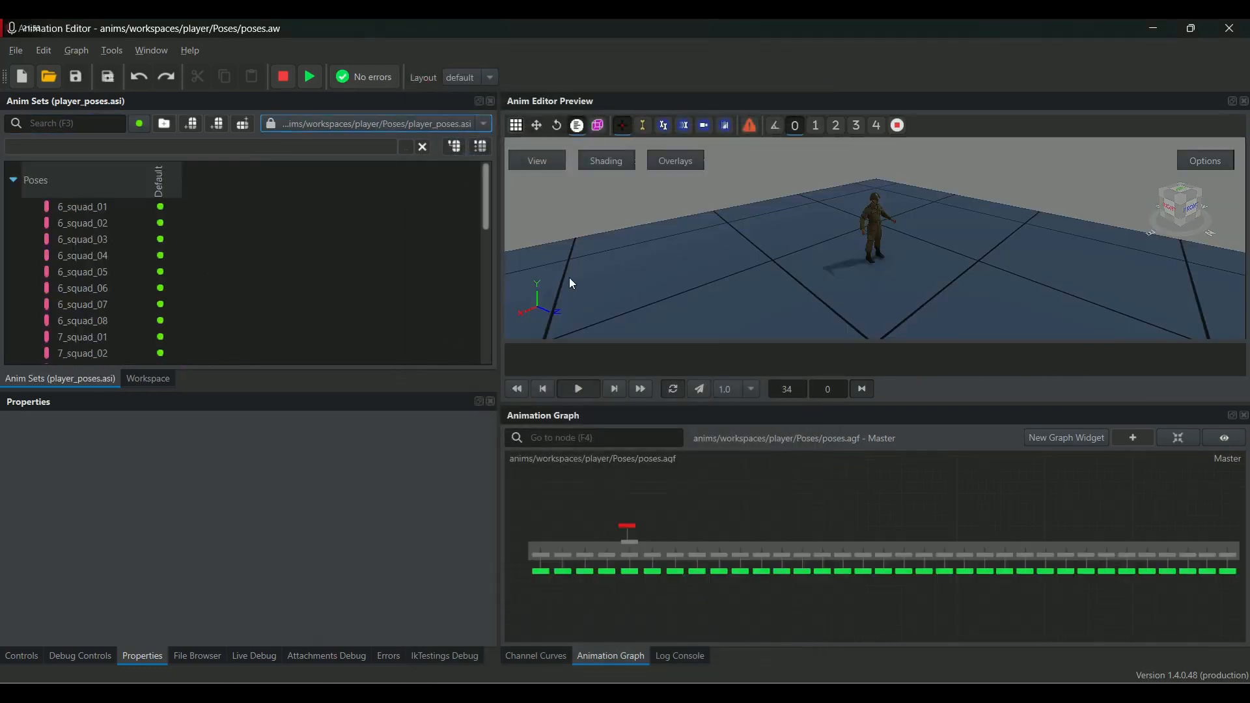
Preview the Medic_01, Wounded_01 and Spotter_01 animations in the Poses set.
scroll(353, 244, down, 10)
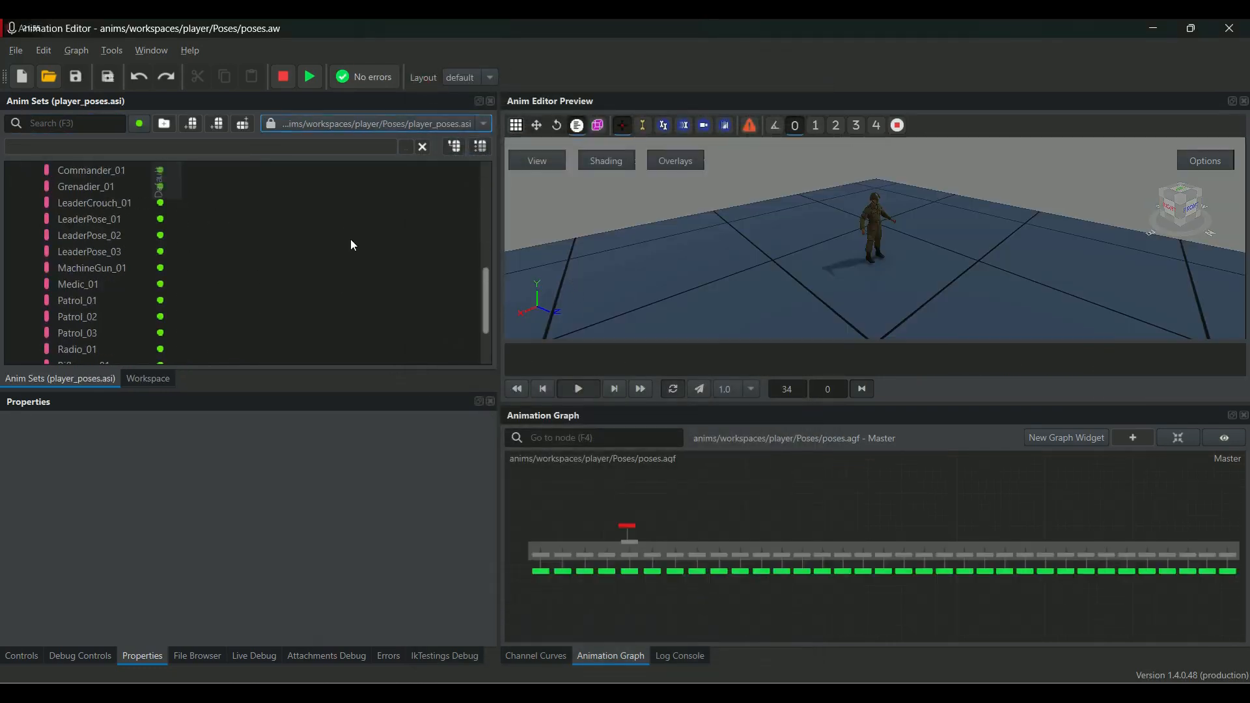
scroll(351, 244, down, 2)
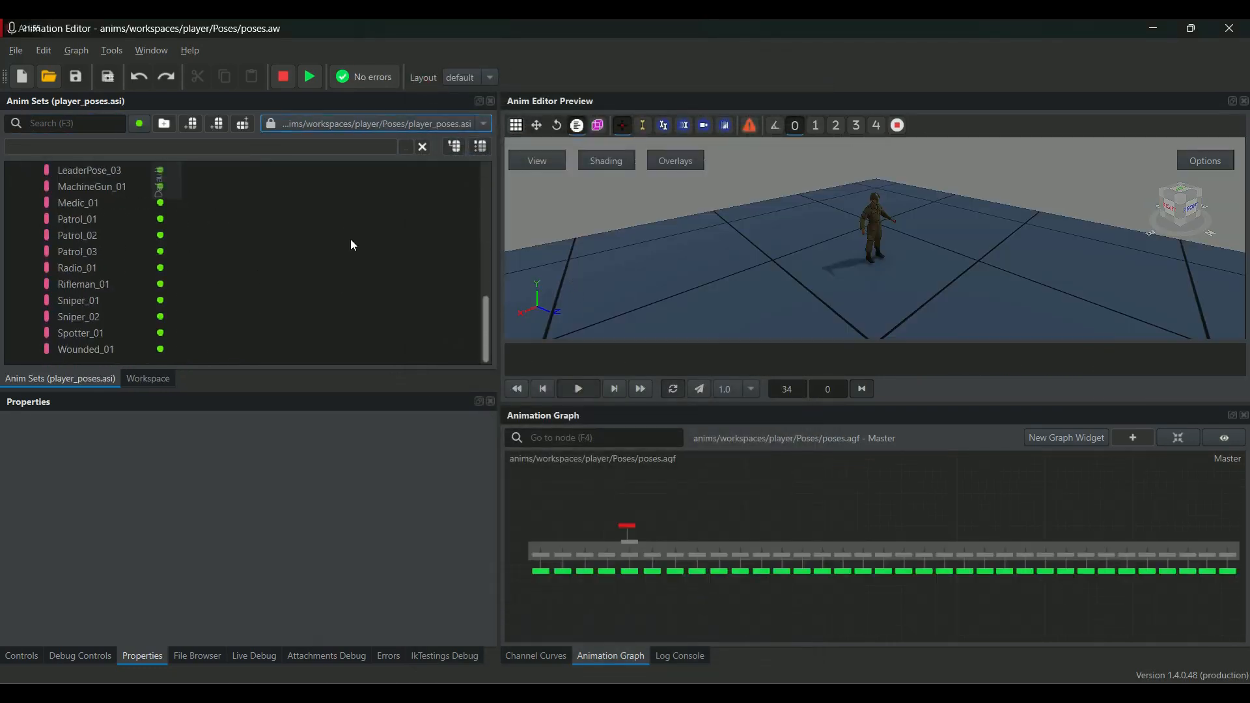
click(161, 205)
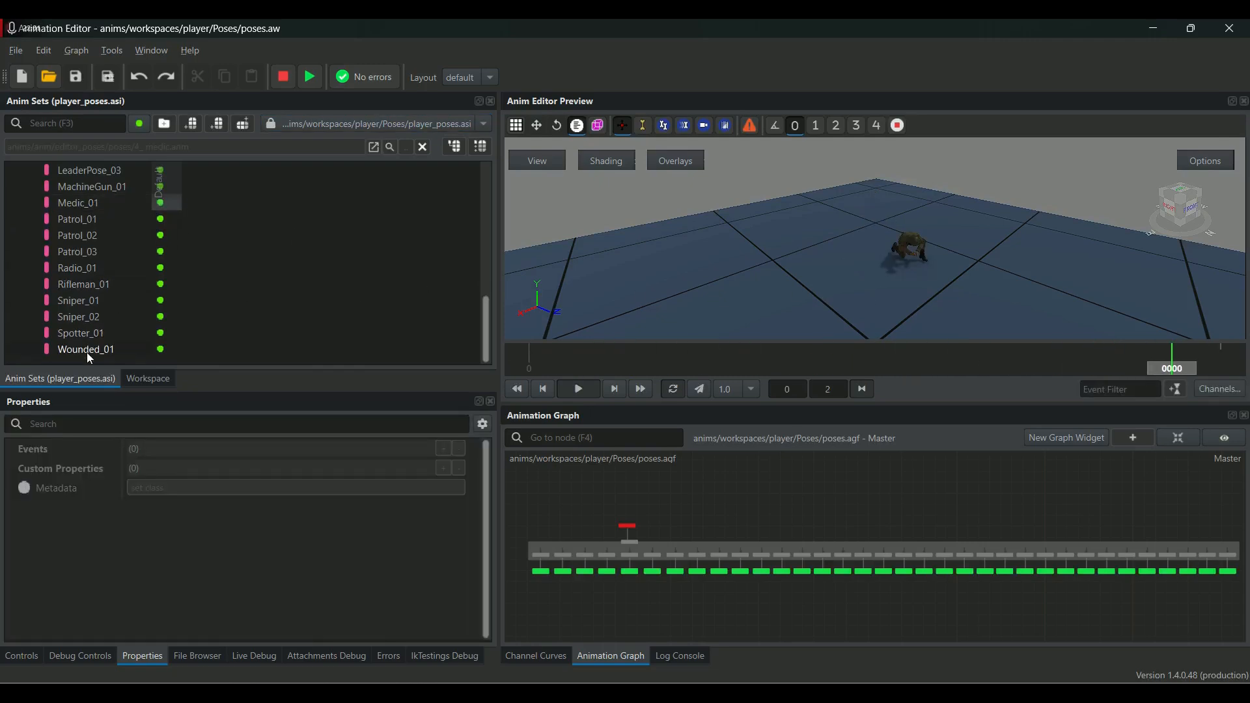
click(159, 349)
click(161, 333)
scroll(246, 231, up, 2)
scroll(246, 231, up, 3)
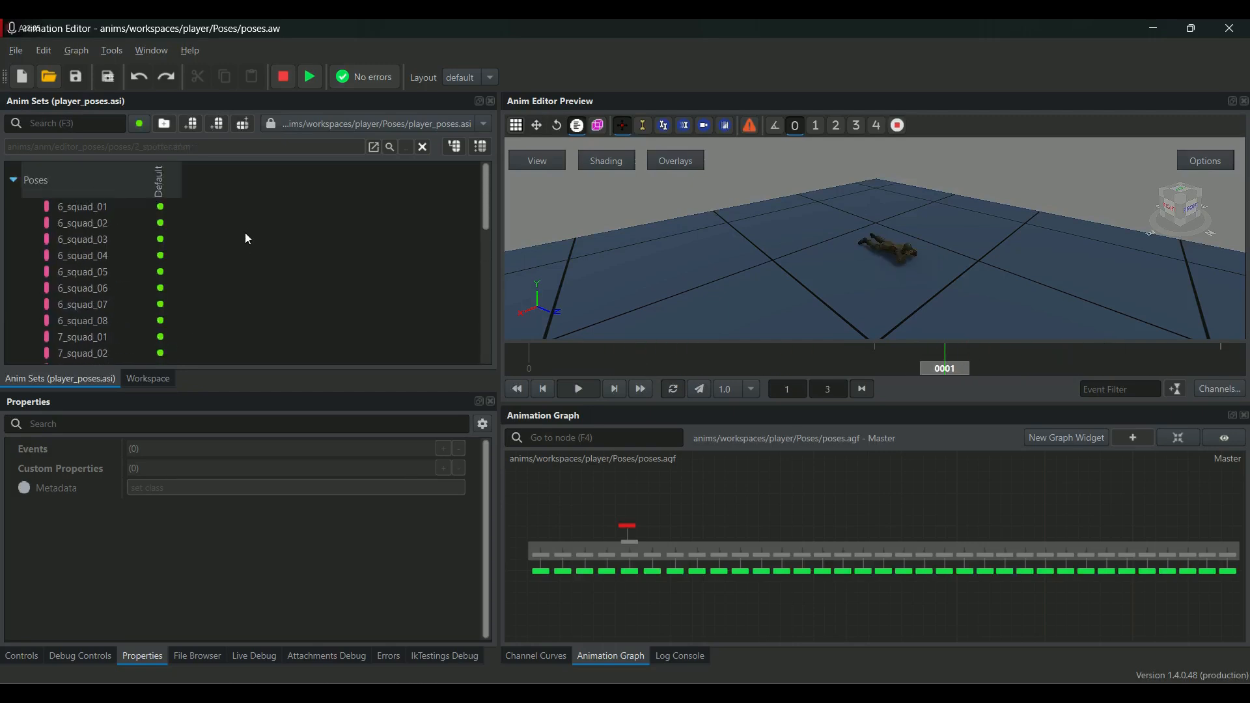
Reopen the player_main.aw workspace from the ArmaReforger player folder.
click(52, 70)
click(544, 311)
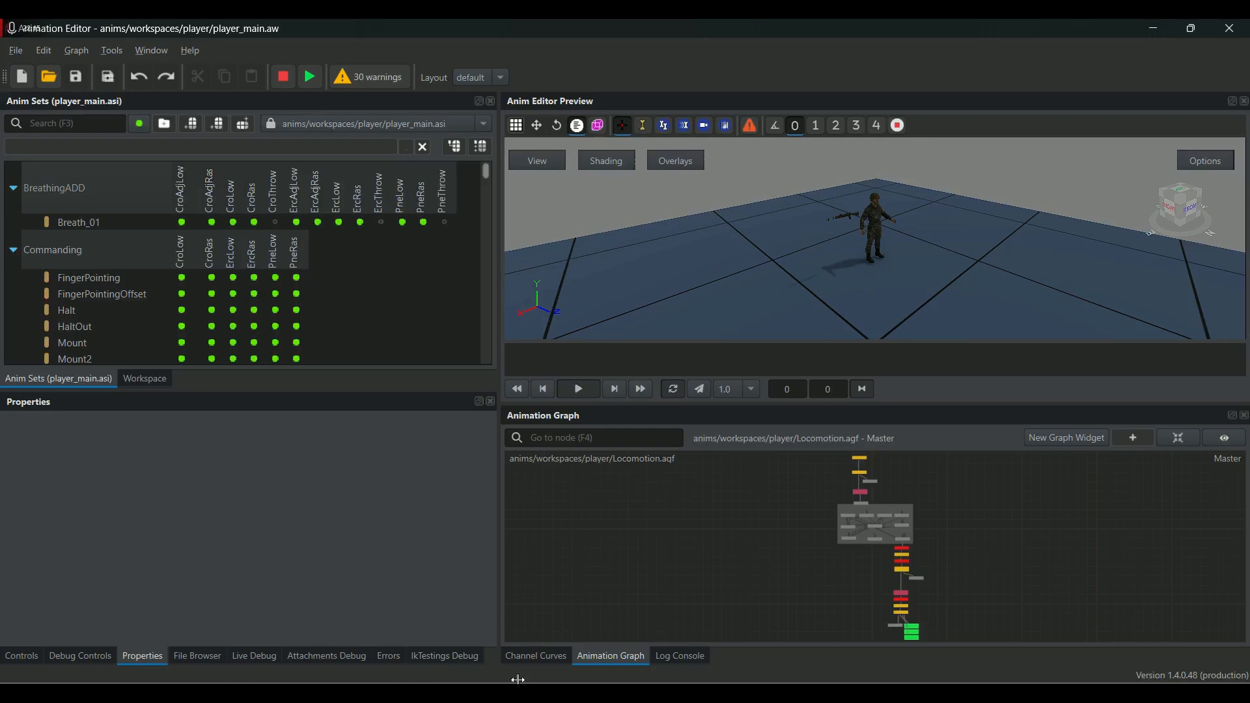
click(845, 690)
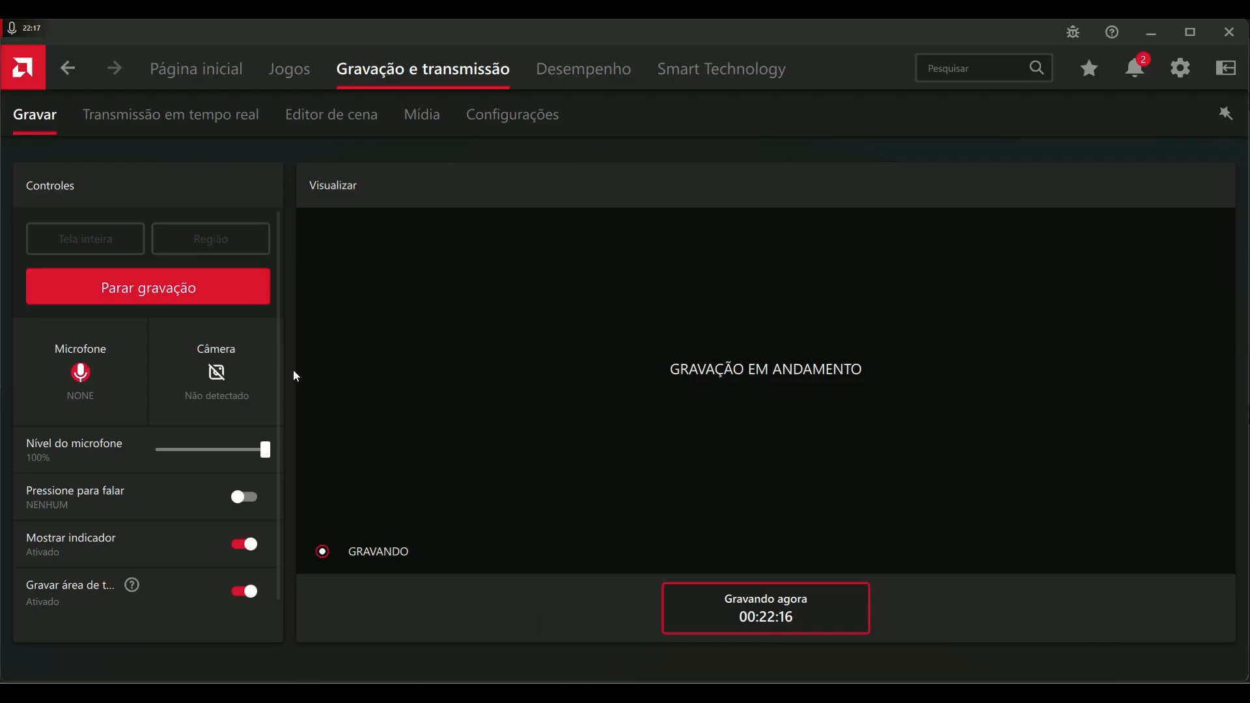
click(965, 606)
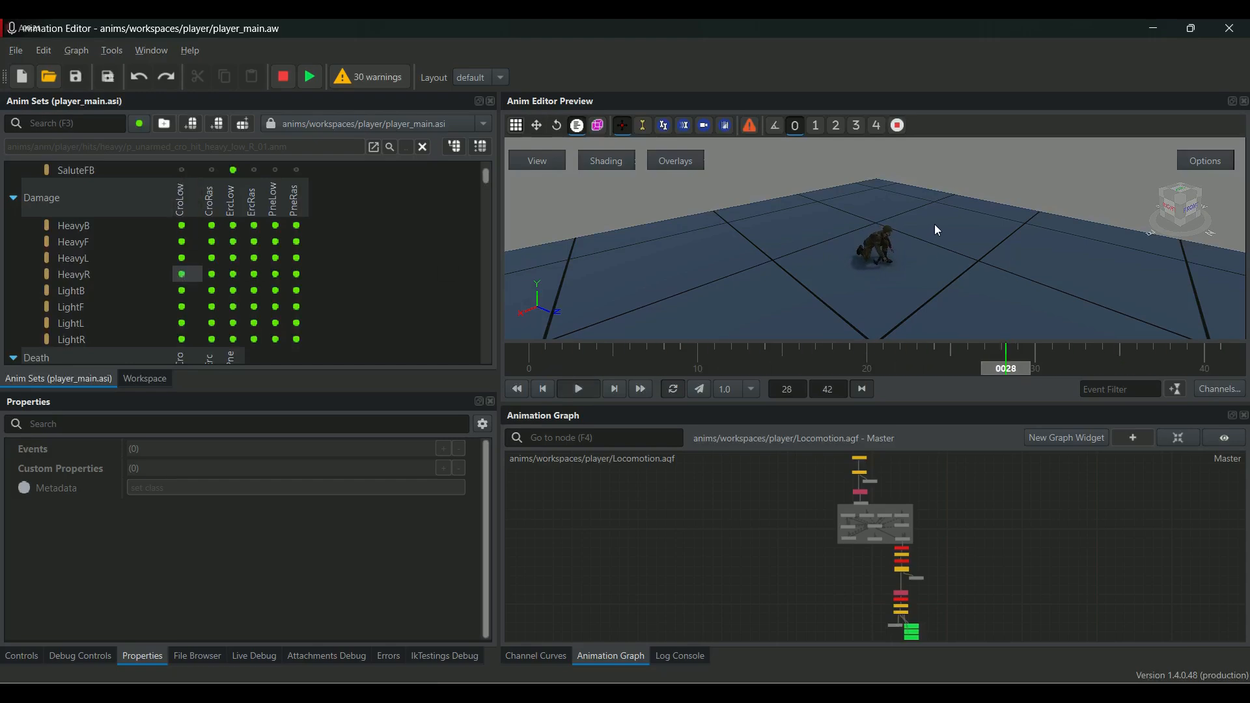
Locate the Damage group's HeavyR CroLow animation in the file browser and copy its resource GUID.
click(583, 387)
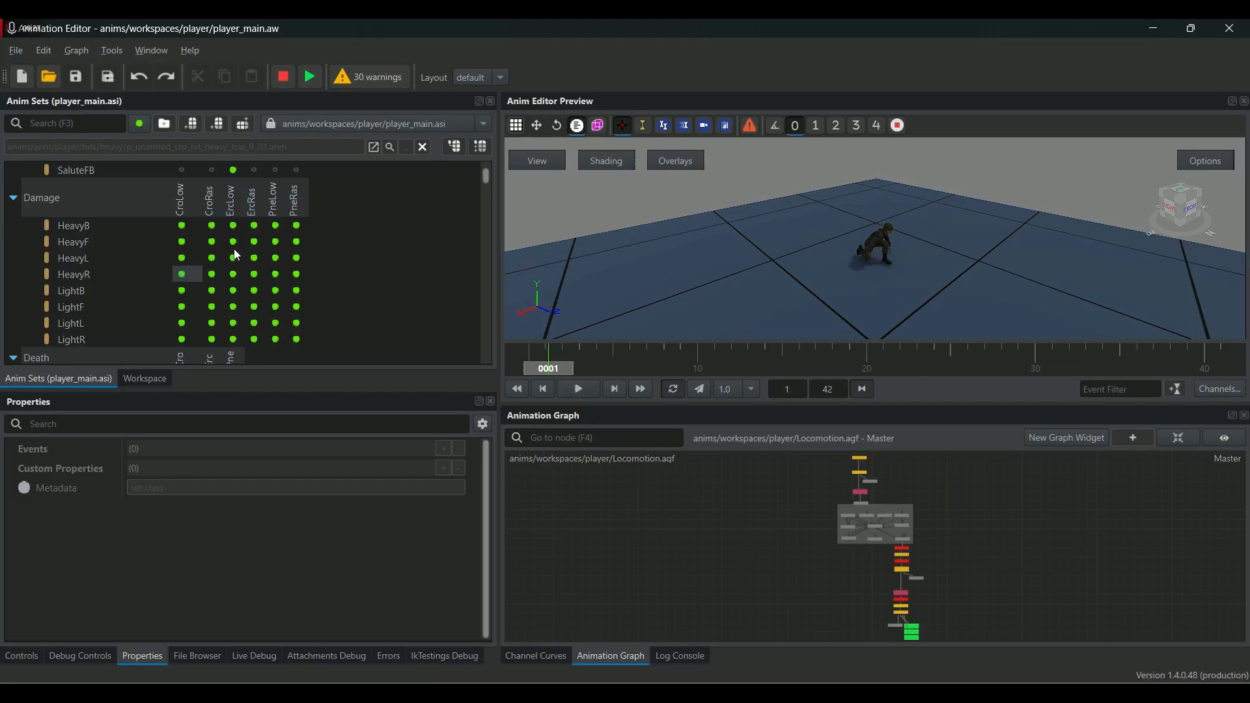
right_click(186, 279)
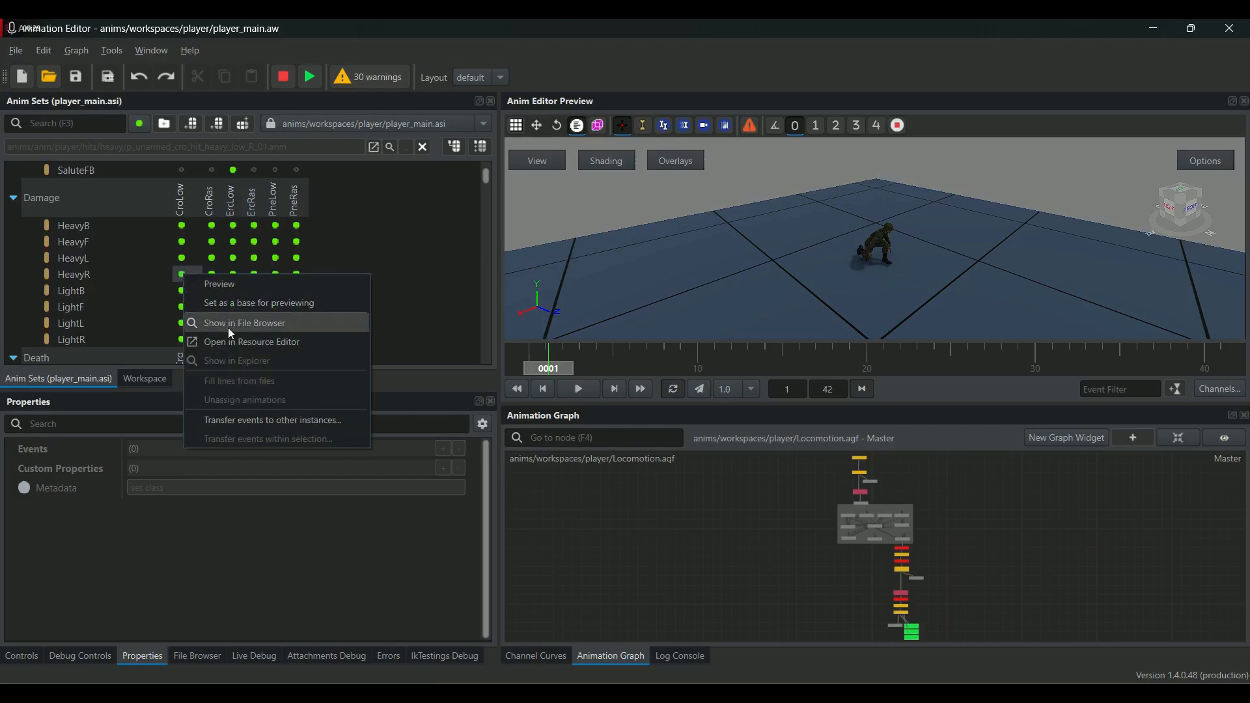
click(246, 323)
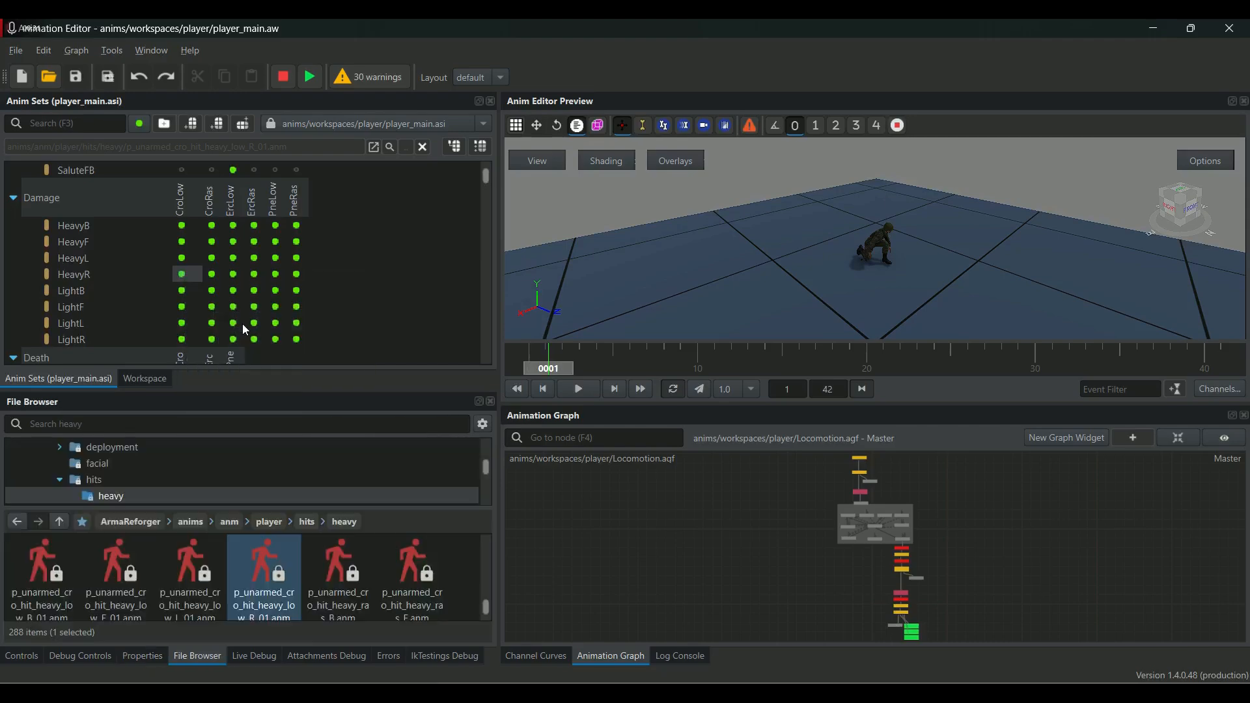
right_click(260, 566)
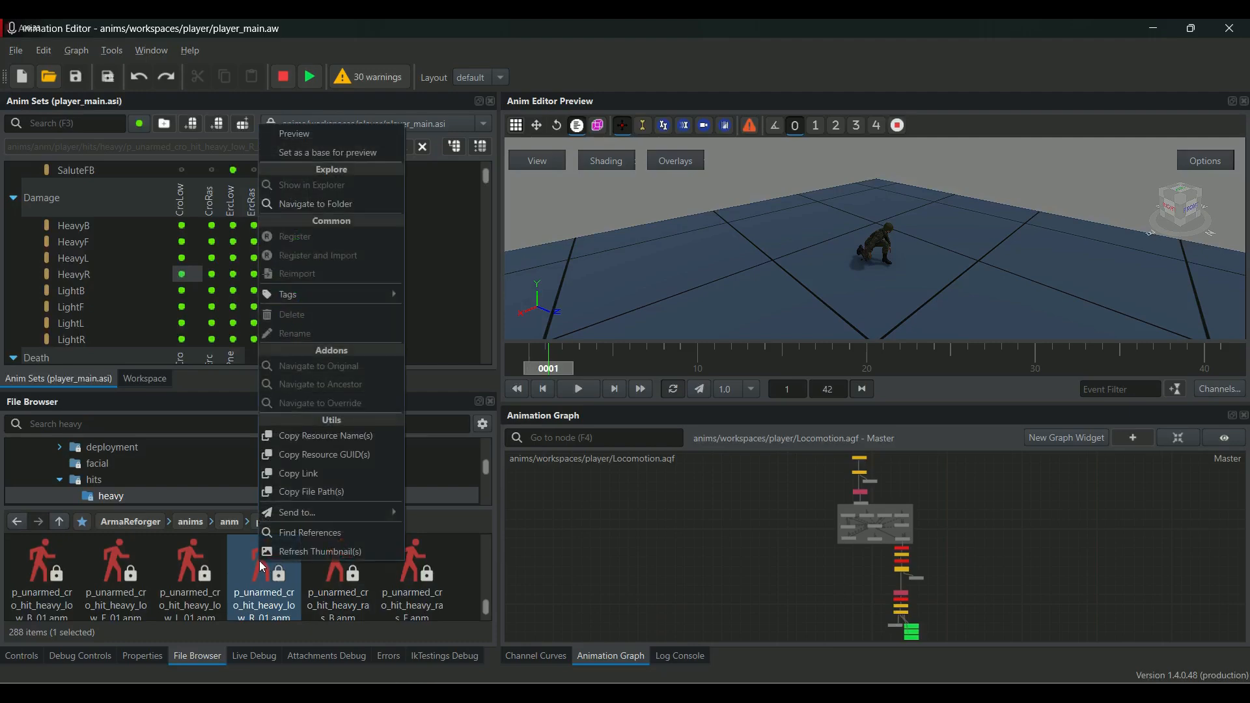
click(325, 455)
In the M151Jeep_custom workspace, assign p_unarmed_cro_hit_heavy_low_R_01.anm to Idle in the second Passenger column, finding it by the copied GUID.
mouse_move(899, 694)
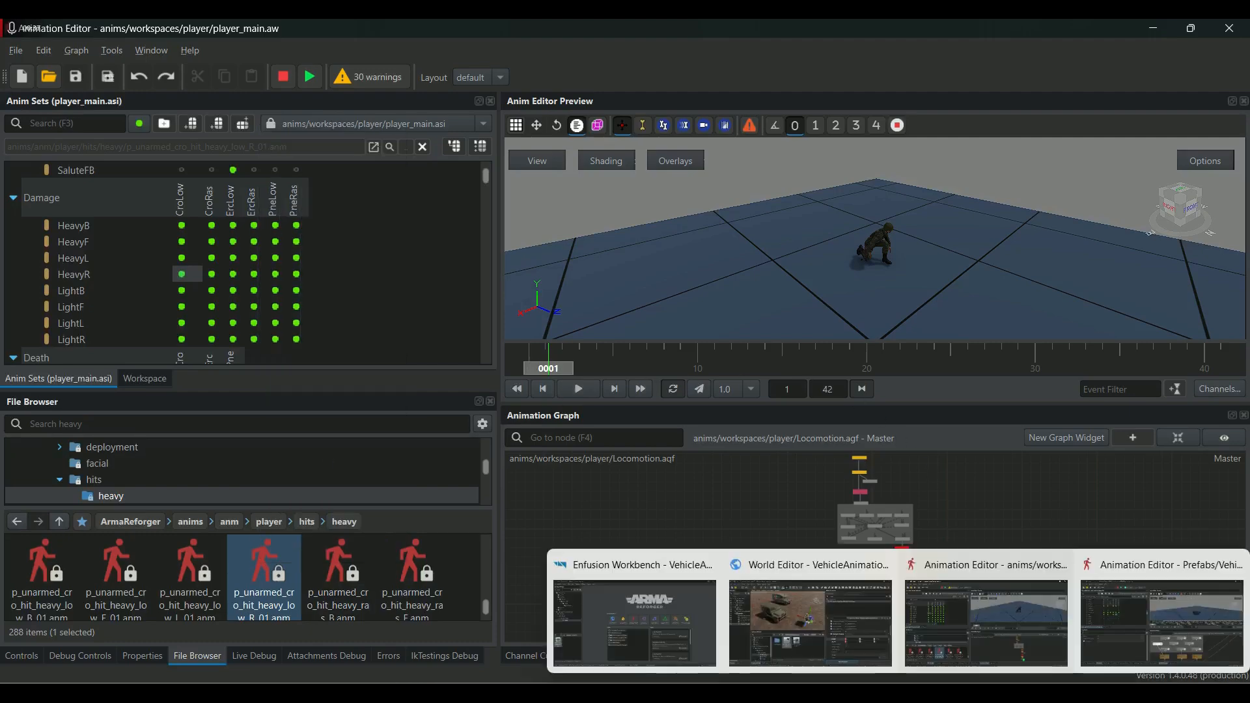
click(1162, 565)
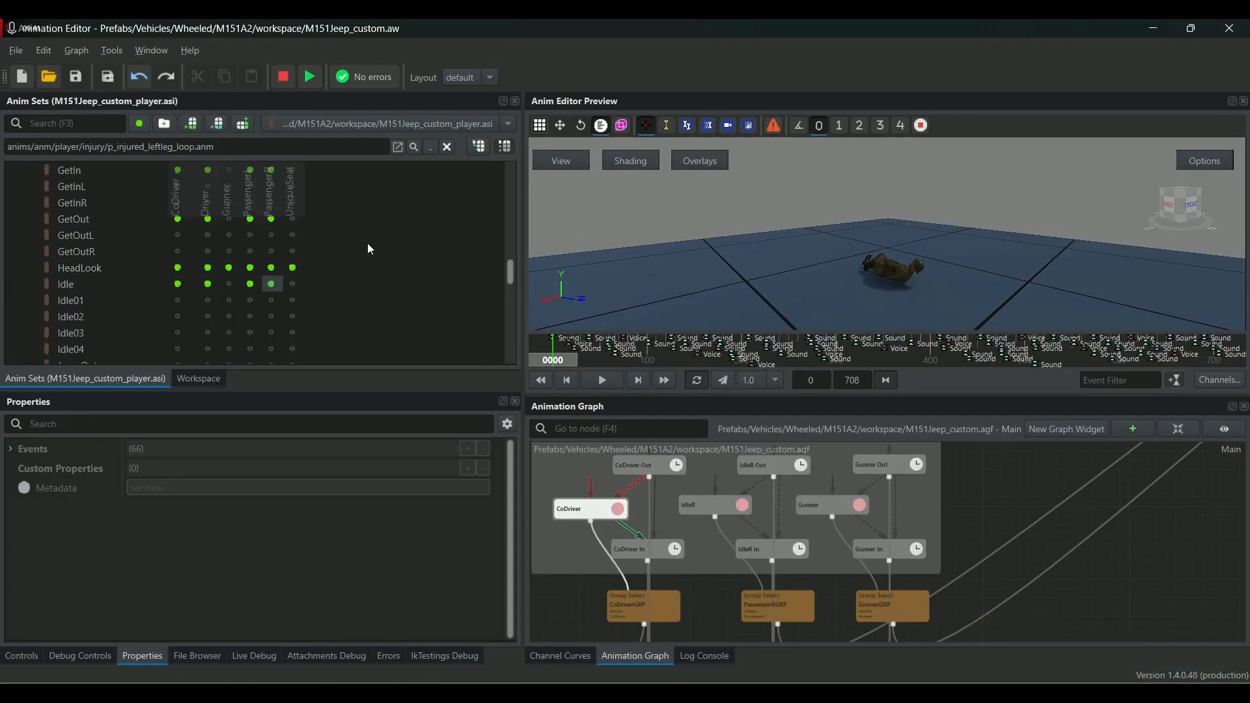
click(579, 511)
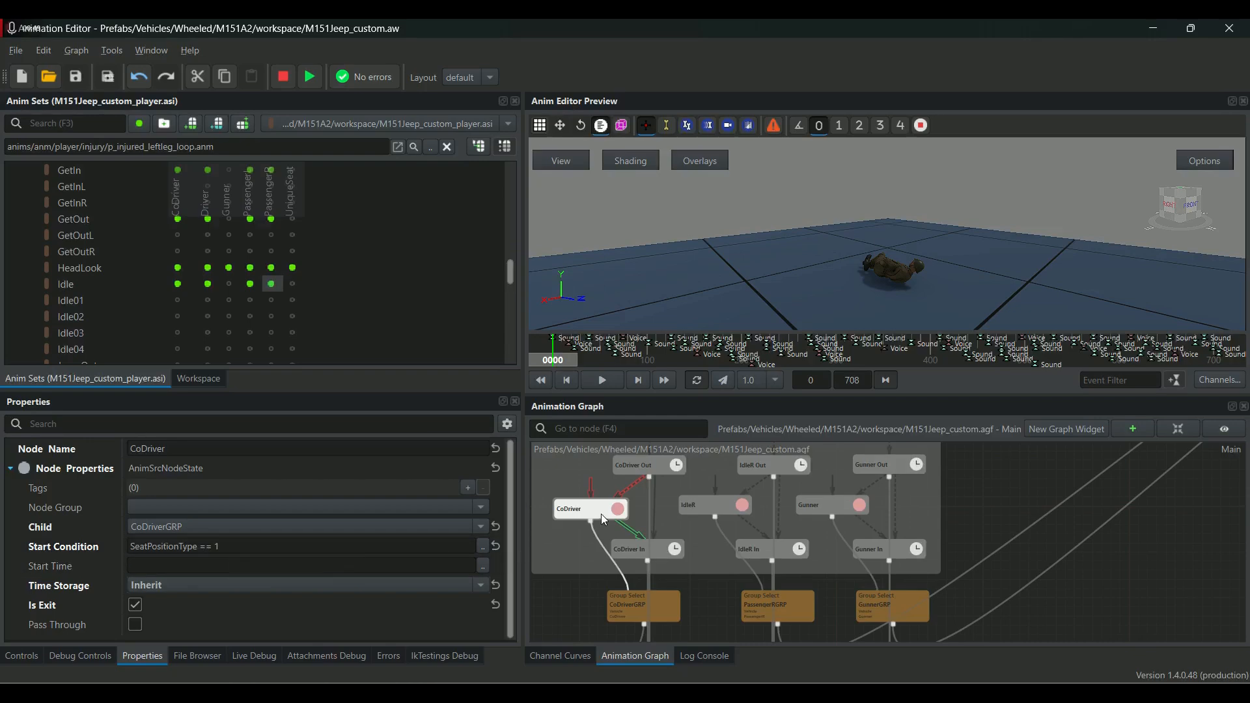
click(271, 282)
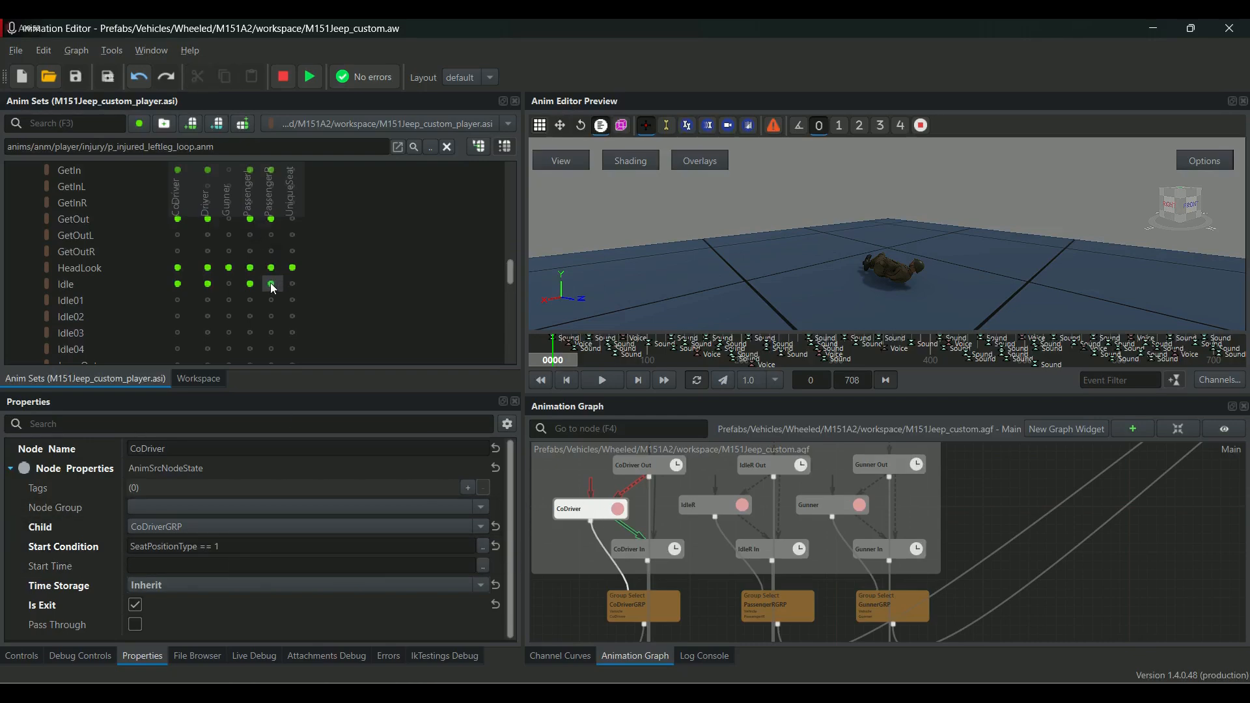
click(437, 148)
click(486, 110)
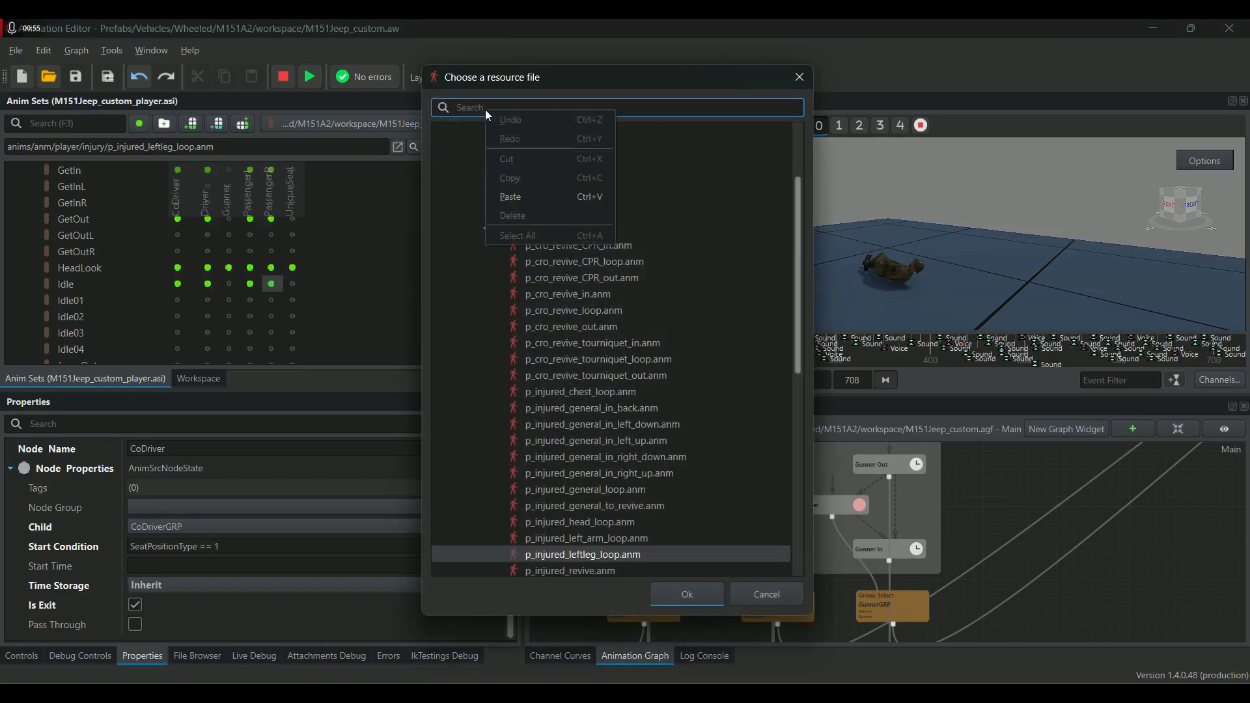
click(512, 193)
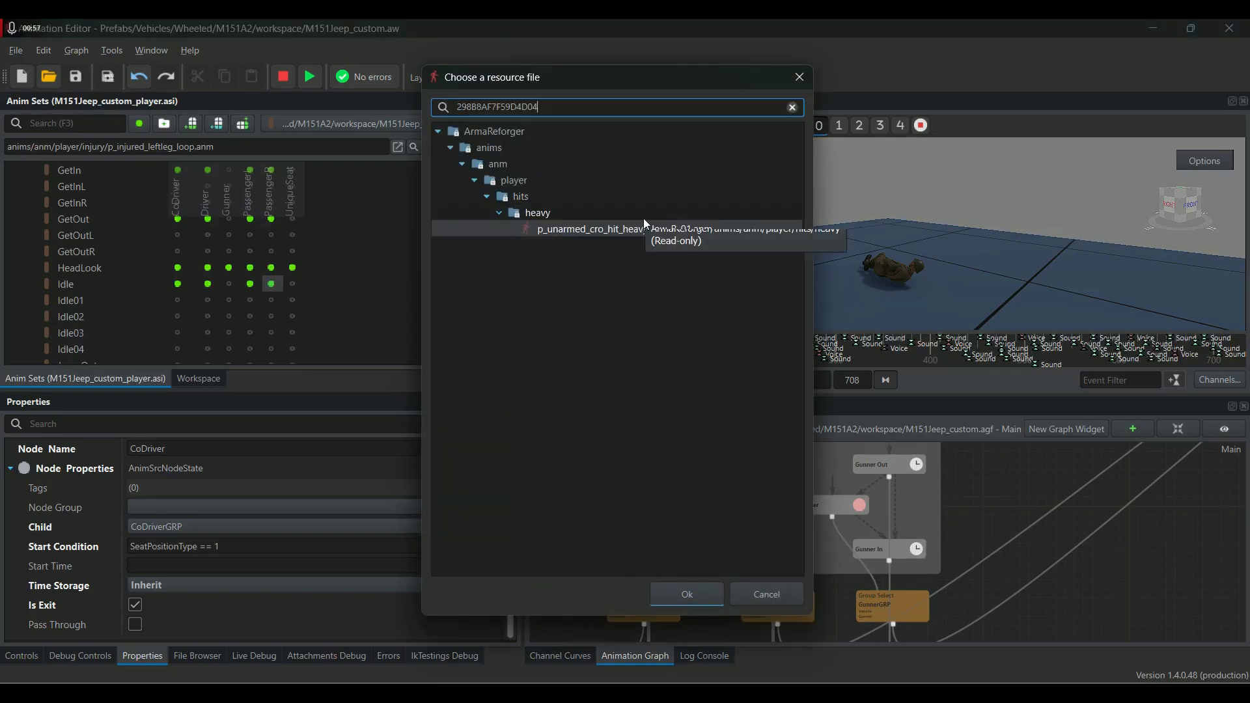
click(687, 594)
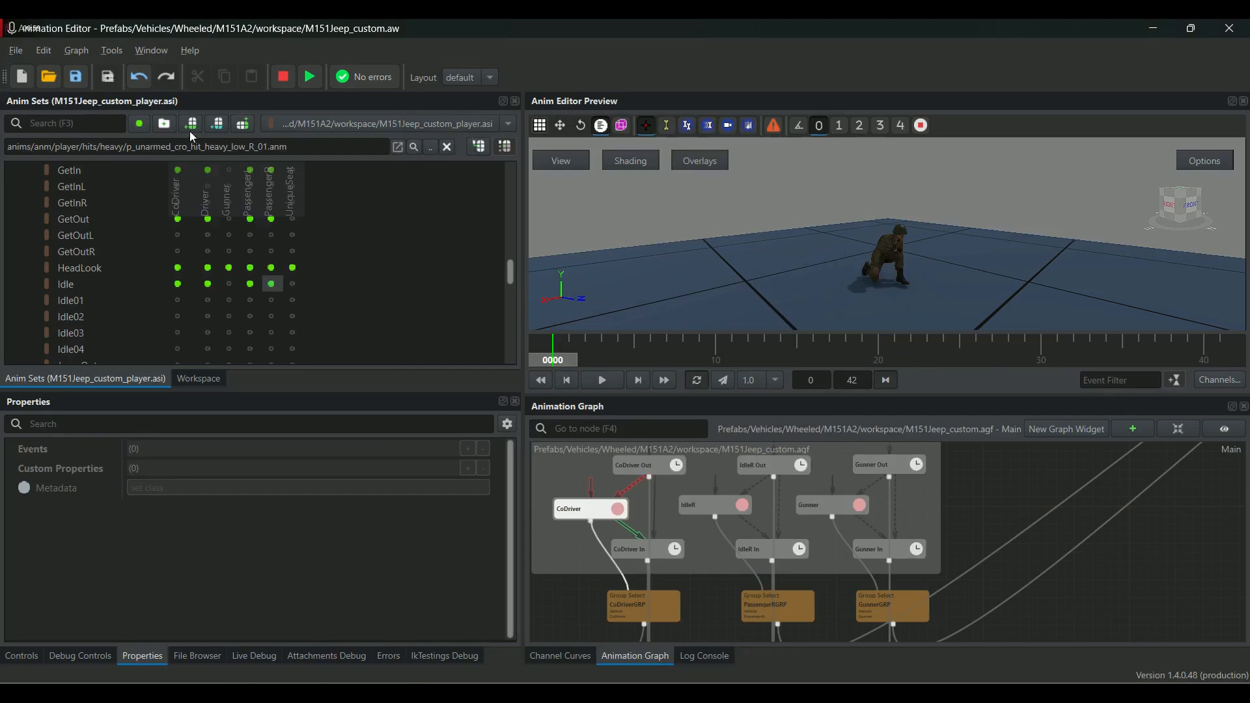
Save the M151Jeep_custom workspace, and start a play test of the tutorial_TestingGrounds world in the World Editor.
click(83, 77)
mouse_move(874, 682)
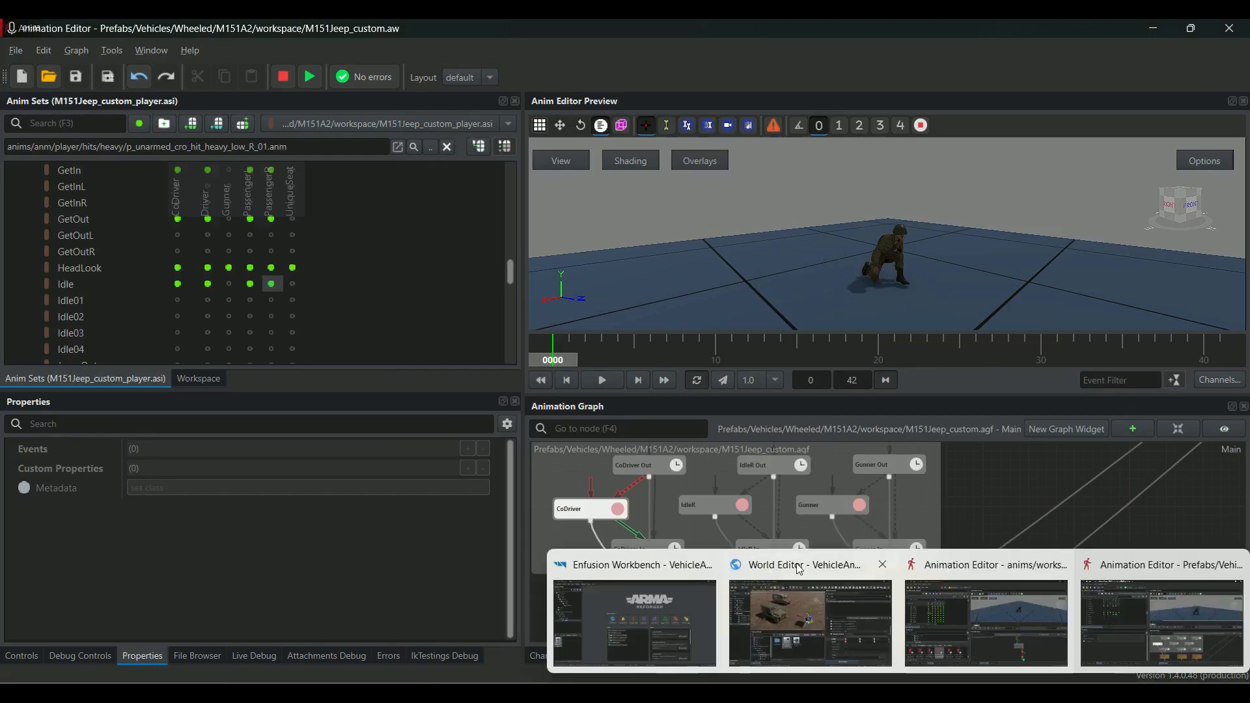
click(800, 569)
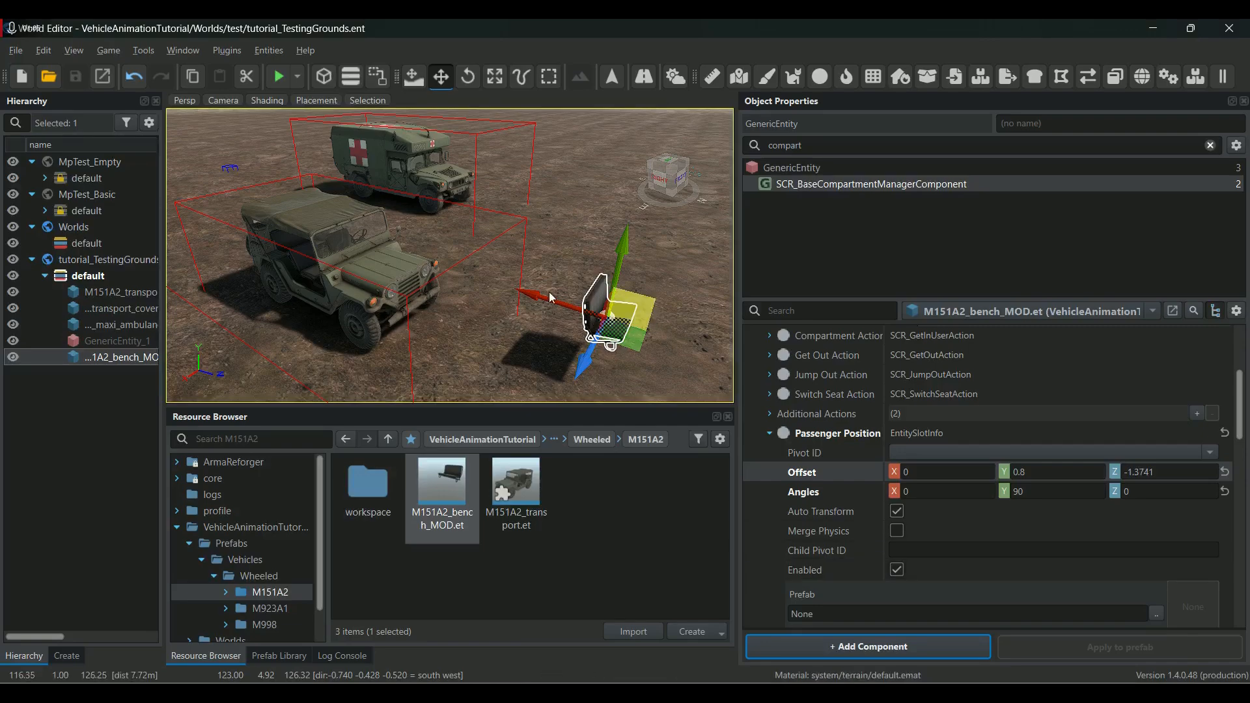
scroll(443, 327, down, 5)
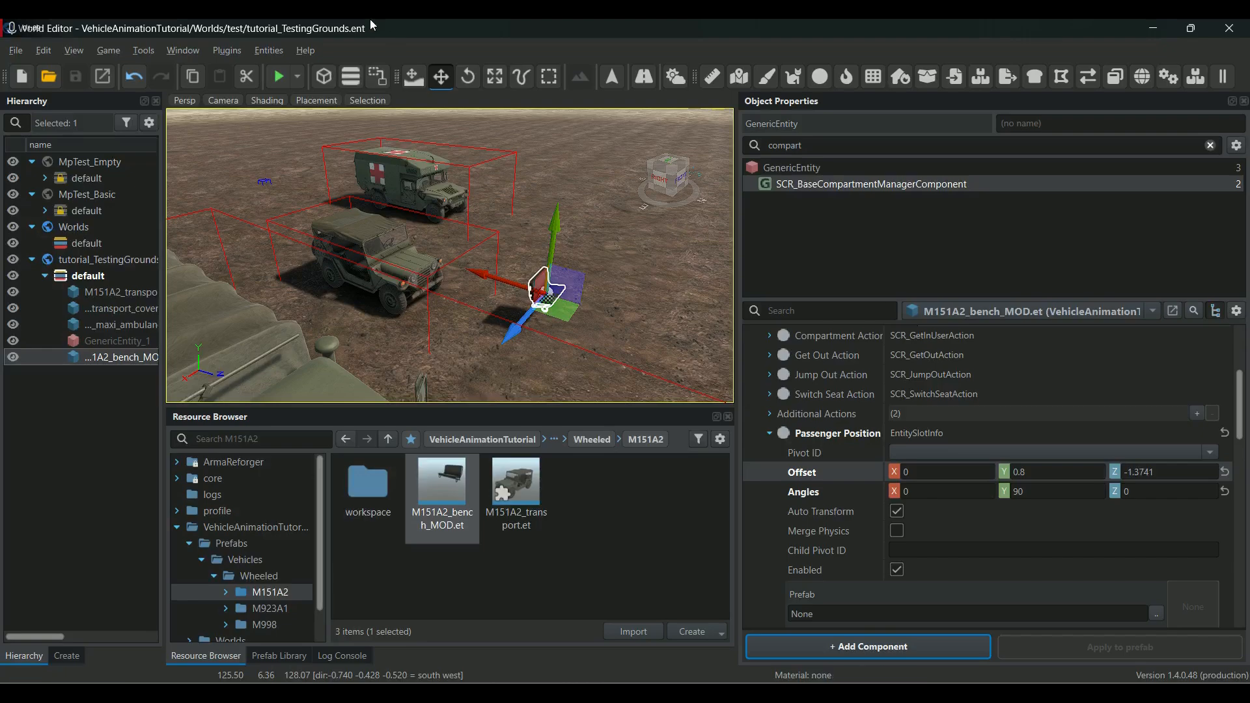
click(278, 69)
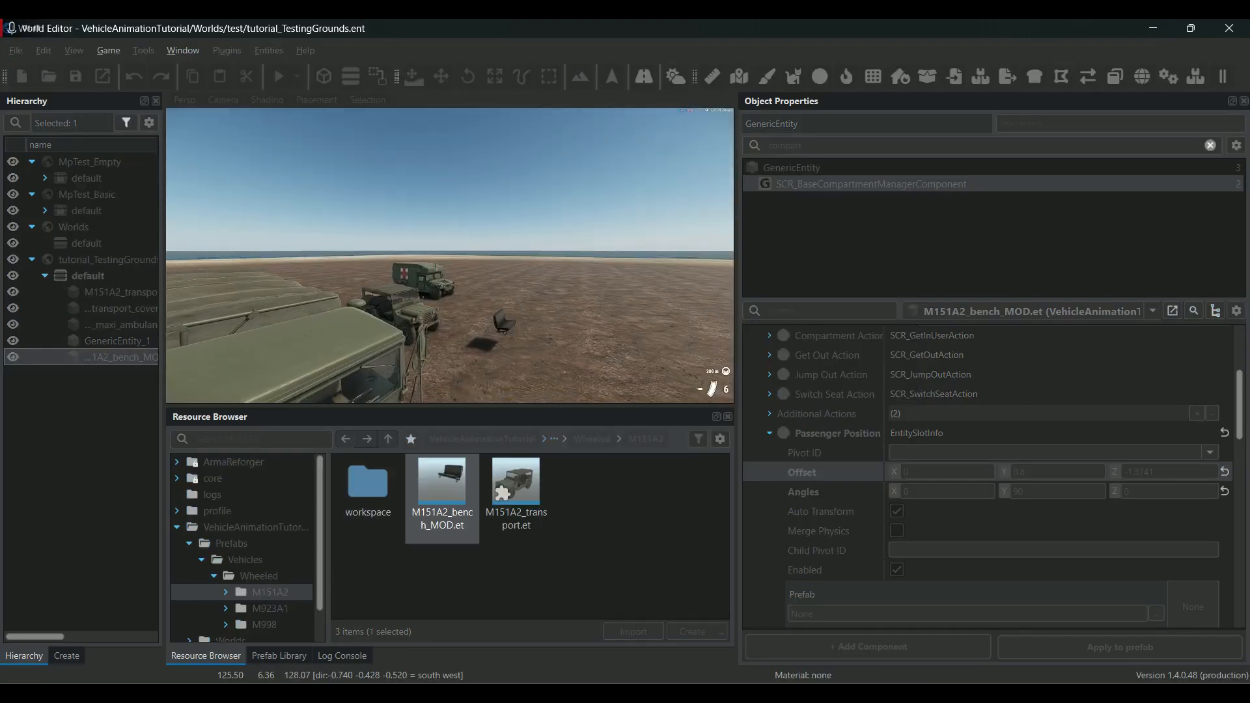
Walk to the M151A2 jeep in the play test, board its front passenger seat and inspect the seated pose in third person.
key(w)
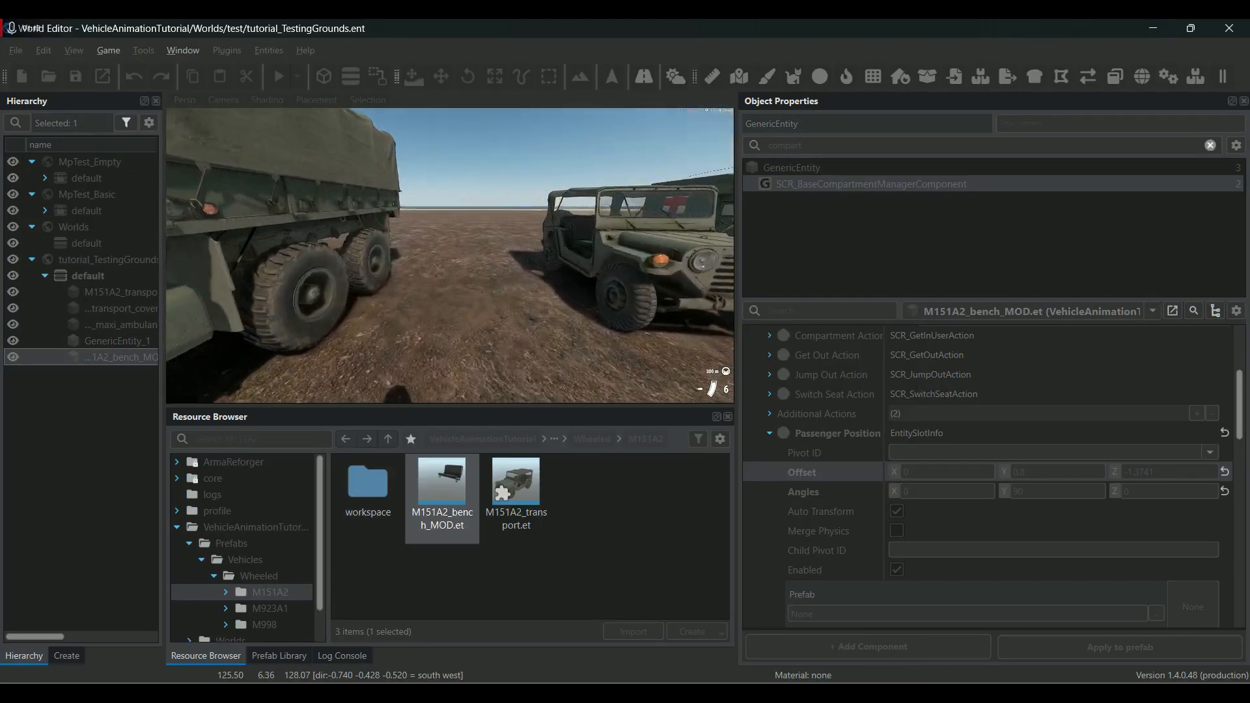
key(w)
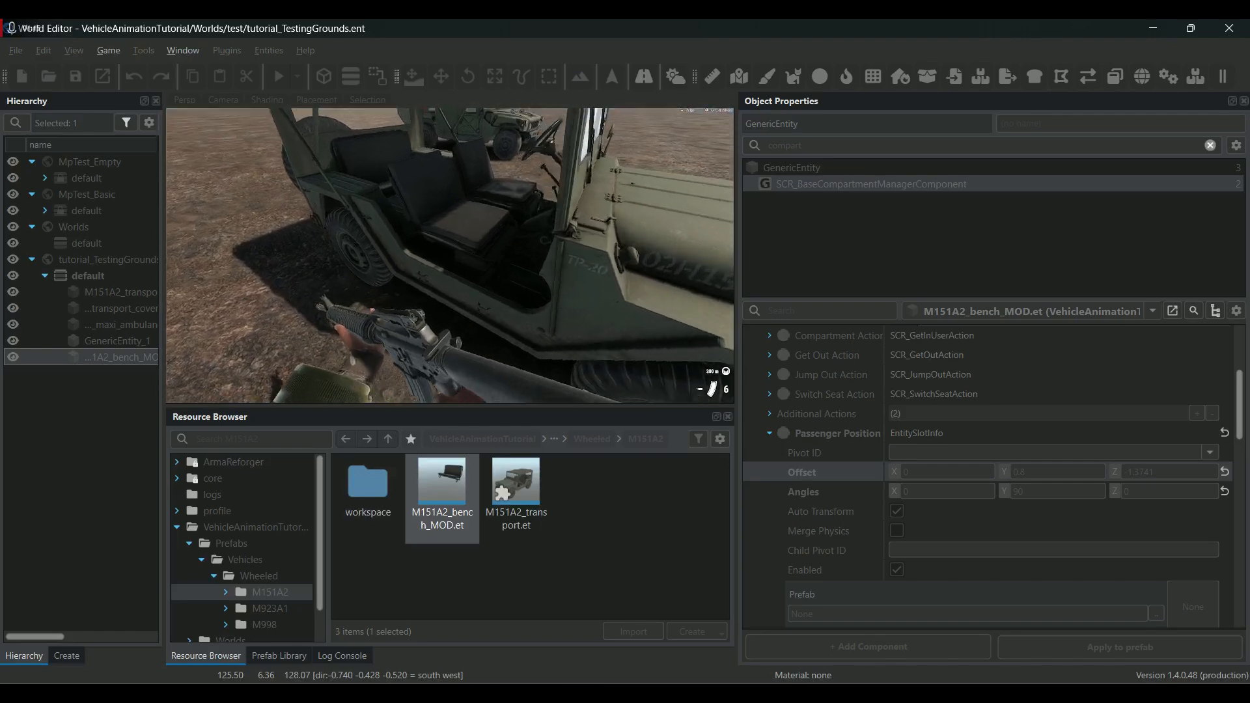
key(w)
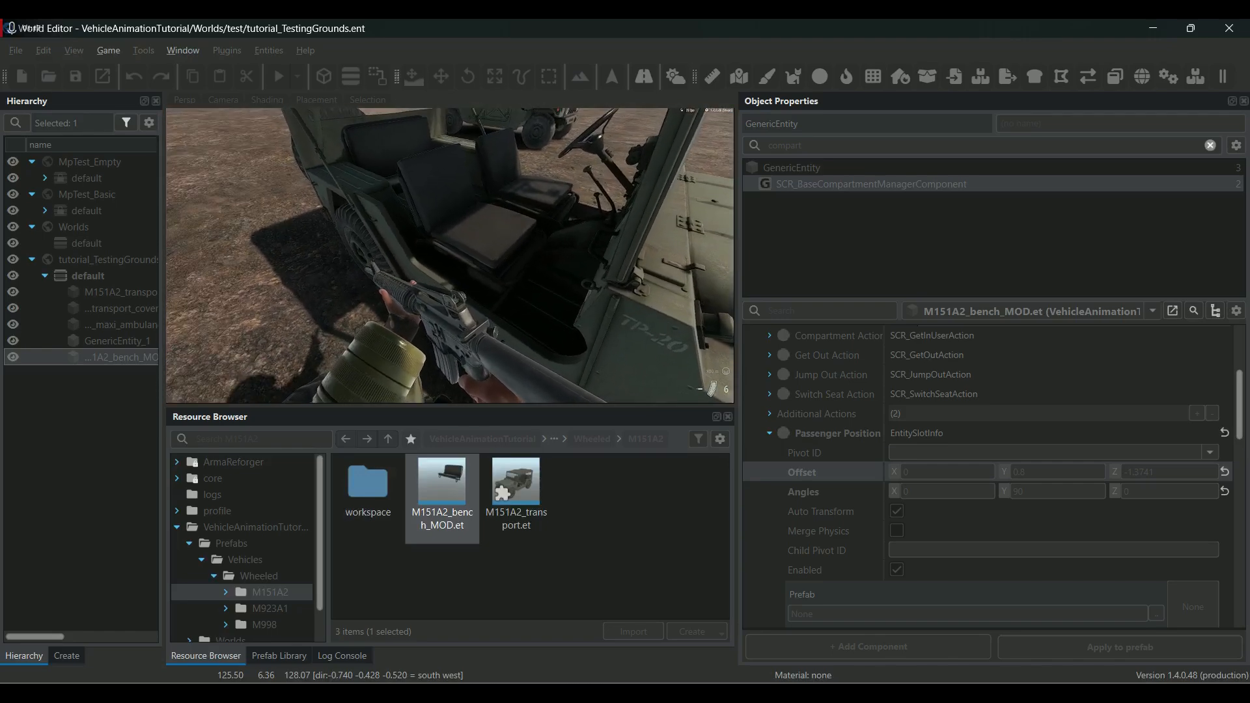
key(f)
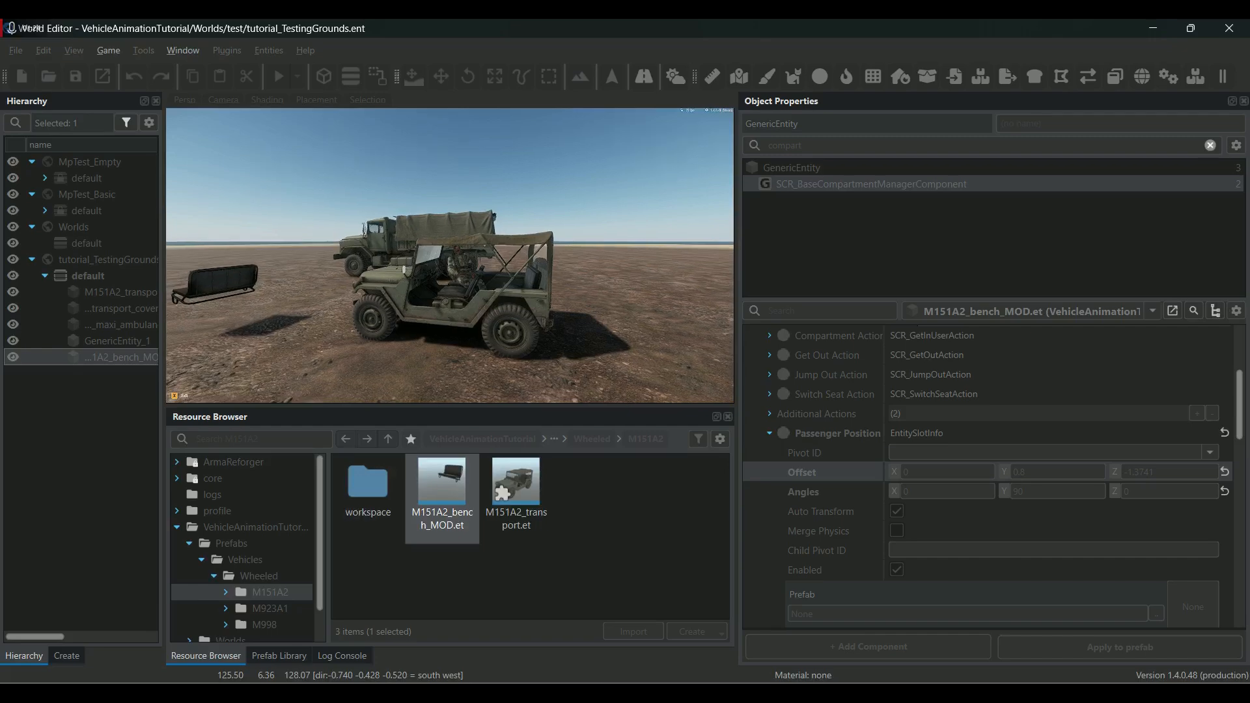
key(v)
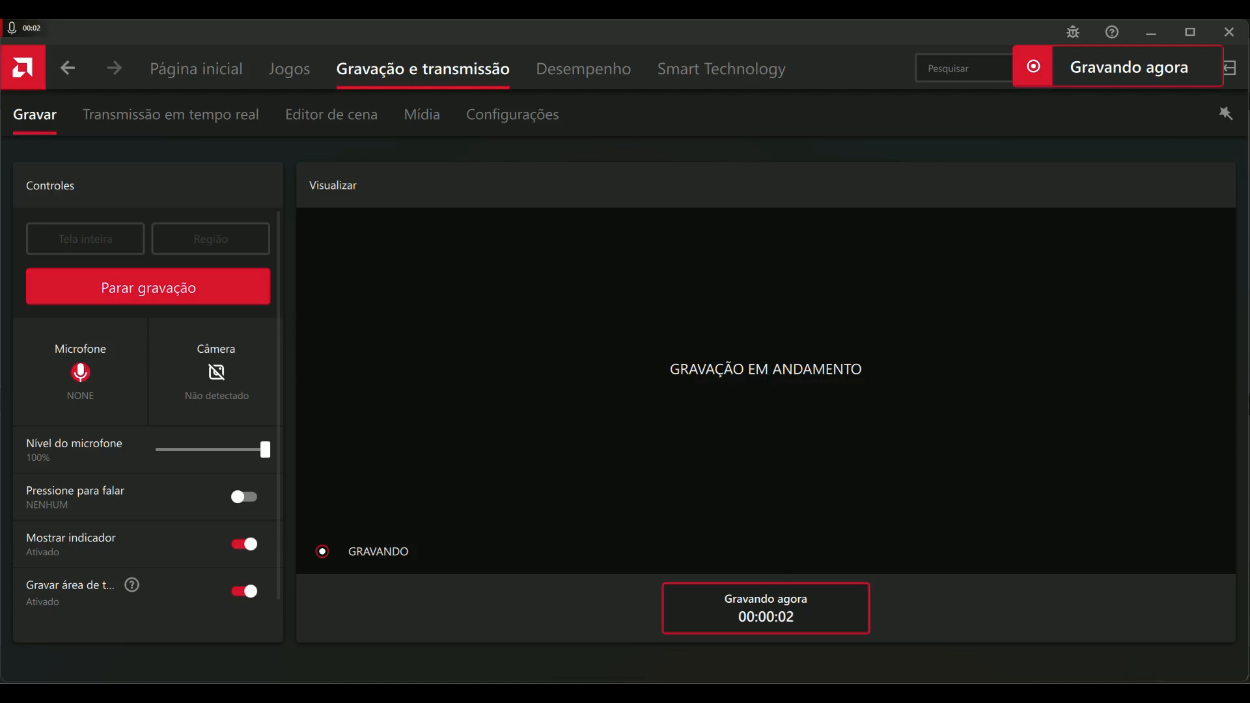
Return to the M151Jeep_custom workspace and undo the last Idle animation assignment in the second Passenger column.
mouse_move(911, 692)
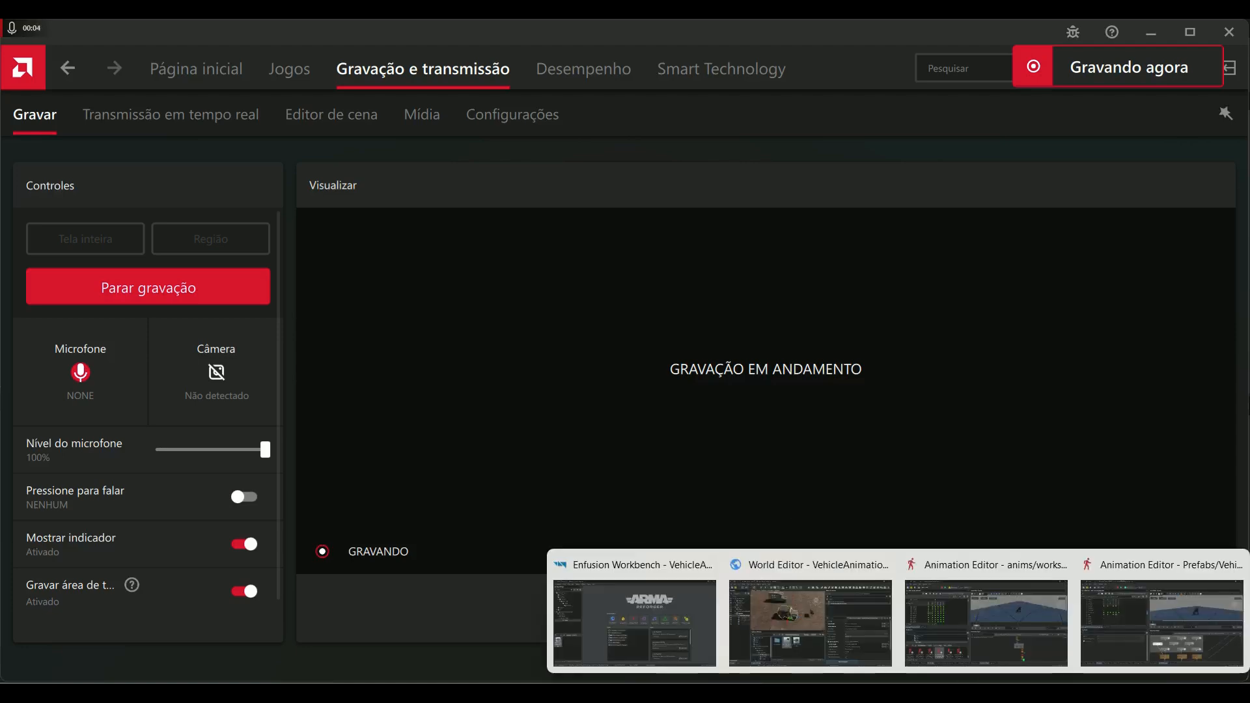
click(1113, 574)
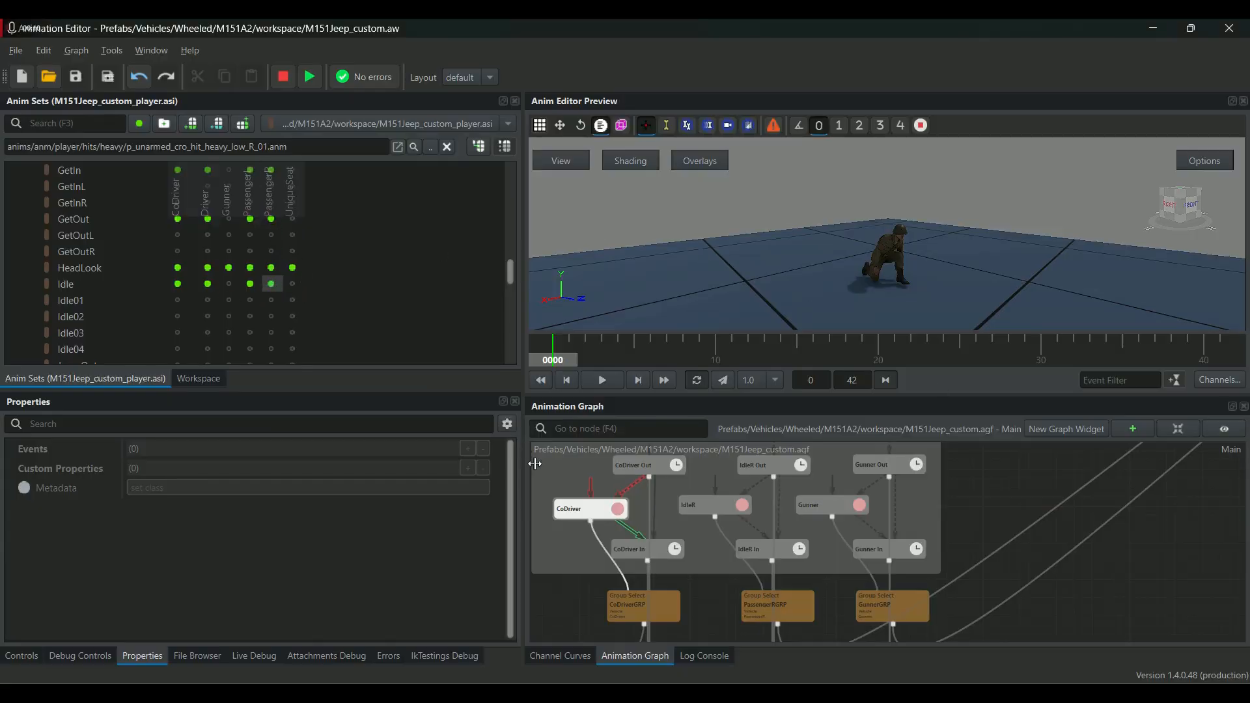
click(580, 514)
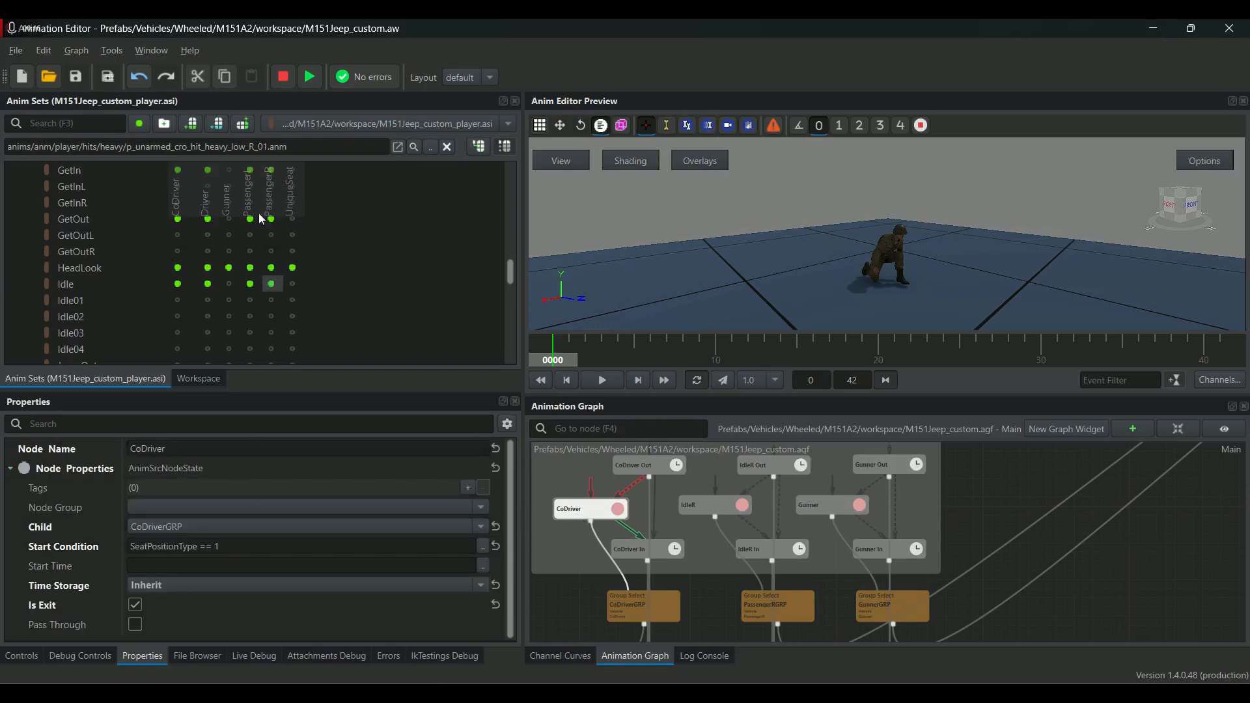
click(138, 77)
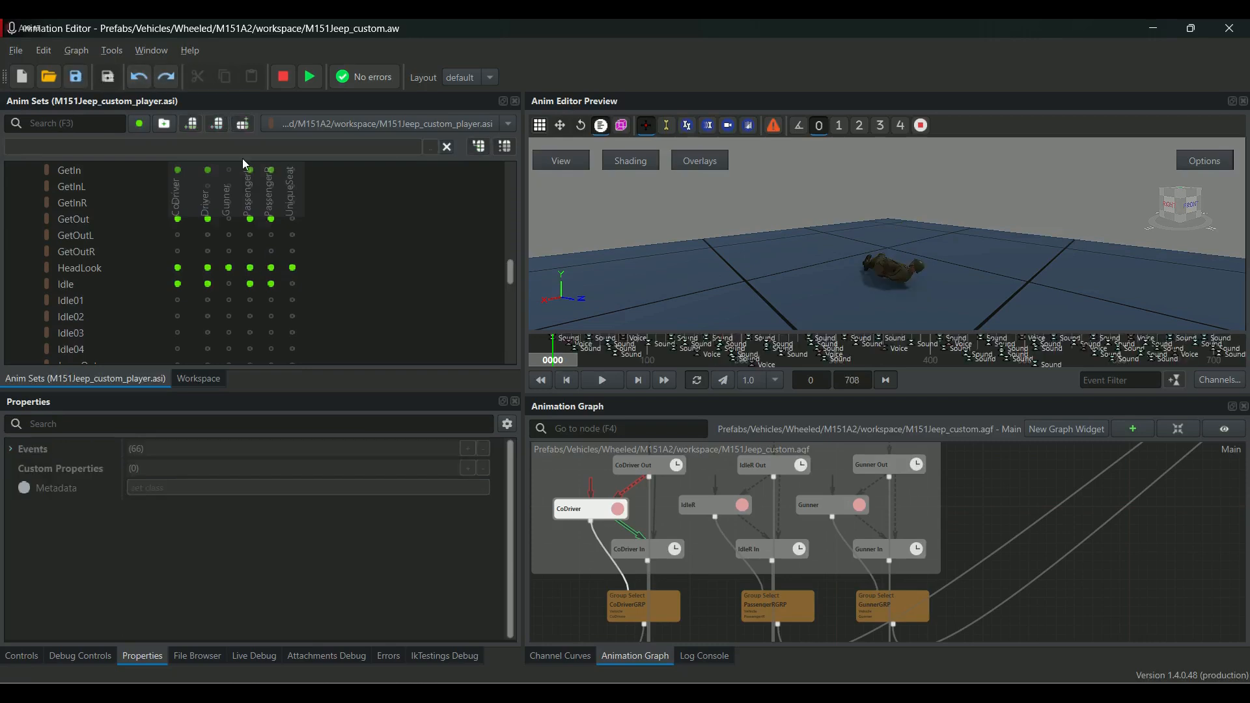
click(272, 284)
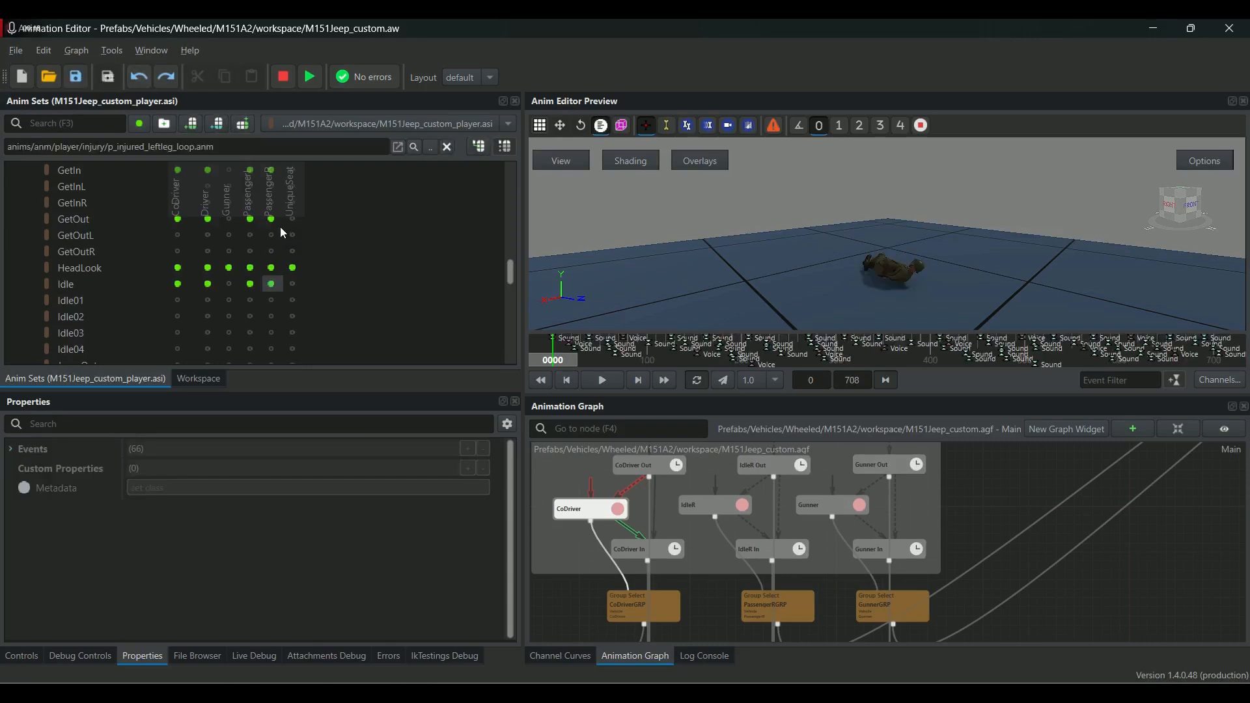
Assign p_unarmed_cro_hit_heavy_low_R_01.anm to Idle in the CoDriver column, finding the file by its copied GUID.
click(183, 196)
click(180, 286)
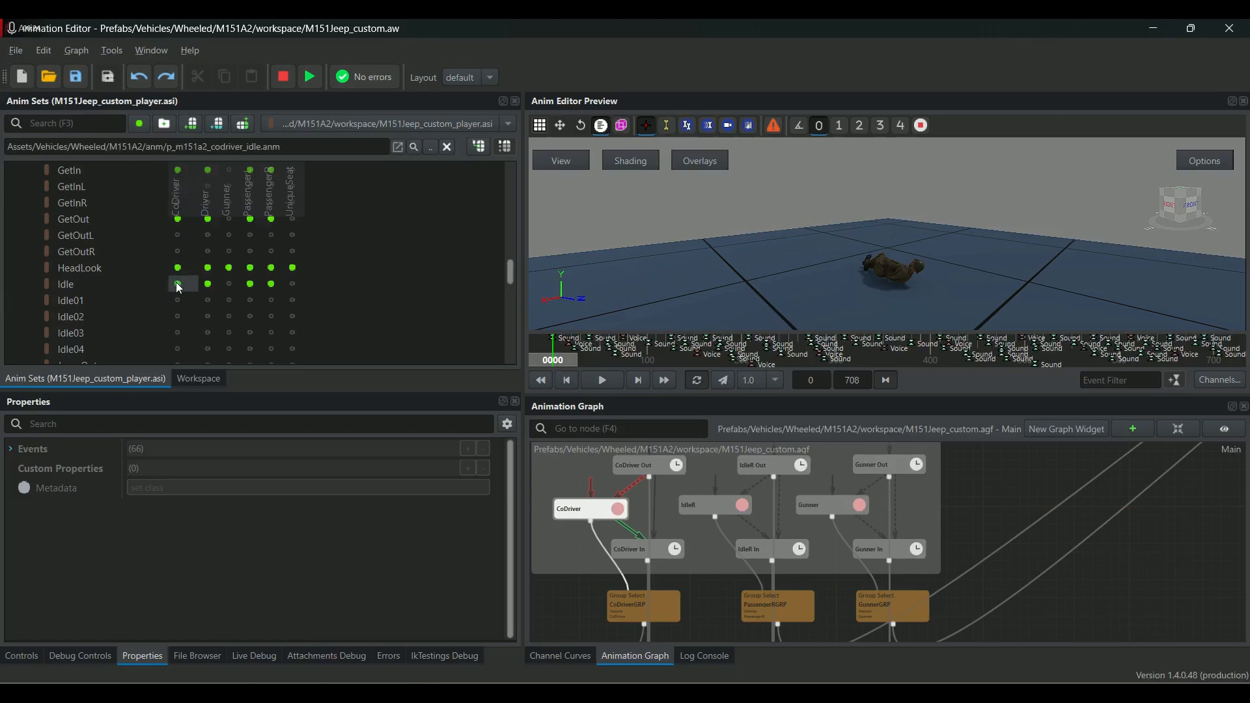
click(432, 146)
right_click(497, 108)
click(522, 196)
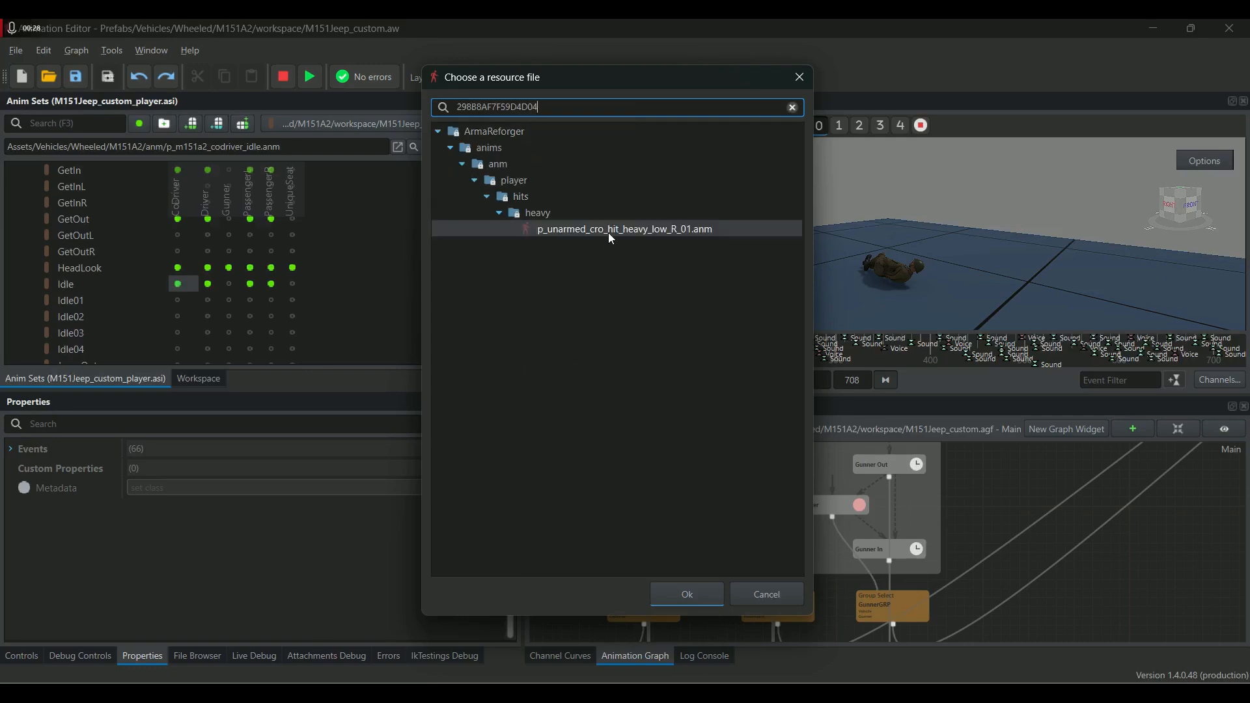
click(687, 595)
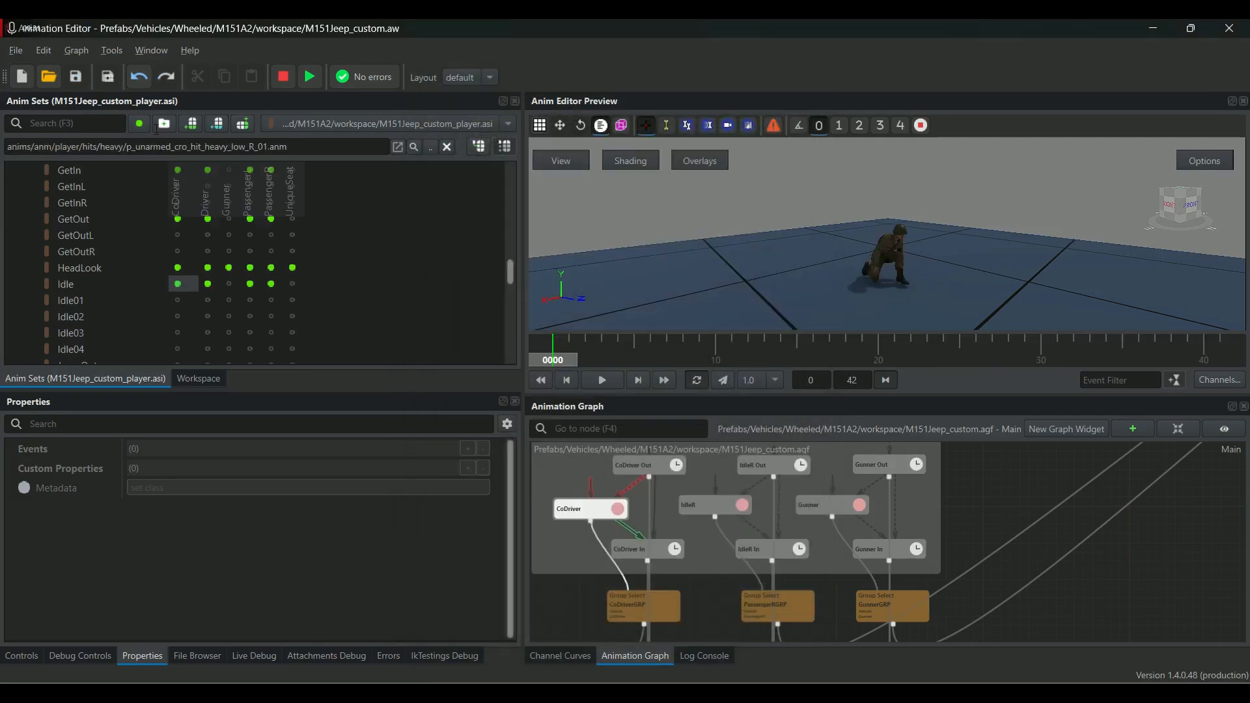
click(208, 284)
click(180, 287)
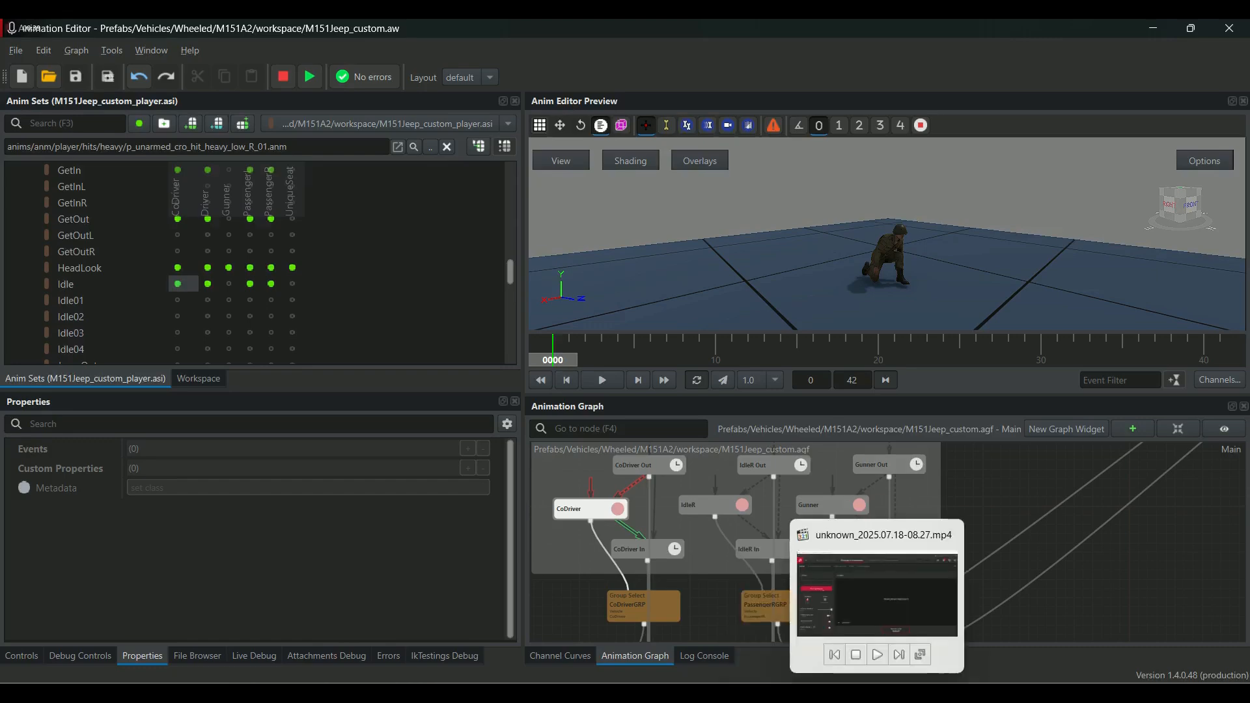
Play-test the world from the World Editor again, board the jeep's passenger seat and inspect the new idle pose in third person.
mouse_move(860, 636)
click(797, 578)
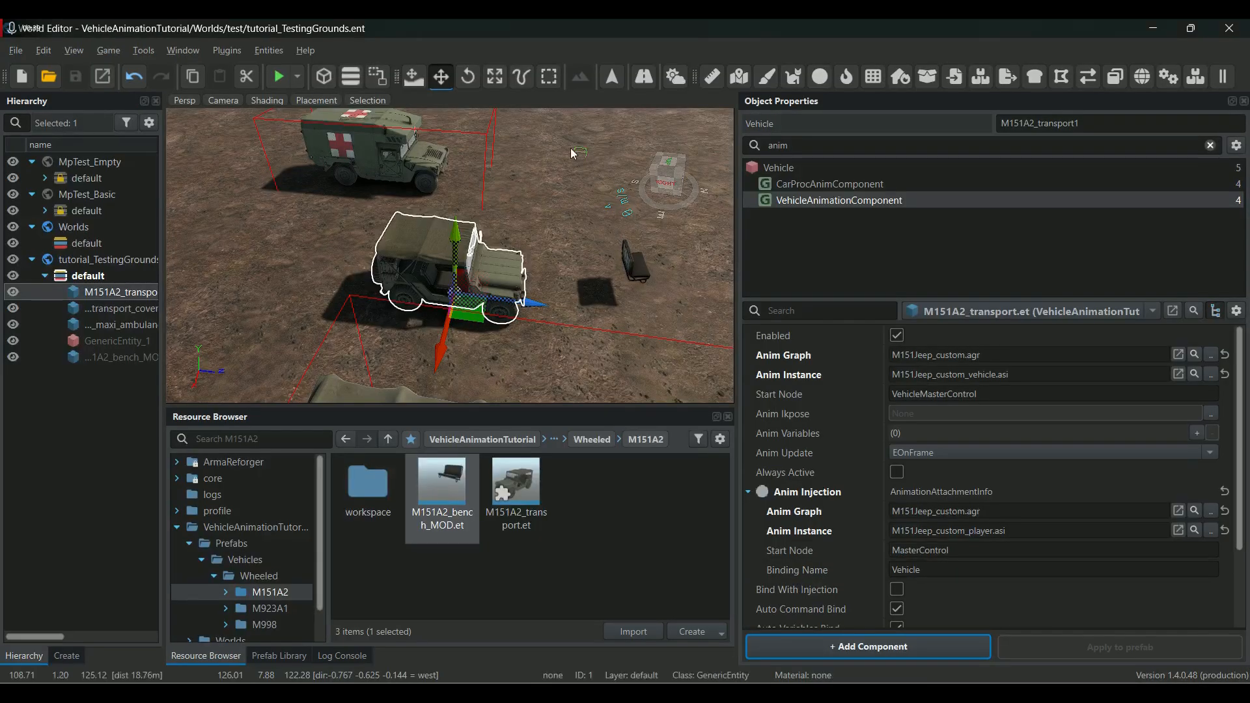
click(279, 77)
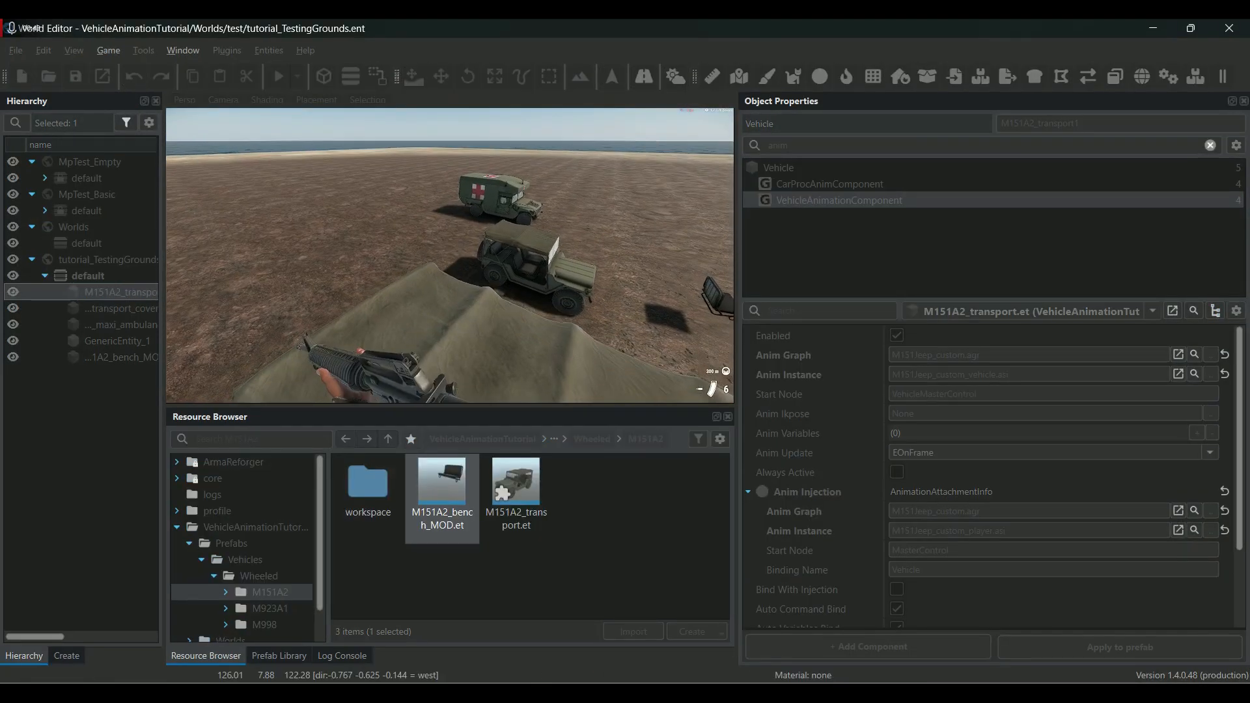
key(w)
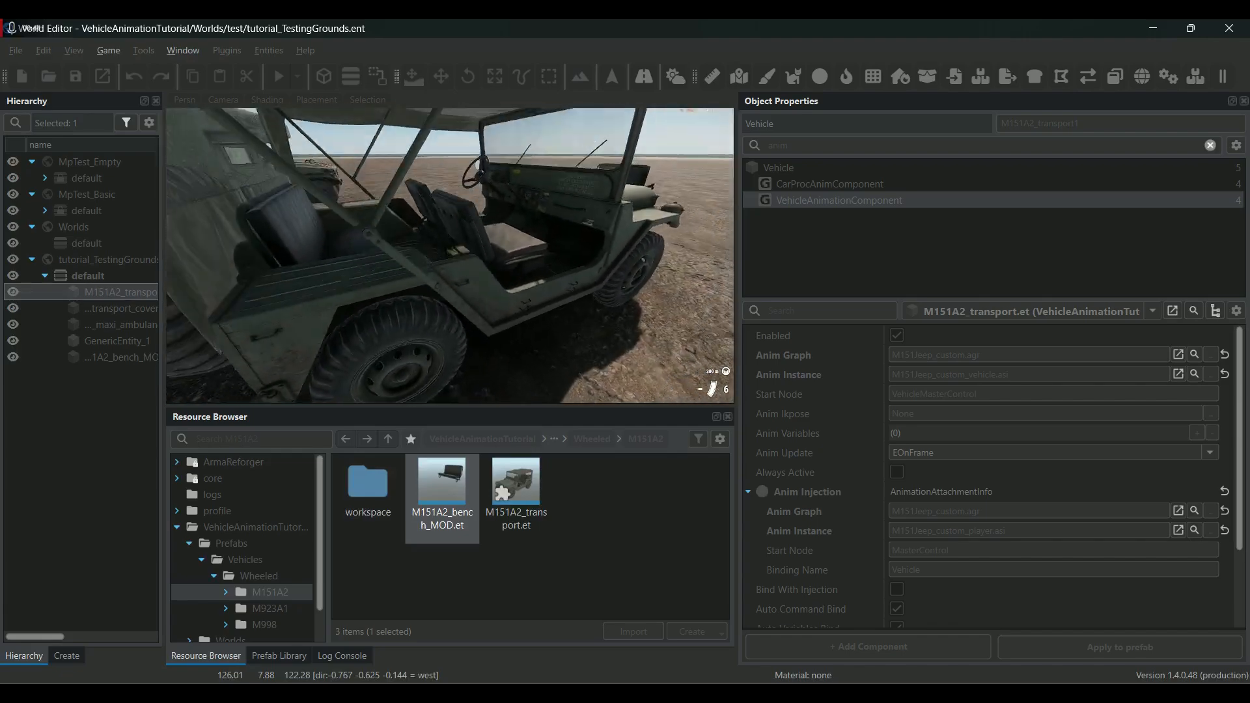
key(w)
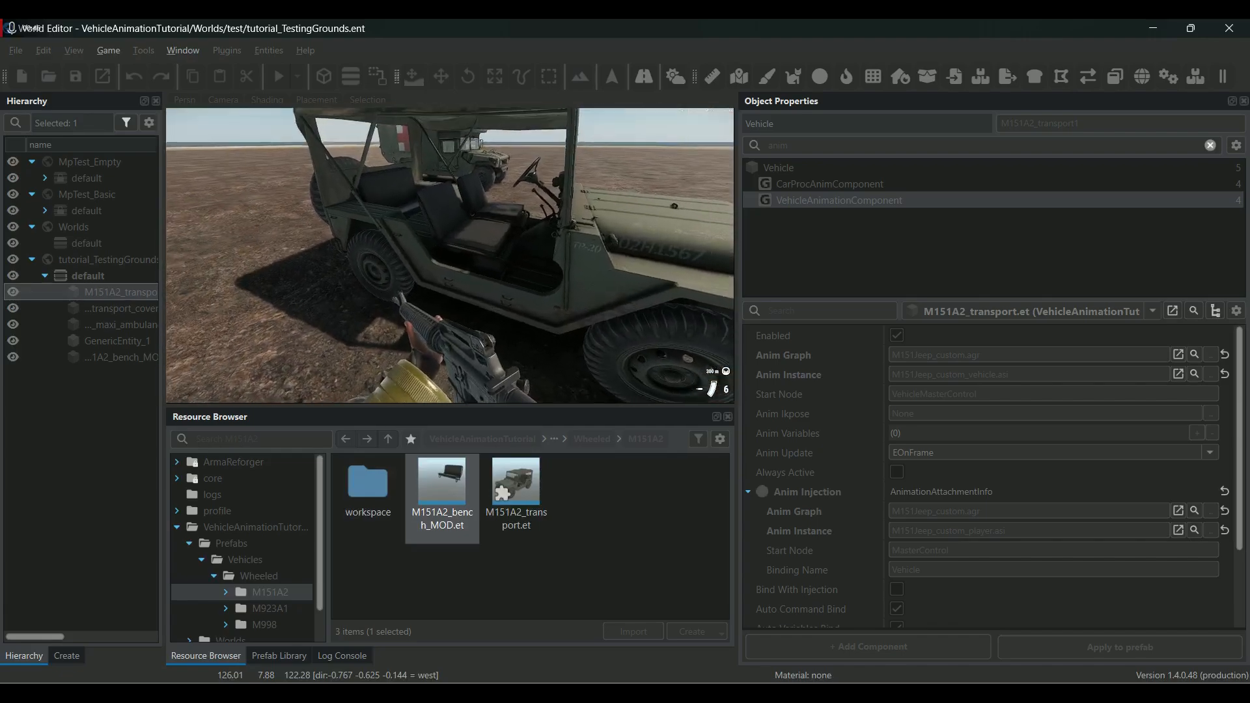
key(f)
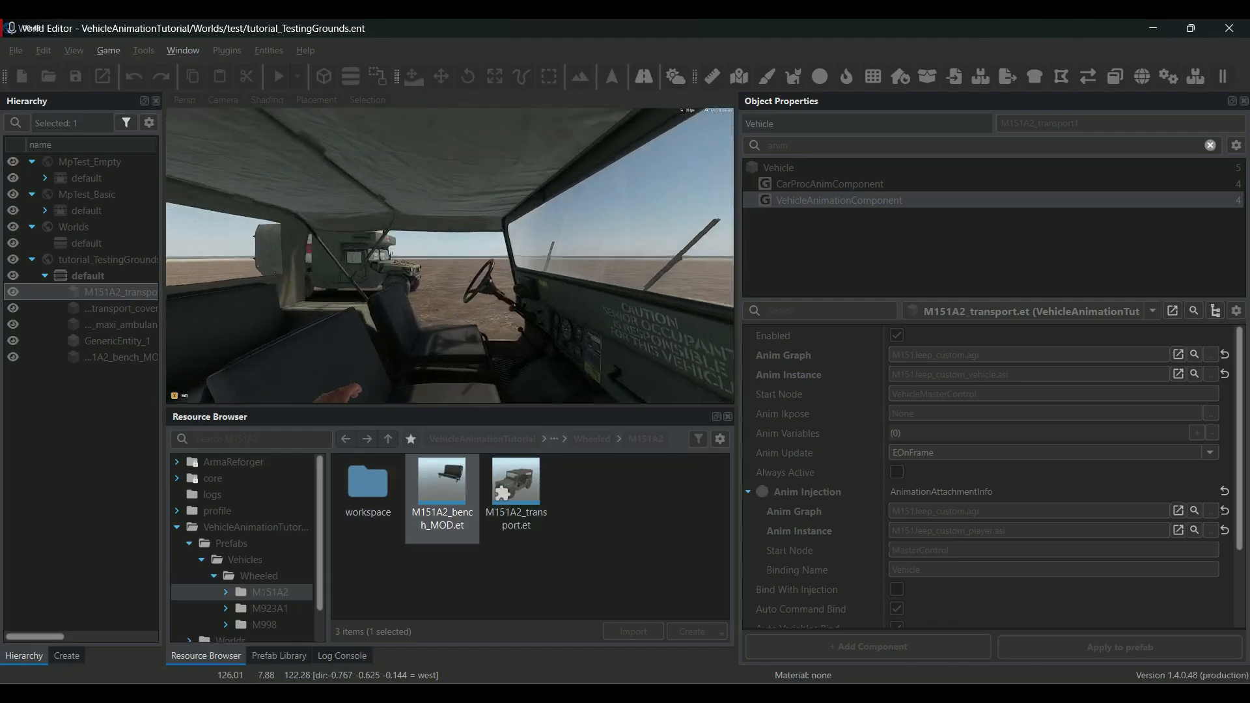
key(v)
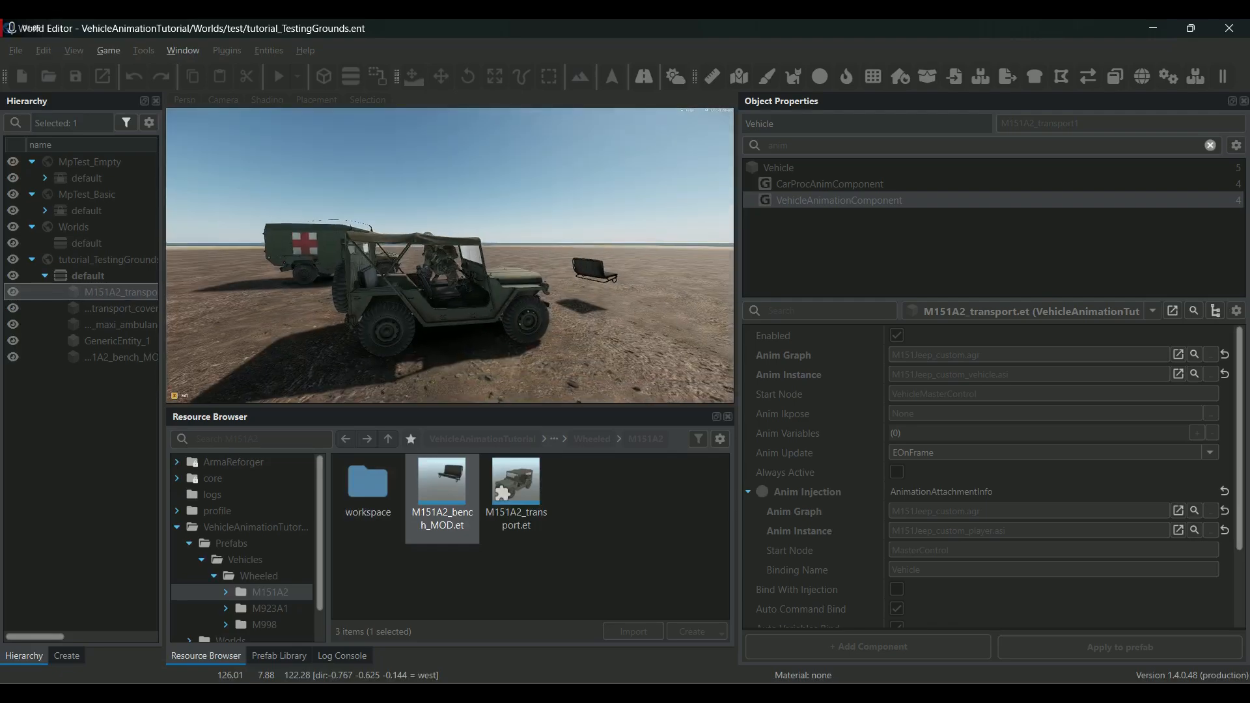
End the play test, filter the jeep's components by "compart" and show the SCR_BaseCompartmentManagerComponent properties.
key(Escape)
scroll(569, 245, down, 3)
right_drag(569, 245, 652, 306)
key(f)
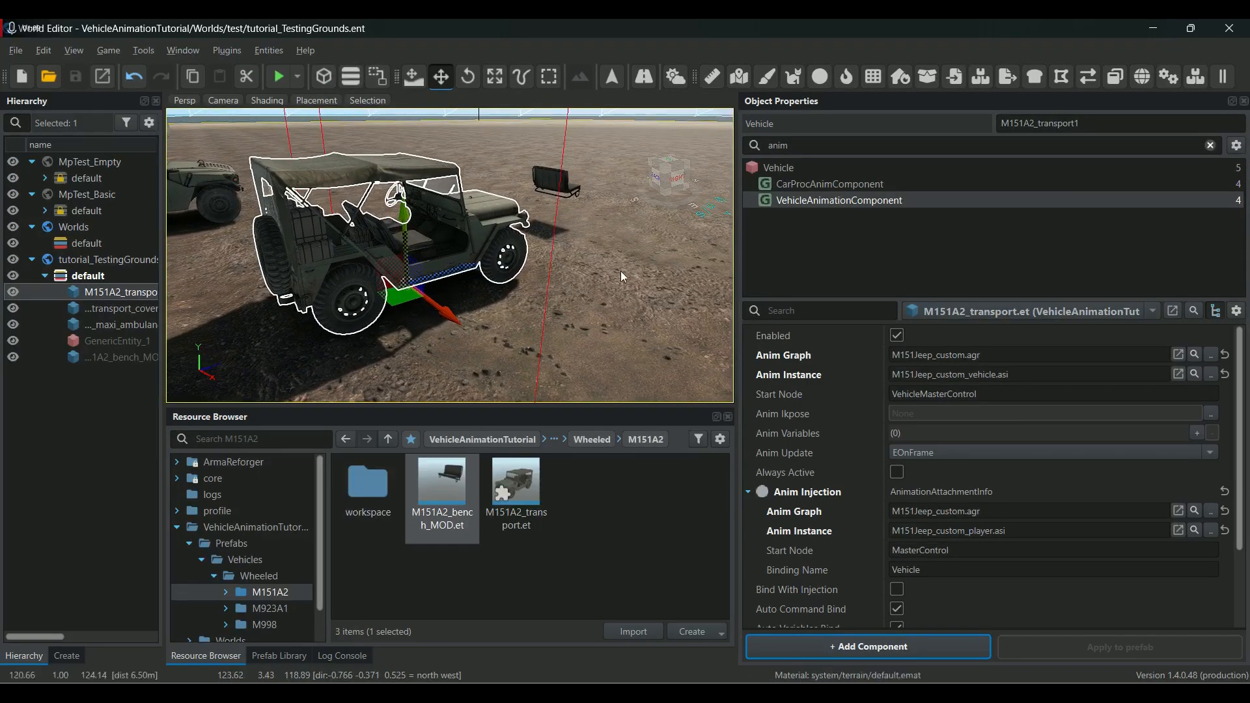
key(ctrl+f)
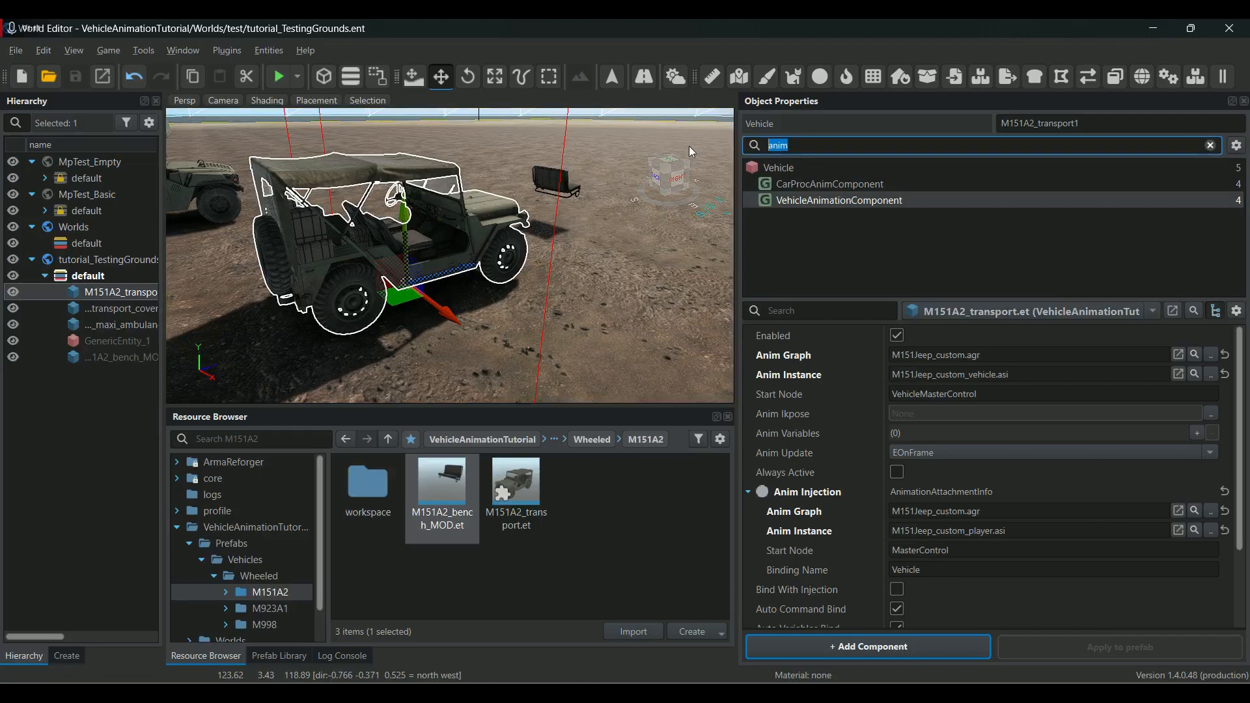
text(compart)
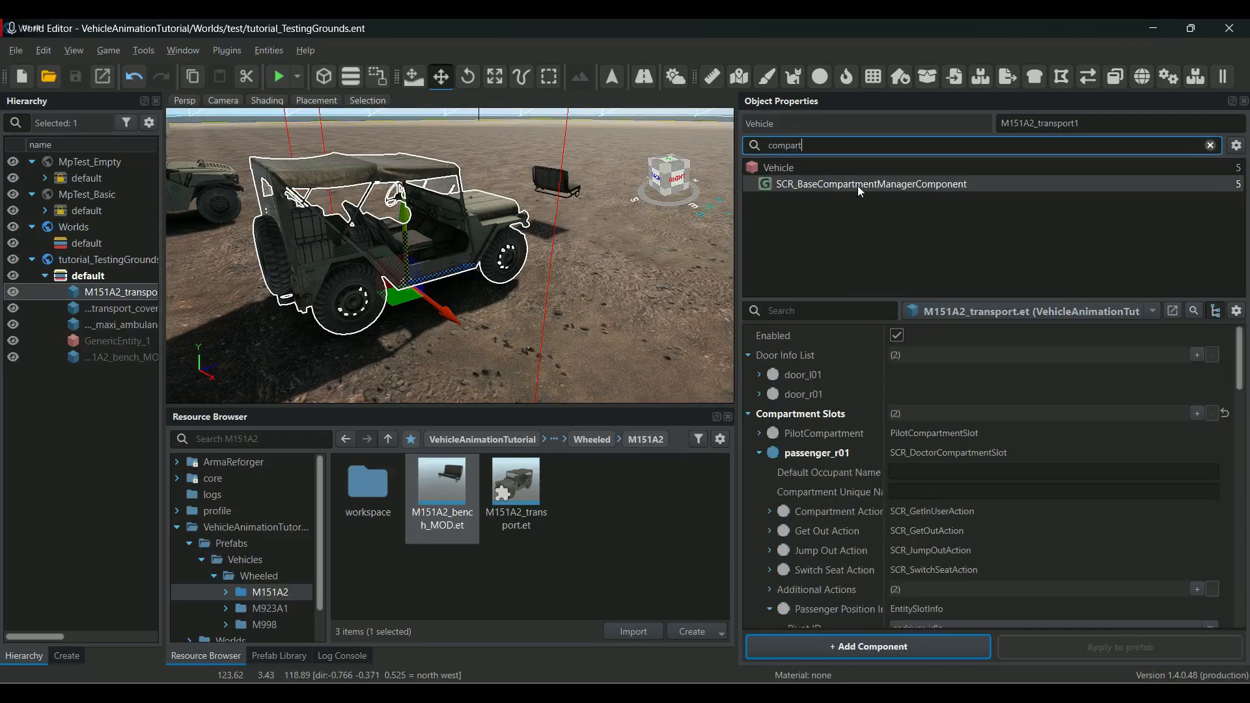
click(858, 185)
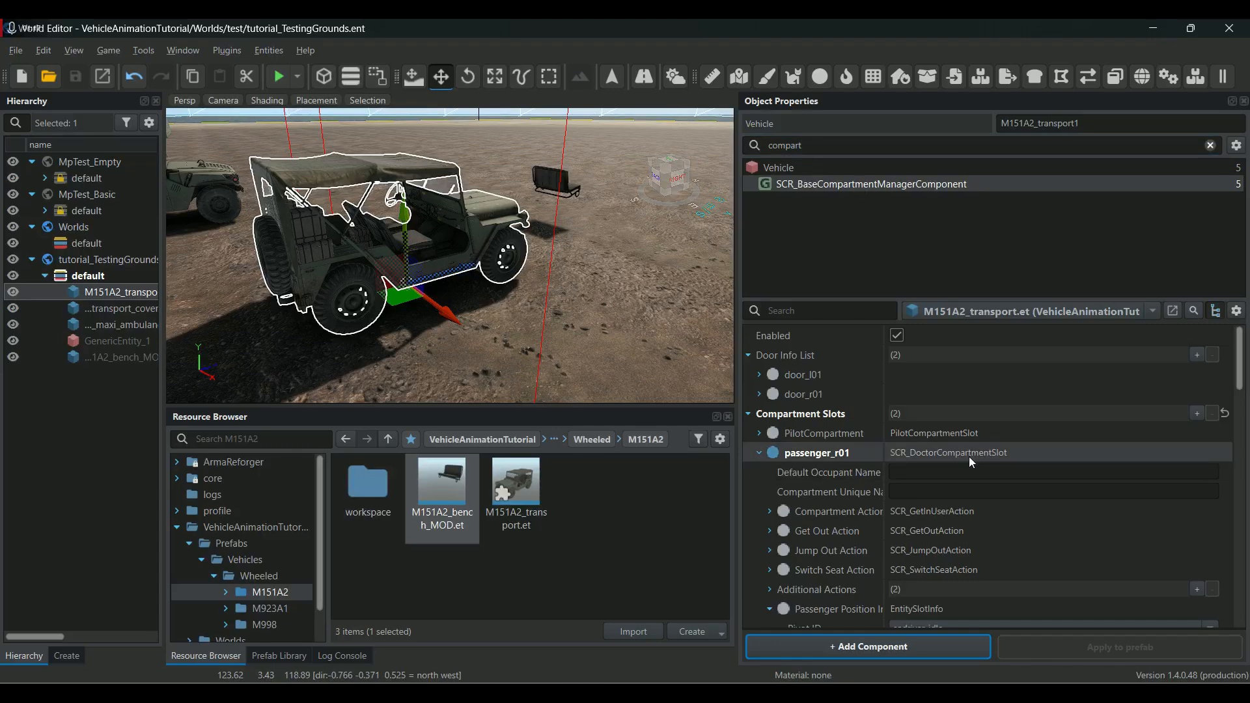
Select the covered M923A1 truck, switch its properties to the M923A1_transport_covered.et prefab and review its collapsed list of compartment slots.
right_drag(597, 293, 433, 244)
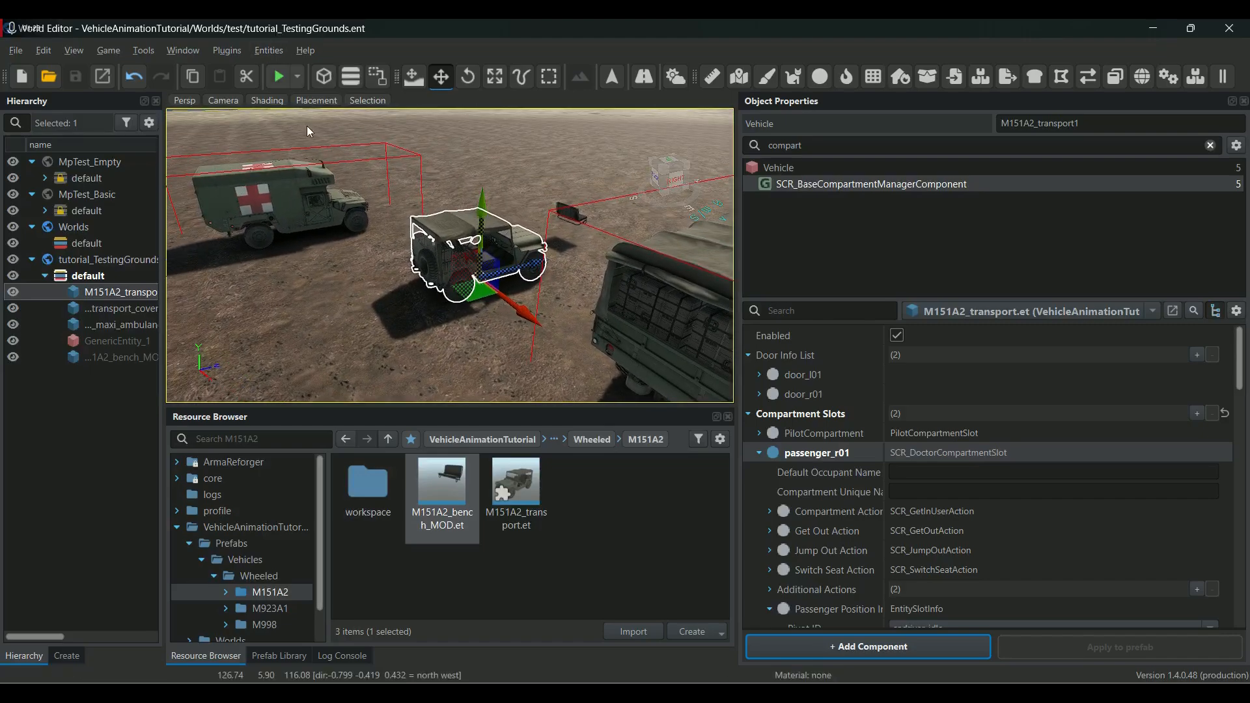
right_drag(413, 294, 566, 319)
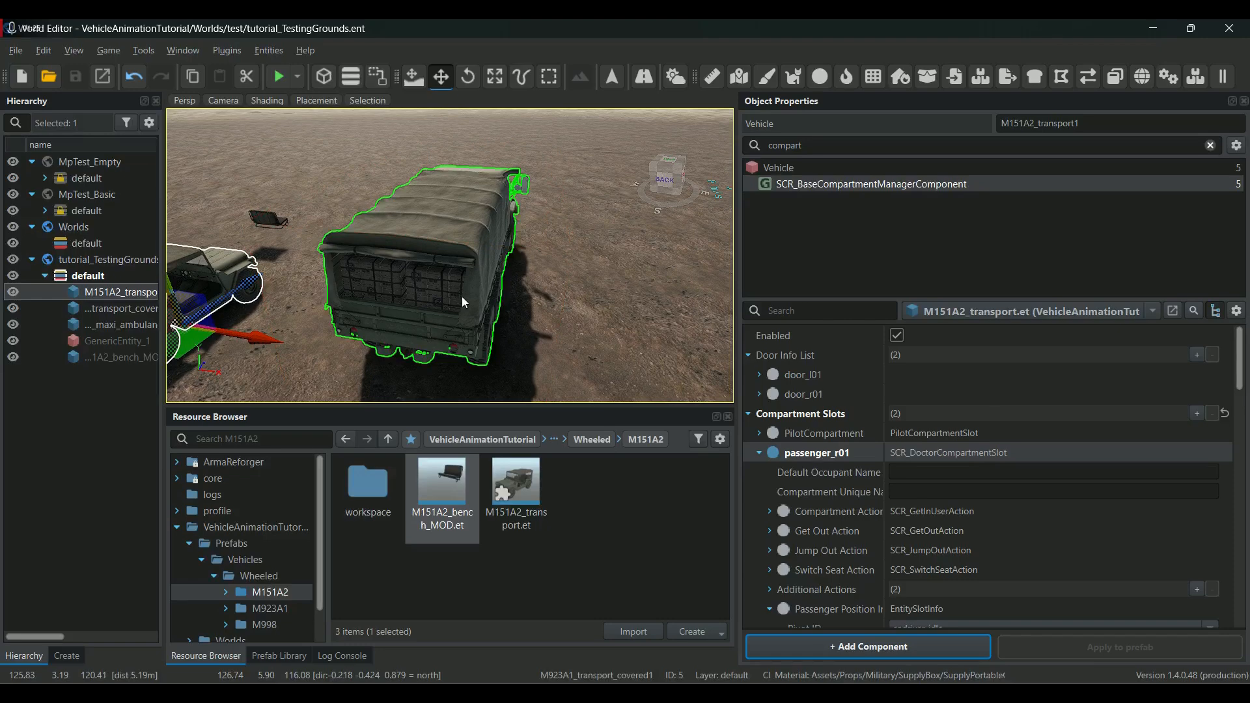
click(497, 239)
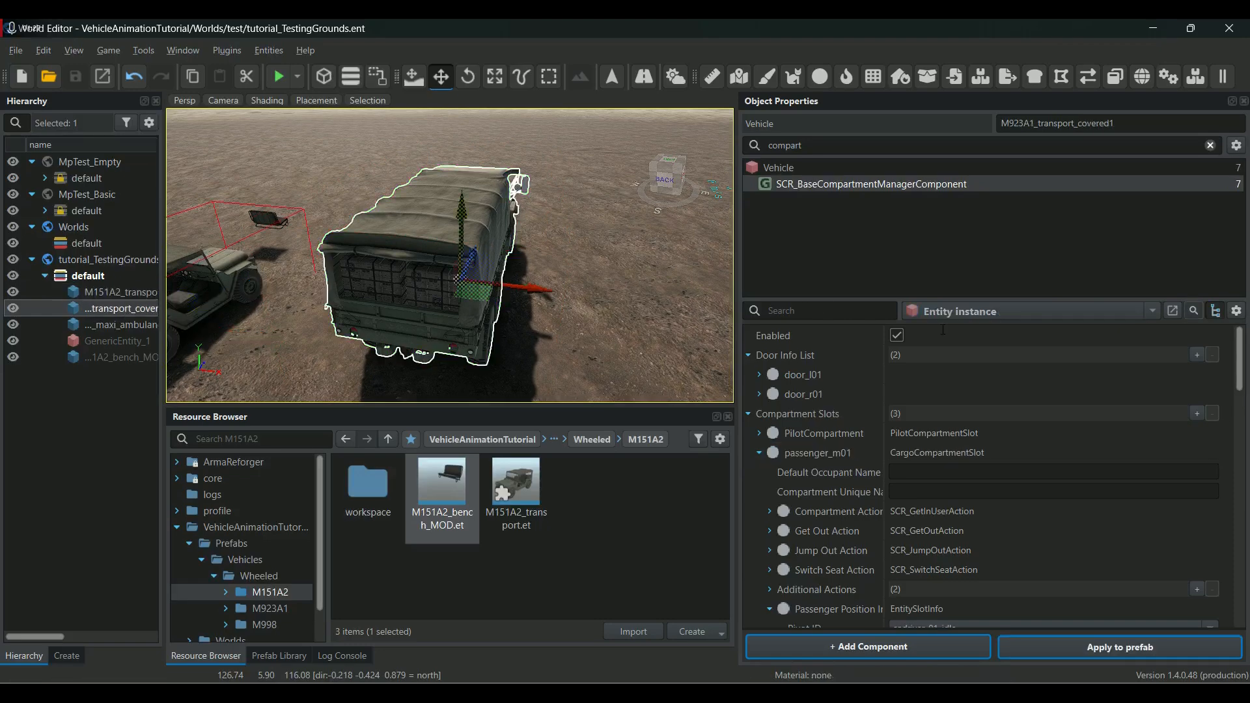
click(1154, 311)
click(1053, 331)
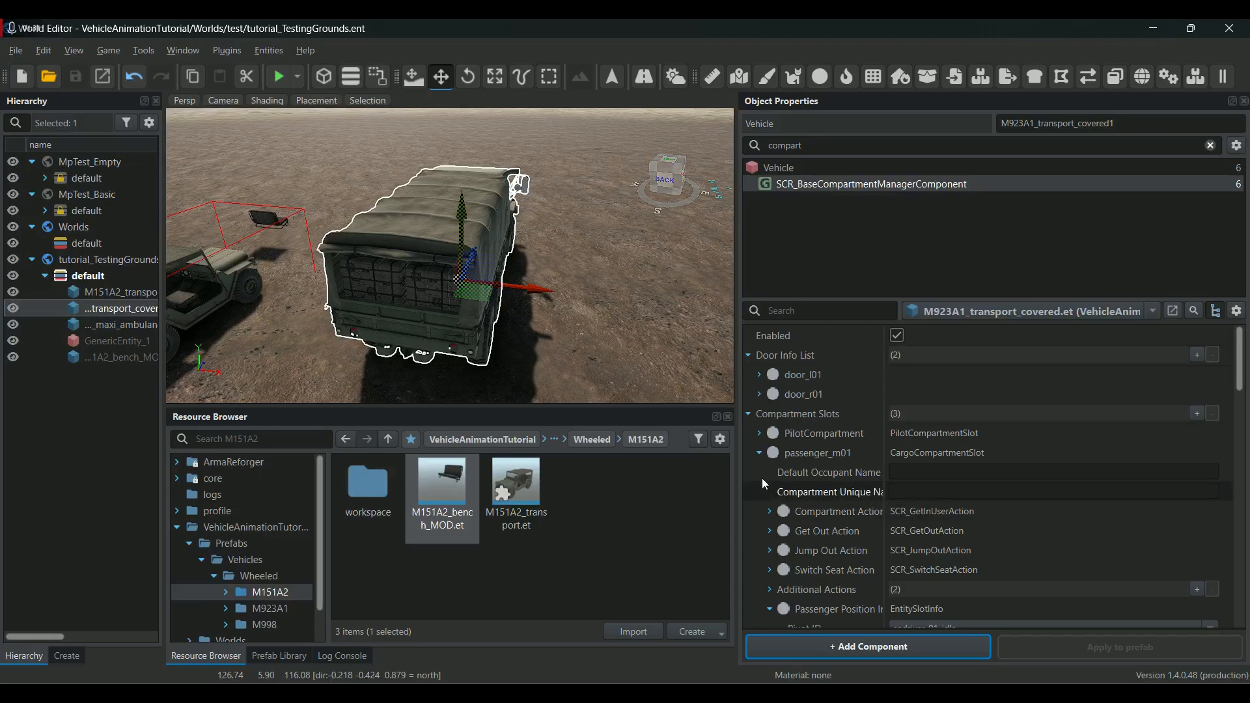
click(759, 453)
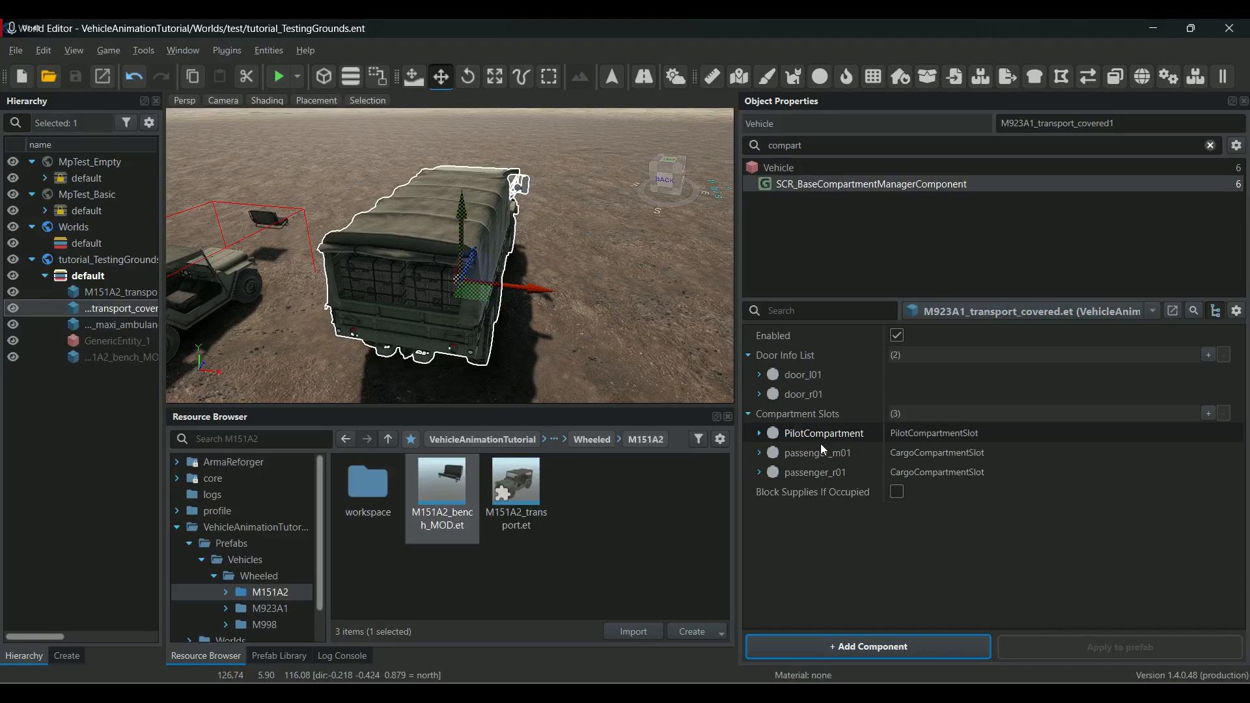
right_drag(666, 233, 573, 319)
middle_drag(573, 319, 443, 204)
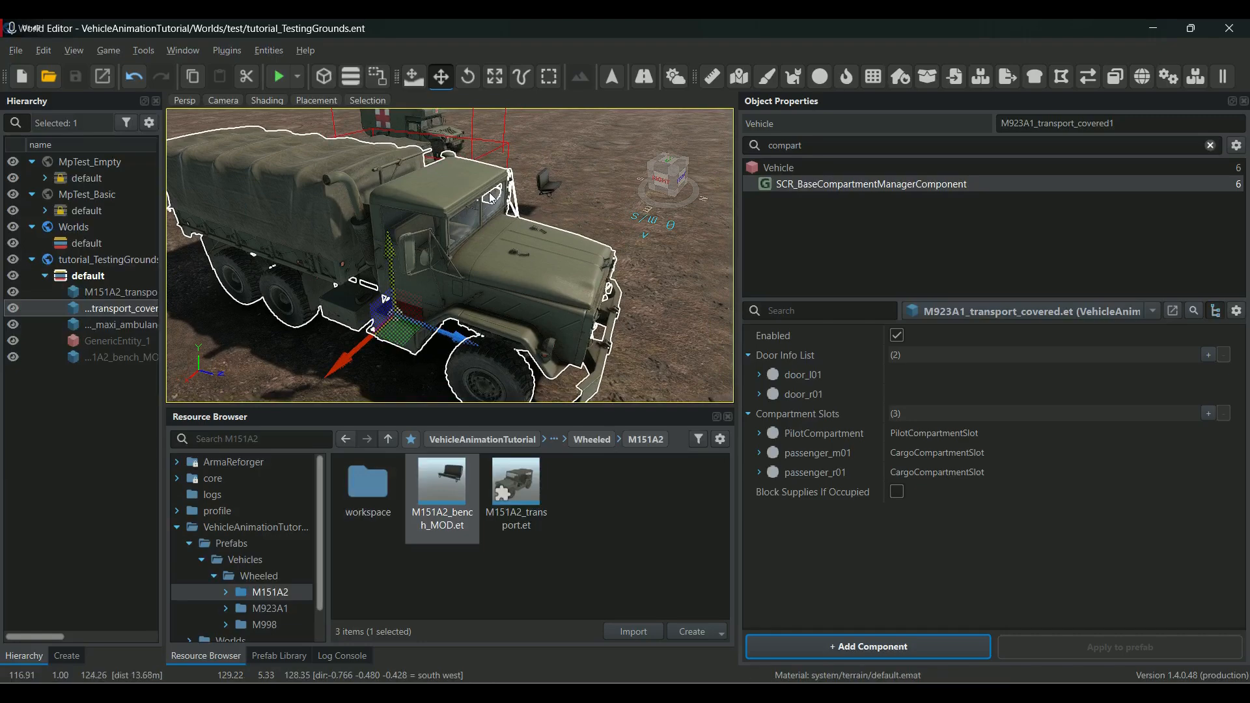
middle_drag(315, 238, 416, 269)
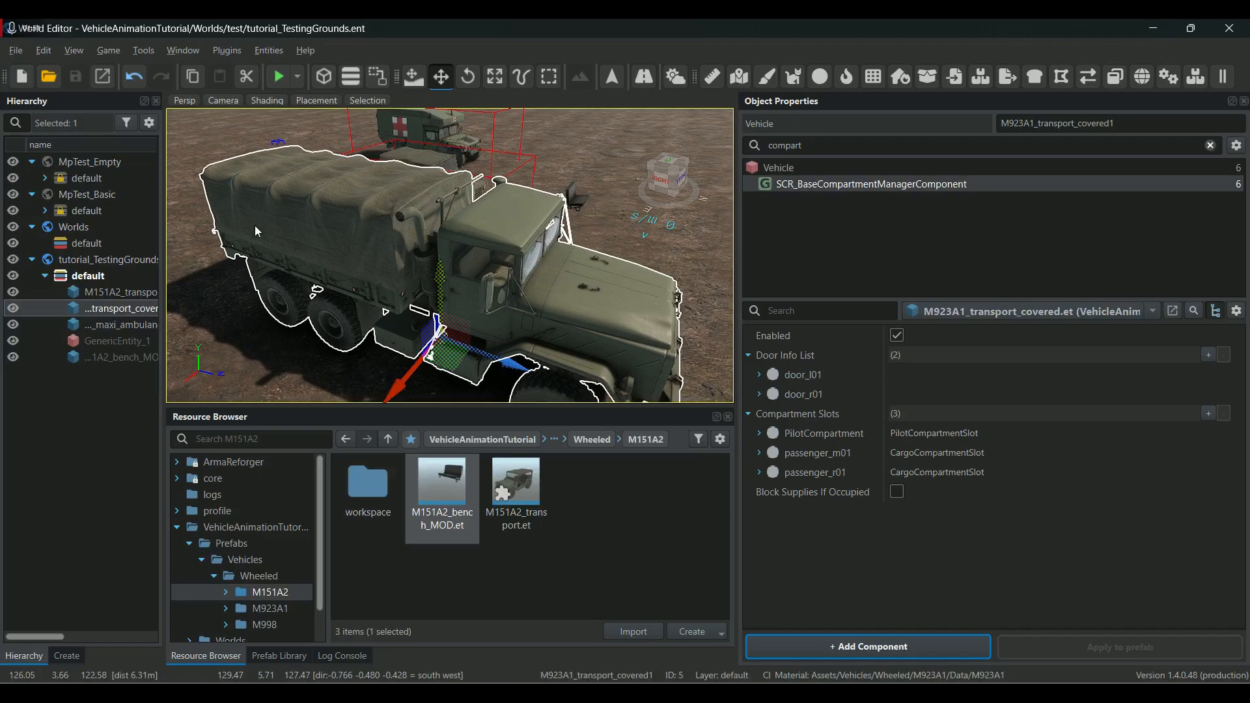
Filter the truck's components by "slot", expand the Cargo slot in SlotManagerComponent and locate its M923A1_cargo_canvas.et prefab in the resource files.
drag(837, 147, 666, 142)
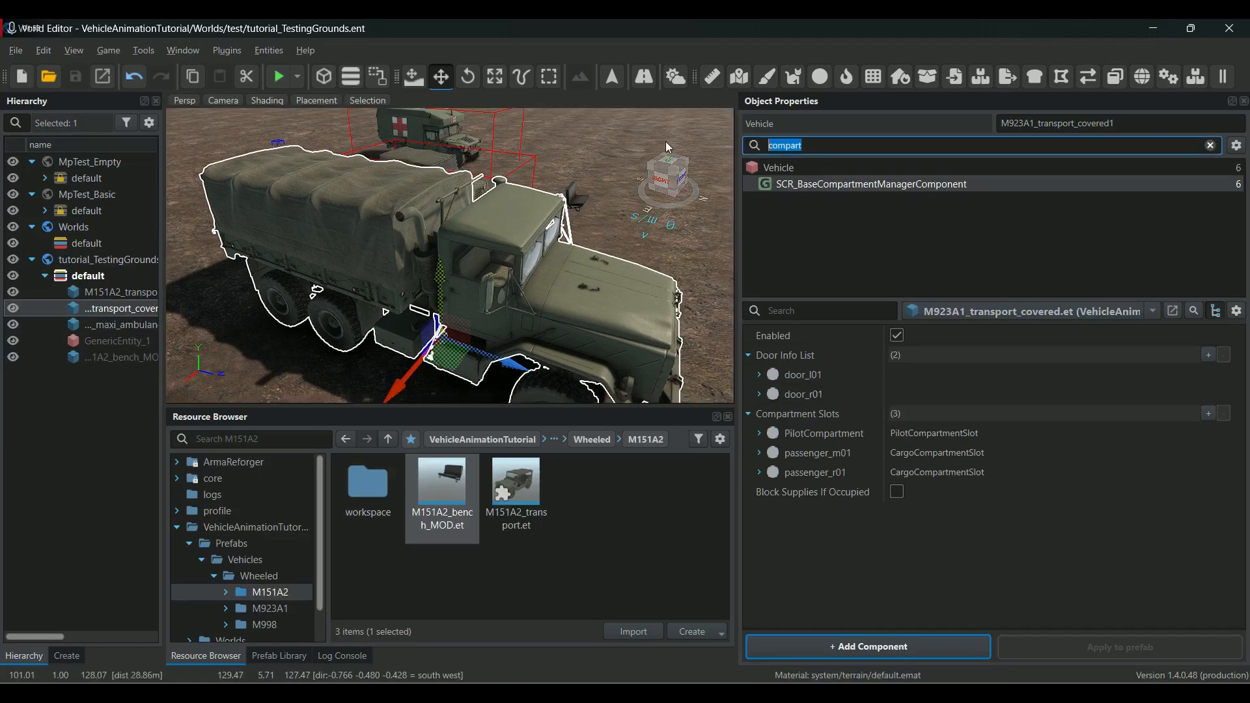
text(slot)
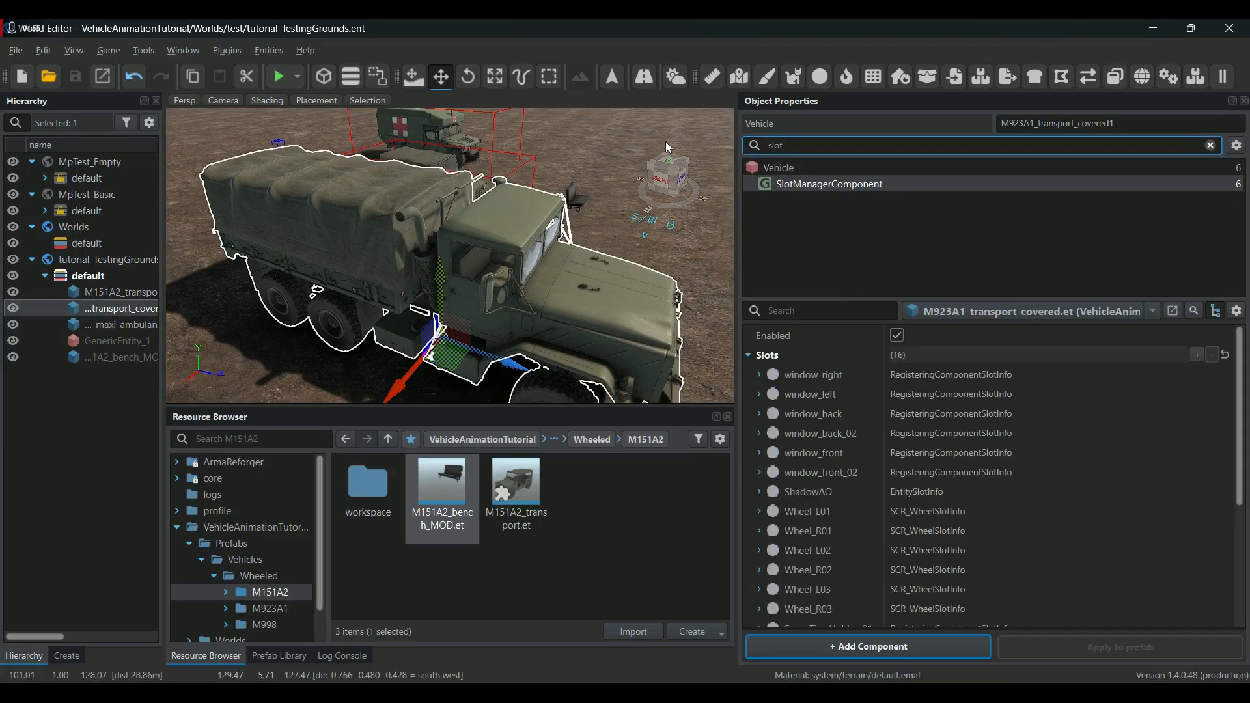
scroll(877, 466, down, 3)
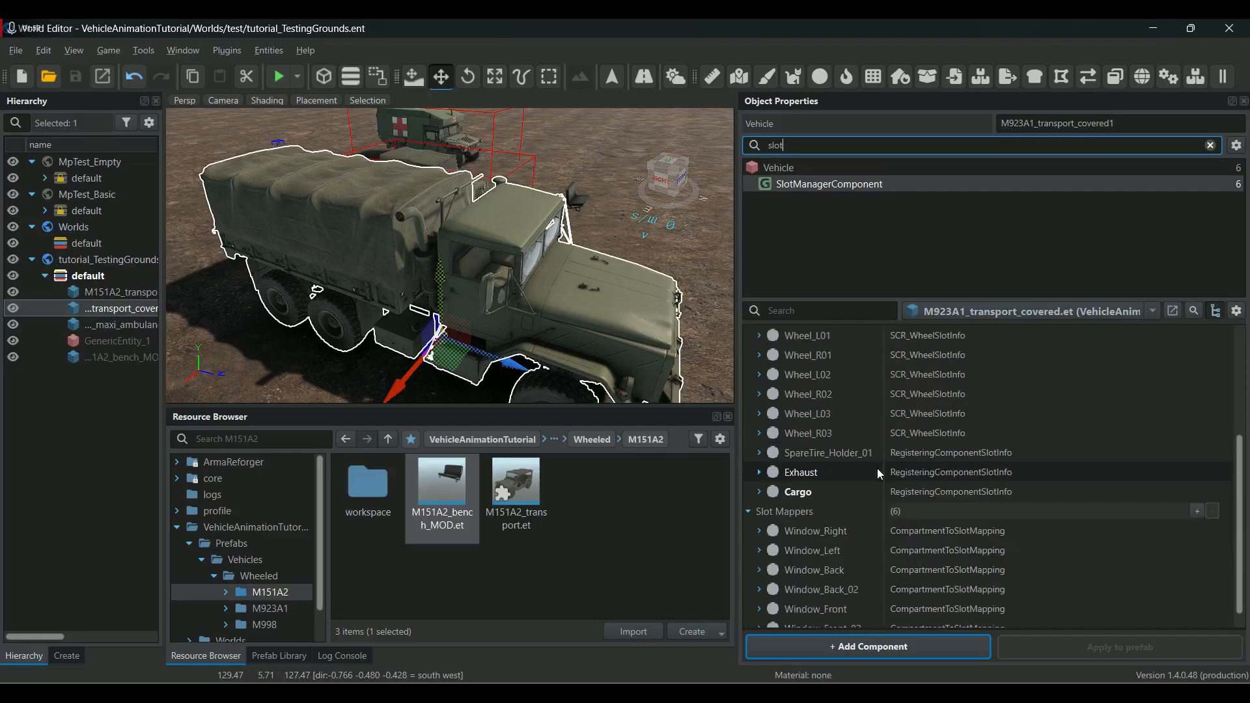
click(789, 493)
click(759, 491)
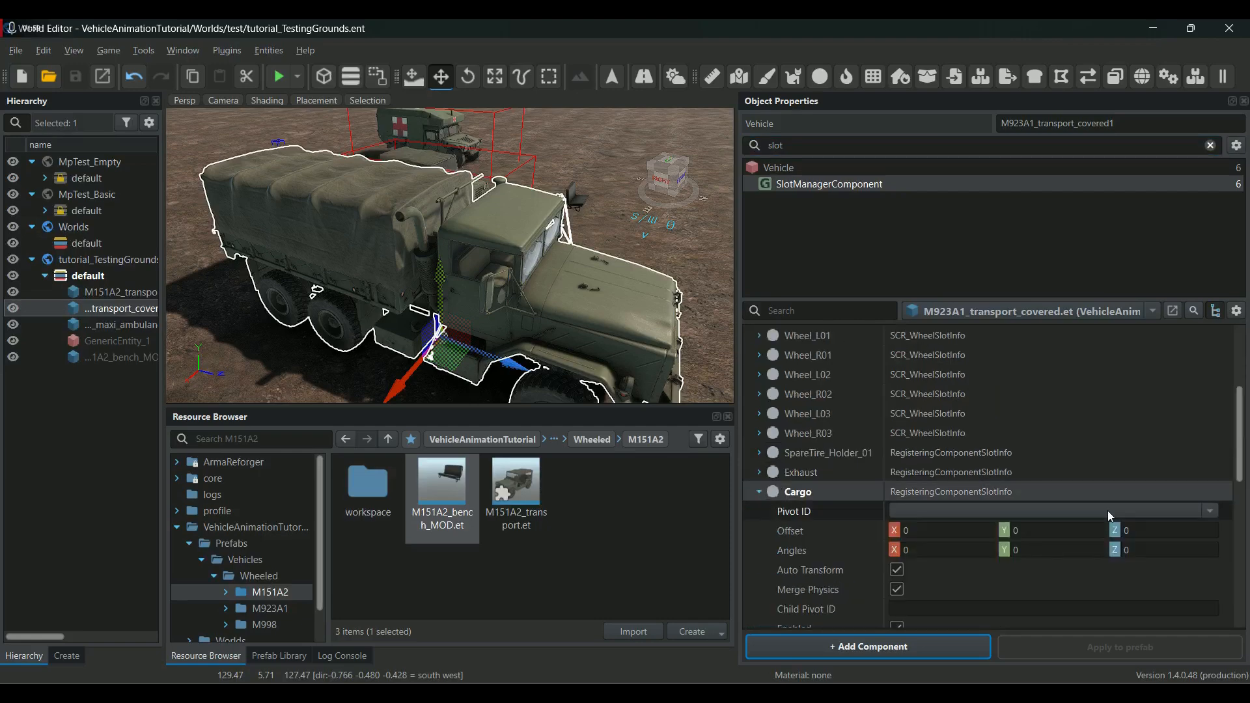
scroll(1065, 524, down, 5)
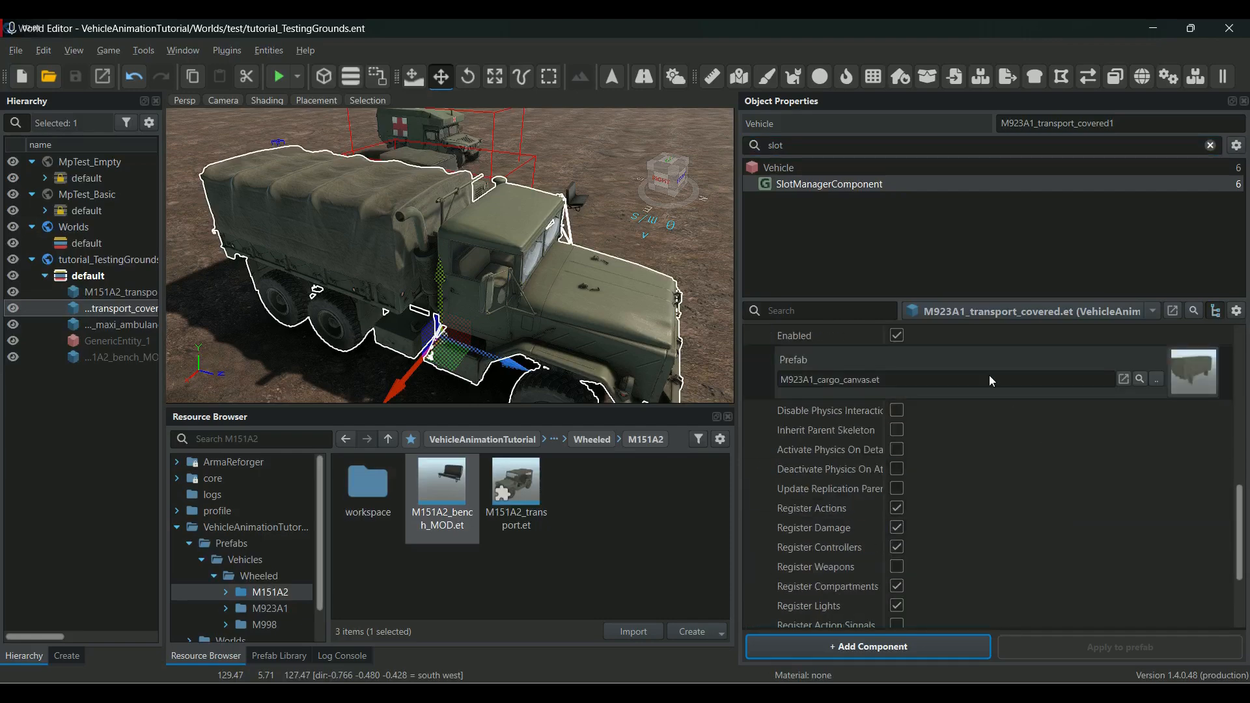
click(1139, 379)
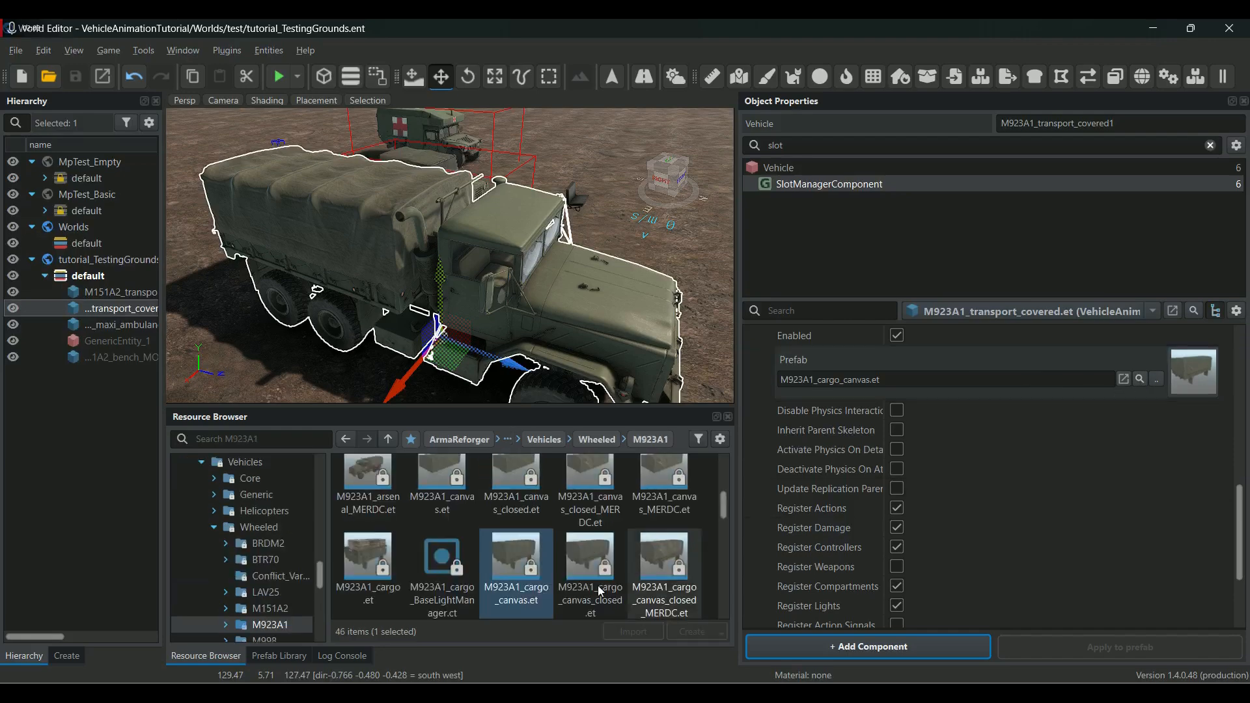
Duplicate M923A1_cargo_canvas.et to the VehicleAnimationTutorial addon under the file name M923A1_cargo_MOD.
right_click(517, 551)
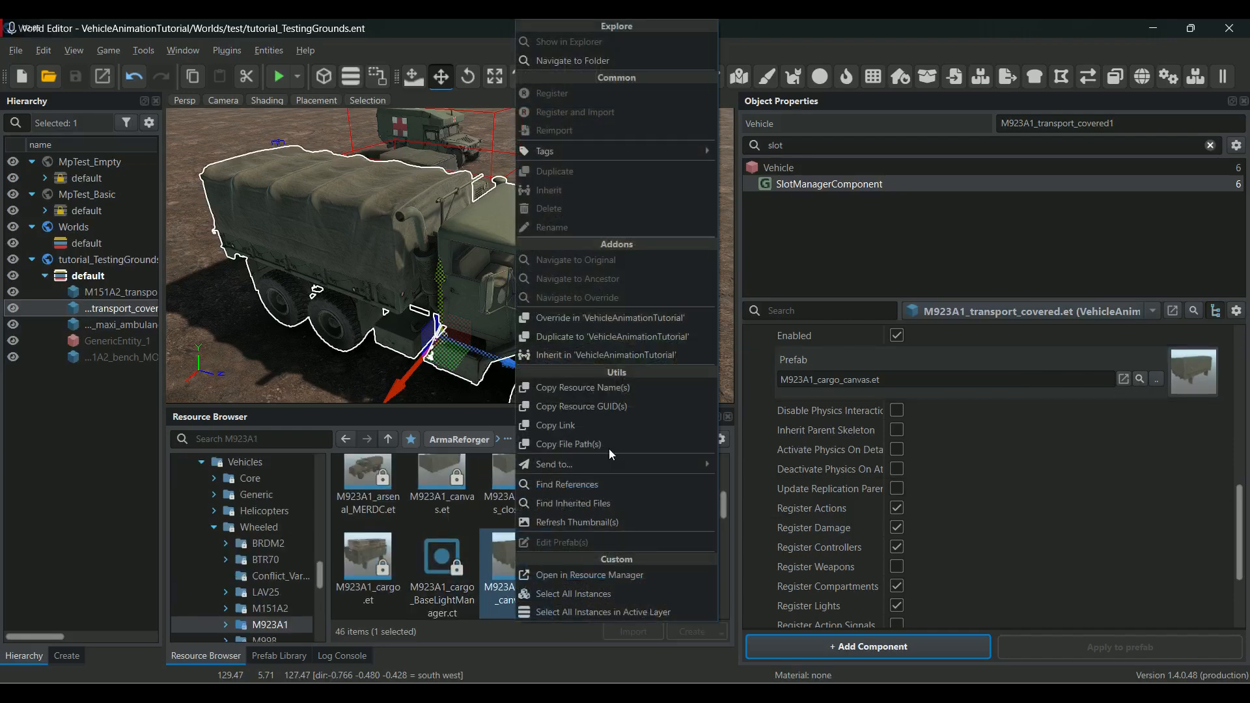
click(577, 342)
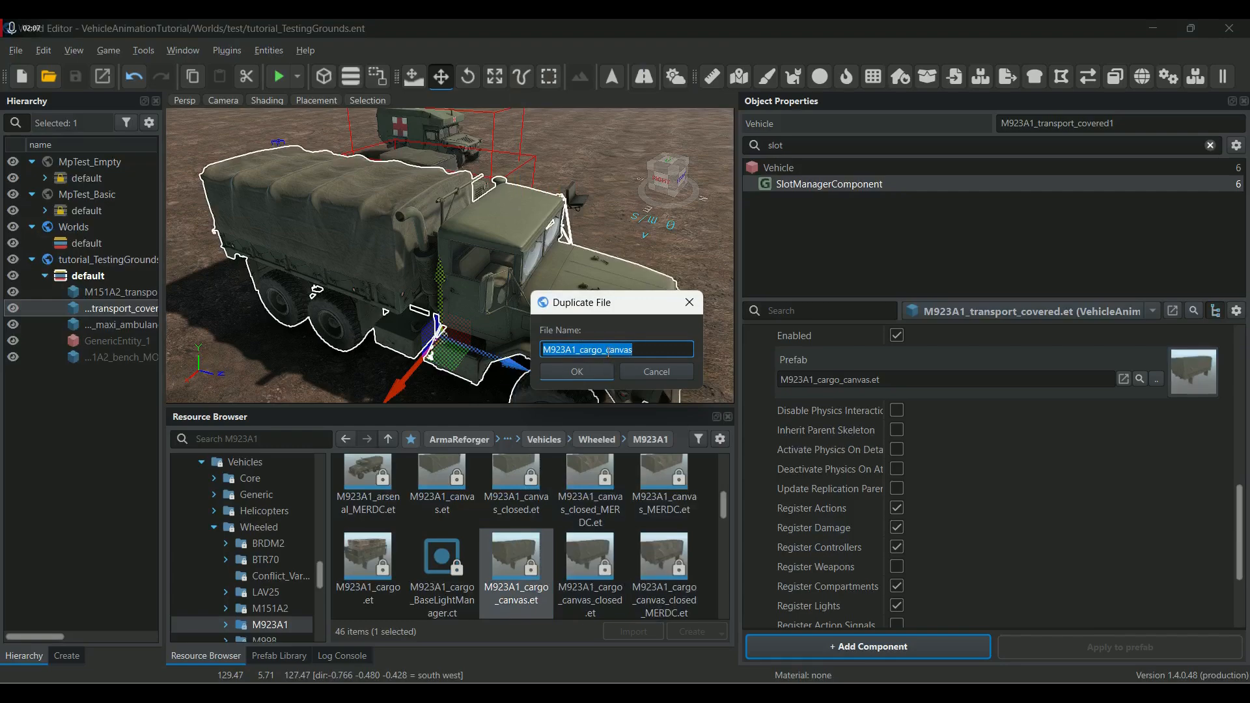
text(MOD)
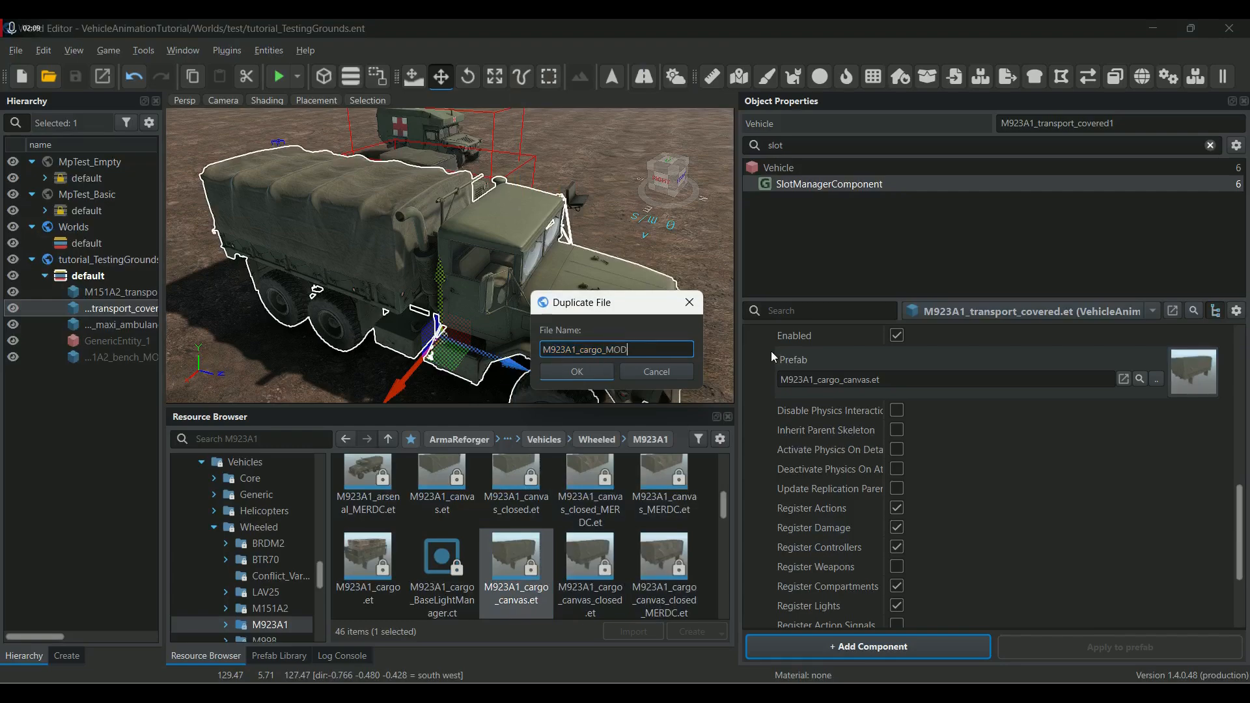
click(577, 372)
Place the M923A1_cargo_MOD.et prefab on the open ground beside the covered truck and save the world.
scroll(544, 290, down, 5)
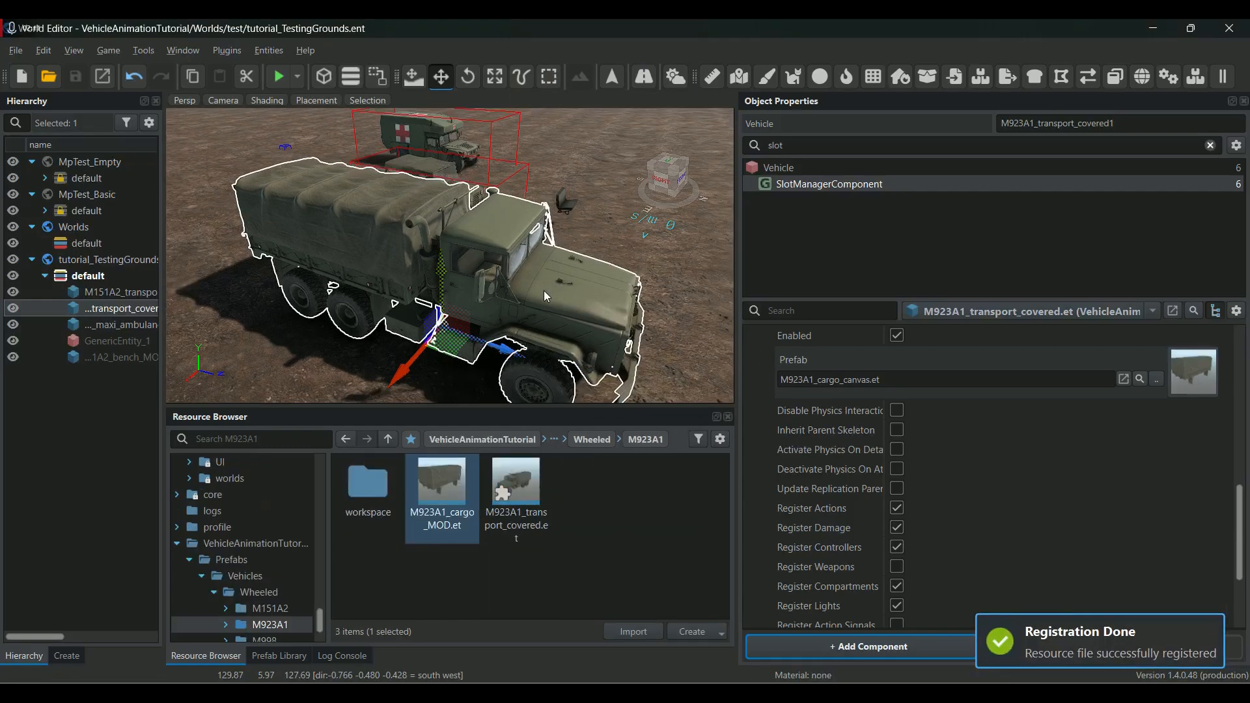
middle_drag(567, 346, 390, 365)
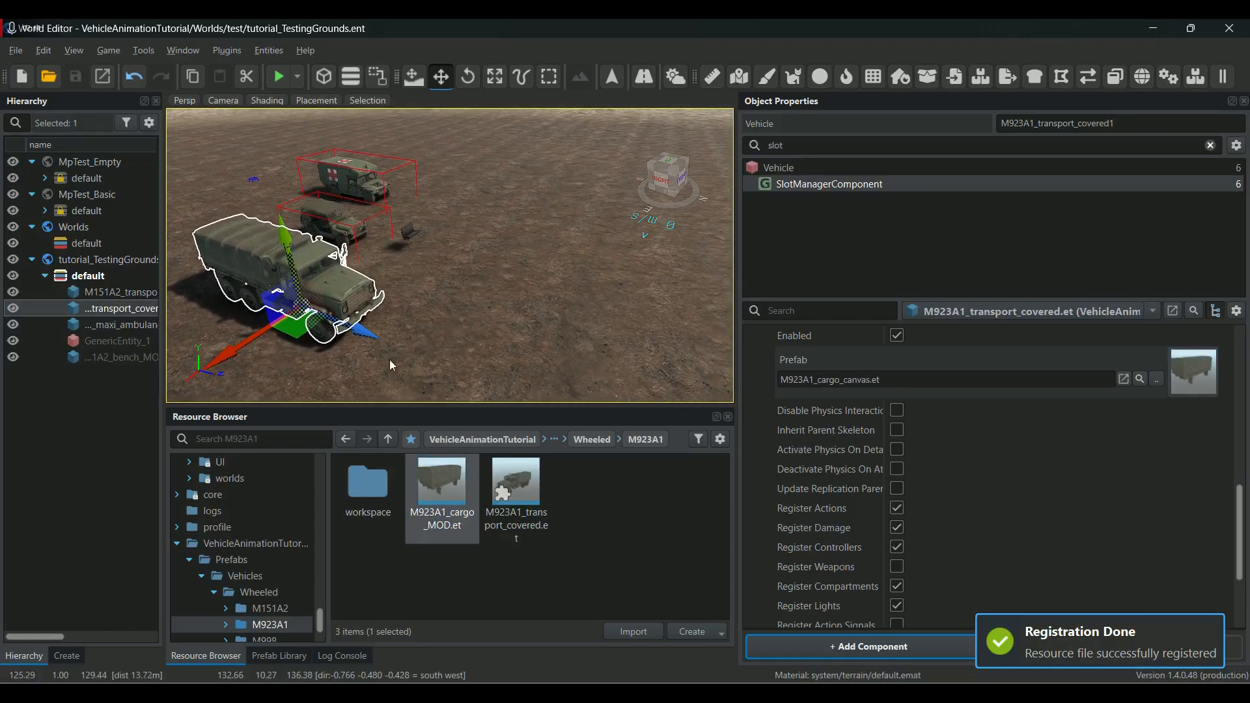
drag(449, 487, 546, 366)
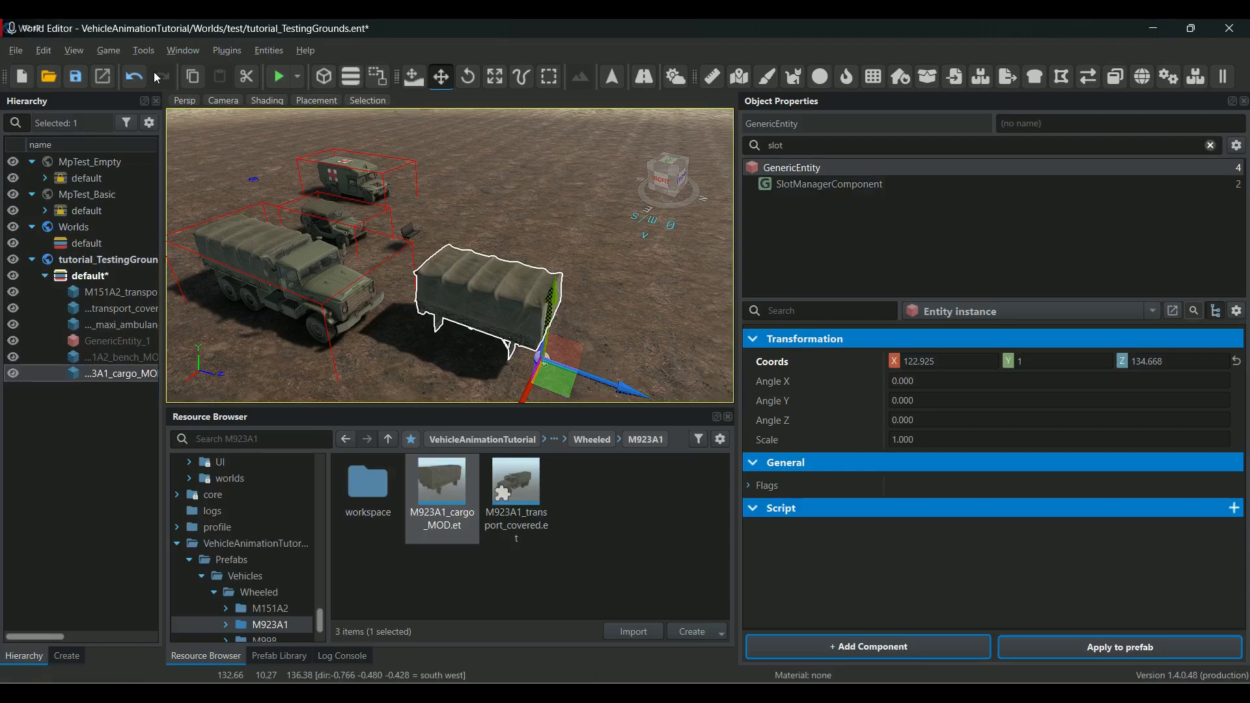
key(ctrl+s)
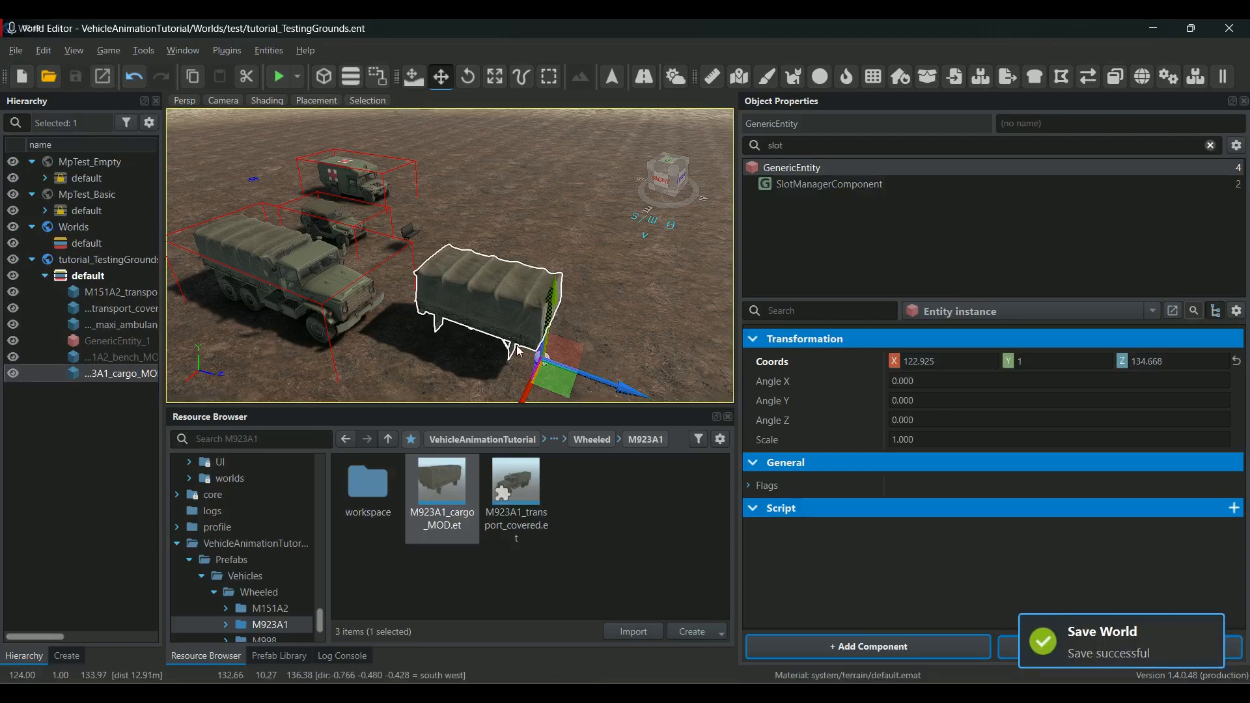
Filter the cargo entity's components by "anima" and inspect the VehicleAnimationComponent's anim graph and instance assignments.
drag(825, 146, 664, 135)
text(anima)
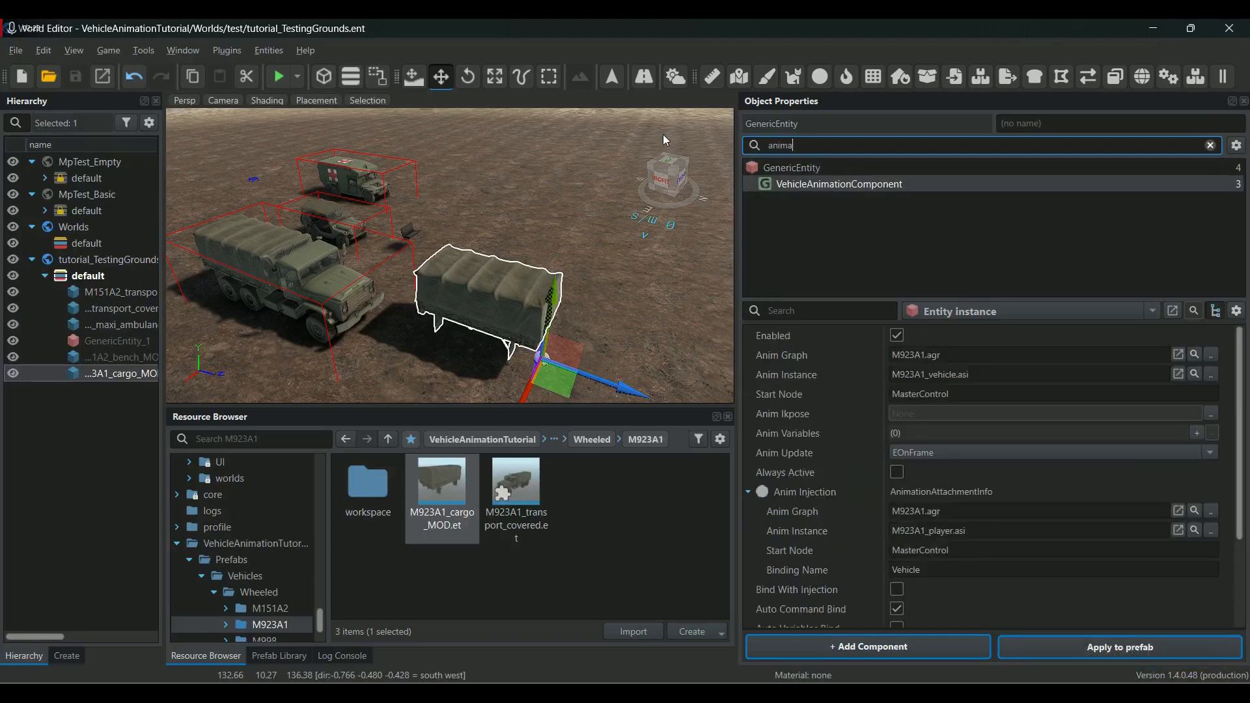
click(810, 182)
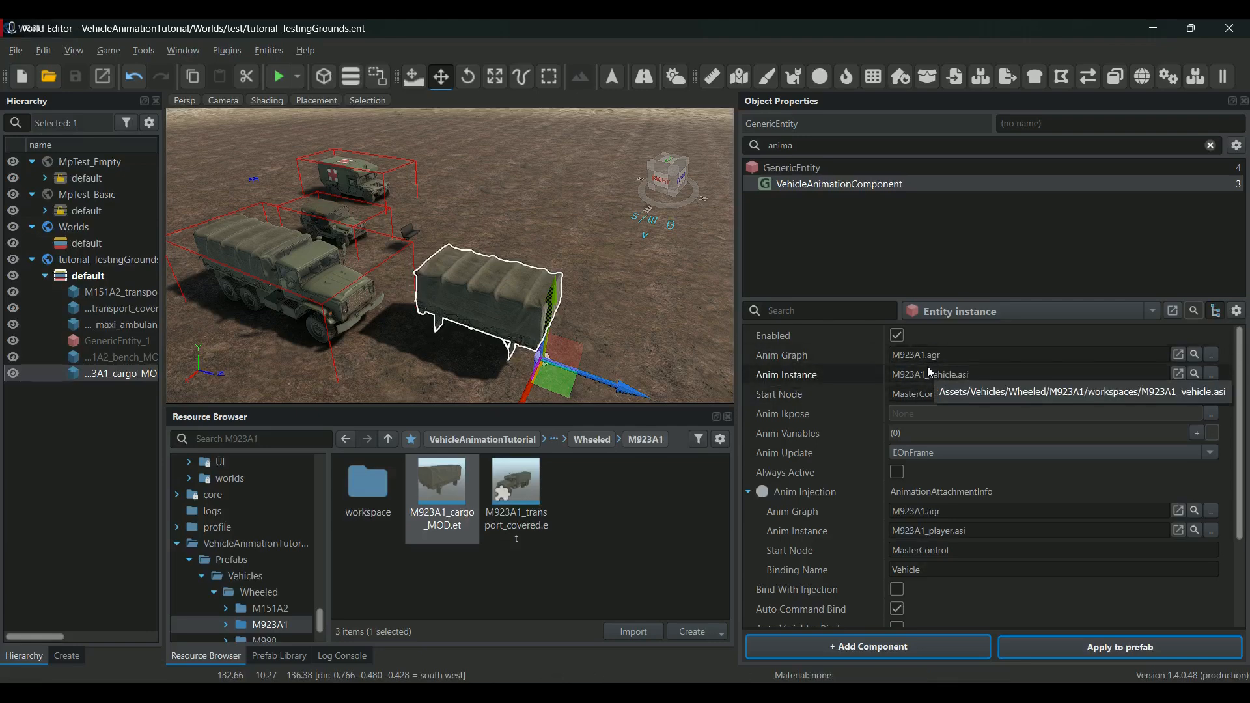
Filter the cargo entity's components by "compart" and collapse the expanded passenger entries to review the full list of compartment slots.
drag(818, 145, 613, 130)
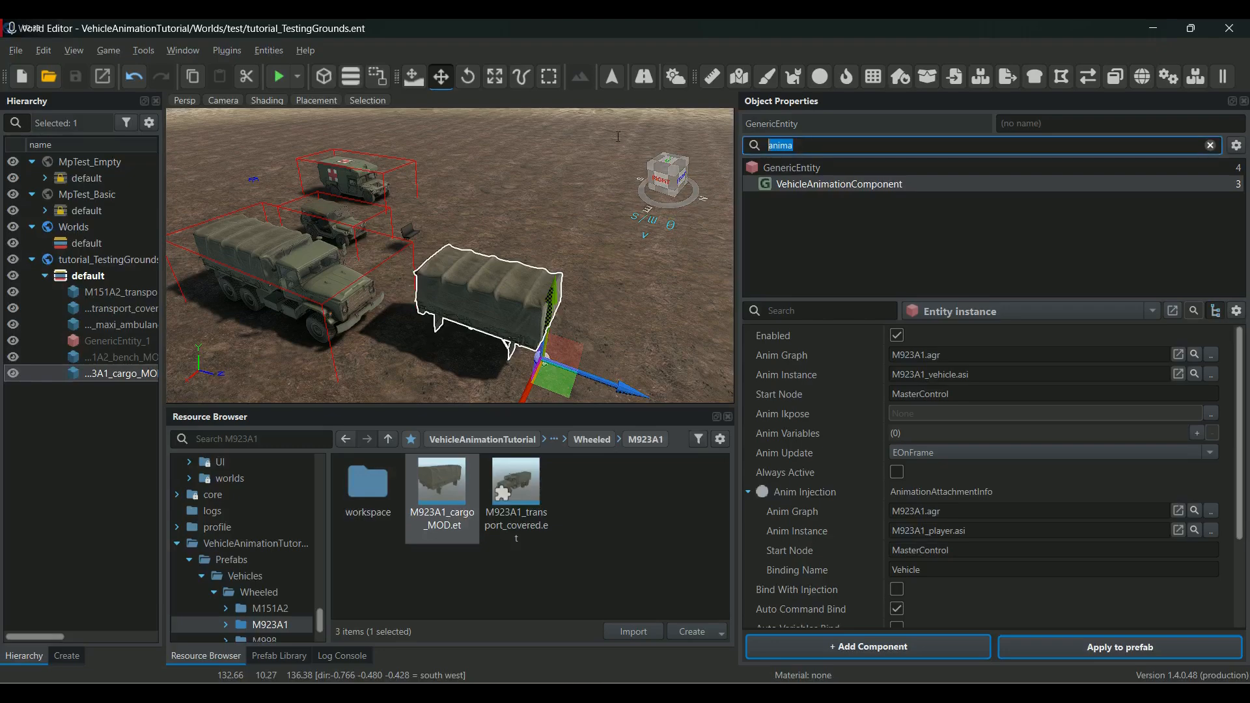
text(compart)
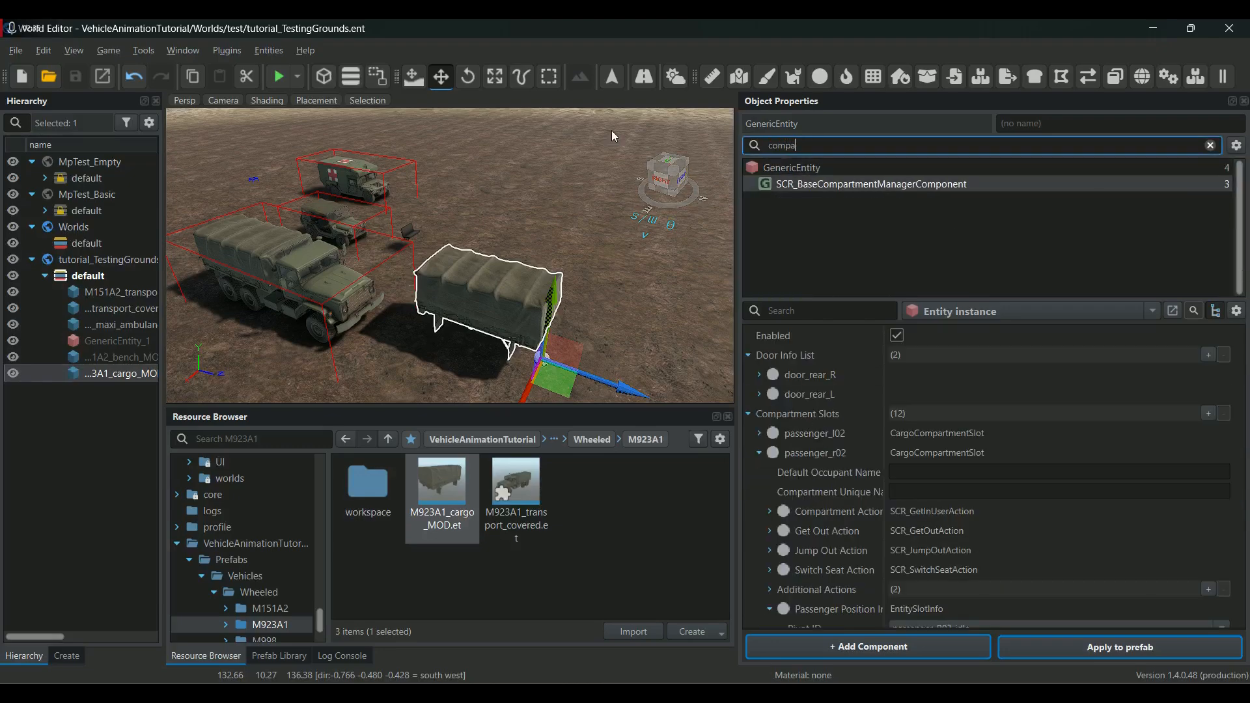
scroll(881, 443, down, 4)
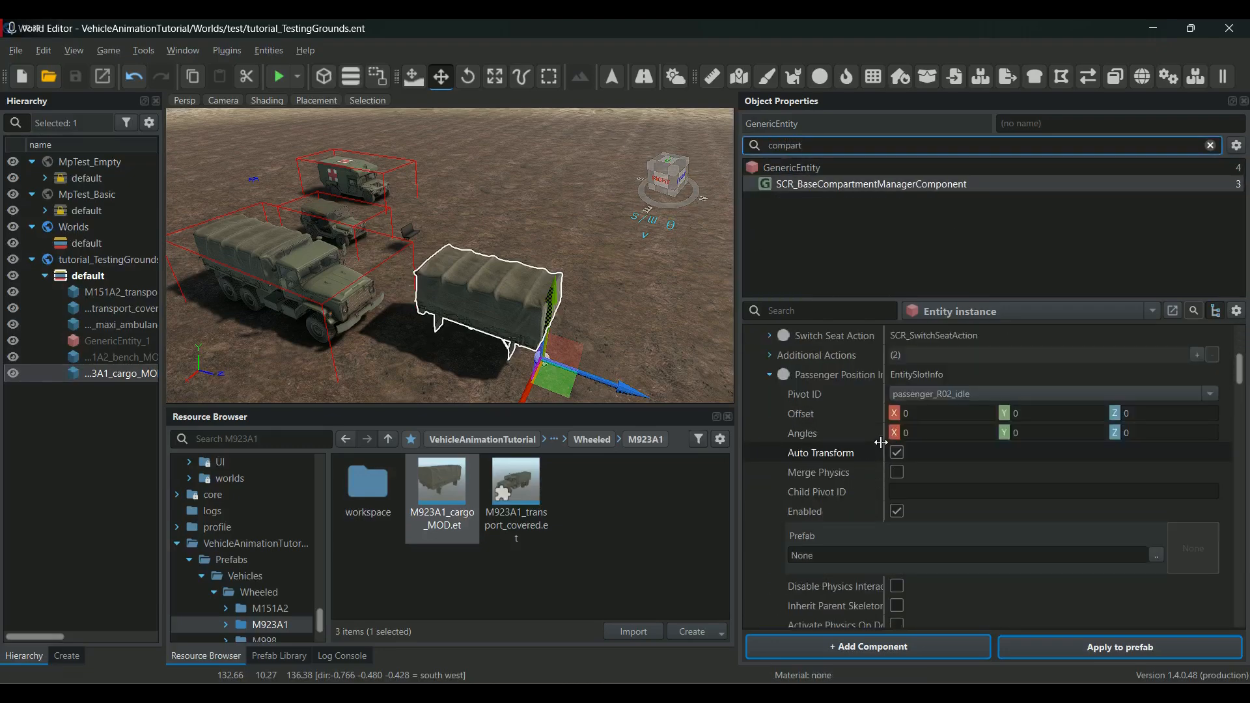
scroll(879, 444, up, 2)
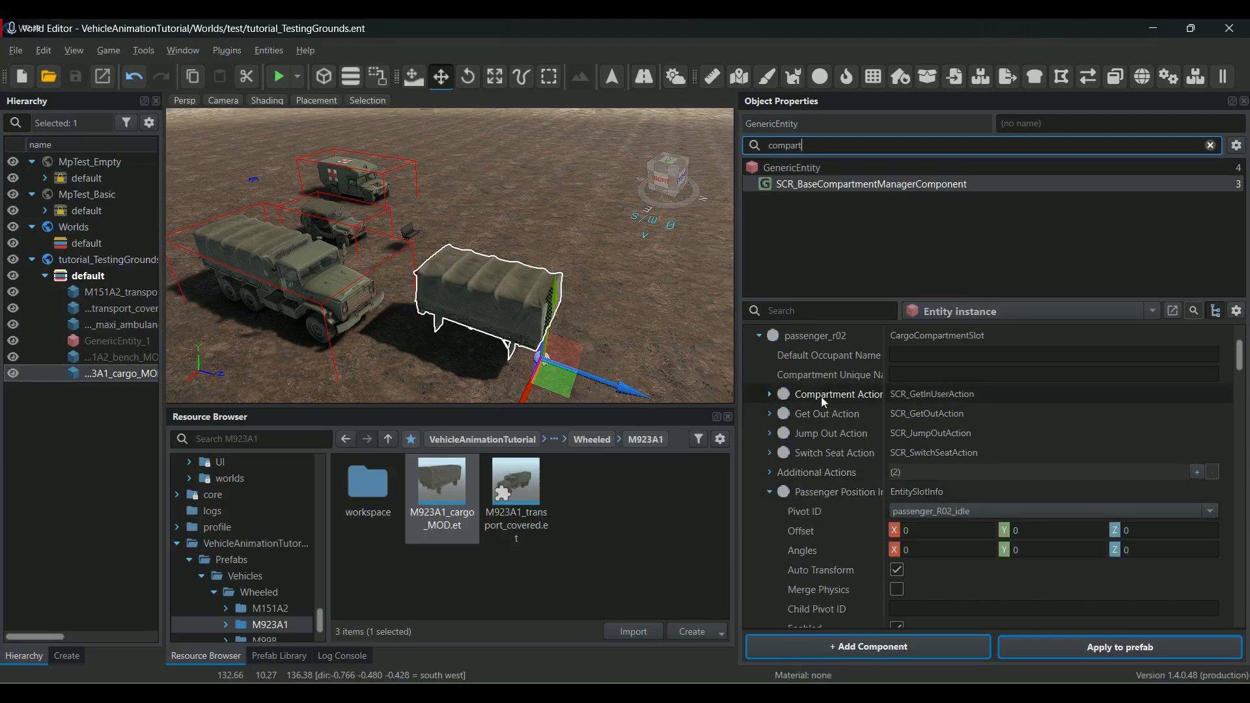
scroll(781, 429, up, 3)
click(760, 454)
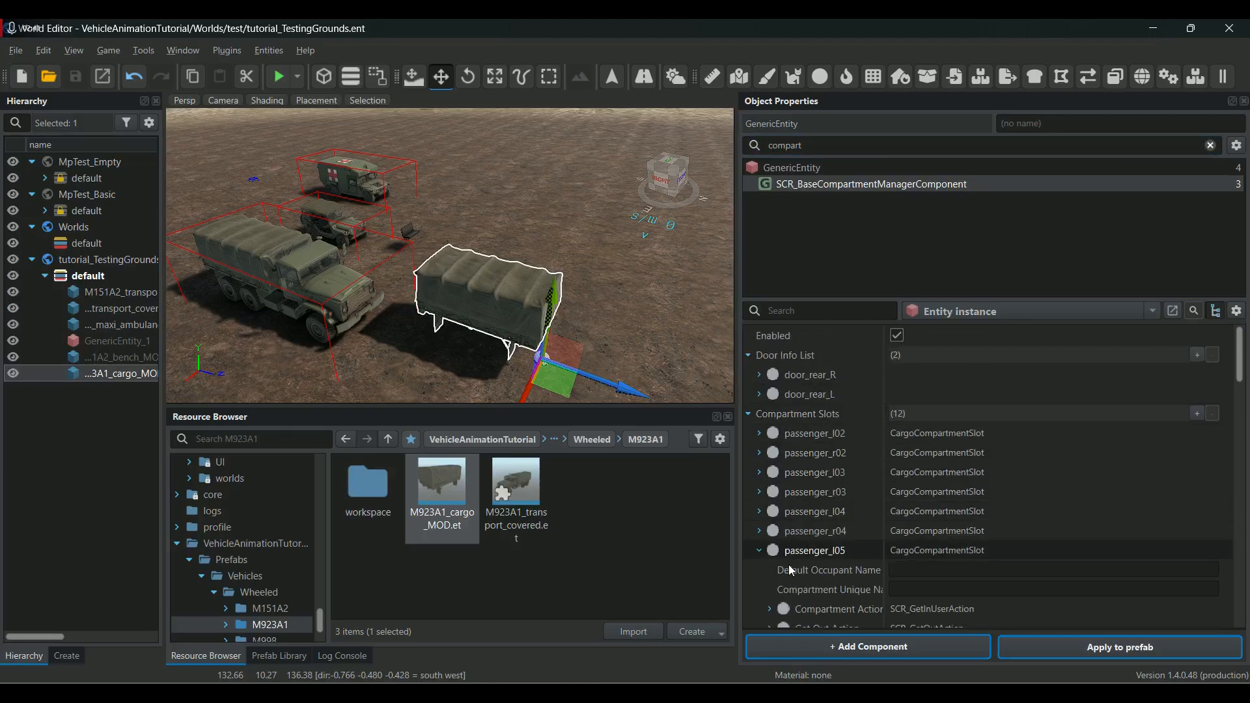
click(759, 551)
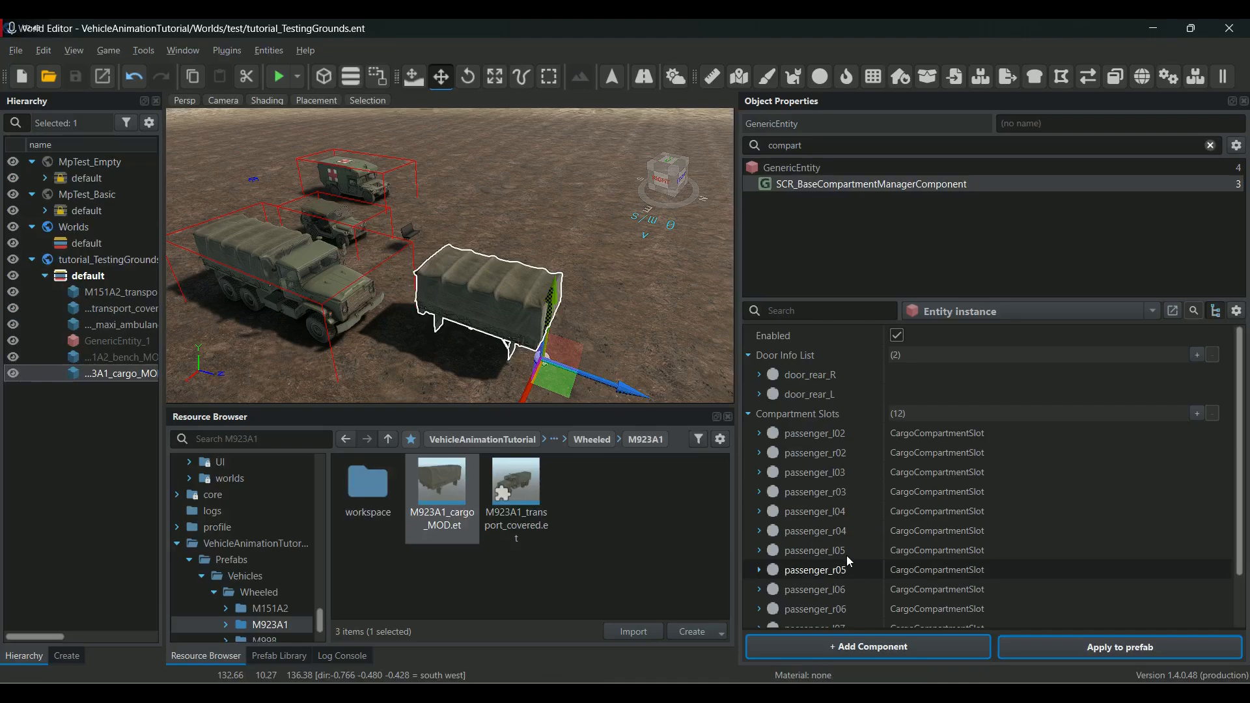
scroll(837, 475, down, 1)
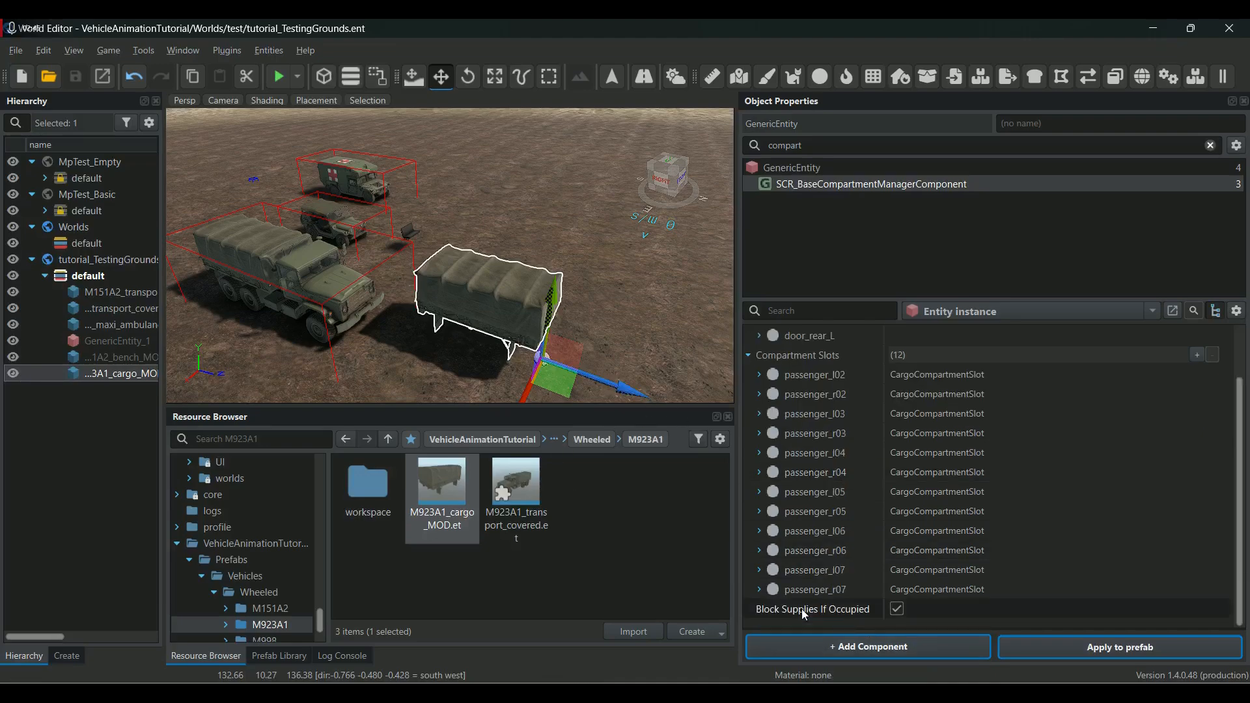
Expand the passenger_r07 compartment slot and review its seat type, door, entry and exit, and context settings.
click(759, 589)
scroll(1097, 421, down, 6)
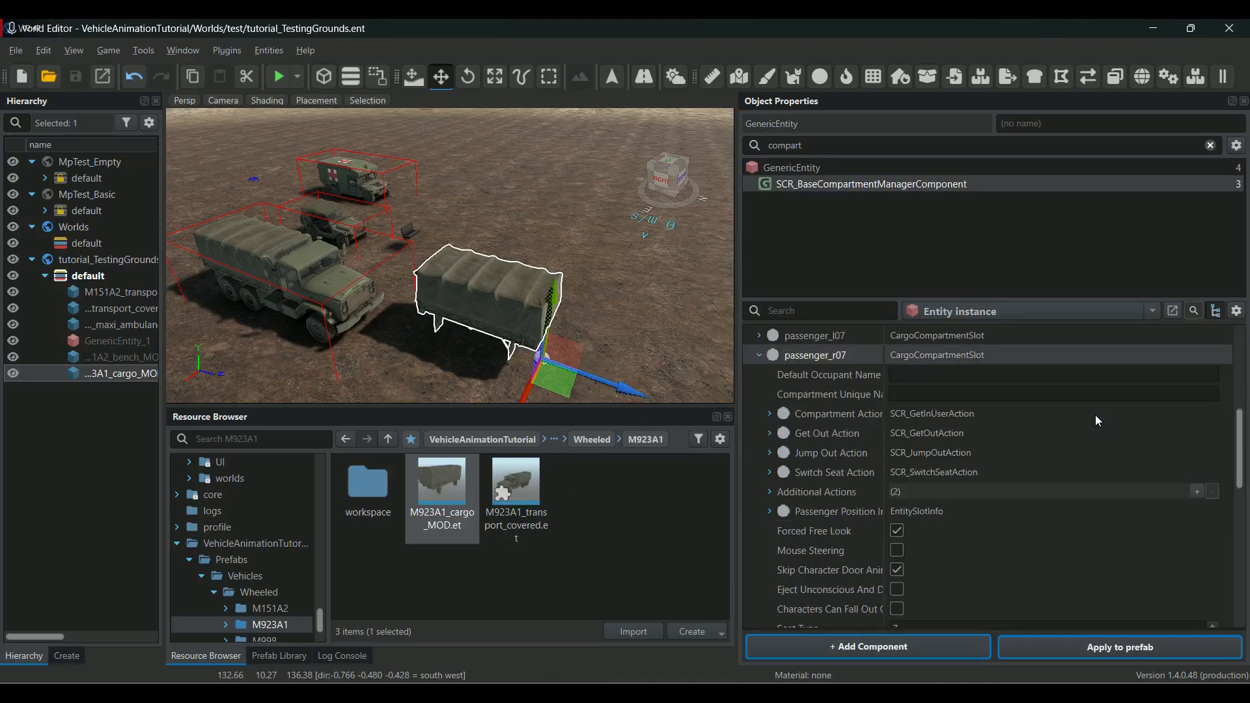
scroll(1060, 432, down, 1)
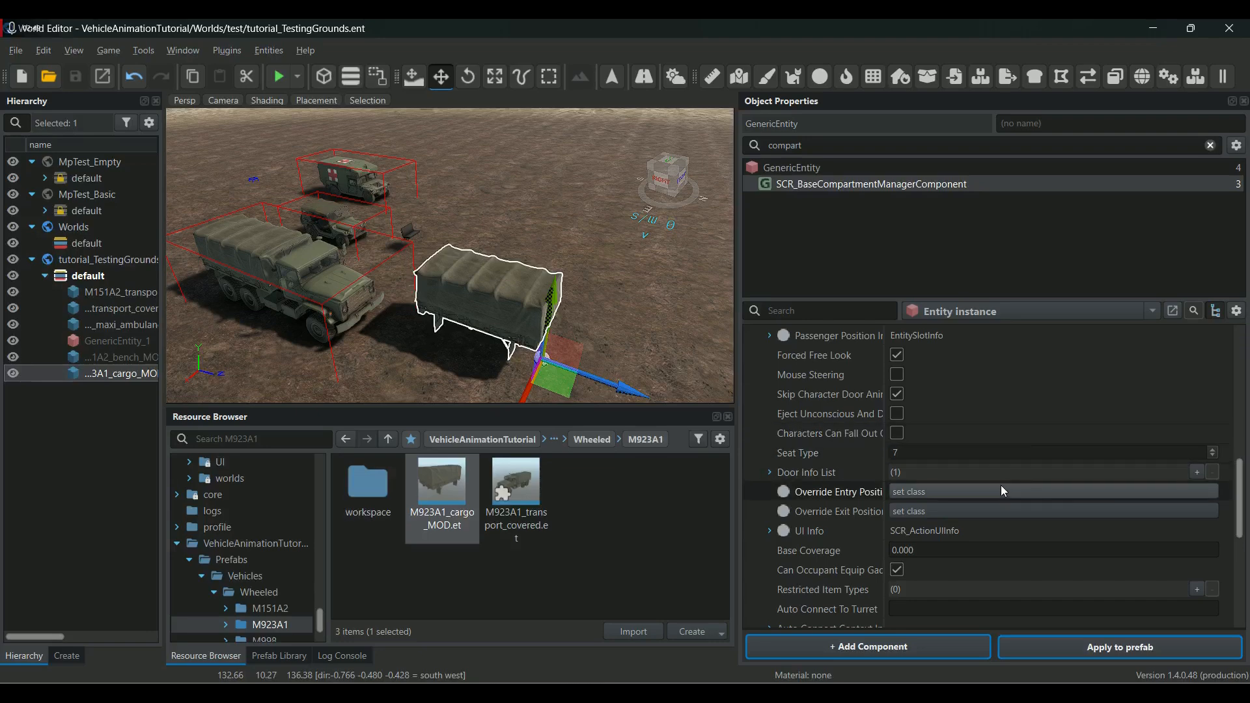
scroll(971, 506, down, 3)
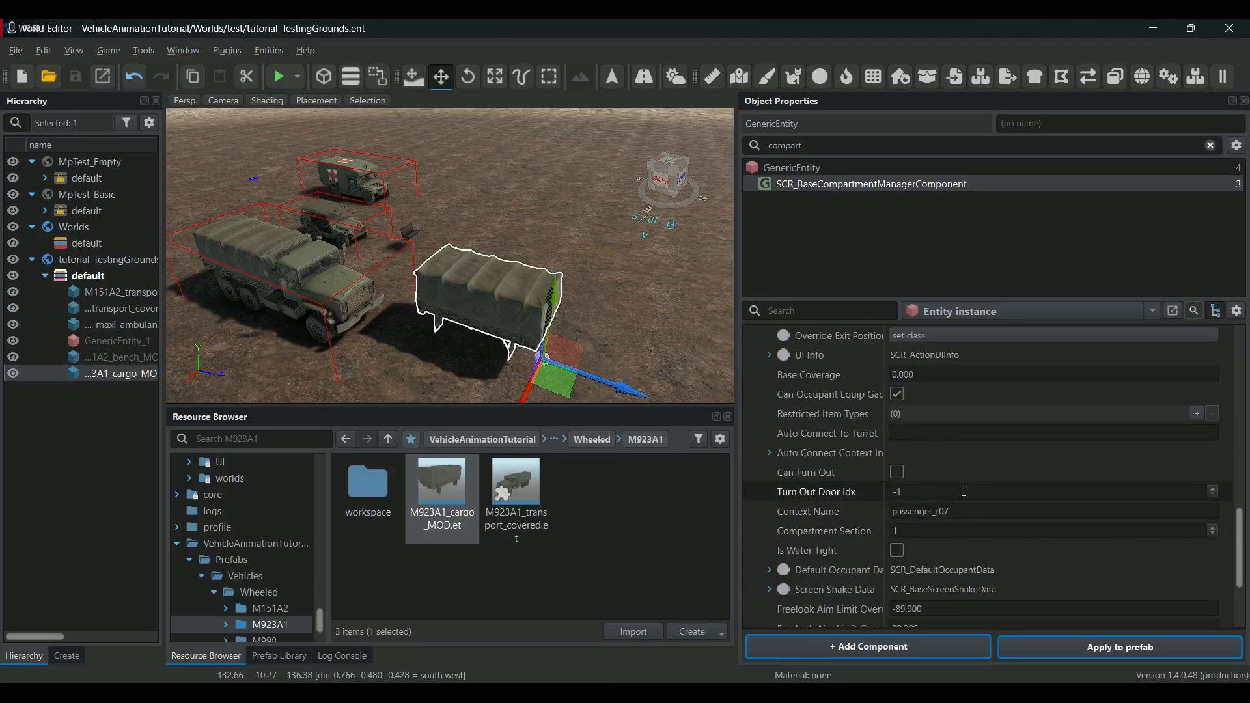
scroll(963, 483, up, 2)
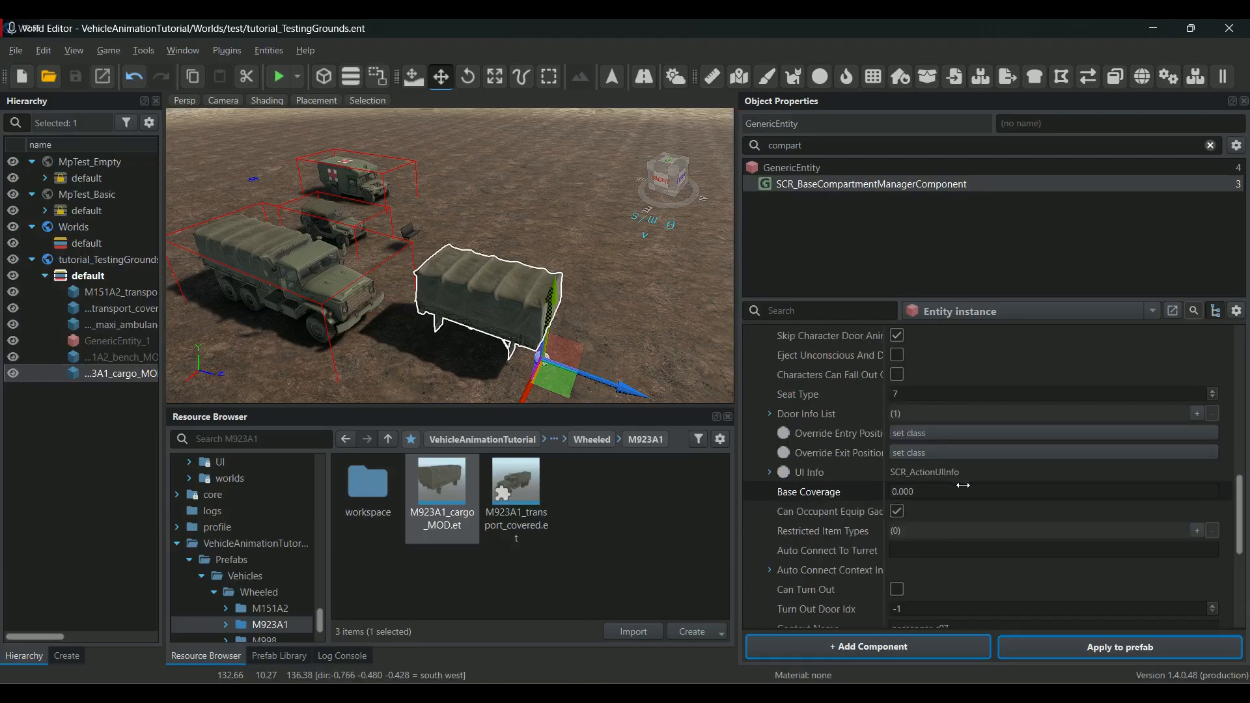
scroll(963, 486, up, 3)
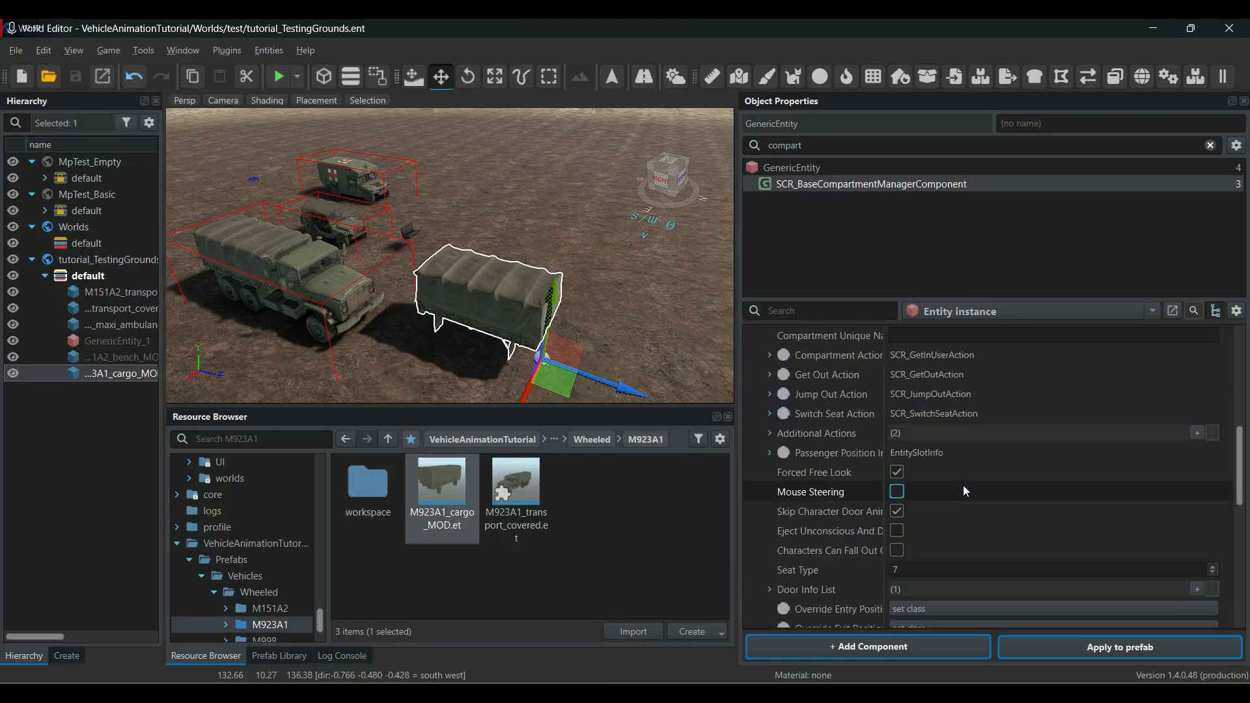
Expand passenger_r07's Passenger Position Info and select its X offset to examine the seat's pivot from behind the cargo bed.
click(770, 453)
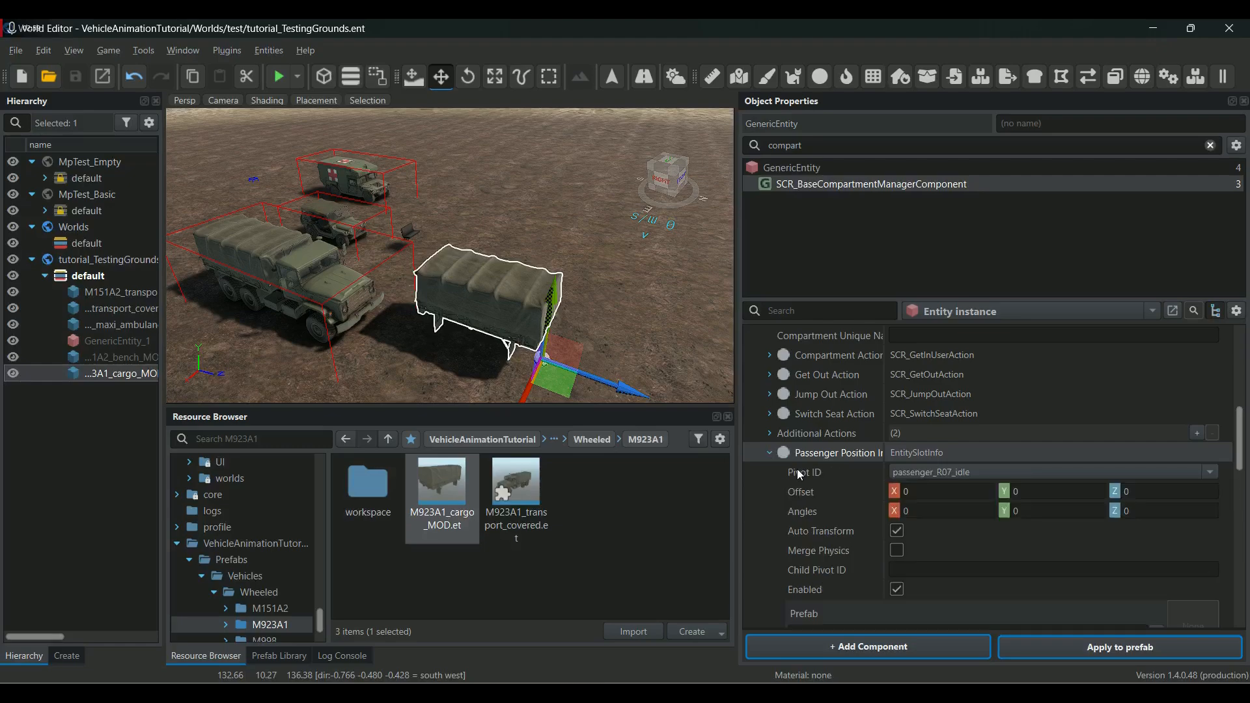
double_click(920, 490)
right_drag(625, 313, 641, 248)
scroll(562, 246, up, 5)
middle_drag(641, 247, 642, 299)
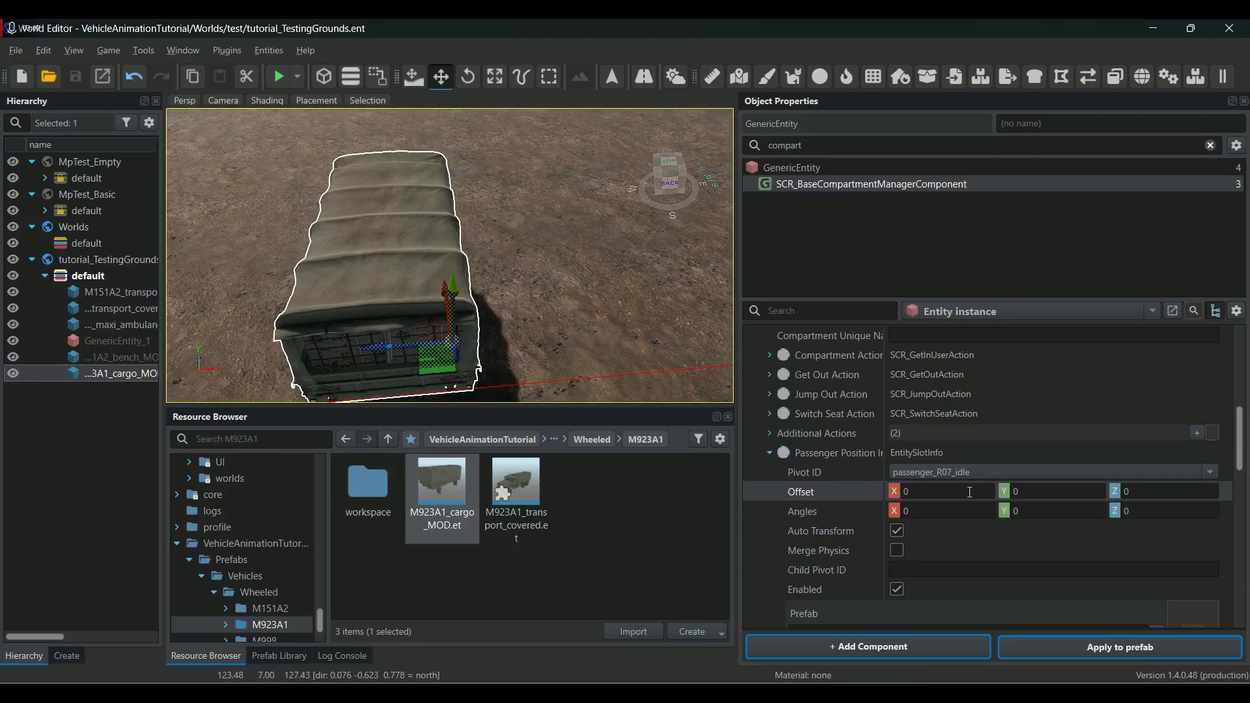
click(970, 493)
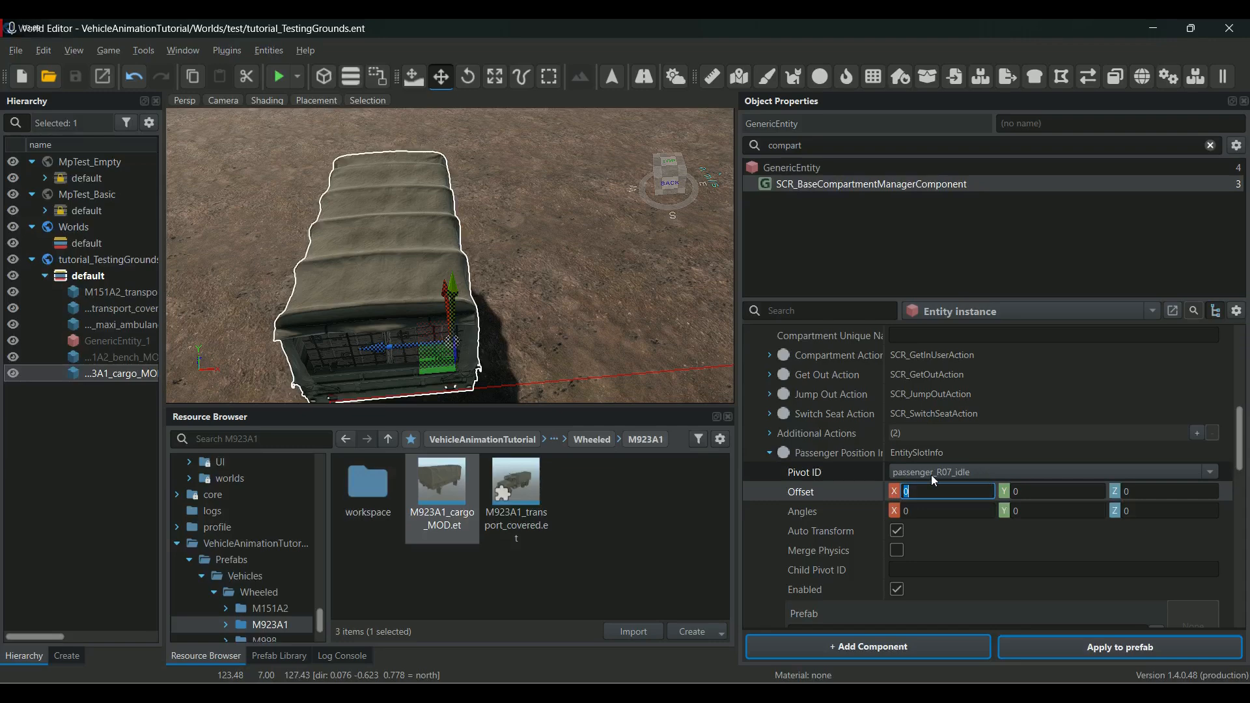
scroll(847, 454, up, 6)
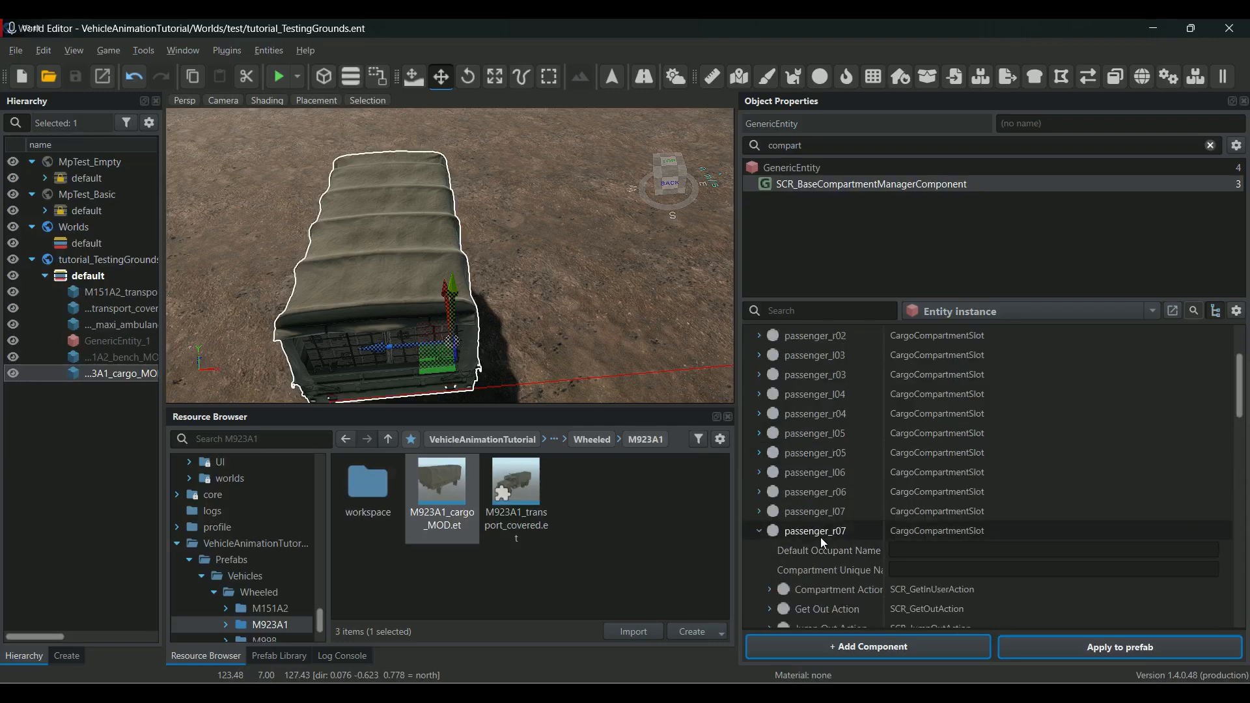
Change the class of the passenger_r07 compartment slot to SCR_PatientCompartmentSlot.
click(823, 533)
right_click(825, 531)
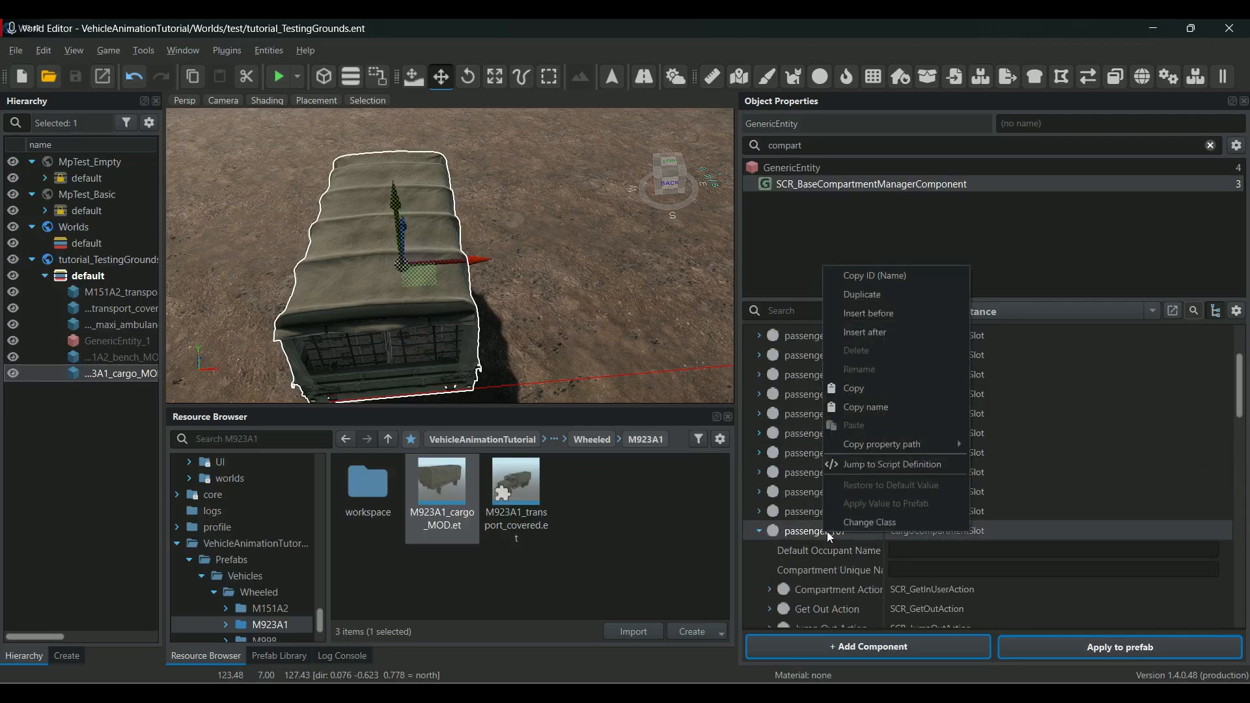
click(887, 521)
click(711, 314)
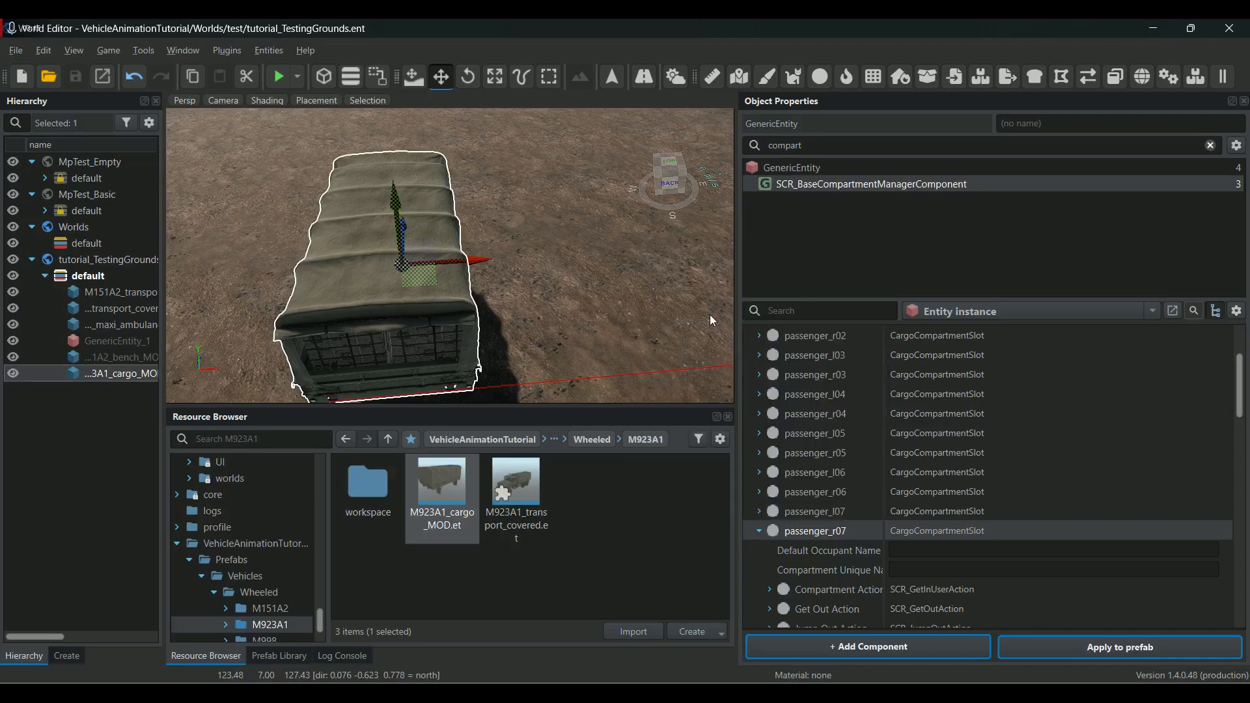
Save the world and reload tutorial_TestingGrounds.ent to refresh the passenger_r07 slot class change.
click(76, 79)
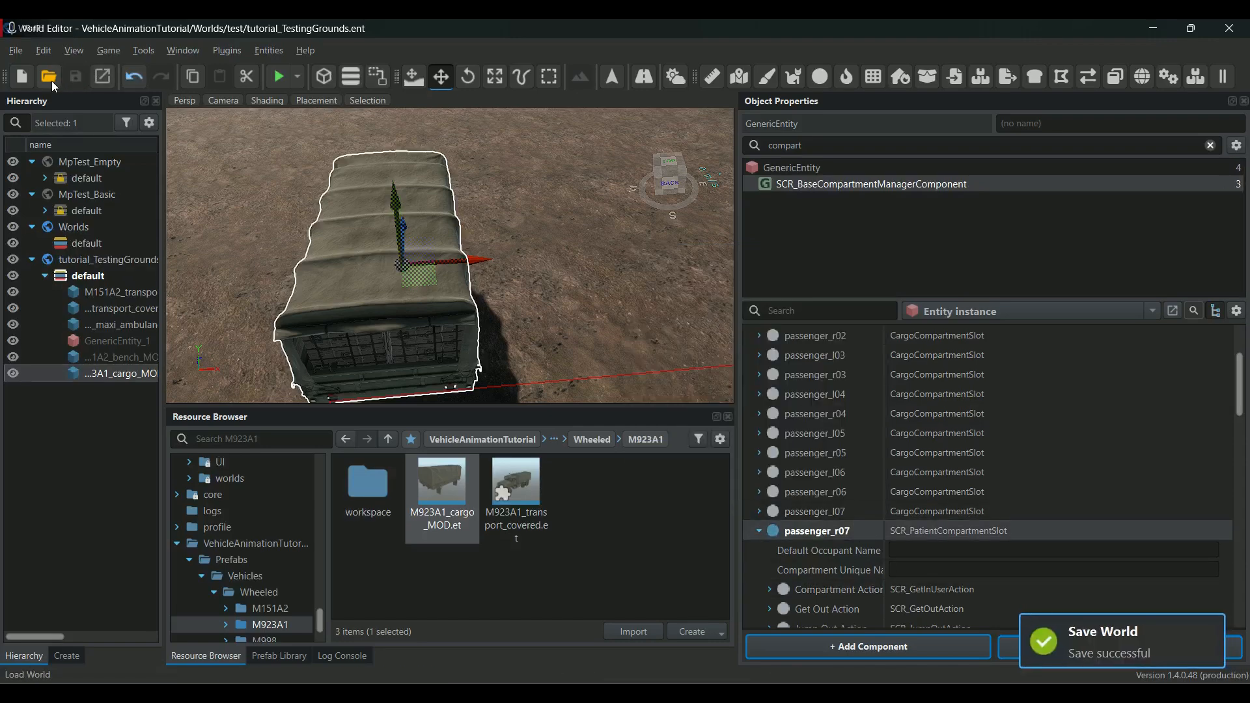
click(51, 78)
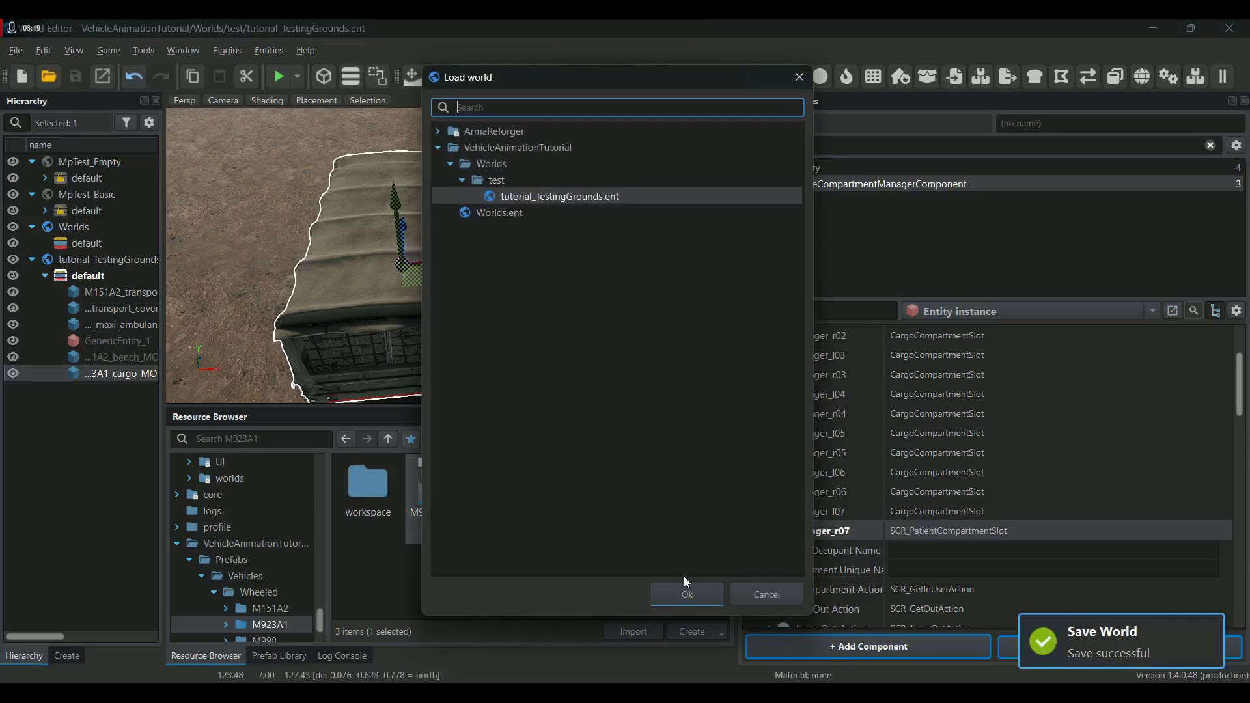
click(686, 594)
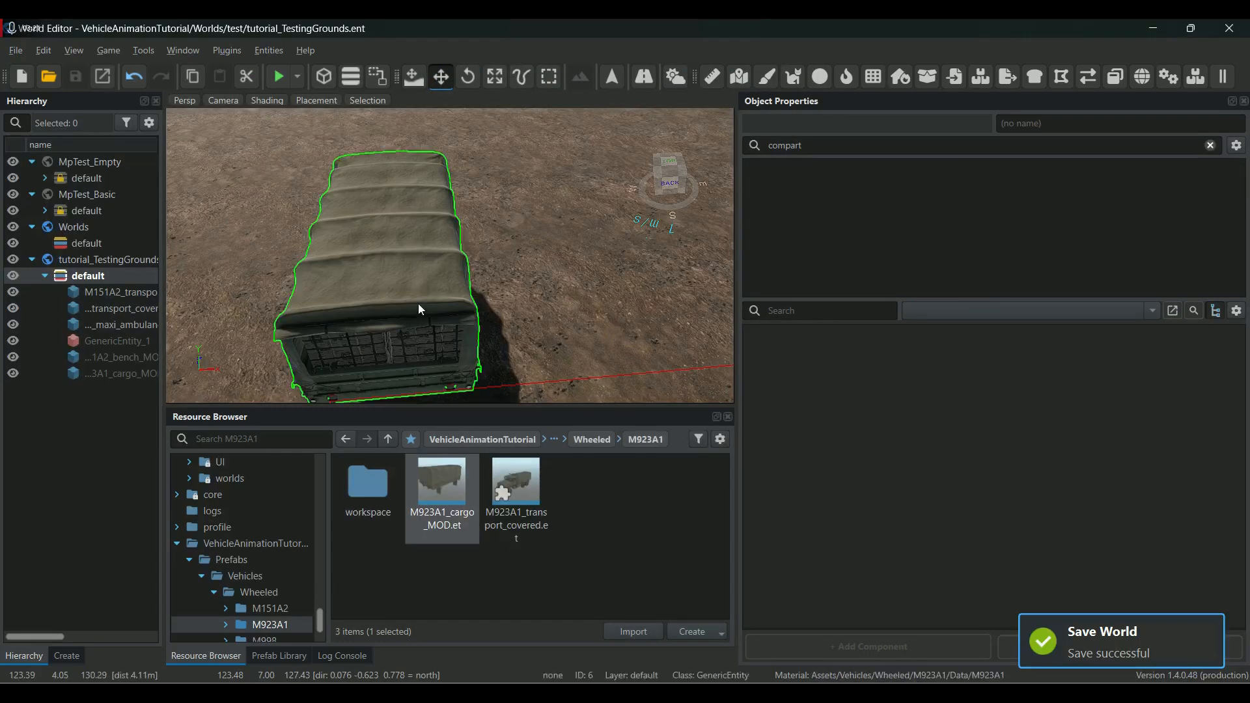
On the M923A1_cargo_MOD.et prefab level of the cargo entity, change the class of passenger_r07 to SCR_PatientCompartmentSlot.
click(440, 265)
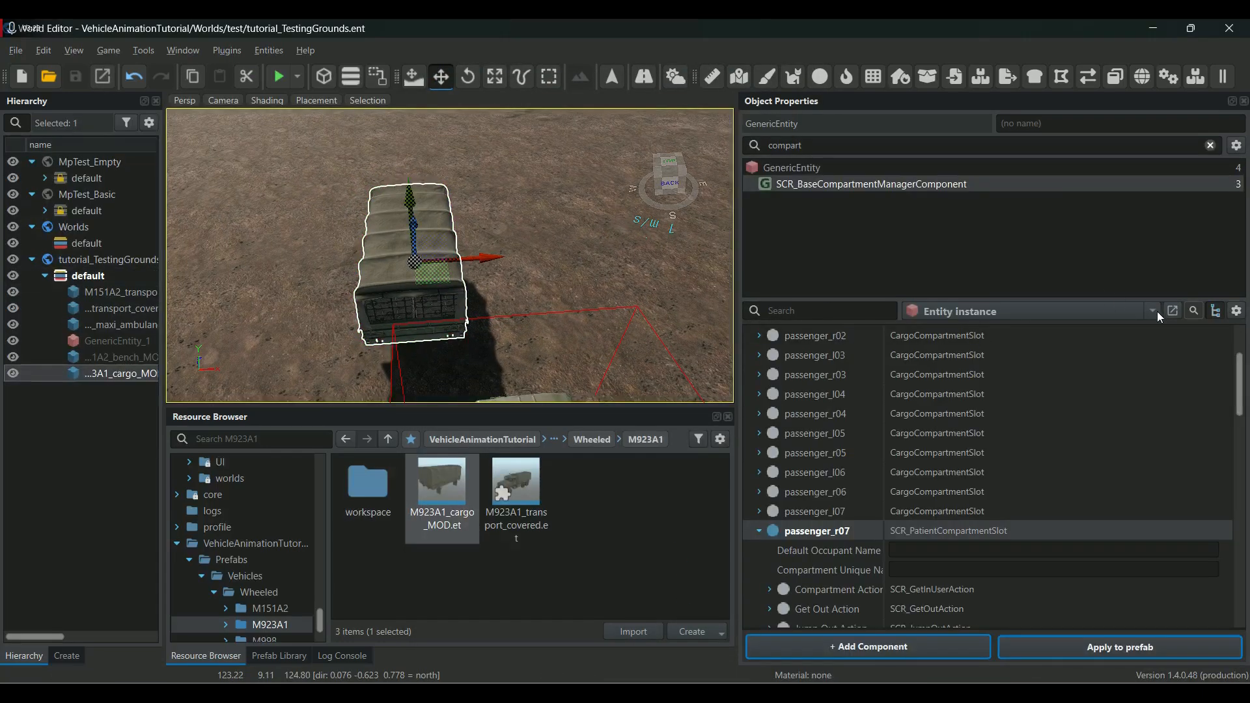
click(1029, 317)
click(943, 331)
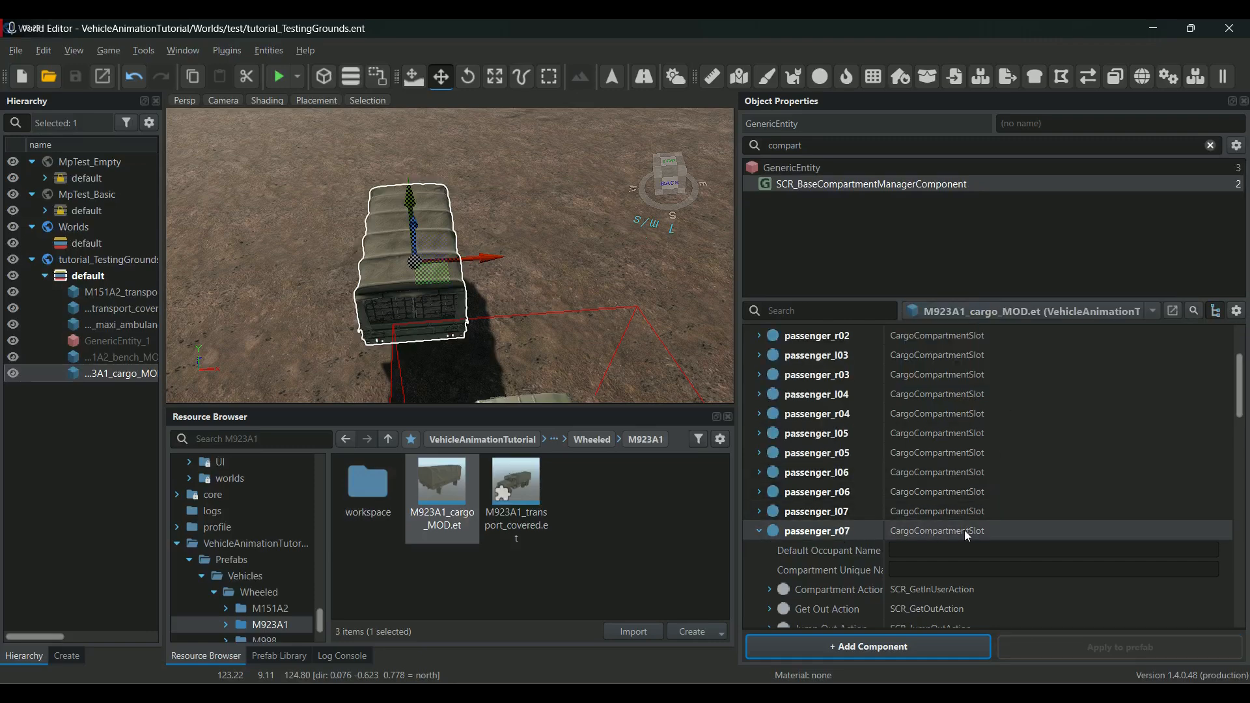
right_click(851, 533)
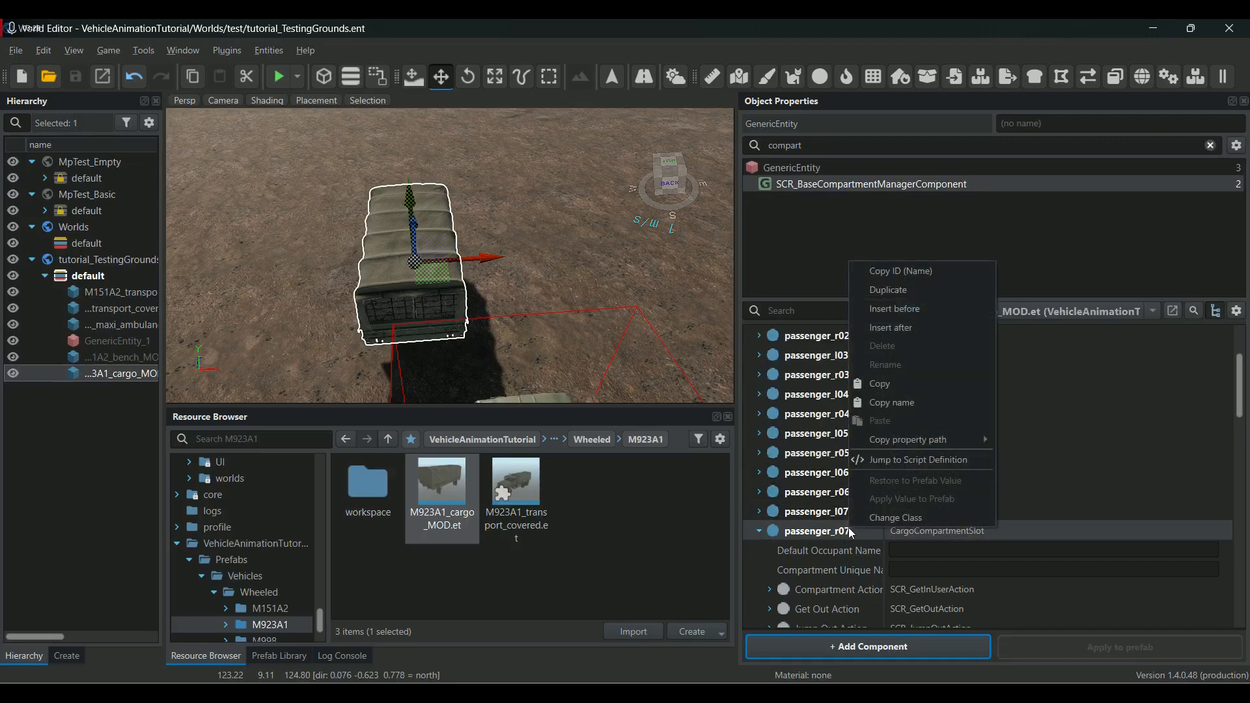
click(911, 520)
click(736, 585)
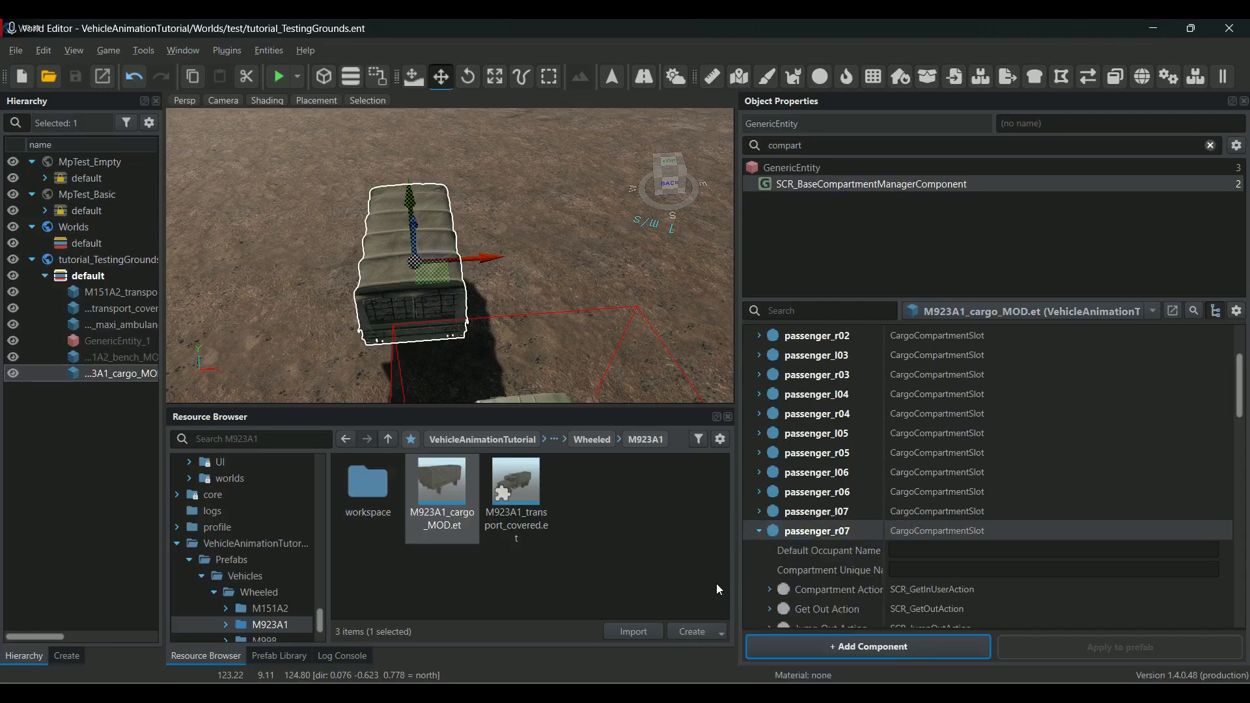
Save the prefab's slot class change with the world and load tutorial_TestingGrounds.ent again.
click(76, 76)
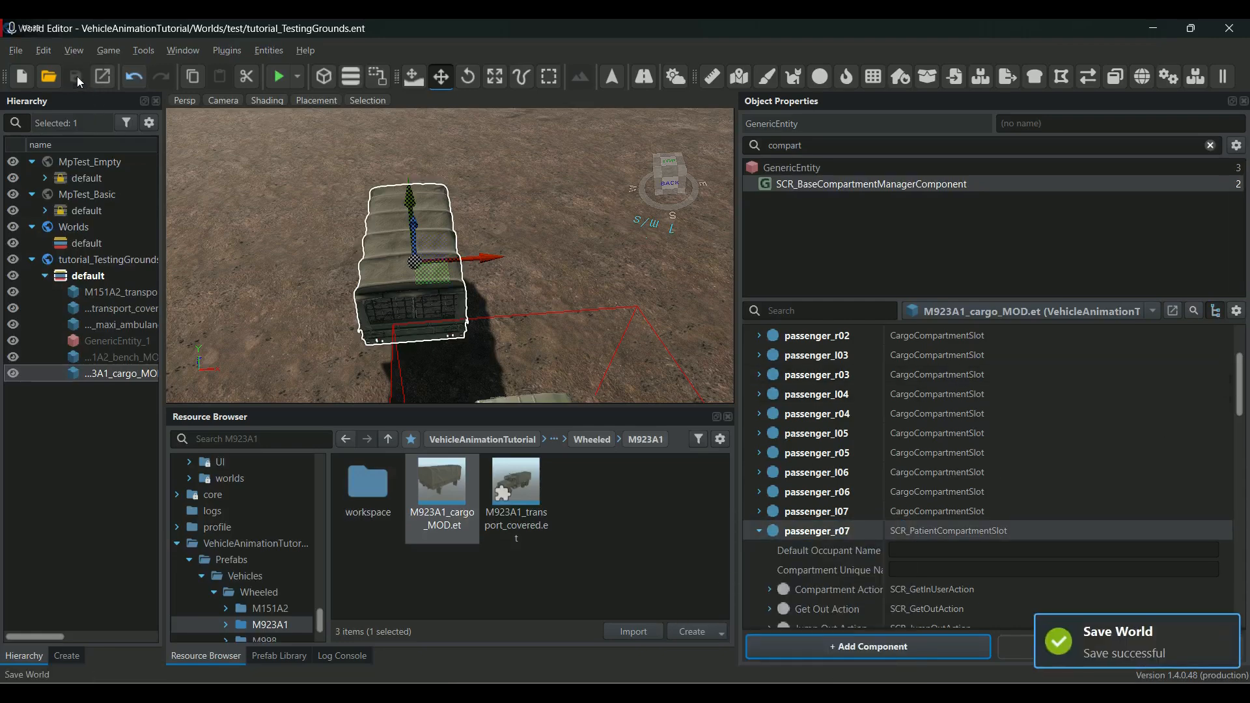
click(50, 76)
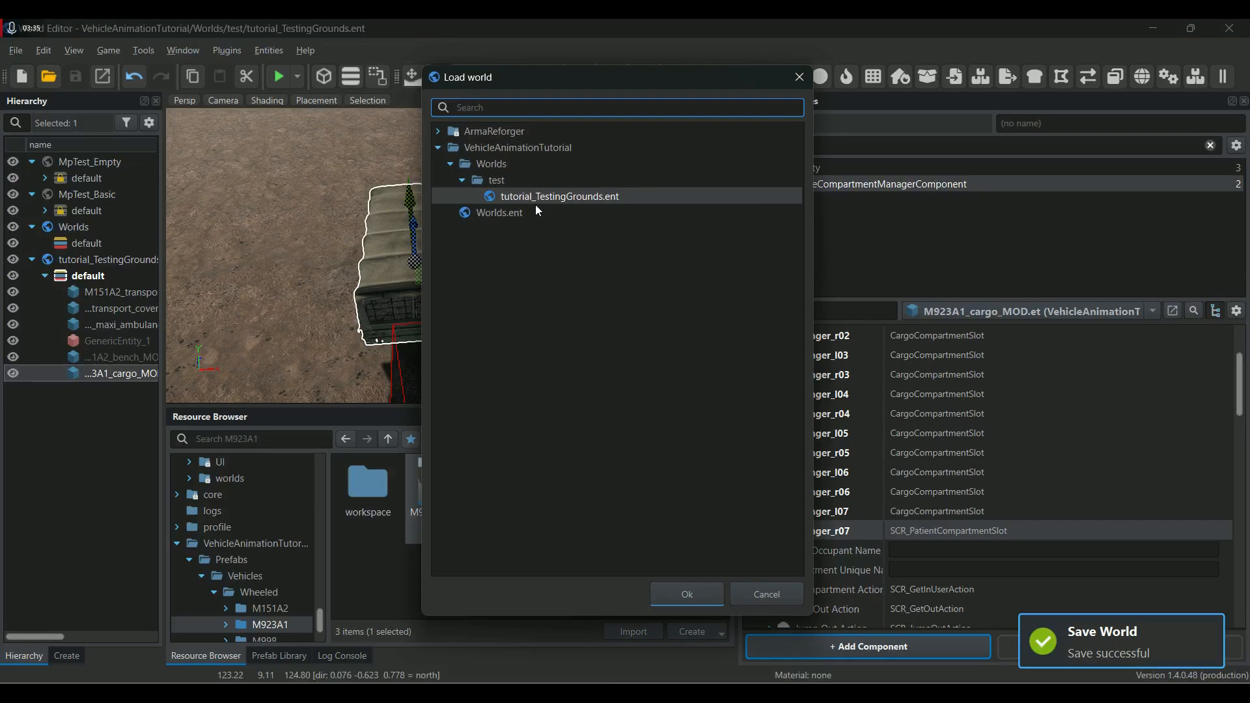
click(687, 594)
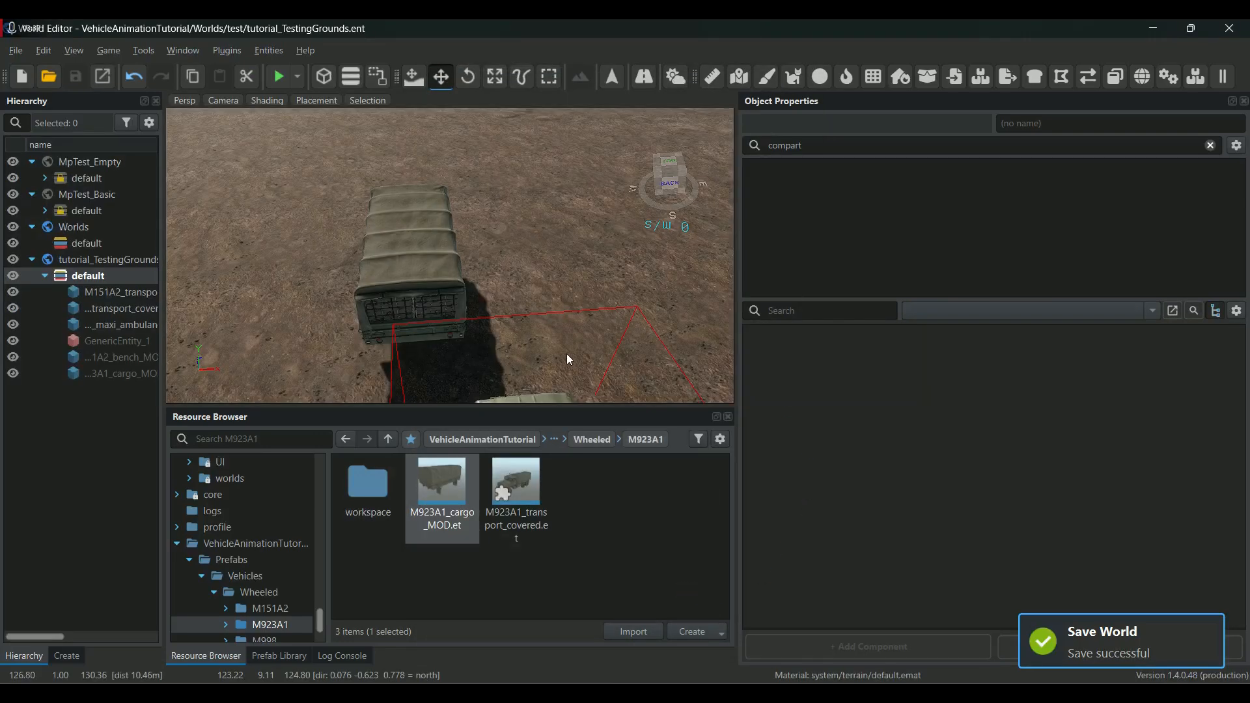
In the M923A1_cargo_MOD.et prefab, set the Y angle of passenger_r07's Passenger Position Info to 90.
click(447, 241)
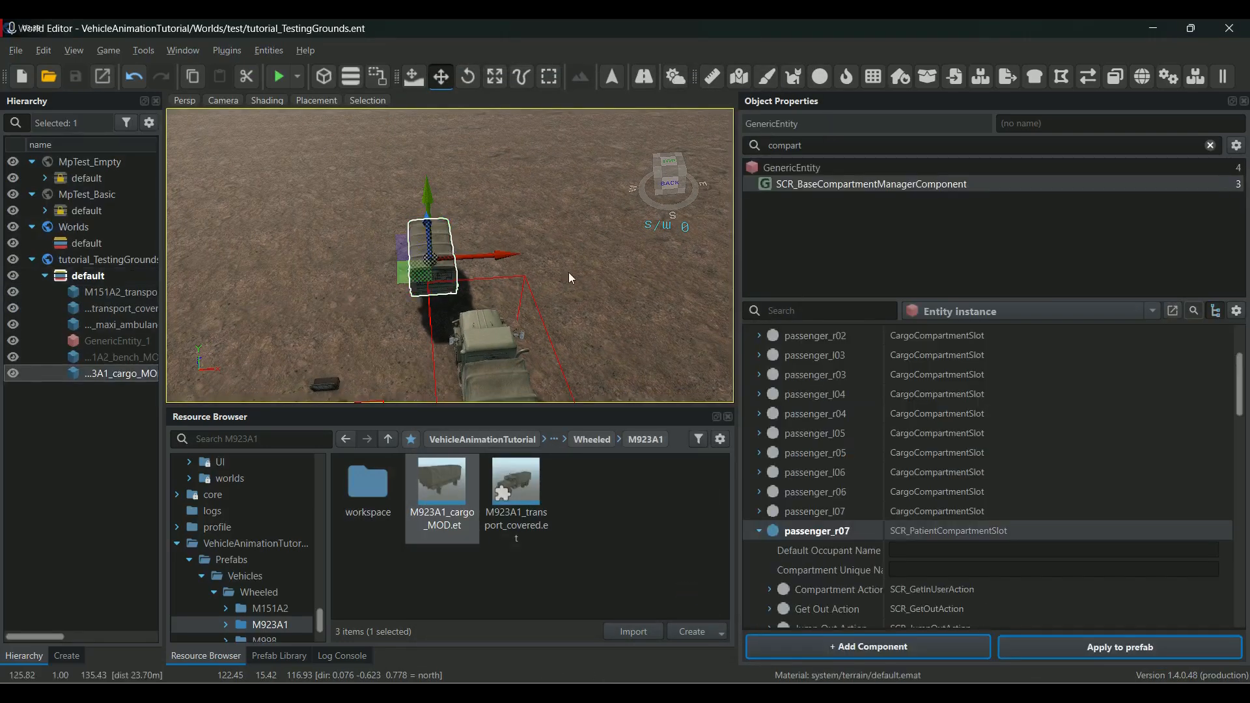
click(1146, 312)
click(1069, 331)
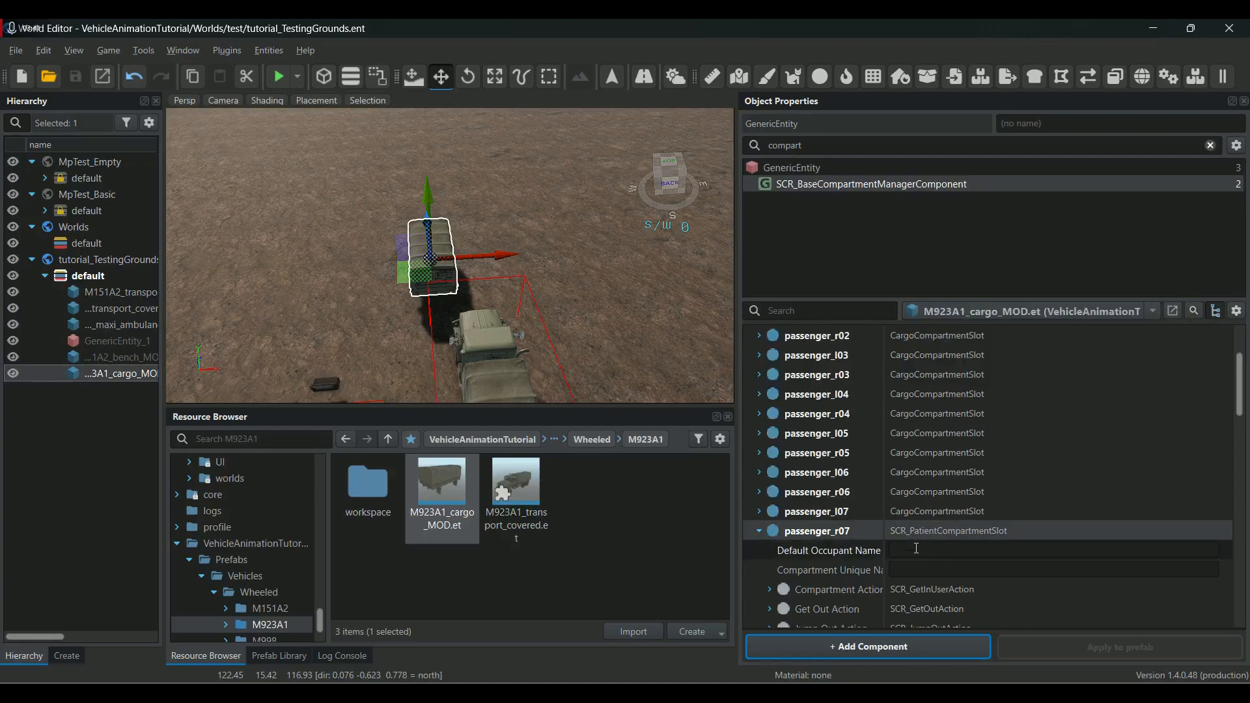
scroll(978, 509, down, 6)
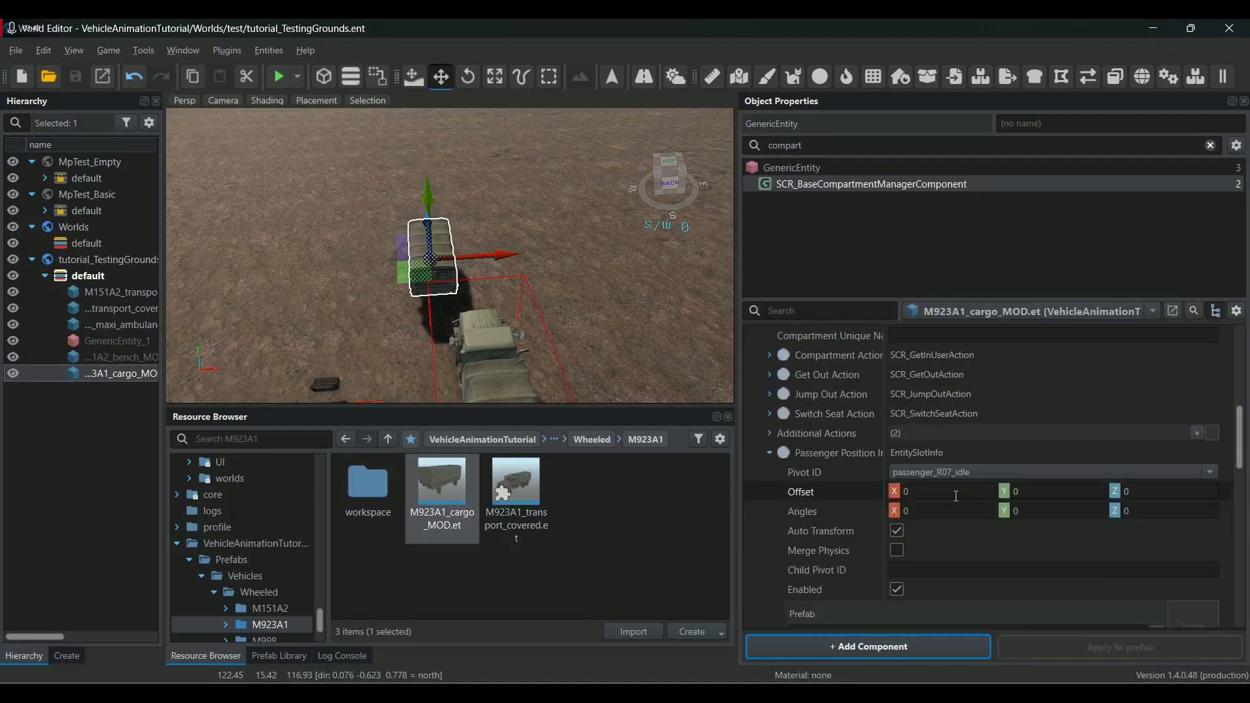
click(949, 489)
scroll(490, 382, up, 5)
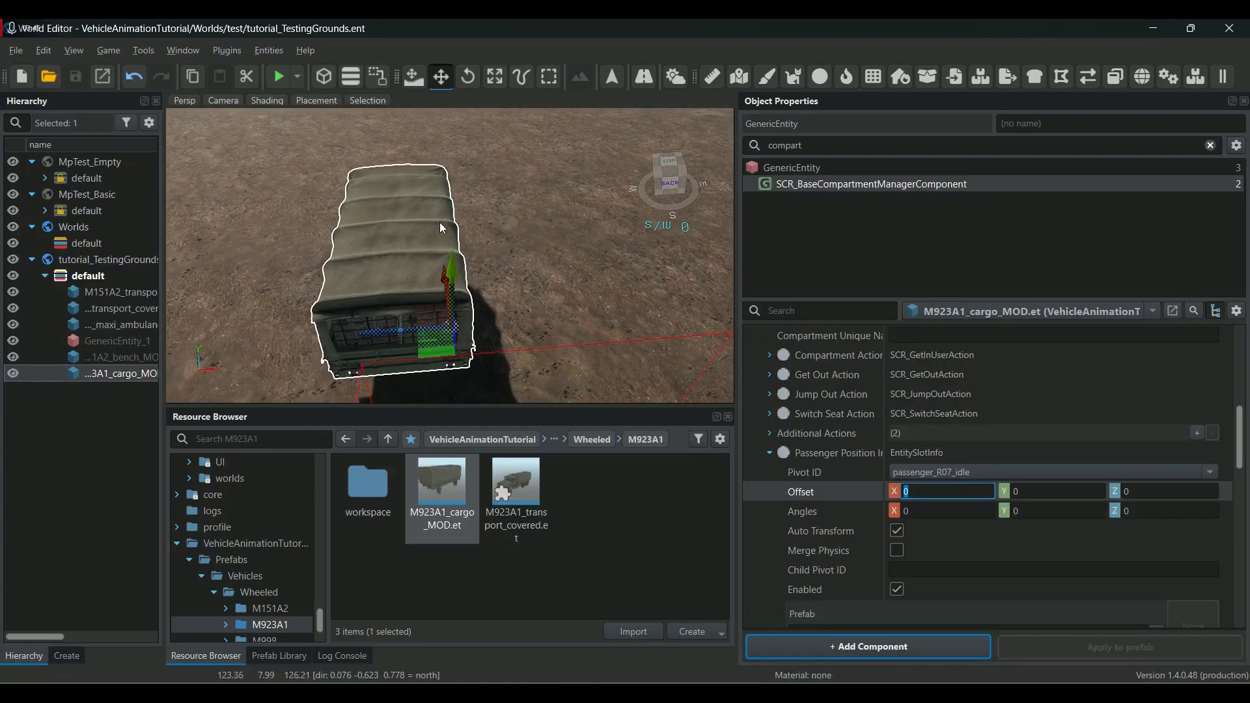
click(1038, 512)
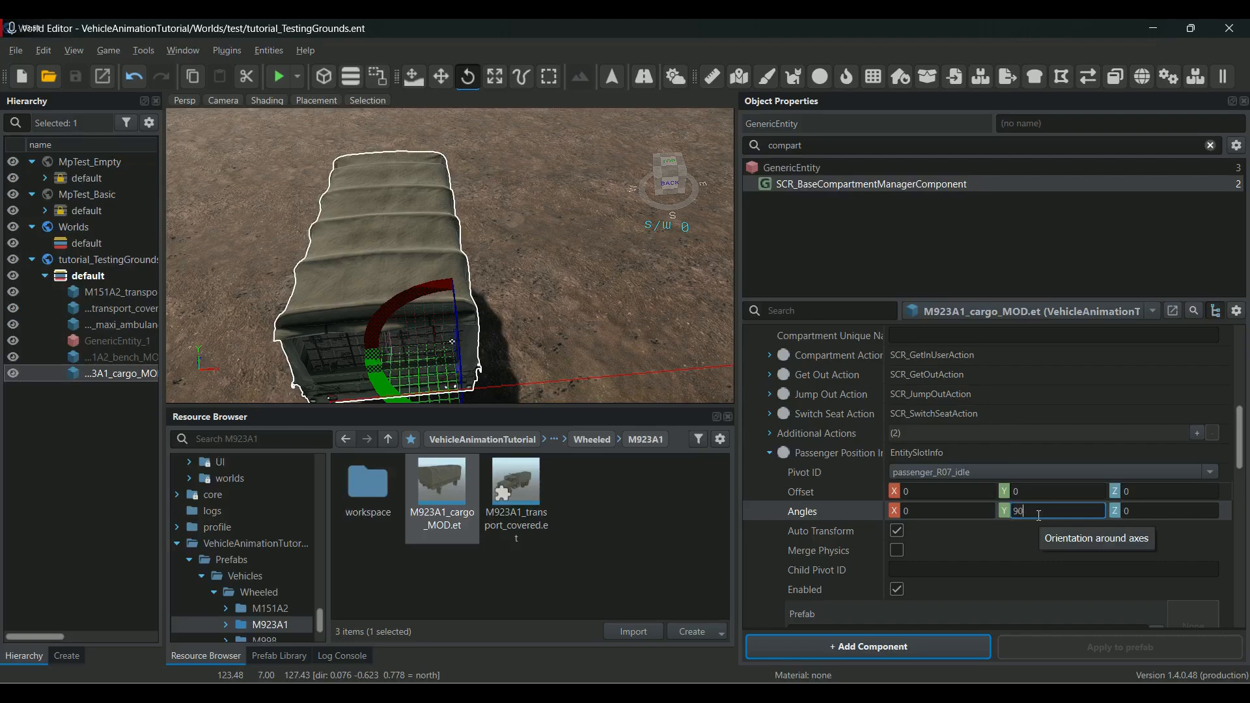
text(90)
key(Return)
Move passenger_r07's seat position toward the middle of the cargo bed to a Z offset of about 0.86, and save the world.
right_drag(339, 390, 387, 306)
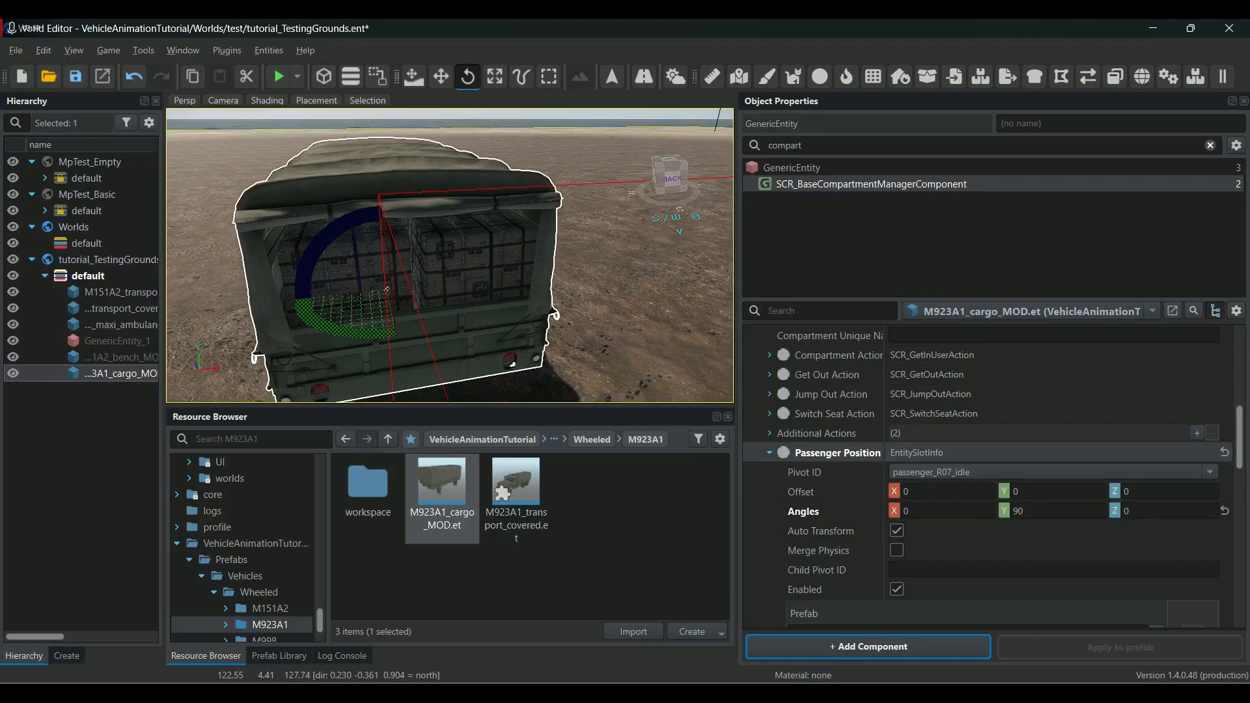
click(1046, 489)
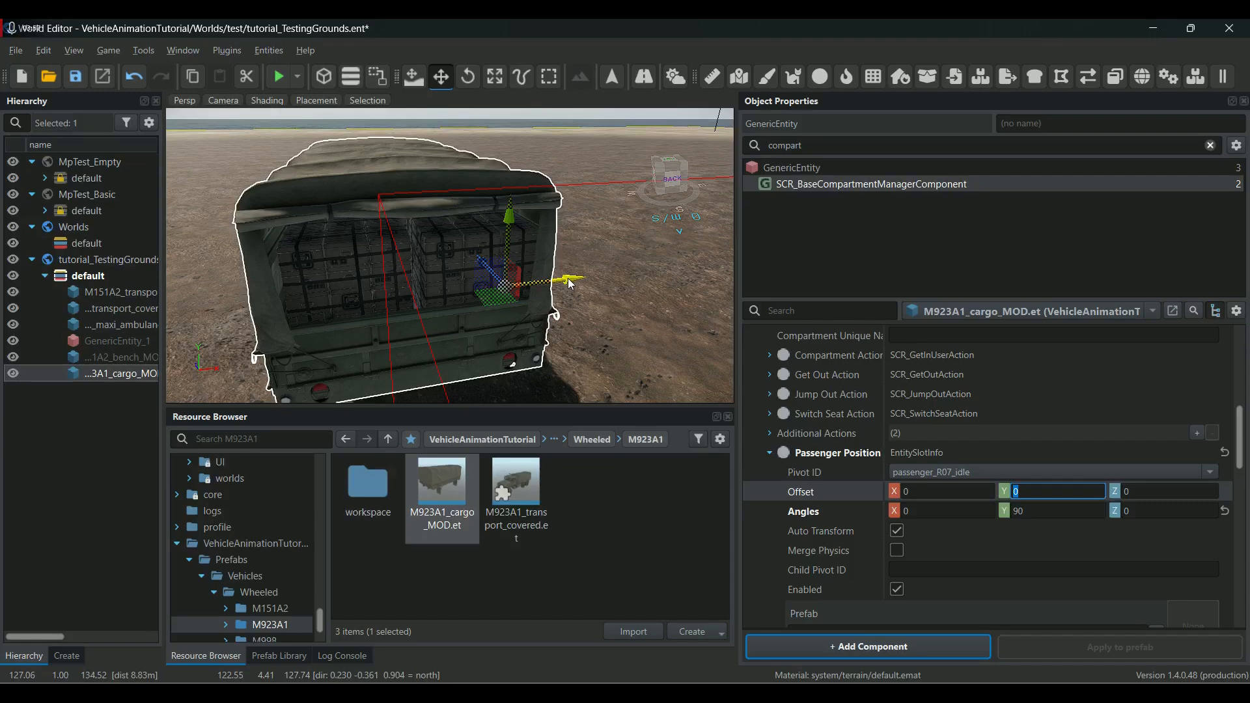
drag(570, 284, 489, 286)
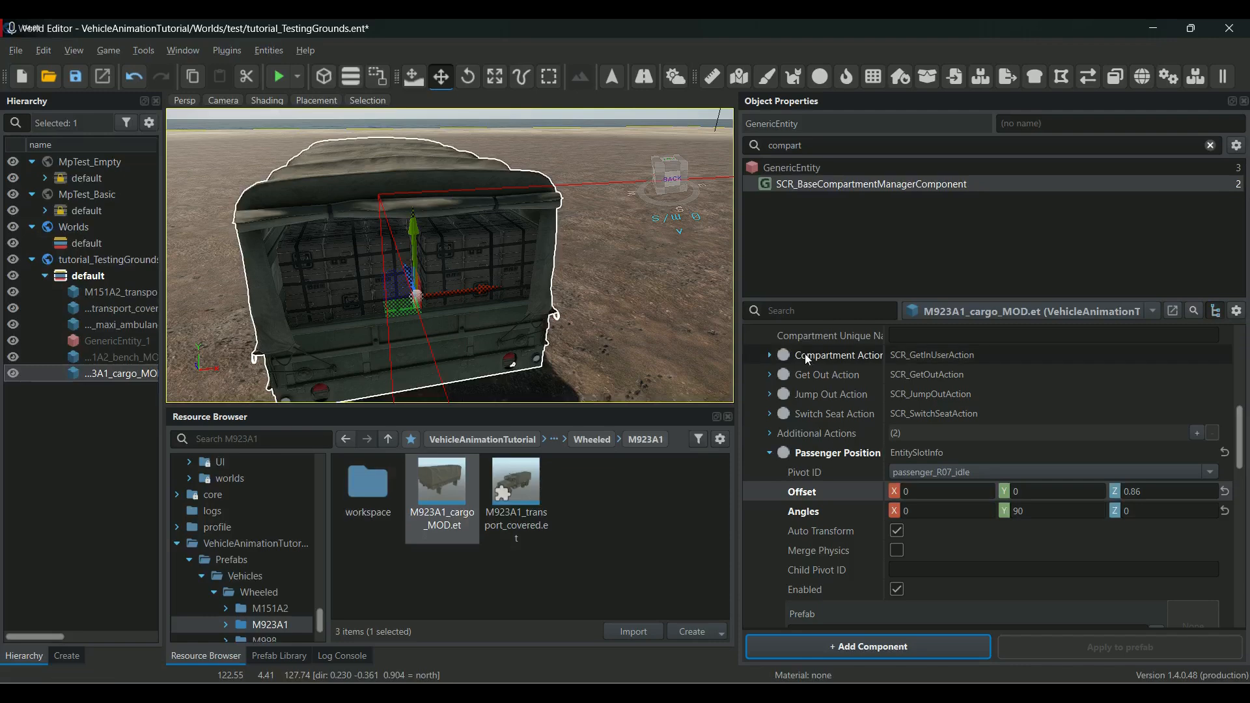
click(83, 81)
Switch to the Animation Editor and open the M92truck_custom.aw workspace from the M923A1 folder.
mouse_move(1066, 605)
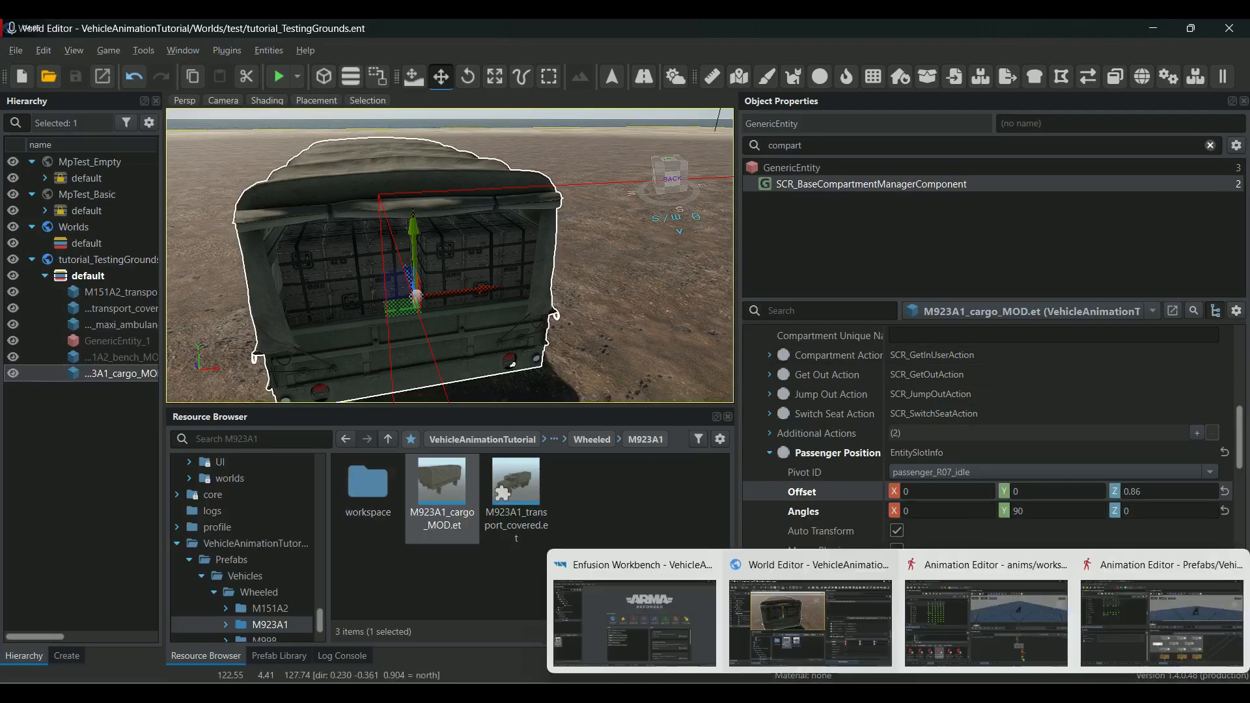
click(1122, 583)
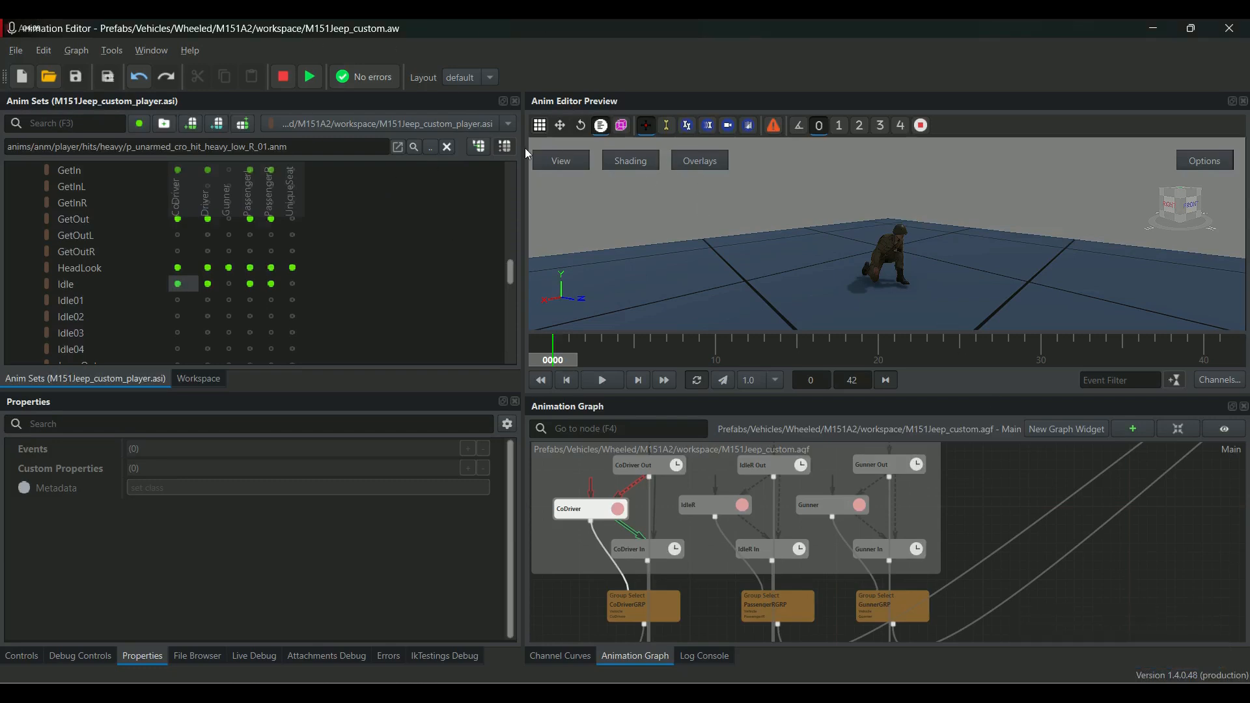
click(65, 78)
click(487, 262)
click(499, 278)
click(558, 296)
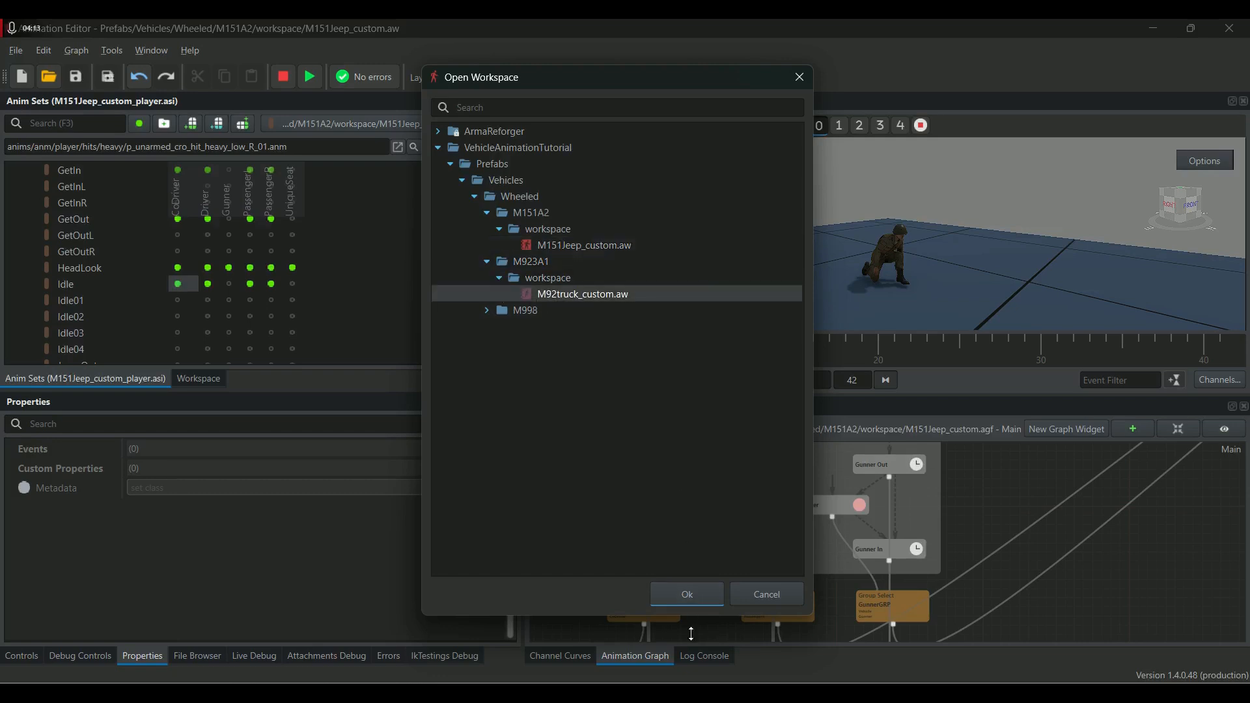
click(693, 595)
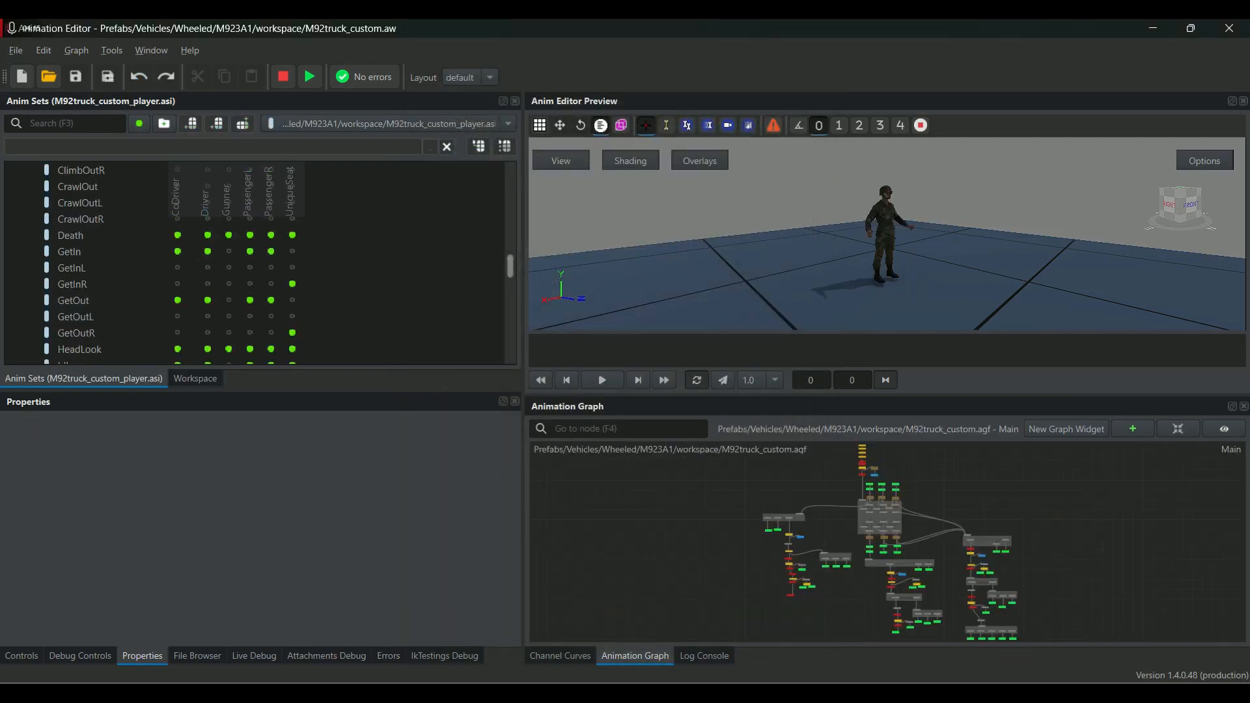
Examine the PassengerRGRP group select node's properties and compare its column with the Vehicle group columns in the anim set.
scroll(951, 607, up, 5)
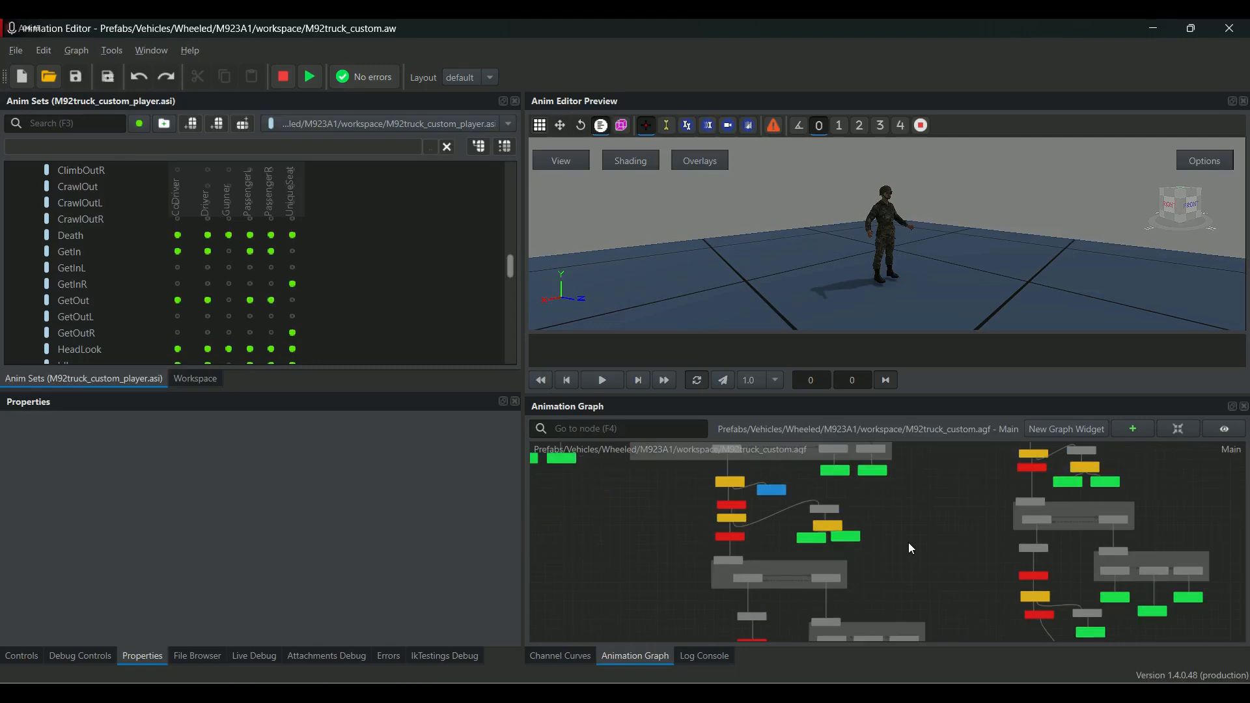
middle_drag(945, 476, 963, 579)
scroll(806, 487, up, 4)
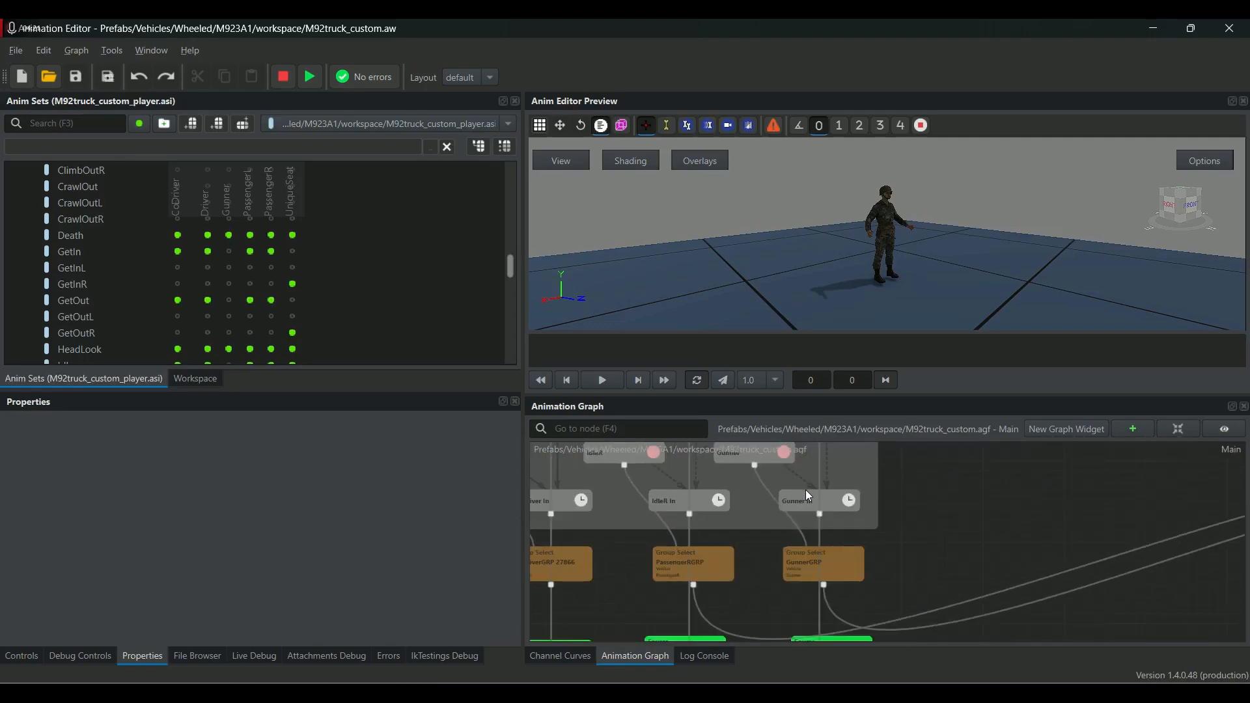
click(654, 573)
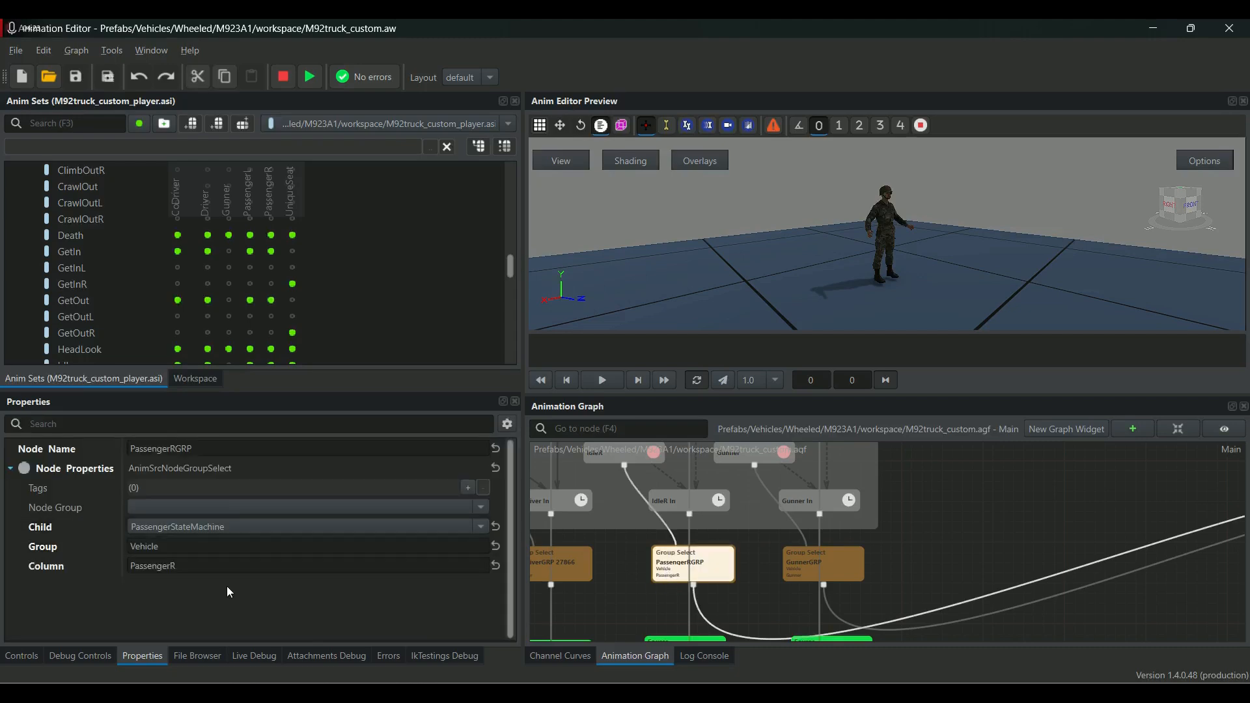
scroll(822, 492, down, 5)
scroll(748, 555, up, 5)
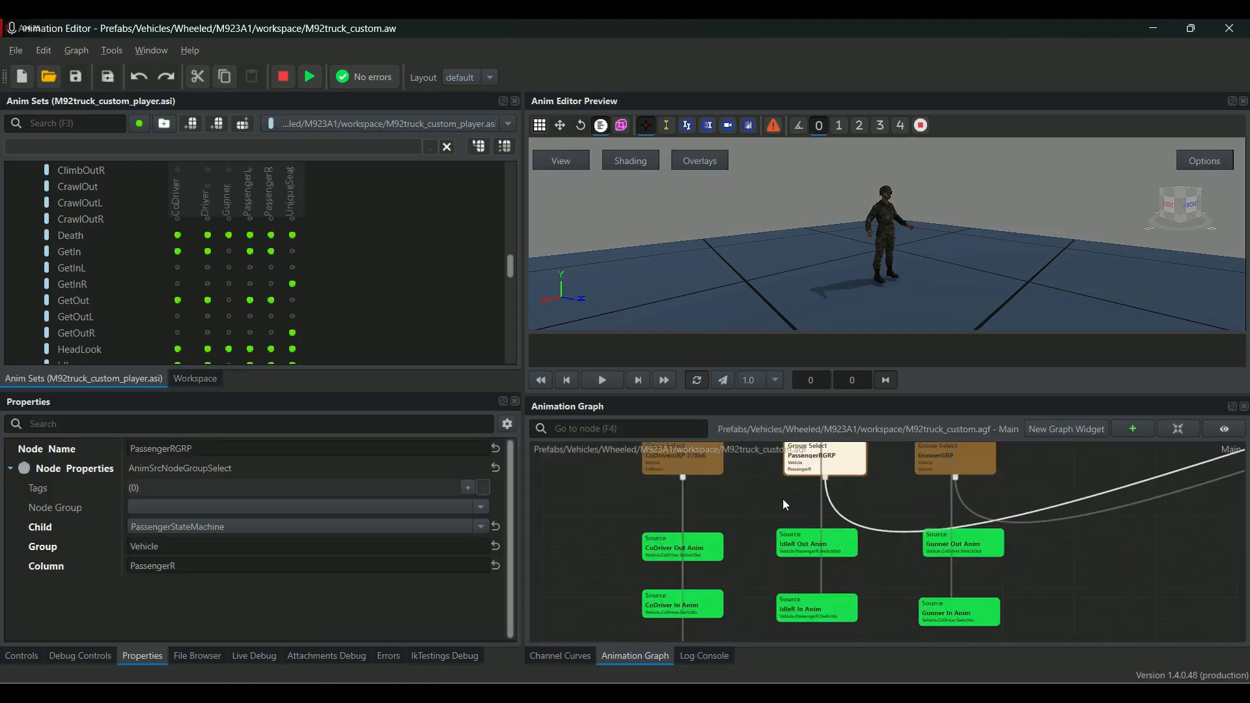
scroll(219, 246, down, 8)
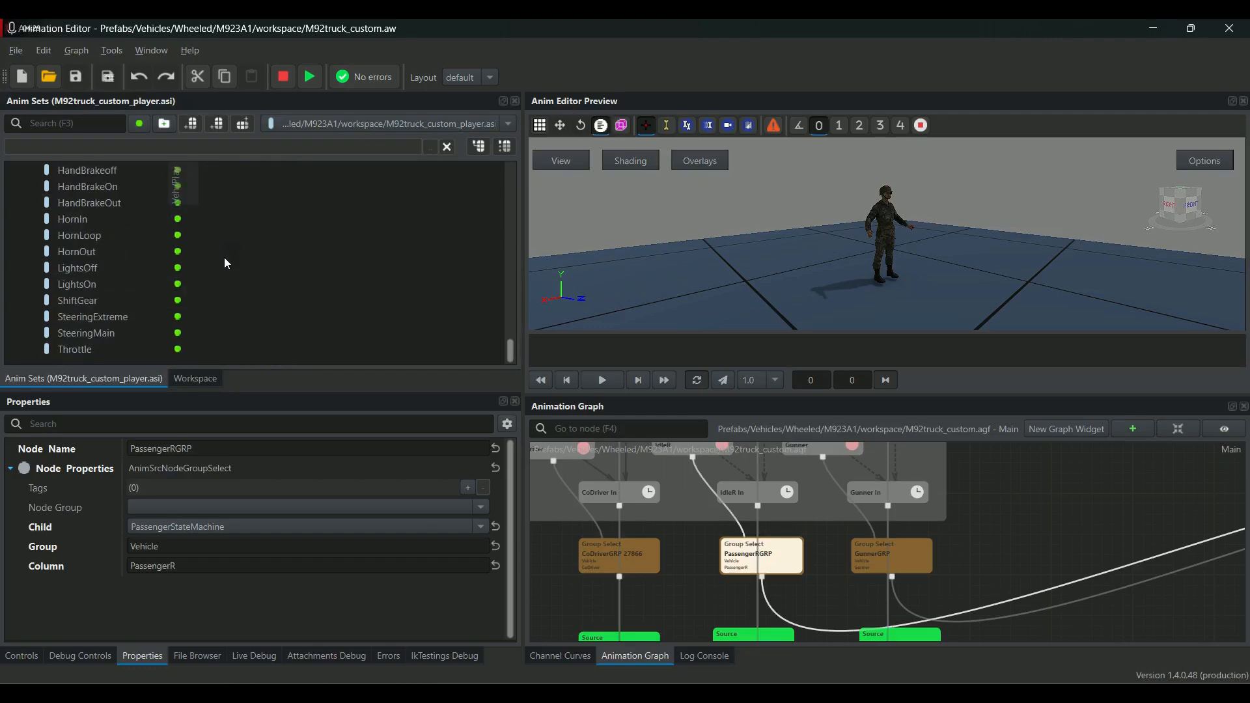
scroll(245, 284, down, 10)
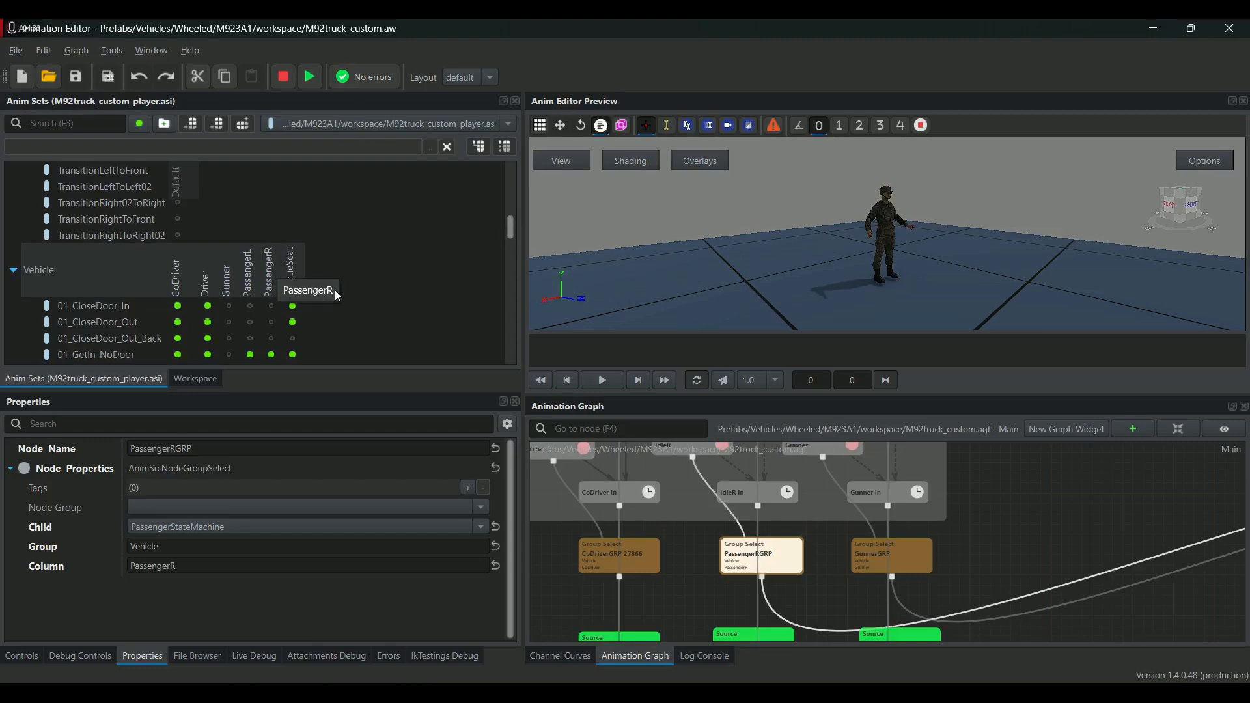
scroll(711, 542, down, 4)
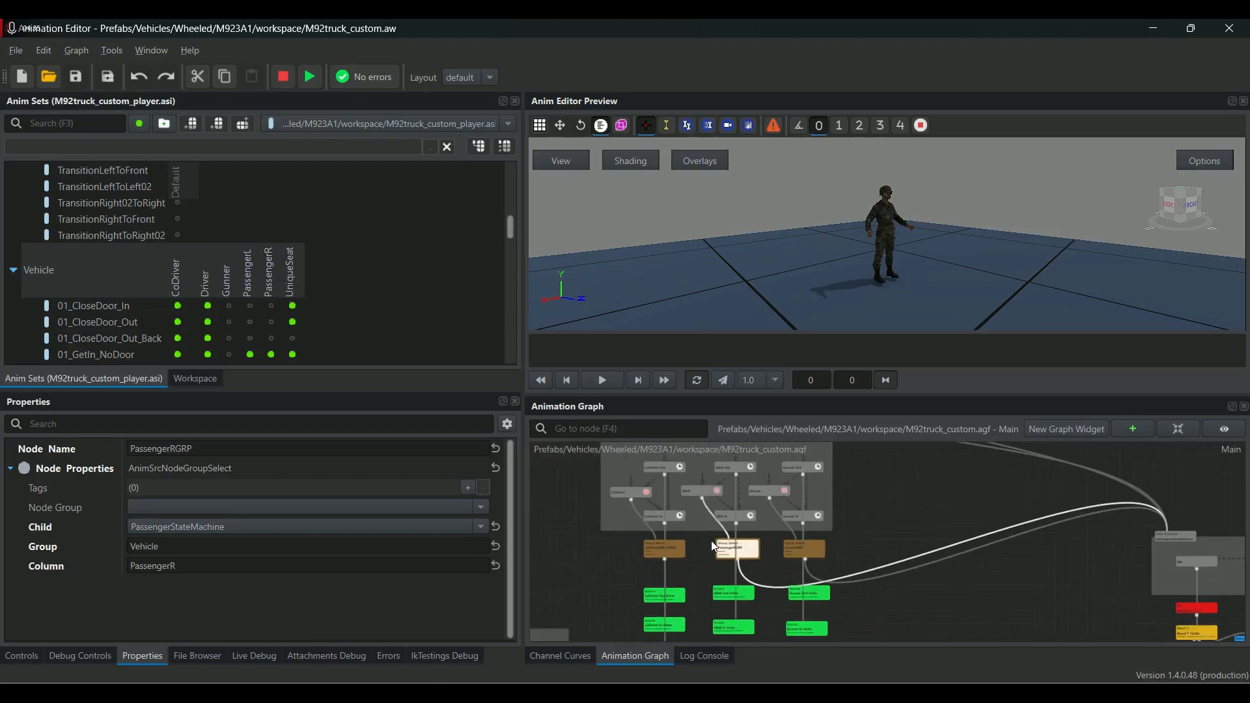
Examine the start conditions of the IdleR and IdleL states in the animation graph.
mouse_move(893, 536)
middle_down()
mouse_move(882, 501)
mouse_move(886, 554)
mouse_move(859, 532)
mouse_move(775, 521)
mouse_move(931, 514)
mouse_move(878, 538)
mouse_move(889, 552)
mouse_move(898, 518)
middle_up()
middle_drag(728, 526, 777, 496)
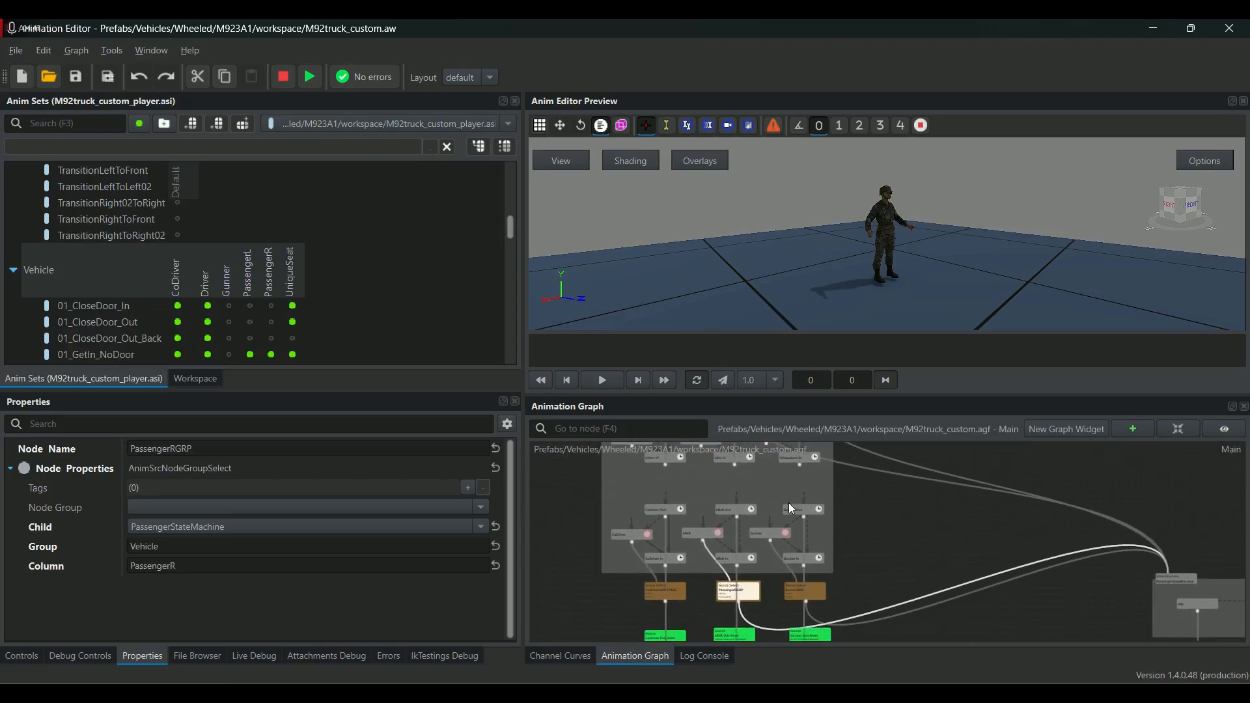
scroll(732, 616, up, 1)
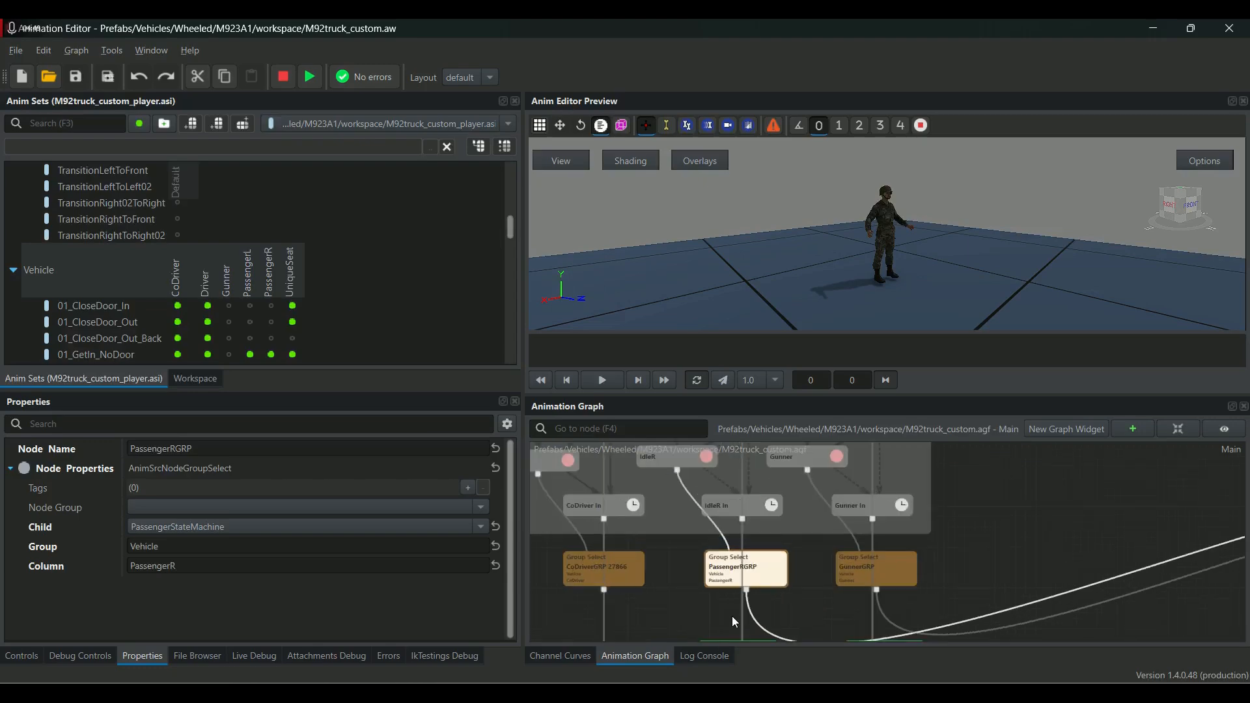
scroll(645, 495, up, 1)
click(662, 493)
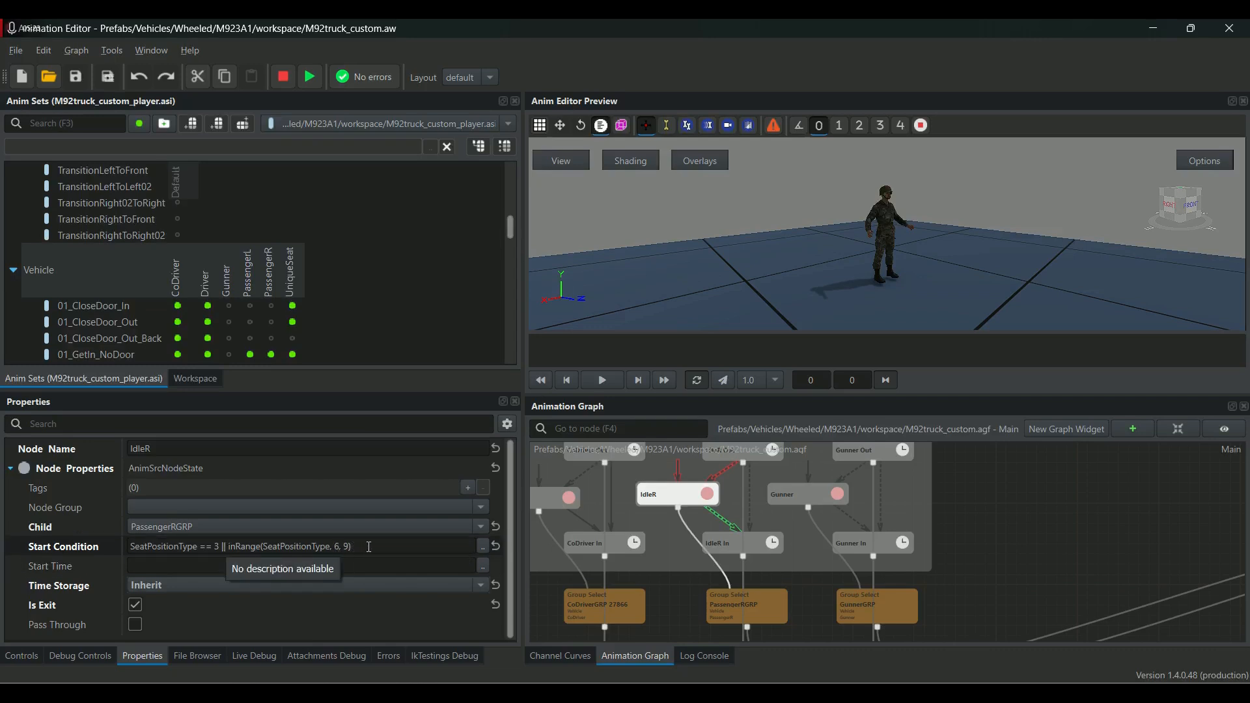
scroll(753, 536, up, 5)
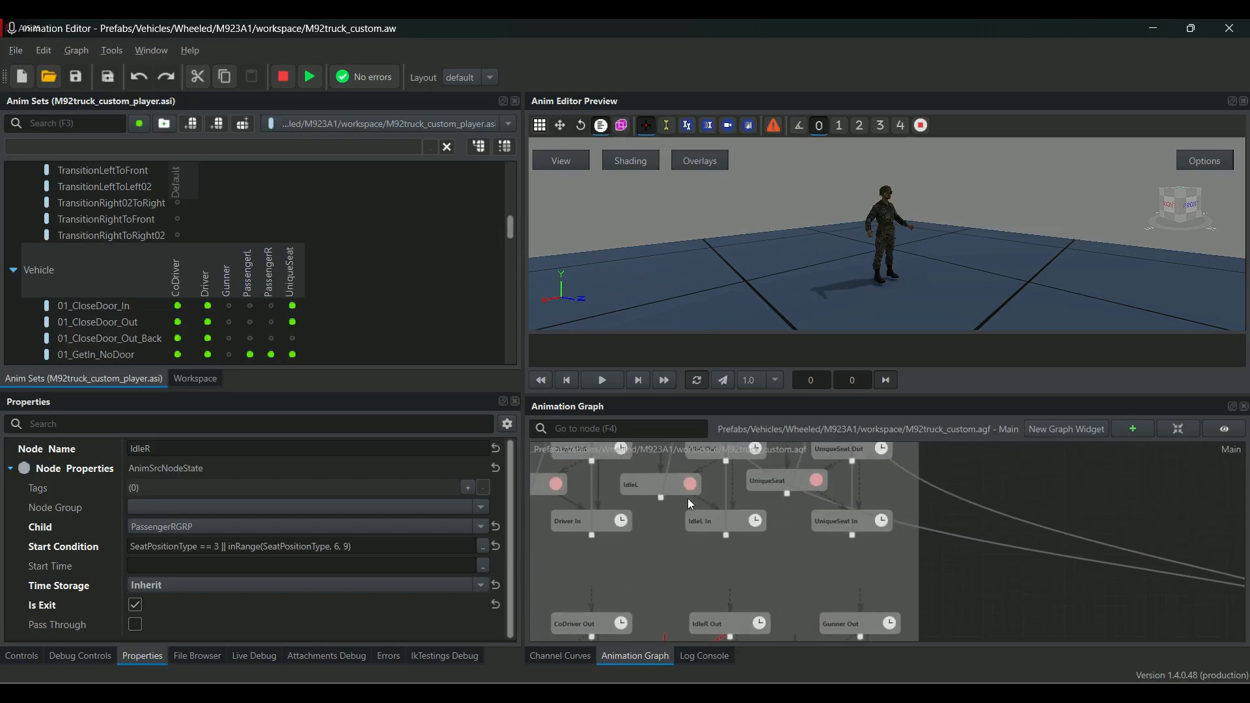
click(630, 487)
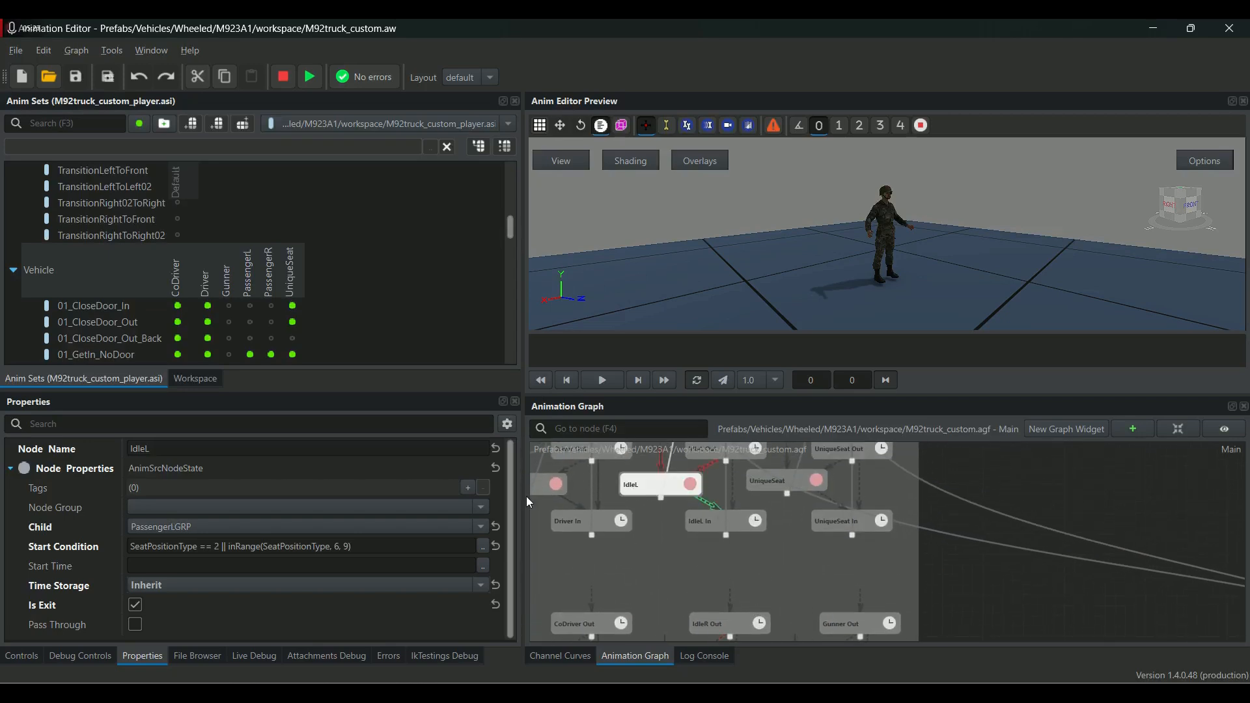
middle_drag(705, 561, 689, 522)
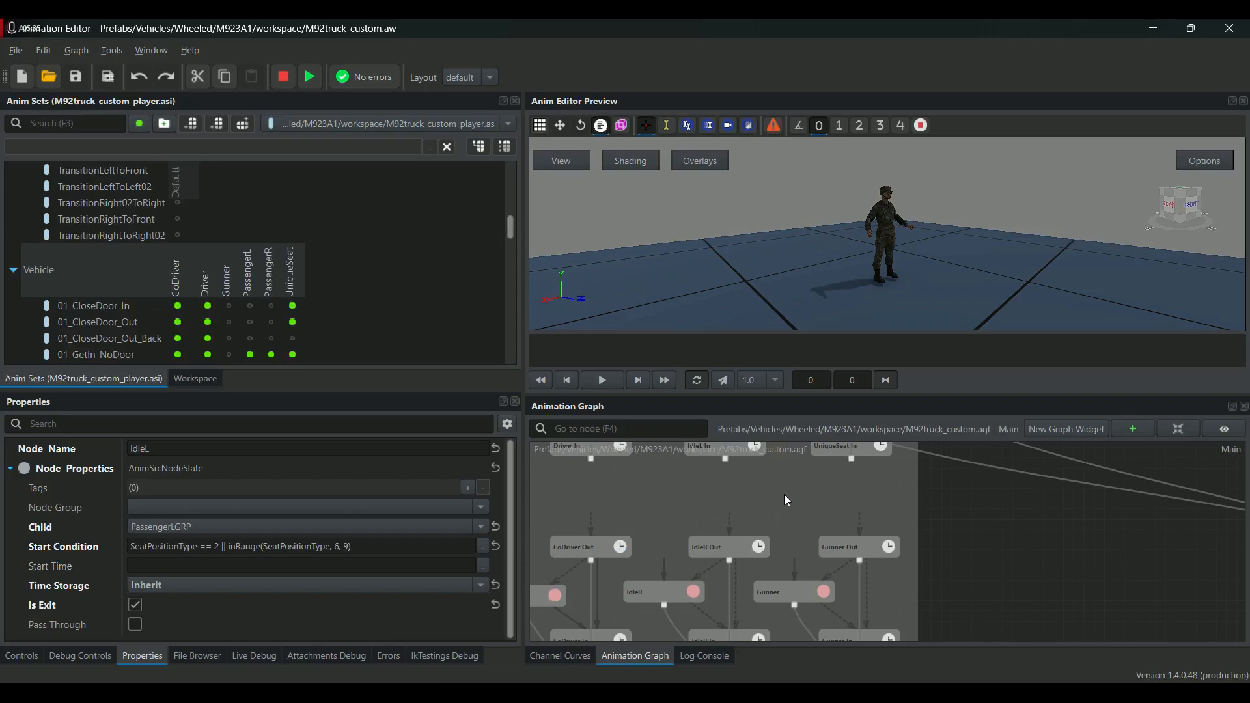
Filter the anim set for "idle" and select the Vehicle group's Idle entry in the PassengerR column.
middle_drag(799, 559, 774, 513)
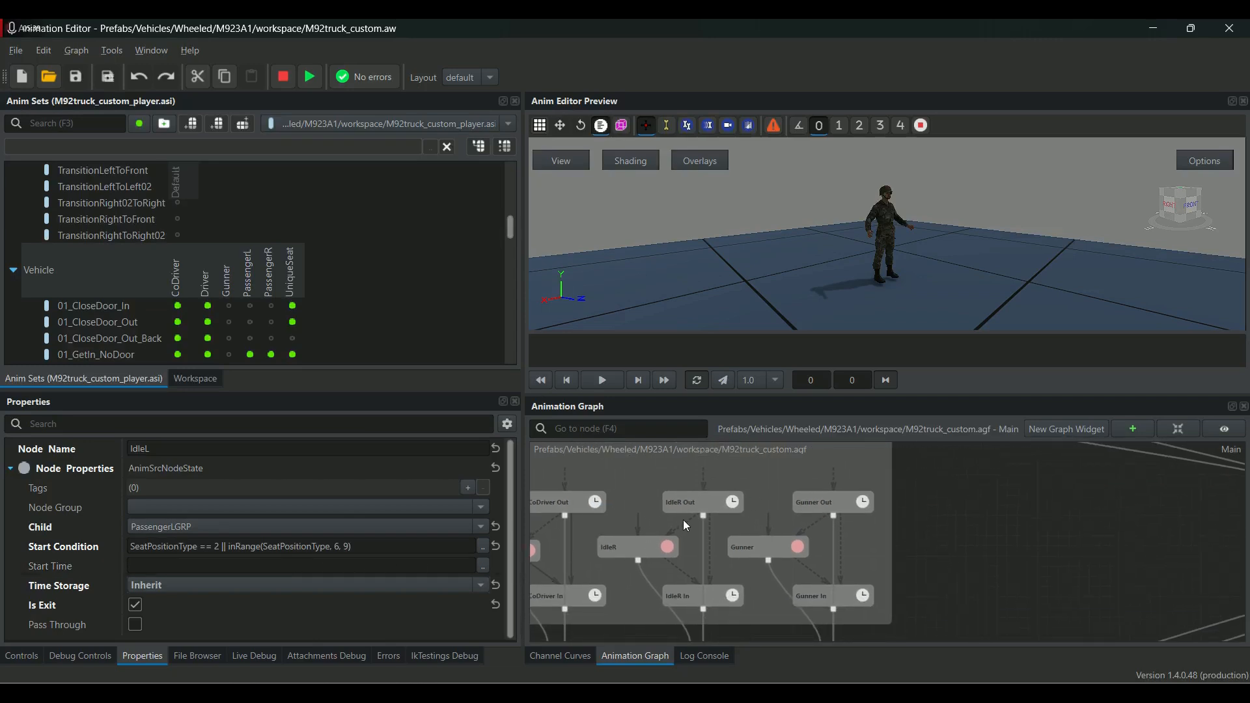
scroll(685, 520, down, 2)
middle_drag(862, 553, 904, 504)
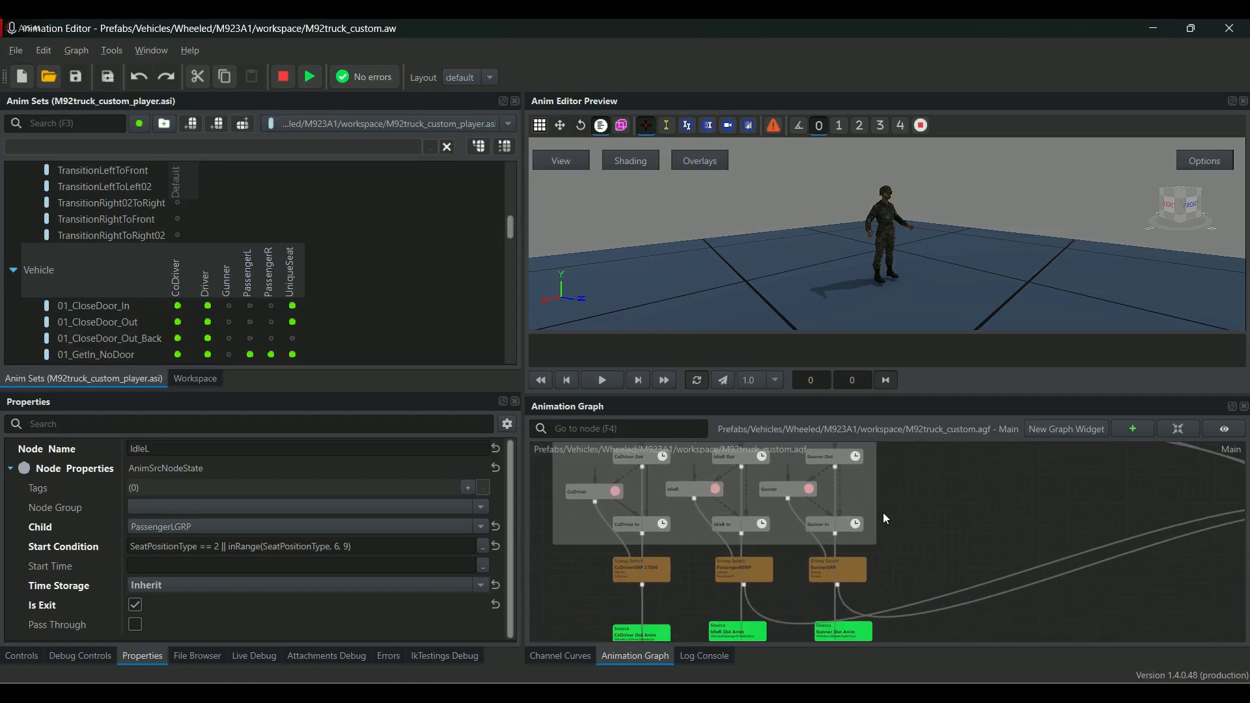
scroll(297, 297, down, 3)
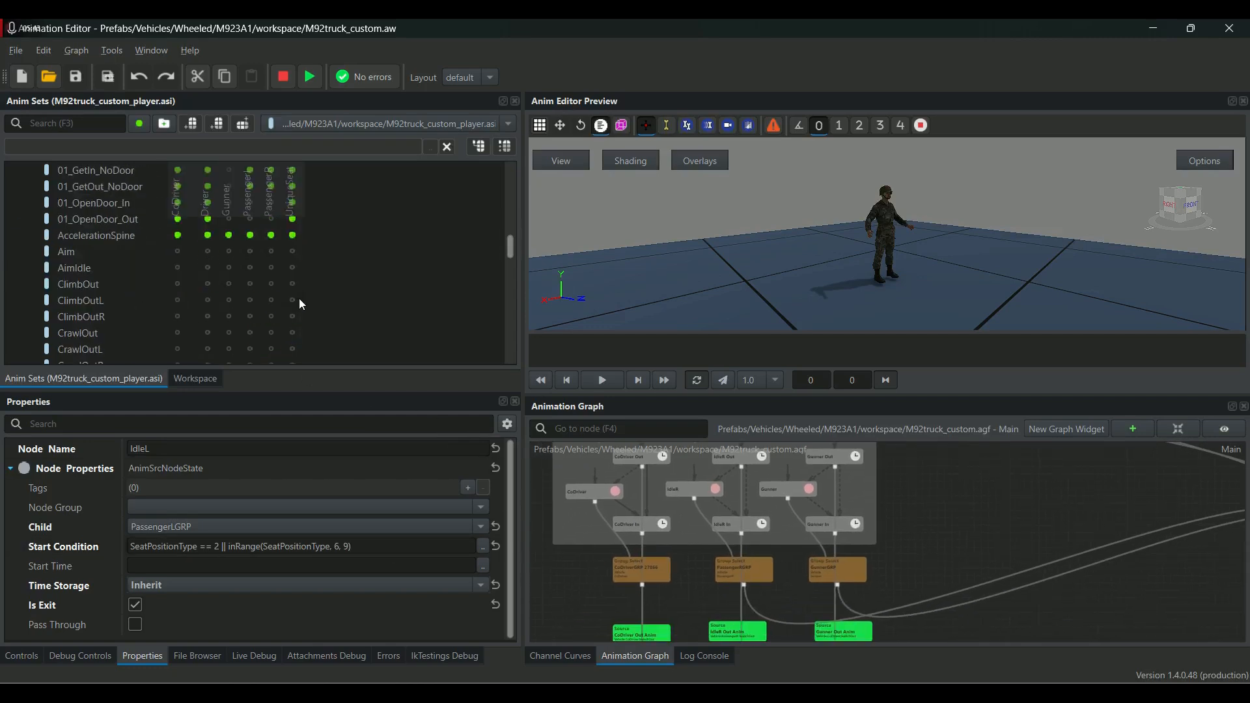
click(89, 126)
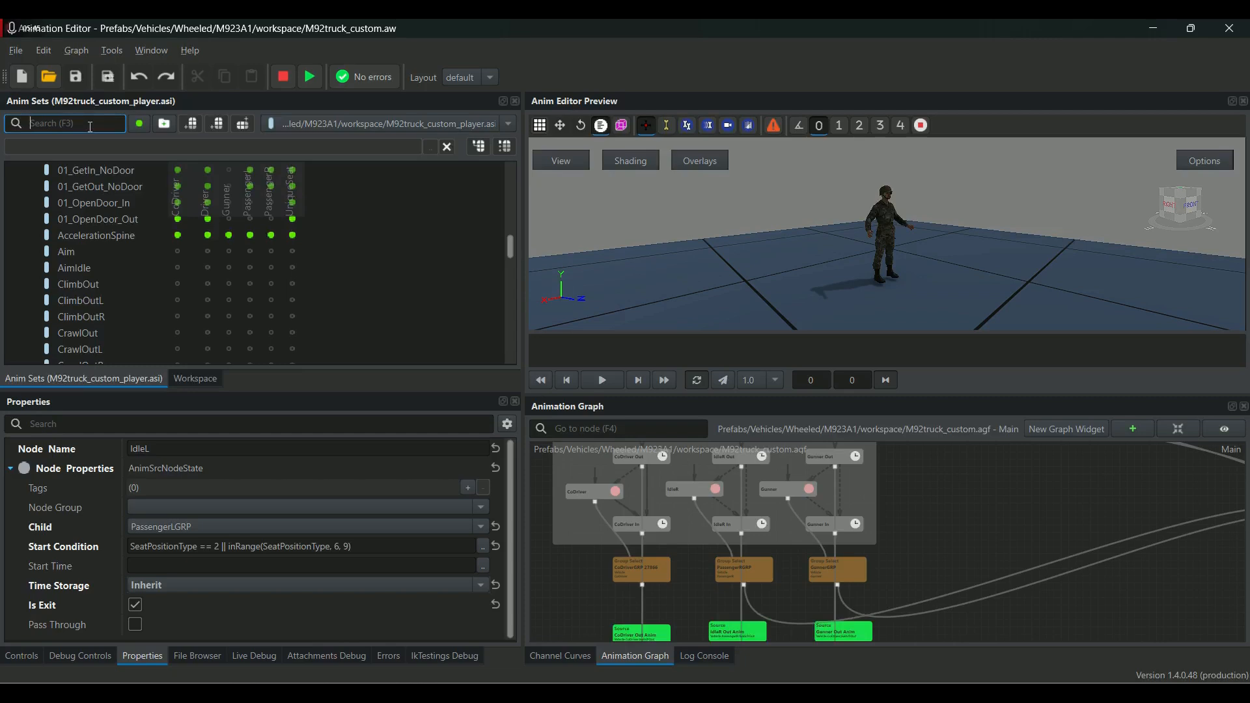
text(idle)
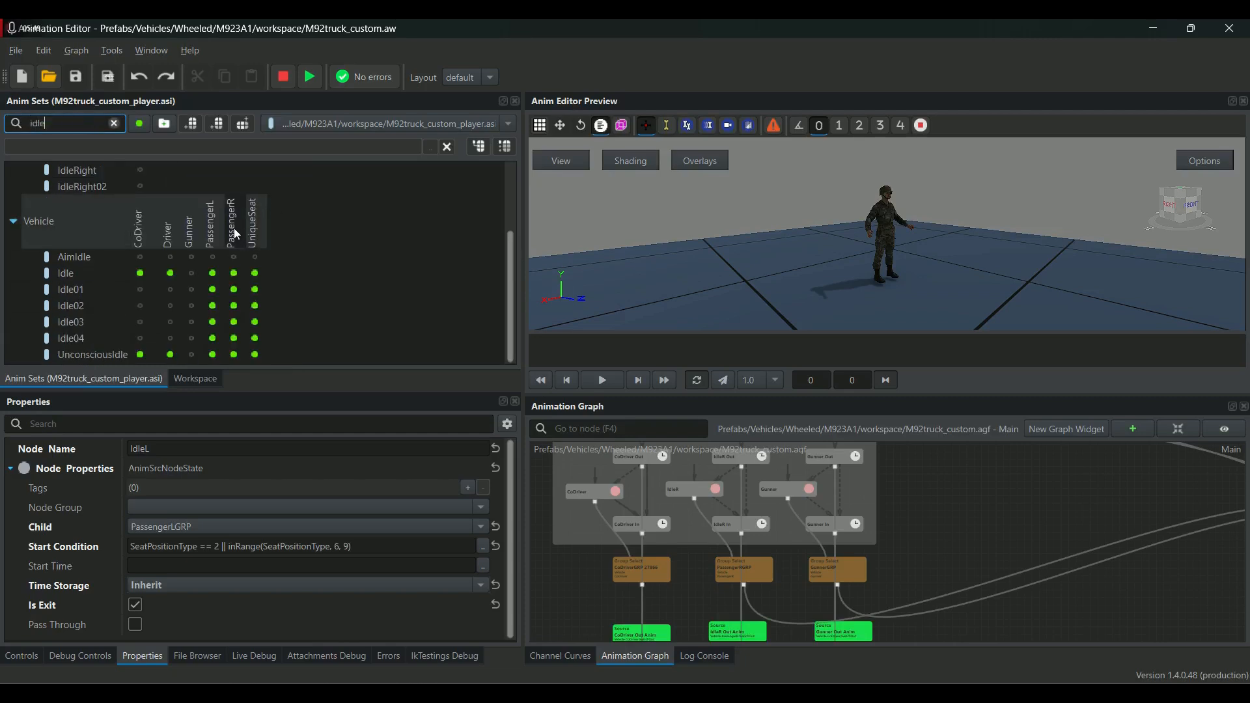
click(237, 274)
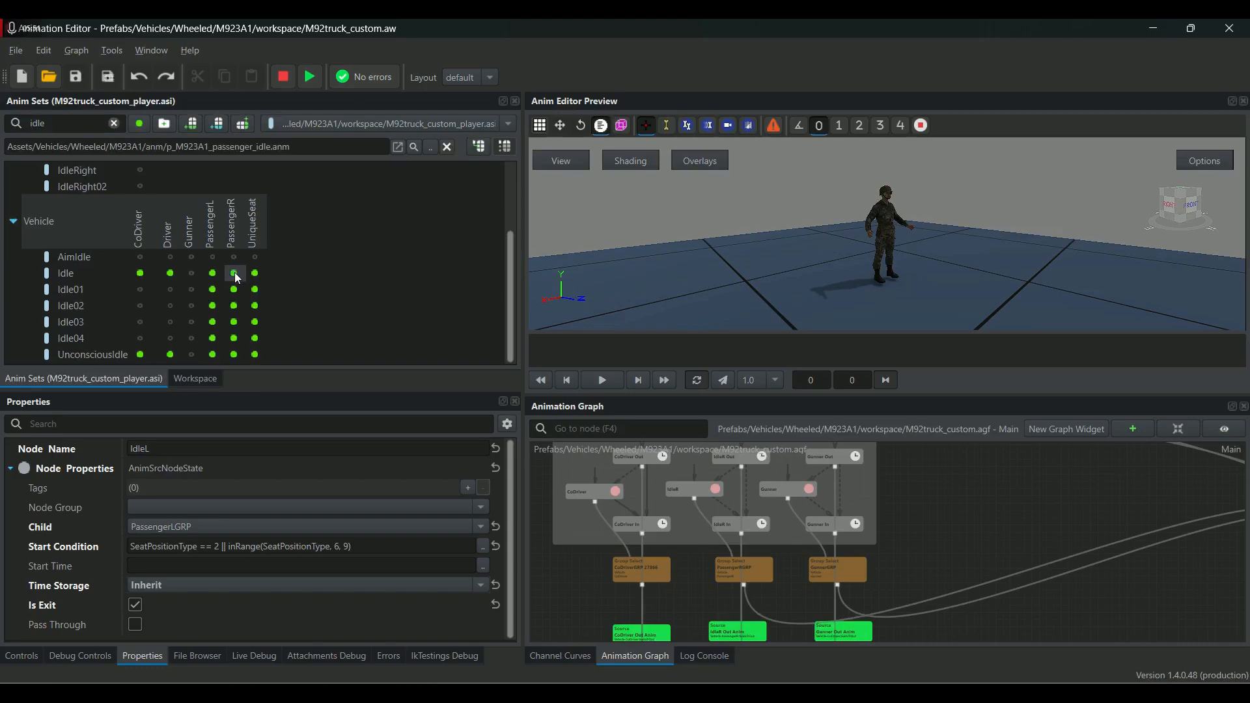
click(431, 146)
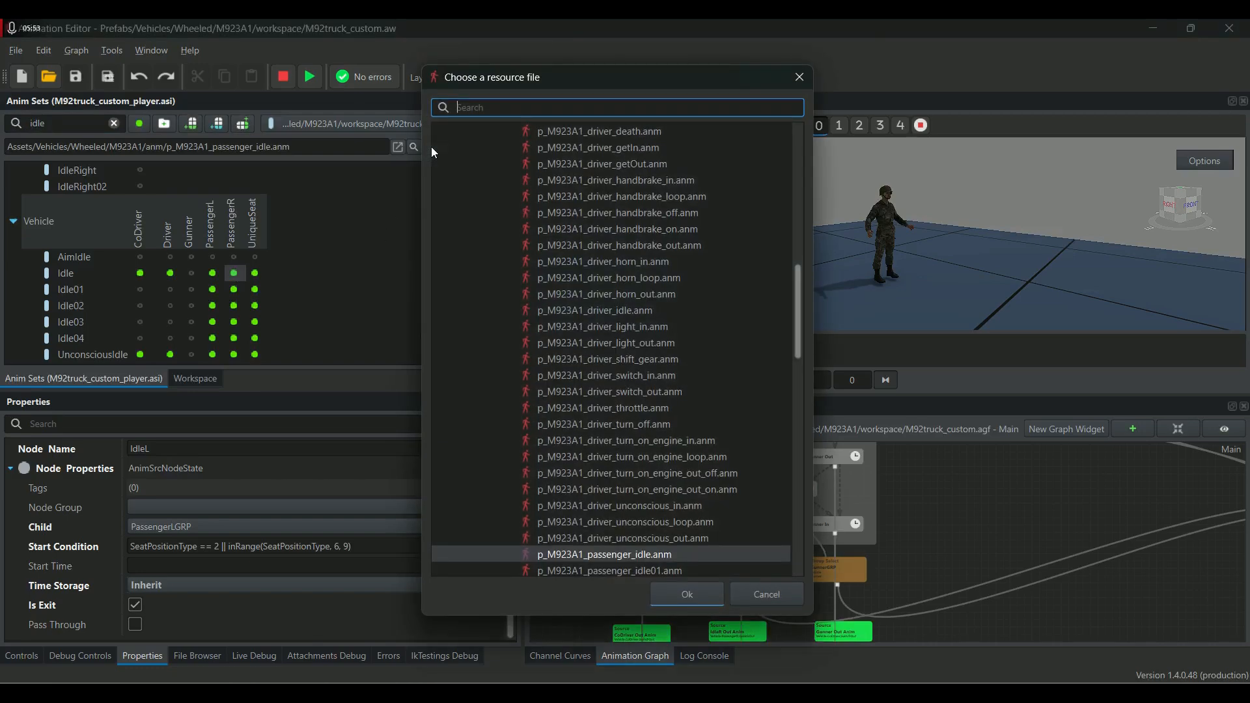
drag(804, 222, 798, 124)
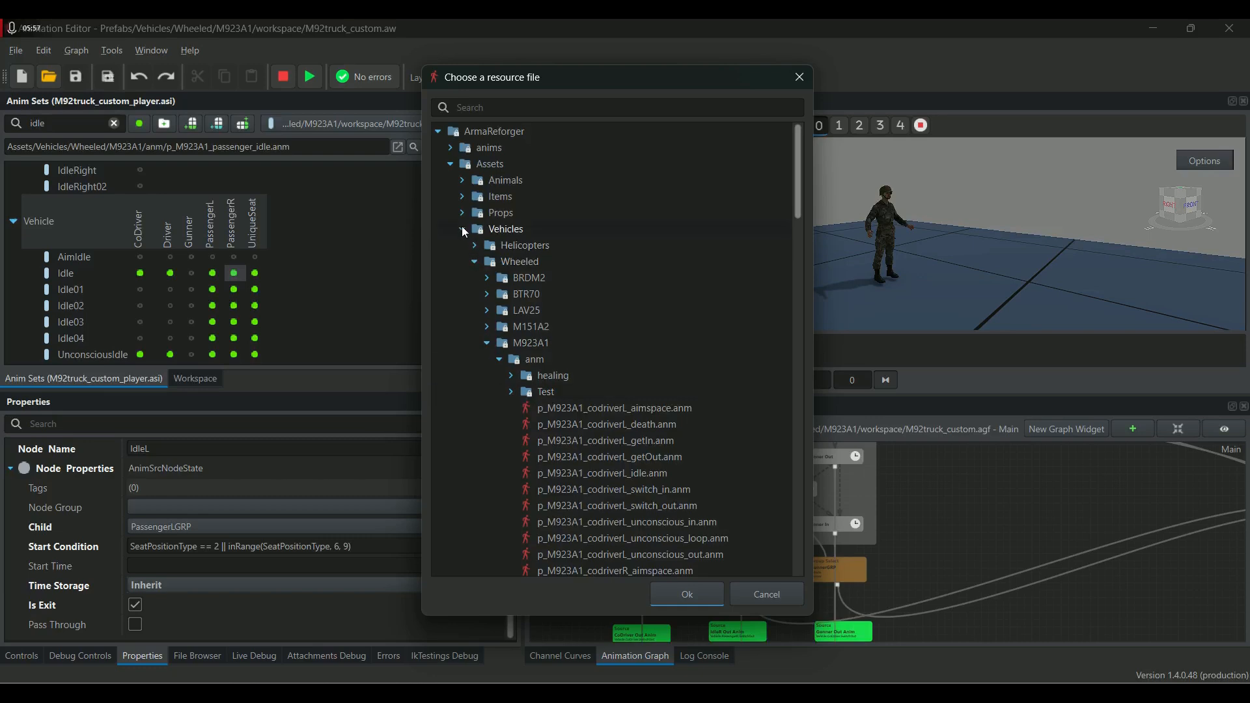
click(451, 147)
click(463, 164)
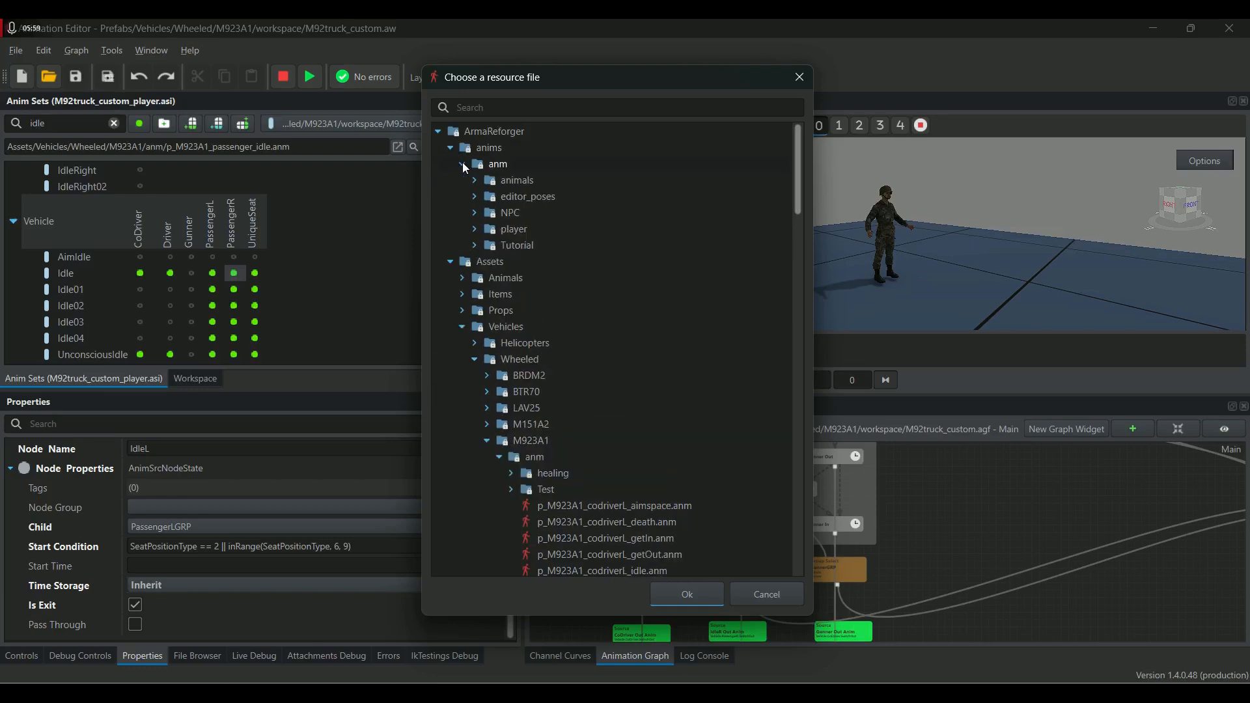
click(475, 230)
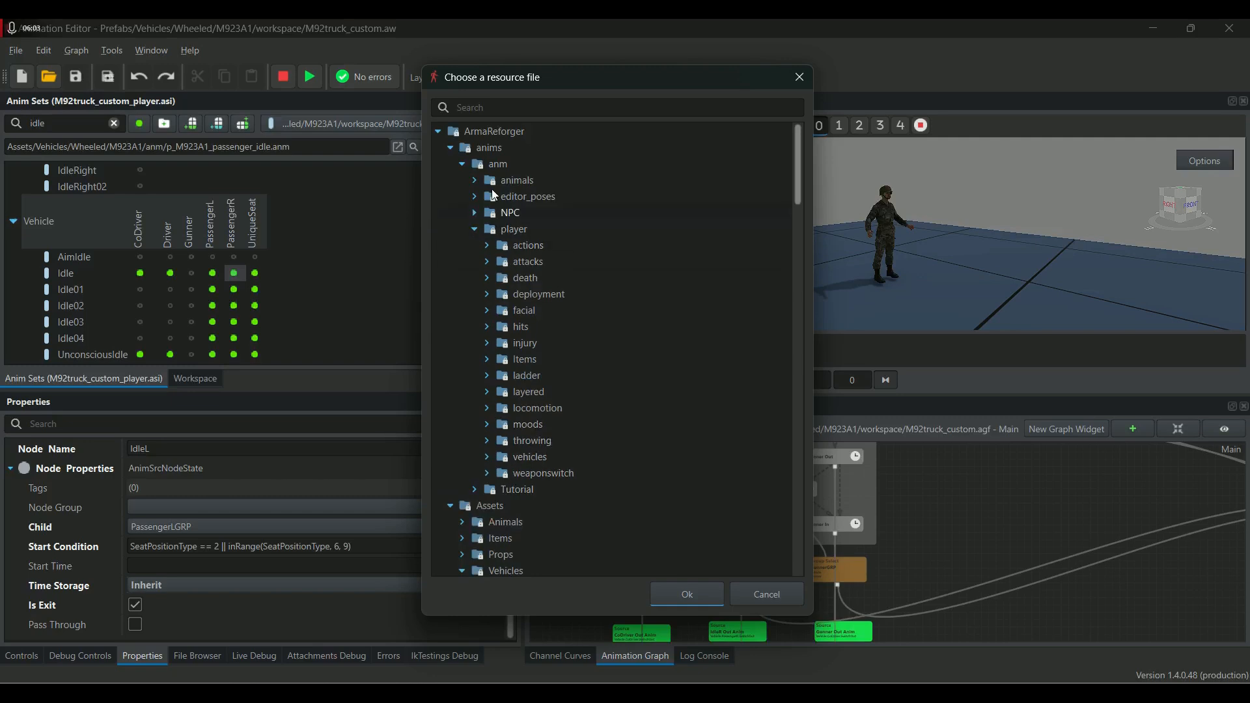
click(474, 228)
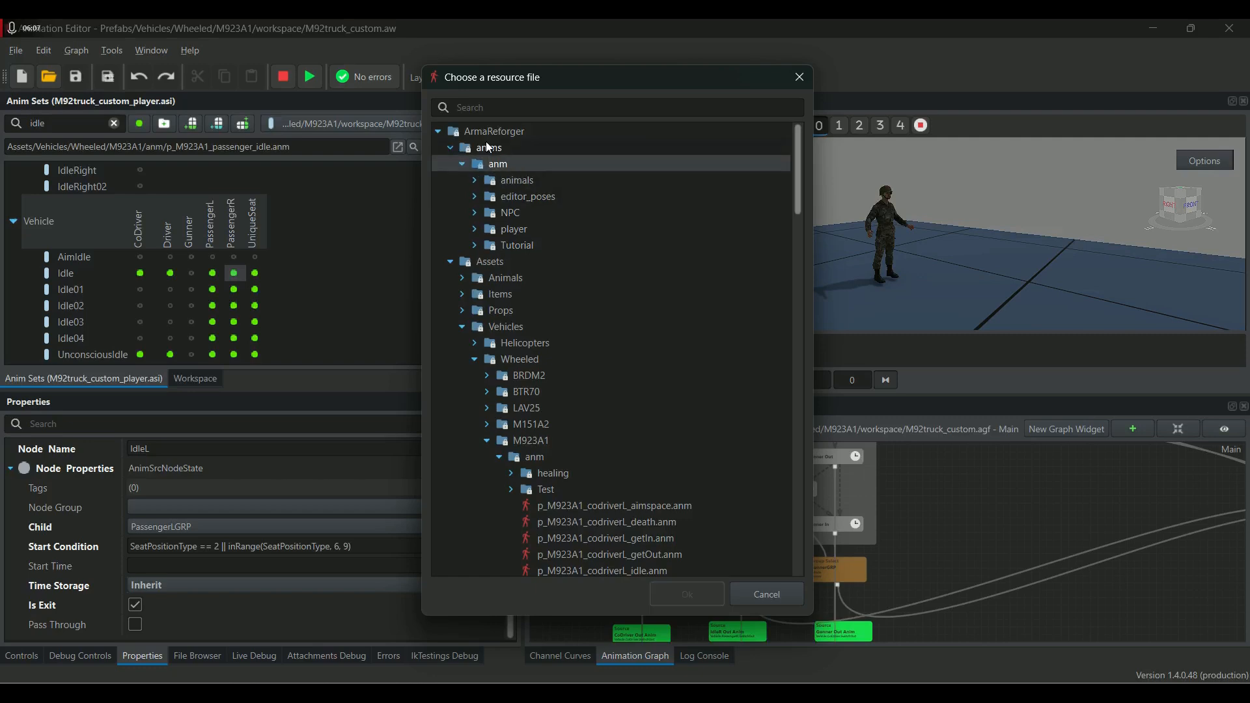
click(463, 165)
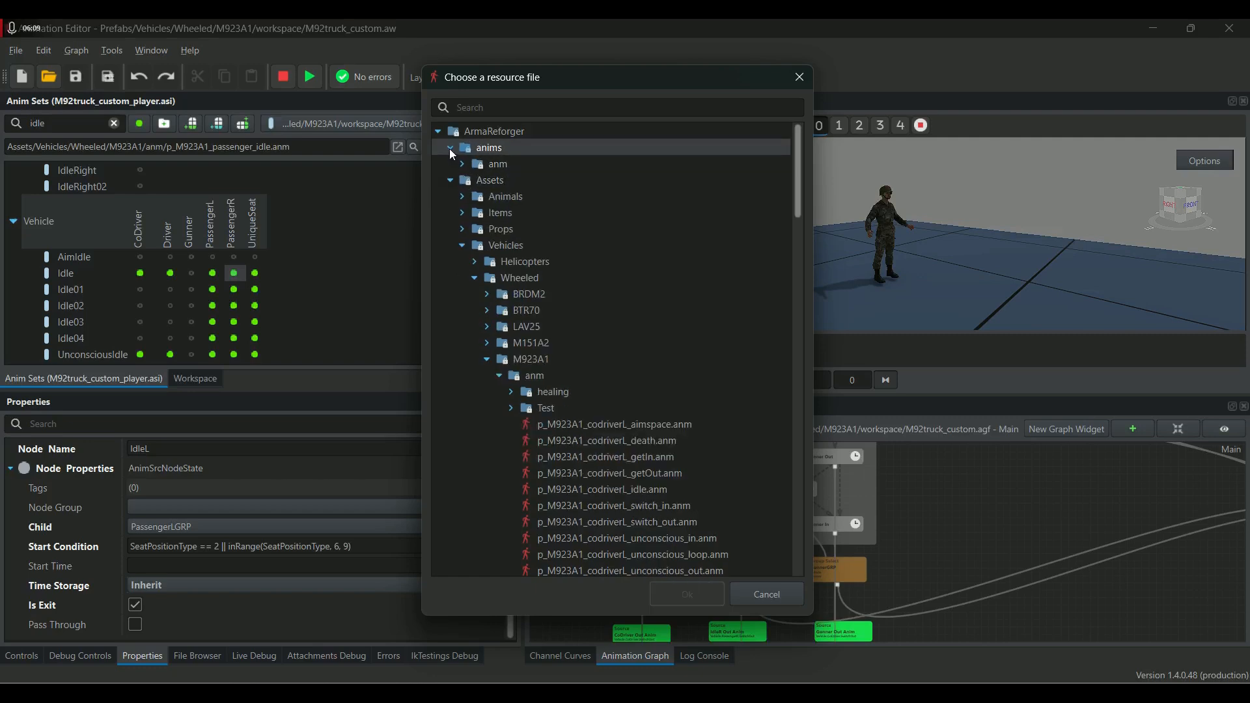
click(451, 149)
click(452, 147)
click(776, 603)
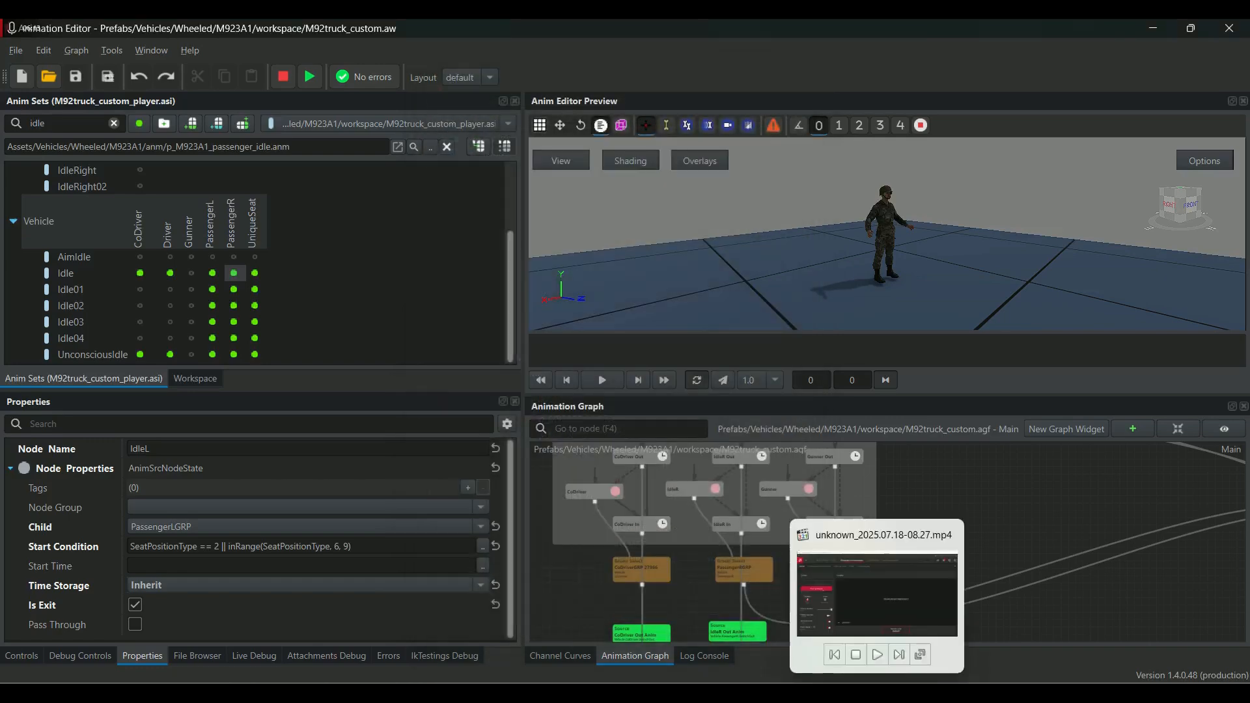
Switch to the player_main.aw workspace and copy the resource GUID of the prone BodyRight death animation, p_unarmed_pne_ras_death01_F.anm.
mouse_move(918, 690)
click(958, 571)
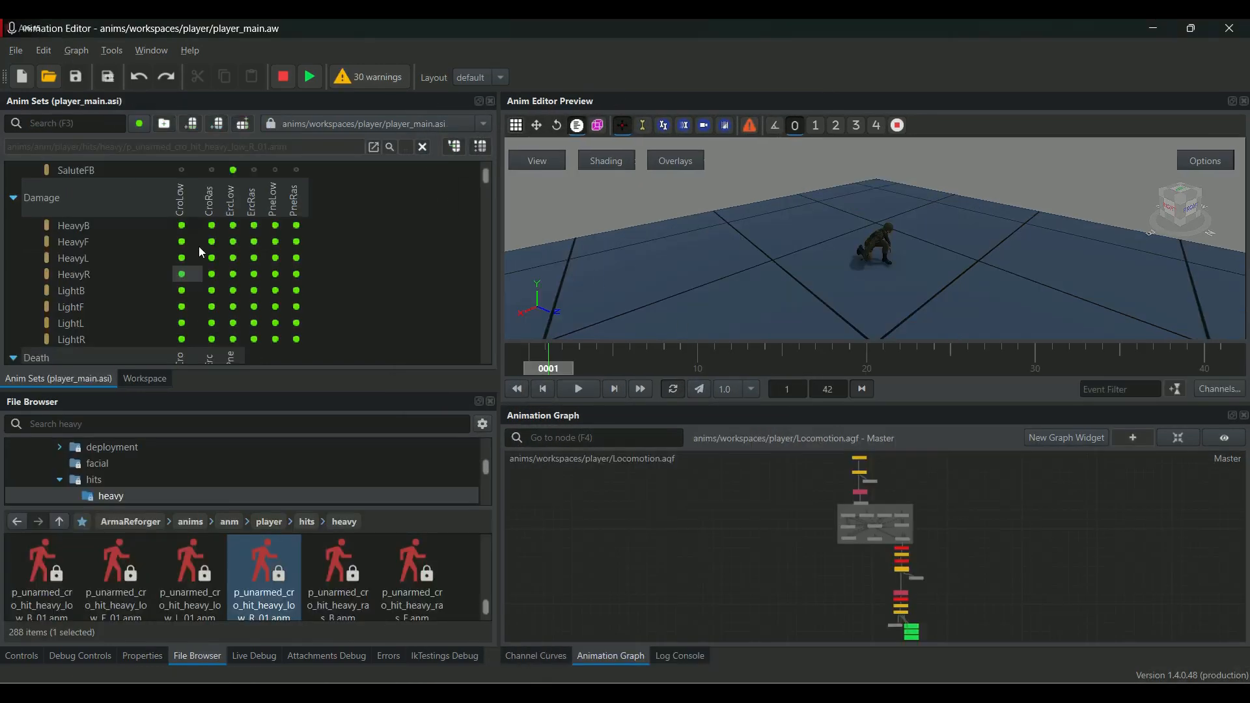
scroll(255, 299, down, 5)
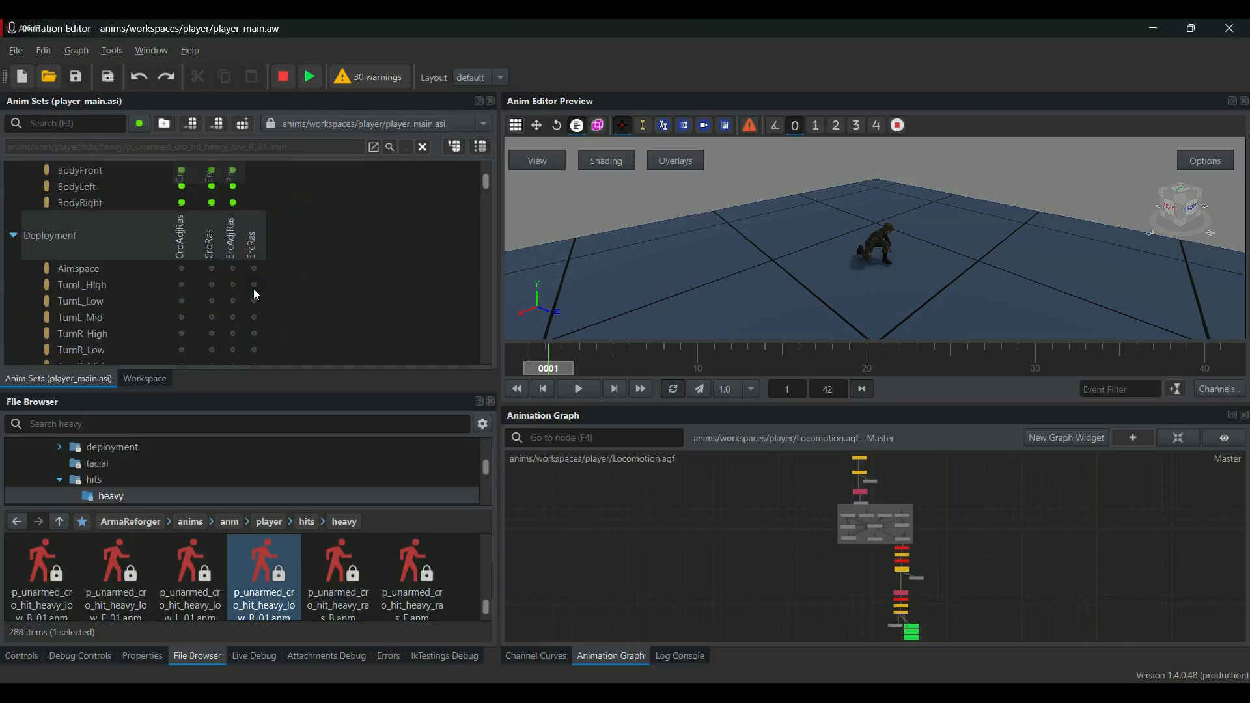
click(233, 198)
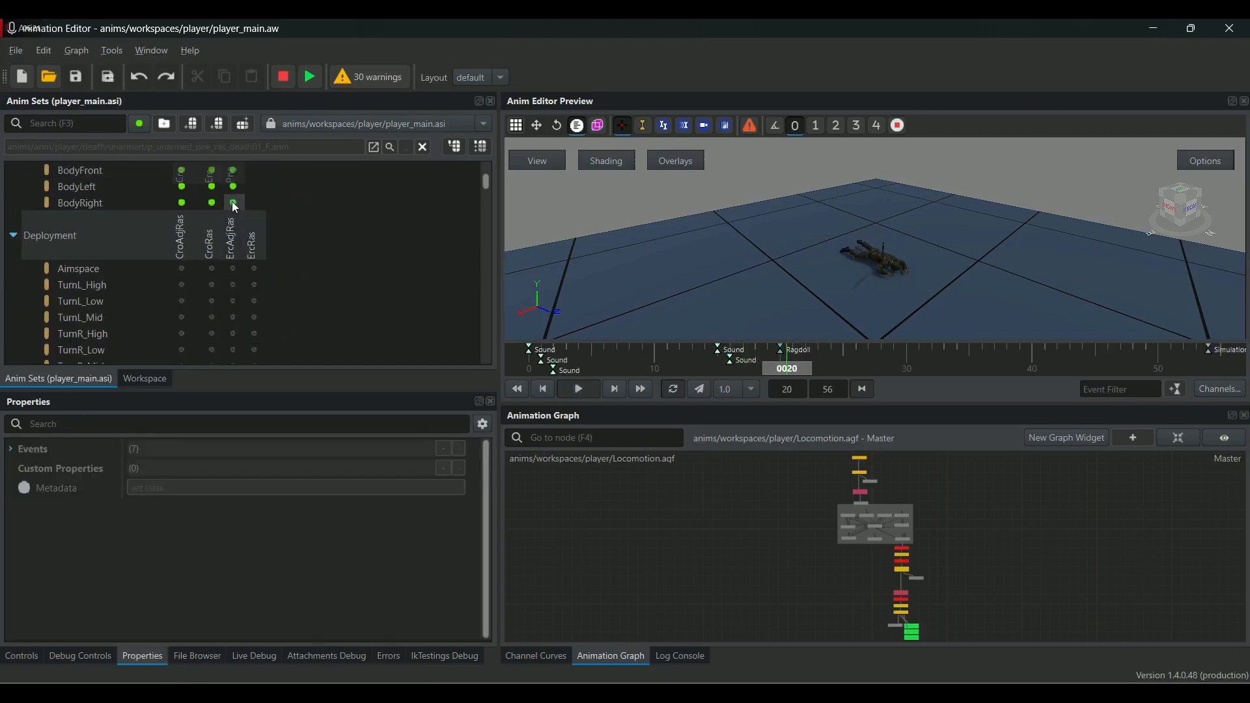
right_click(233, 203)
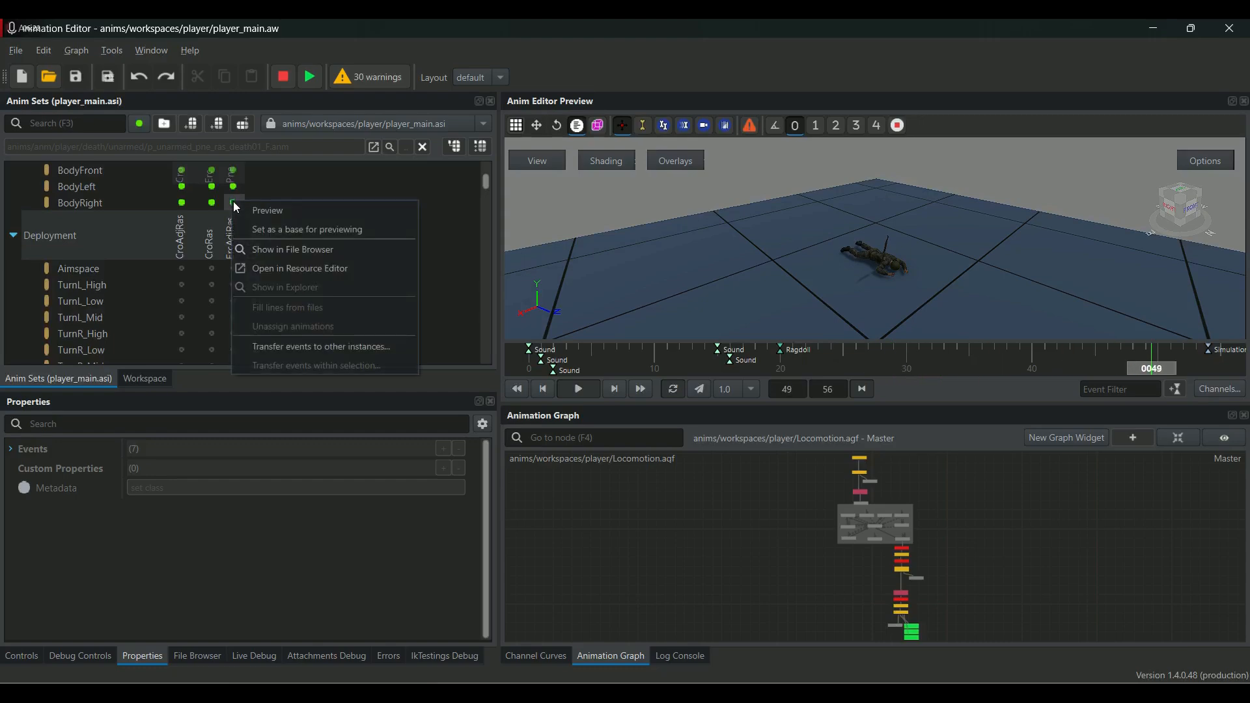
click(293, 249)
right_click(326, 555)
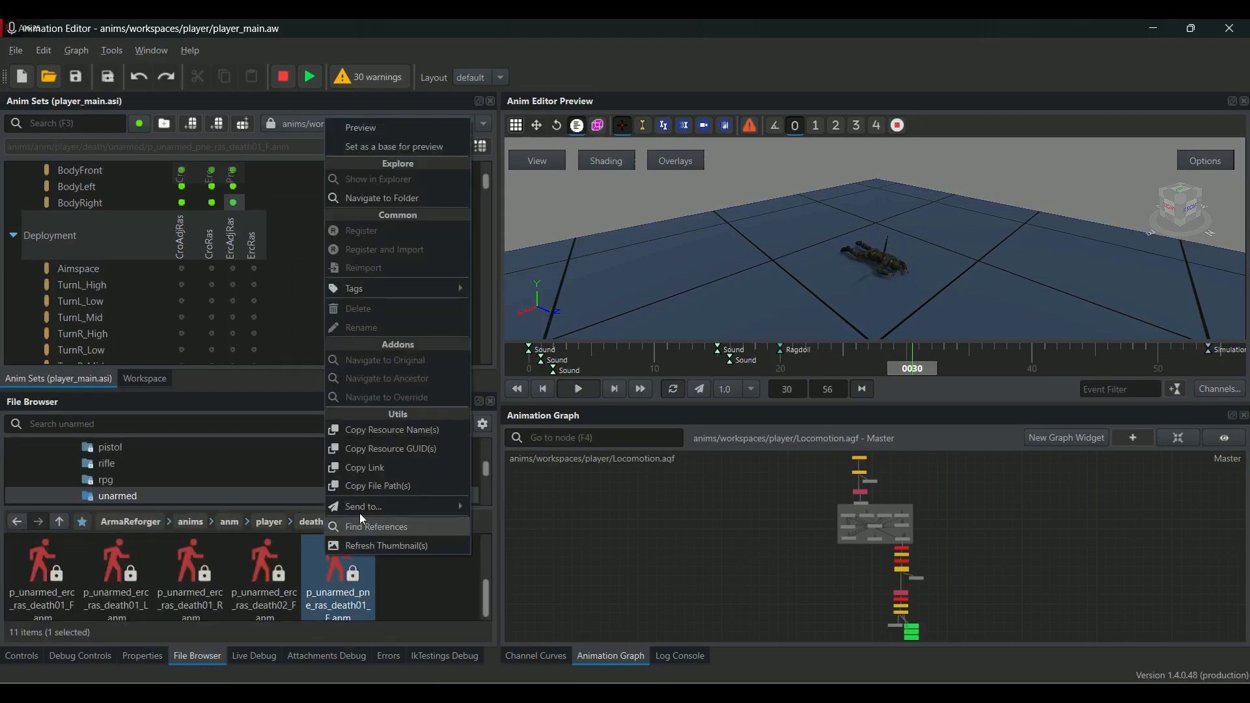
click(405, 443)
Back in M92truck_custom.aw, assign p_unarmed_pne_ras_death01_F.anm to the PassengerR Idle entry via the copied GUID, save, and preview it.
mouse_move(944, 690)
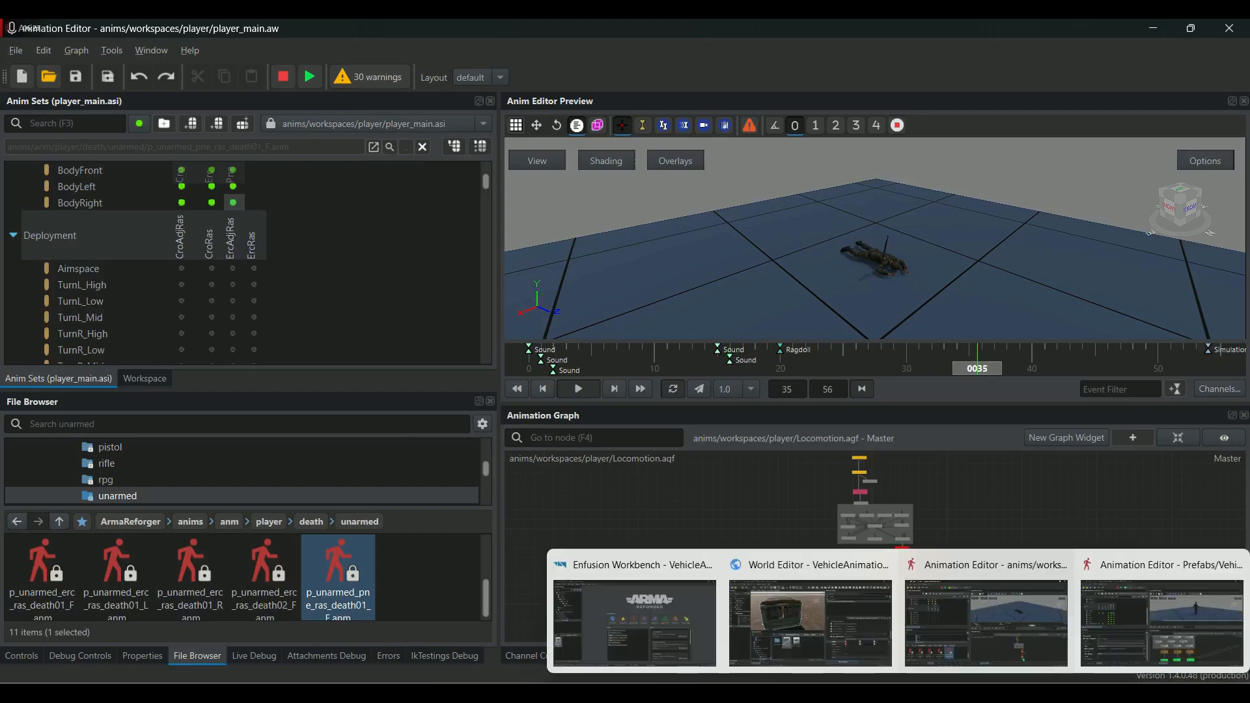
click(1122, 567)
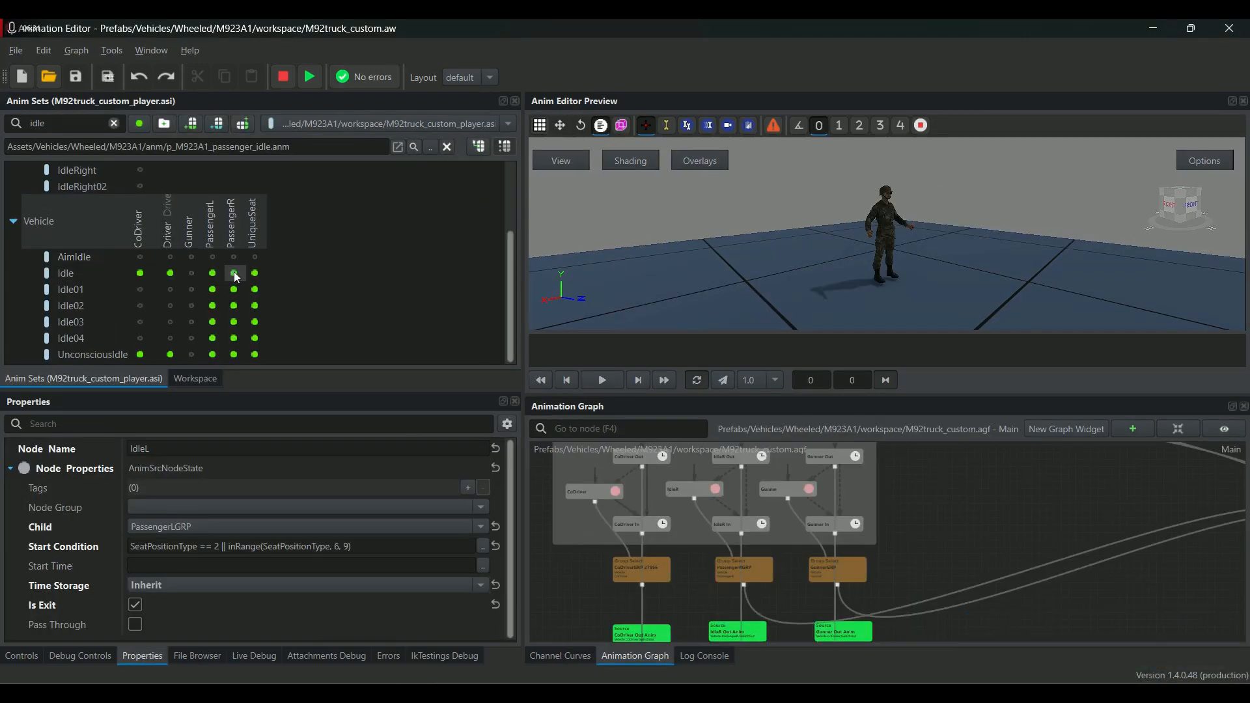
click(430, 146)
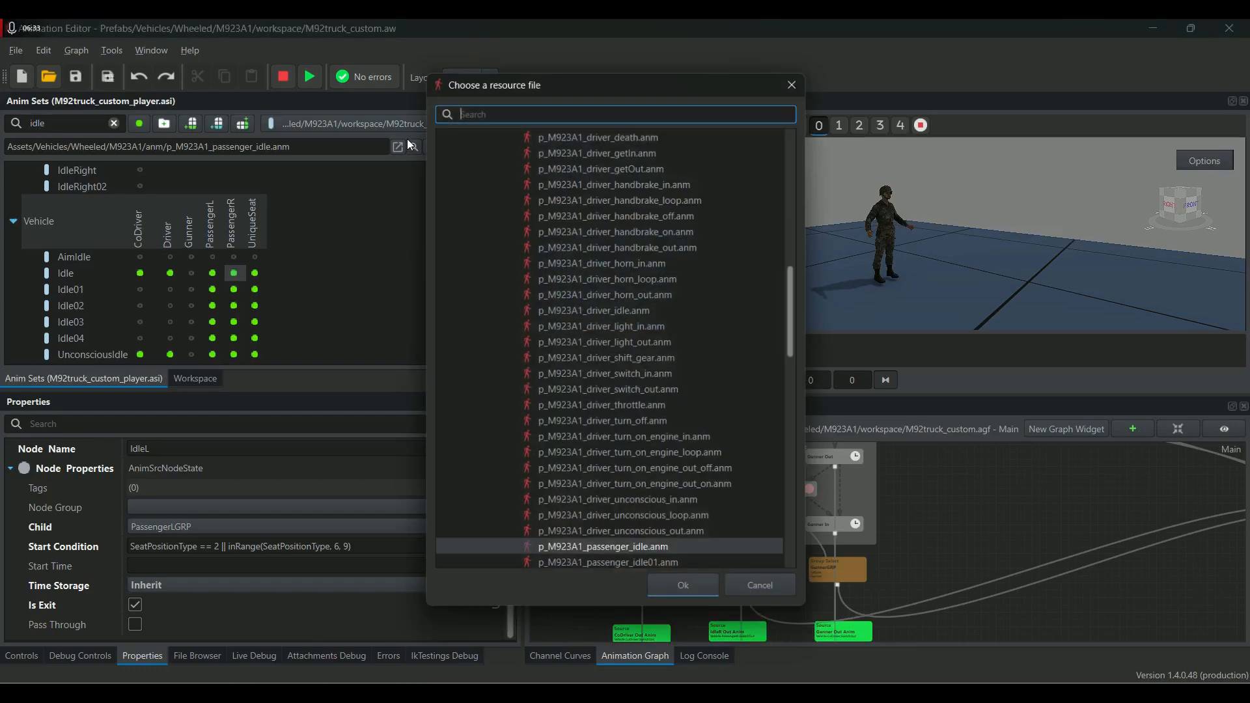
right_click(535, 112)
click(581, 189)
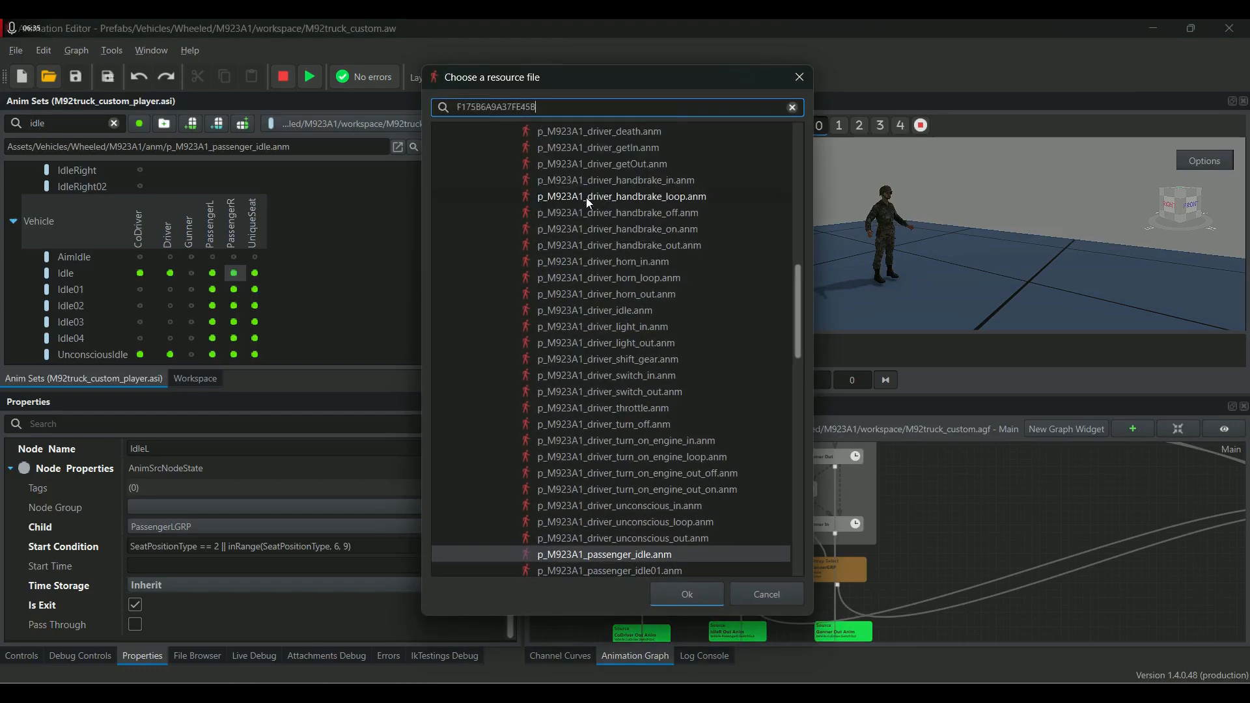
click(691, 599)
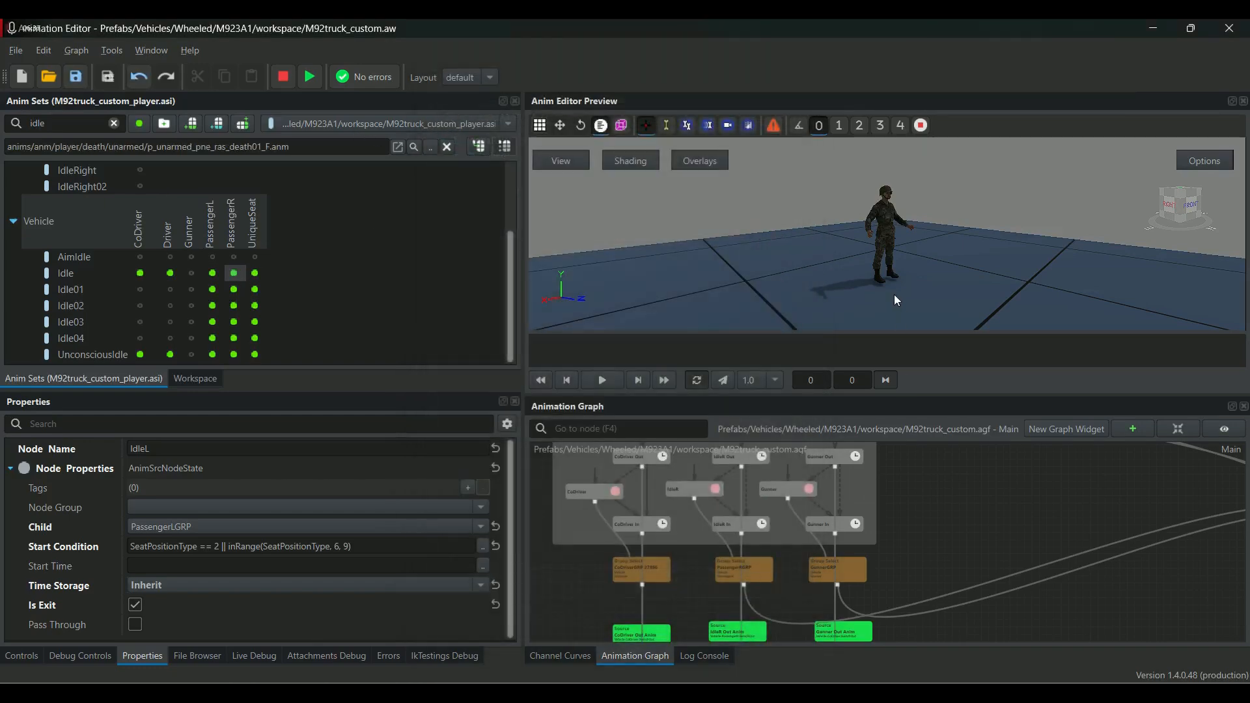
click(76, 76)
click(238, 277)
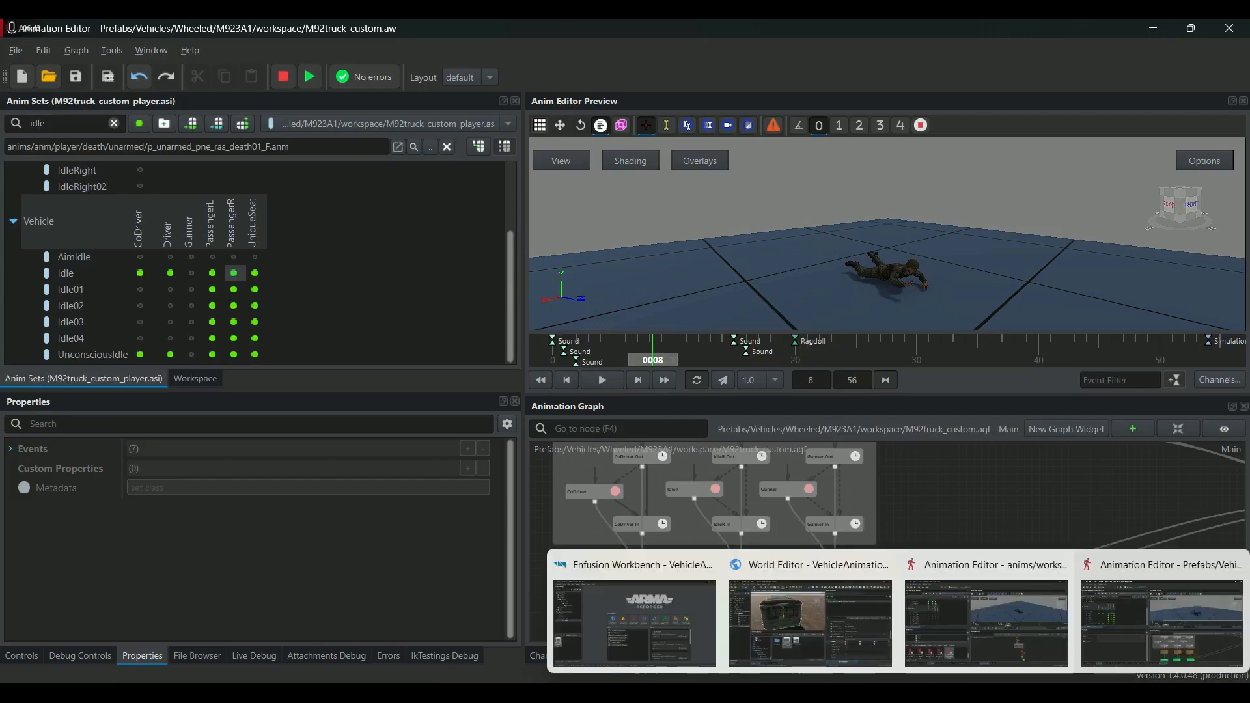
Switch to the World Editor and show the VehicleAnimationComponent of the M923A1 cargo by filtering its components for "anima".
click(981, 571)
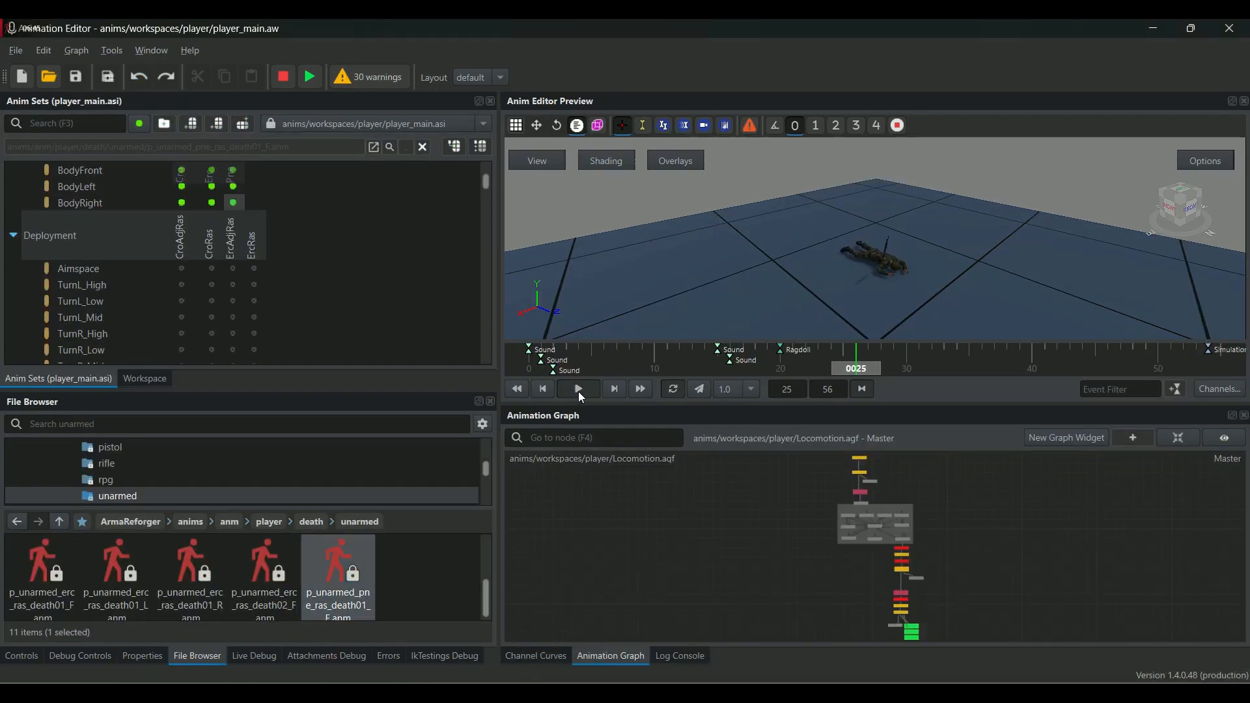
mouse_move(877, 693)
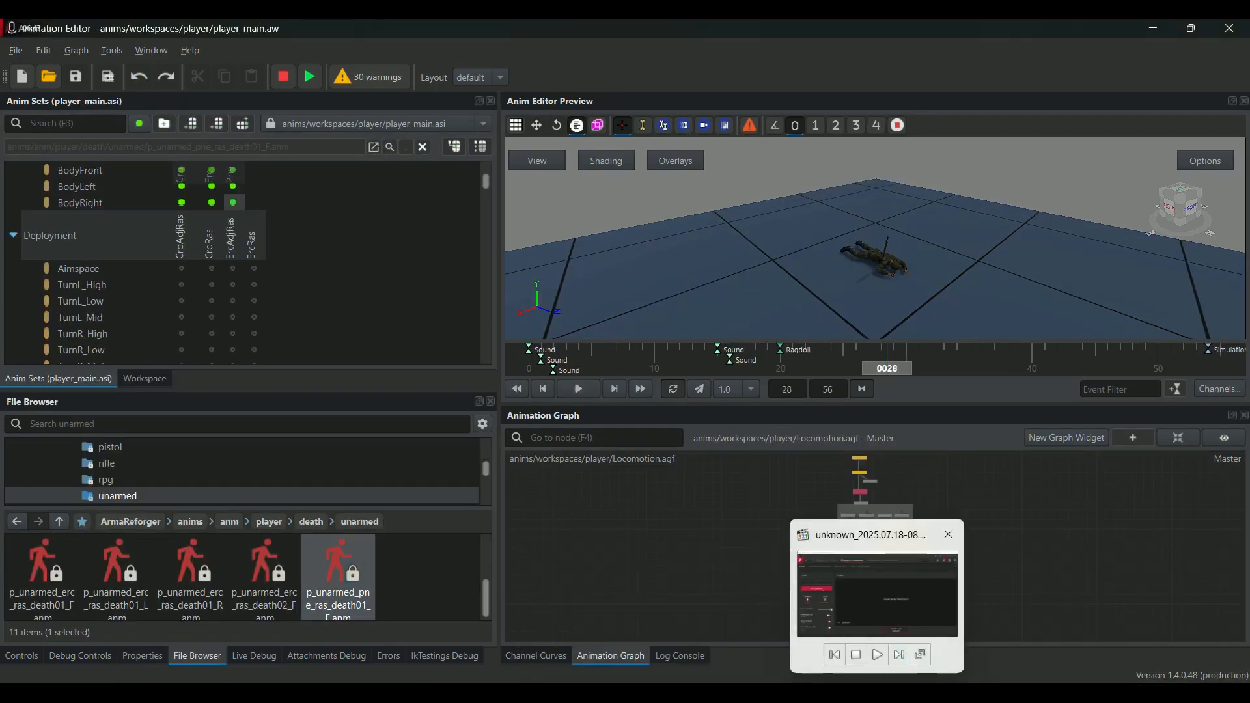
click(812, 586)
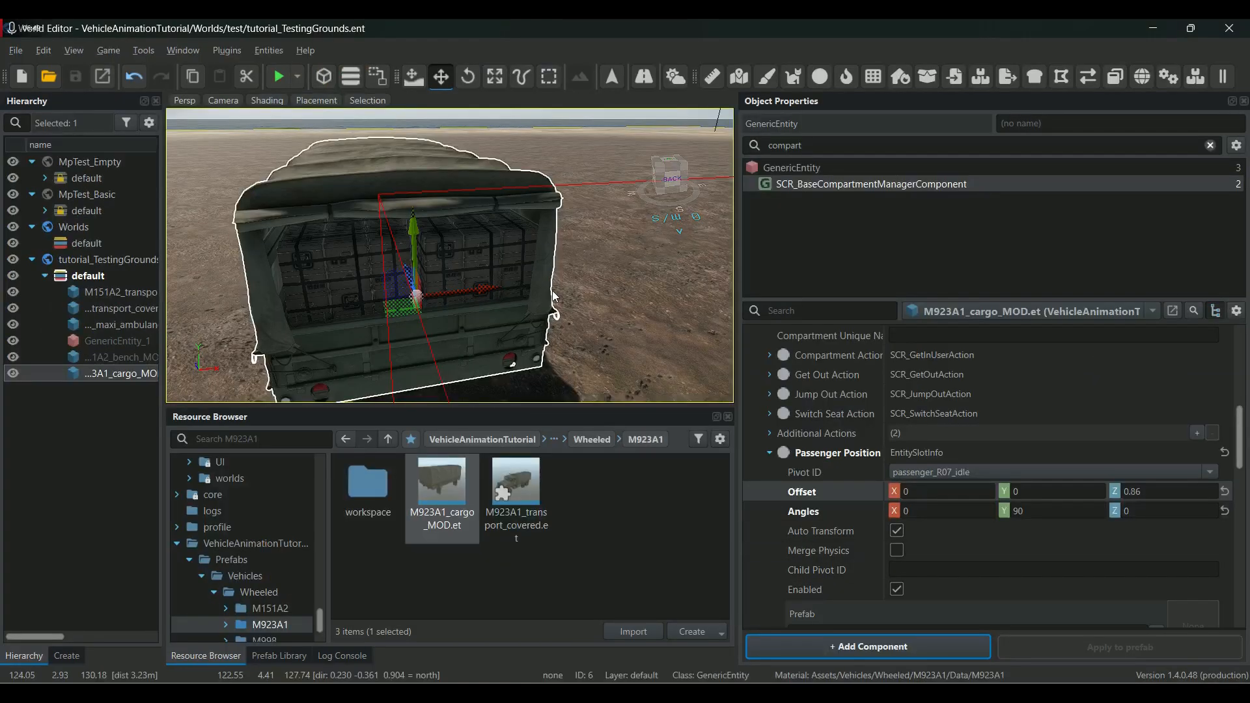
scroll(552, 287, down, 5)
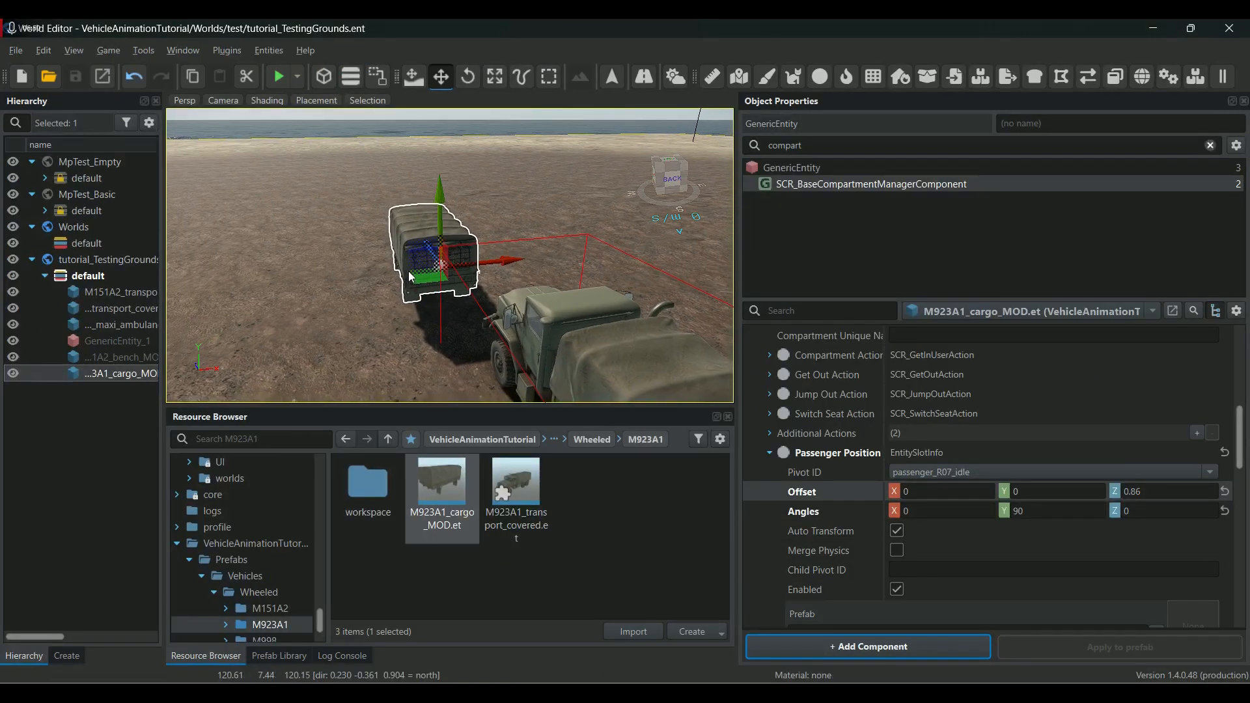
right_drag(409, 277, 491, 299)
middle_drag(351, 254, 434, 270)
click(385, 251)
double_click(847, 144)
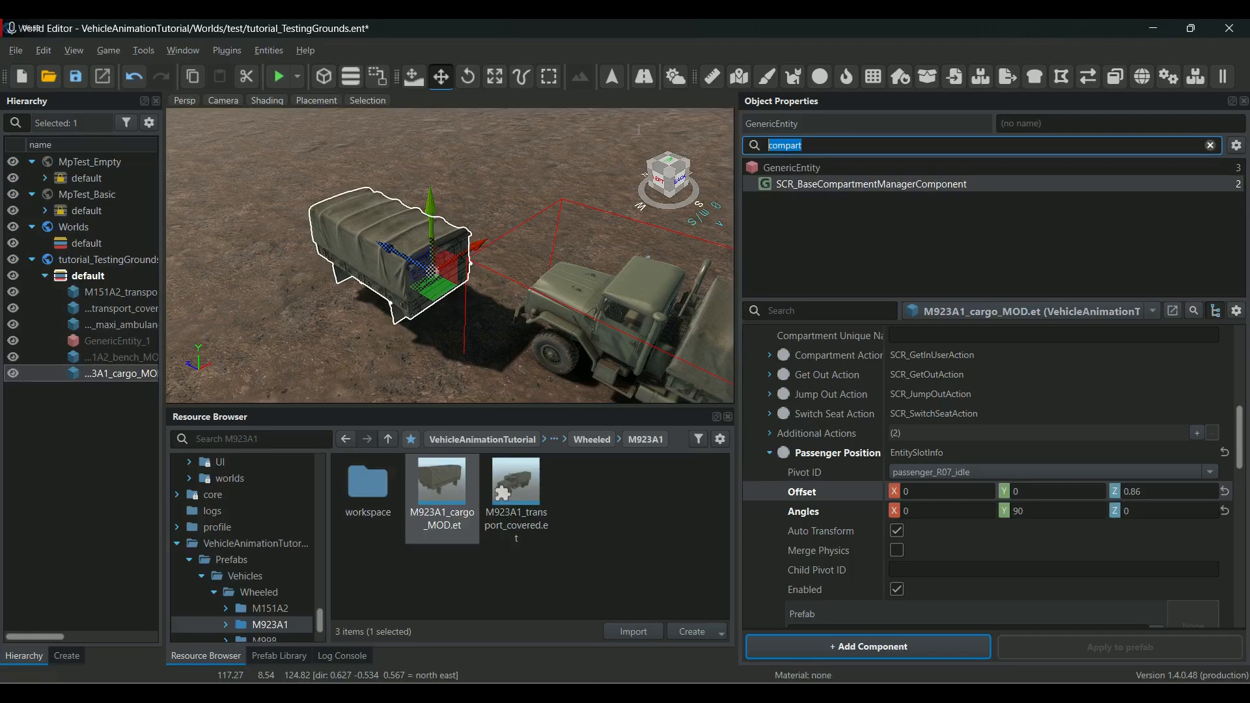
text(anima)
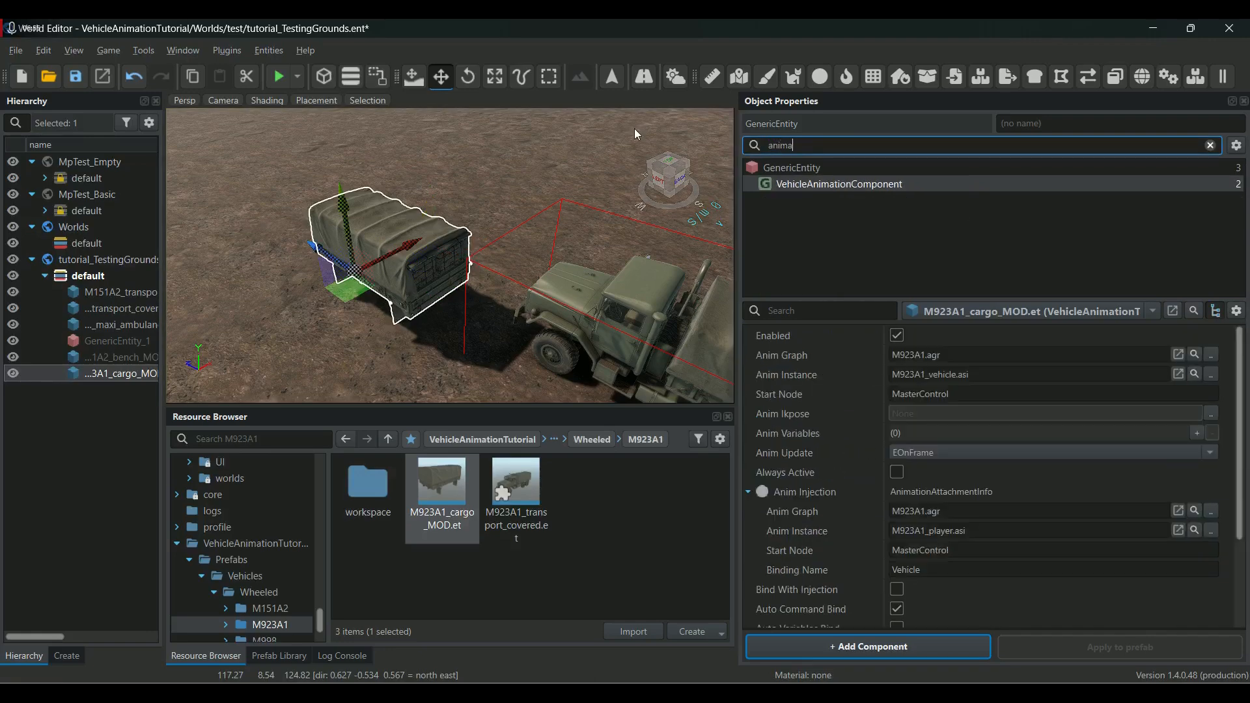
click(811, 182)
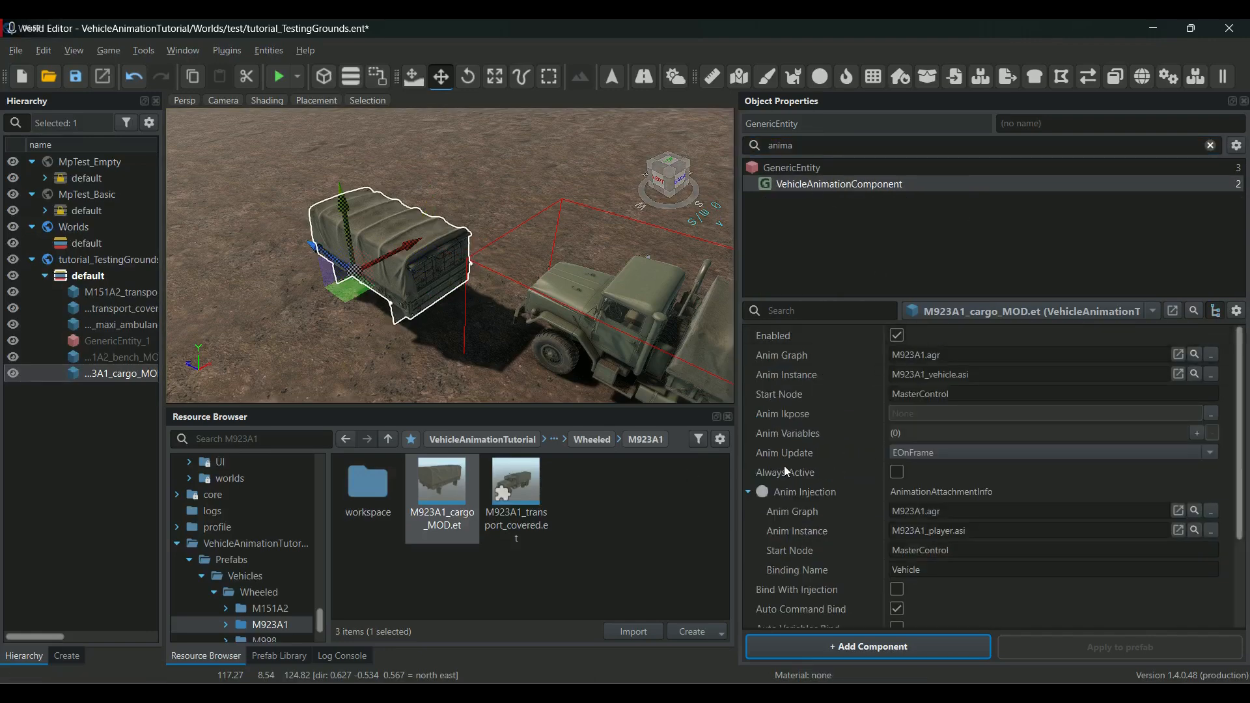
Select the M151A2 transport and locate its anim graph file M151Jeep_custom.agr in the project resources.
right_drag(586, 299, 431, 249)
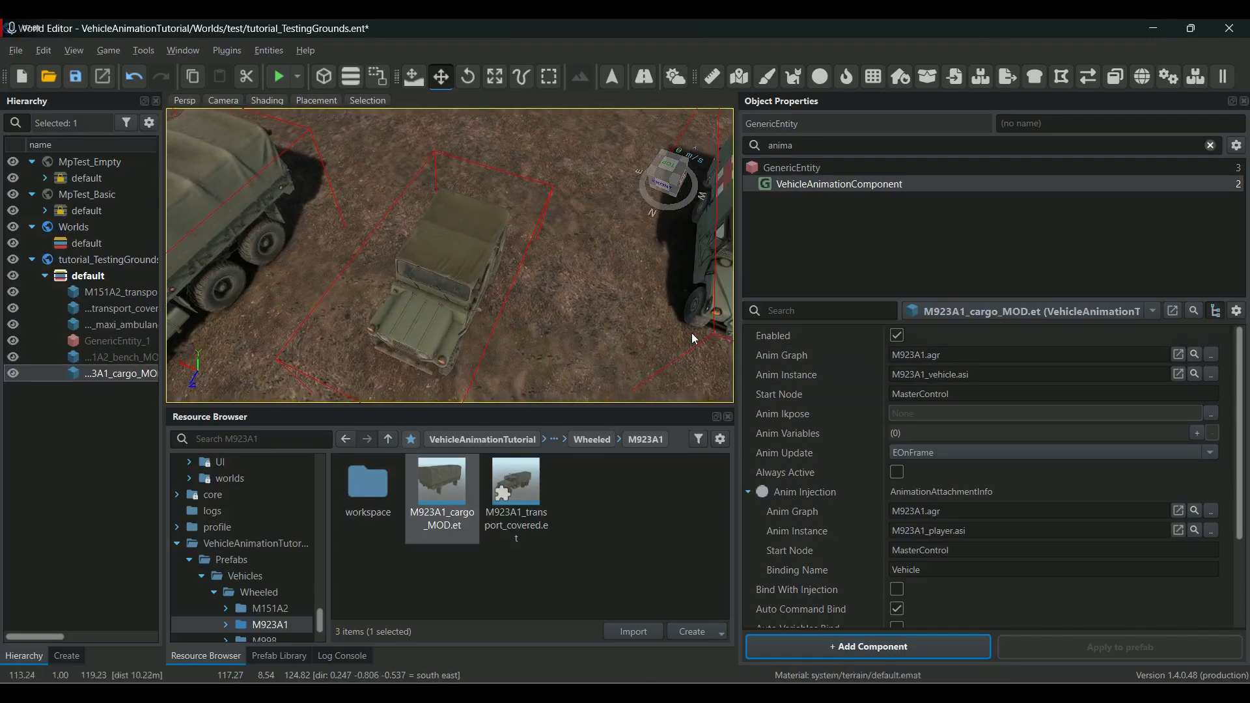
click(431, 249)
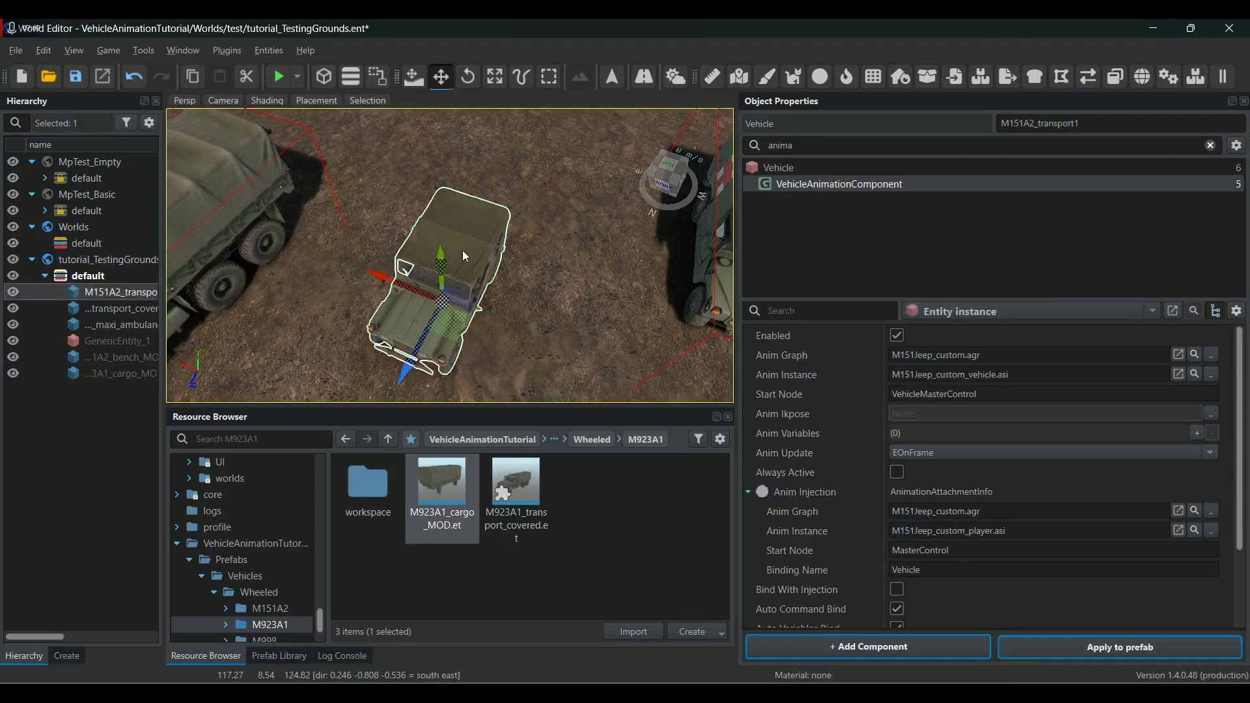
click(1194, 355)
Select the M923A1 cargo bed in the world and target its M923A1_cargo_MOD.et prefab for editing the VehicleAnimationComponent.
right_drag(391, 262, 414, 261)
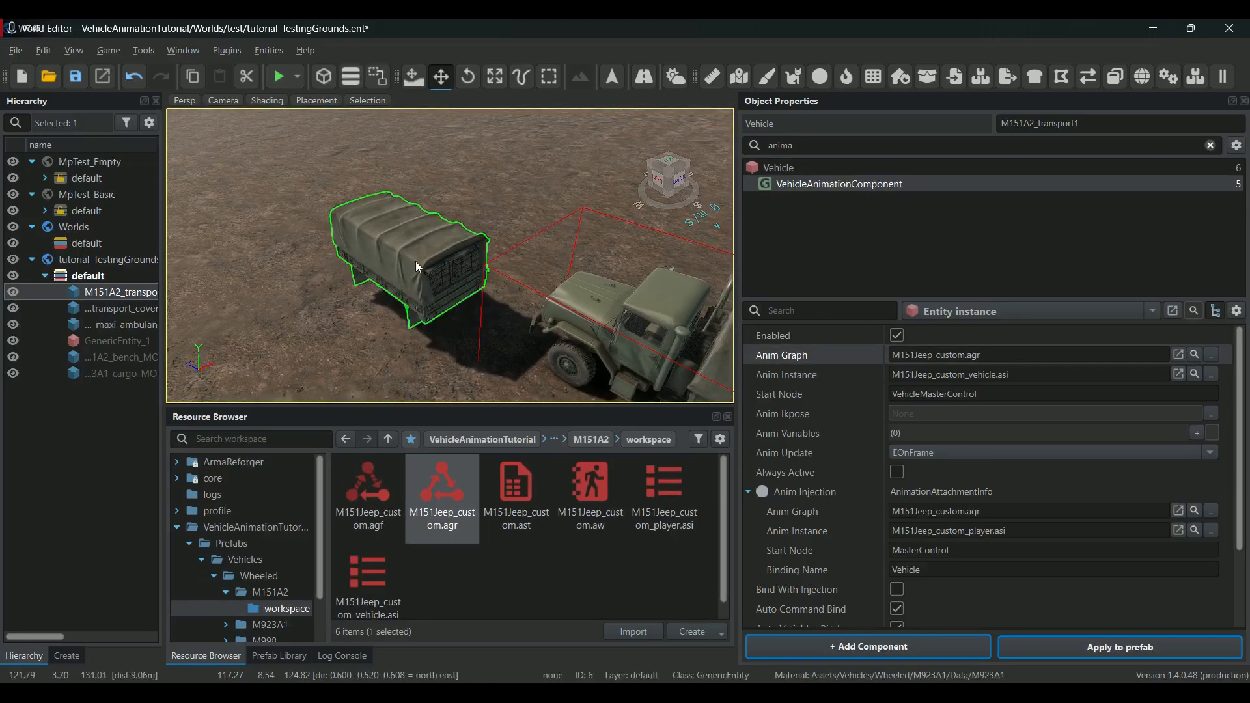
click(417, 261)
click(1164, 316)
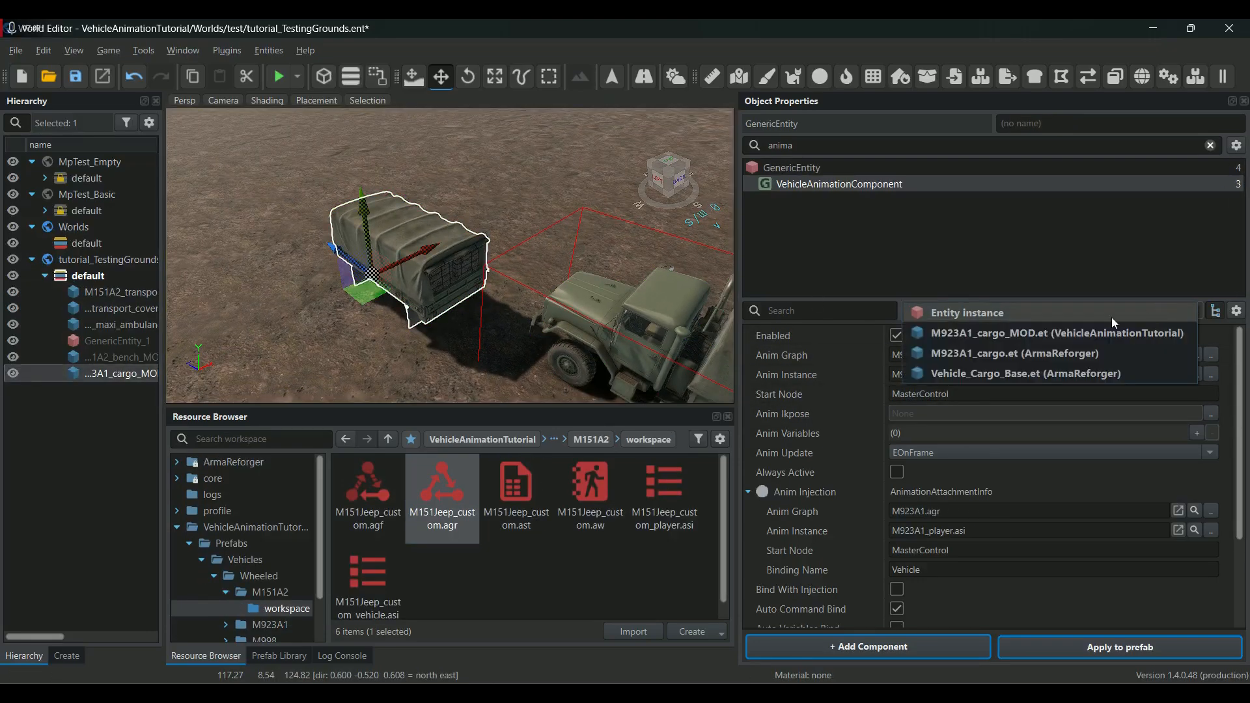
click(924, 333)
Show the M923A1 workspace folder of the VehicleAnimationTutorial project resources.
scroll(284, 588, down, 1)
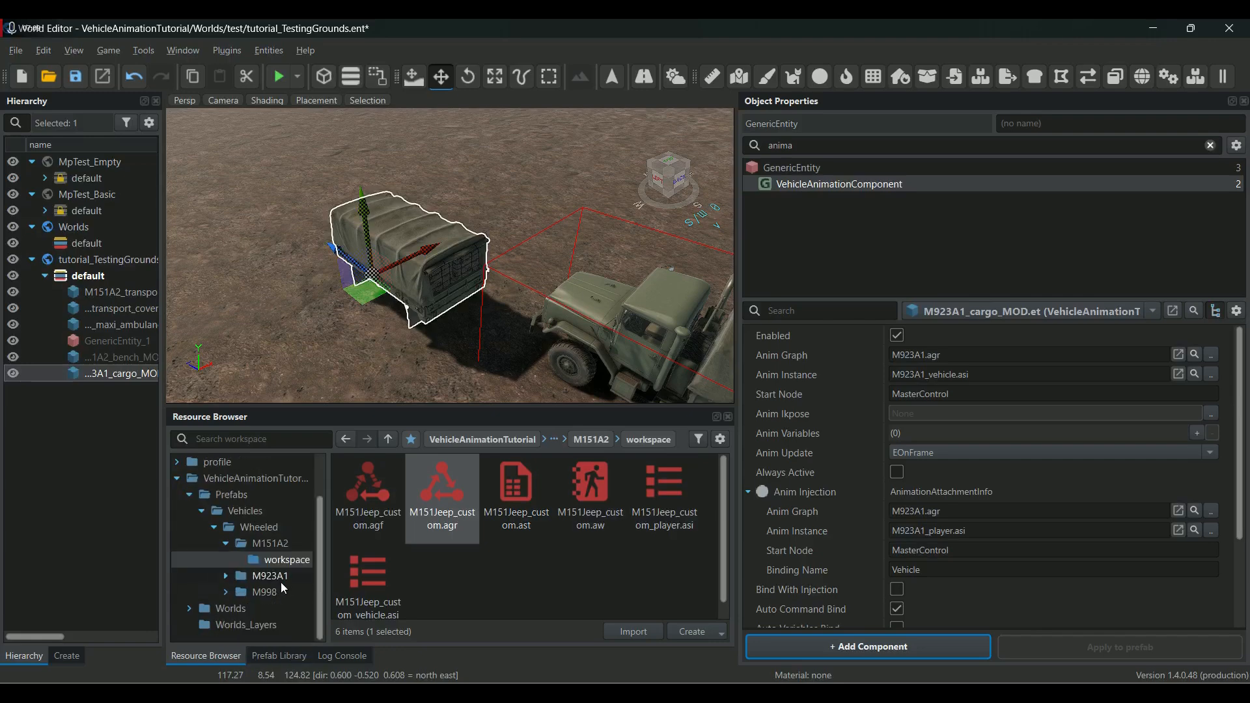
click(235, 577)
click(225, 576)
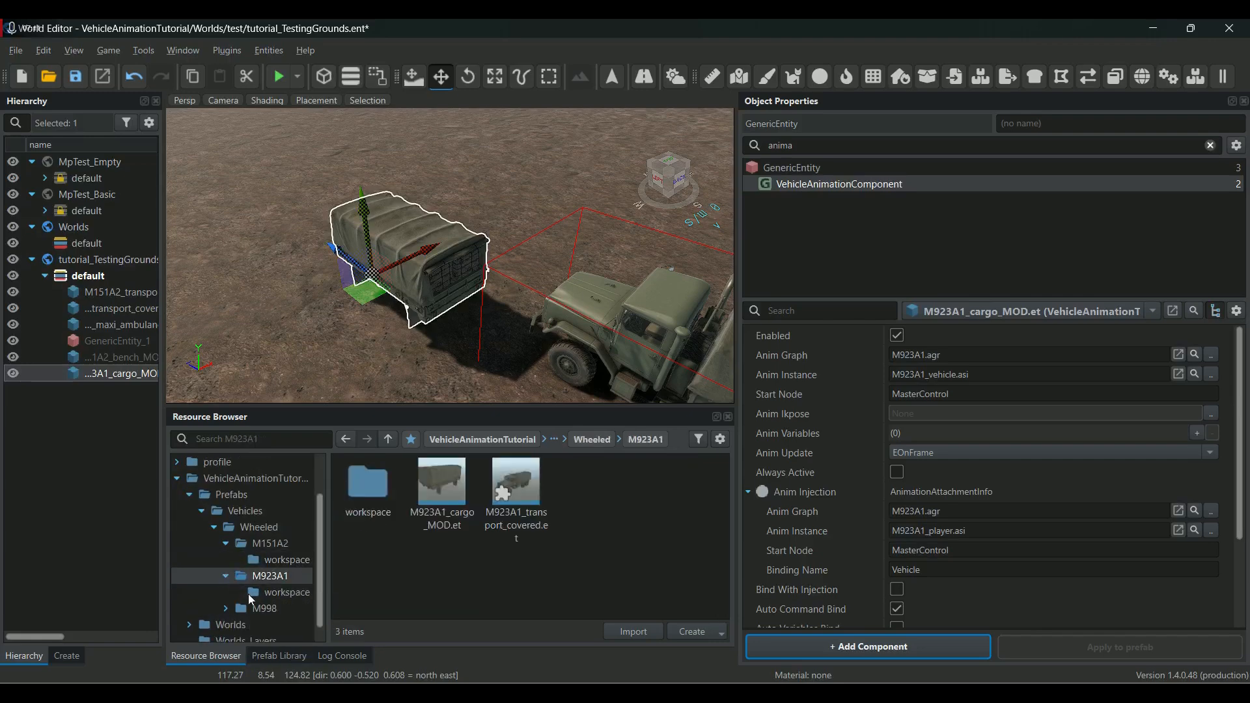
click(279, 592)
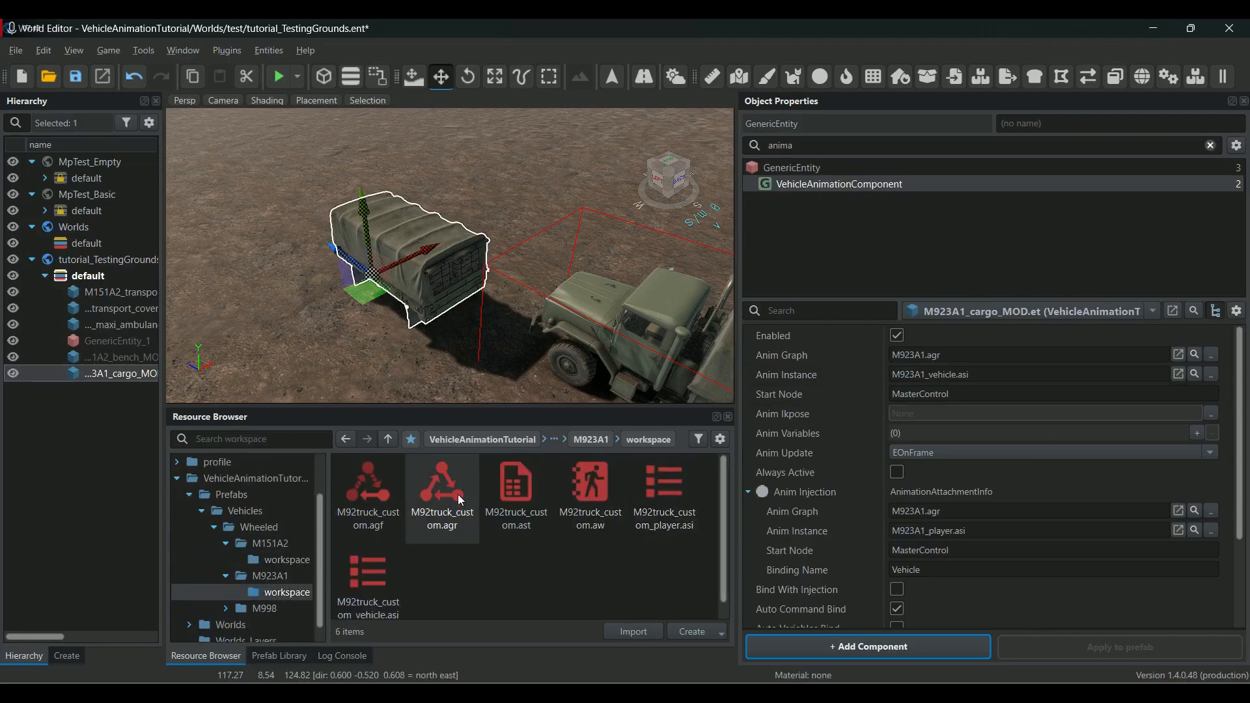
Assign M92truck_custom.agr to both Anim Graphs, M92truck_custom_vehicle.asi and M92truck_custom_player.asi to the vehicle and injection Anim Instances, and save the world.
drag(445, 488, 973, 357)
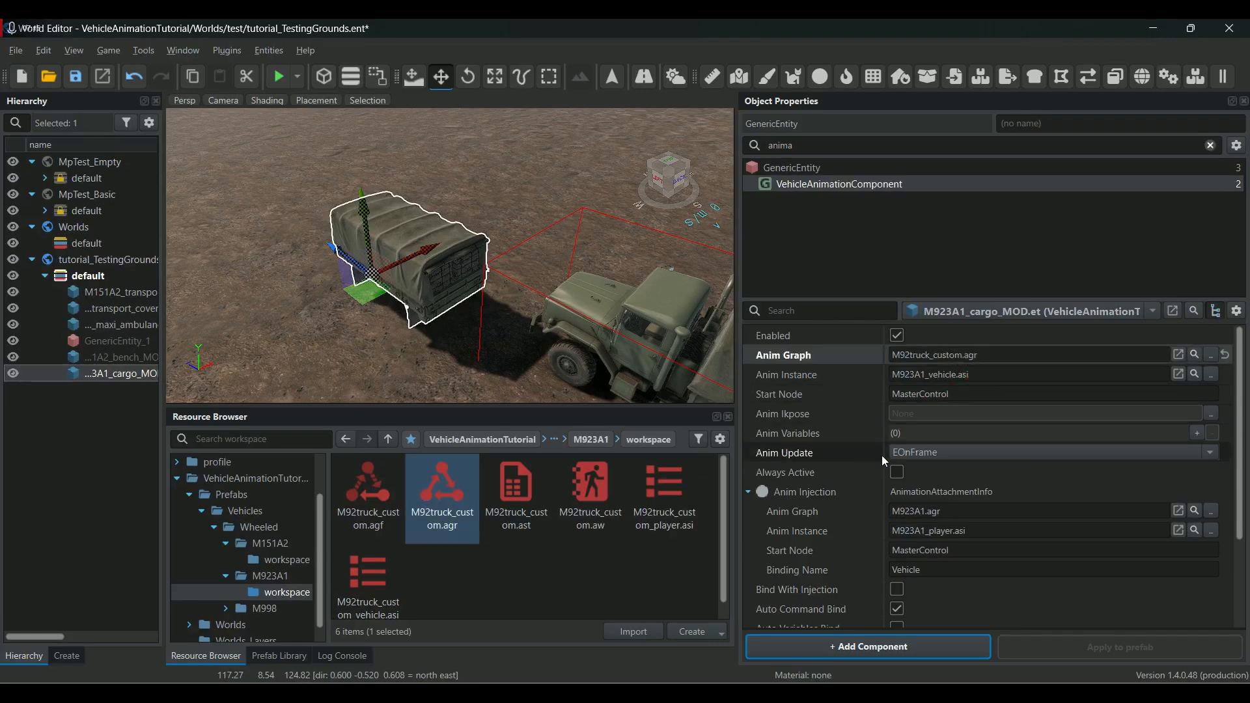
drag(369, 580, 956, 381)
drag(443, 492, 956, 512)
drag(662, 493, 982, 536)
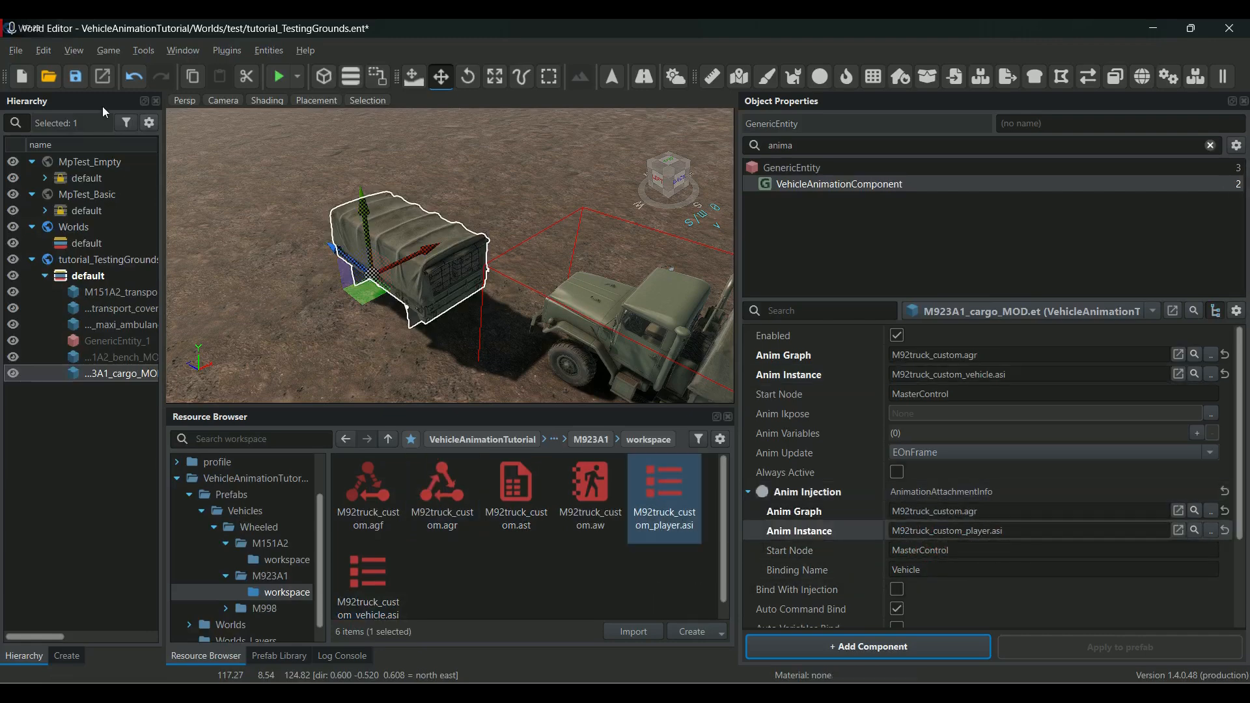
key(ctrl+s)
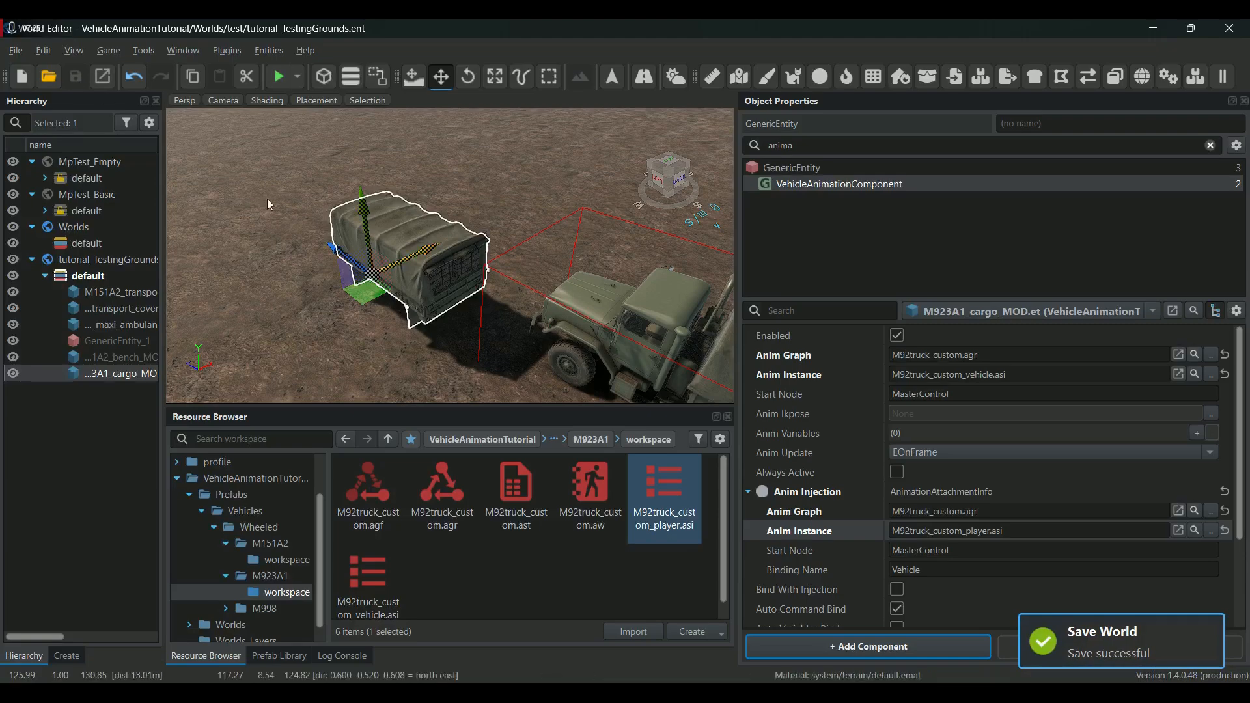
Run the world in game mode and get into the back of the M923A1 truck as a passenger.
right_drag(508, 235, 647, 315)
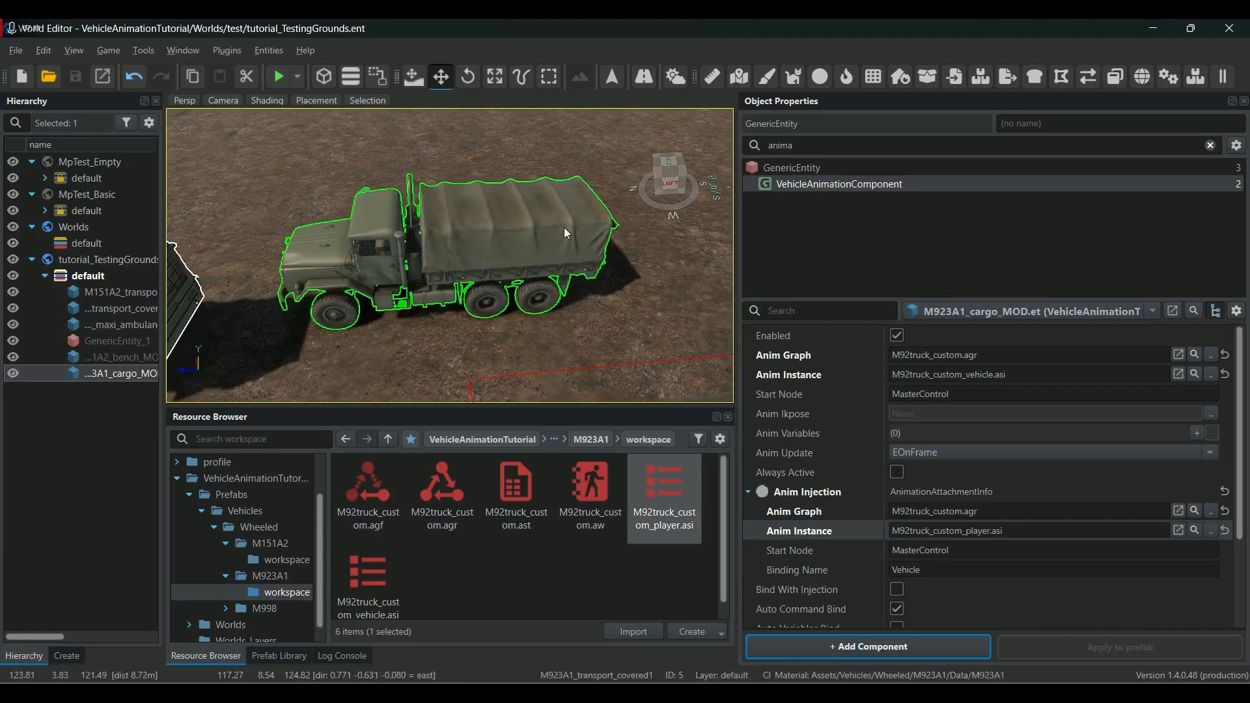
click(278, 76)
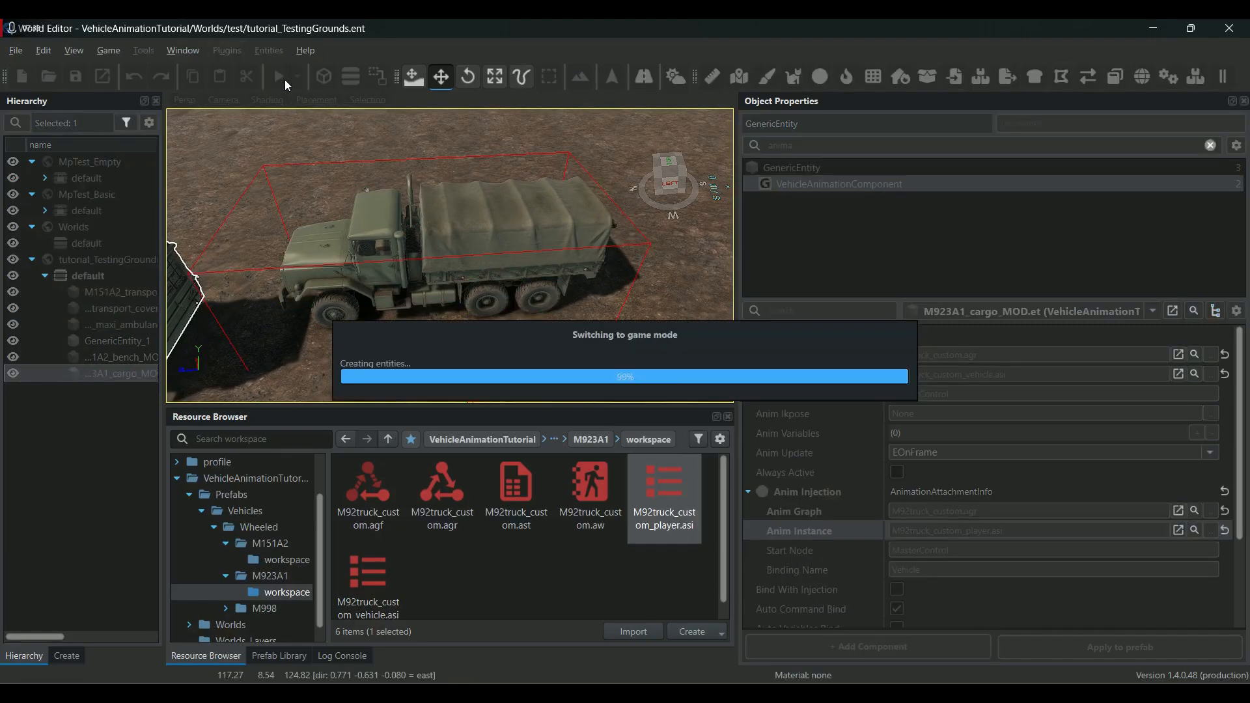
key(w)
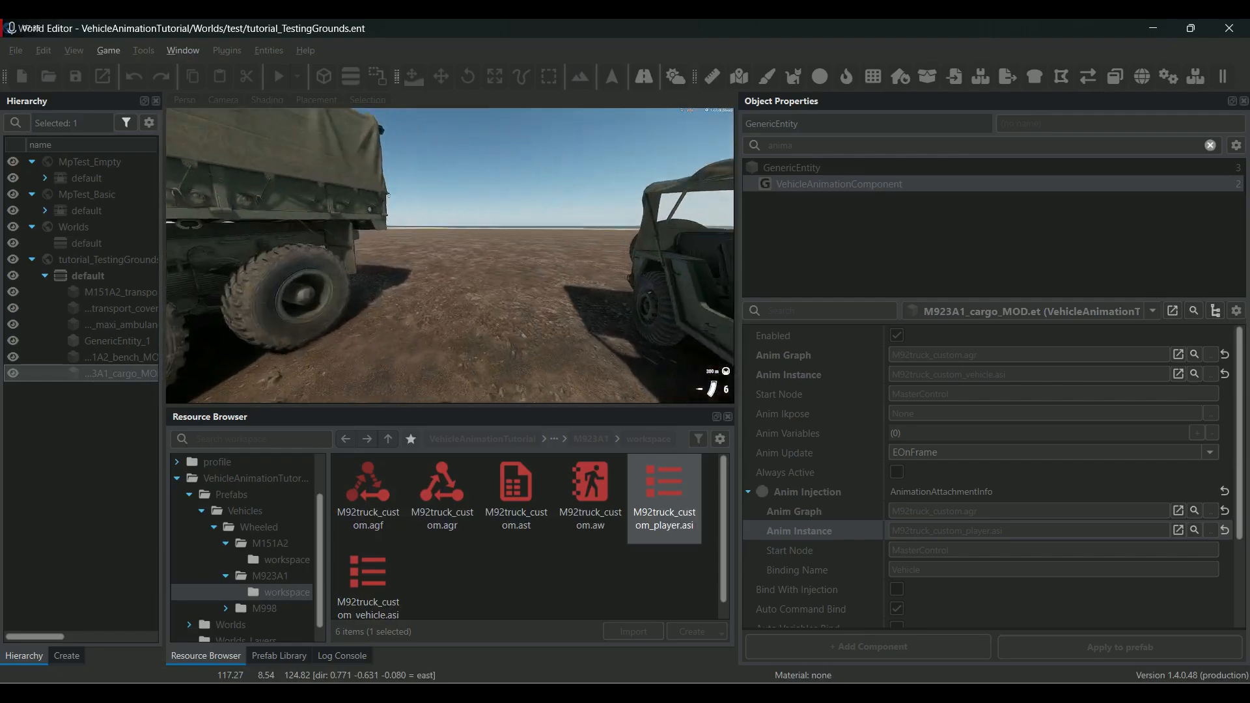
key(s)
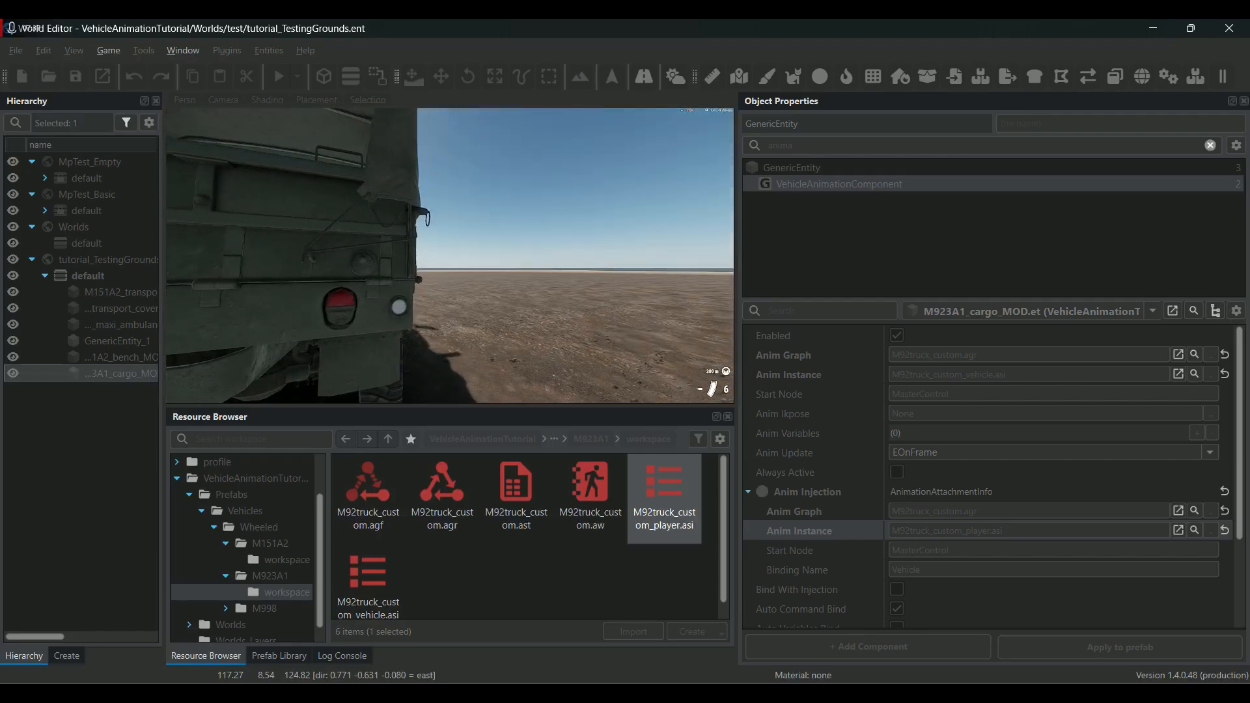
key(w)
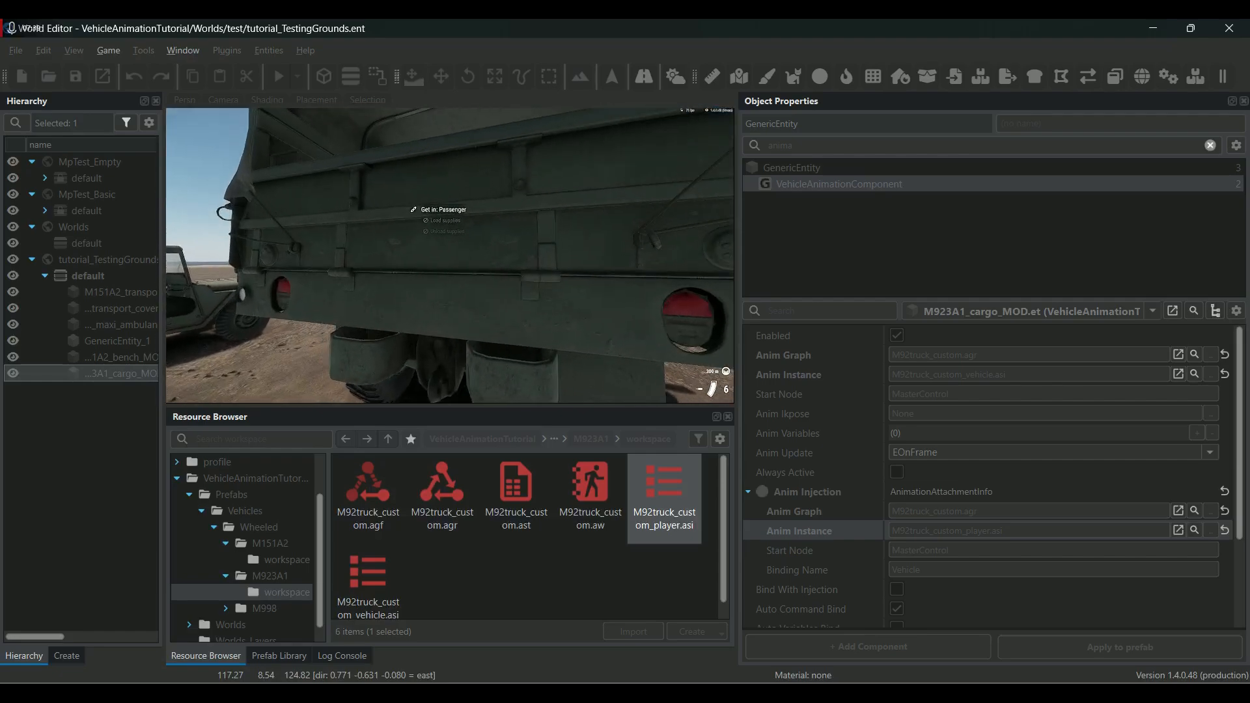
key(f)
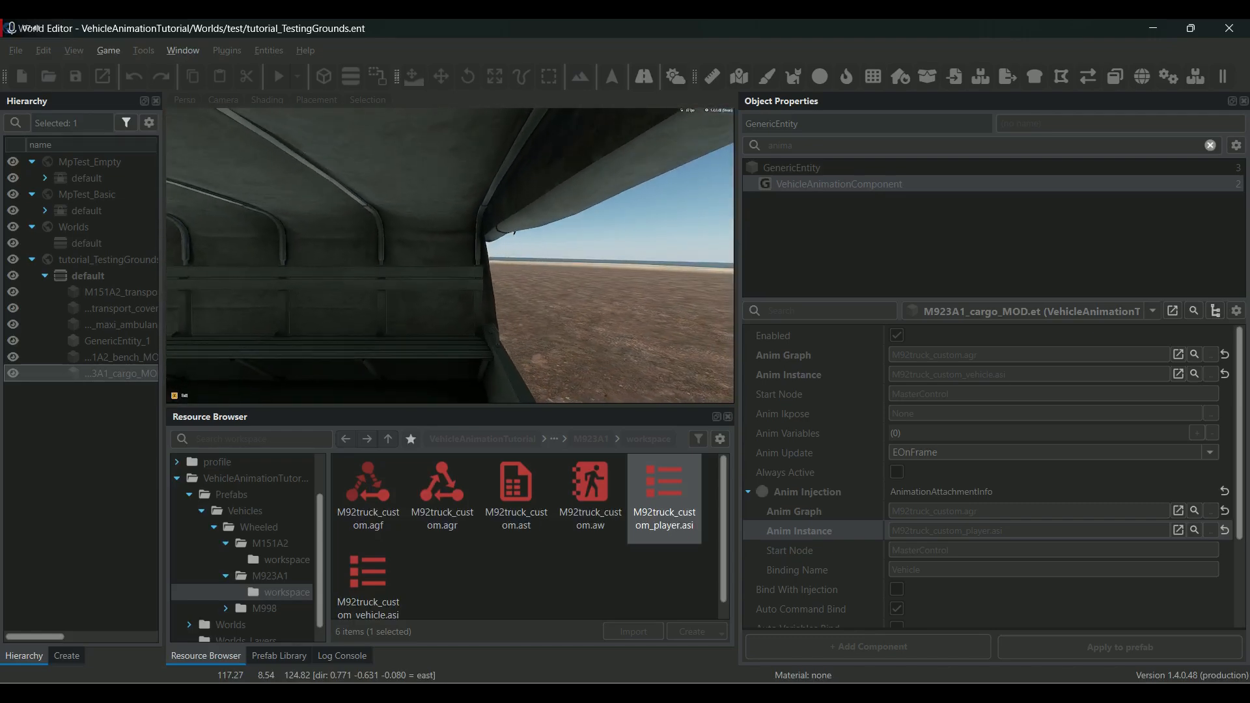
Check the passenger pose on the truck's cargo seats in first- and third-person view, and leave game mode.
key(v)
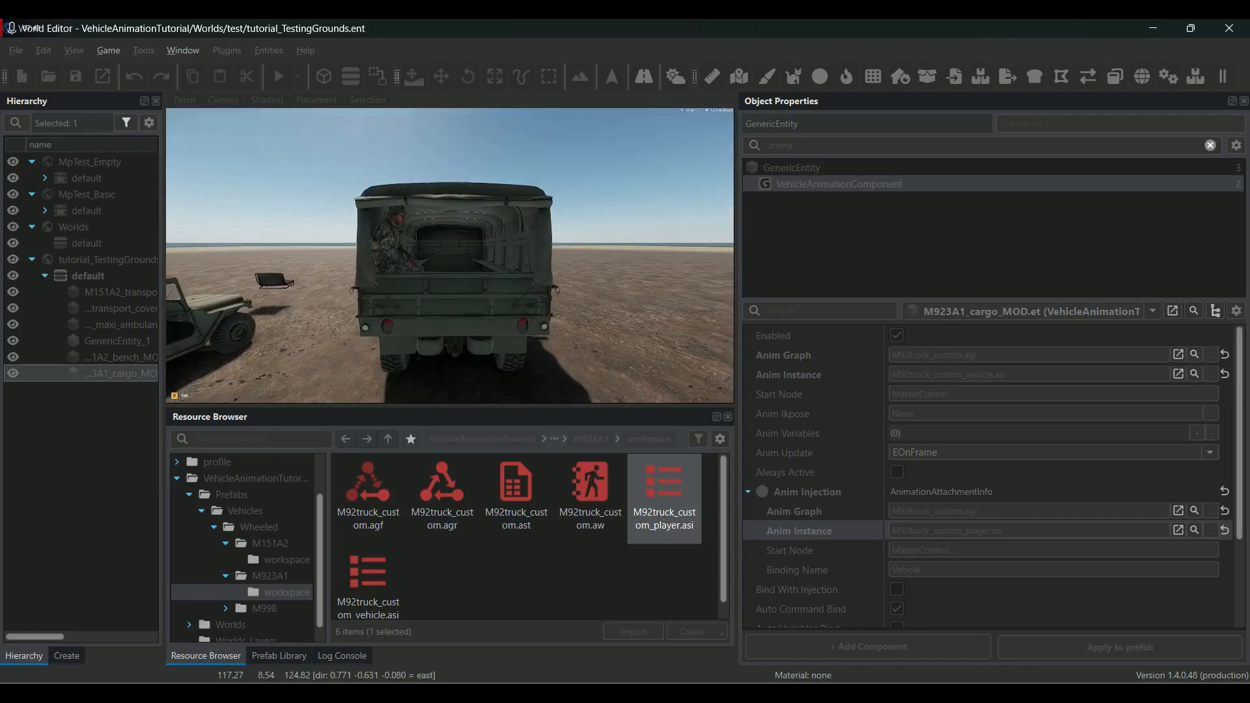
key(v)
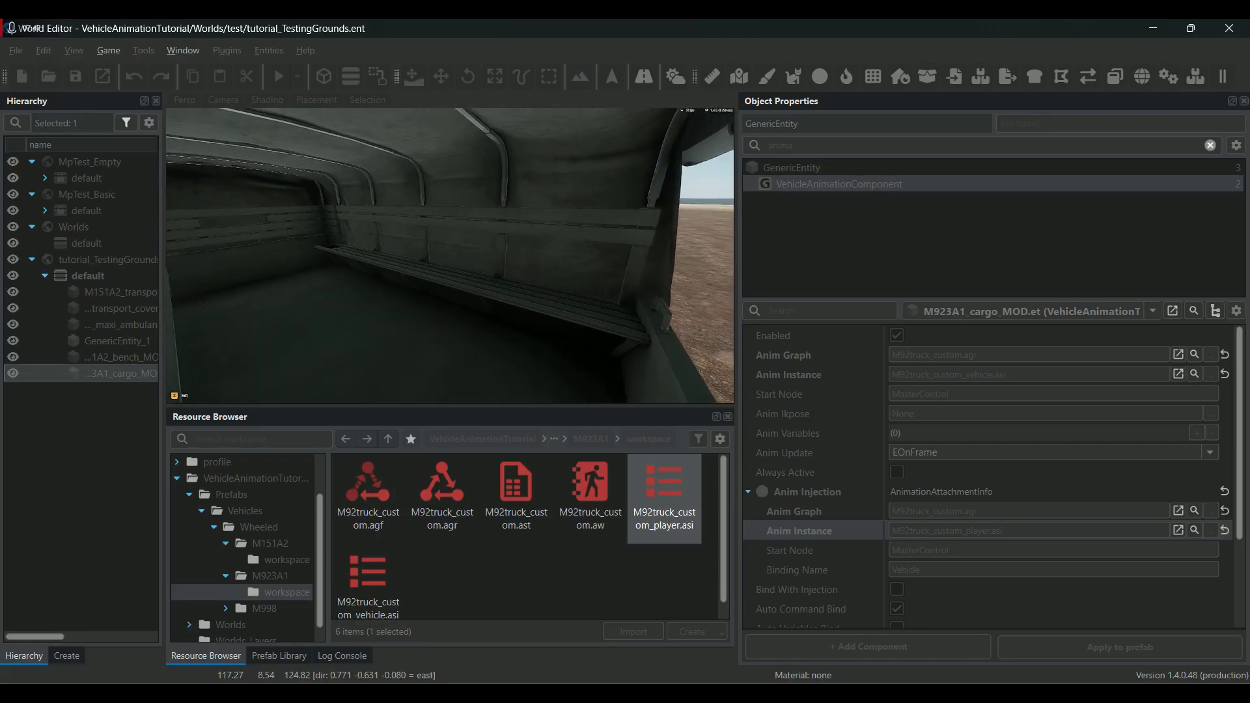
key(v)
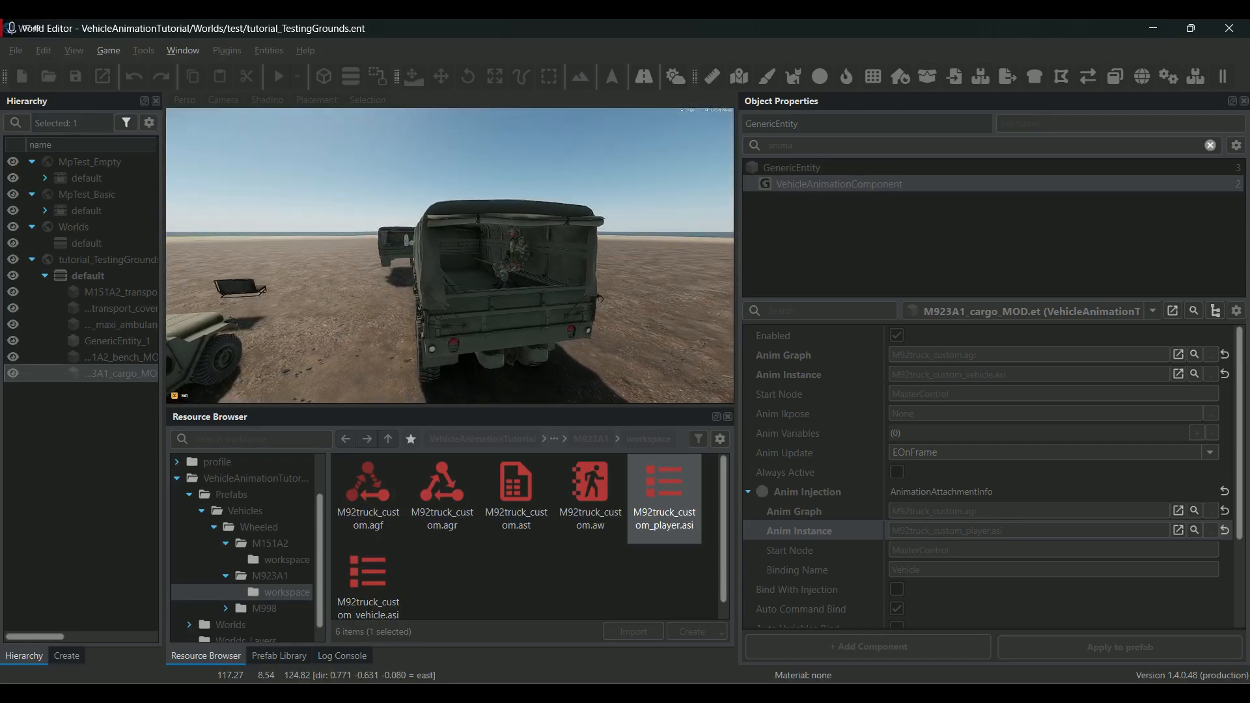
key(v)
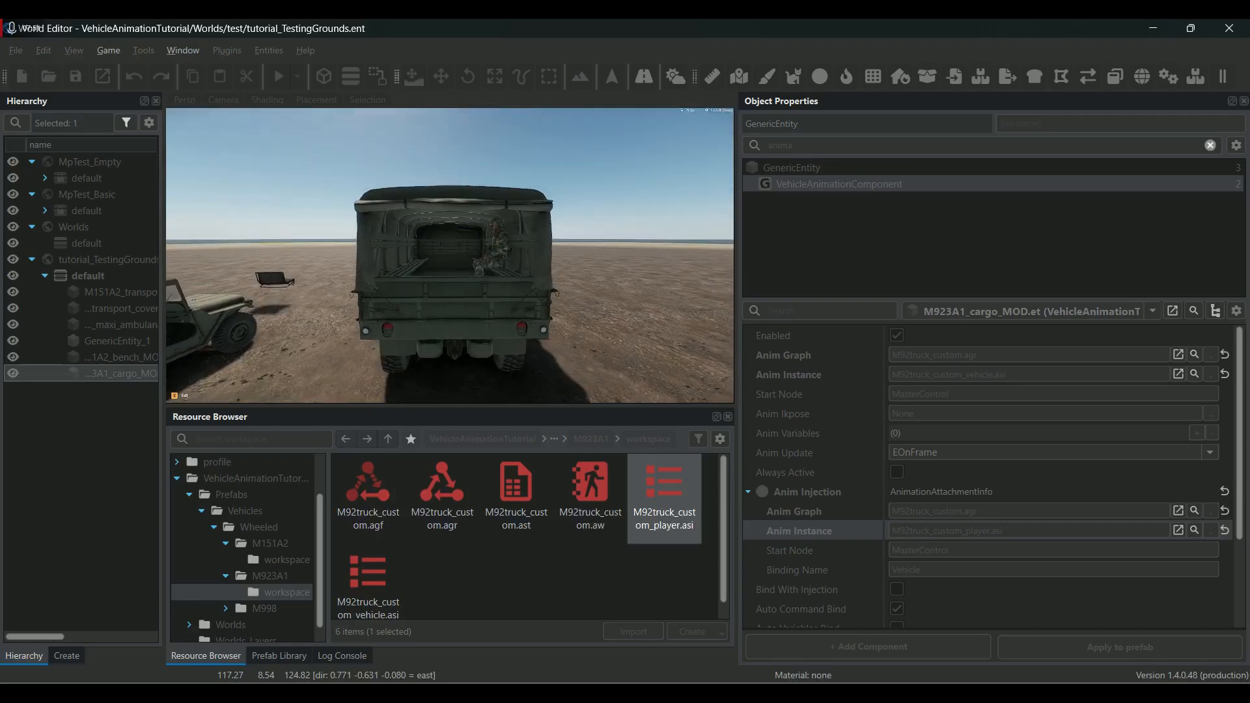
key(v)
key(v)
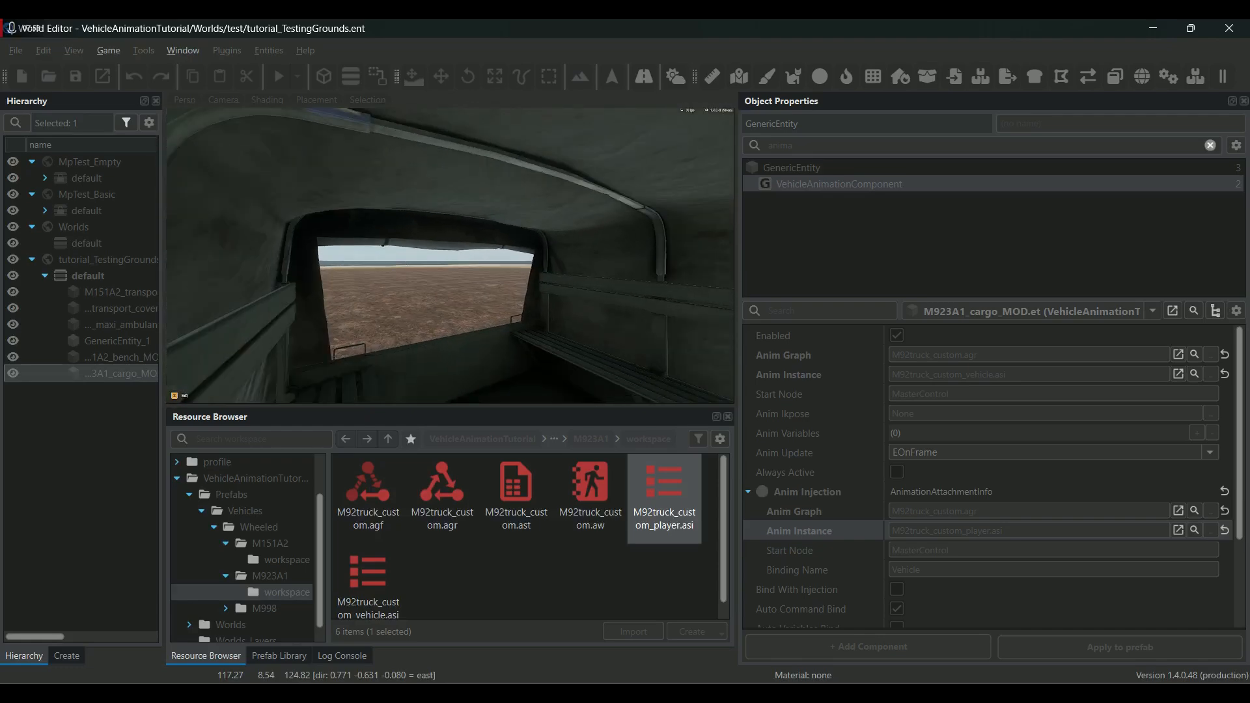
key(f)
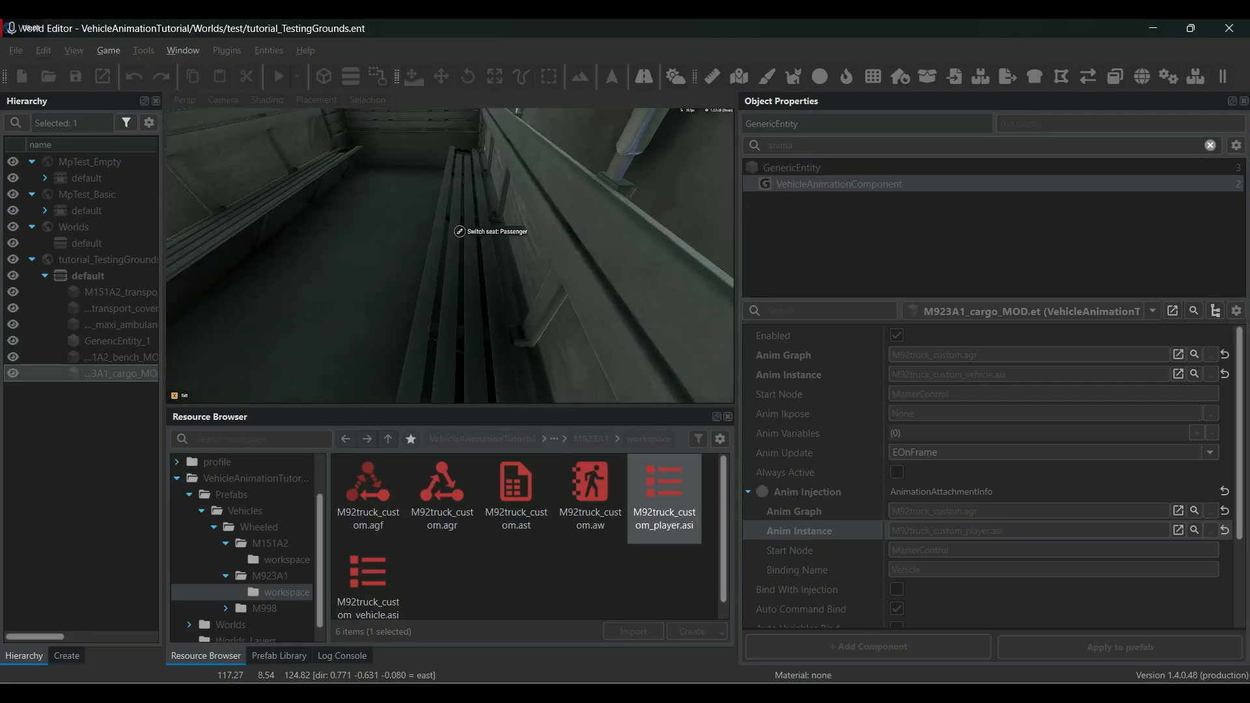
key(Escape)
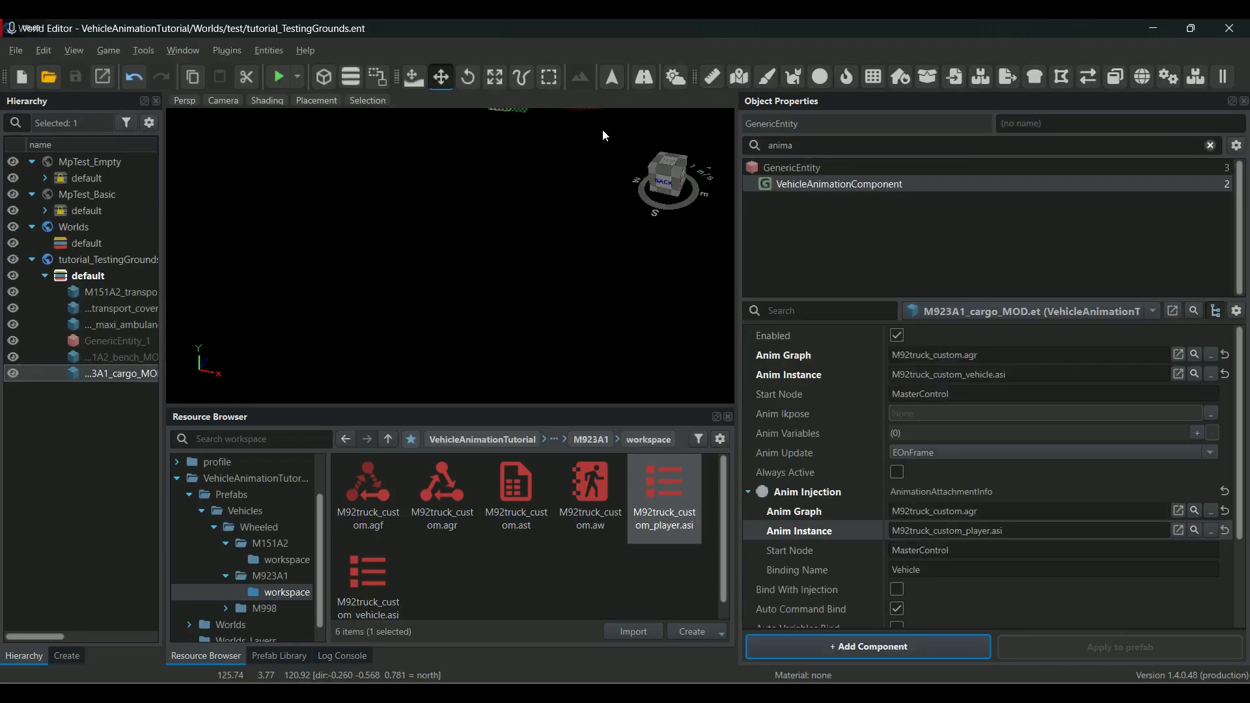
Examine the vehicles in the test world from the cargo bed across to the ambulance.
scroll(468, 325, down, 6)
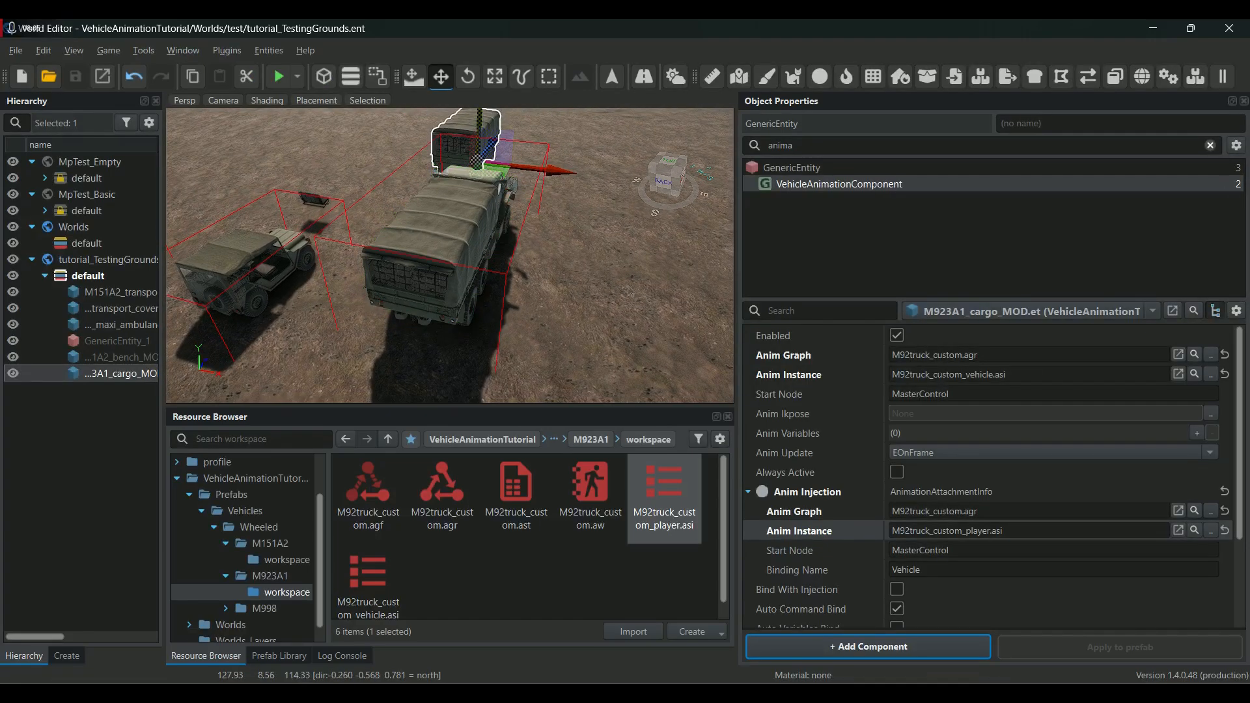
right_drag(639, 295, 455, 295)
right_drag(639, 295, 716, 280)
key(a)
right_drag(449, 255, 293, 271)
key(a)
key(s)
key(d)
right_drag(615, 261, 634, 262)
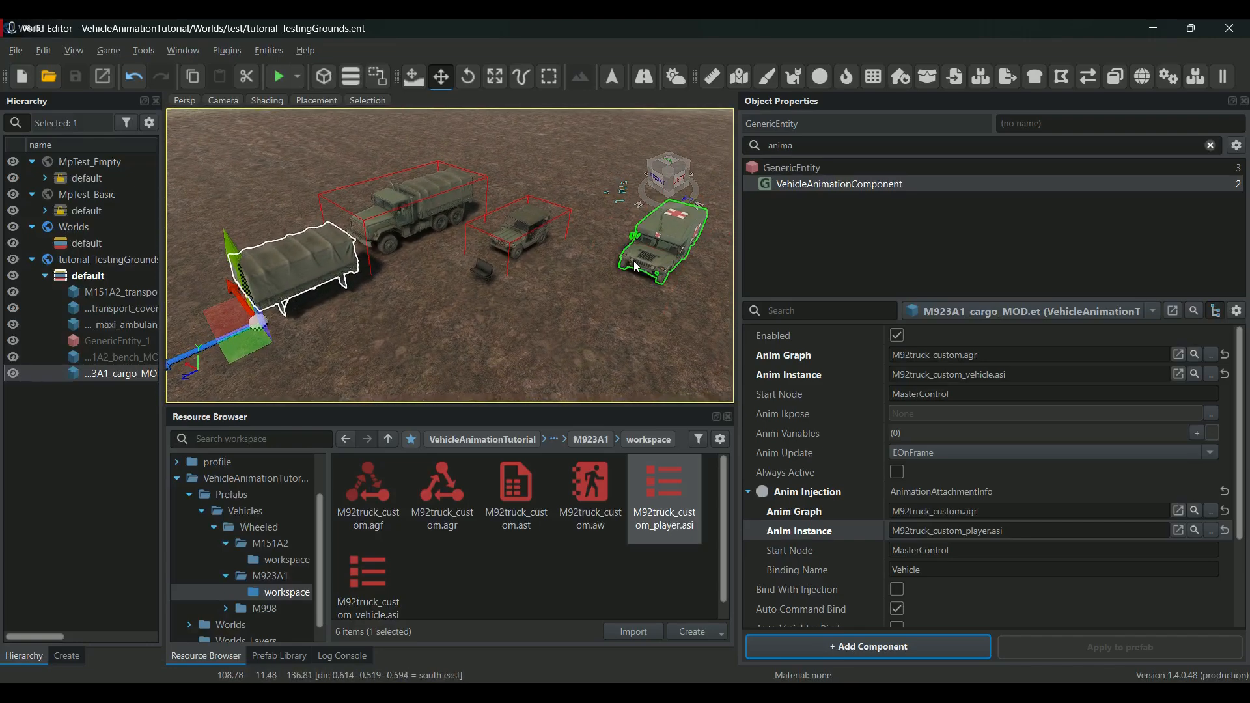